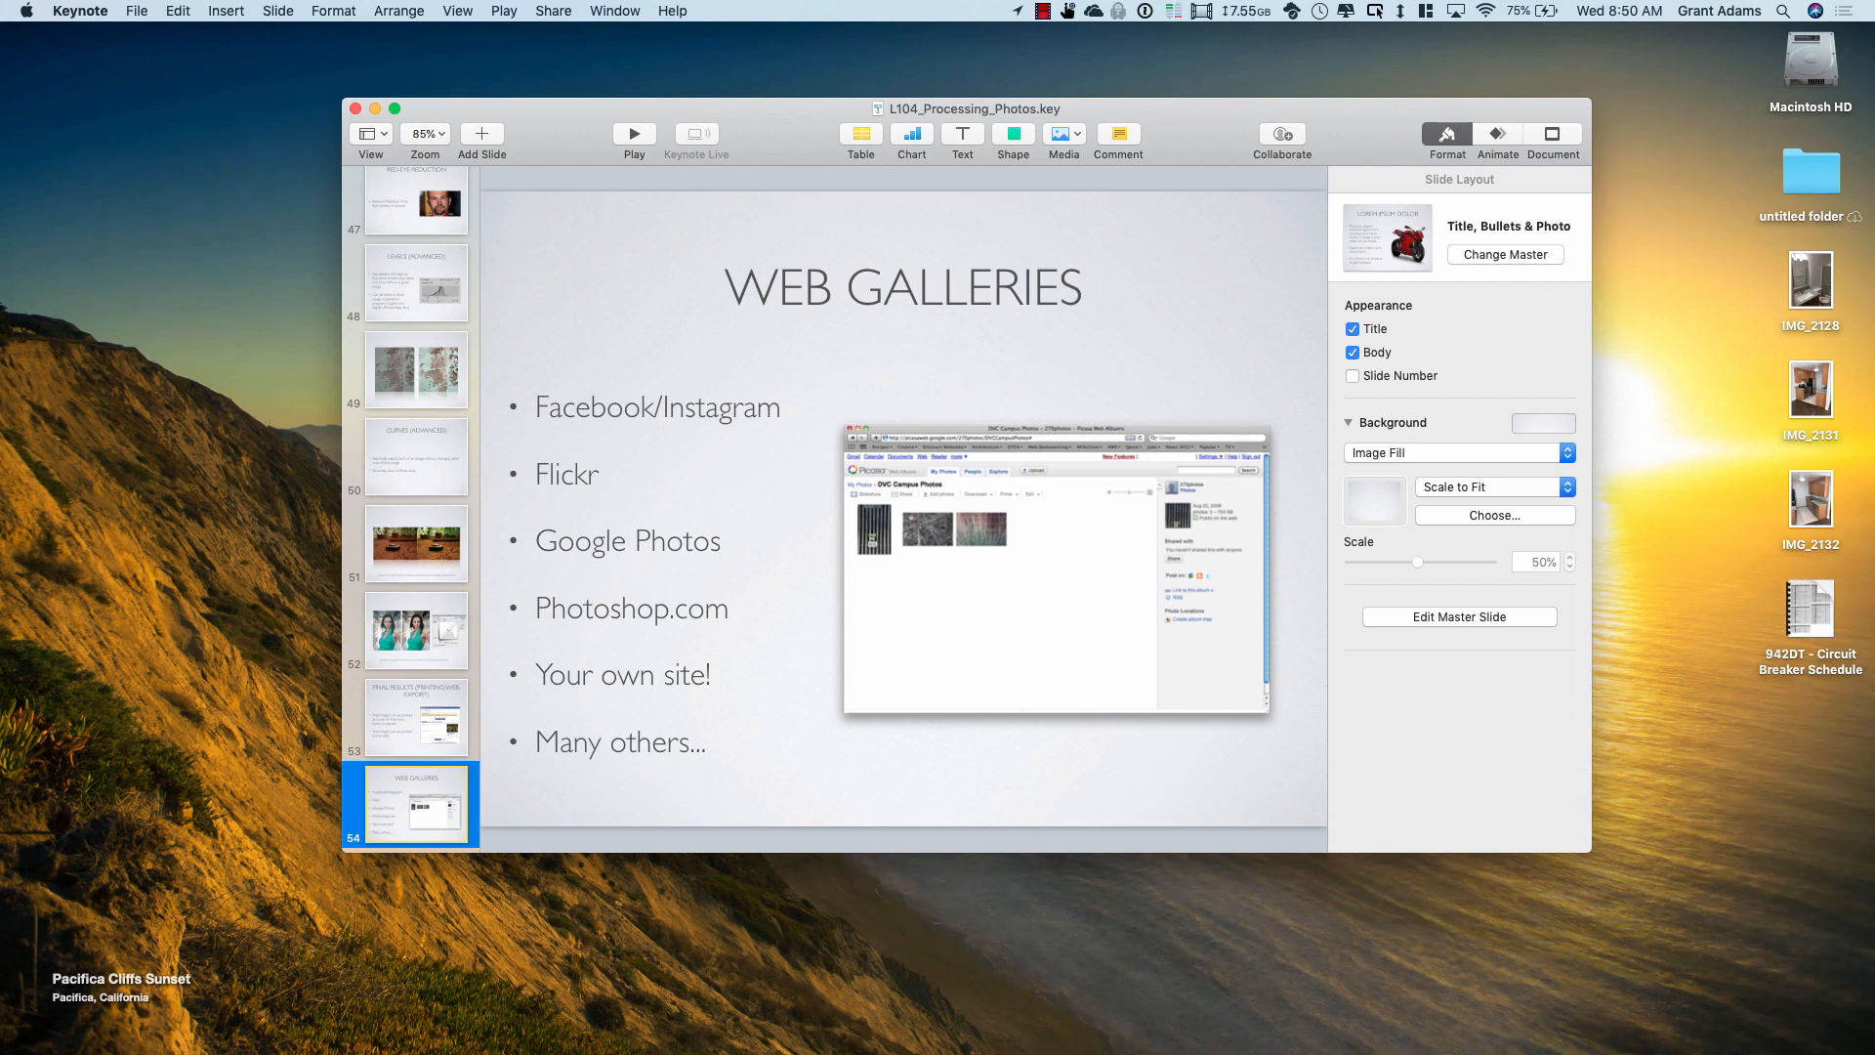
pyautogui.click(1043, 12)
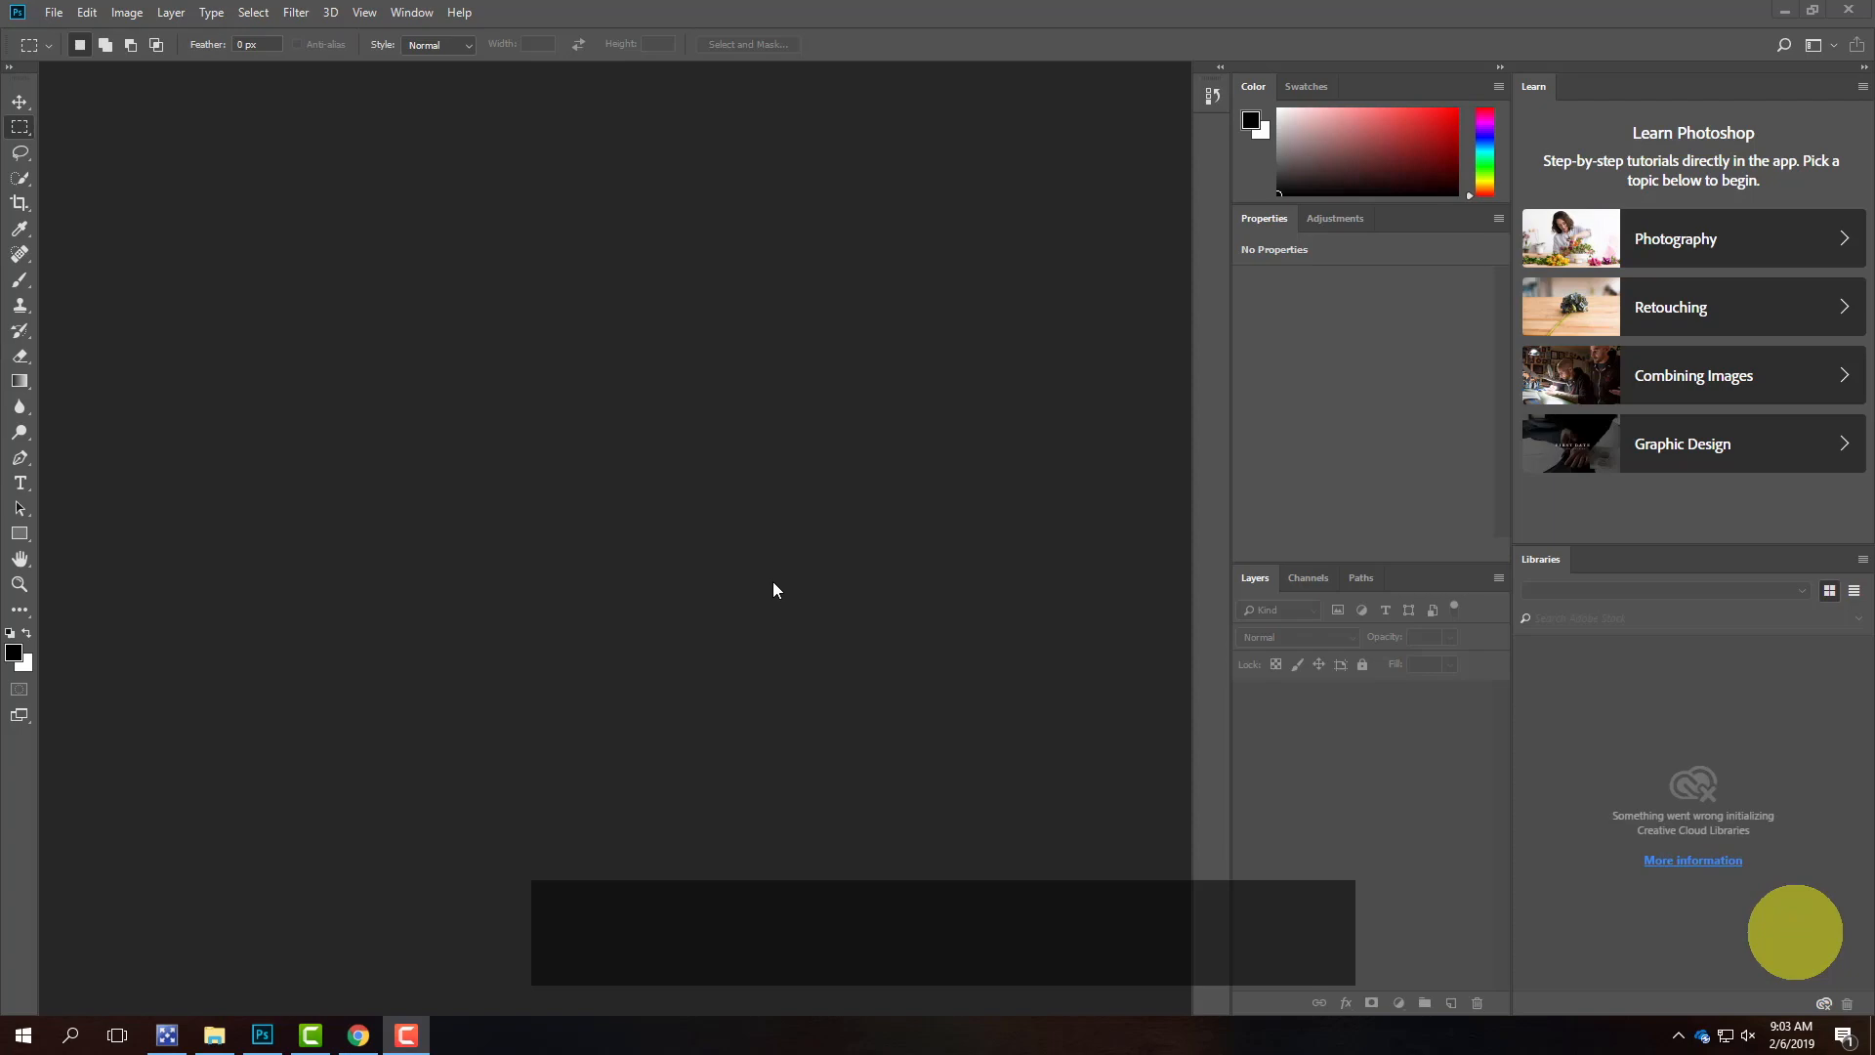
# - Switch to Chrome and open the Photoshop 1.1 [black & white] tutorial page on the Digital Tools for Designers & Architects site
pyautogui.click(358, 1035)
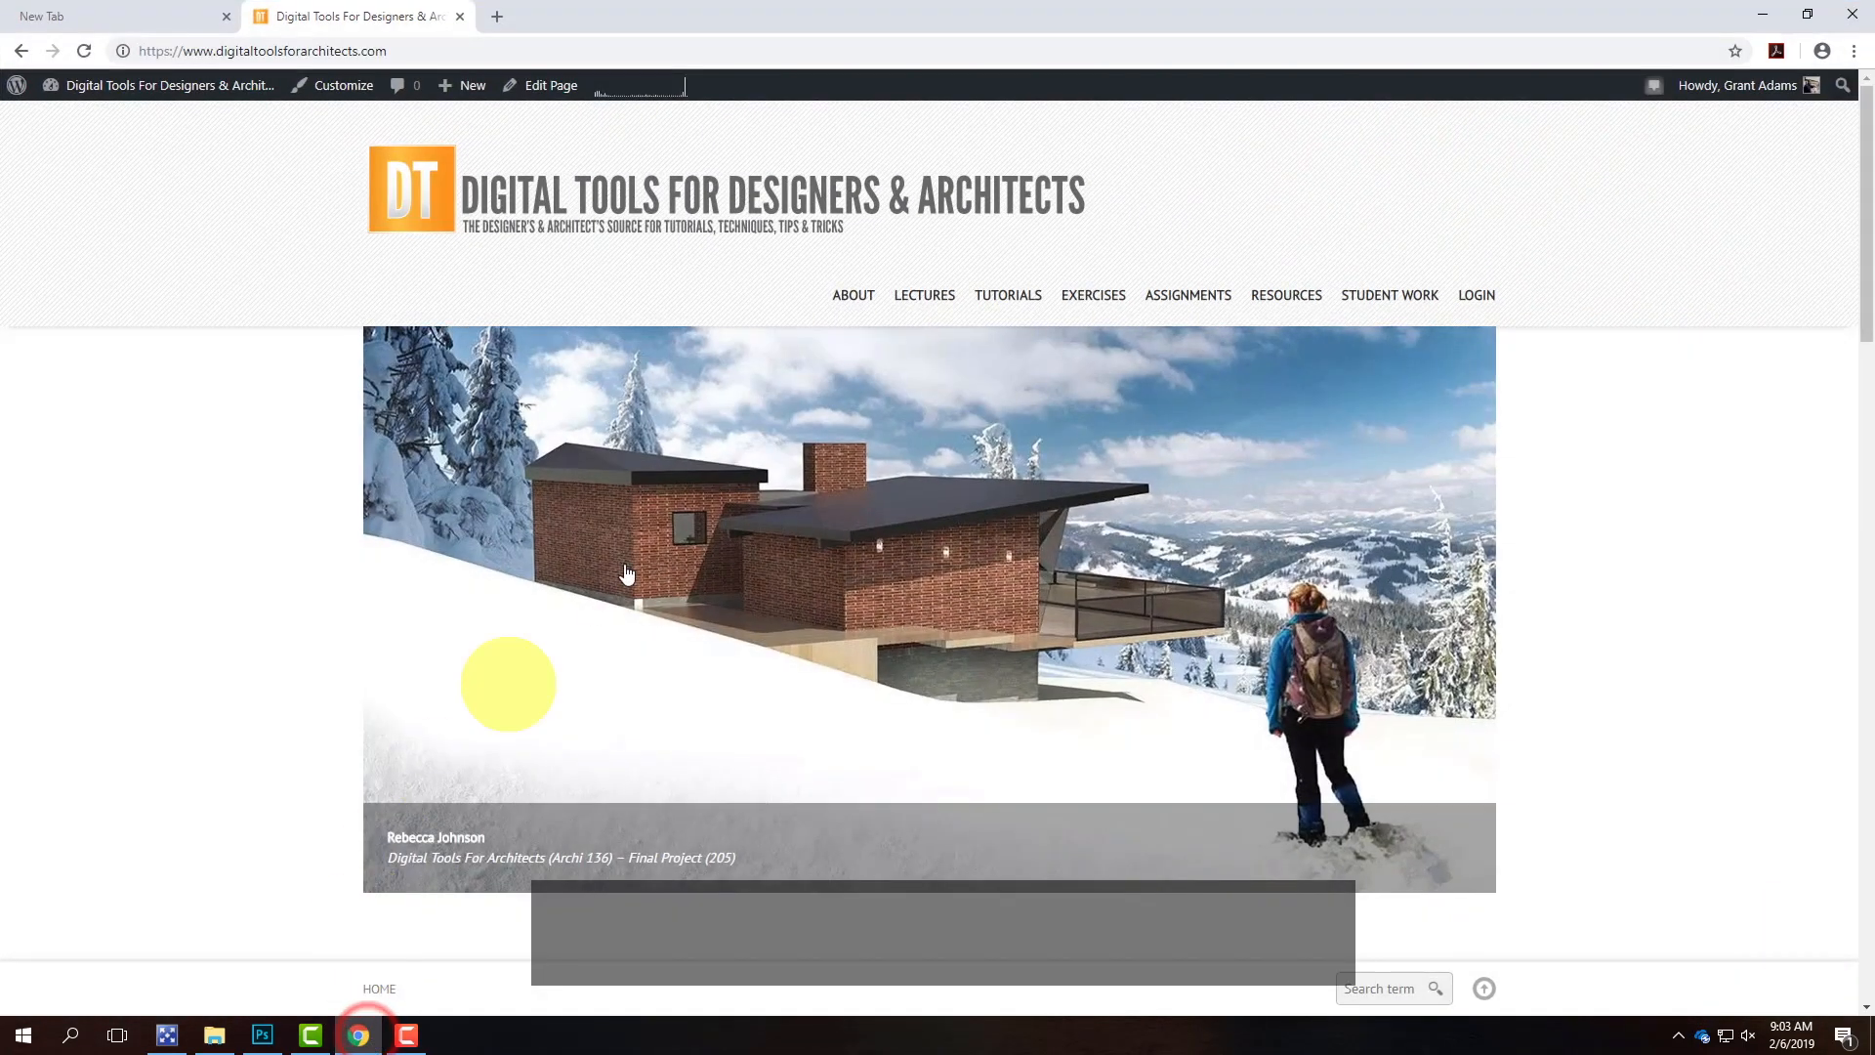
pyautogui.moveTo(1000, 303)
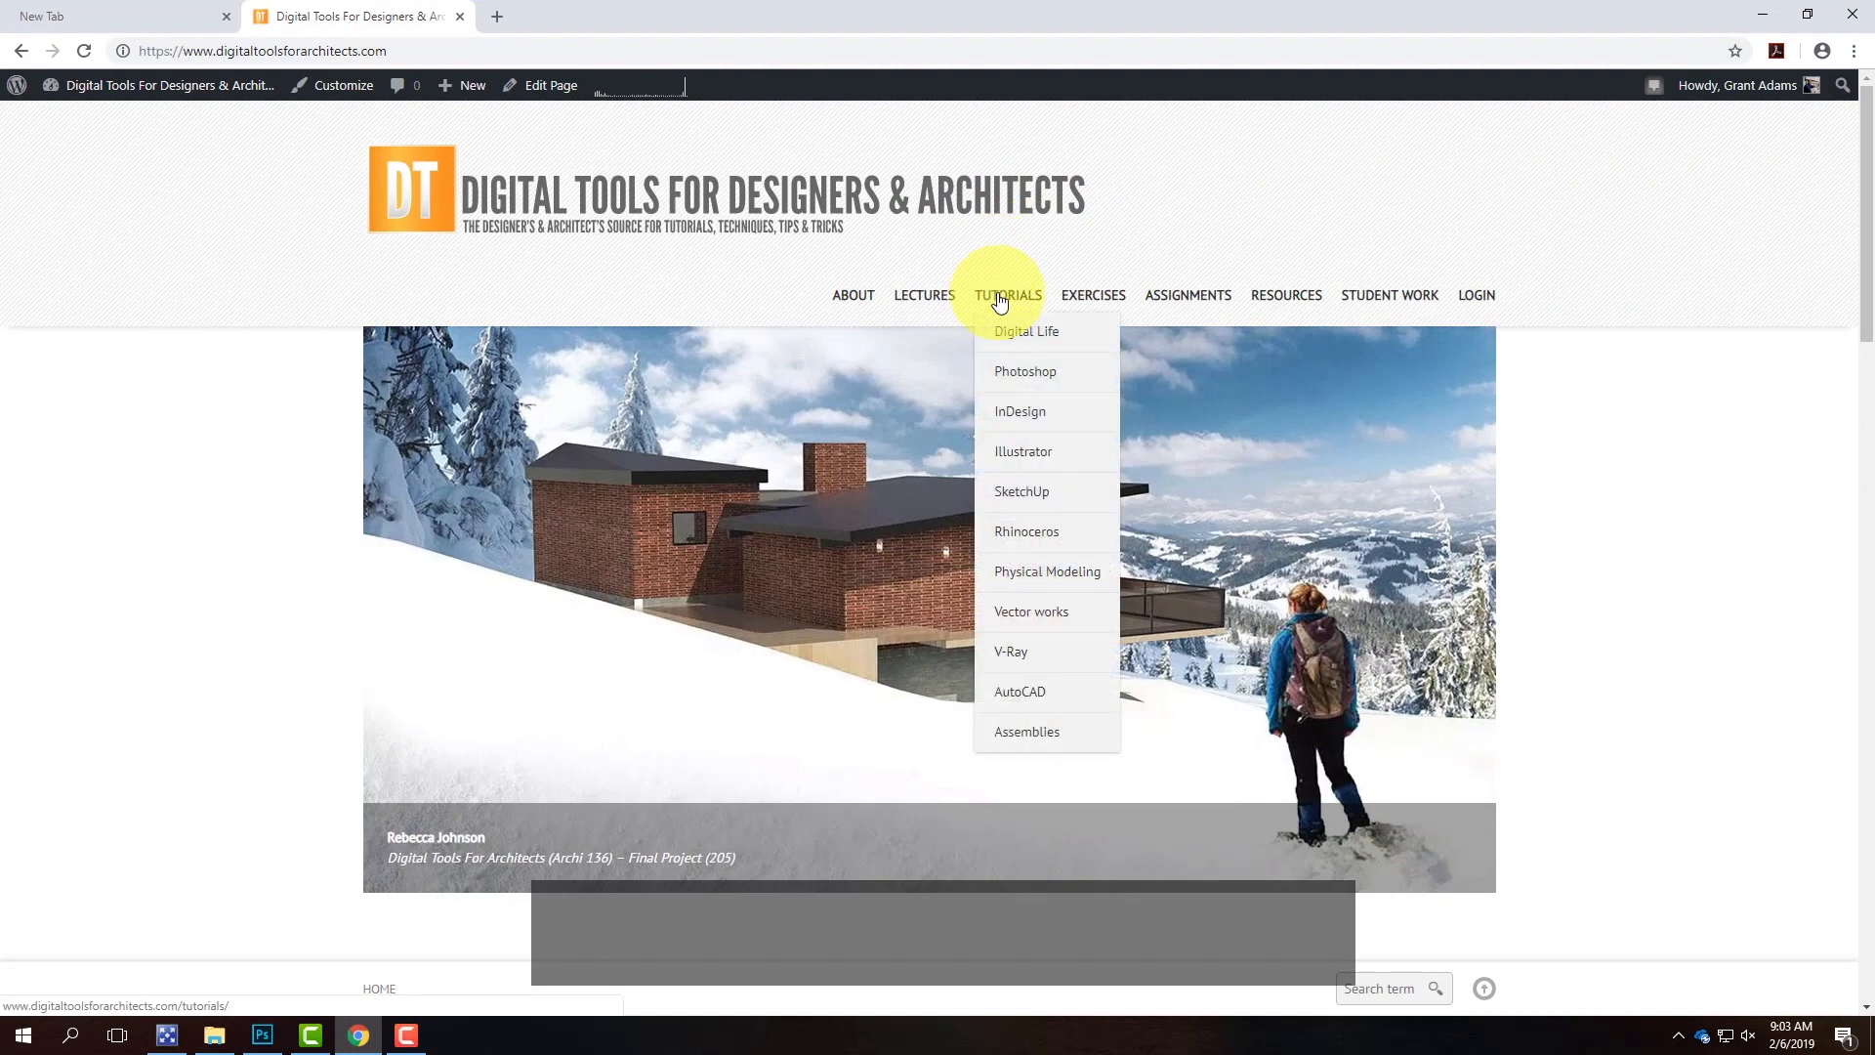
pyautogui.moveTo(1021, 373)
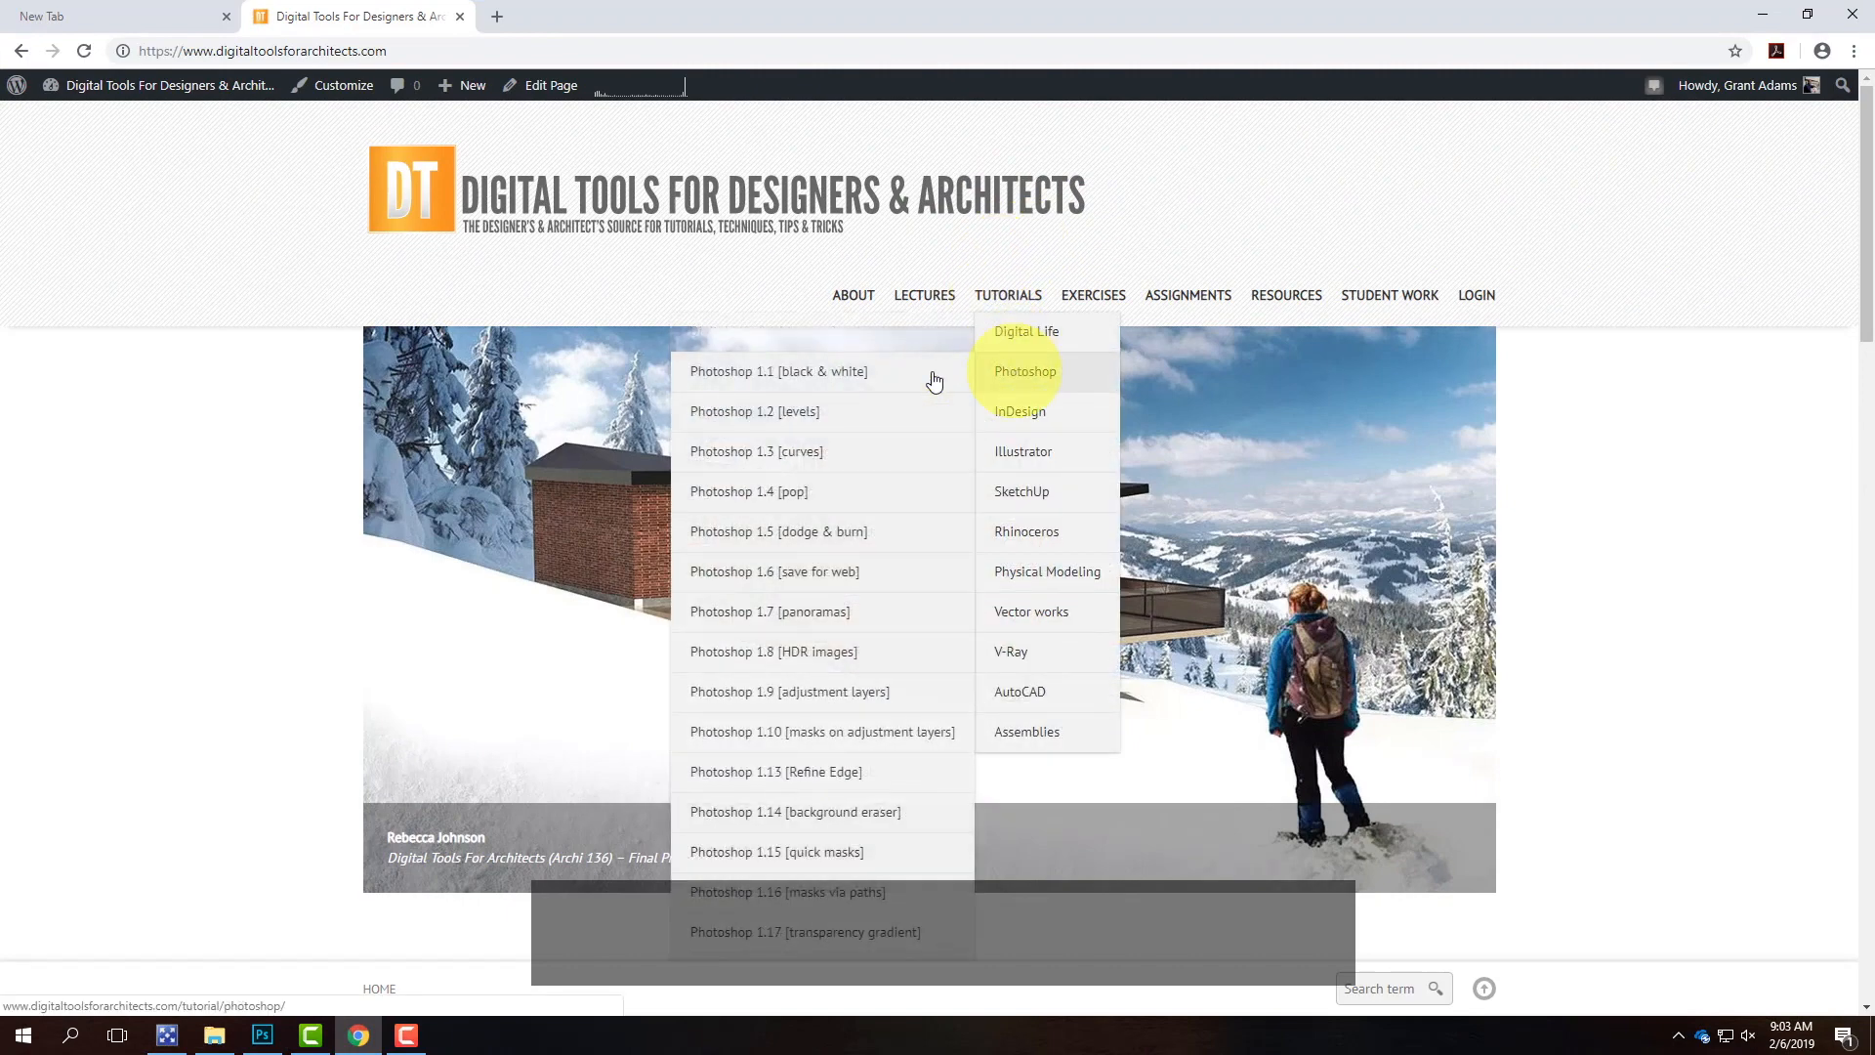
pyautogui.click(803, 387)
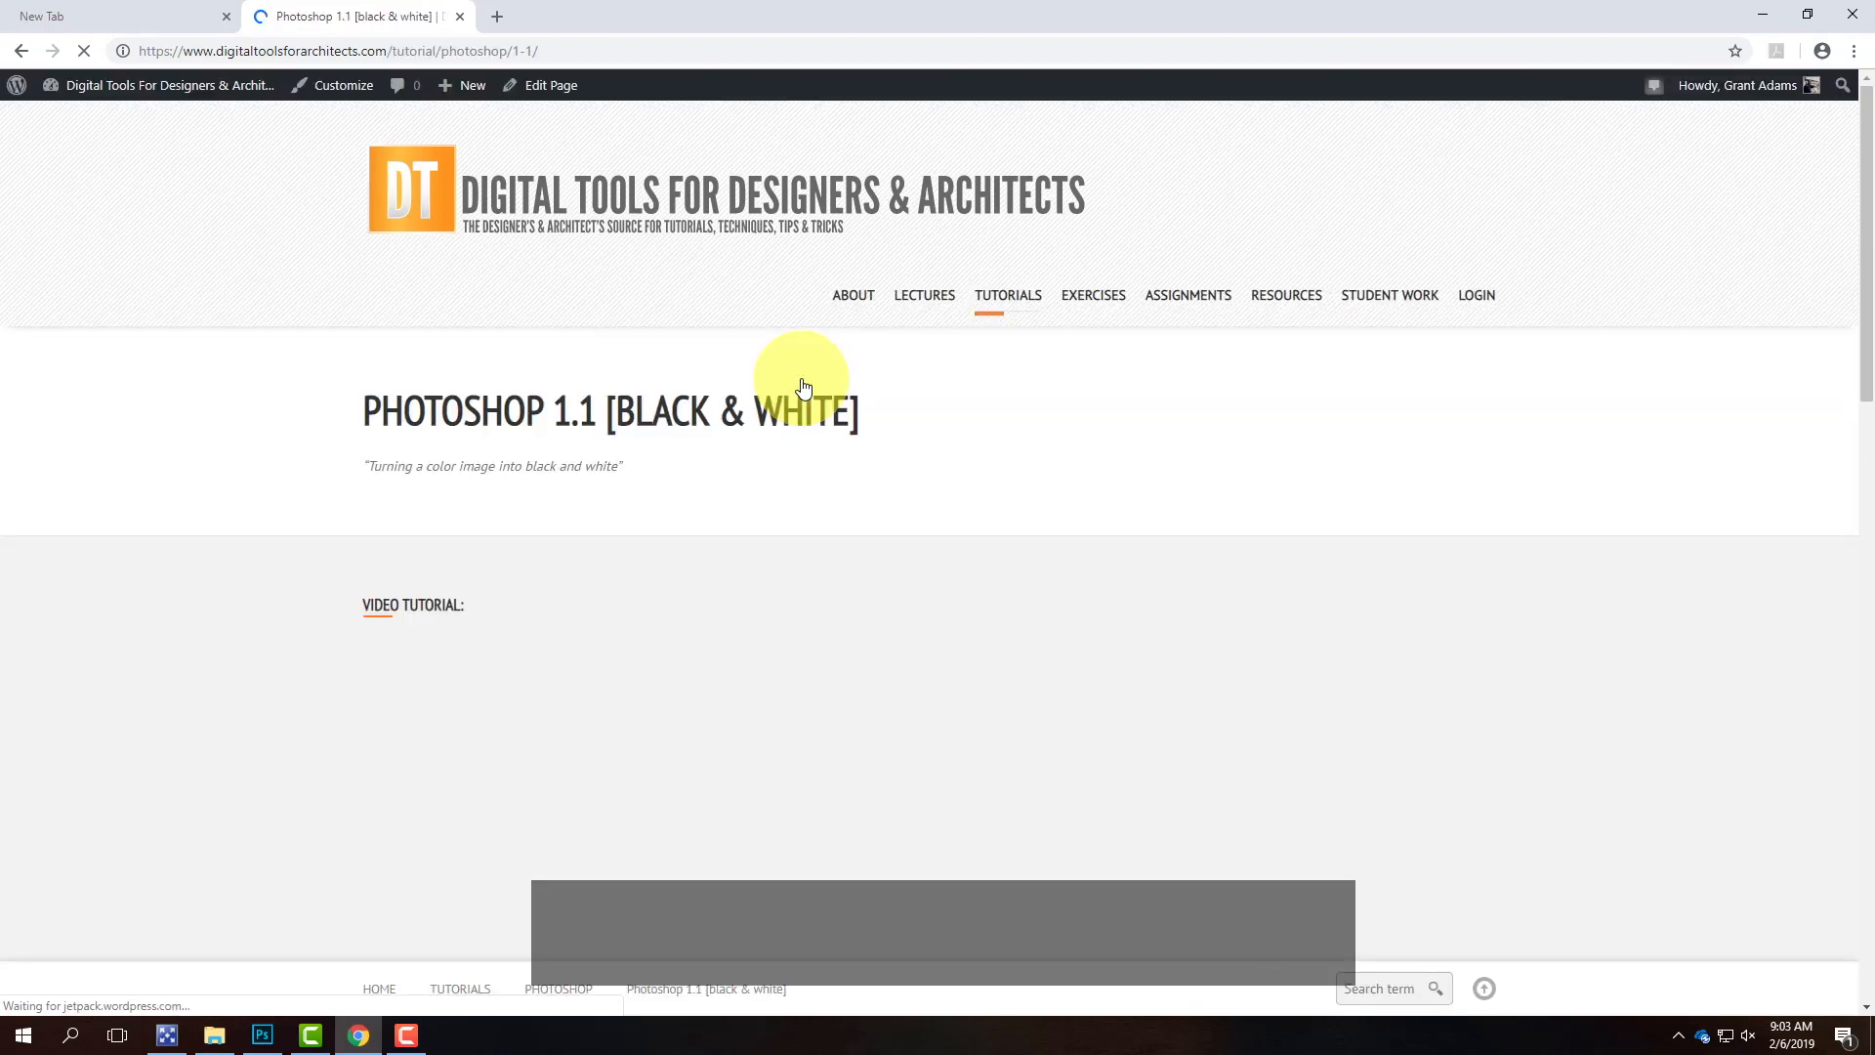
# - Look through the black and white tutorial page, examining its video, the written Channel Mixer instructions and the downloads section
pyautogui.scroll(-3, 1309, 518)
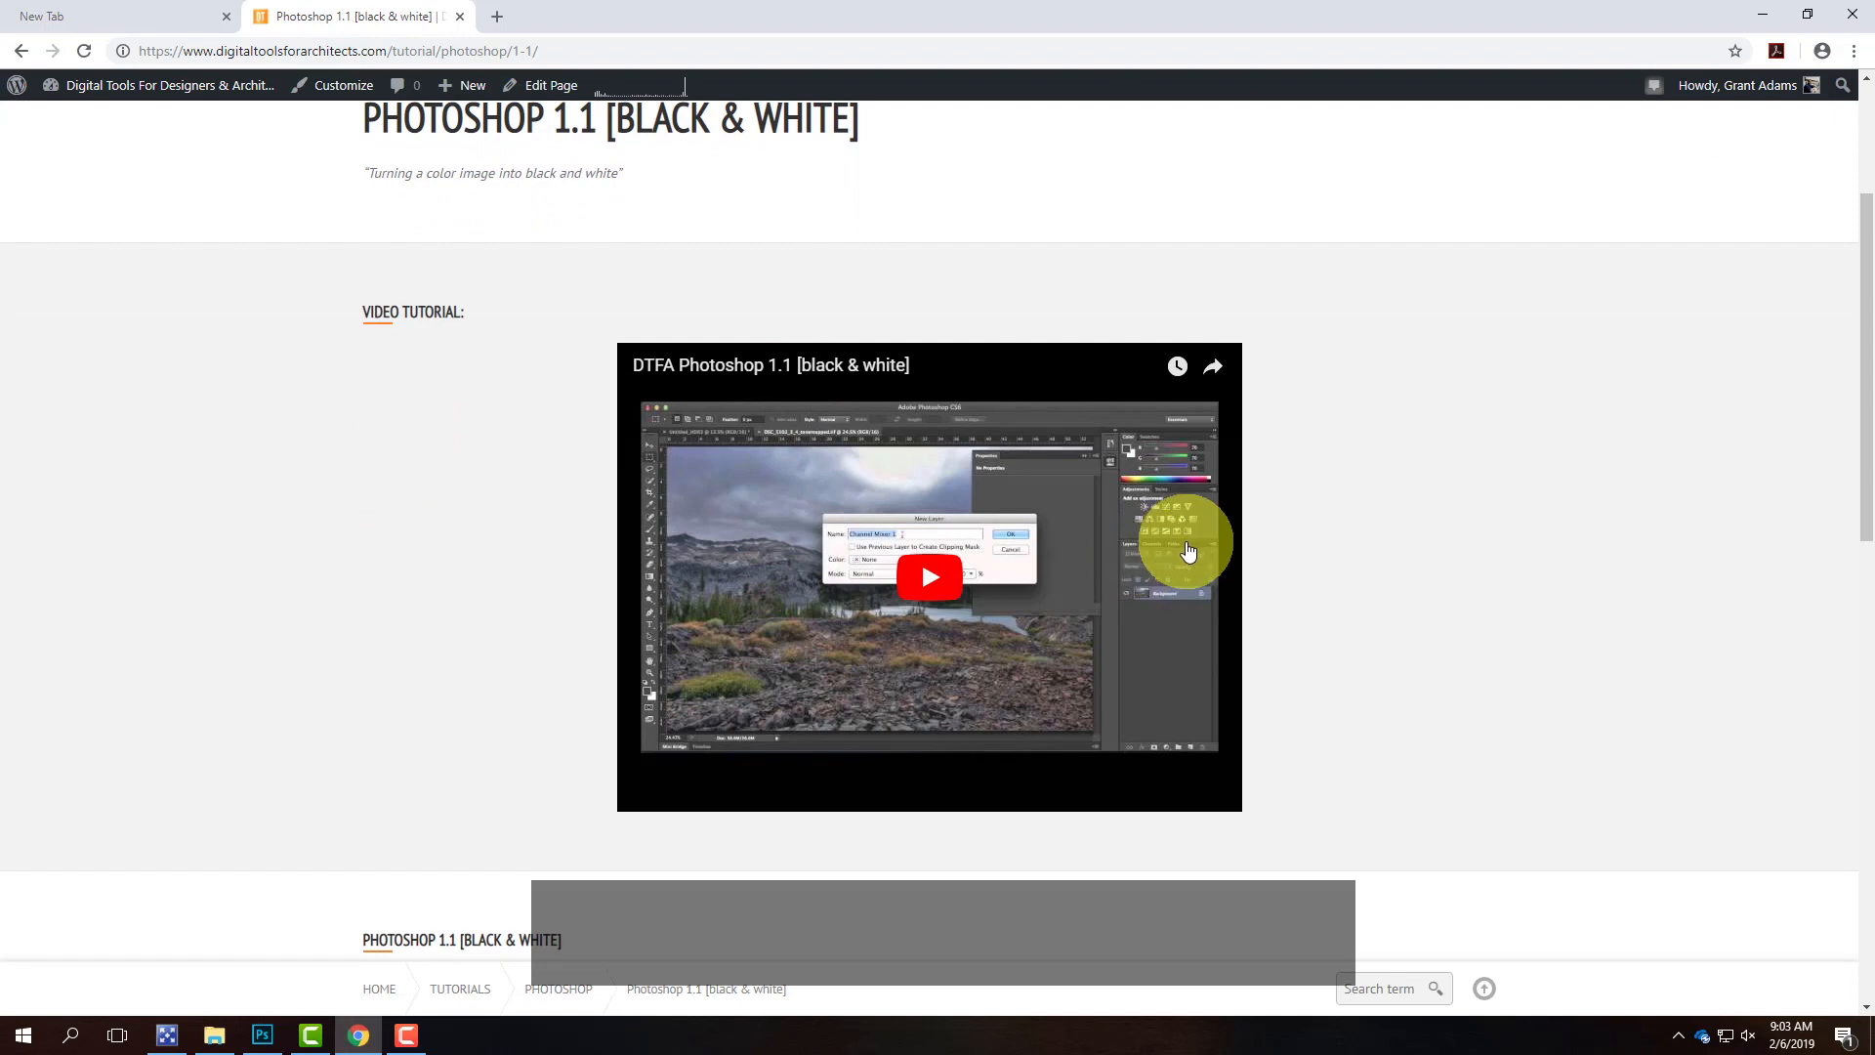
pyautogui.scroll(-1, 1188, 543)
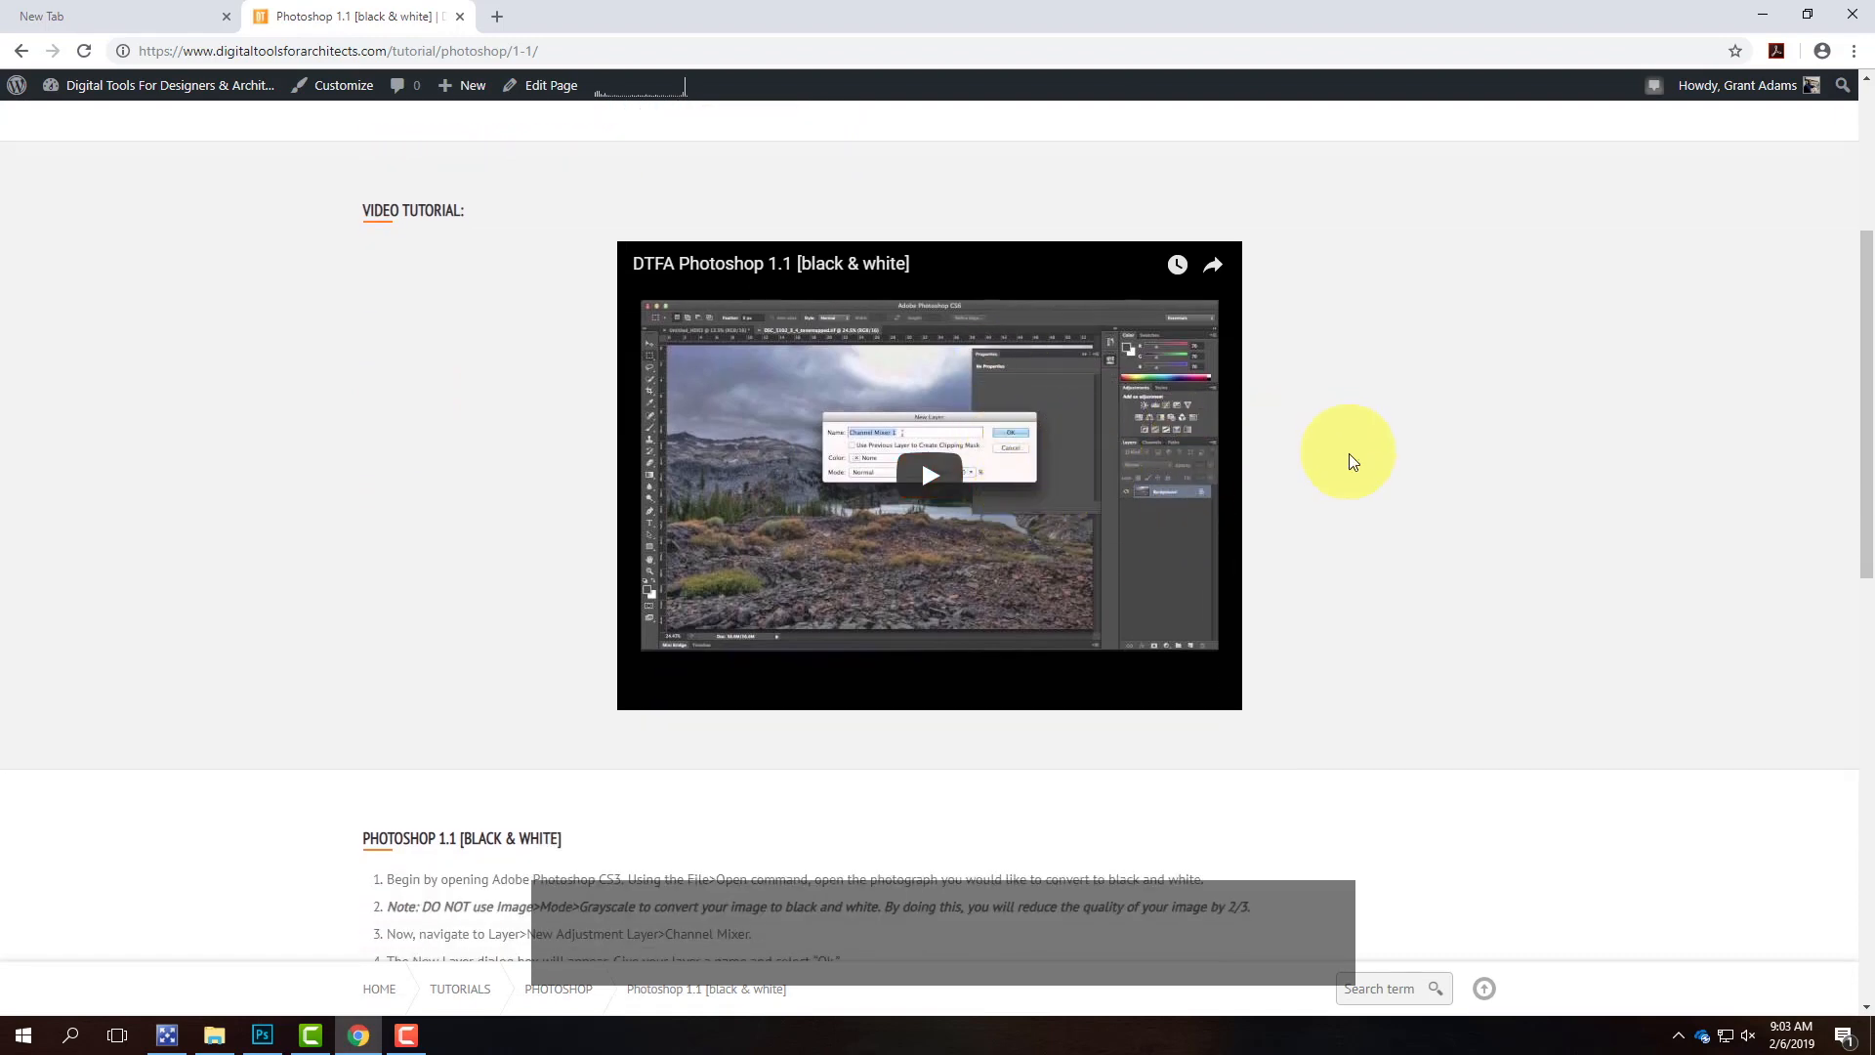
pyautogui.scroll(-6, 1349, 453)
pyautogui.scroll(-2, 876, 361)
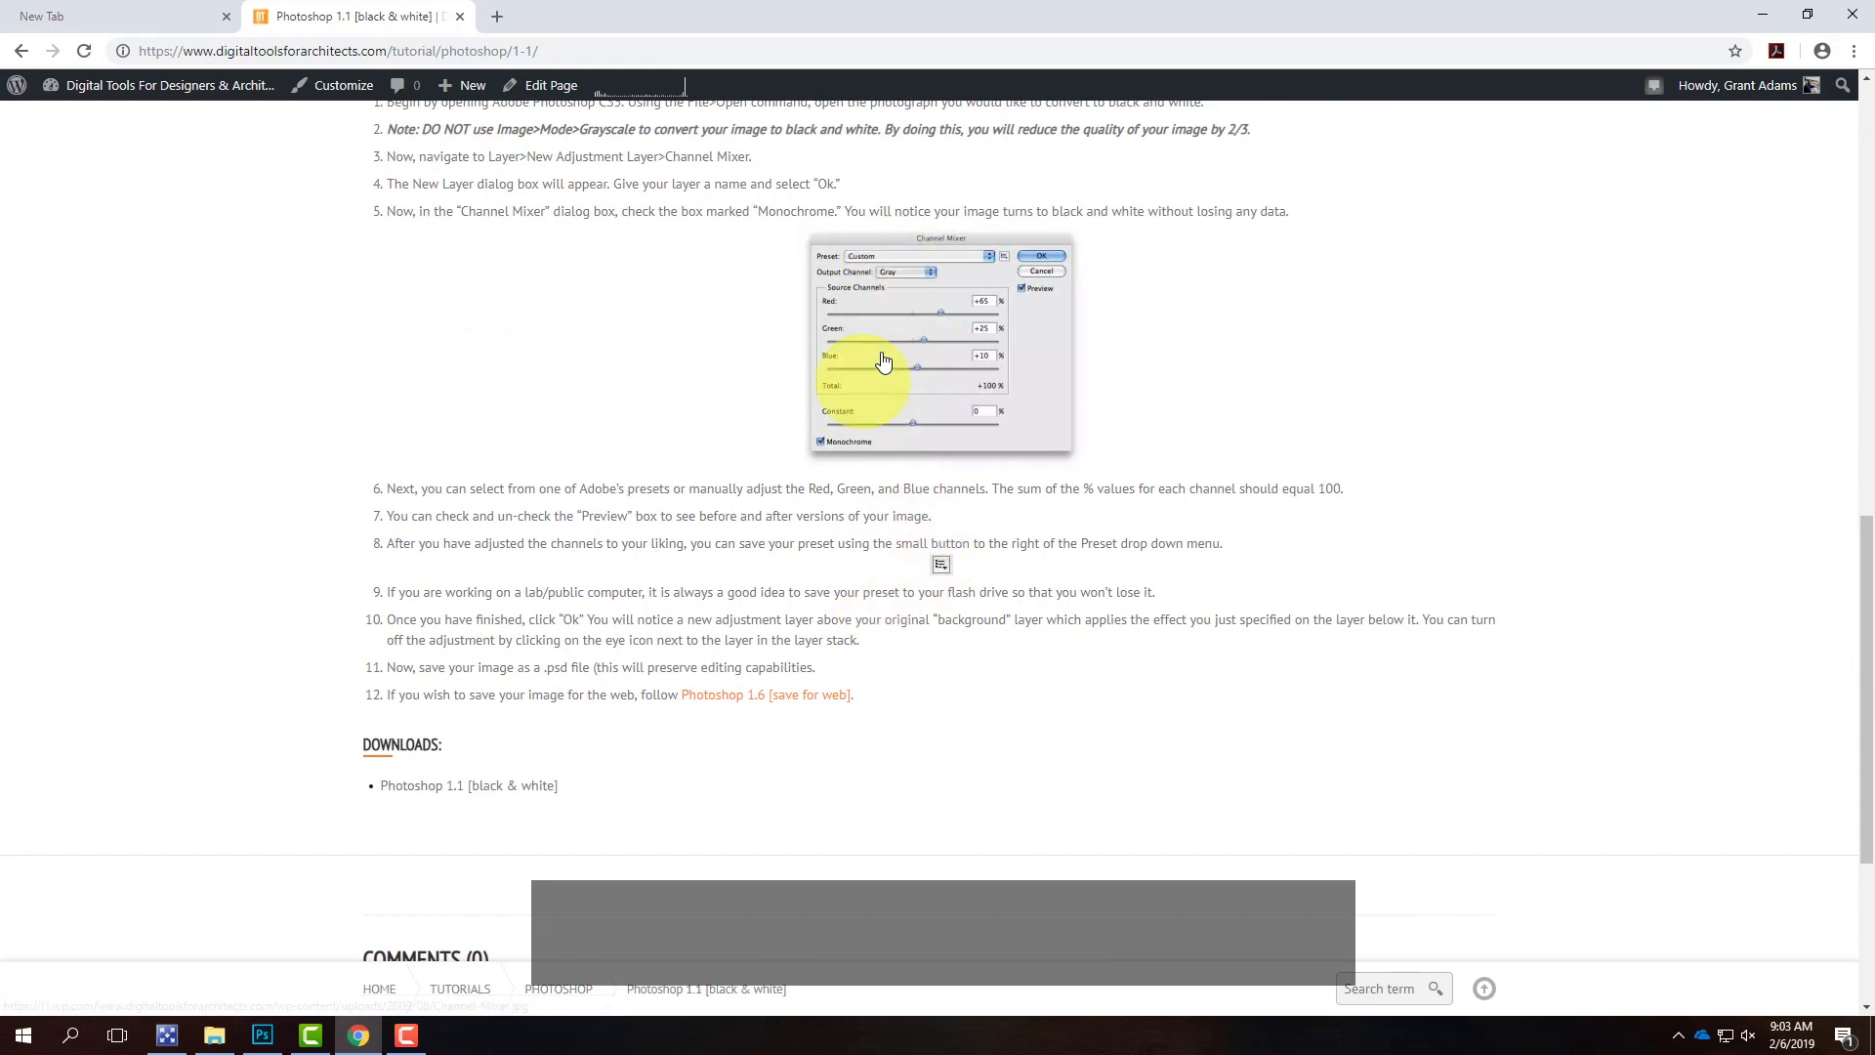
pyautogui.scroll(-1, 1096, 470)
pyautogui.scroll(3, 1091, 464)
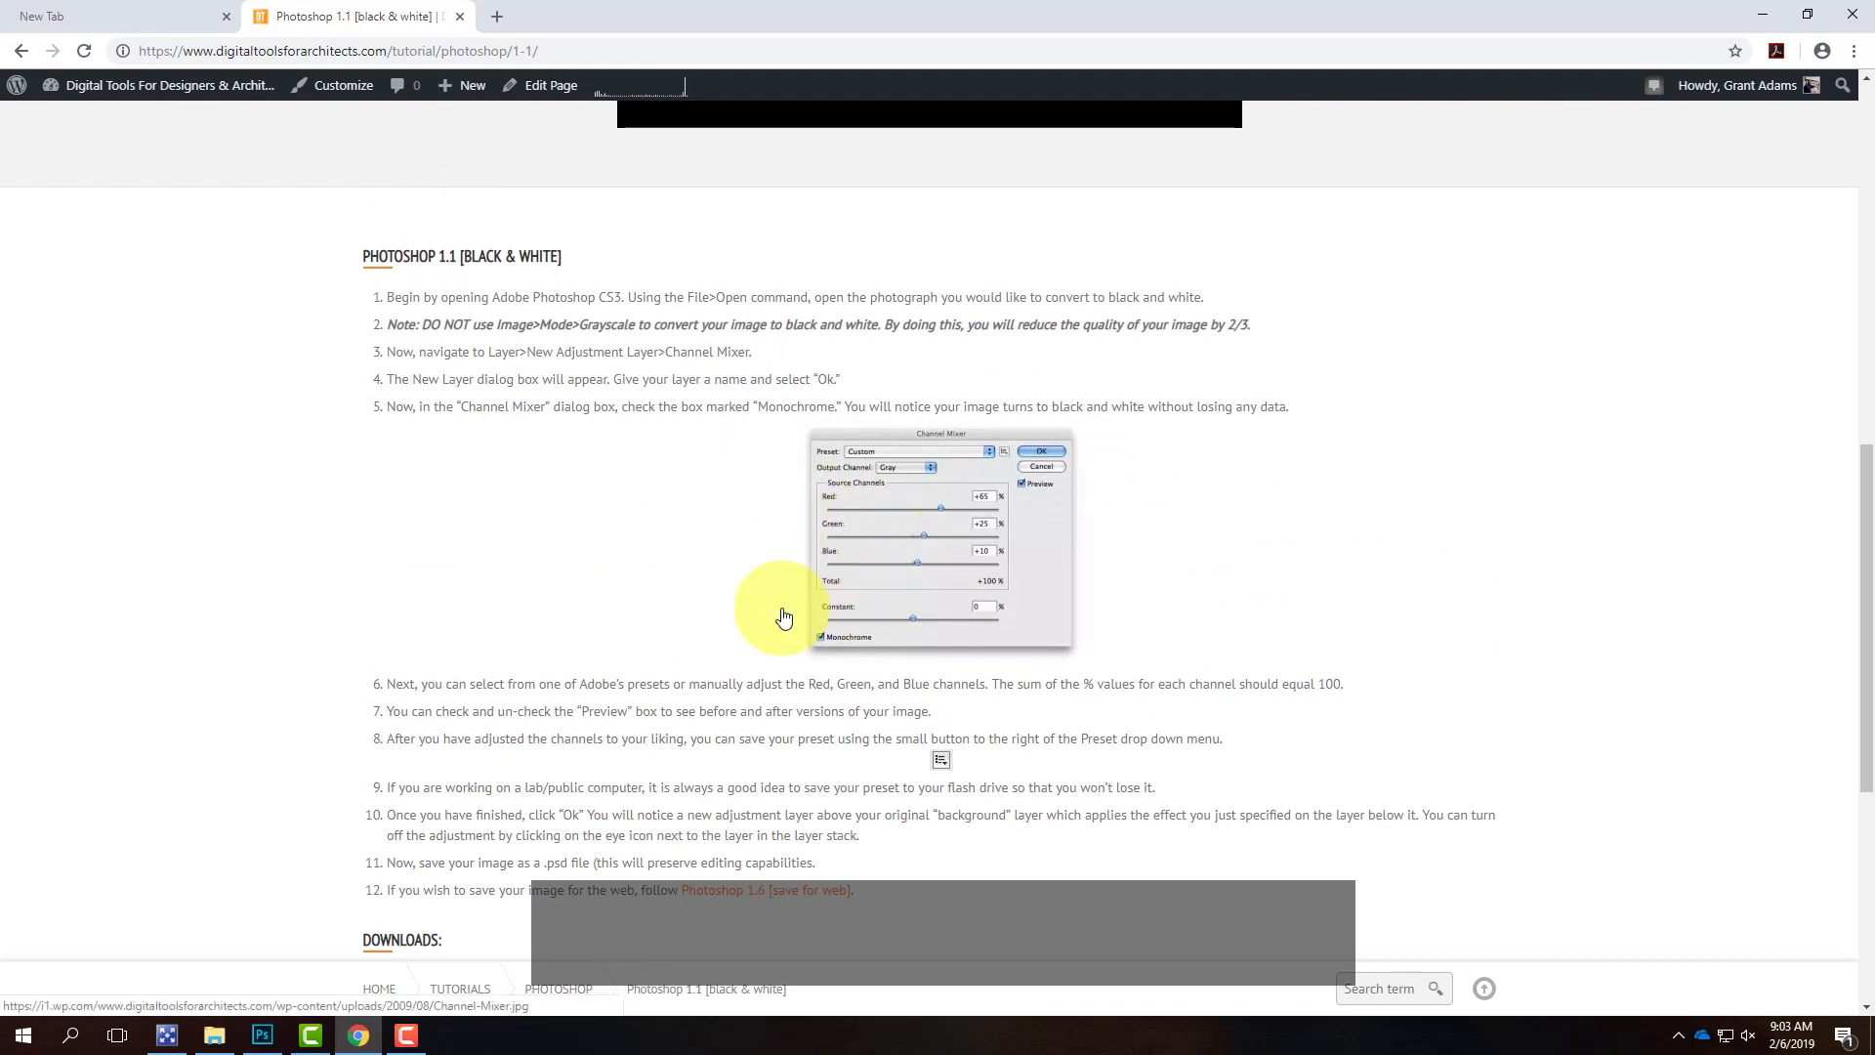
pyautogui.scroll(1, 839, 560)
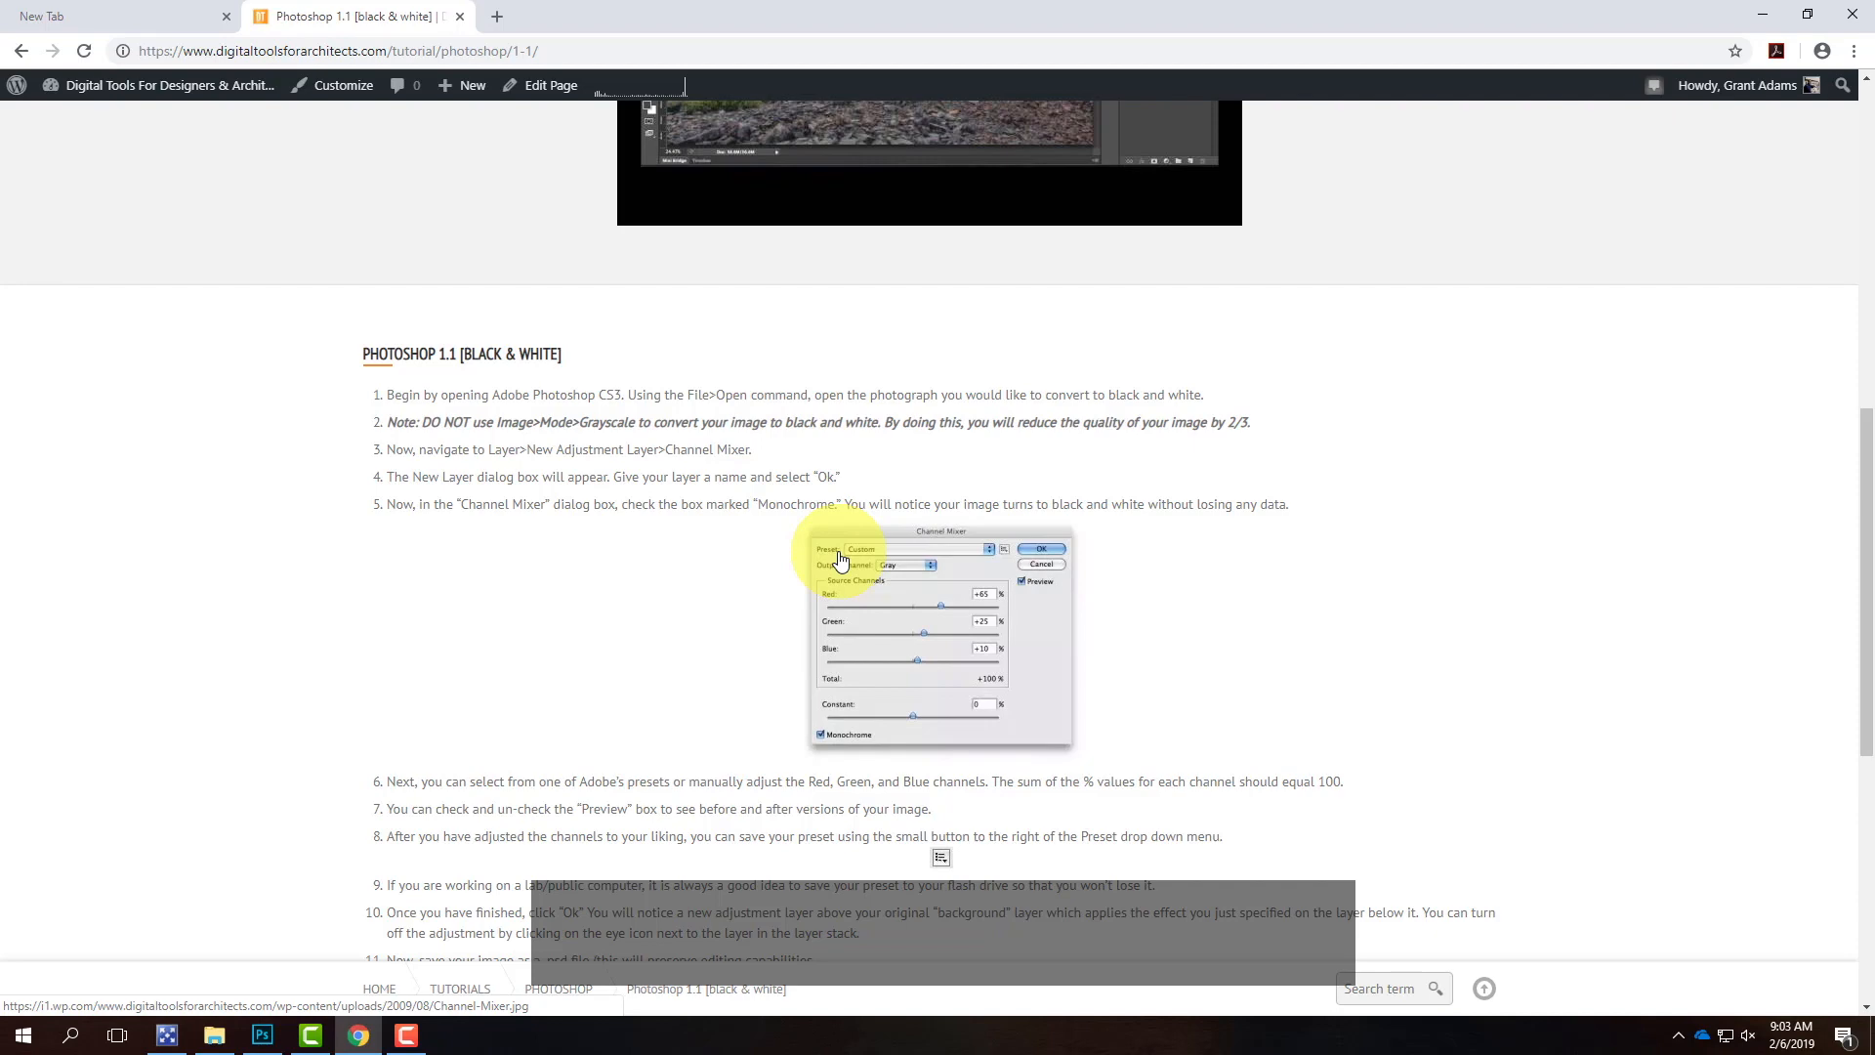
pyautogui.scroll(10, 840, 558)
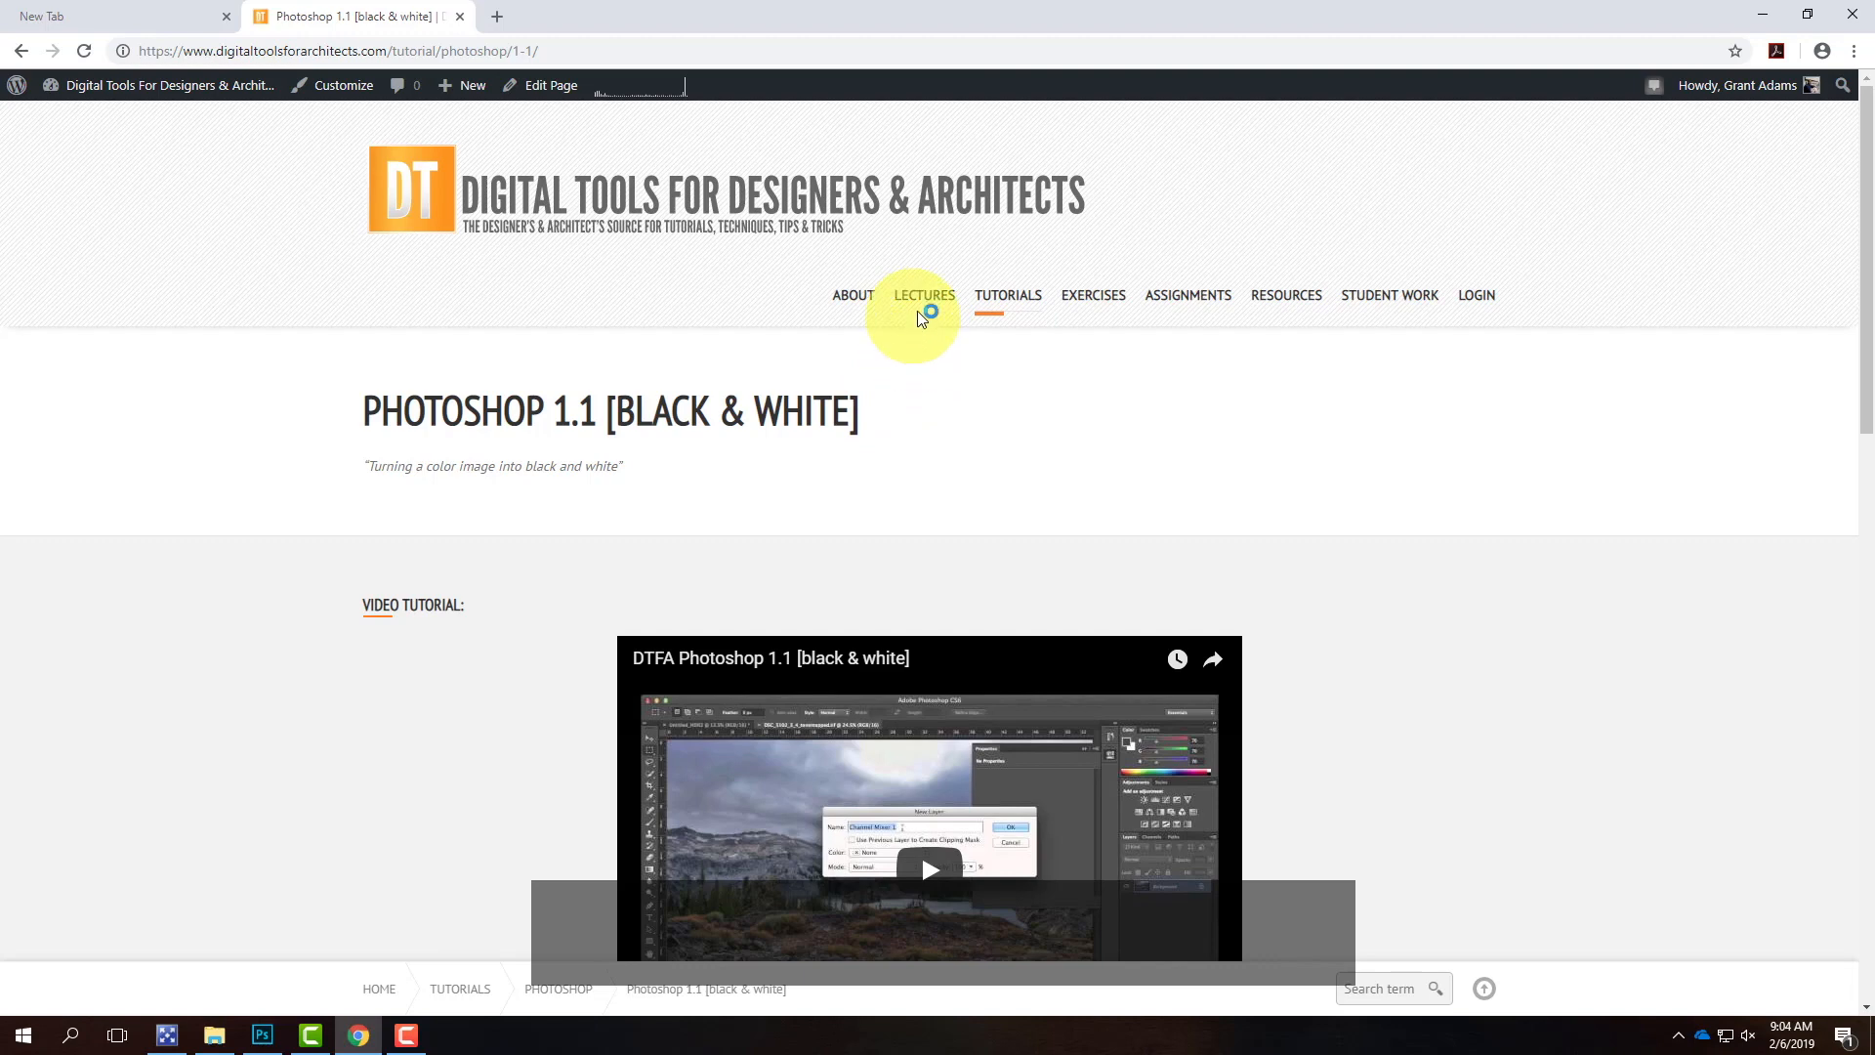
# - Open the Spring 2019 lectures page for Digital Tools For Designers (Archi 135) in a new tab and go to Lecture 104
pyautogui.moveTo(923, 300)
pyautogui.moveTo(928, 339)
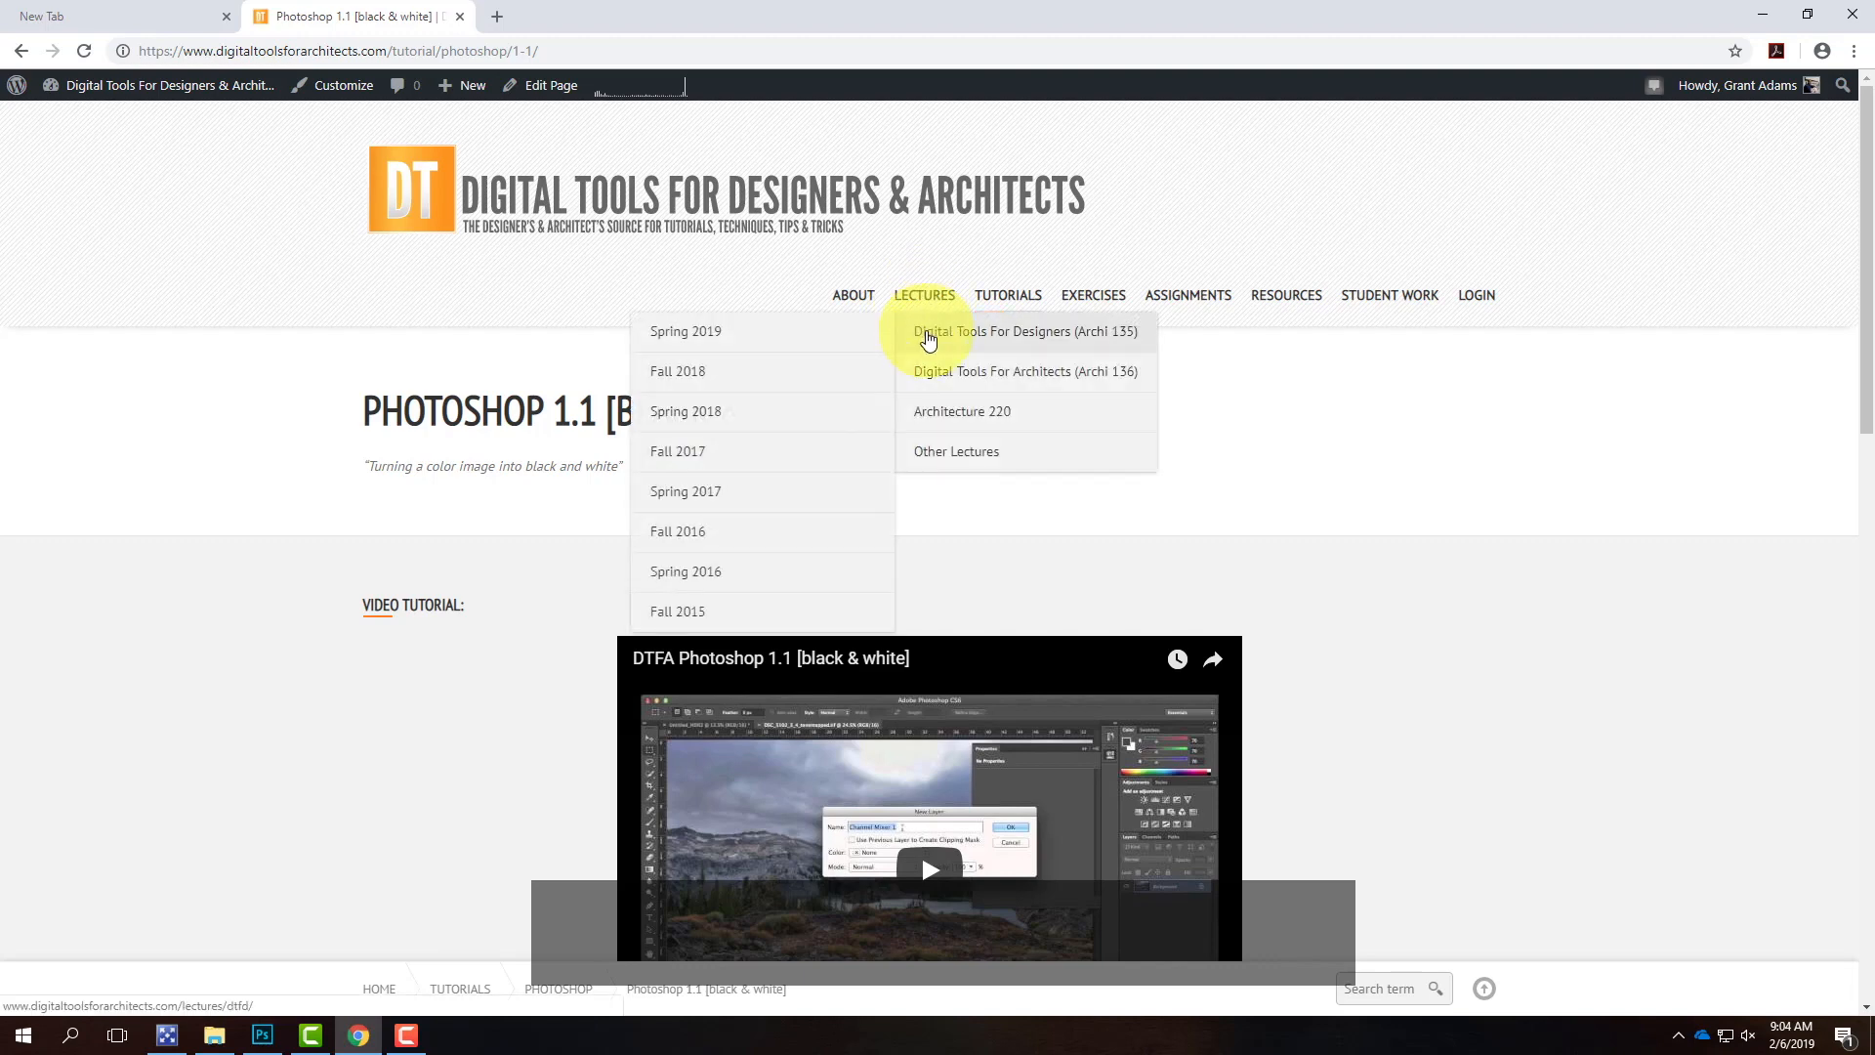
pyautogui.rightClick(777, 333)
pyautogui.click(830, 345)
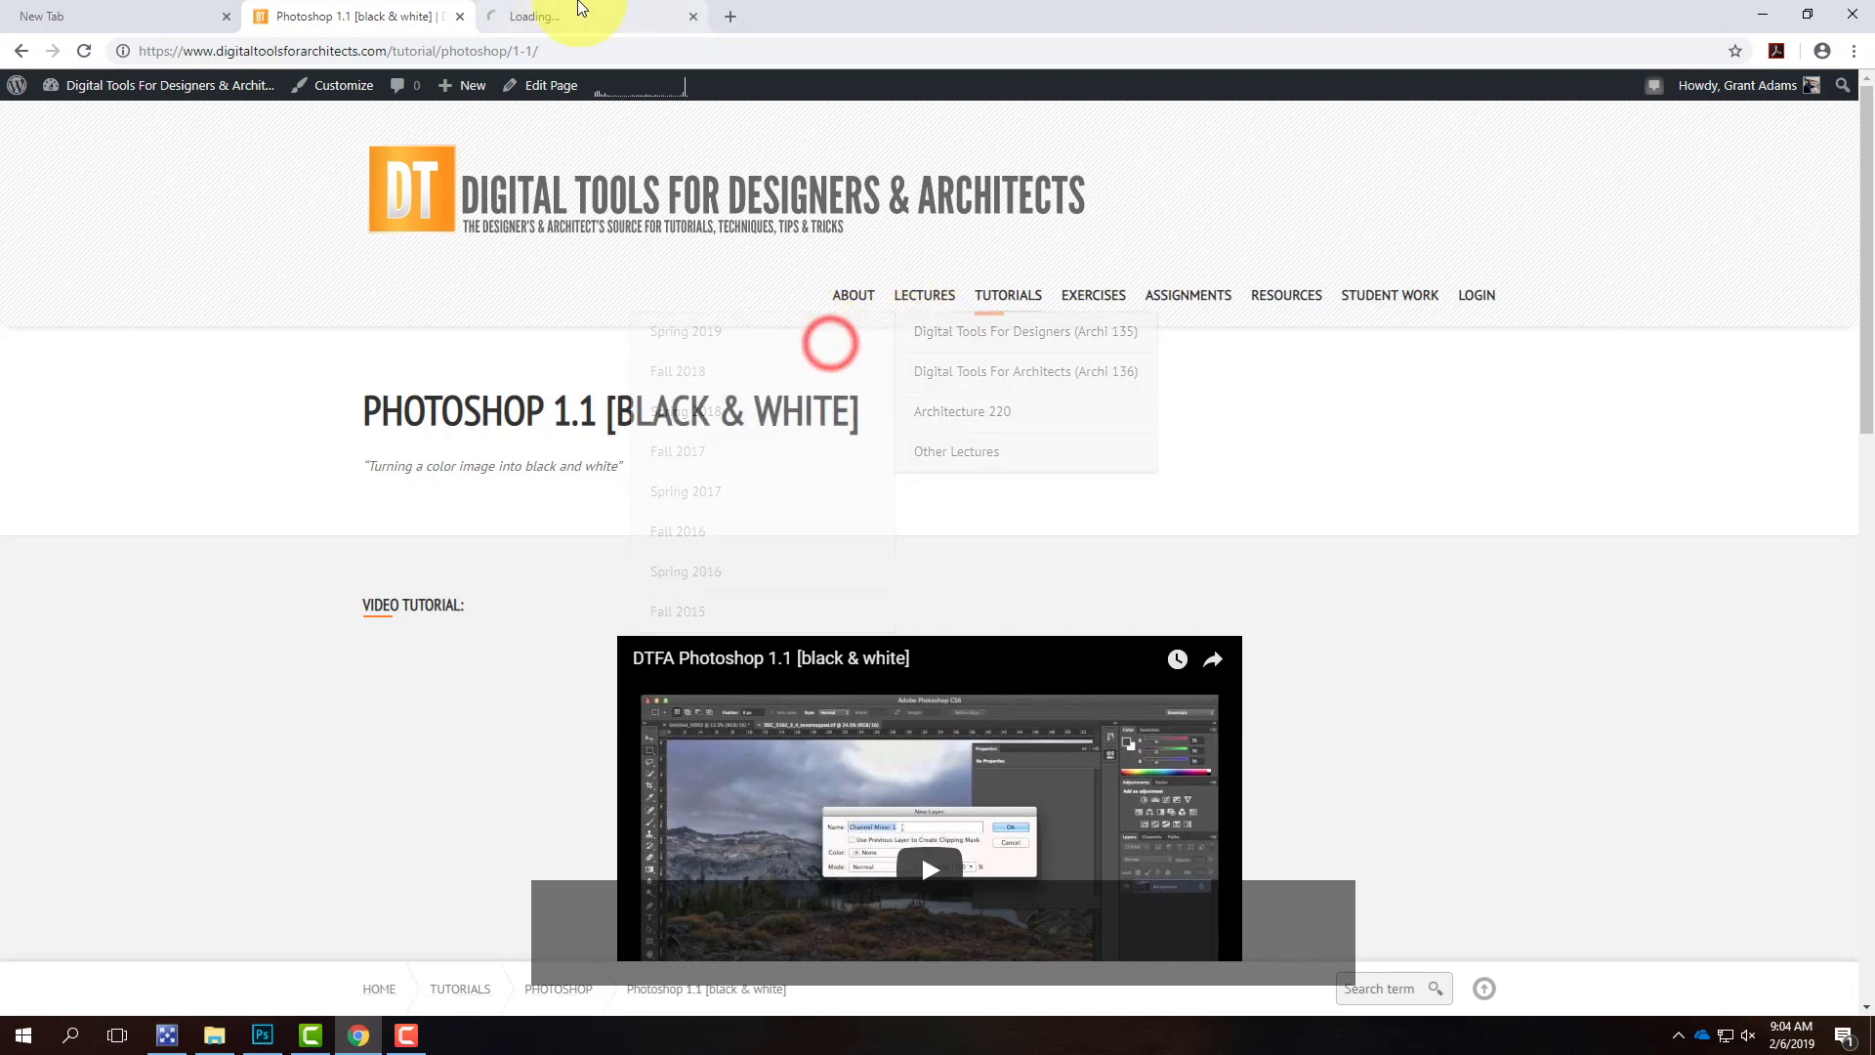
pyautogui.click(582, 11)
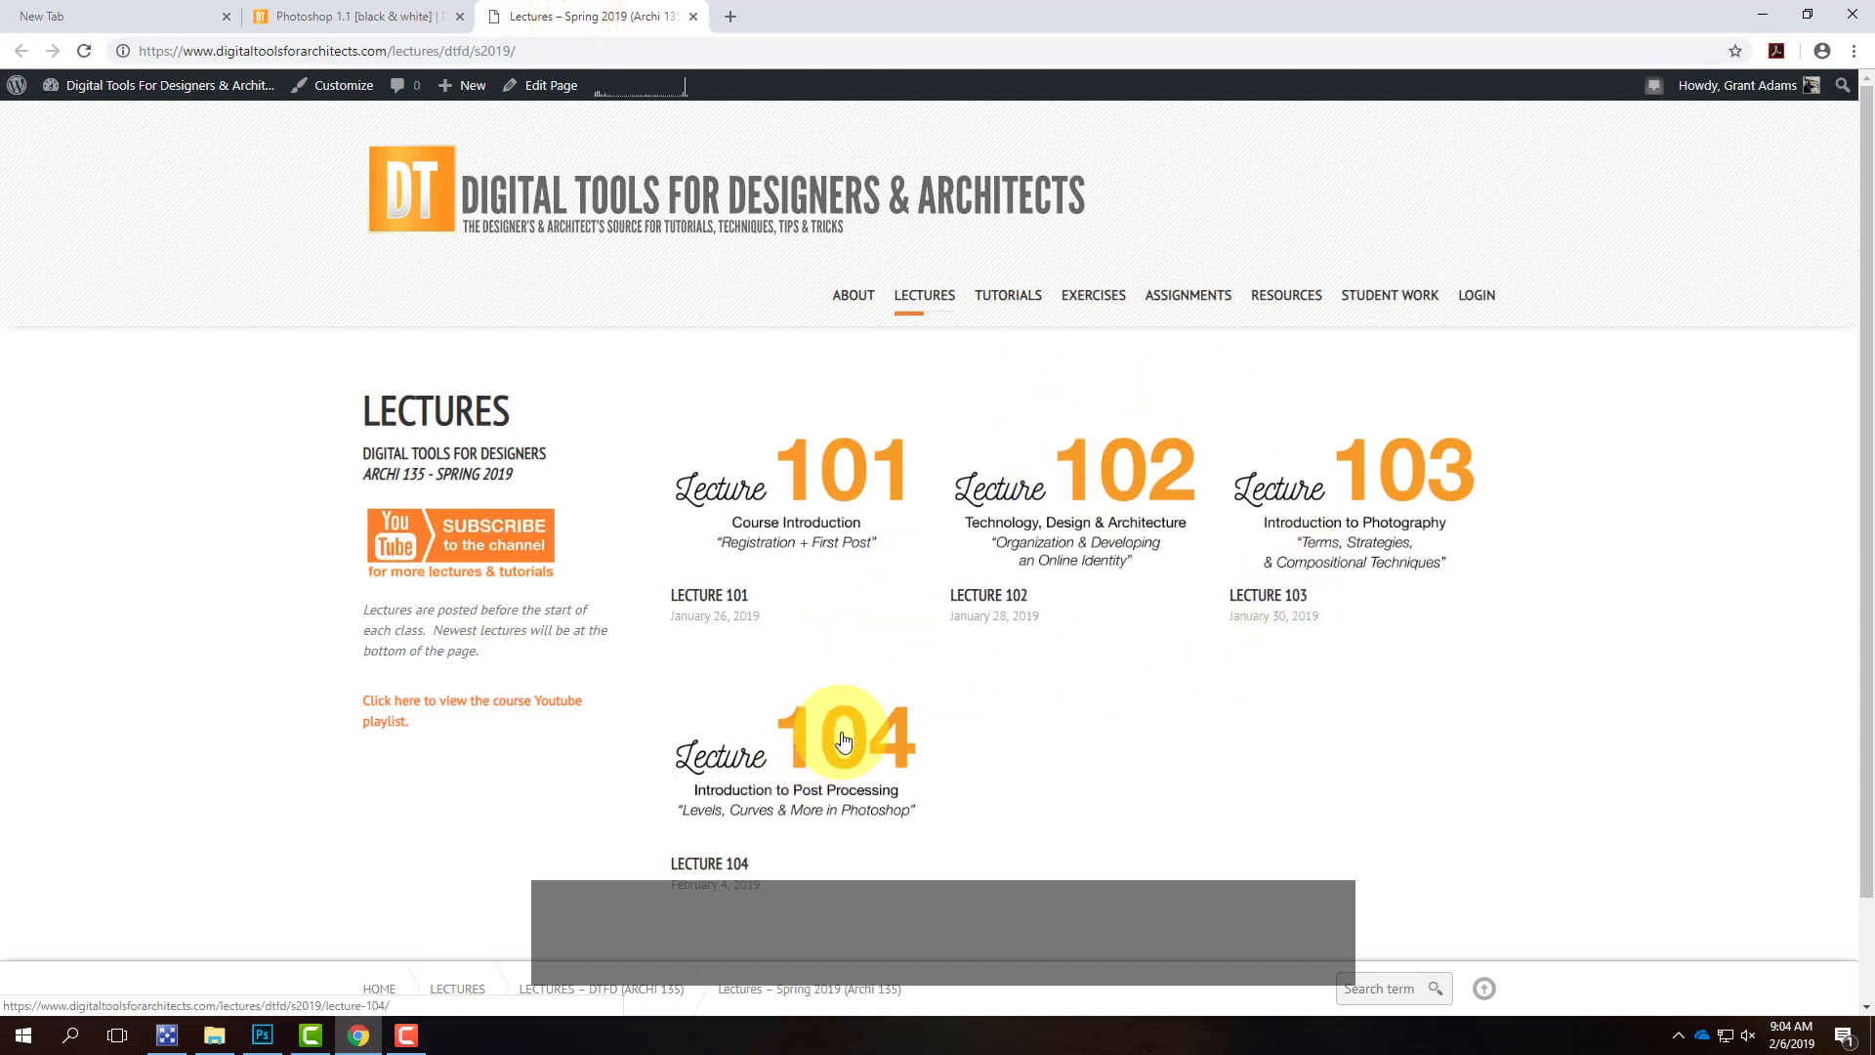
pyautogui.click(841, 745)
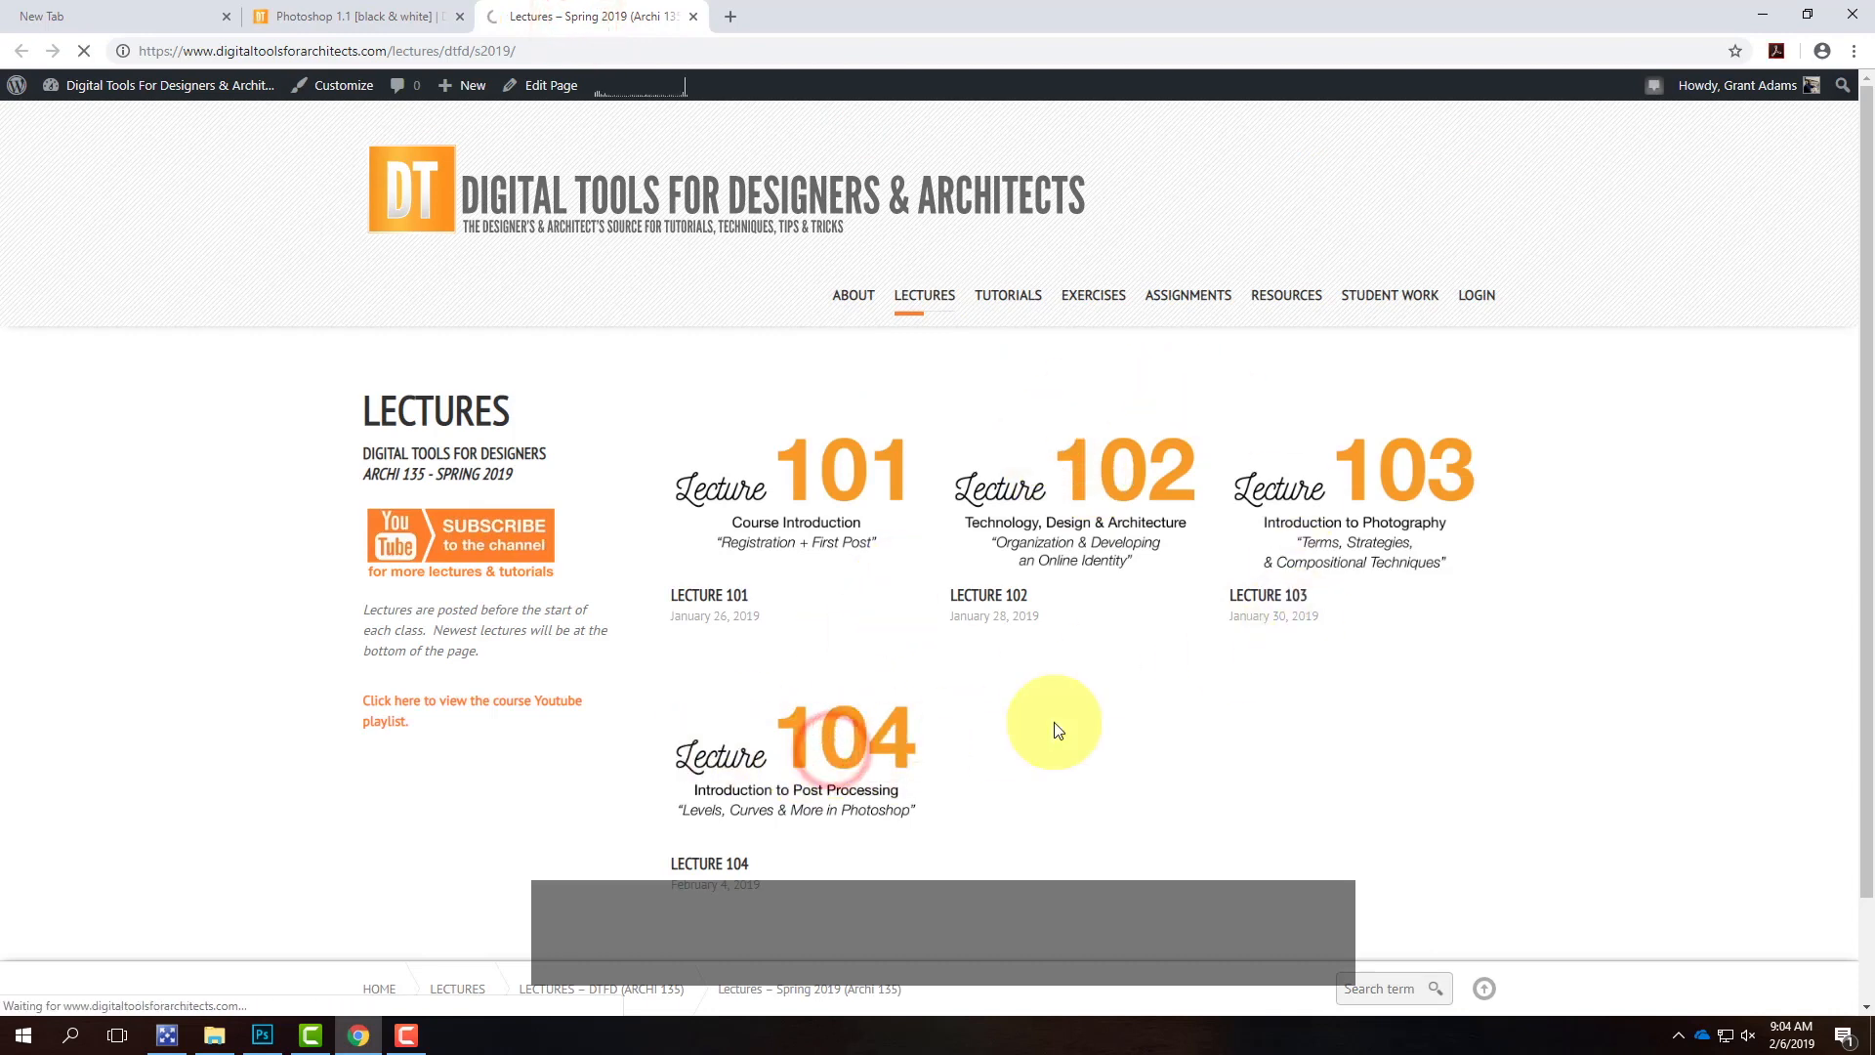
# - Highlight the note under Recording about the availability of the Spring 2019 lecture recording
pyautogui.scroll(-3, 1087, 532)
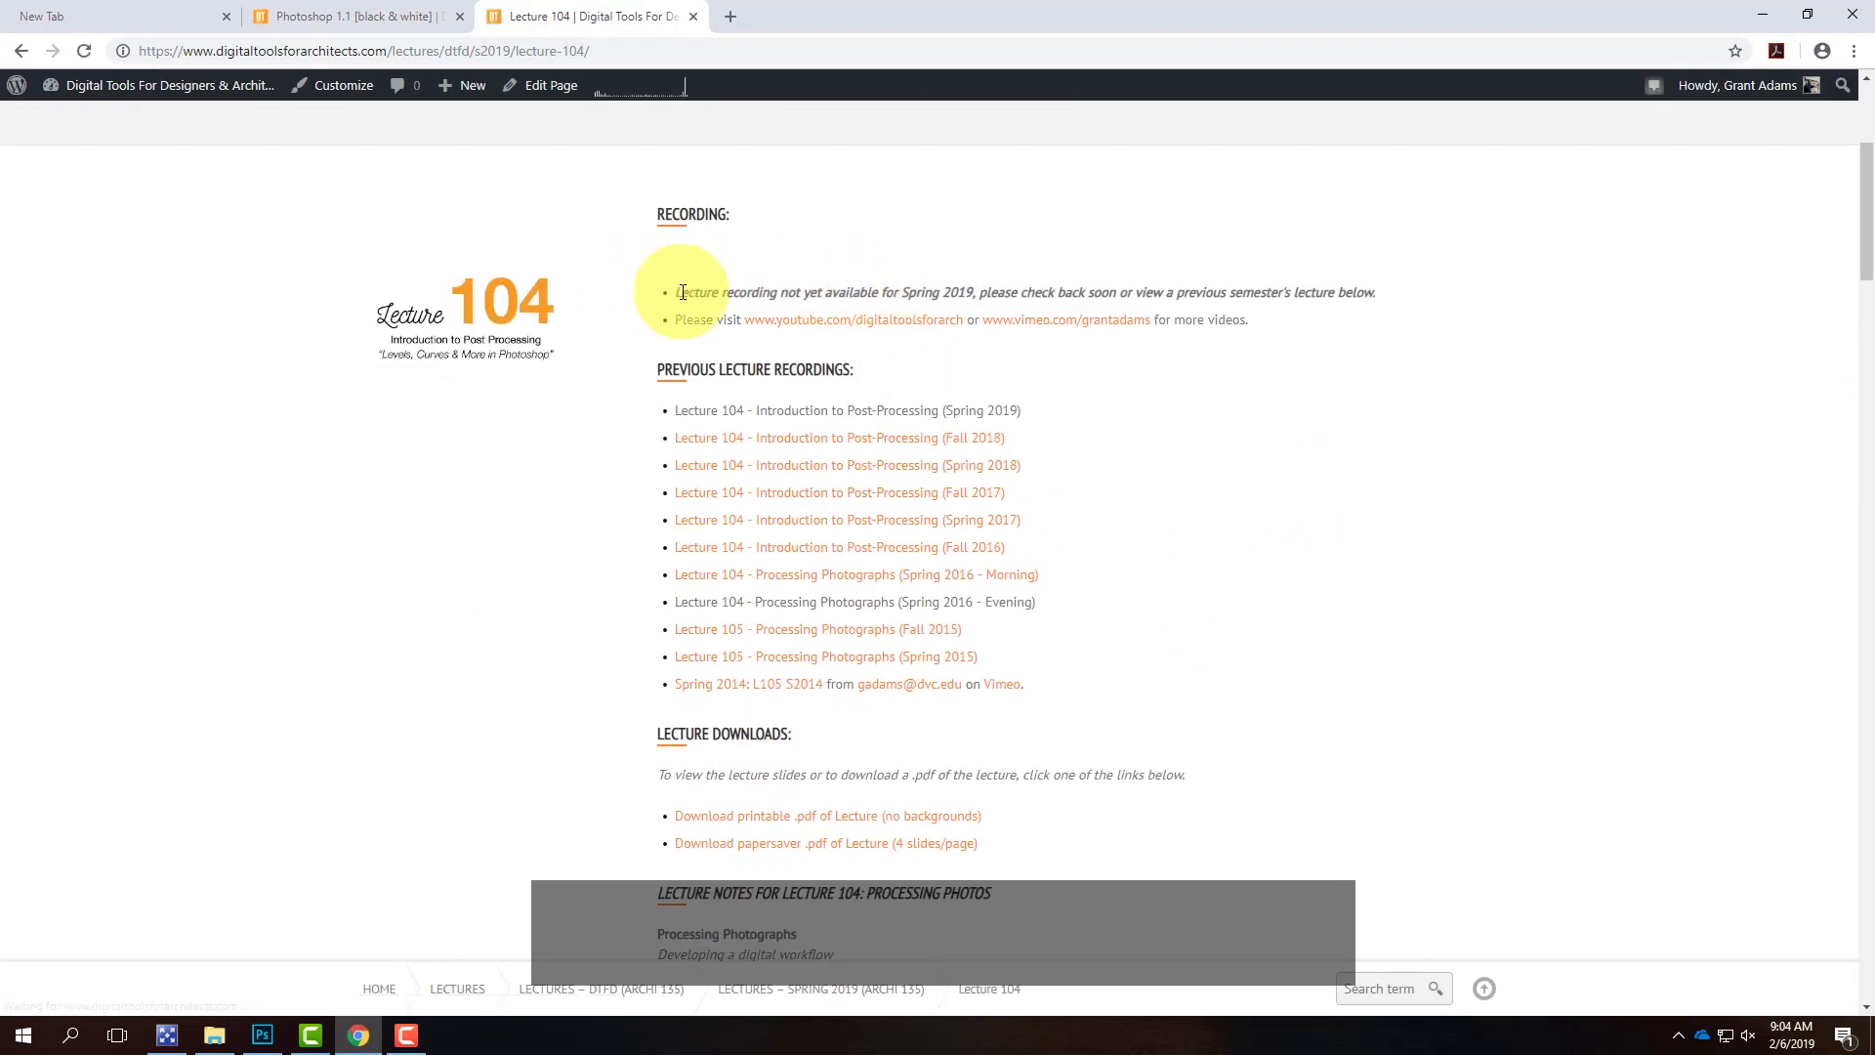
pyautogui.moveTo(675, 292); pyautogui.dragTo(1381, 288)
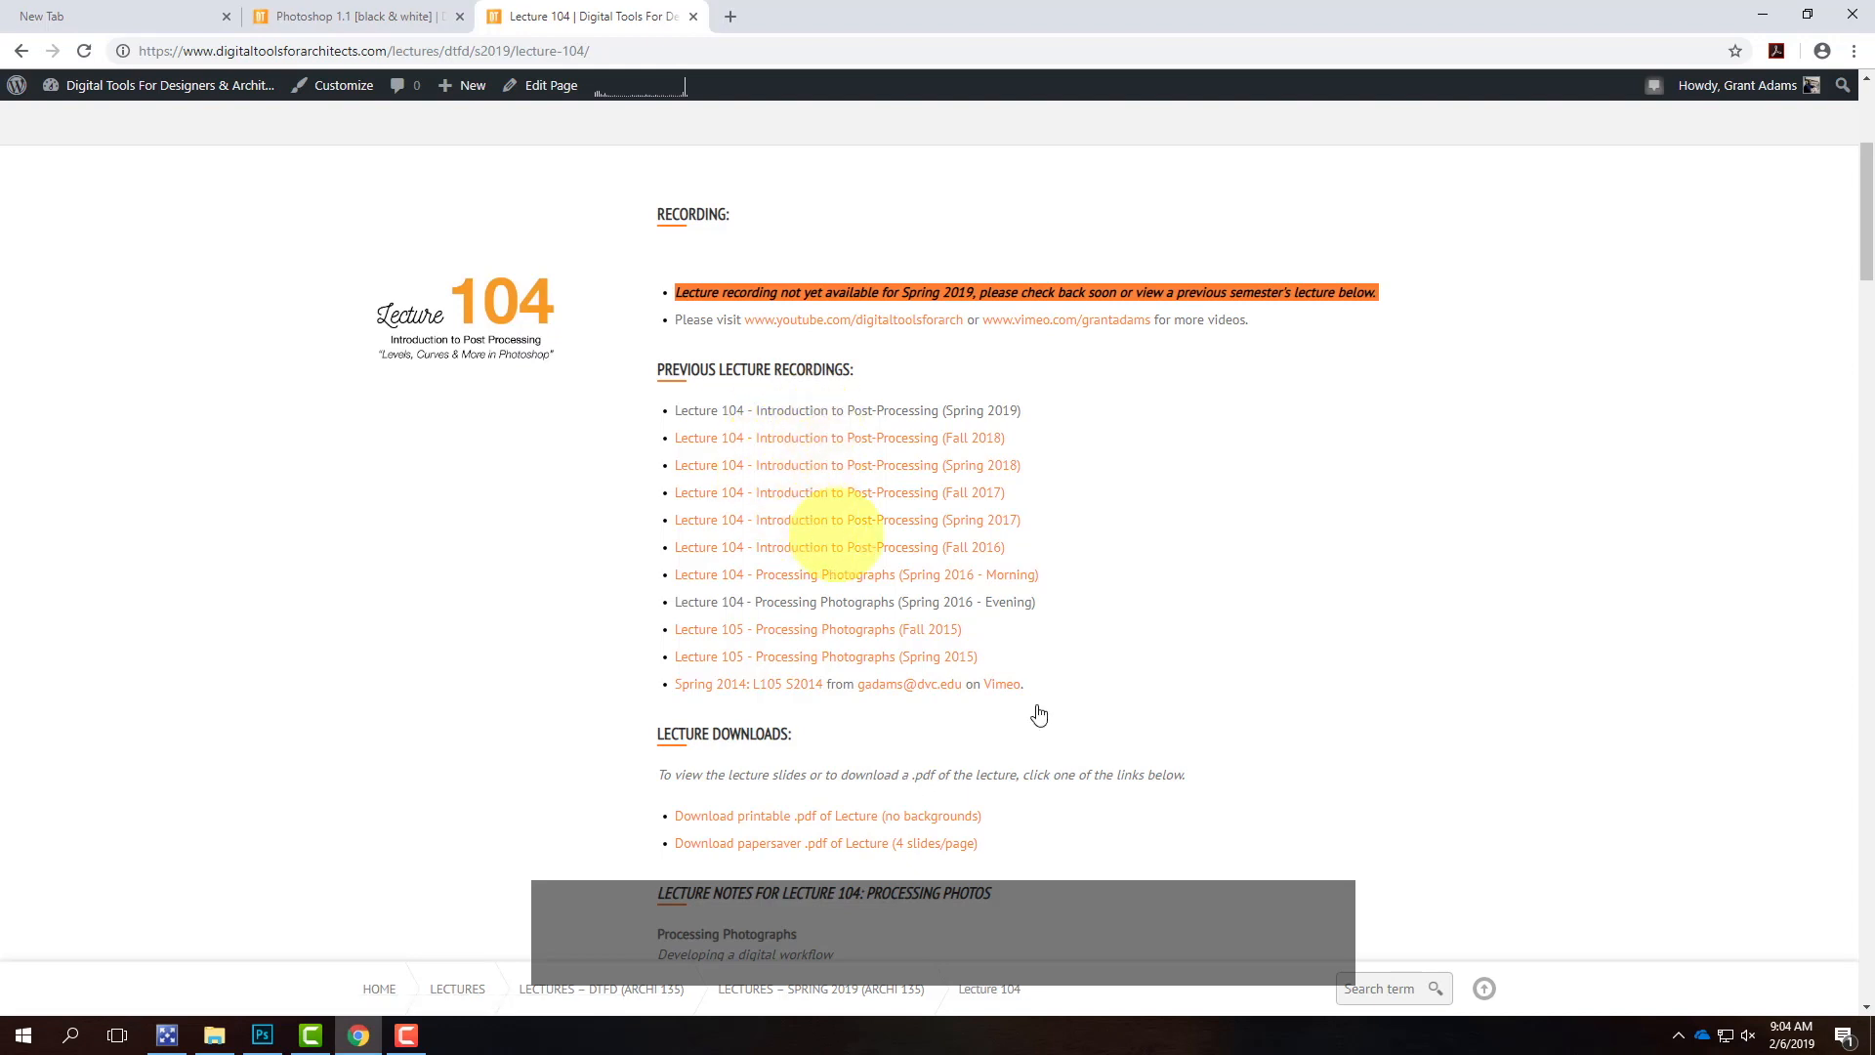
# - Open the site's Course Youtube Playlists page
pyautogui.scroll(2, 891, 598)
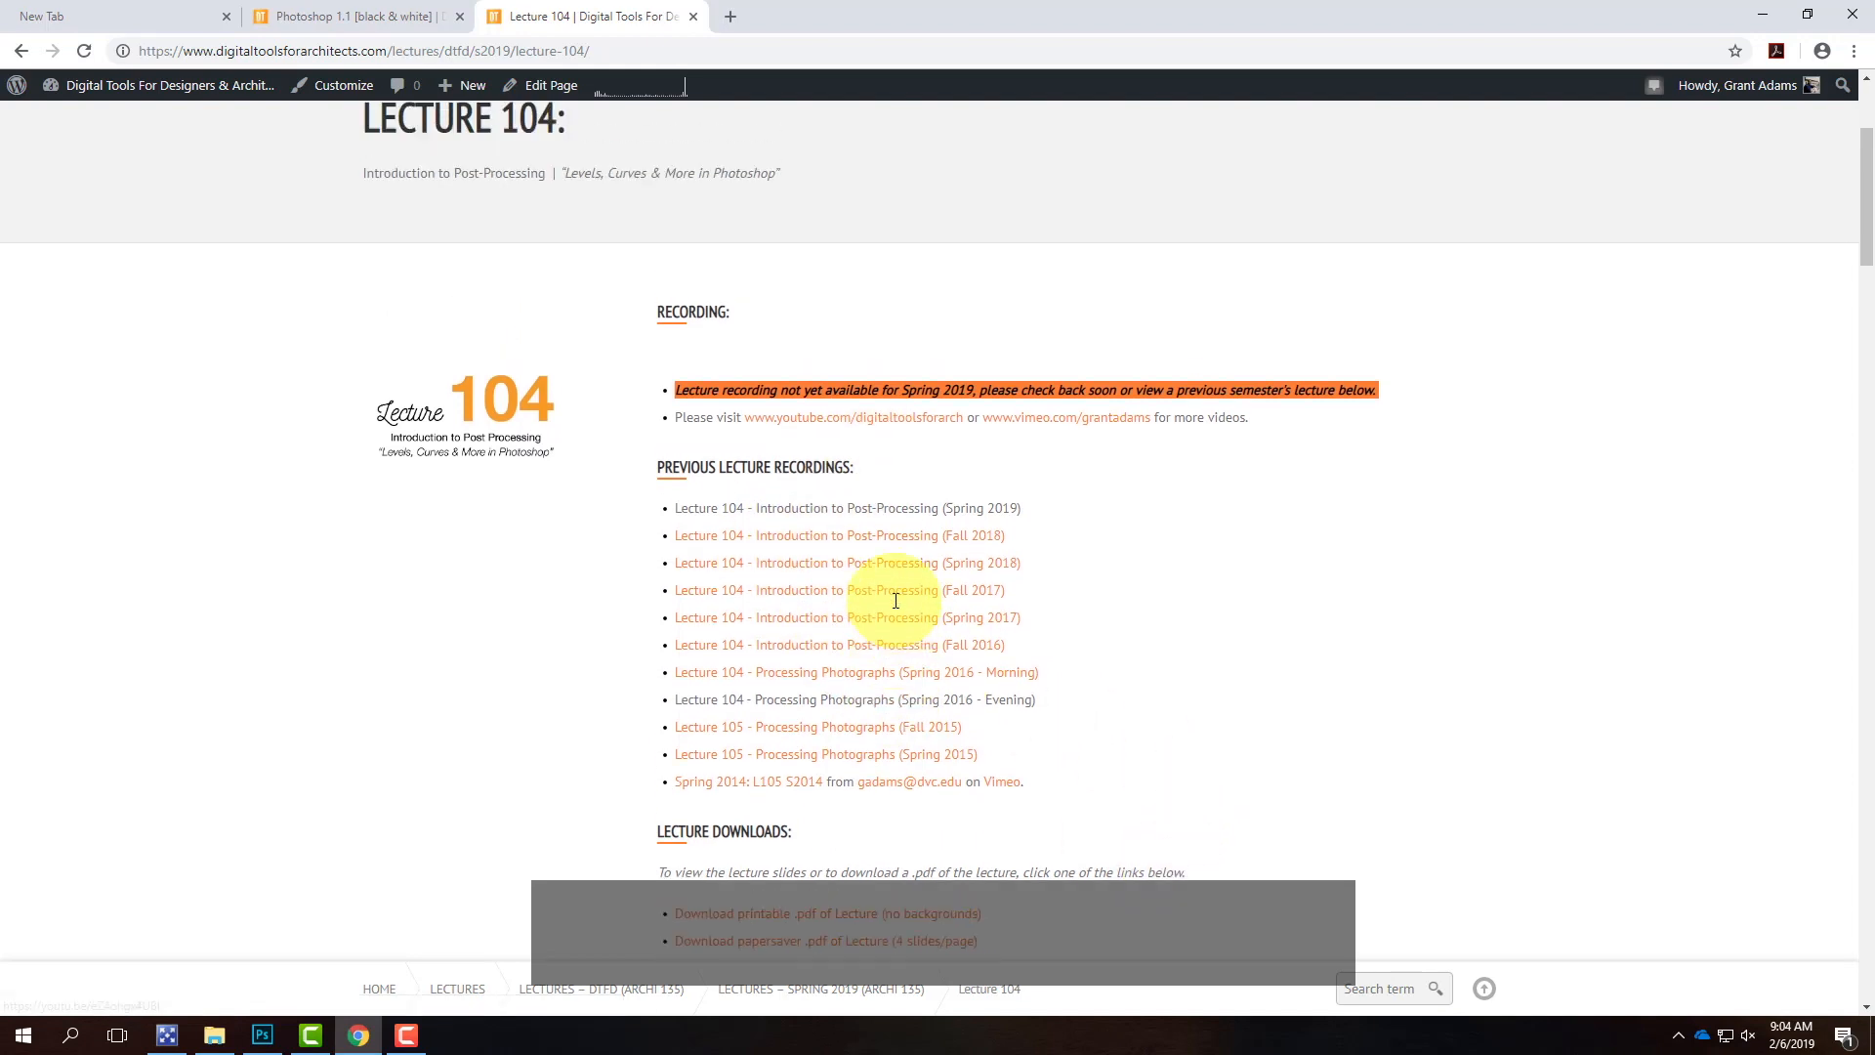
pyautogui.scroll(3, 896, 607)
pyautogui.moveTo(859, 302)
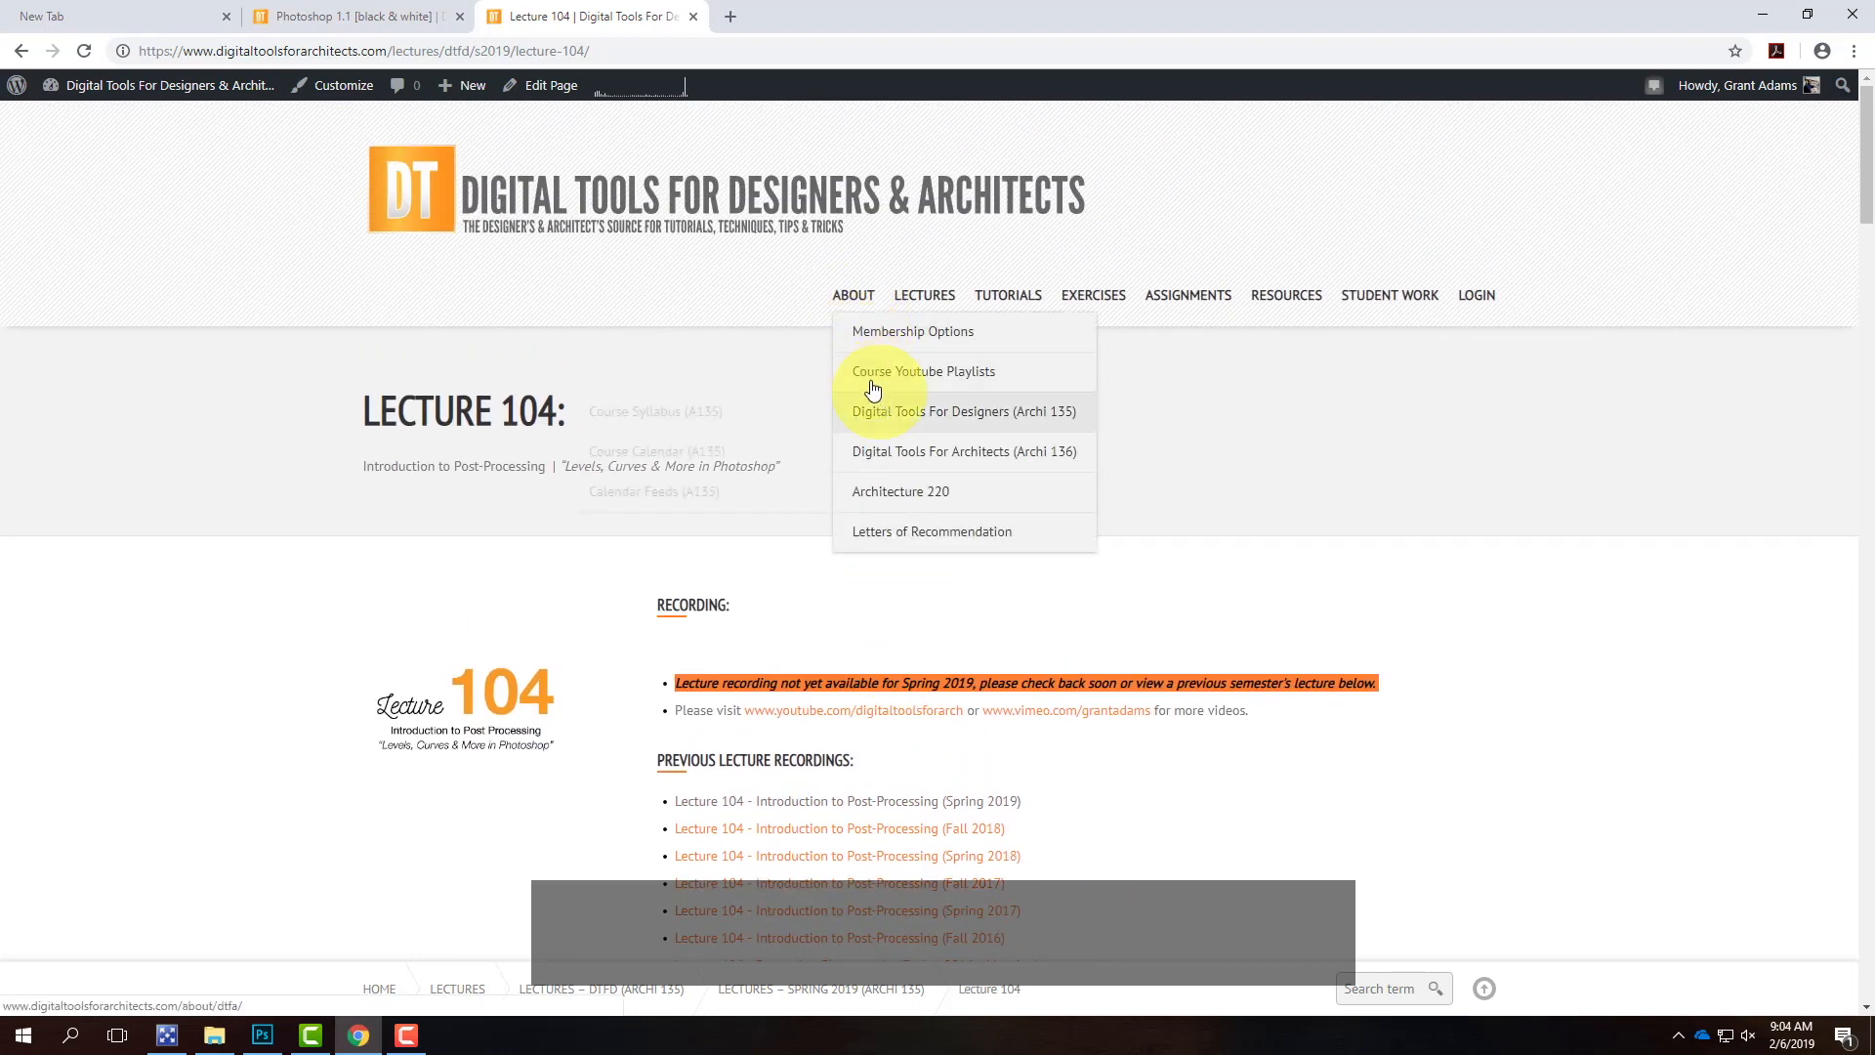
pyautogui.click(908, 372)
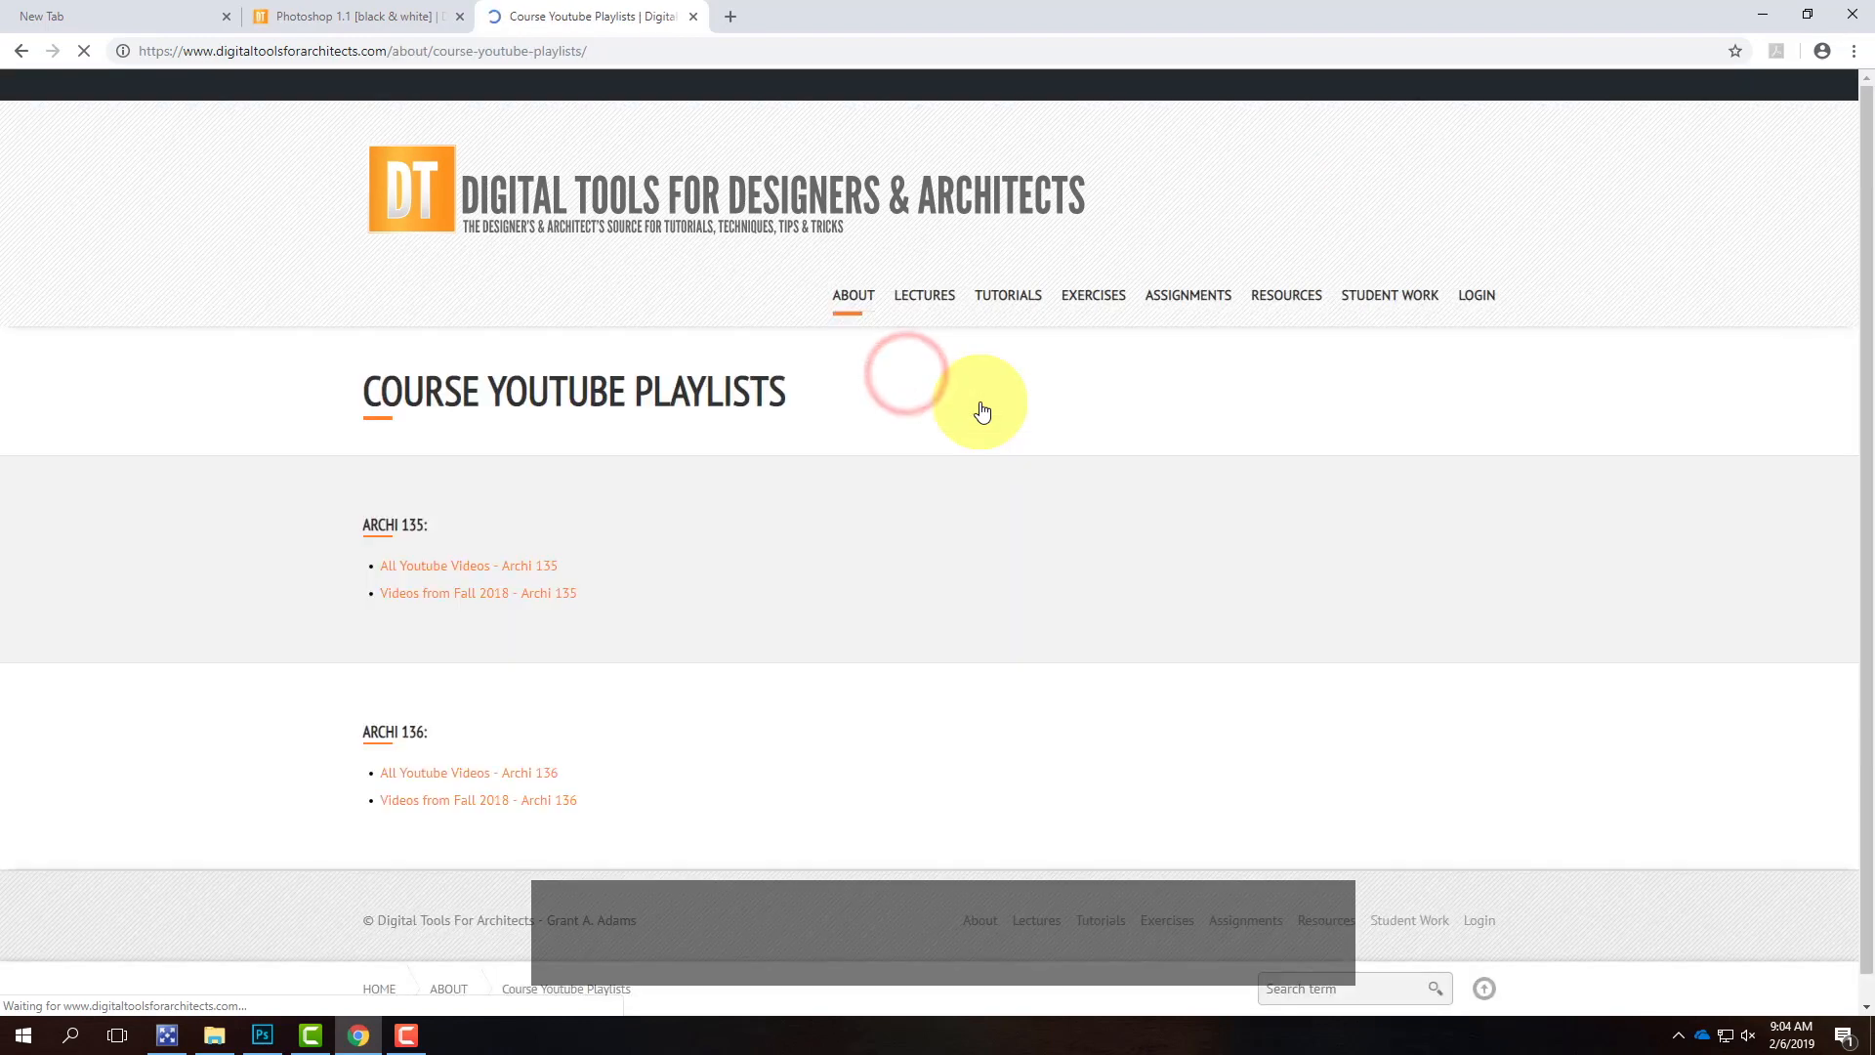
pyautogui.scroll(-1, 1024, 561)
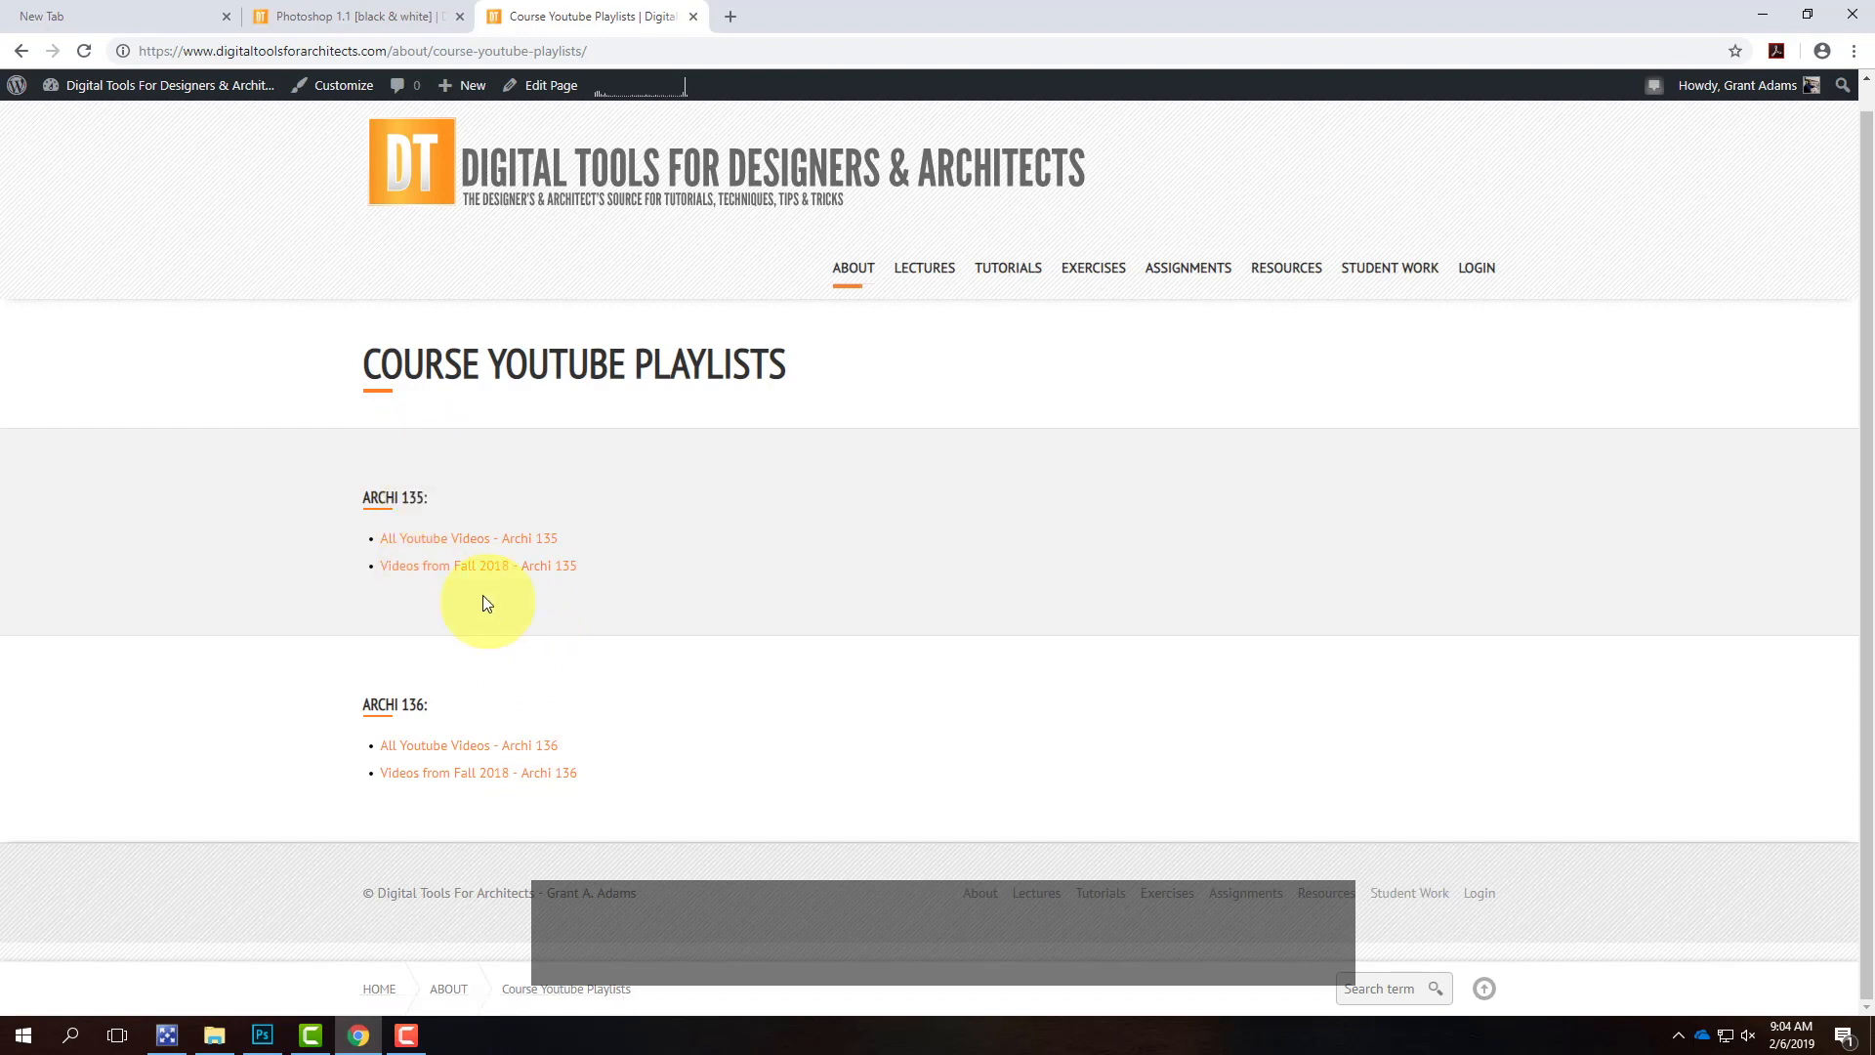
# - Open the Videos from Fall 2018 - Archi 135 playlist and look through its lectures
pyautogui.click(447, 569)
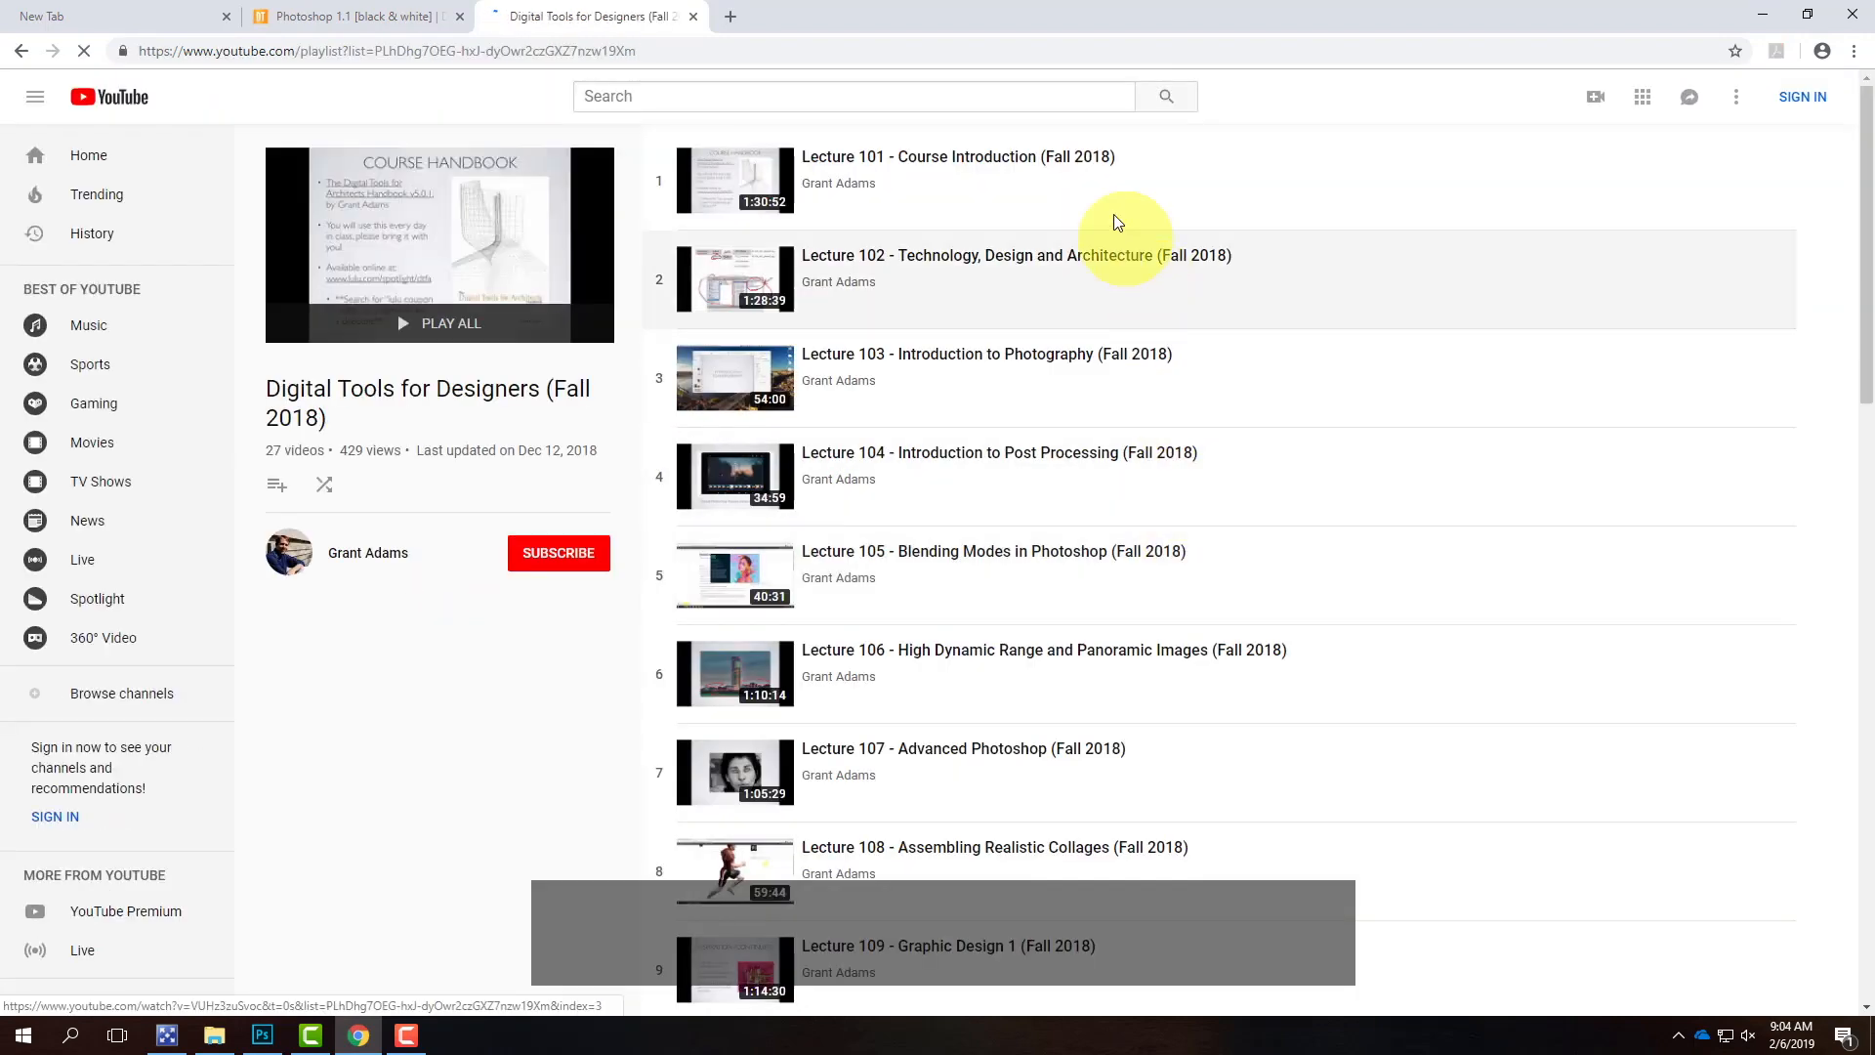
pyautogui.scroll(-9, 971, 669)
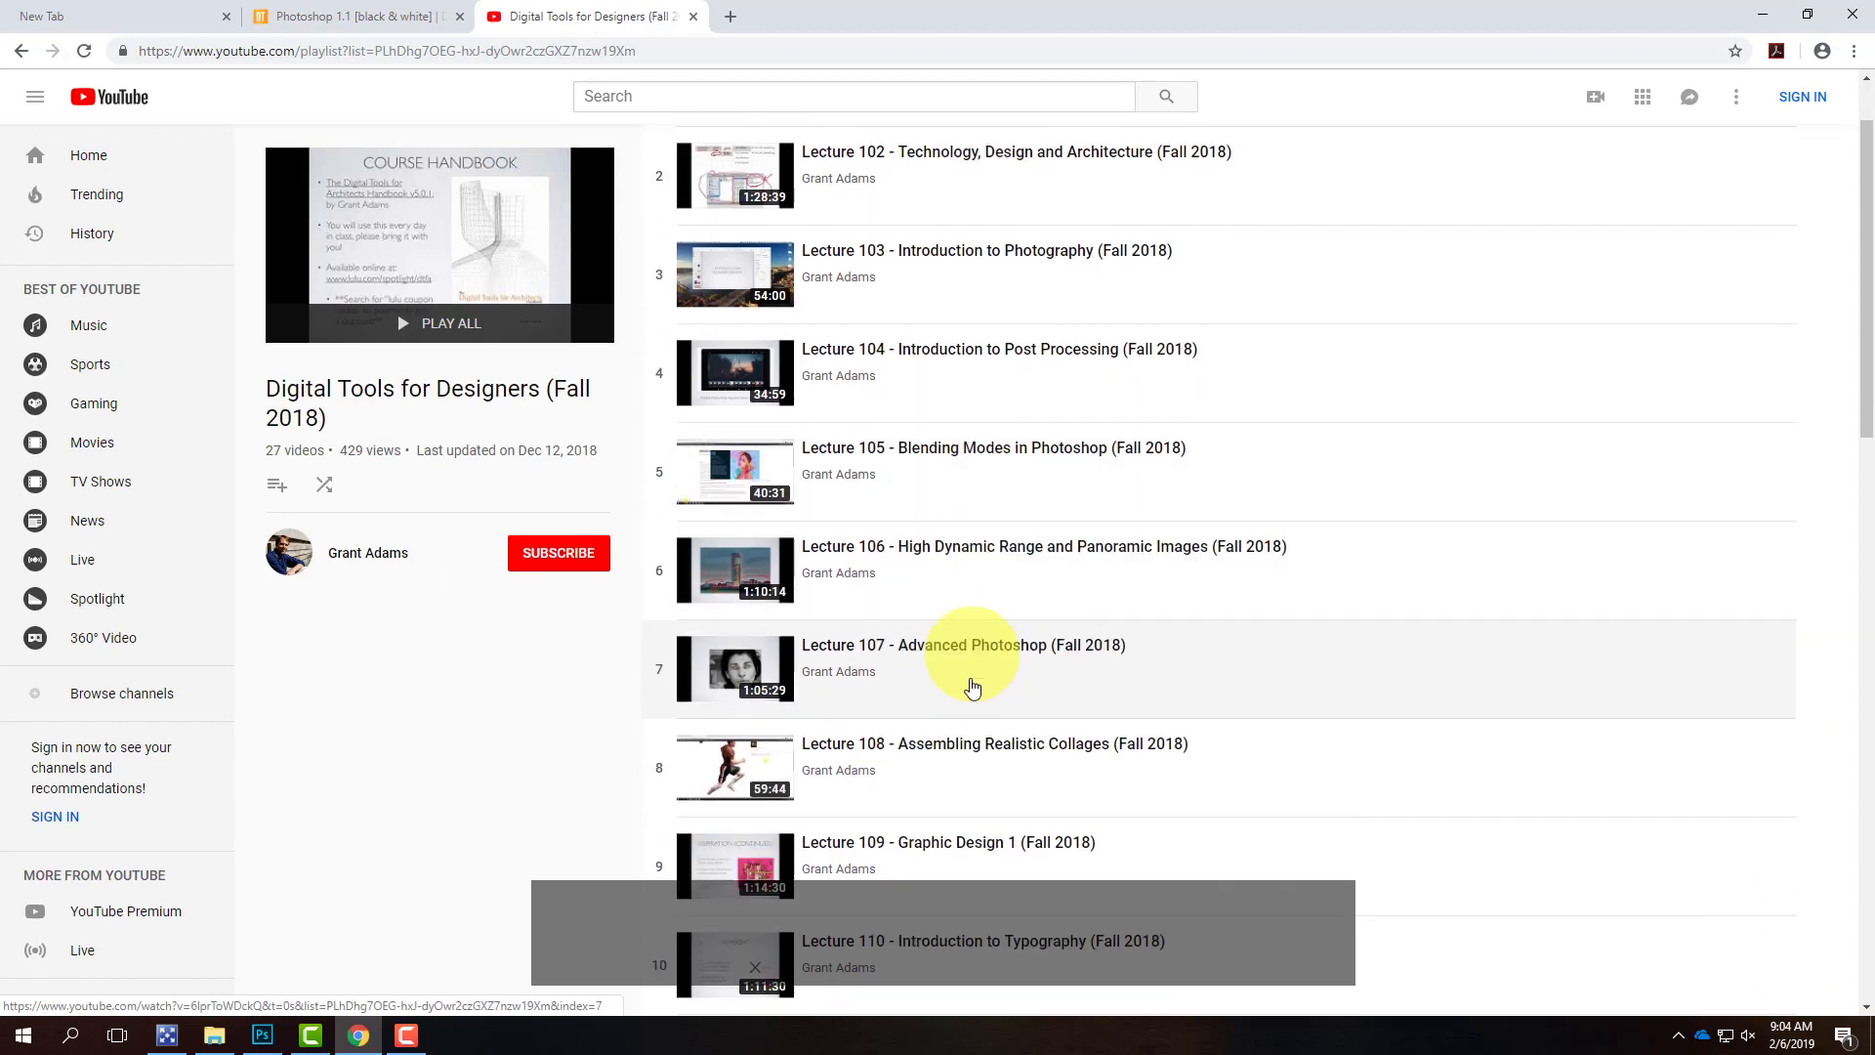
pyautogui.scroll(-7, 976, 682)
pyautogui.scroll(10, 974, 678)
pyautogui.scroll(7, 840, 156)
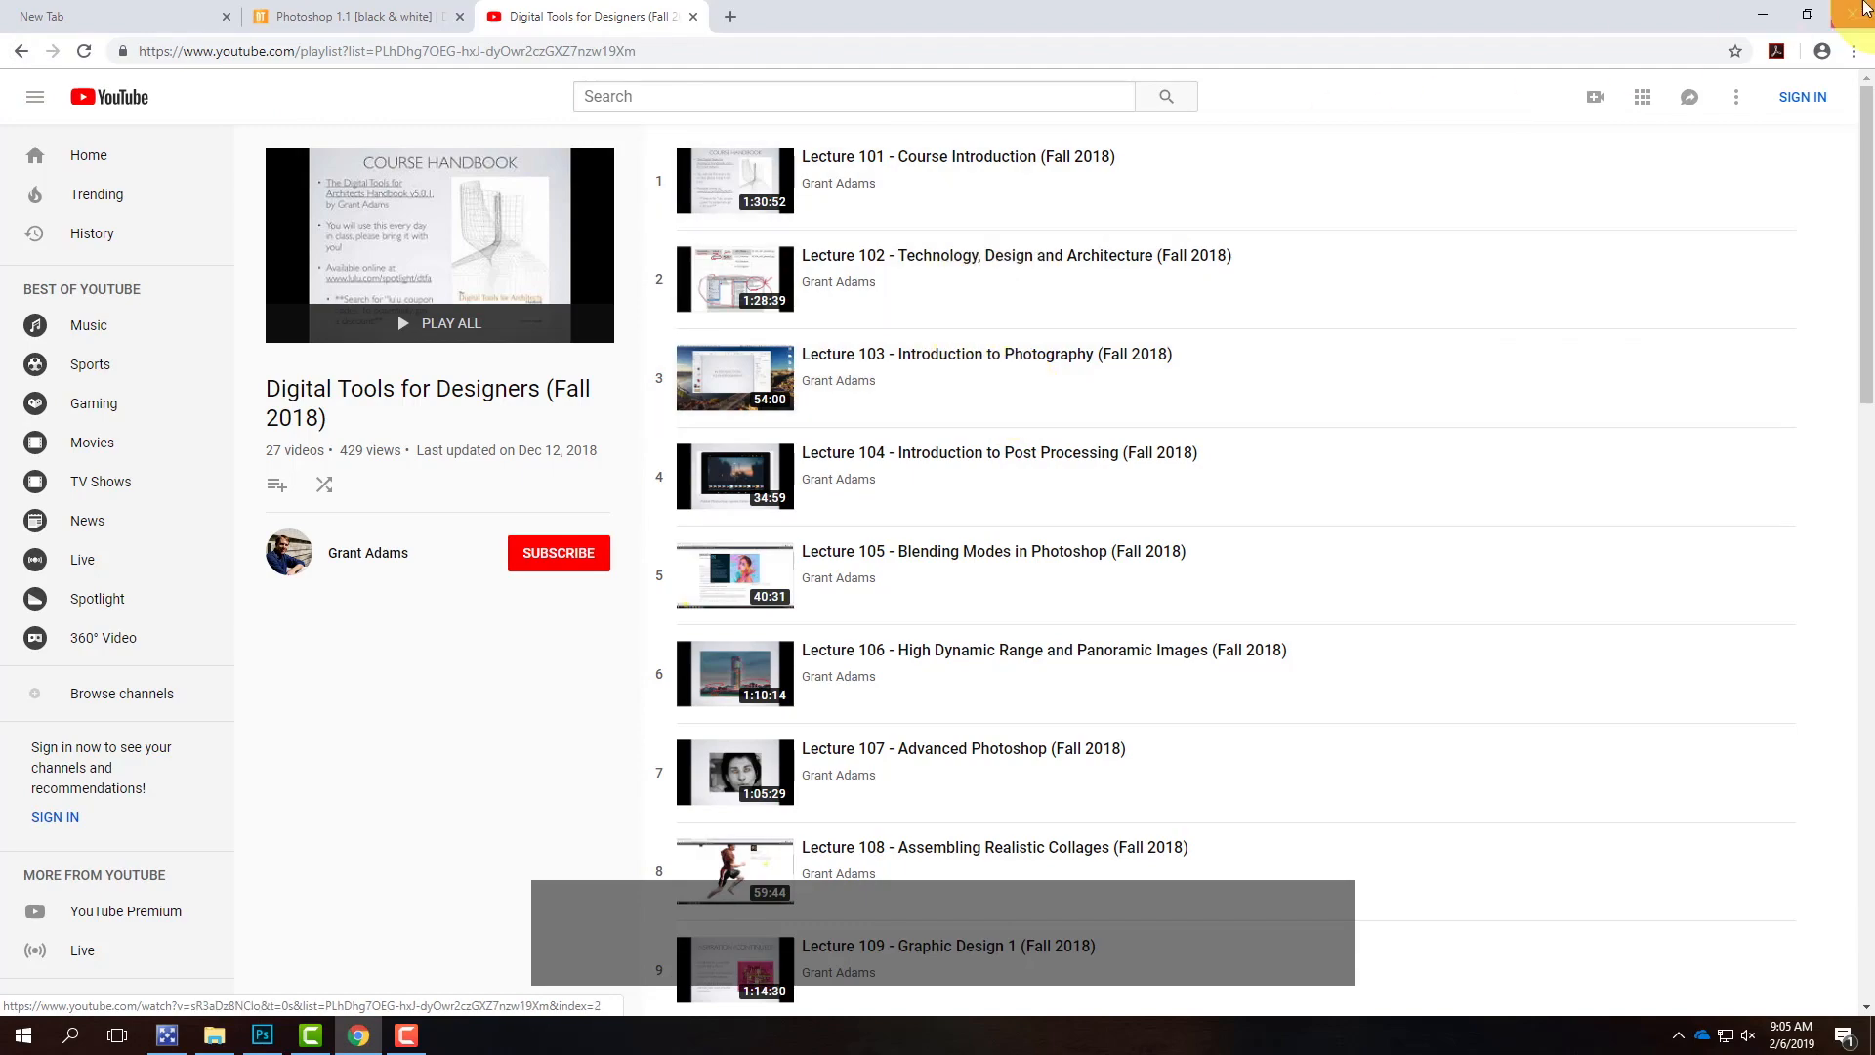
# - Minimize the browser and Photoshop to reach the desktop, and bring Photoshop back up
pyautogui.click(1757, 21)
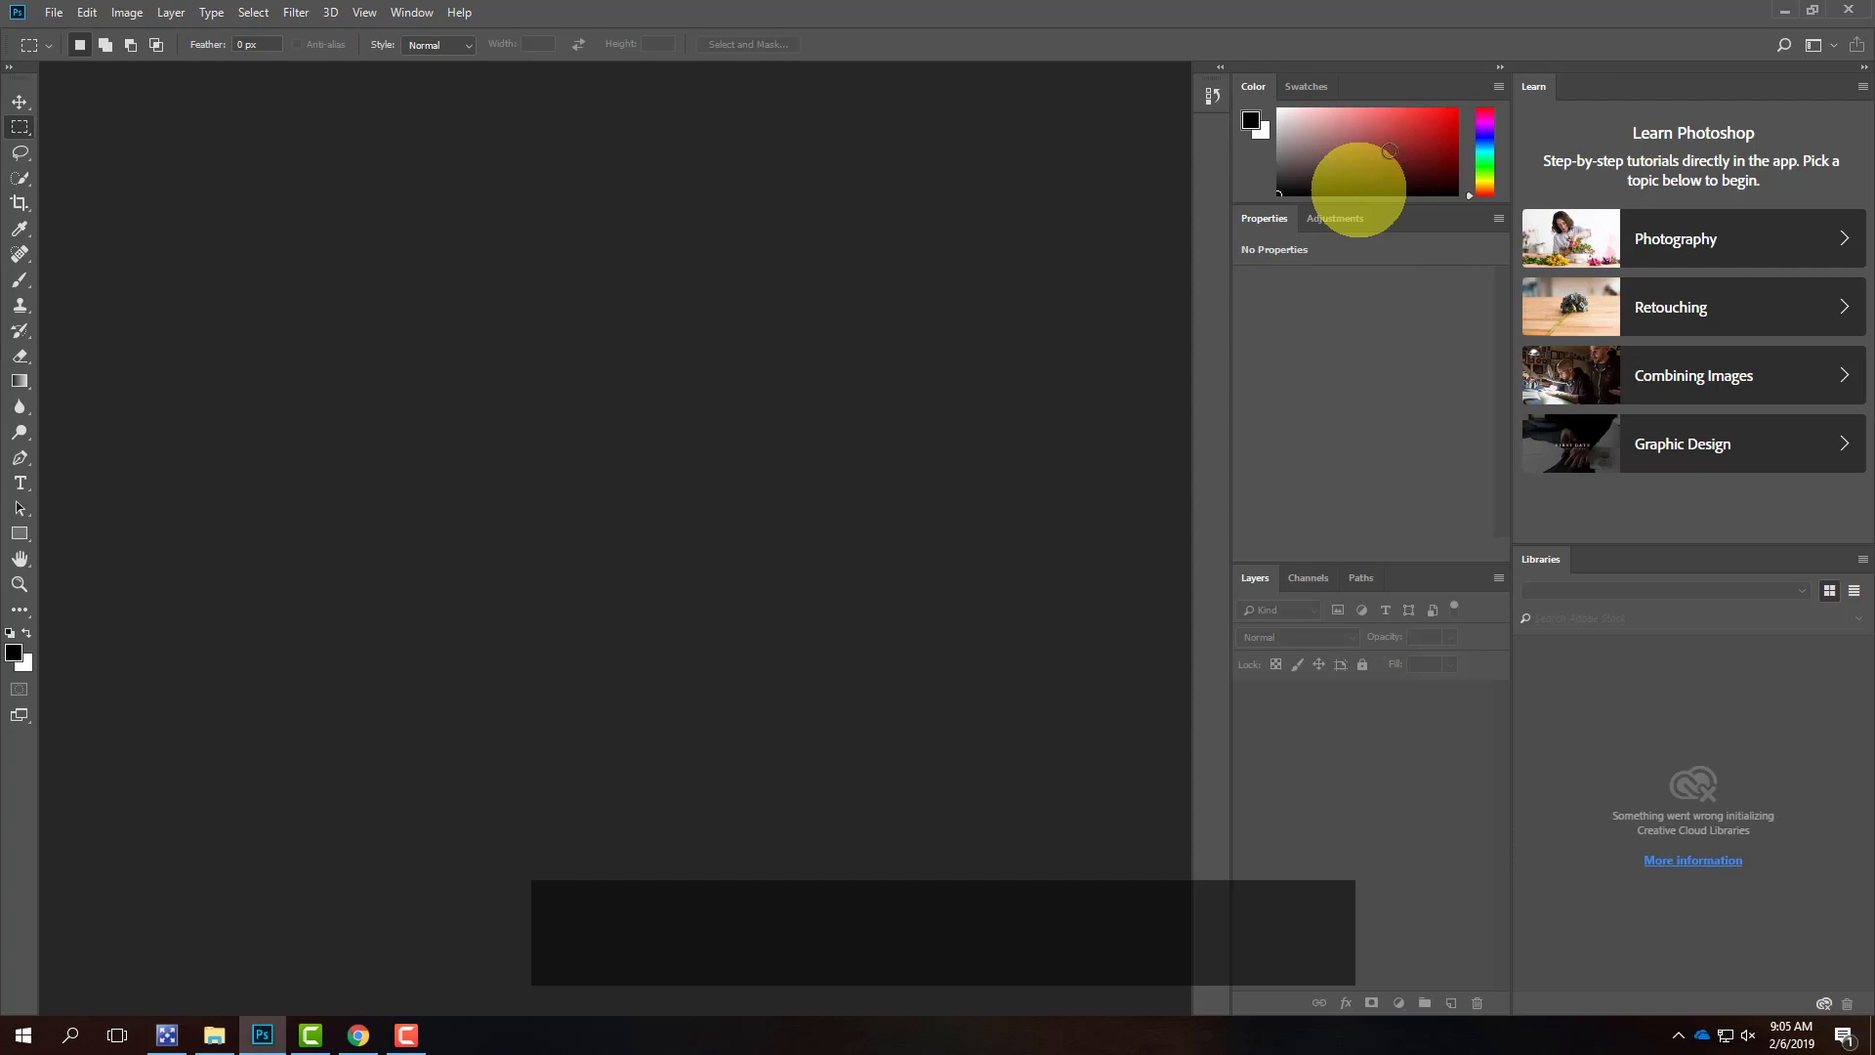
pyautogui.click(1782, 11)
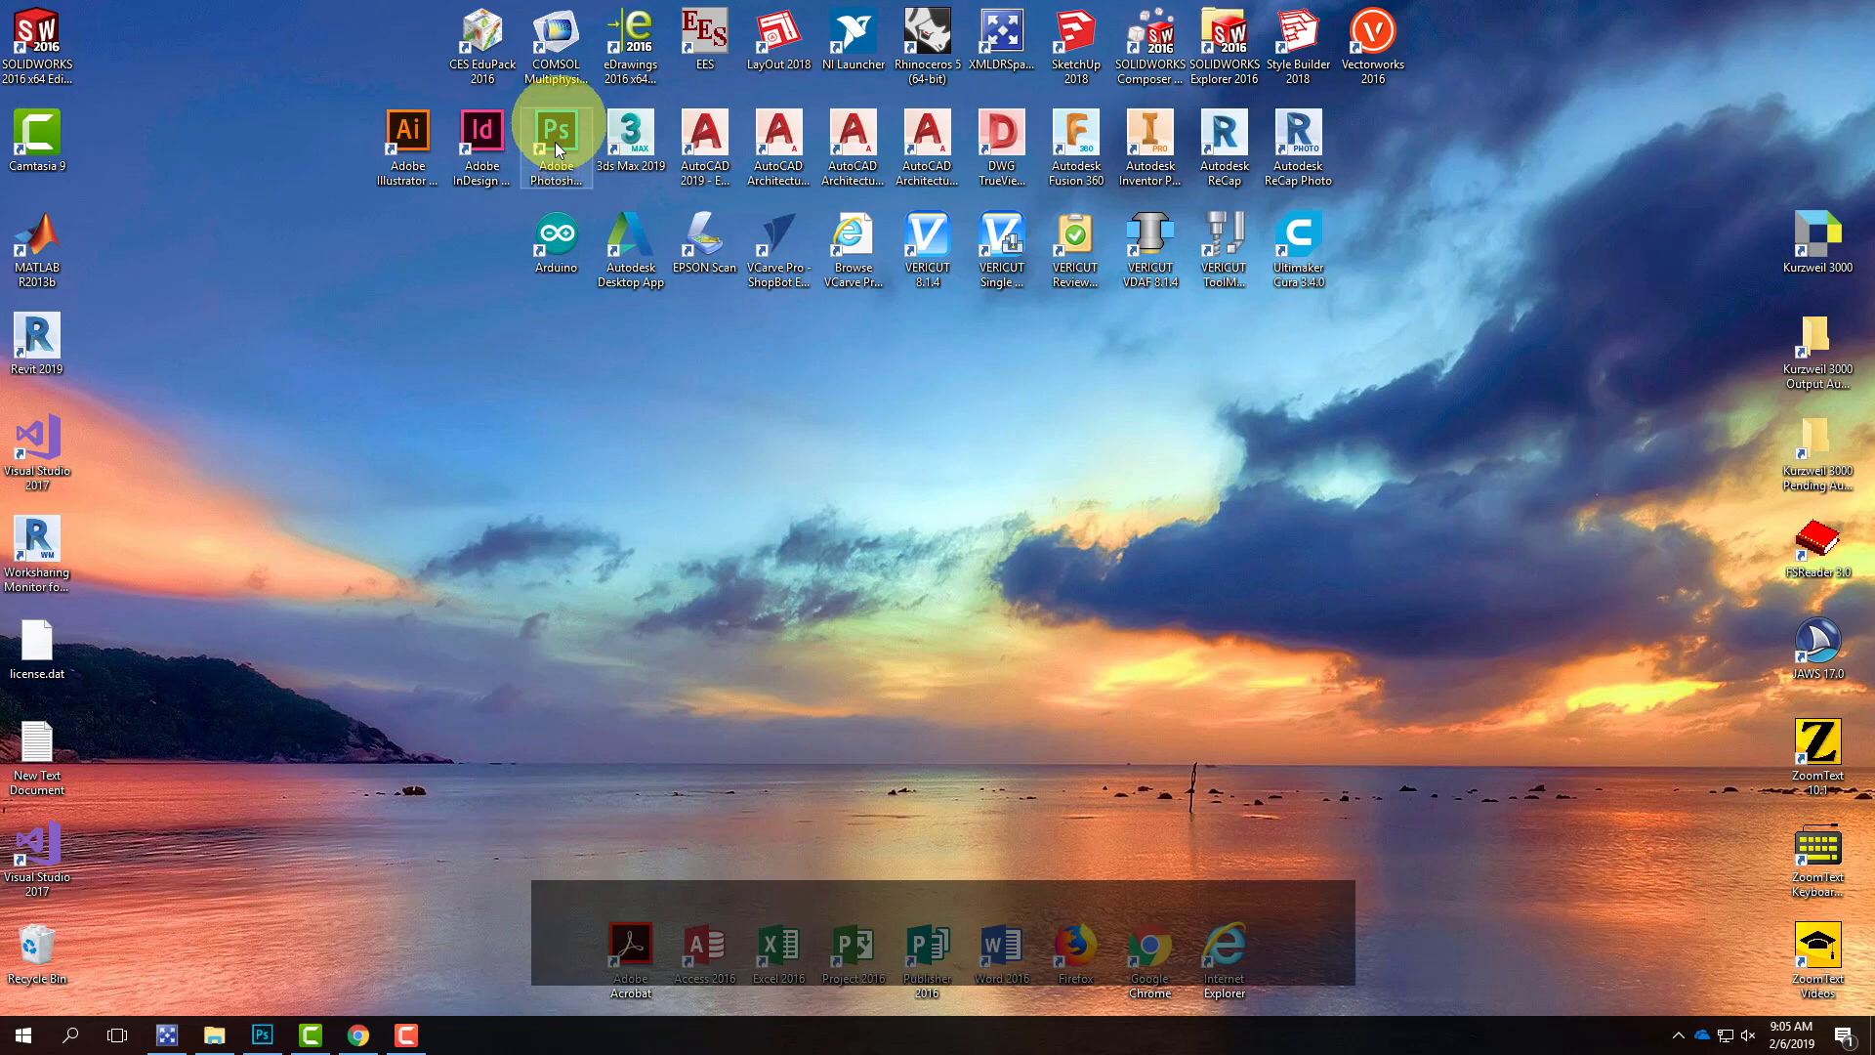
pyautogui.click(261, 1034)
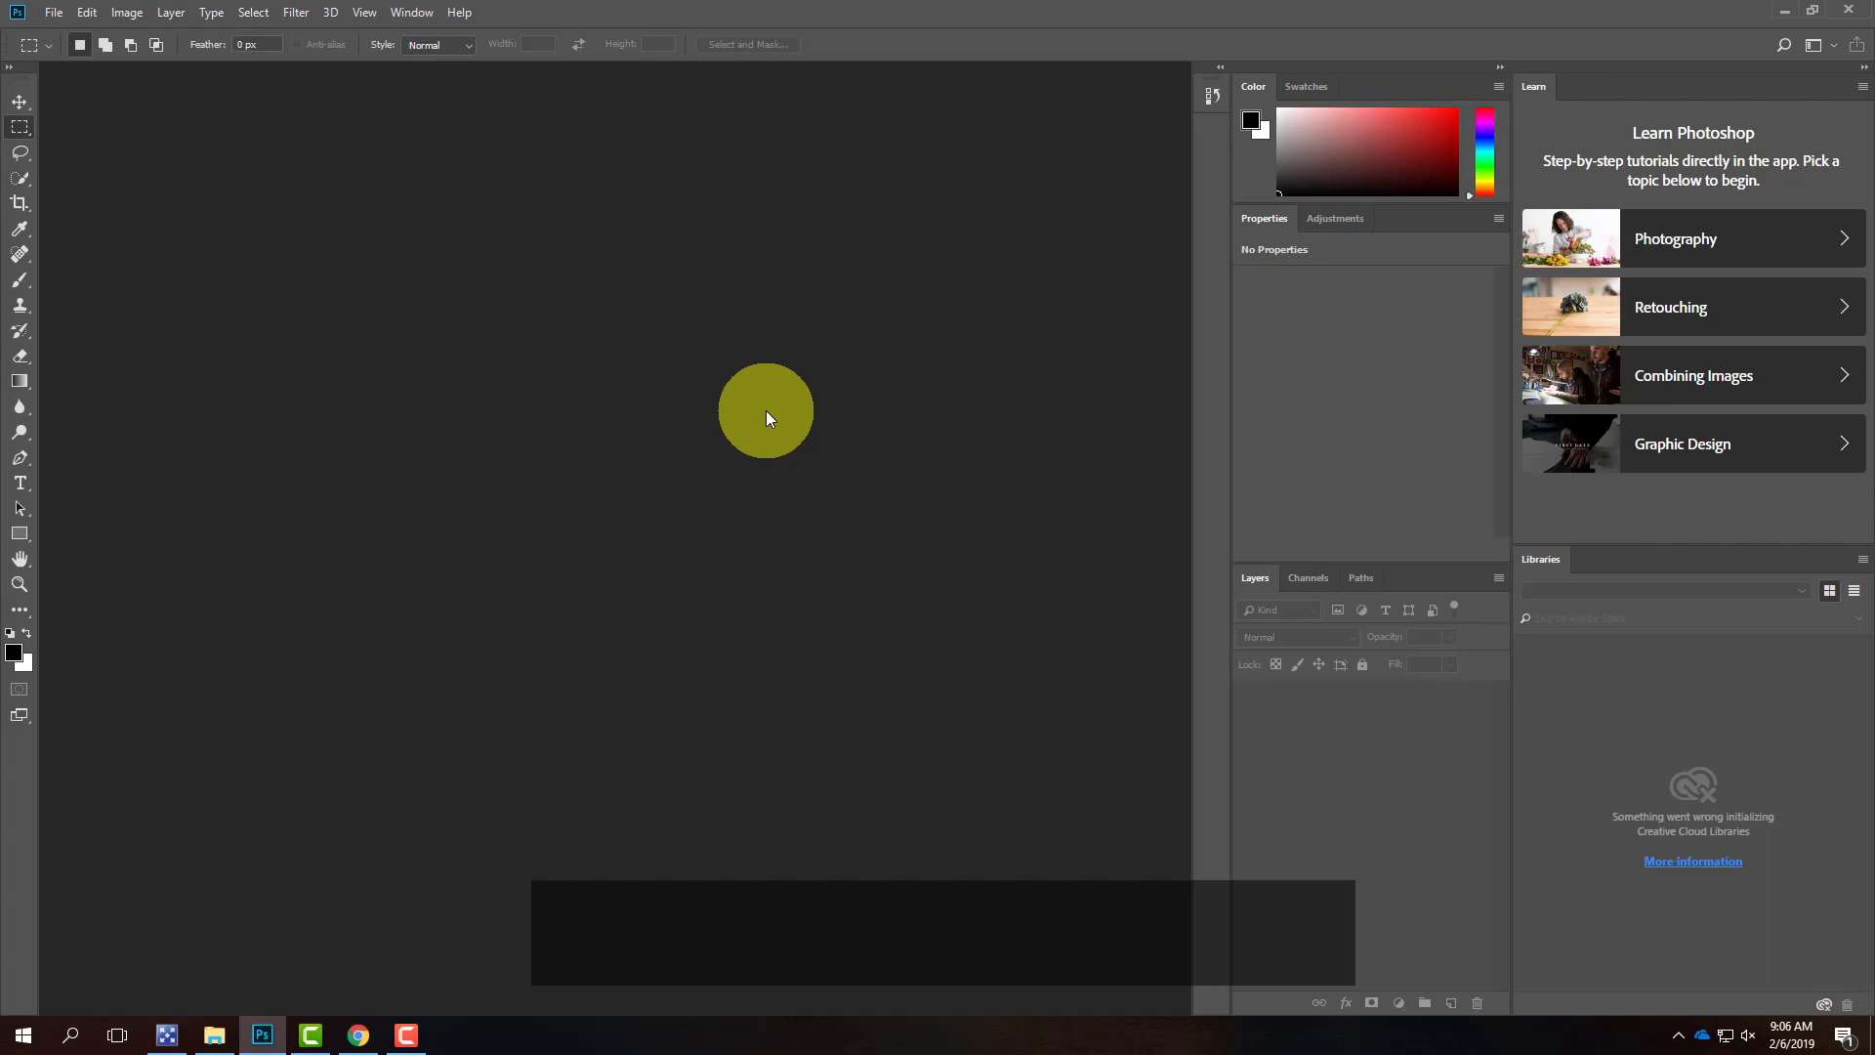
pyautogui.press('i')
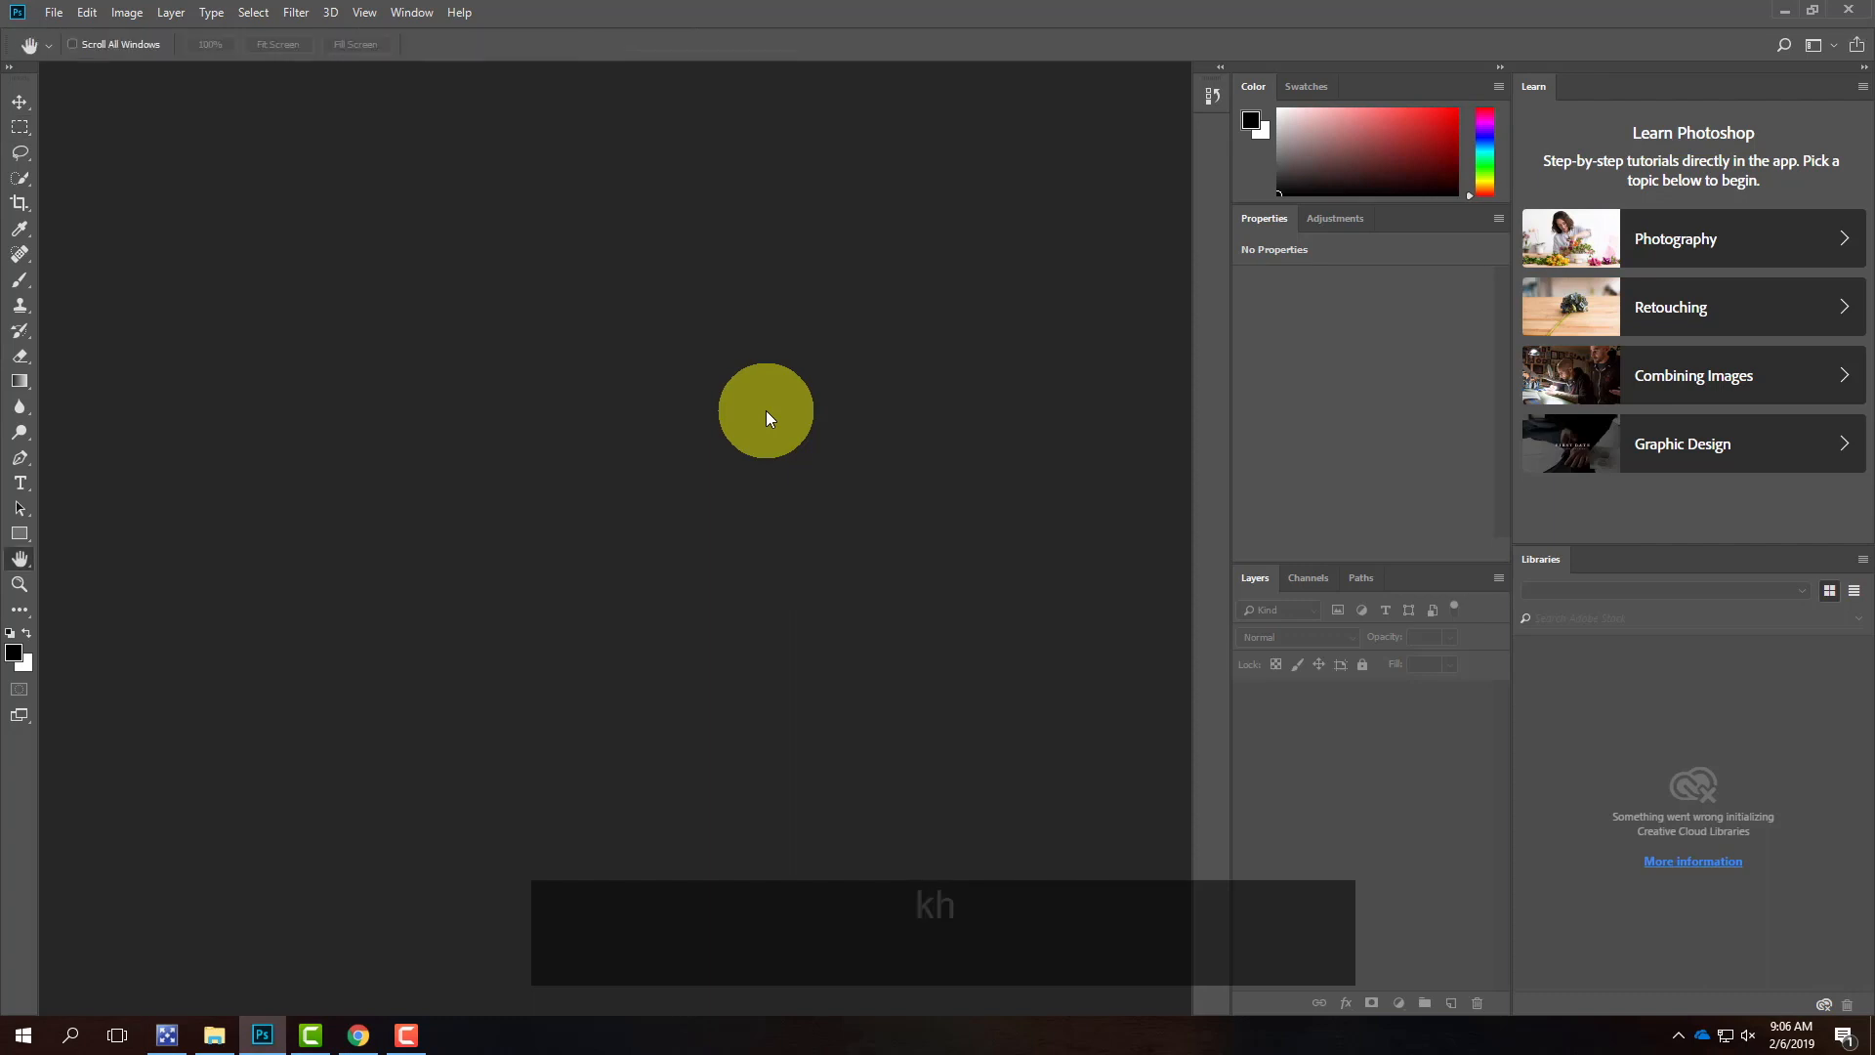
pyautogui.press('h')
pyautogui.press('i')
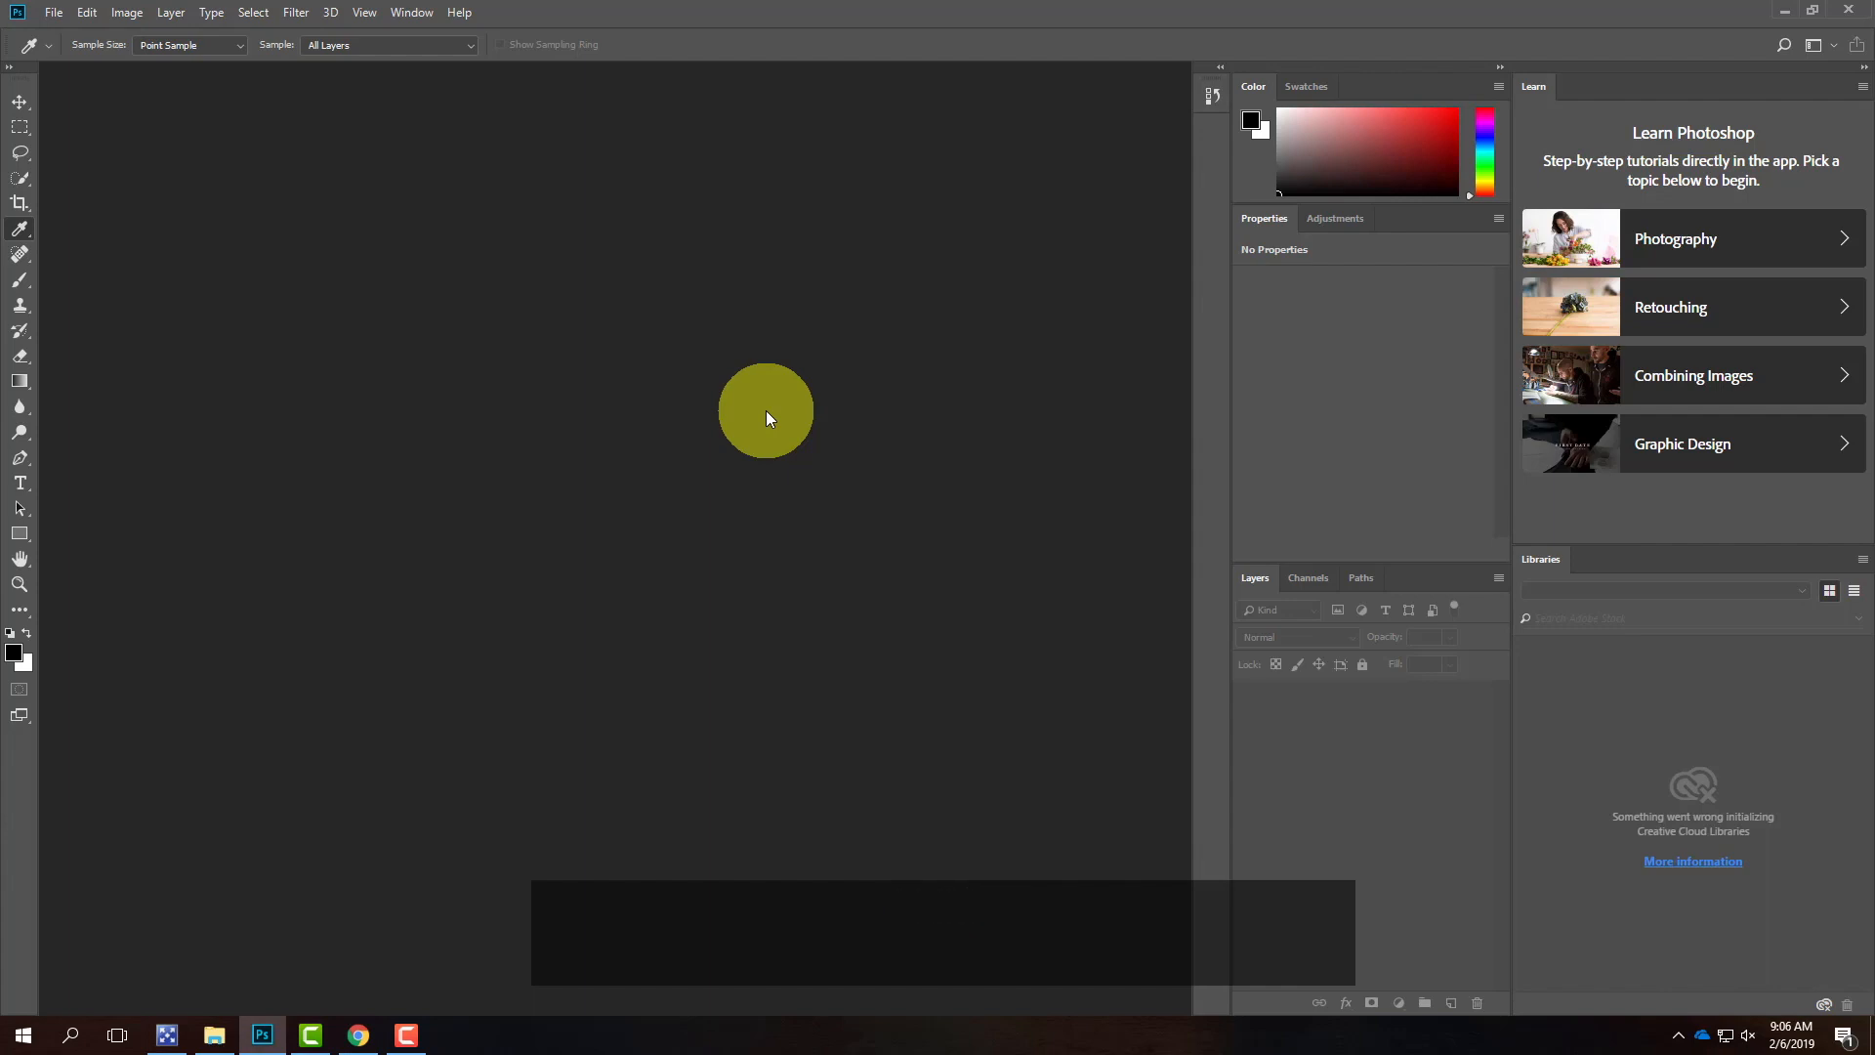
pyautogui.press('h')
pyautogui.press('i')
pyautogui.press('space')
pyautogui.press('m')
pyautogui.press('o')
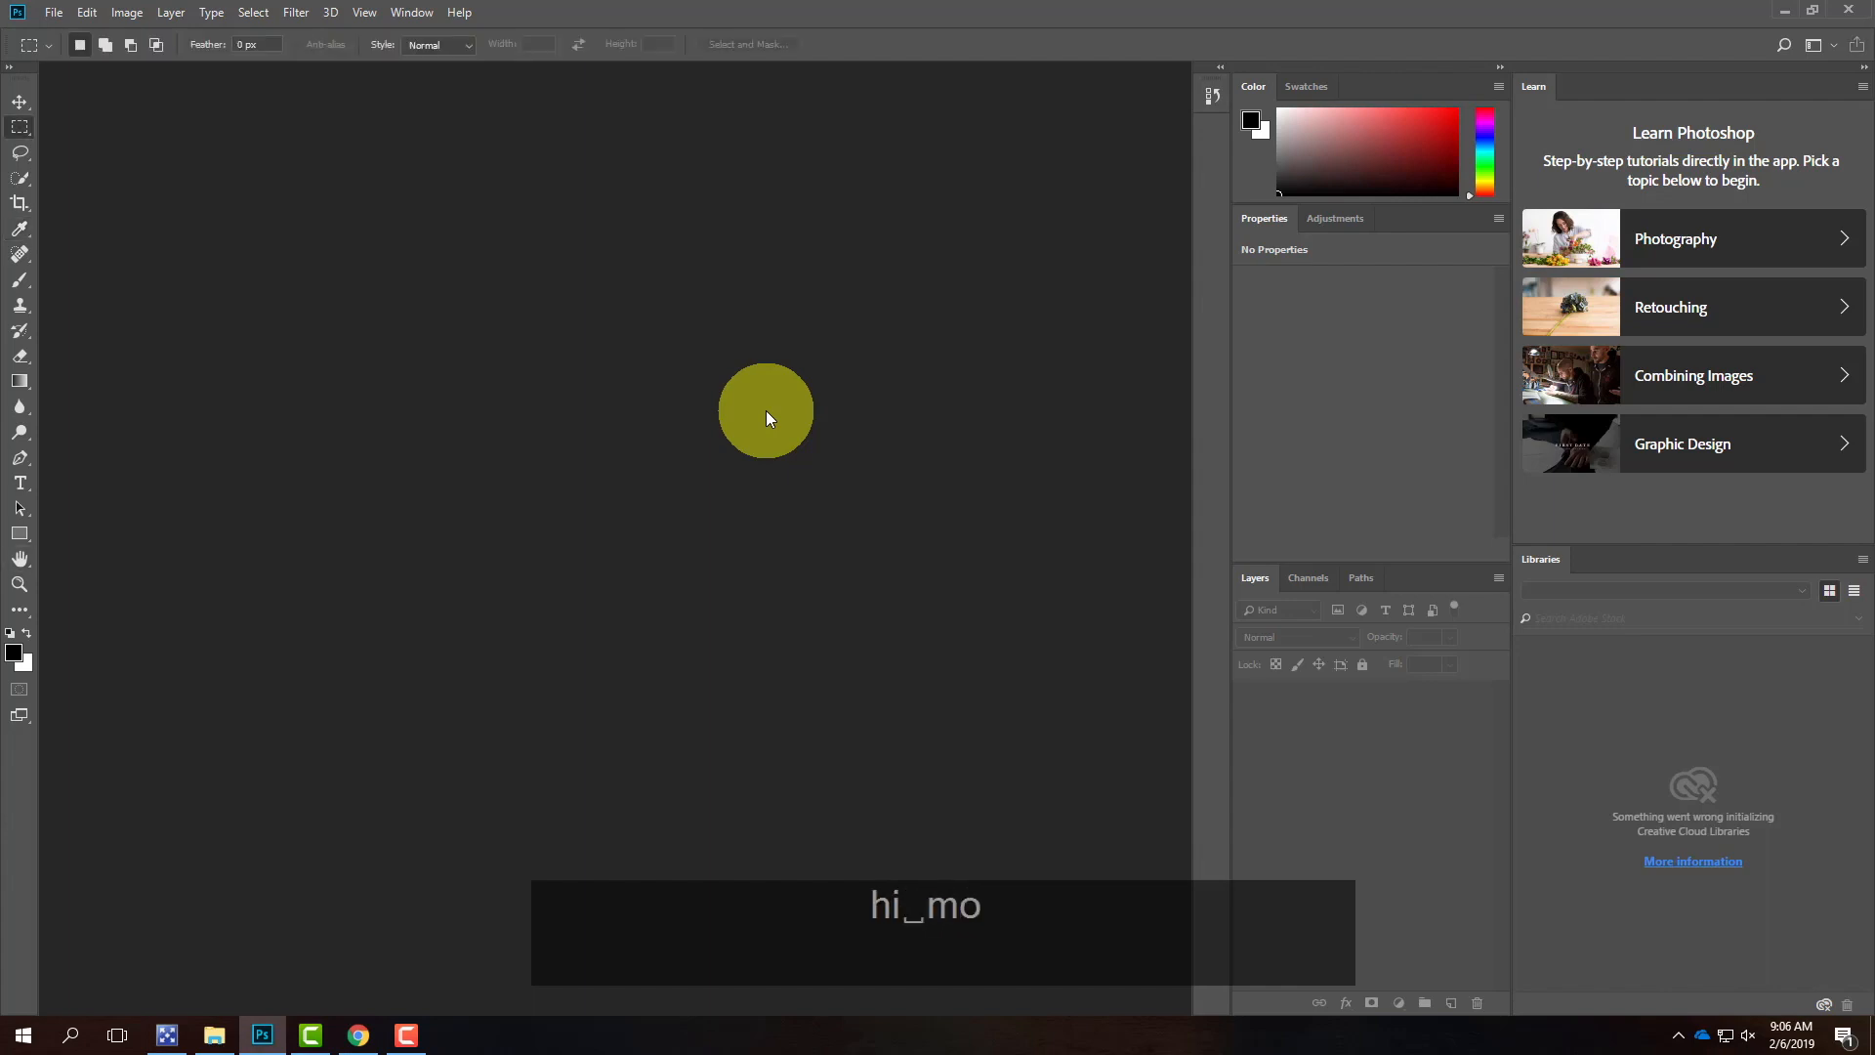
pyautogui.press('m')
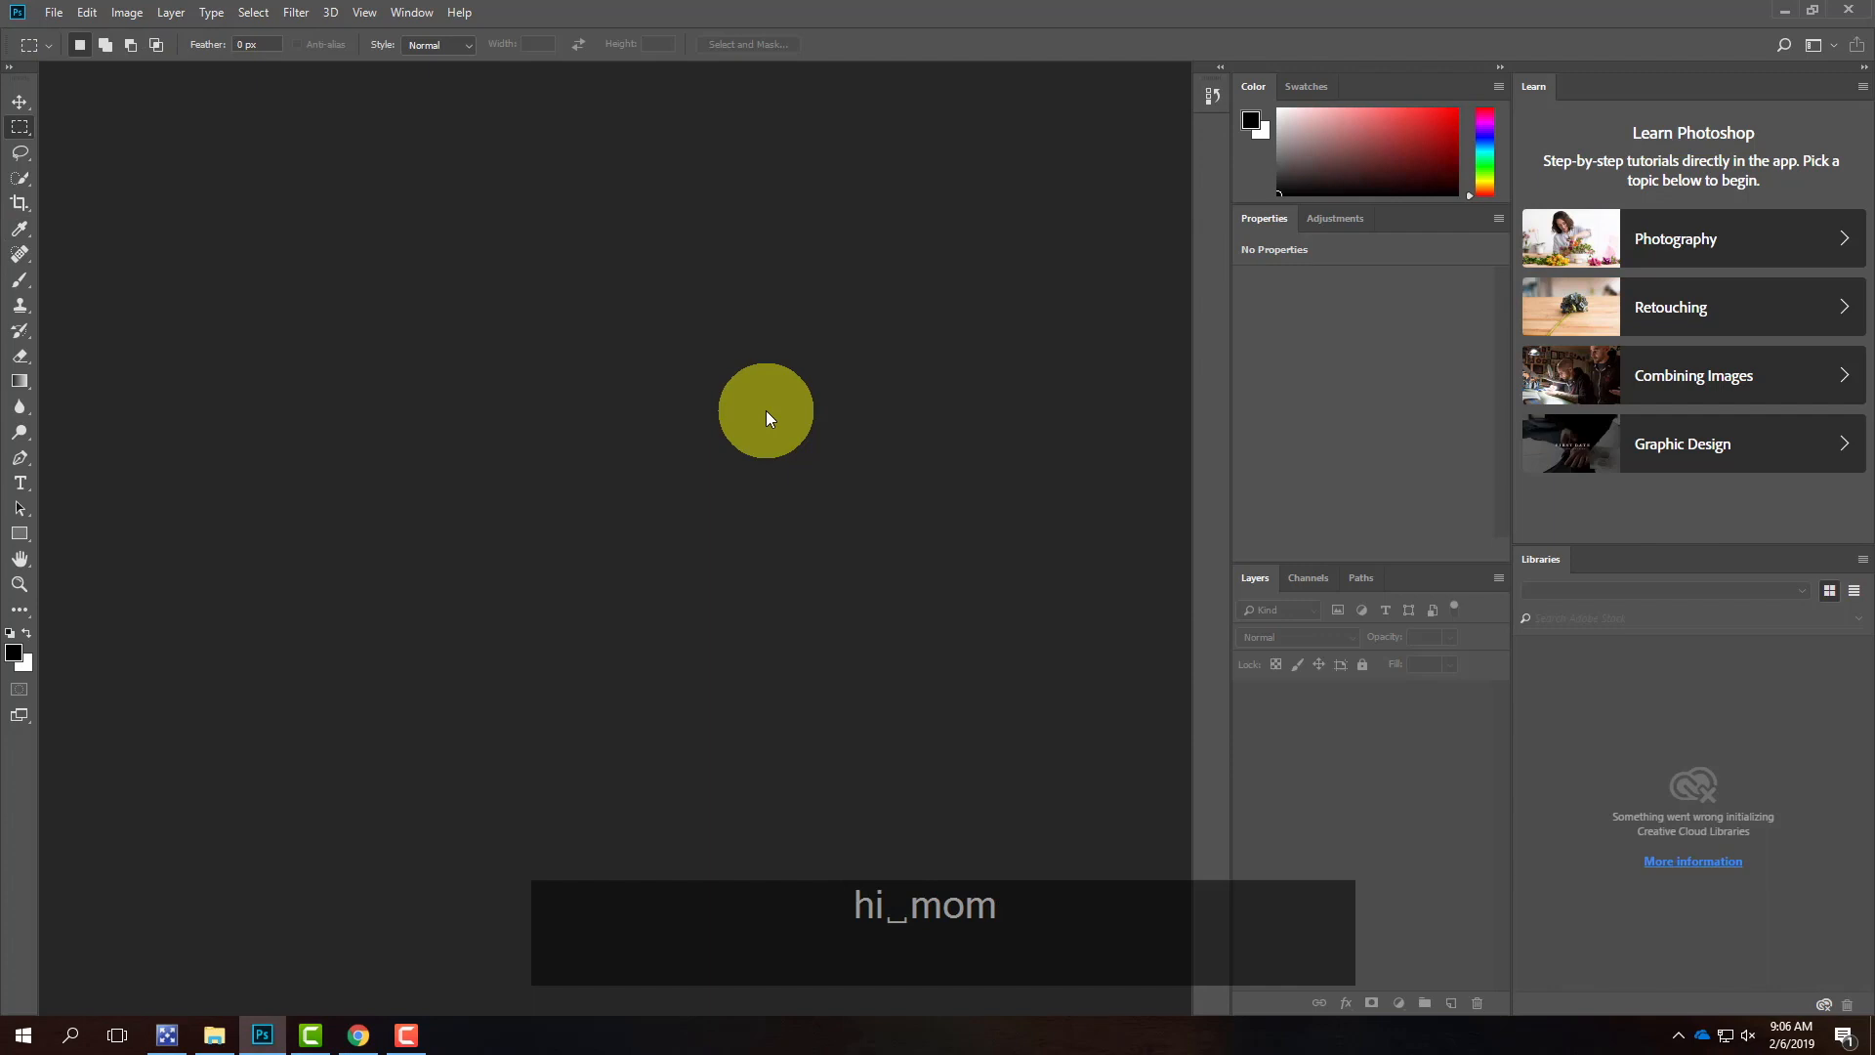
pyautogui.hotkey('shift', '1')
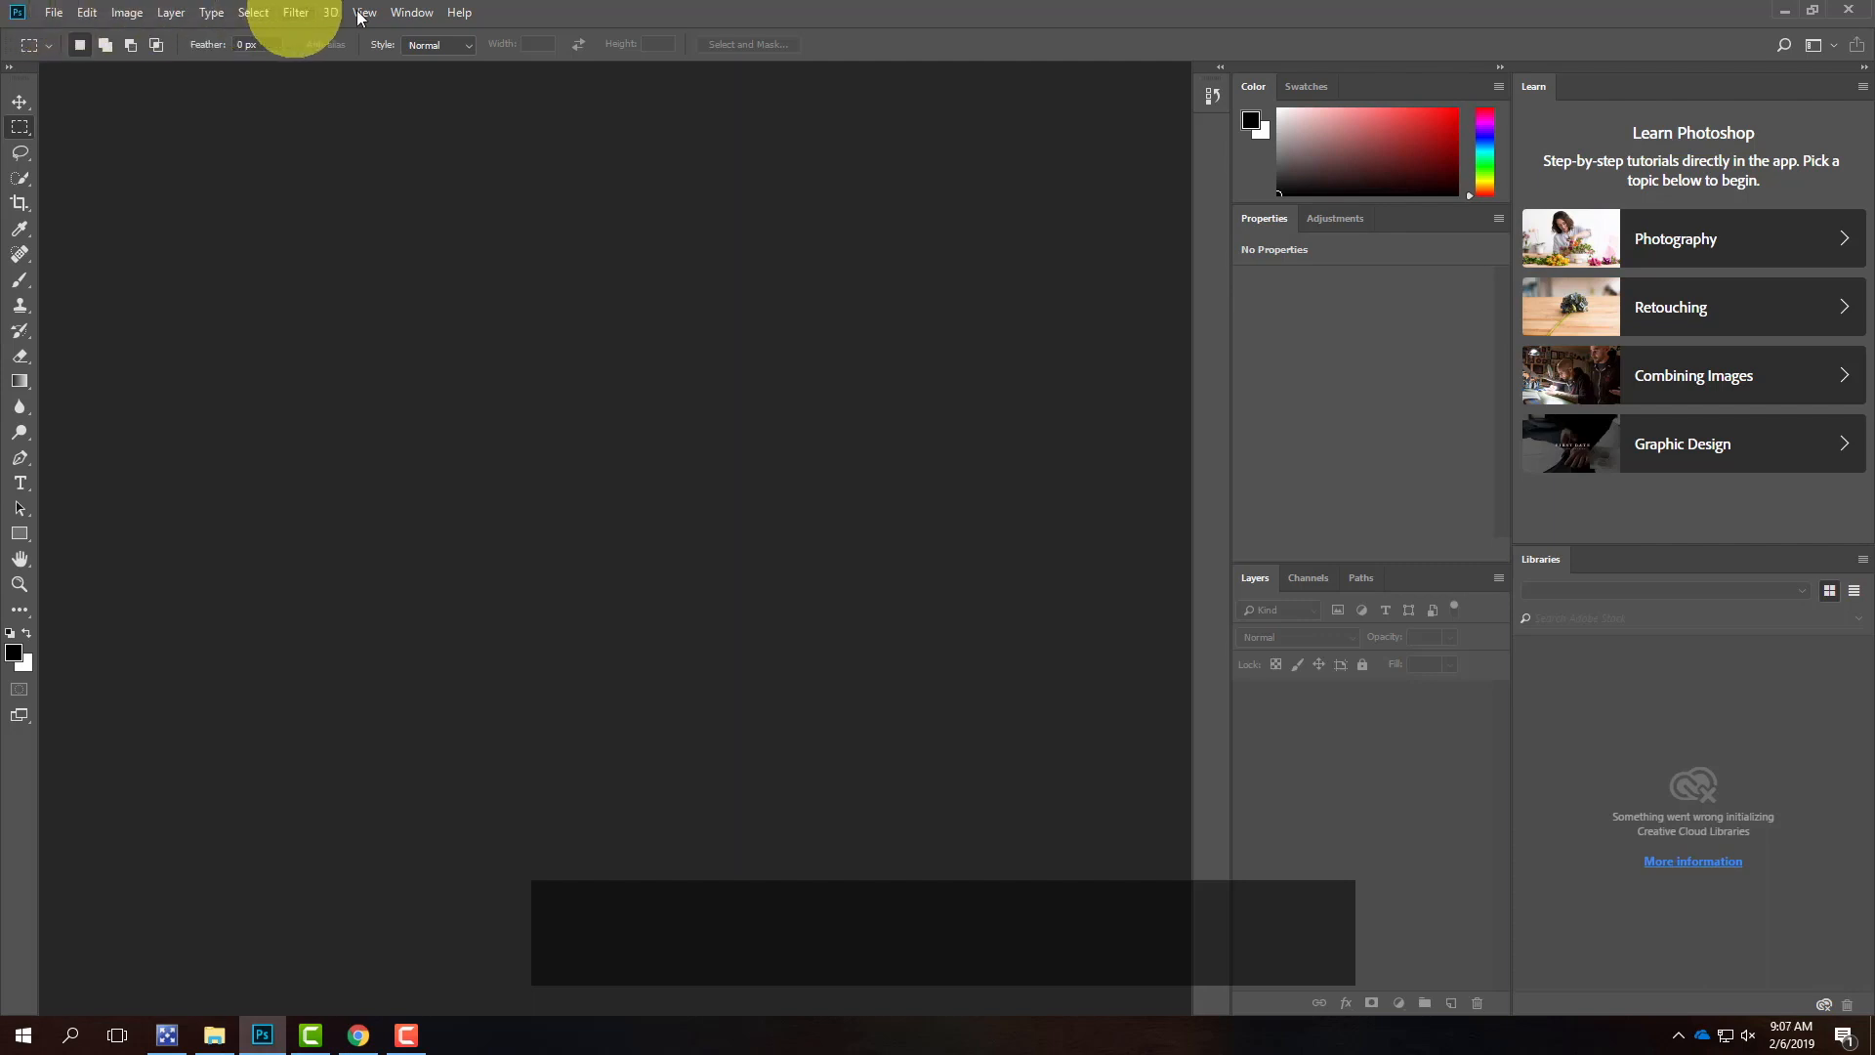
pyautogui.click(54, 12)
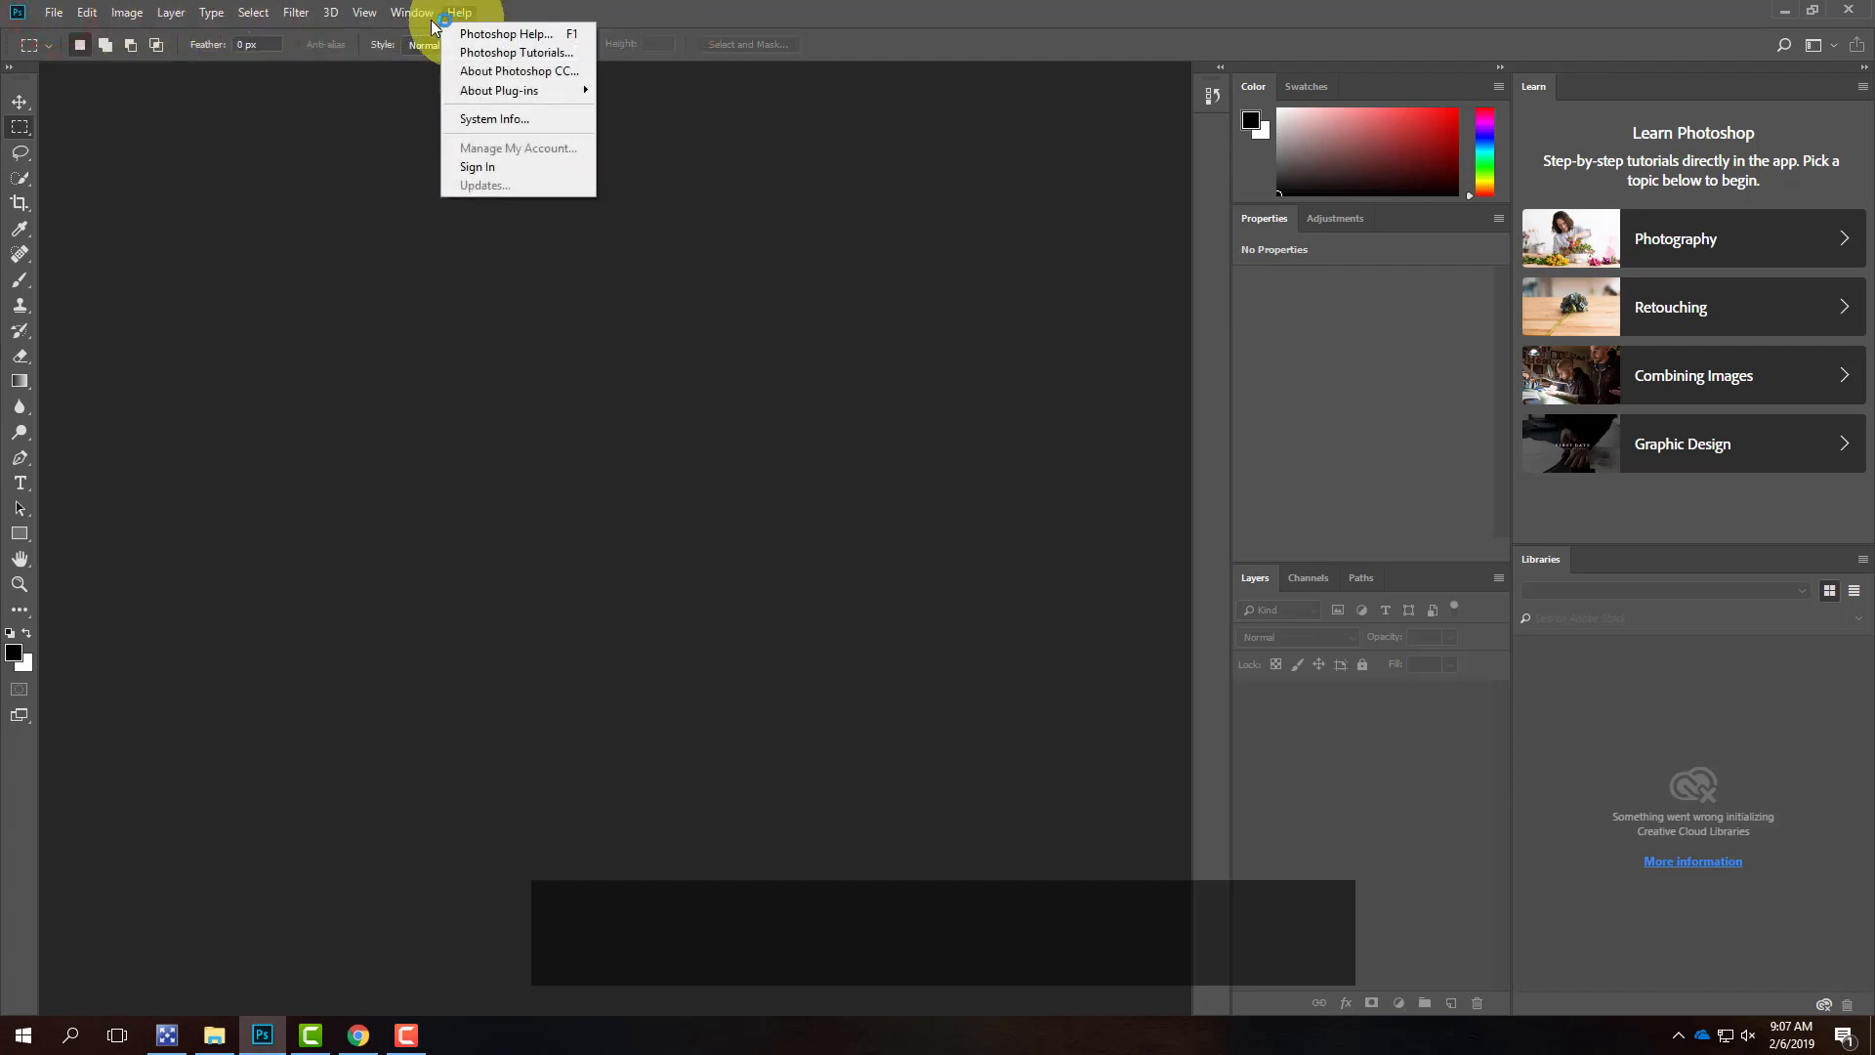
pyautogui.click(86, 15)
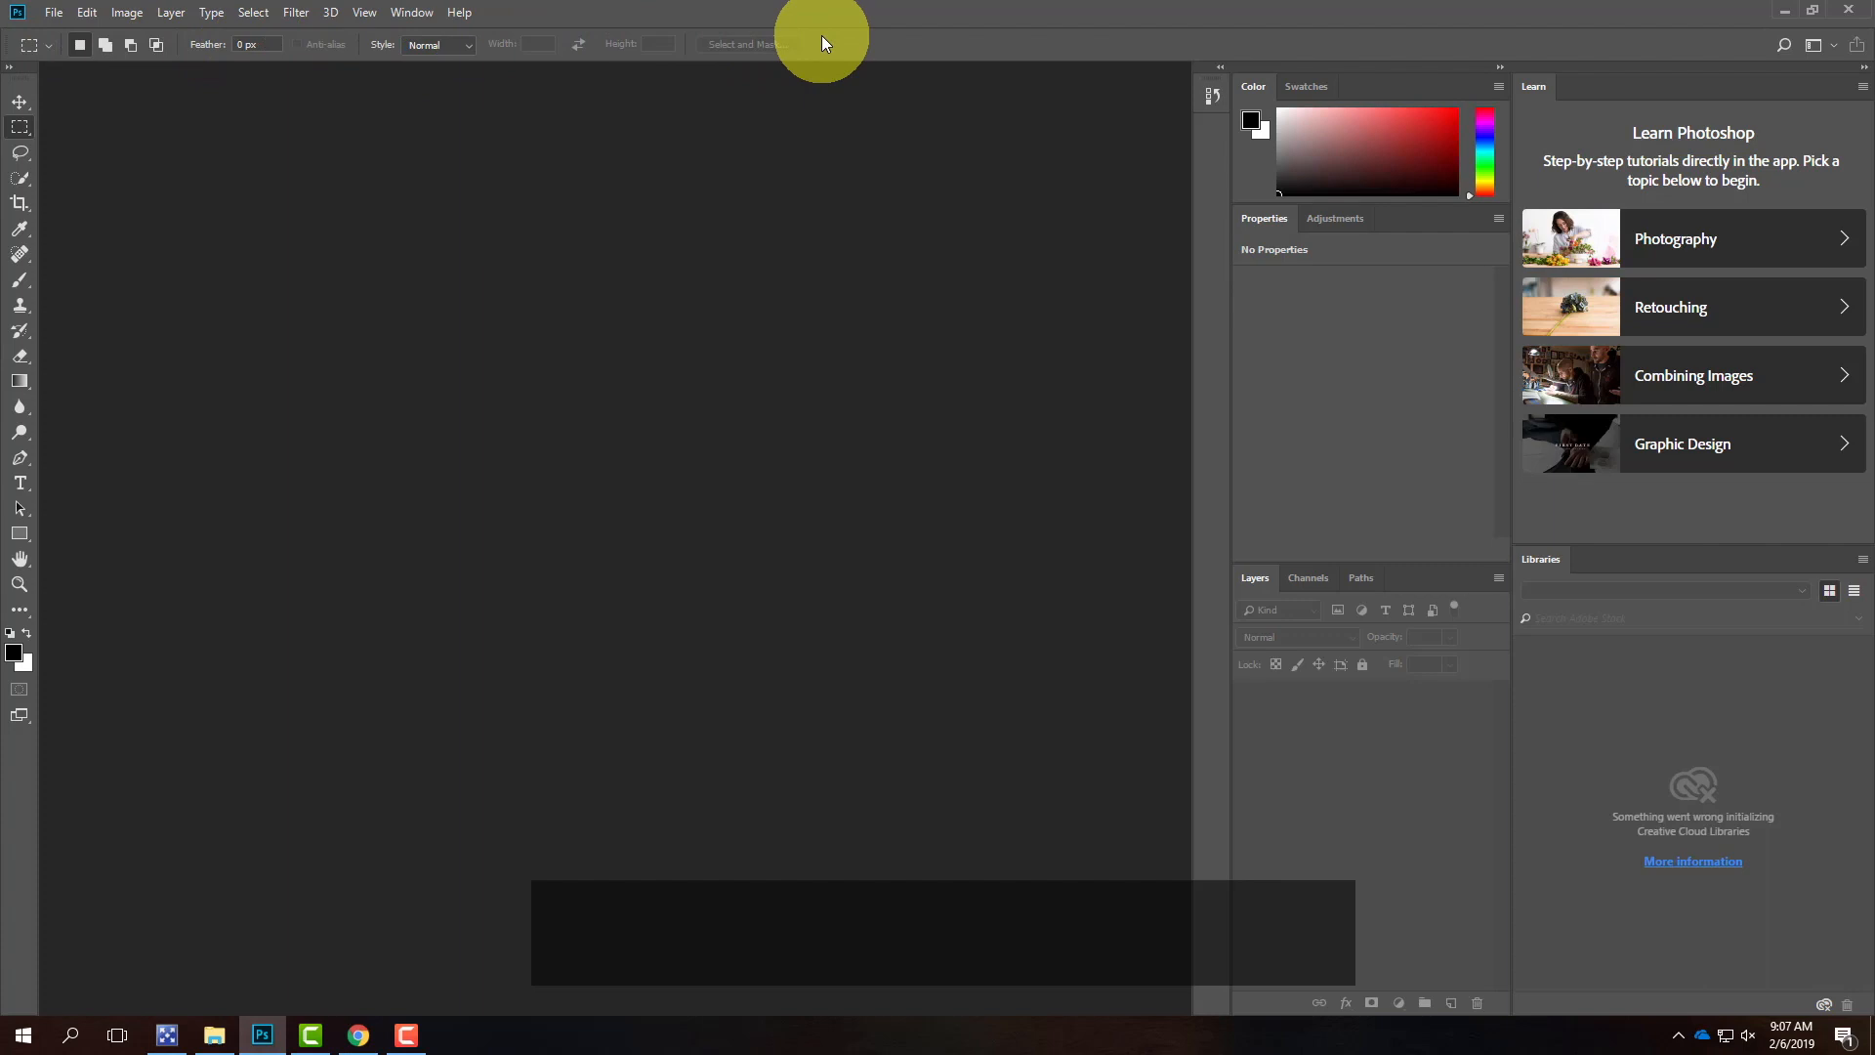
# - Select the Brush tool
pyautogui.click(21, 281)
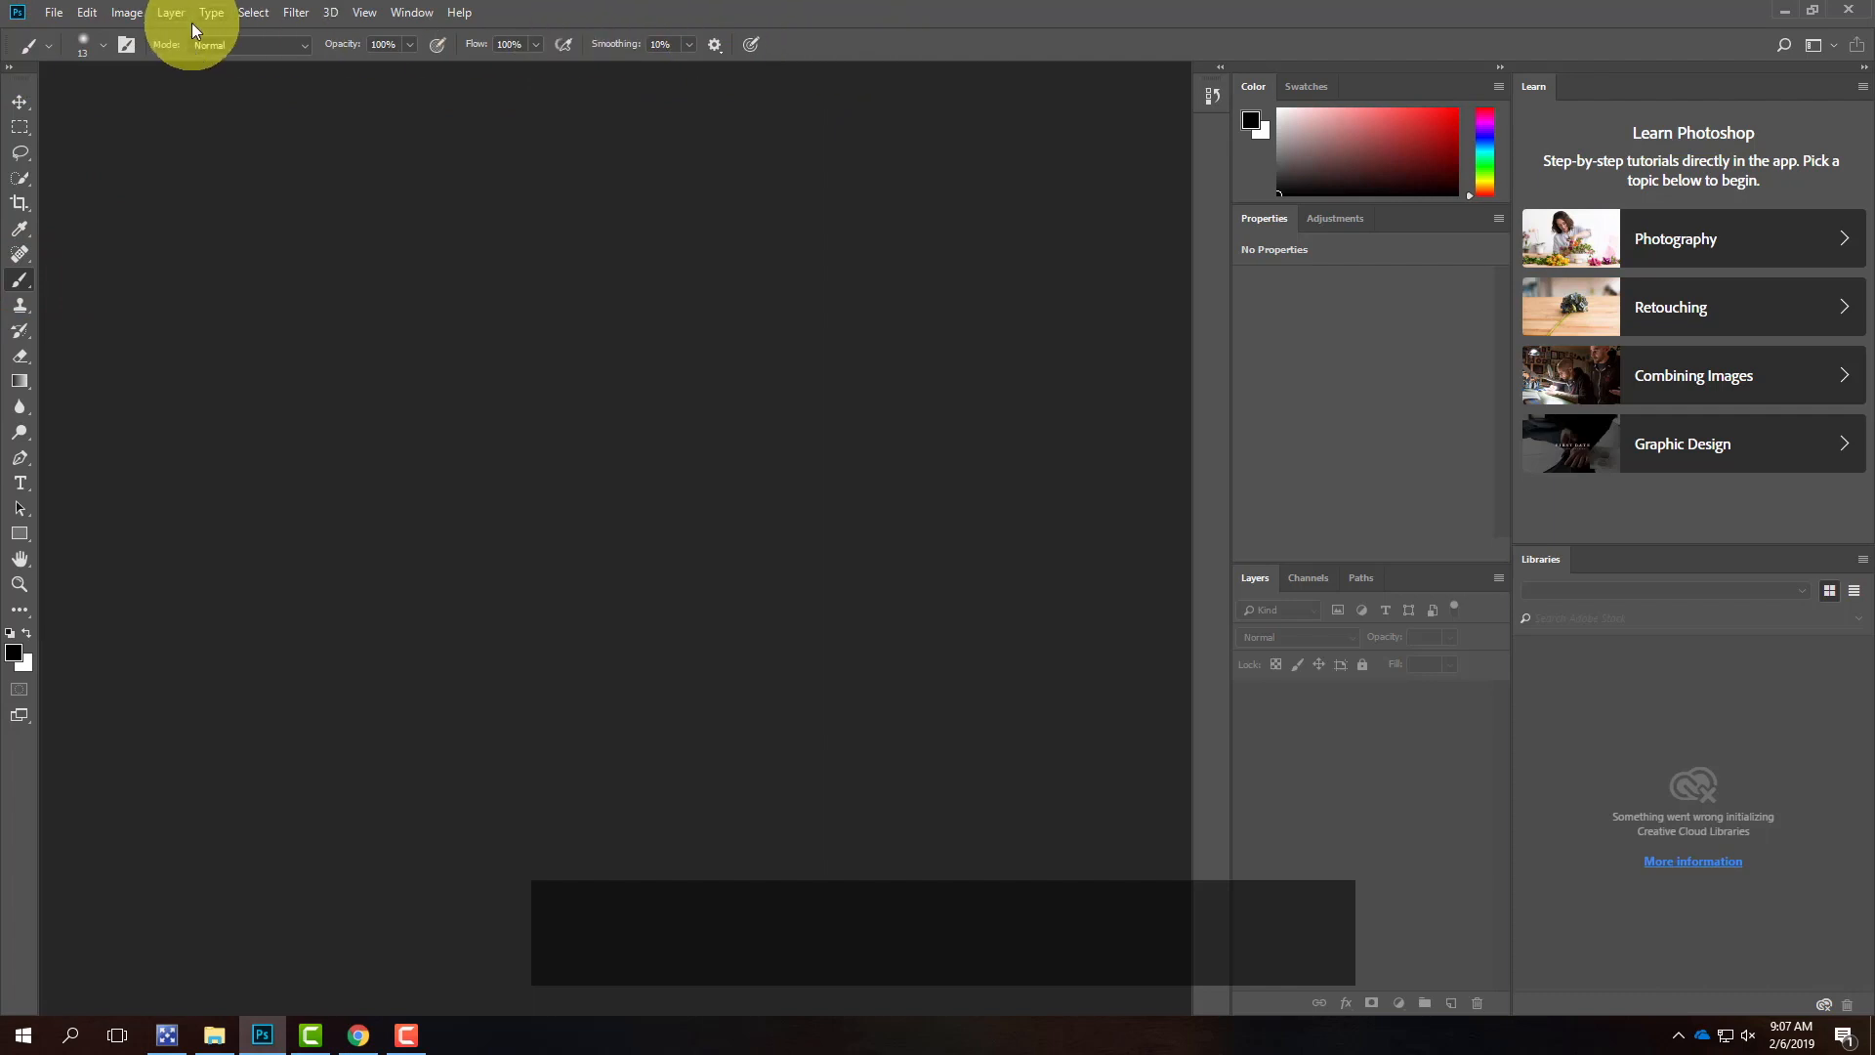
# - Select the Crop tool, and collapse the Learn and Libraries panels, dismissing the tip about reopening Learn
pyautogui.click(19, 202)
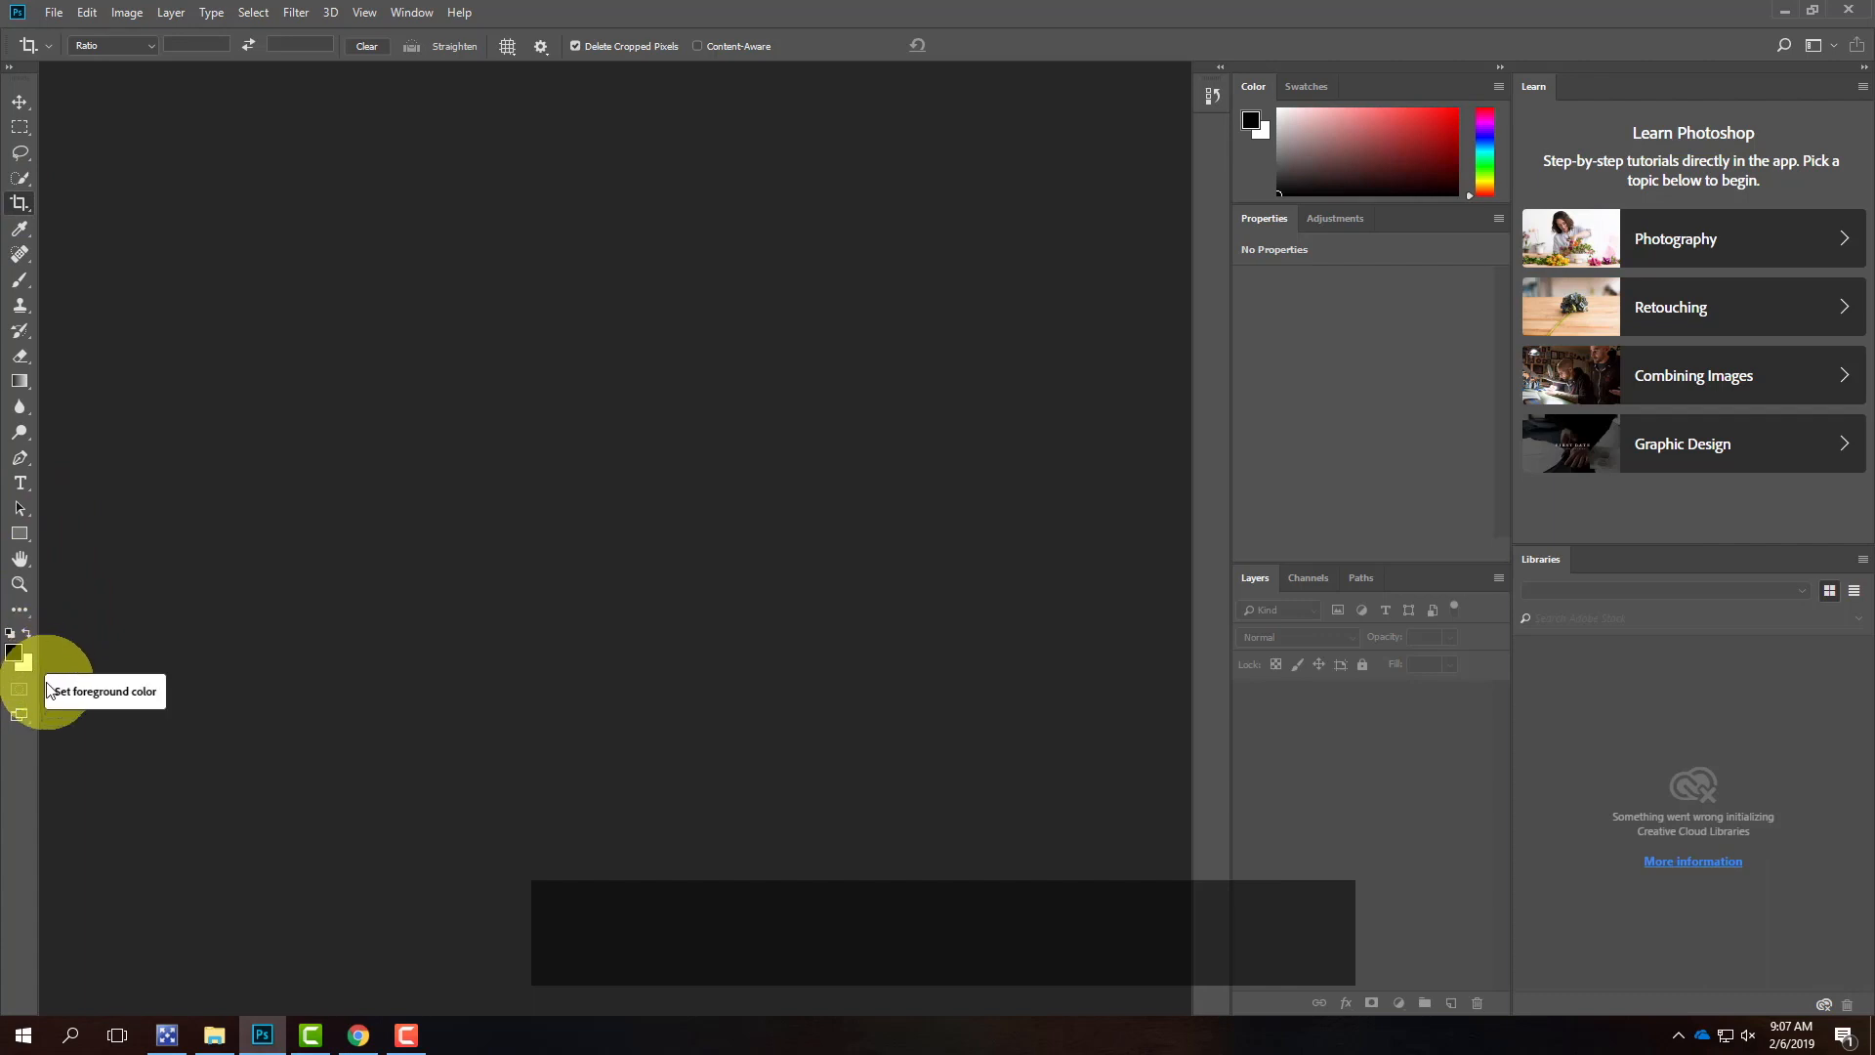
pyautogui.click(8, 657)
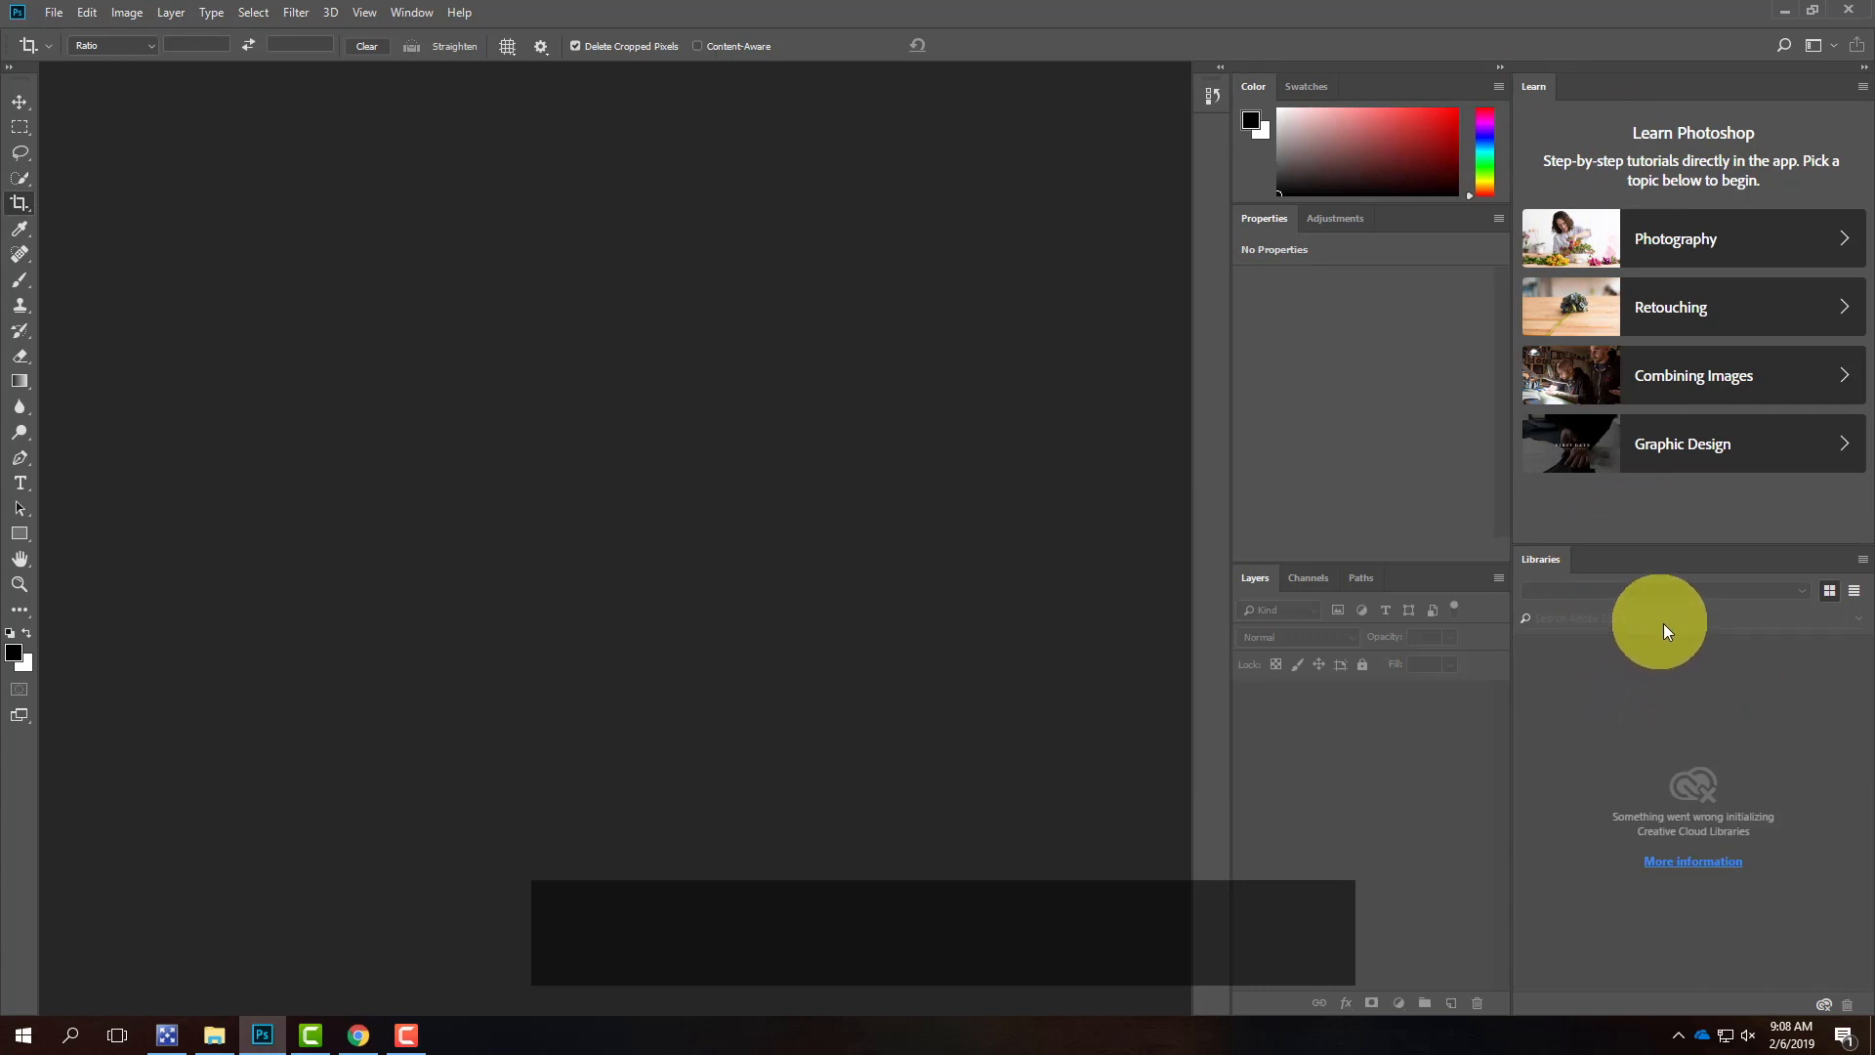
pyautogui.click(1865, 70)
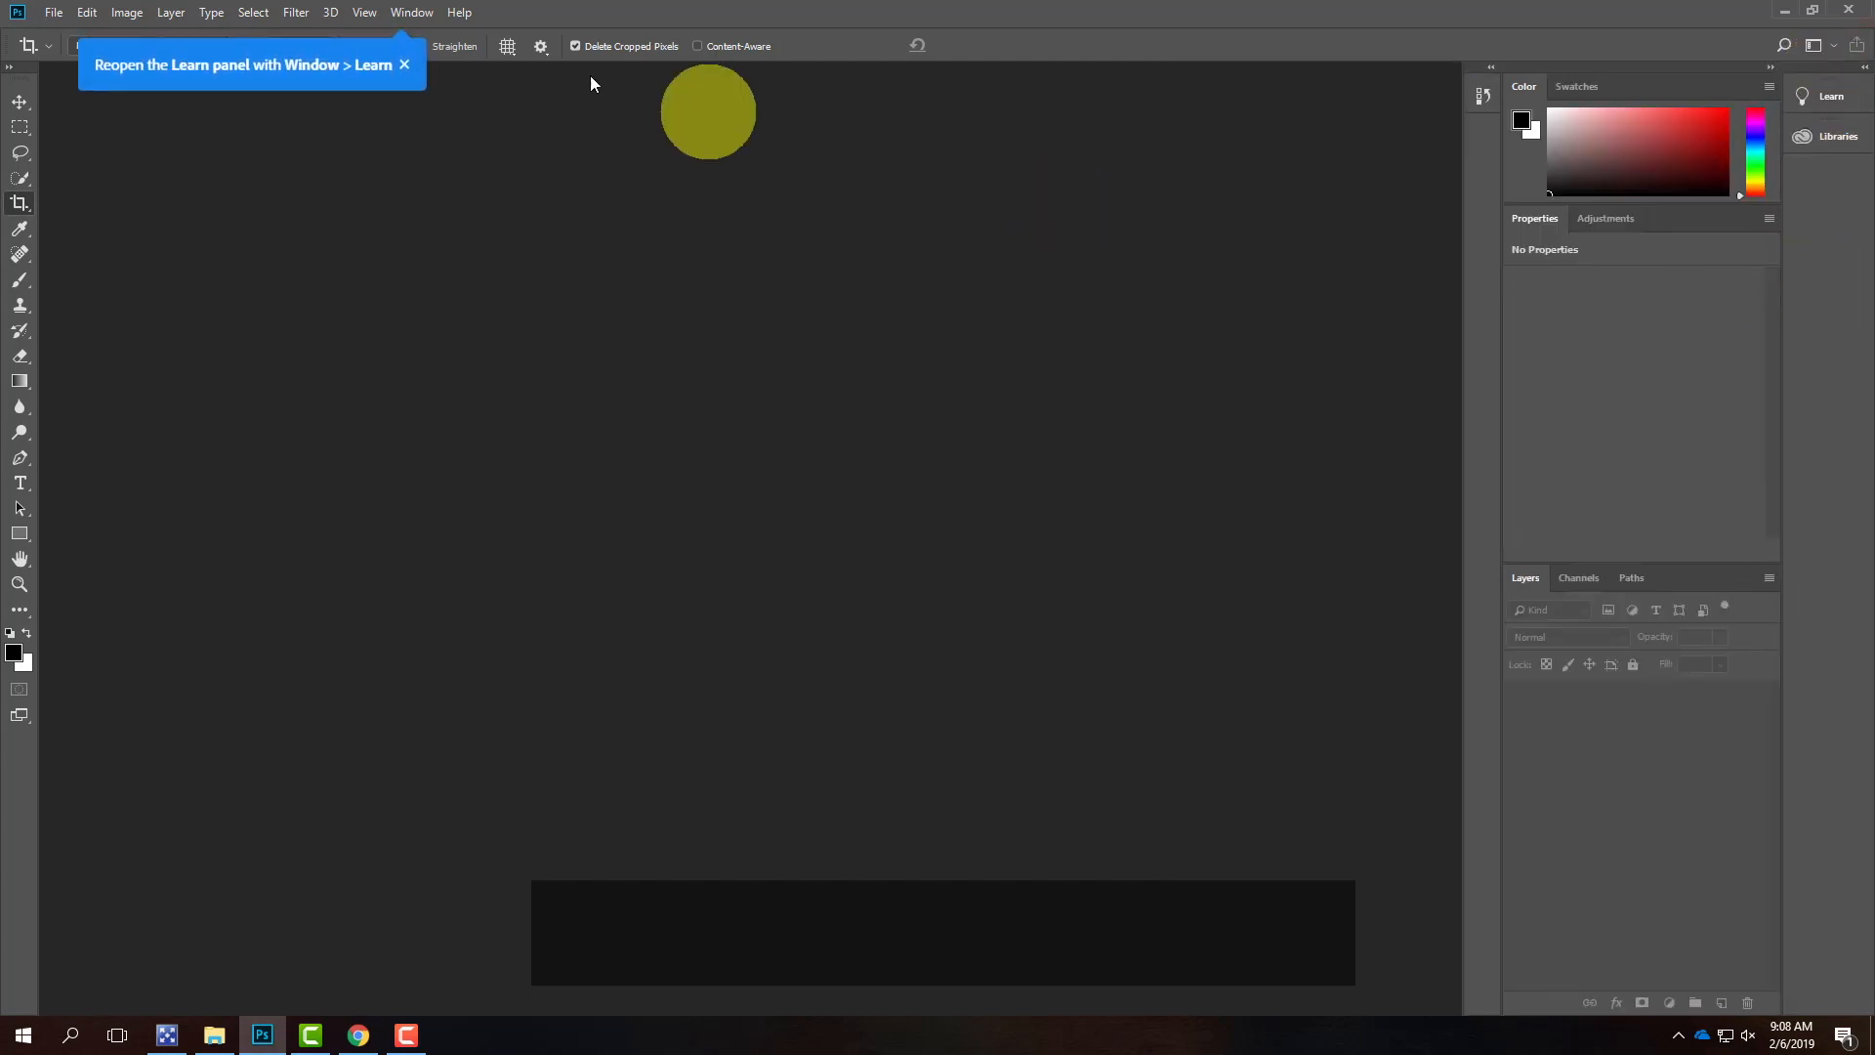
pyautogui.click(403, 65)
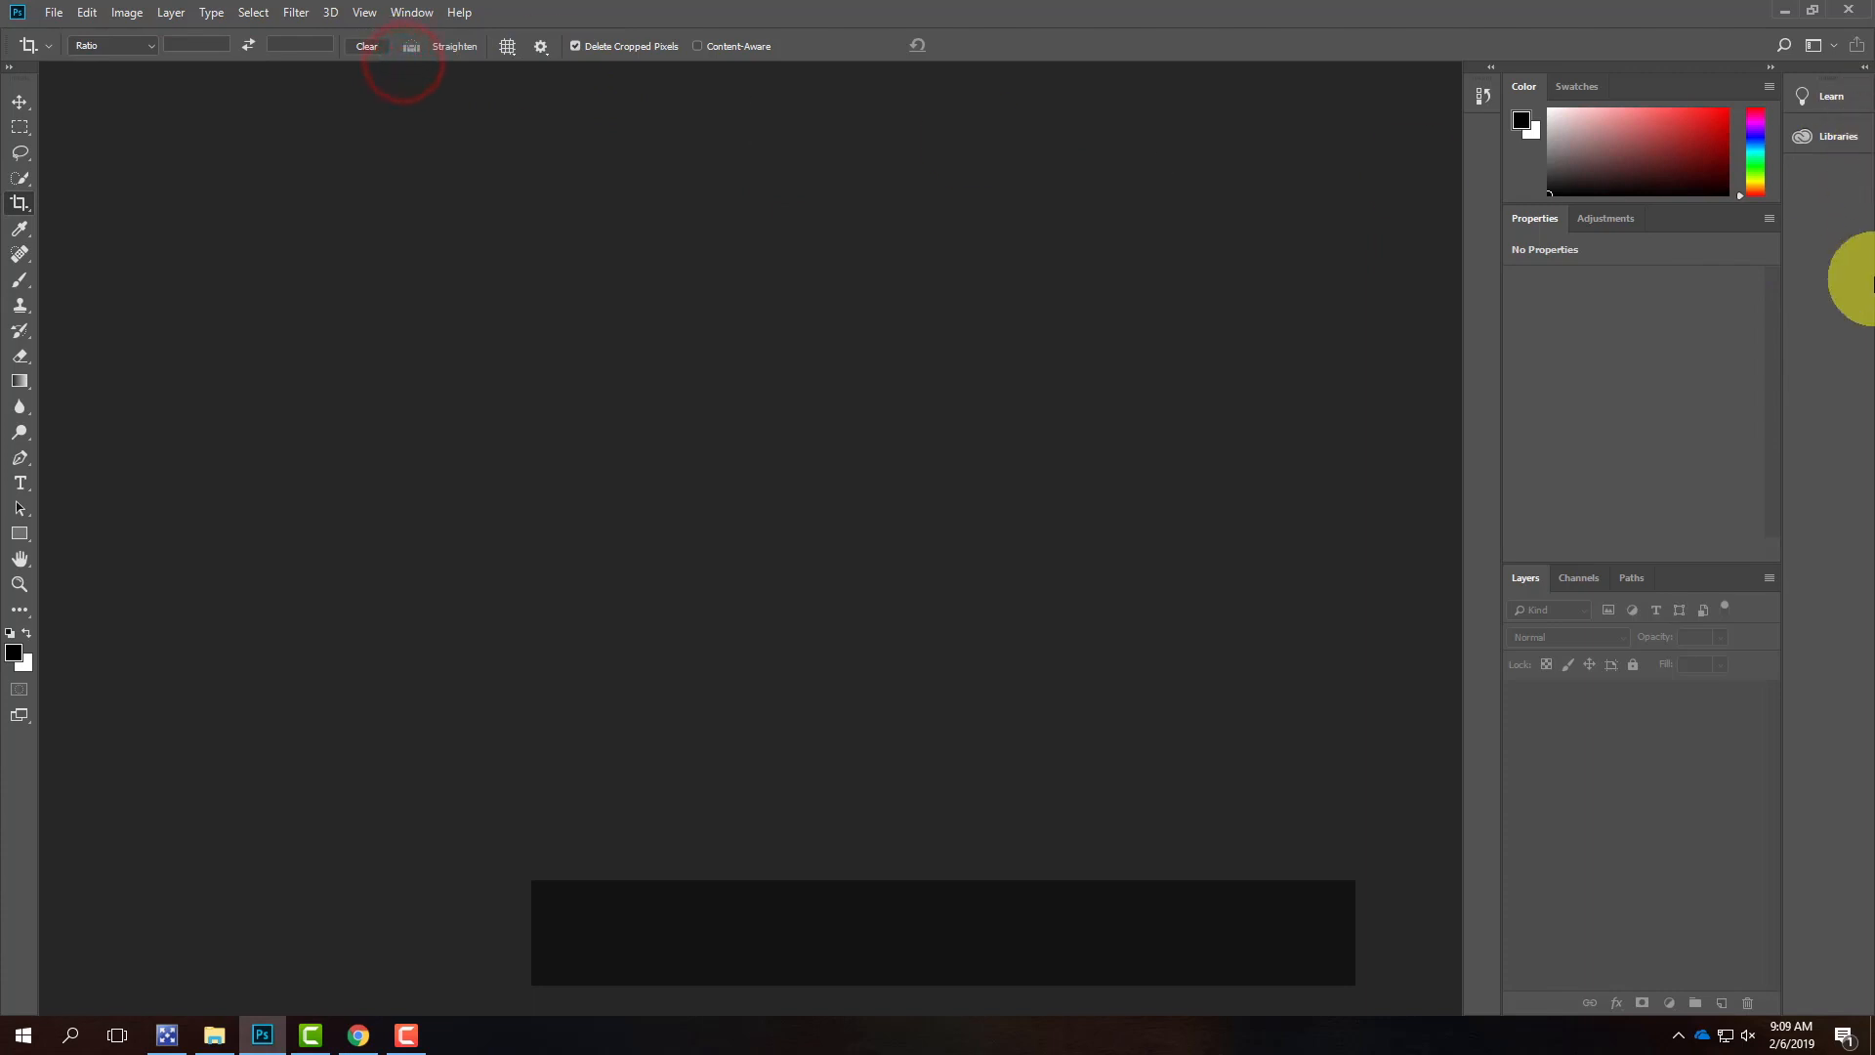
# - Switch the workspace from Essentials to Photography
pyautogui.click(1831, 47)
pyautogui.click(1831, 46)
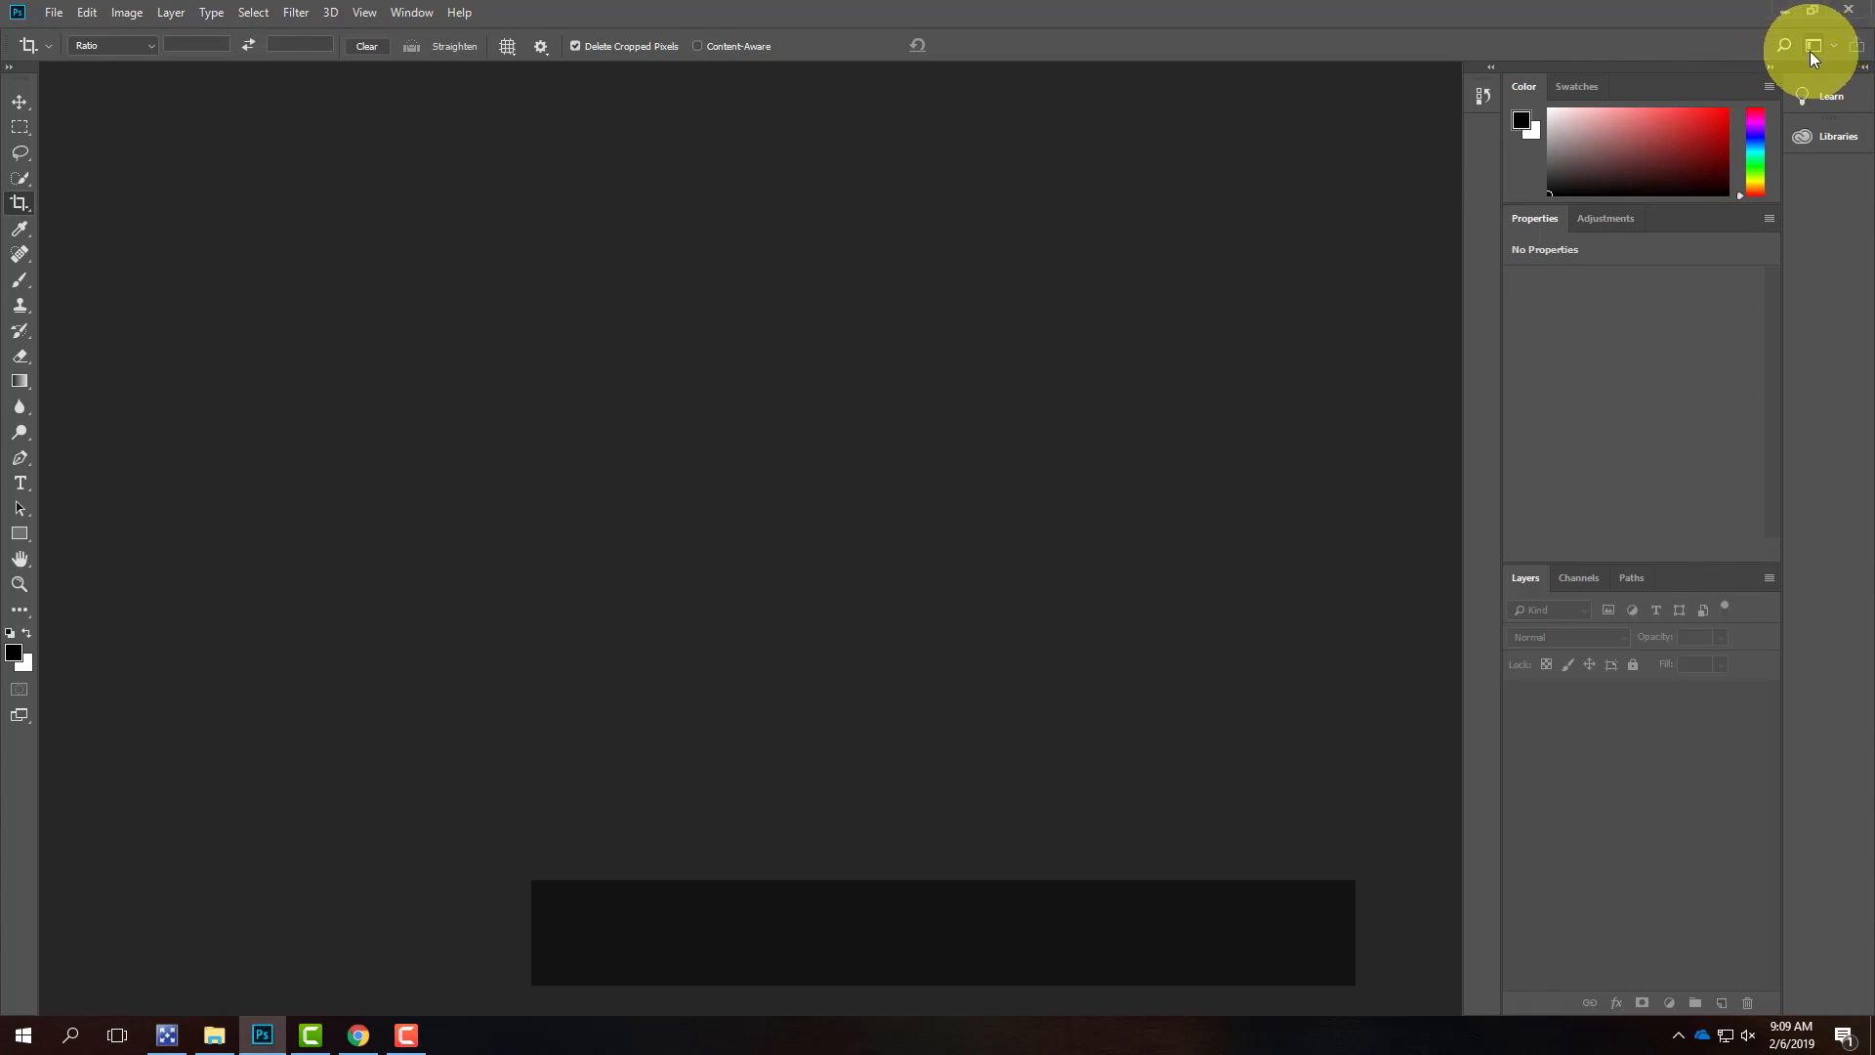
pyautogui.click(1834, 48)
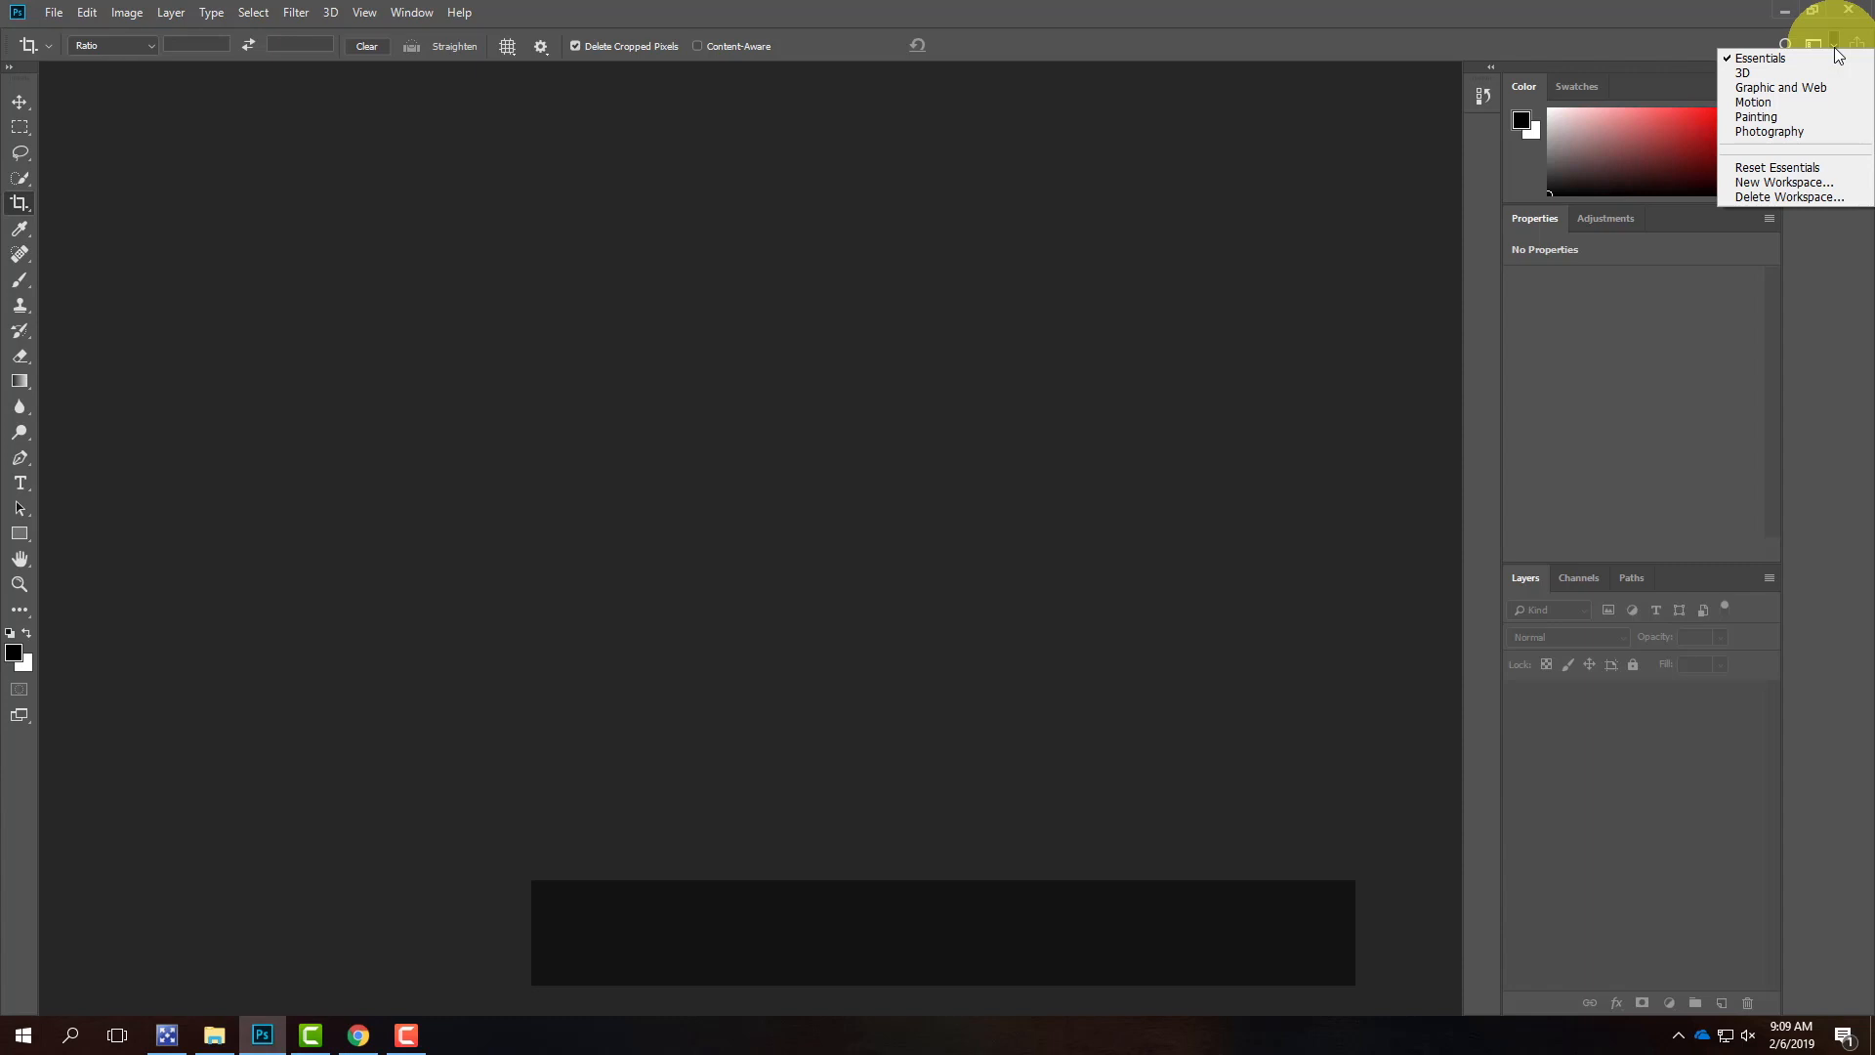
pyautogui.click(423, 14)
pyautogui.click(425, 14)
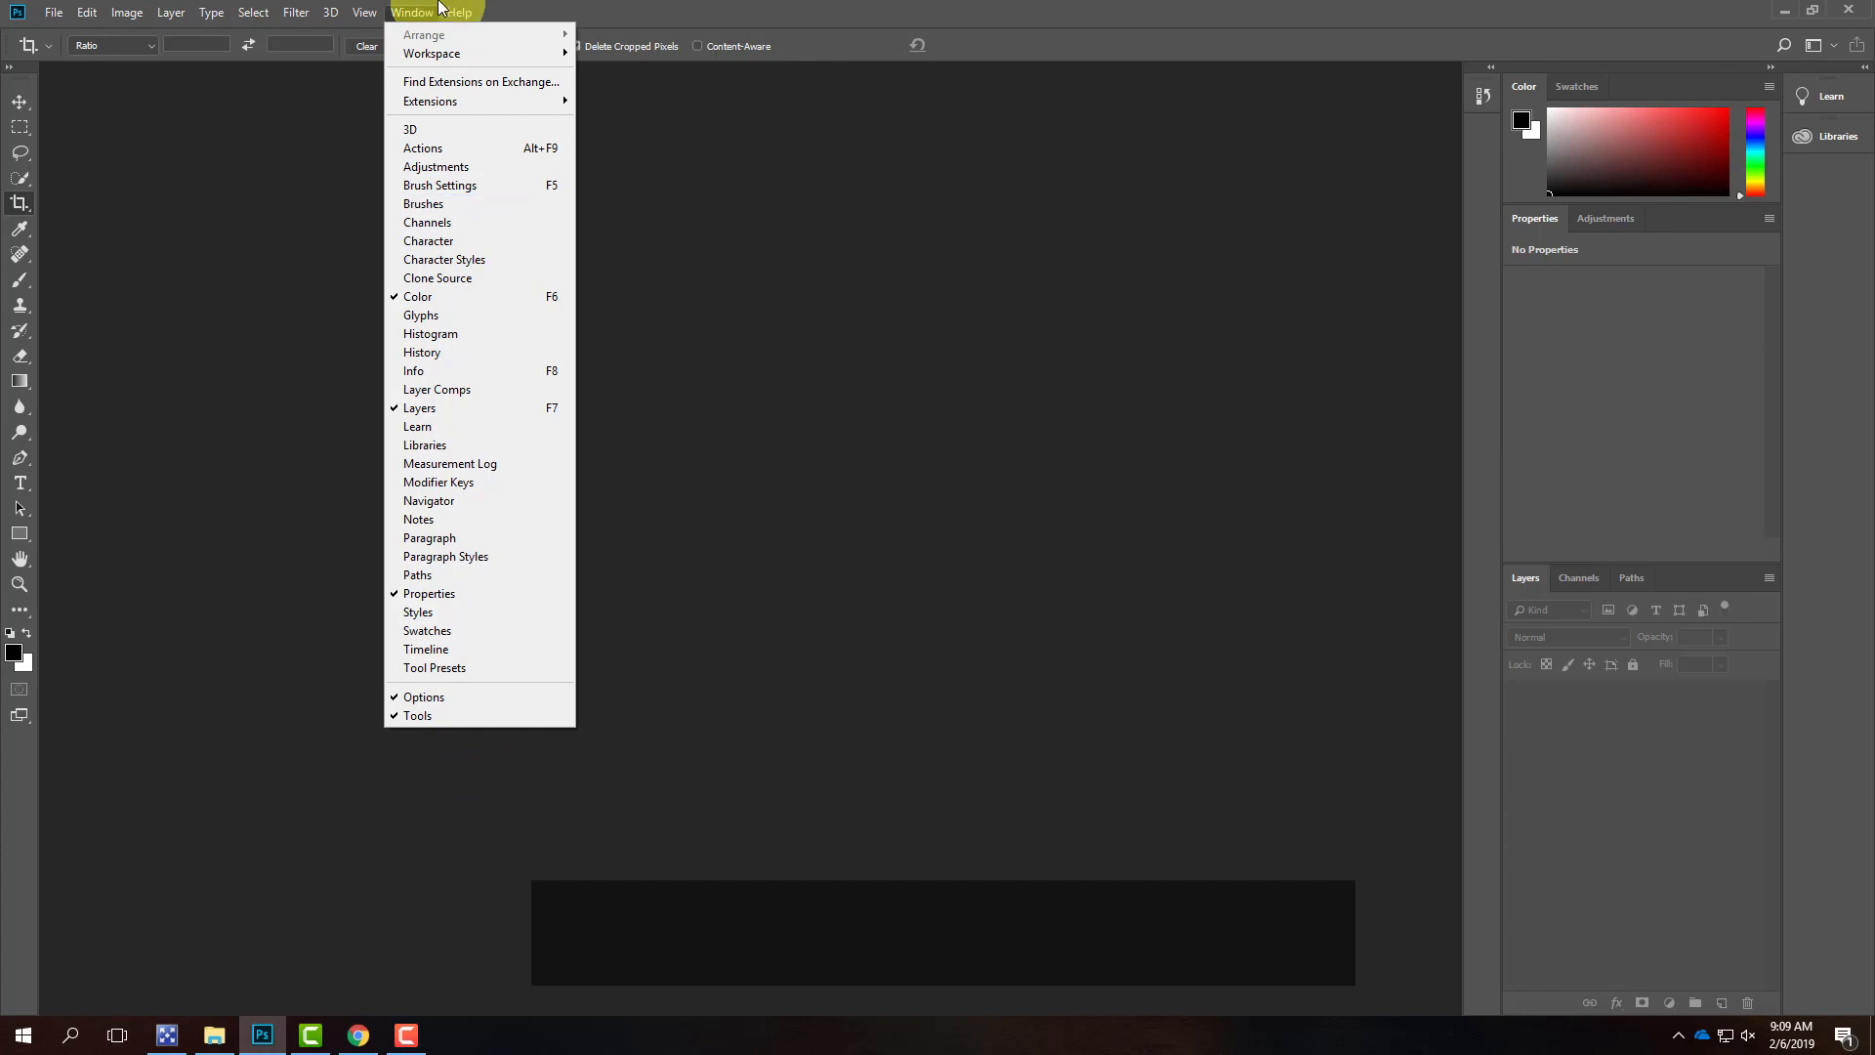
pyautogui.click(438, 10)
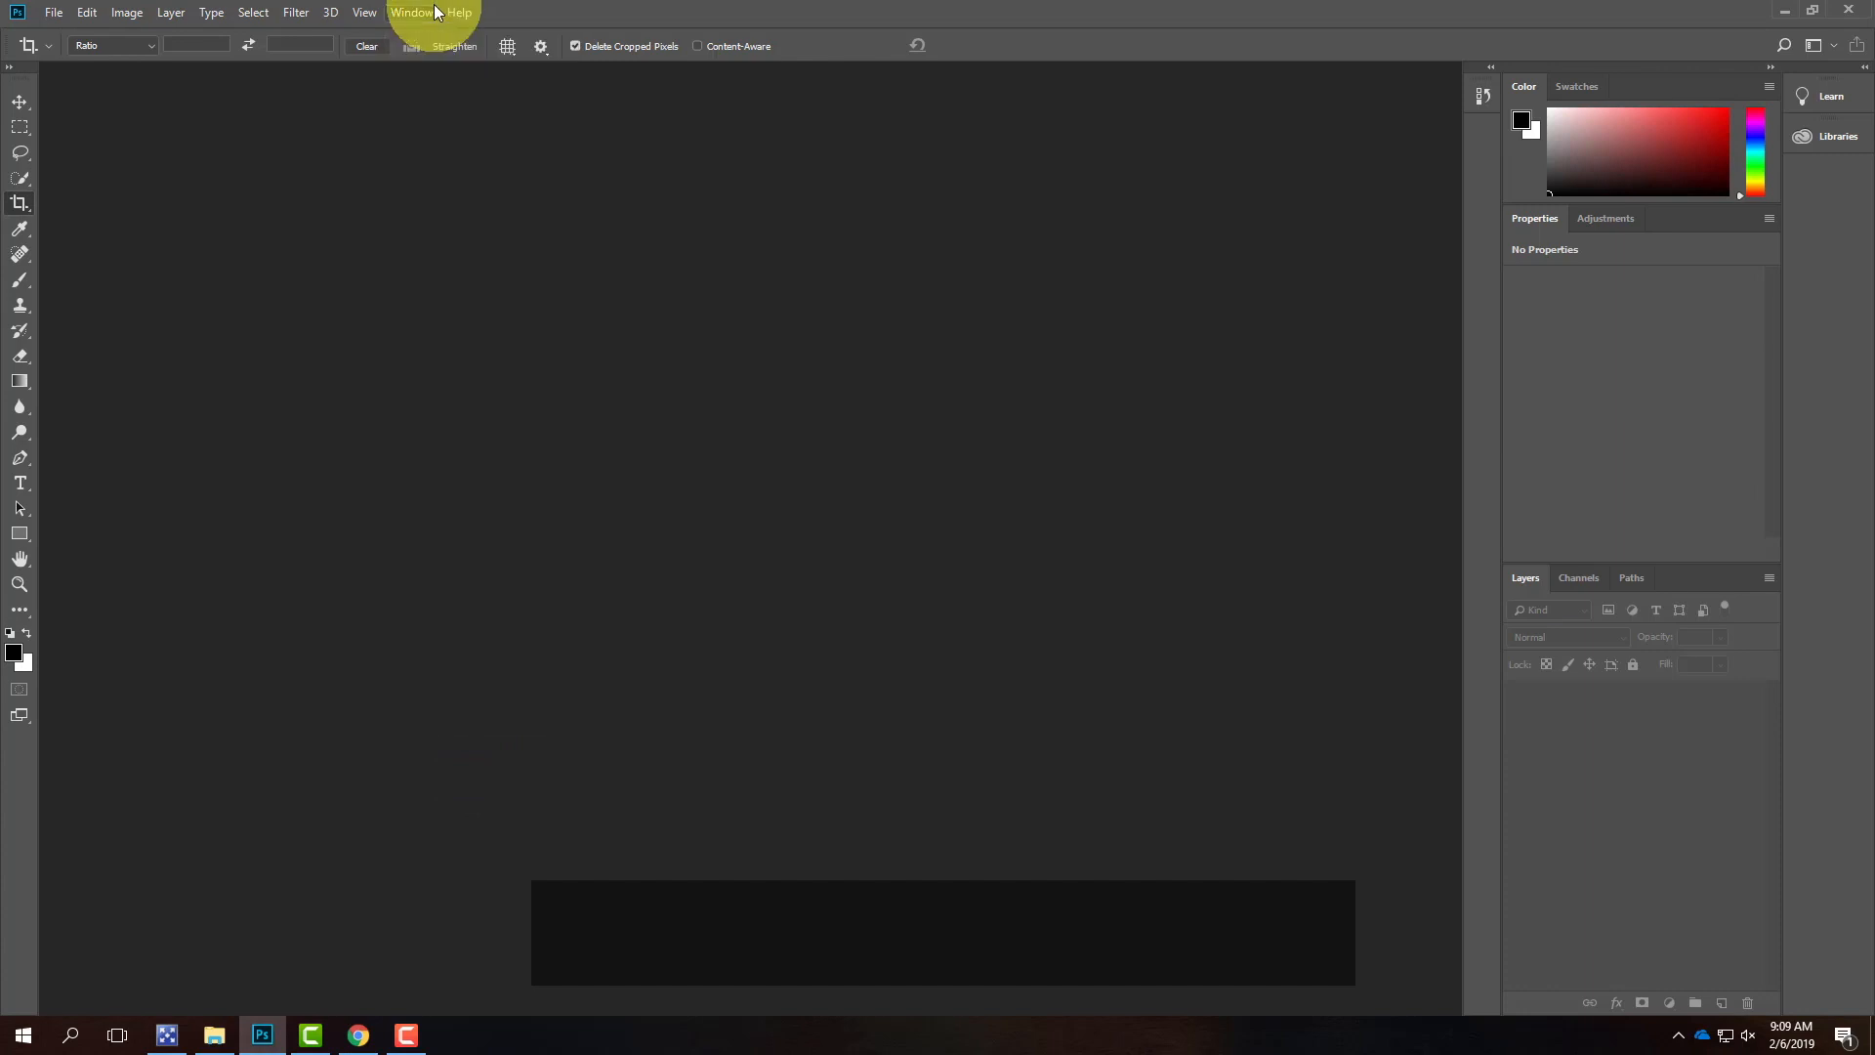
pyautogui.click(1833, 50)
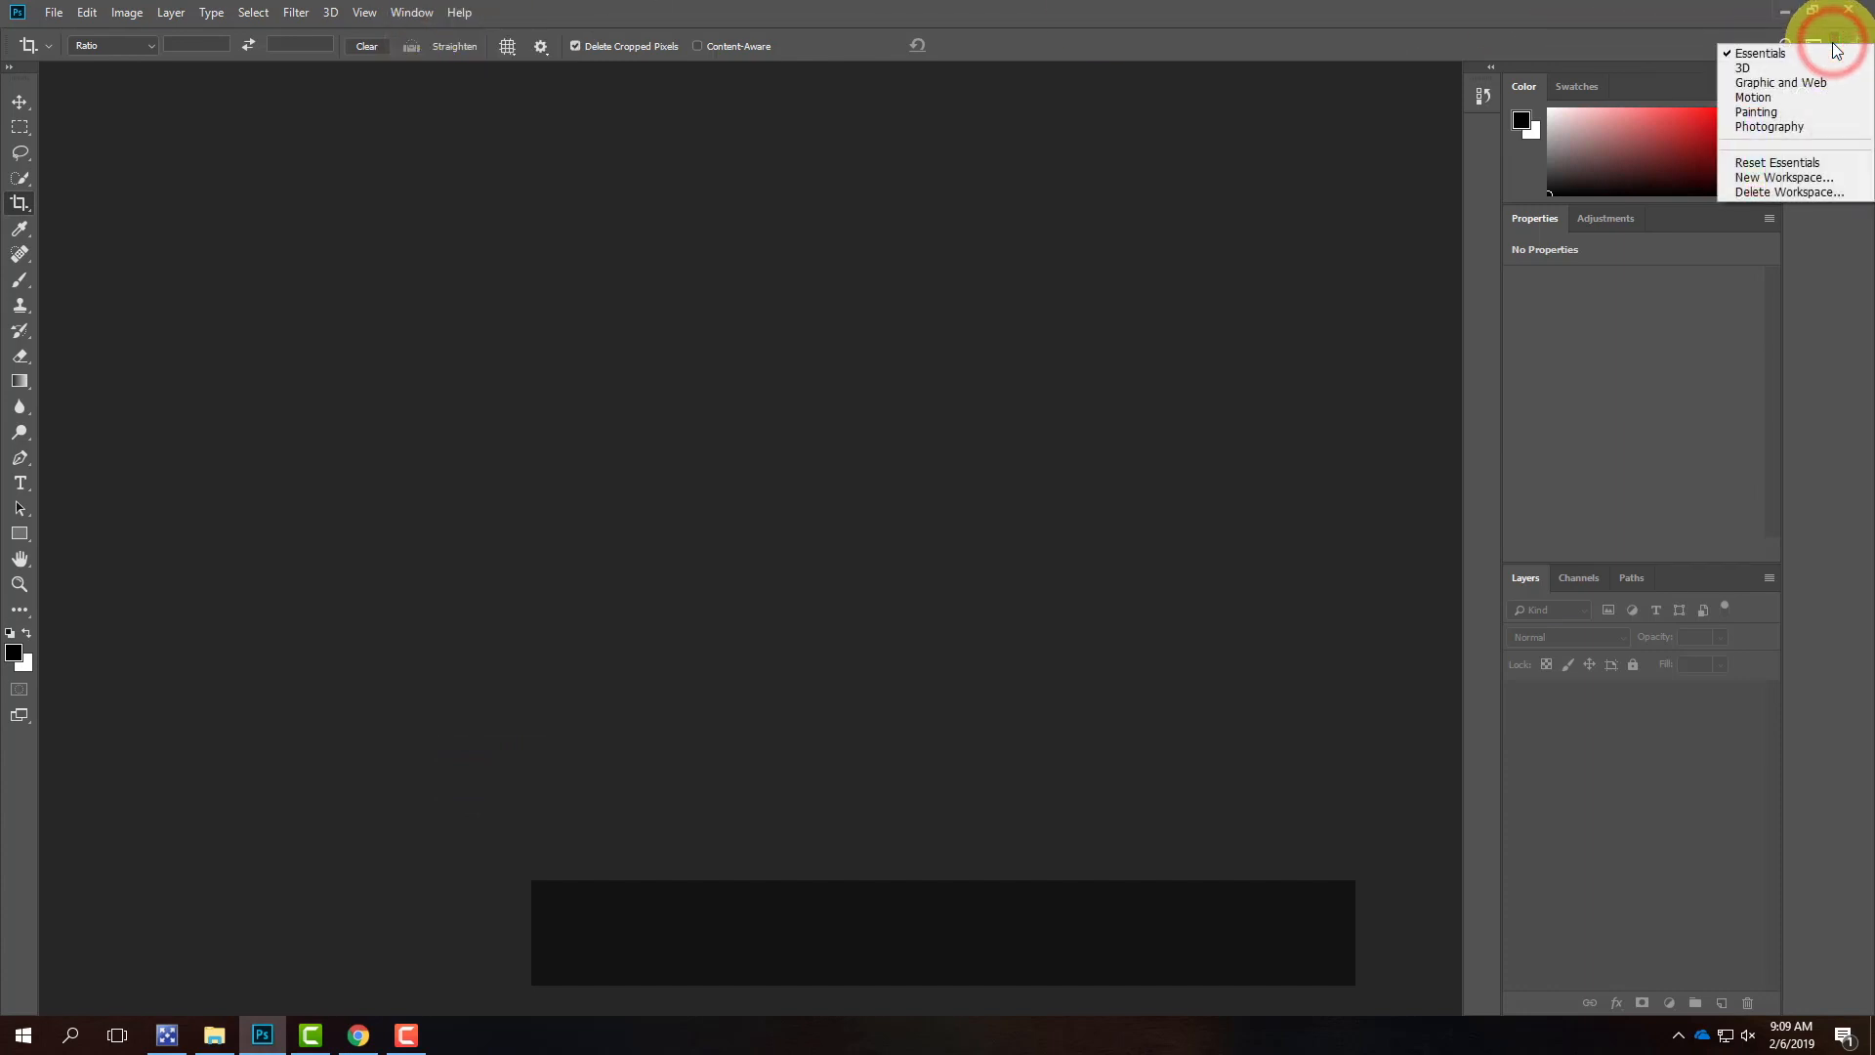
pyautogui.click(1830, 46)
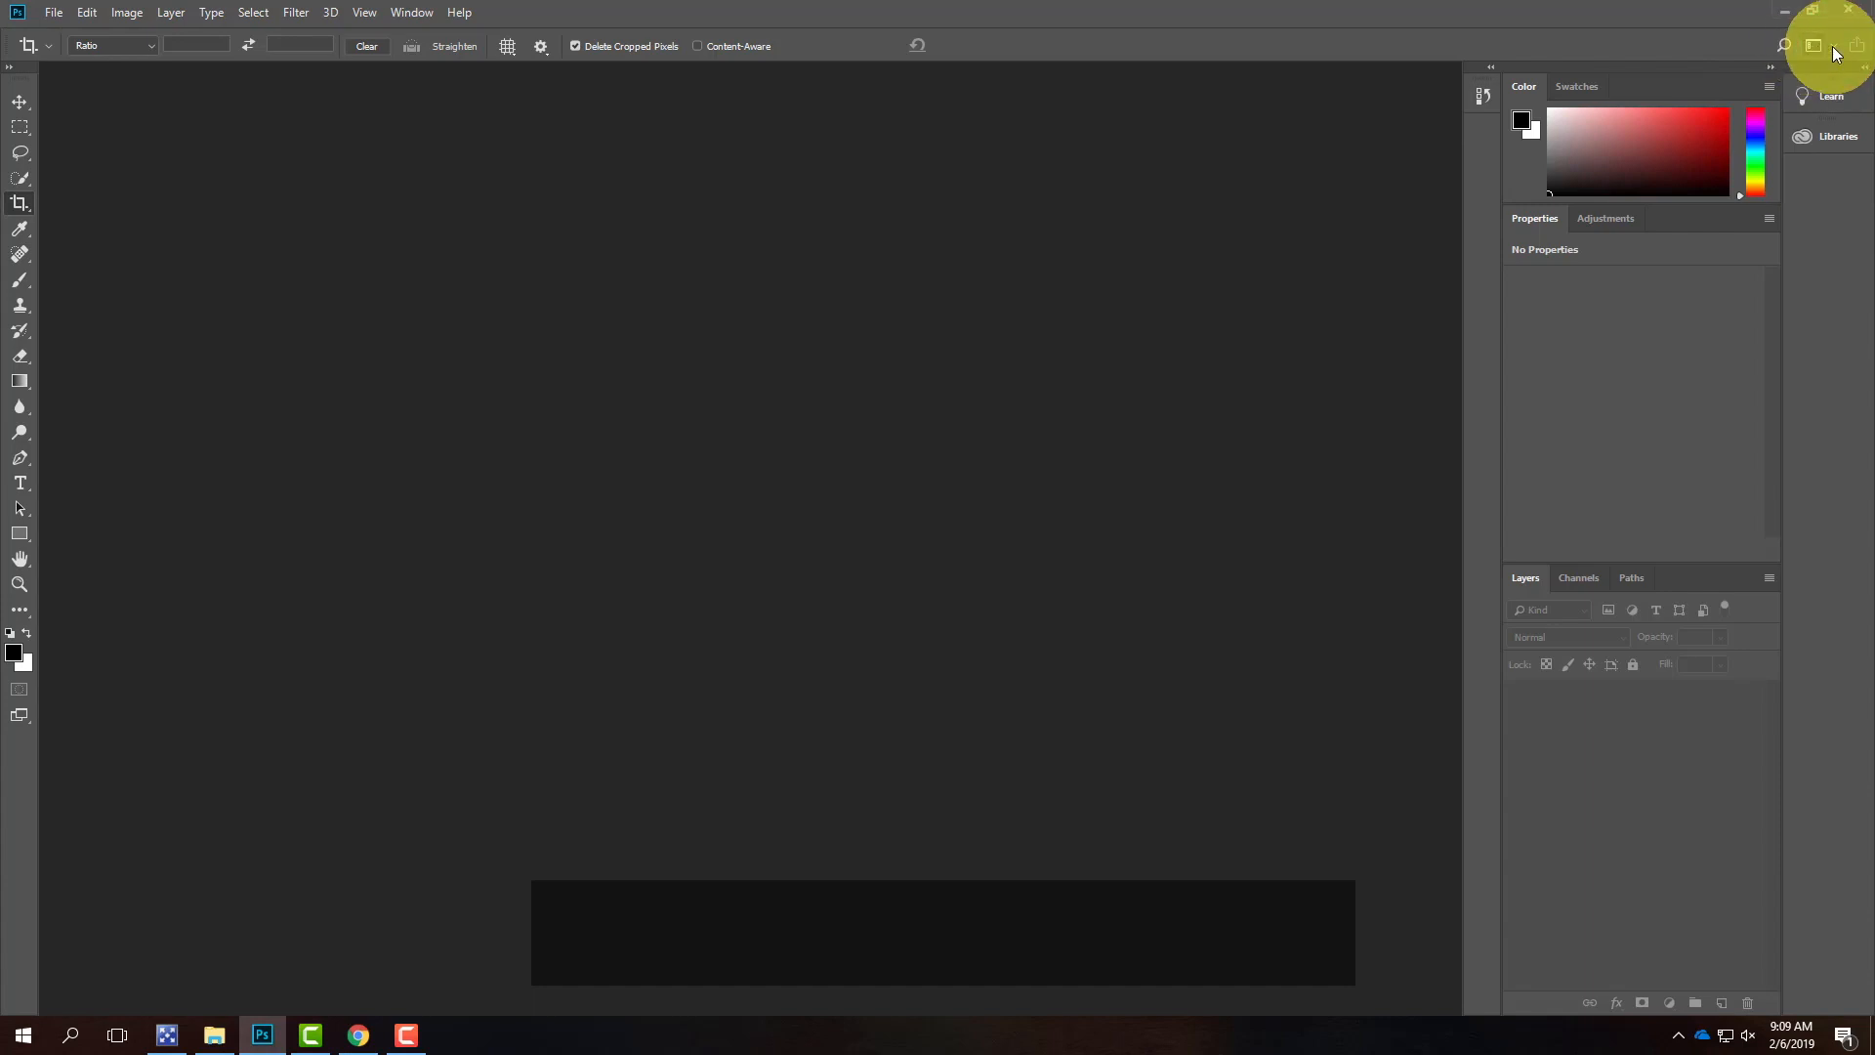
pyautogui.click(1823, 46)
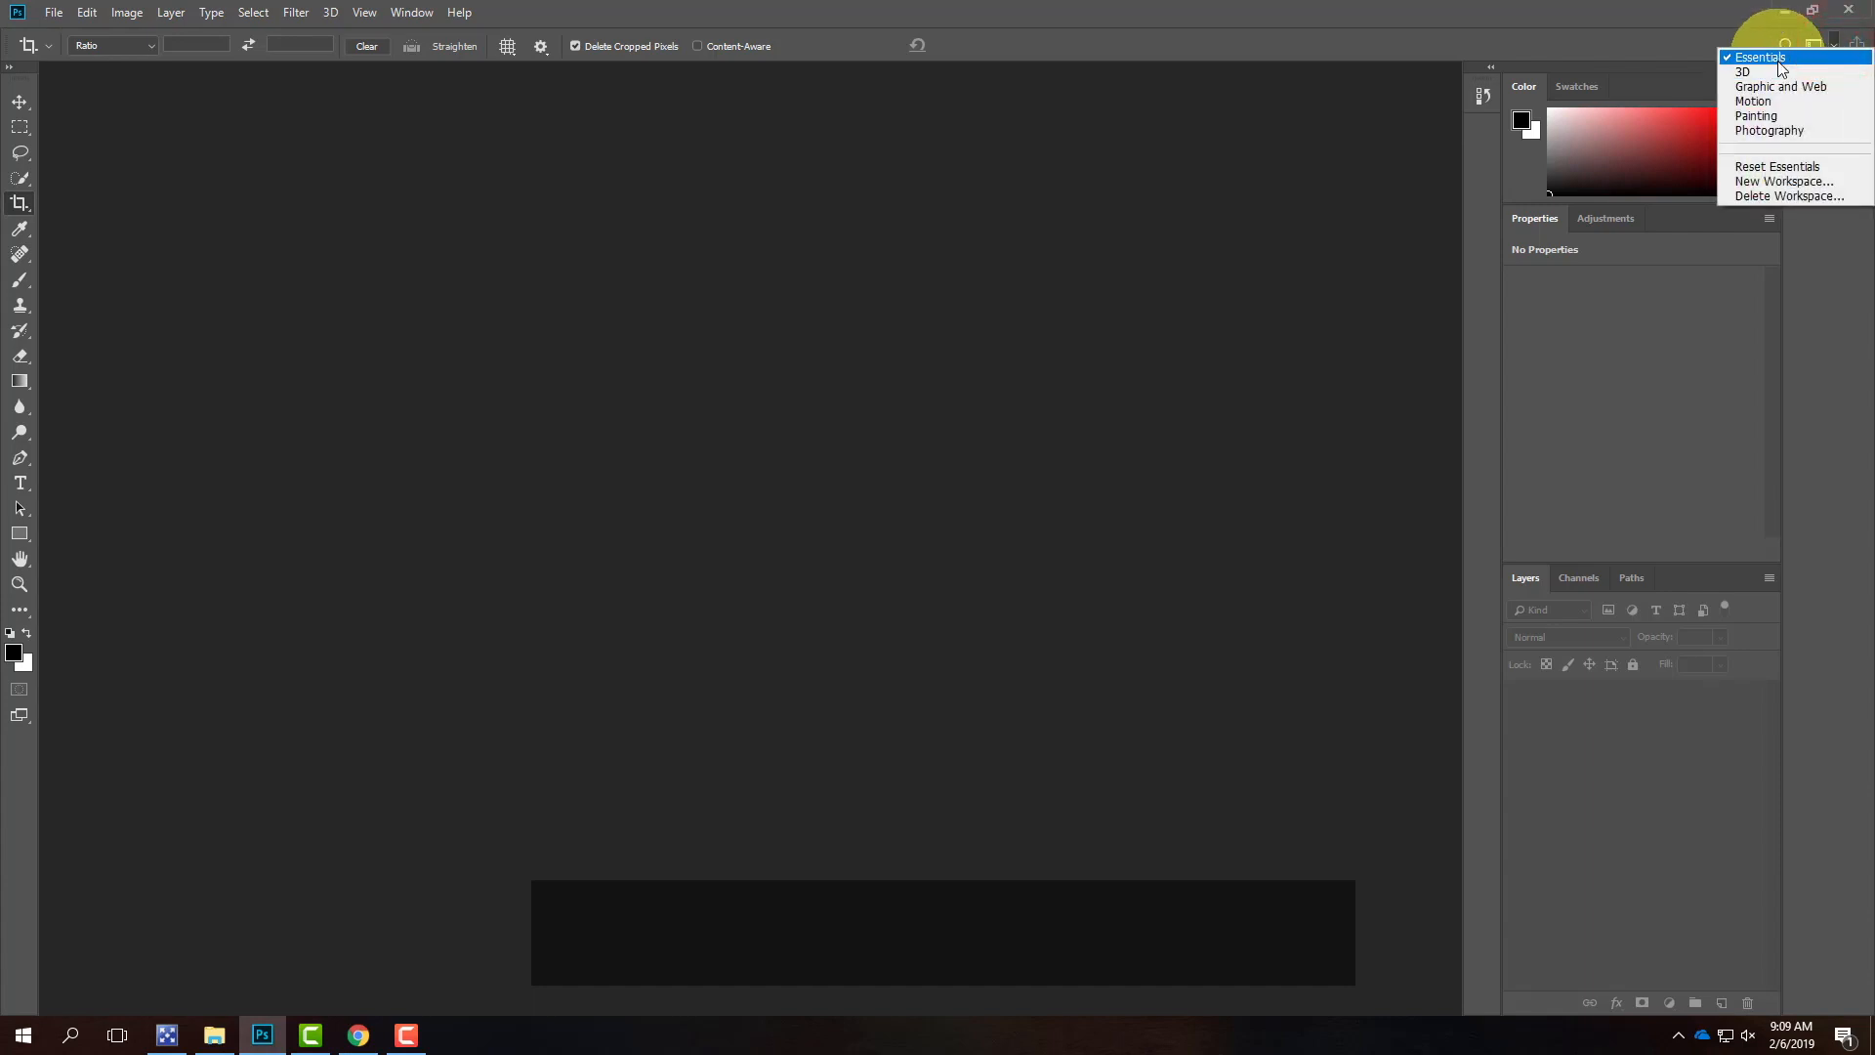
pyautogui.click(1782, 131)
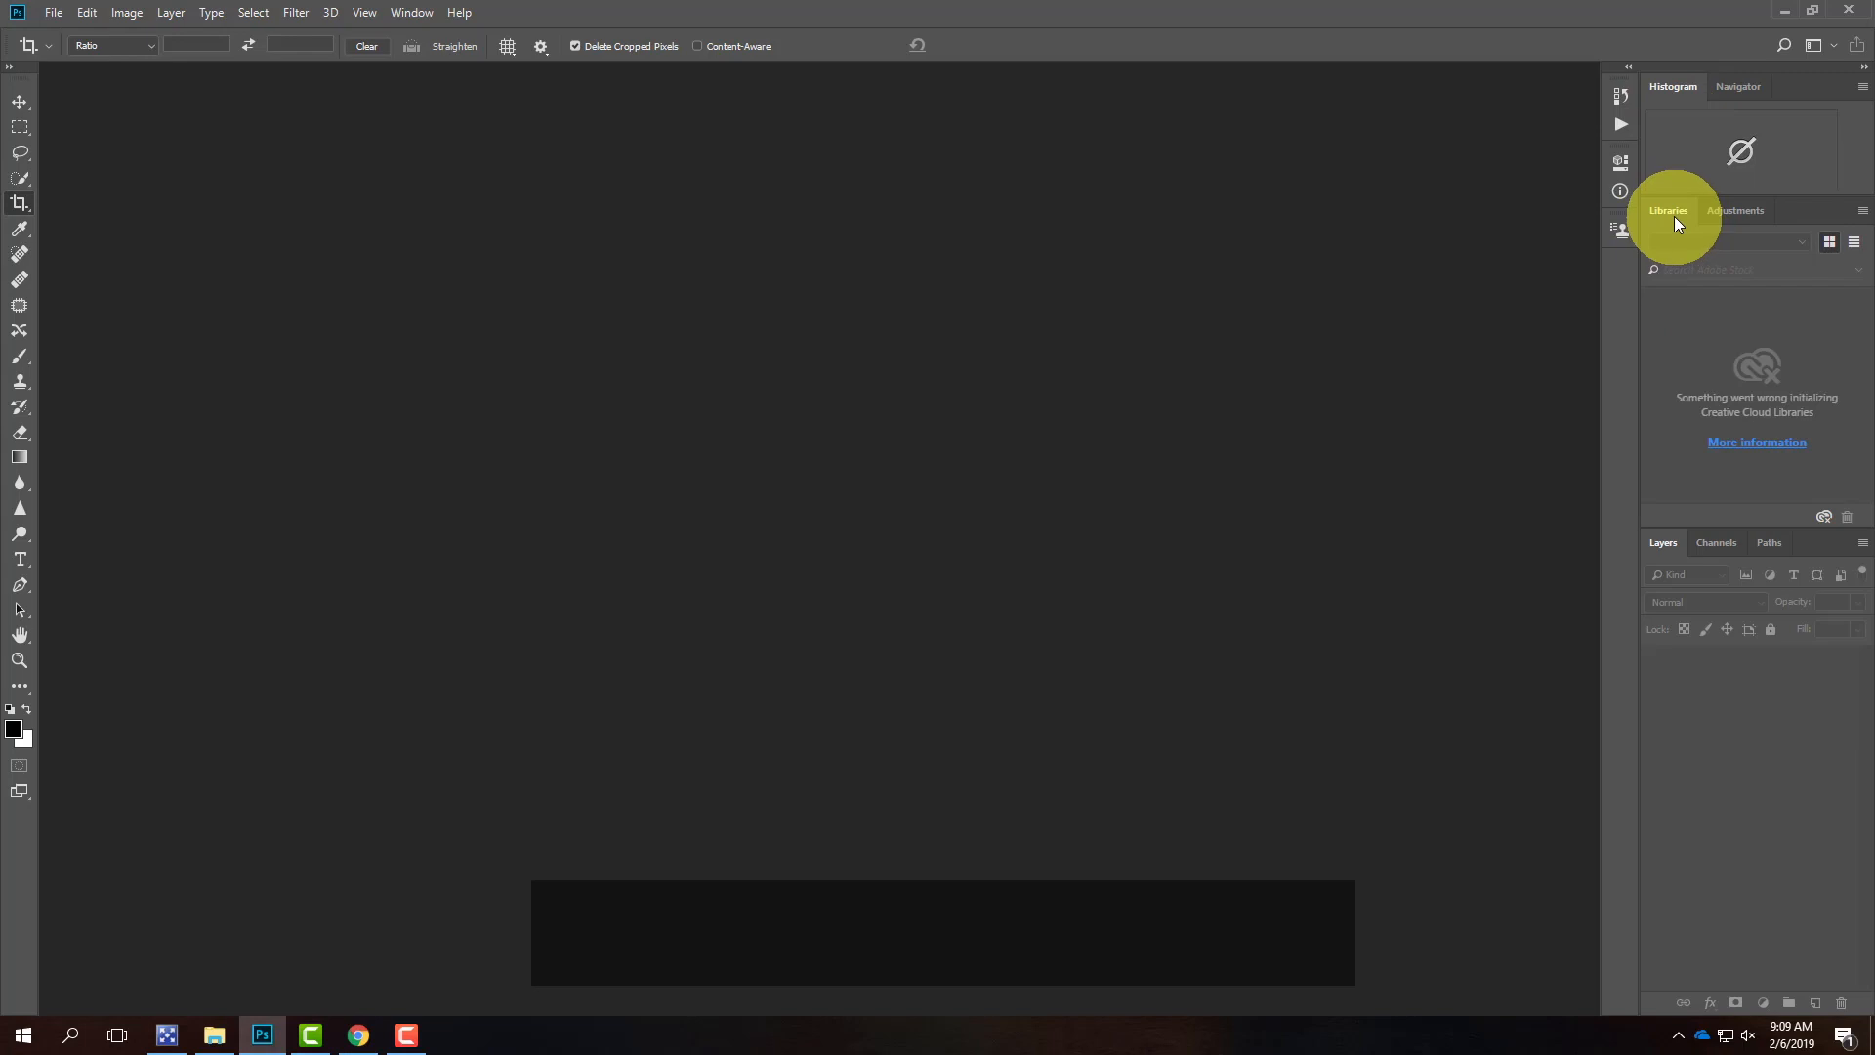
# - Bring the Adjustments panel forward in place of Libraries
pyautogui.click(1745, 215)
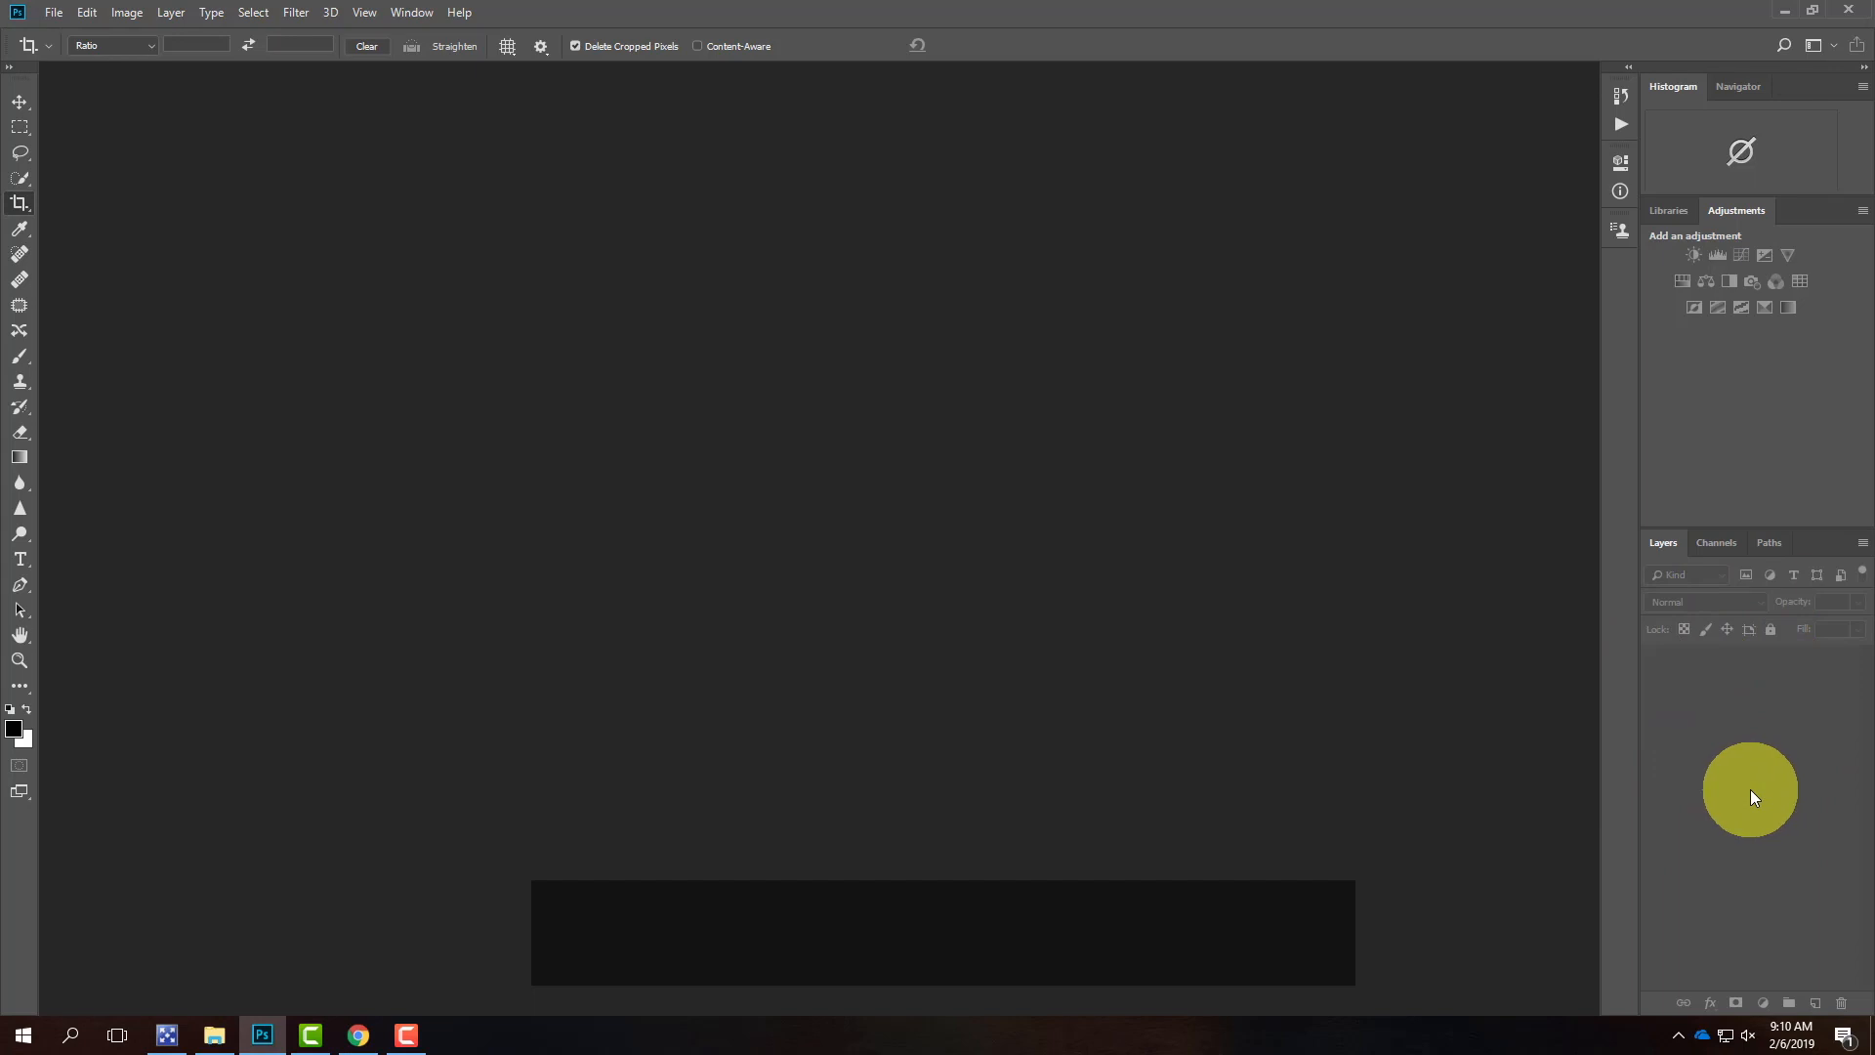
pyautogui.click(1832, 46)
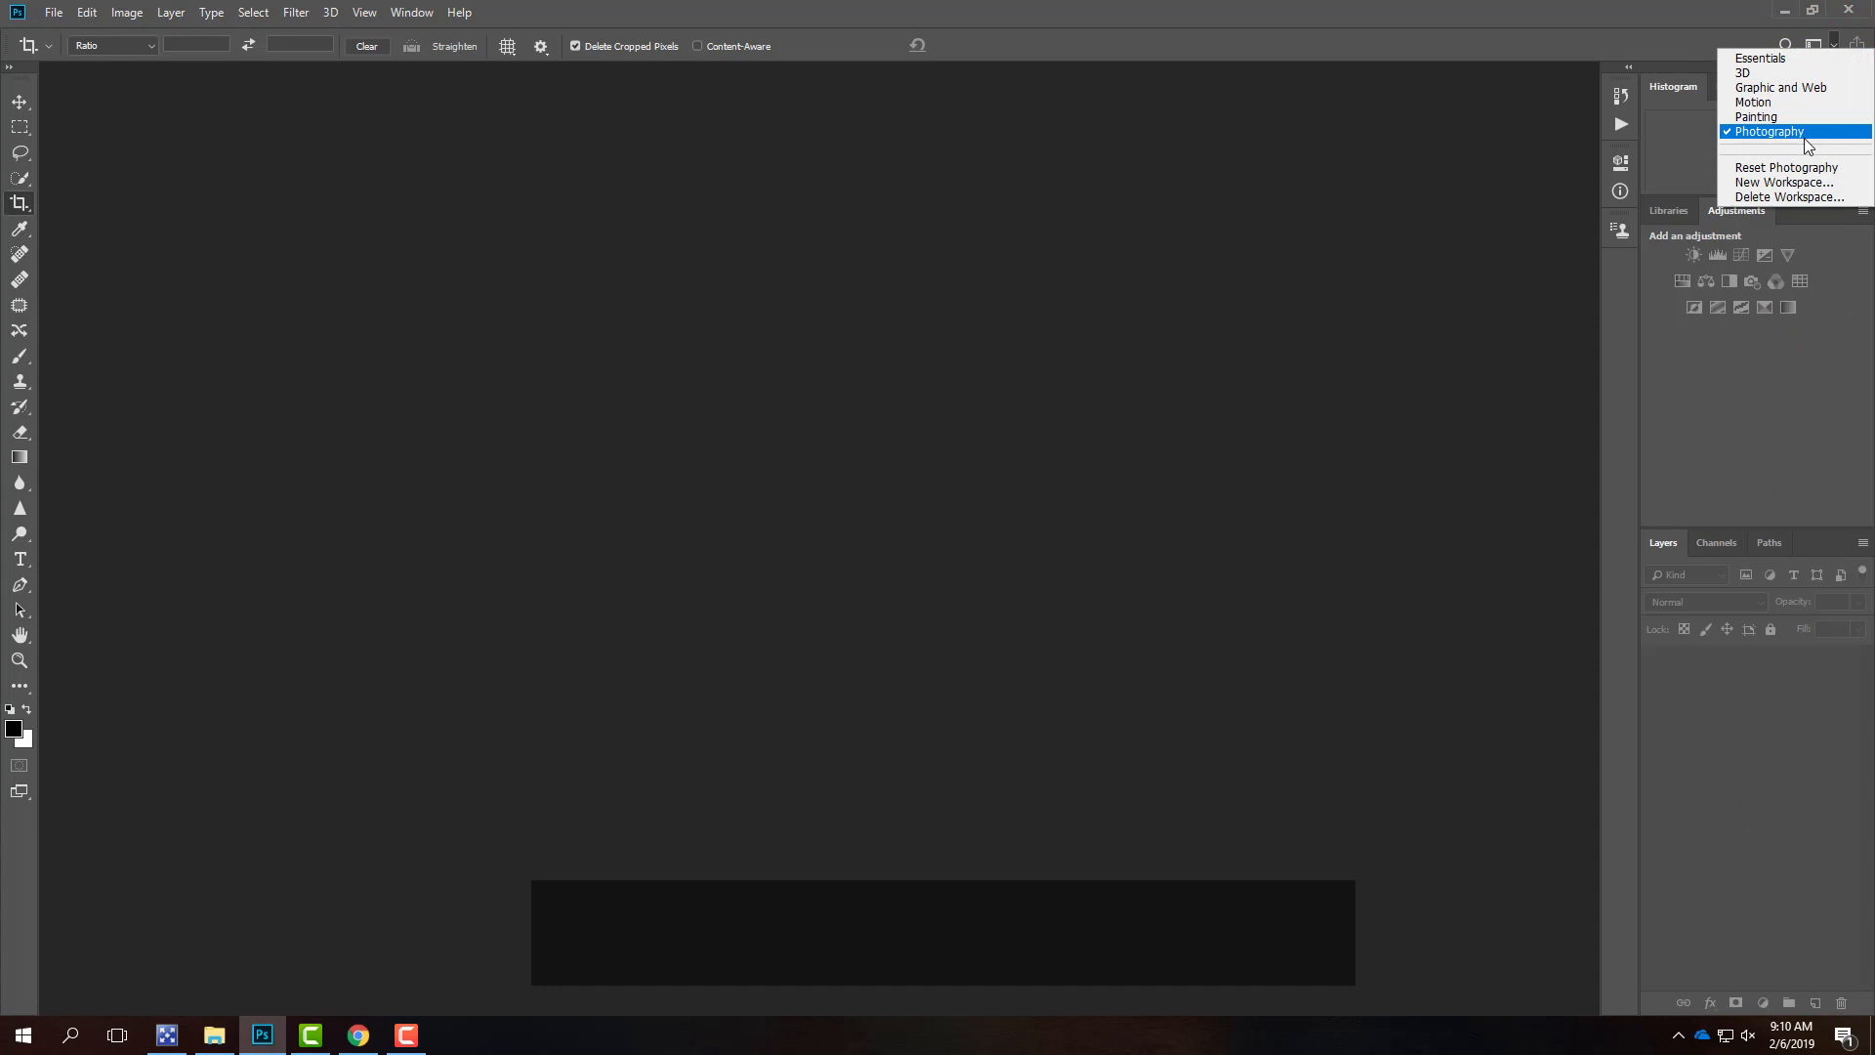
pyautogui.click(1469, 22)
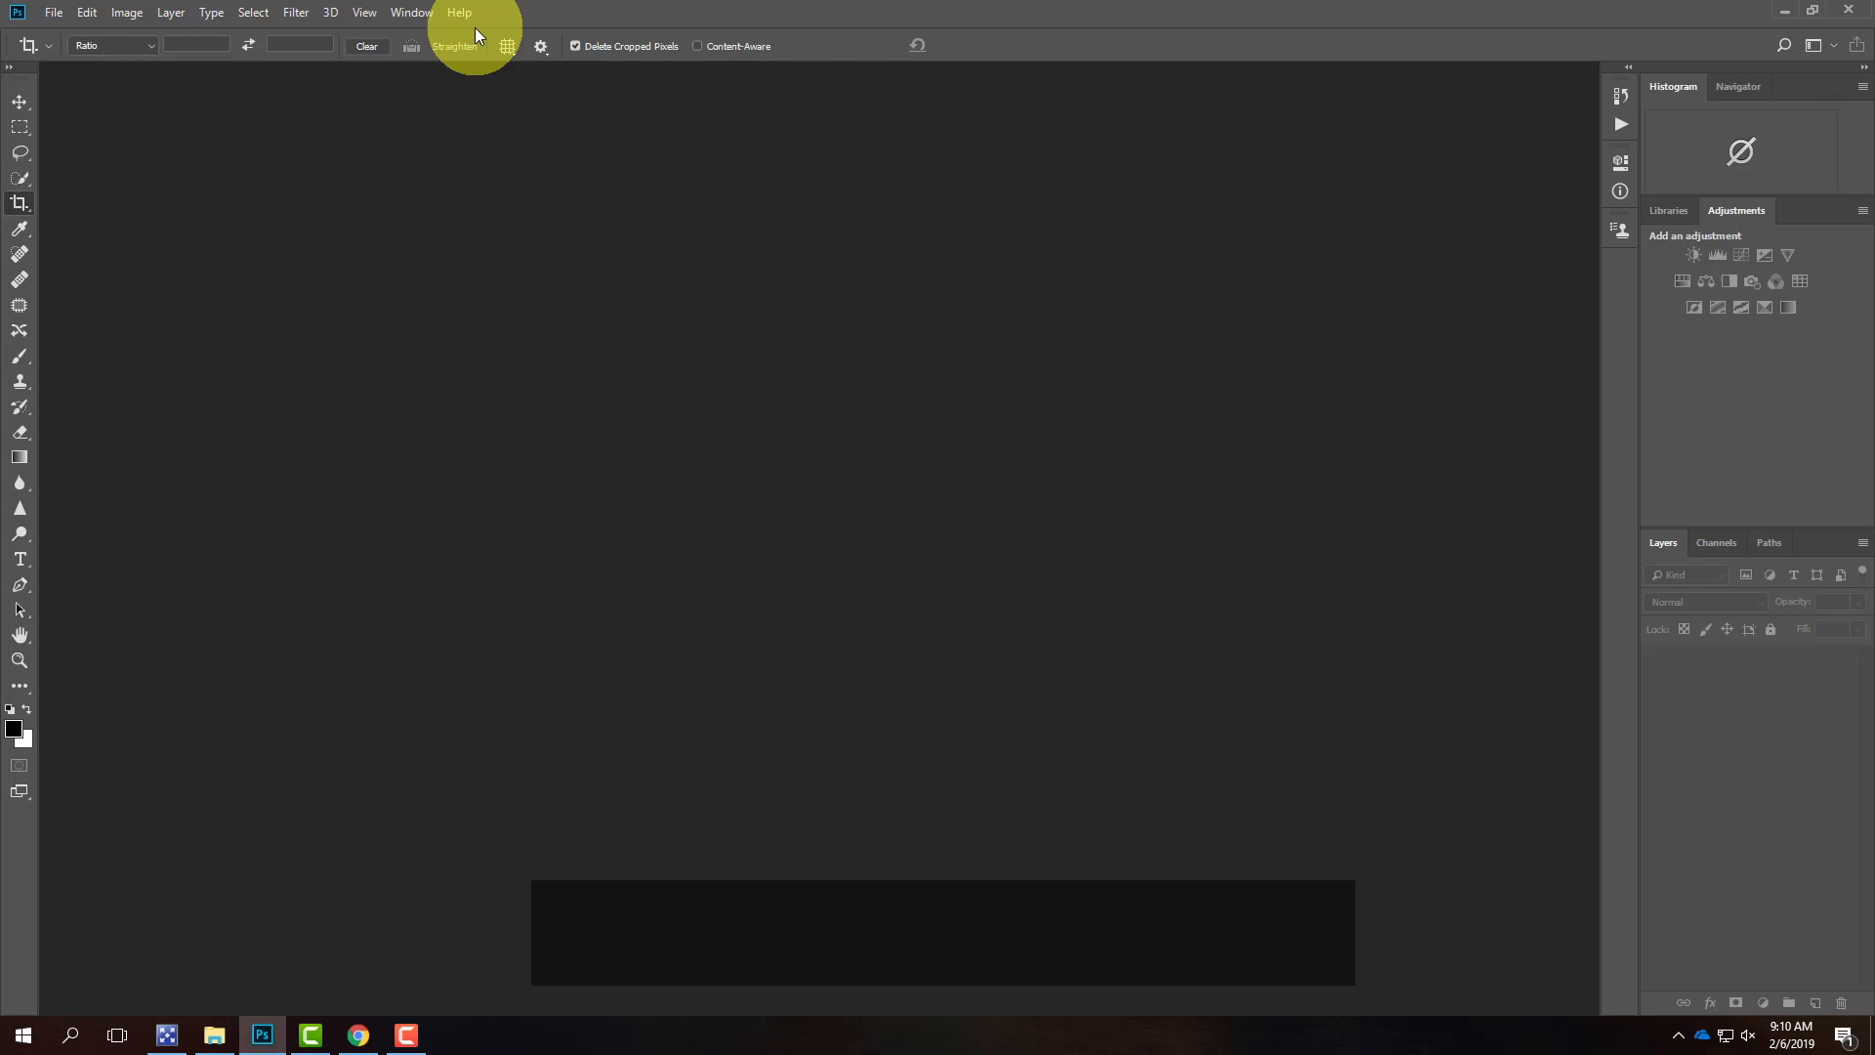
# - Start opening files and browse from the OneDrive folder through Live Demonstrations, Live - A135 Exercises and Ex104 to Ex104 - Sample Images
pyautogui.click(54, 13)
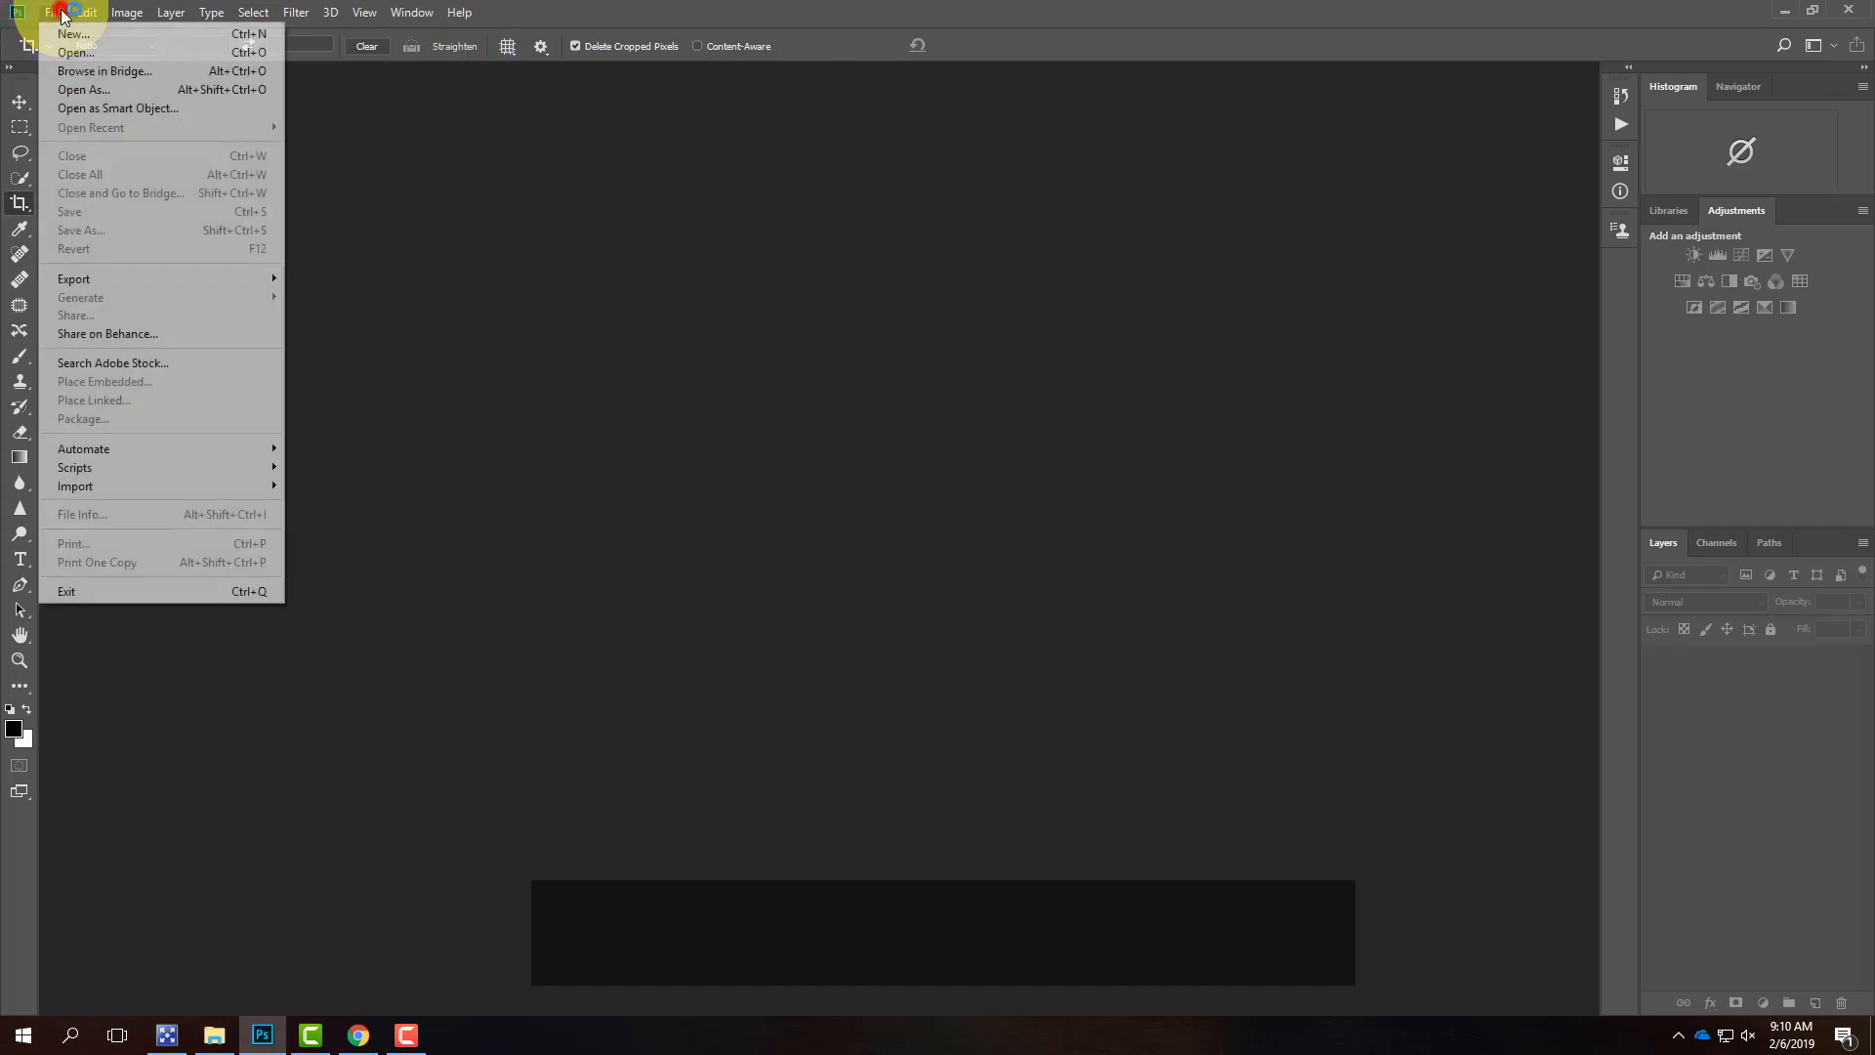
pyautogui.click(68, 54)
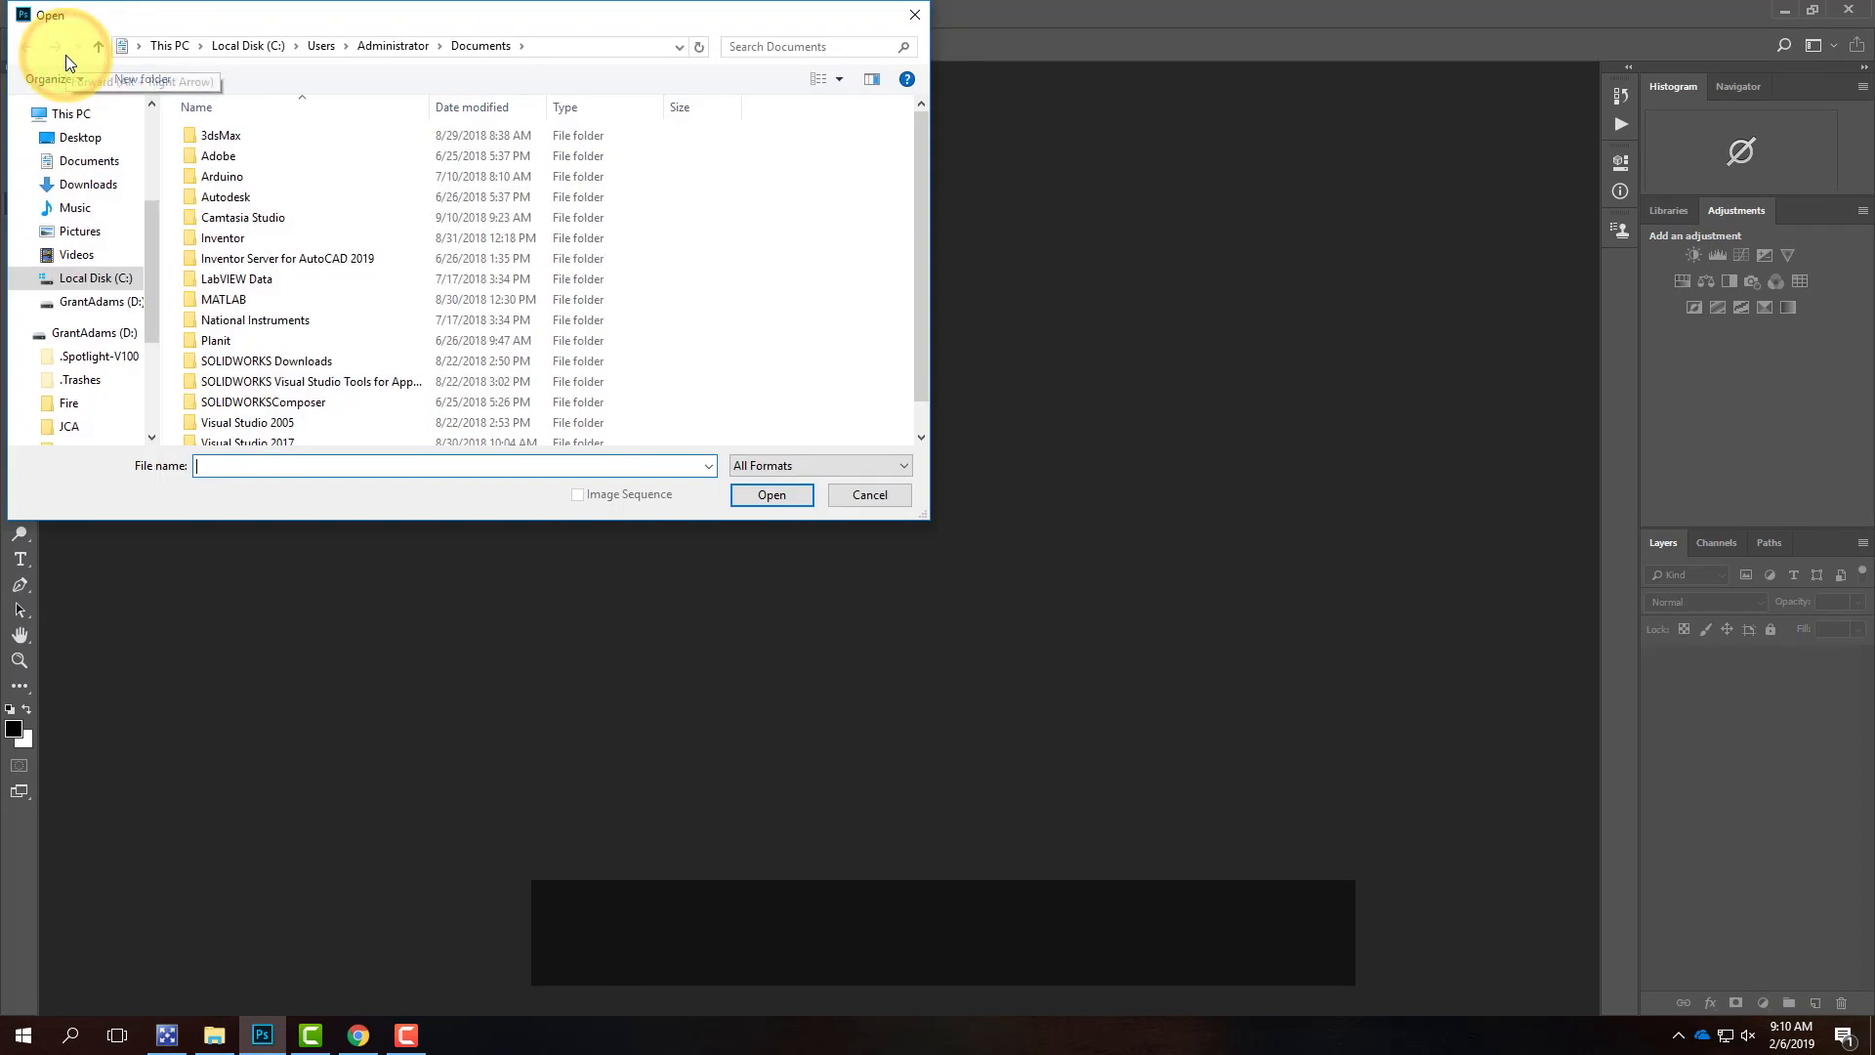
pyautogui.click(94, 332)
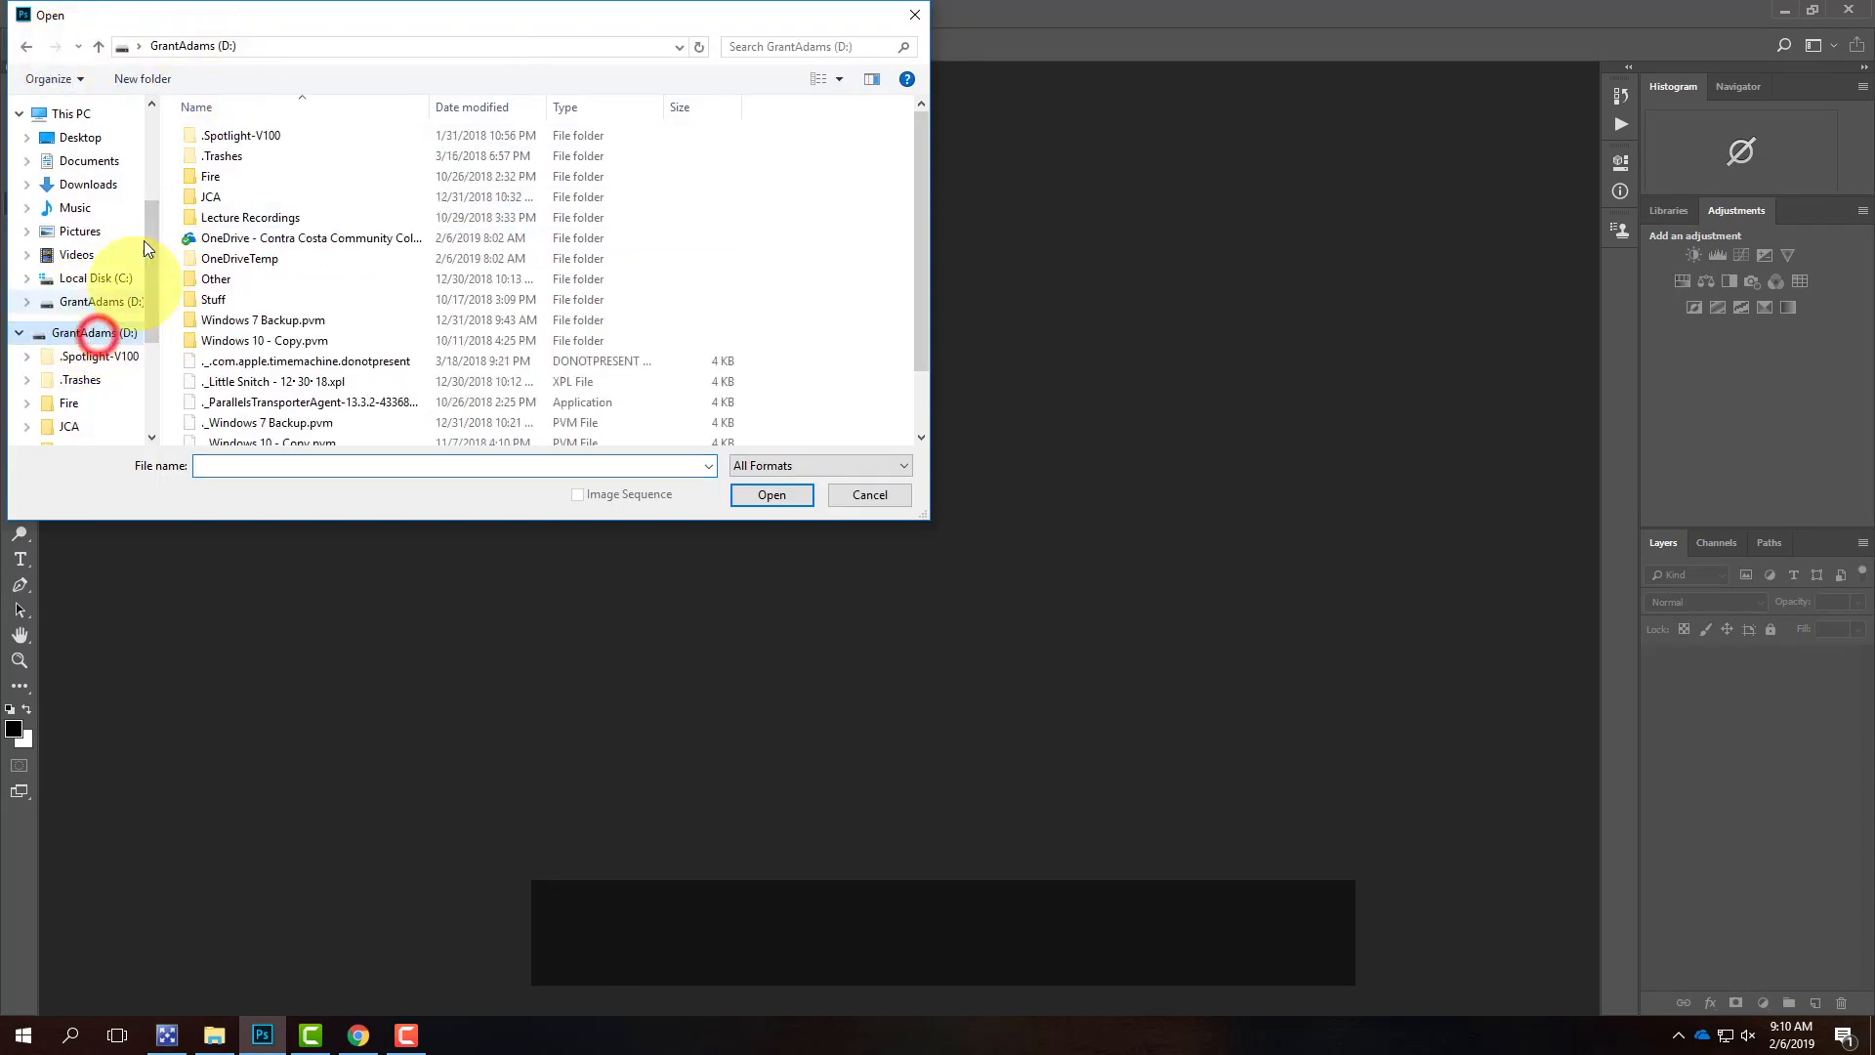
pyautogui.doubleClick(244, 239)
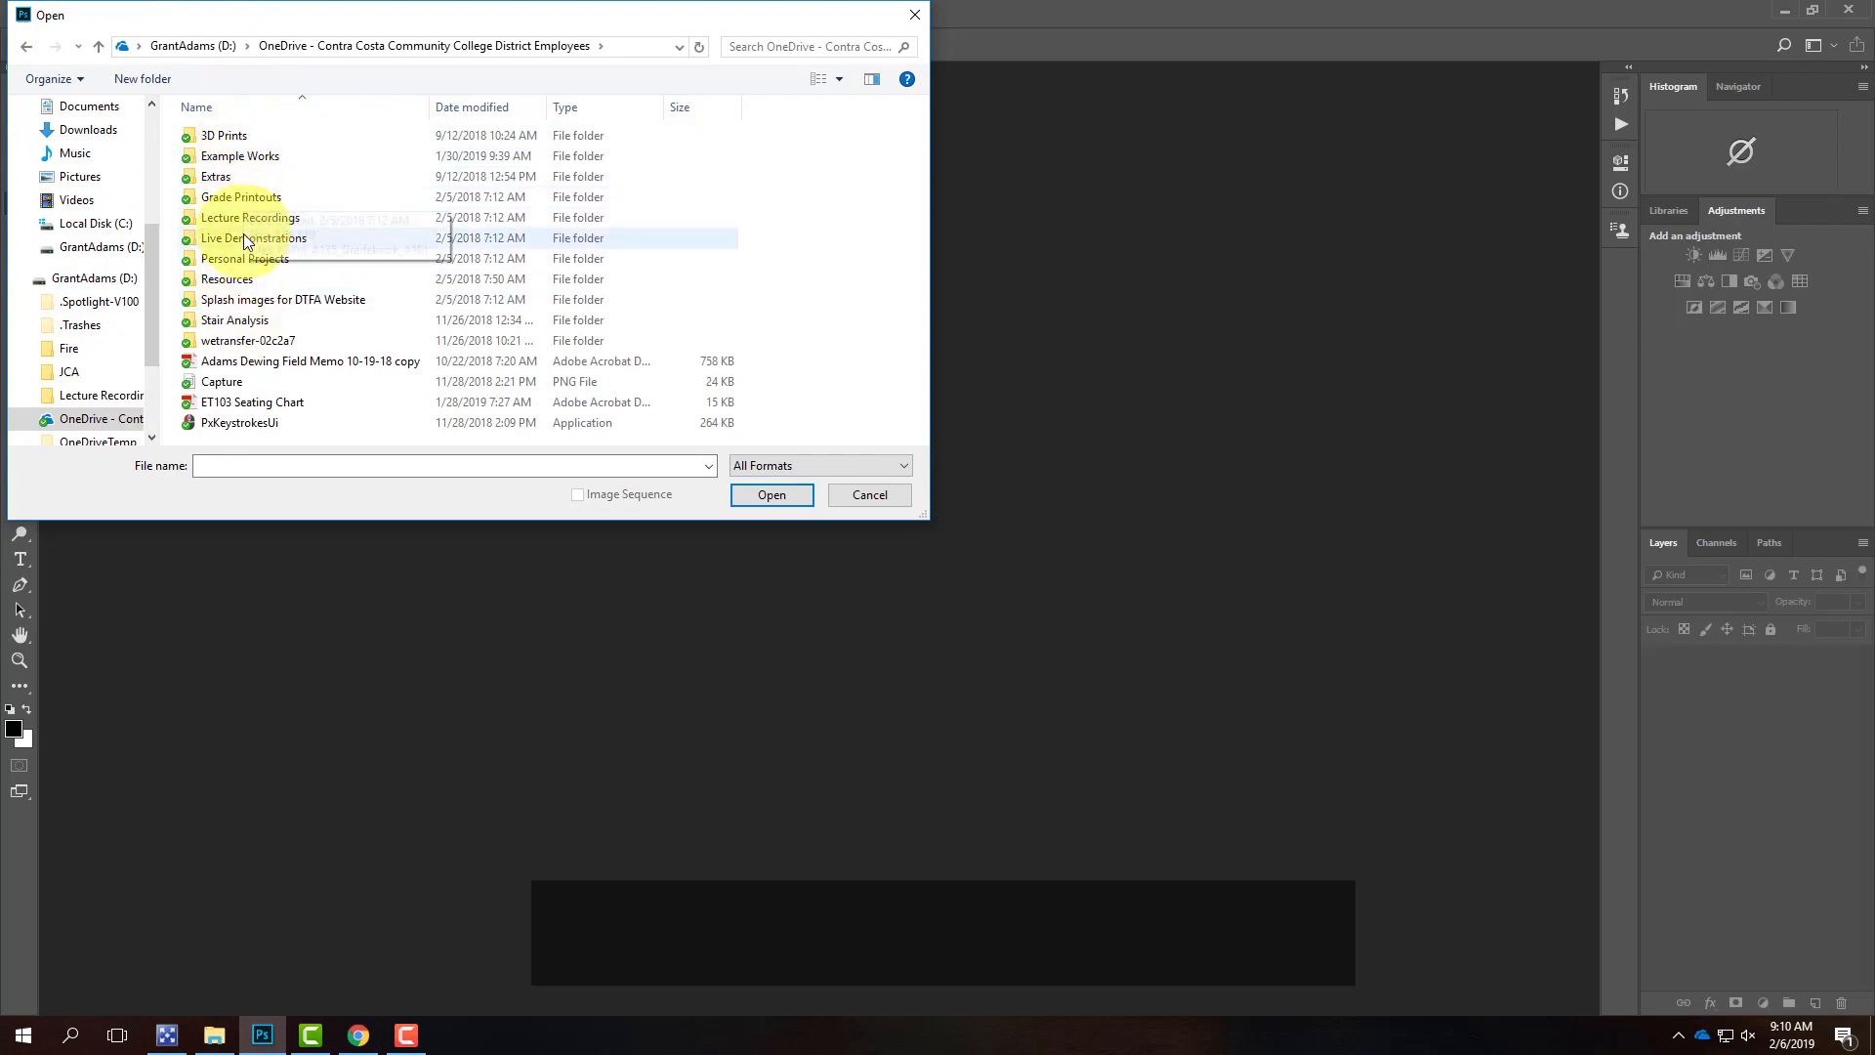
pyautogui.doubleClick(242, 246)
pyautogui.doubleClick(260, 138)
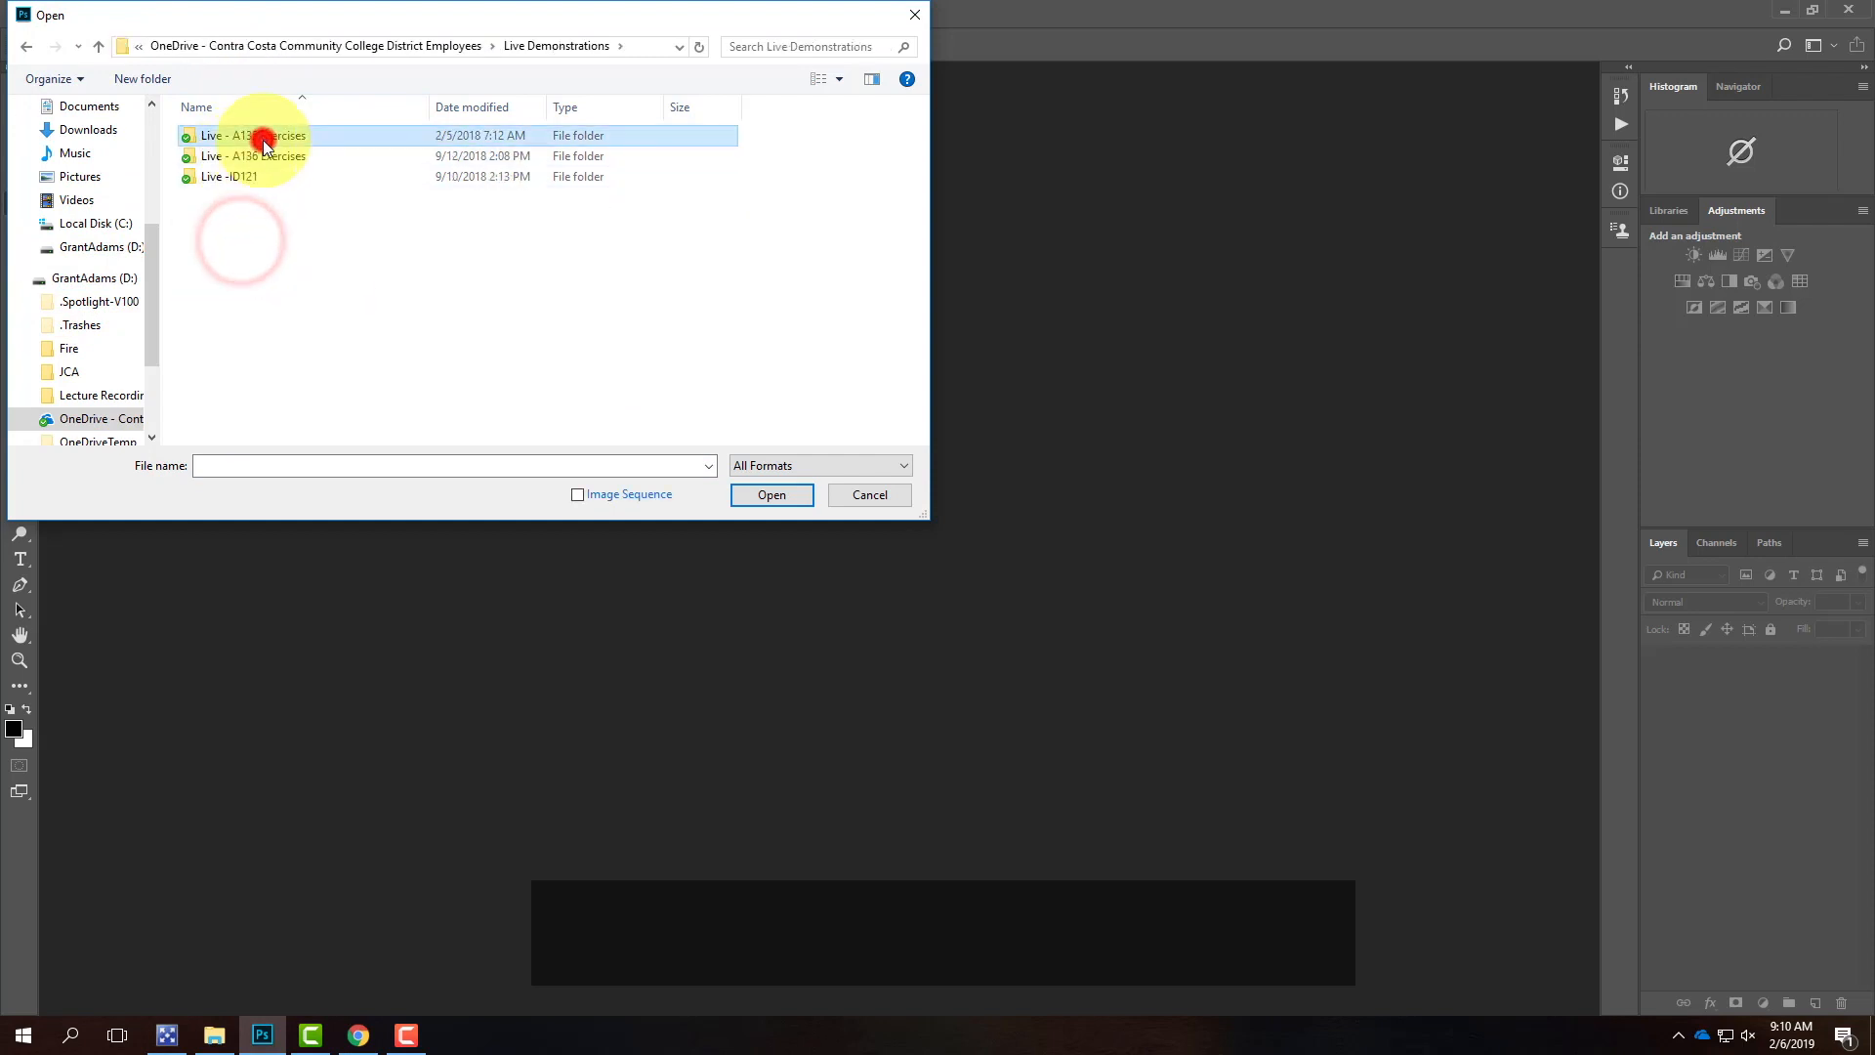
pyautogui.doubleClick(225, 176)
pyautogui.click(268, 131)
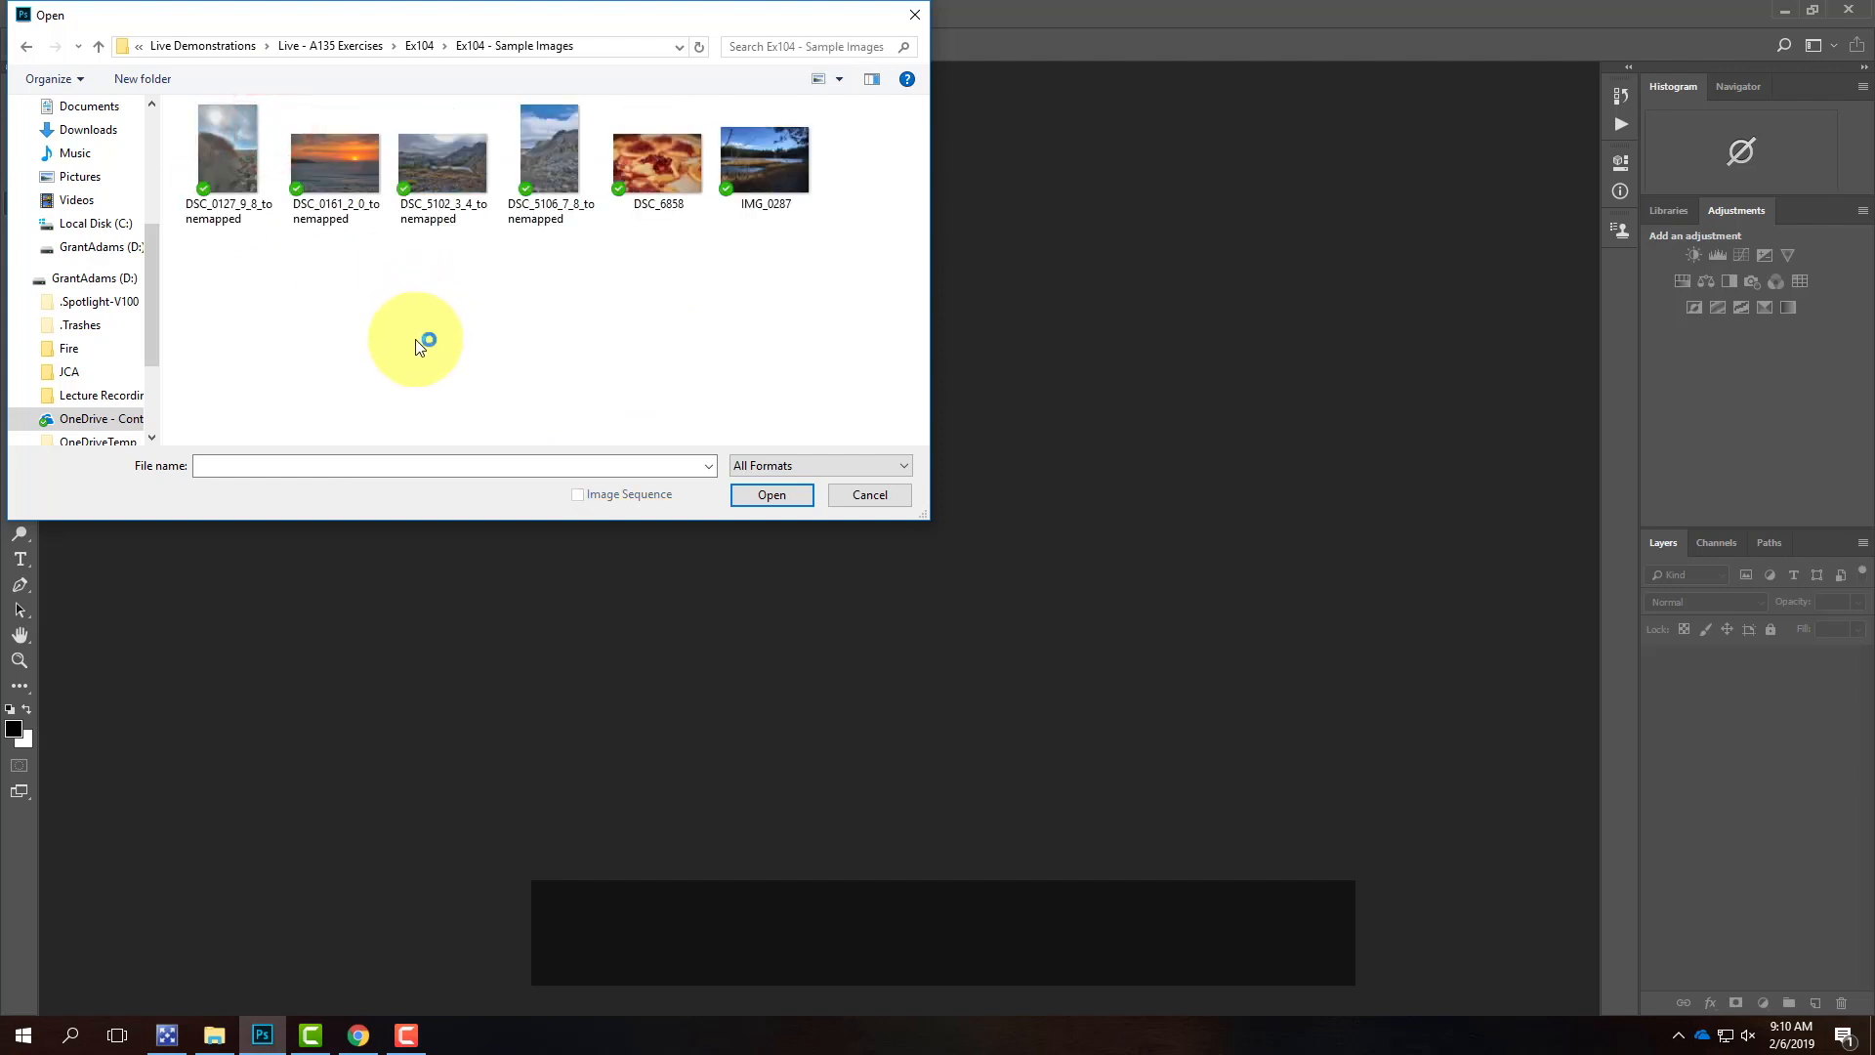
# - Open all six images from the Ex104 - Sample Images folder together
pyautogui.click(831, 256)
pyautogui.moveTo(832, 256); pyautogui.dragTo(256, 174)
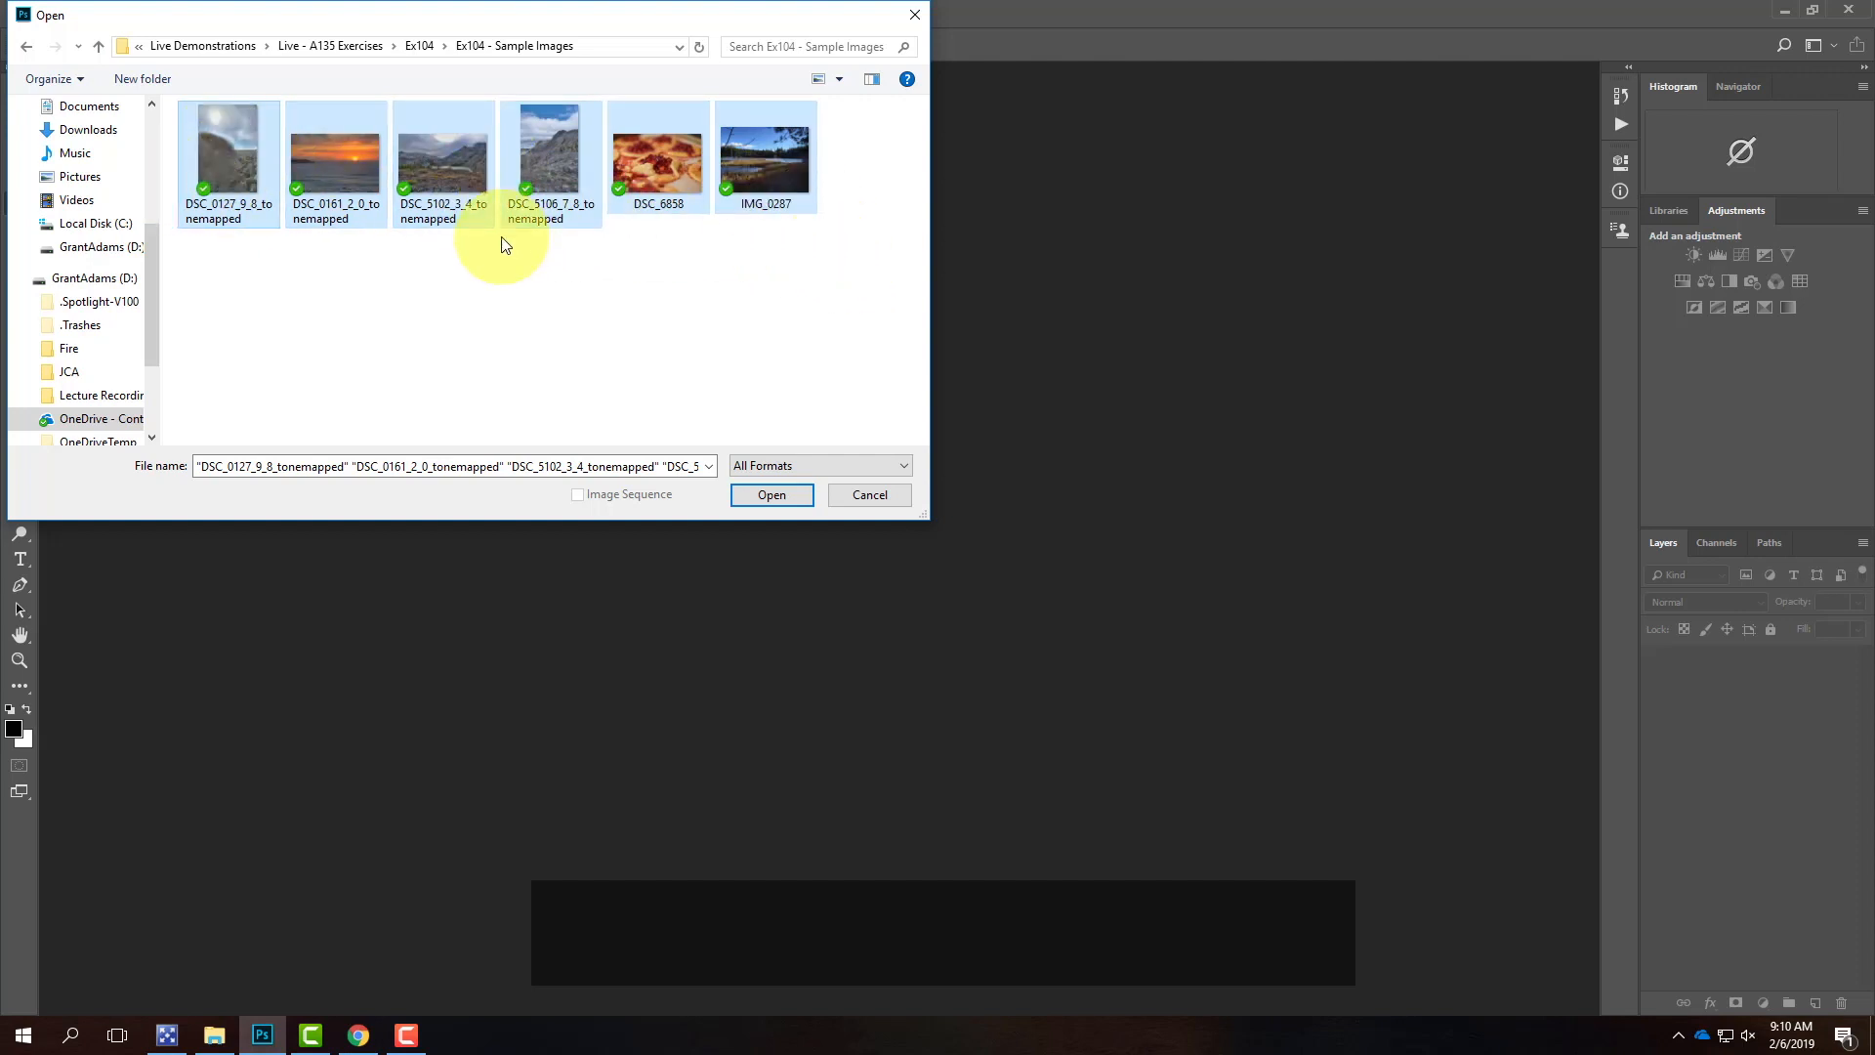
pyautogui.click(773, 495)
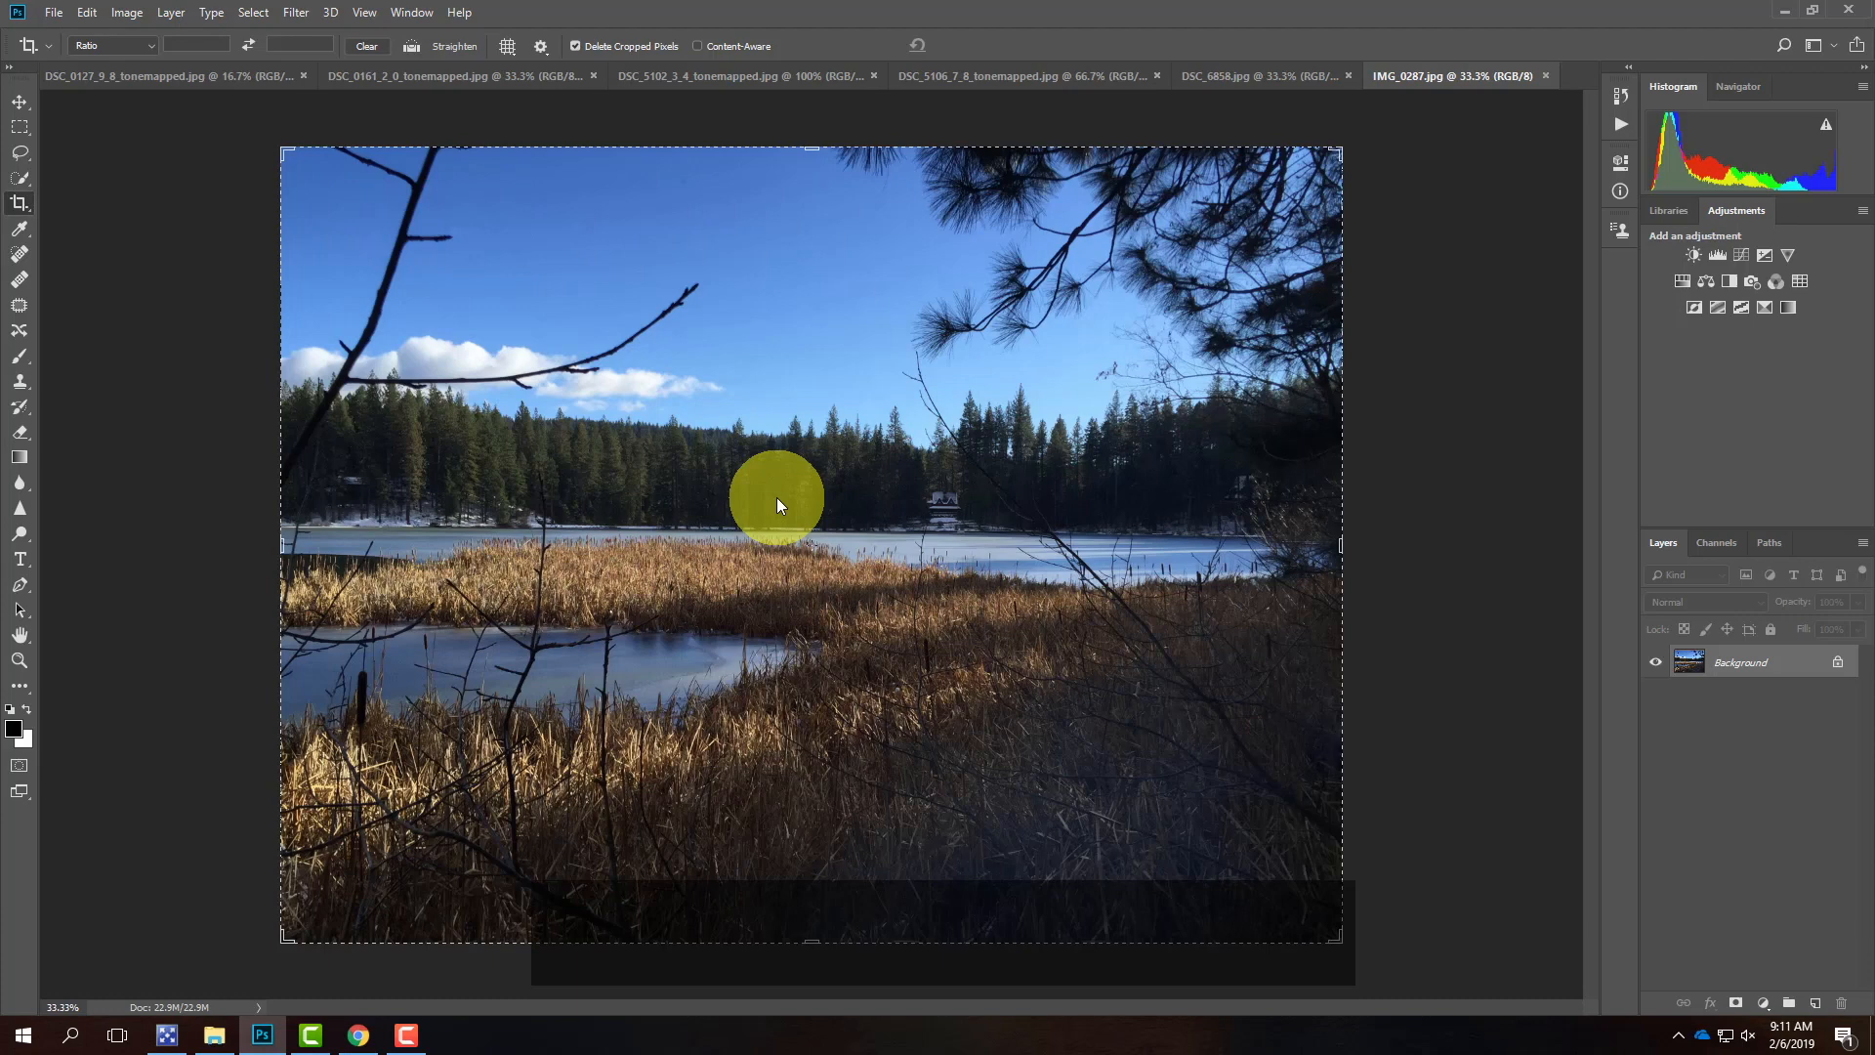
# - Display DSC_0127_9_8_tonemapped.jpg with the Rectangular Marquee tool active, try zooming in and out, and fit the image on screen
pyautogui.click(135, 77)
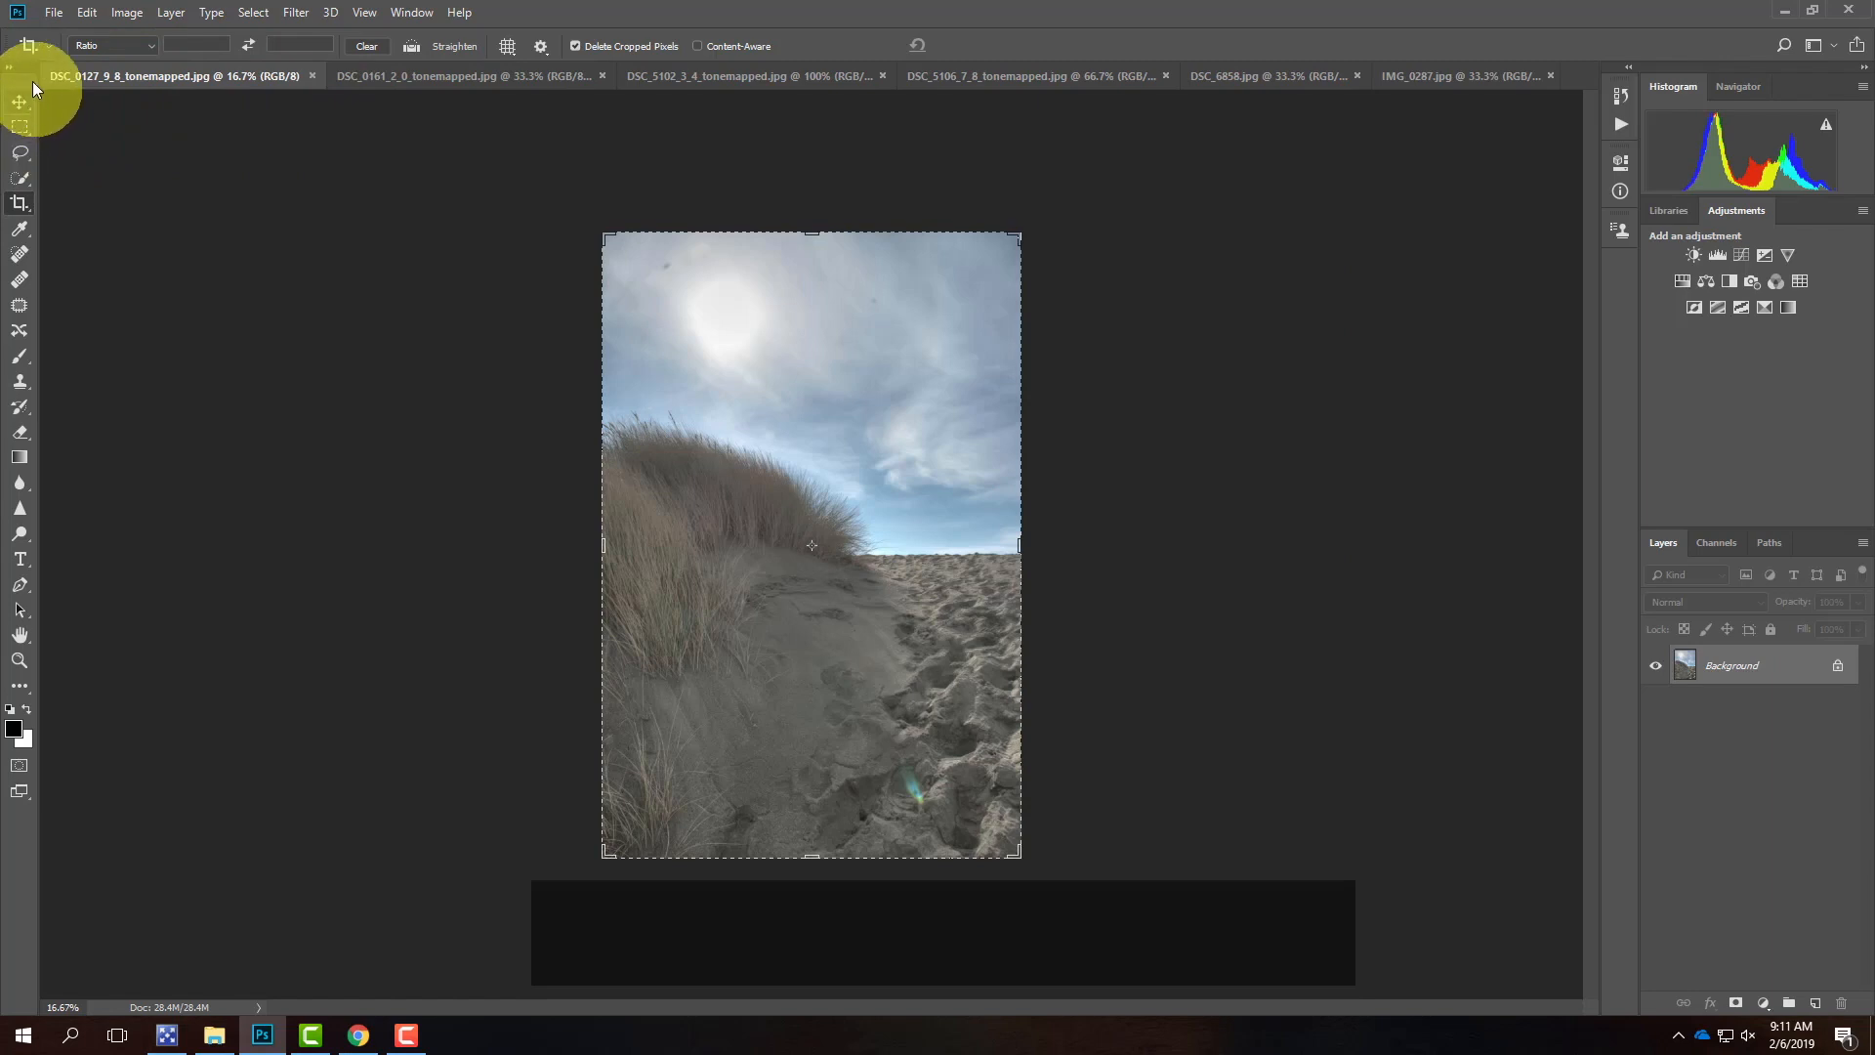
pyautogui.click(20, 123)
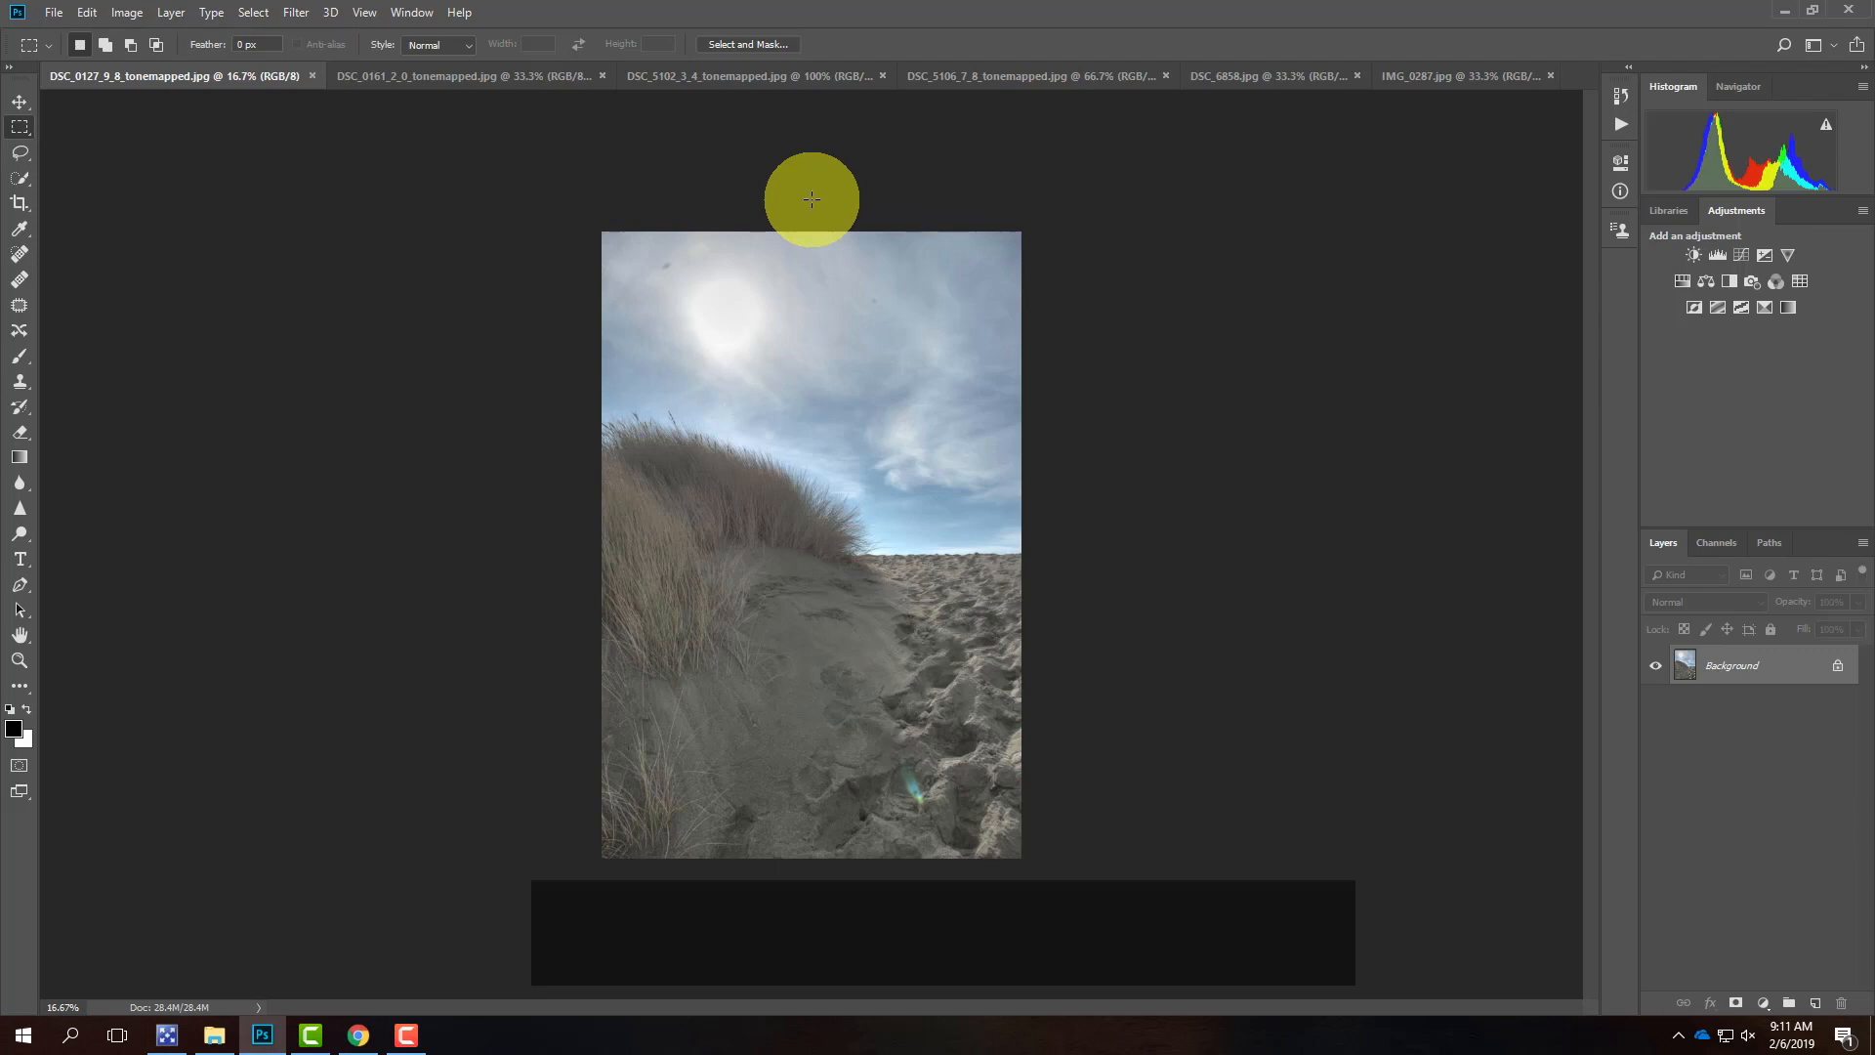
pyautogui.hotkey('ctrl', '=')
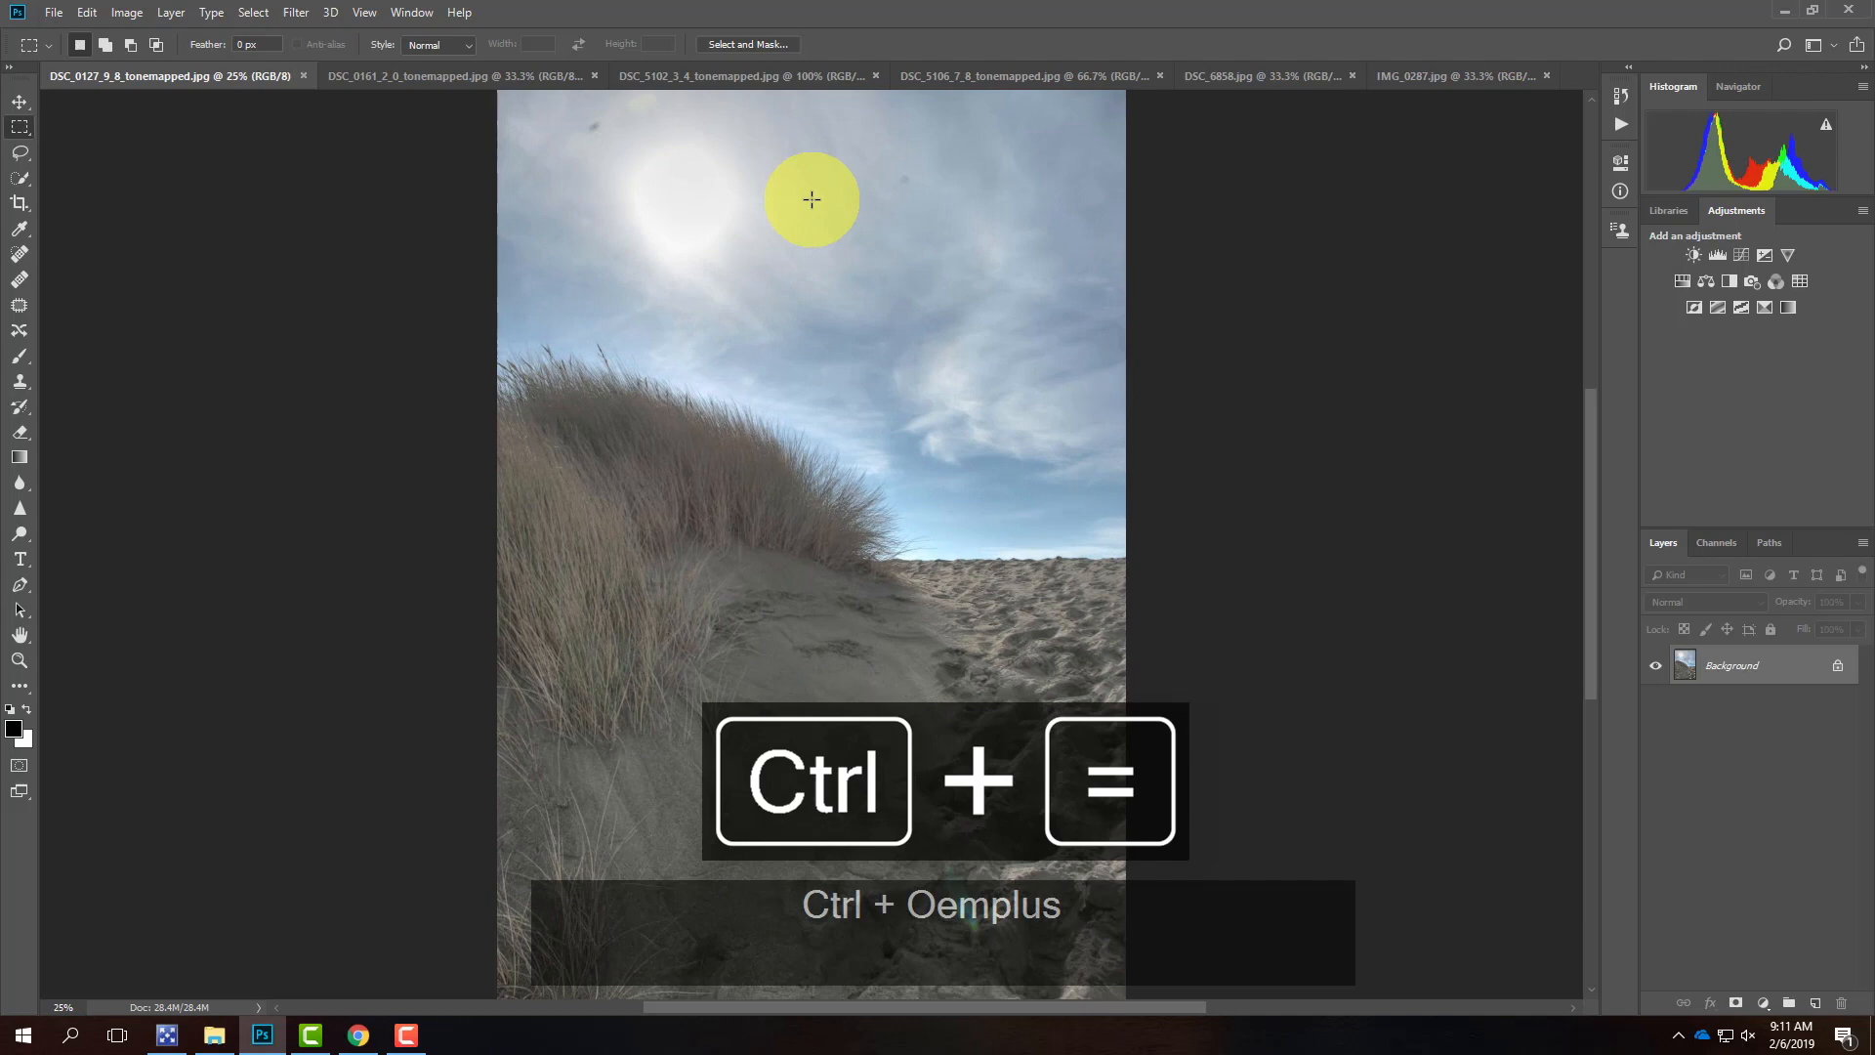
pyautogui.hotkey('ctrl', '-')
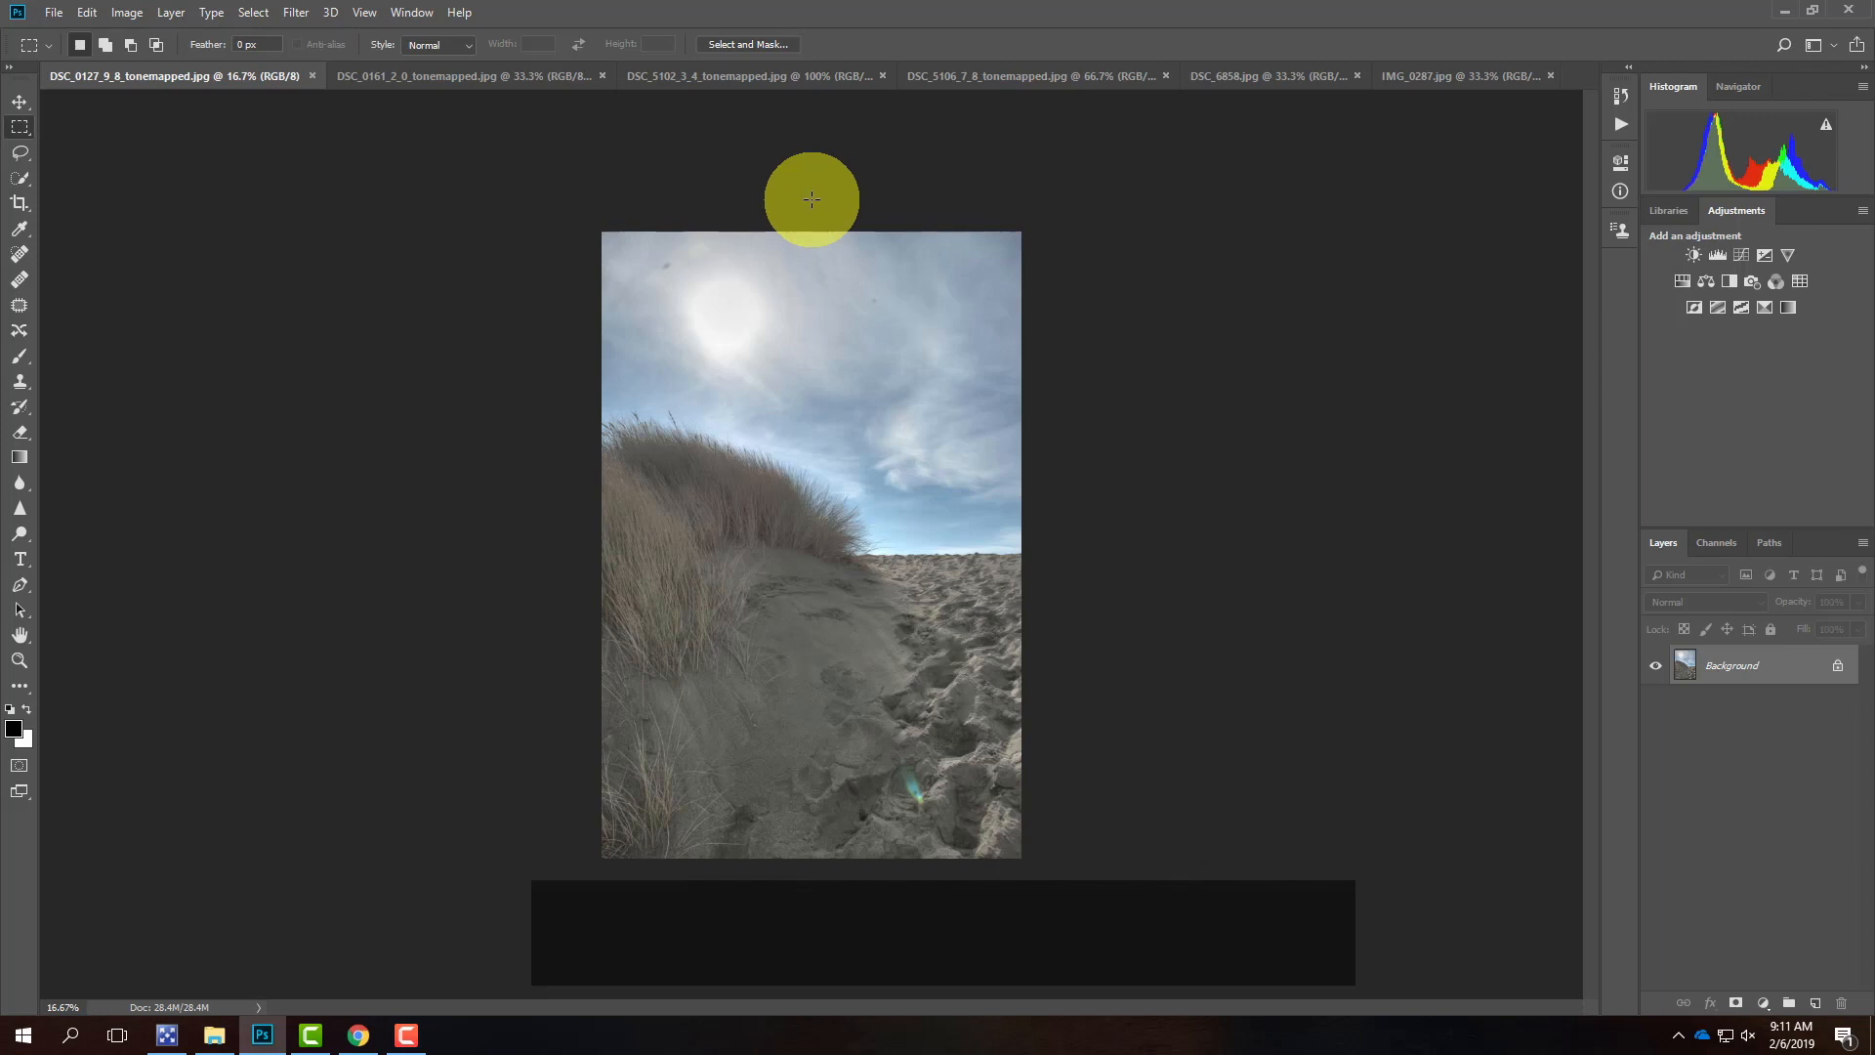
pyautogui.hotkey('ctrl', '=')
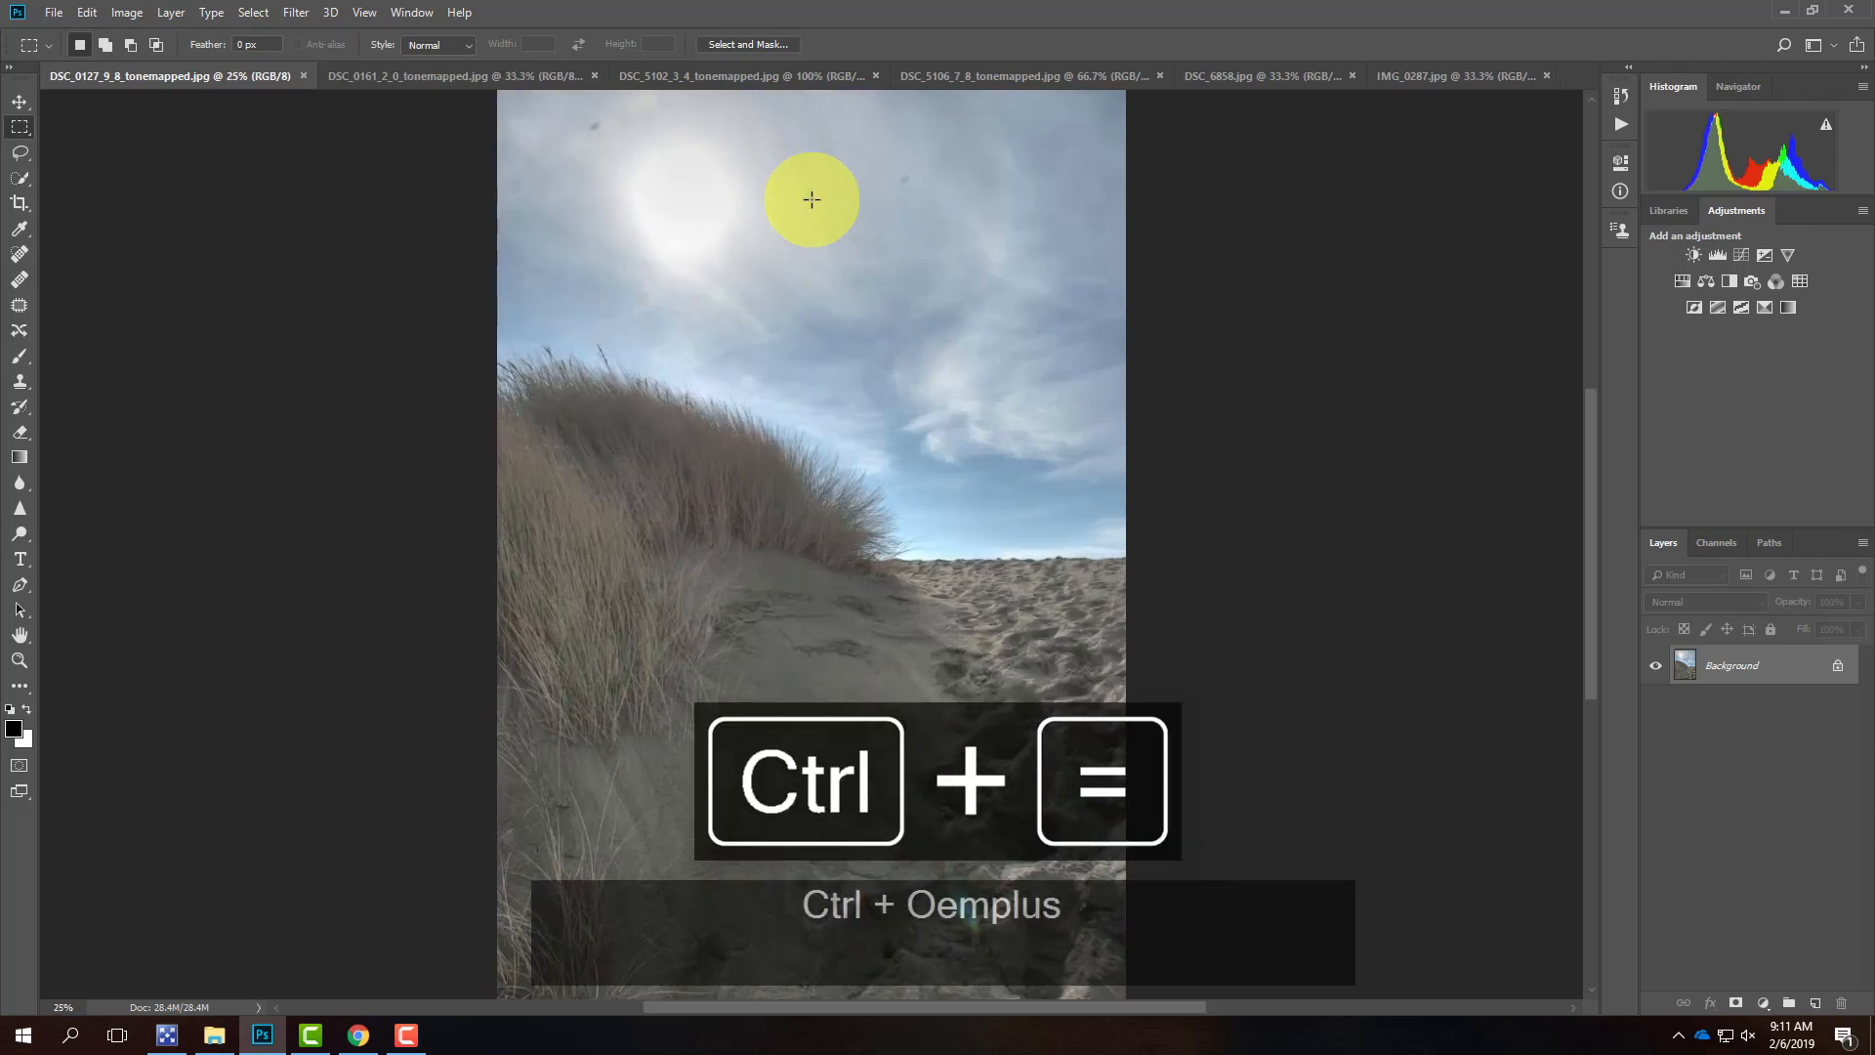
pyautogui.hotkey('ctrl', '0')
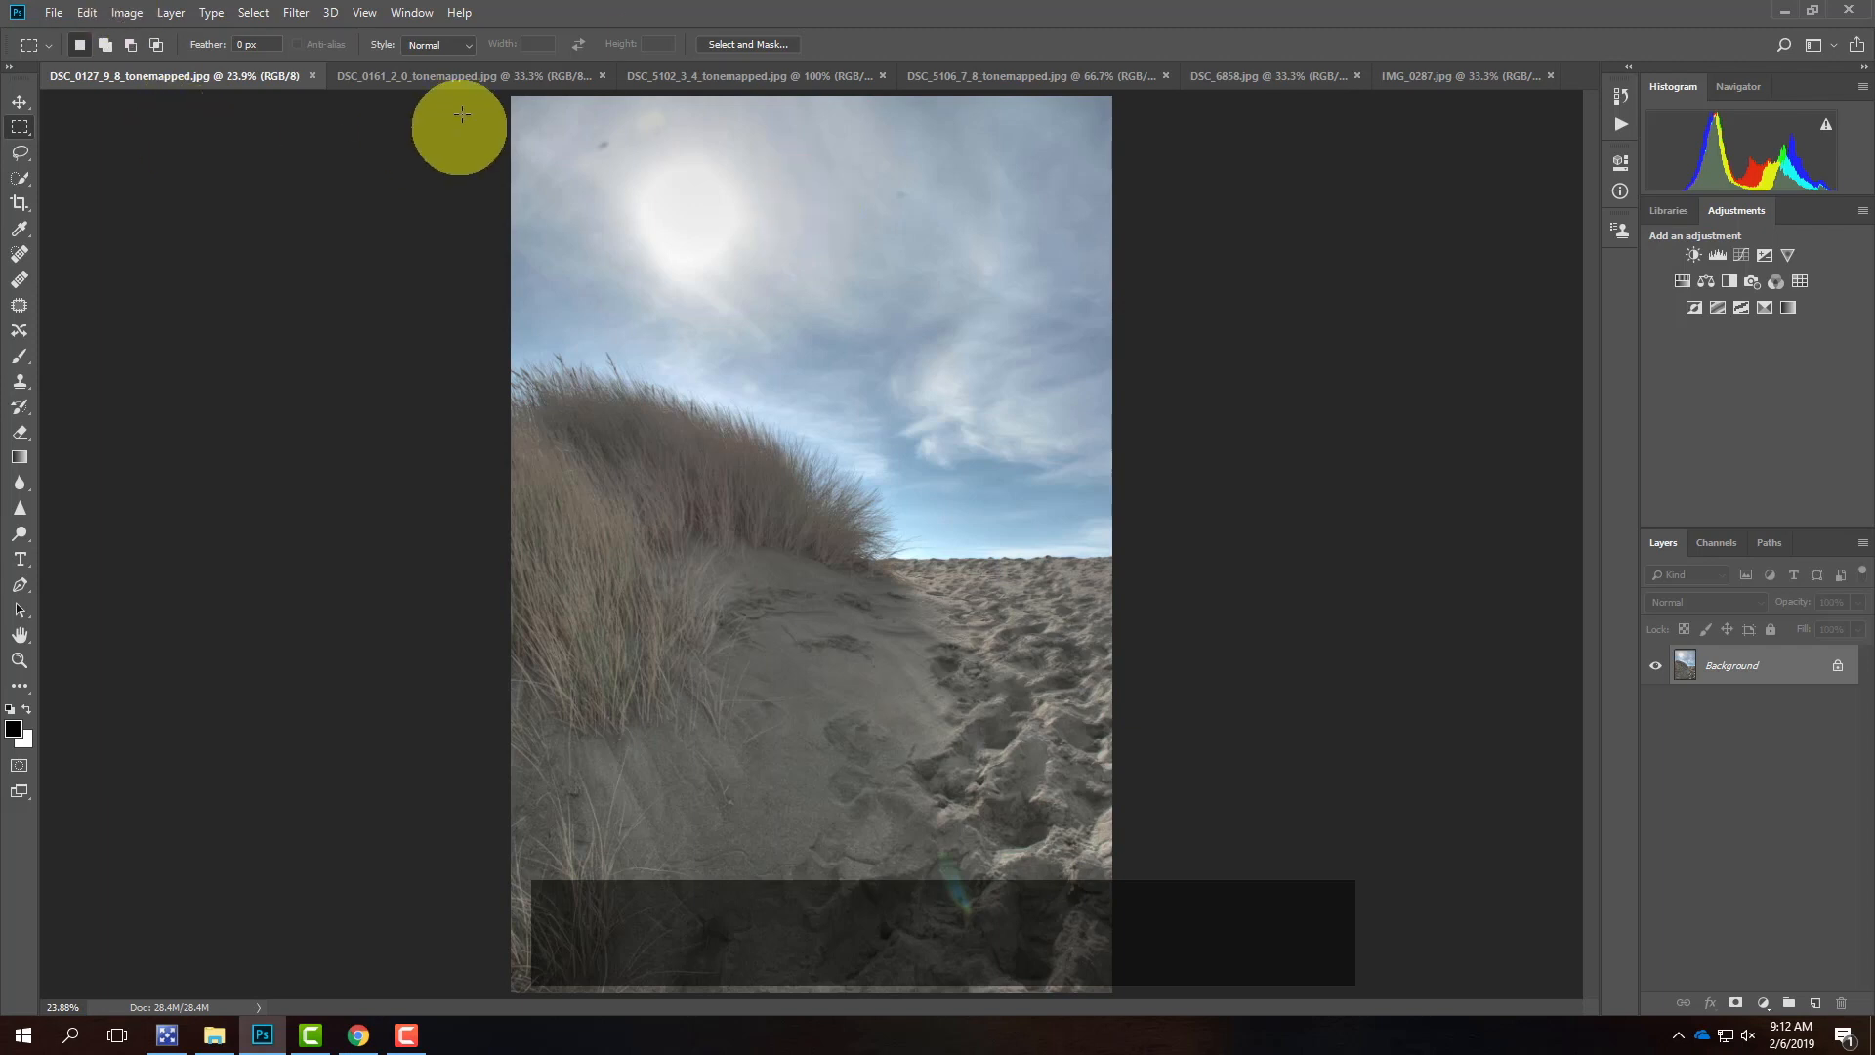
# - Fit the DSC_0161_2_0_tonemapped, DSC_5102_3_4_tonemapped, DSC_5106_7_8_tonemapped and DSC_6858 images on screen, one document after another
pyautogui.click(451, 78)
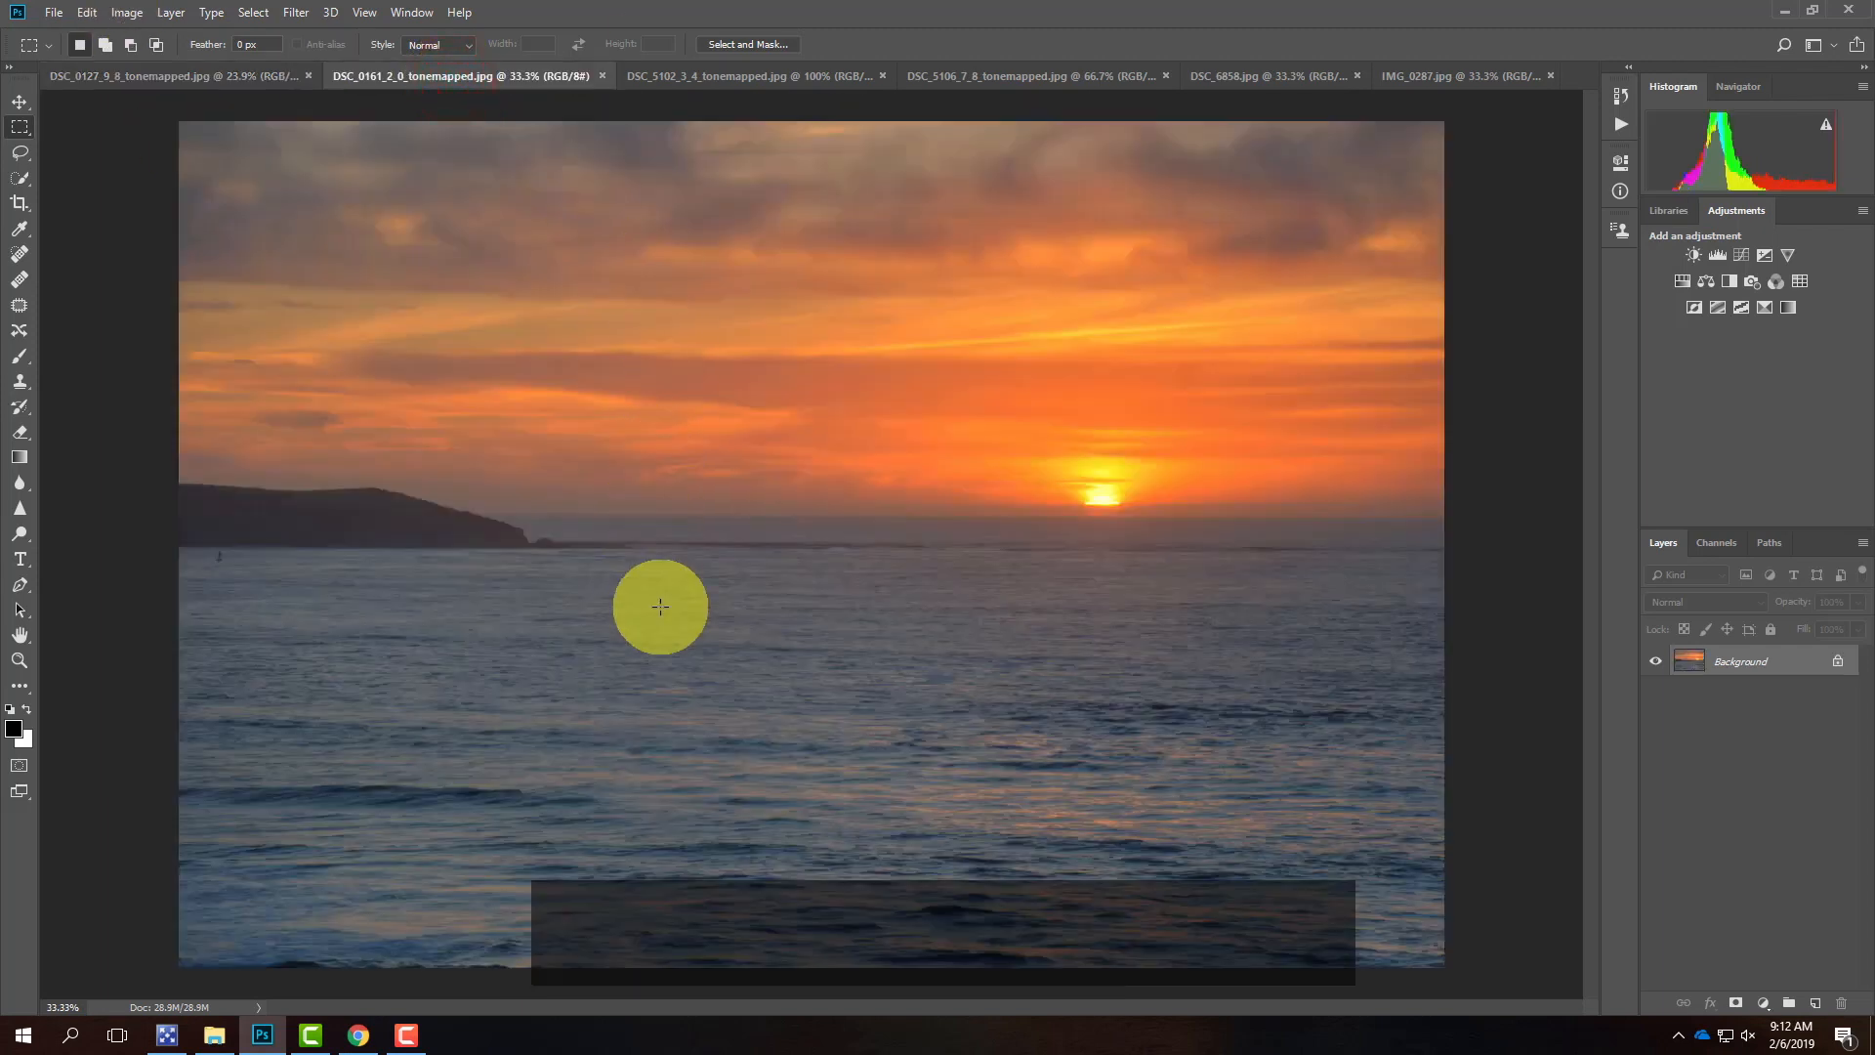
pyautogui.hotkey('ctrl', '0')
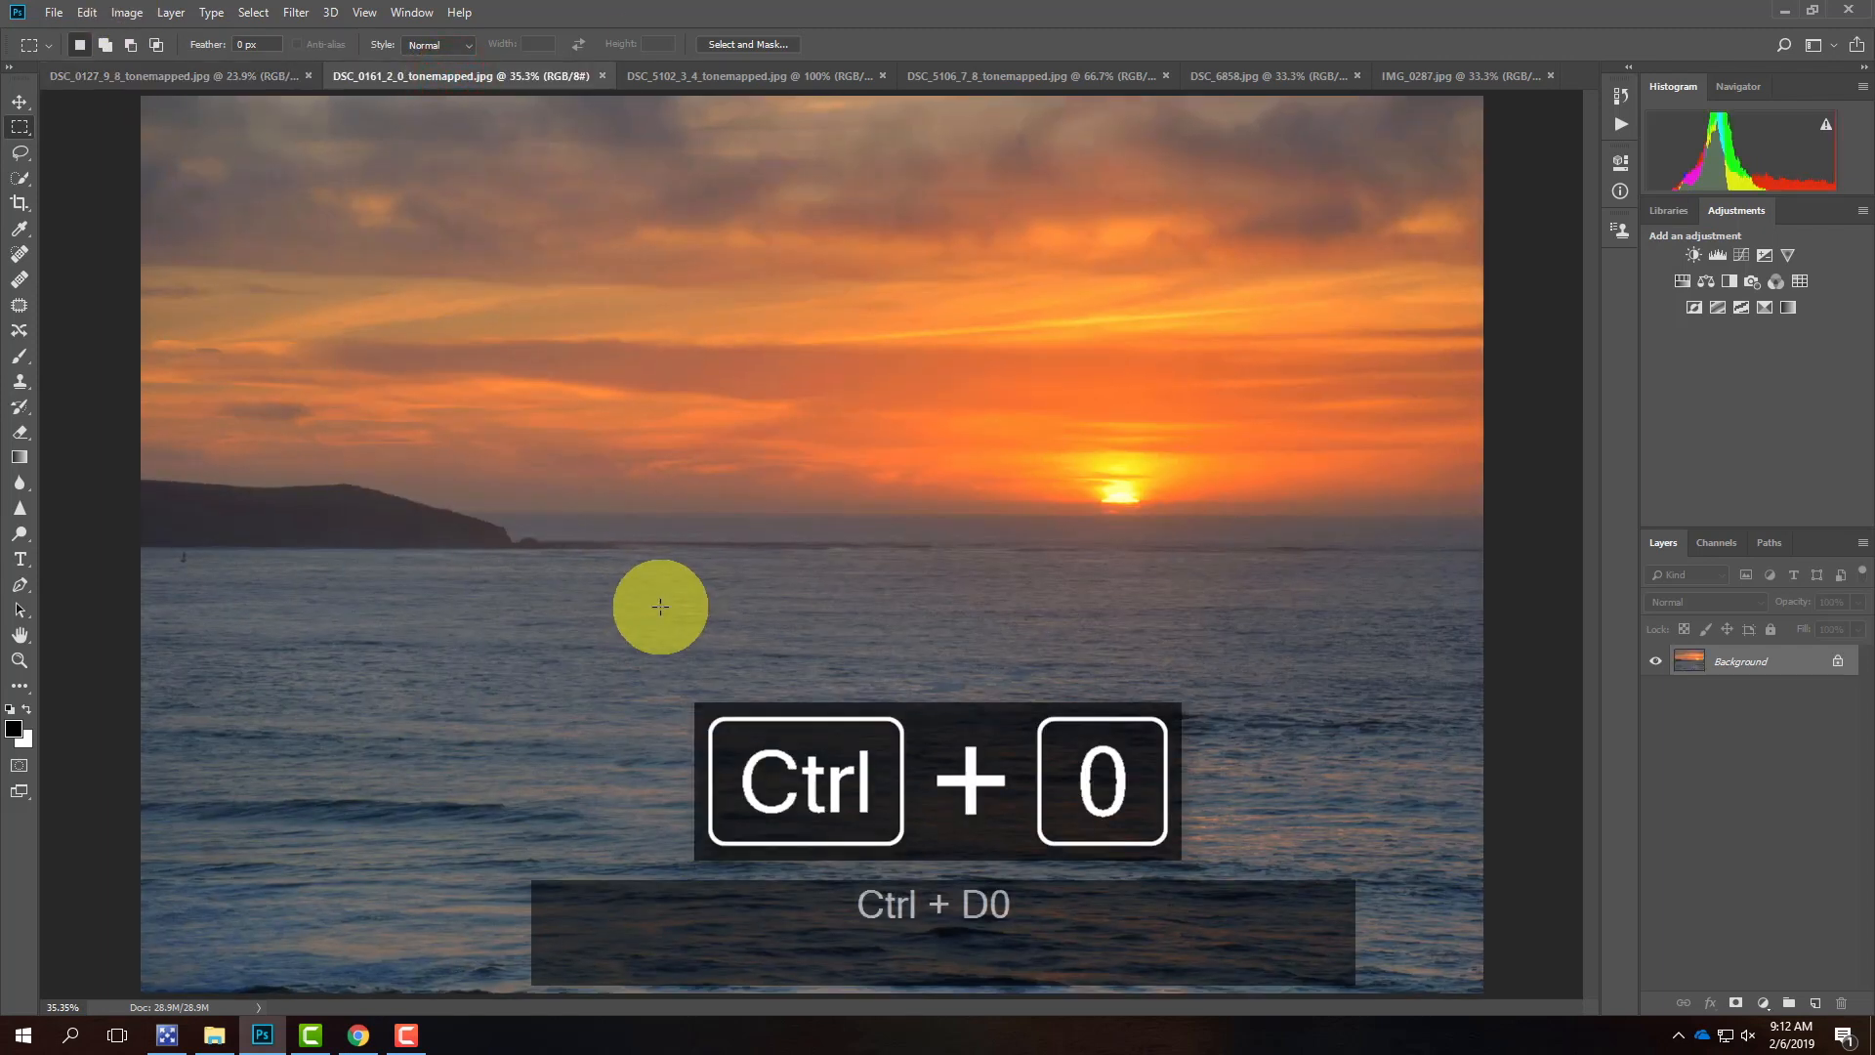
pyautogui.click(804, 80)
pyautogui.hotkey('ctrl', '0')
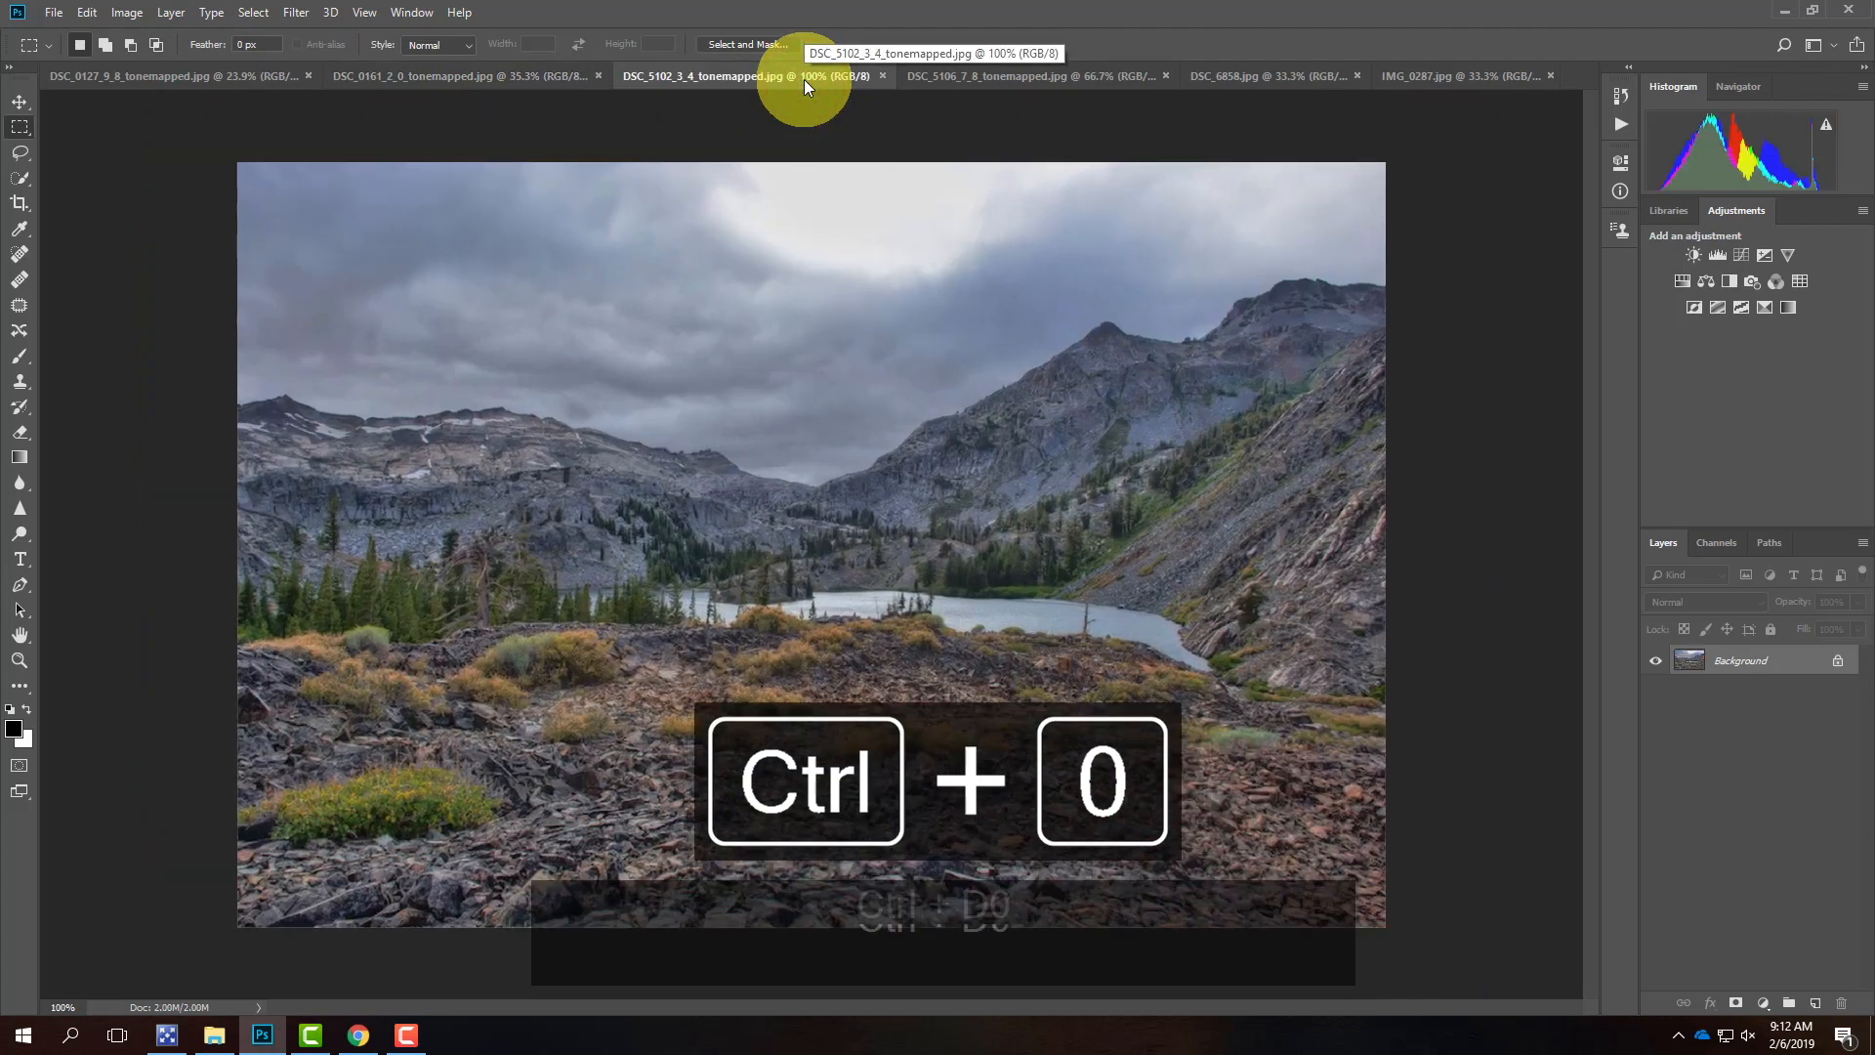
pyautogui.click(963, 84)
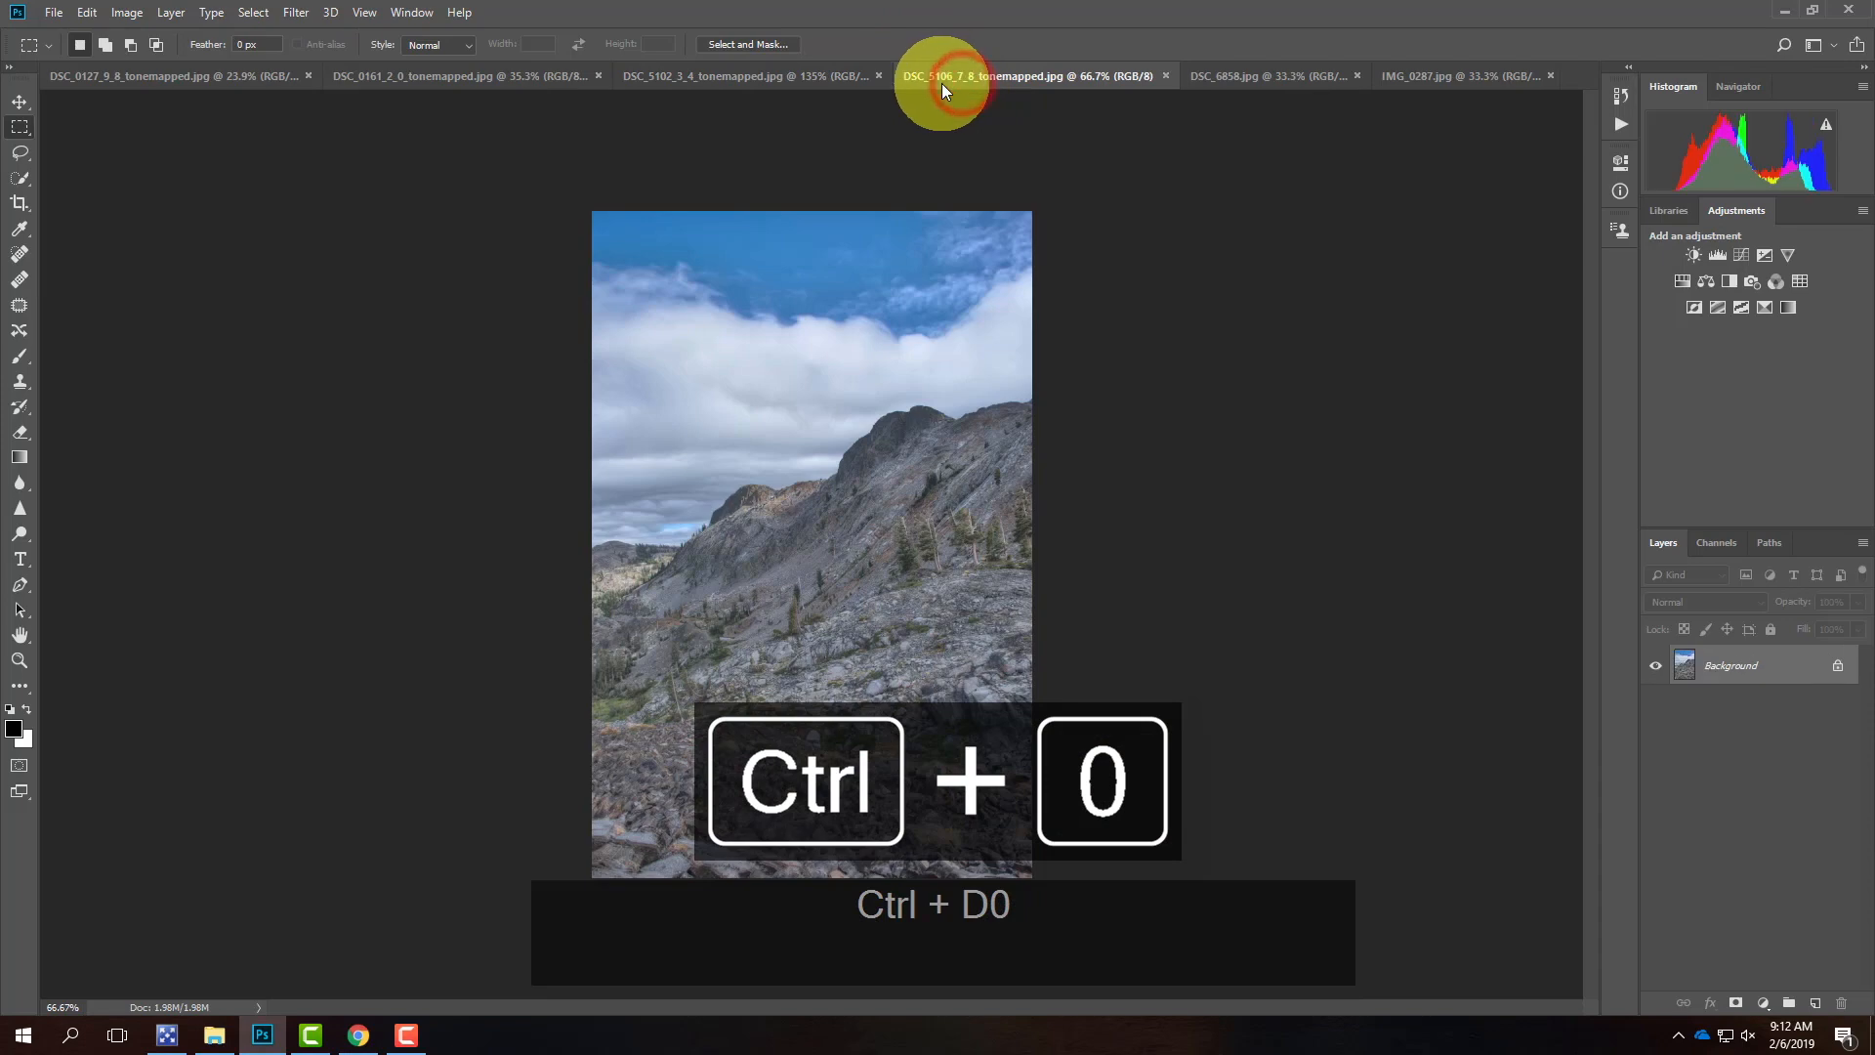
pyautogui.hotkey('ctrl', '0')
pyautogui.click(1326, 78)
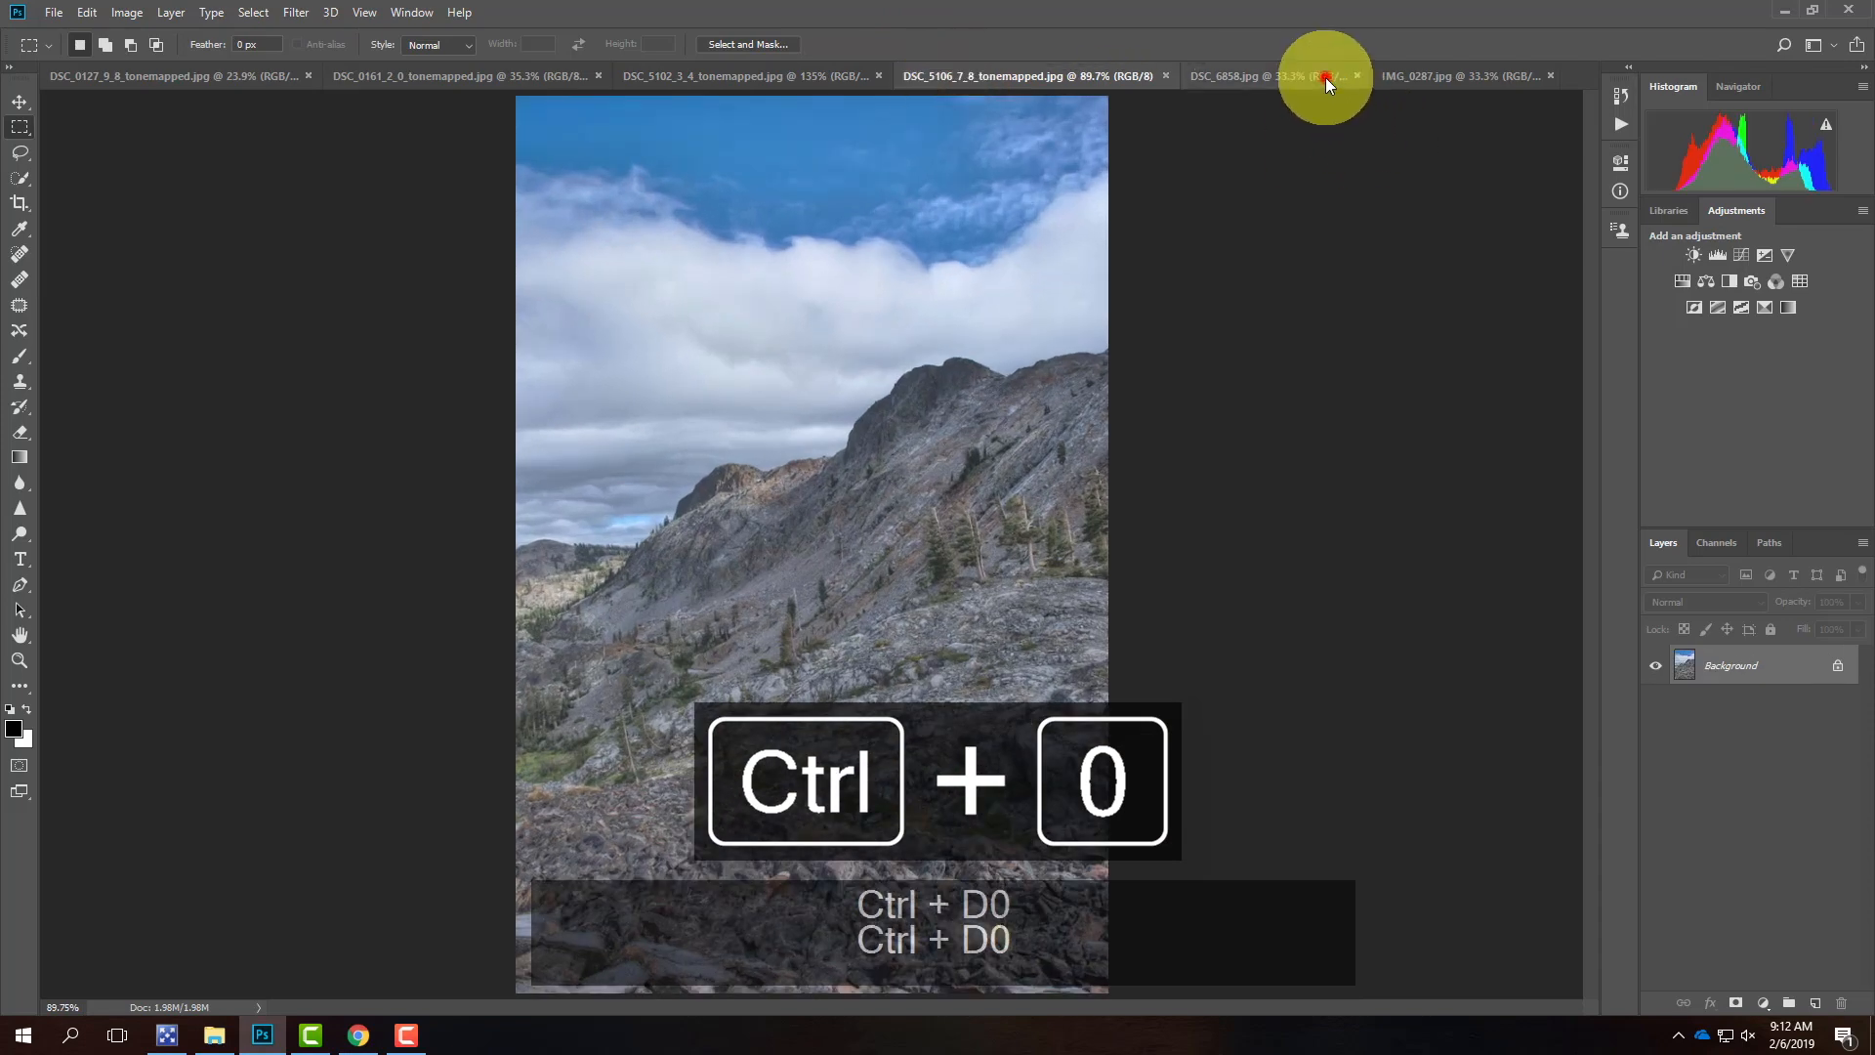
pyautogui.hotkey('ctrl', '0')
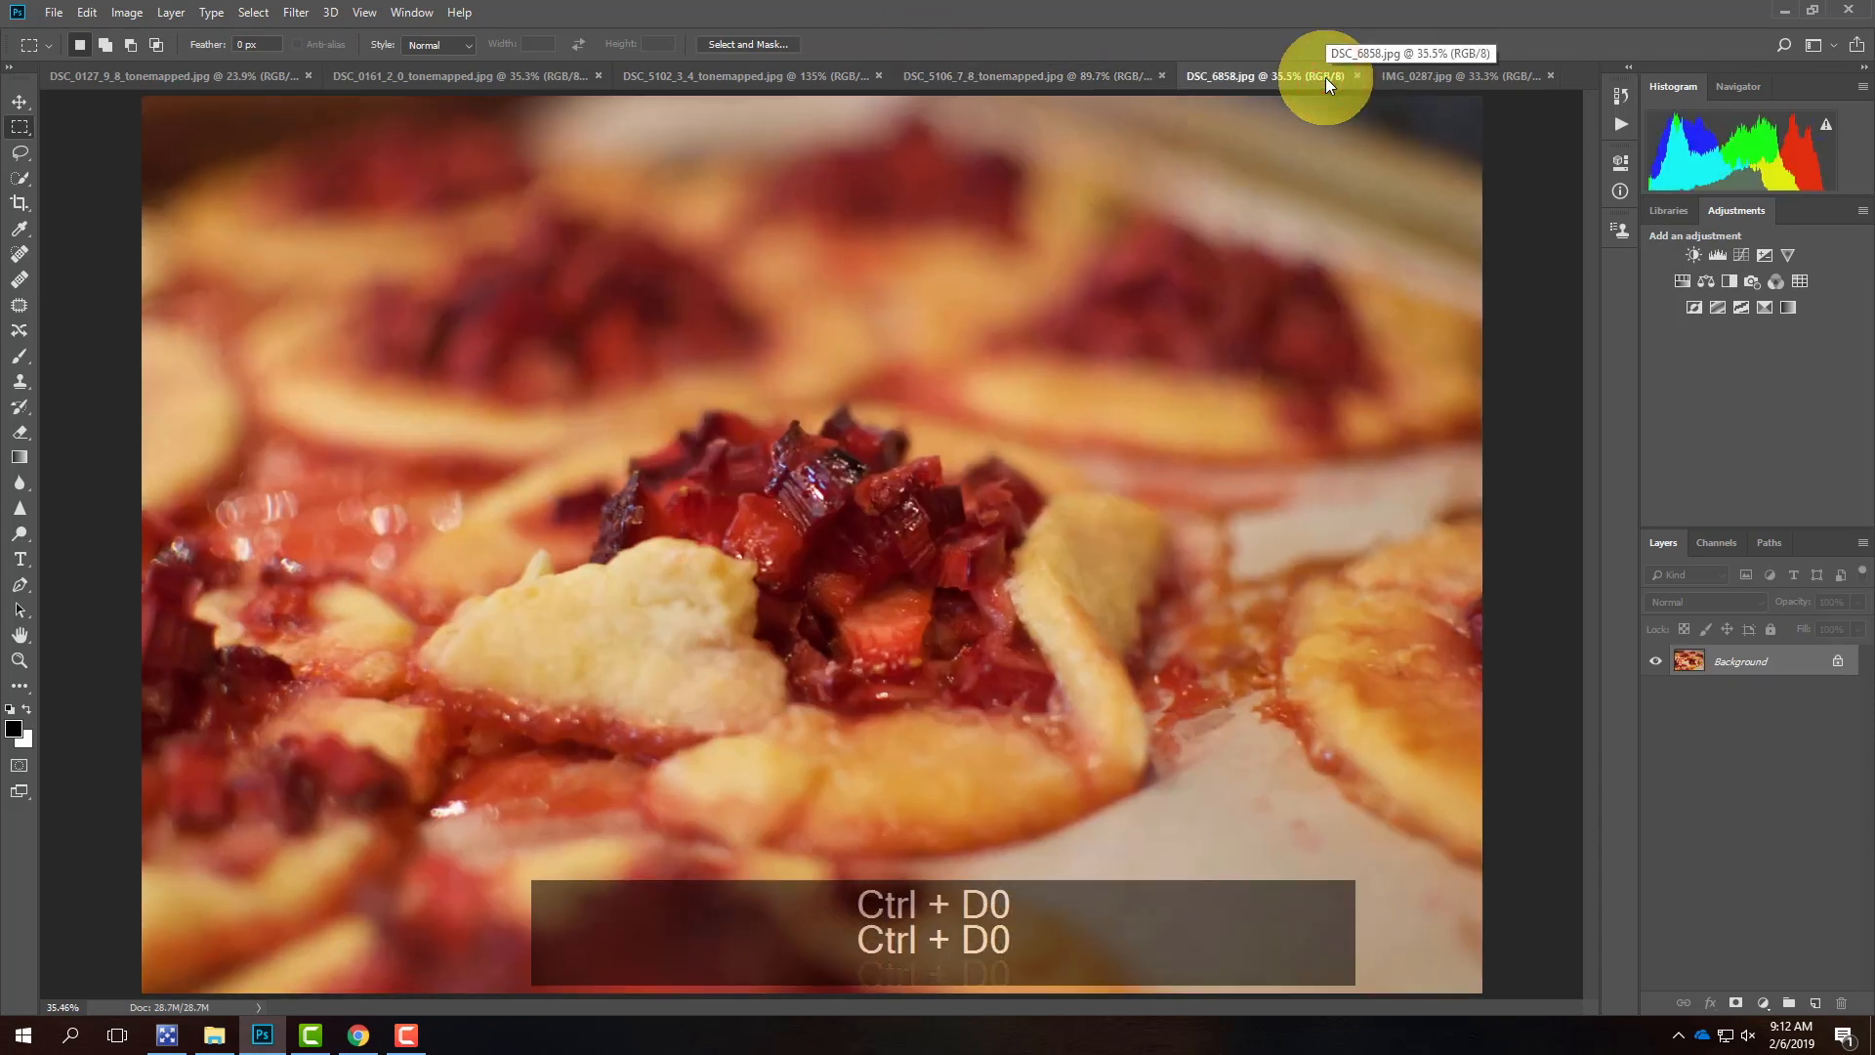
# - Fit IMG_0287.jpg on screen and return to the DSC_0127_9_8_tonemapped image
pyautogui.click(1450, 80)
pyautogui.hotkey('ctrl', '0')
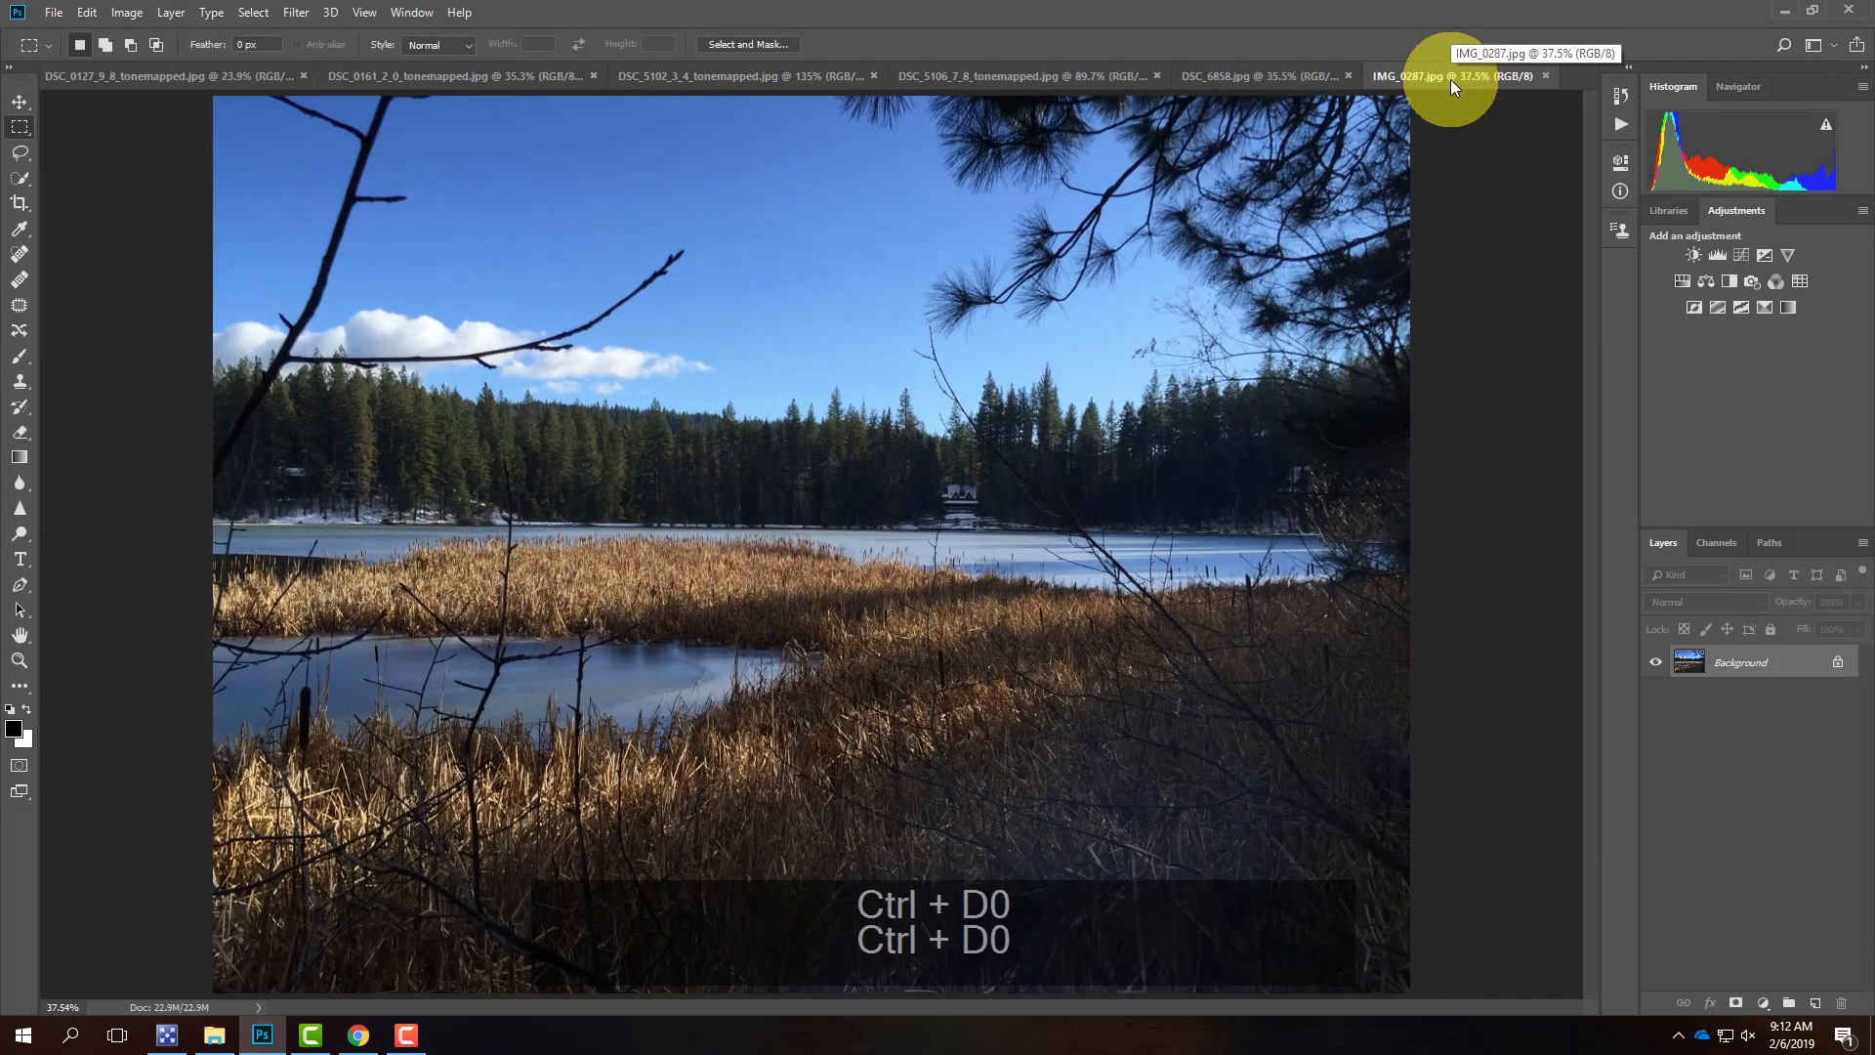
pyautogui.click(173, 82)
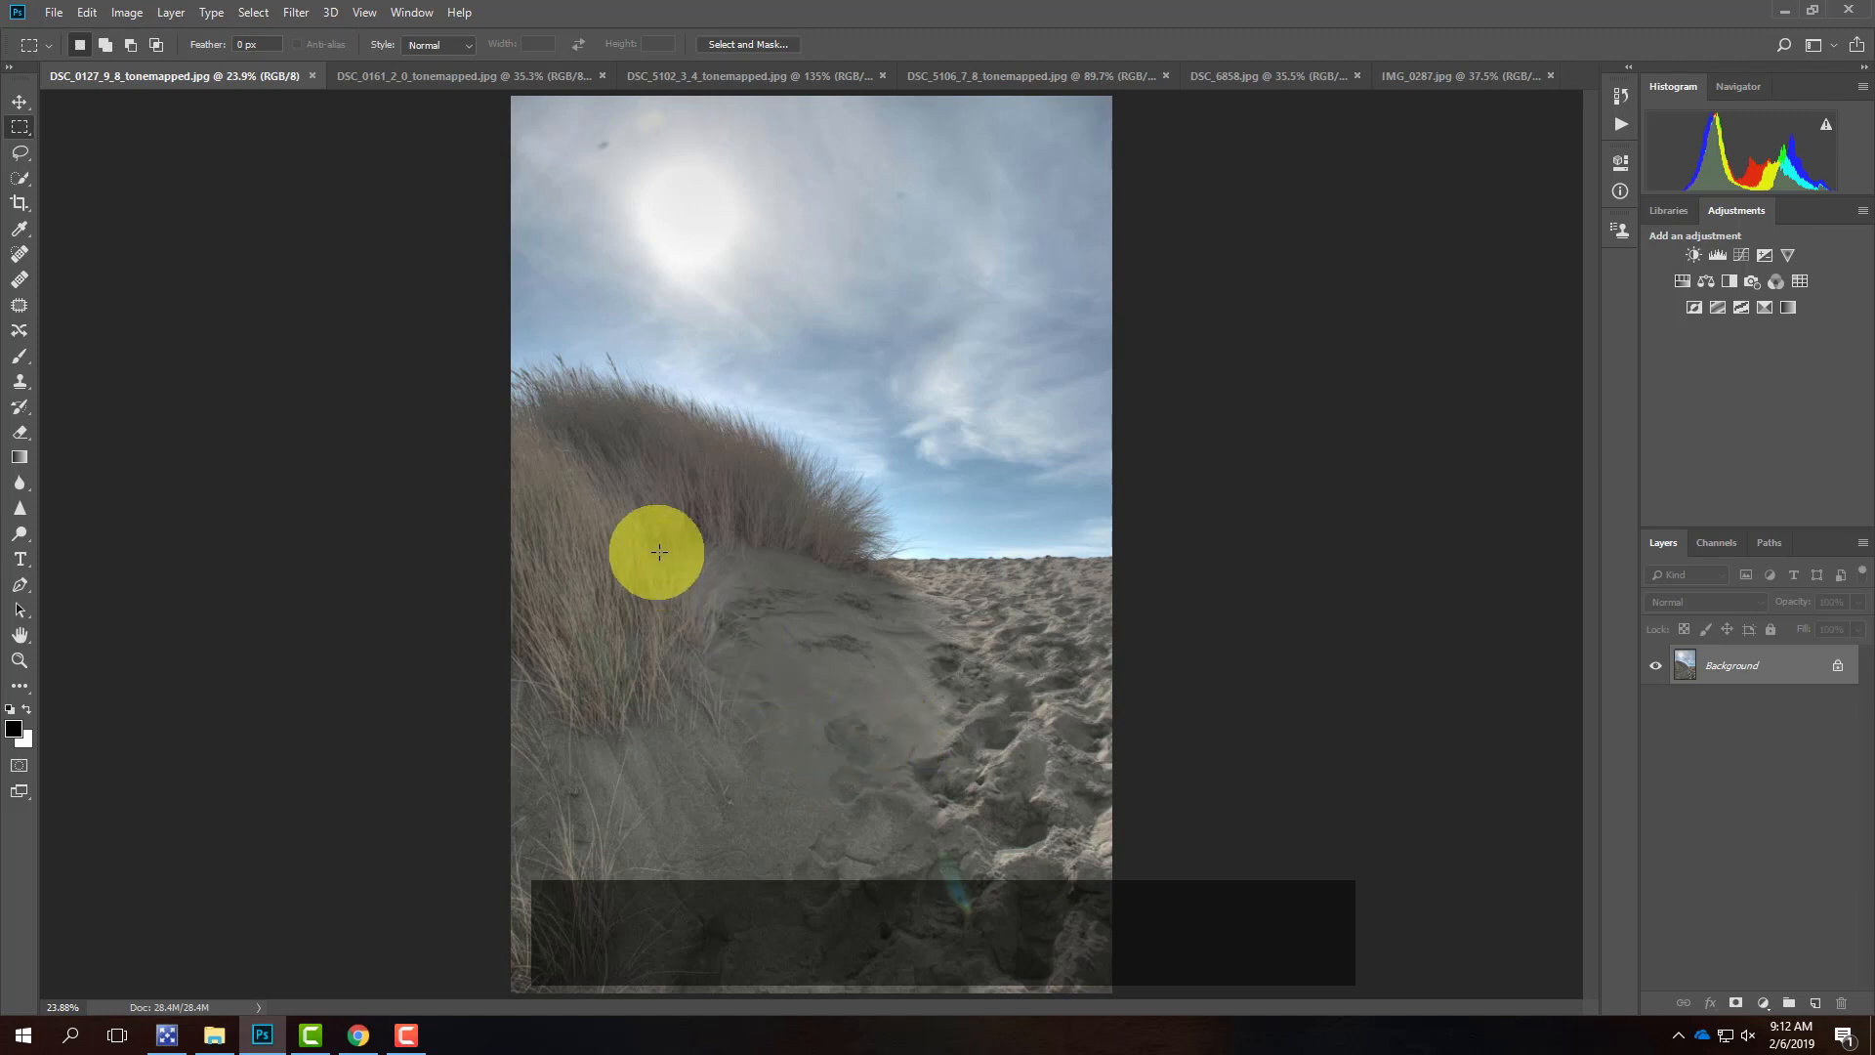
# - Try converting the dune image to Grayscale mode and undo the conversion
pyautogui.click(128, 19)
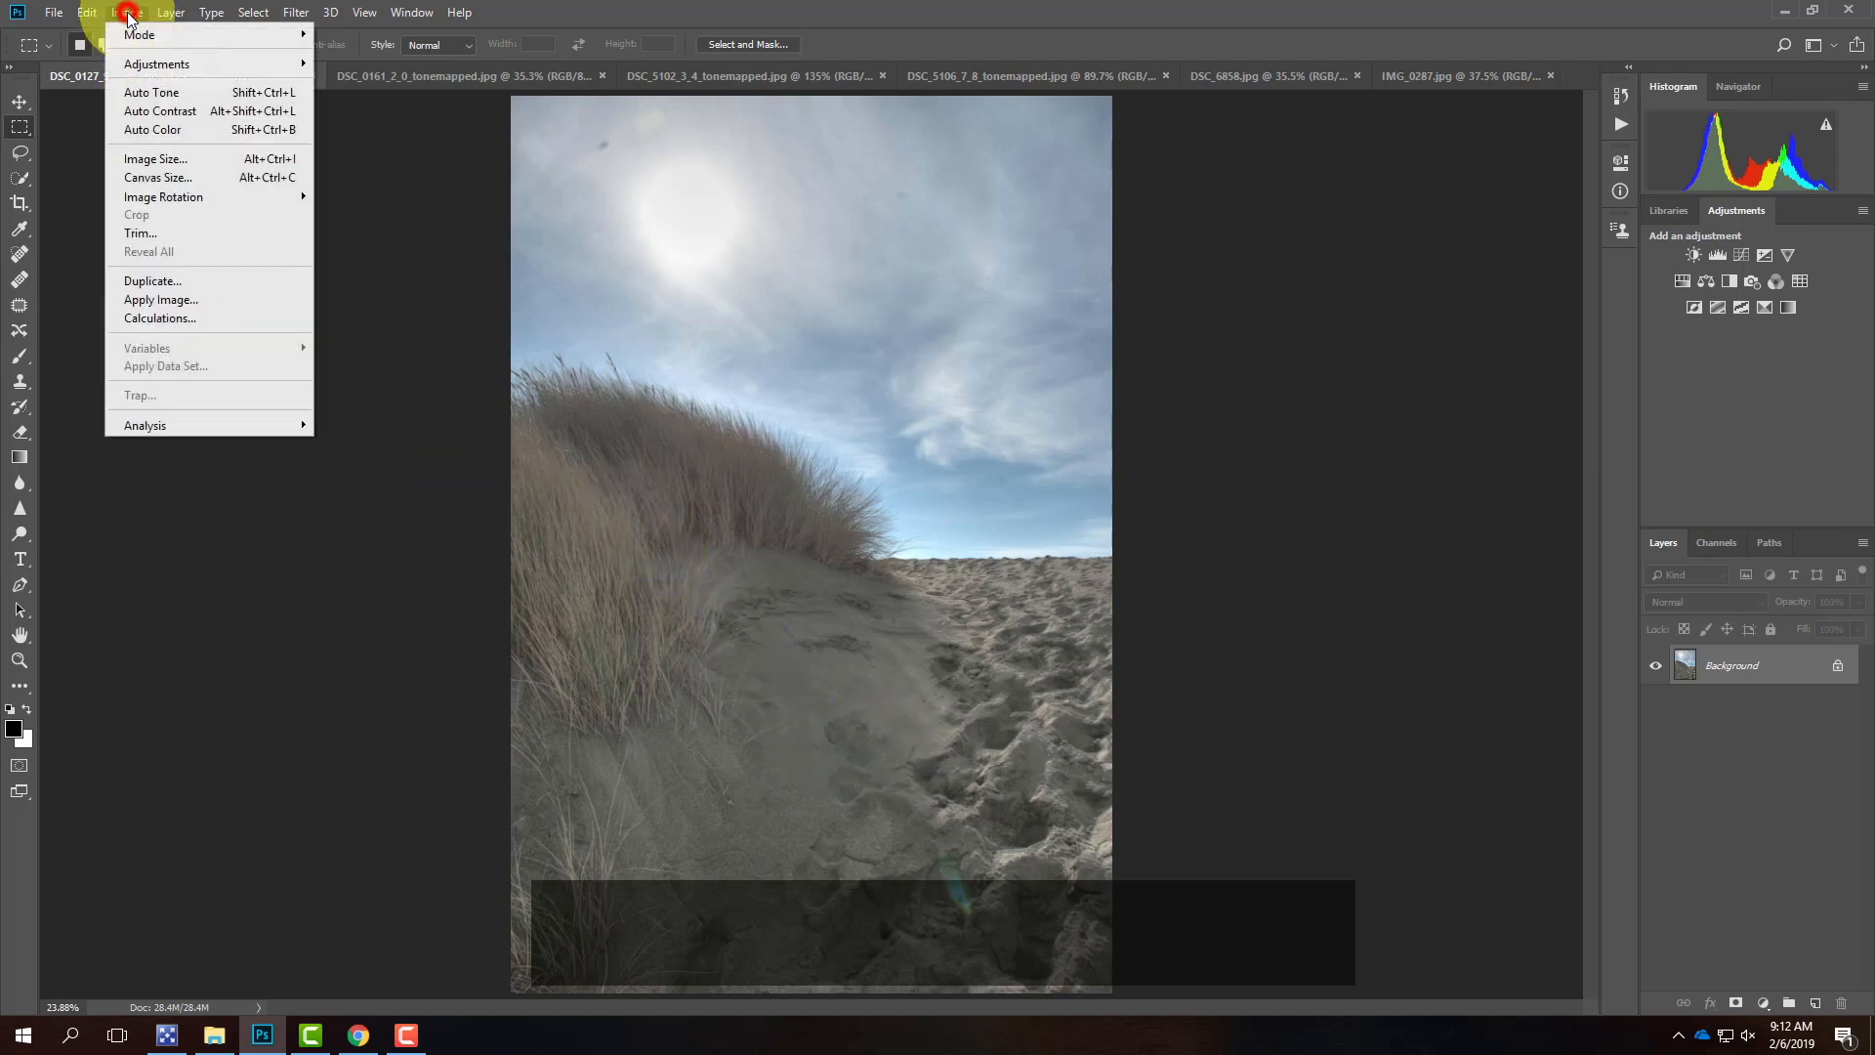
pyautogui.moveTo(147, 34)
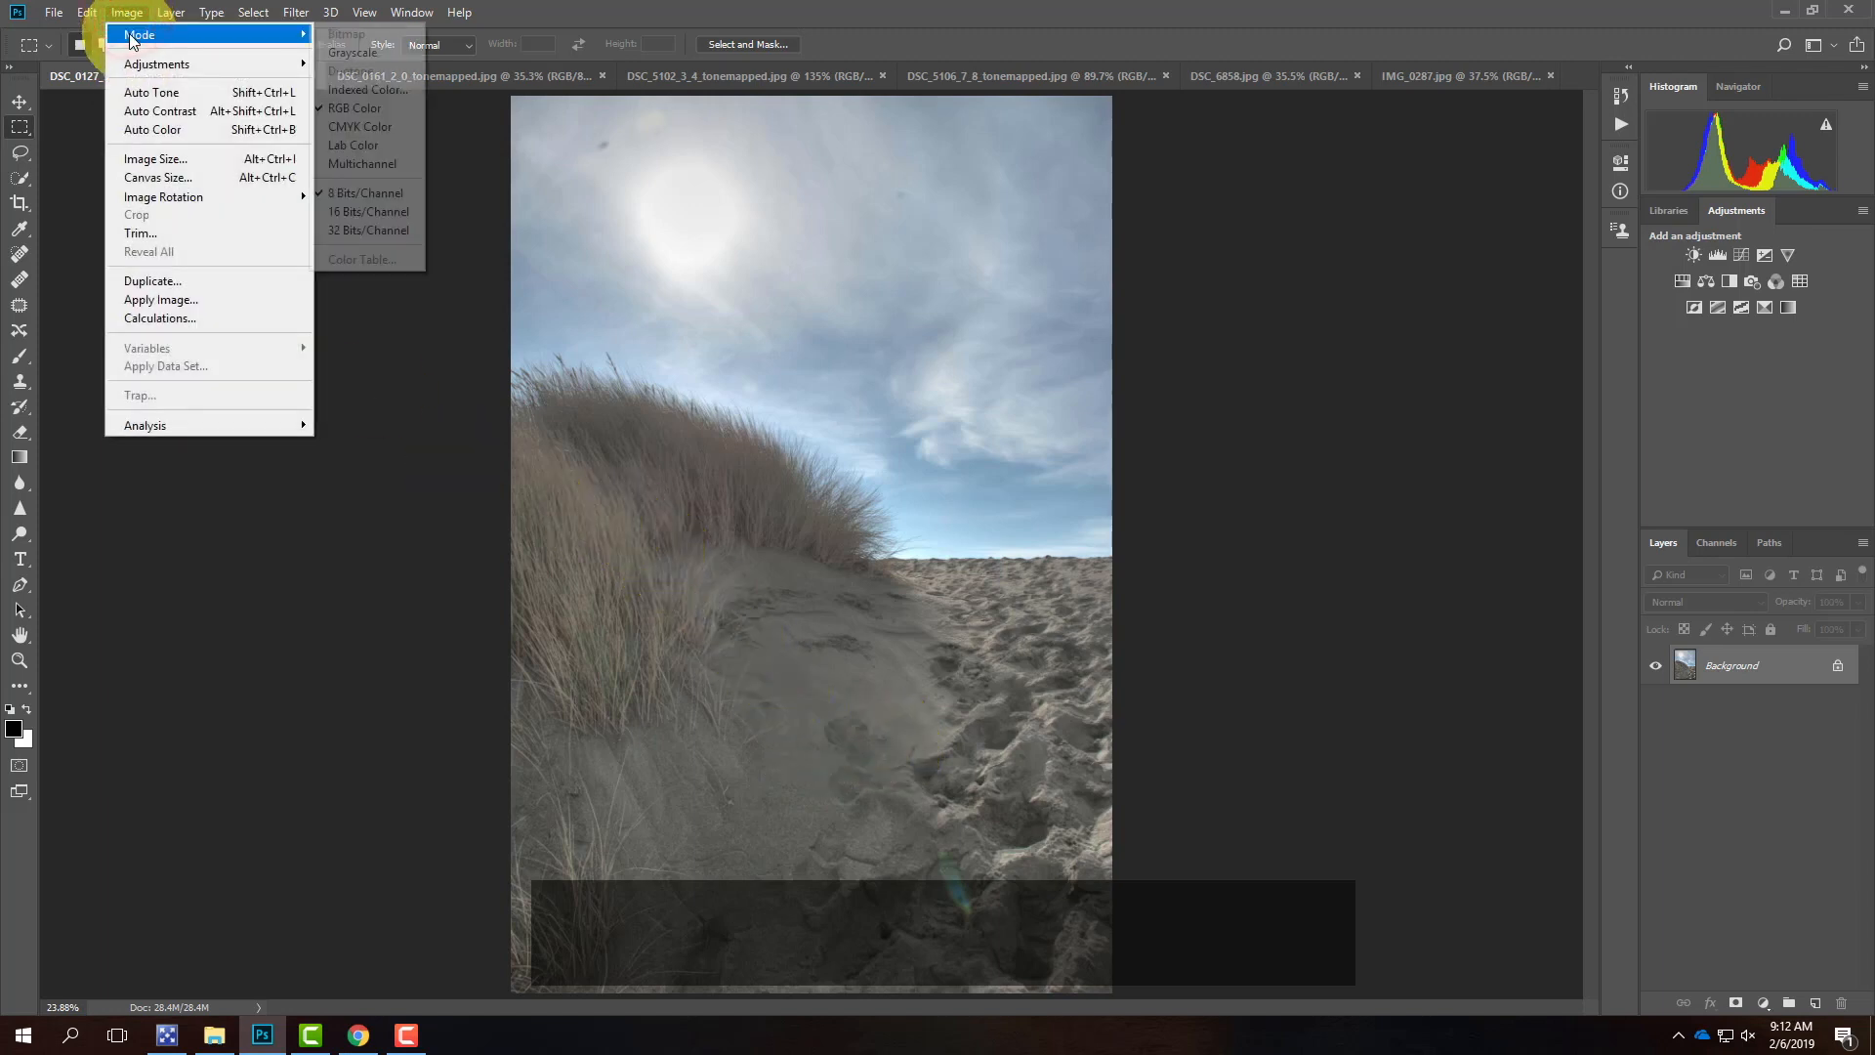
pyautogui.click(378, 55)
pyautogui.click(858, 415)
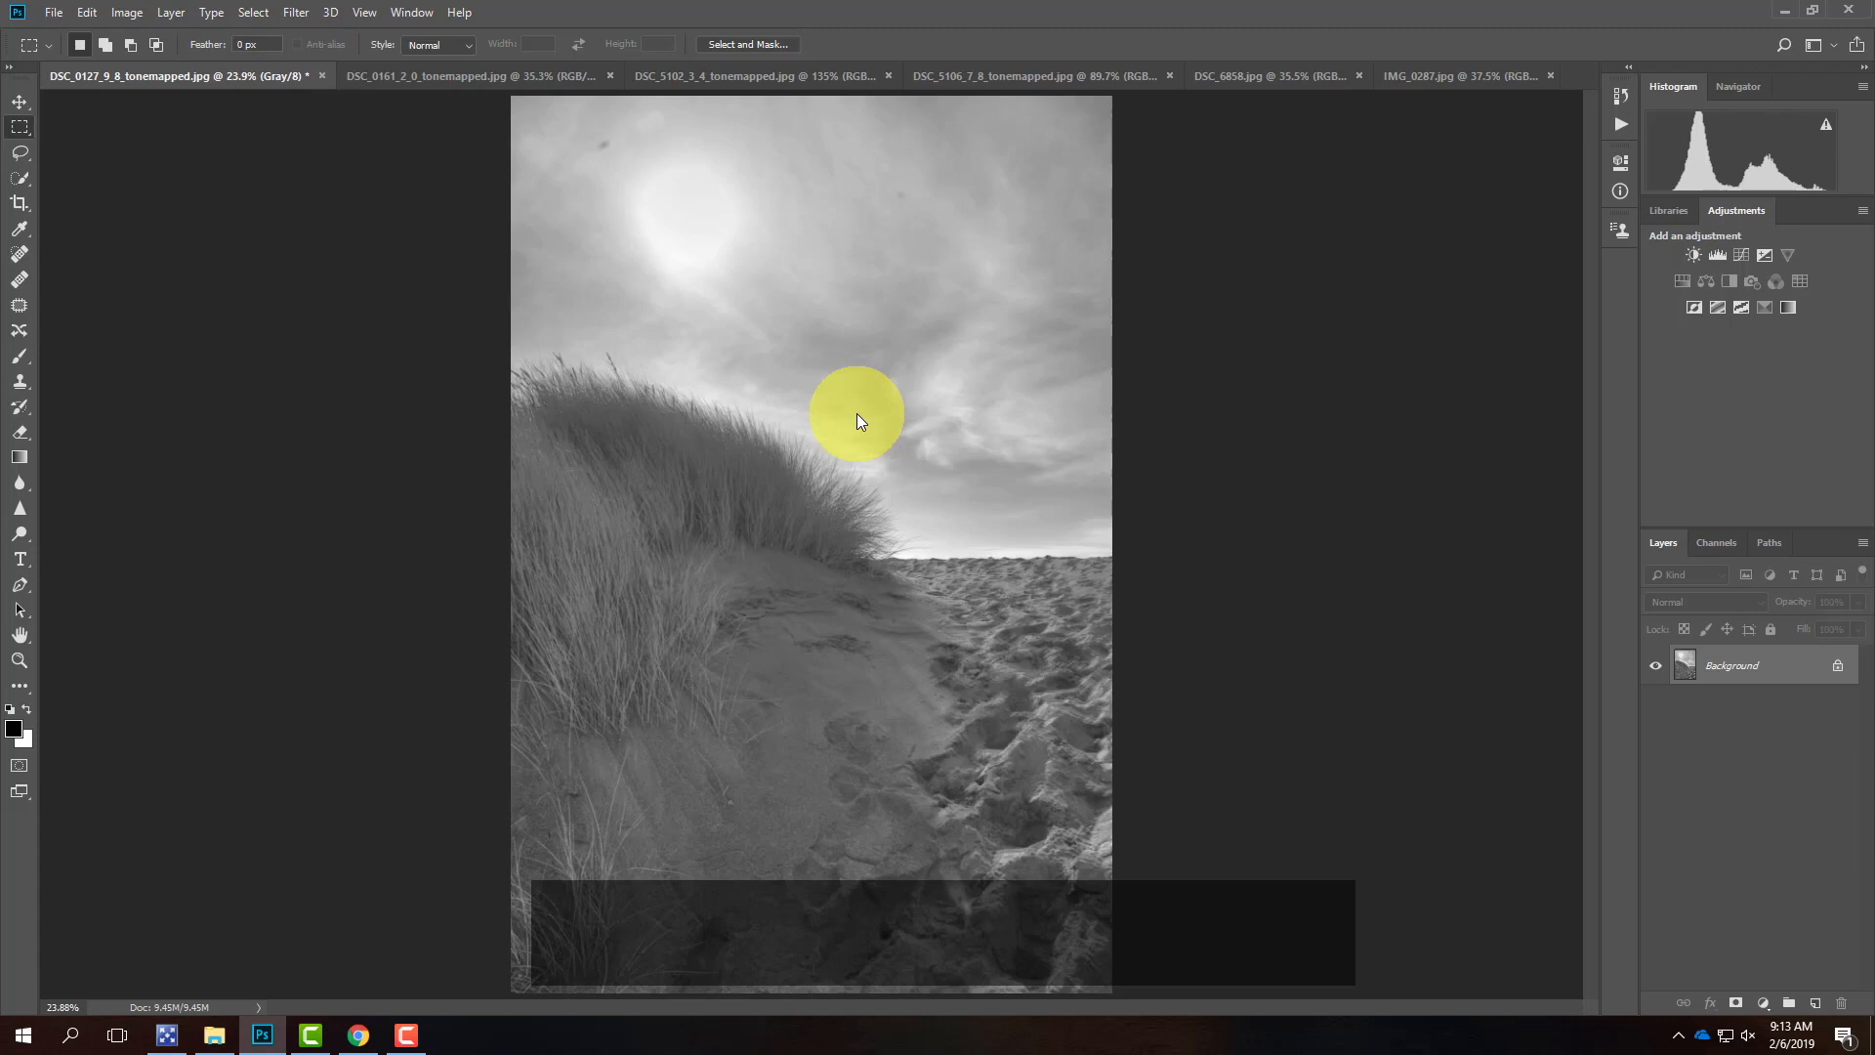
pyautogui.hotkey('ctrl', 'z')
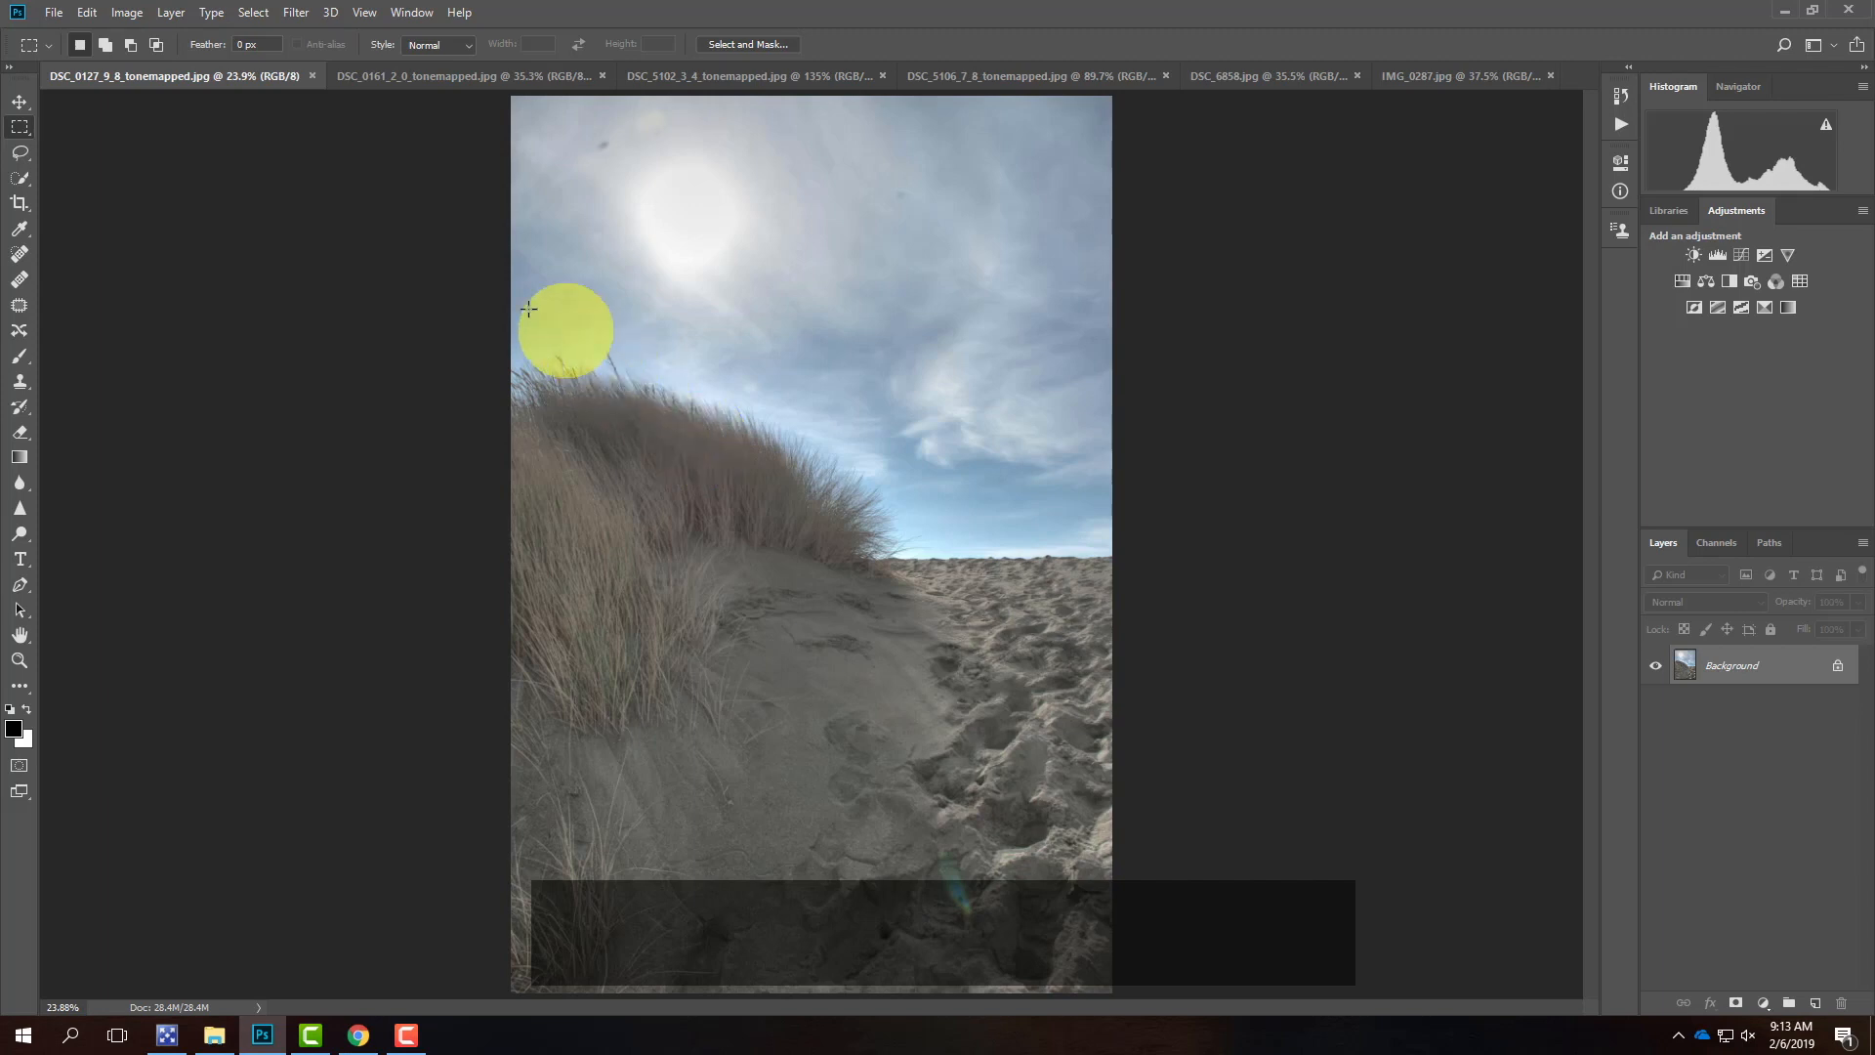
# - Add a Channel Mixer adjustment layer named Black & White to the dune image and turn on Monochrome
pyautogui.click(171, 14)
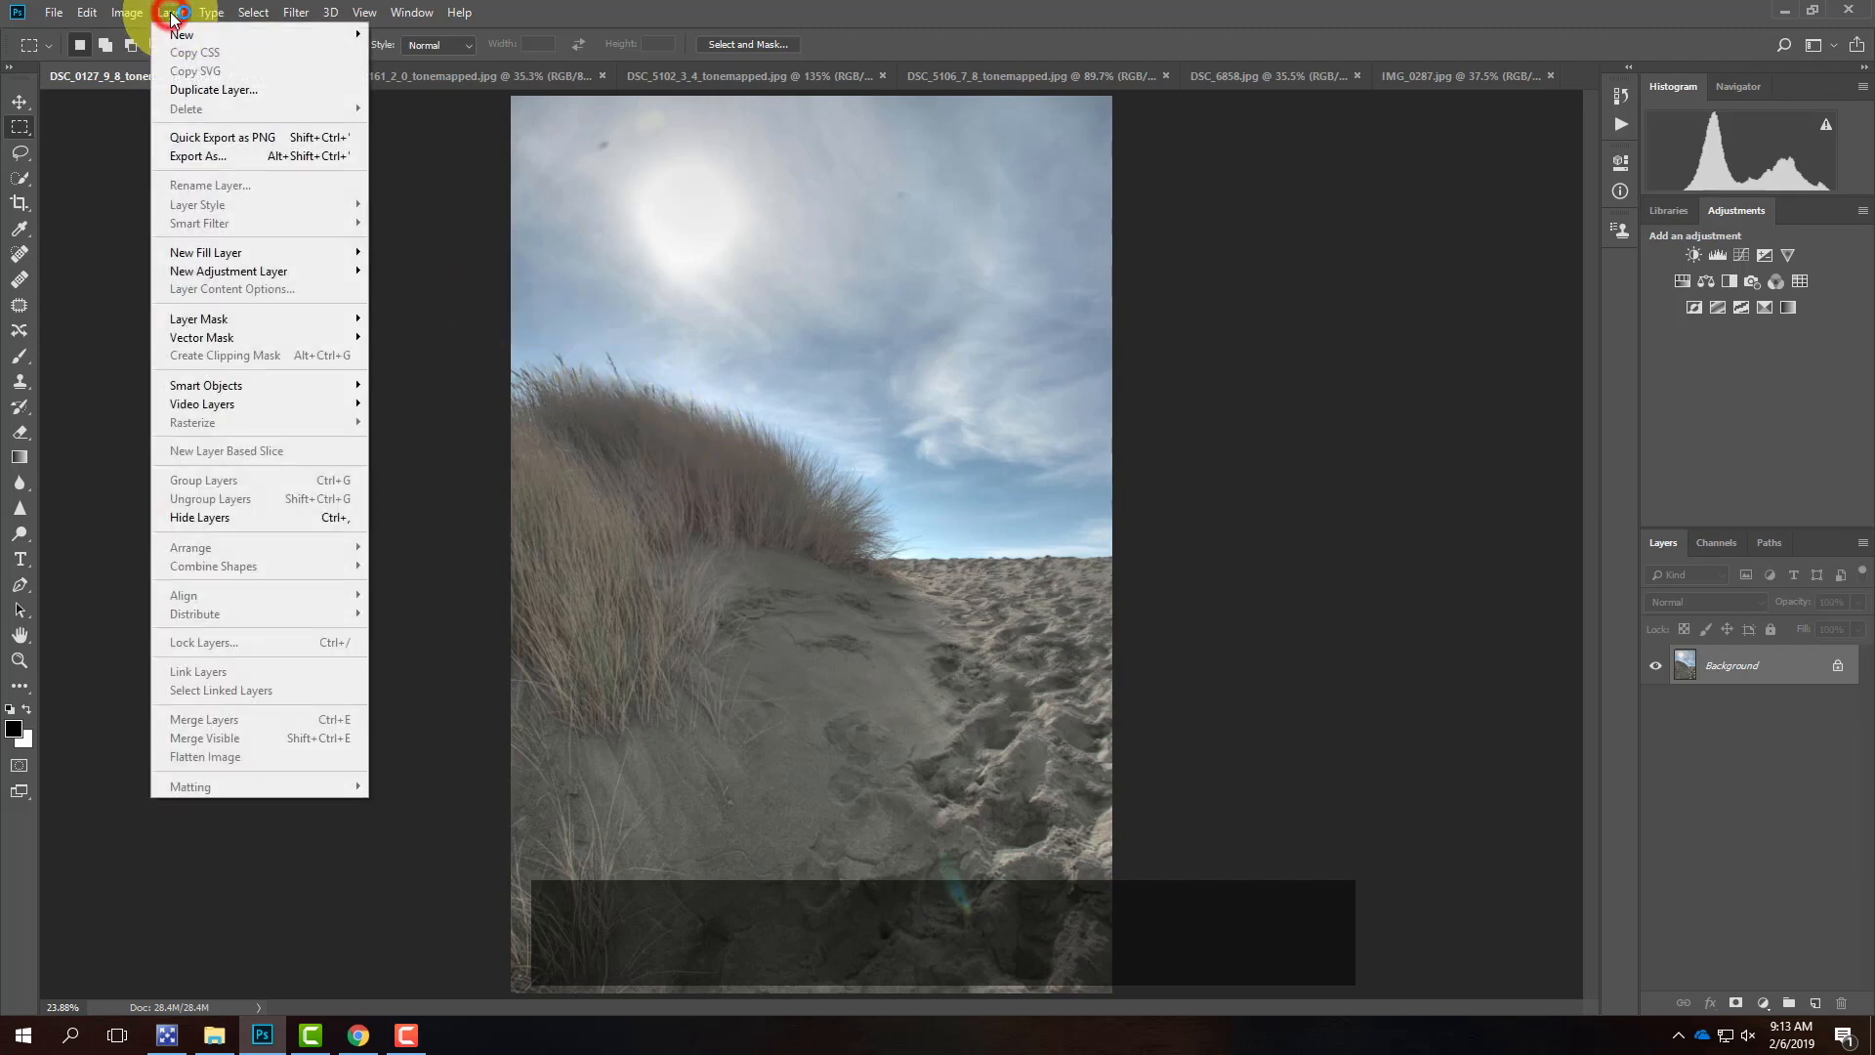
pyautogui.moveTo(220, 279)
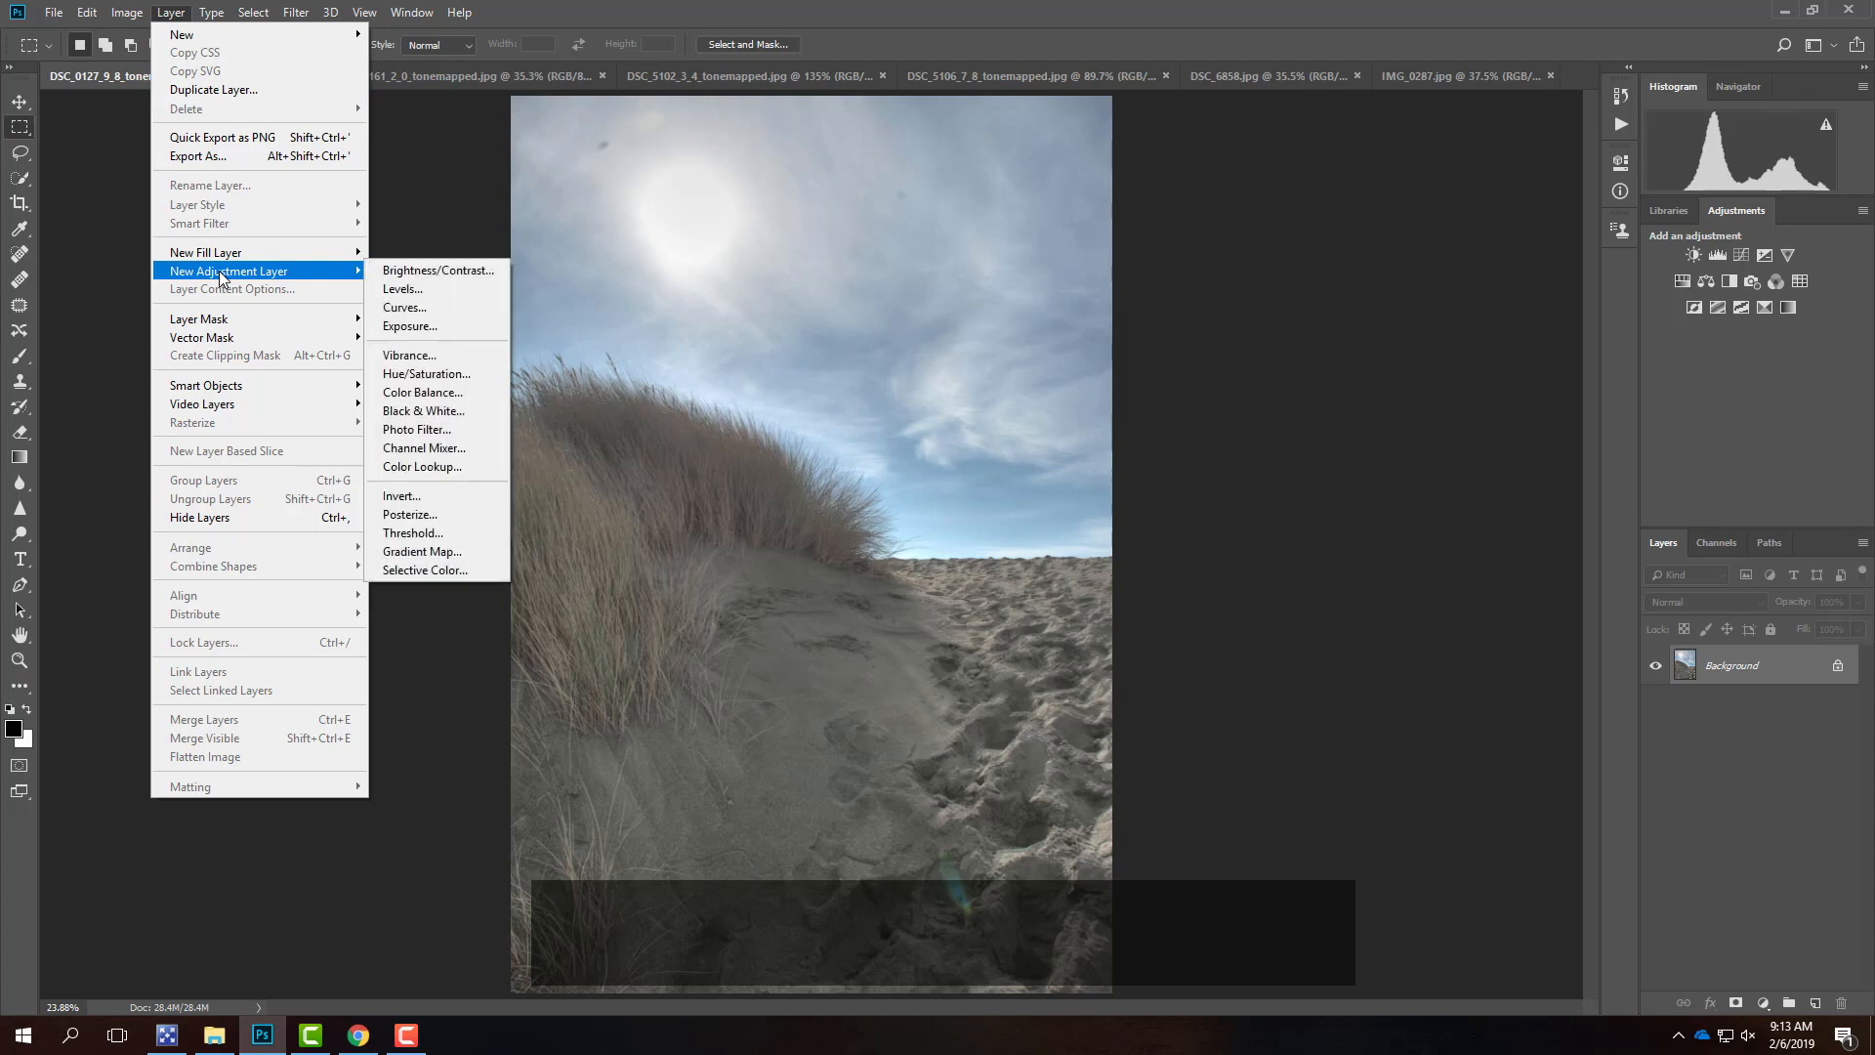
pyautogui.click(425, 448)
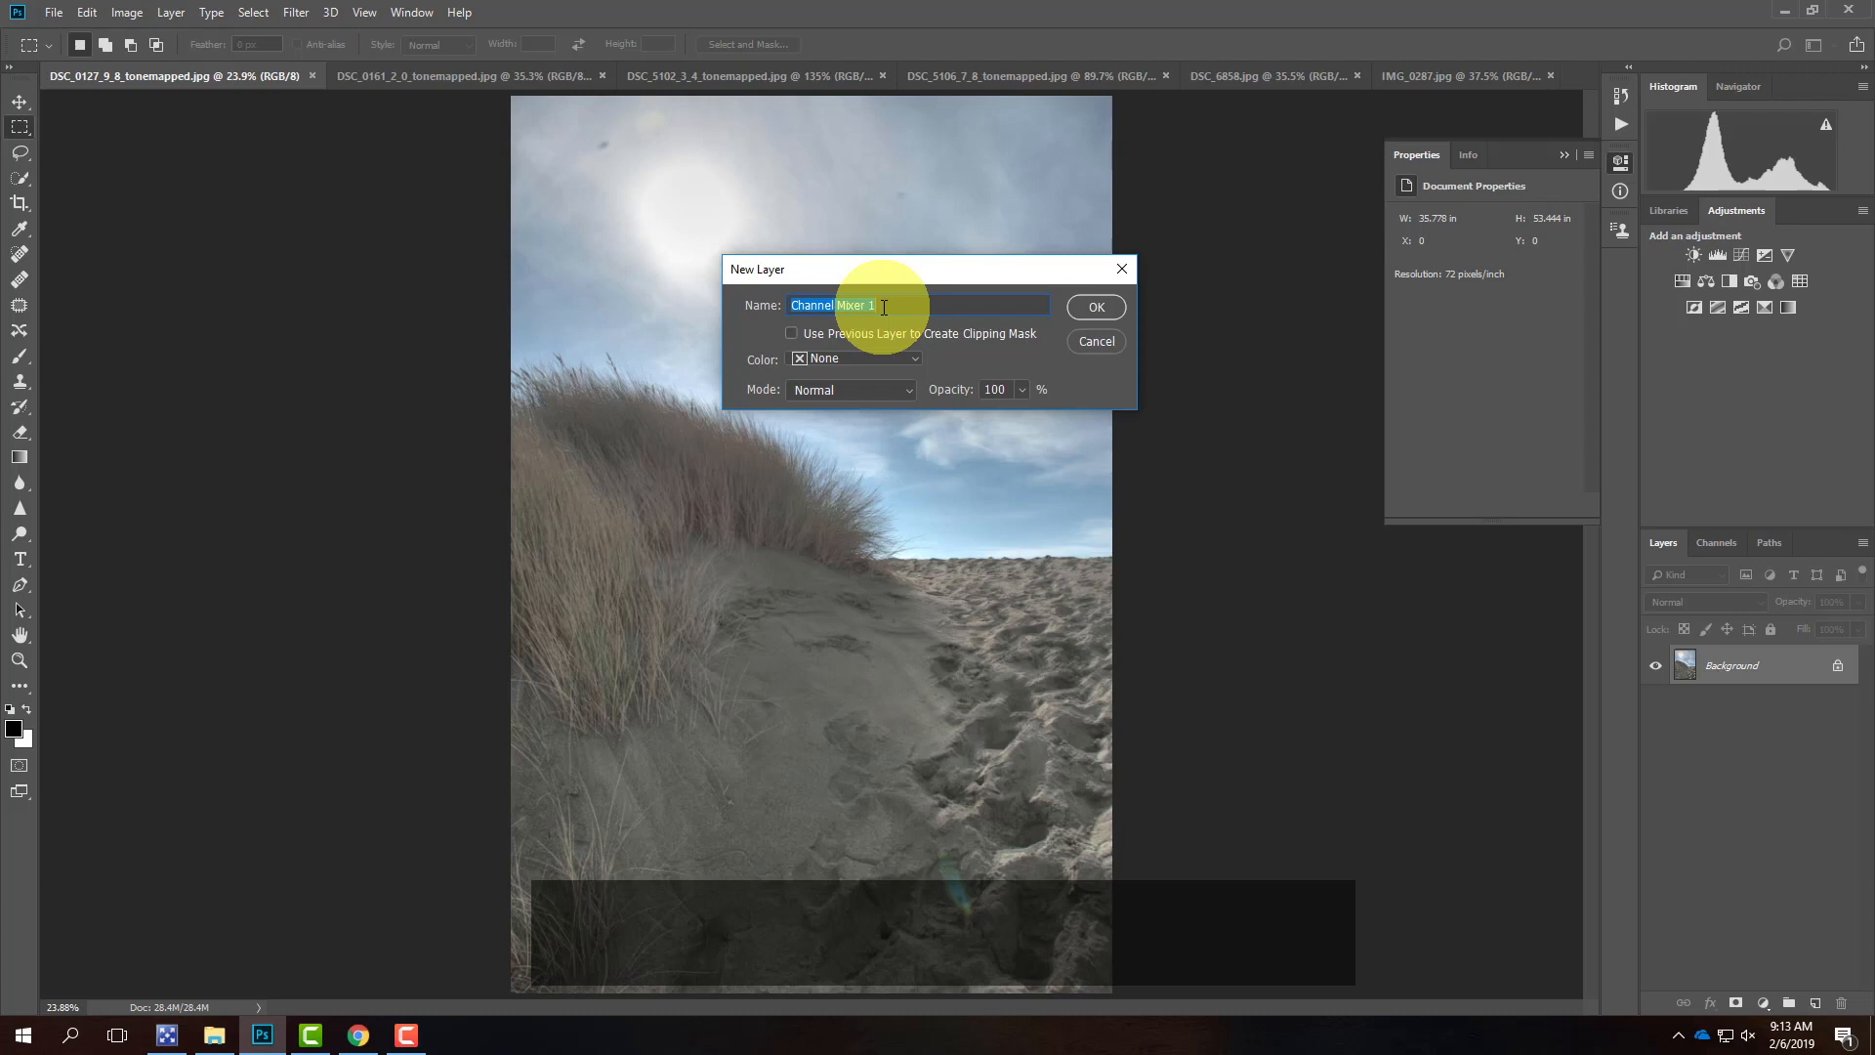
pyautogui.write('Black & White')
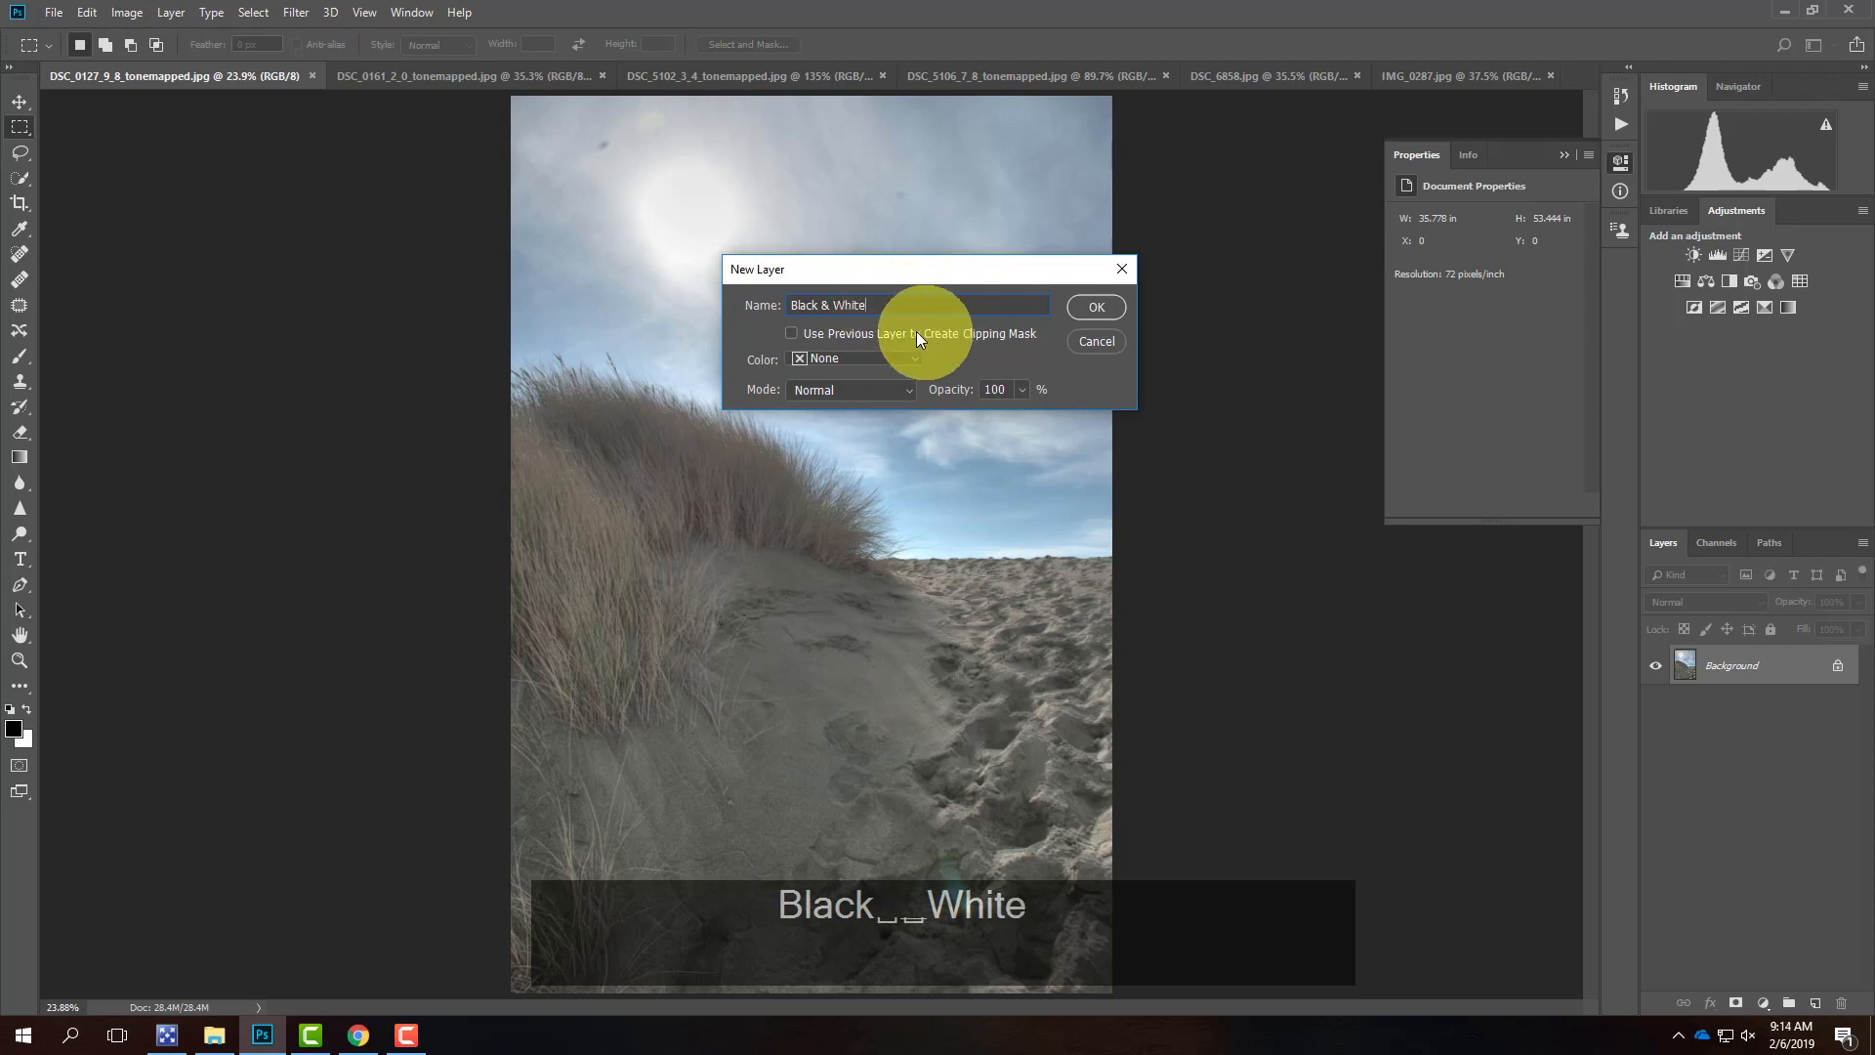
pyautogui.click(1098, 306)
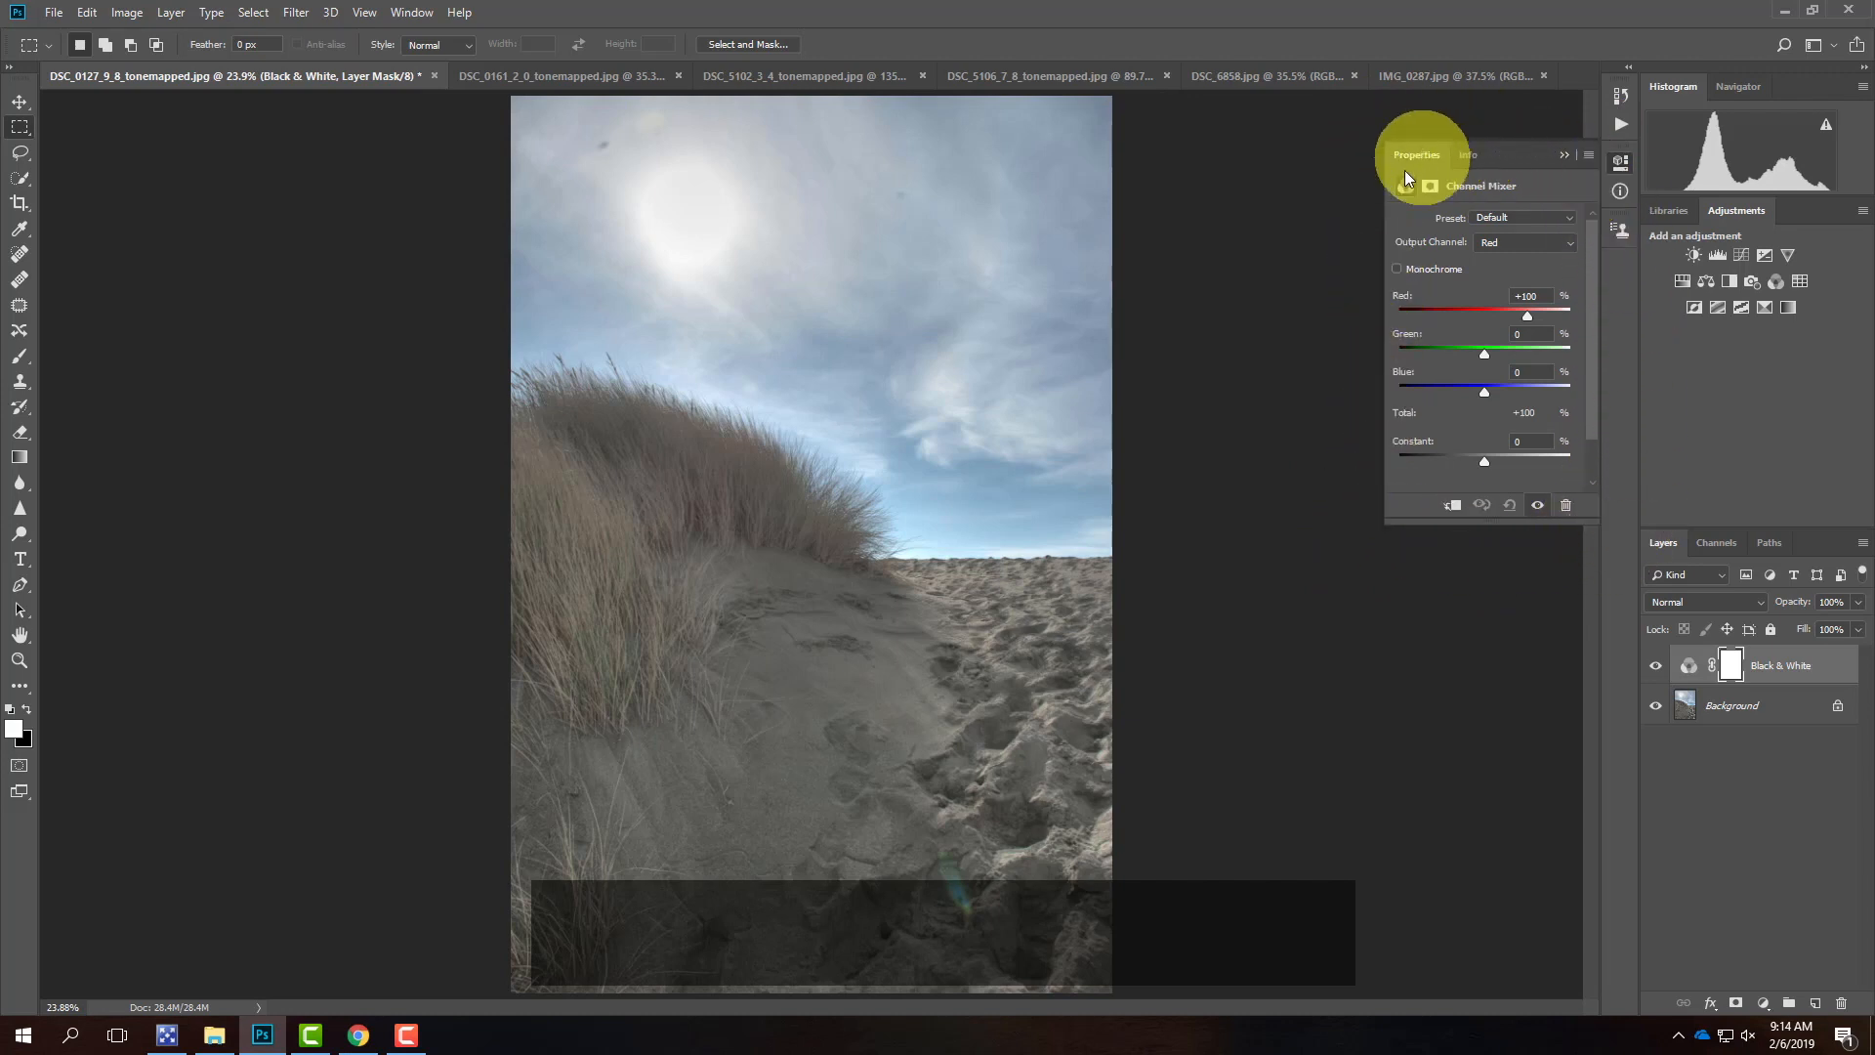
pyautogui.click(1397, 271)
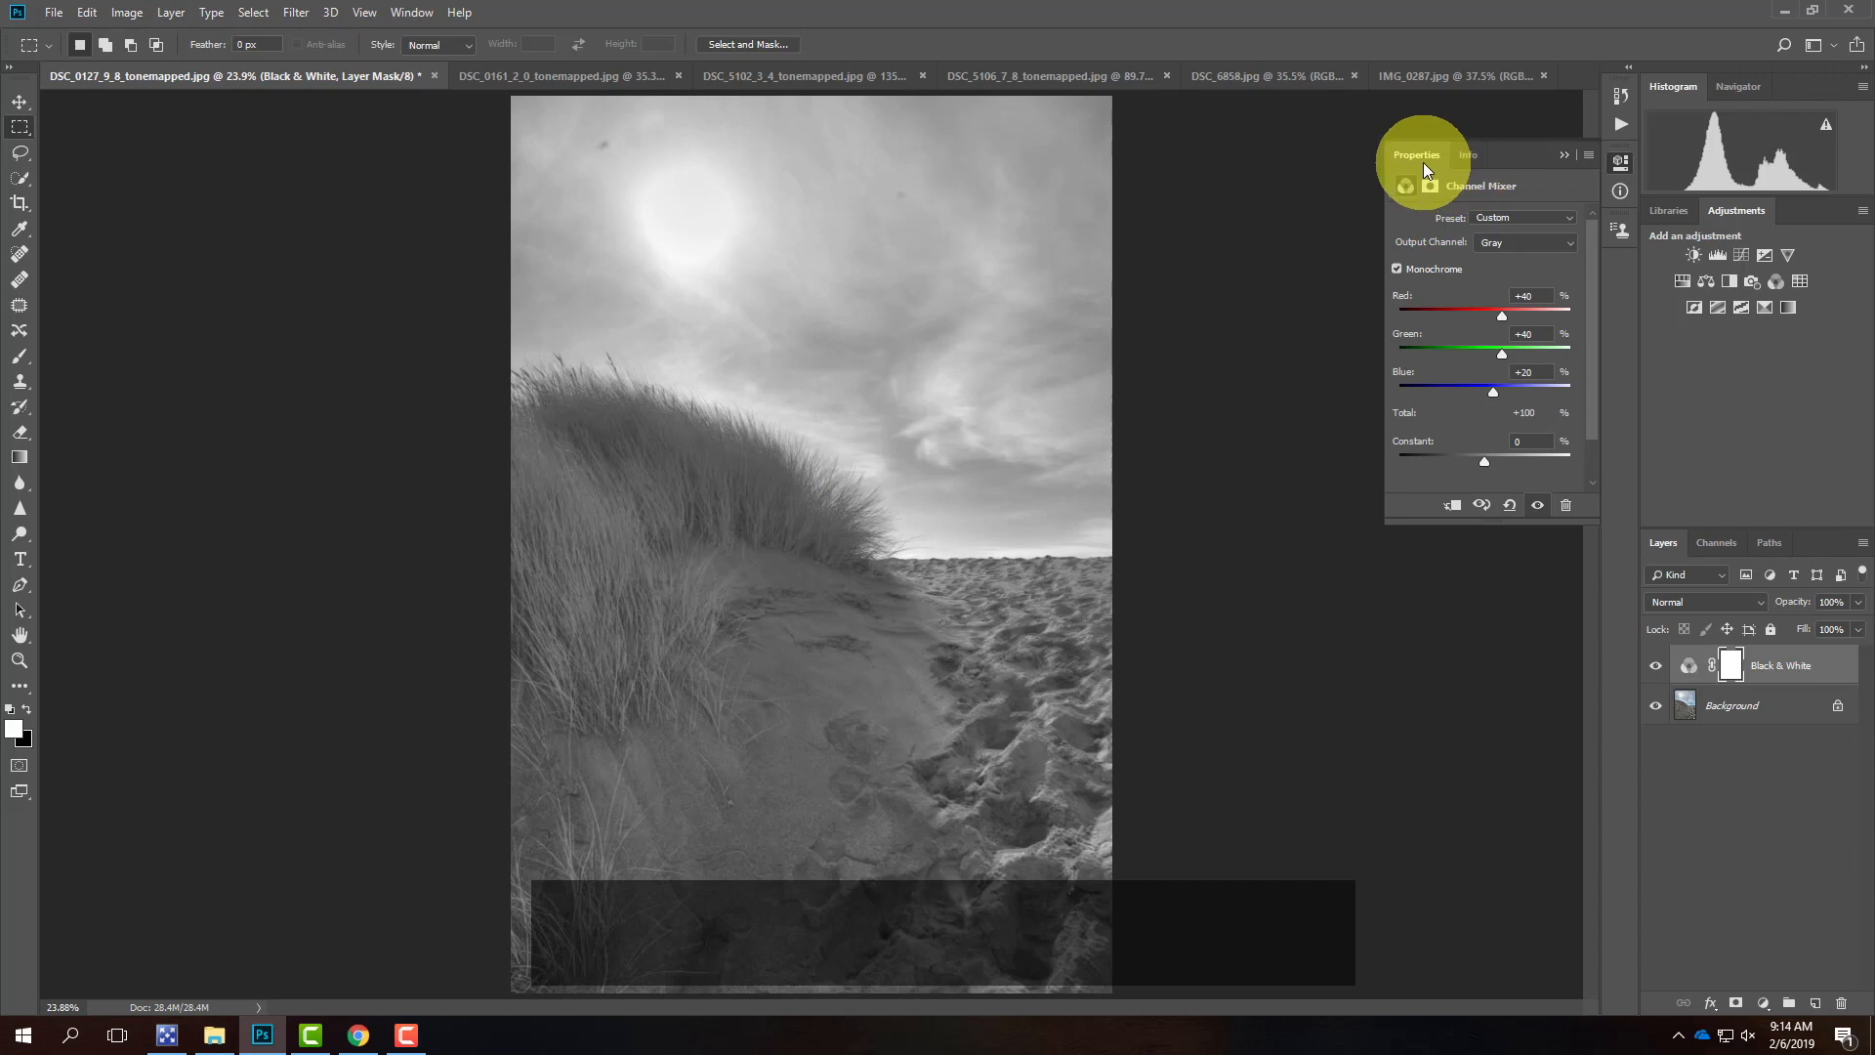
# - Try the Black & White Infrared preset and the Blue, Green, Orange, Red and Yellow Filter presets on the dune image's Channel Mixer
pyautogui.click(1507, 215)
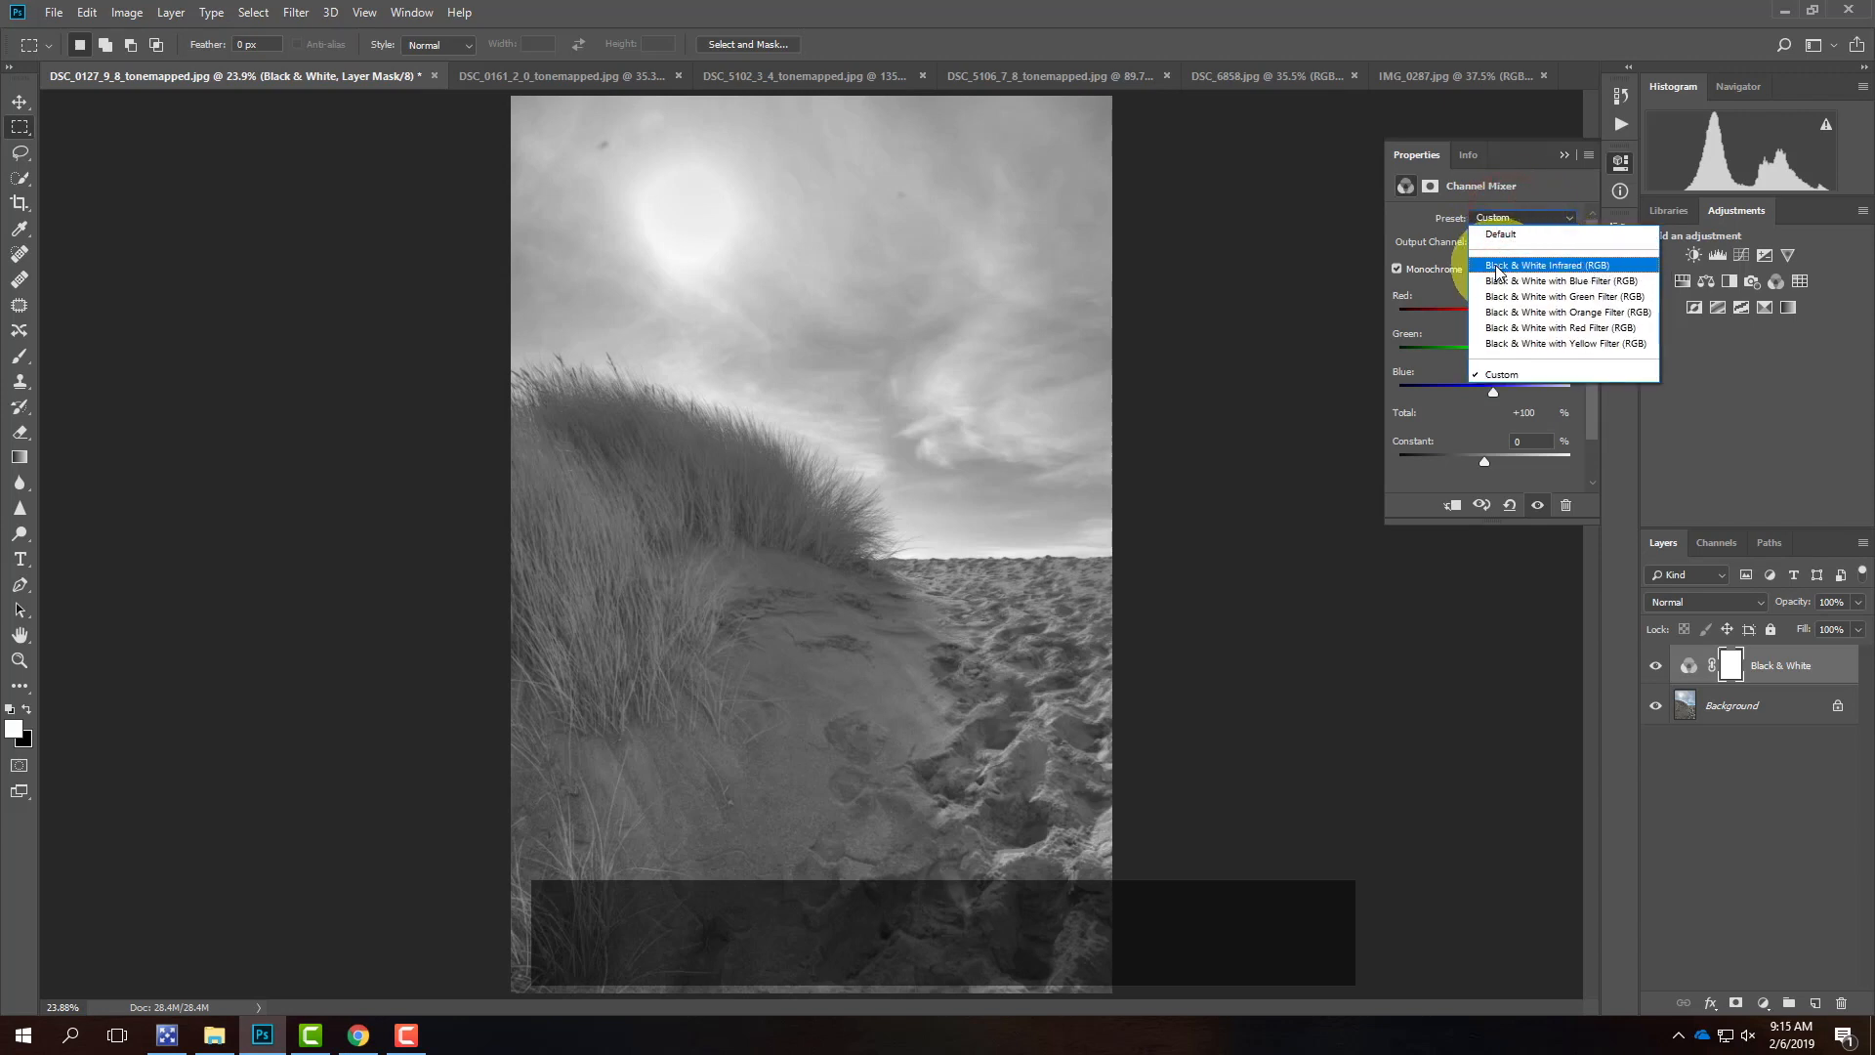
pyautogui.click(1583, 266)
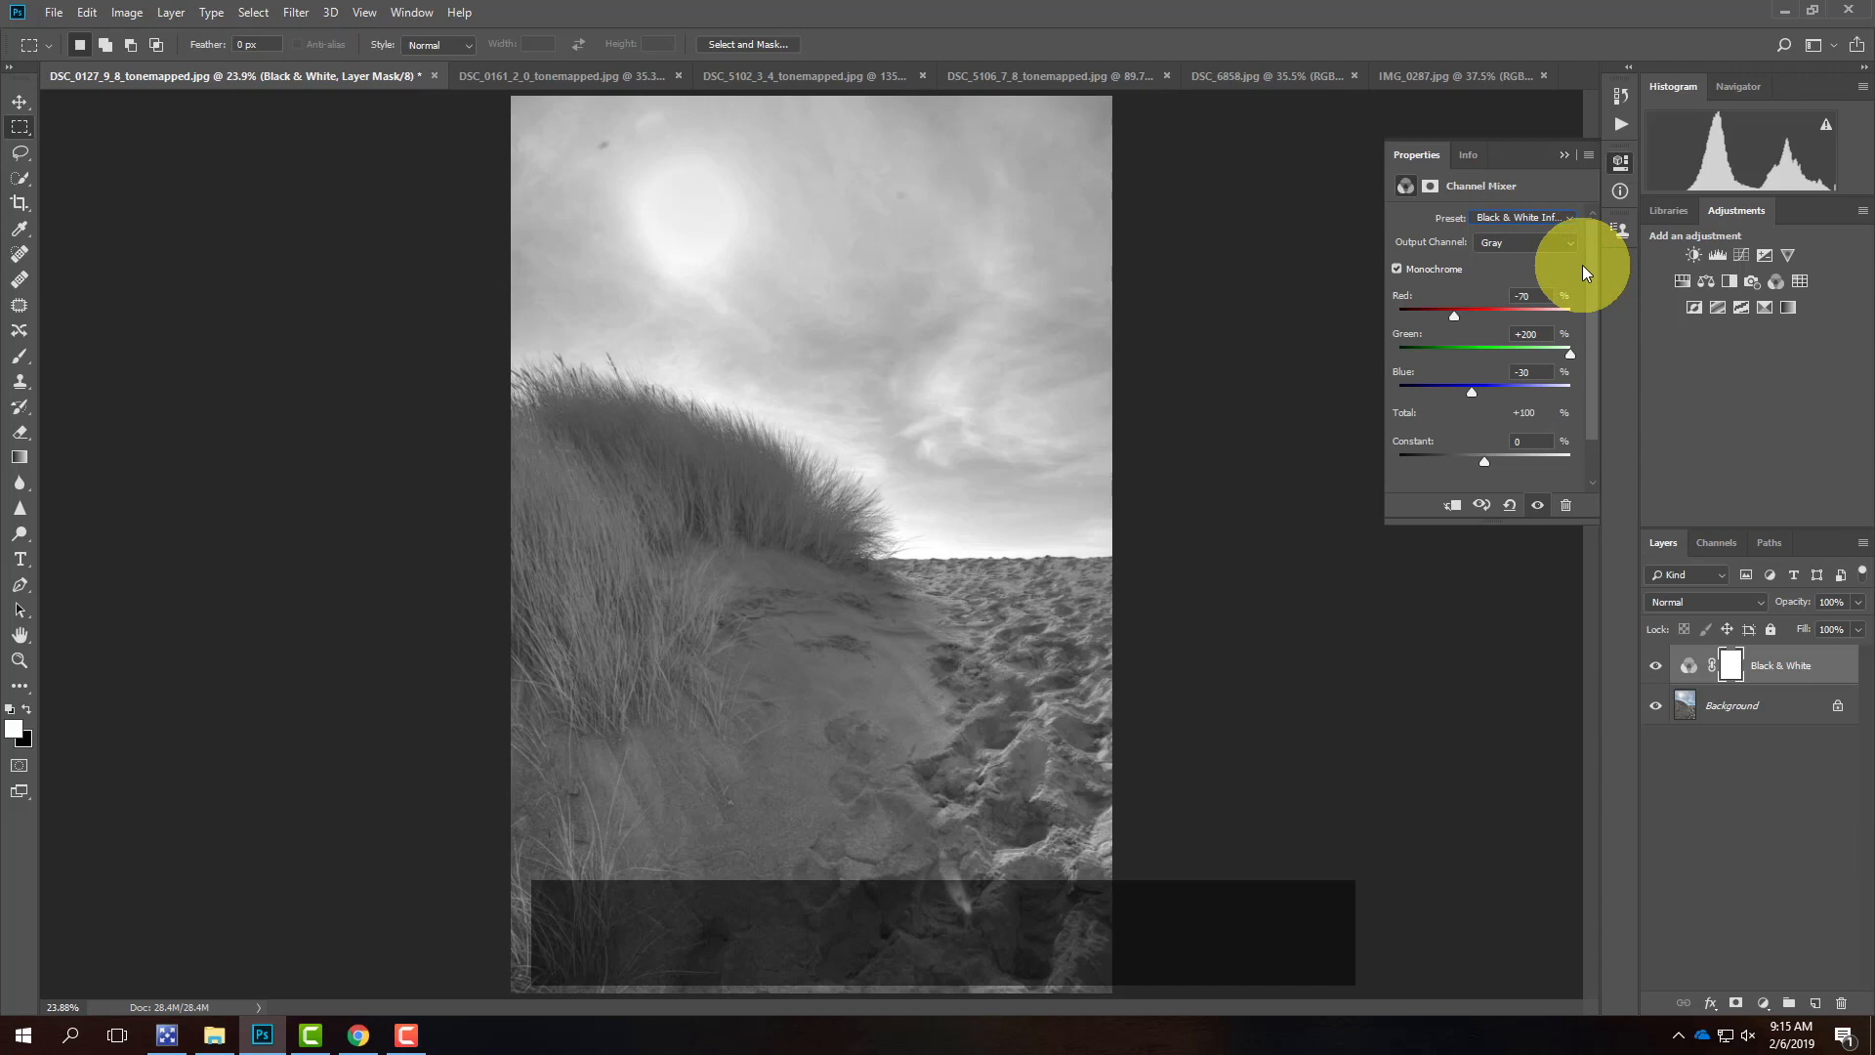
pyautogui.click(1557, 219)
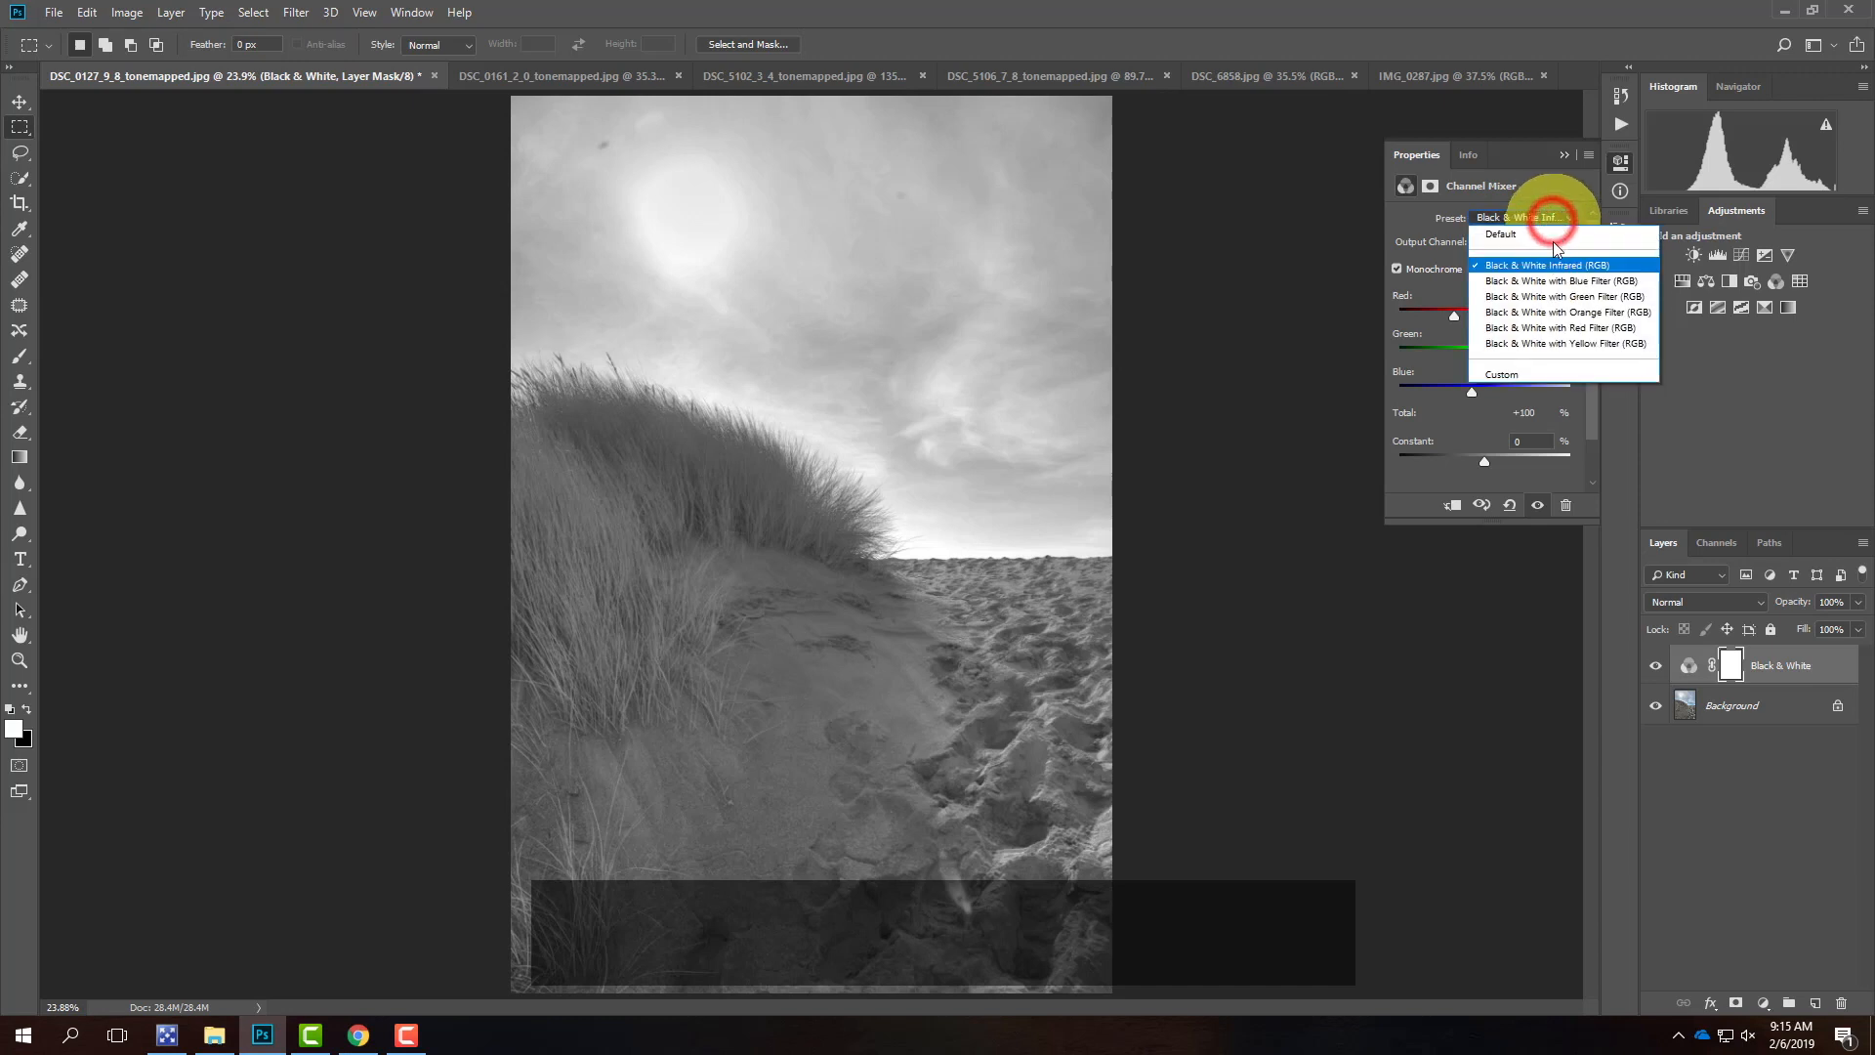
pyautogui.click(1558, 281)
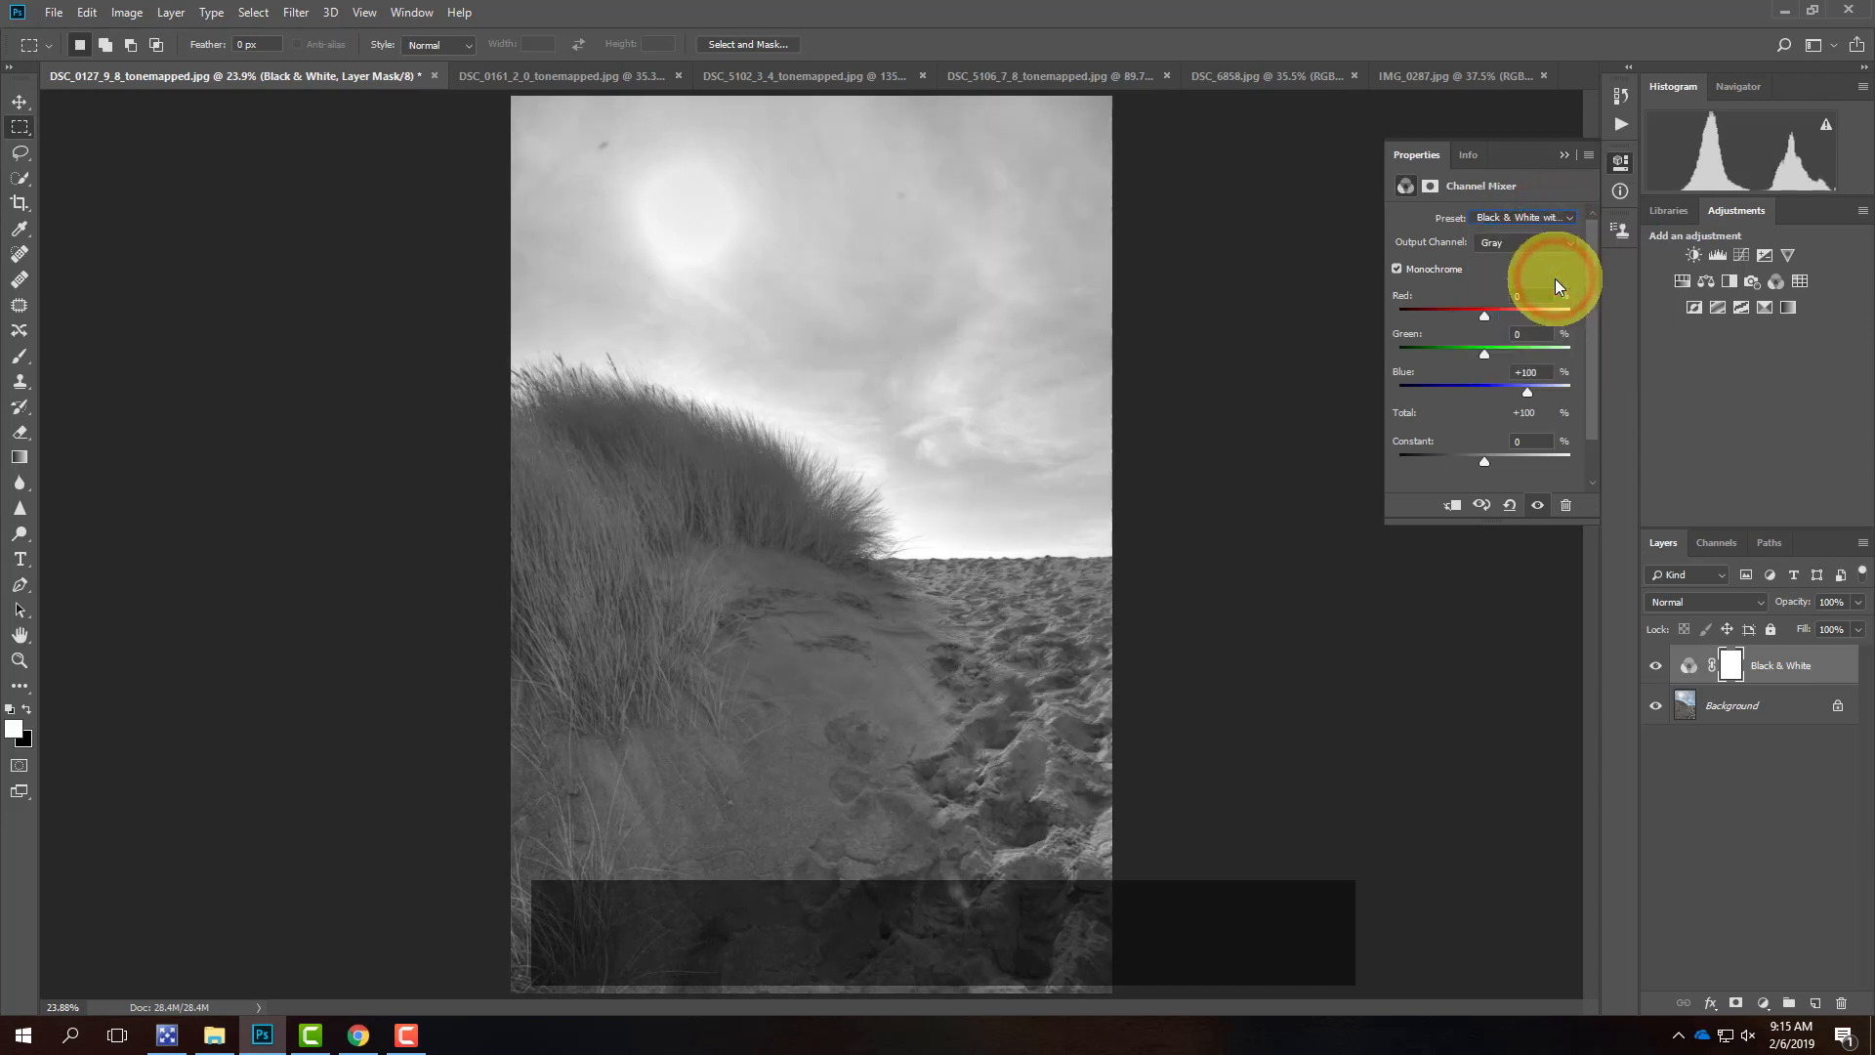
pyautogui.click(1555, 219)
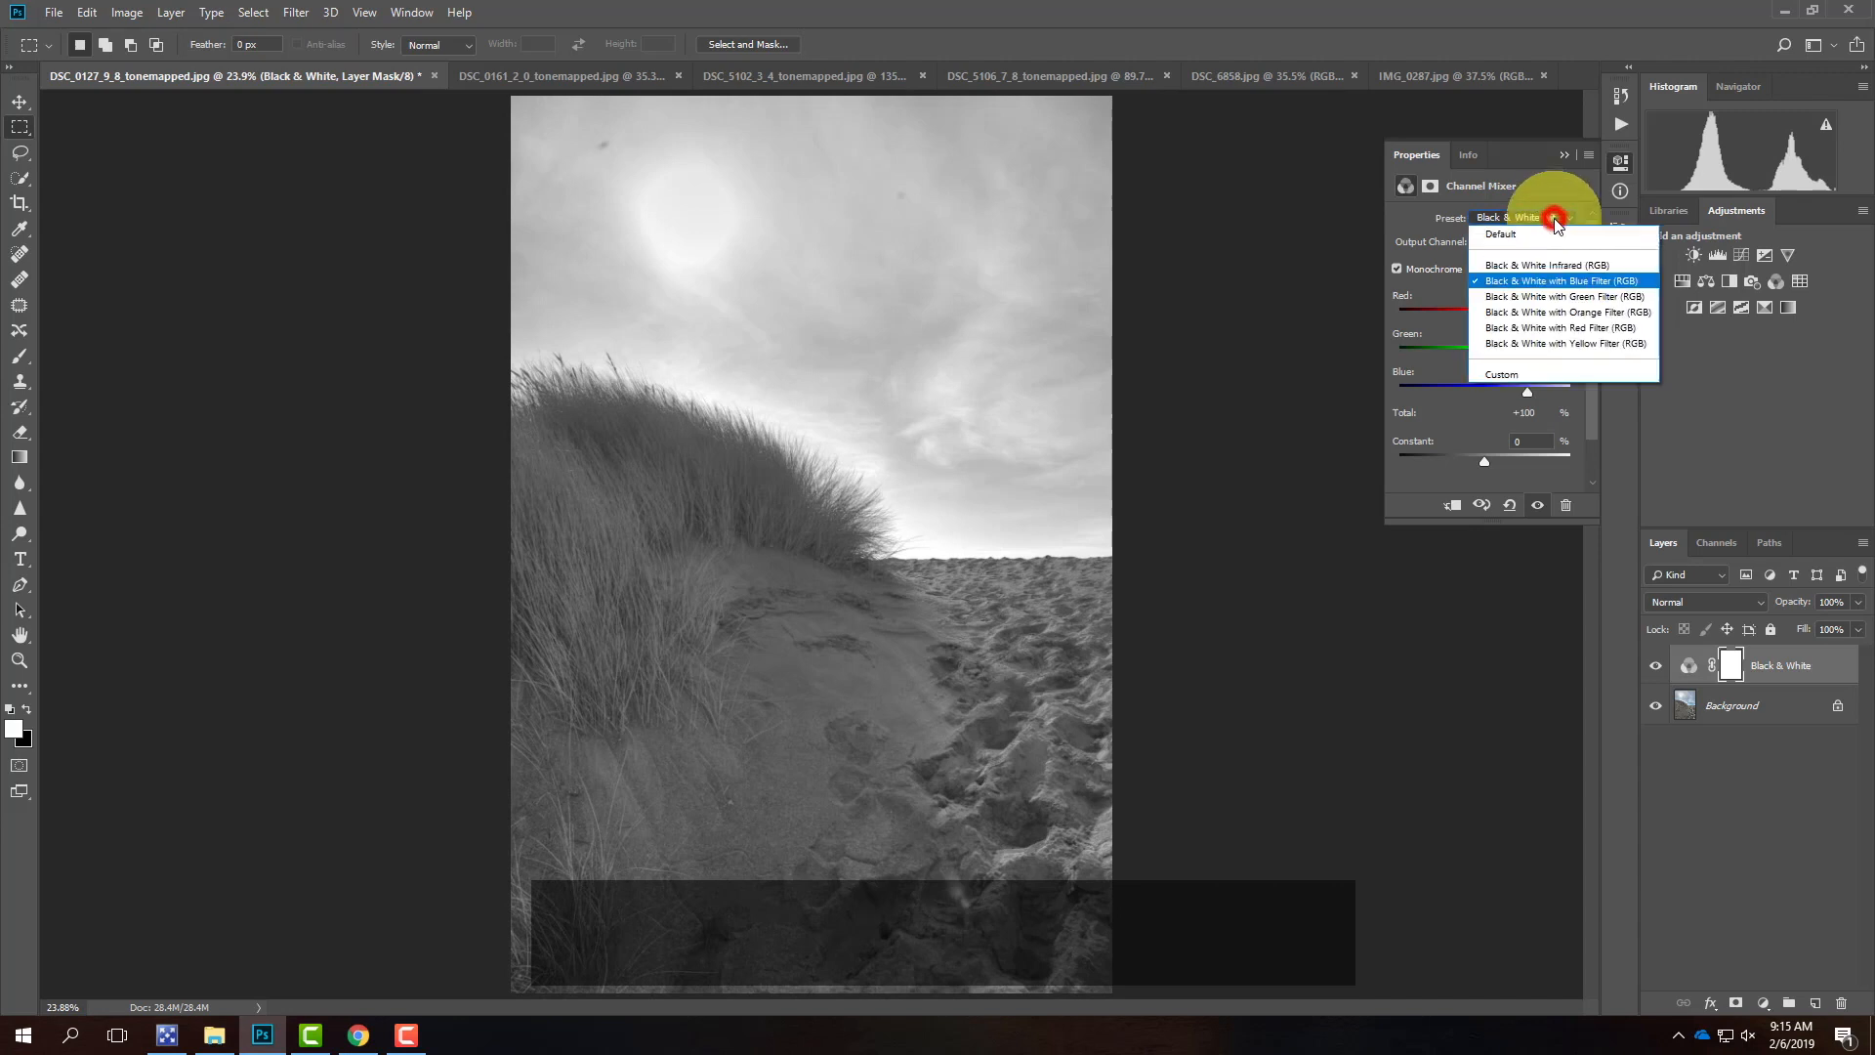
pyautogui.click(1556, 294)
pyautogui.click(1543, 217)
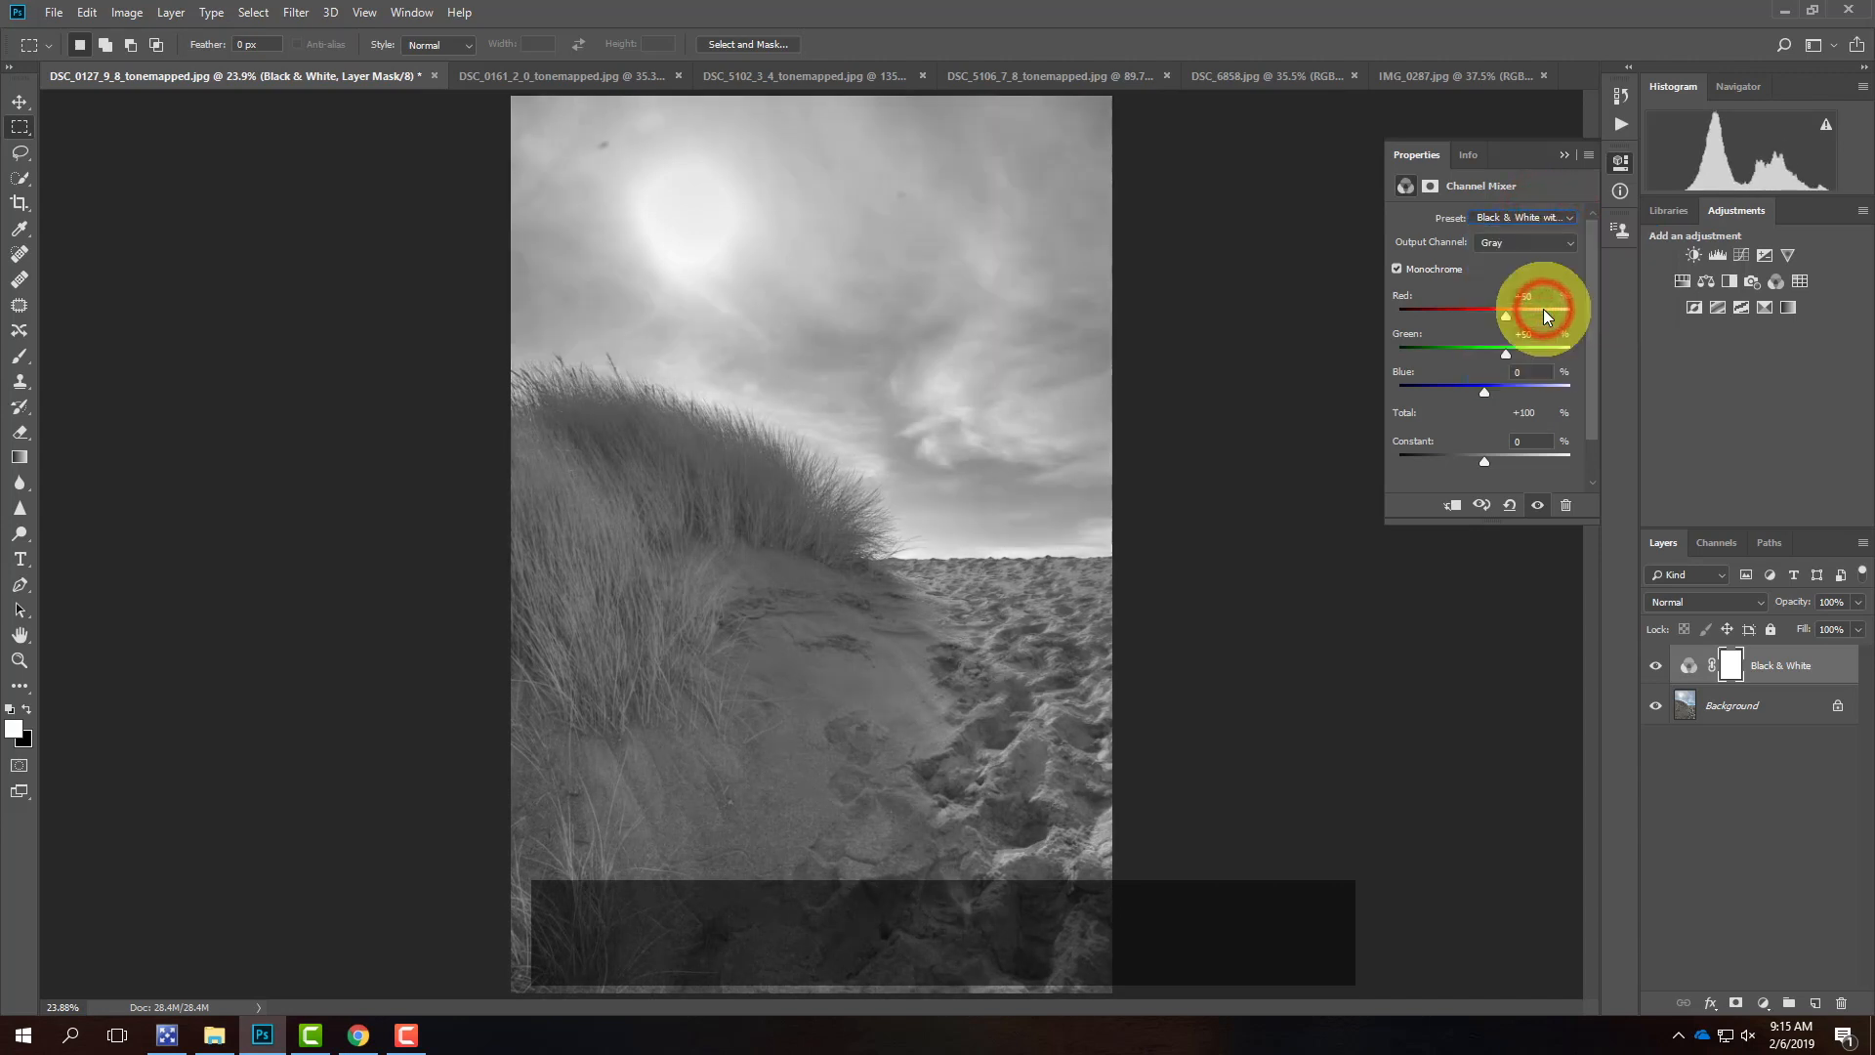
pyautogui.click(1535, 219)
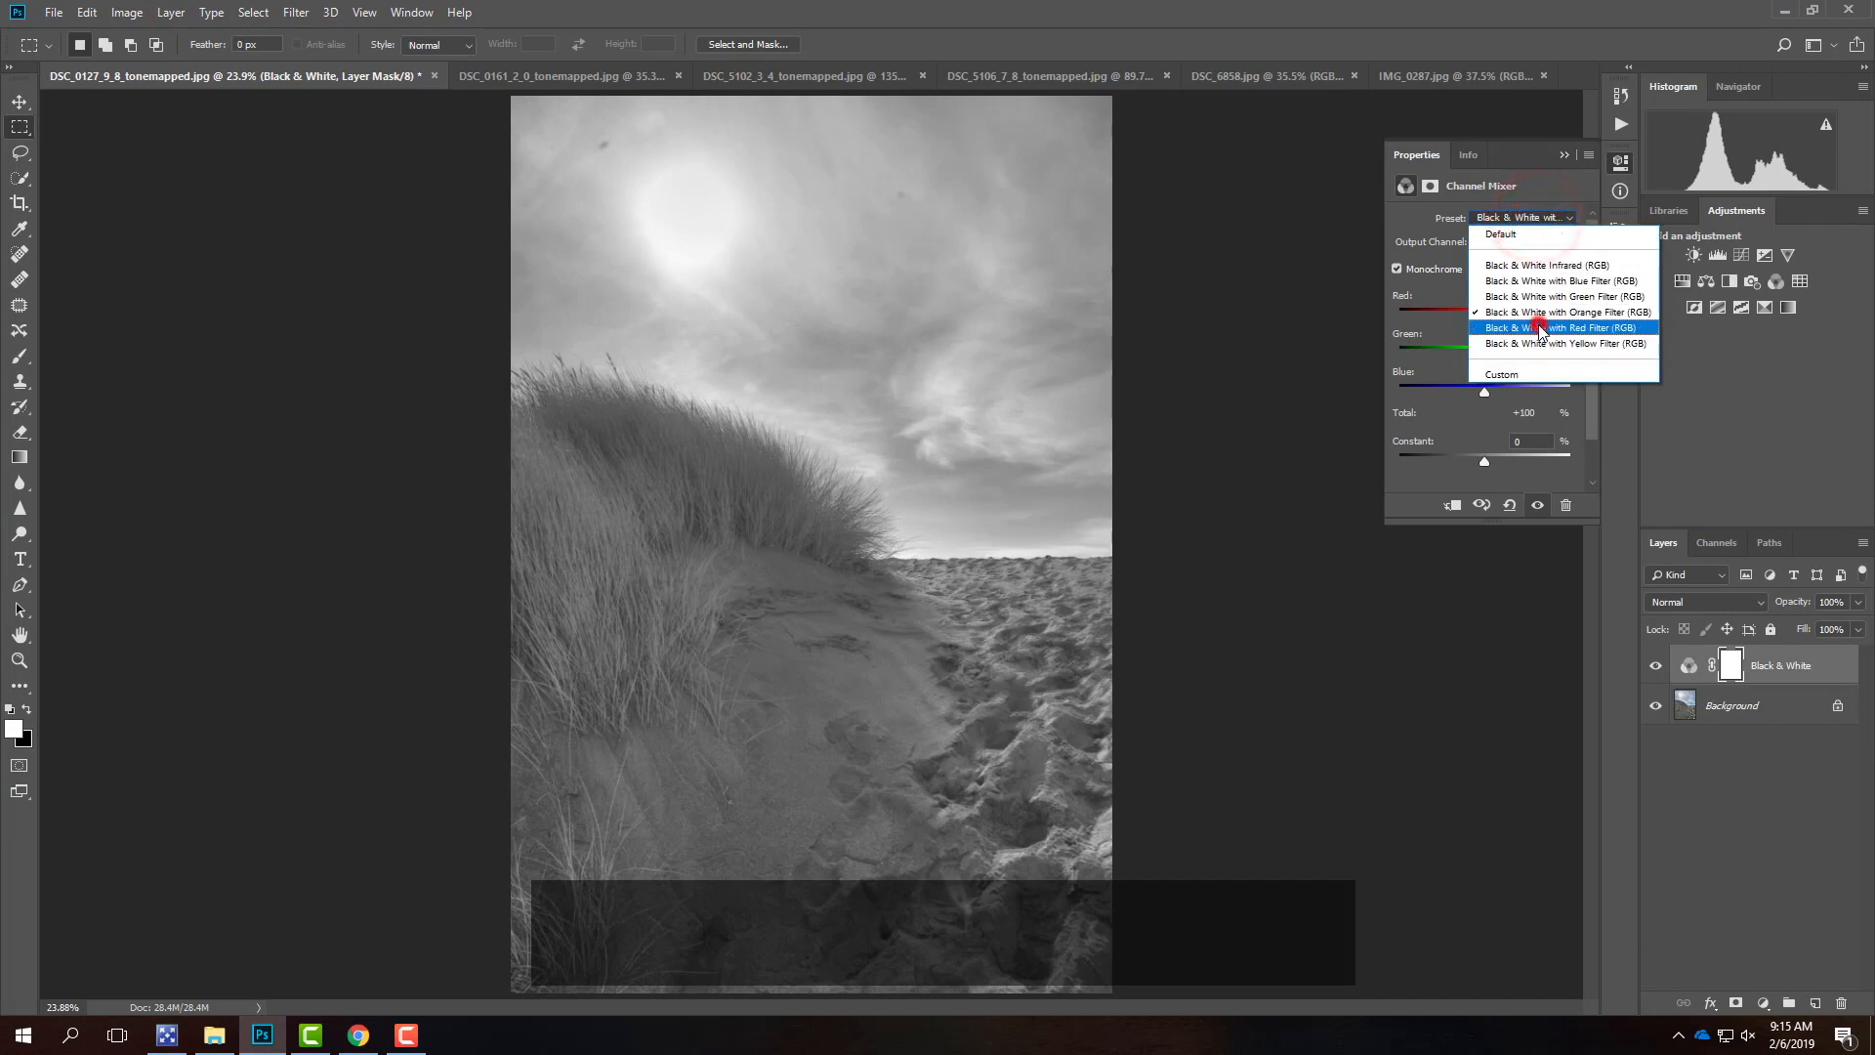
pyautogui.click(1541, 327)
pyautogui.click(1542, 219)
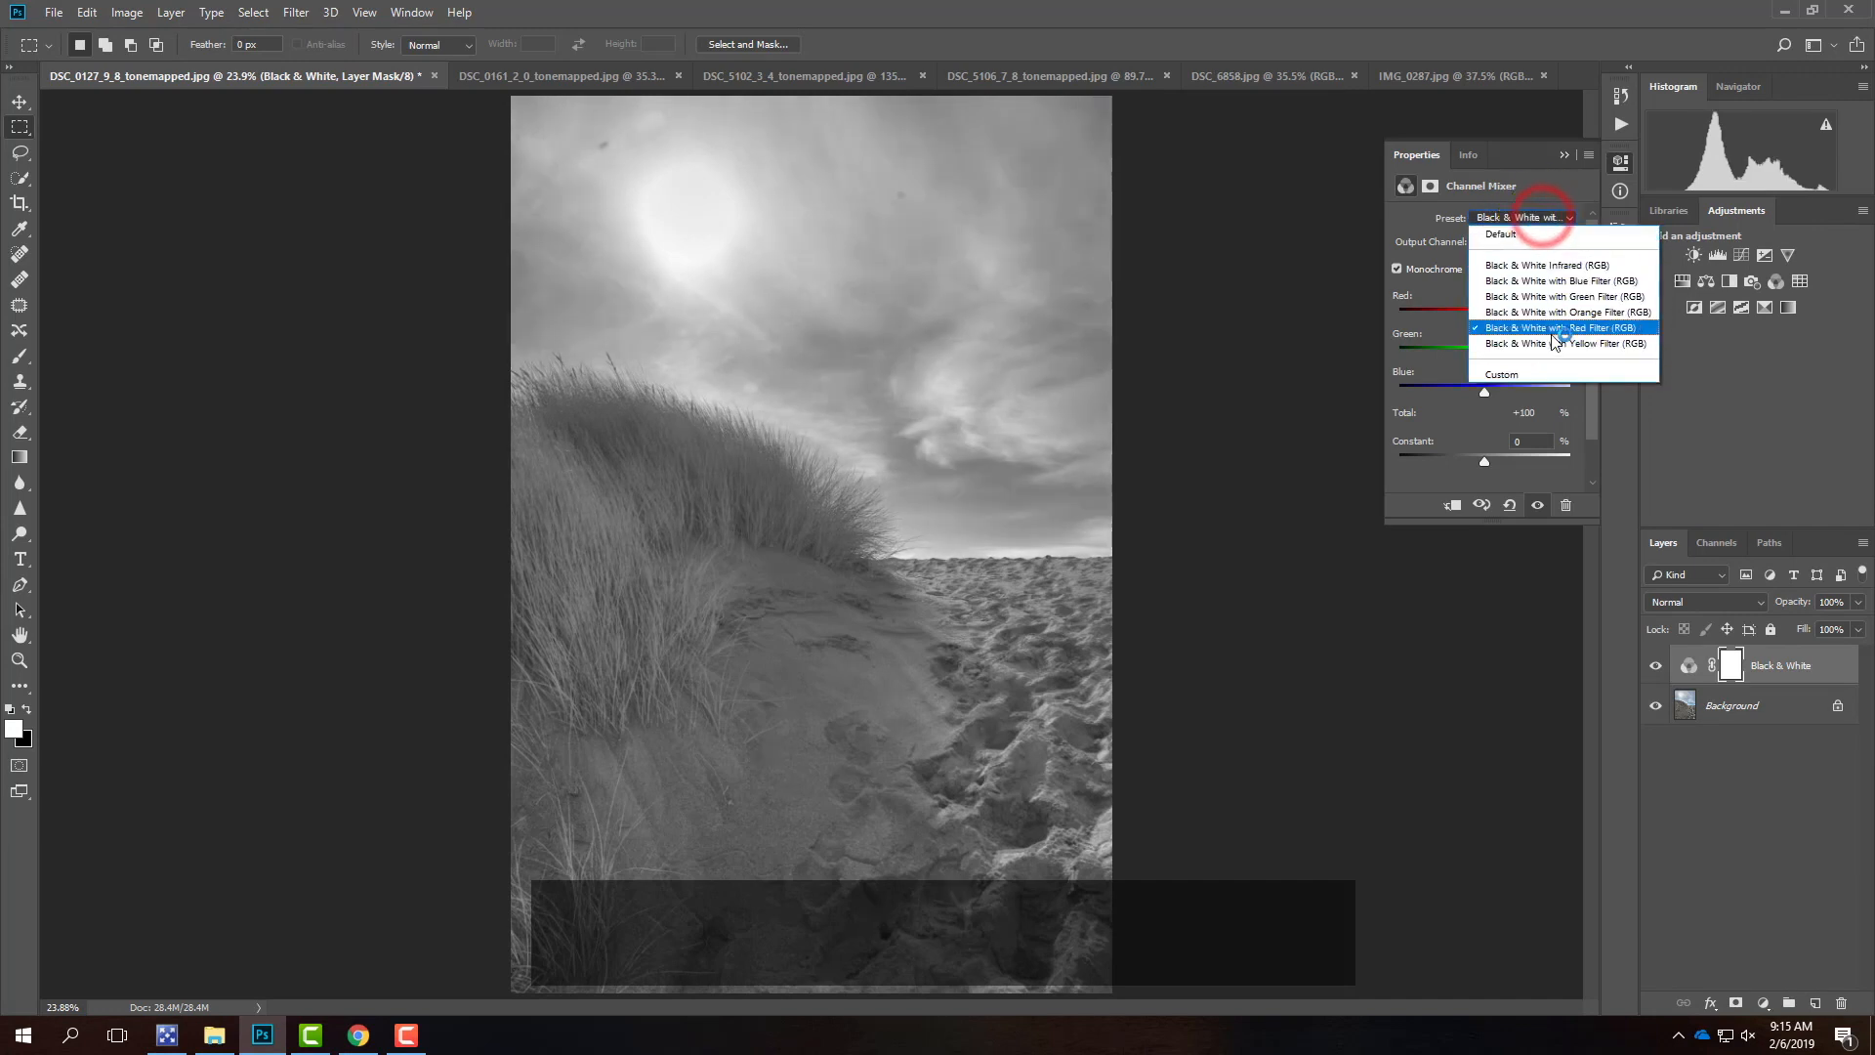
pyautogui.click(1552, 336)
# - Apply the Black & White with Red Filter (RGB) preset to the dune image and collapse the Channel Mixer properties
pyautogui.click(1541, 203)
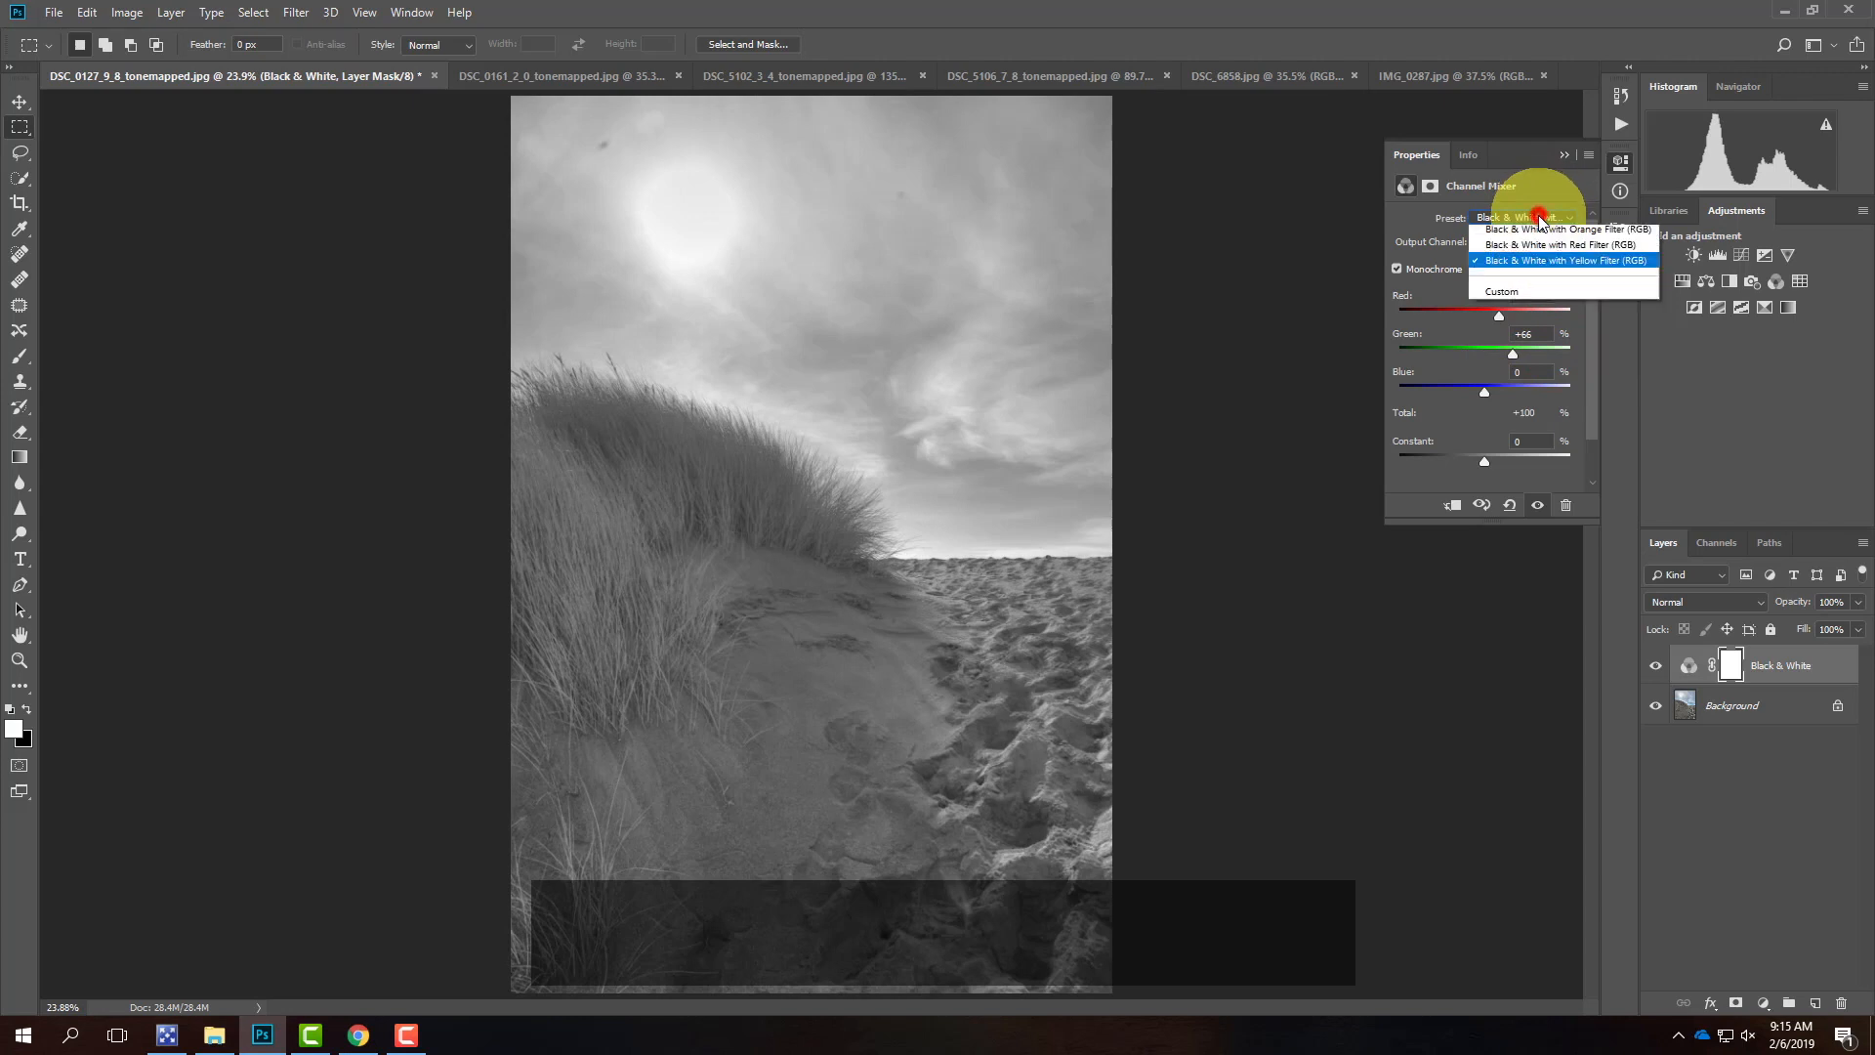
pyautogui.click(1566, 330)
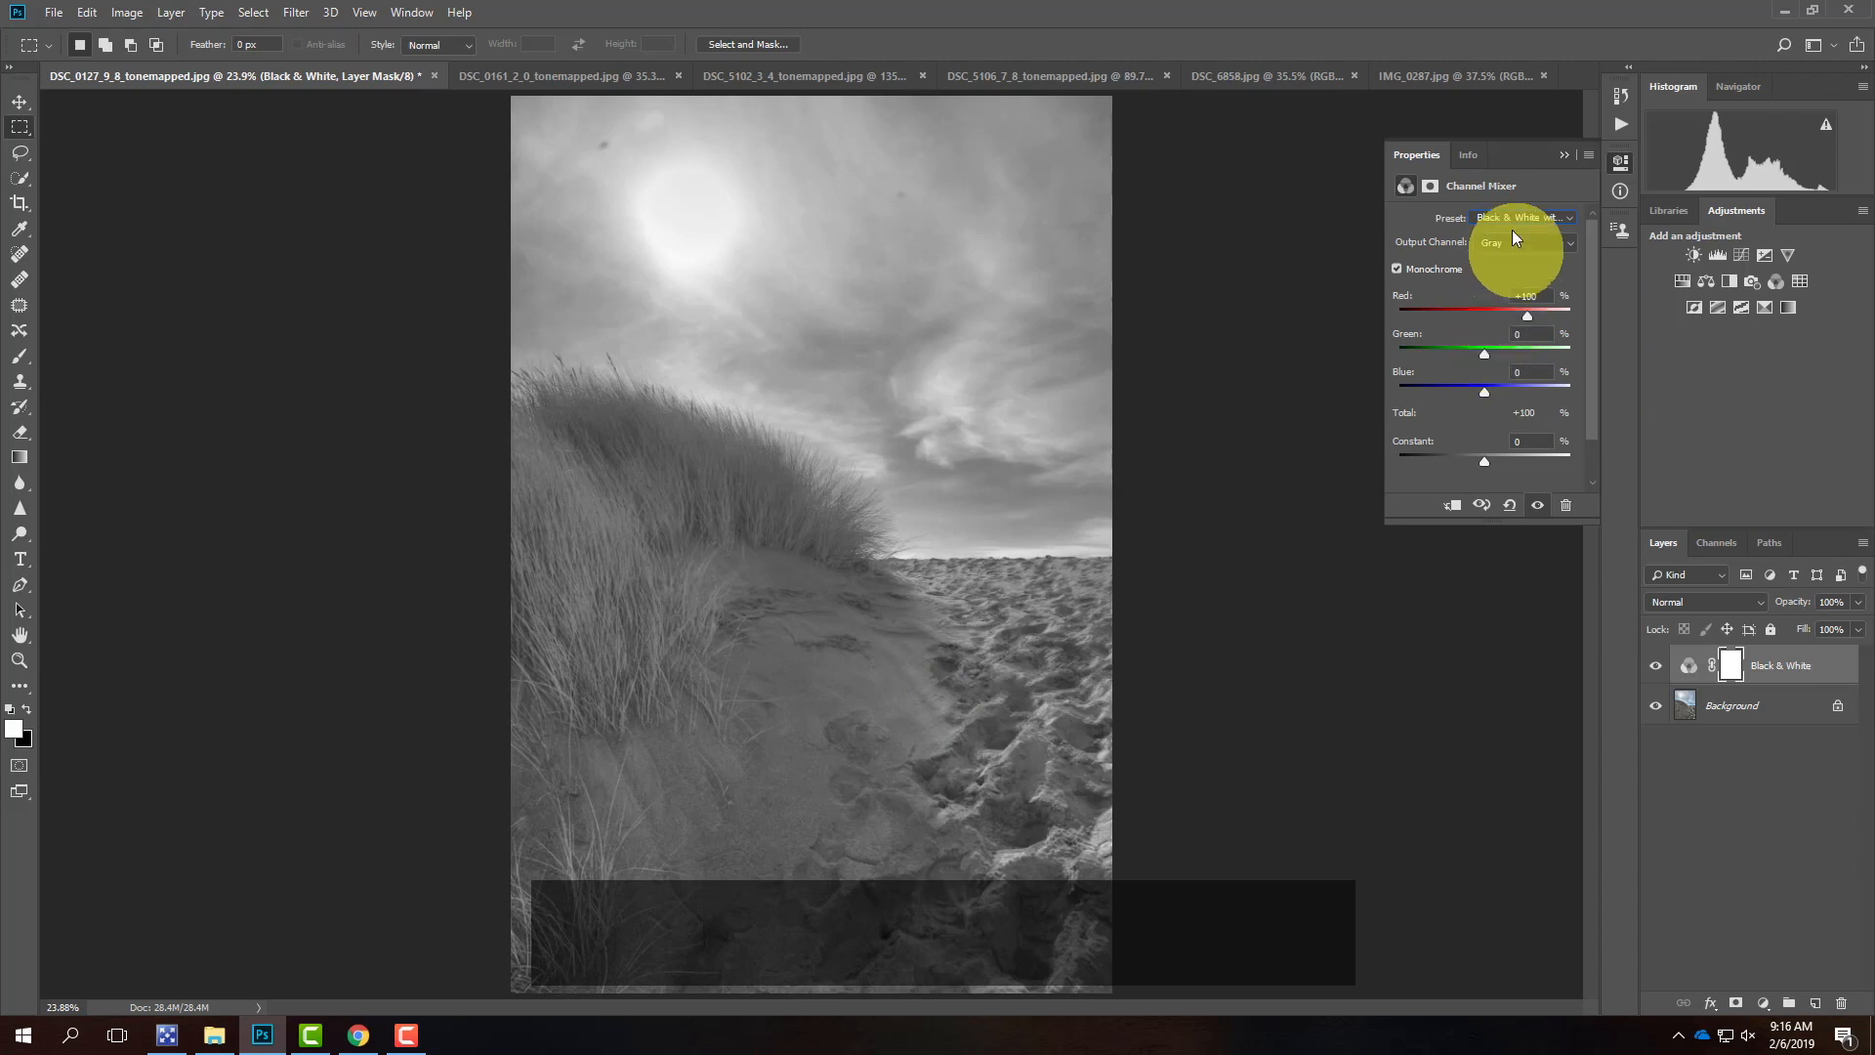
pyautogui.click(1486, 223)
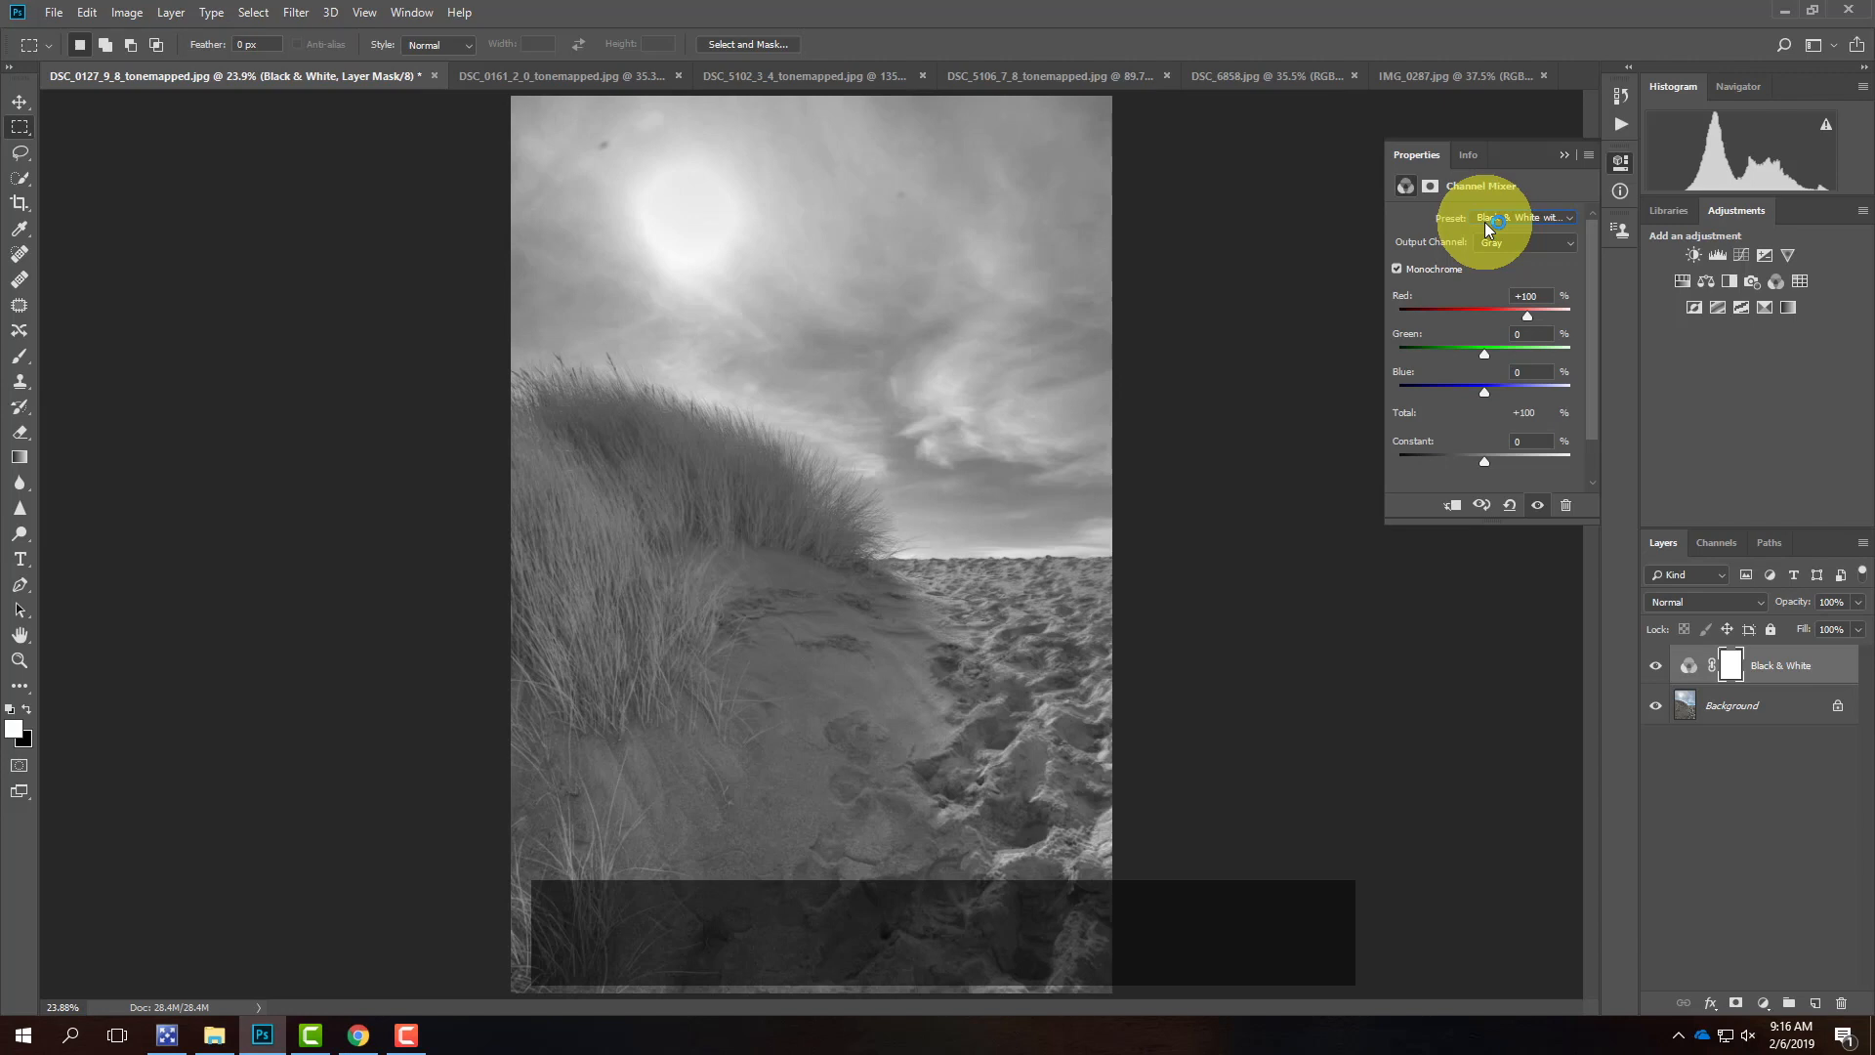
pyautogui.click(1563, 156)
# - In DSC_0161_2_0_tonemapped, add a Channel Mixer adjustment layer named Black & White and turn on Monochrome
pyautogui.click(590, 75)
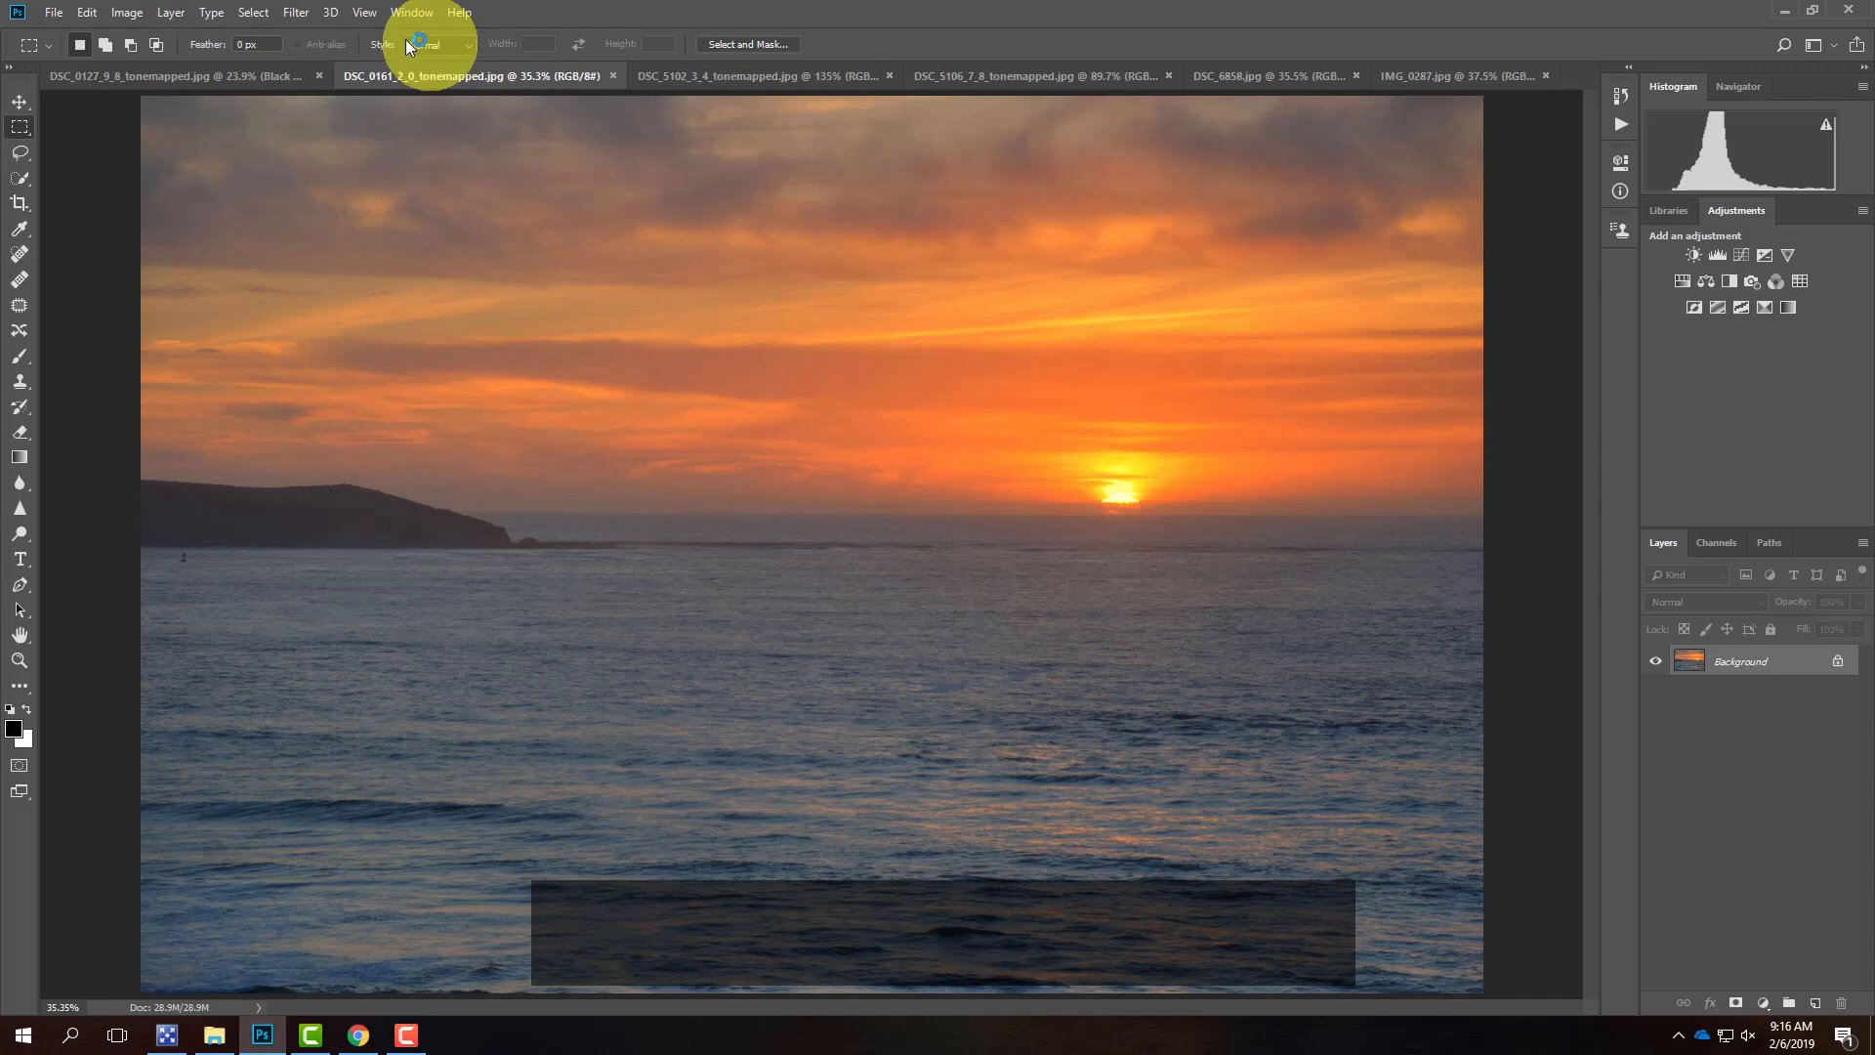
pyautogui.click(176, 13)
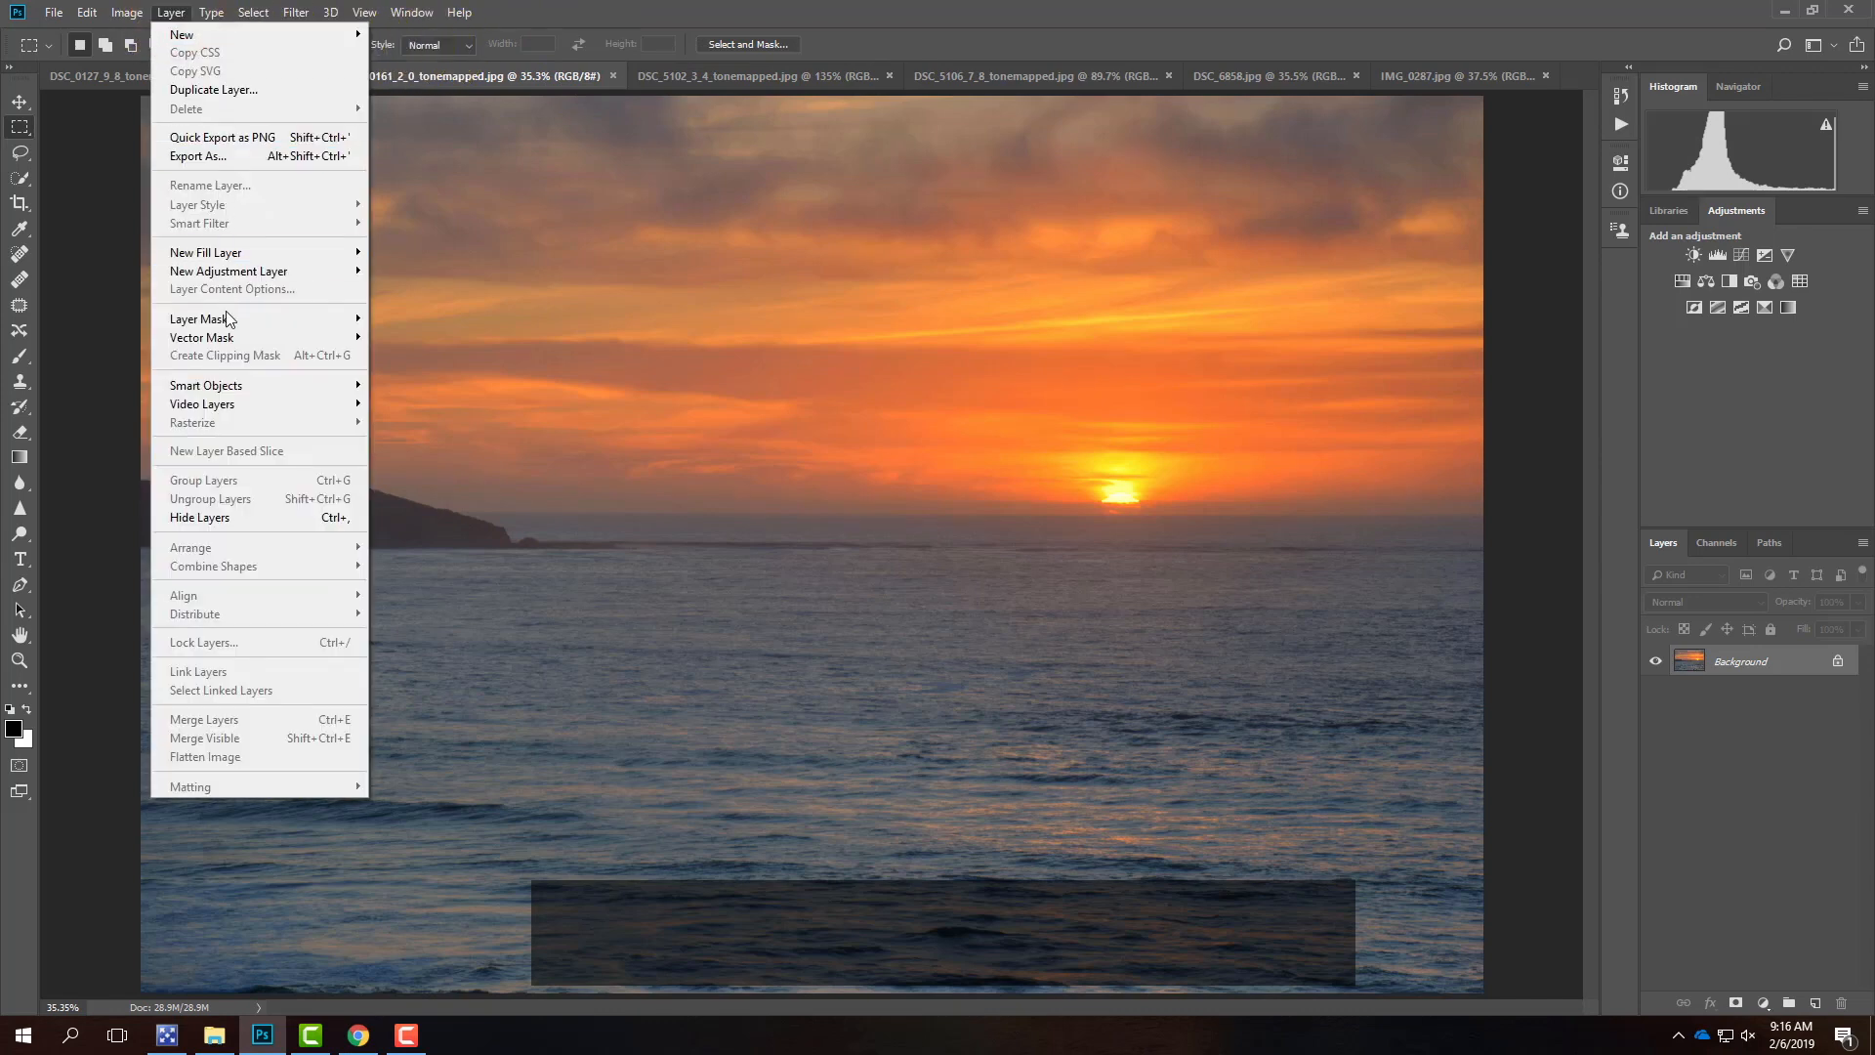
pyautogui.moveTo(230, 273)
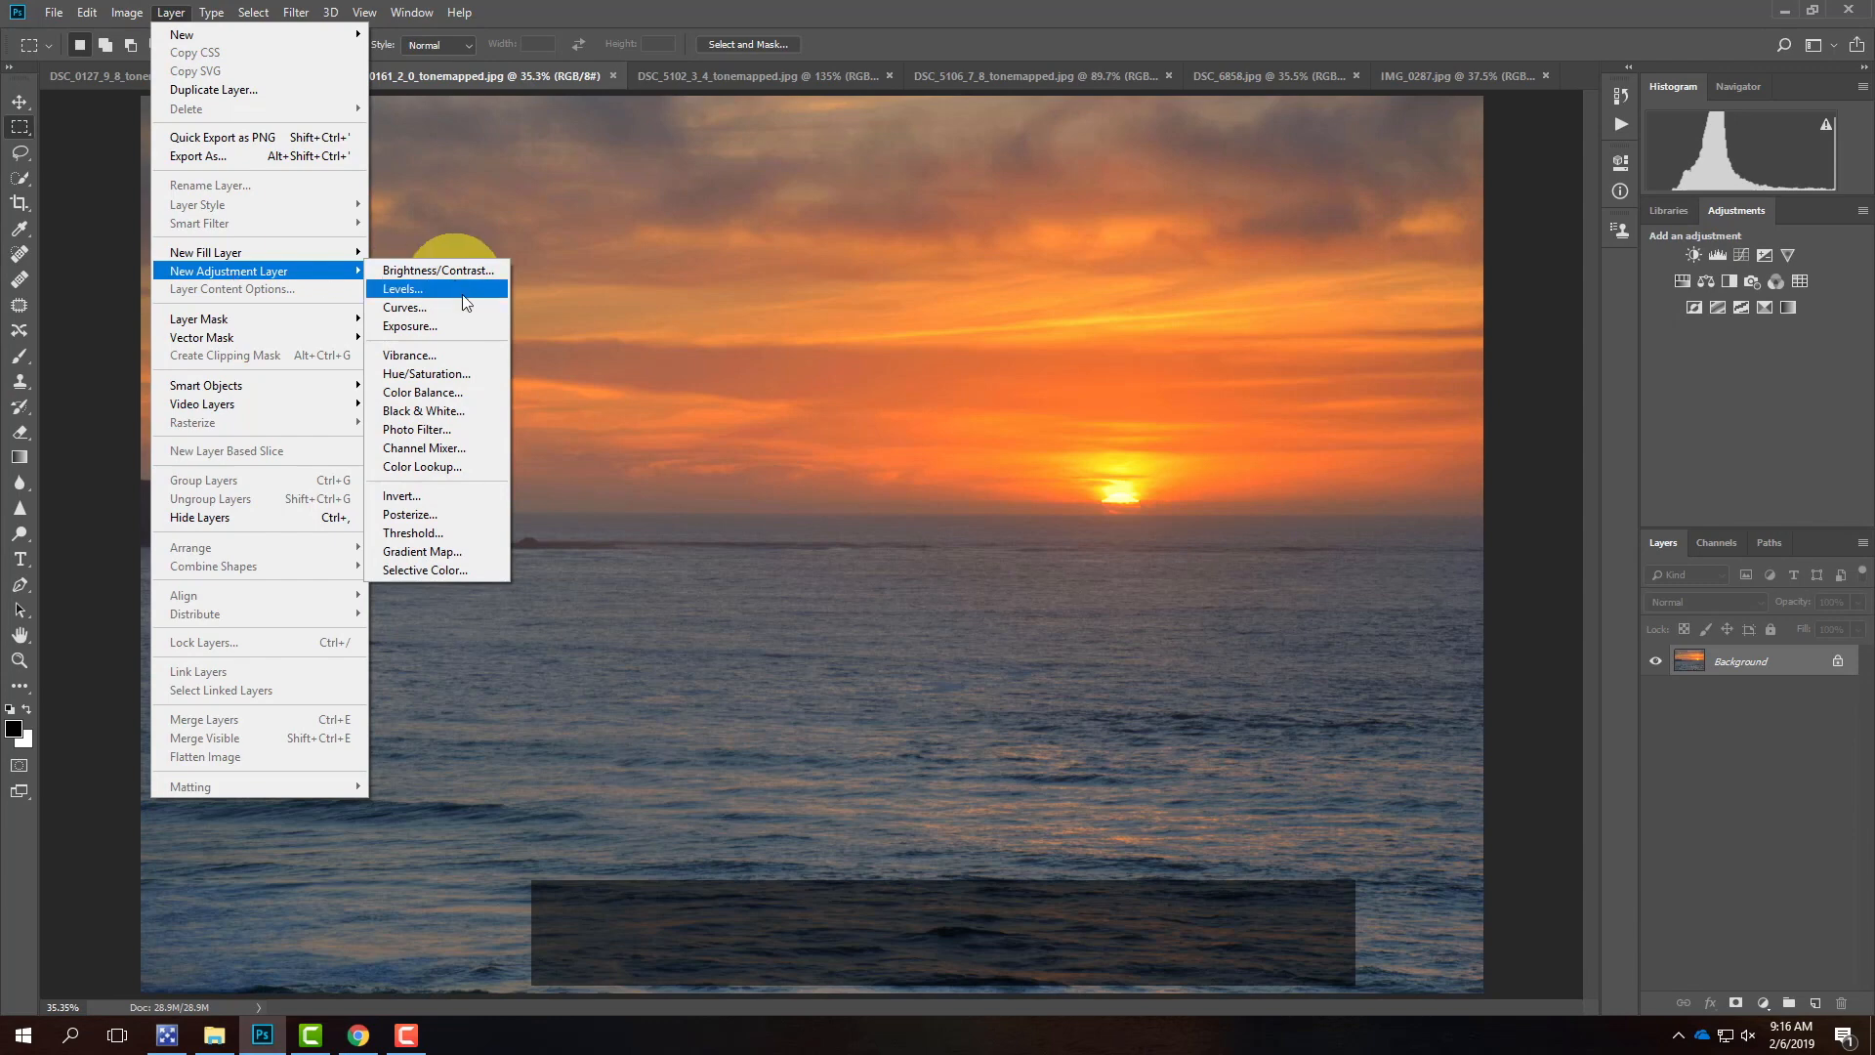
pyautogui.click(465, 449)
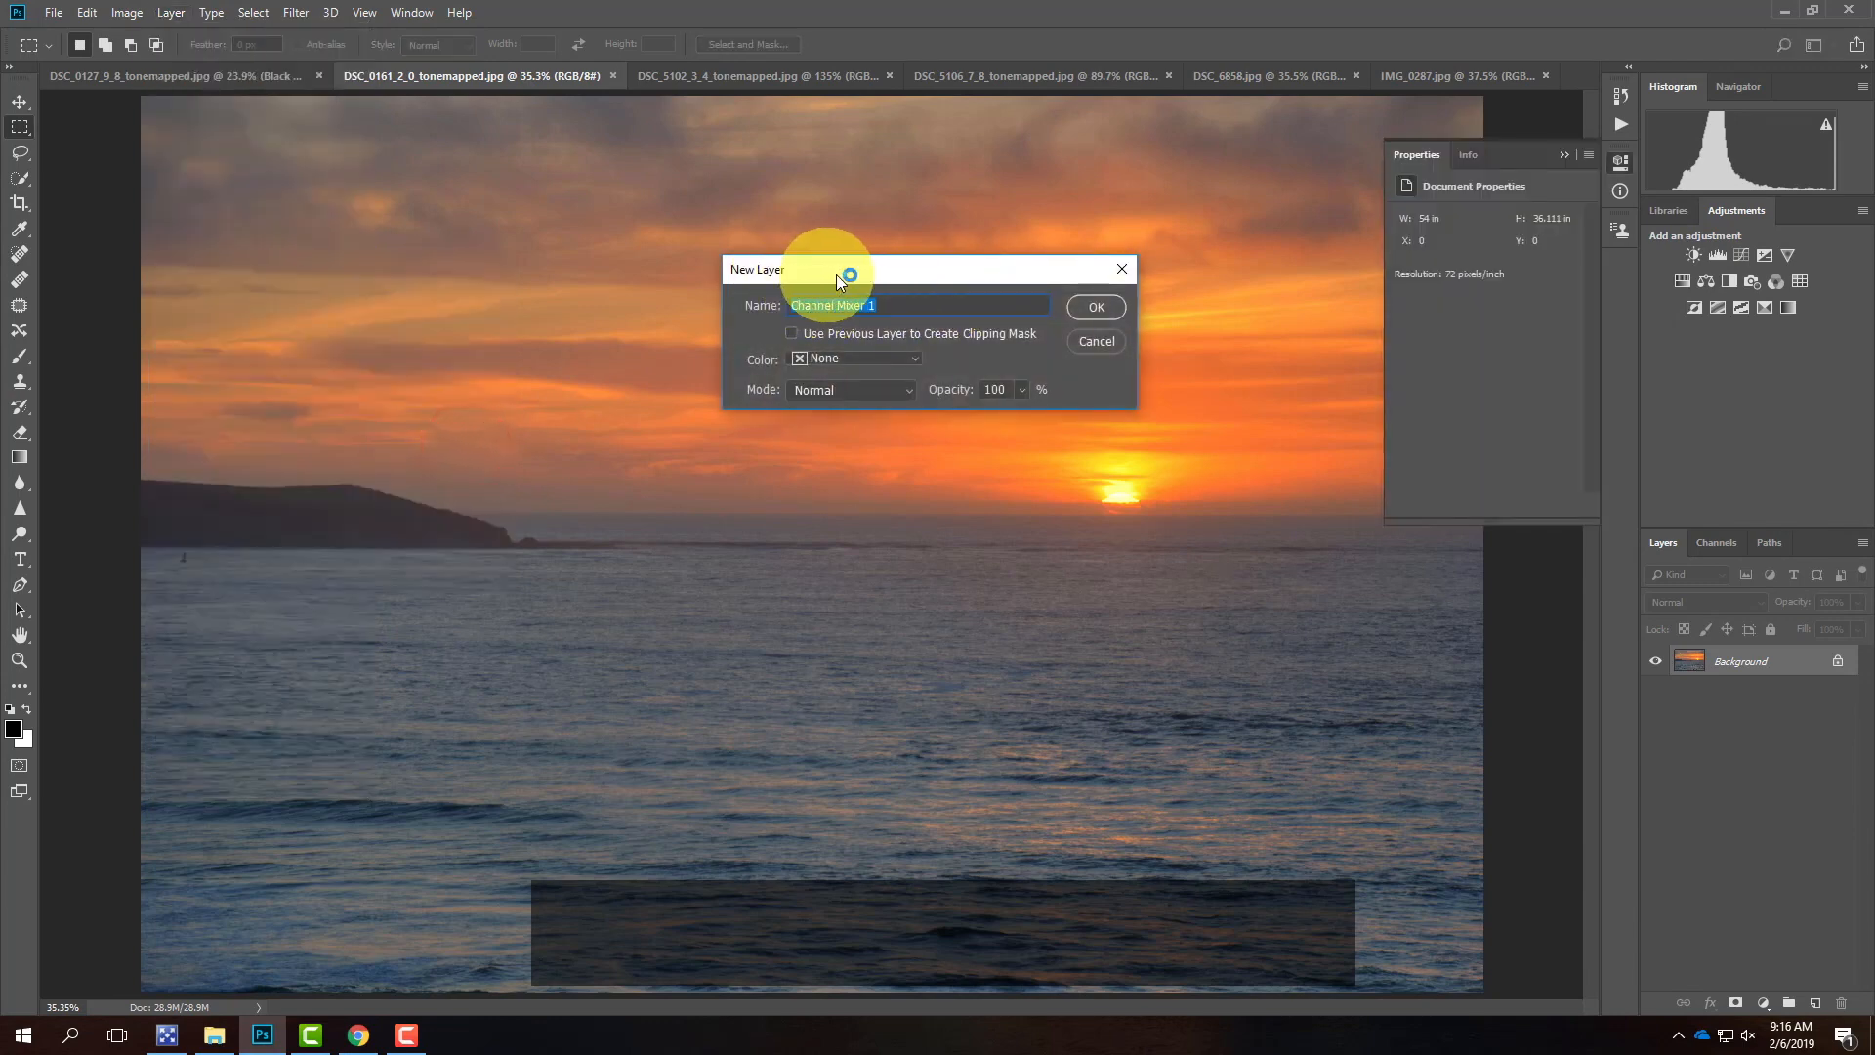
pyautogui.write('Bla')
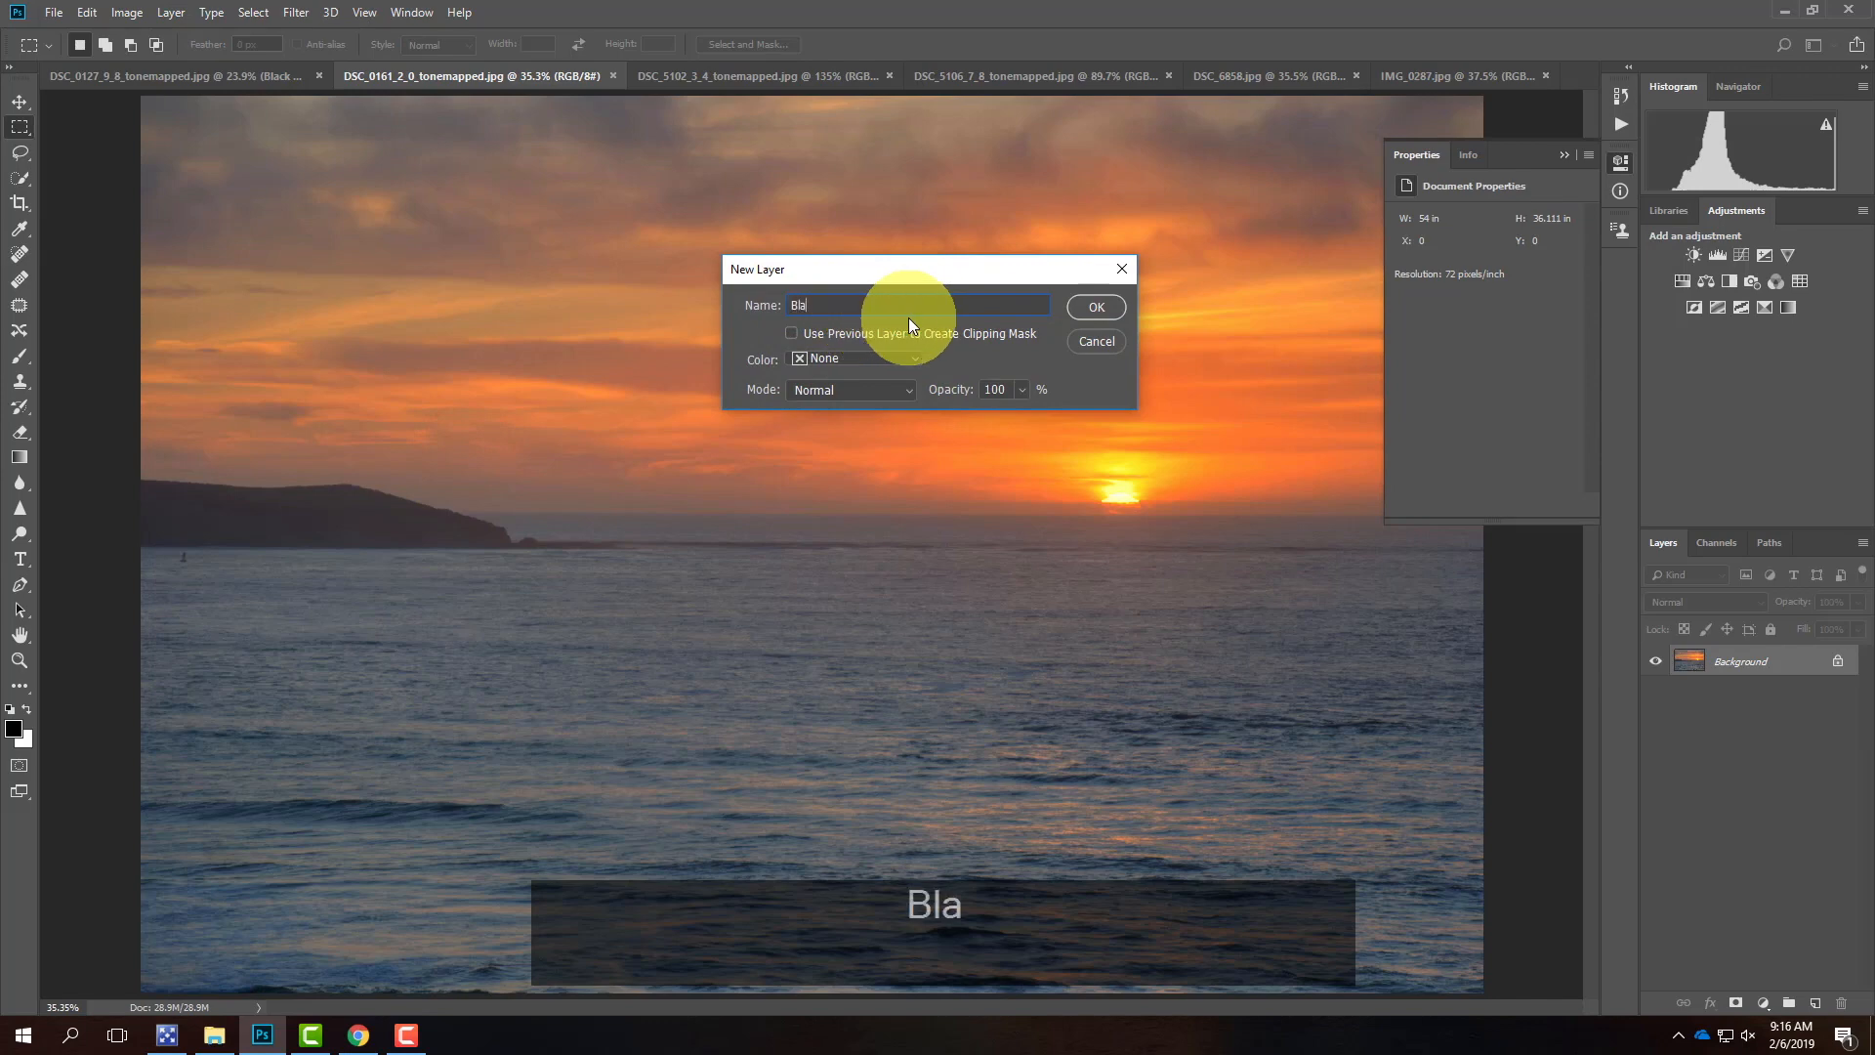
pyautogui.write('ck & White')
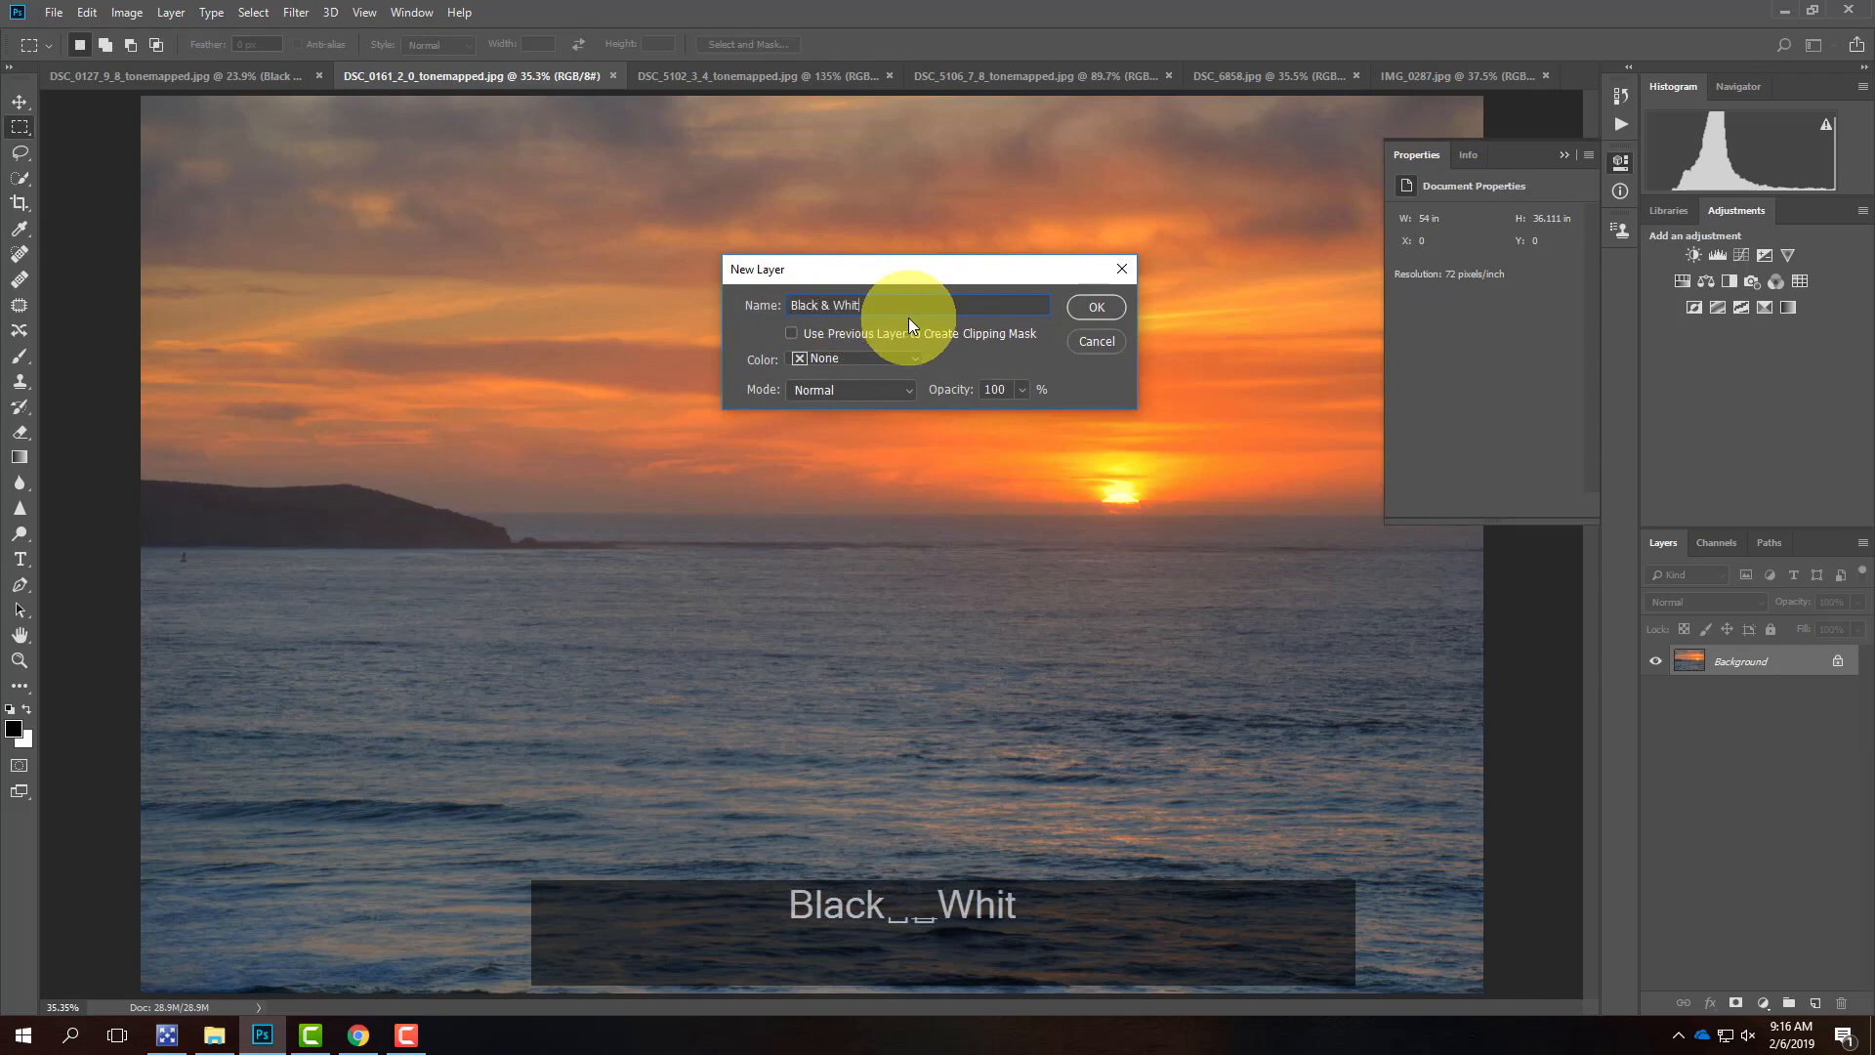
pyautogui.click(1096, 309)
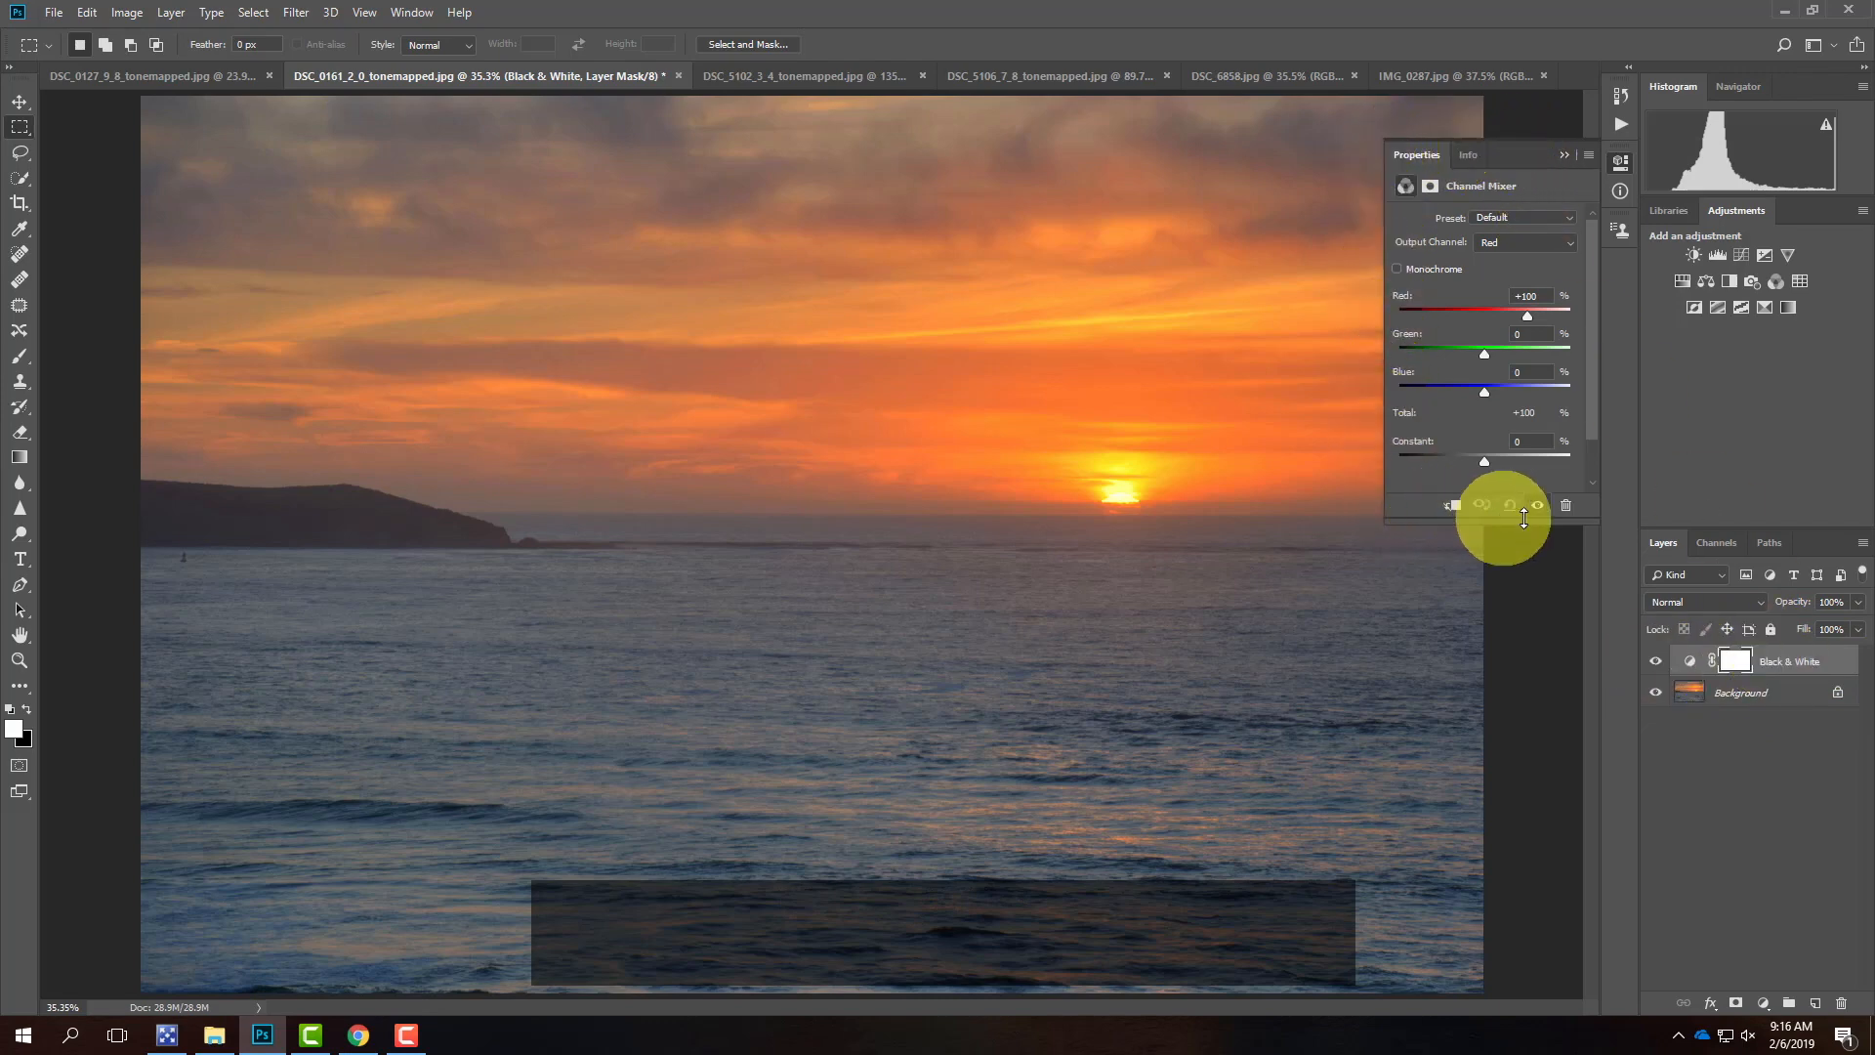
pyautogui.click(1398, 268)
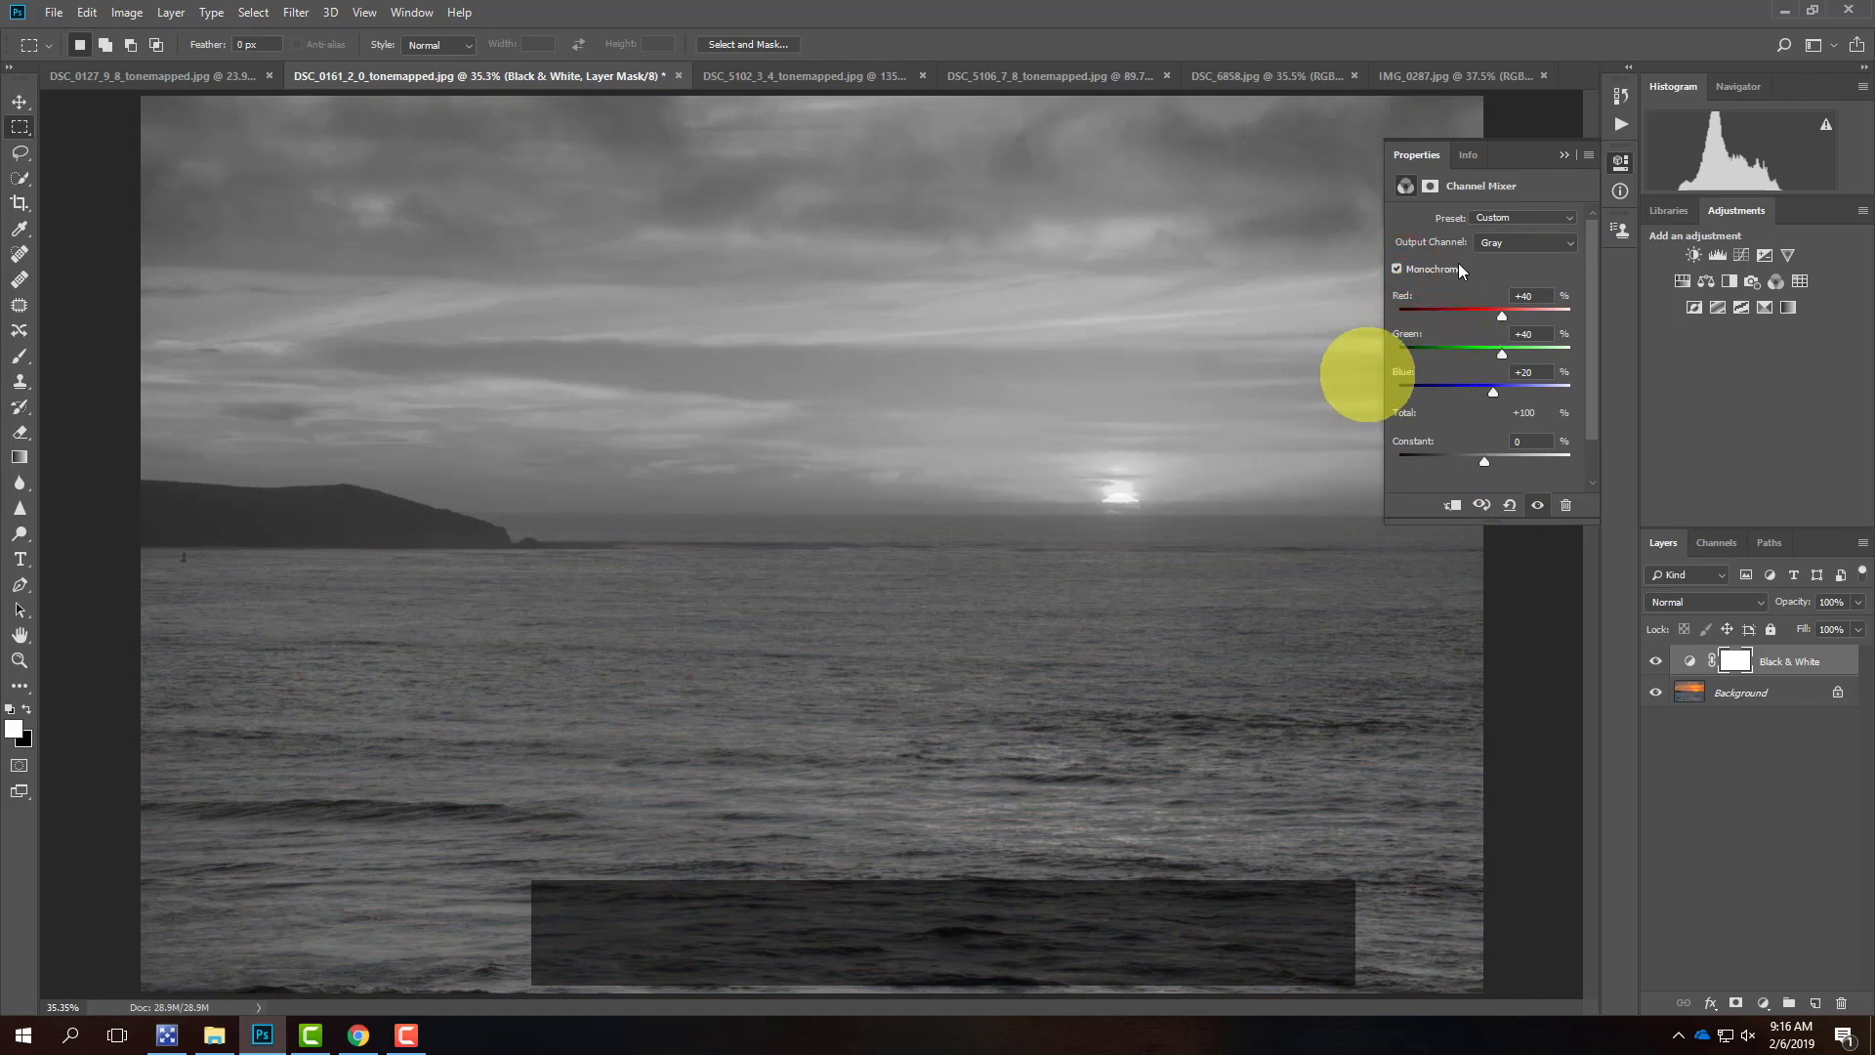
# - Try the Black & White Infrared preset and the Blue, Green, Orange, Red and Yellow Filter presets on the seascape's Channel Mixer
pyautogui.click(1545, 220)
pyautogui.scroll(5, 1545, 226)
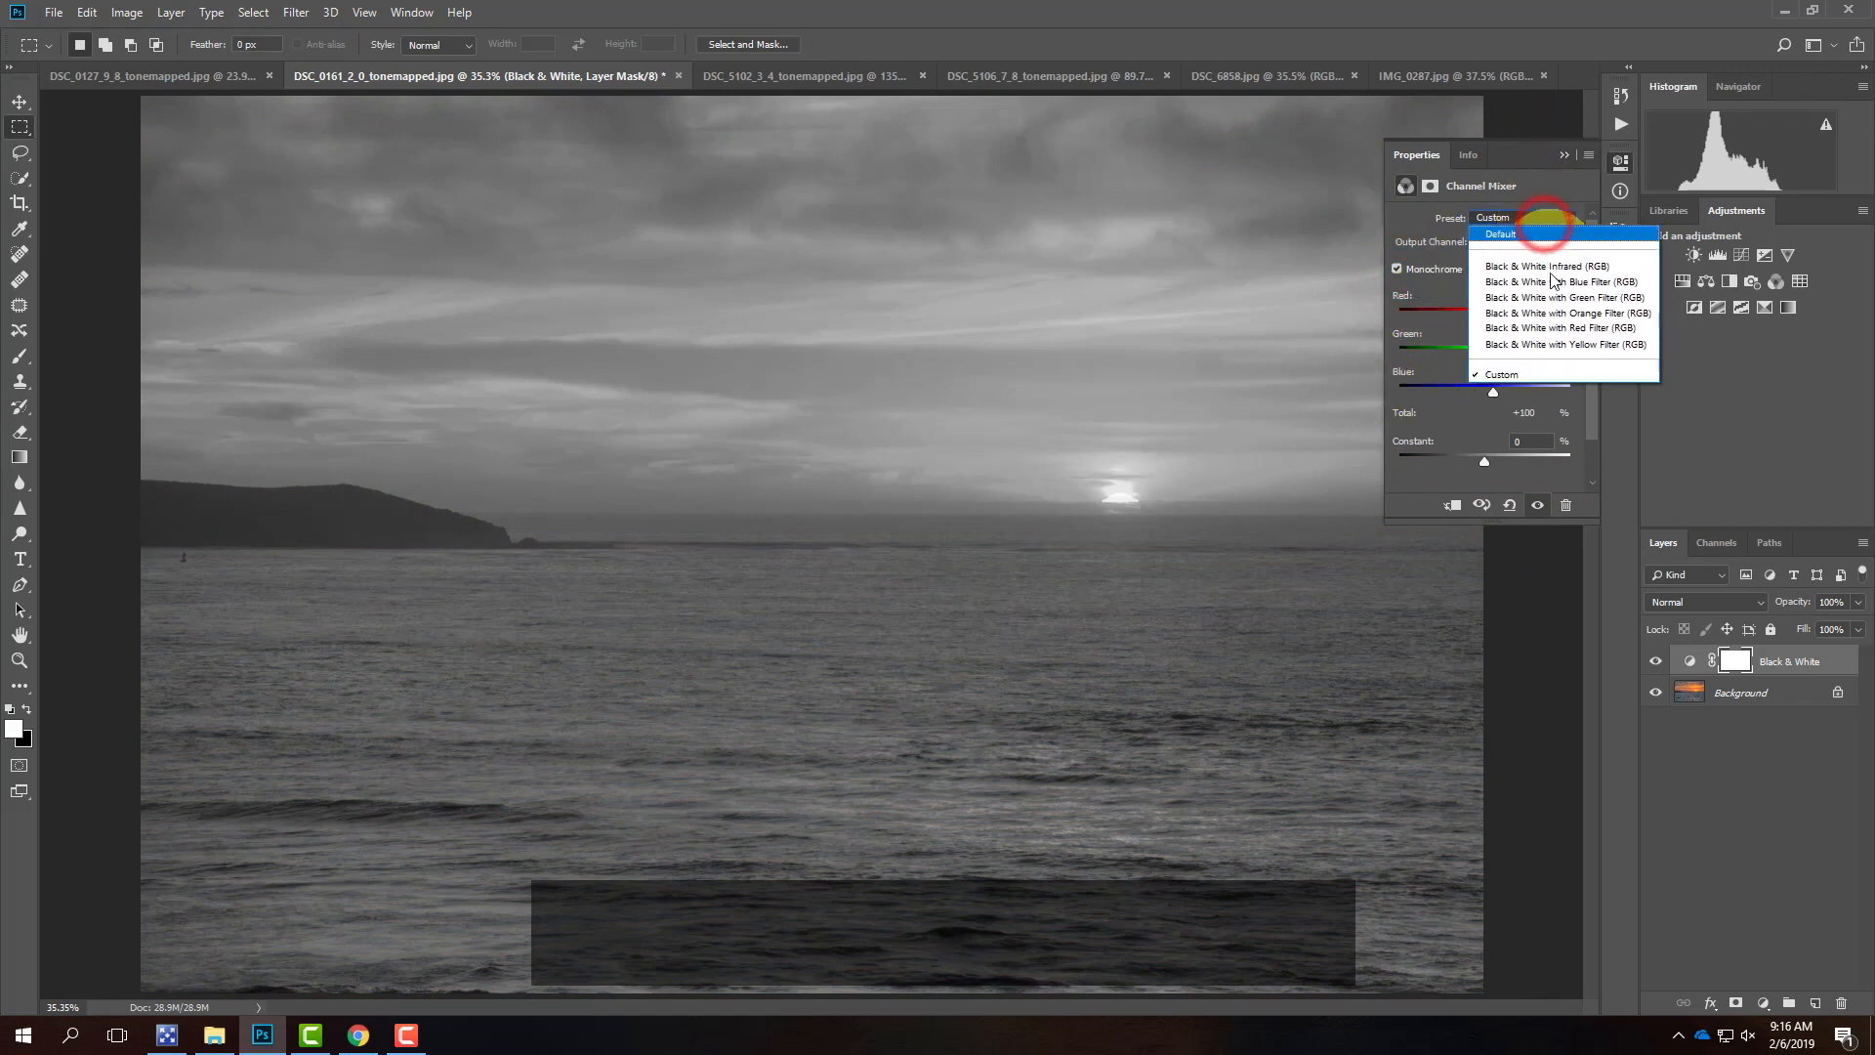
pyautogui.click(1551, 269)
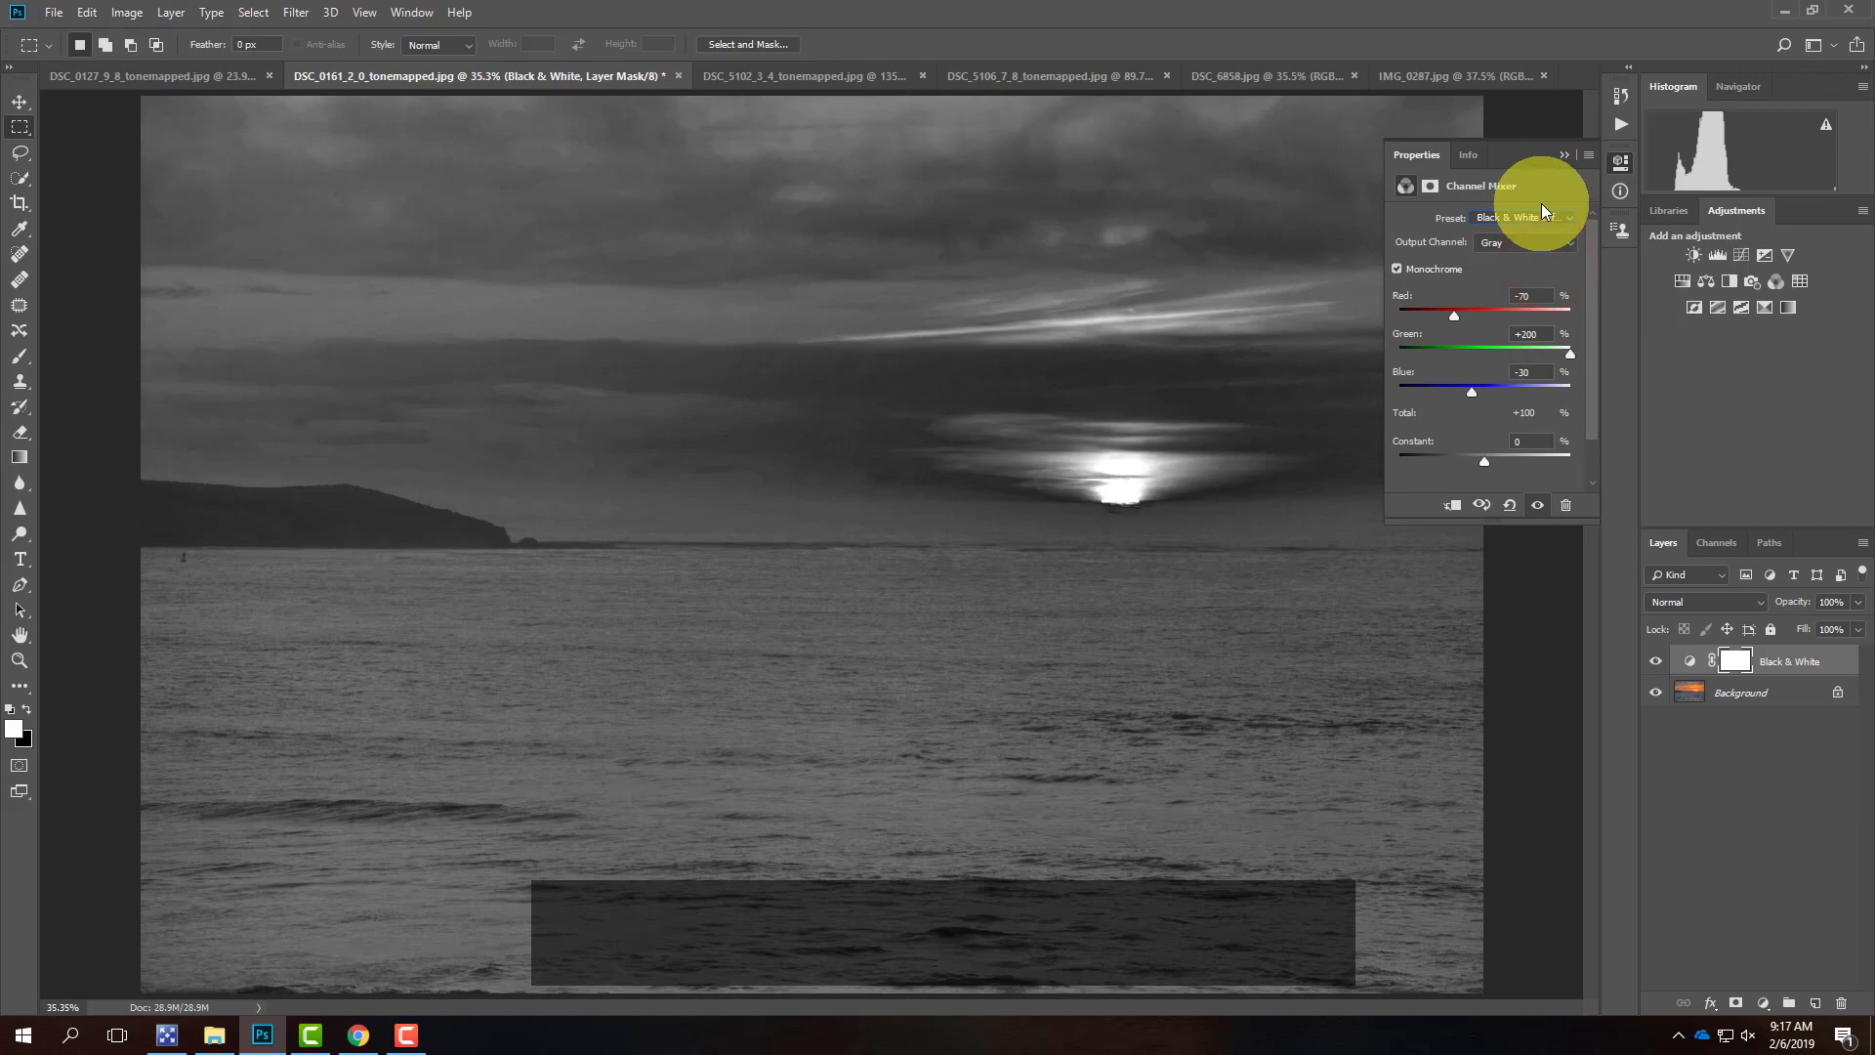
pyautogui.click(1541, 217)
pyautogui.click(1553, 287)
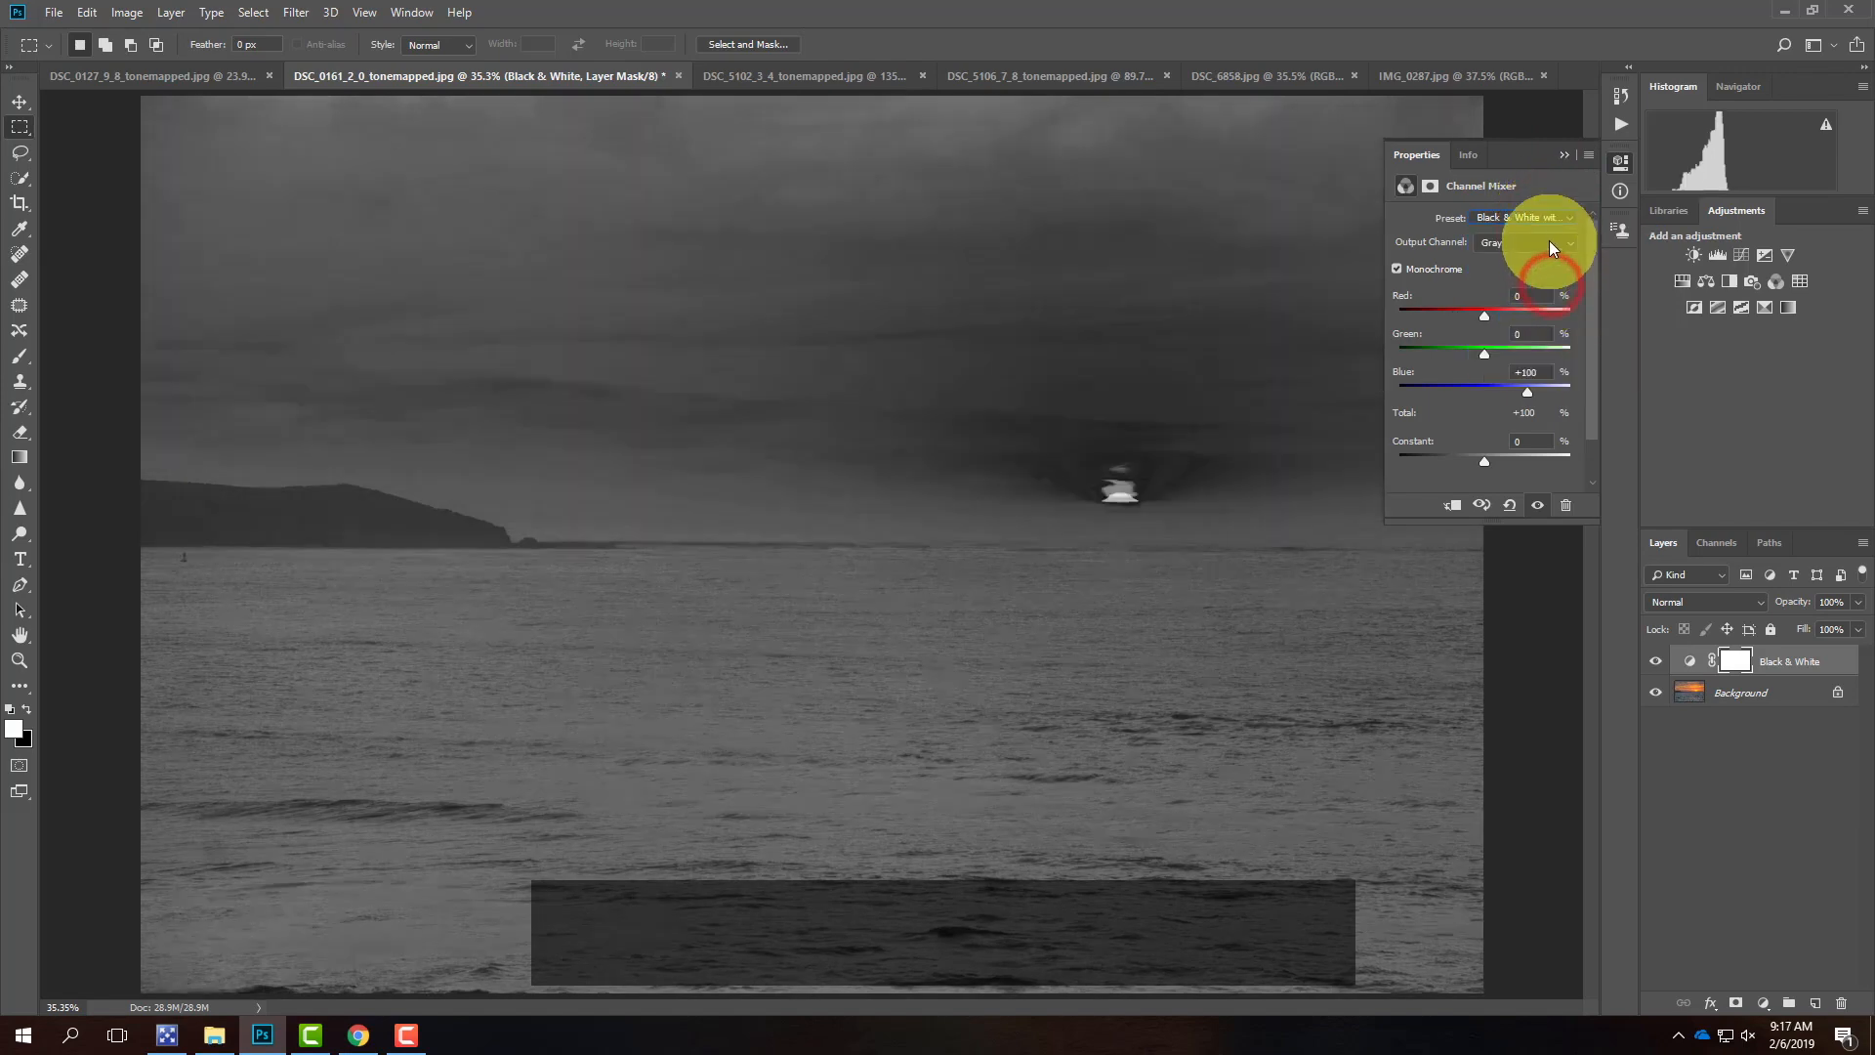
pyautogui.click(1543, 221)
pyautogui.click(1545, 299)
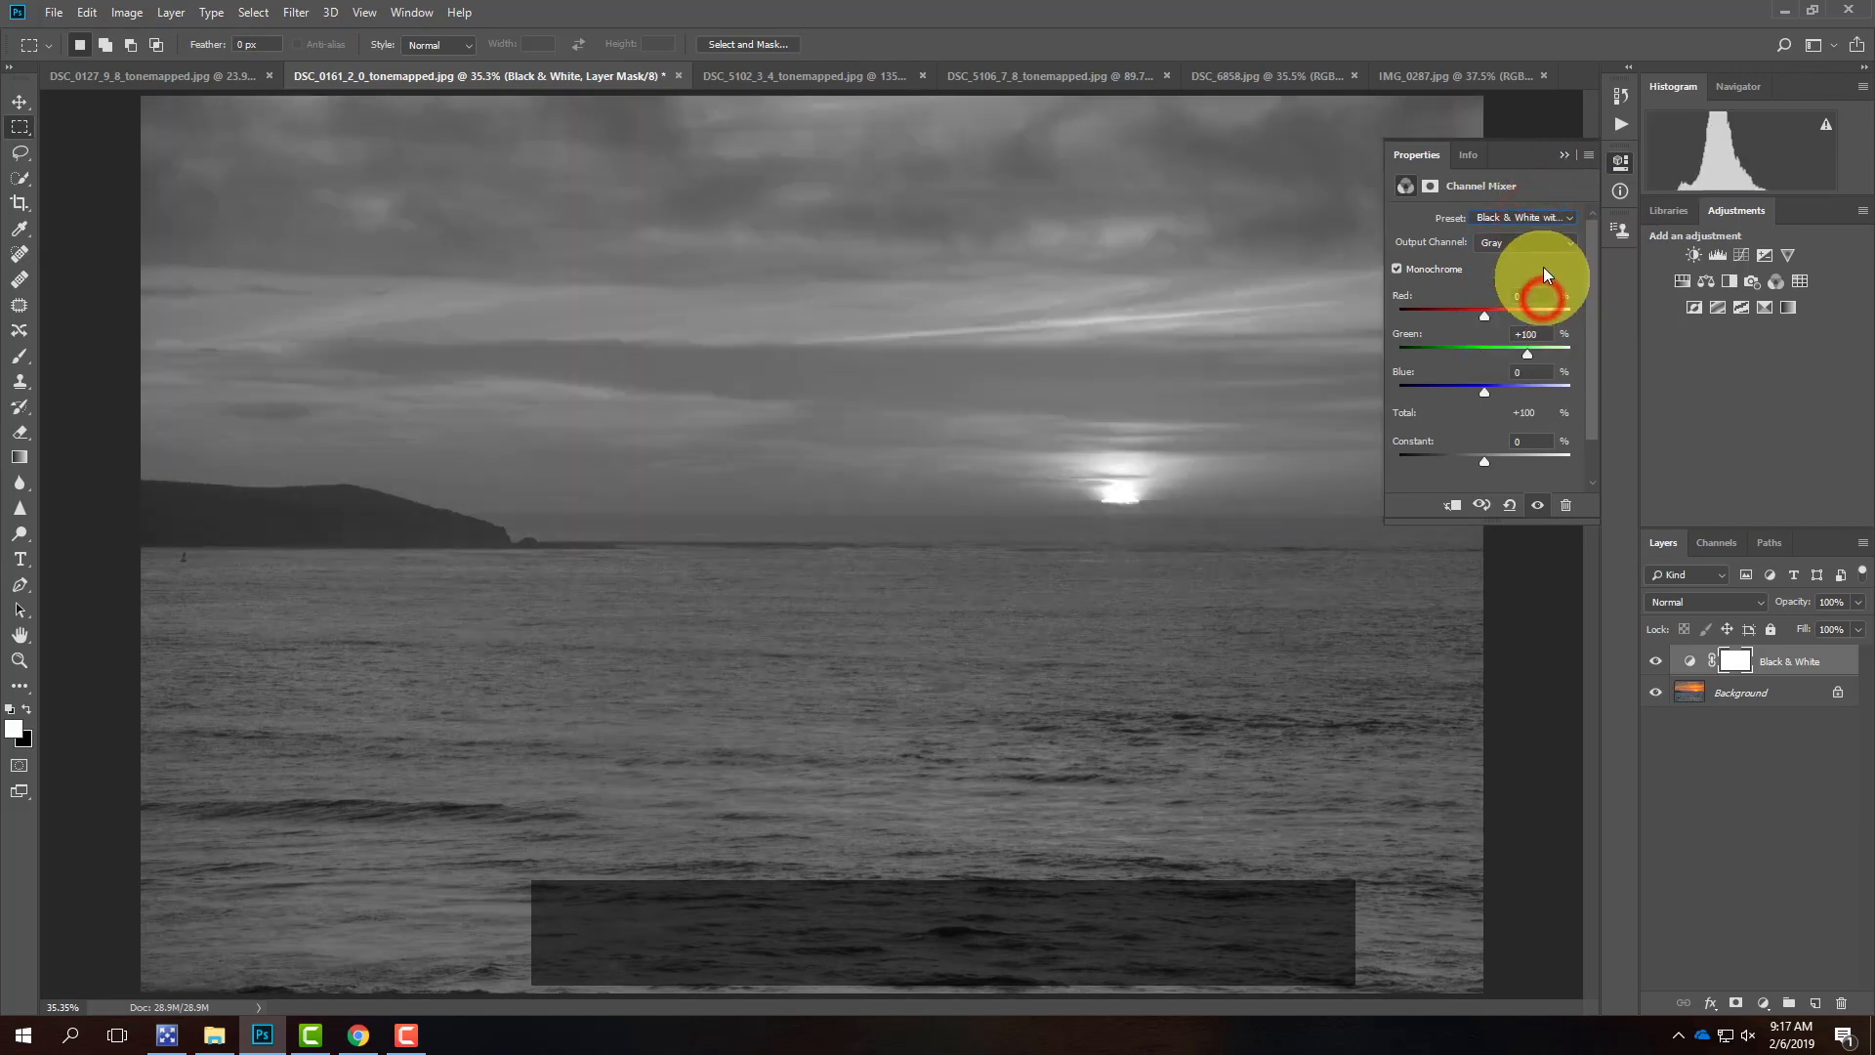
pyautogui.click(1538, 220)
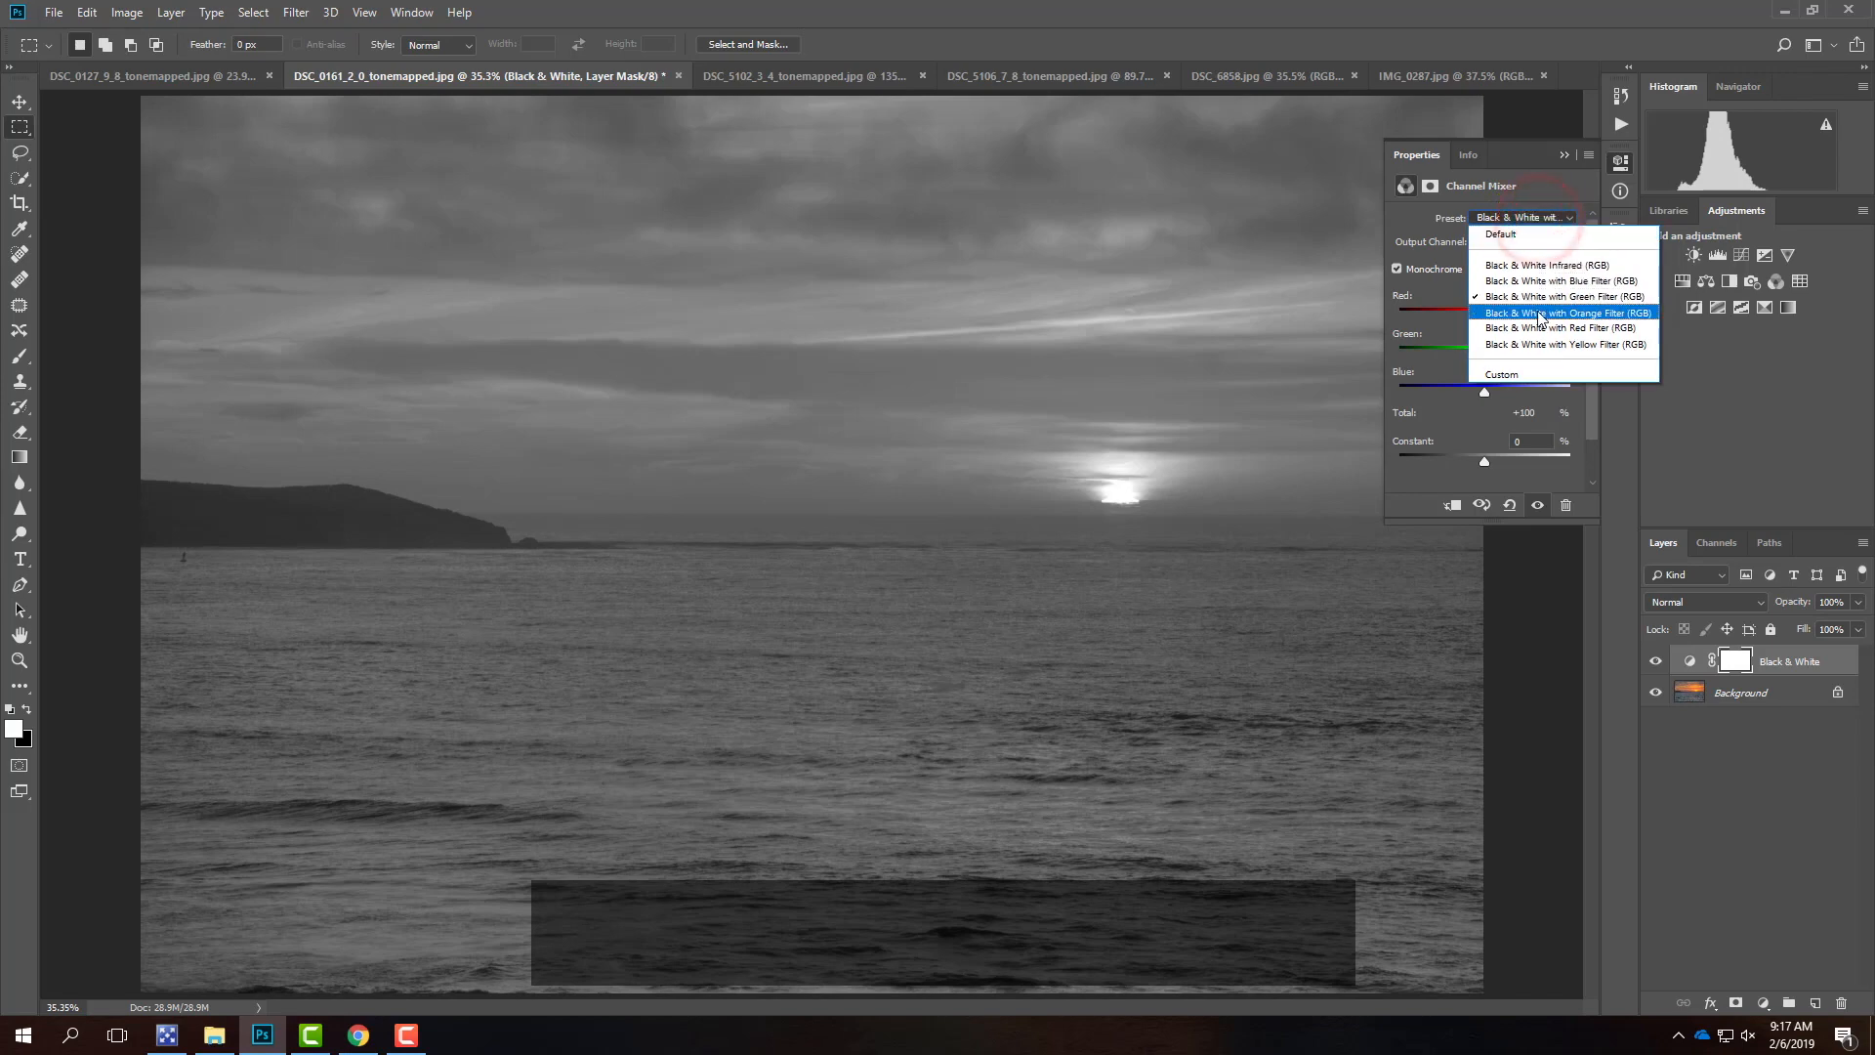
pyautogui.click(1539, 313)
pyautogui.click(1529, 219)
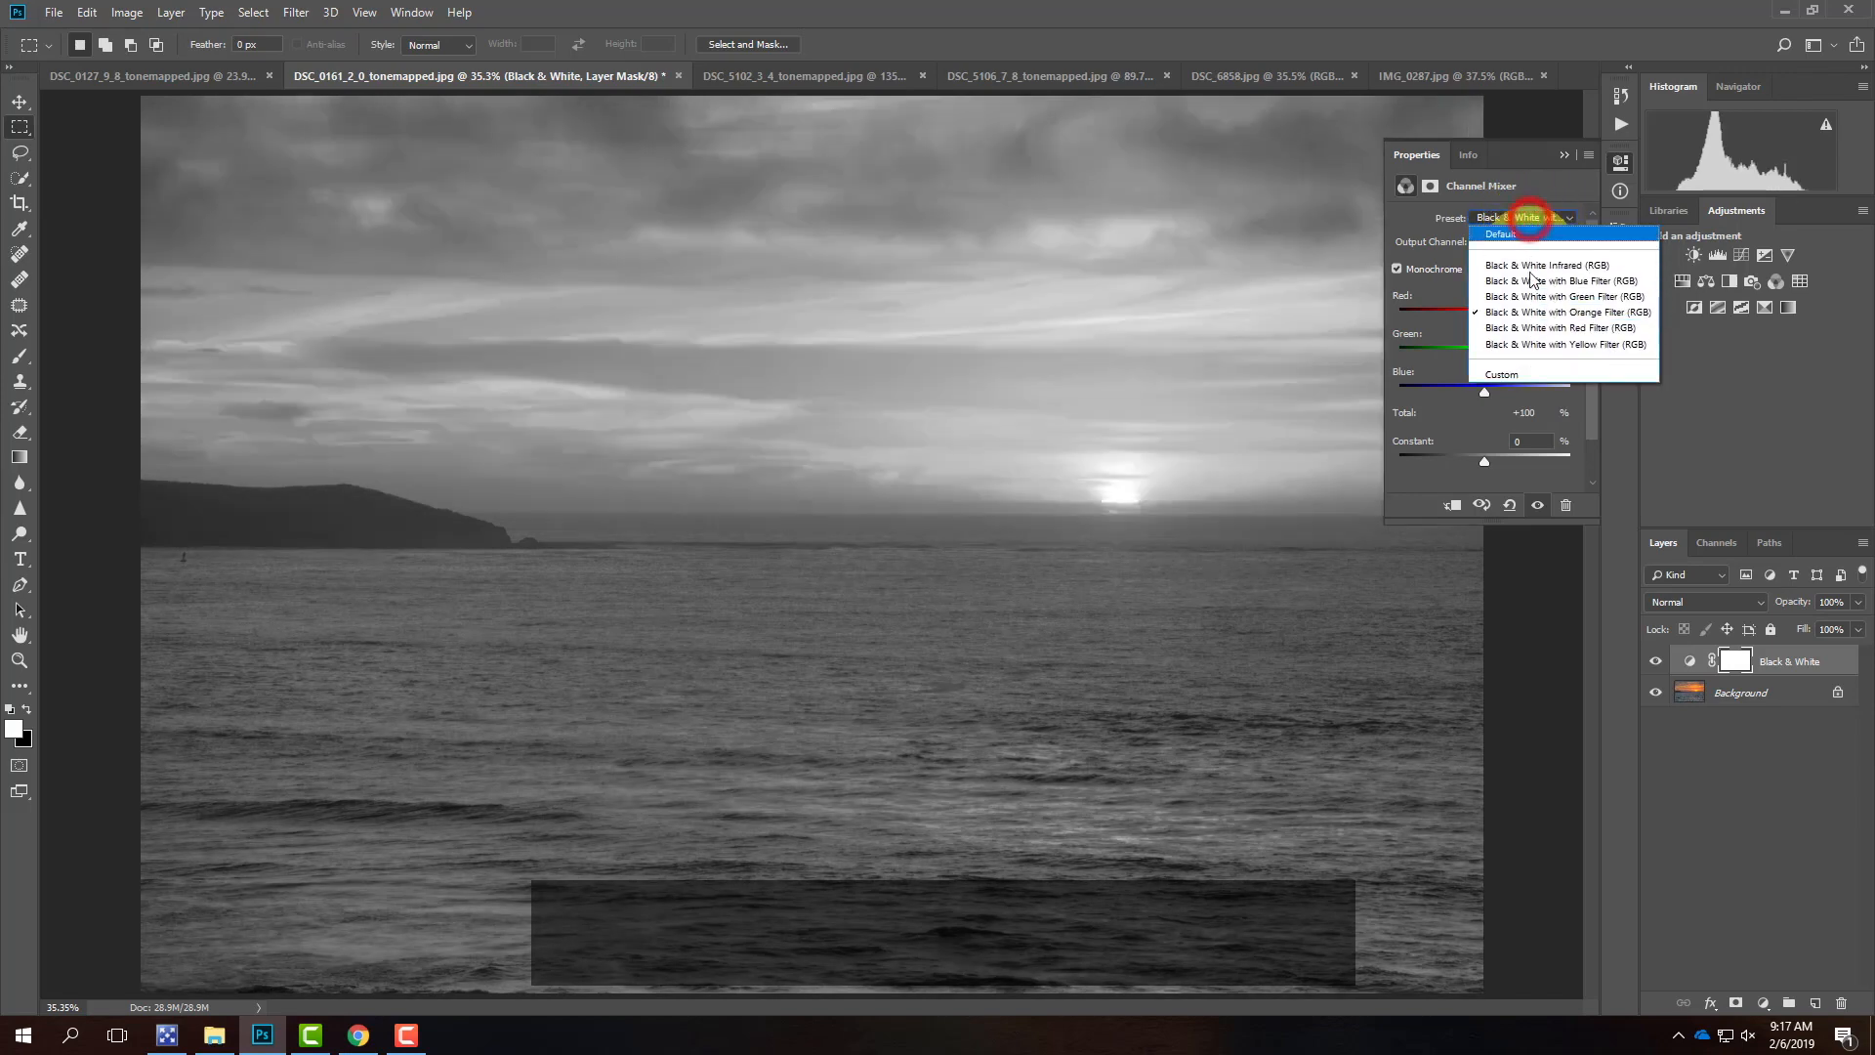
pyautogui.click(1541, 325)
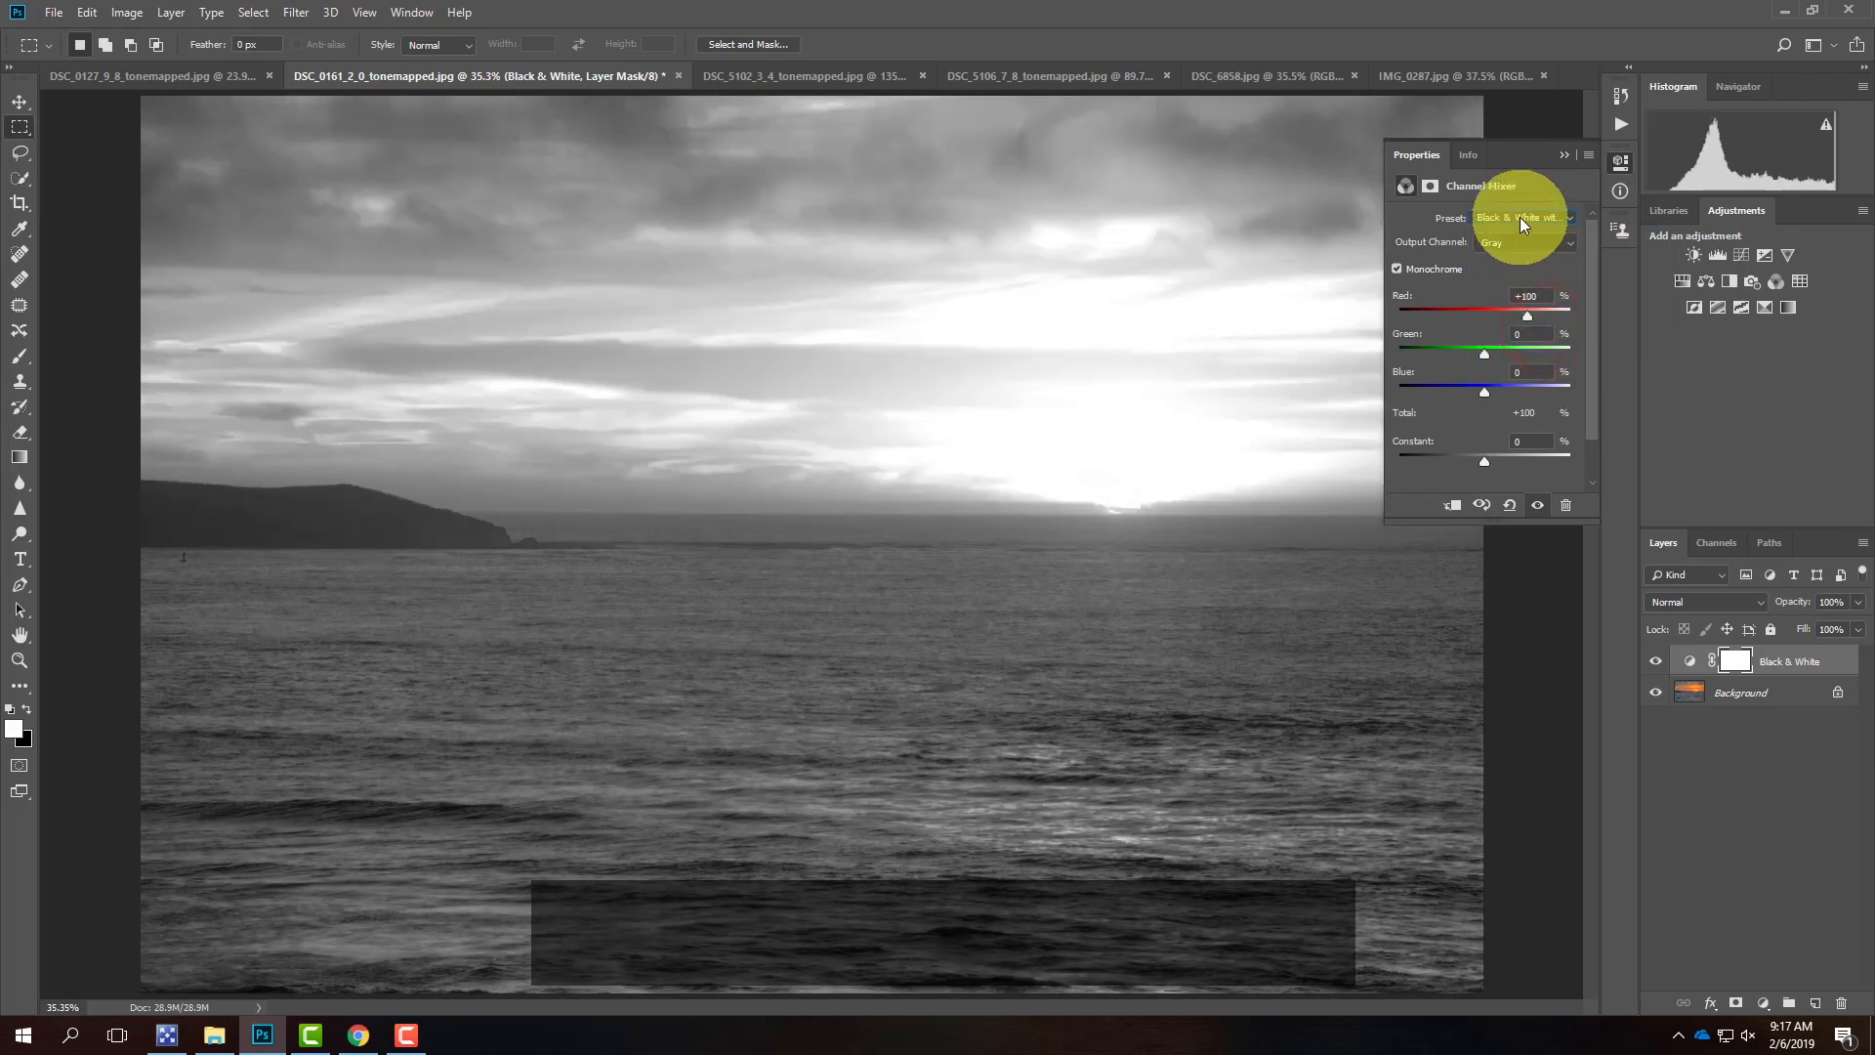
pyautogui.click(1520, 217)
pyautogui.click(1527, 337)
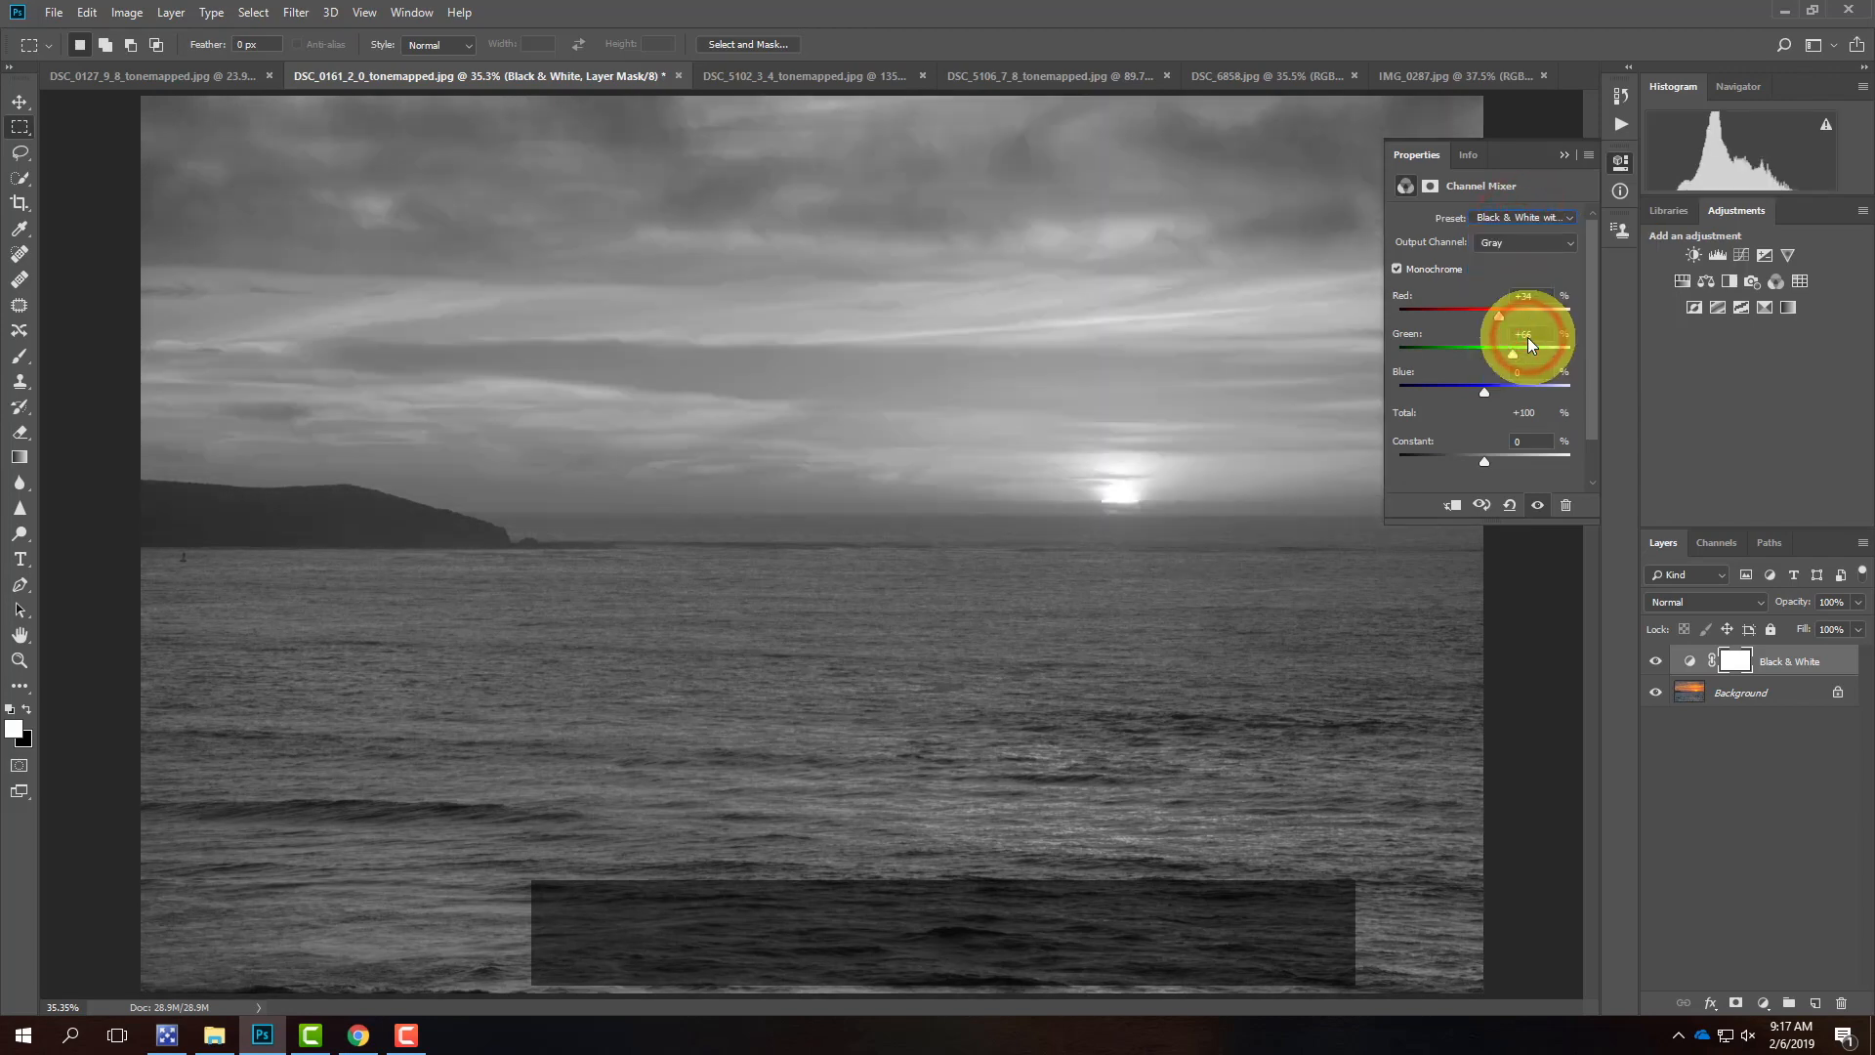
# - Compare the Orange and Green Filter presets on the seascape and settle on Black & White with Orange Filter (RGB)
pyautogui.click(1531, 219)
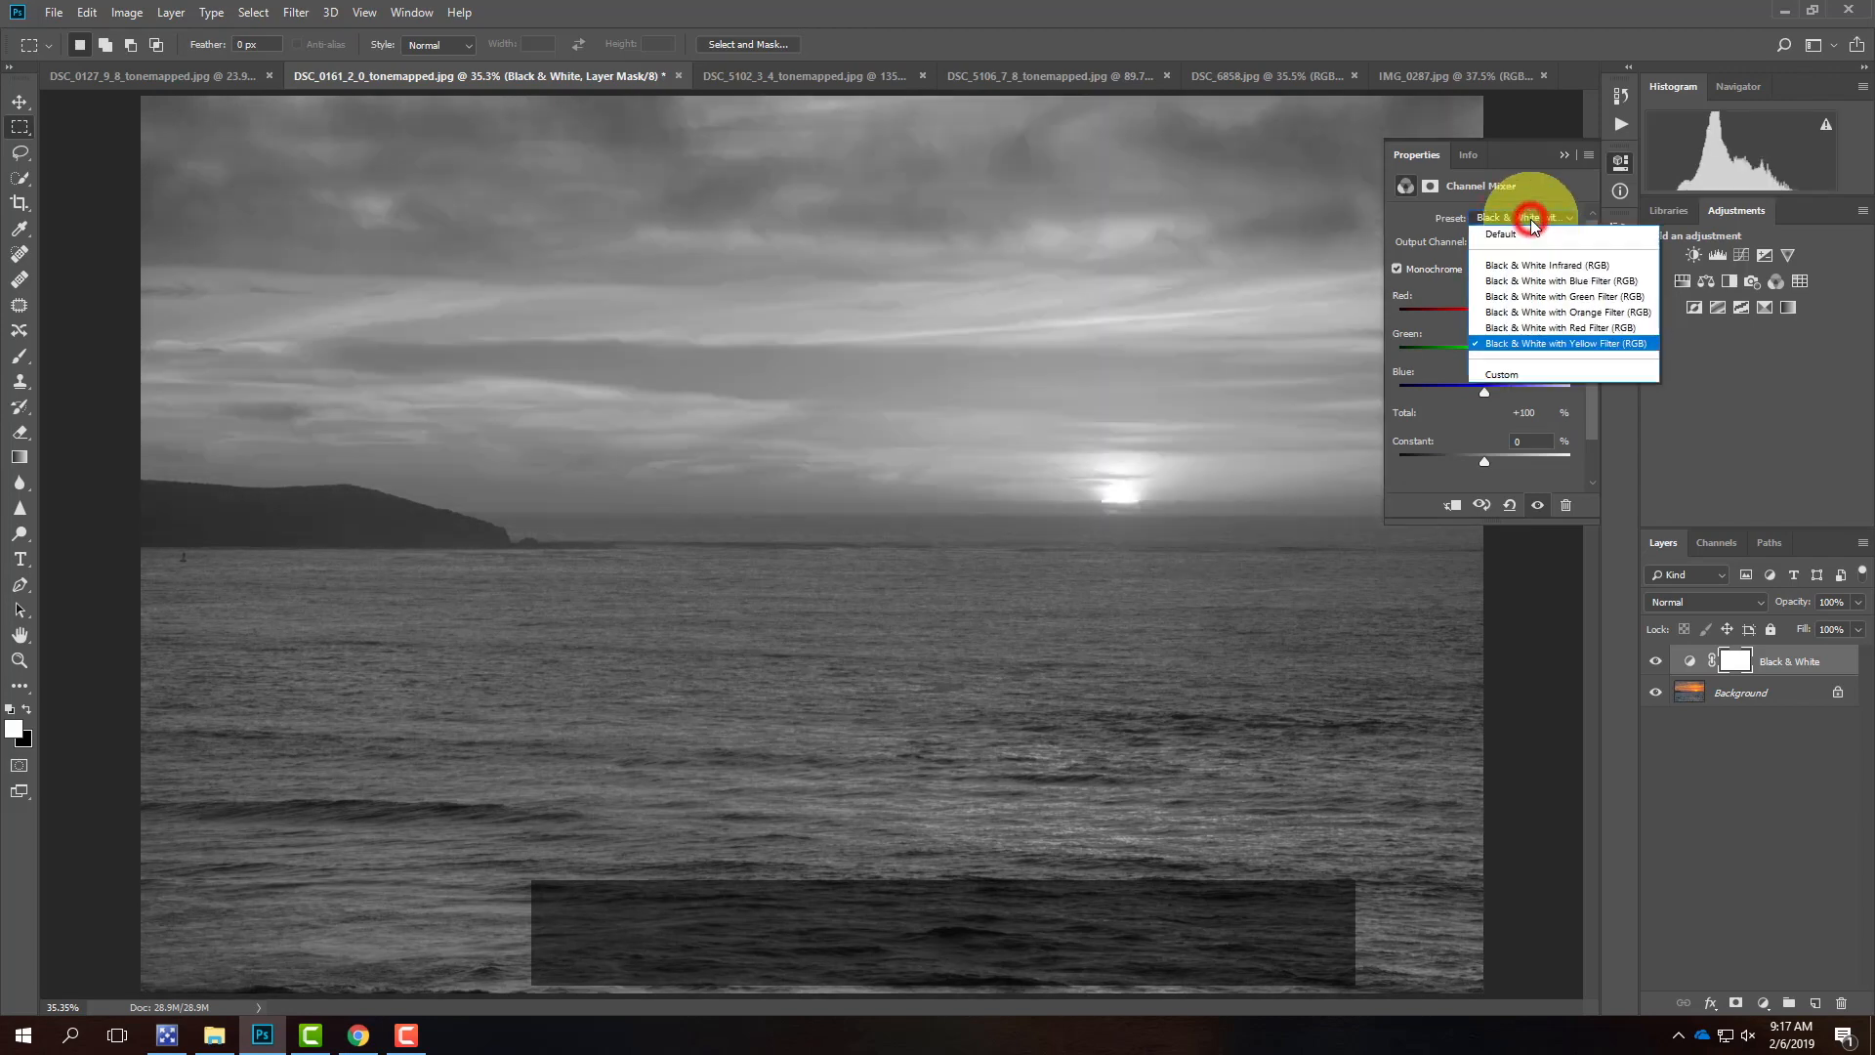
pyautogui.click(1547, 314)
pyautogui.click(1538, 215)
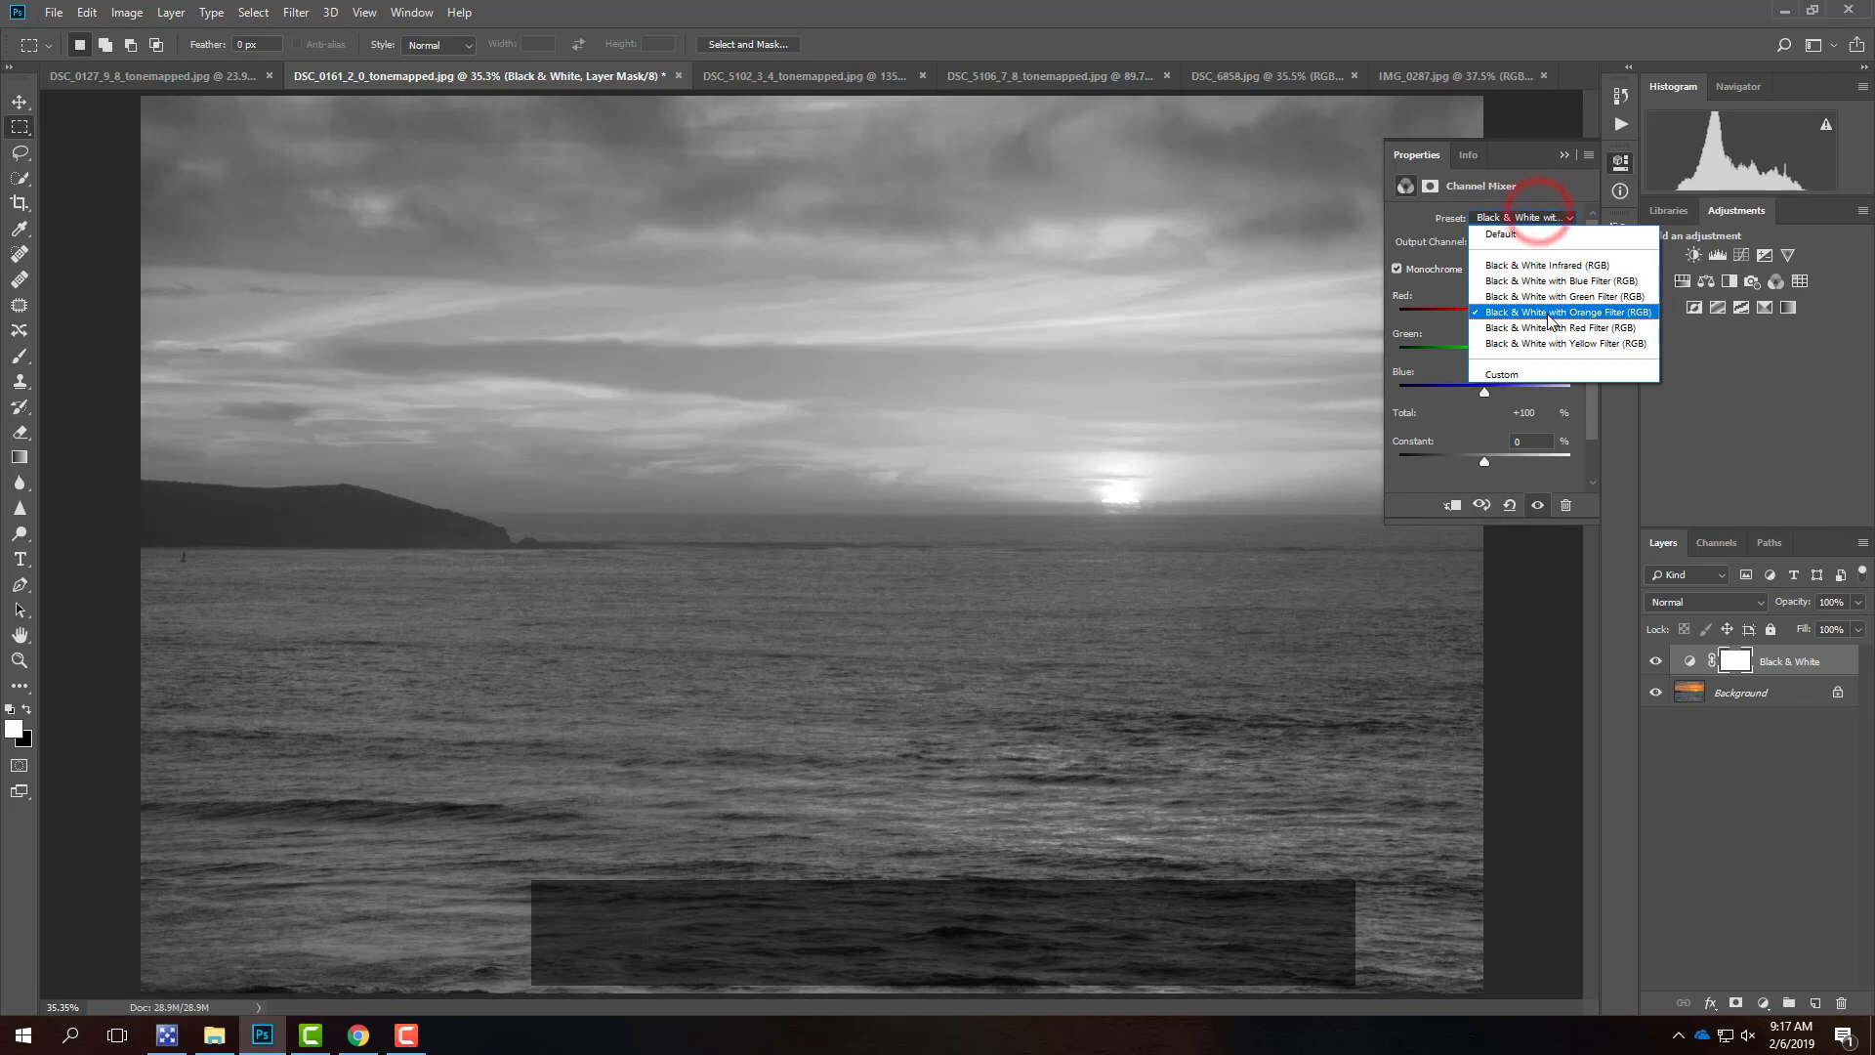
pyautogui.click(1549, 295)
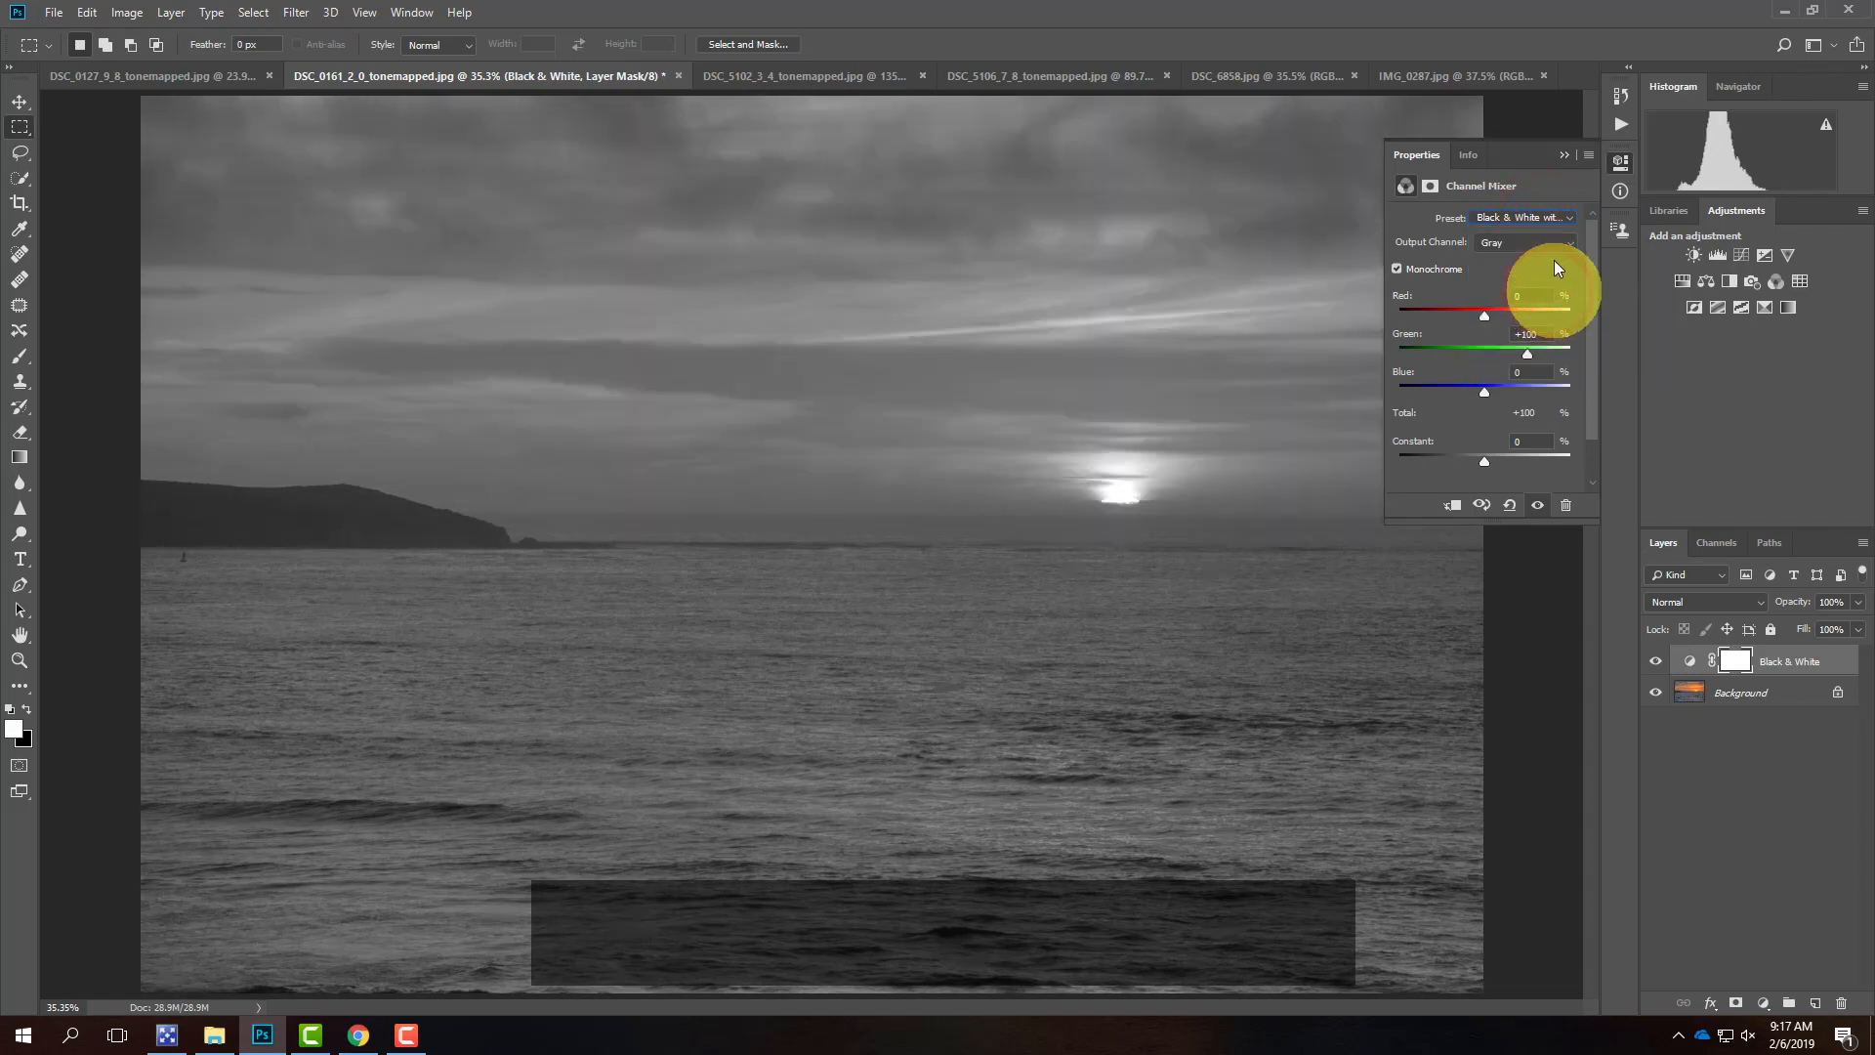
pyautogui.click(1549, 215)
pyautogui.click(1555, 311)
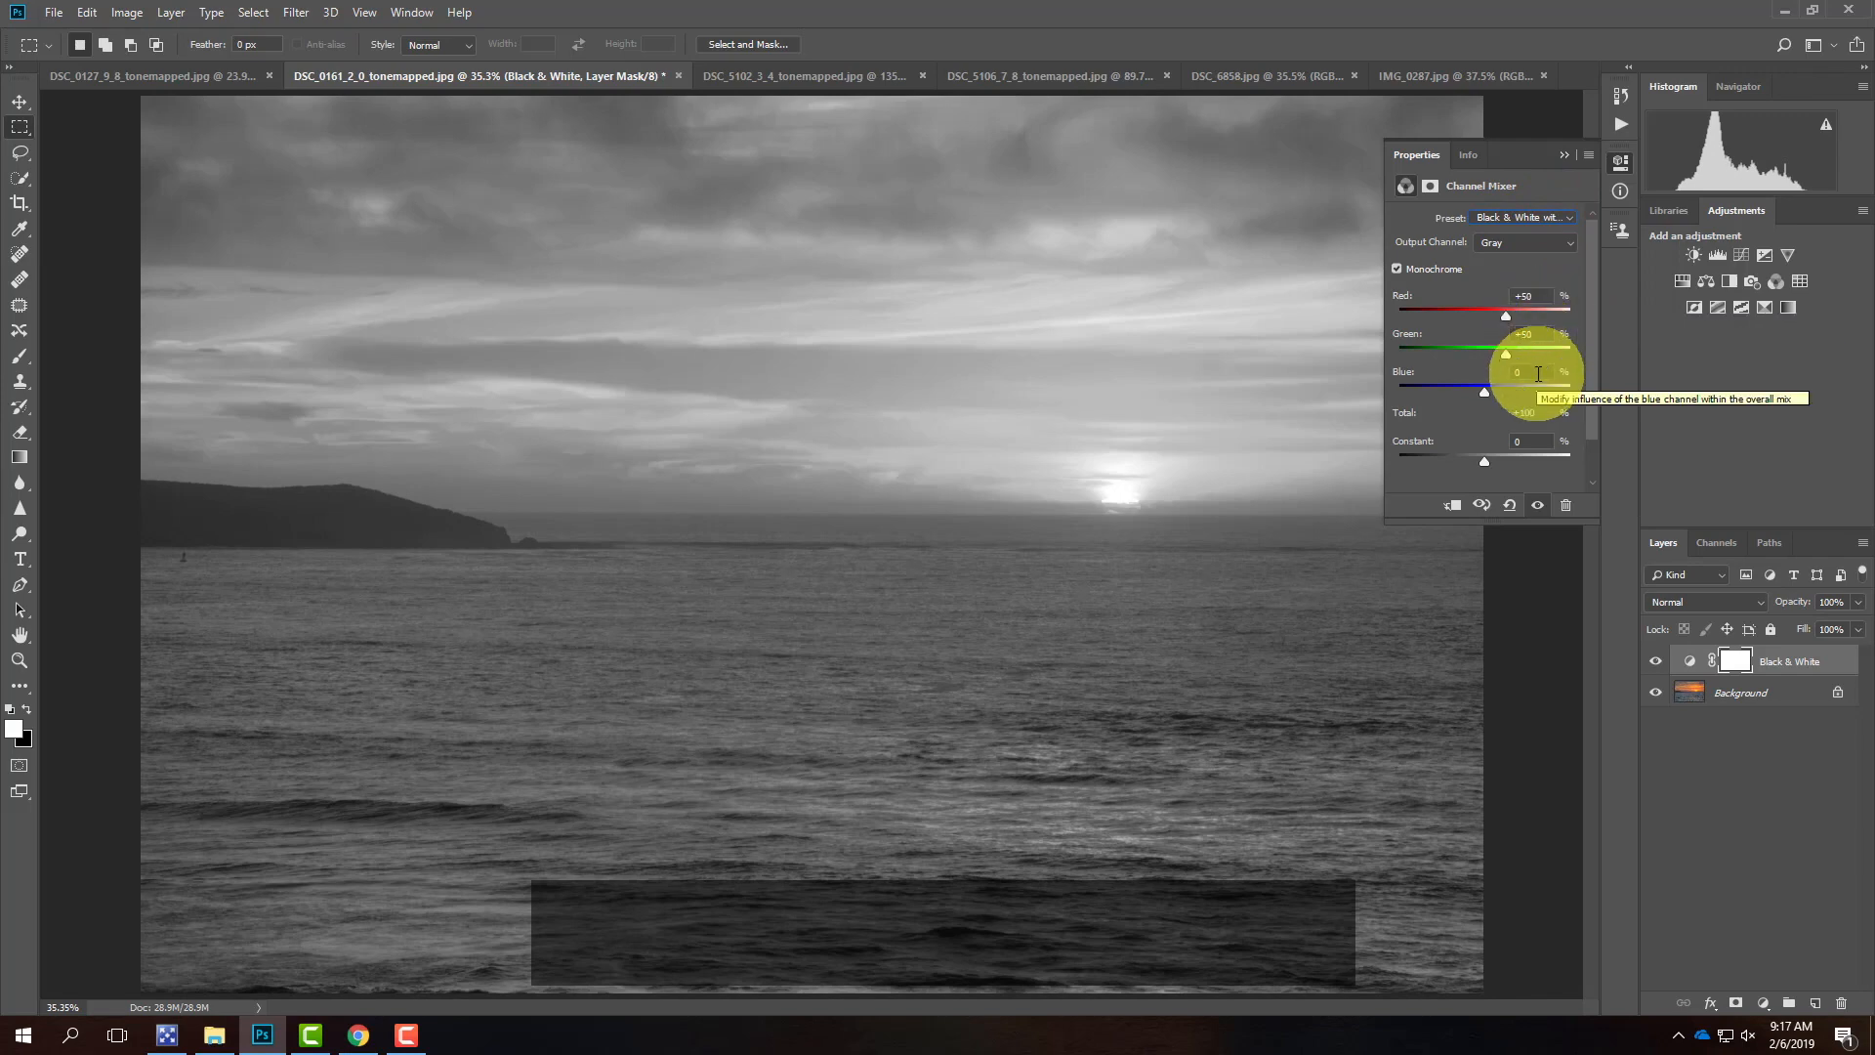
# - In DSC_5102_3_4_tonemapped, add a Channel Mixer adjustment layer named Black & White and turn on Monochrome
pyautogui.click(793, 76)
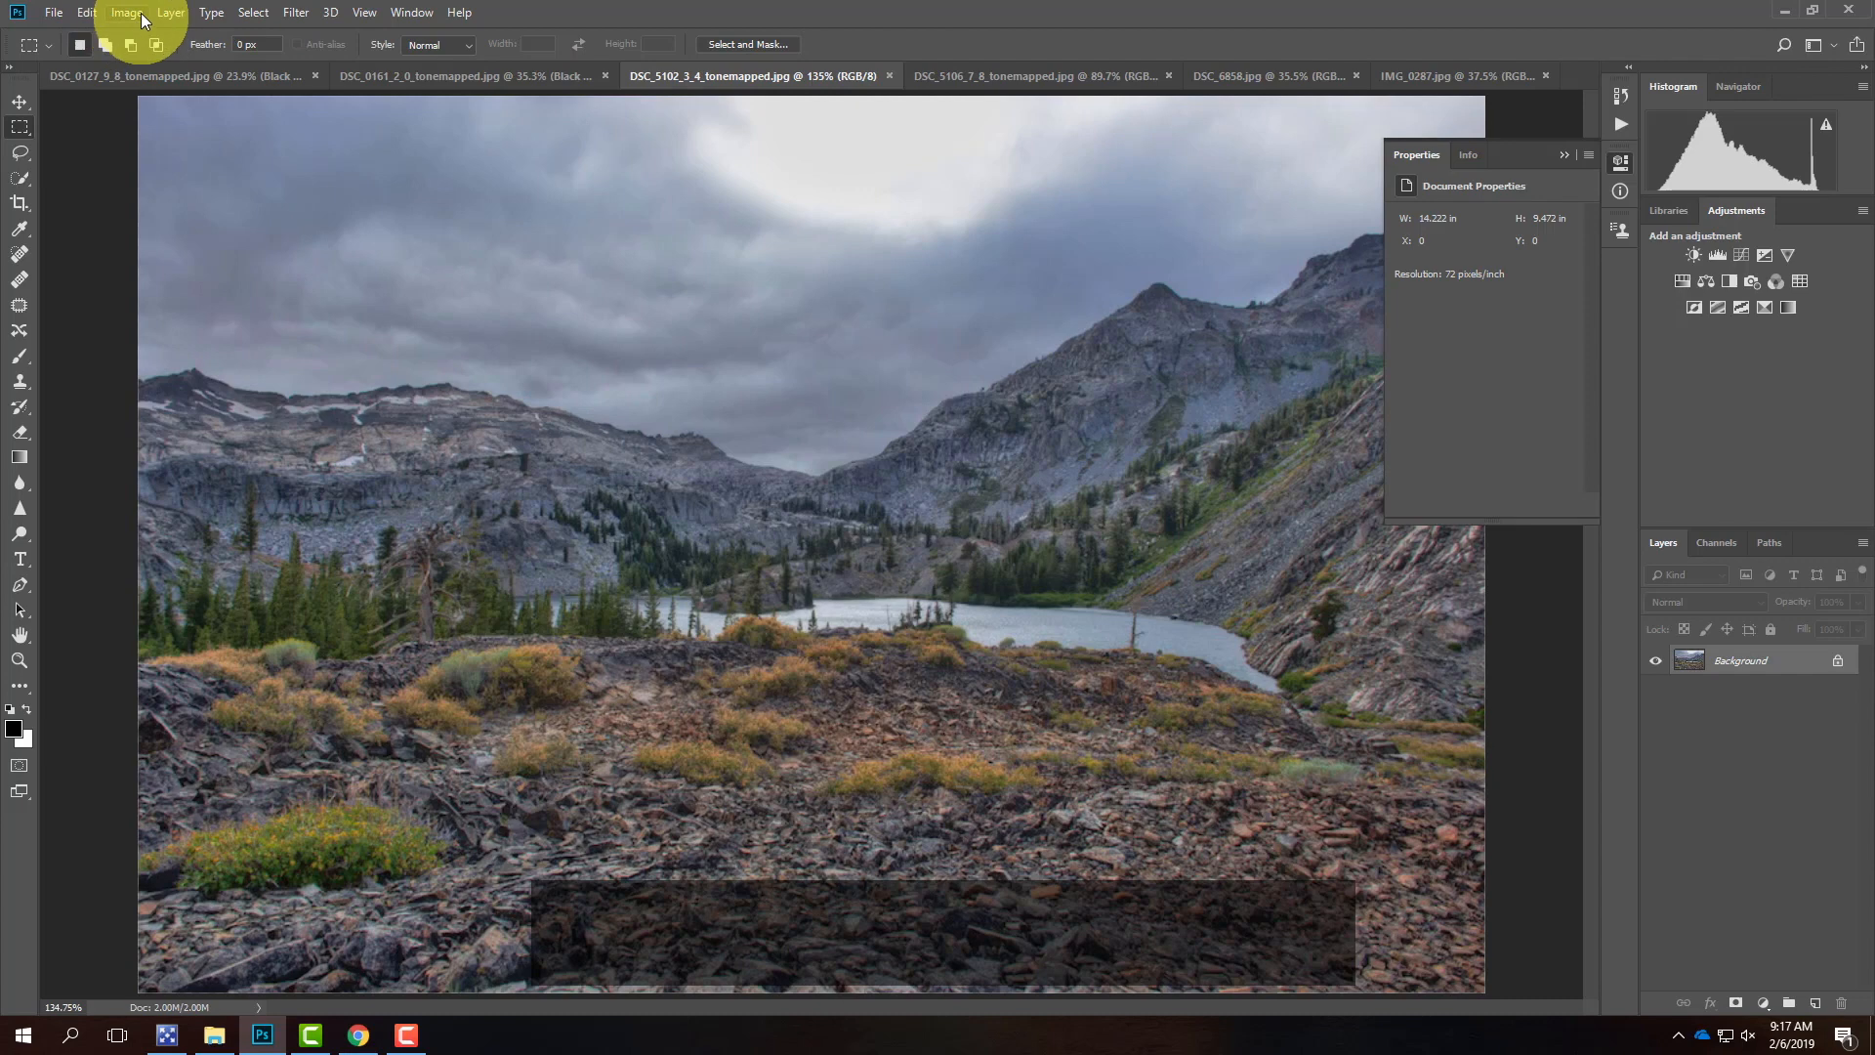
pyautogui.click(172, 11)
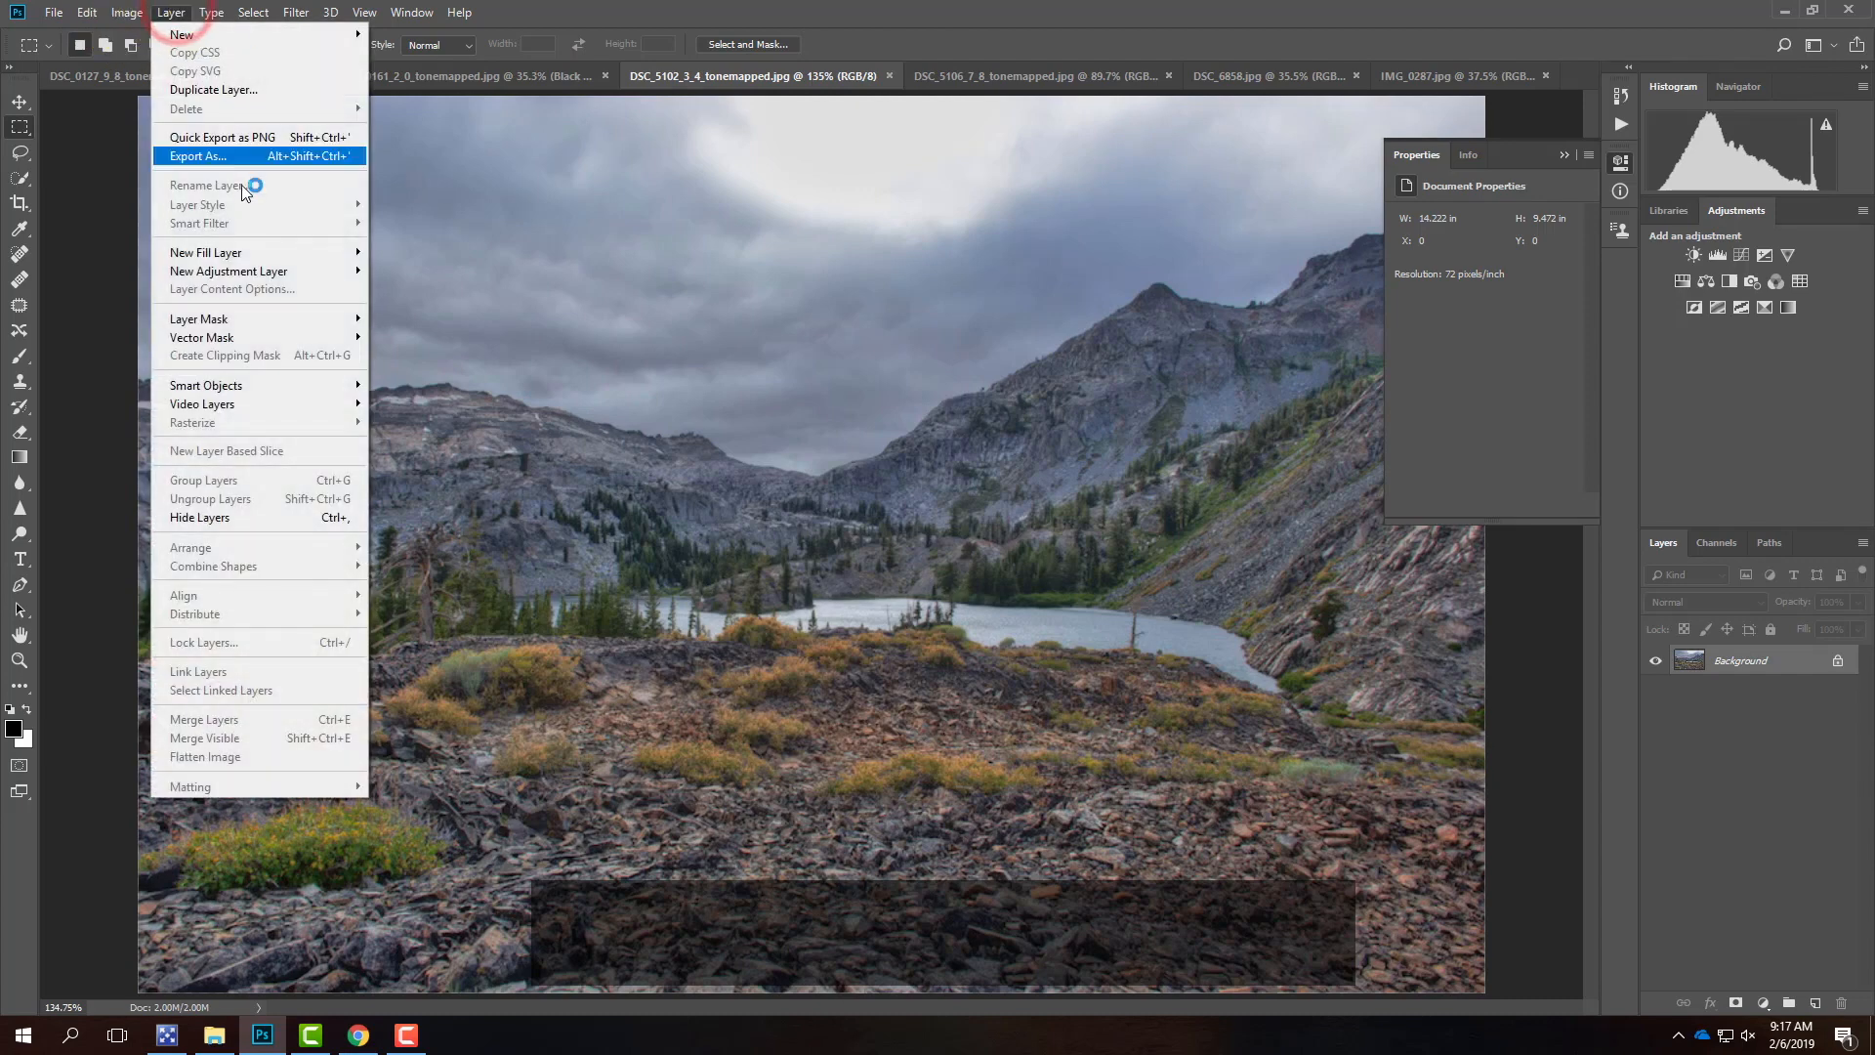
pyautogui.click(261, 273)
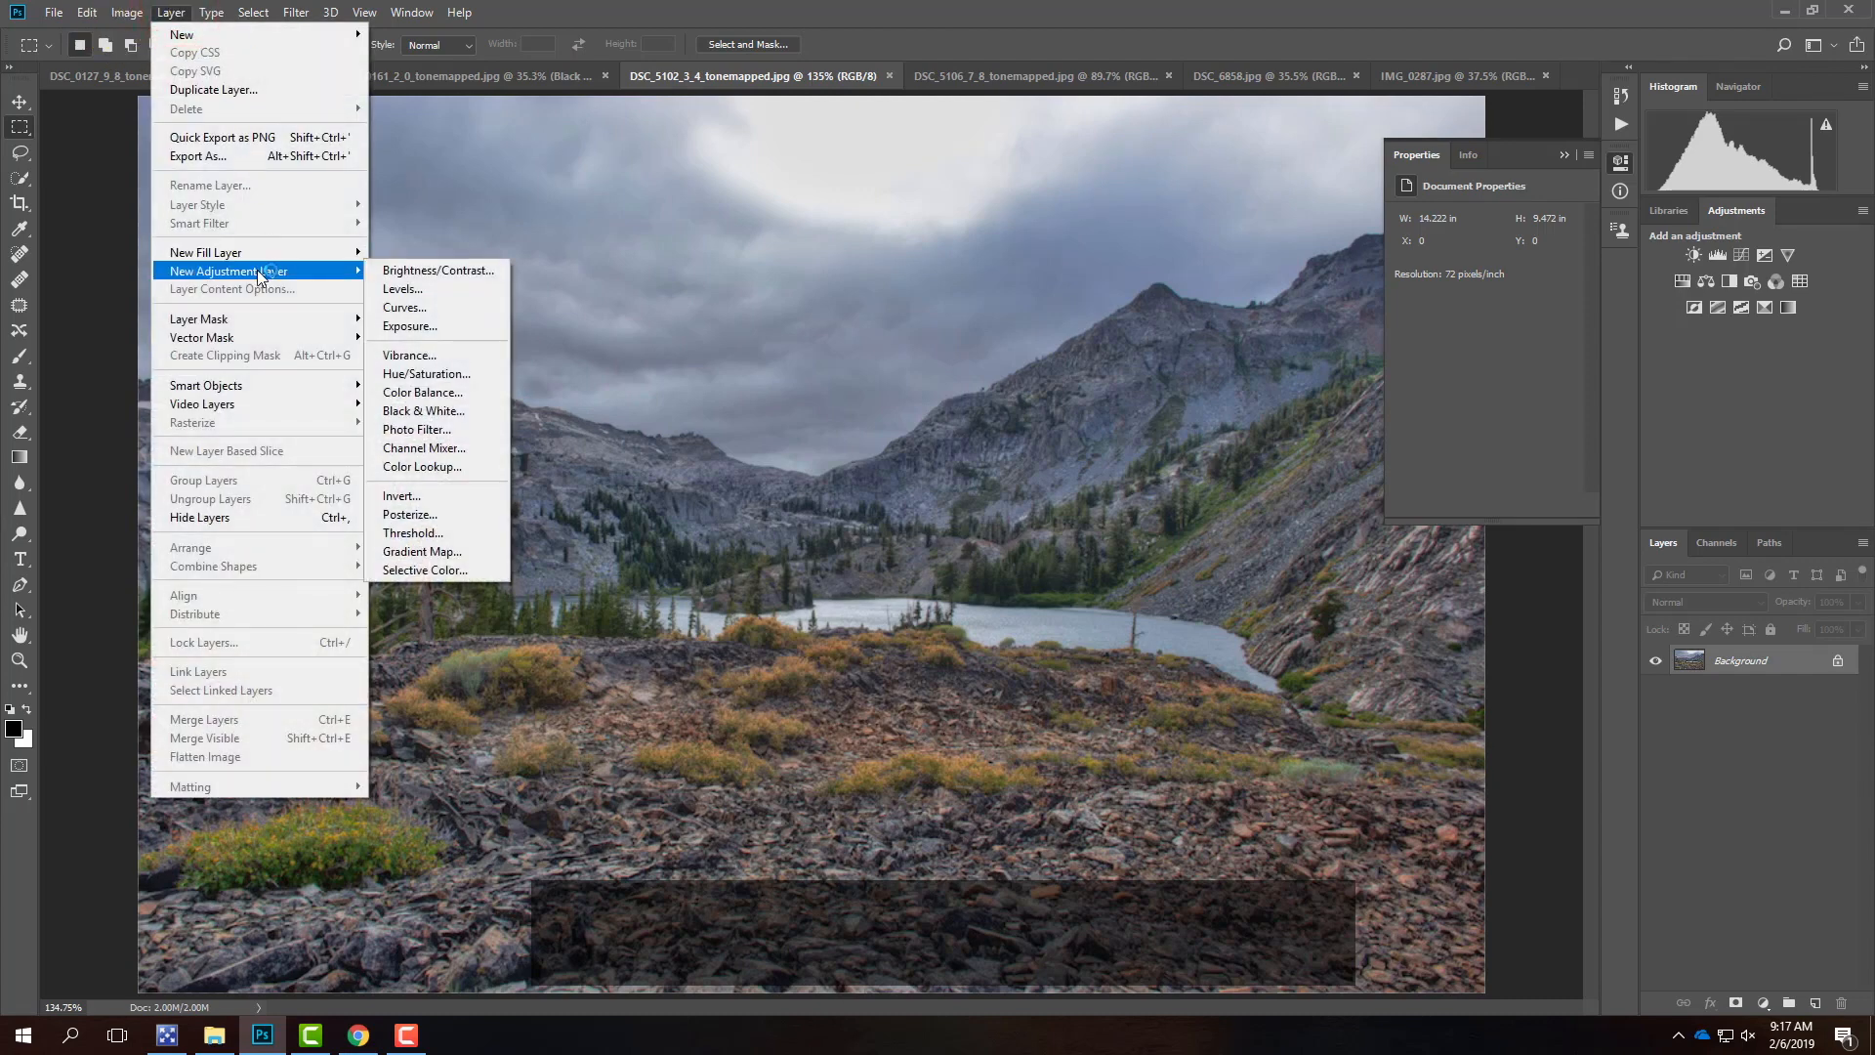
pyautogui.click(433, 446)
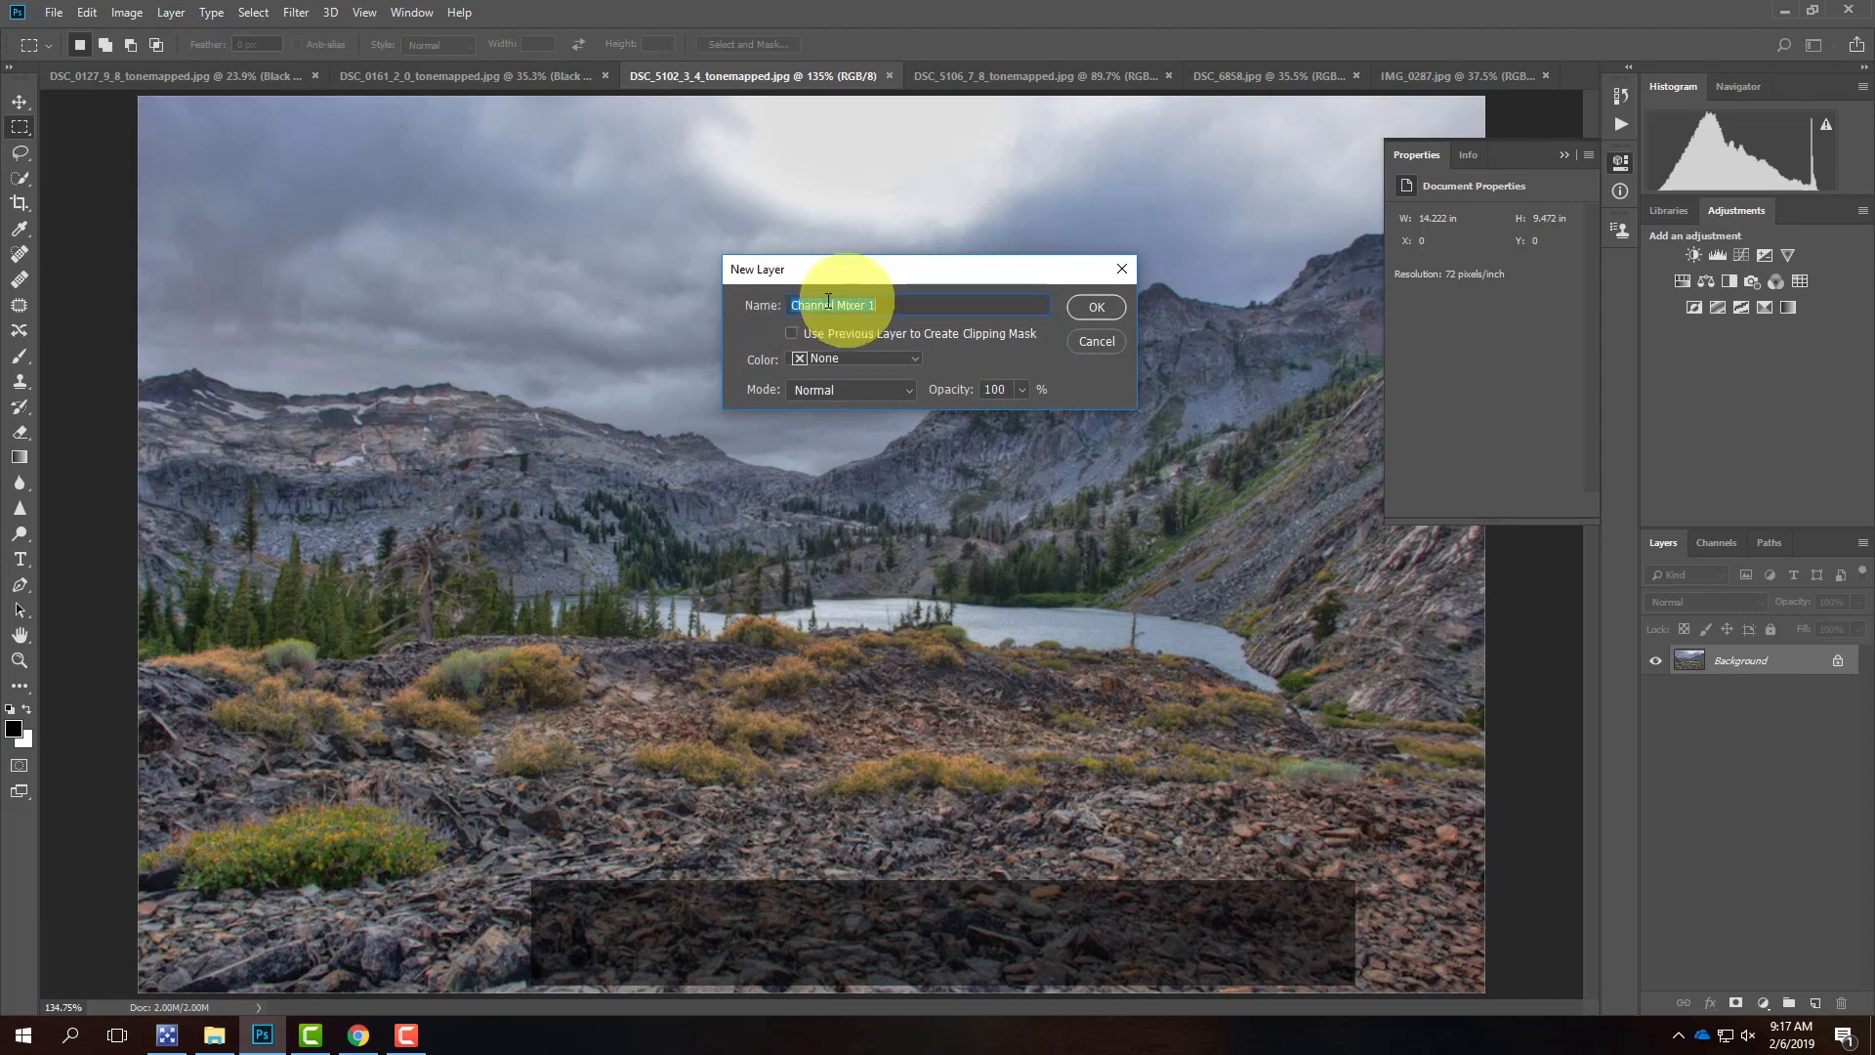
pyautogui.write('Bla')
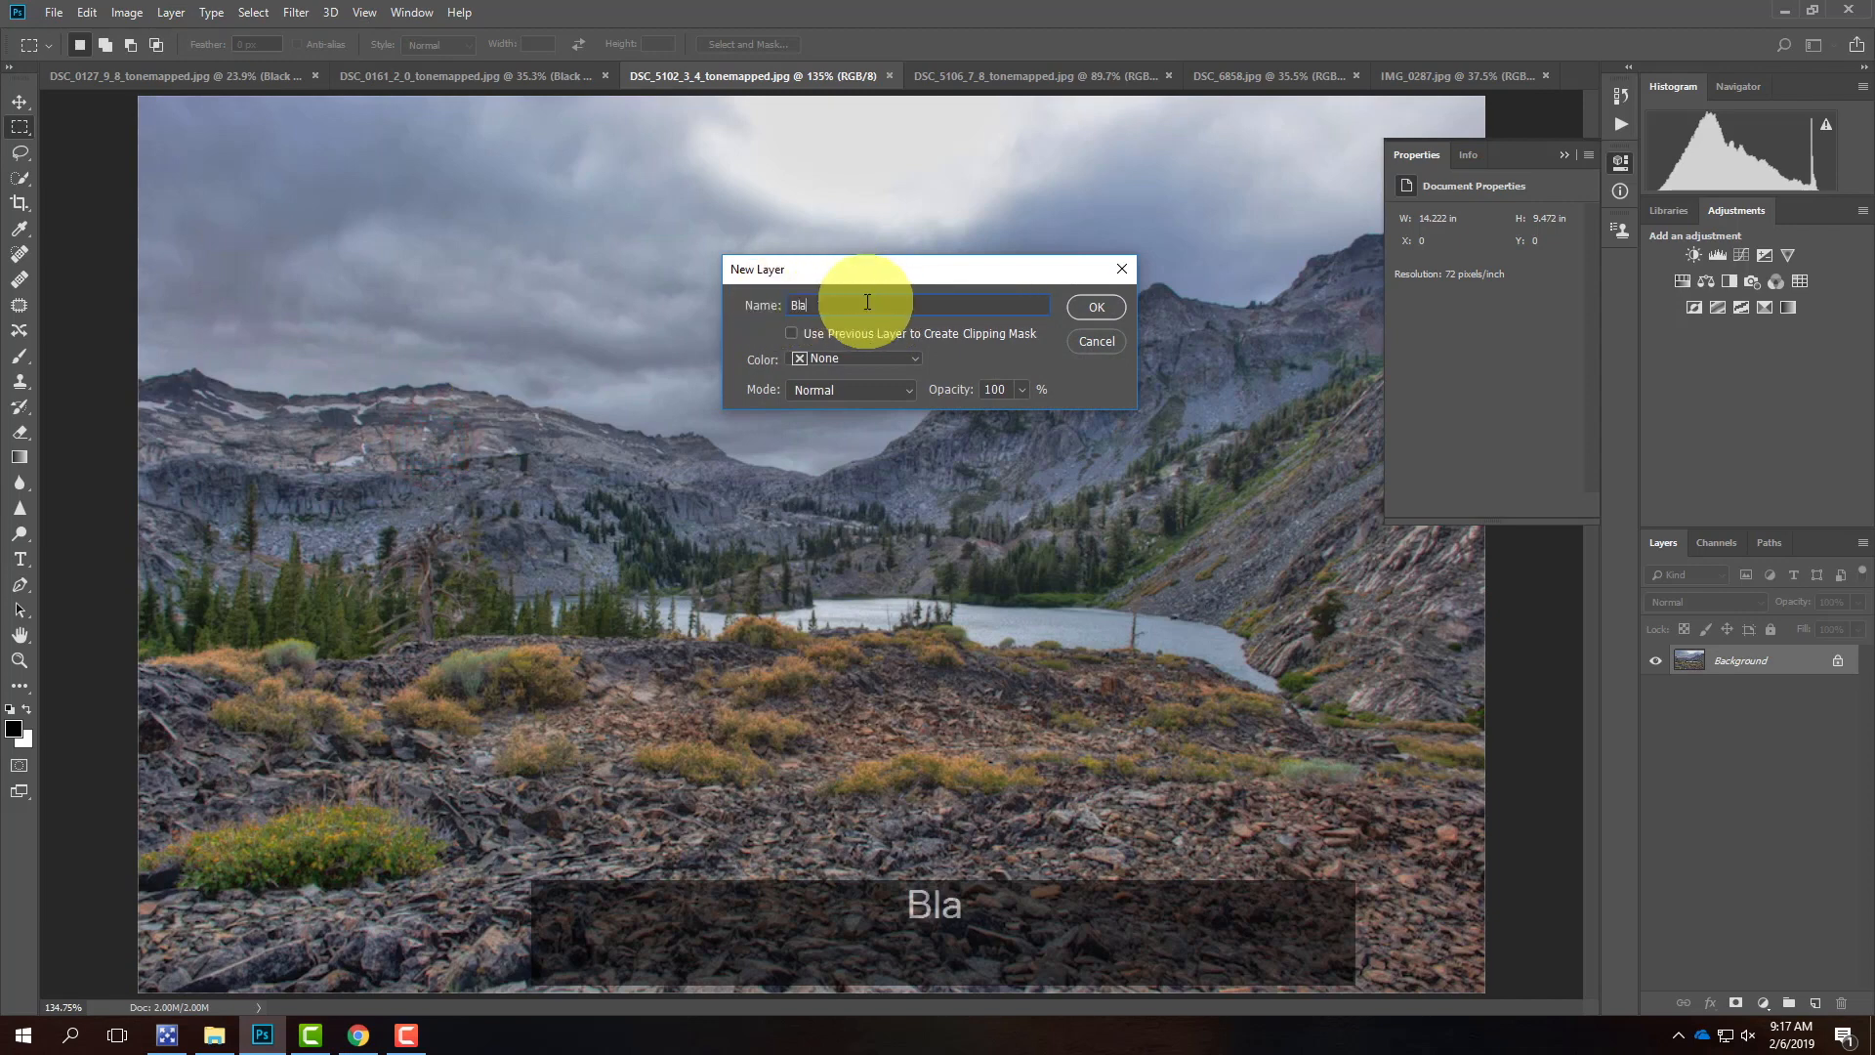
pyautogui.write('ck & White')
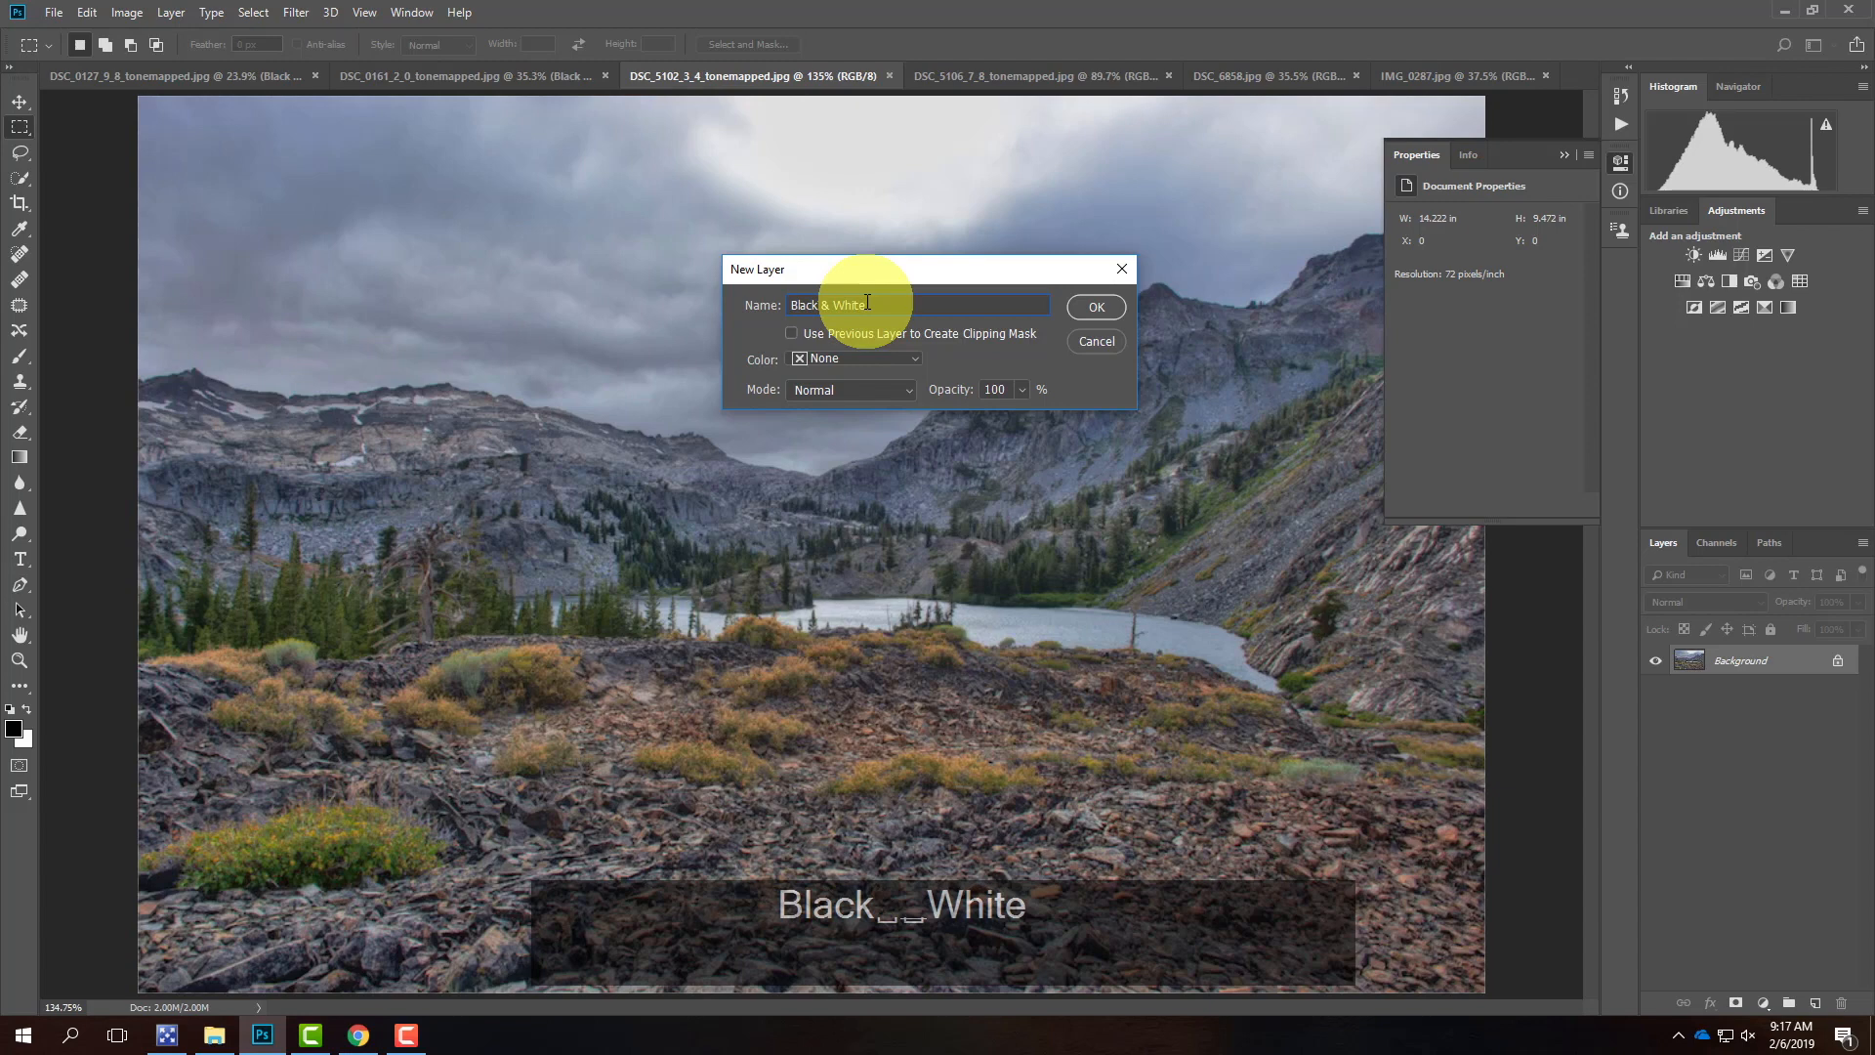
pyautogui.press('Return')
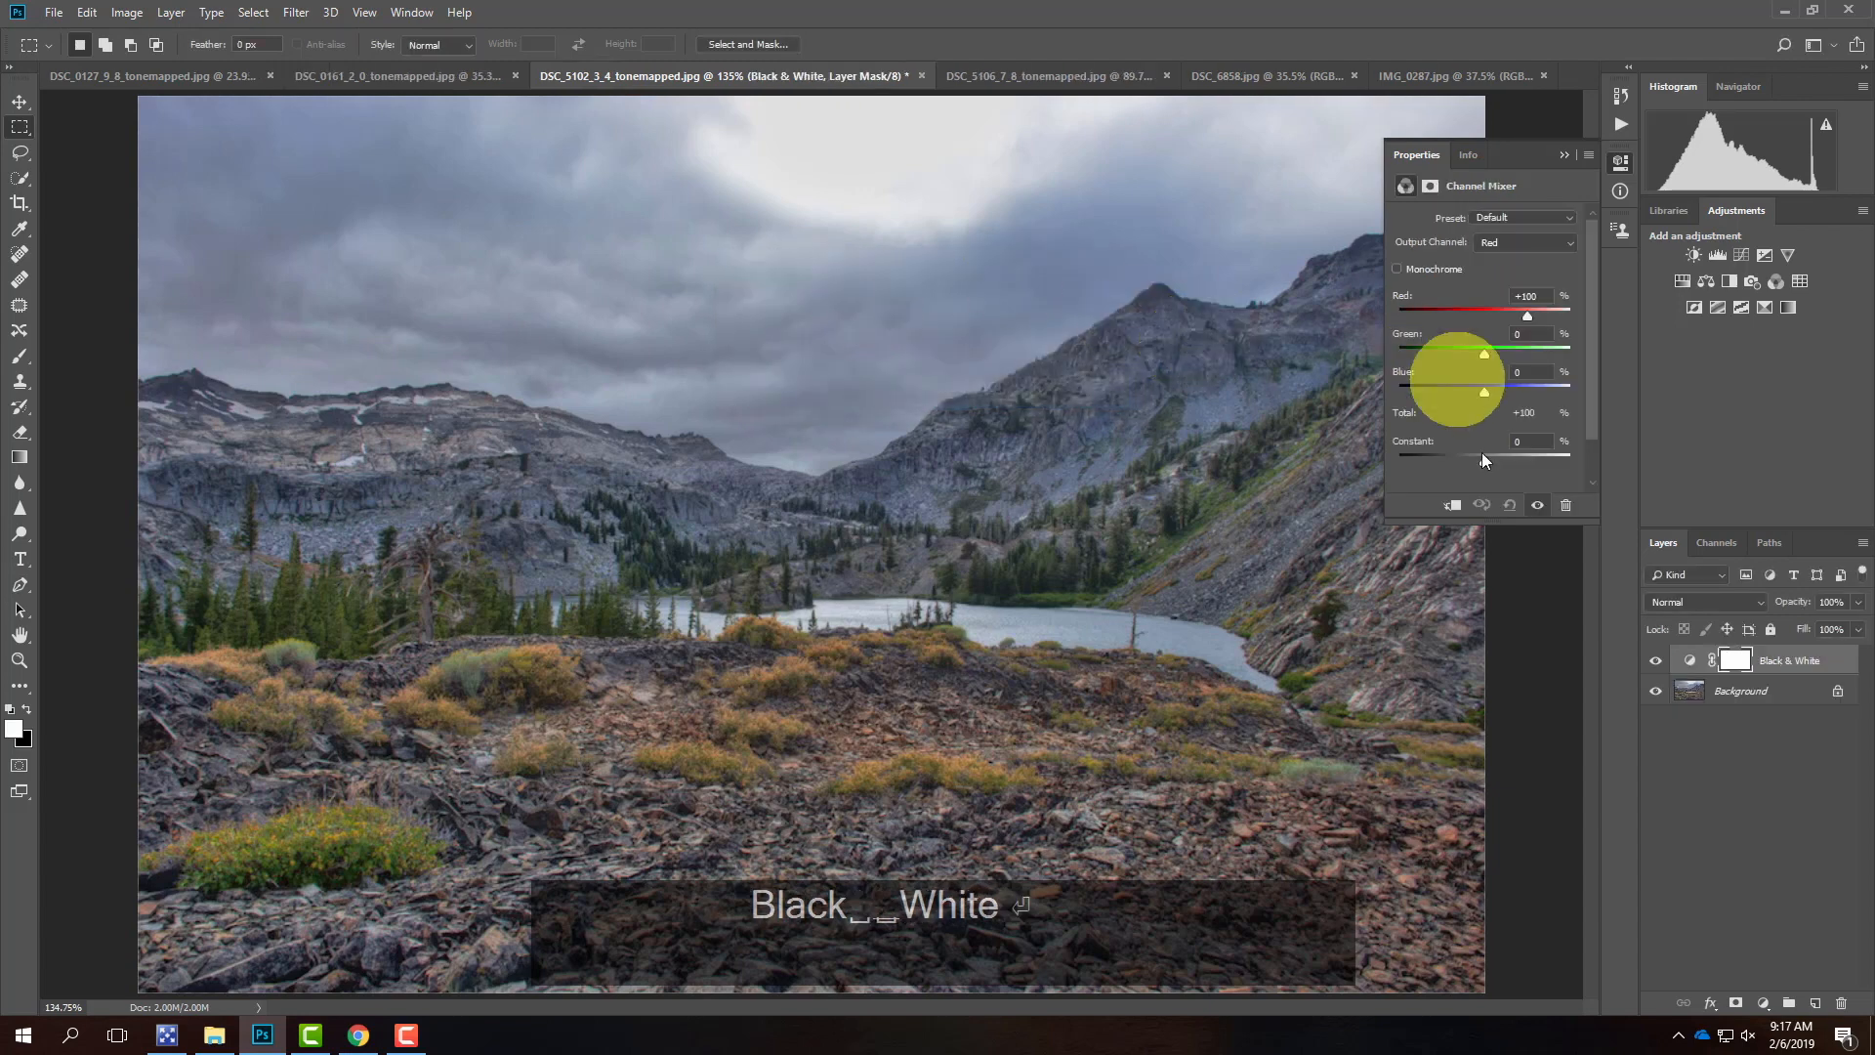
pyautogui.click(1397, 268)
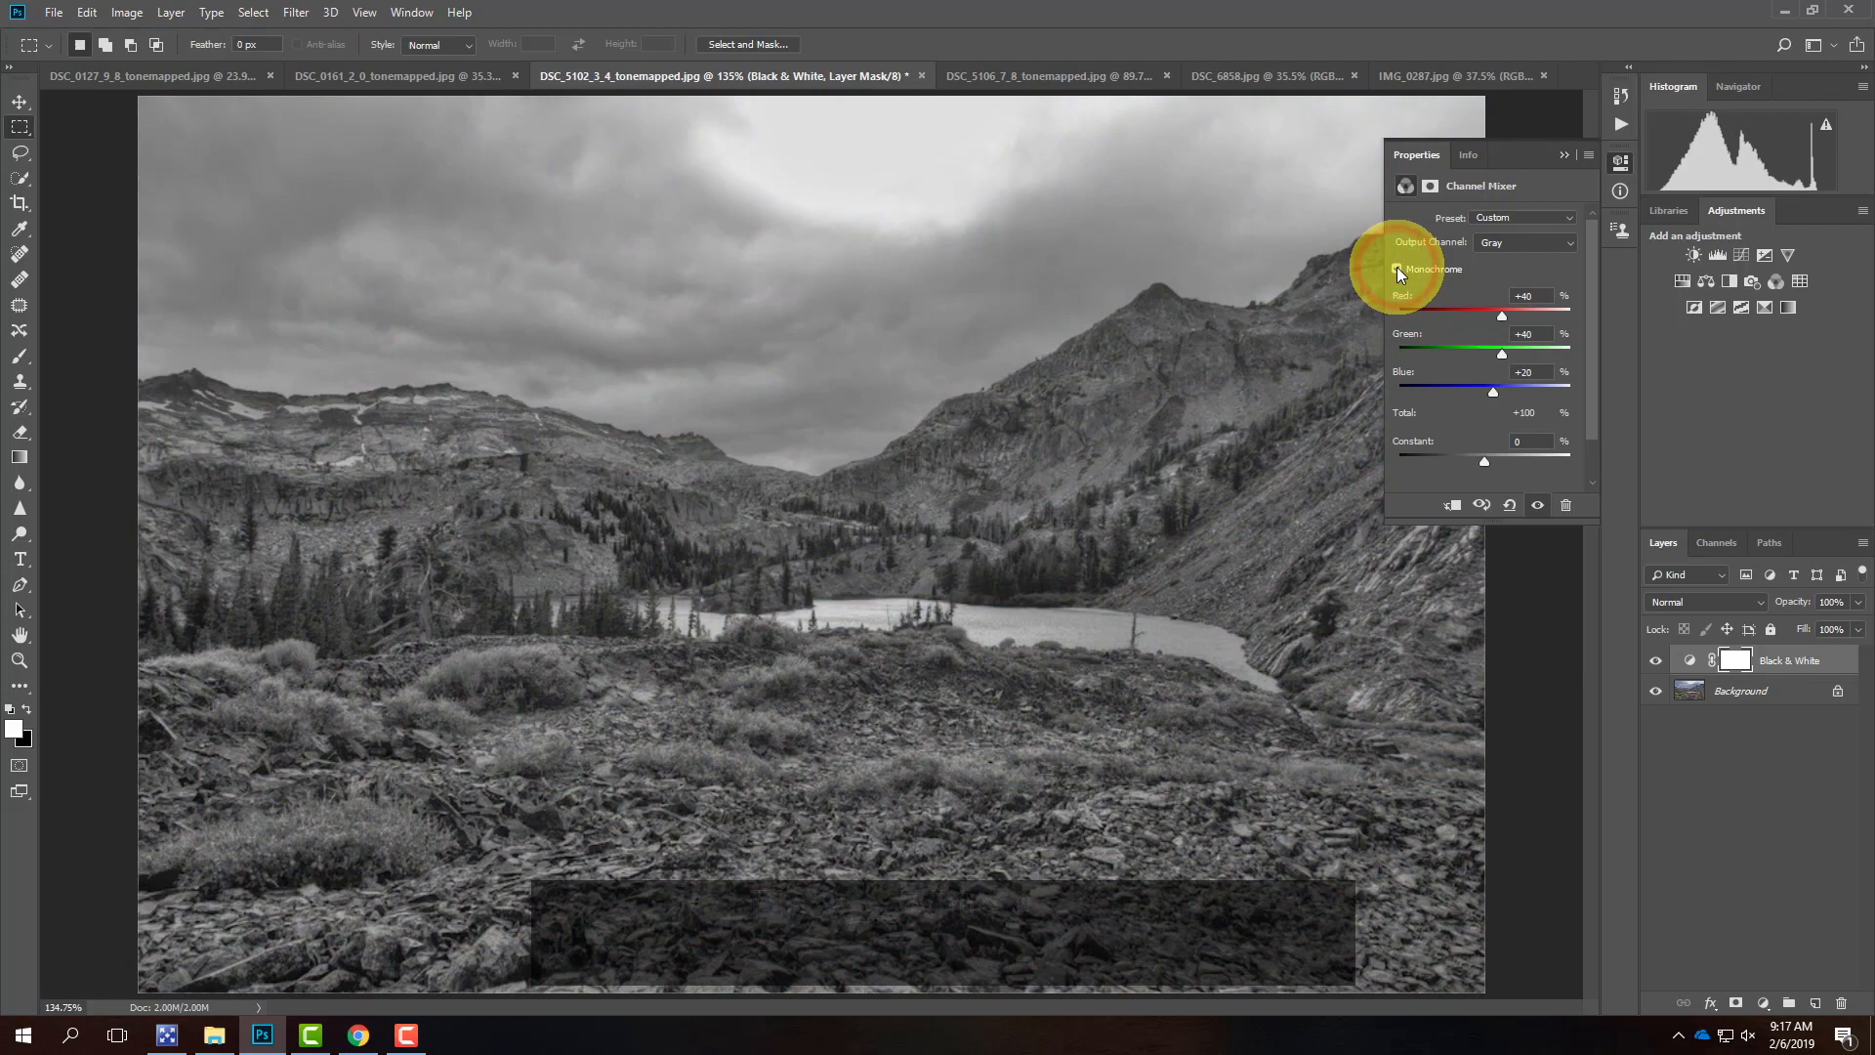
# - Try the Black & White Infrared preset and the Blue, Green, Orange, Red and Yellow Filter presets on the mountain lake image's Channel Mixer
pyautogui.click(1543, 216)
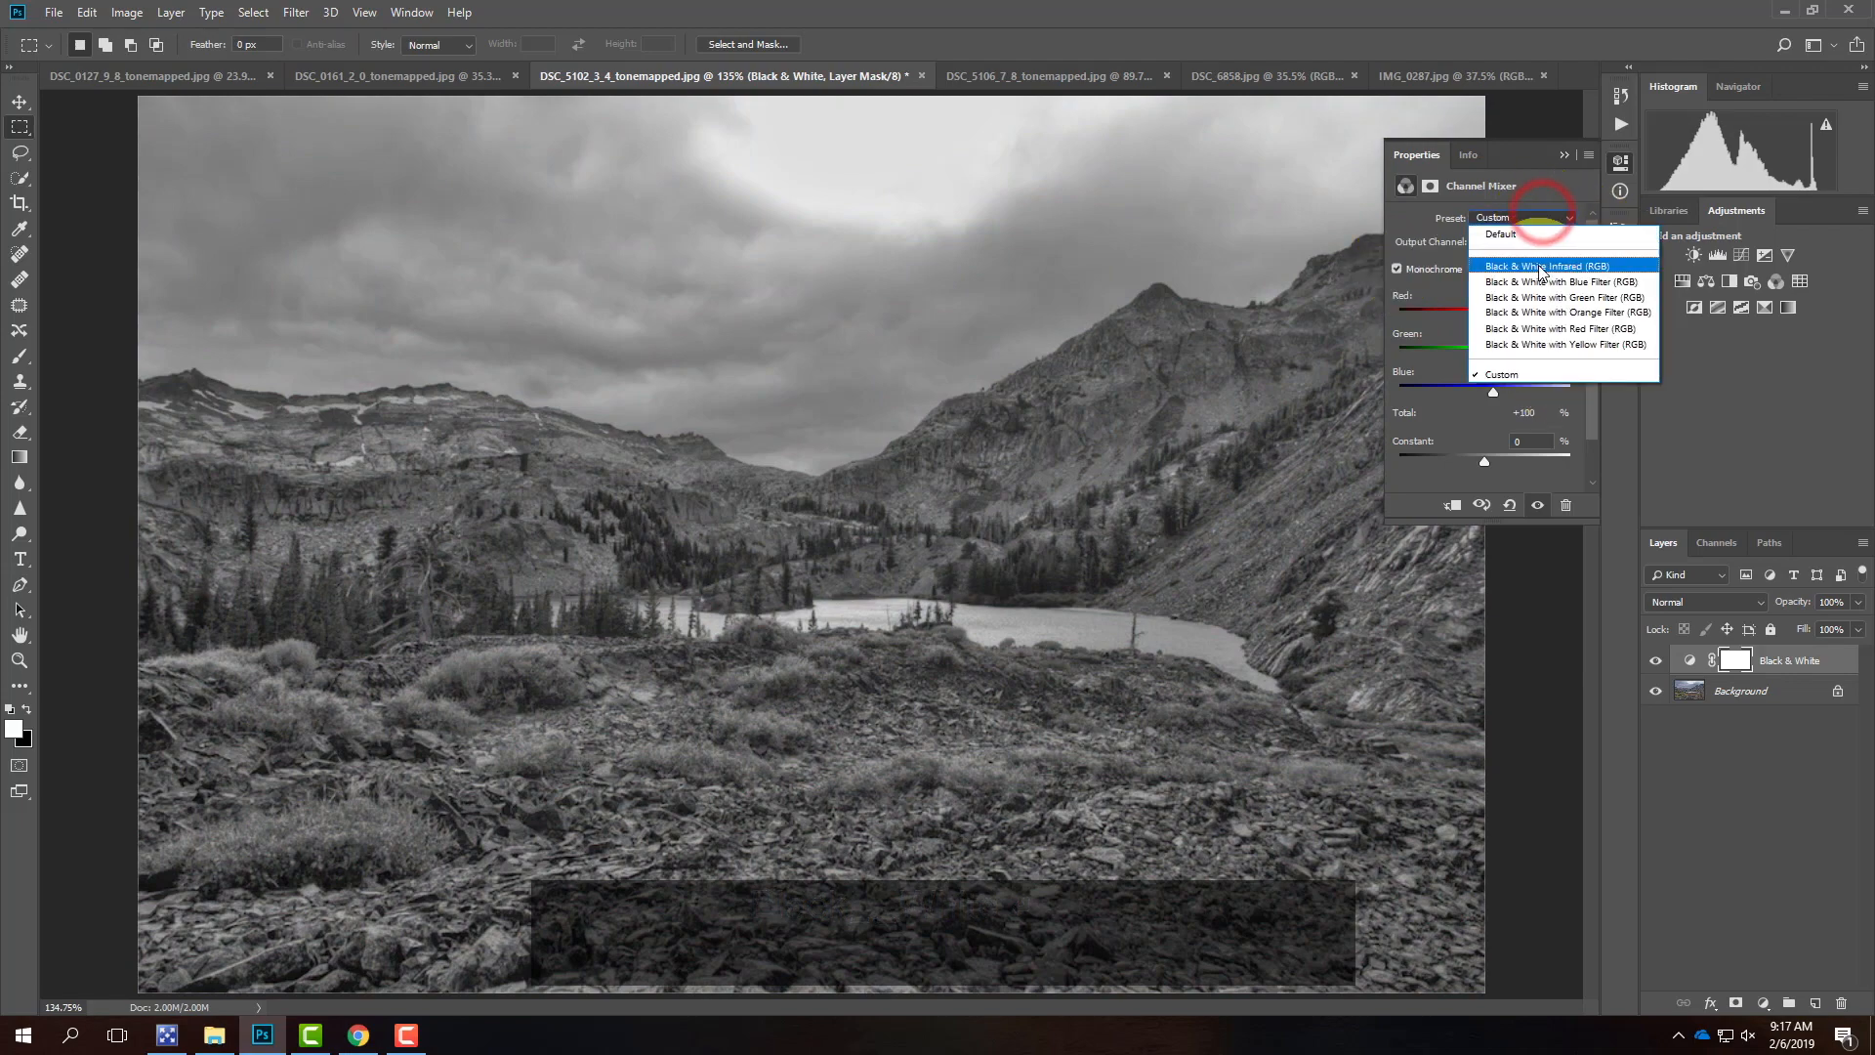
pyautogui.click(1538, 262)
pyautogui.click(1525, 217)
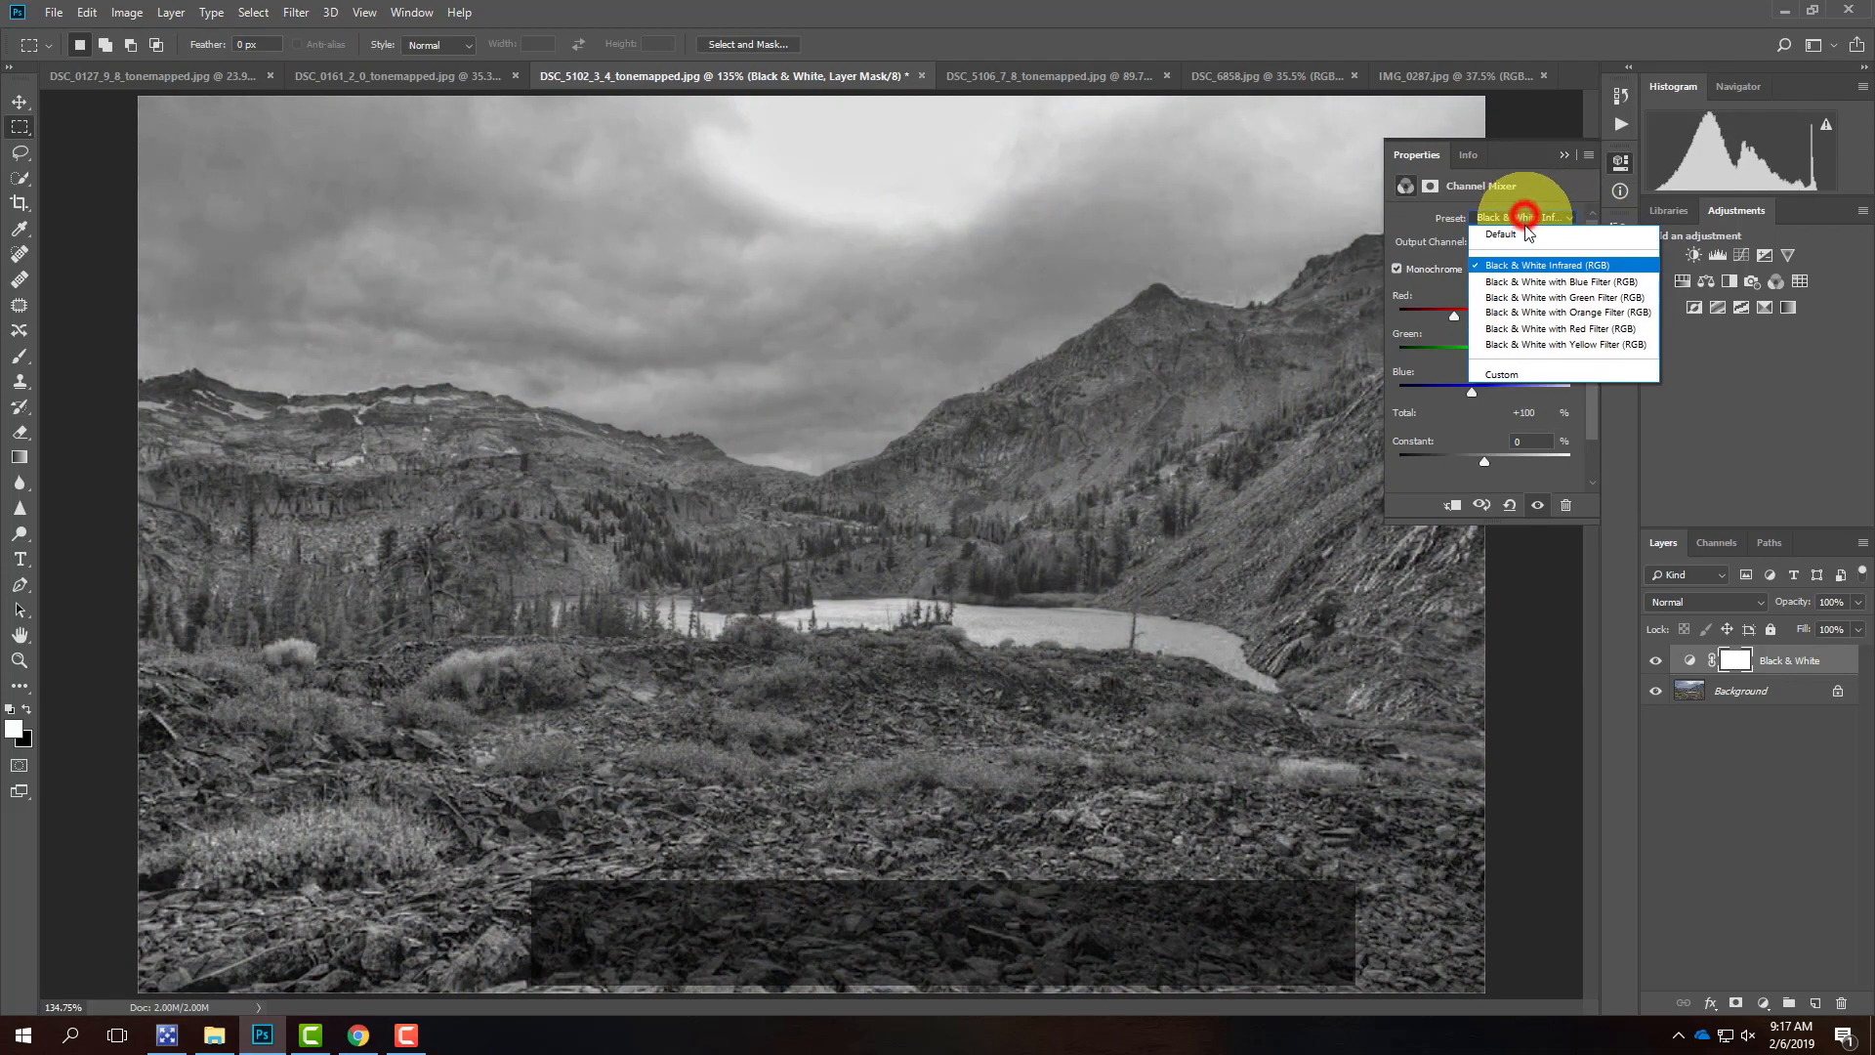
pyautogui.click(1524, 276)
pyautogui.click(1530, 217)
pyautogui.click(1524, 291)
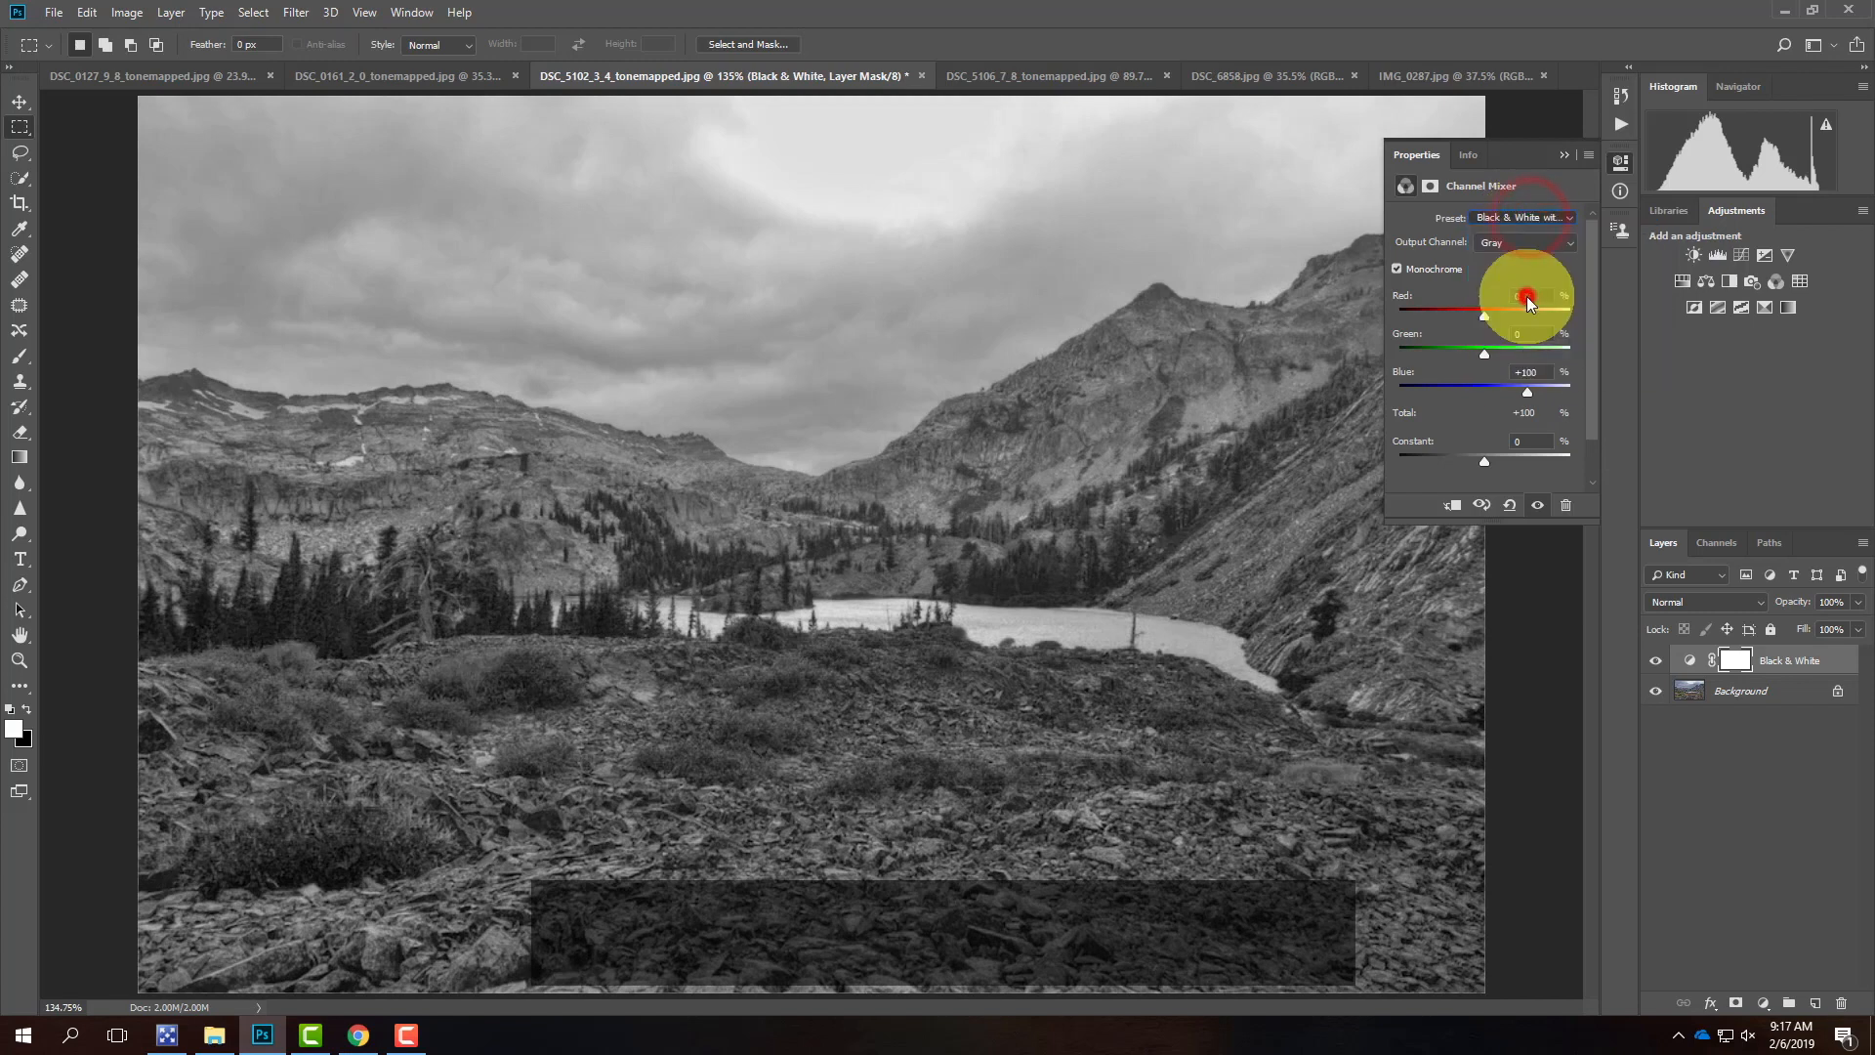
pyautogui.click(1528, 217)
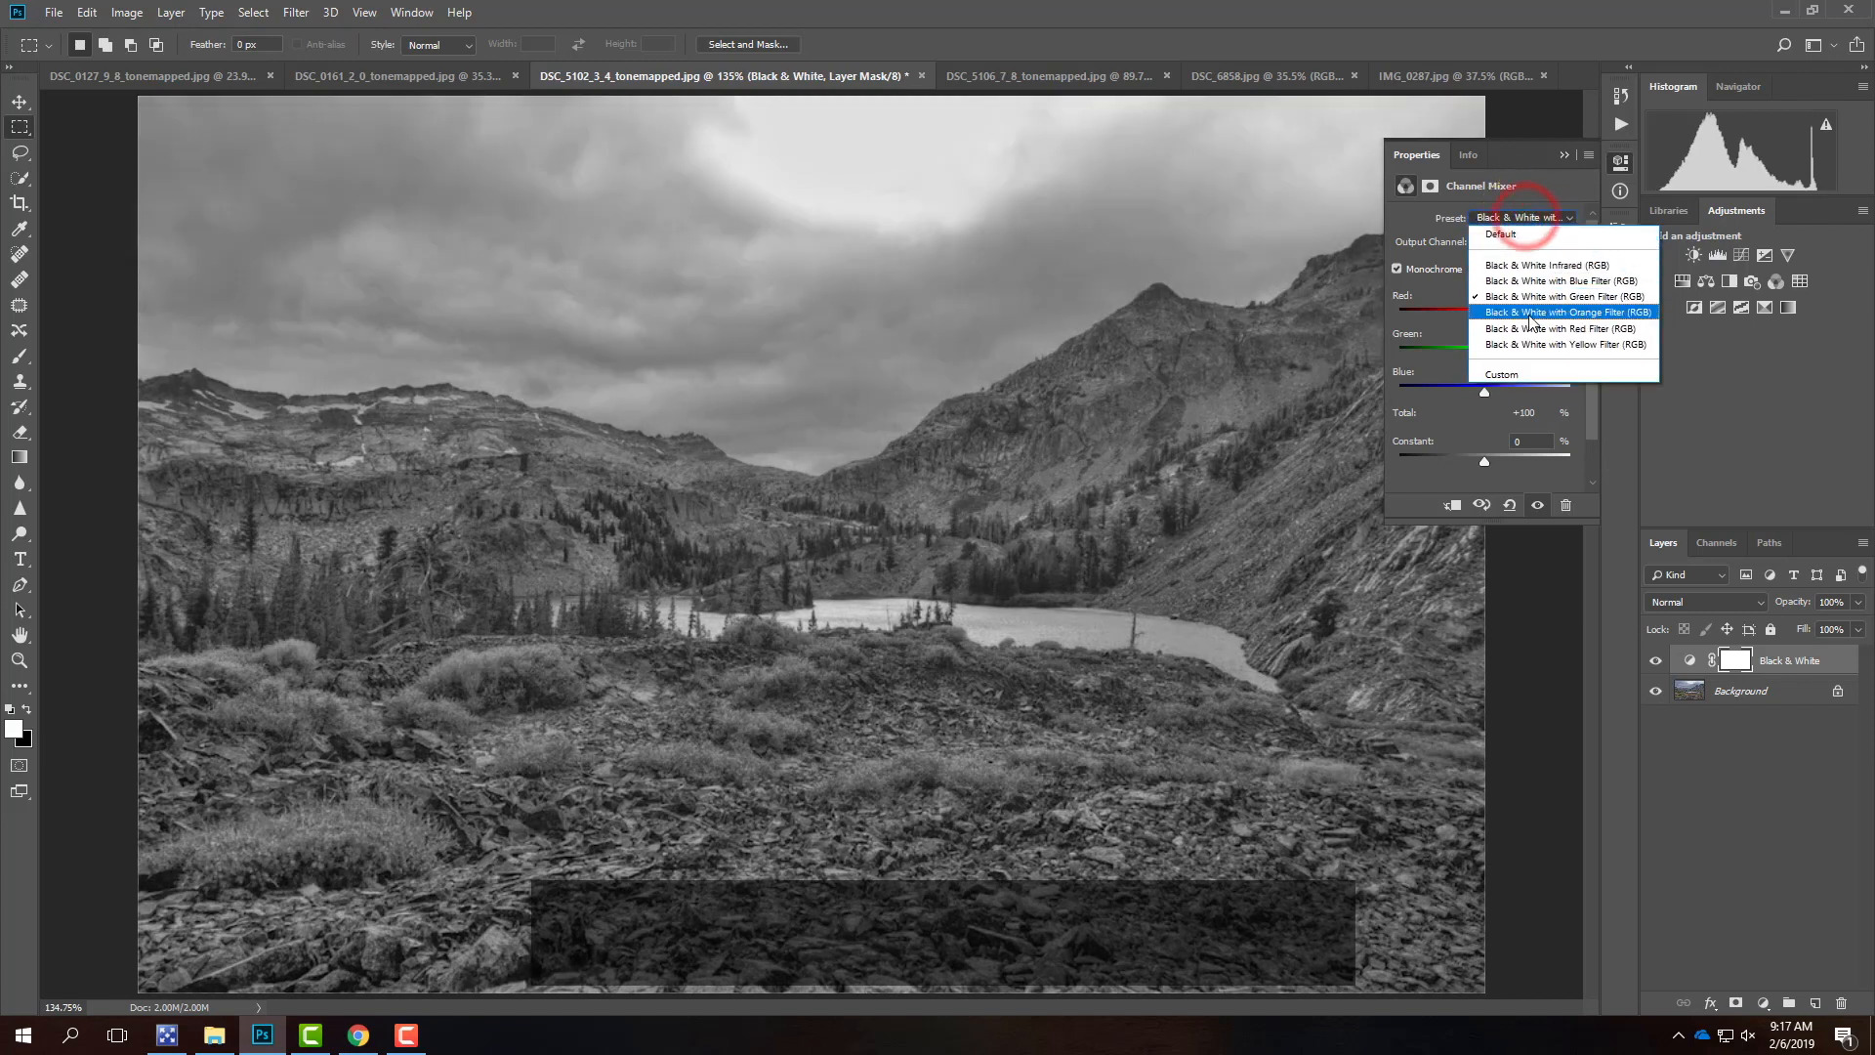
pyautogui.click(1529, 307)
pyautogui.click(1525, 216)
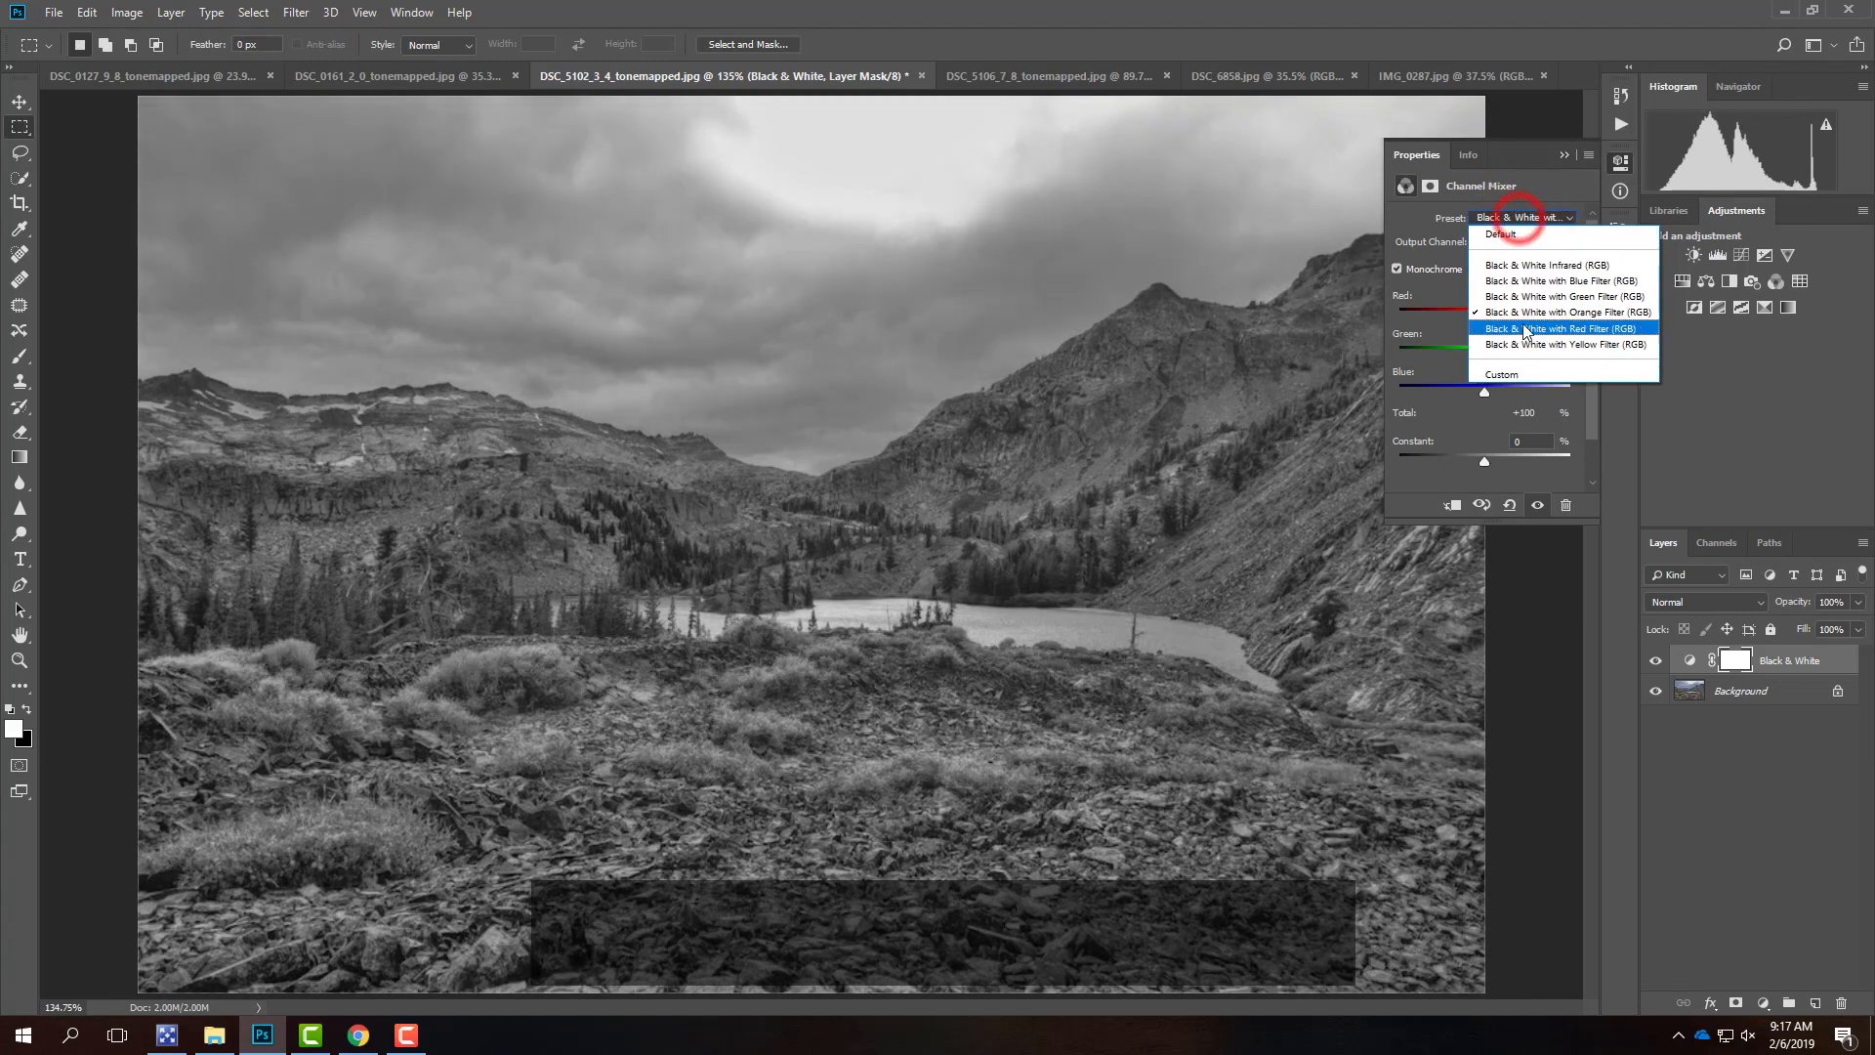
pyautogui.click(1528, 329)
pyautogui.click(1524, 219)
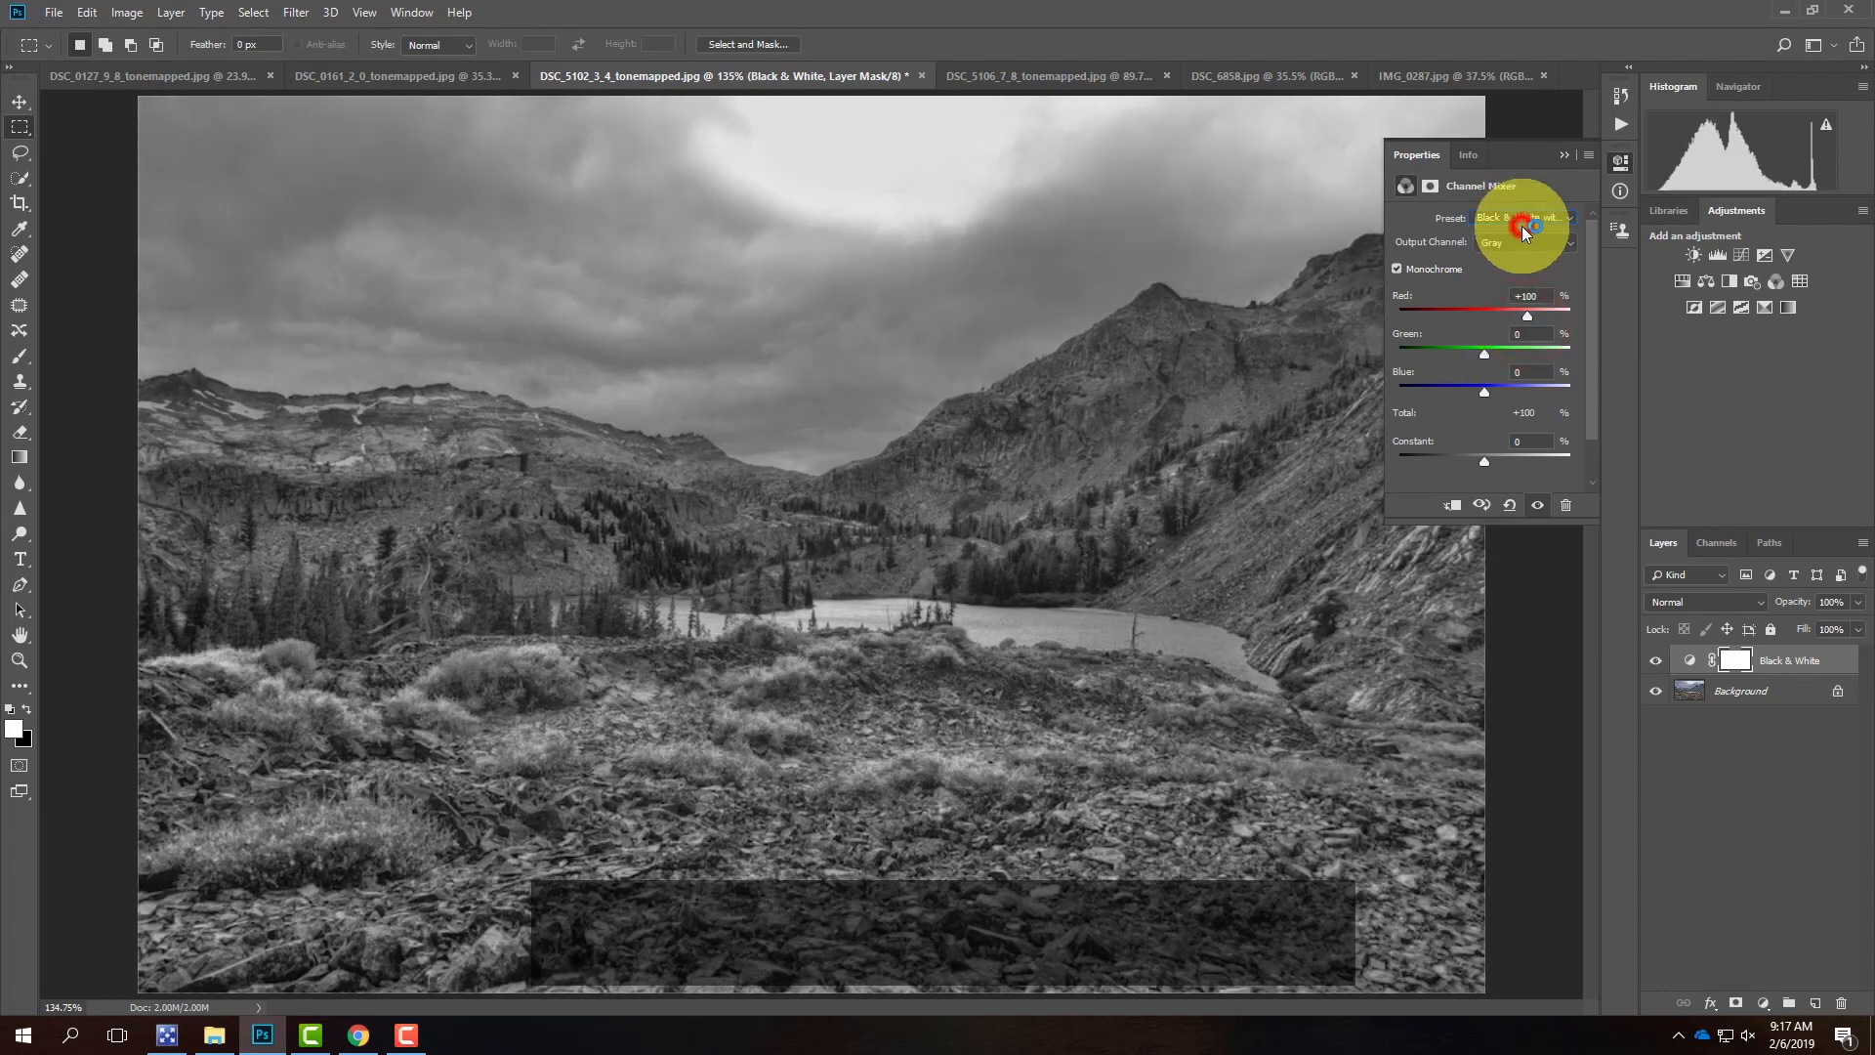
pyautogui.click(1528, 350)
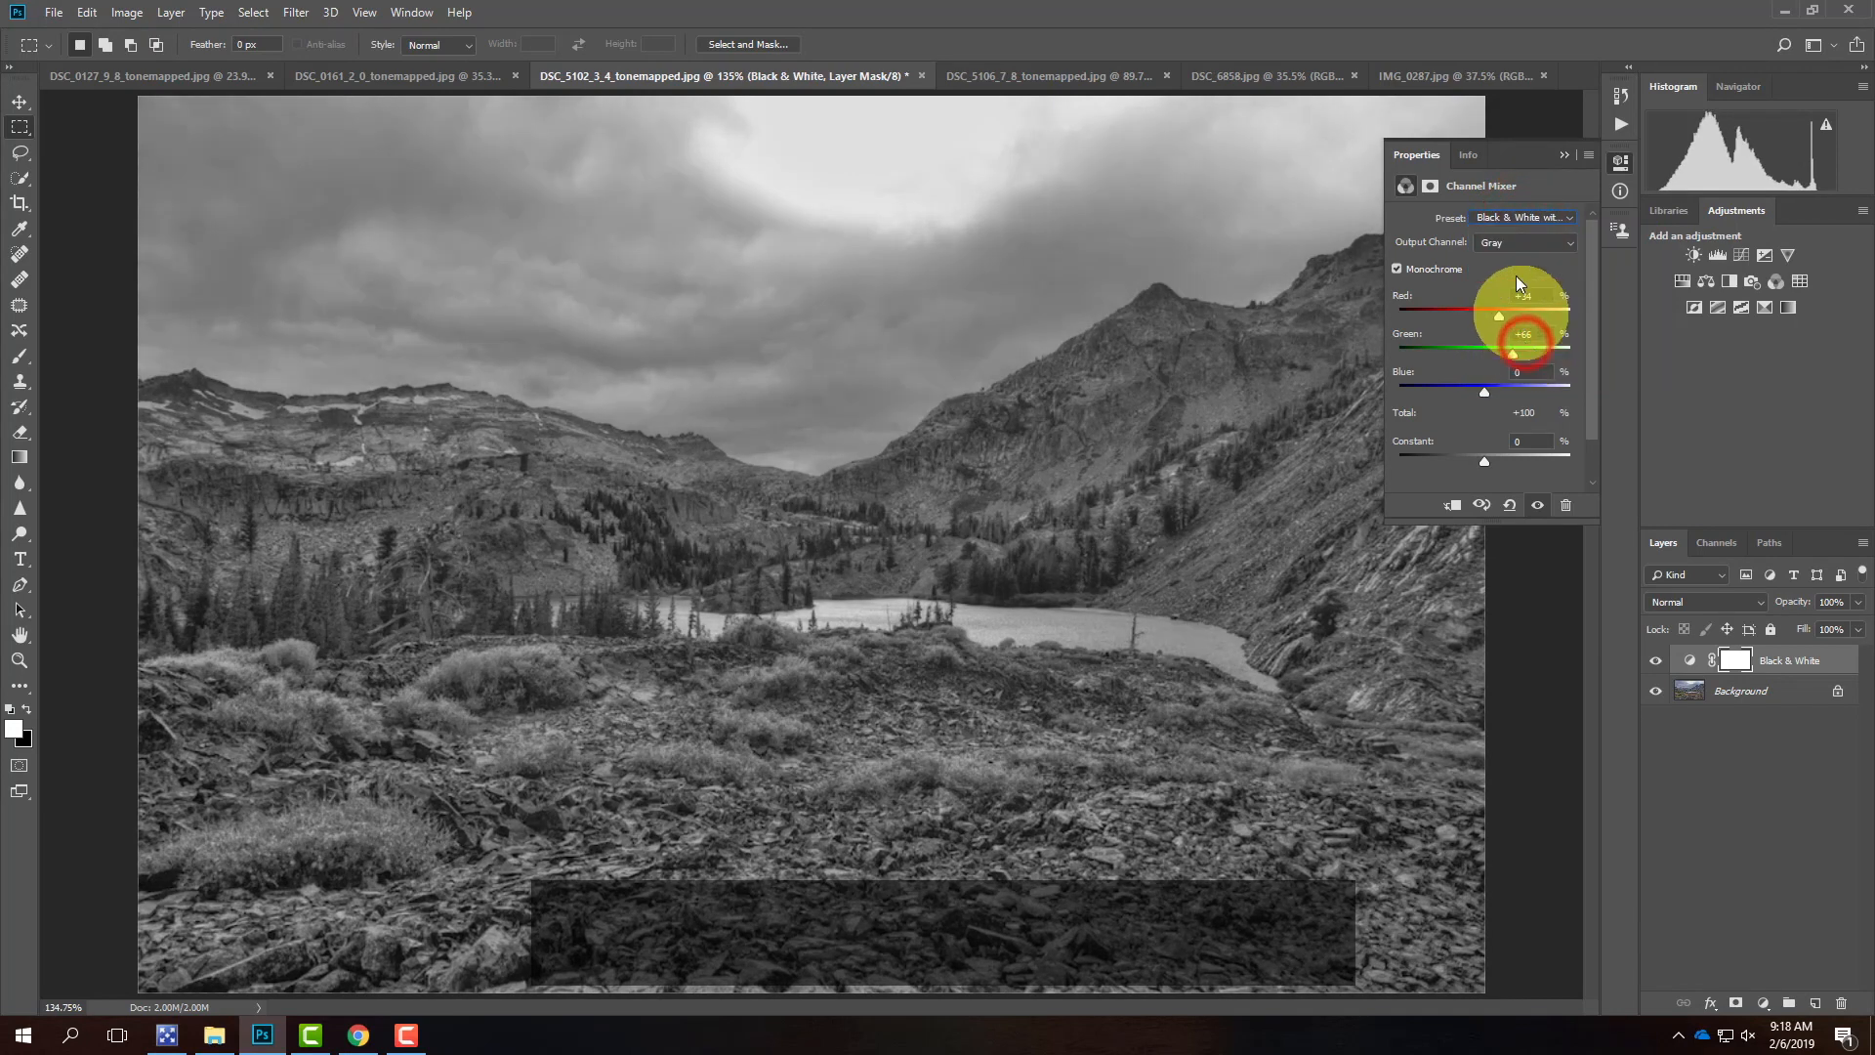
# - Apply the Black & White with Orange Filter (RGB) preset to the mountain lake image's Channel Mixer
pyautogui.click(1519, 220)
pyautogui.click(1531, 311)
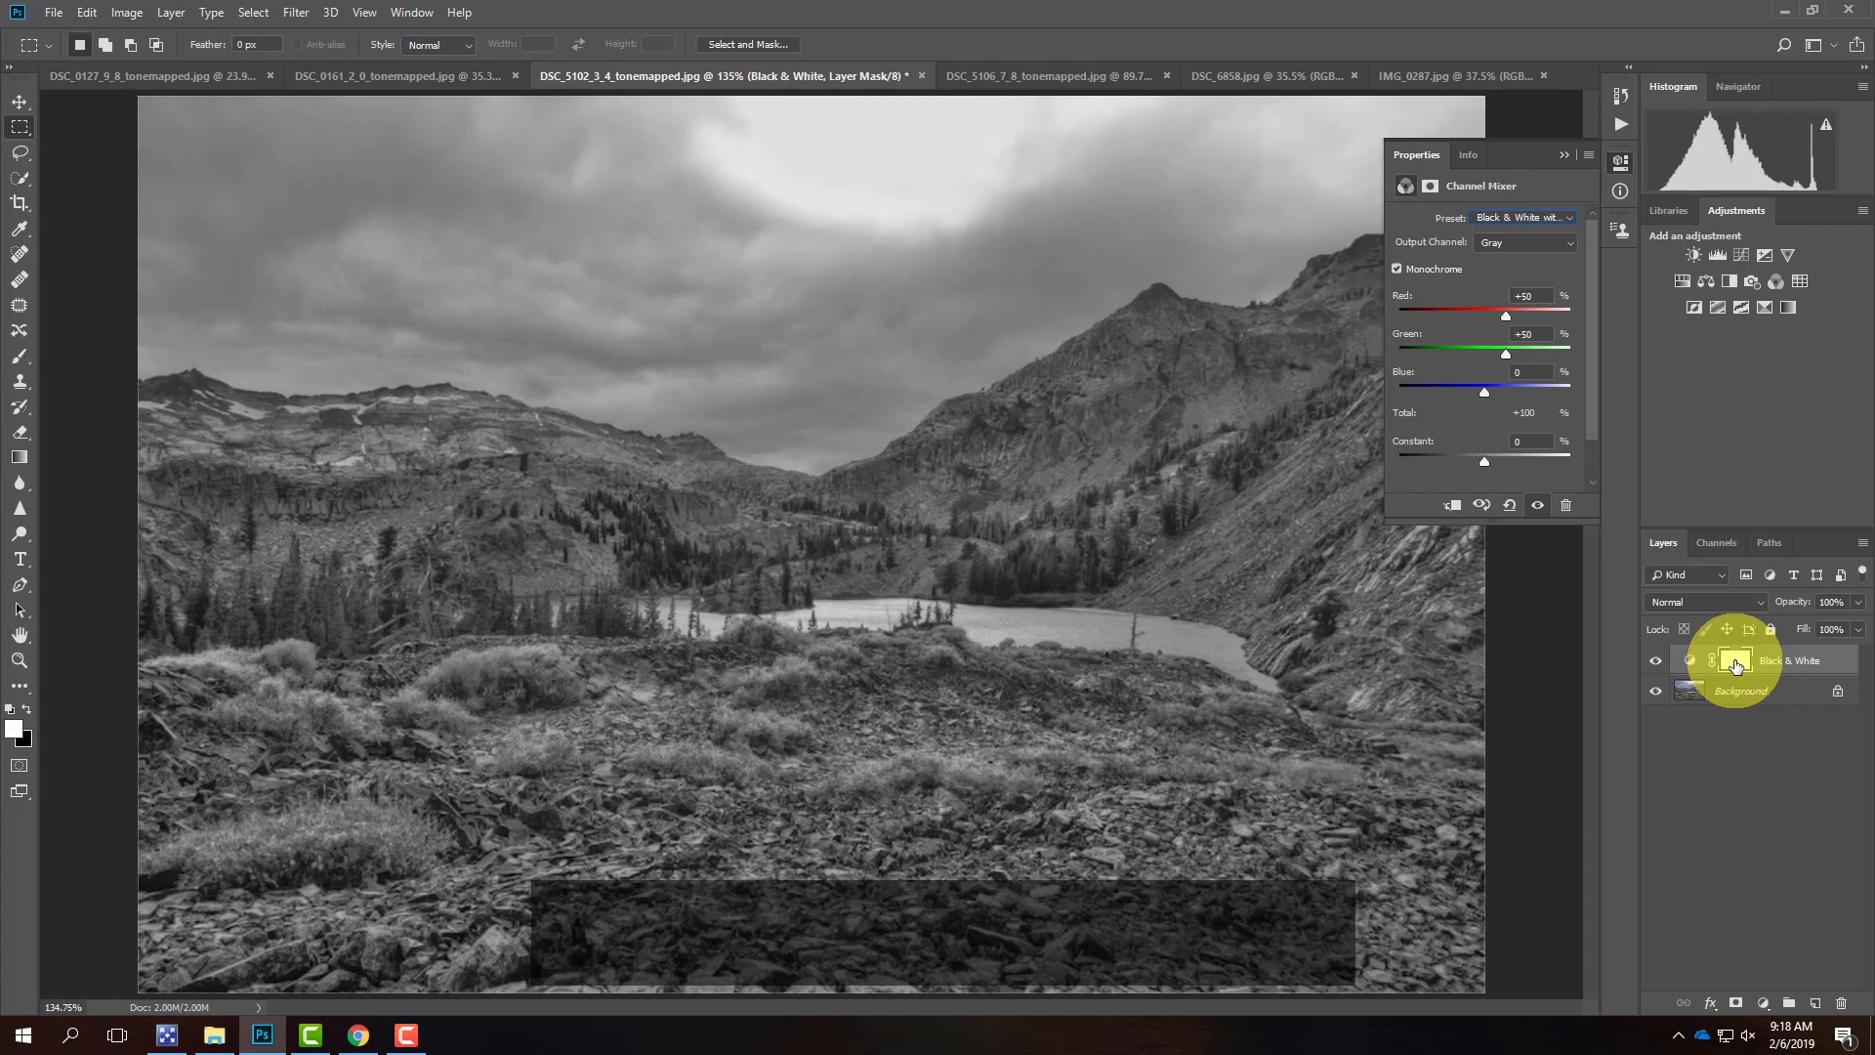
# - In DSC_0127_9_8_tonemapped, add a Levels adjustment layer with the default name above the Black & White layer
pyautogui.click(166, 78)
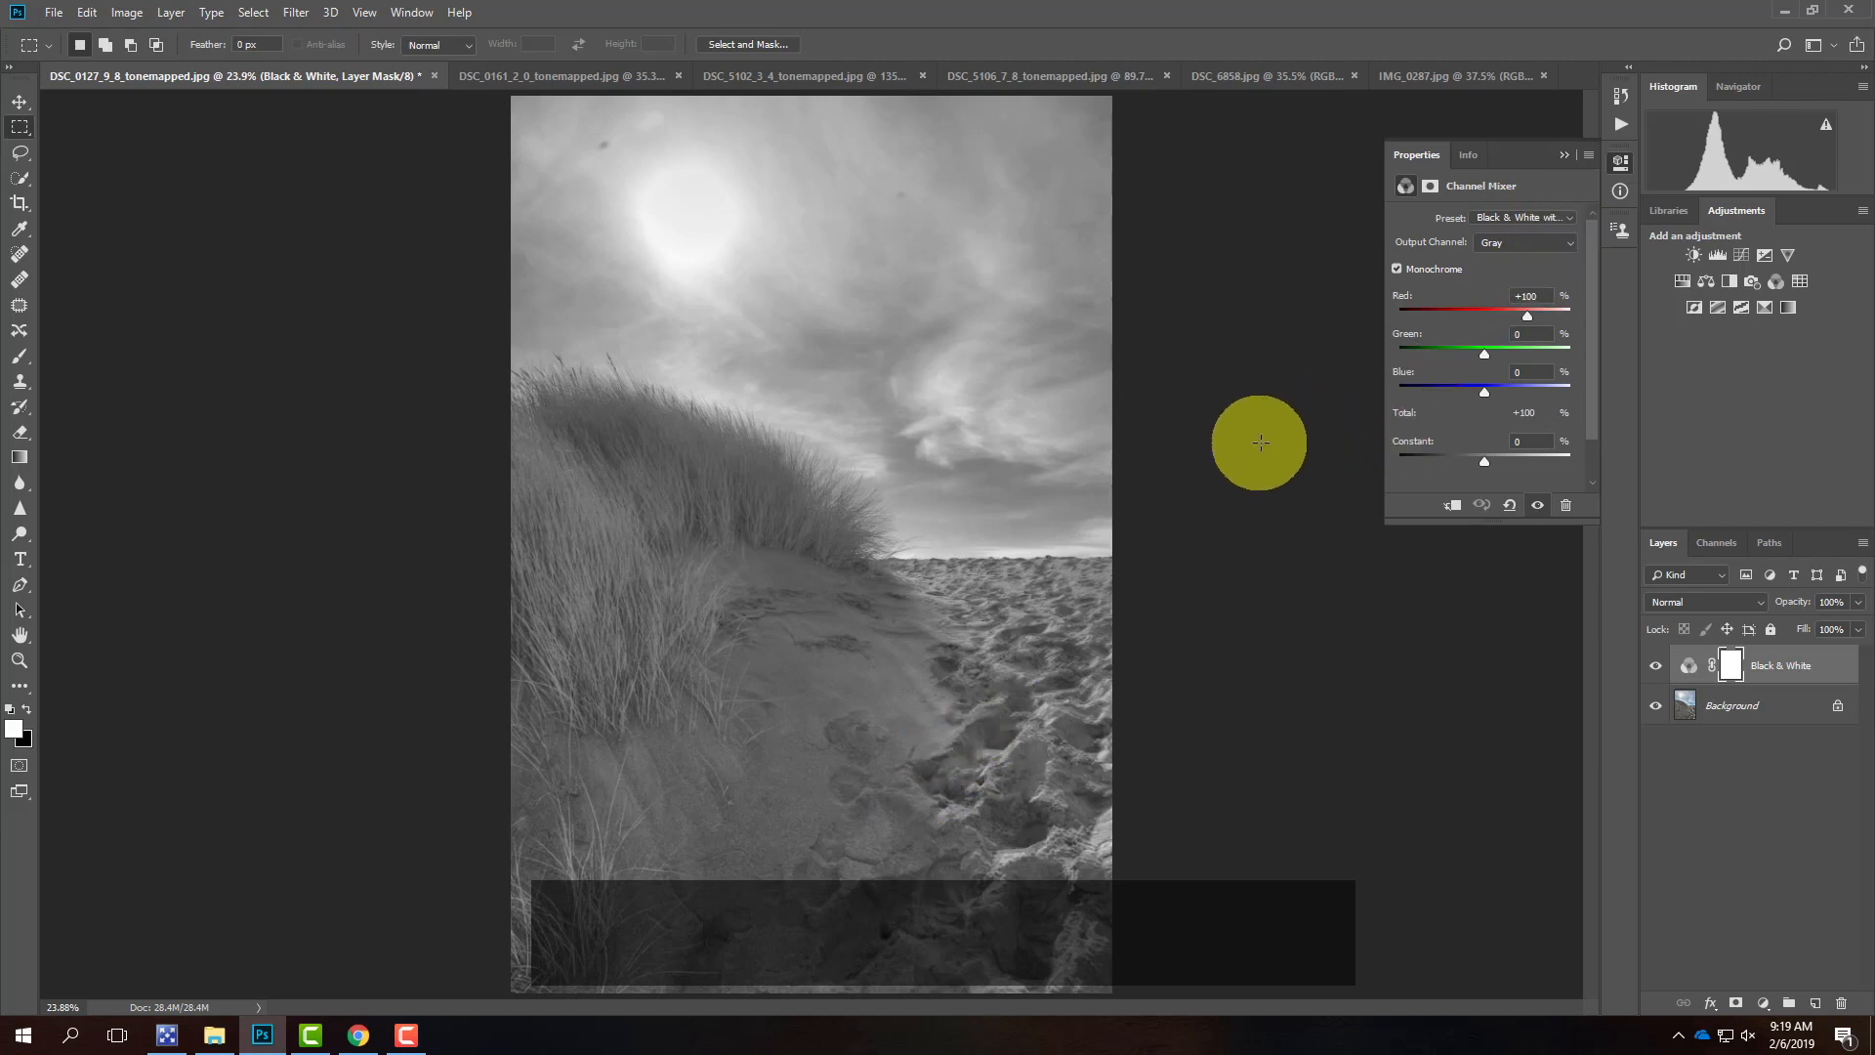
pyautogui.click(180, 12)
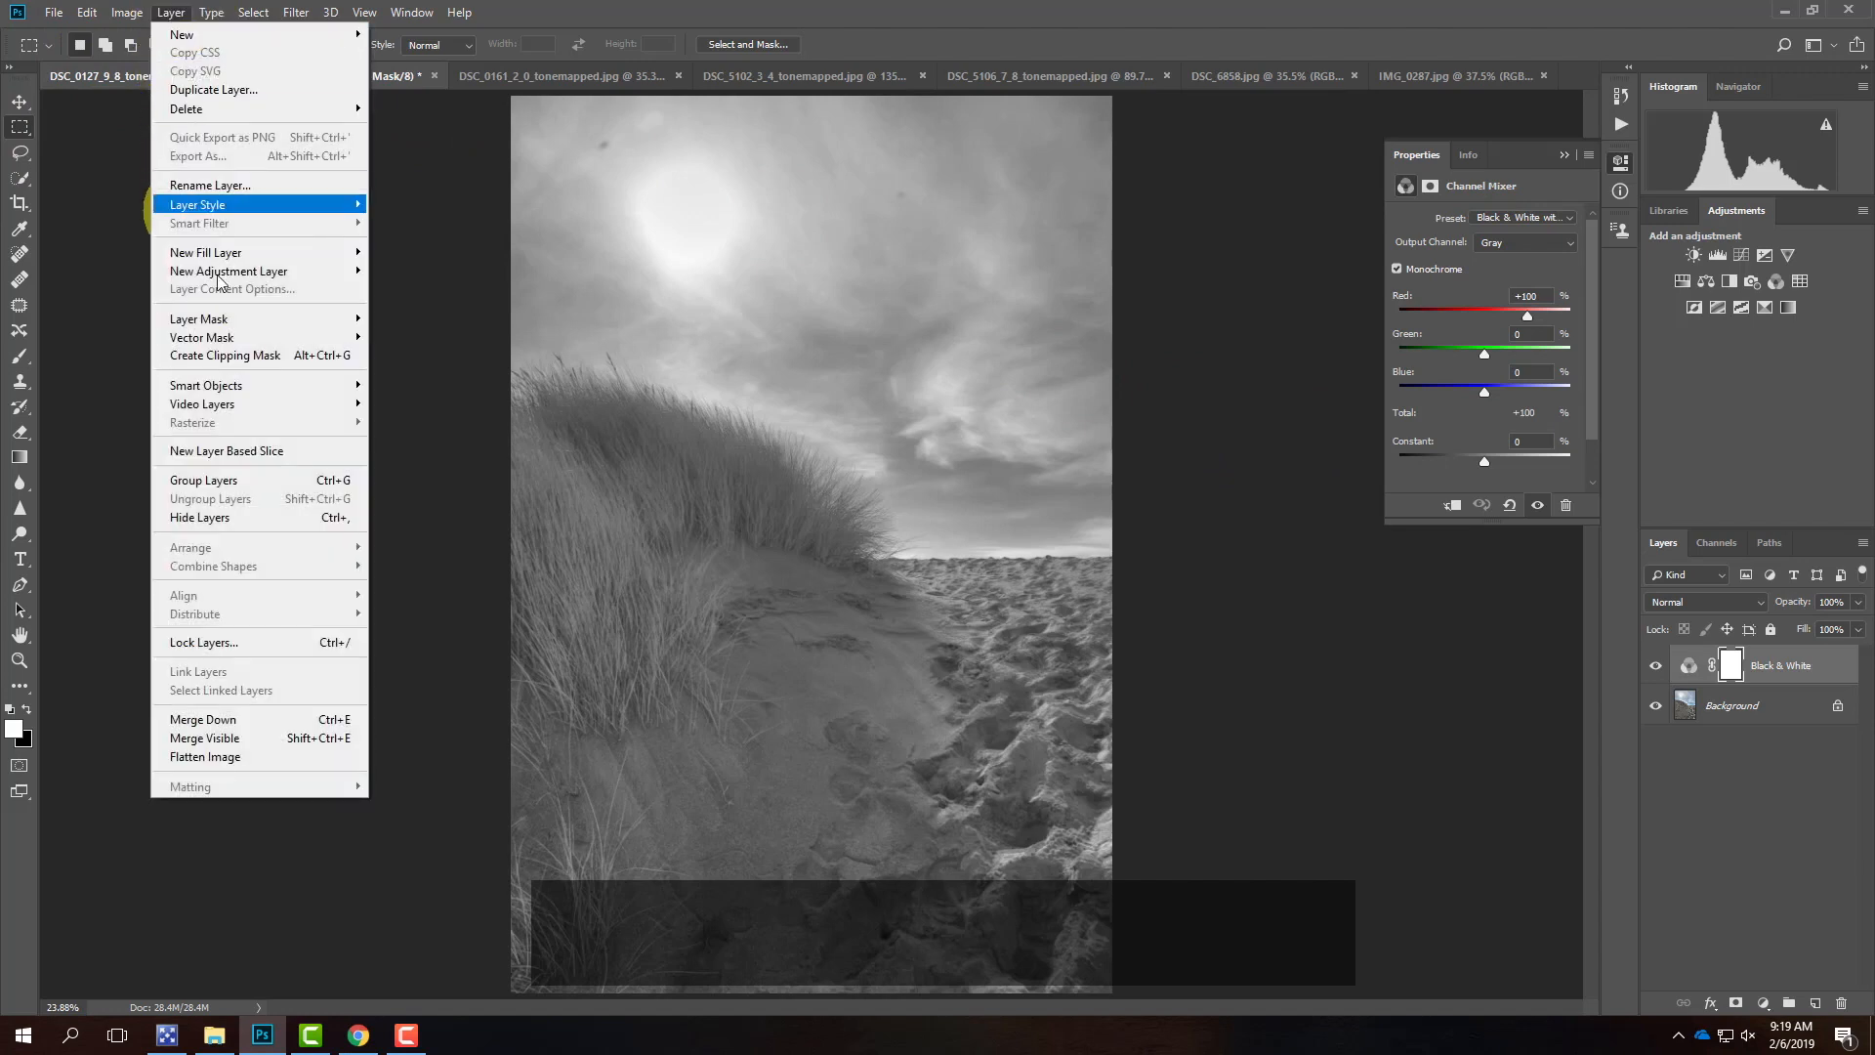
pyautogui.moveTo(222, 278)
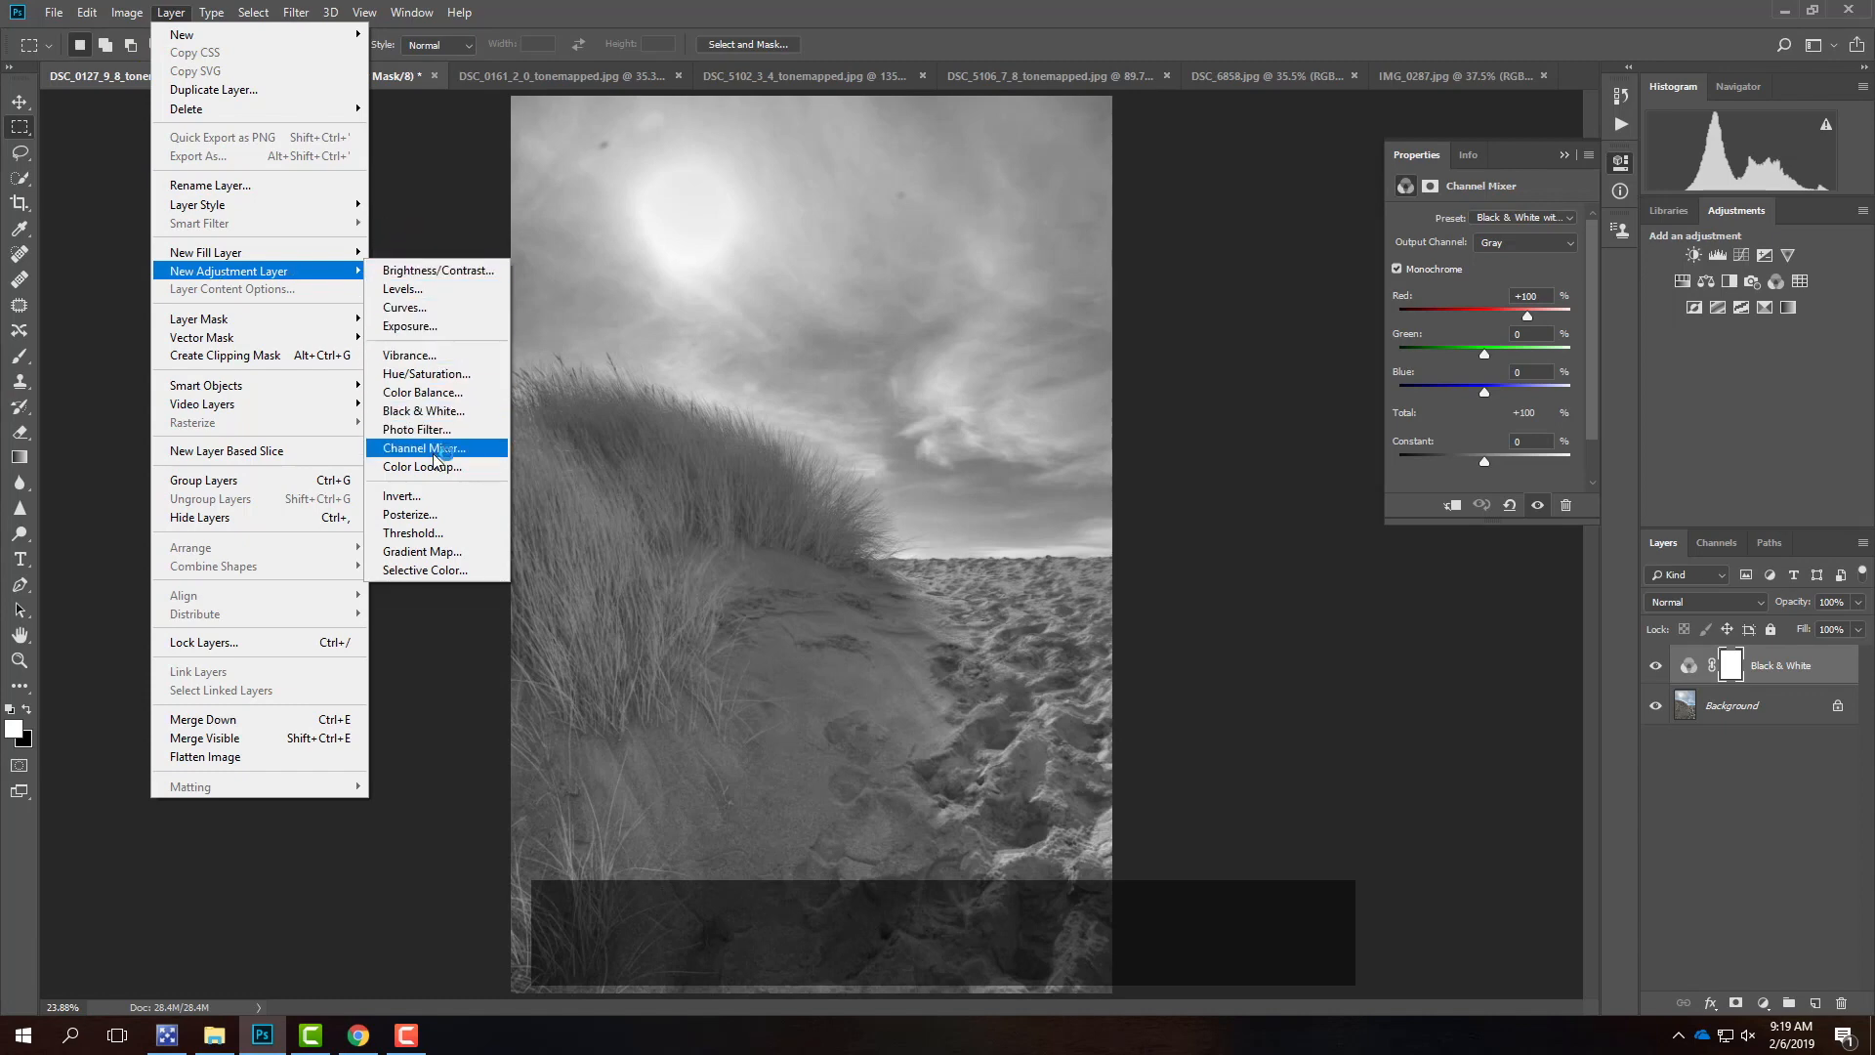
pyautogui.click(408, 292)
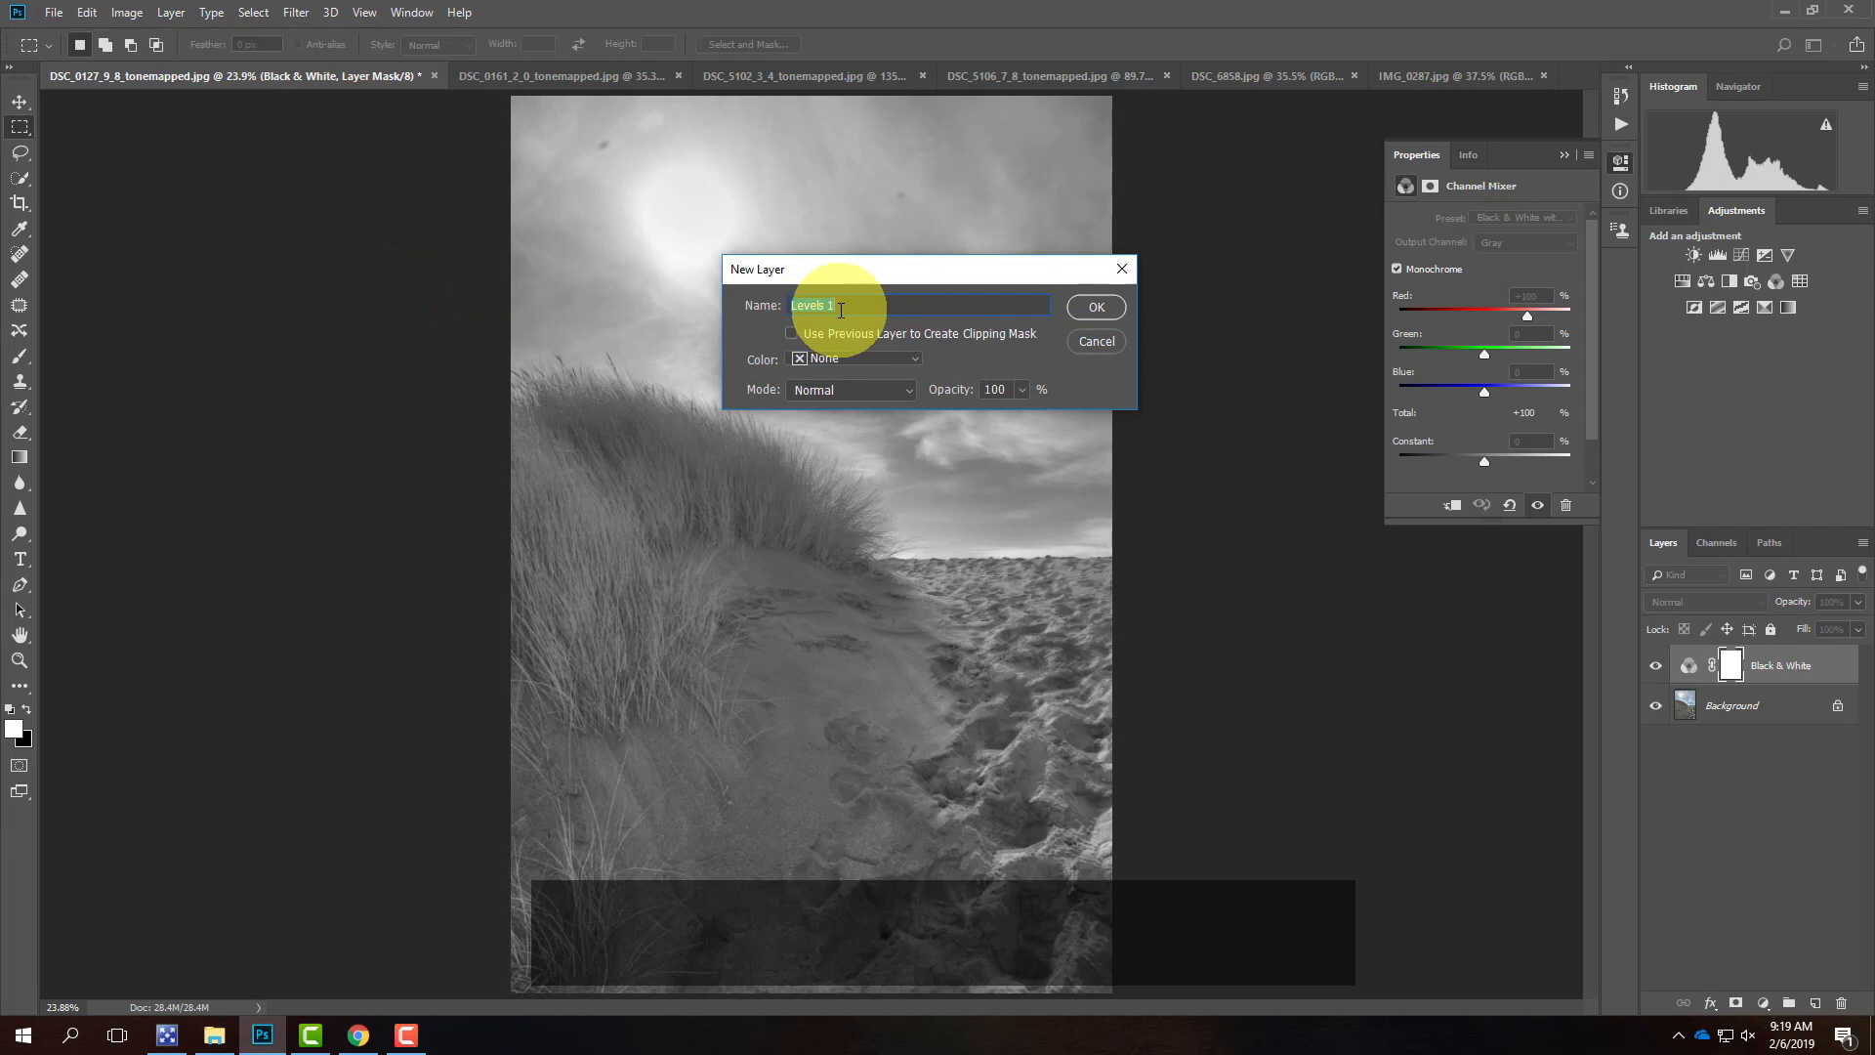
pyautogui.click(1102, 306)
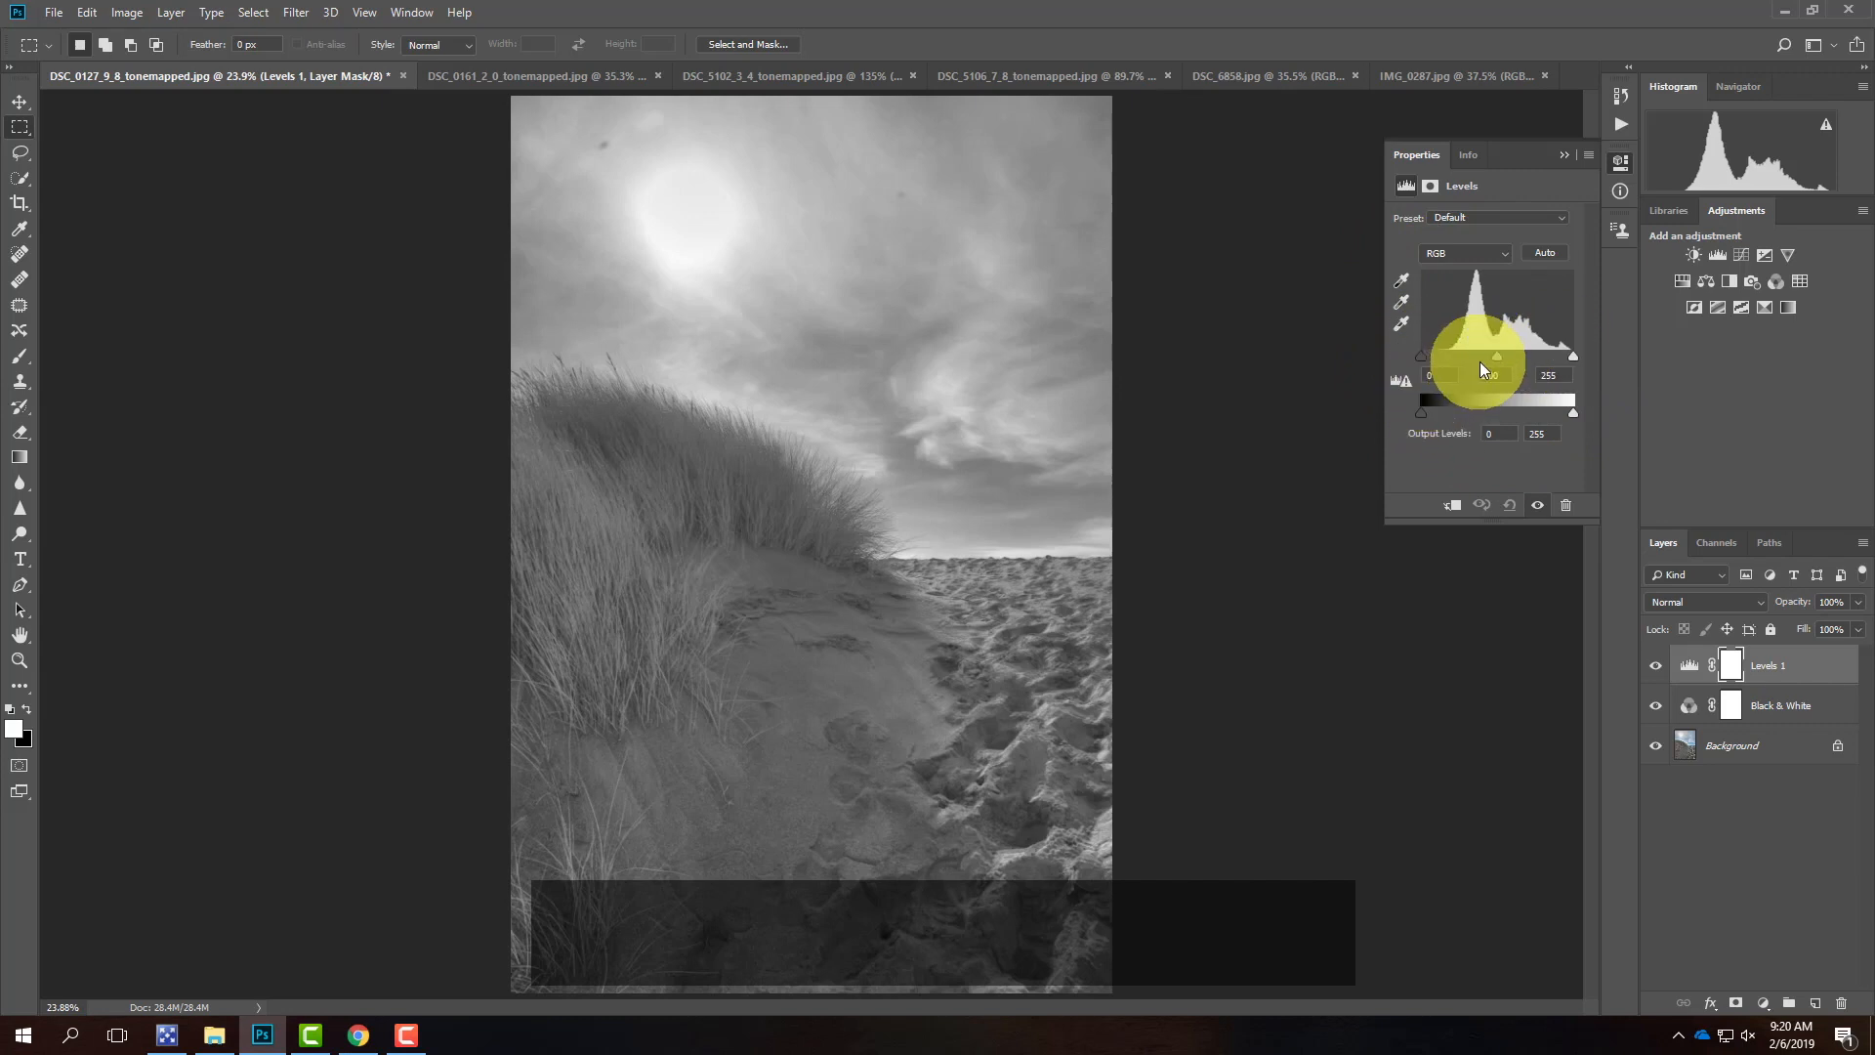
# - Raise the dune image's Levels shadow input to 49 and hide the Levels layer to compare the image without it
pyautogui.click(1421, 357)
pyautogui.moveTo(1421, 358); pyautogui.dragTo(1449, 361)
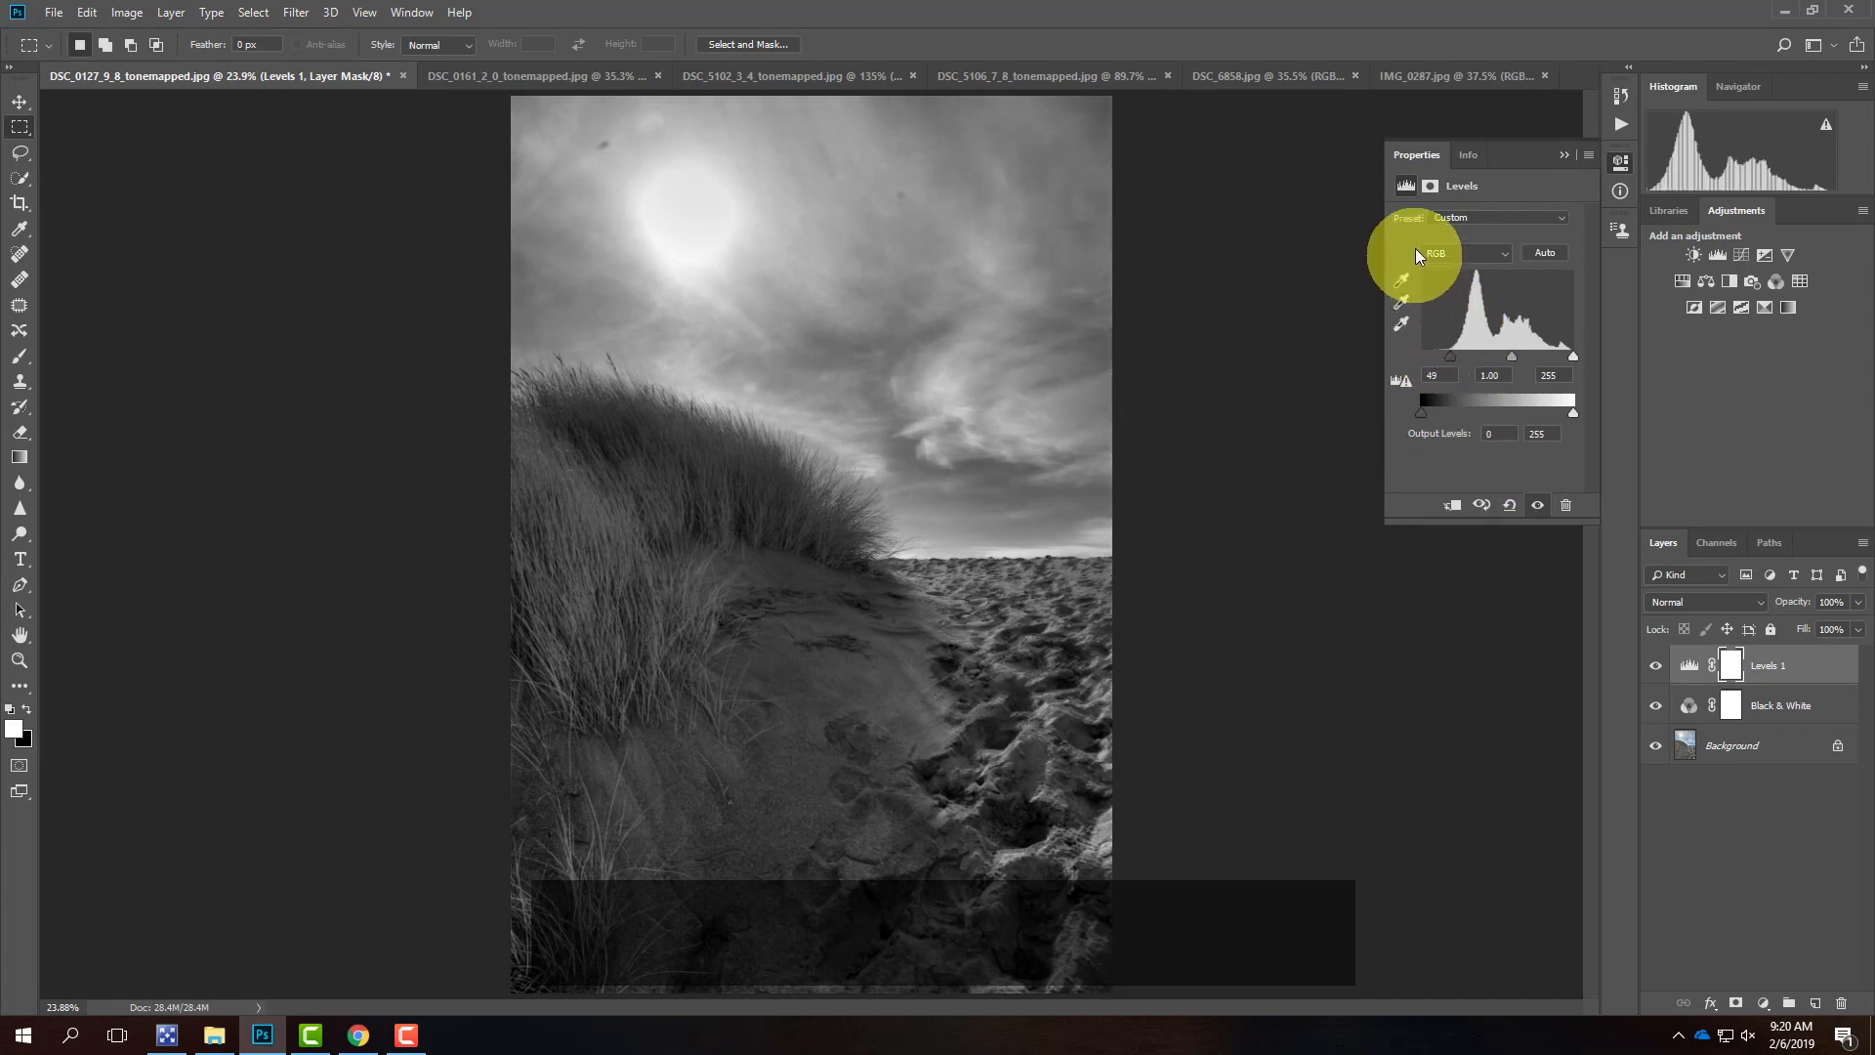
pyautogui.click(1655, 665)
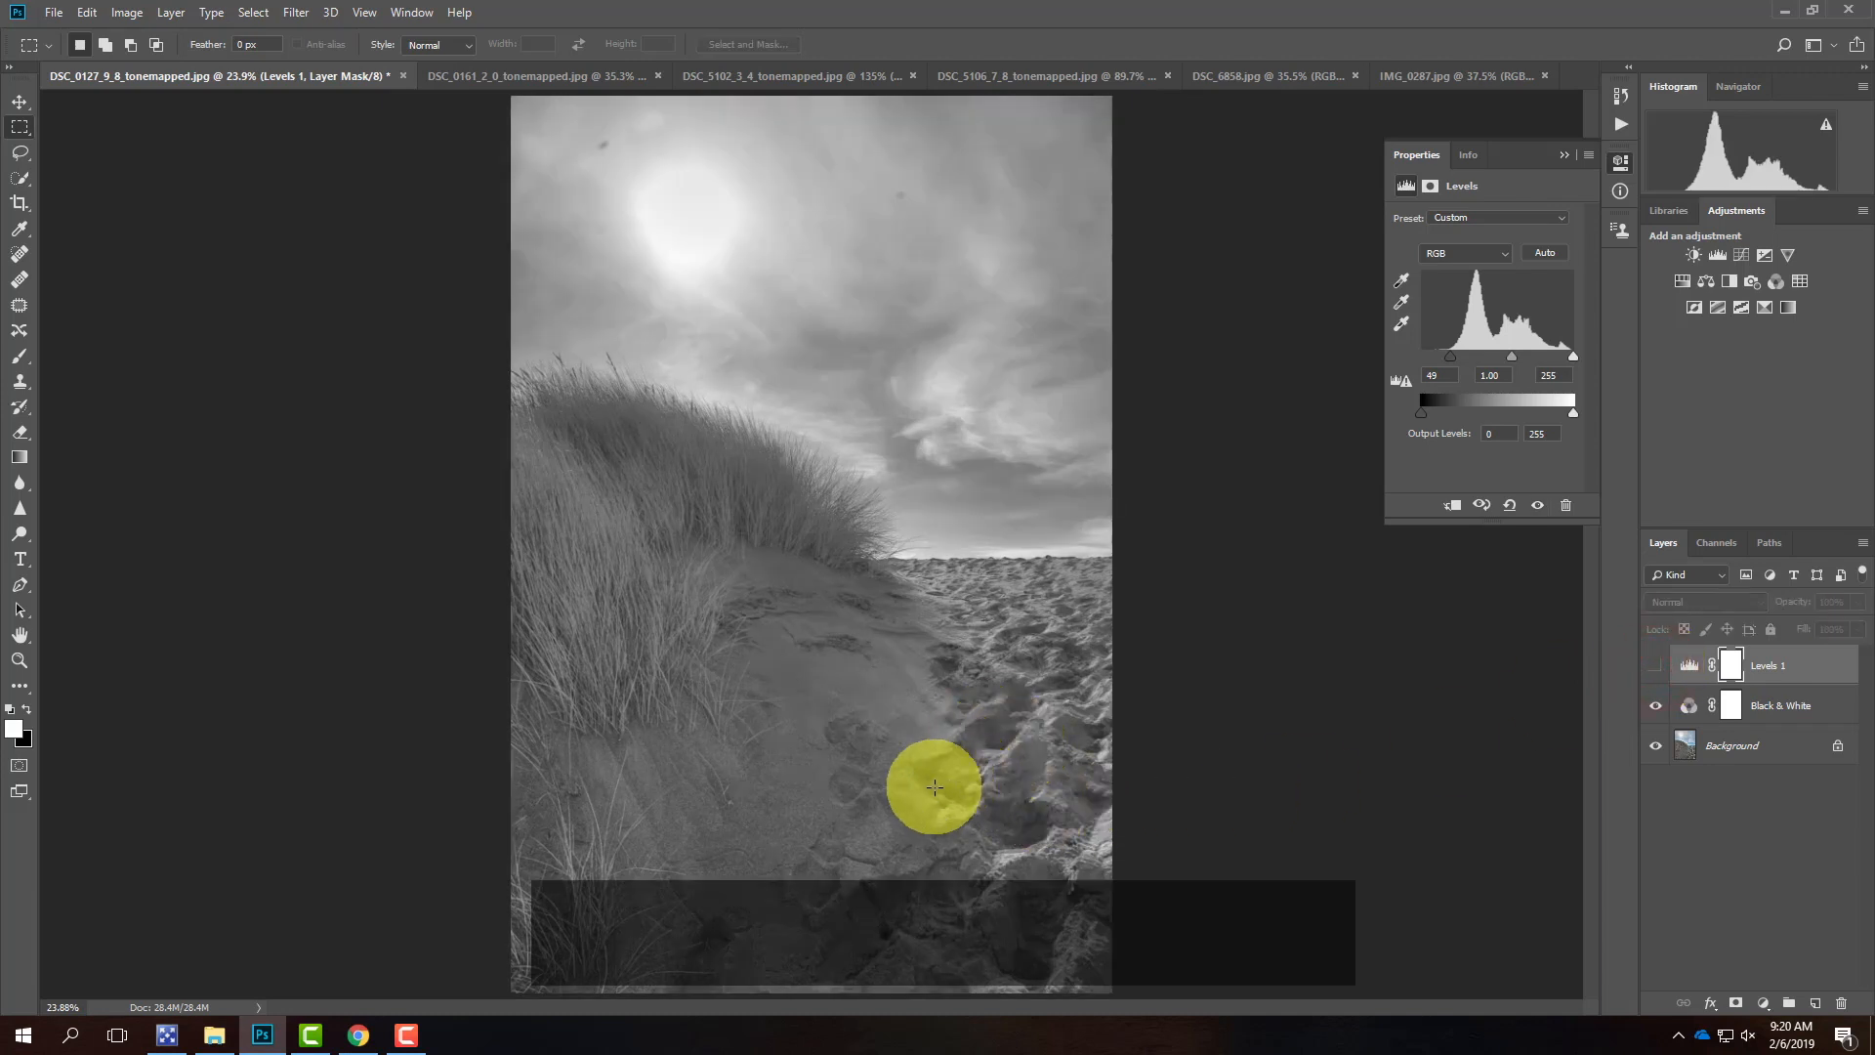
# - Toggle the dune image's Levels layer on and off to compare the black and white tones with and without it
pyautogui.click(1654, 665)
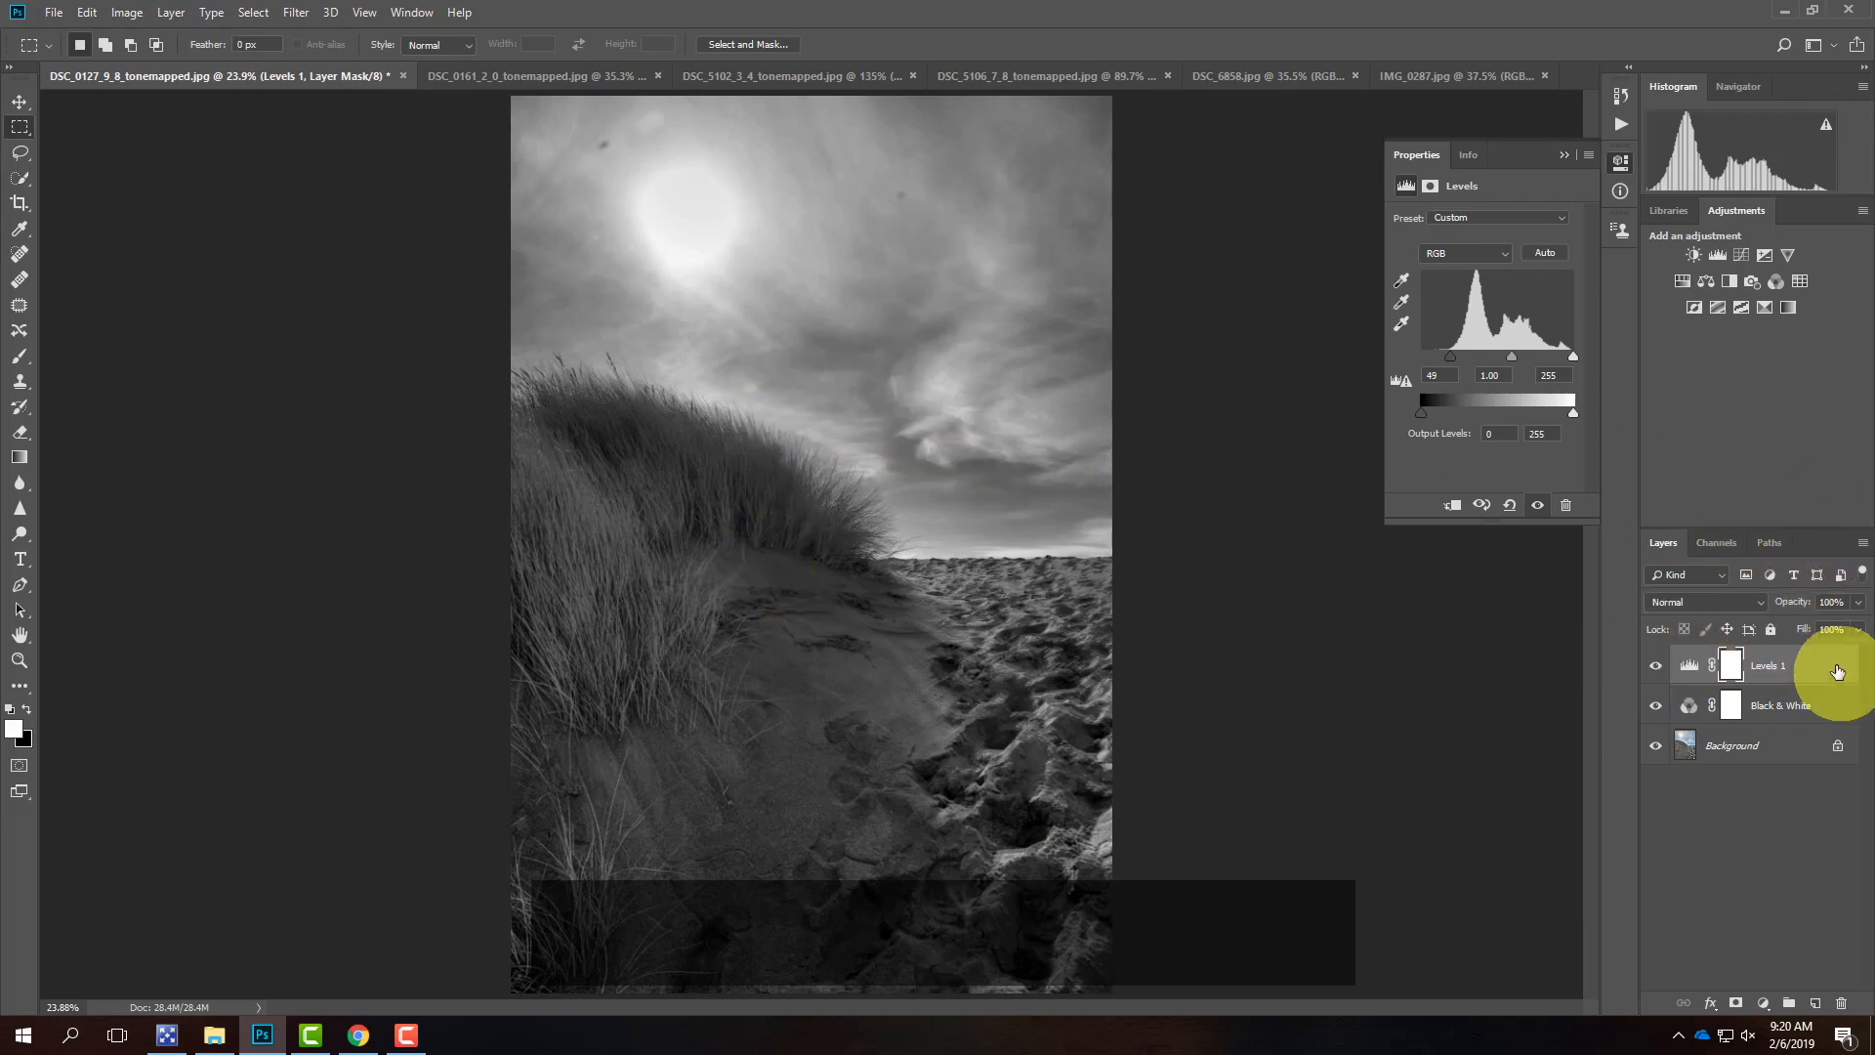
pyautogui.click(1656, 668)
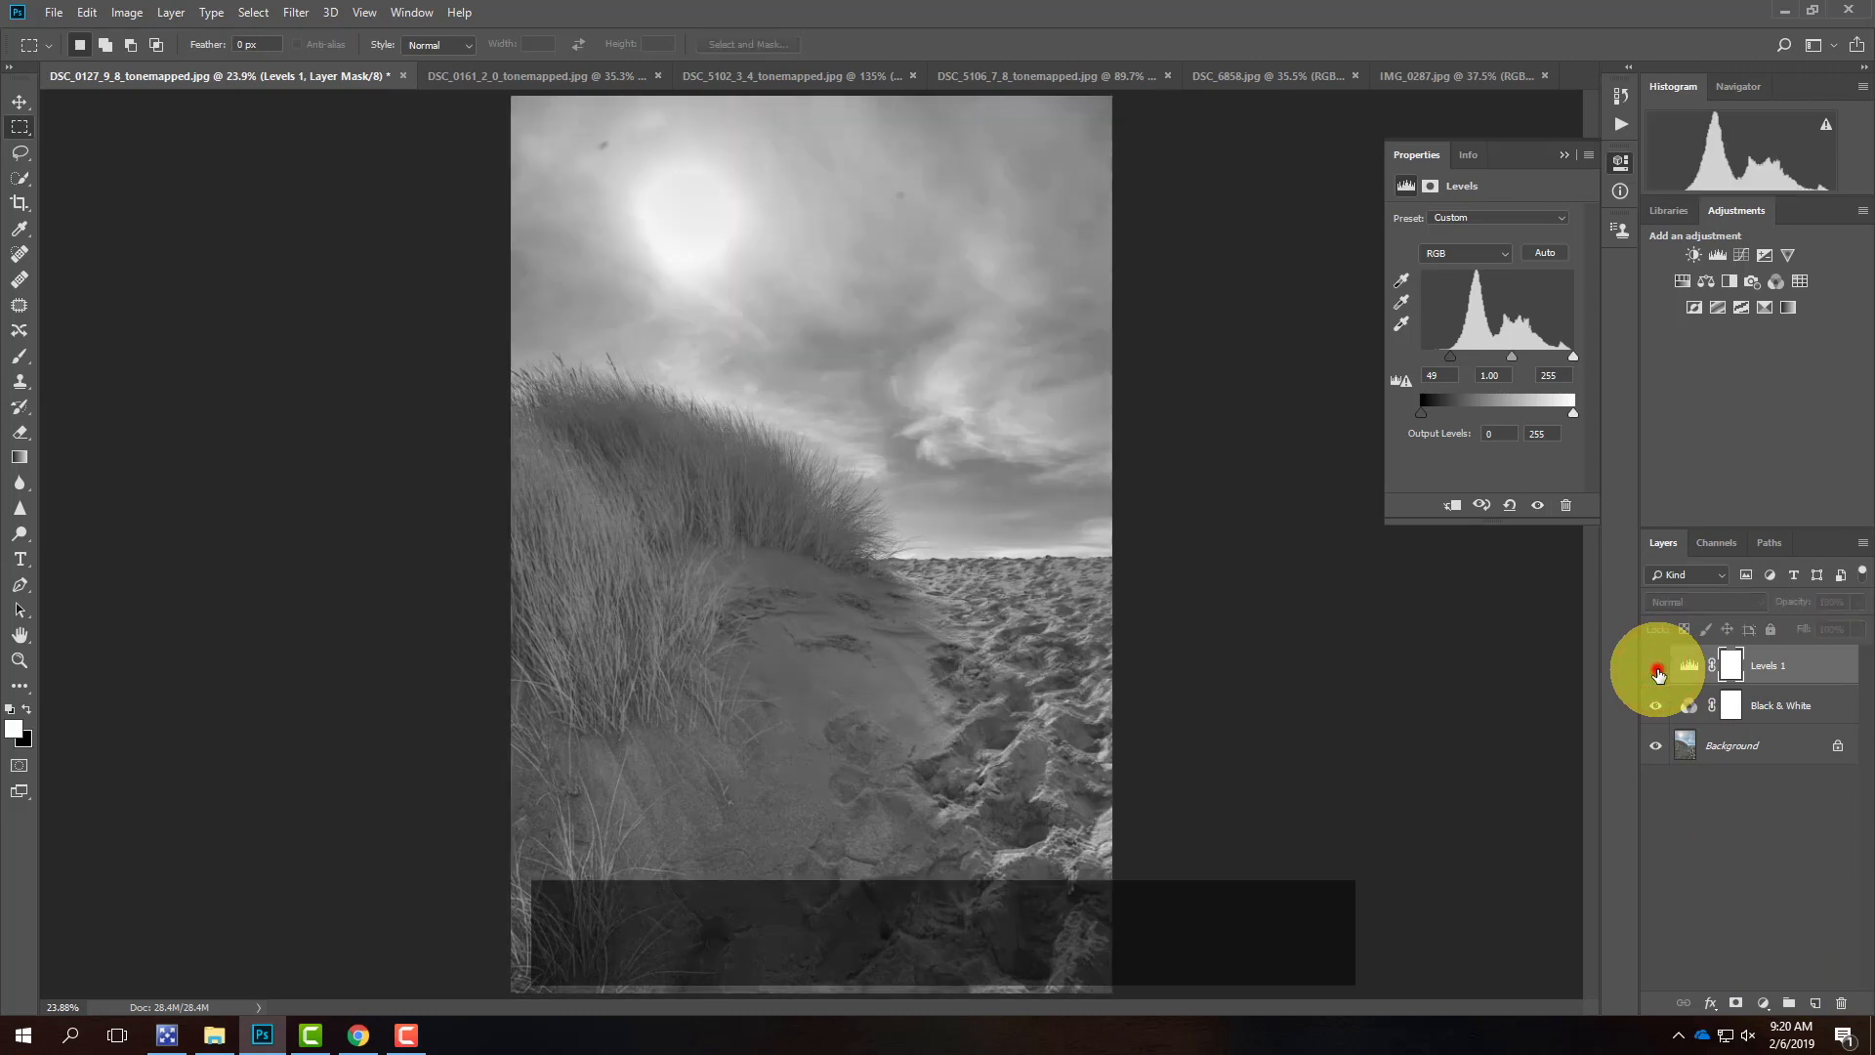
pyautogui.click(1656, 668)
pyautogui.click(1656, 668)
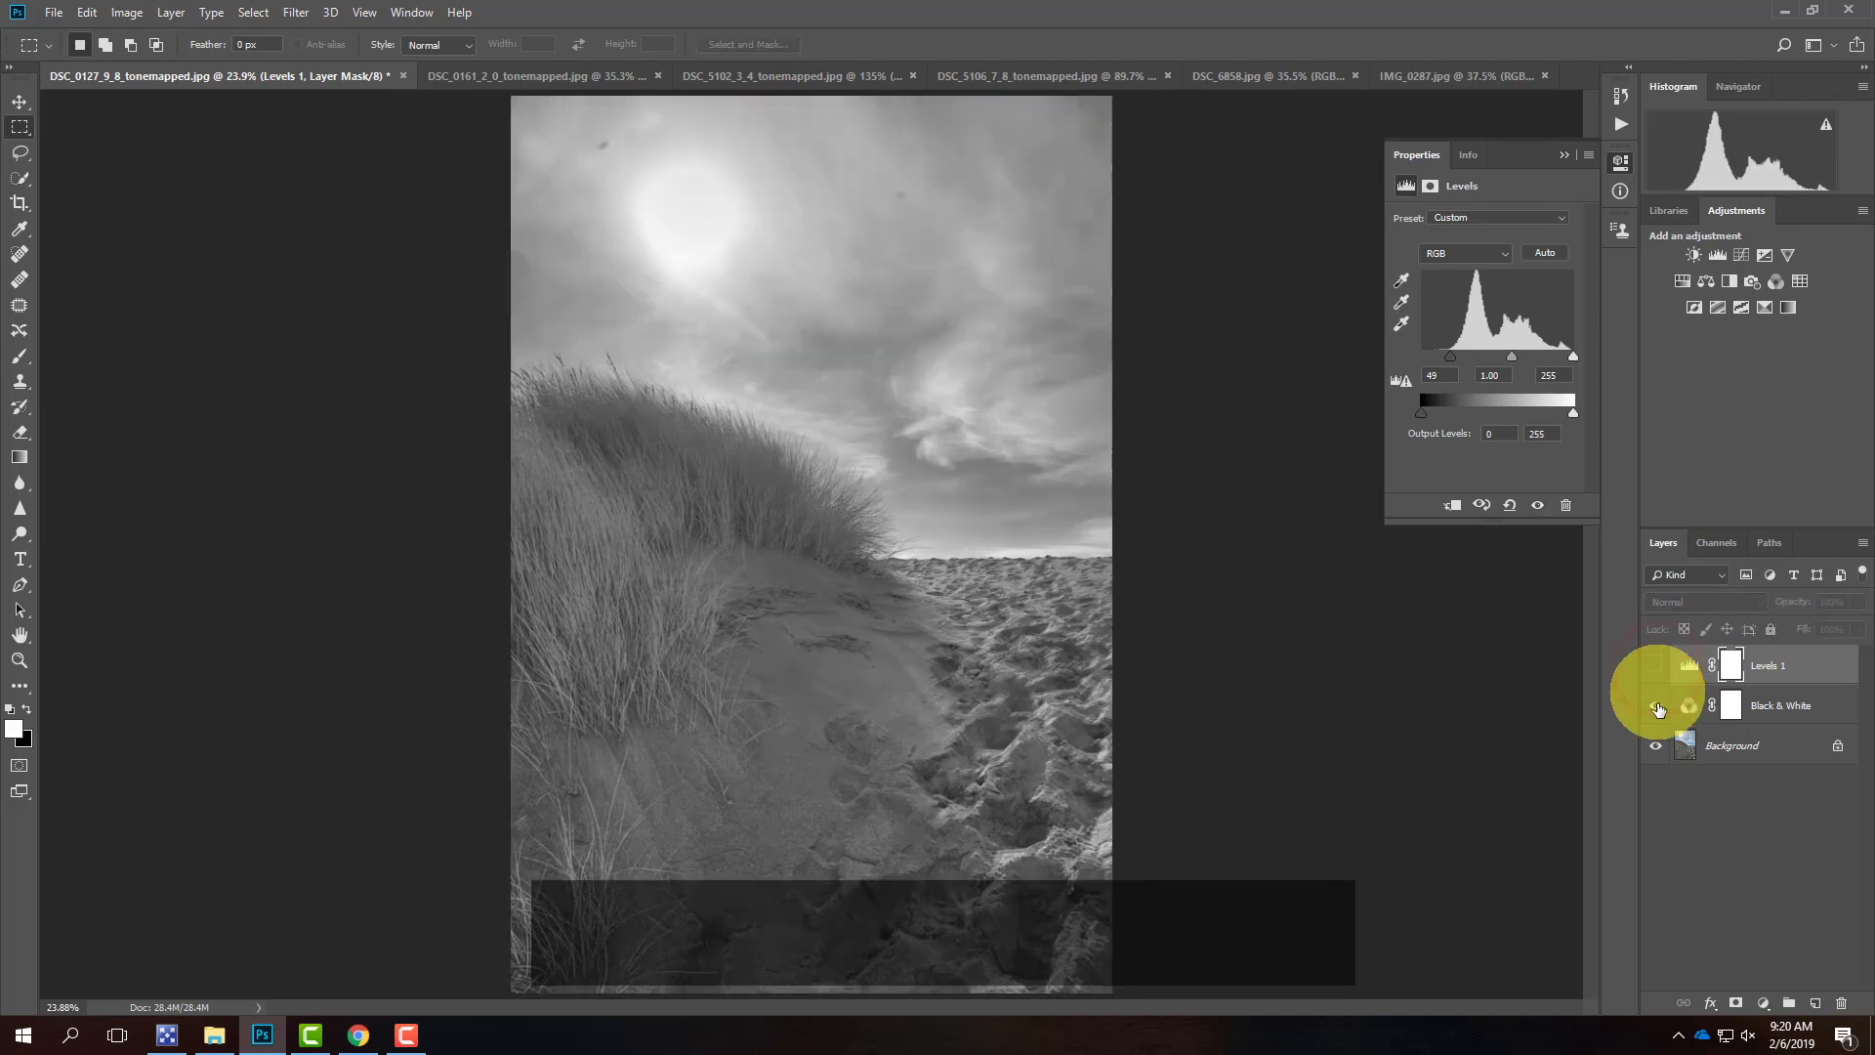
# - Hide the dune image's Black & White layer and show its Levels layer over the colour photo
pyautogui.click(1656, 707)
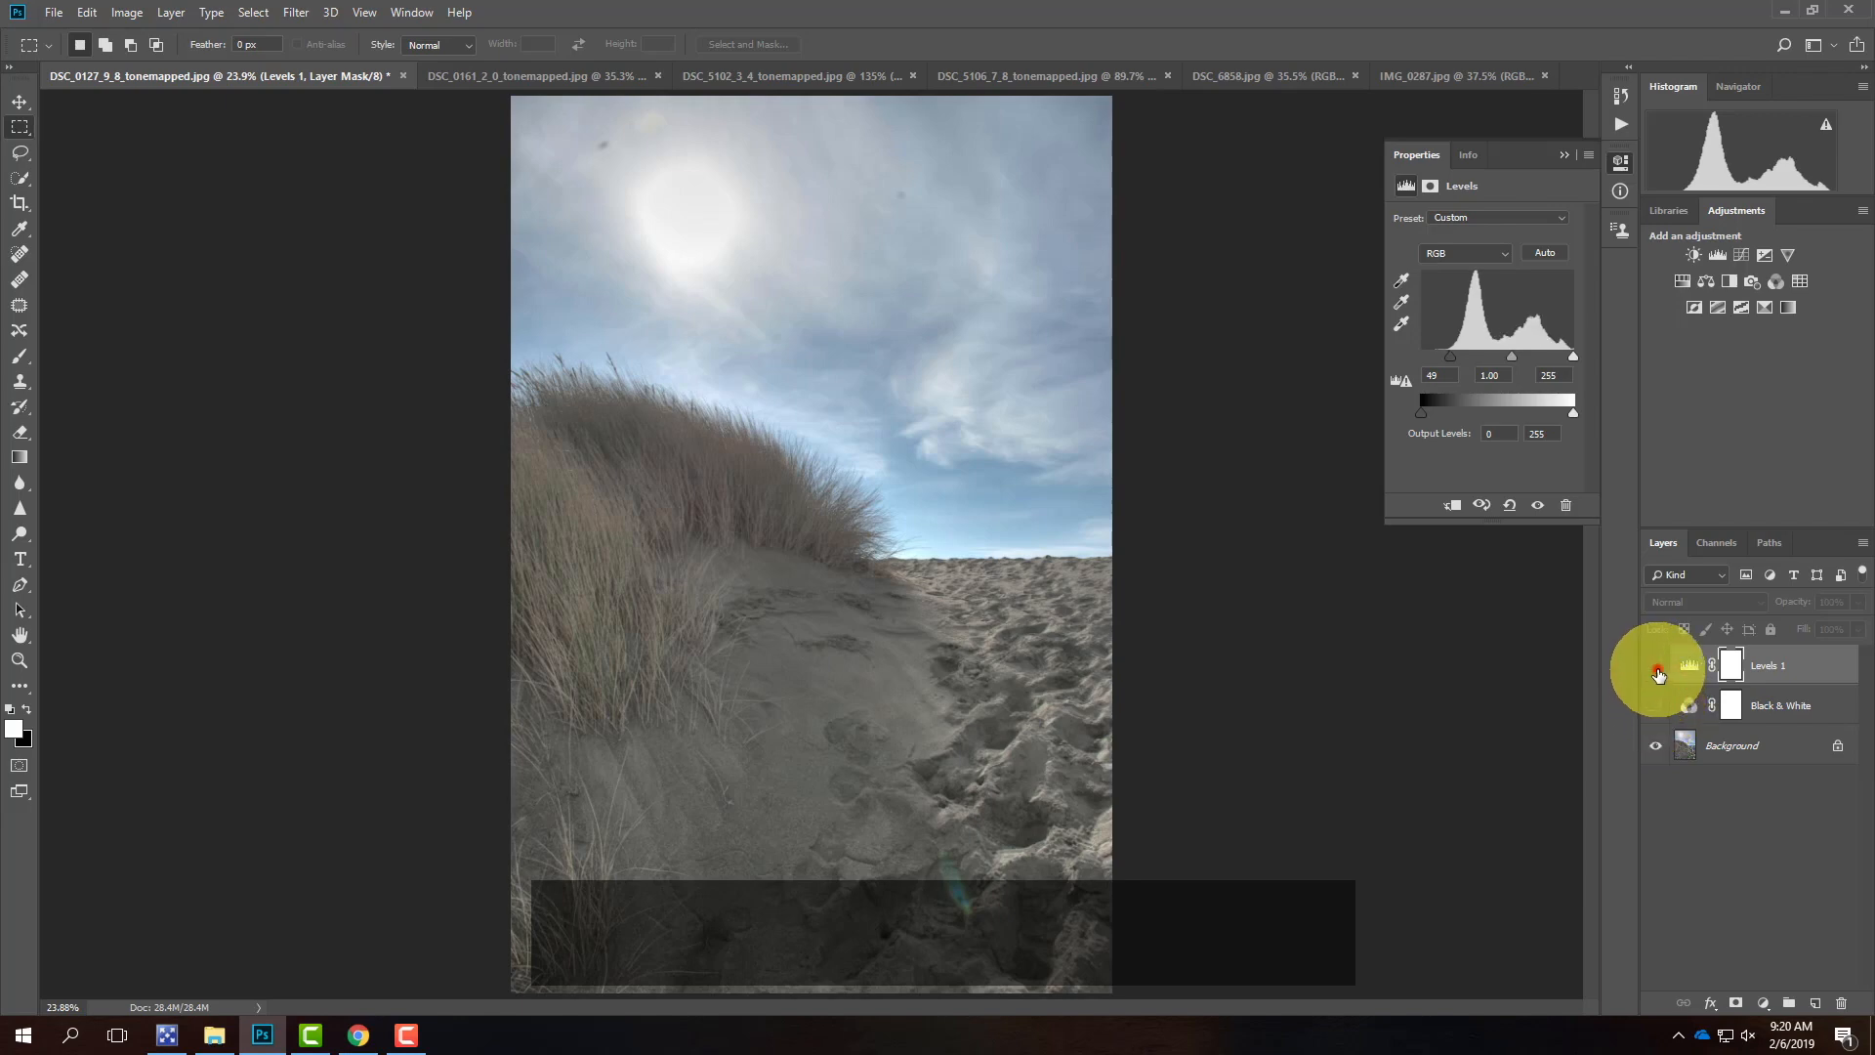
pyautogui.click(1656, 673)
pyautogui.click(1657, 673)
pyautogui.click(1657, 672)
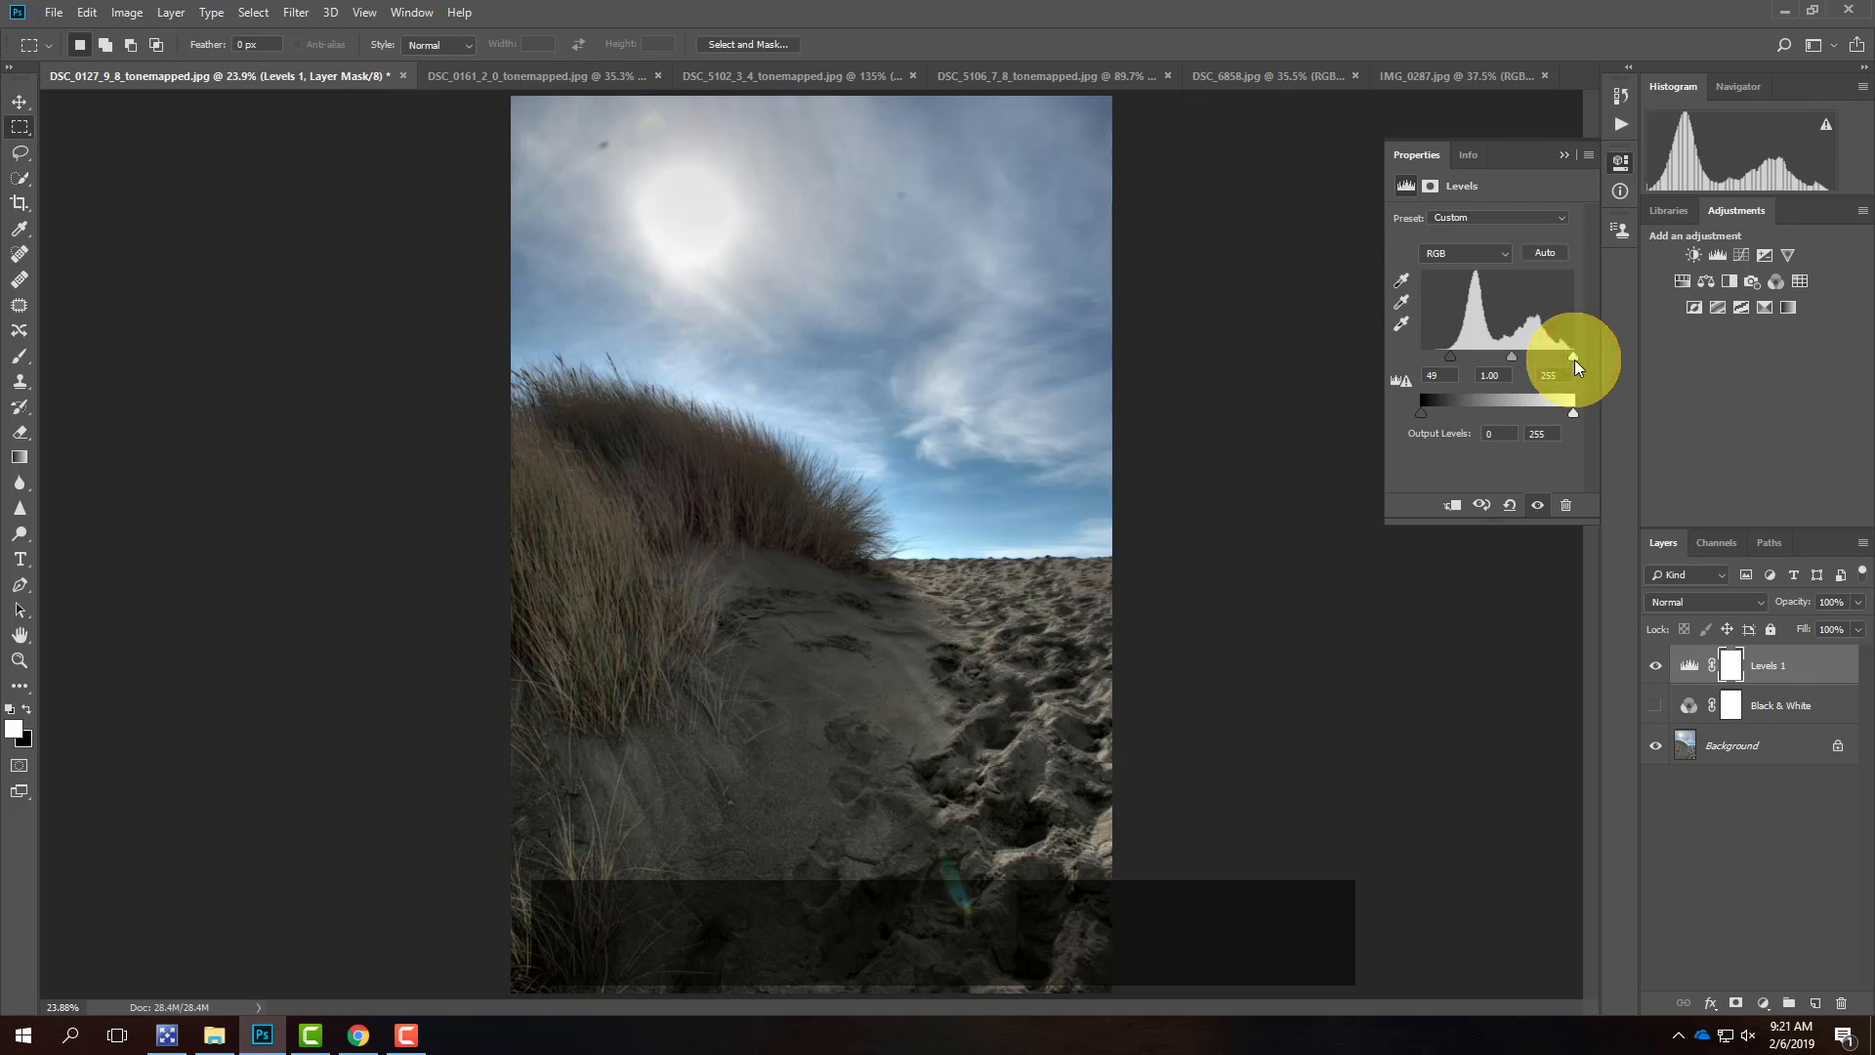
# - Try a shadow input of 134 on the dune image's Levels layer and bring it back to 43
pyautogui.moveTo(1572, 360); pyautogui.dragTo(1639, 363)
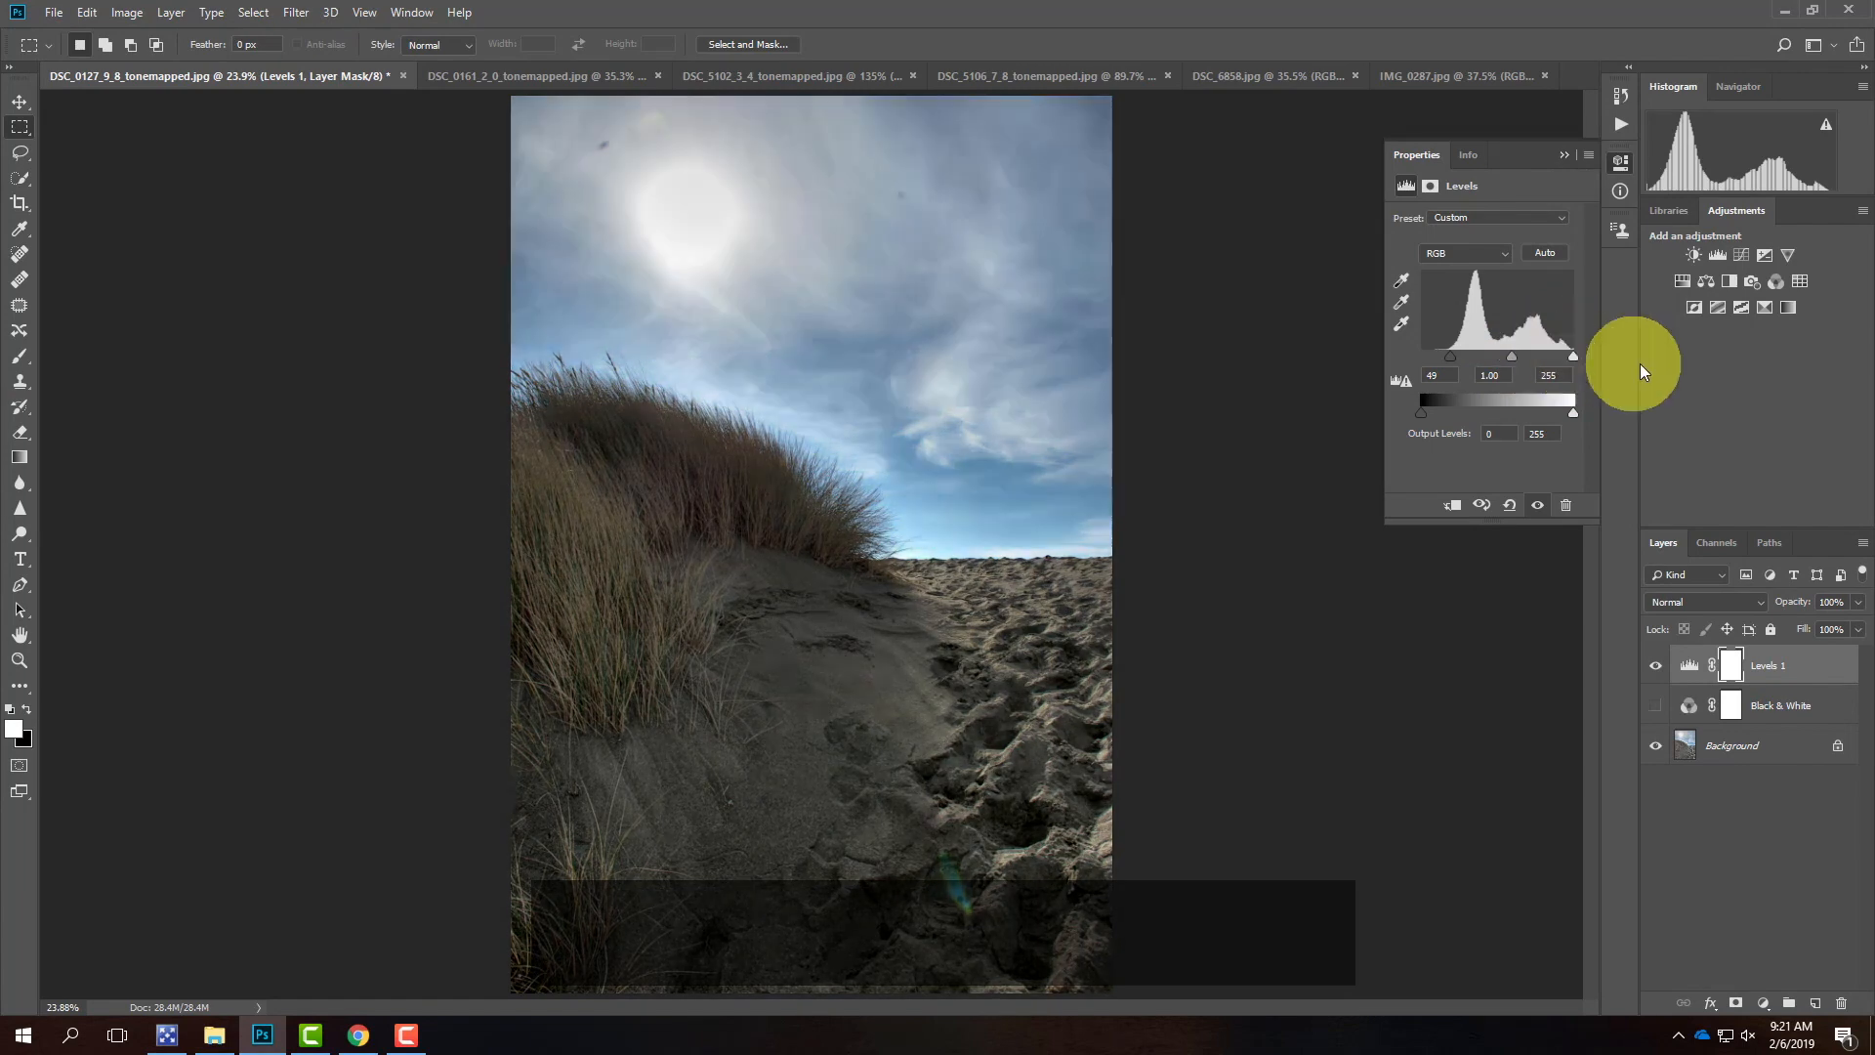
pyautogui.moveTo(1455, 364); pyautogui.dragTo(1502, 367)
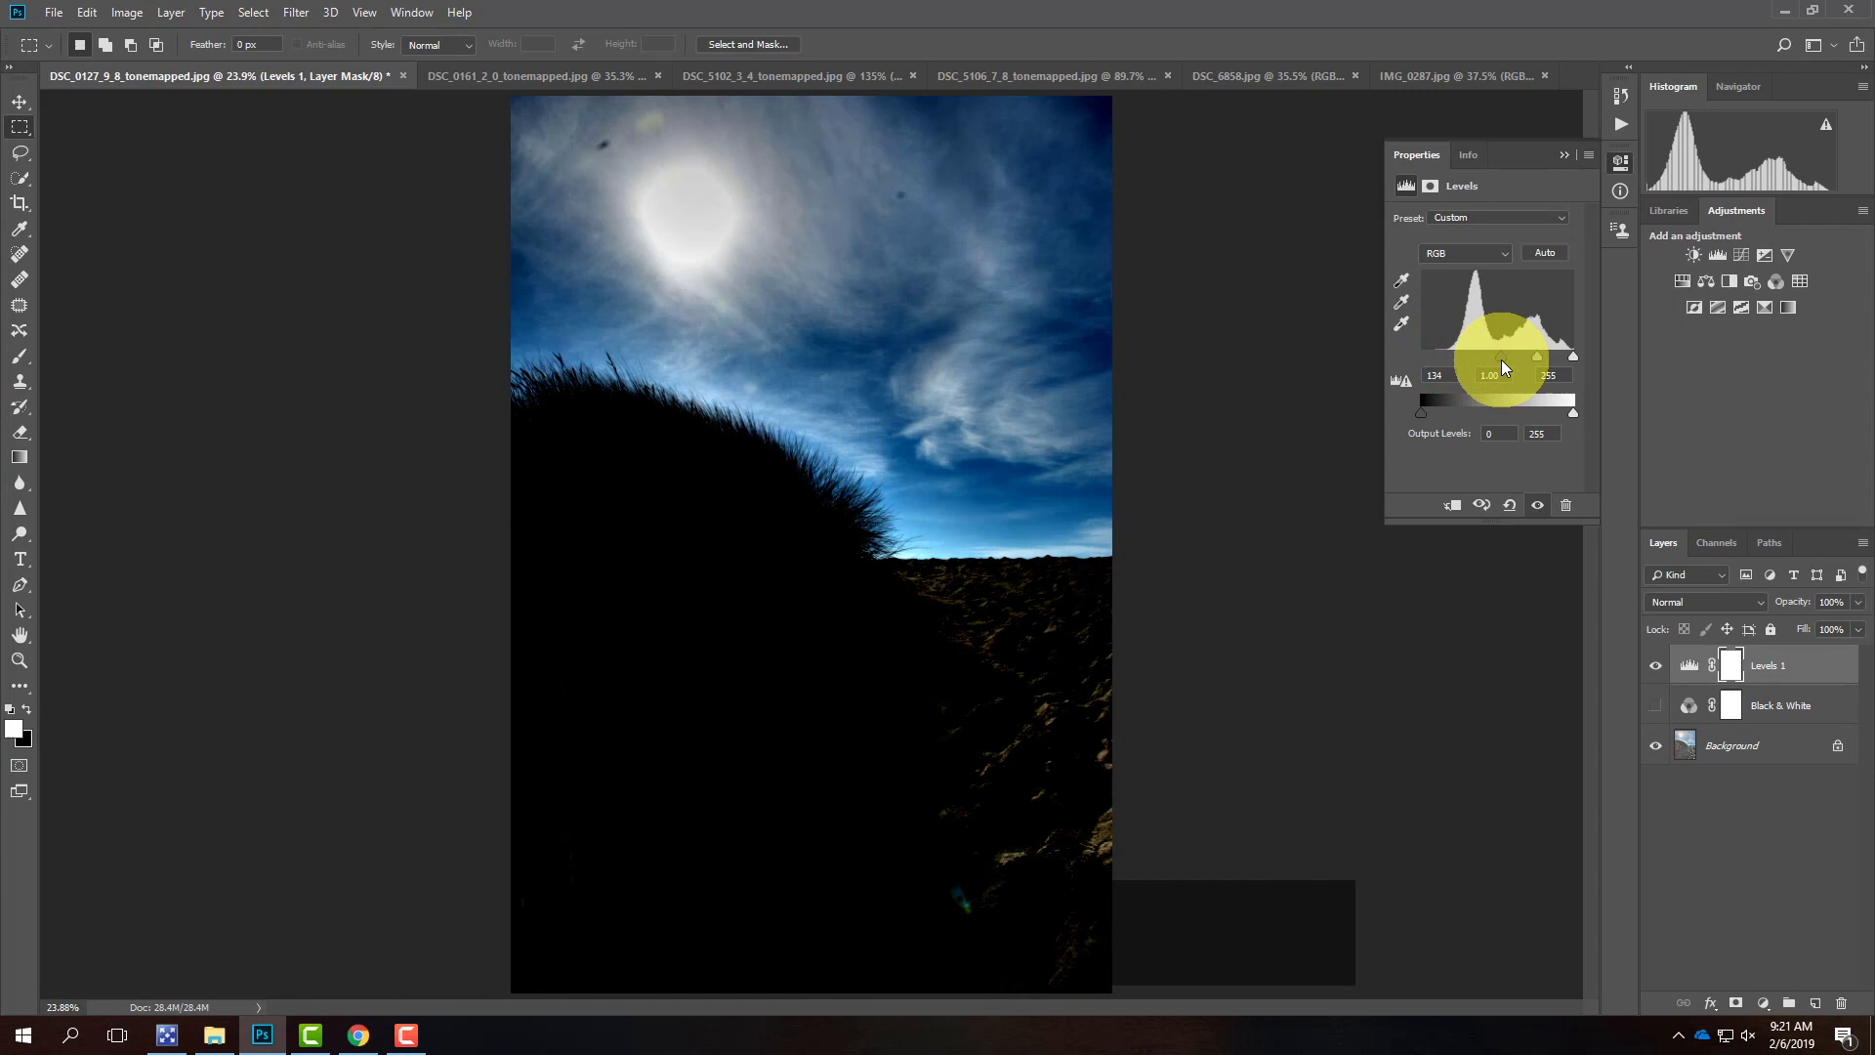
pyautogui.moveTo(1502, 361); pyautogui.dragTo(1447, 363)
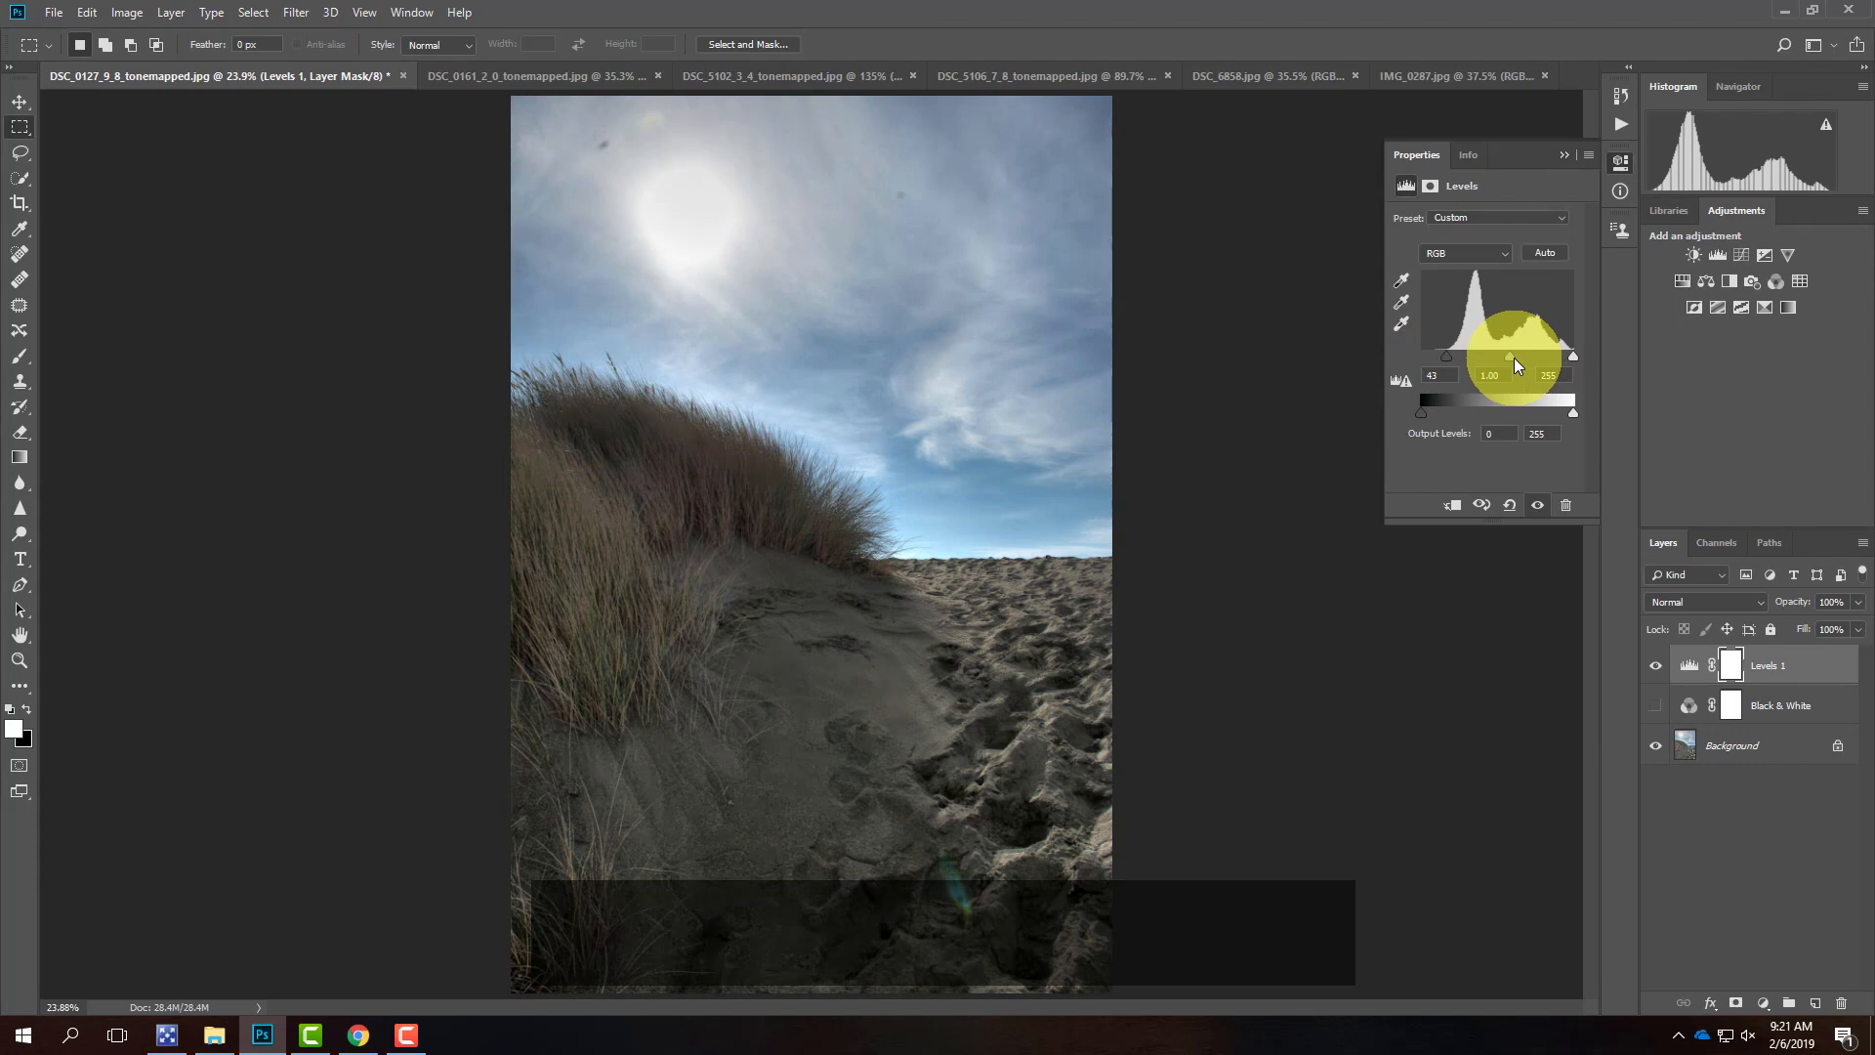
pyautogui.moveTo(1509, 358)
pyautogui.mouseDown()
pyautogui.moveTo(1486, 358)
pyautogui.moveTo(1533, 358)
pyautogui.moveTo(1511, 364)
pyautogui.mouseUp()
# - In DSC_0161_2_0_tonemapped, hide the Black & White layer and add a Levels adjustment layer with the default name
pyautogui.click(494, 75)
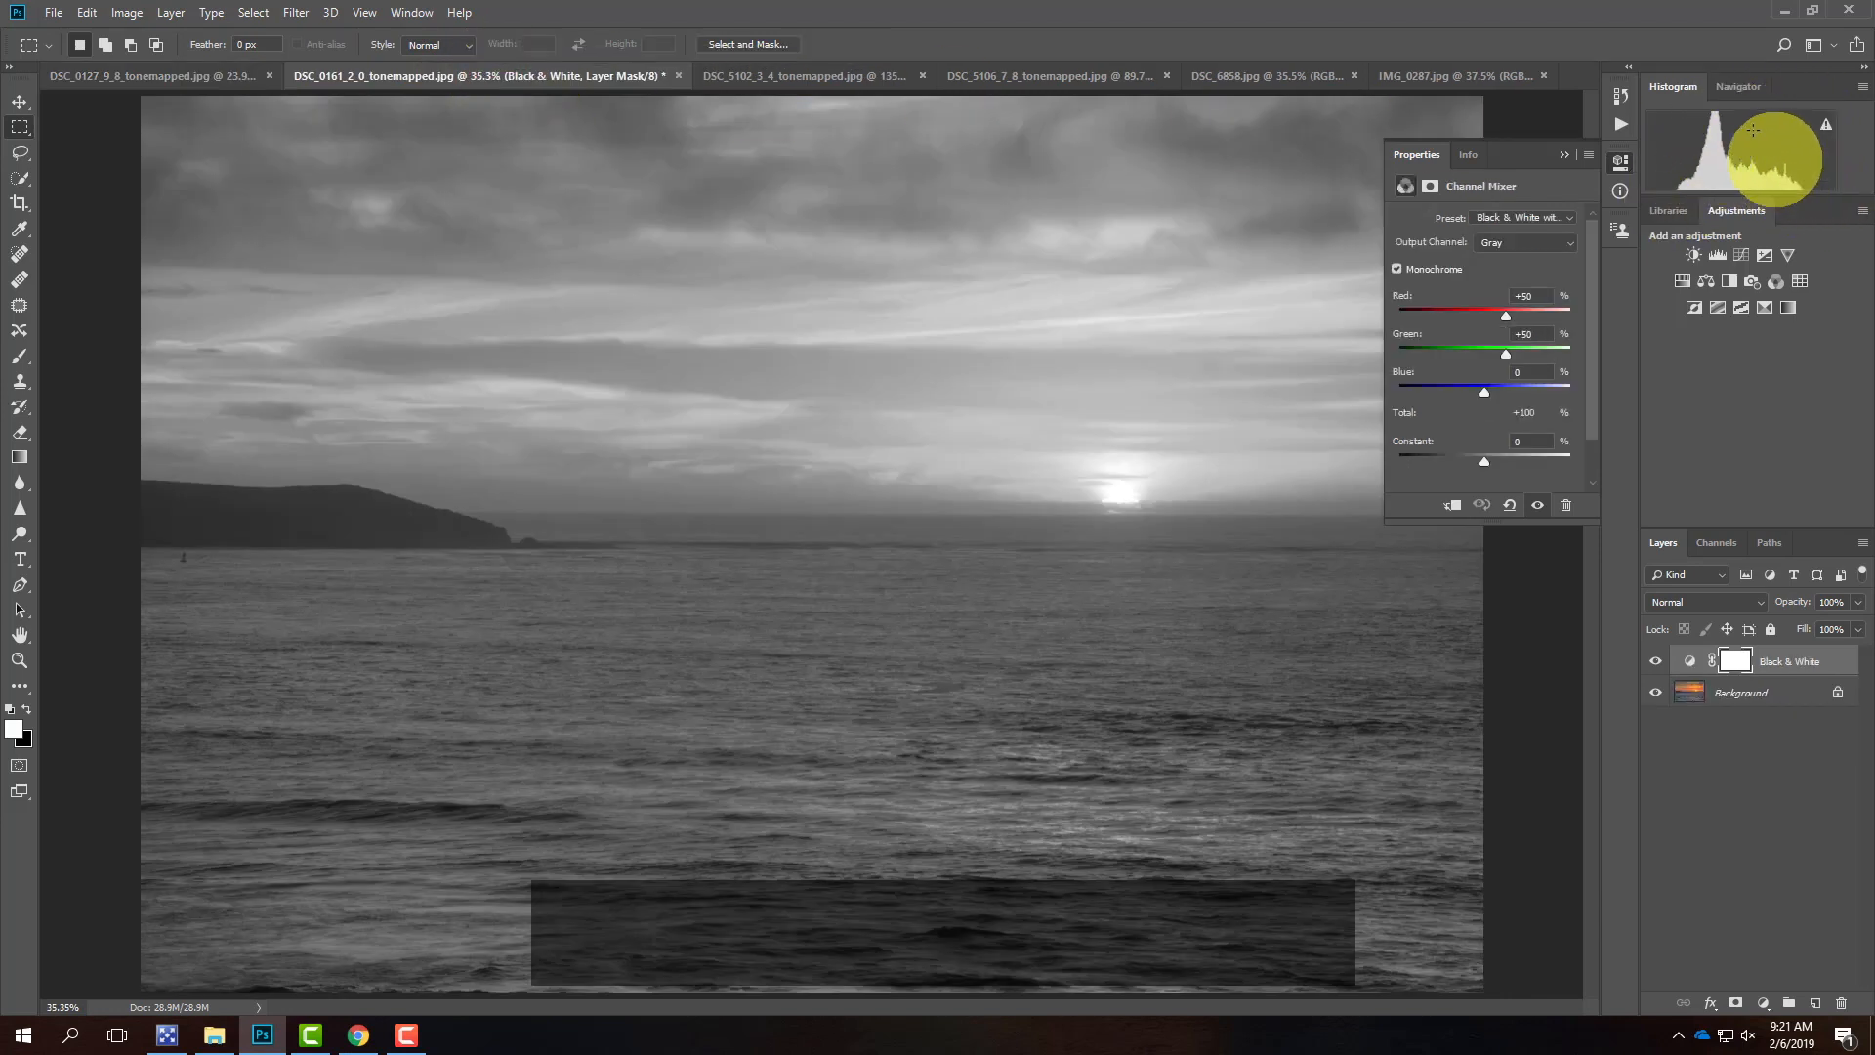
pyautogui.click(1653, 664)
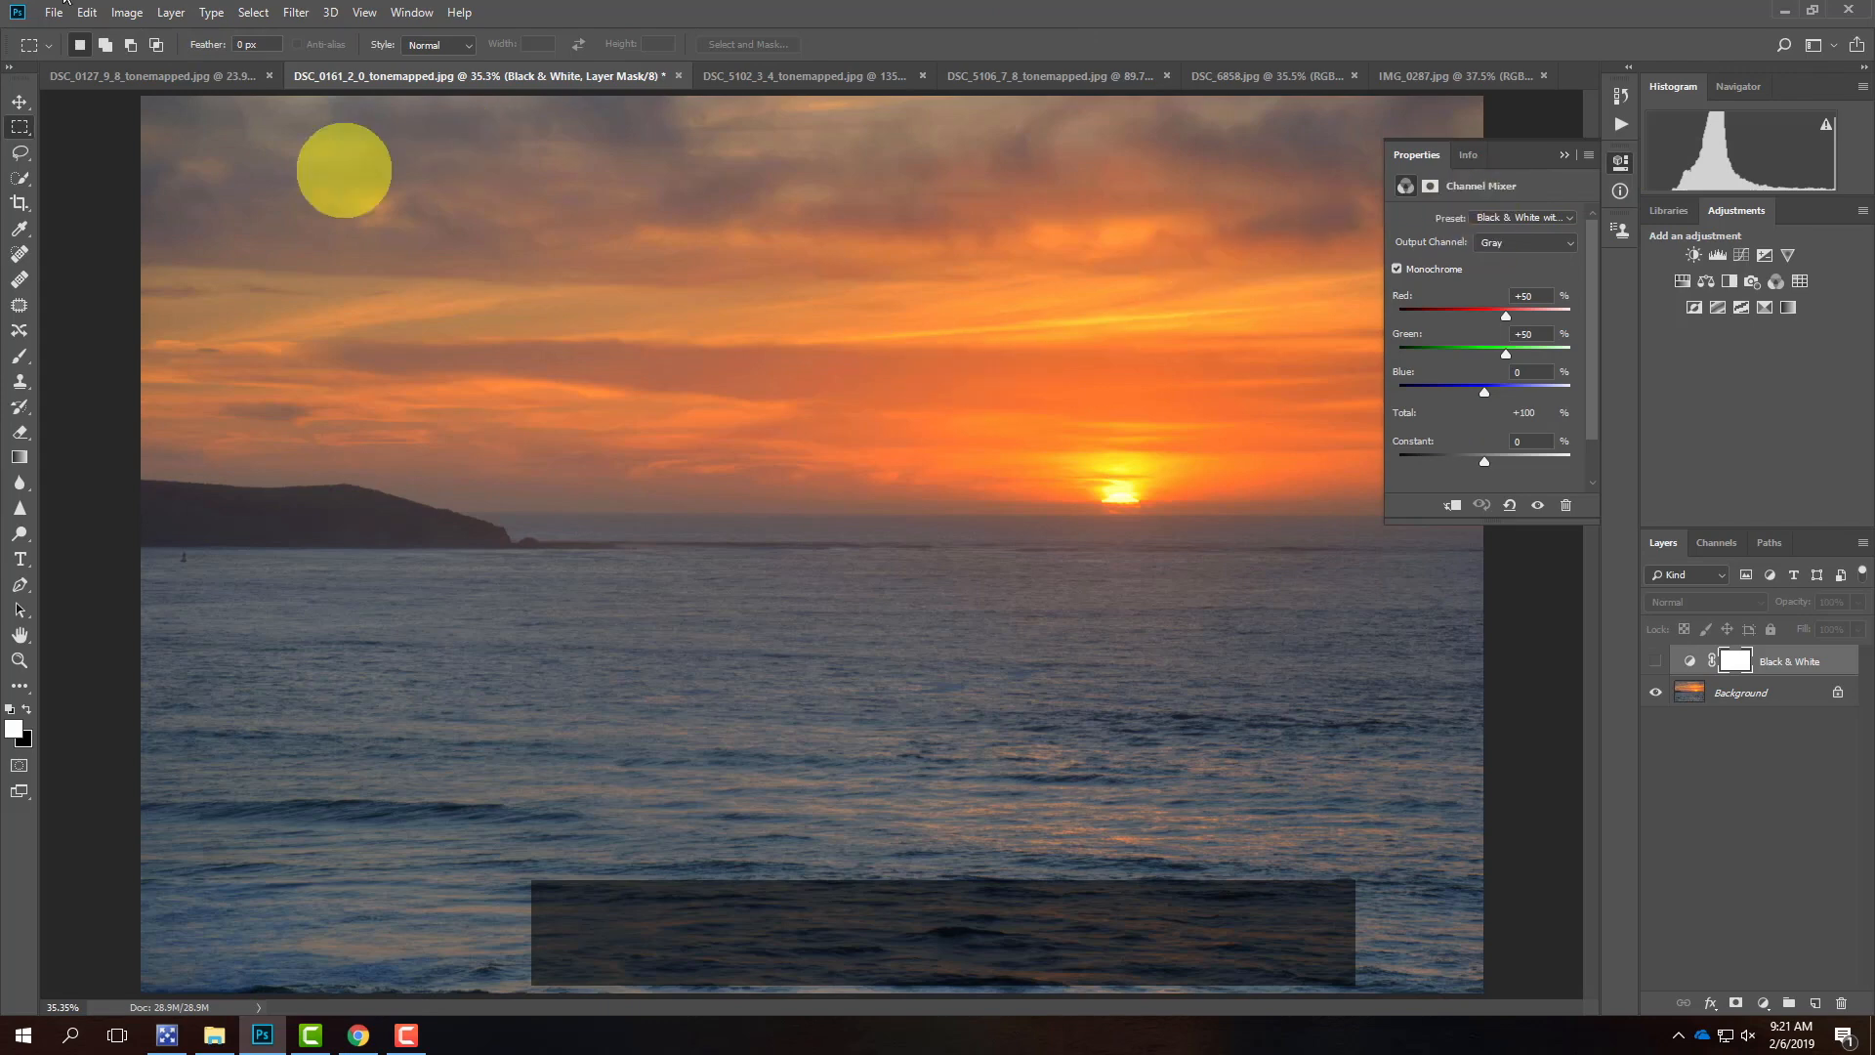
pyautogui.click(127, 13)
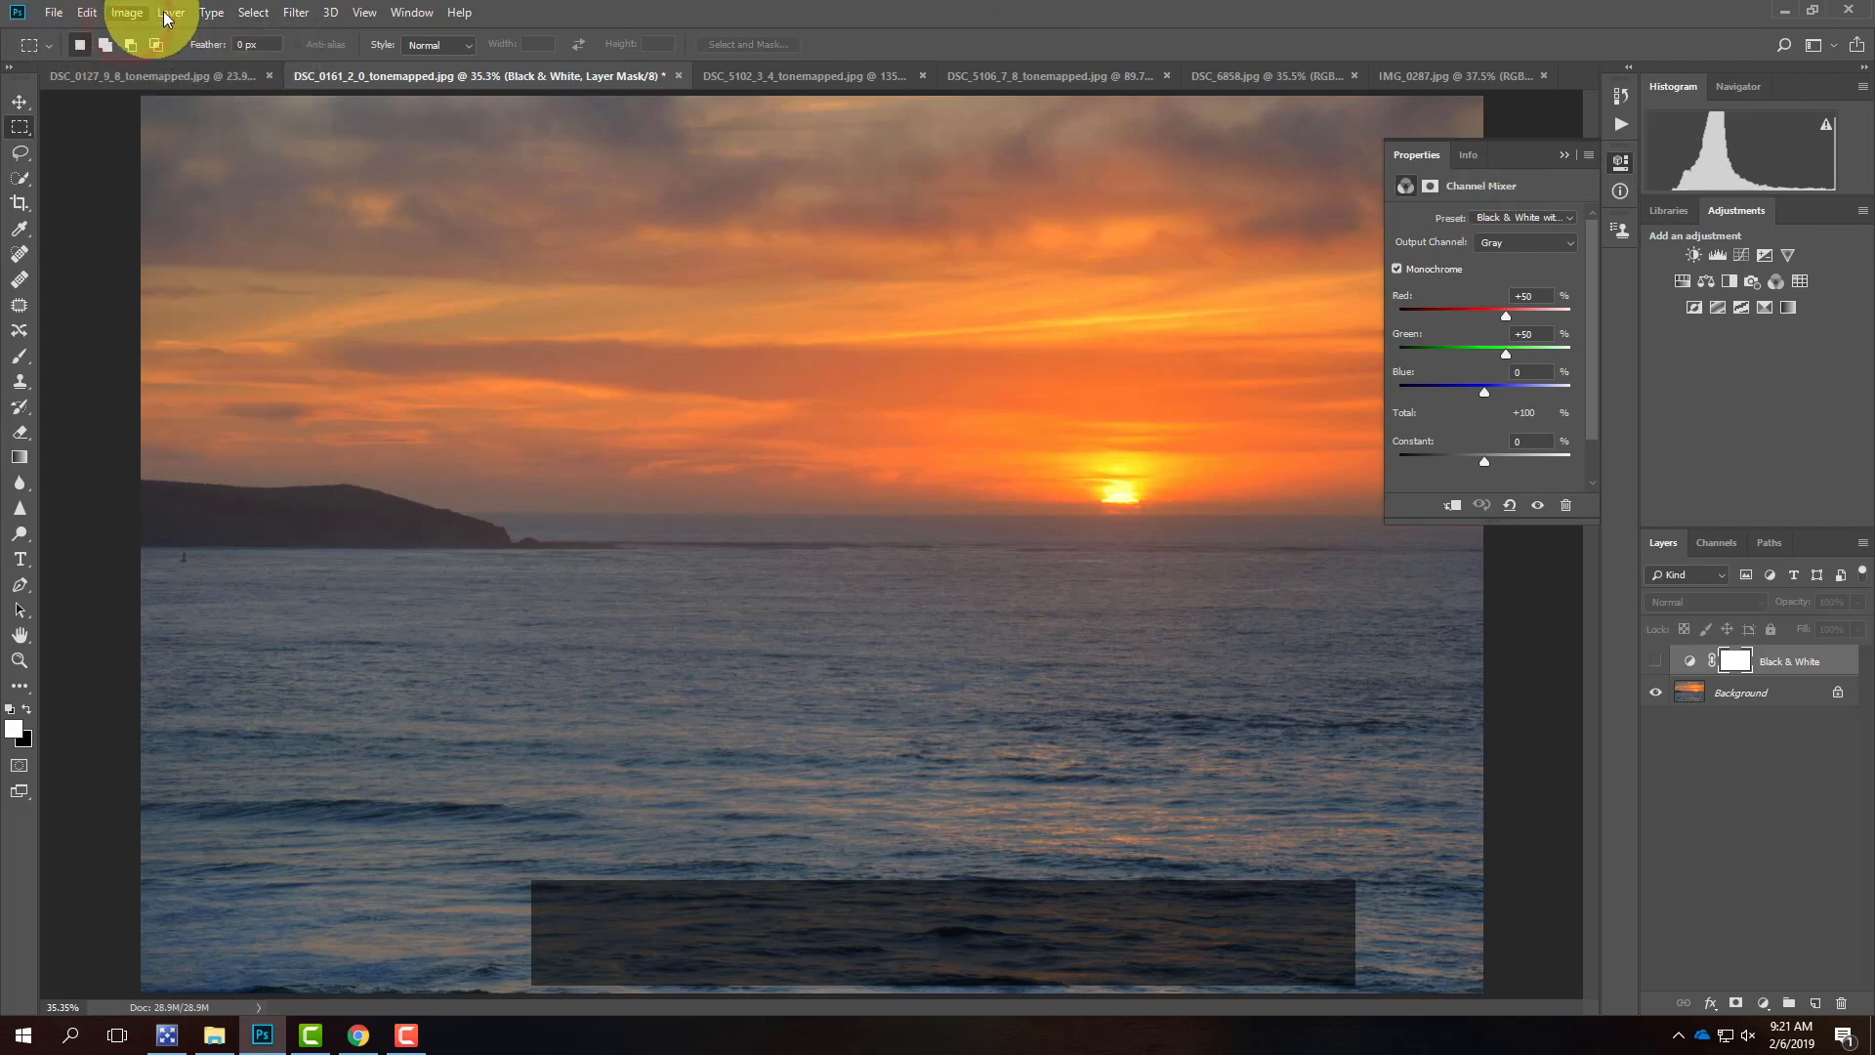
pyautogui.click(170, 14)
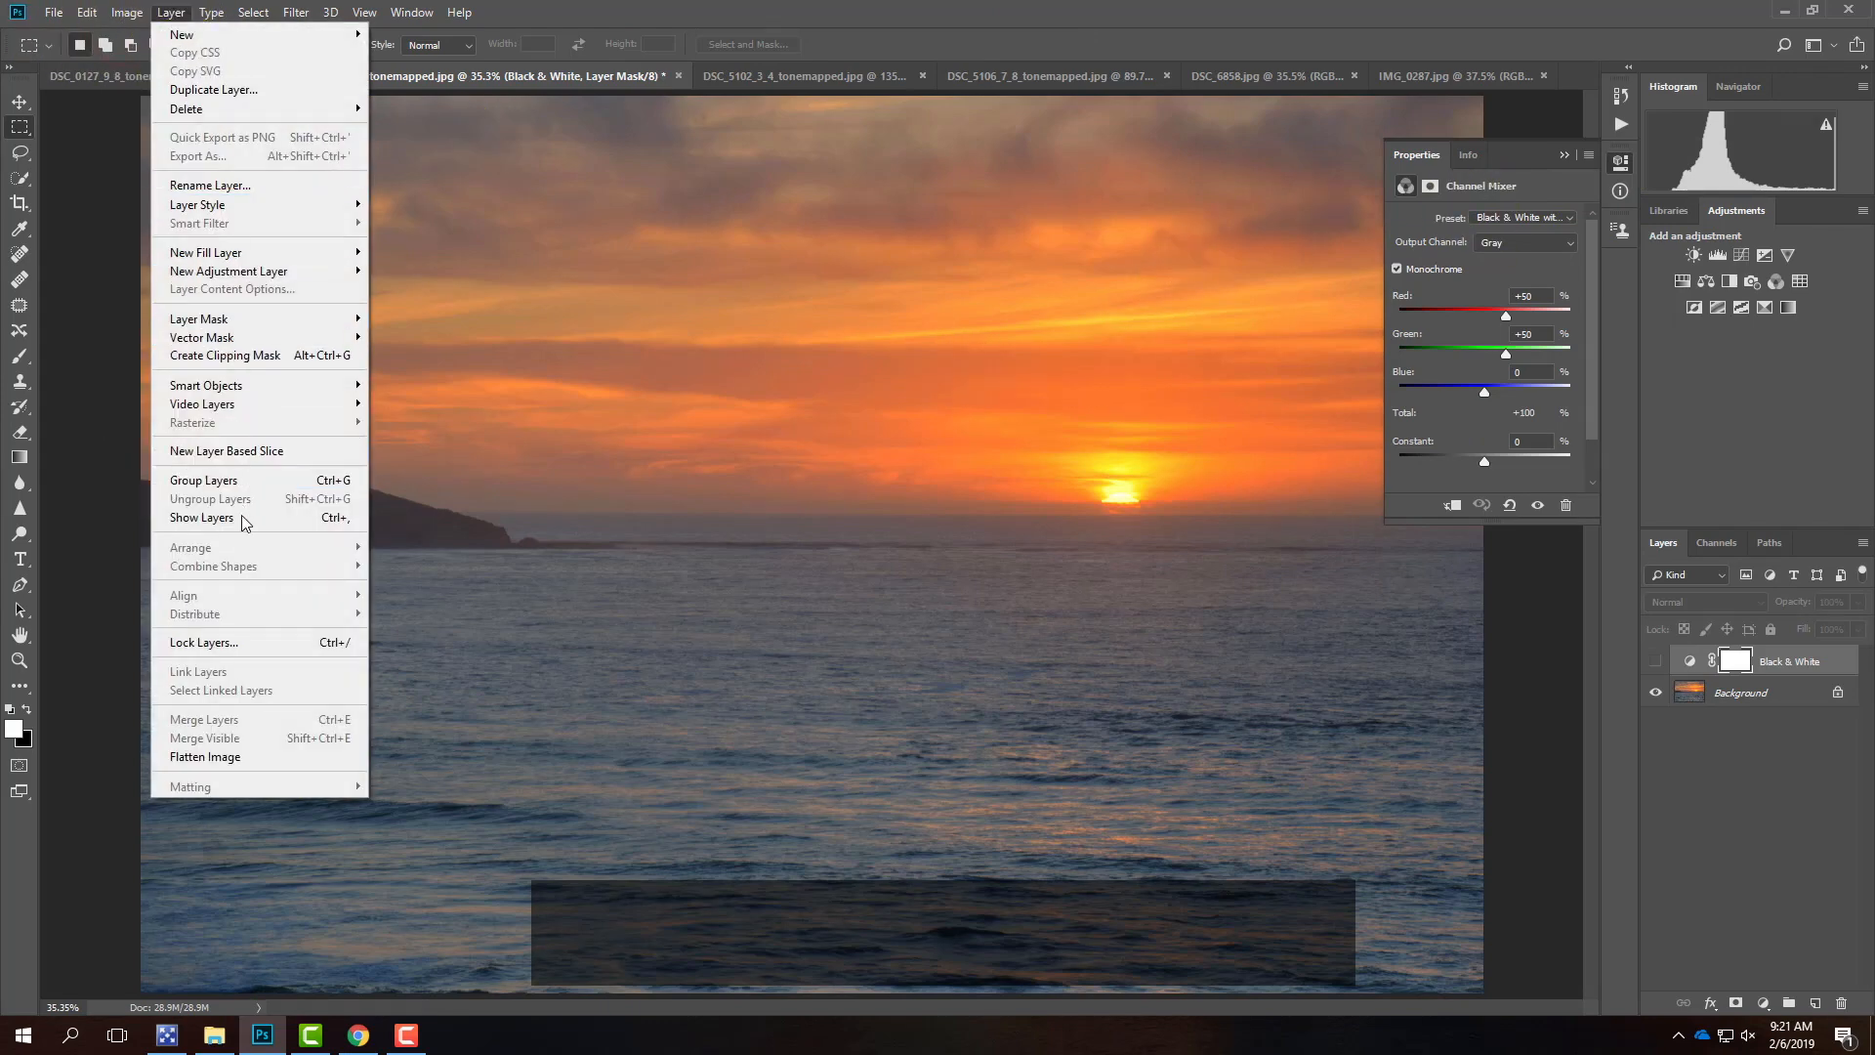
pyautogui.moveTo(245, 276)
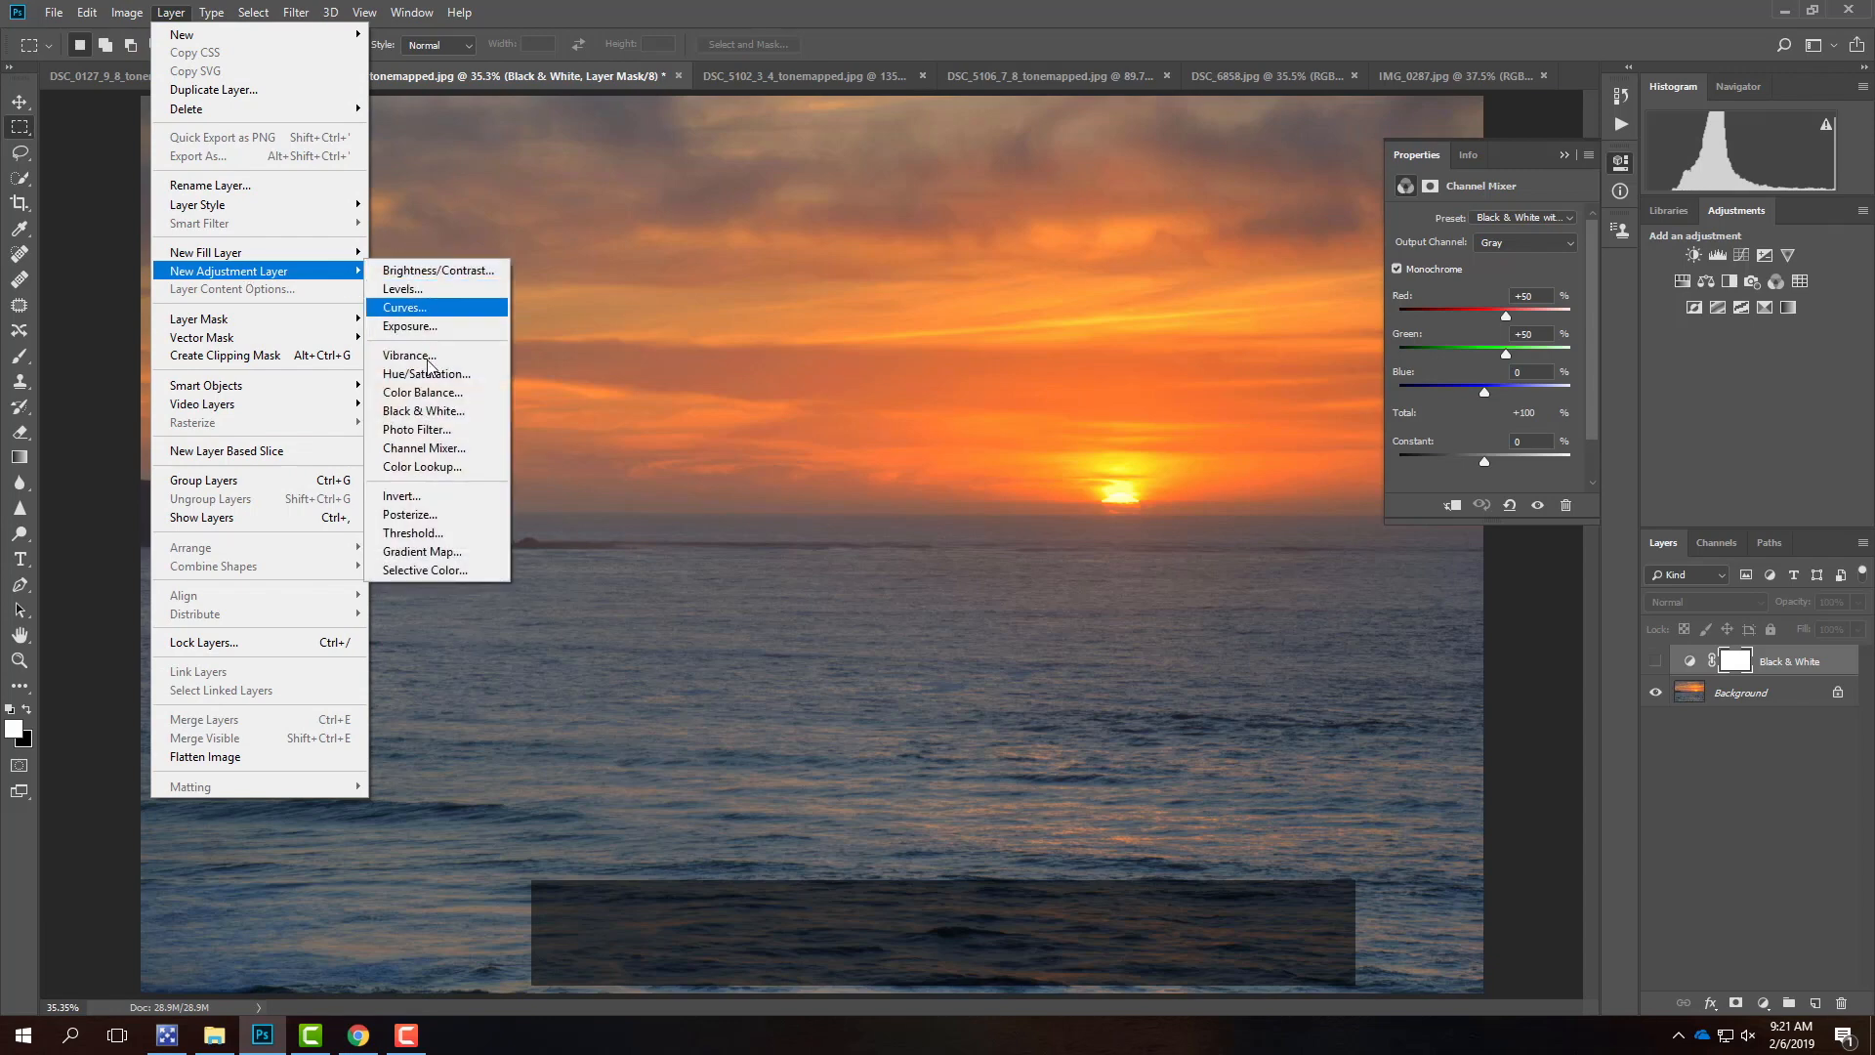
pyautogui.click(436, 291)
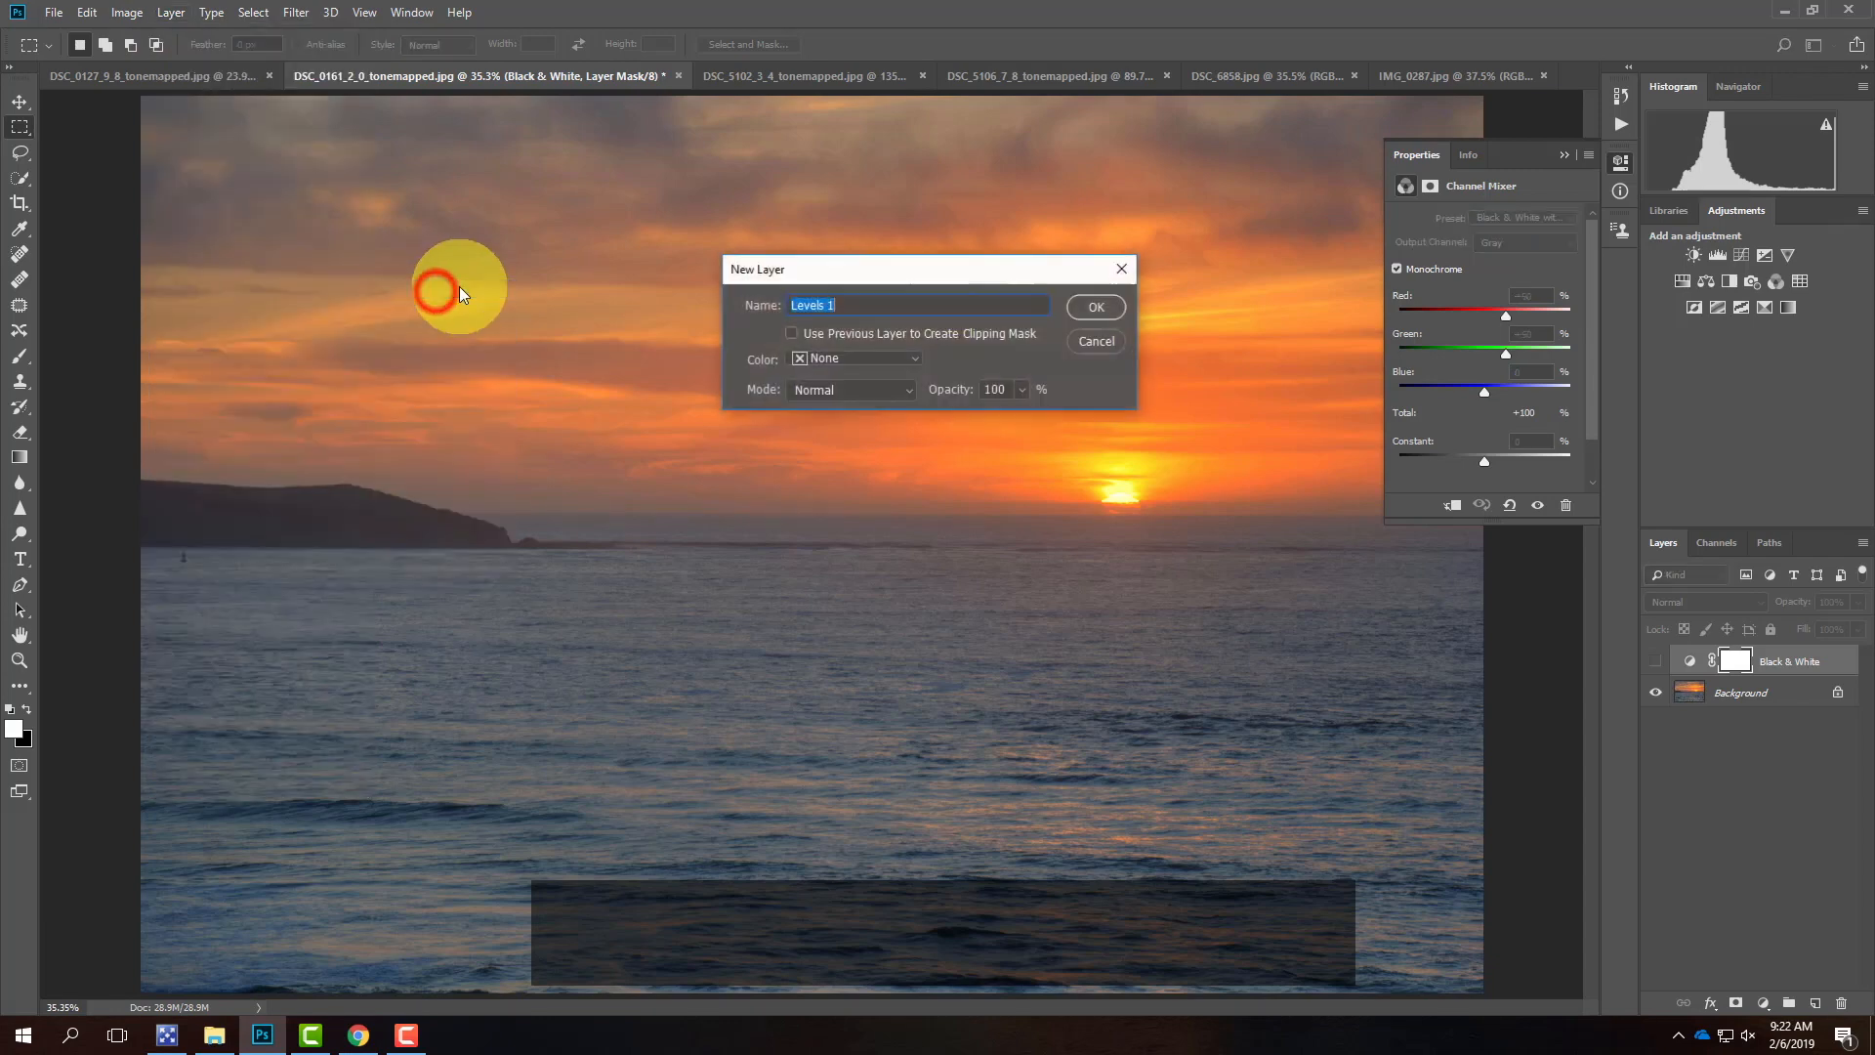
pyautogui.click(1111, 307)
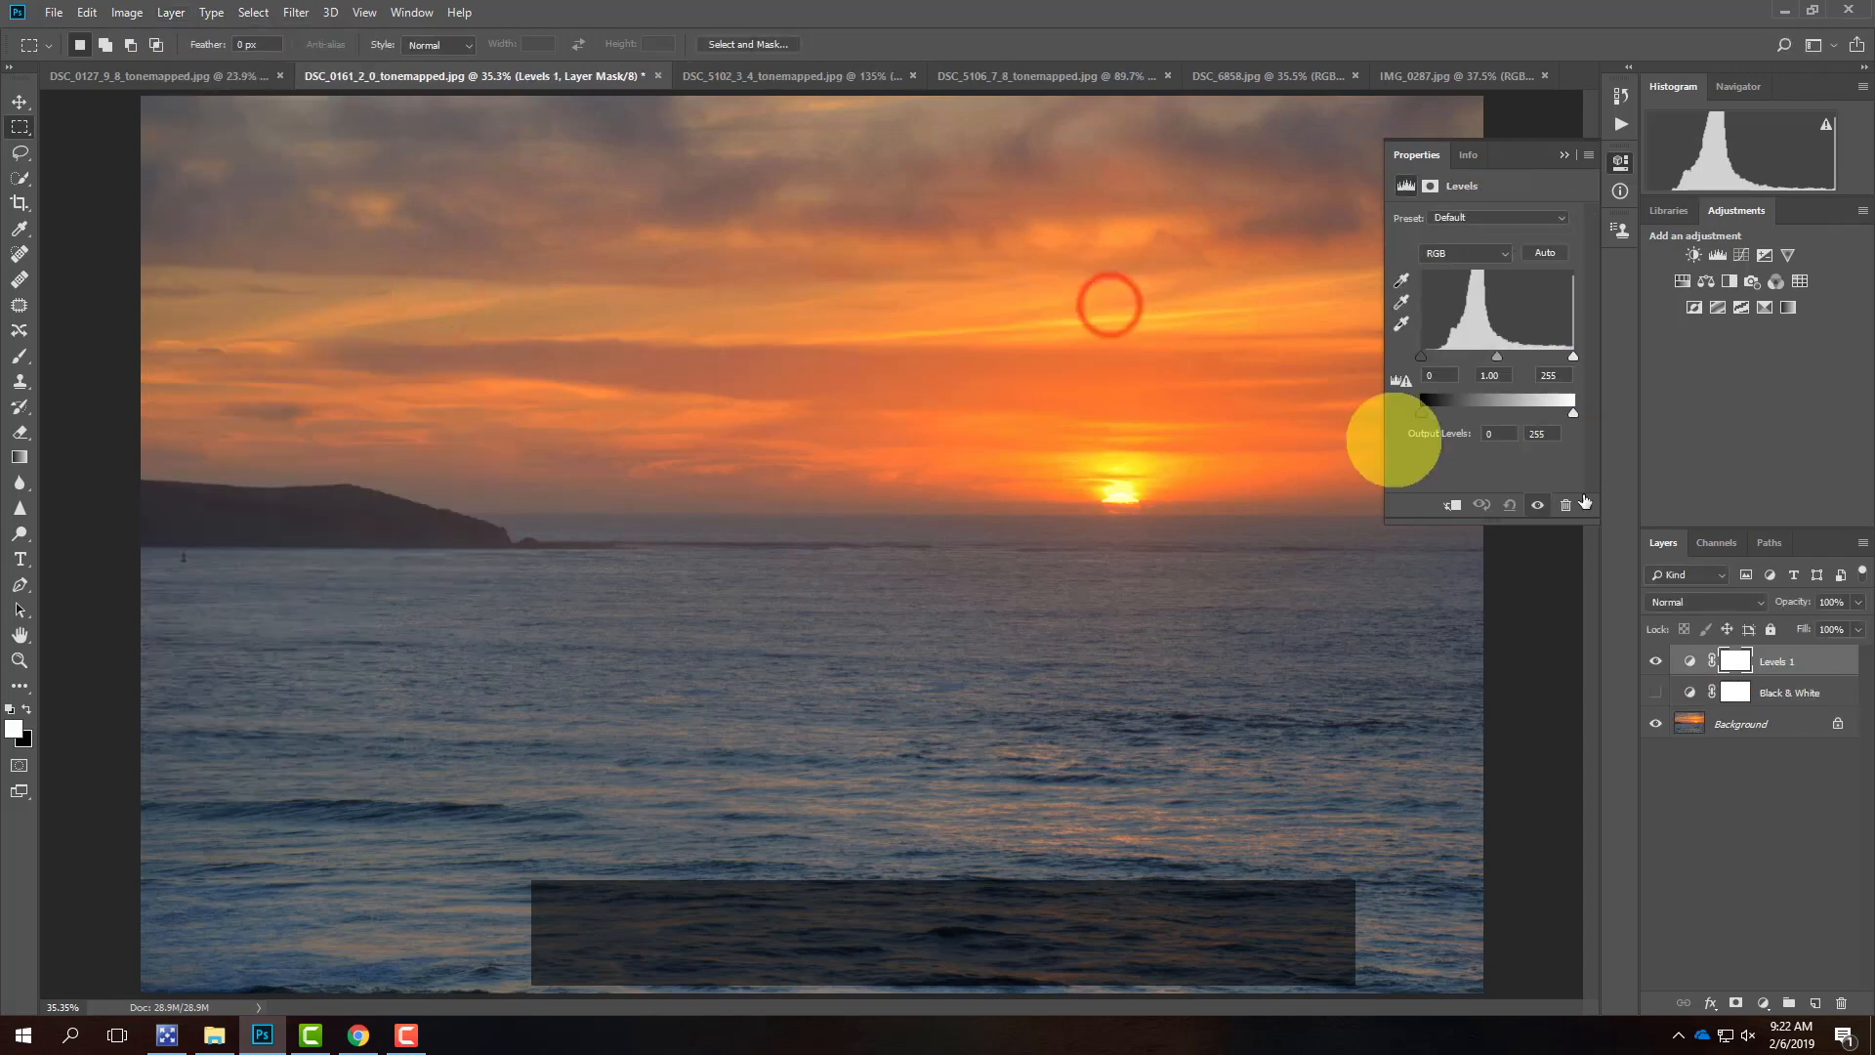
# - Set the sunset image's Levels shadow input to 31 and highlight input to 240
pyautogui.moveTo(1422, 354); pyautogui.dragTo(1440, 359)
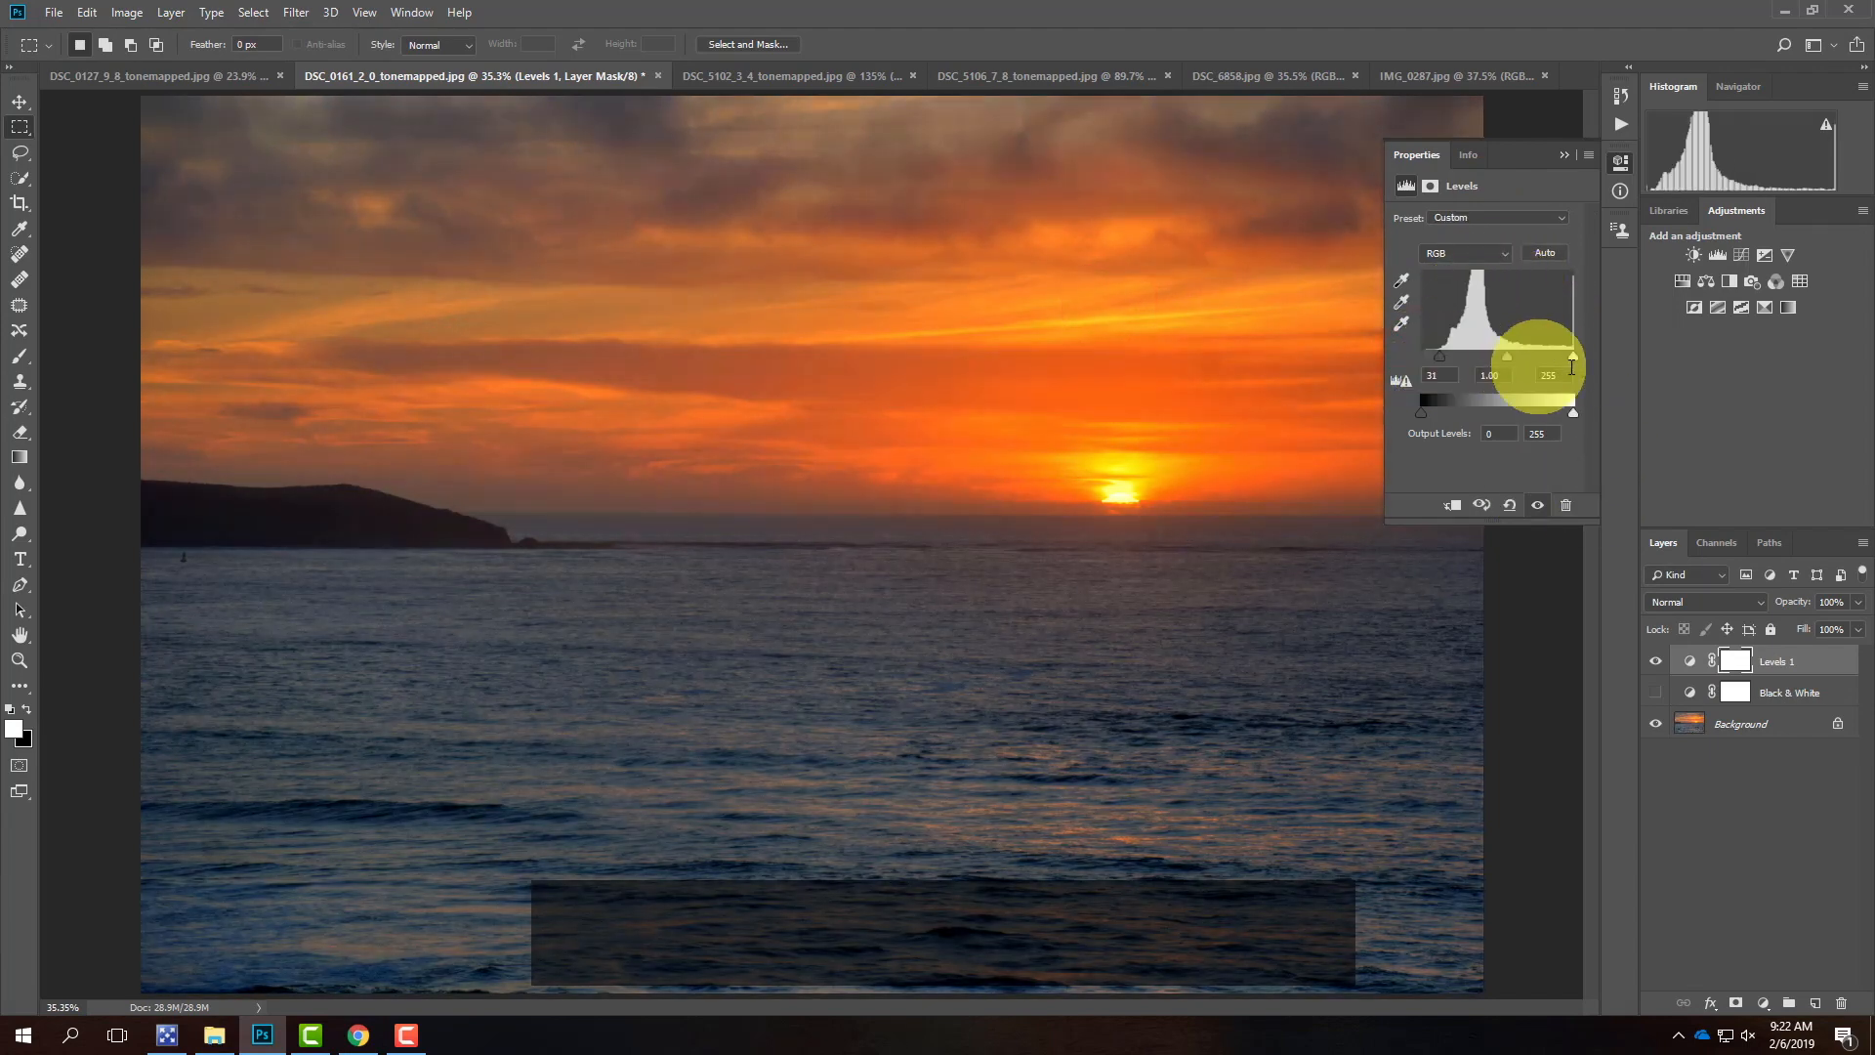
pyautogui.moveTo(1572, 355)
pyautogui.mouseDown()
pyautogui.moveTo(1540, 365)
pyautogui.moveTo(1575, 374)
pyautogui.mouseUp()
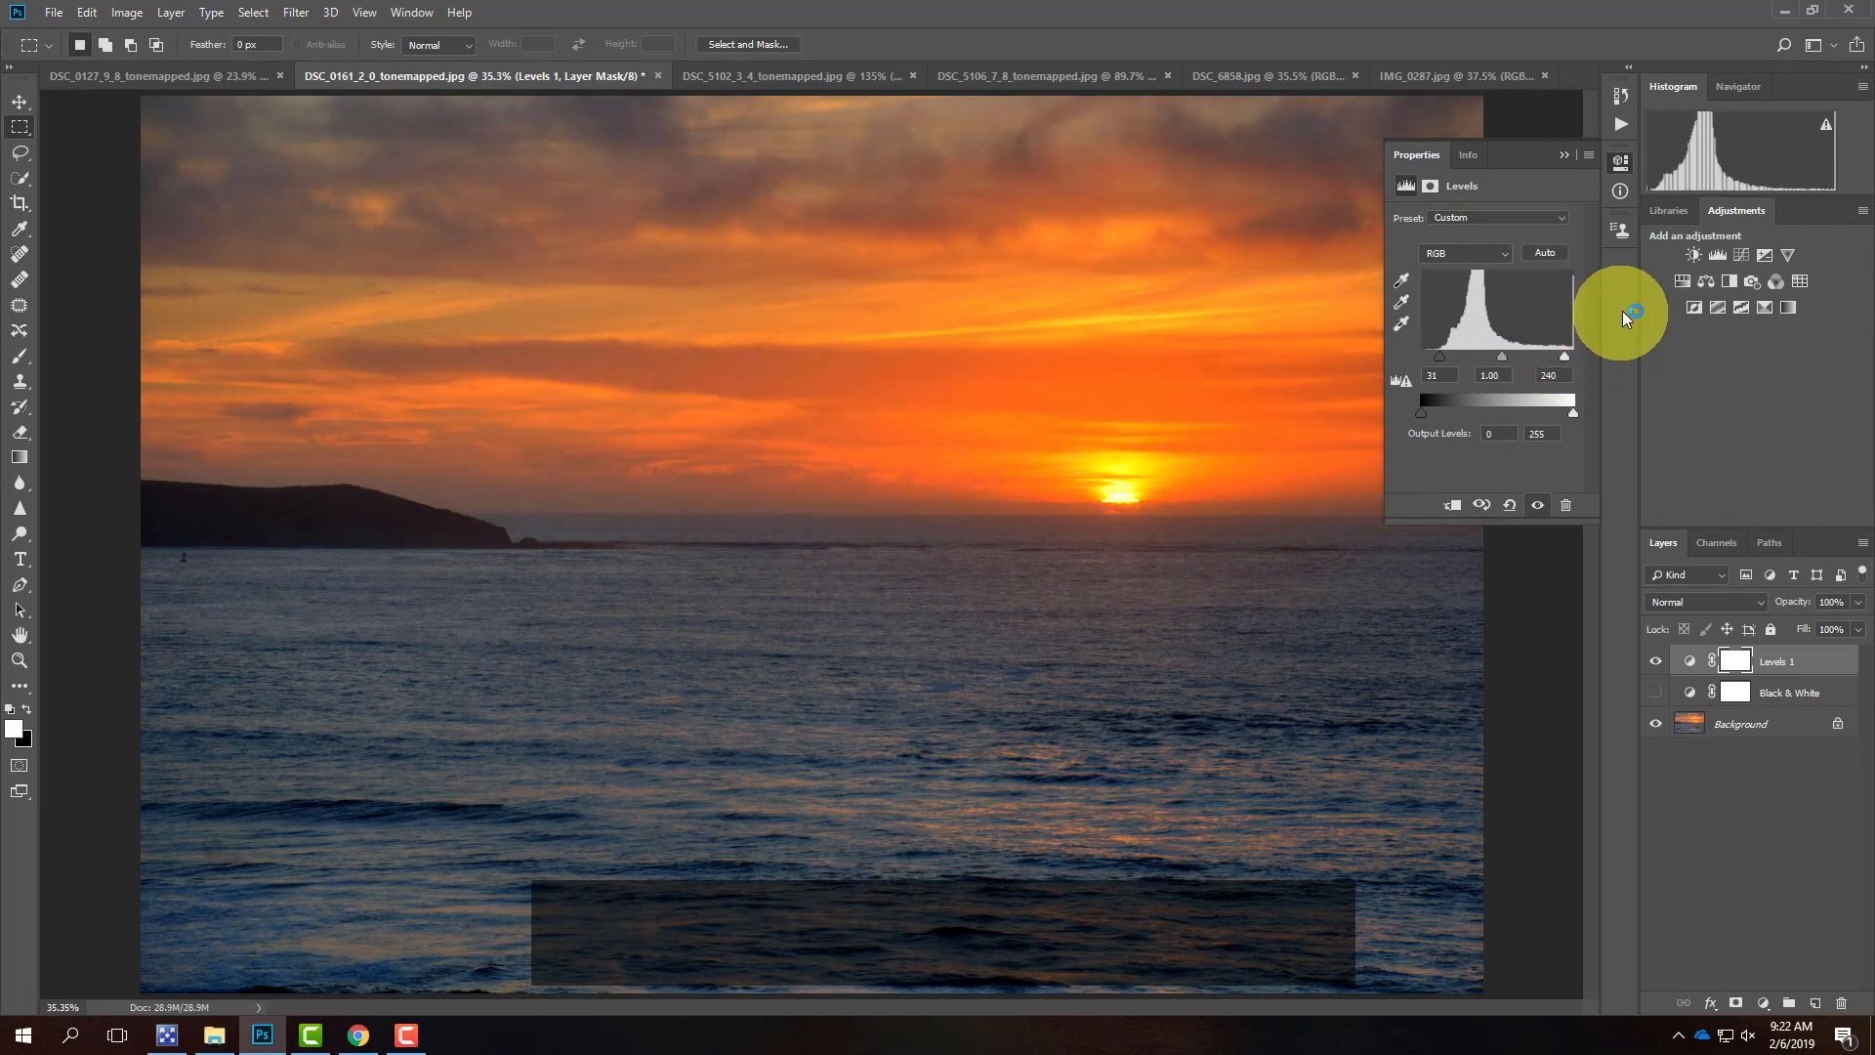
# - Look through the other open images, and in DSC_6858 add a Levels adjustment layer with the default name
pyautogui.click(808, 74)
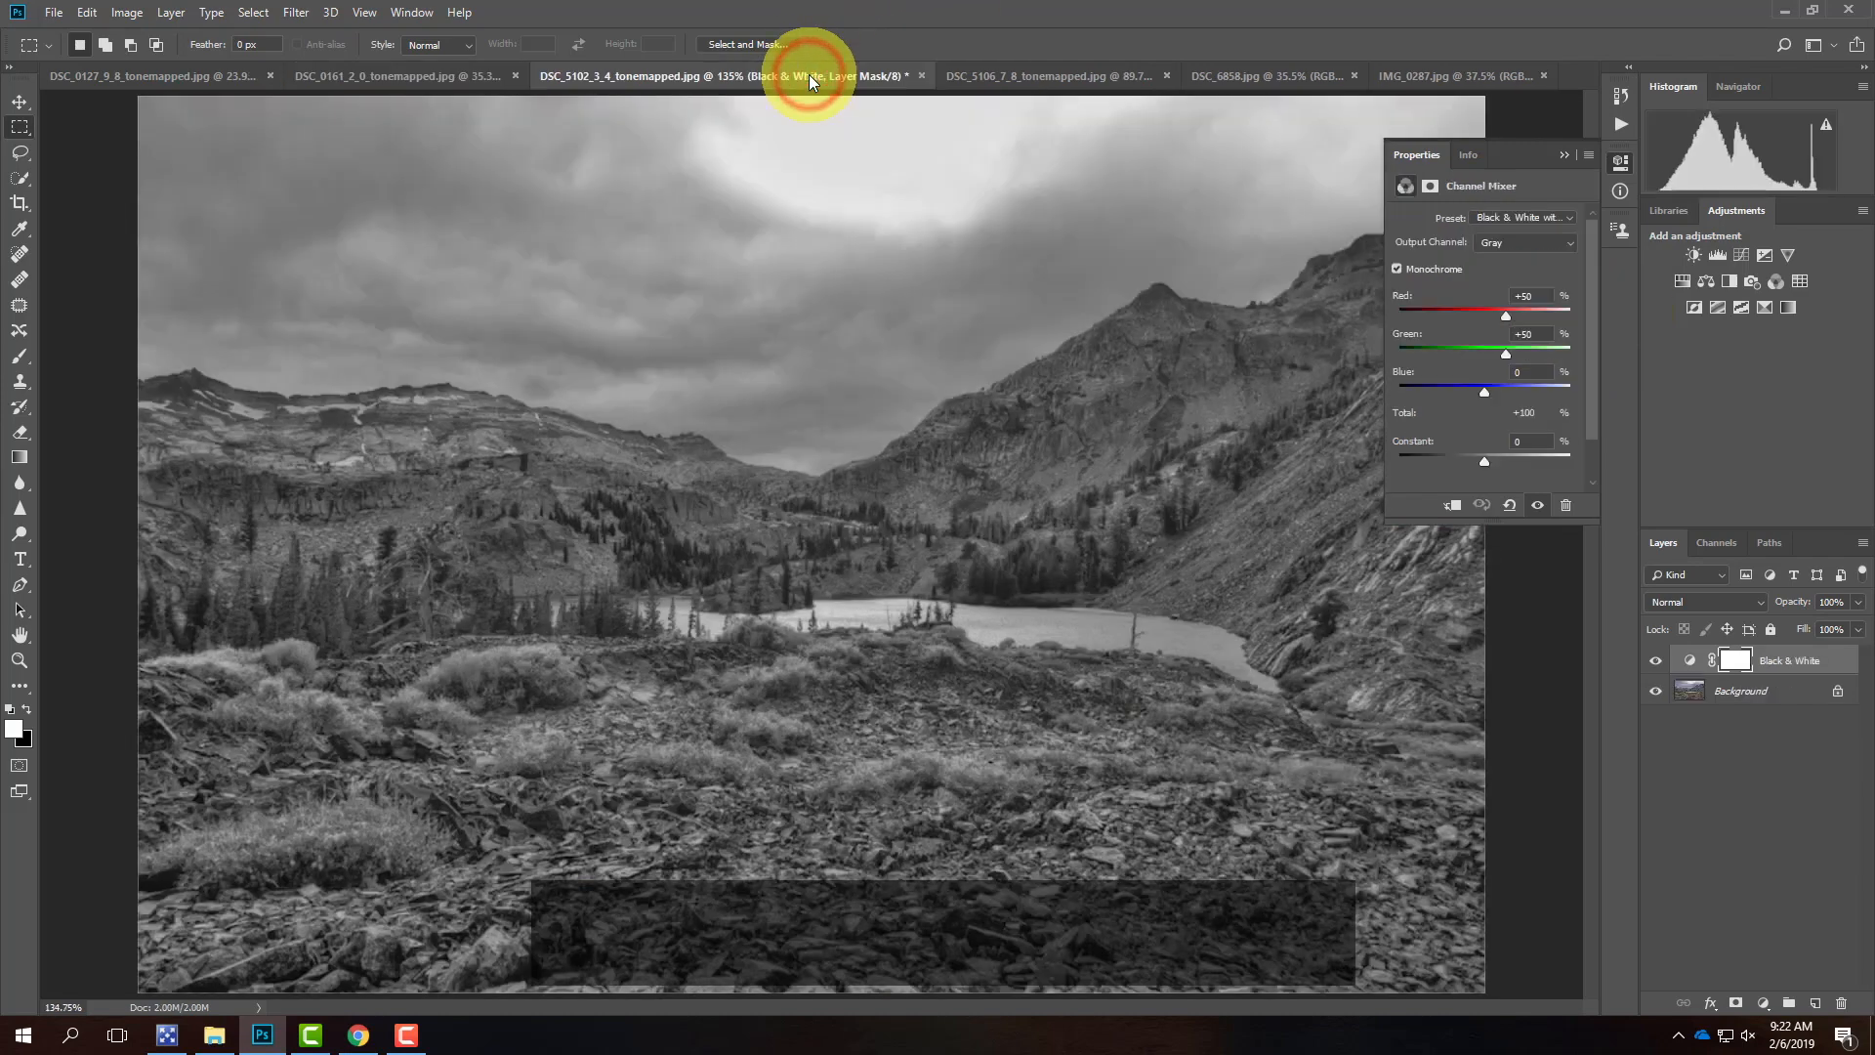
pyautogui.click(982, 74)
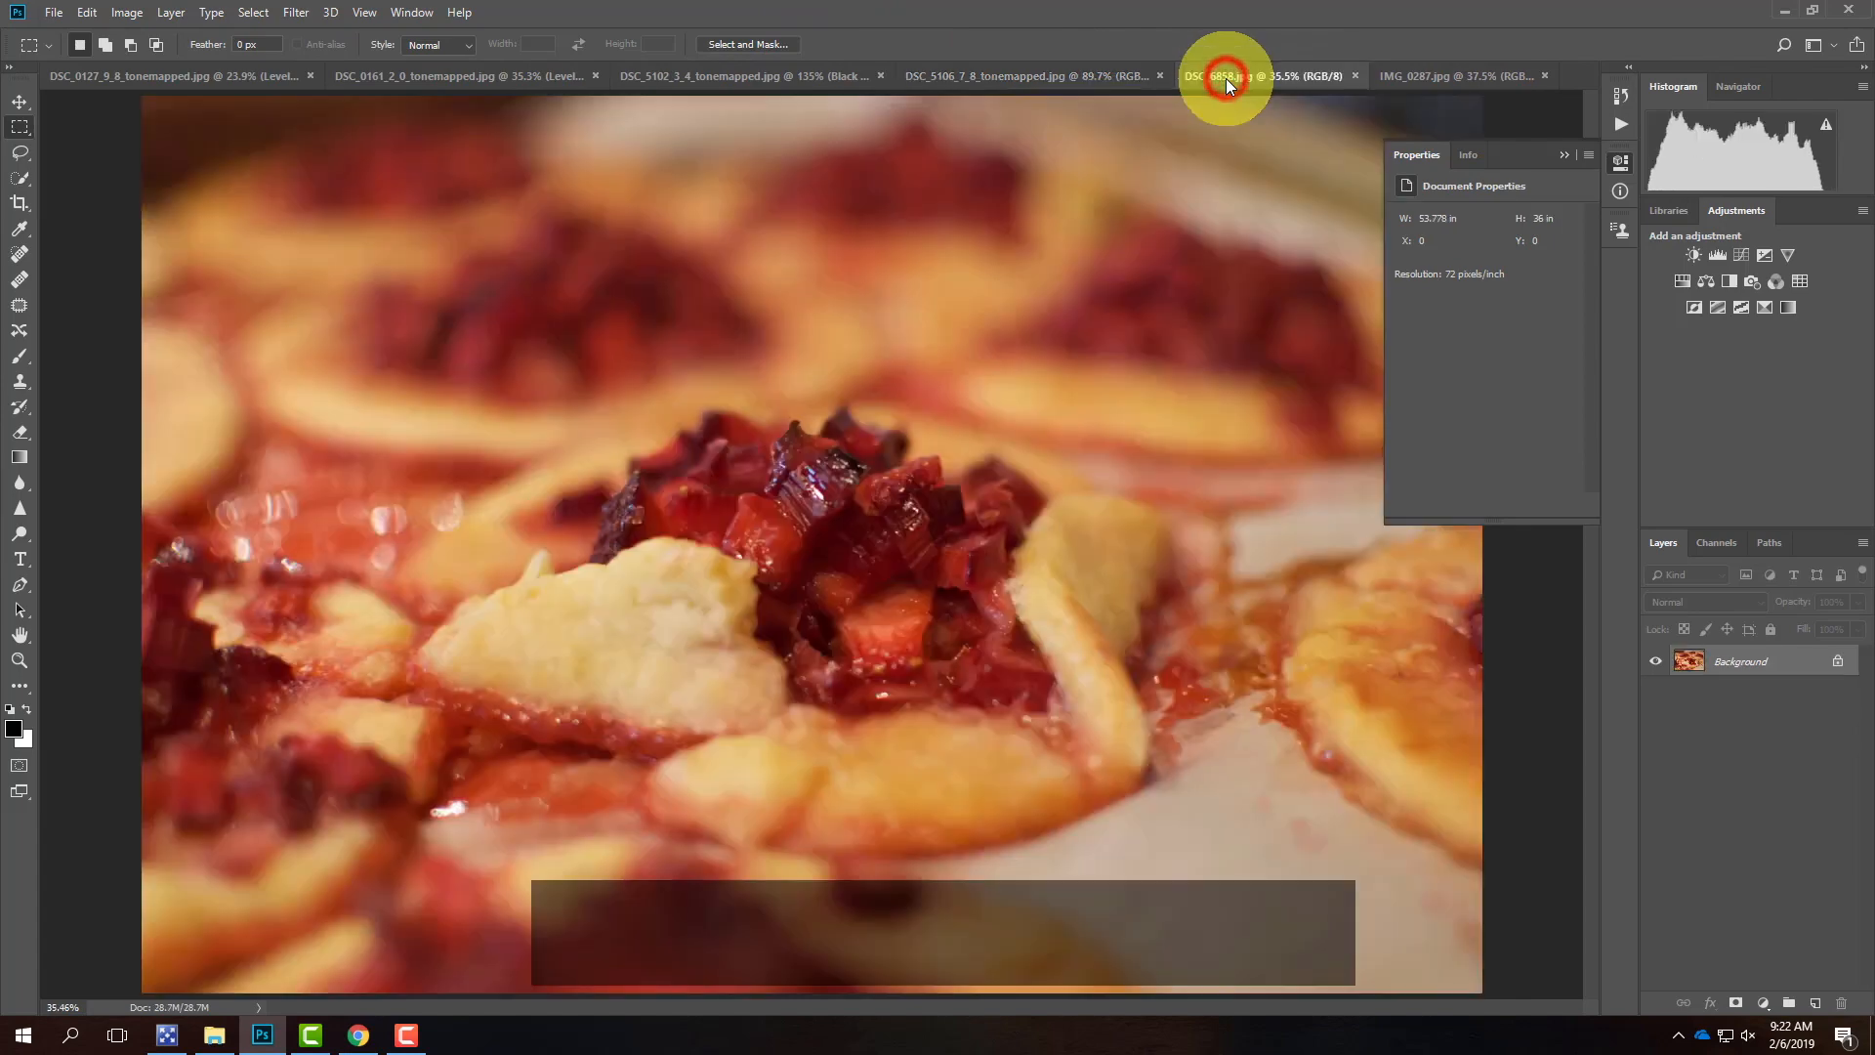
pyautogui.click(1227, 78)
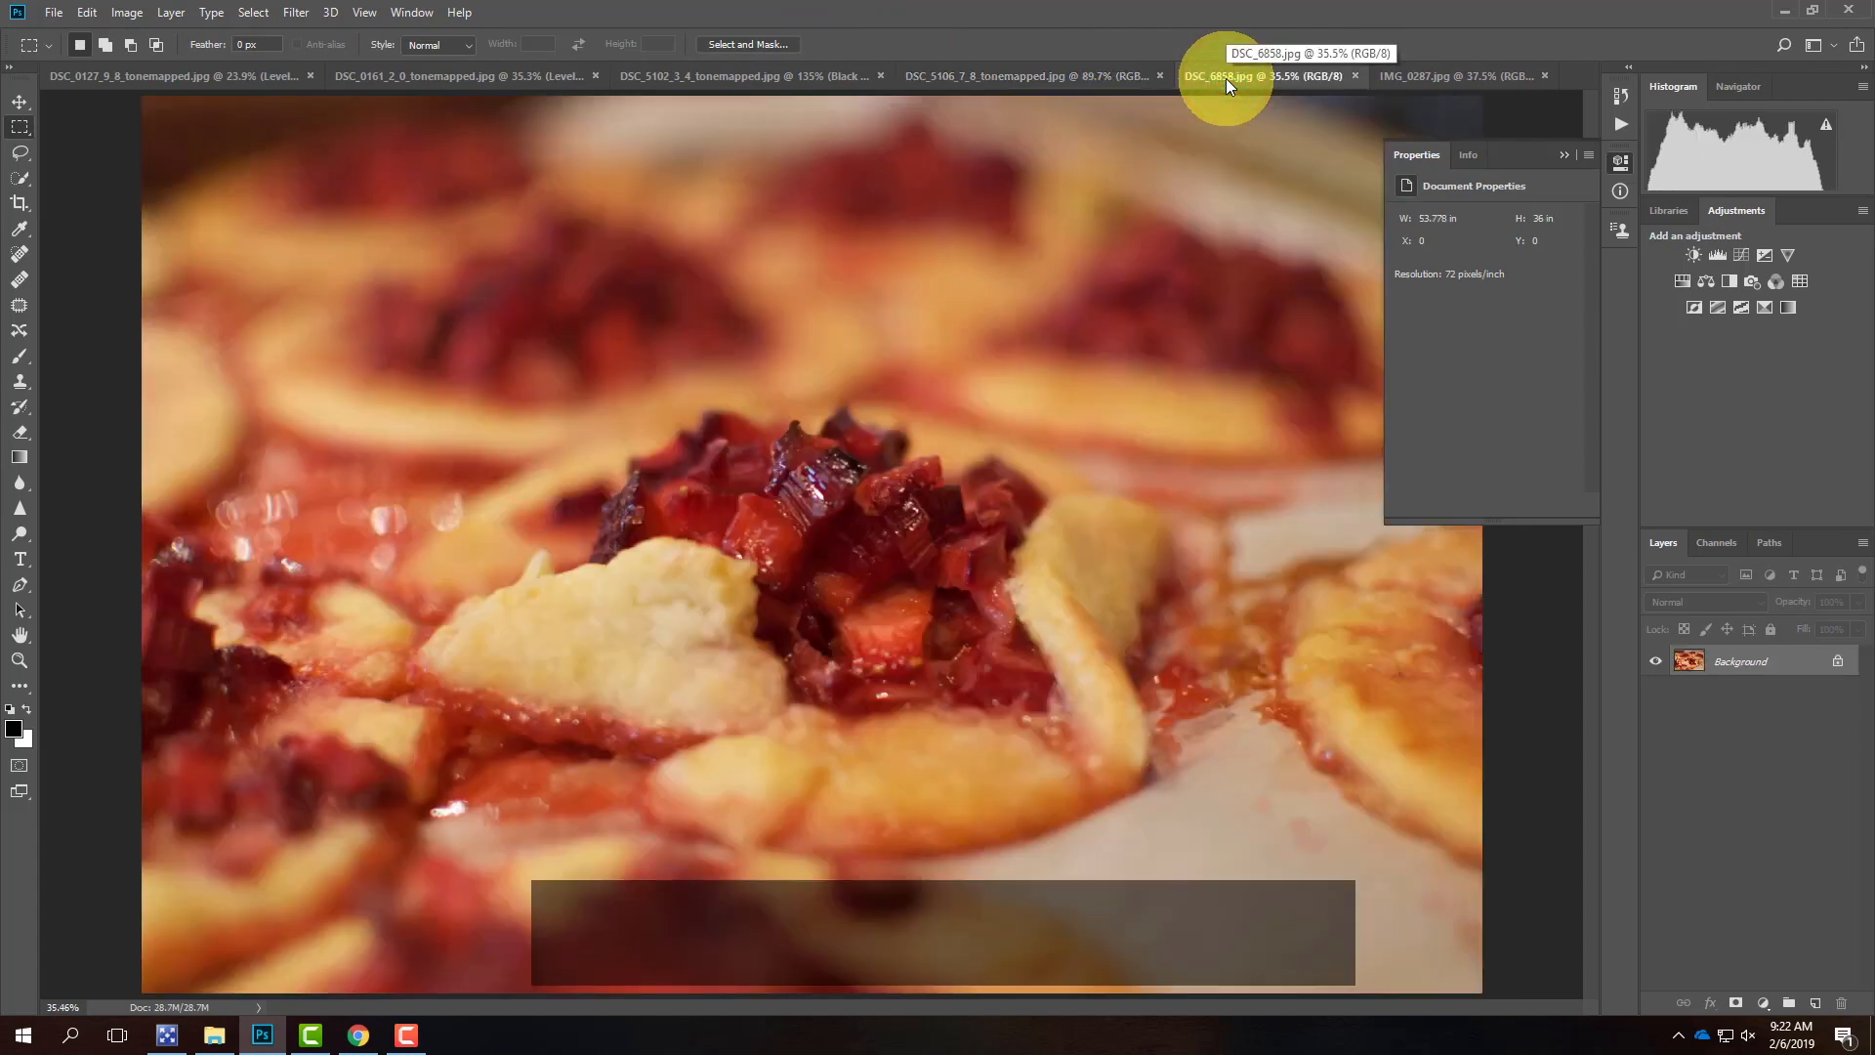
pyautogui.click(1451, 80)
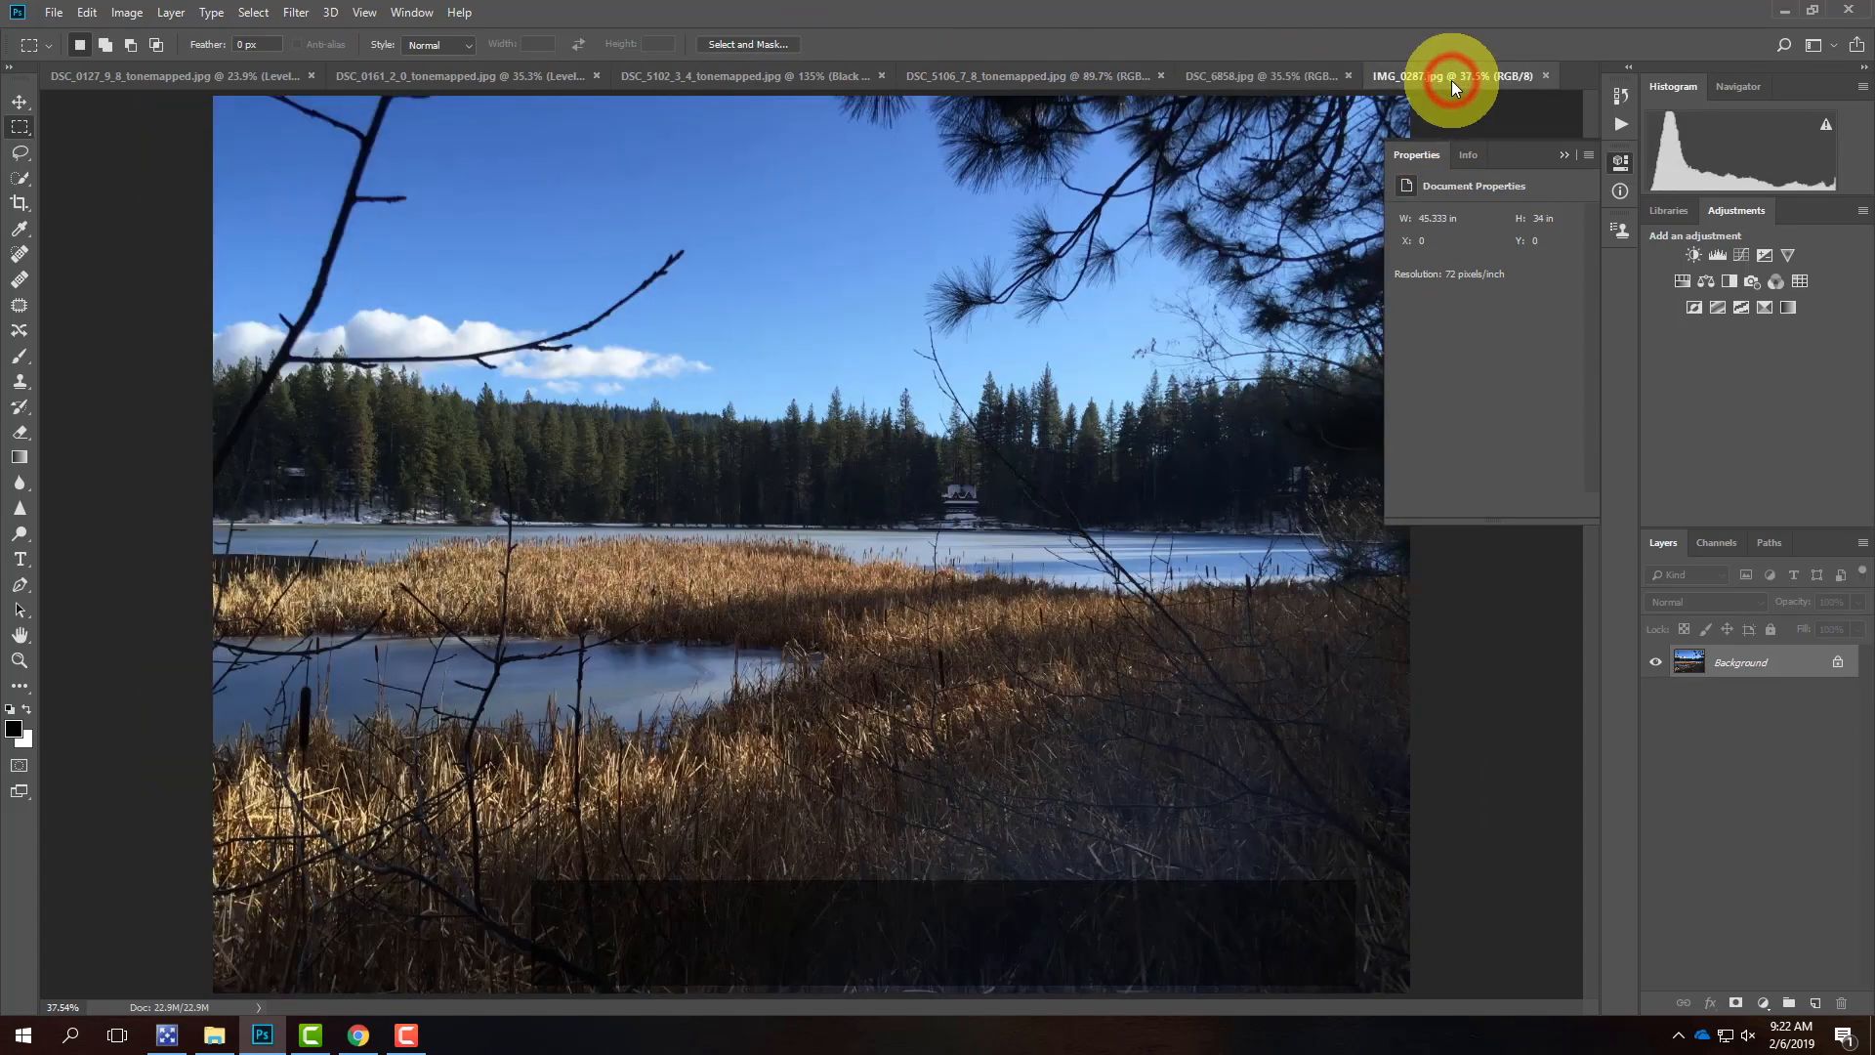
pyautogui.click(1291, 76)
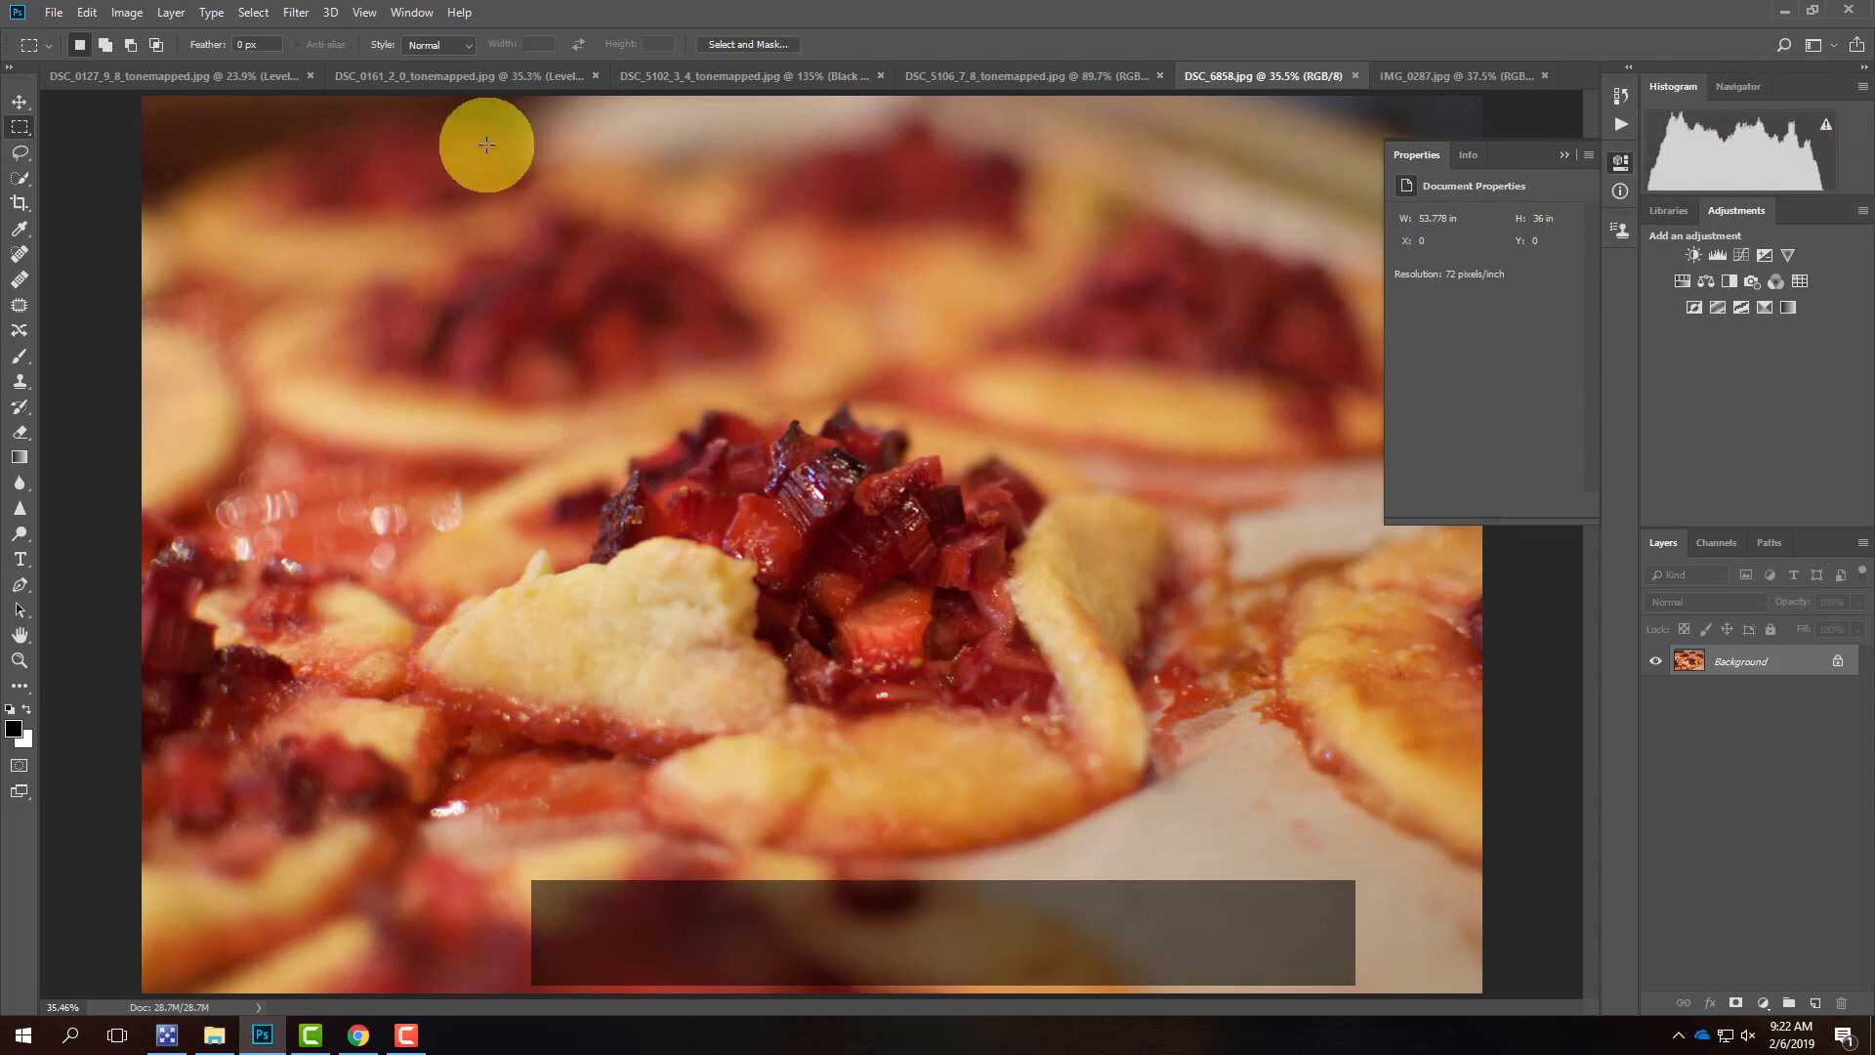
pyautogui.click(176, 14)
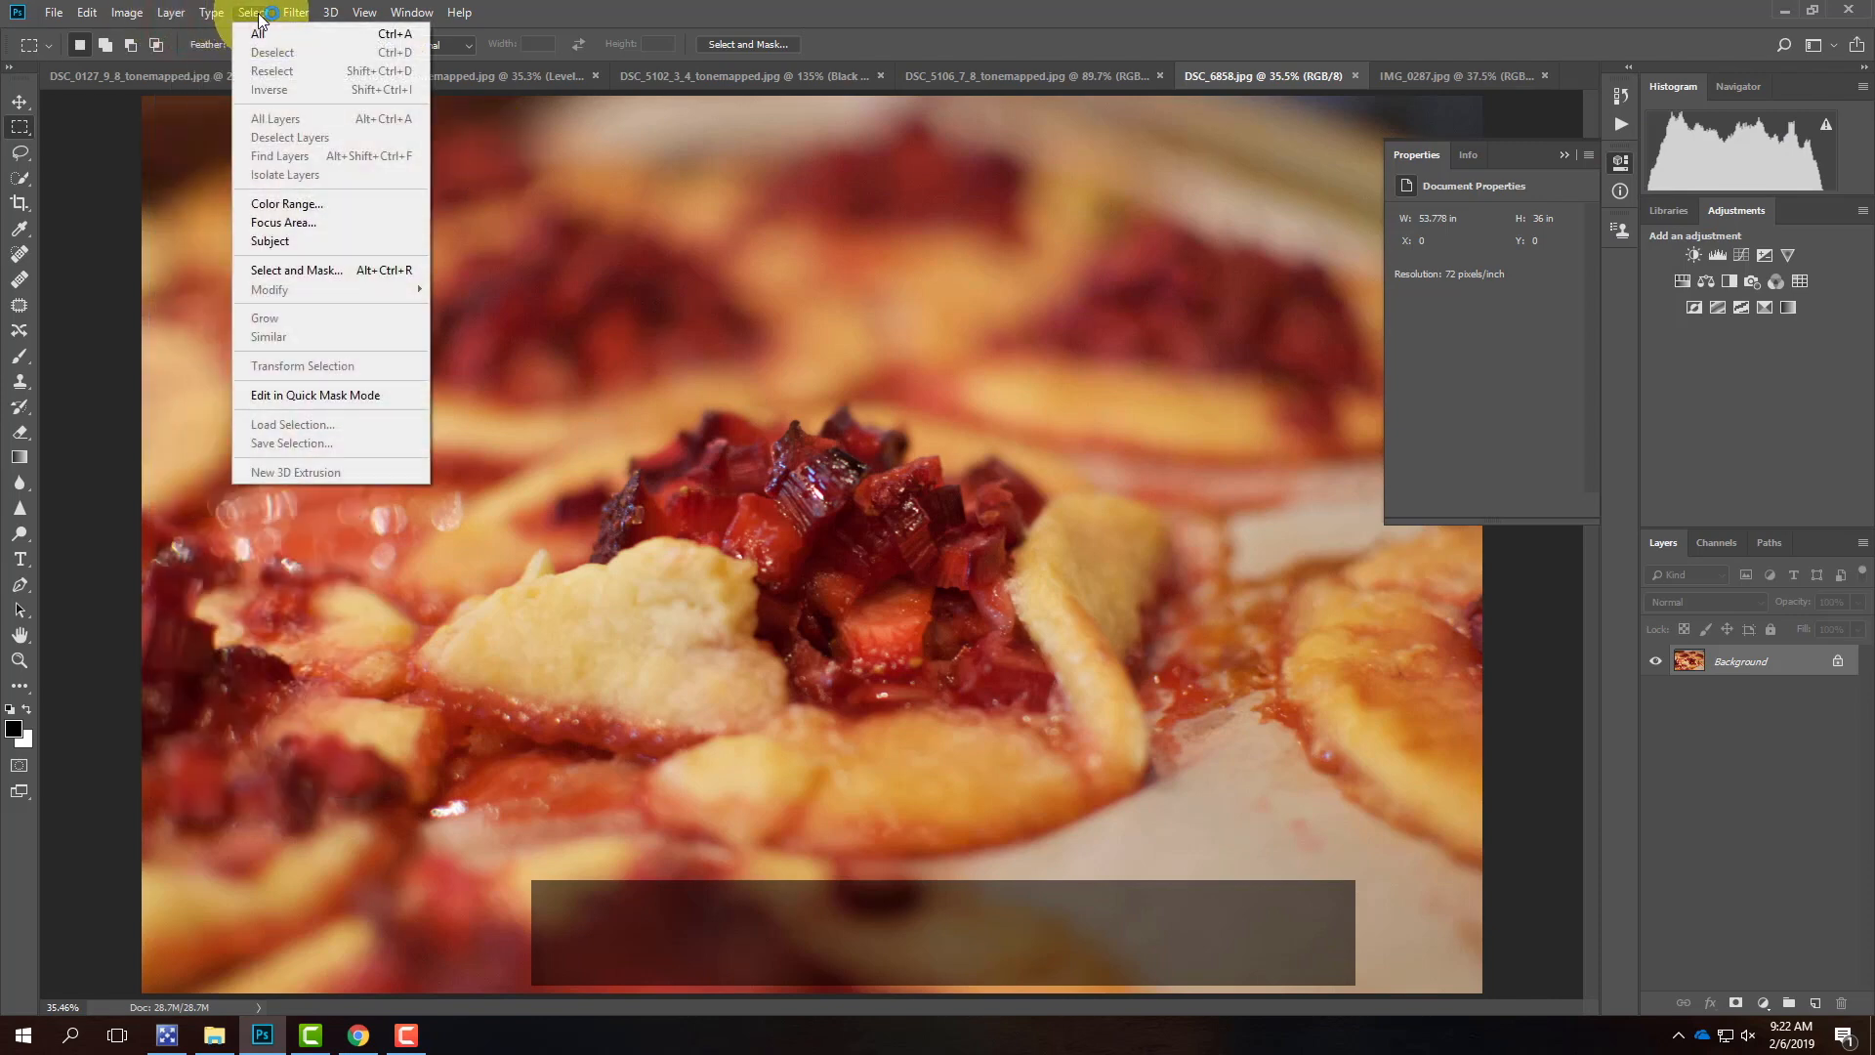
pyautogui.moveTo(244, 276)
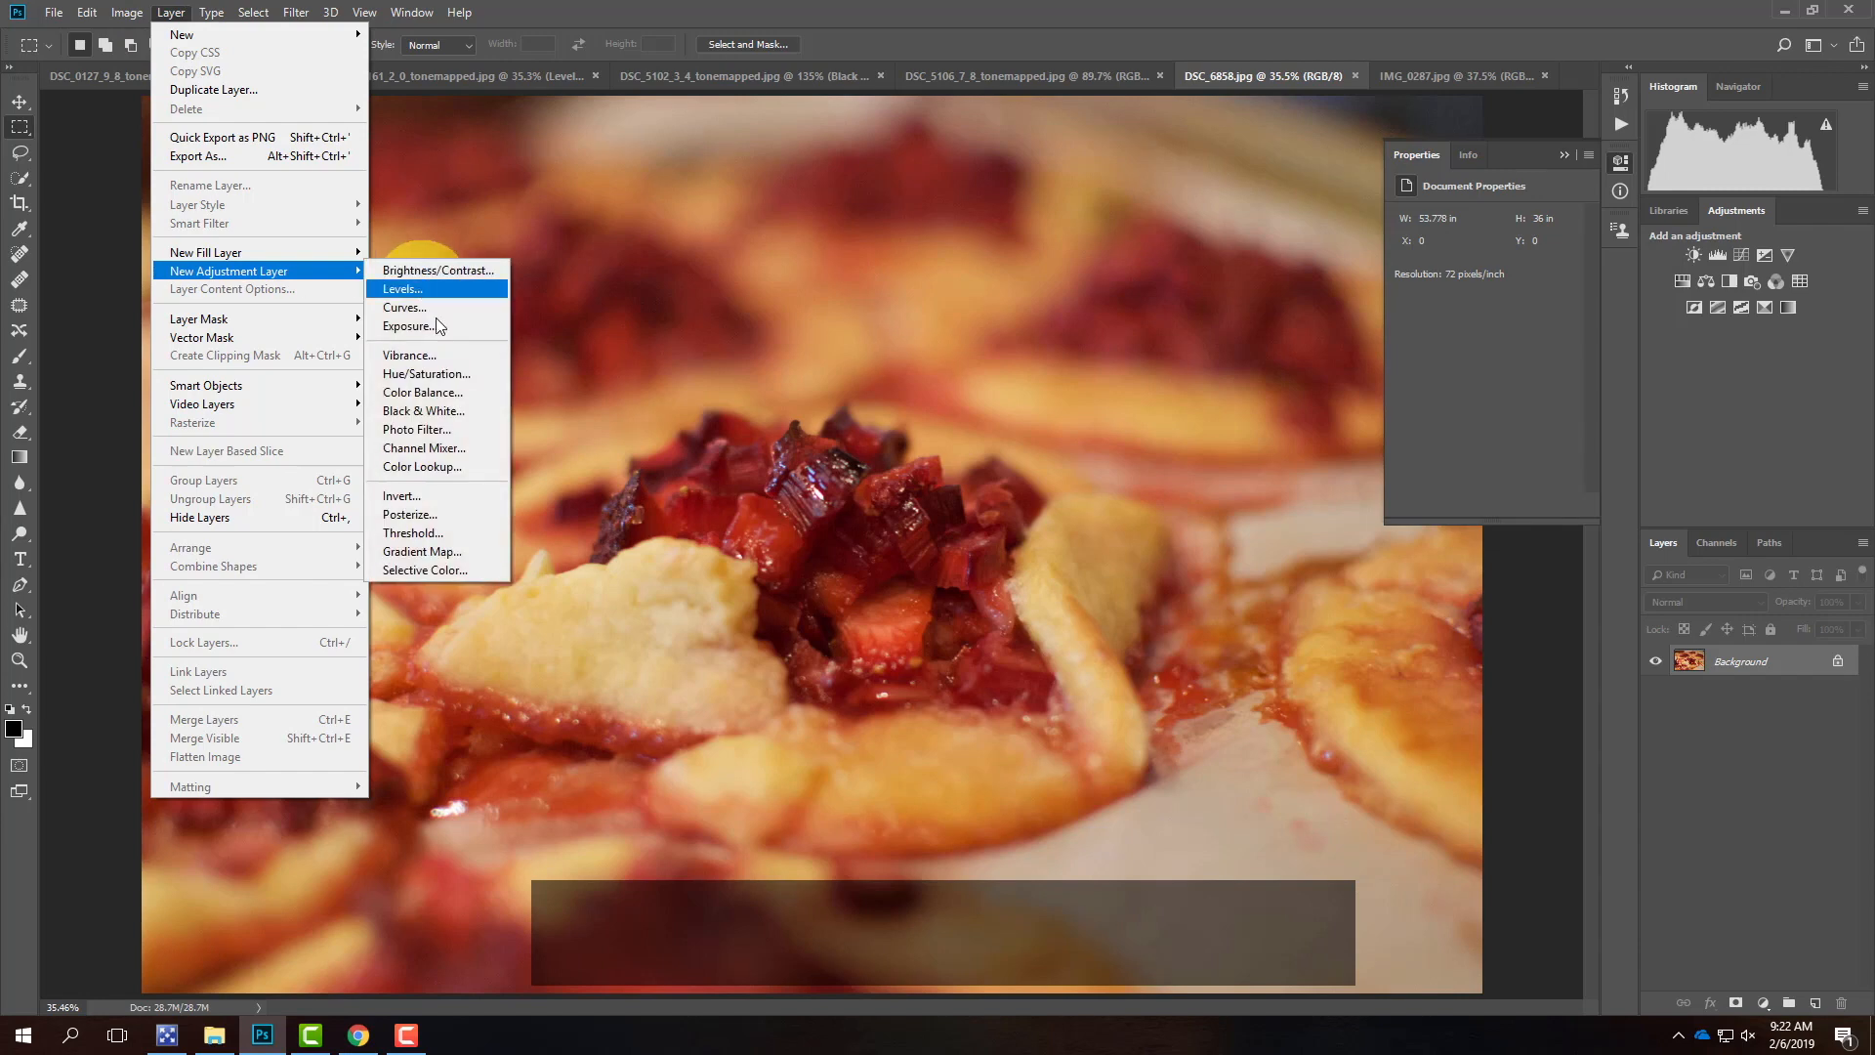
pyautogui.click(455, 290)
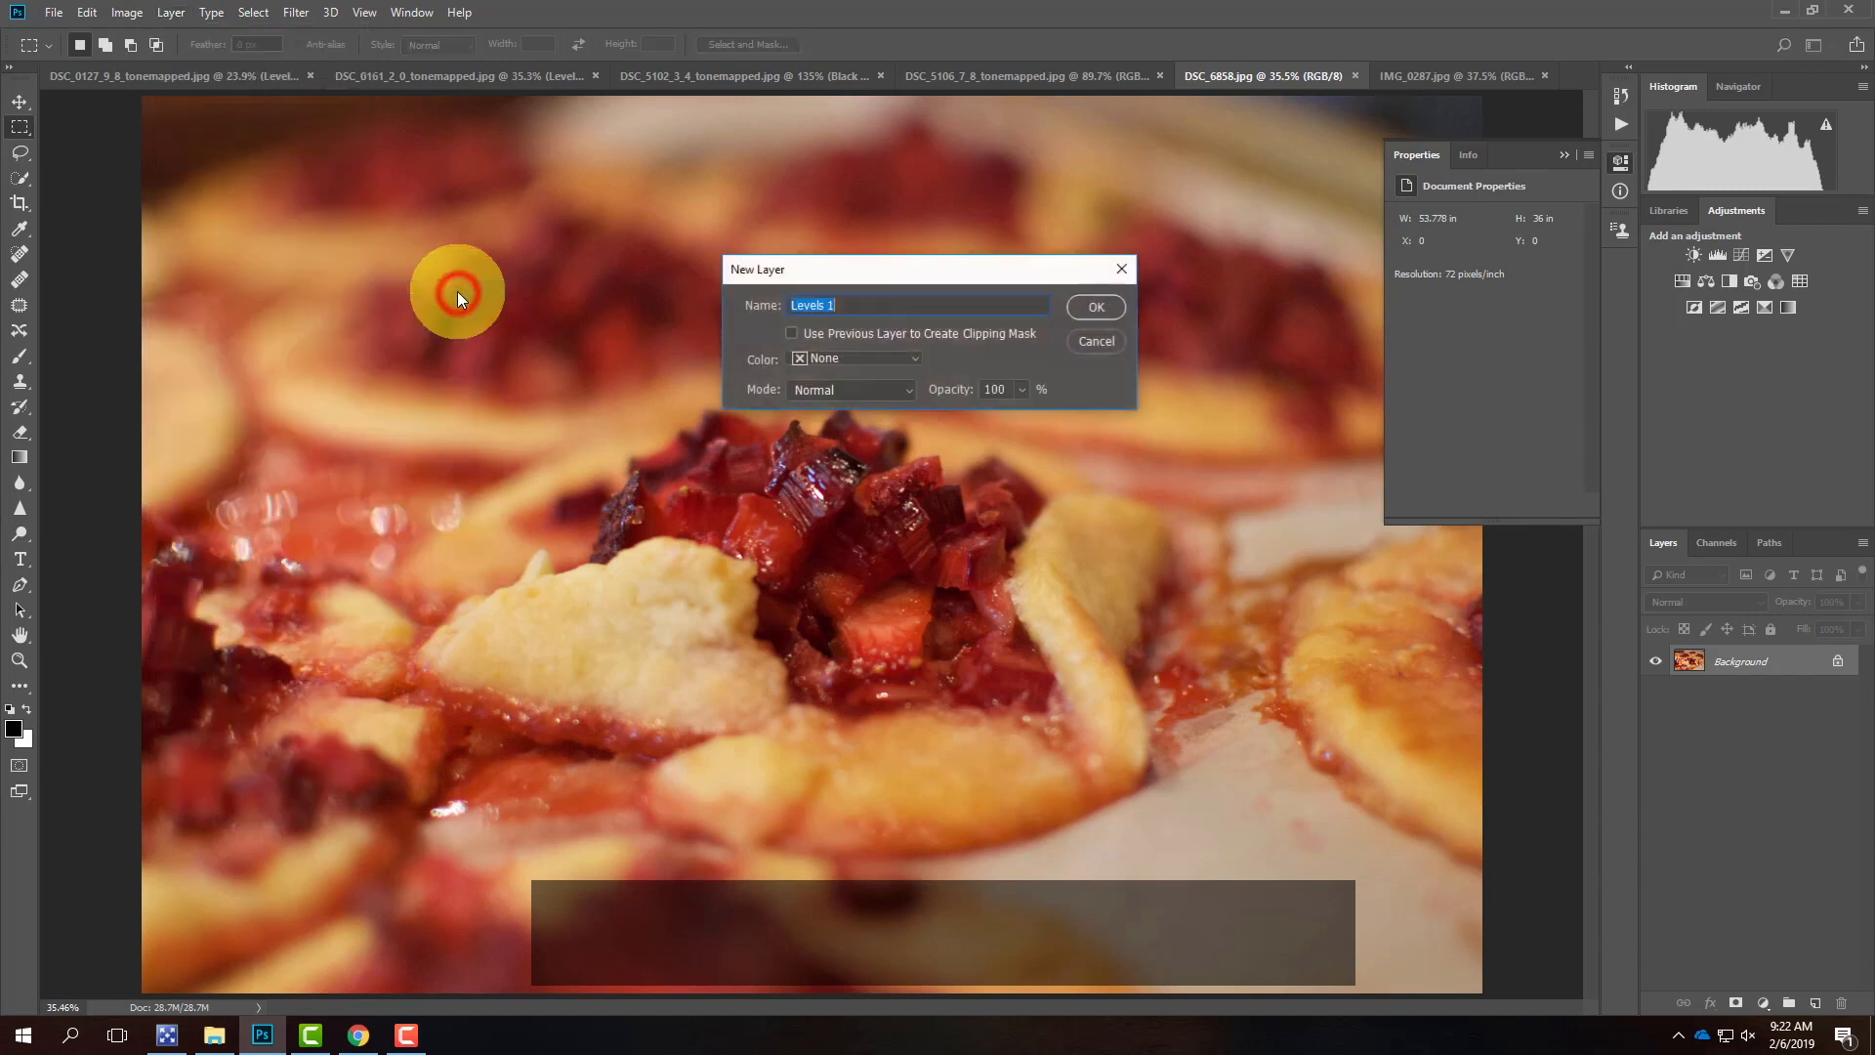
pyautogui.click(1113, 311)
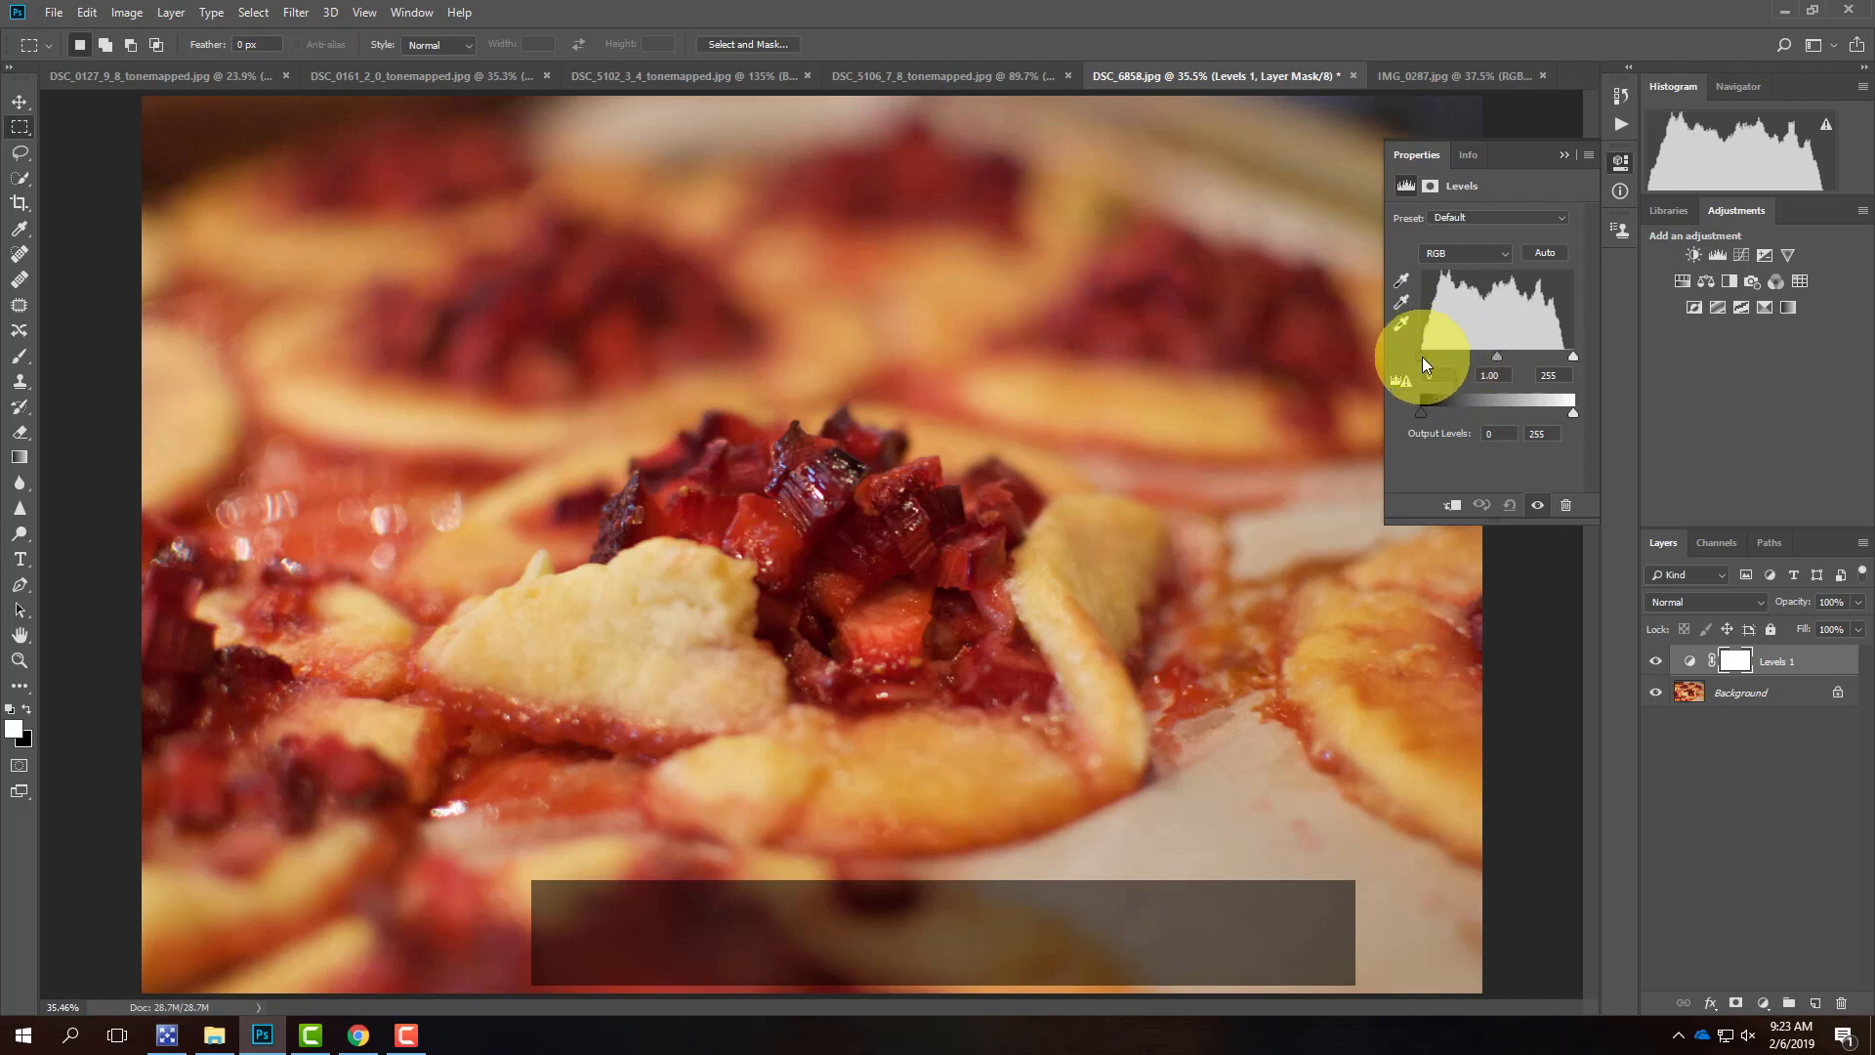
# - Lower the pastry image's Levels highlight input to 239 and toggle the layer's visibility to compare before and after
pyautogui.moveTo(1570, 355); pyautogui.dragTo(1562, 357)
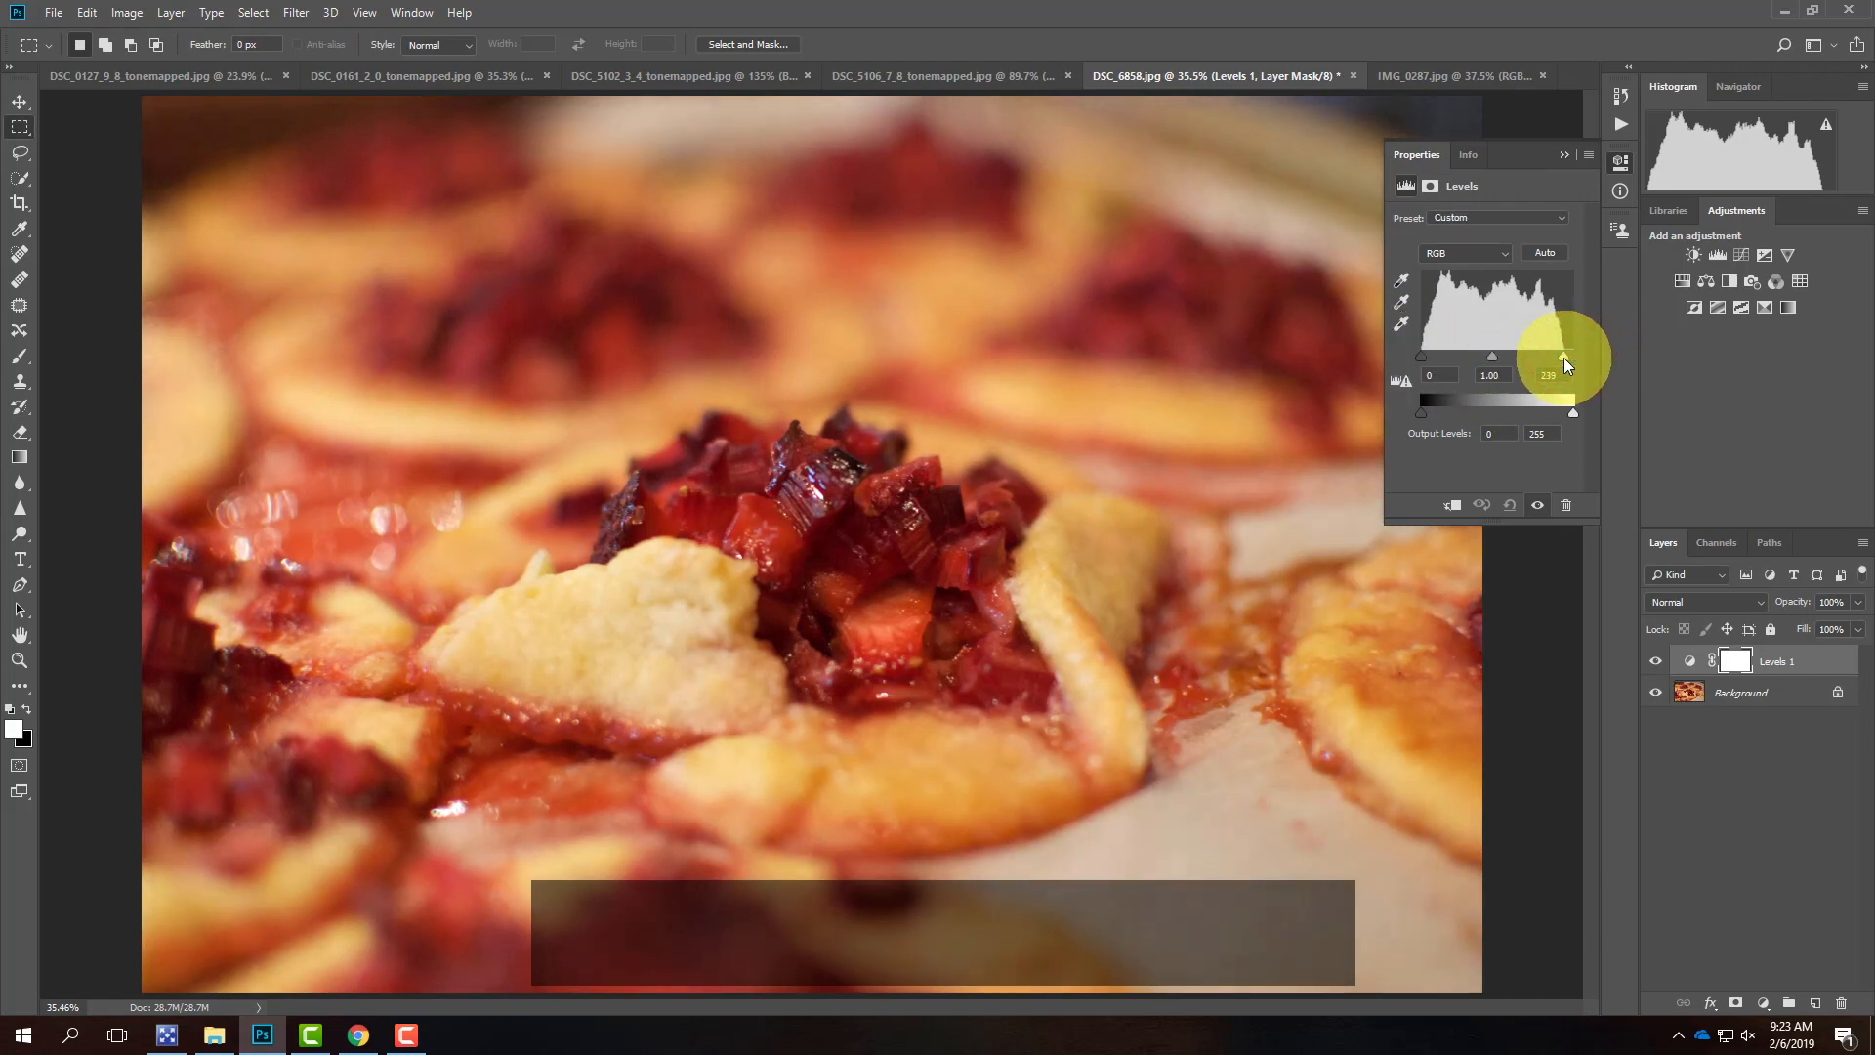
pyautogui.click(1655, 664)
pyautogui.click(1655, 664)
pyautogui.click(1655, 664)
pyautogui.click(1655, 664)
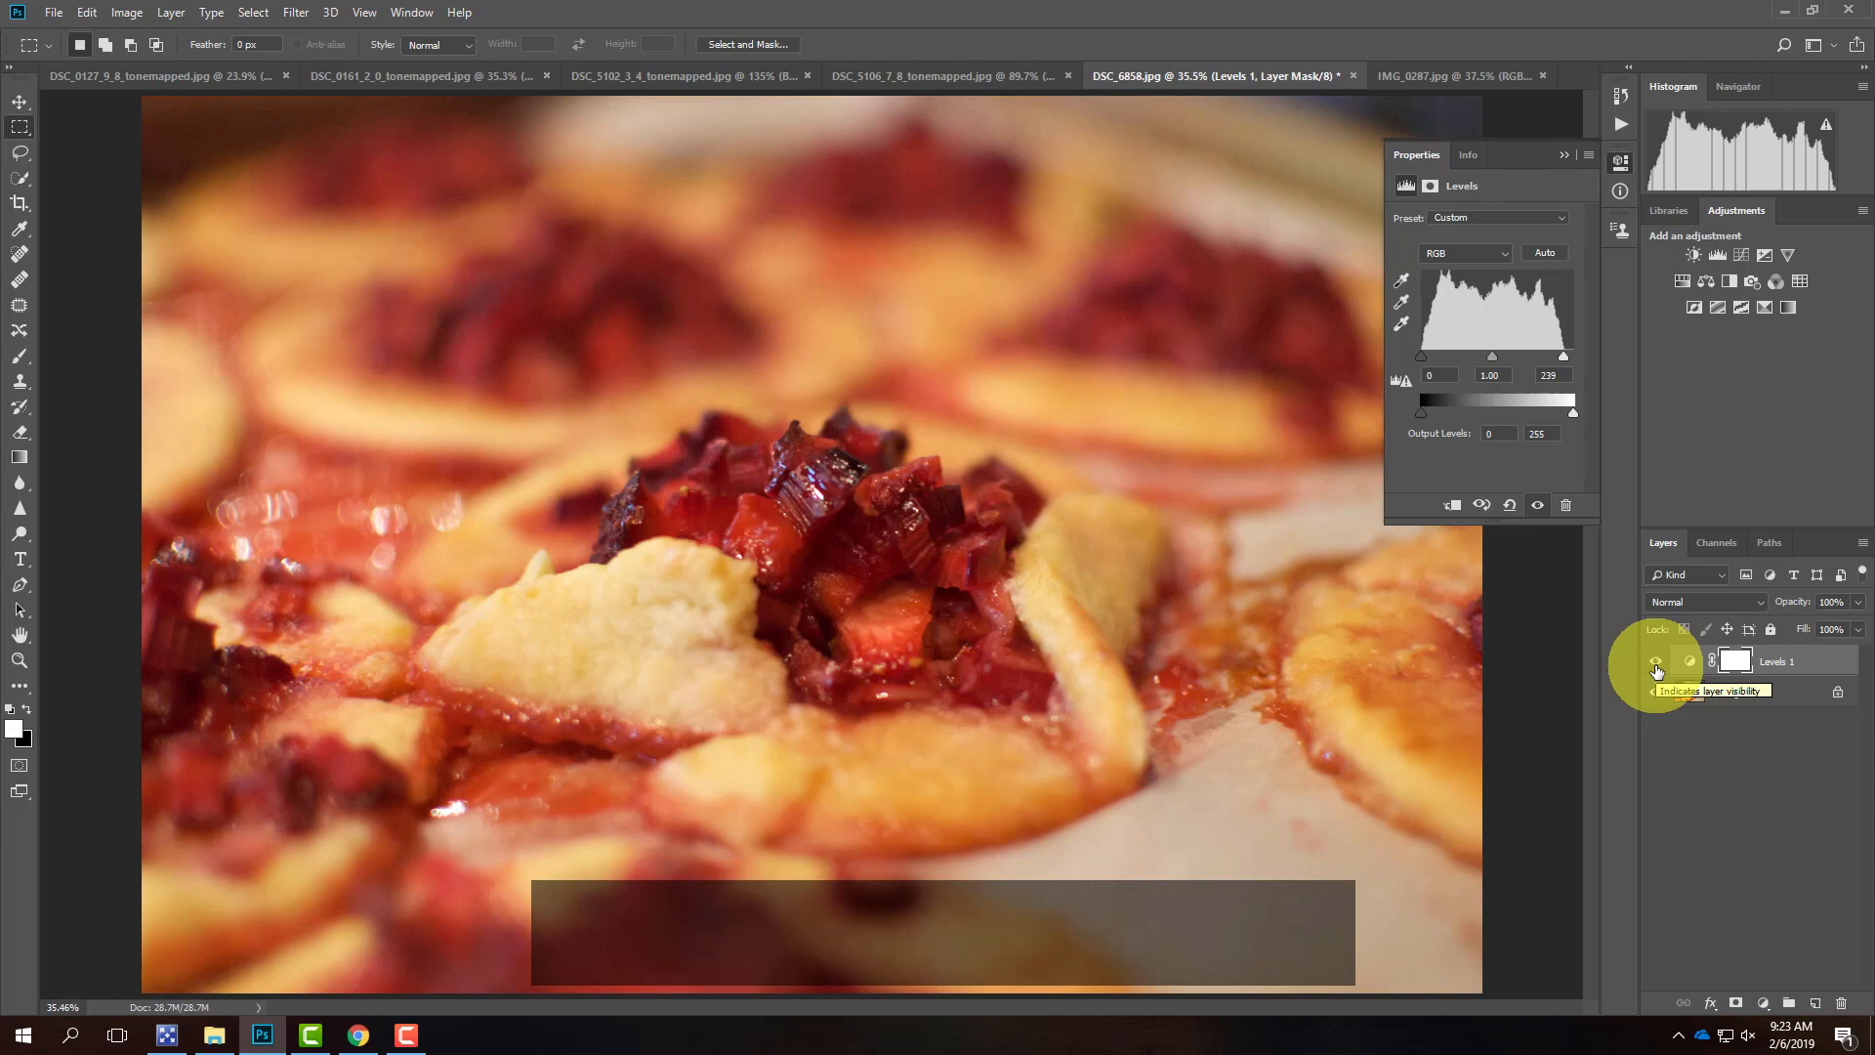
# - Review the open sunset, mountain lake, rocky slope and IMG_0287 images and their histograms
pyautogui.click(365, 77)
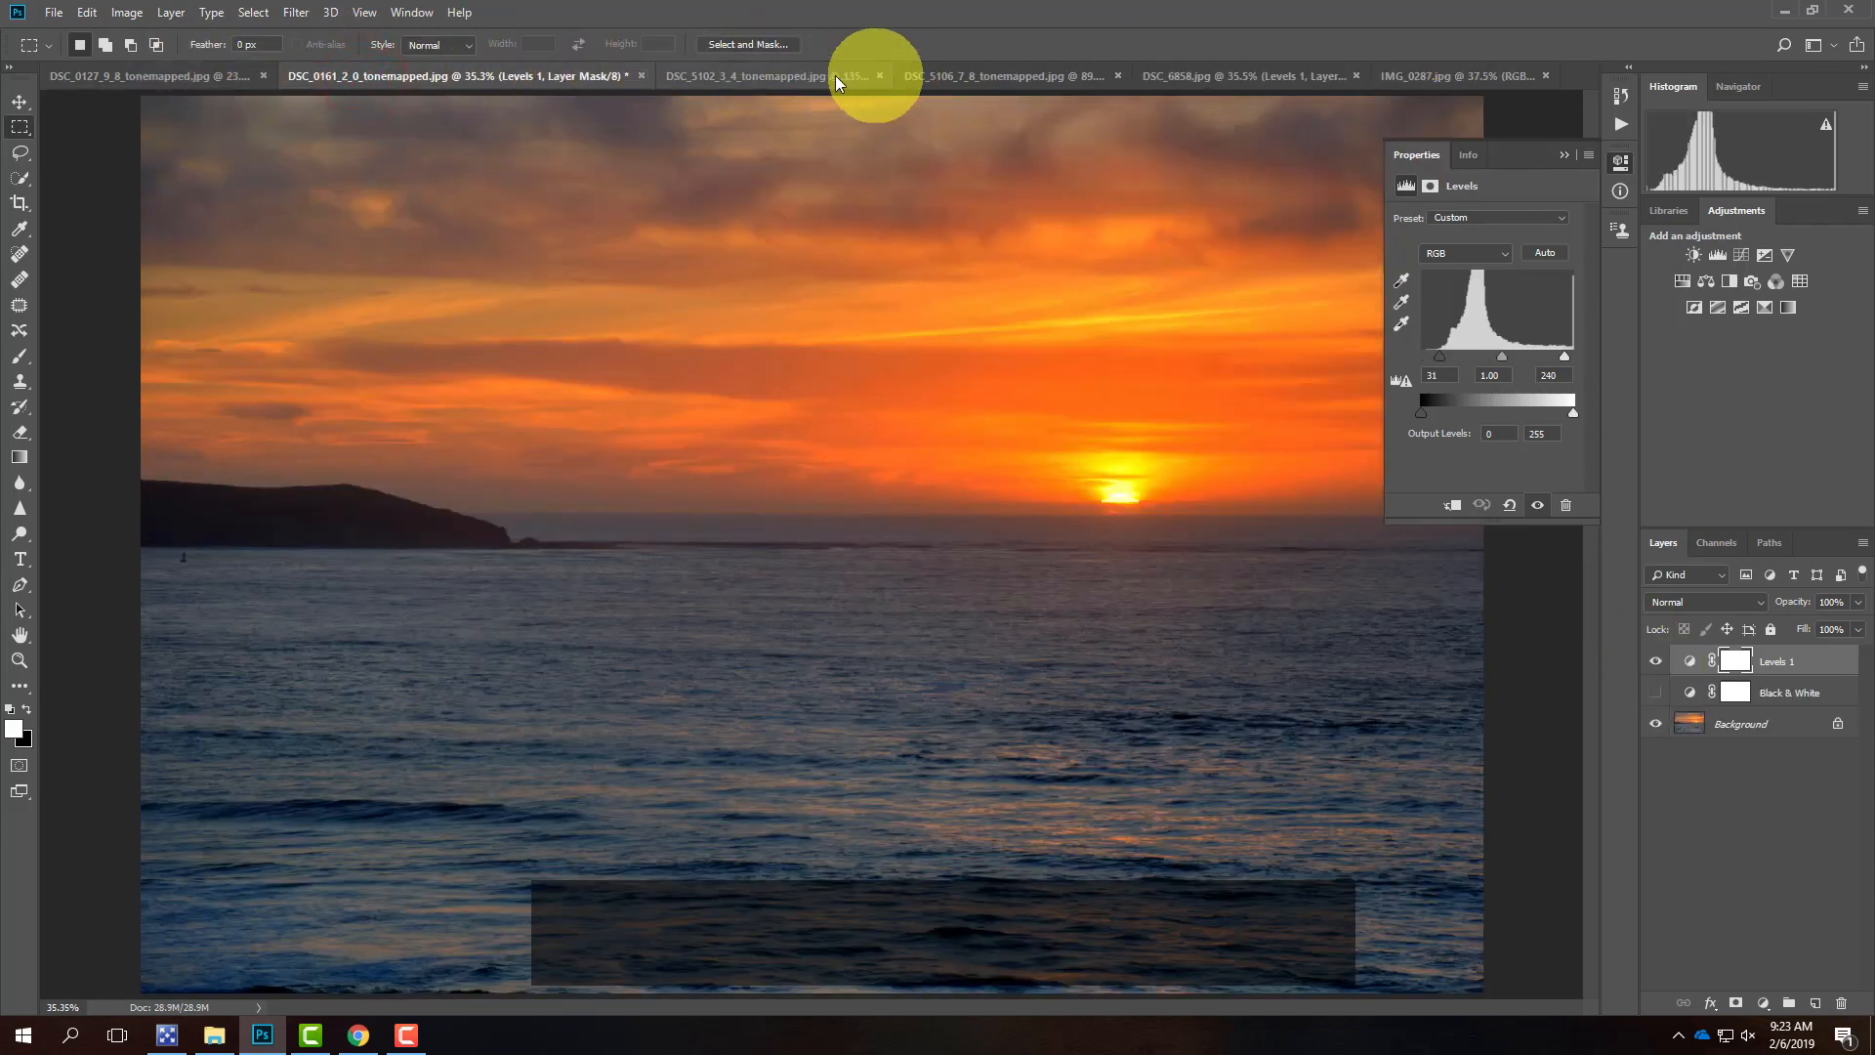
pyautogui.click(818, 77)
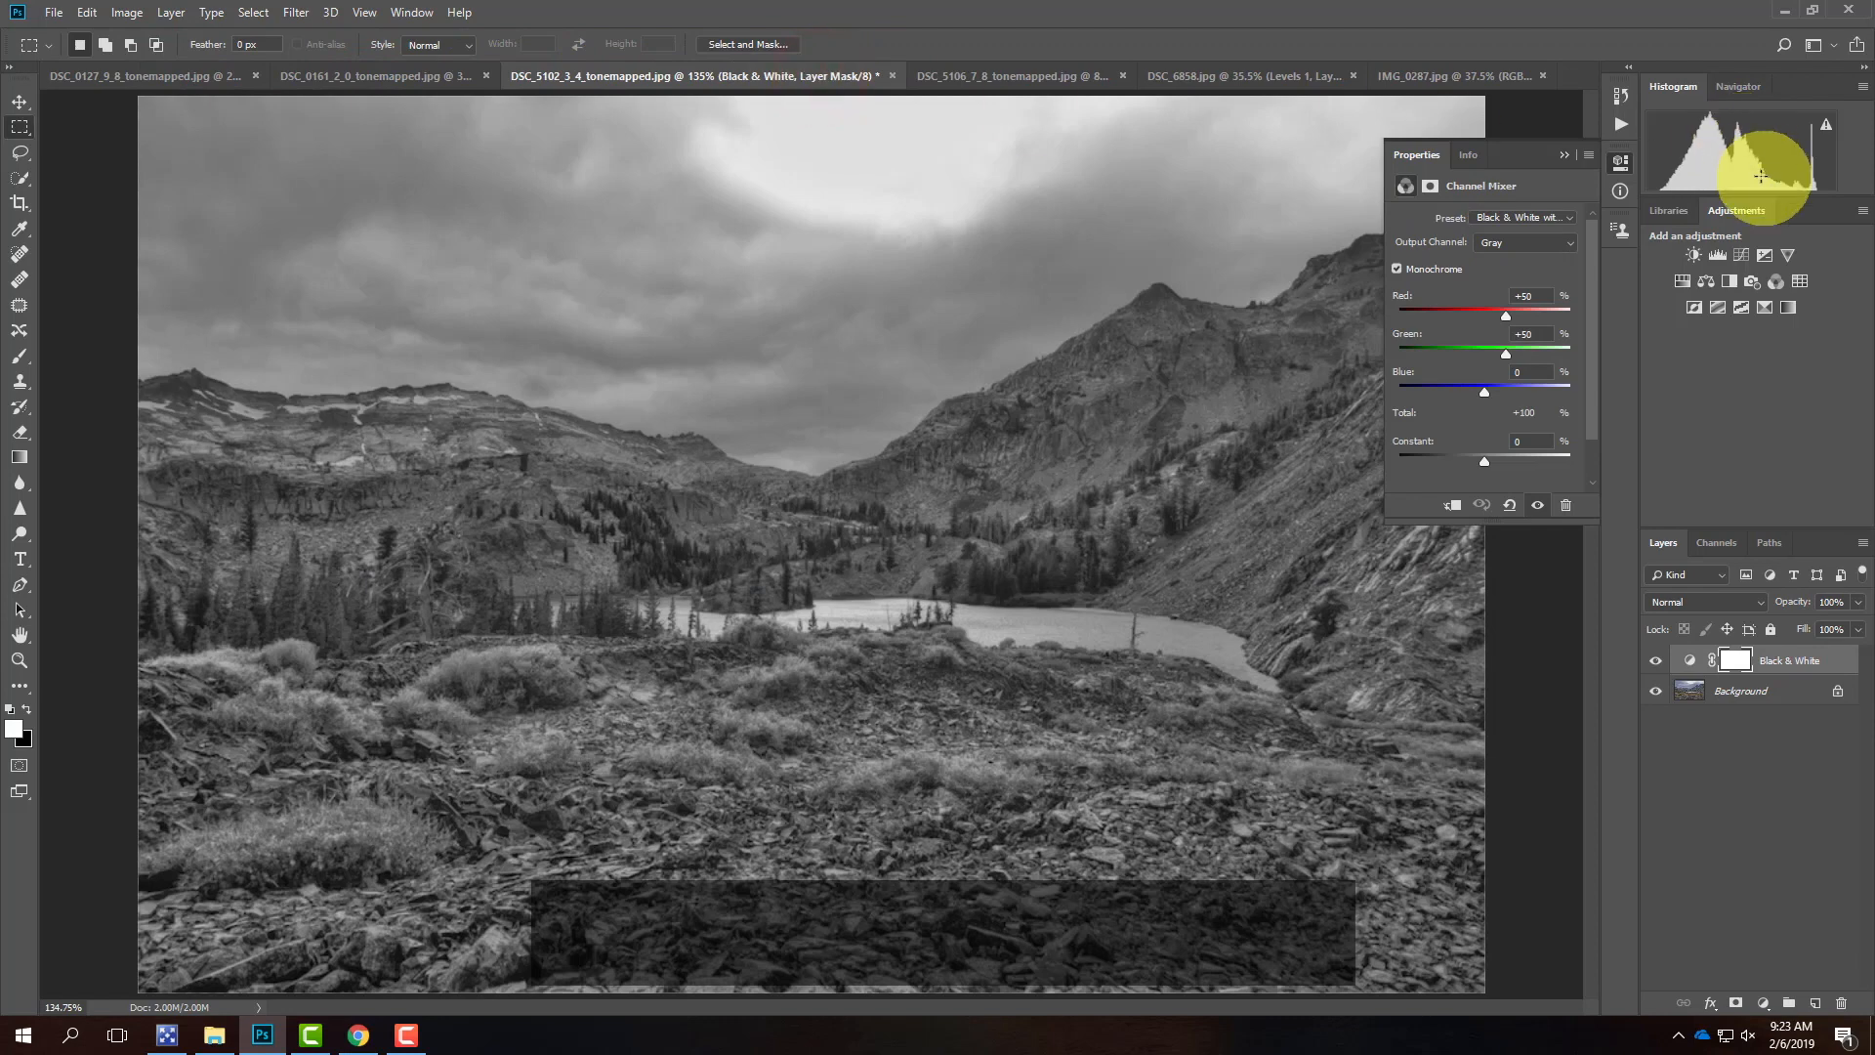
pyautogui.click(1054, 77)
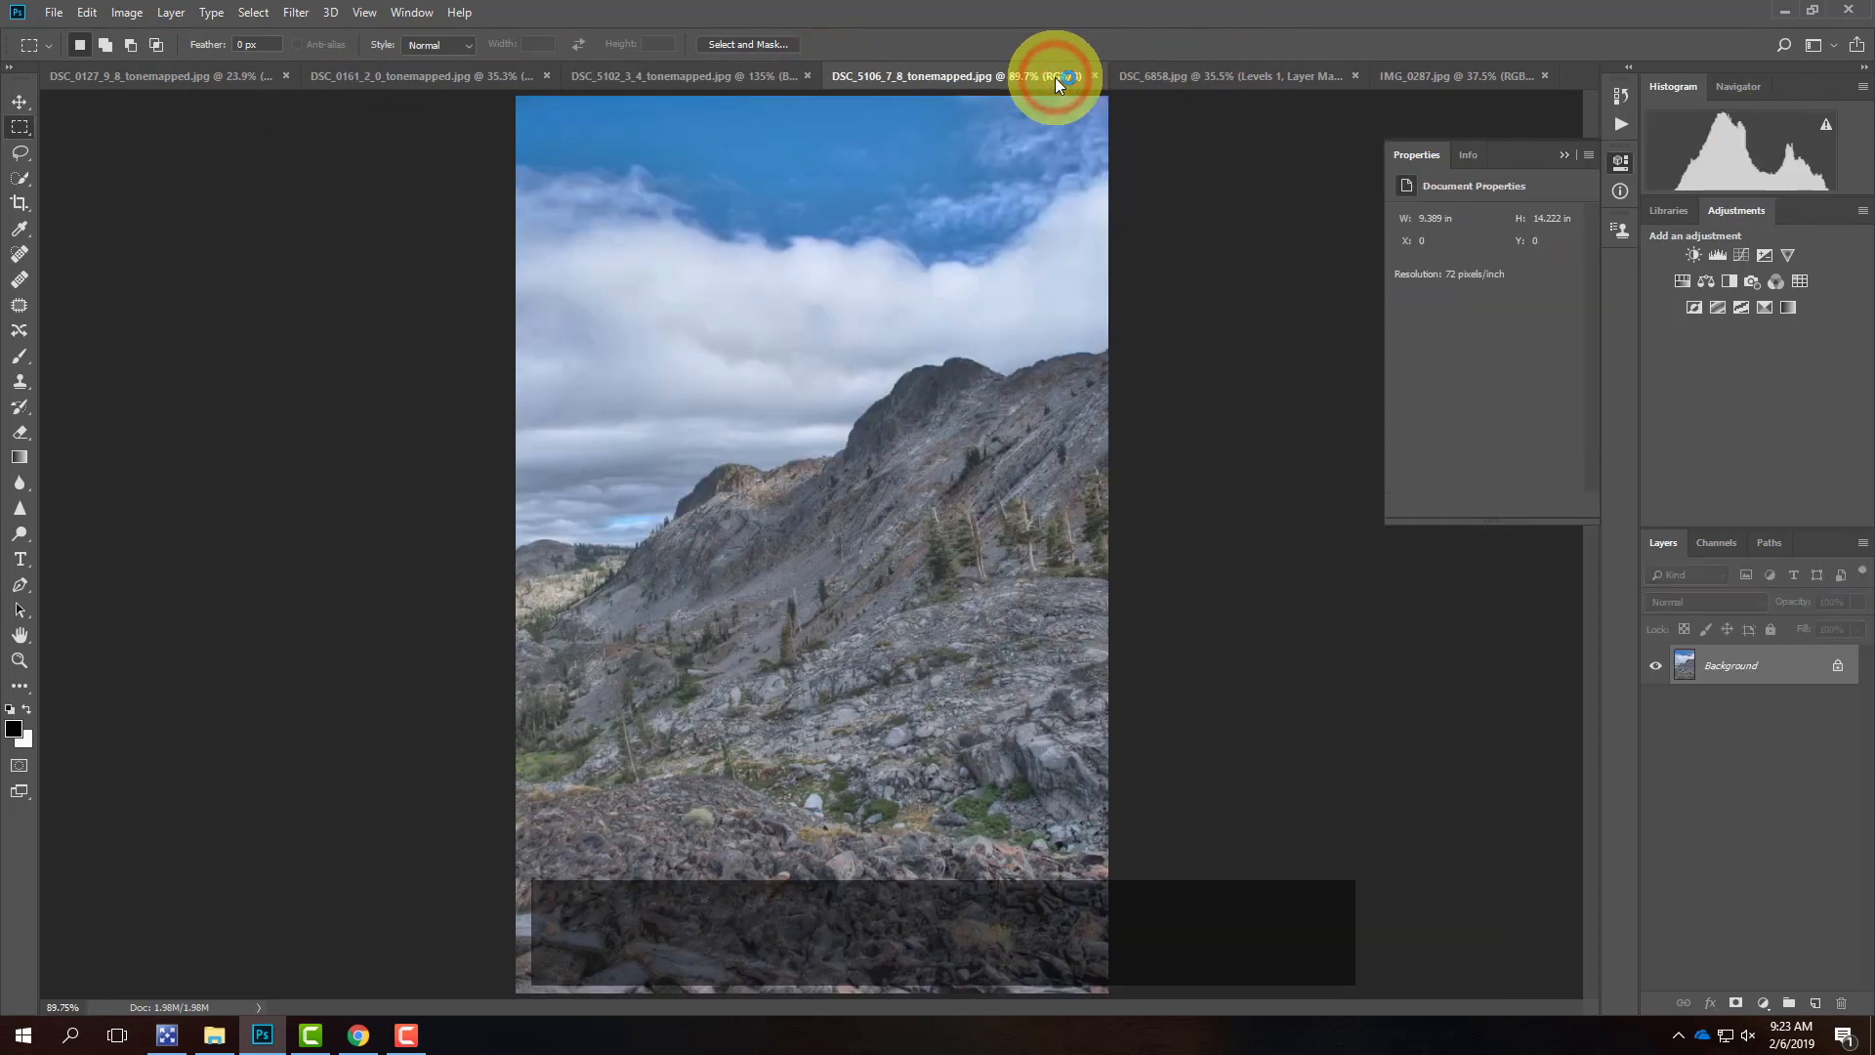
pyautogui.click(1201, 78)
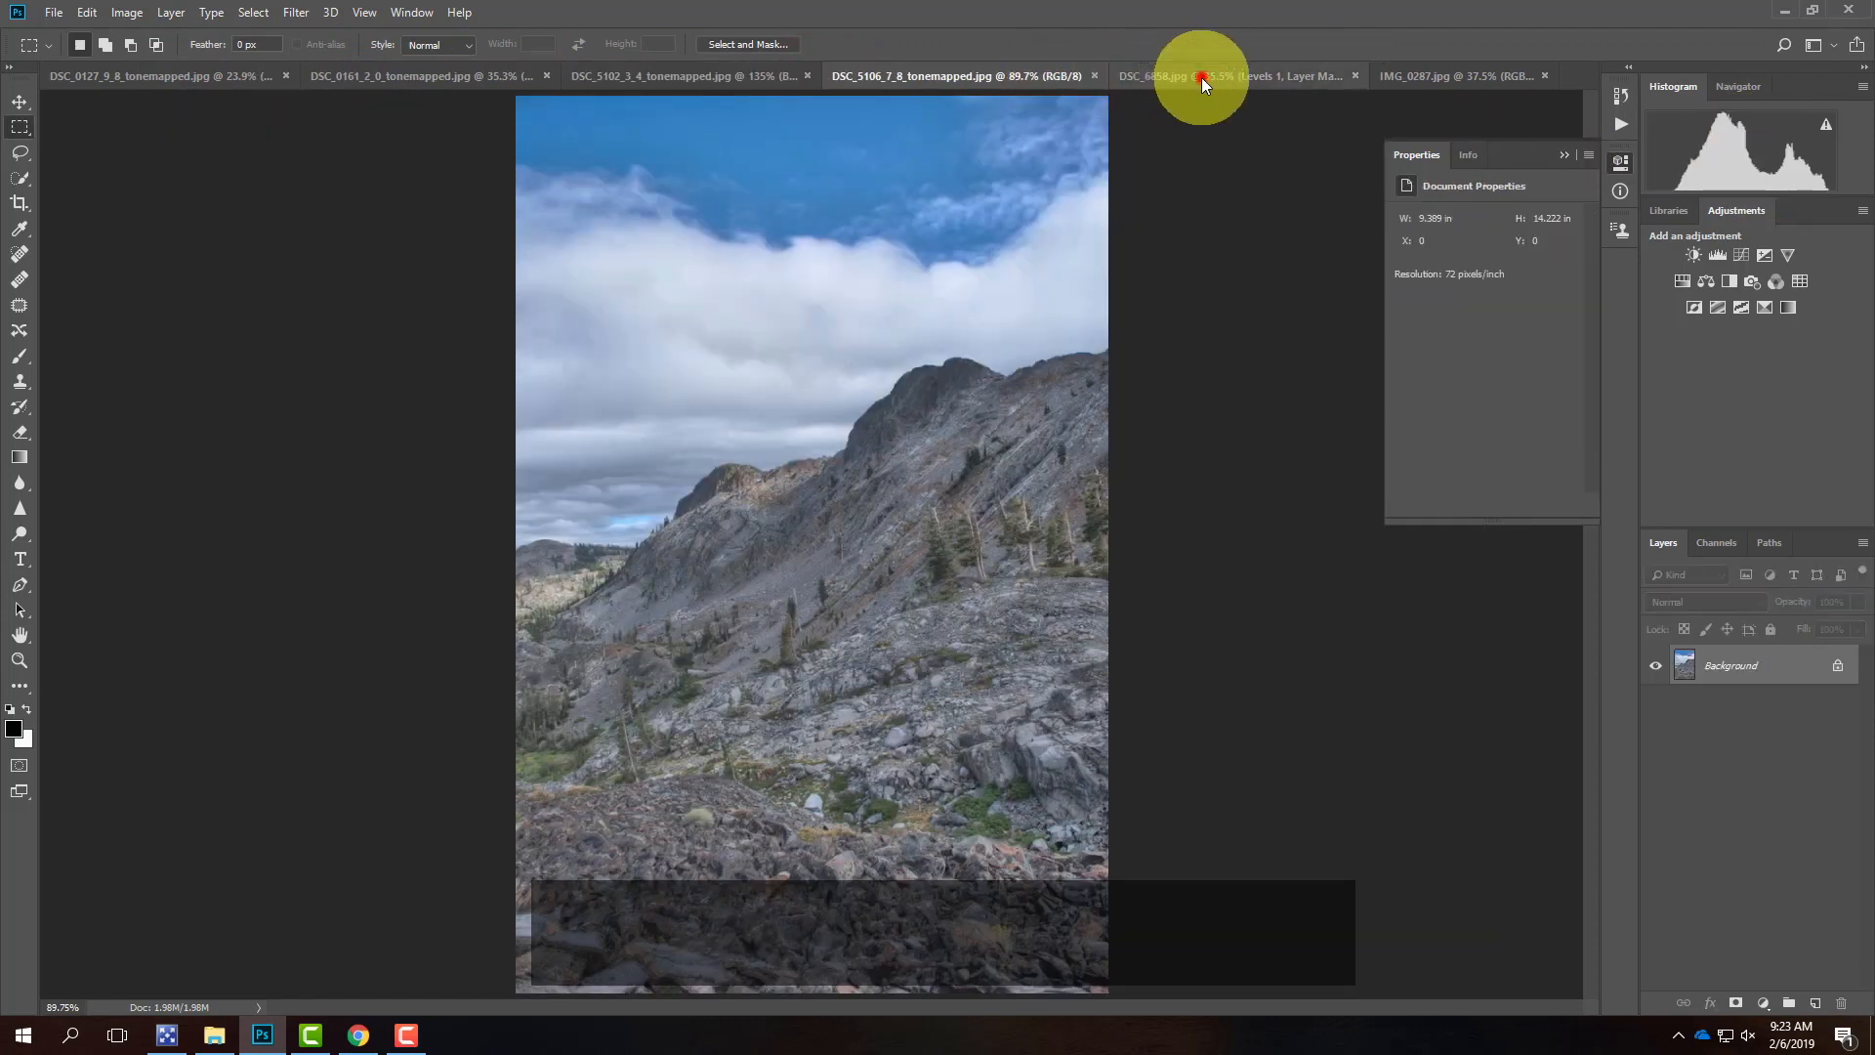
pyautogui.click(1455, 78)
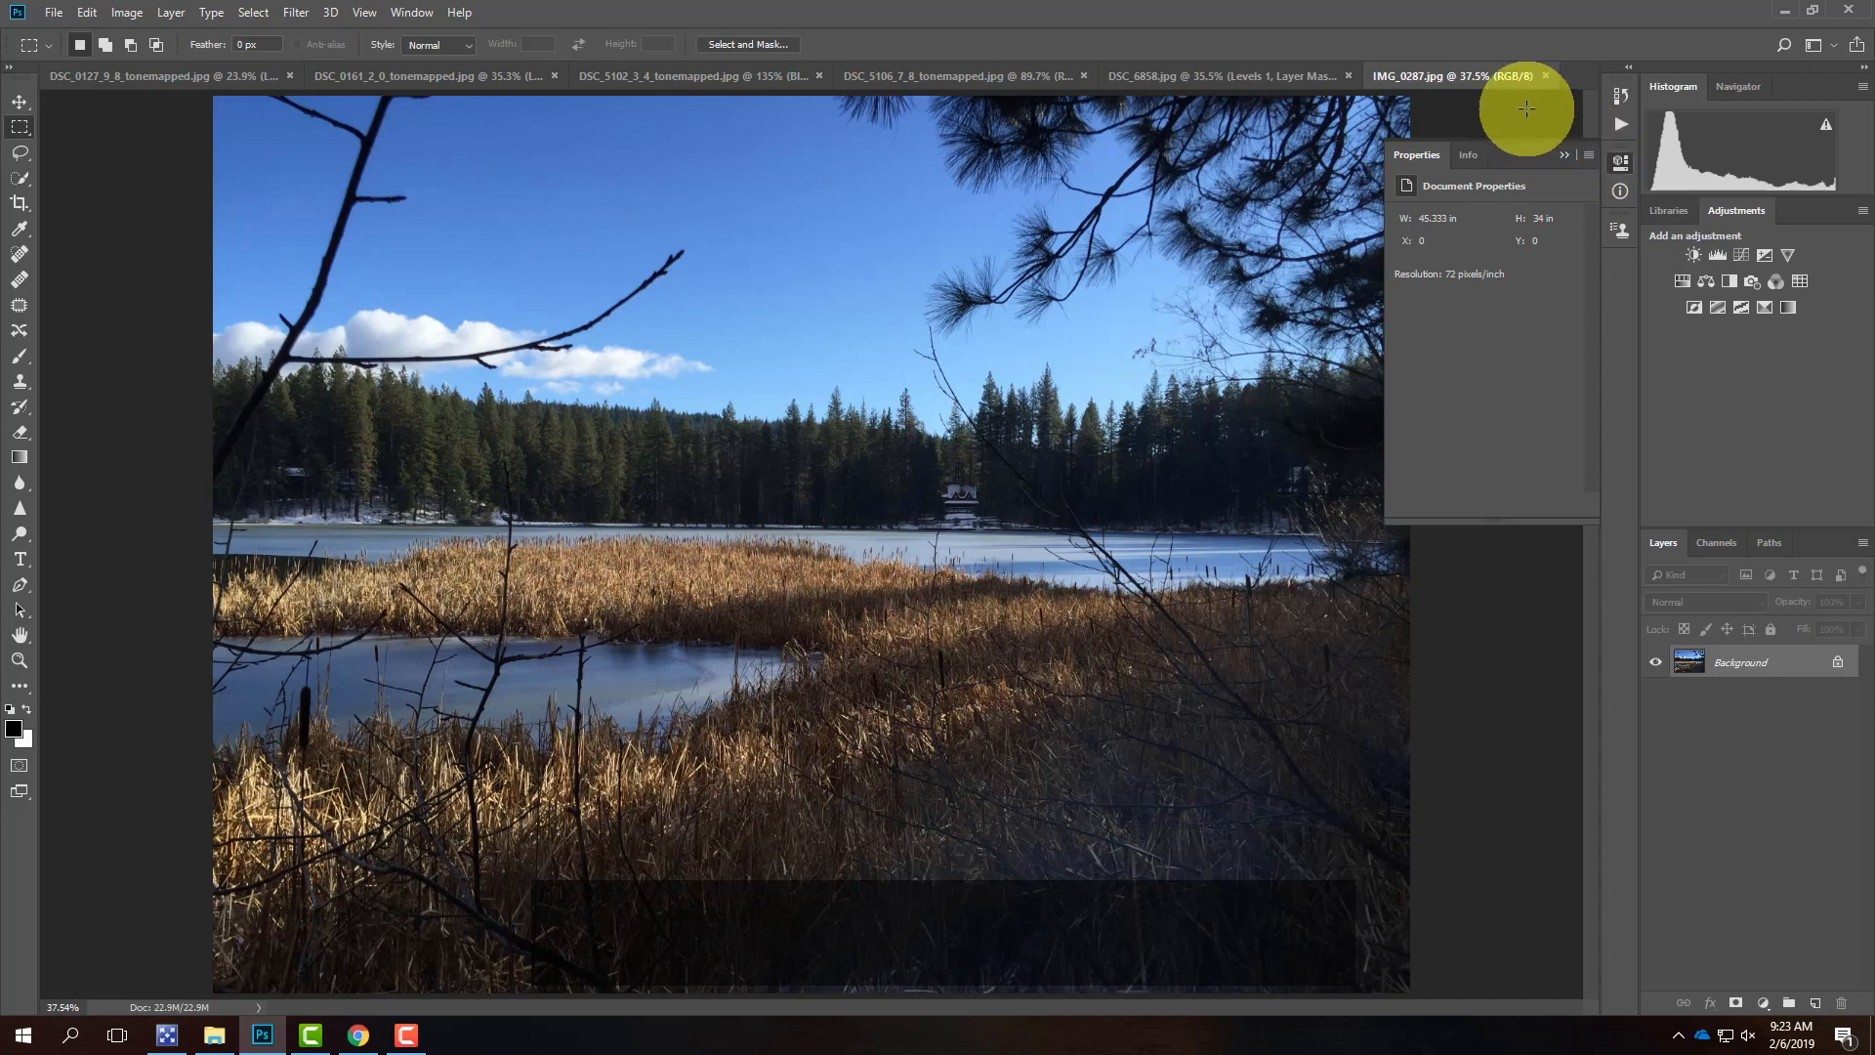
# - In DSC_5102_3_4_tonemapped.jpg, hide the Black & White layer and add a Levels adjustment layer with shadow input 16 and highlight input 235
pyautogui.click(691, 76)
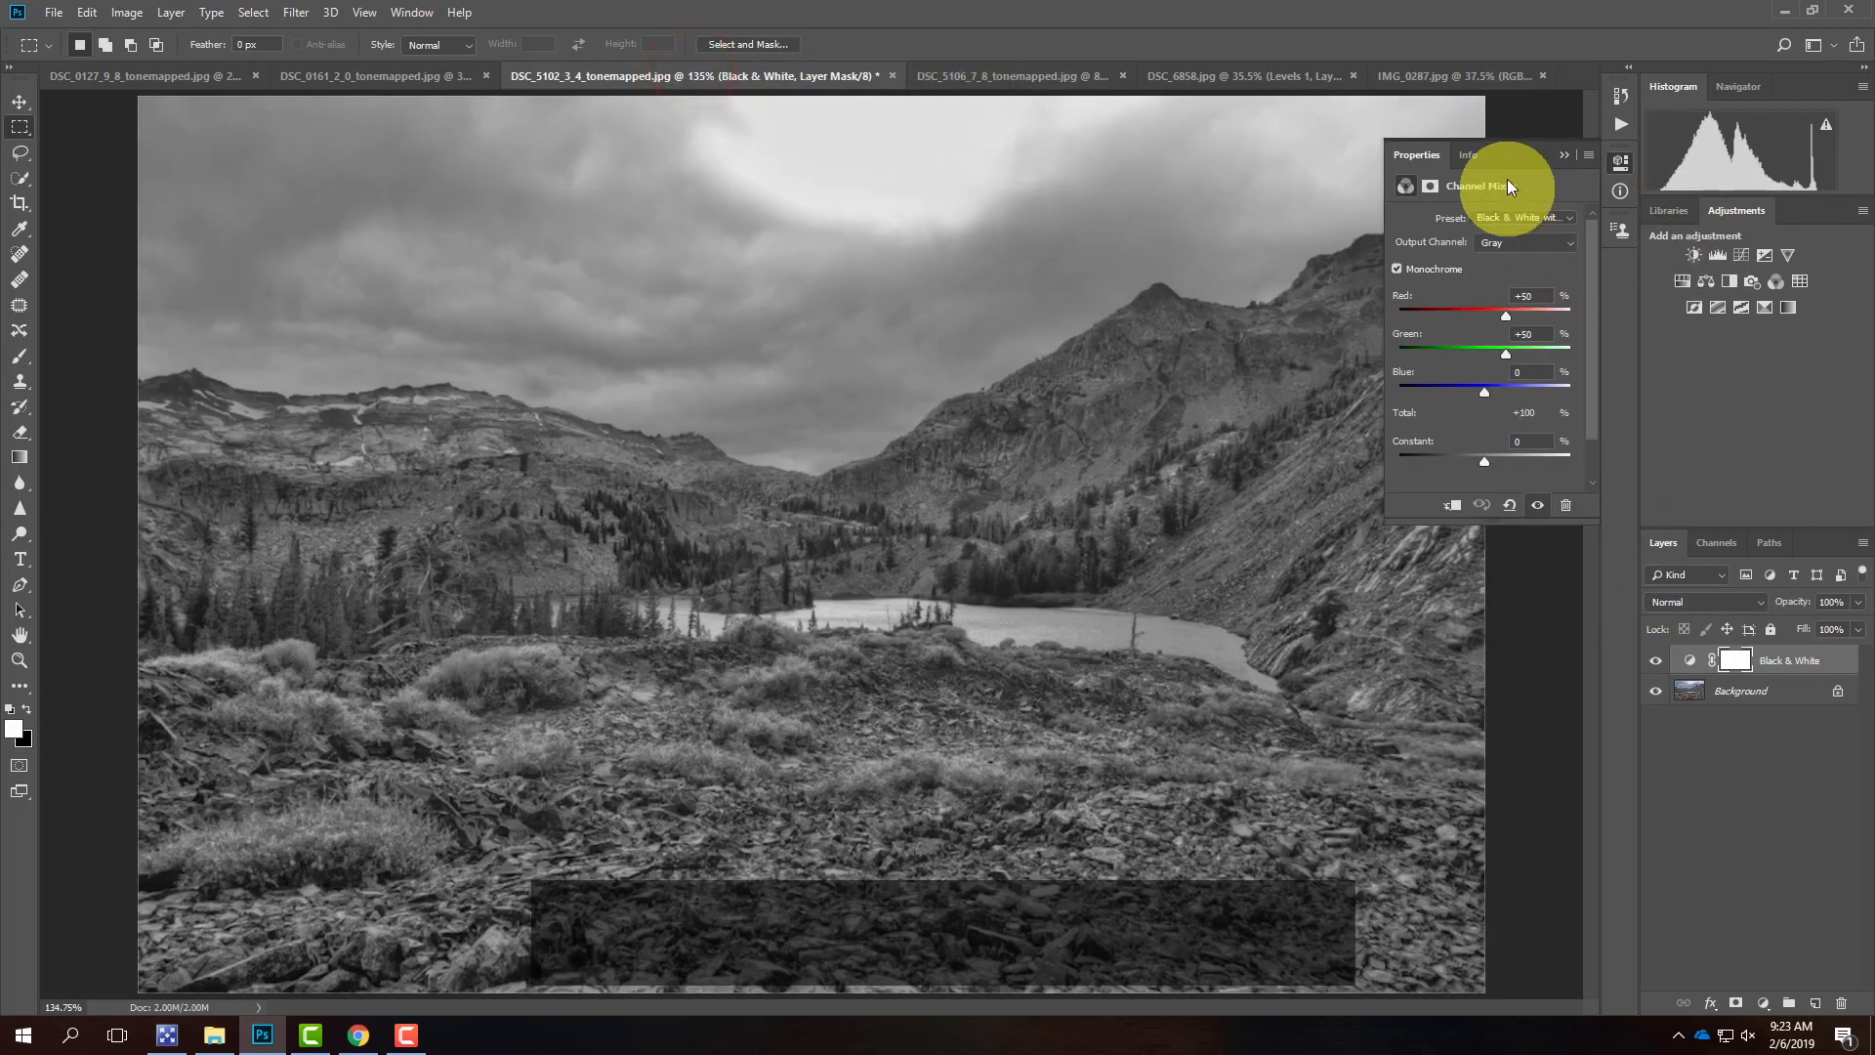
pyautogui.click(1655, 660)
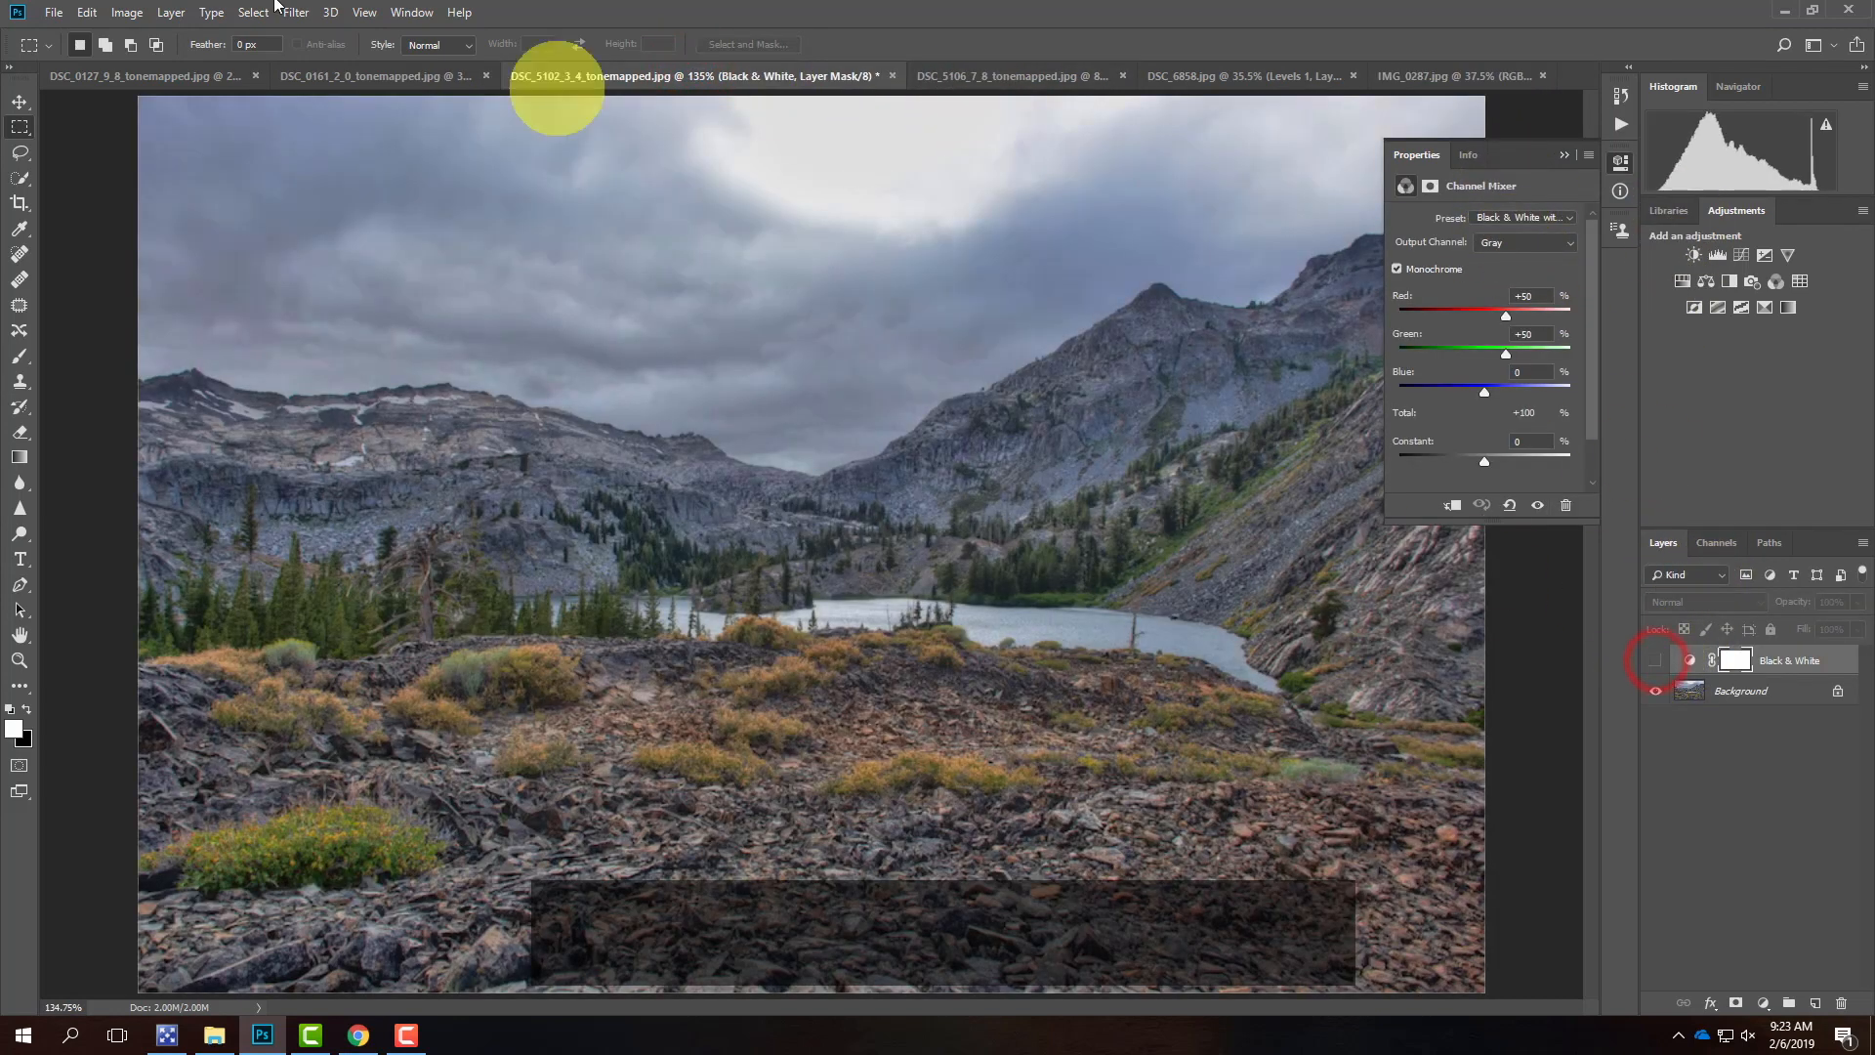
pyautogui.click(167, 13)
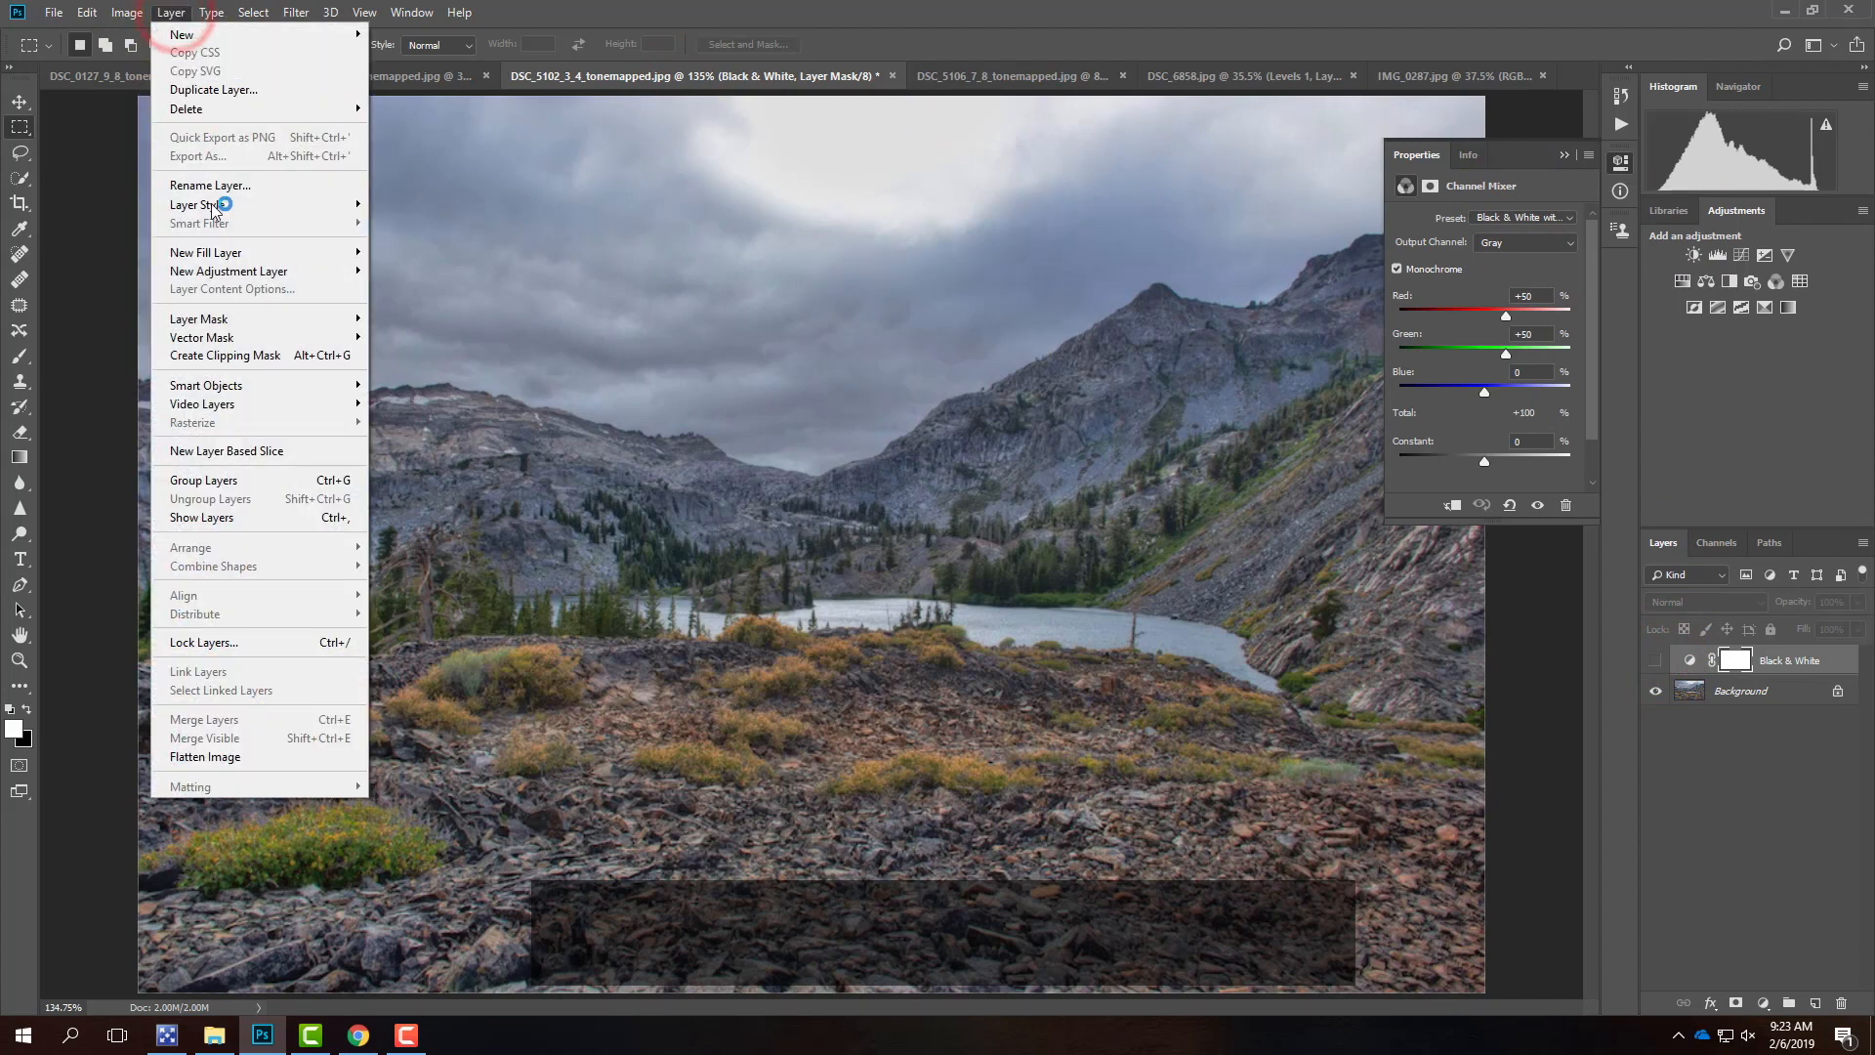
pyautogui.moveTo(223, 277)
pyautogui.click(444, 291)
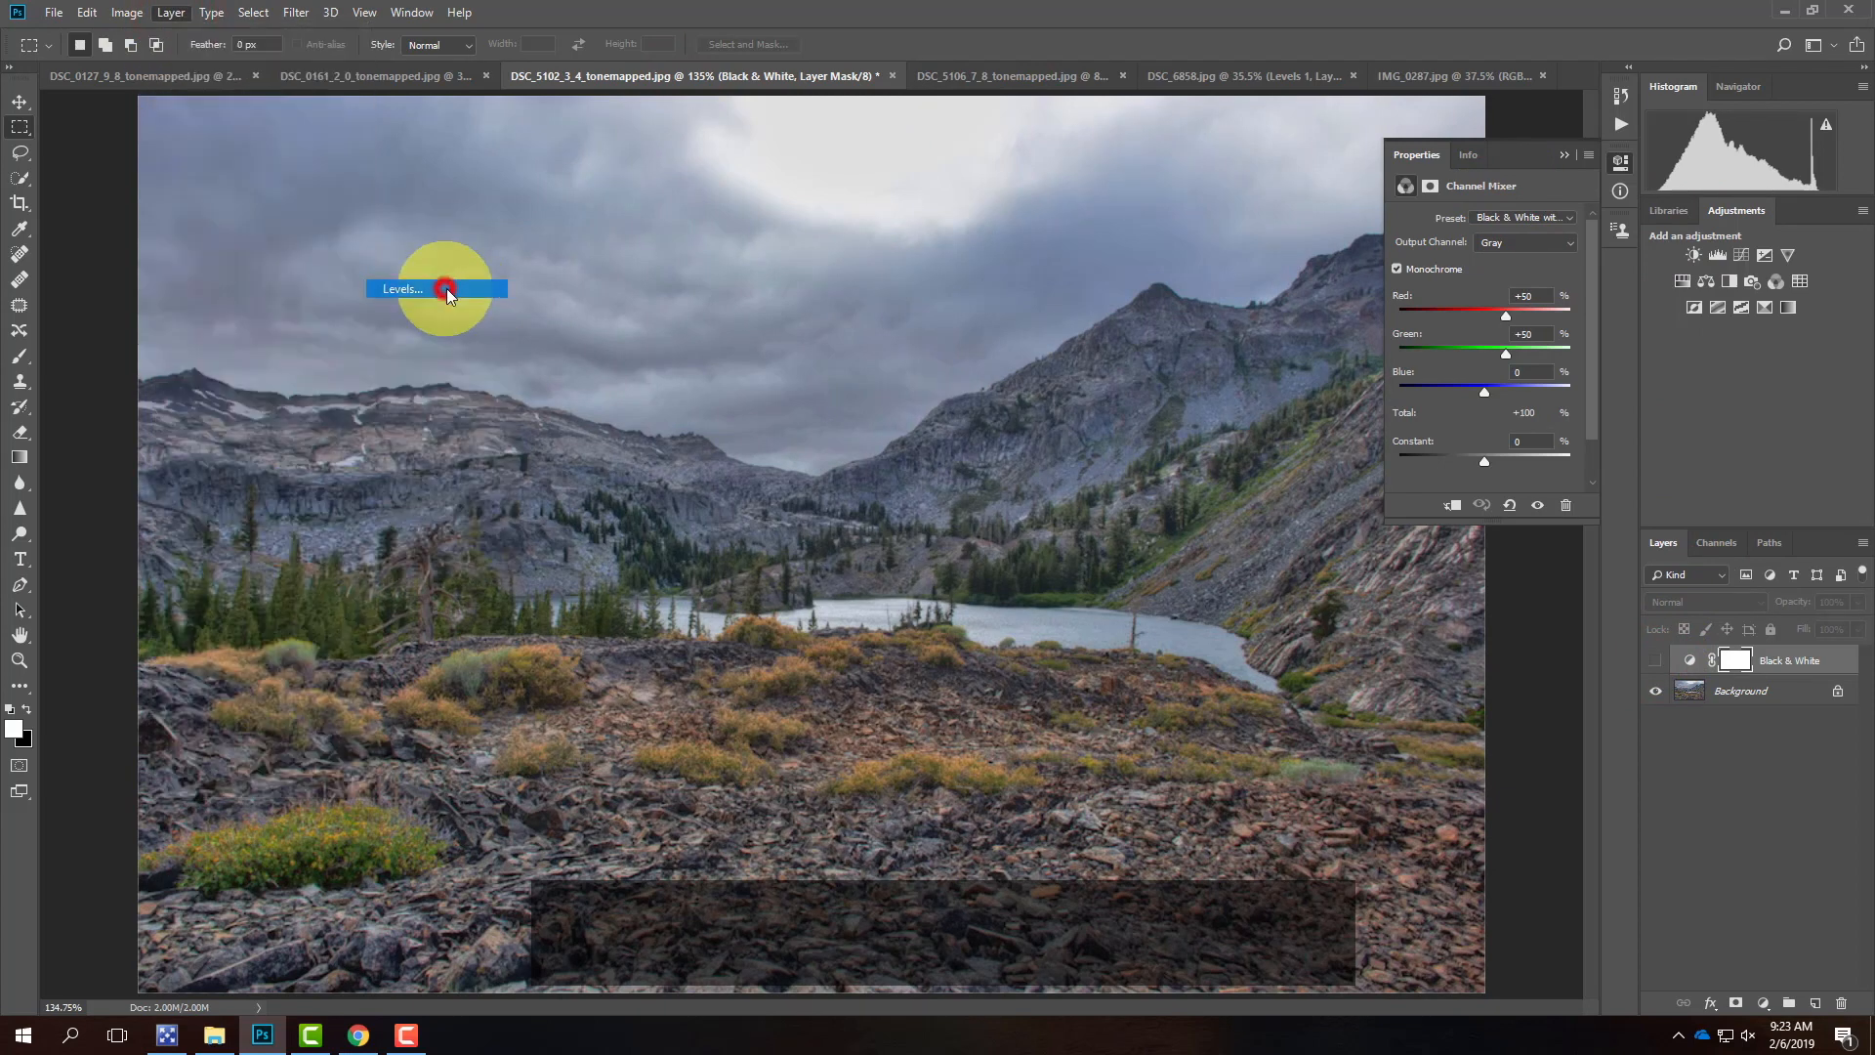
pyautogui.click(1095, 307)
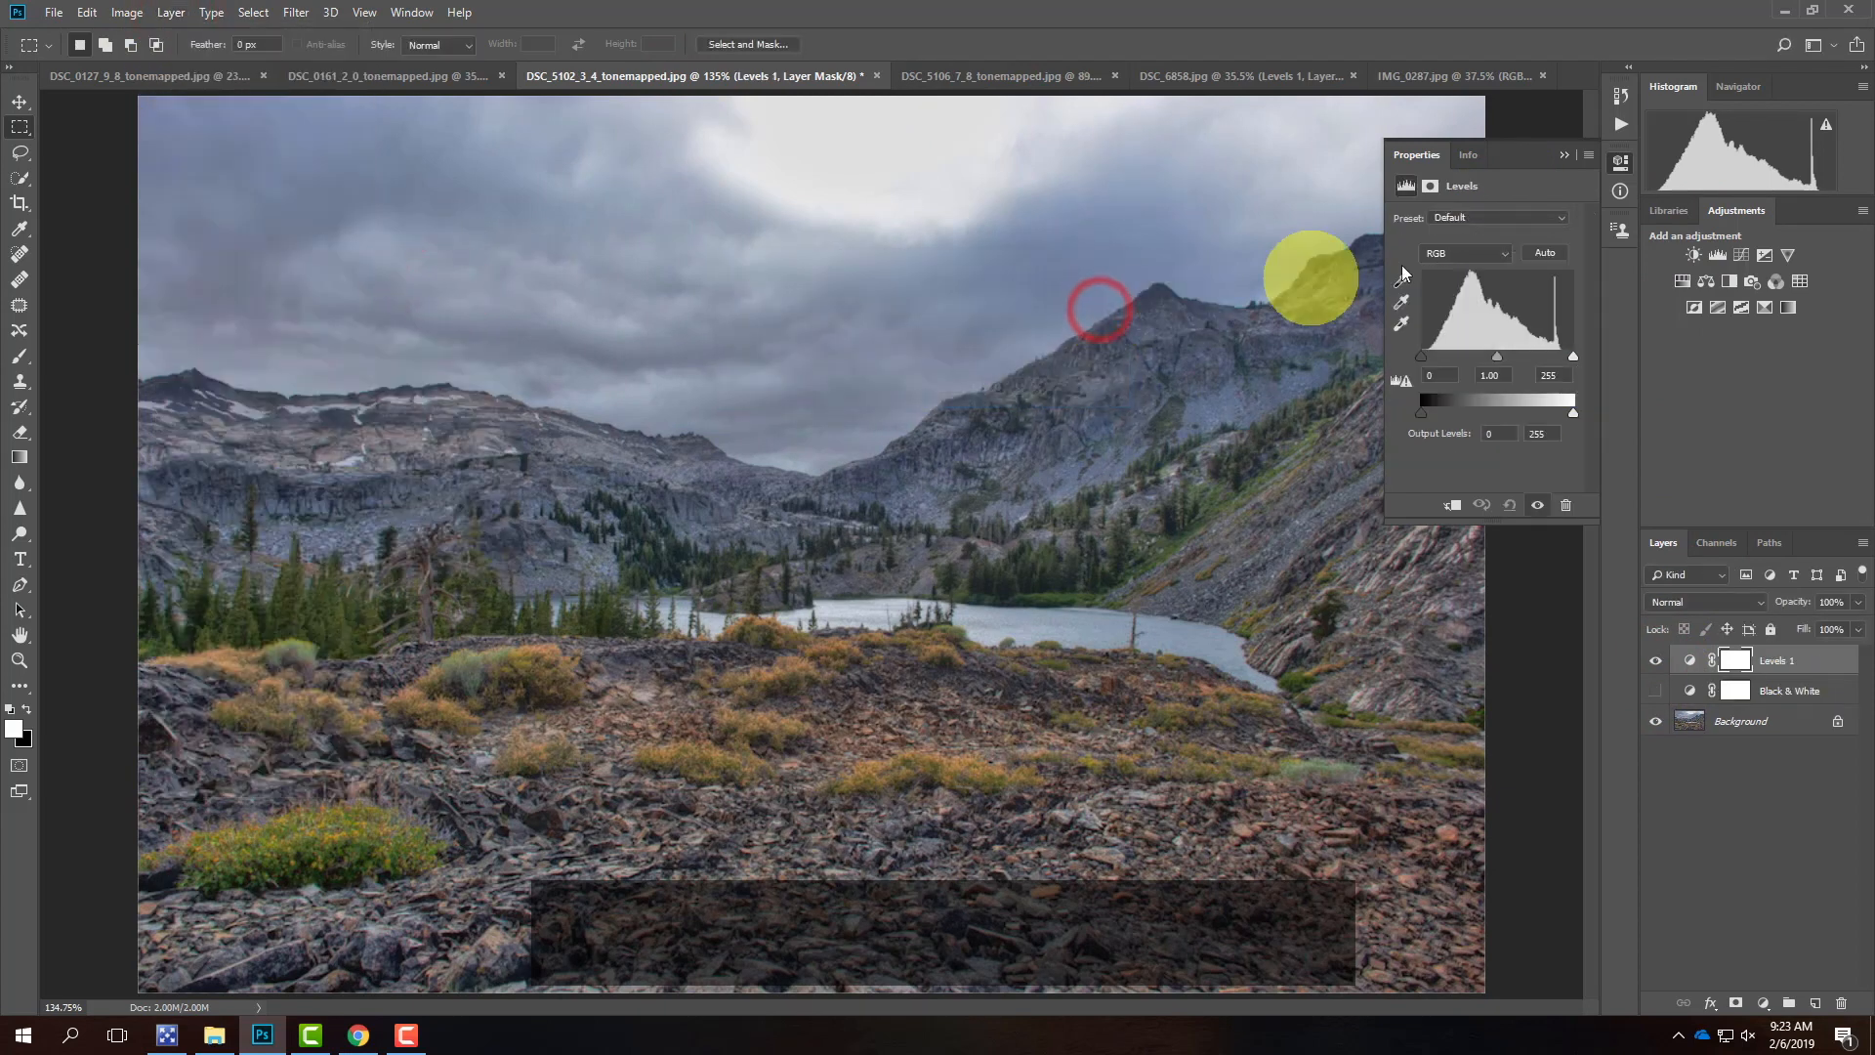
pyautogui.moveTo(1420, 356); pyautogui.dragTo(1431, 360)
pyautogui.moveTo(1573, 356); pyautogui.dragTo(1562, 360)
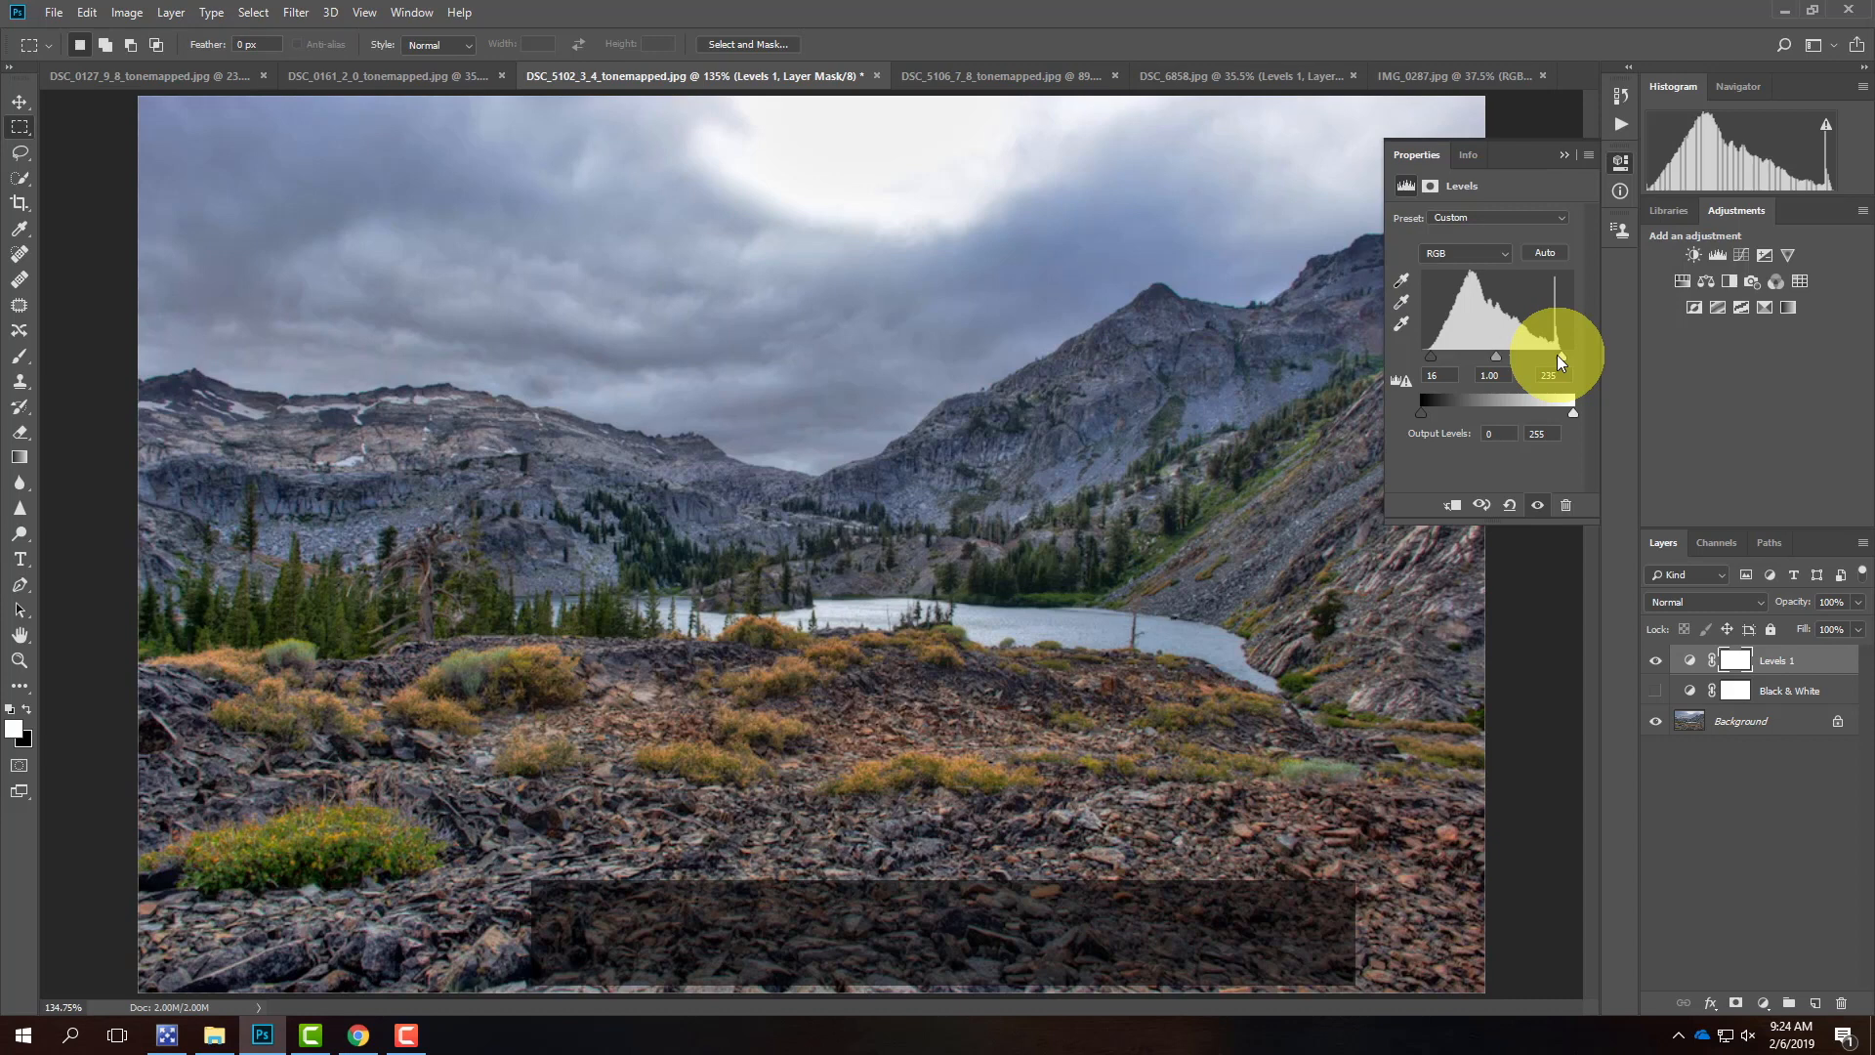
# - In the beach dune image DSC_0127_9_8_tonemapped.jpg, add a Curves adjustment layer with the default name
pyautogui.click(184, 78)
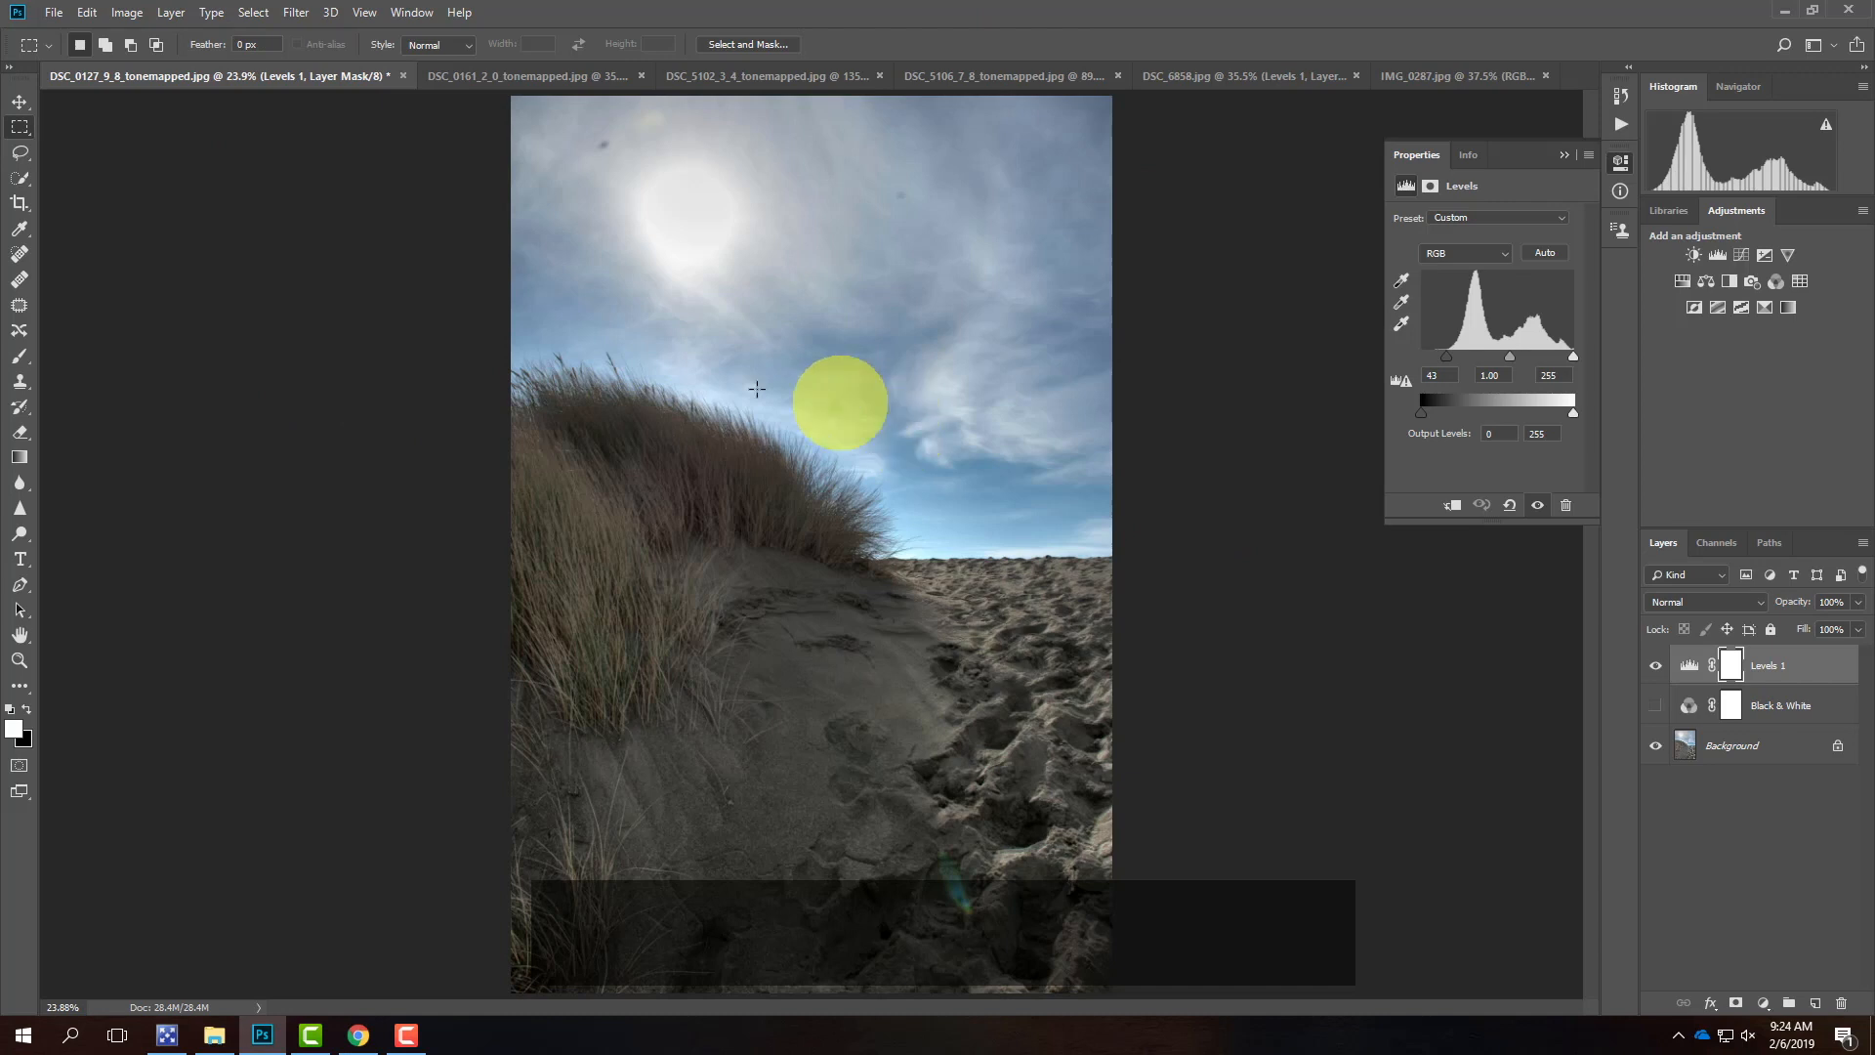
pyautogui.click(171, 13)
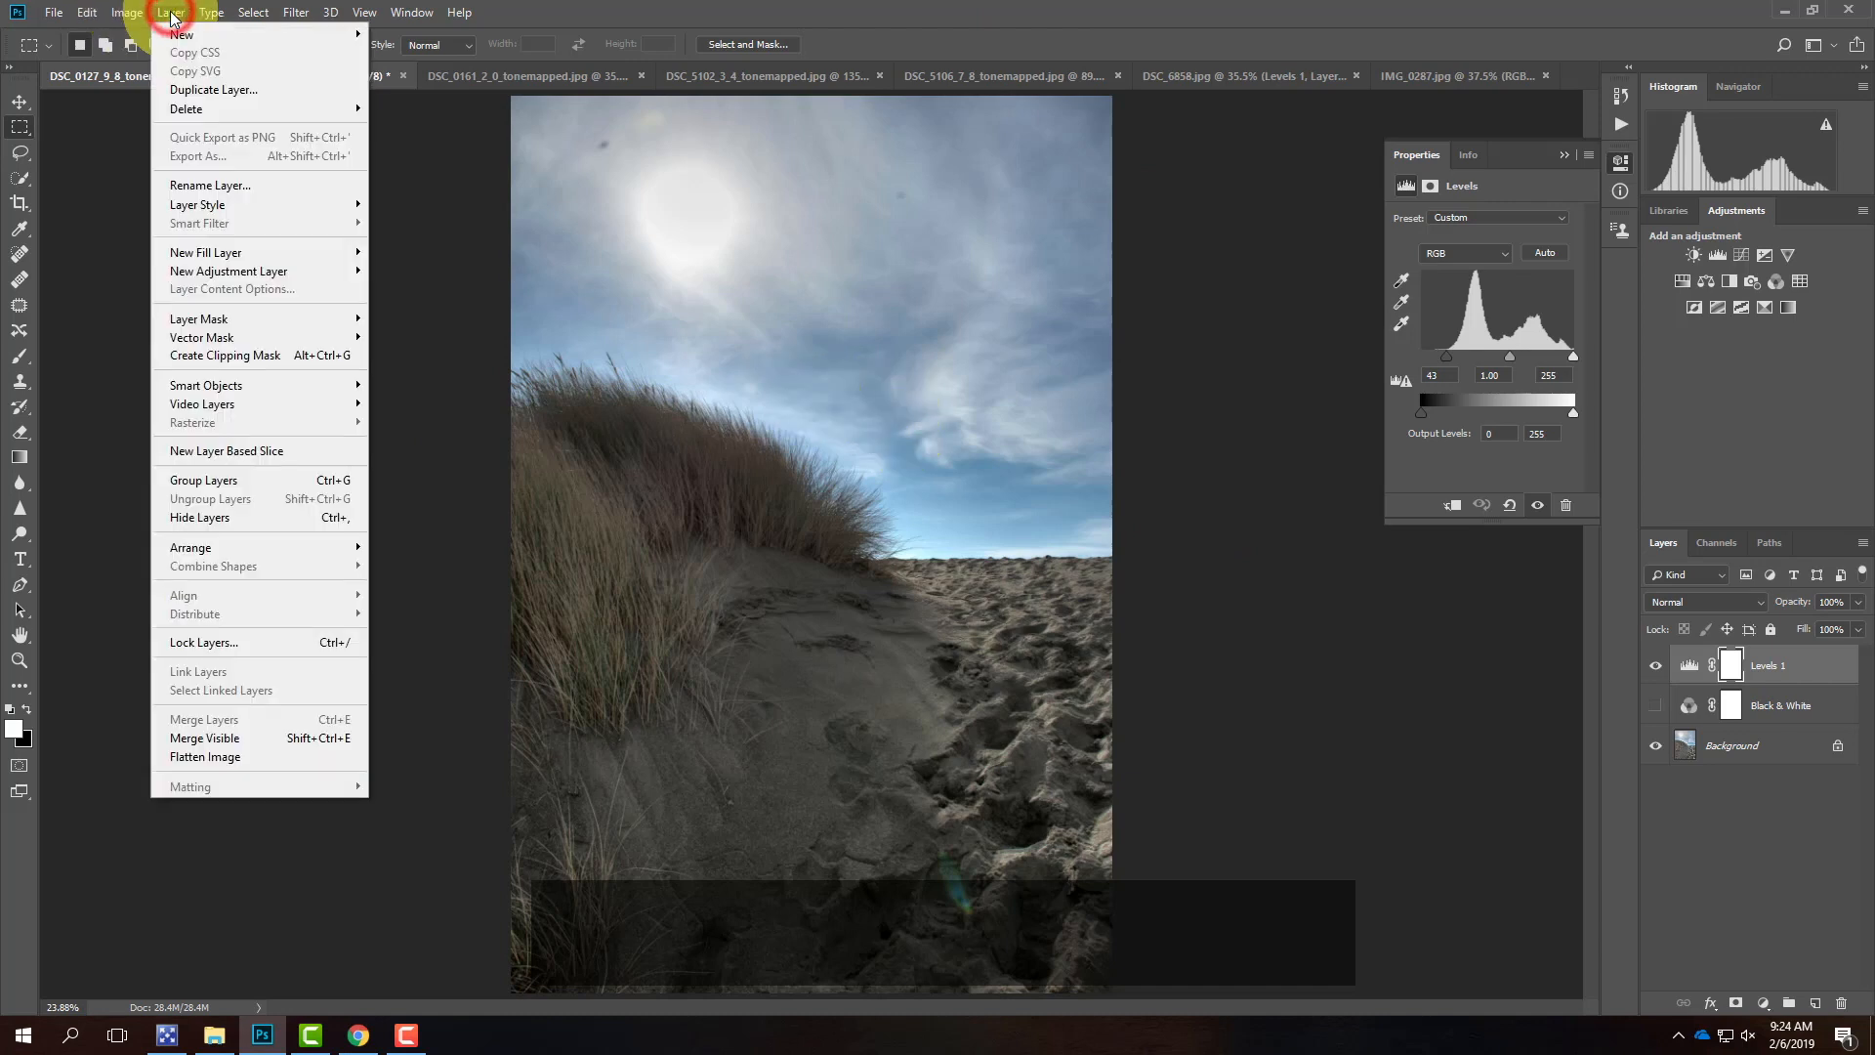
pyautogui.moveTo(206, 278)
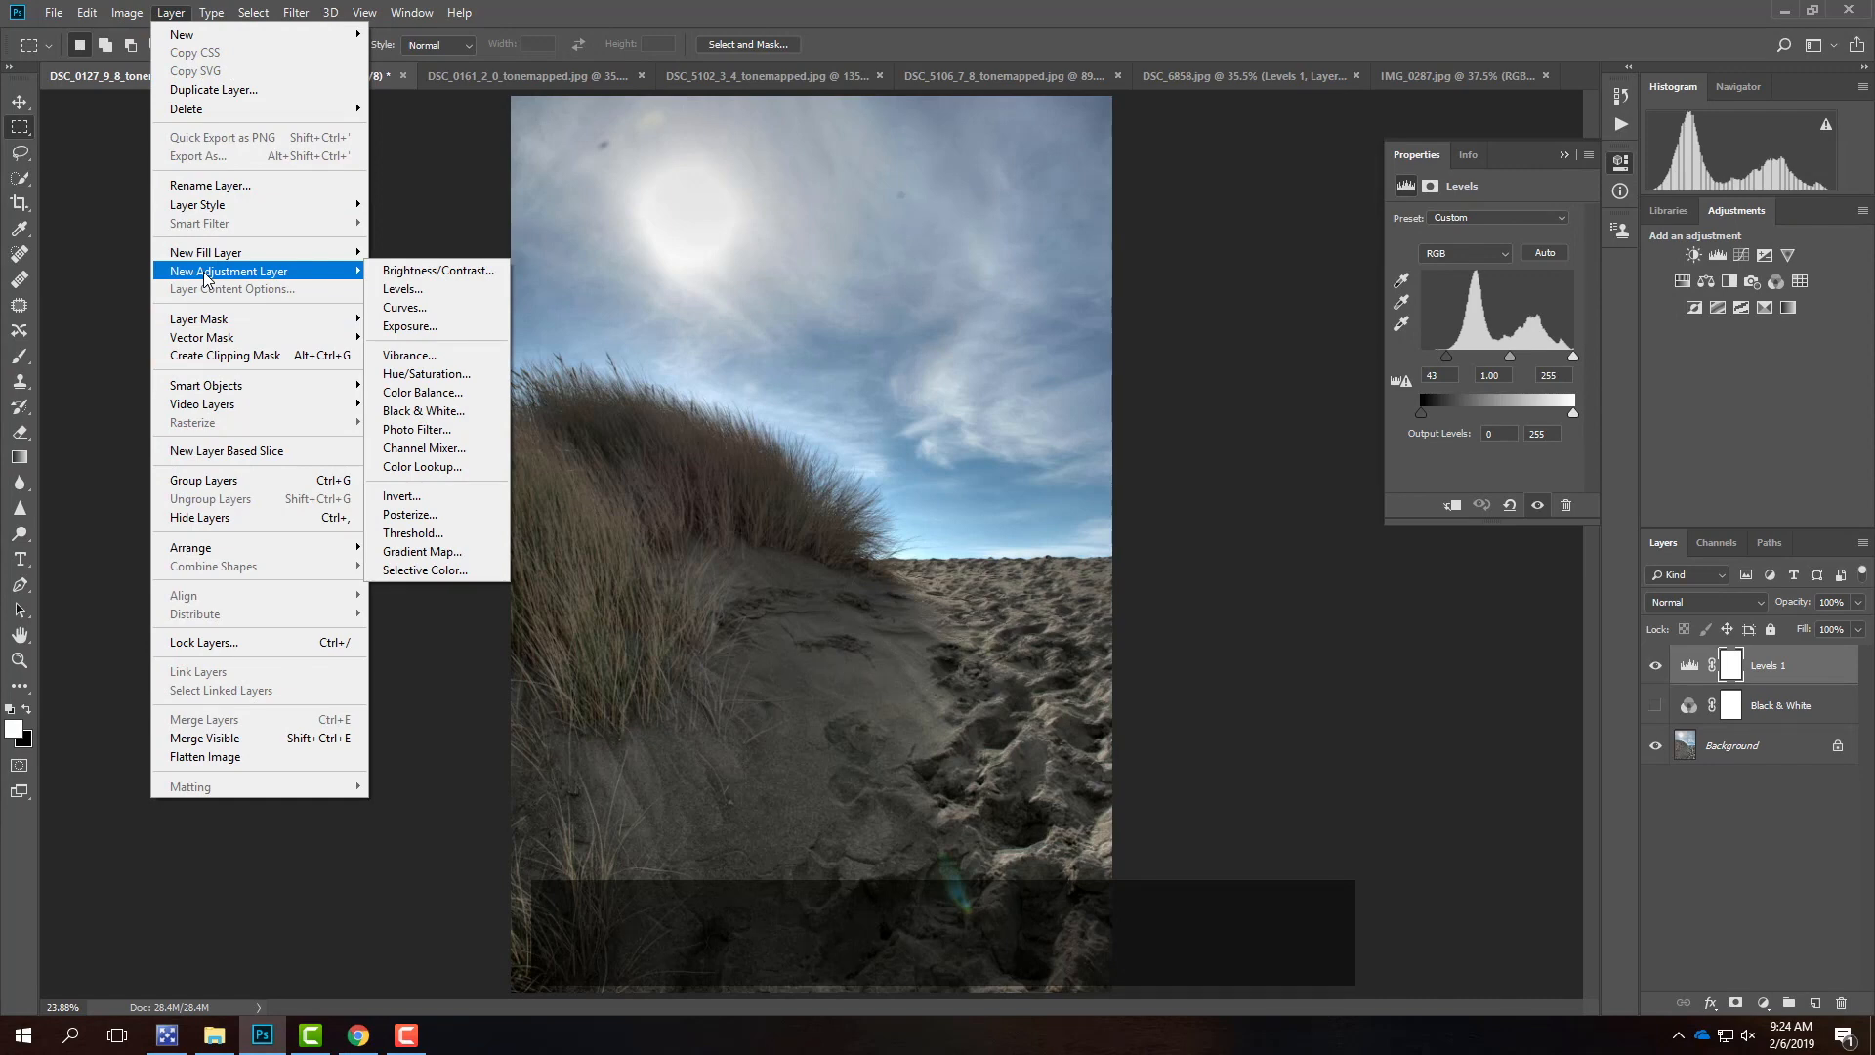
pyautogui.click(420, 307)
pyautogui.click(1099, 307)
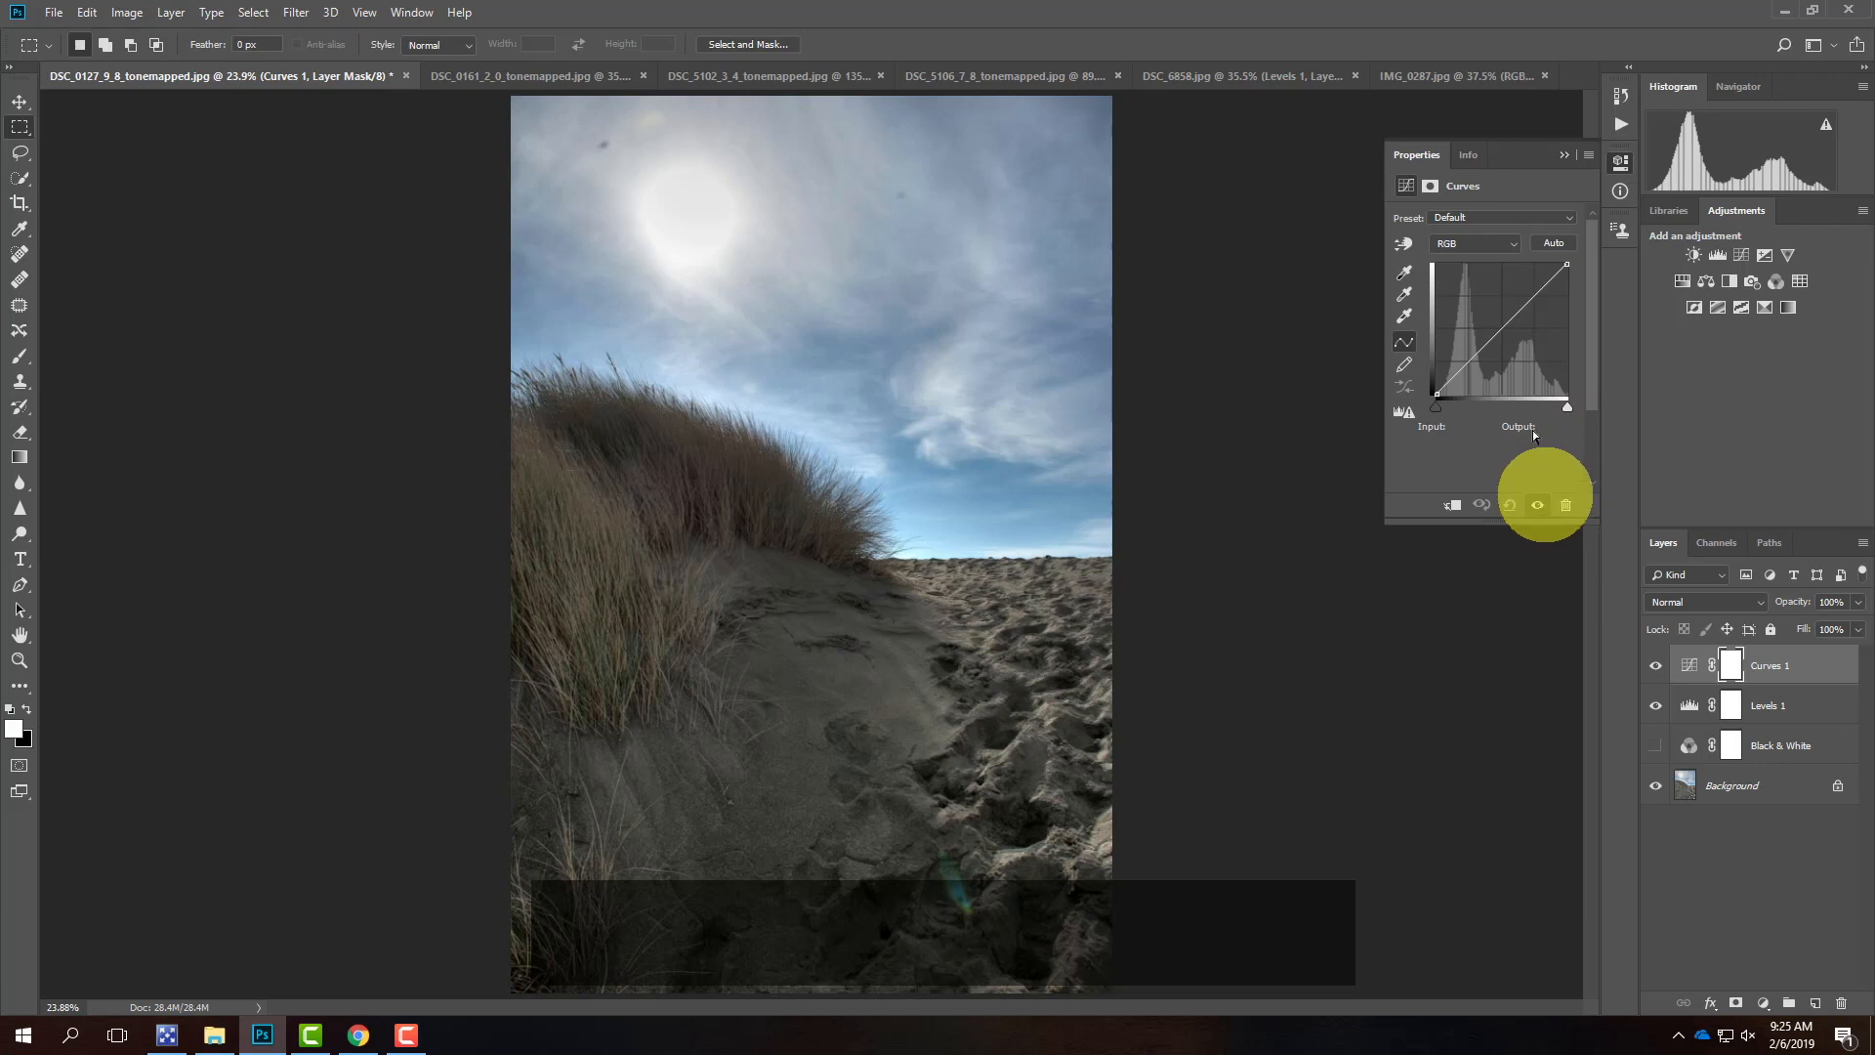
# - Add a midtone point to the curve, try pulling it down to darken, and put it back on the diagonal at about input 123
pyautogui.click(1501, 326)
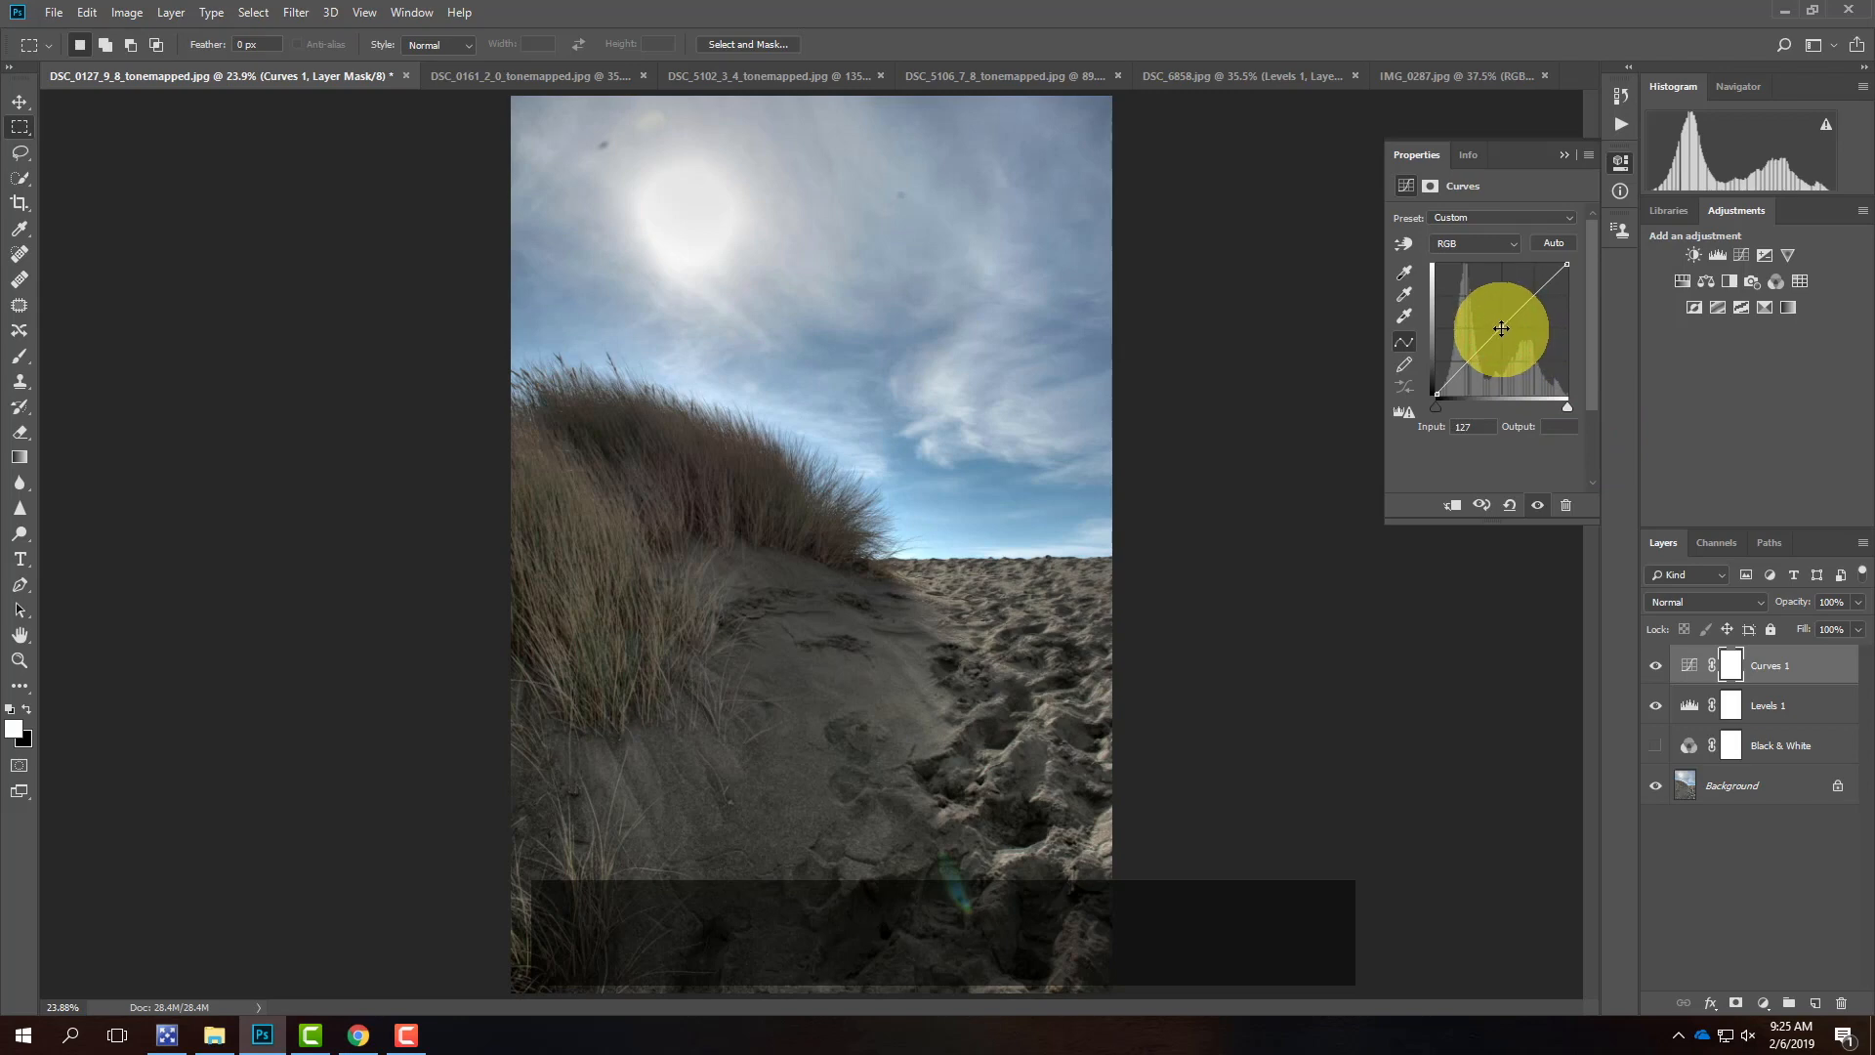
pyautogui.moveTo(1500, 328); pyautogui.dragTo(1502, 332)
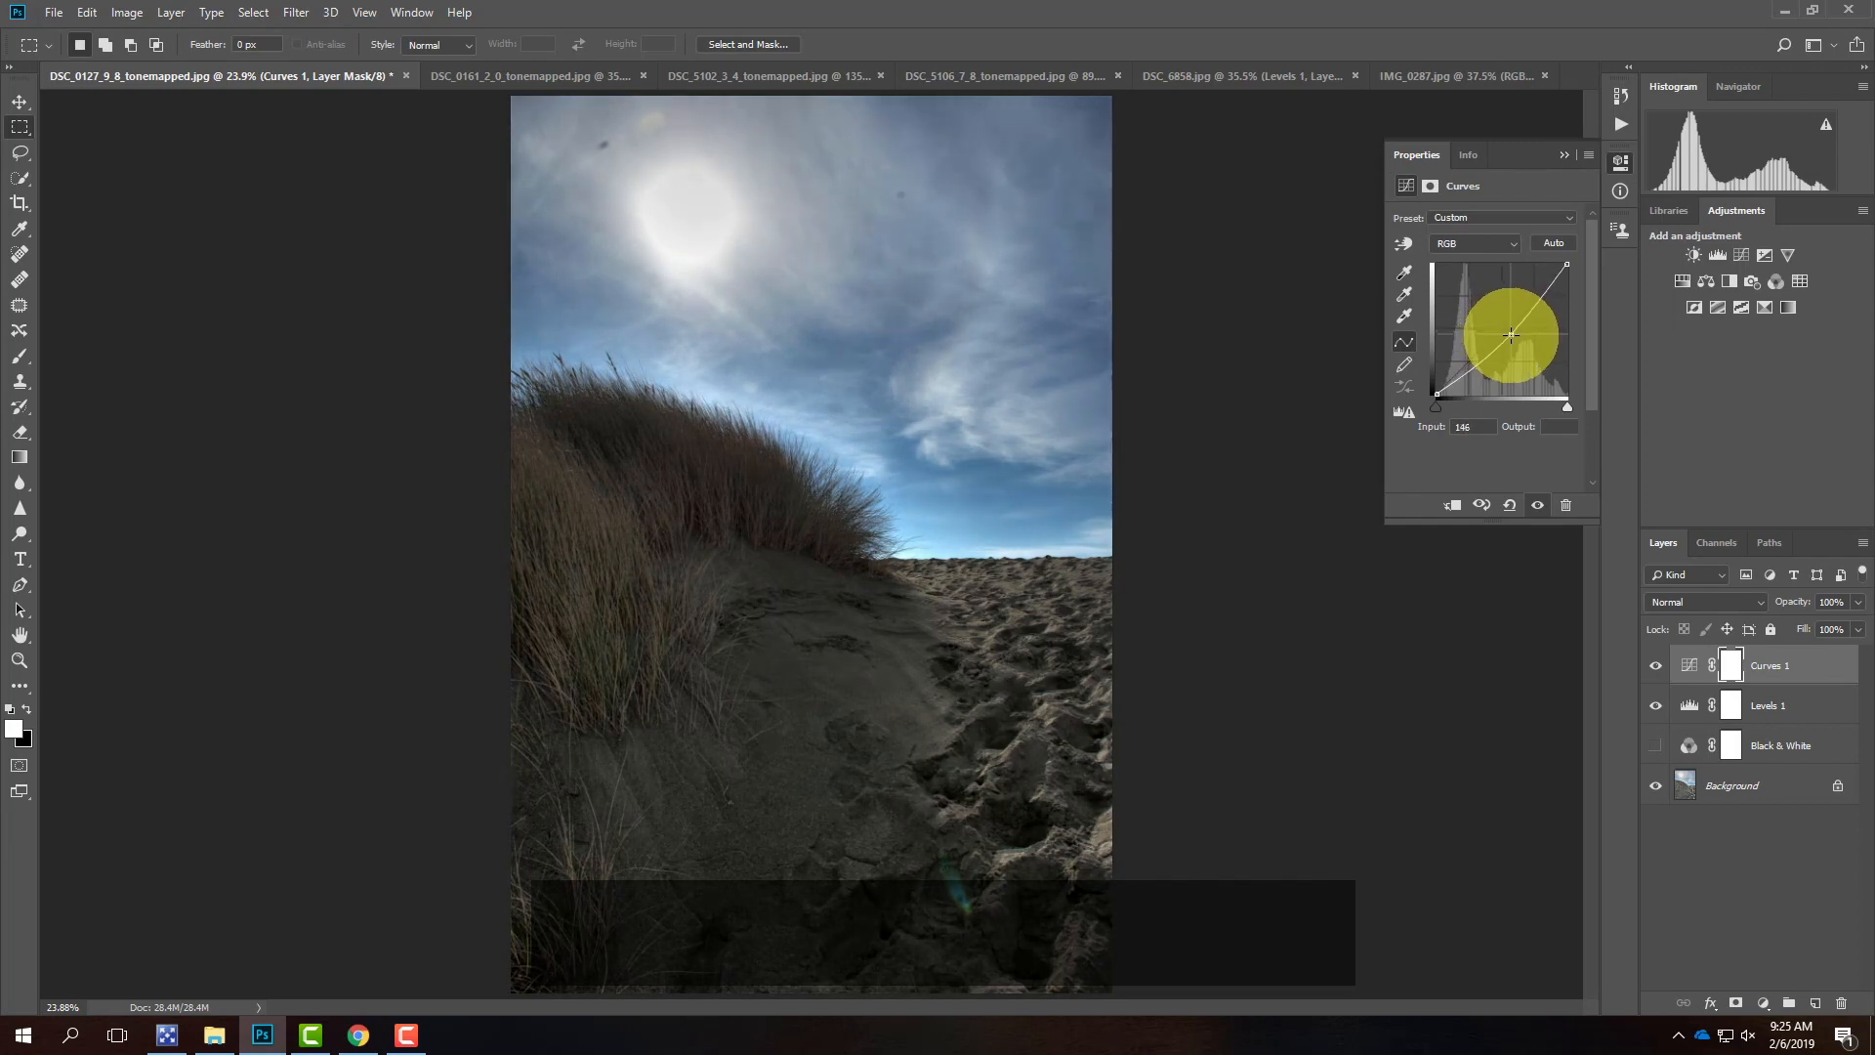
pyautogui.moveTo(1512, 335)
pyautogui.mouseDown()
pyautogui.moveTo(1485, 314)
pyautogui.moveTo(1499, 331)
pyautogui.mouseUp()
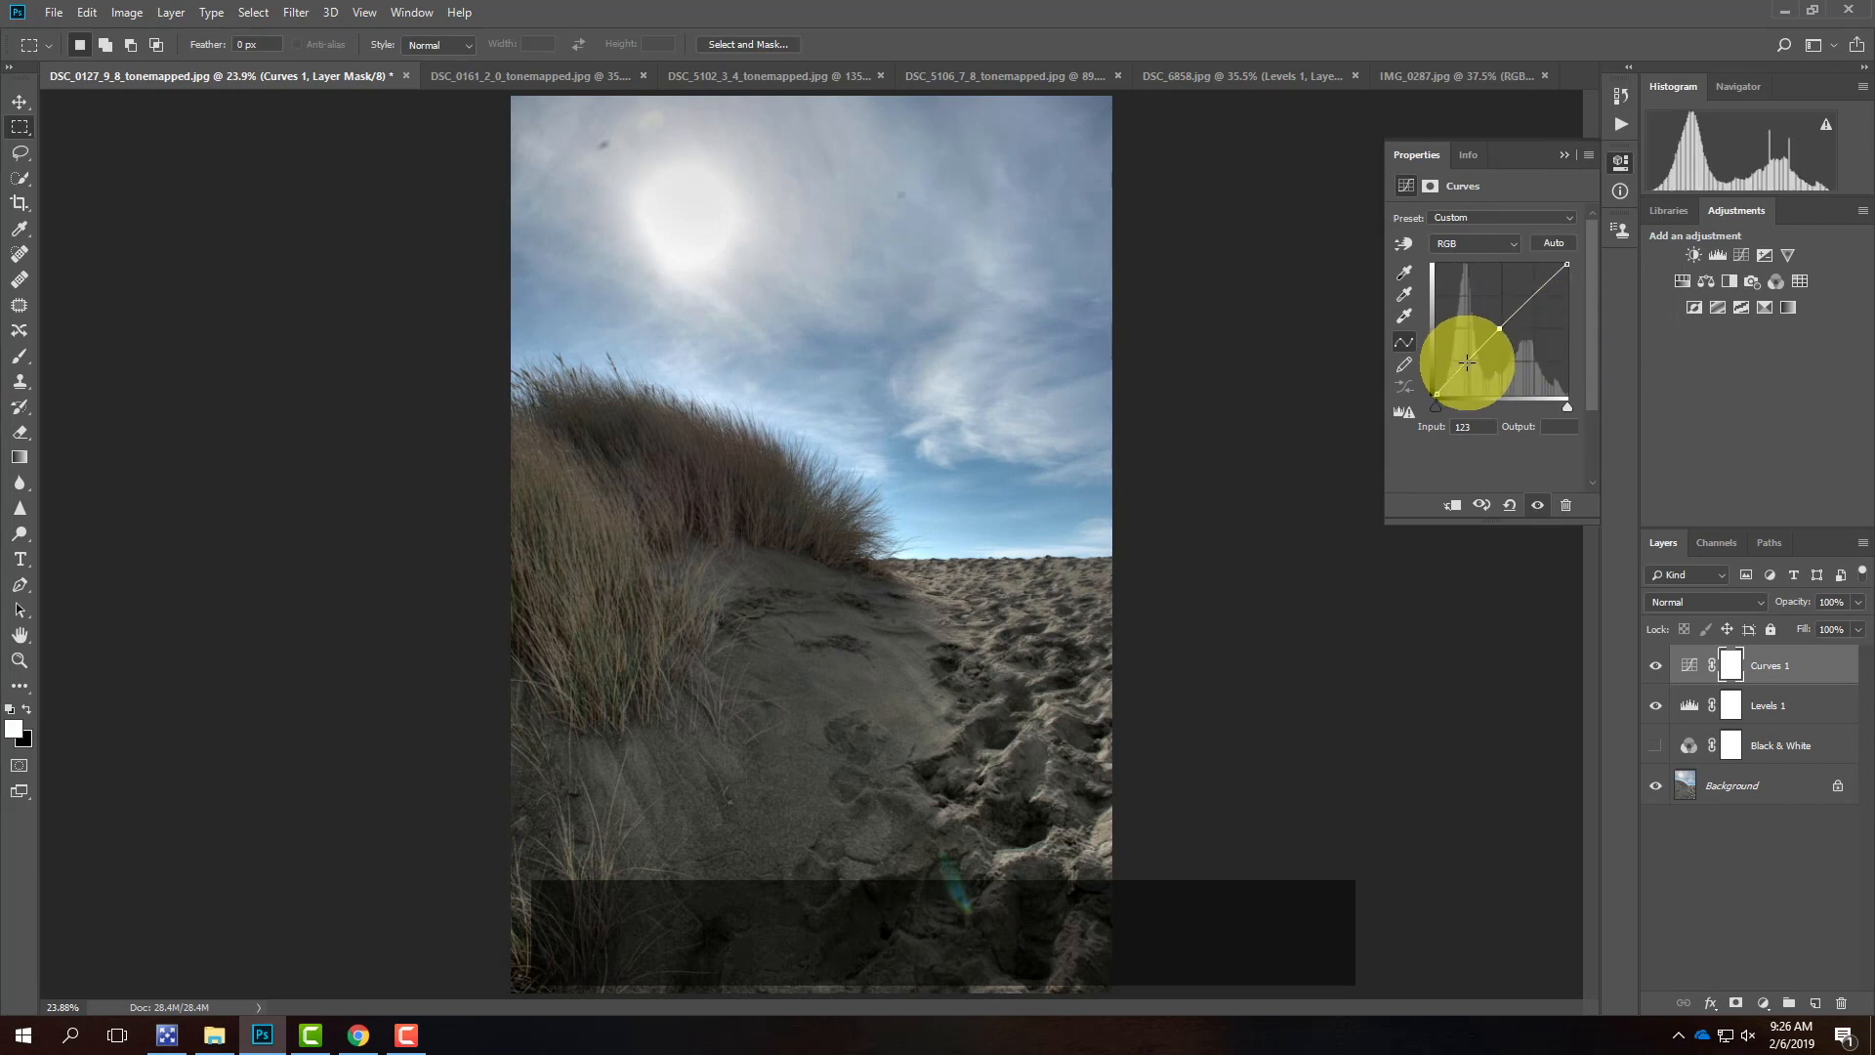
# - Shape the dune image's curve into an S by lowering a shadow point near input 71 and raising a highlight point at input 184
pyautogui.click(1466, 362)
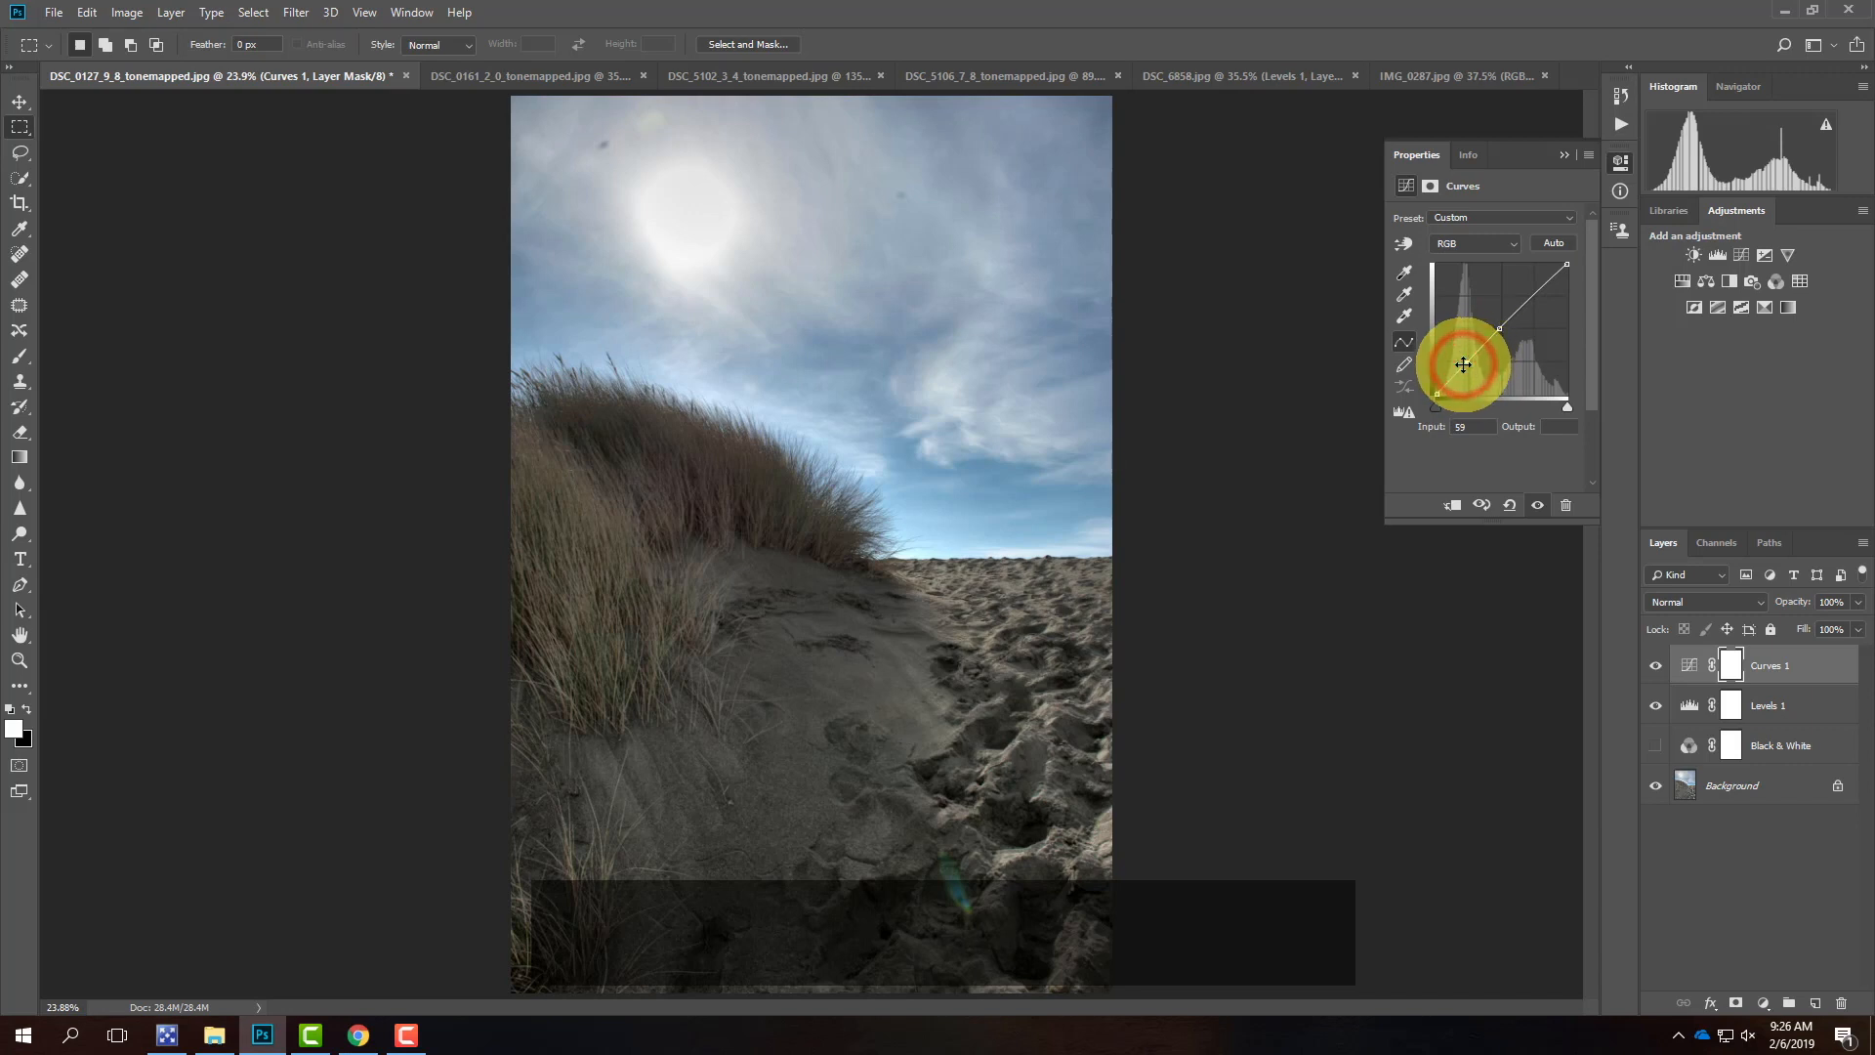
pyautogui.moveTo(1468, 367); pyautogui.dragTo(1467, 364)
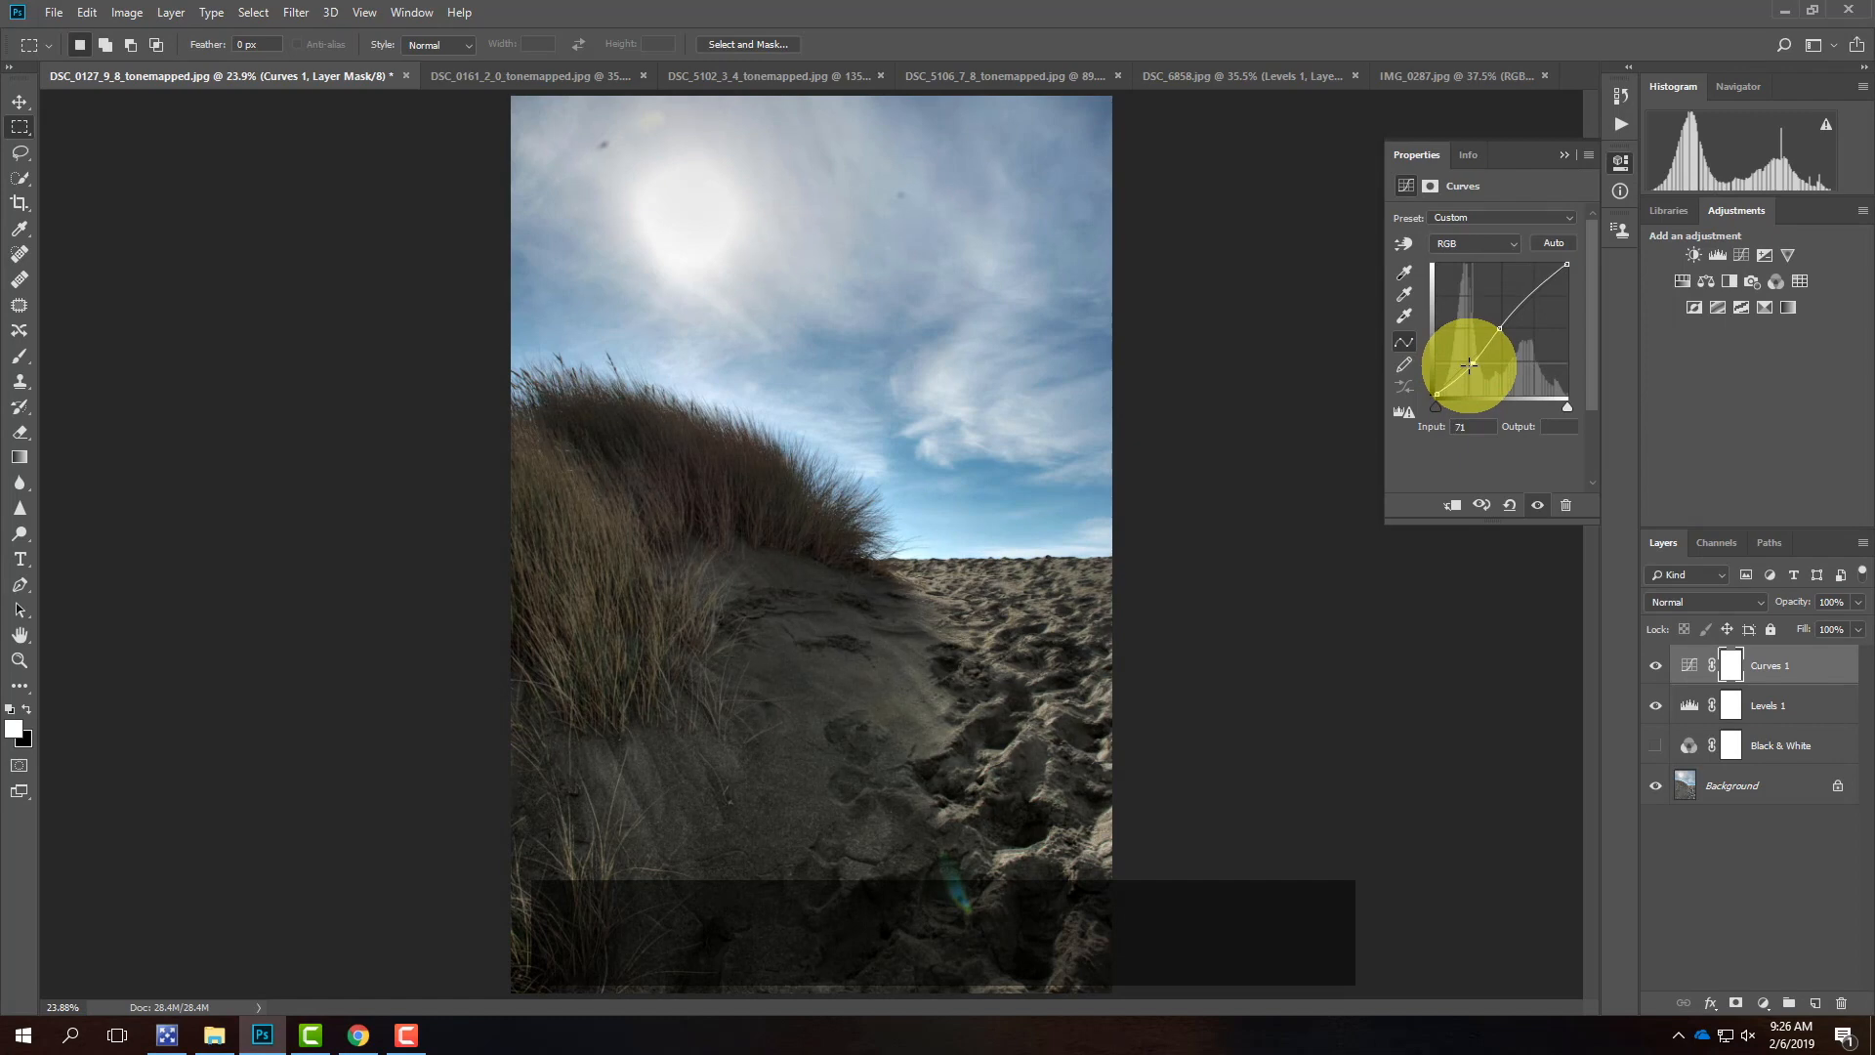
pyautogui.moveTo(1467, 364); pyautogui.dragTo(1470, 367)
pyautogui.moveTo(1525, 302); pyautogui.dragTo(1518, 284)
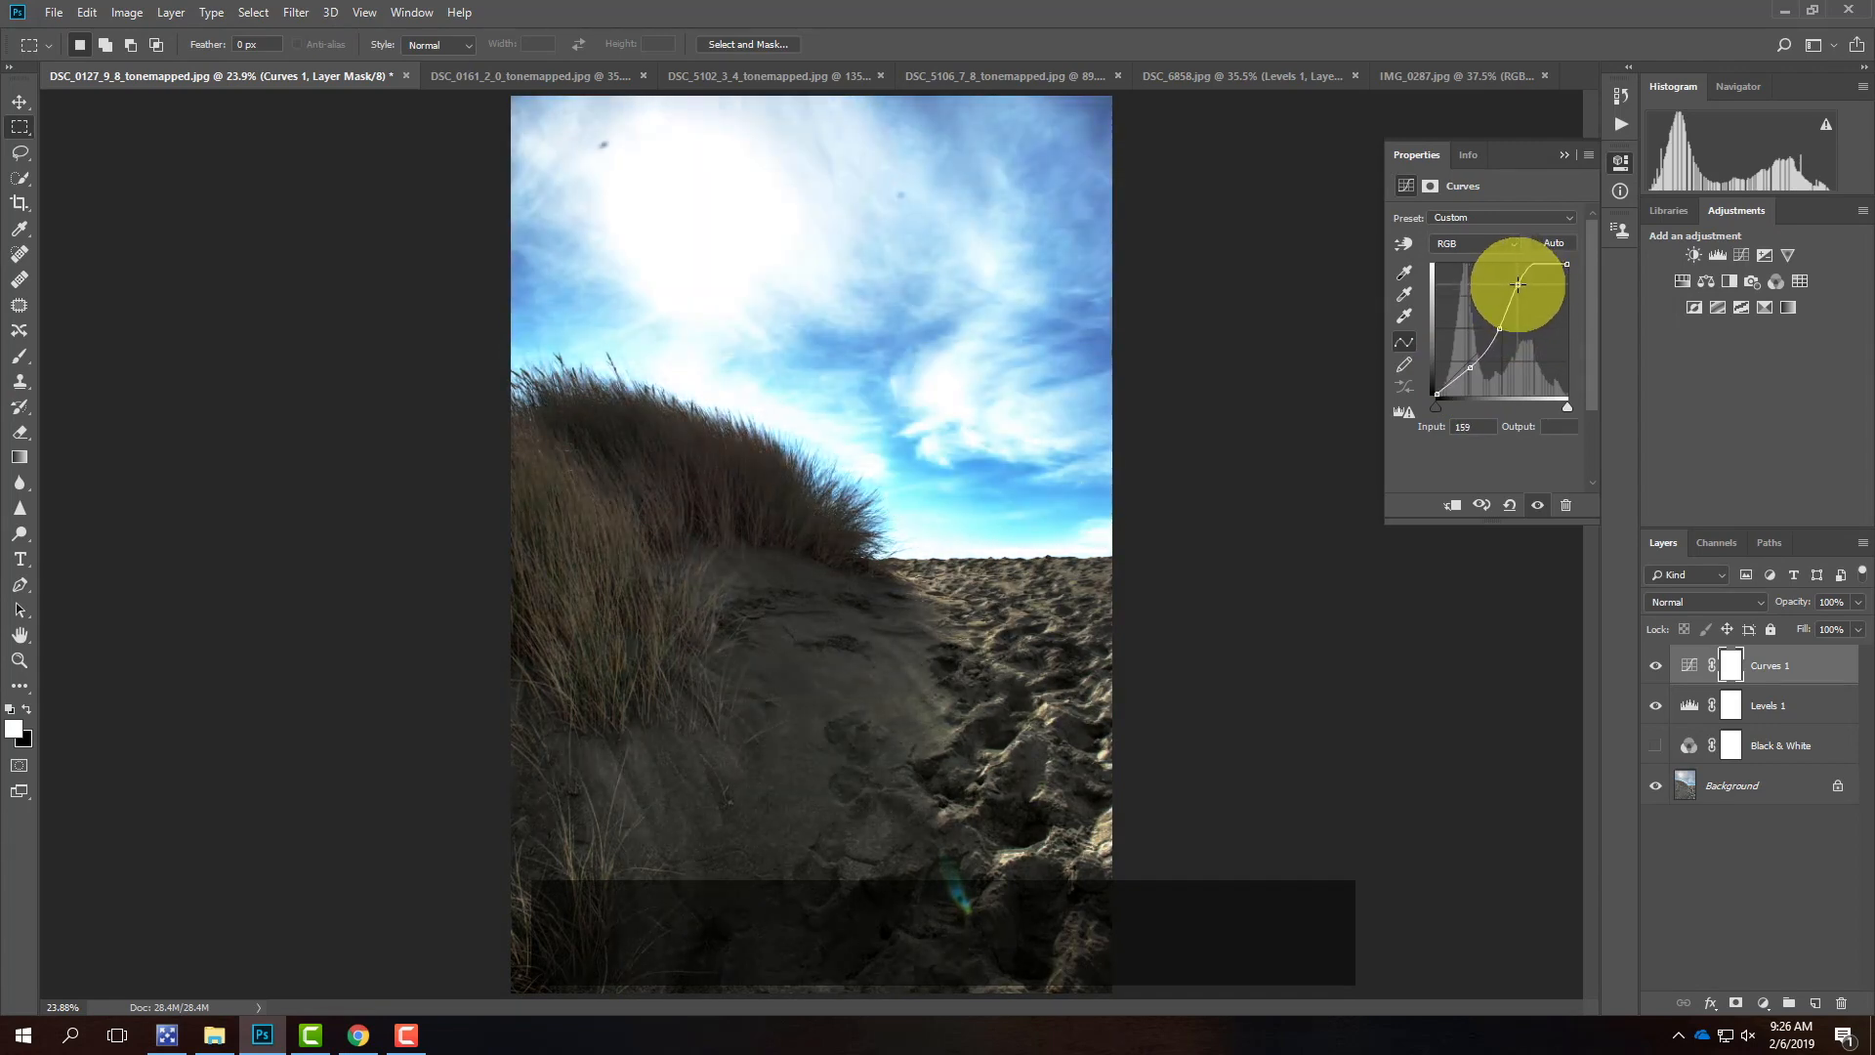
pyautogui.moveTo(1518, 284); pyautogui.dragTo(1502, 283)
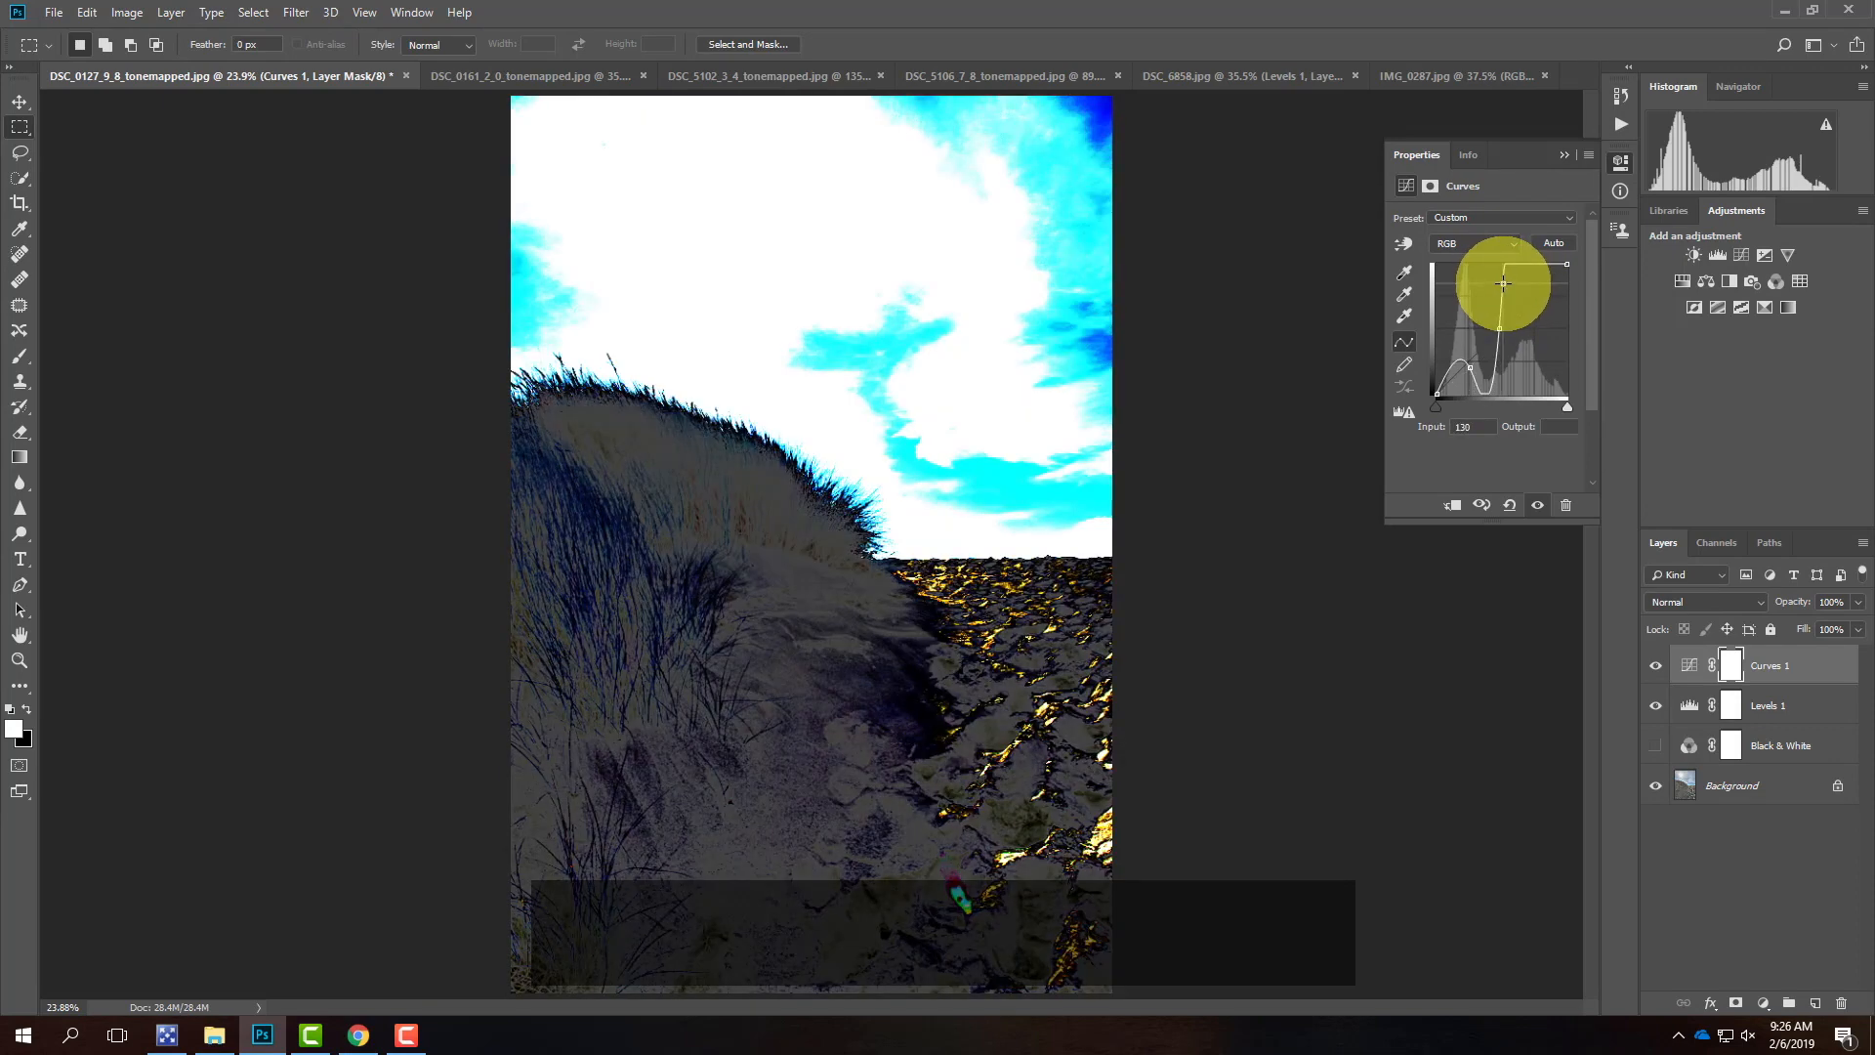
pyautogui.moveTo(1502, 284); pyautogui.dragTo(1530, 290)
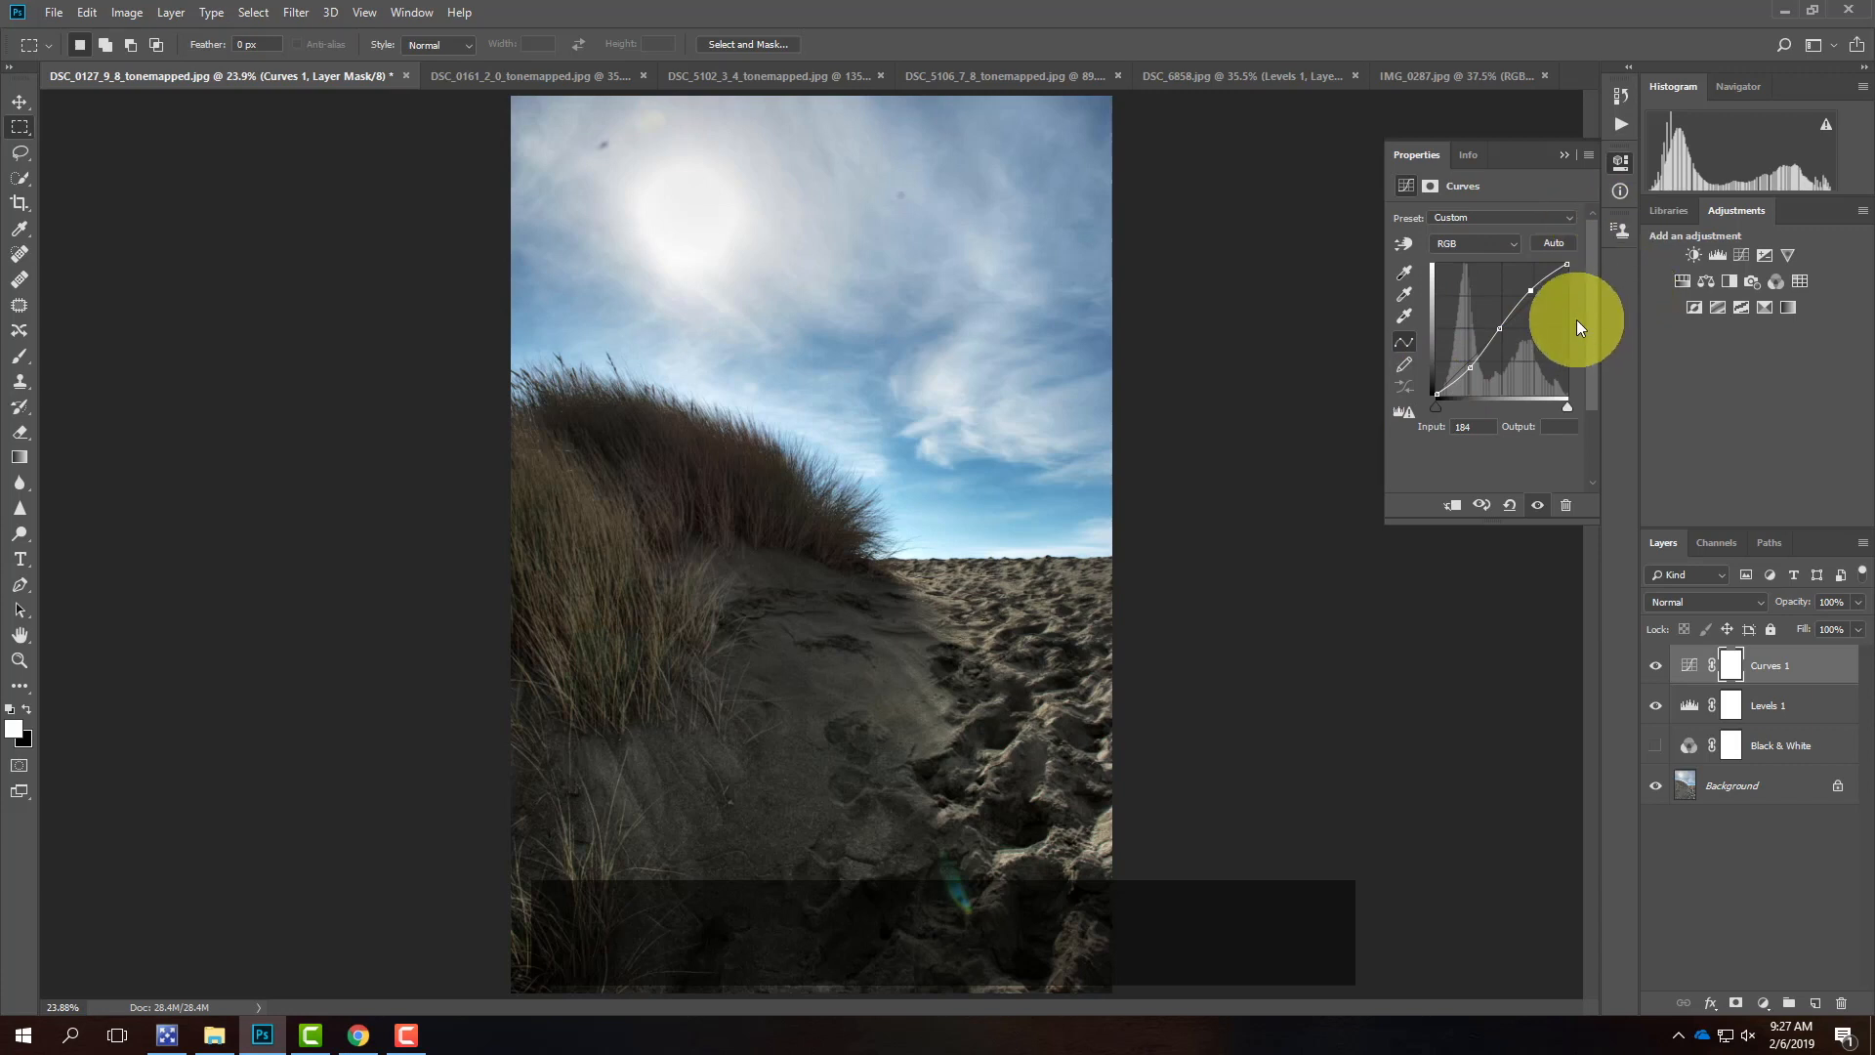
# - In the sunset image DSC_0161_2_0_tonemapped.jpg, add a Curves adjustment layer with the default name
pyautogui.click(564, 78)
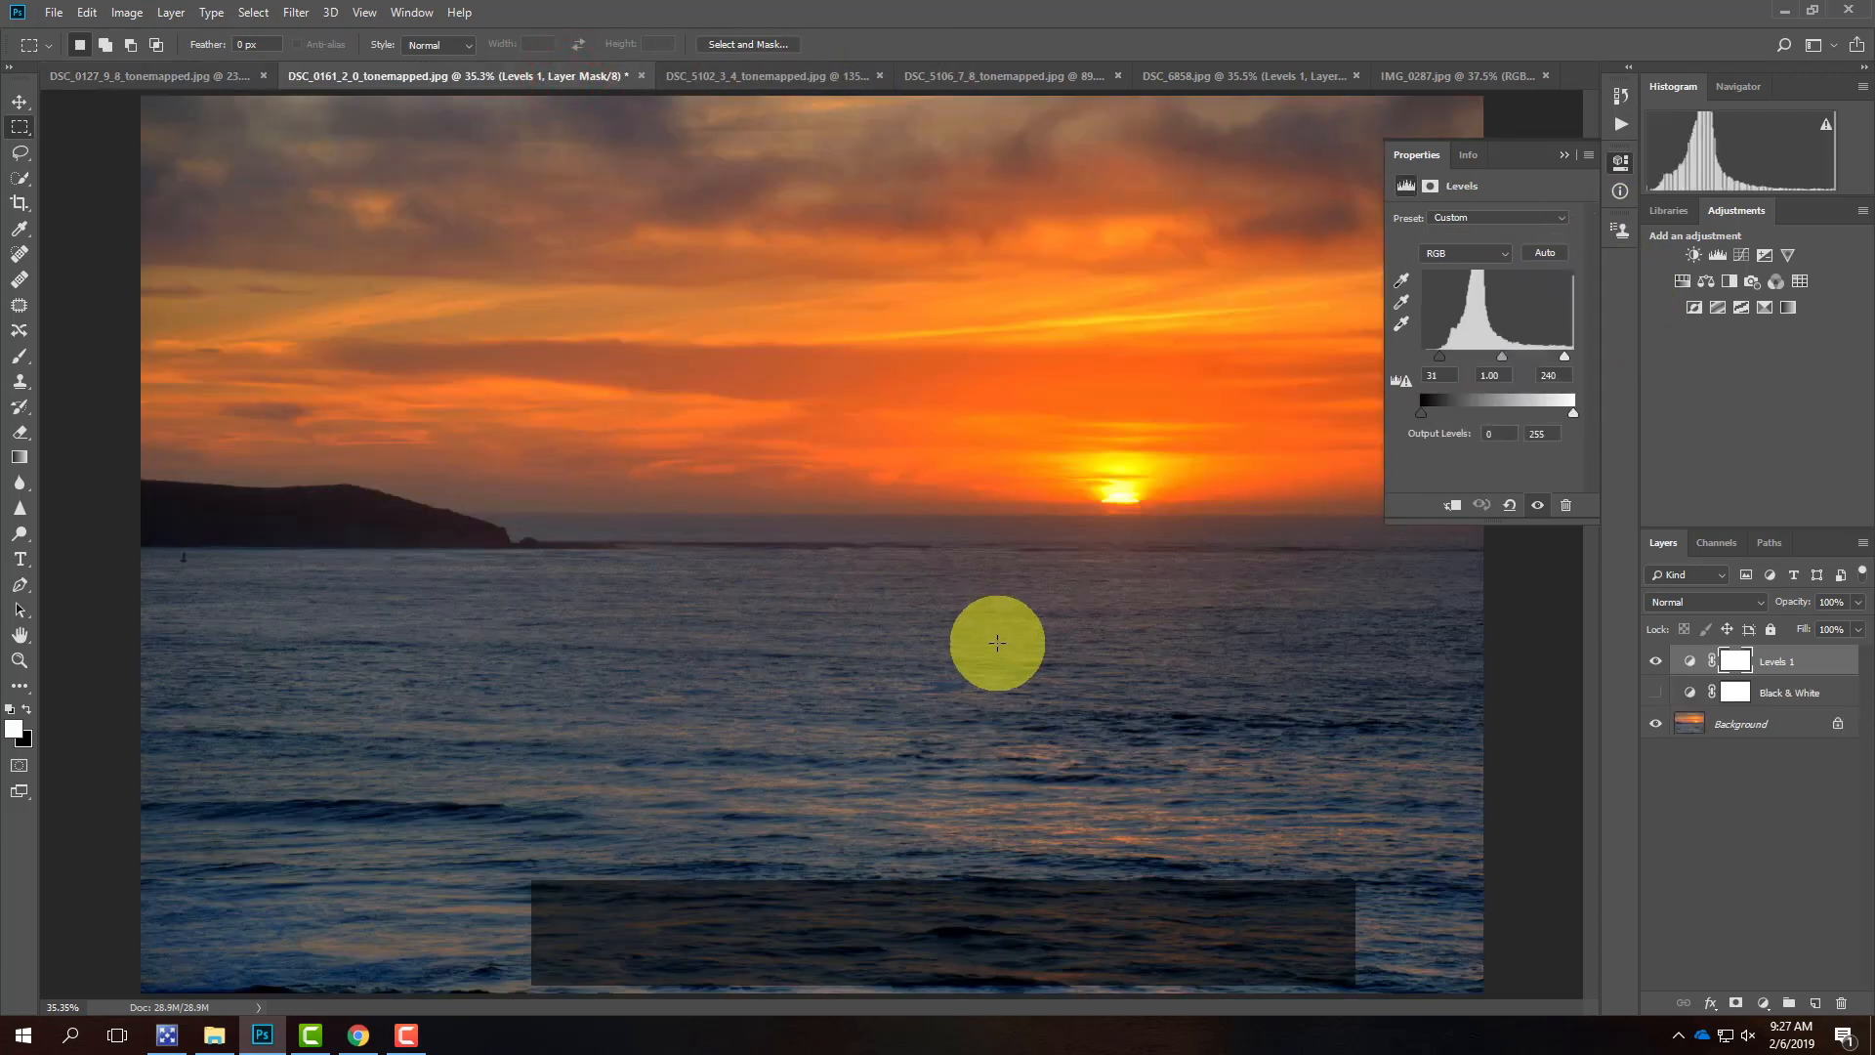
pyautogui.click(127, 12)
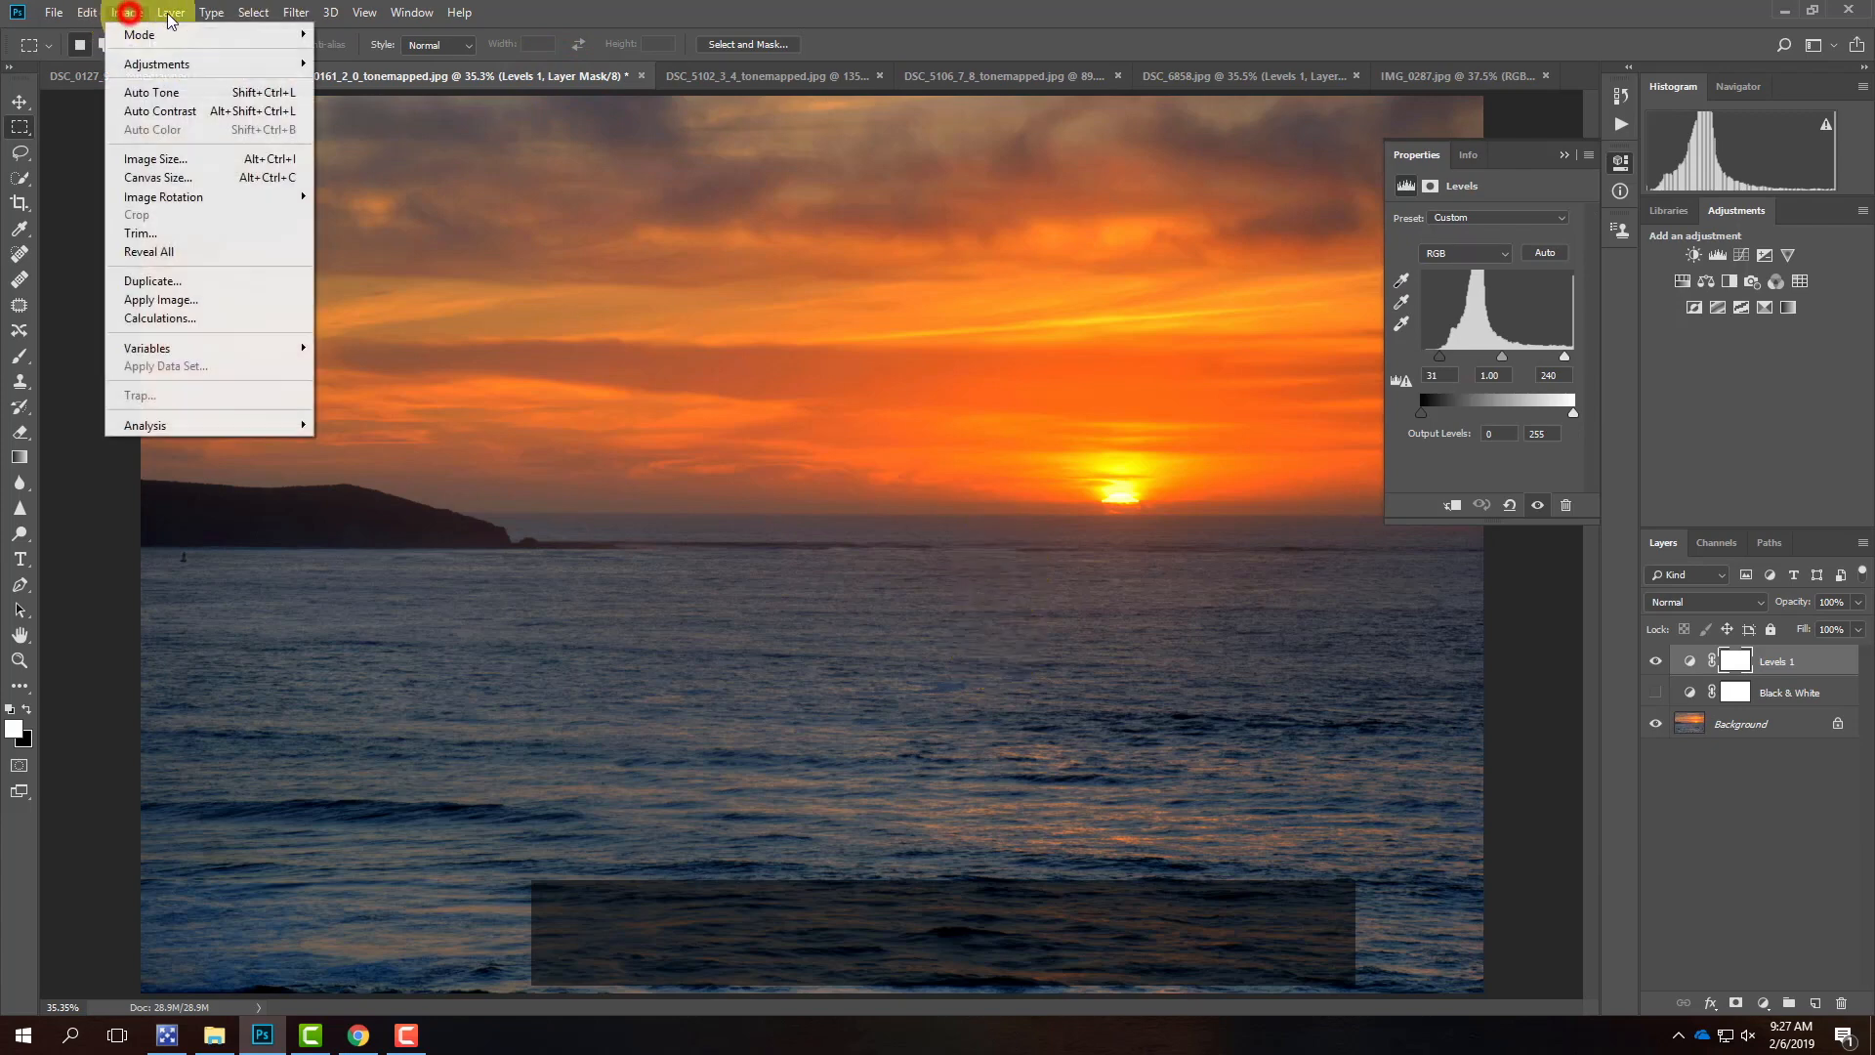
pyautogui.moveTo(171, 13)
pyautogui.moveTo(230, 275)
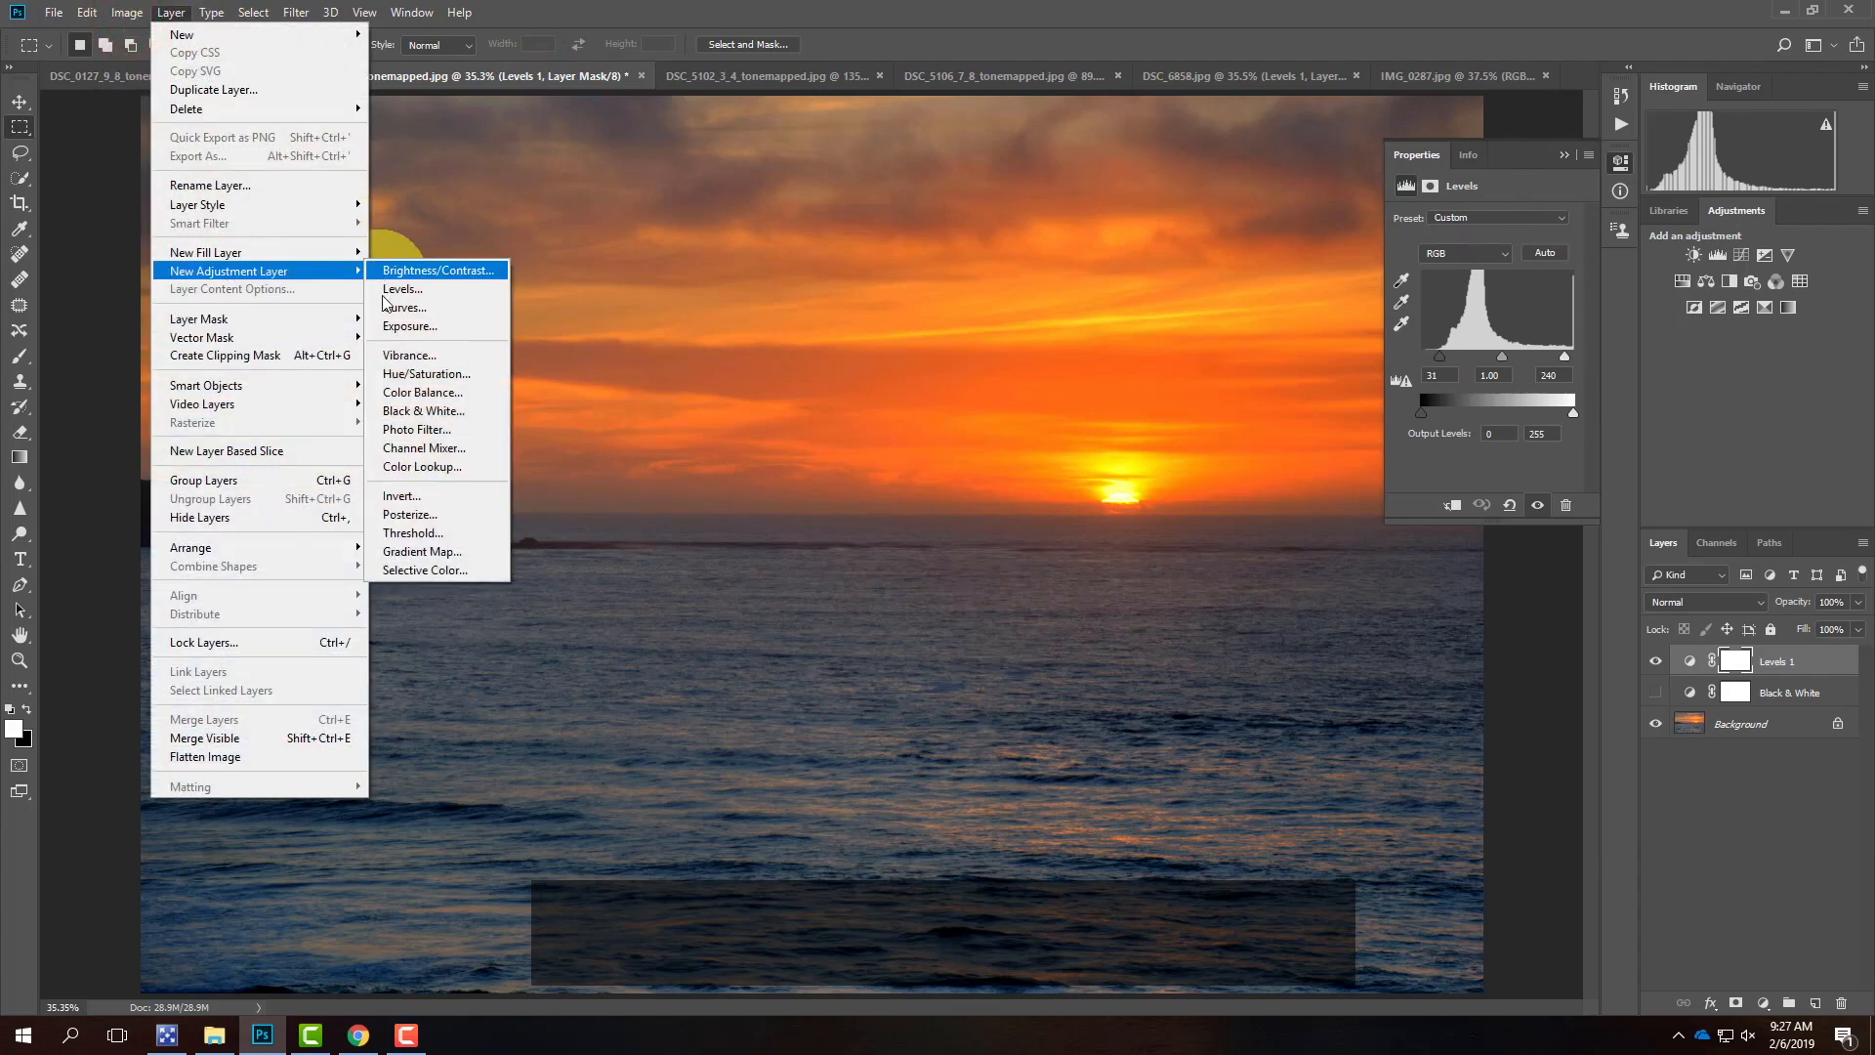
pyautogui.click(397, 306)
pyautogui.click(1106, 308)
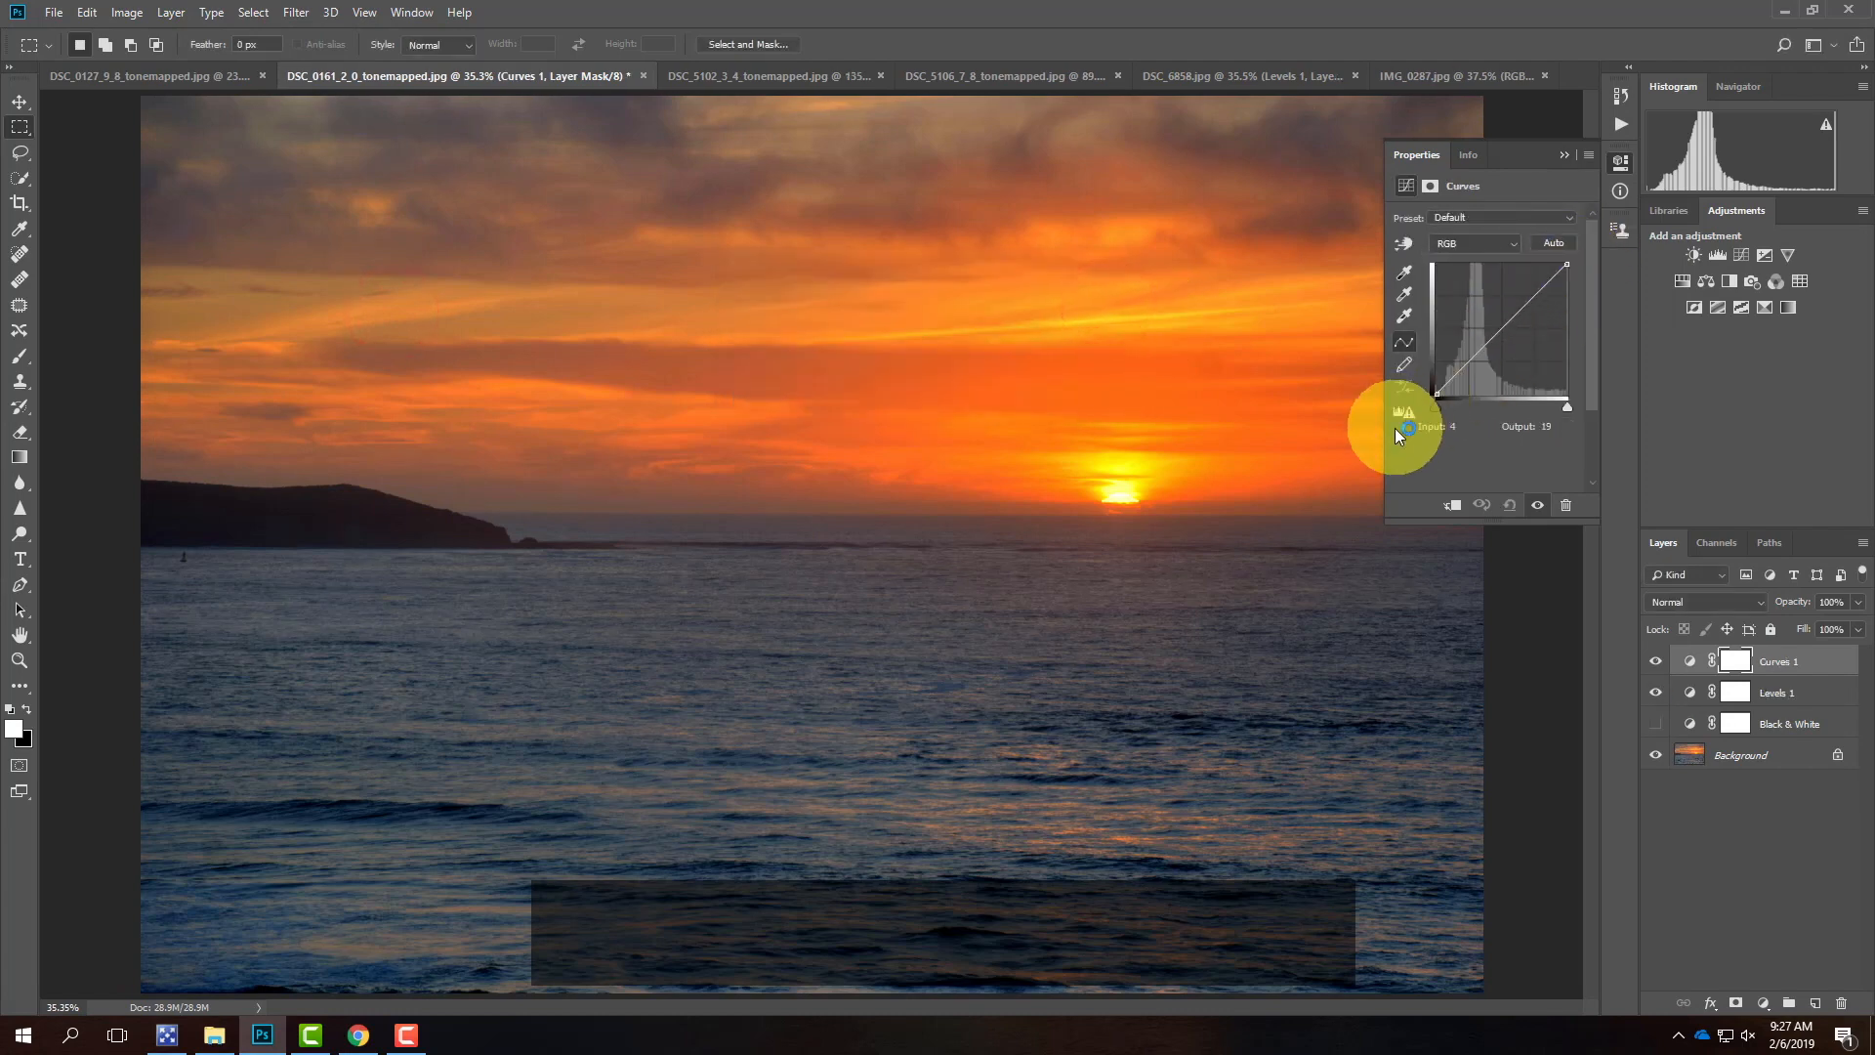
# - Build an S-curve on the sunset image: anchor the midtones at input 128, lower the shadows at about 69 and raise the highlights at about 180
pyautogui.click(1502, 327)
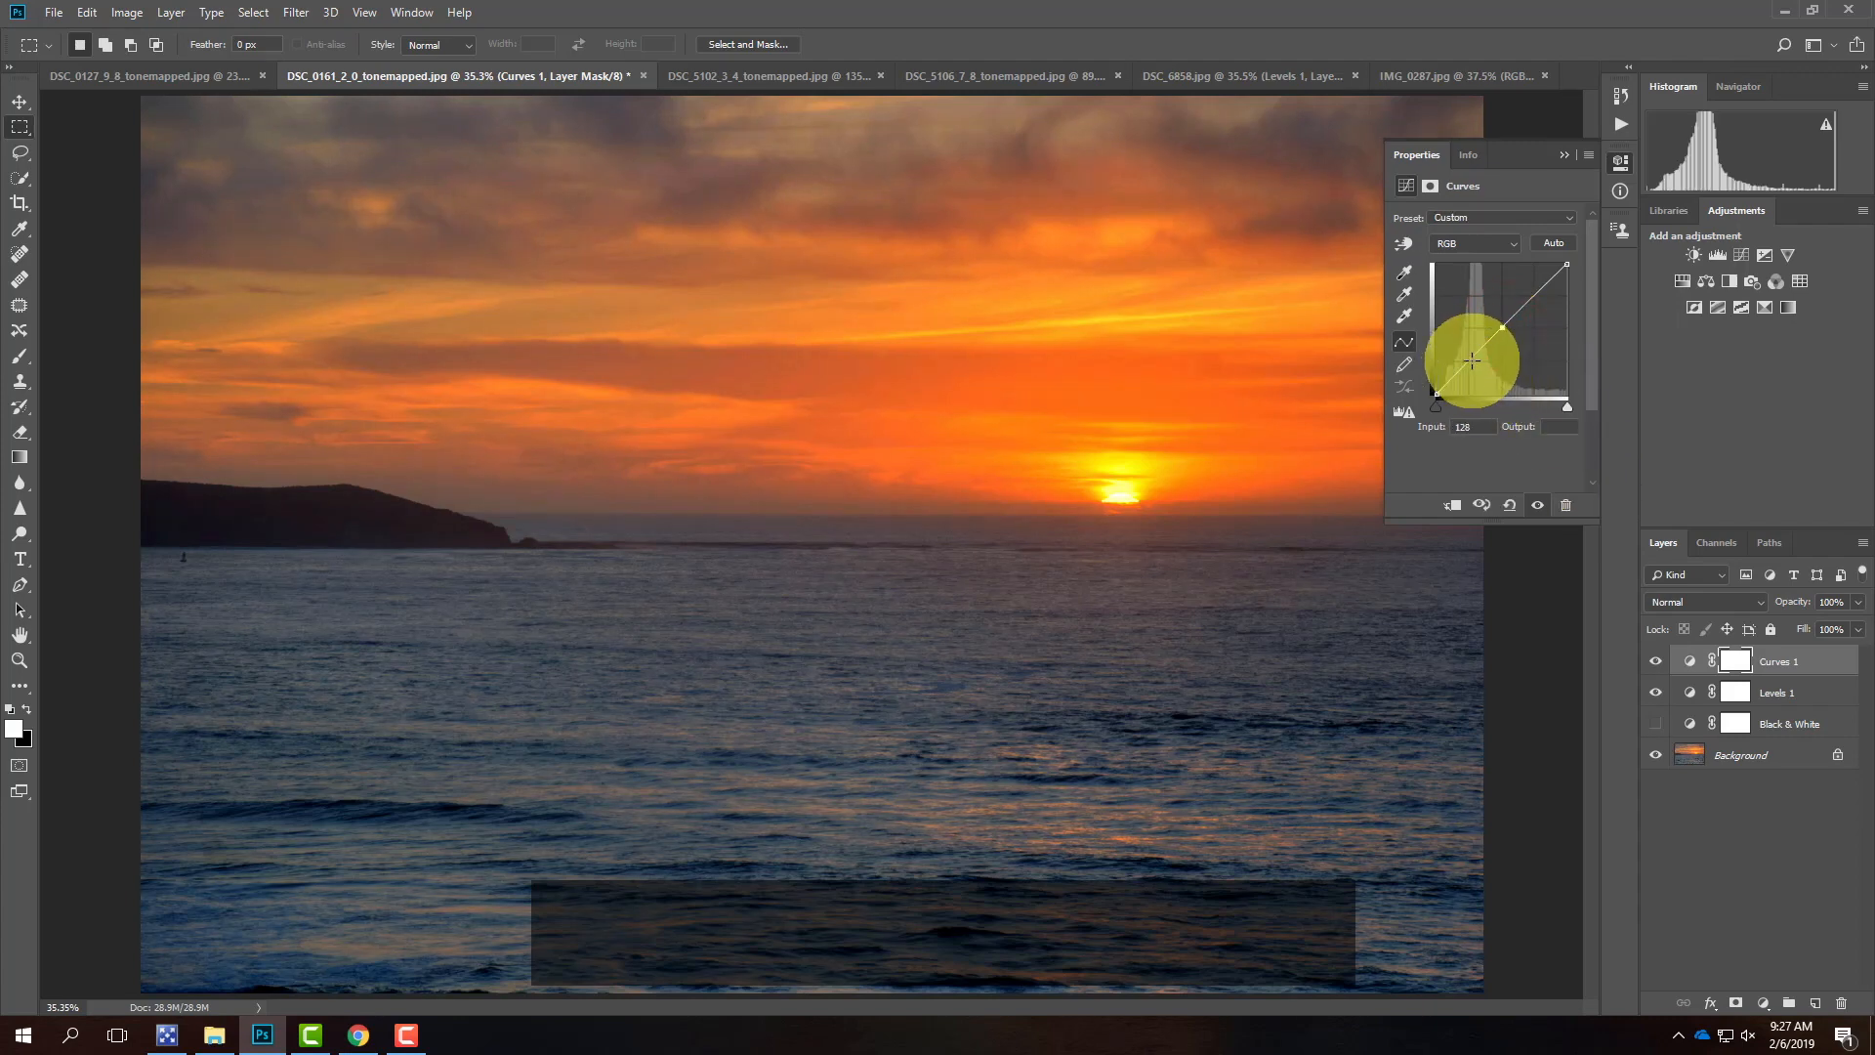
pyautogui.moveTo(1470, 363); pyautogui.dragTo(1471, 366)
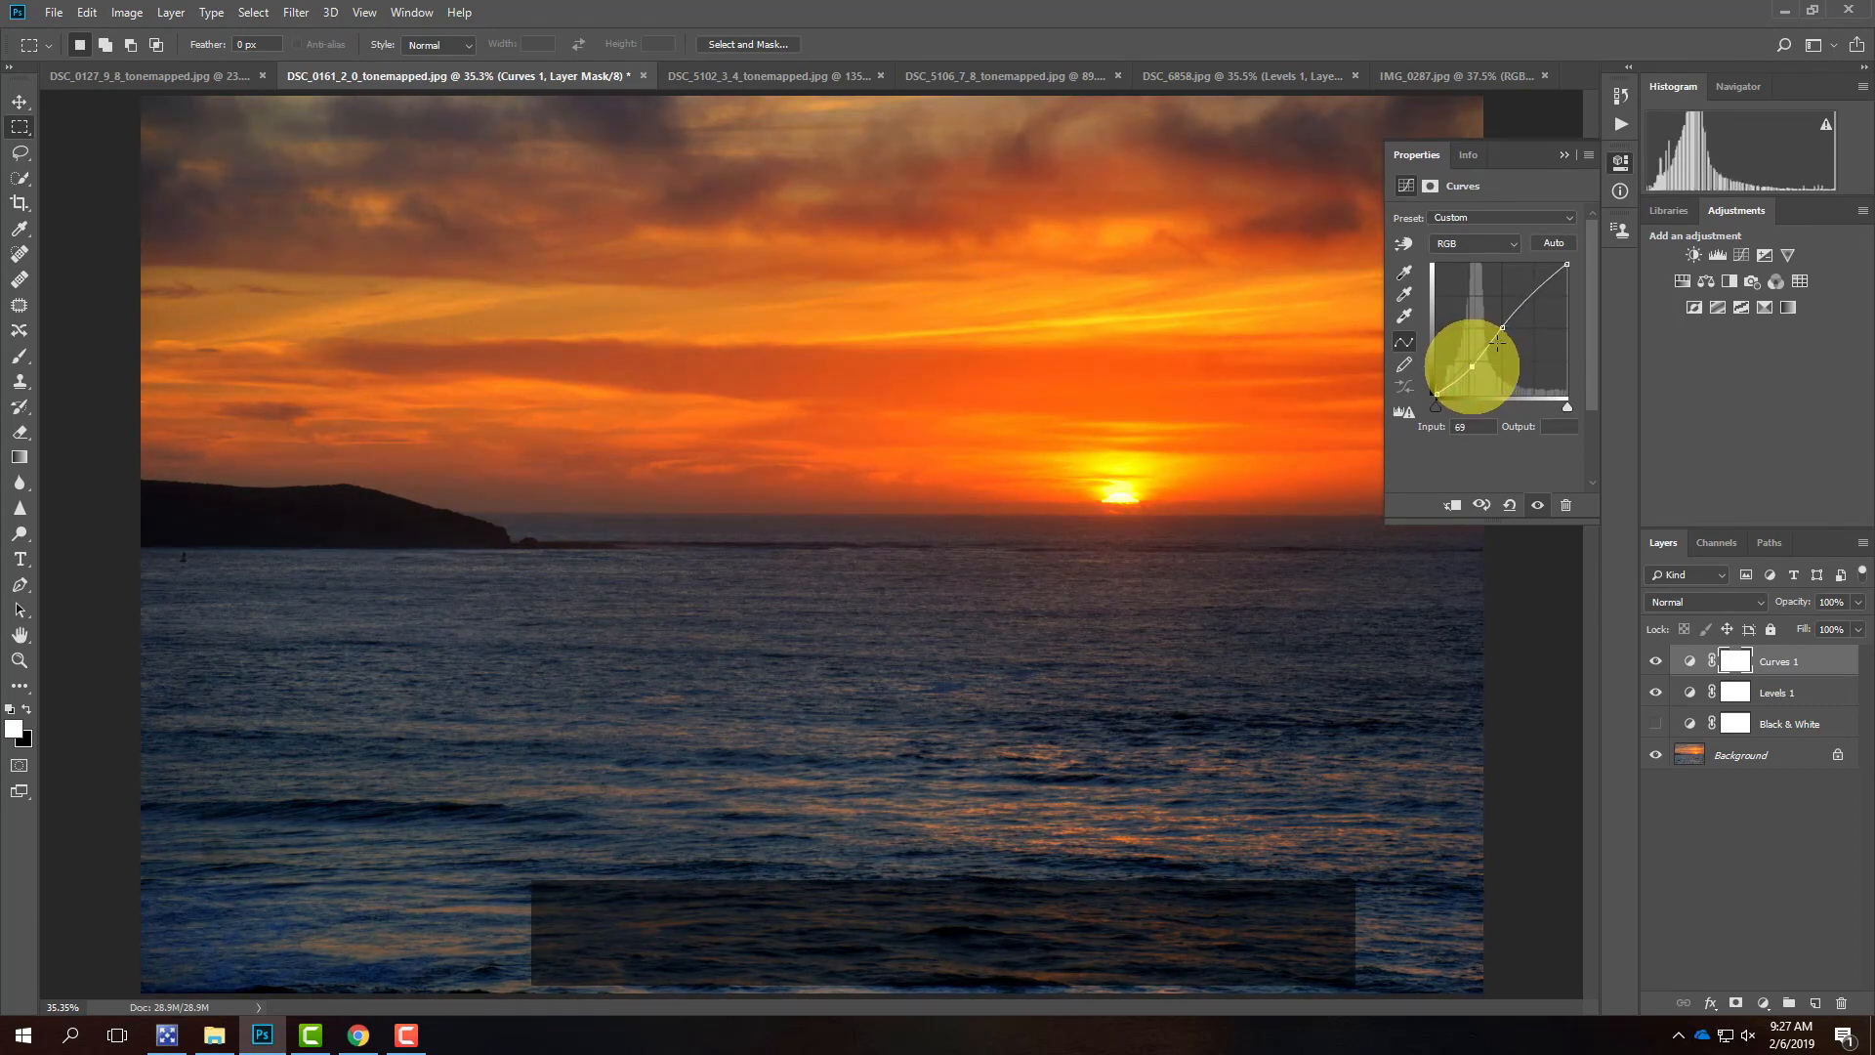
pyautogui.click(1530, 294)
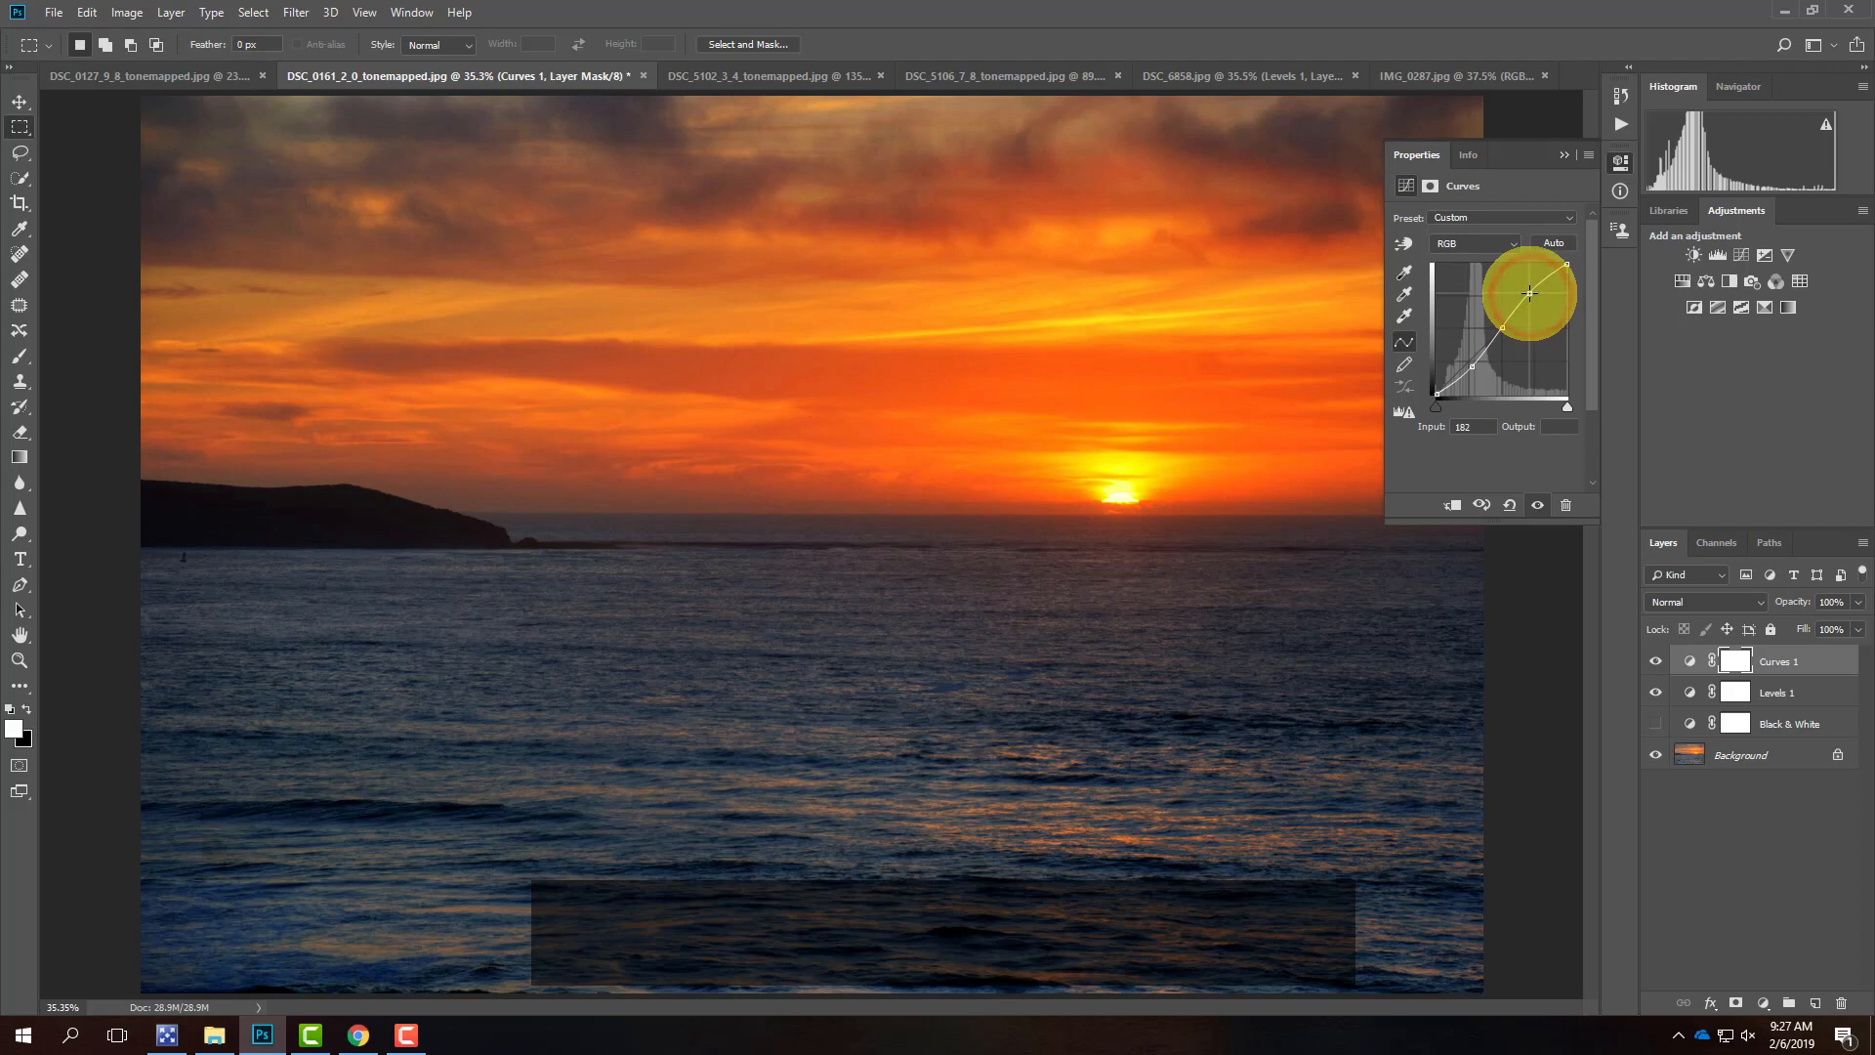
# - Toggle the Curves 1 layer's visibility to compare the sunset image with and without the S-curve
pyautogui.click(1657, 663)
pyautogui.click(1657, 663)
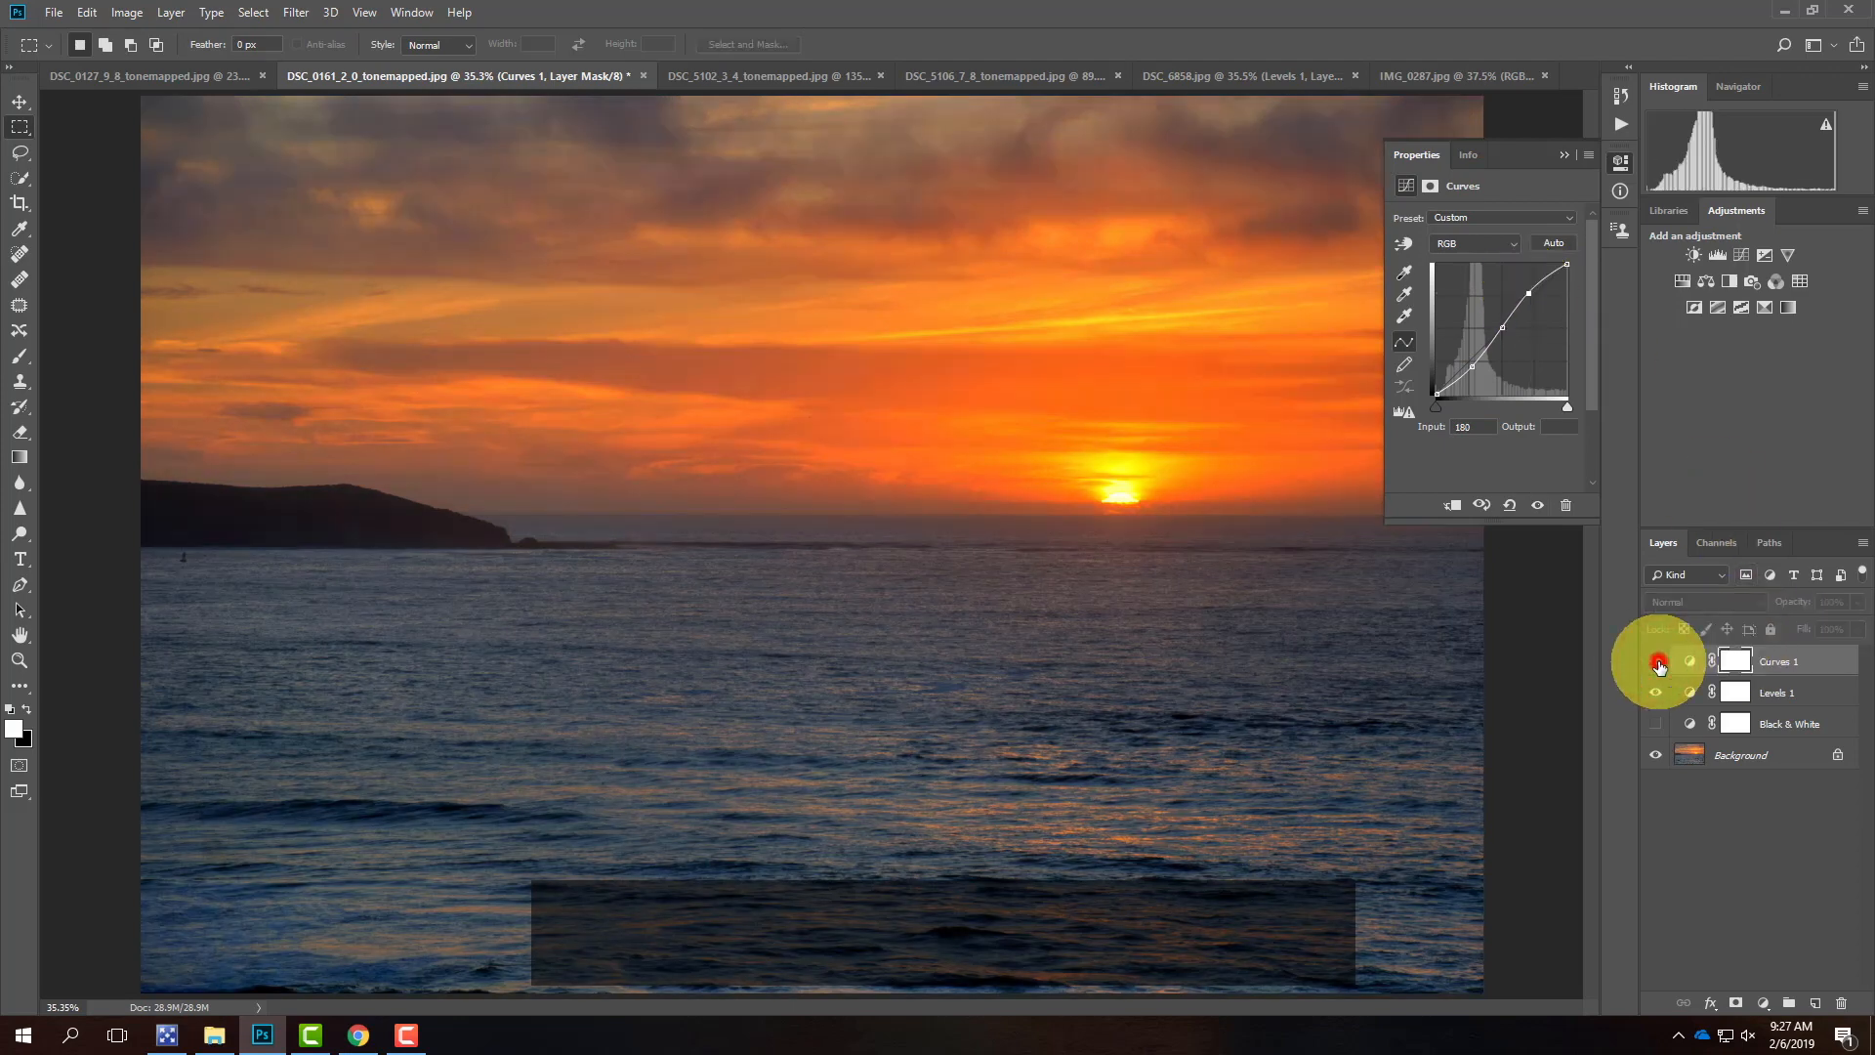
pyautogui.click(1657, 663)
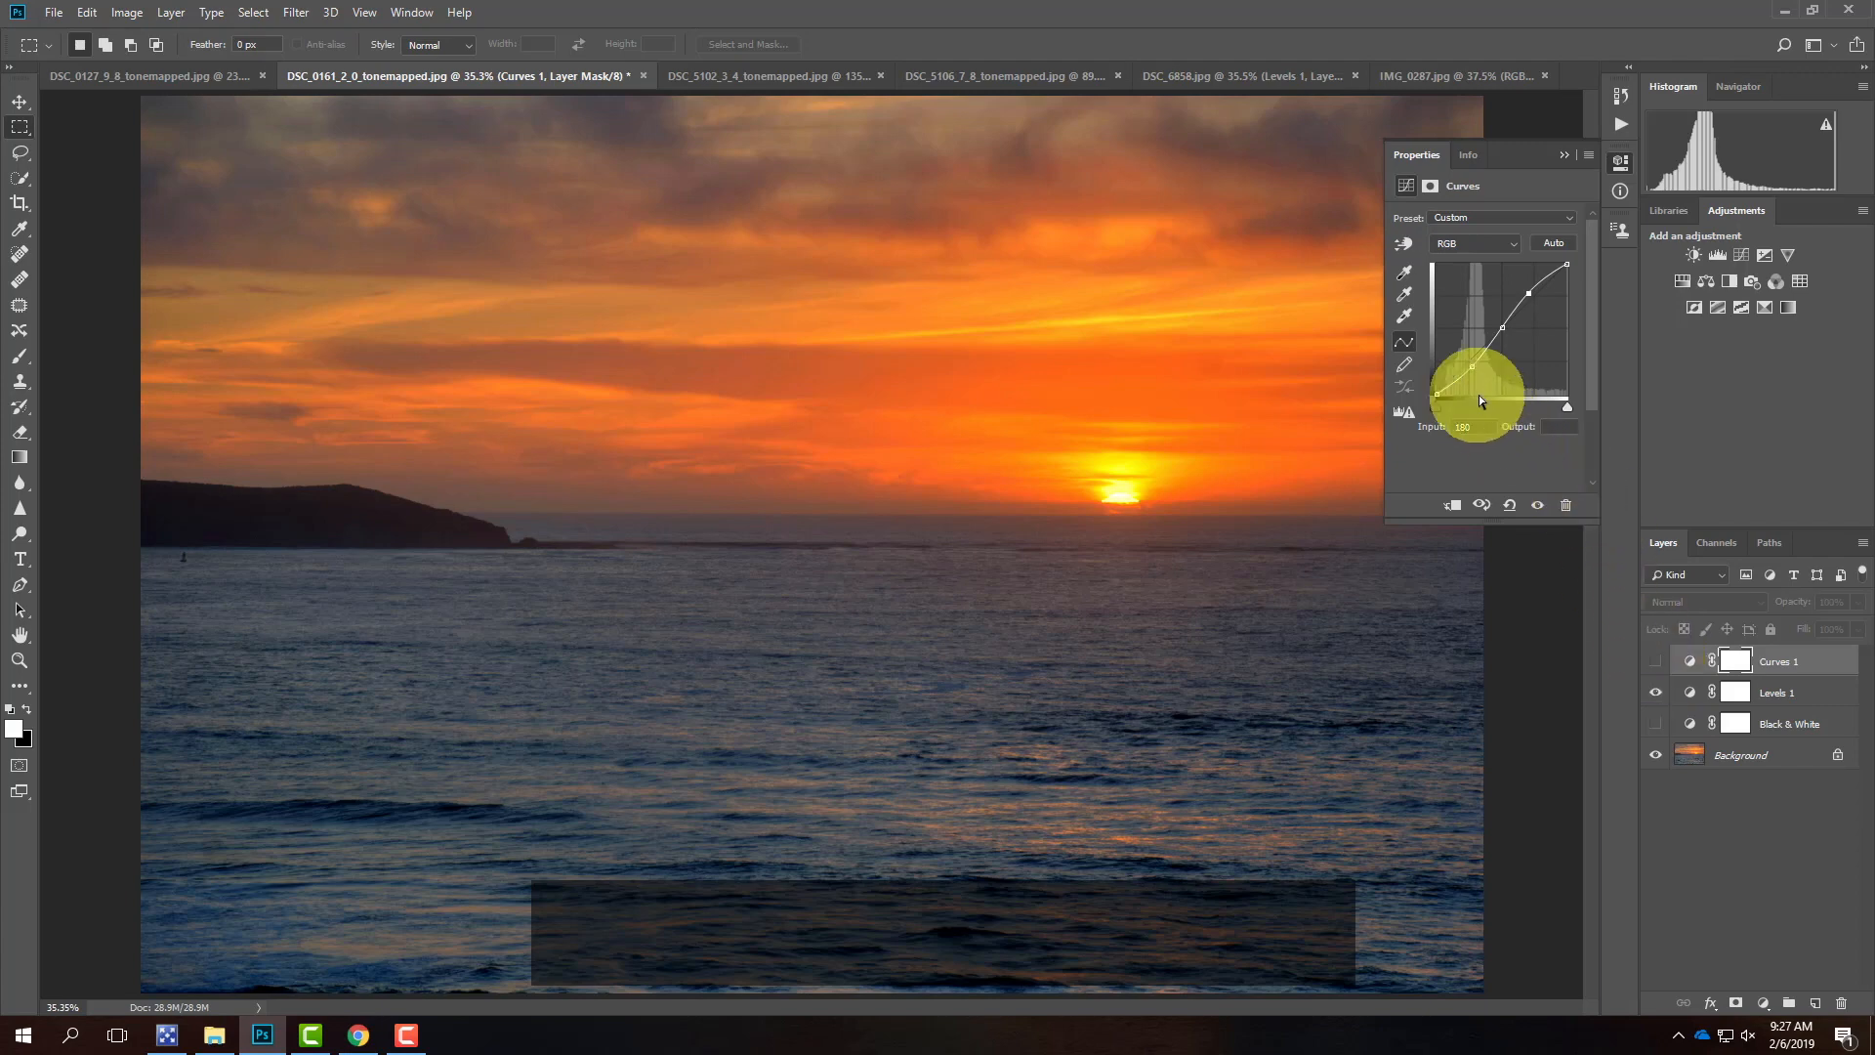
pyautogui.click(127, 13)
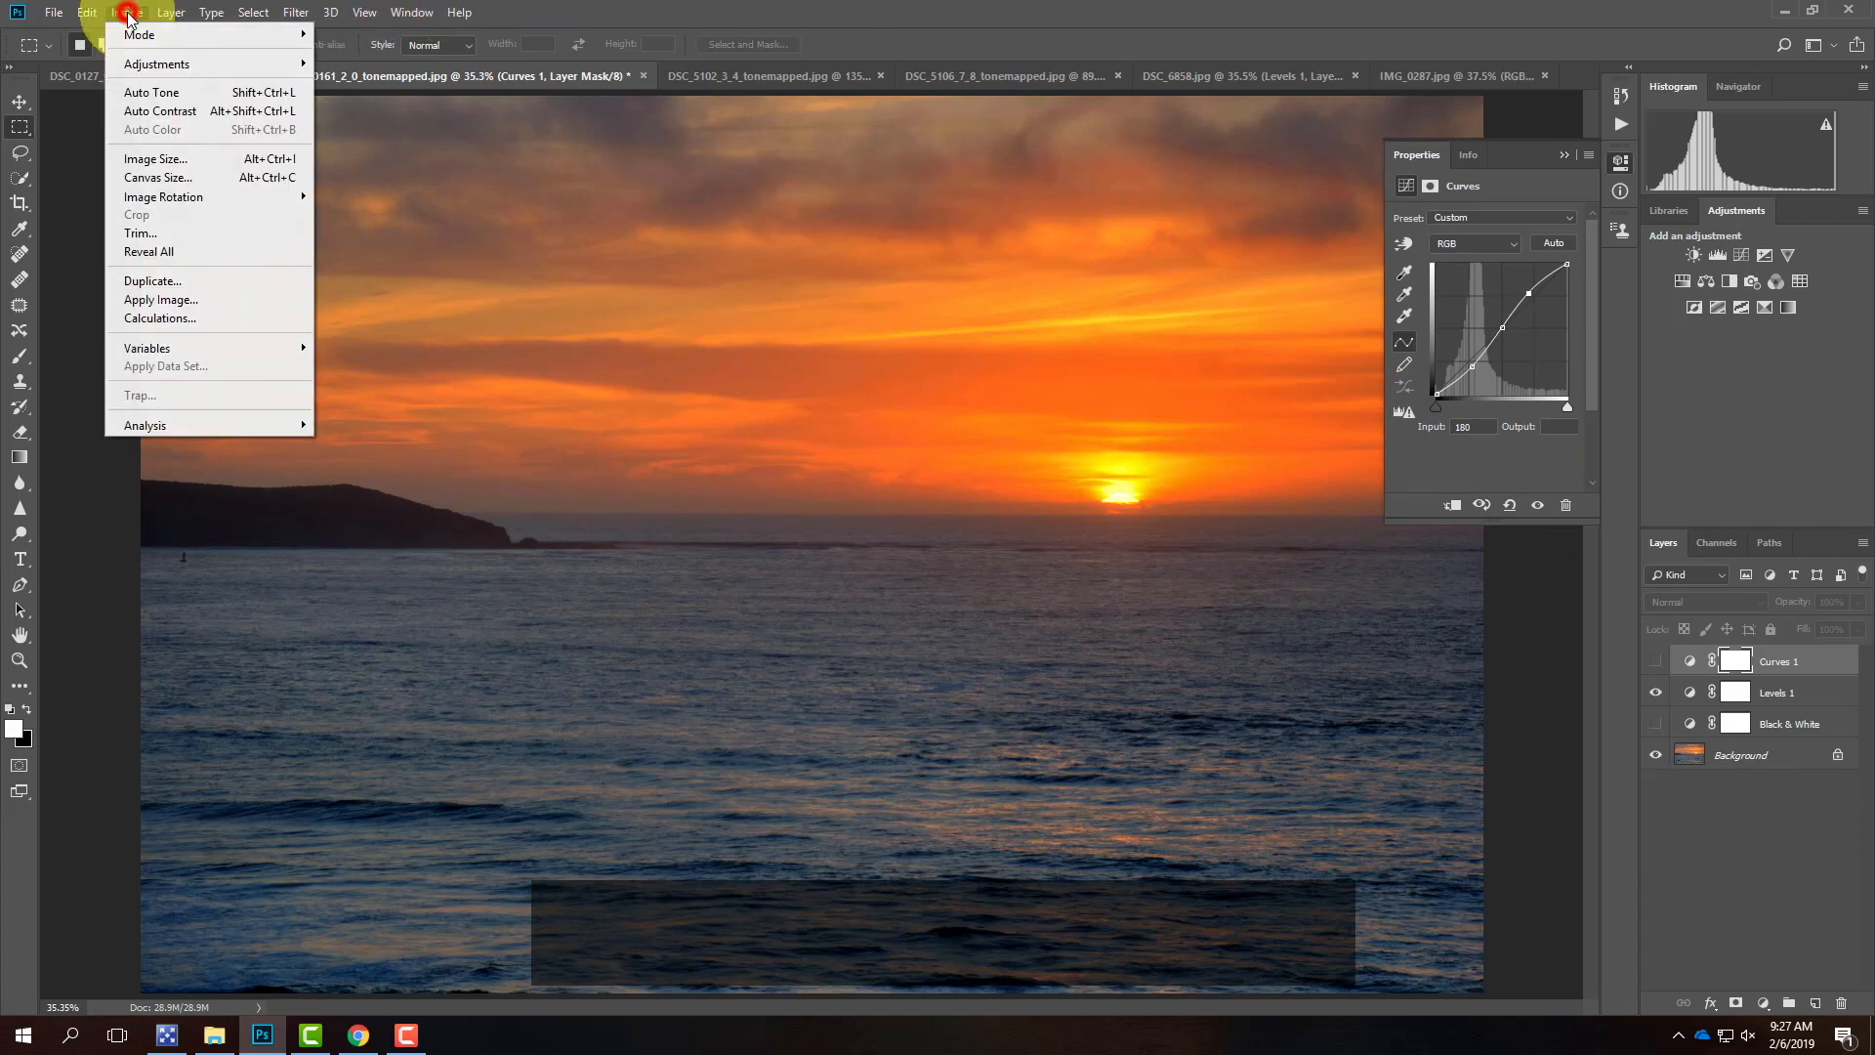
pyautogui.click(128, 16)
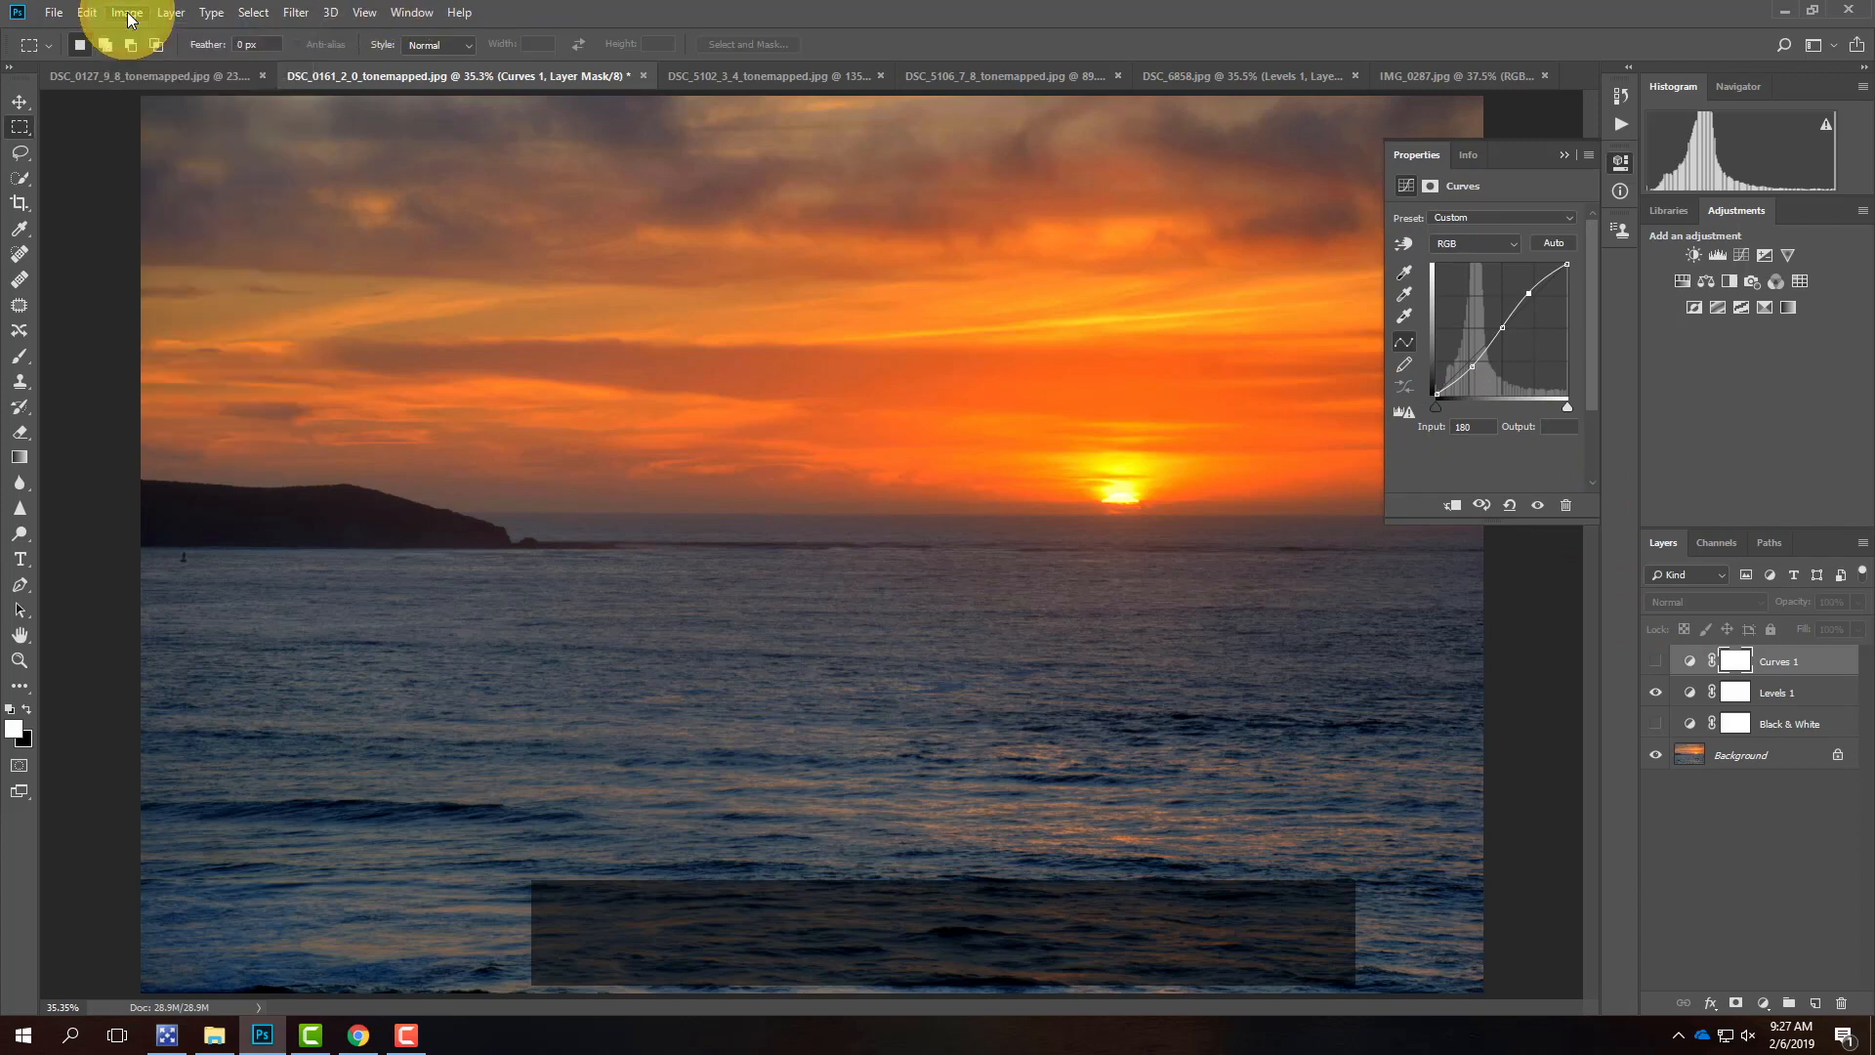
pyautogui.click(1667, 672)
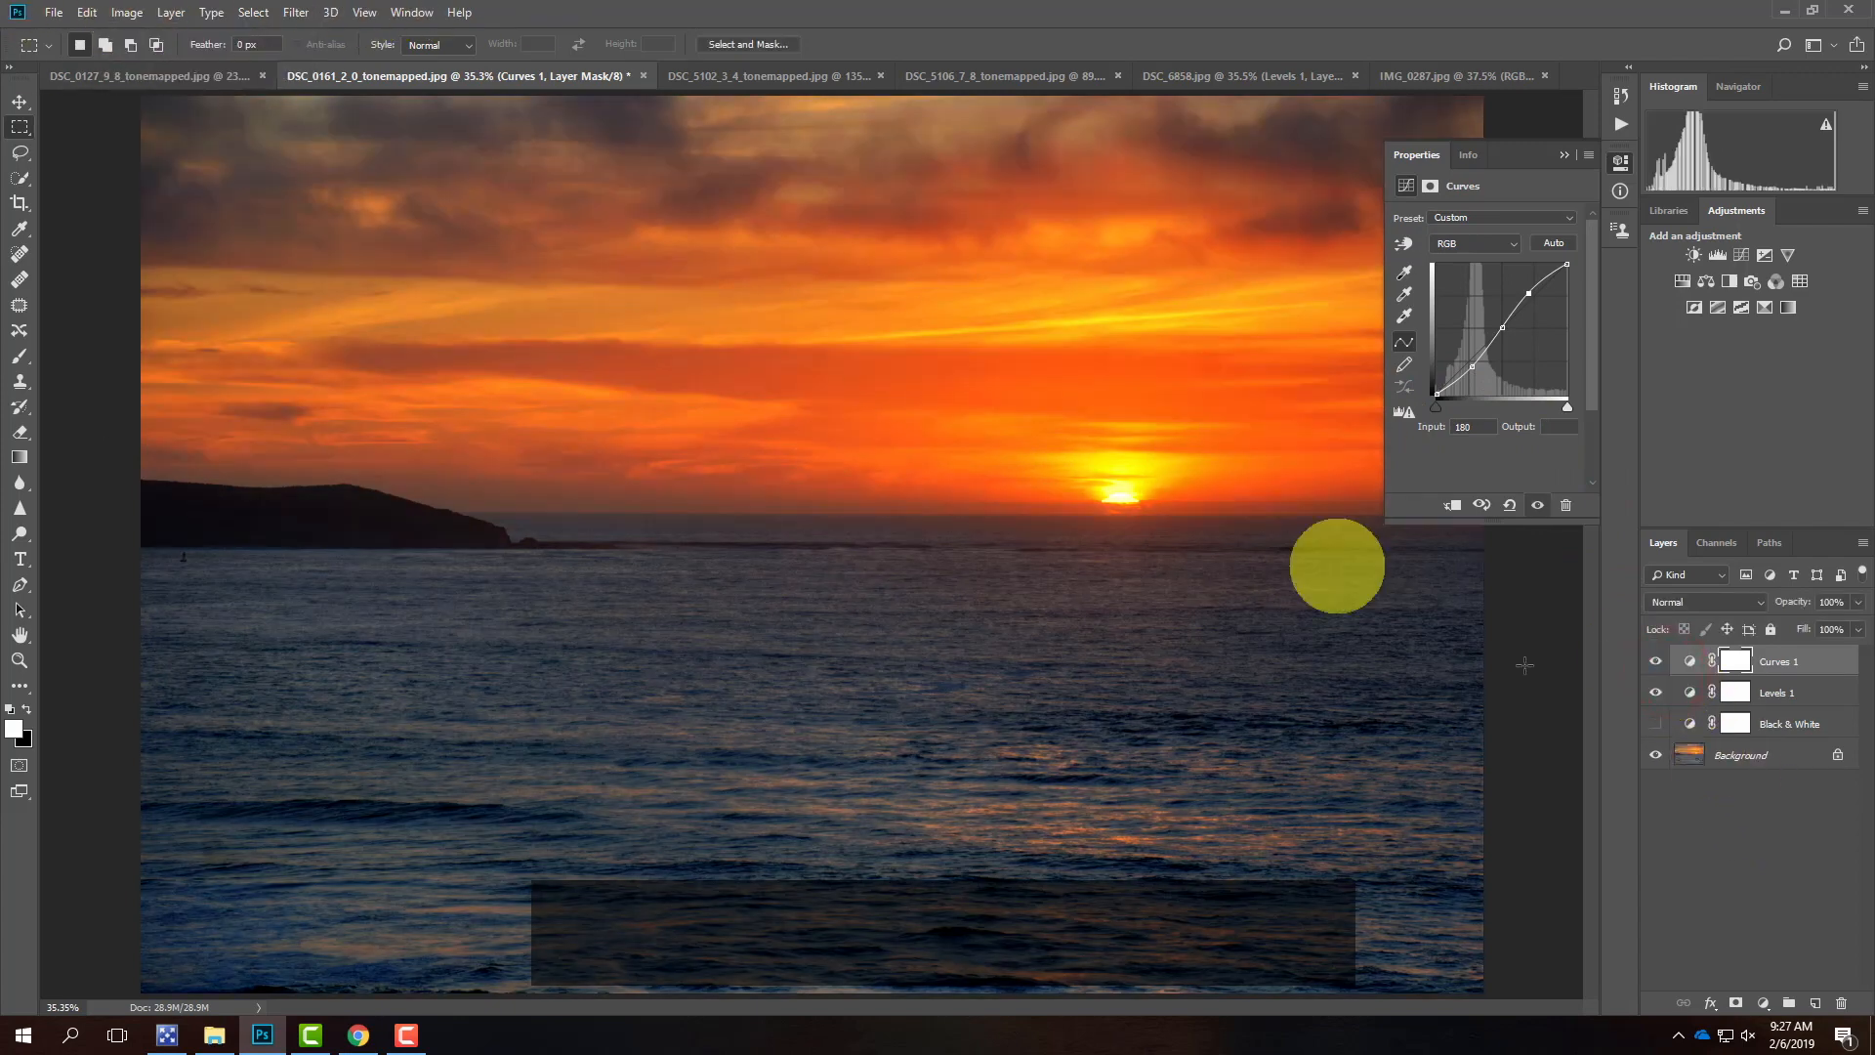
# - Hide the Curves 1 layer and add a second Curves adjustment layer with the default name to the sunset image
pyautogui.click(1655, 661)
pyautogui.click(171, 13)
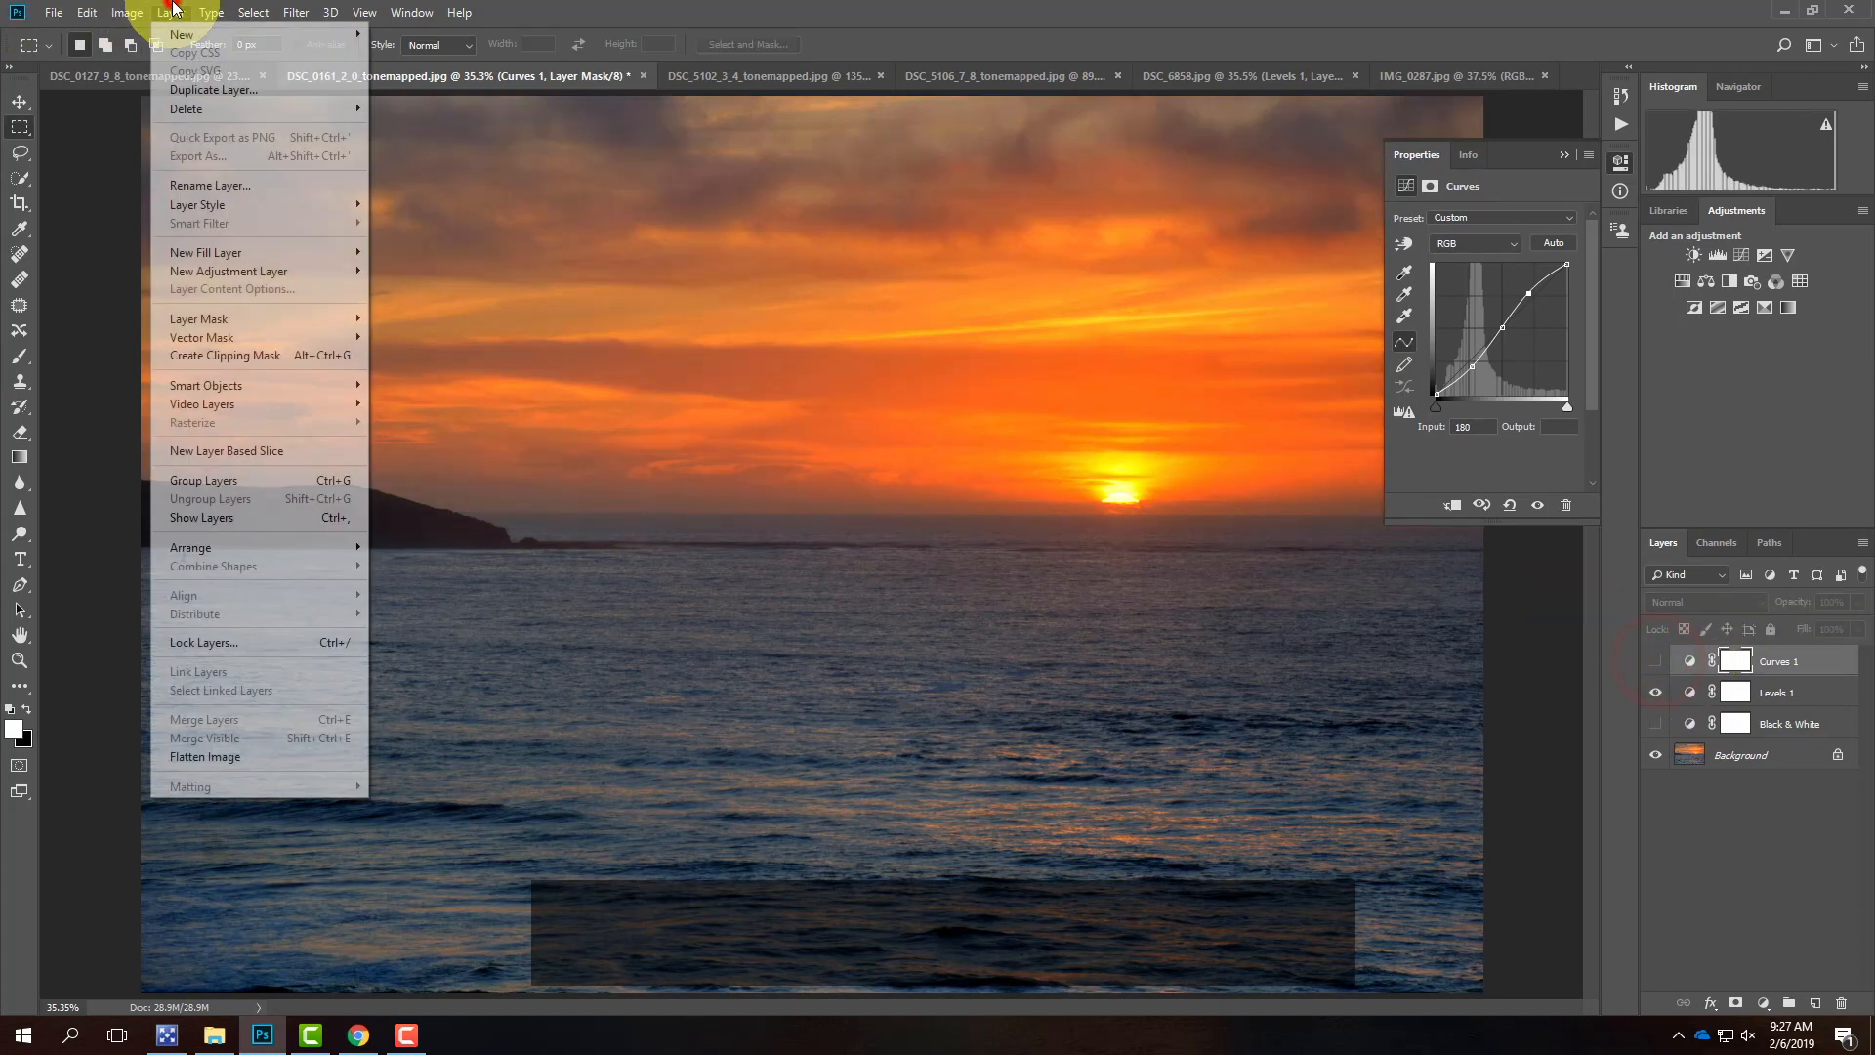
pyautogui.moveTo(256, 271)
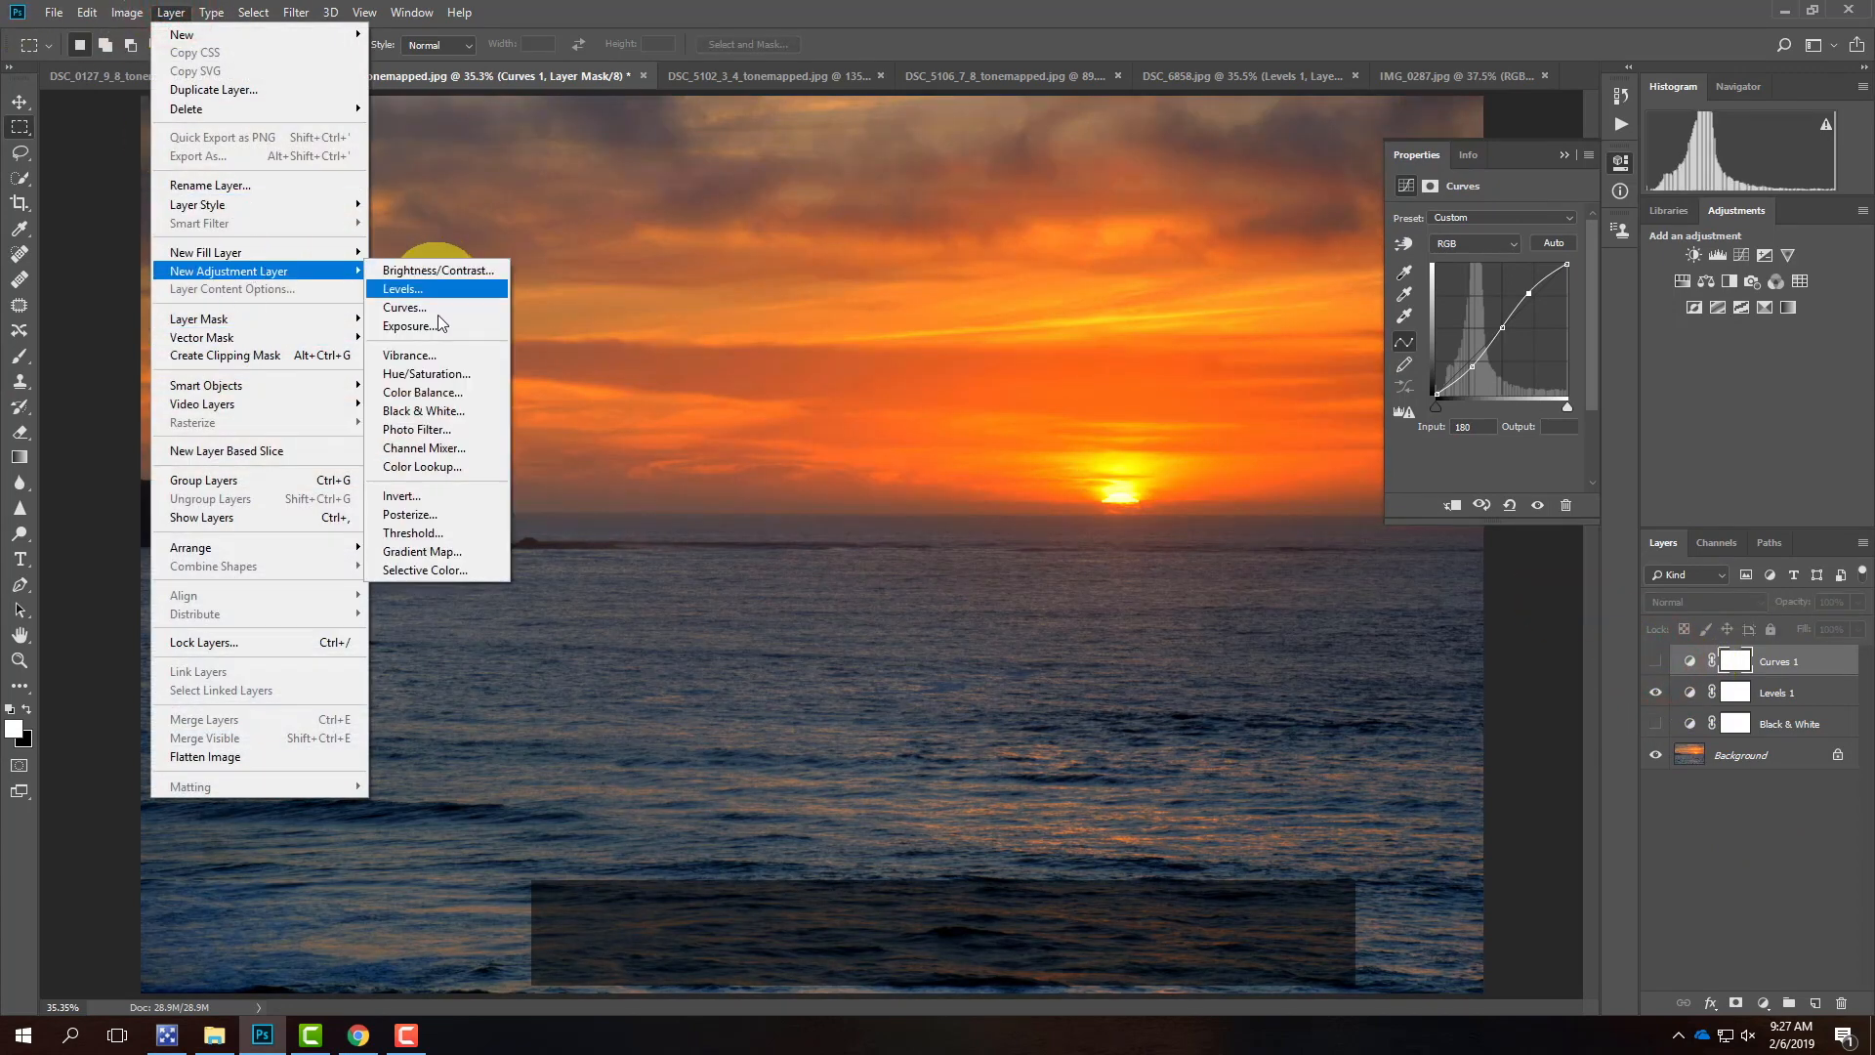
pyautogui.click(439, 308)
pyautogui.click(1100, 304)
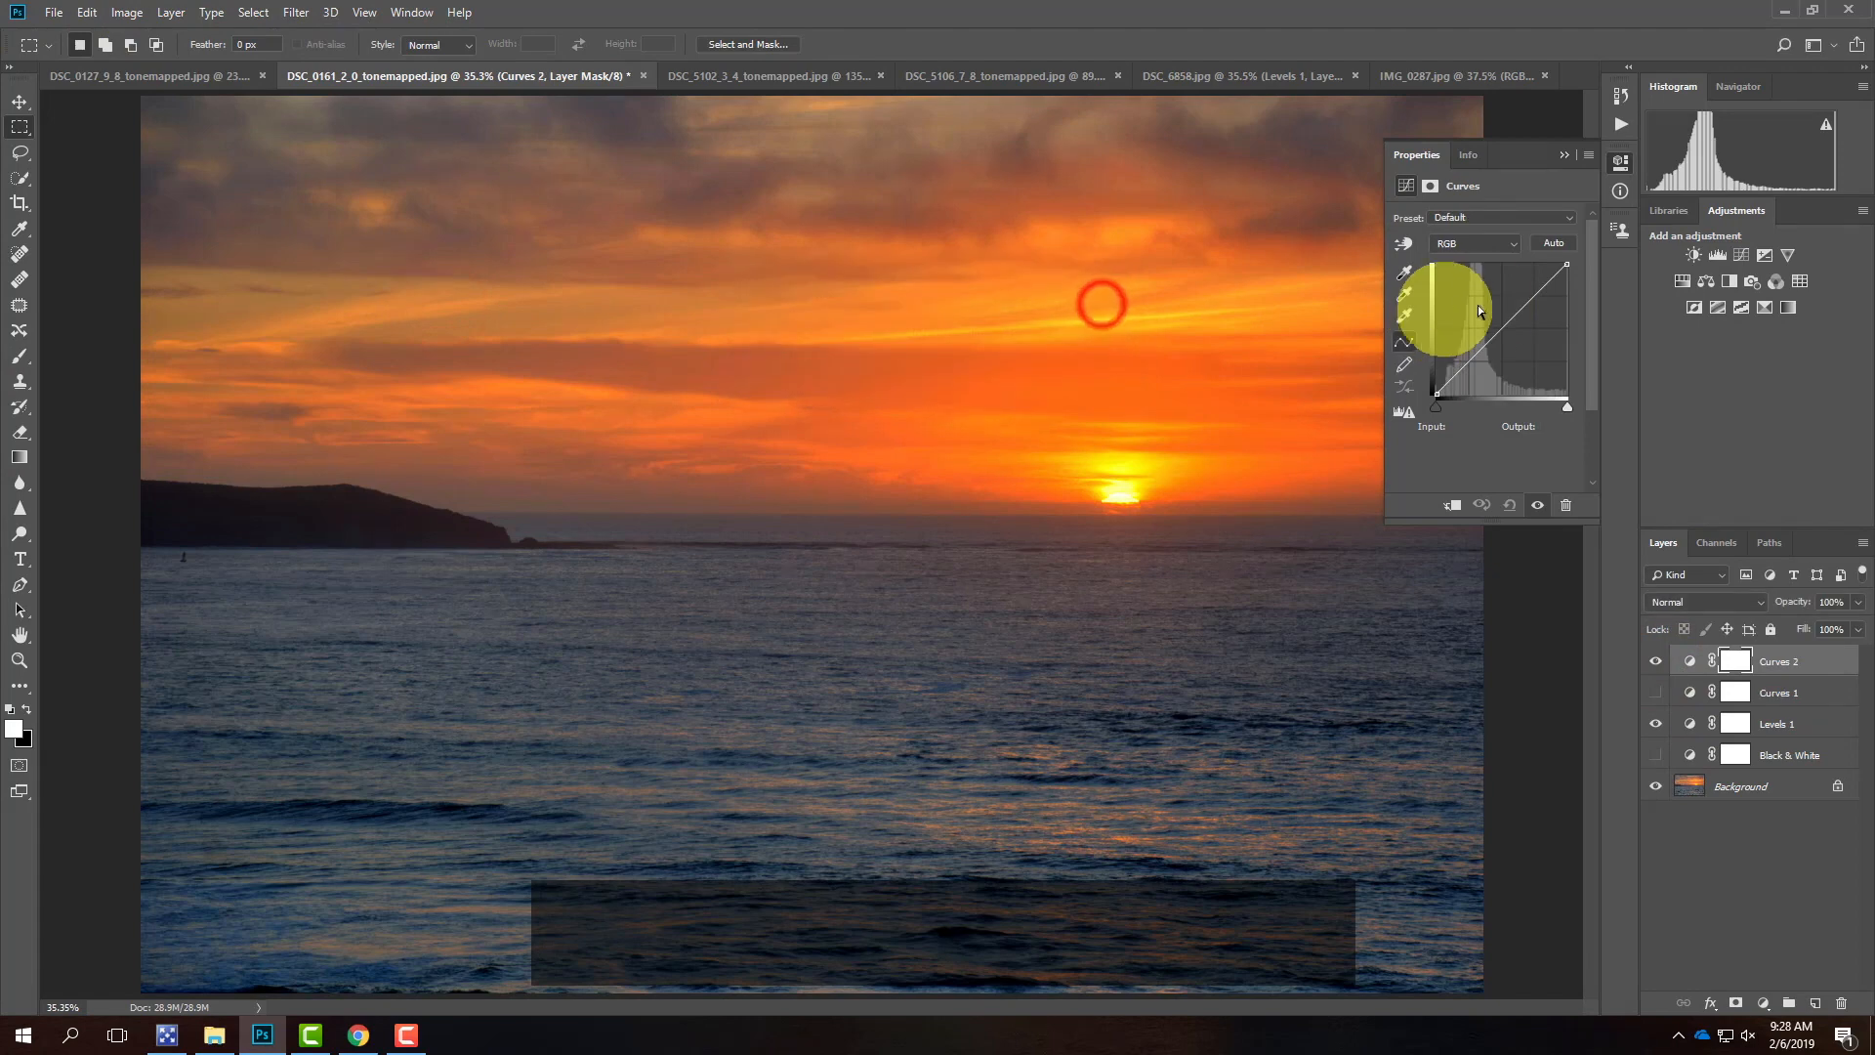
# - Shape an inverted S on Curves 2: anchor the midtones, raise the shadows near input 56 and lower the highlights at about input 198
pyautogui.click(1501, 325)
pyautogui.click(1464, 361)
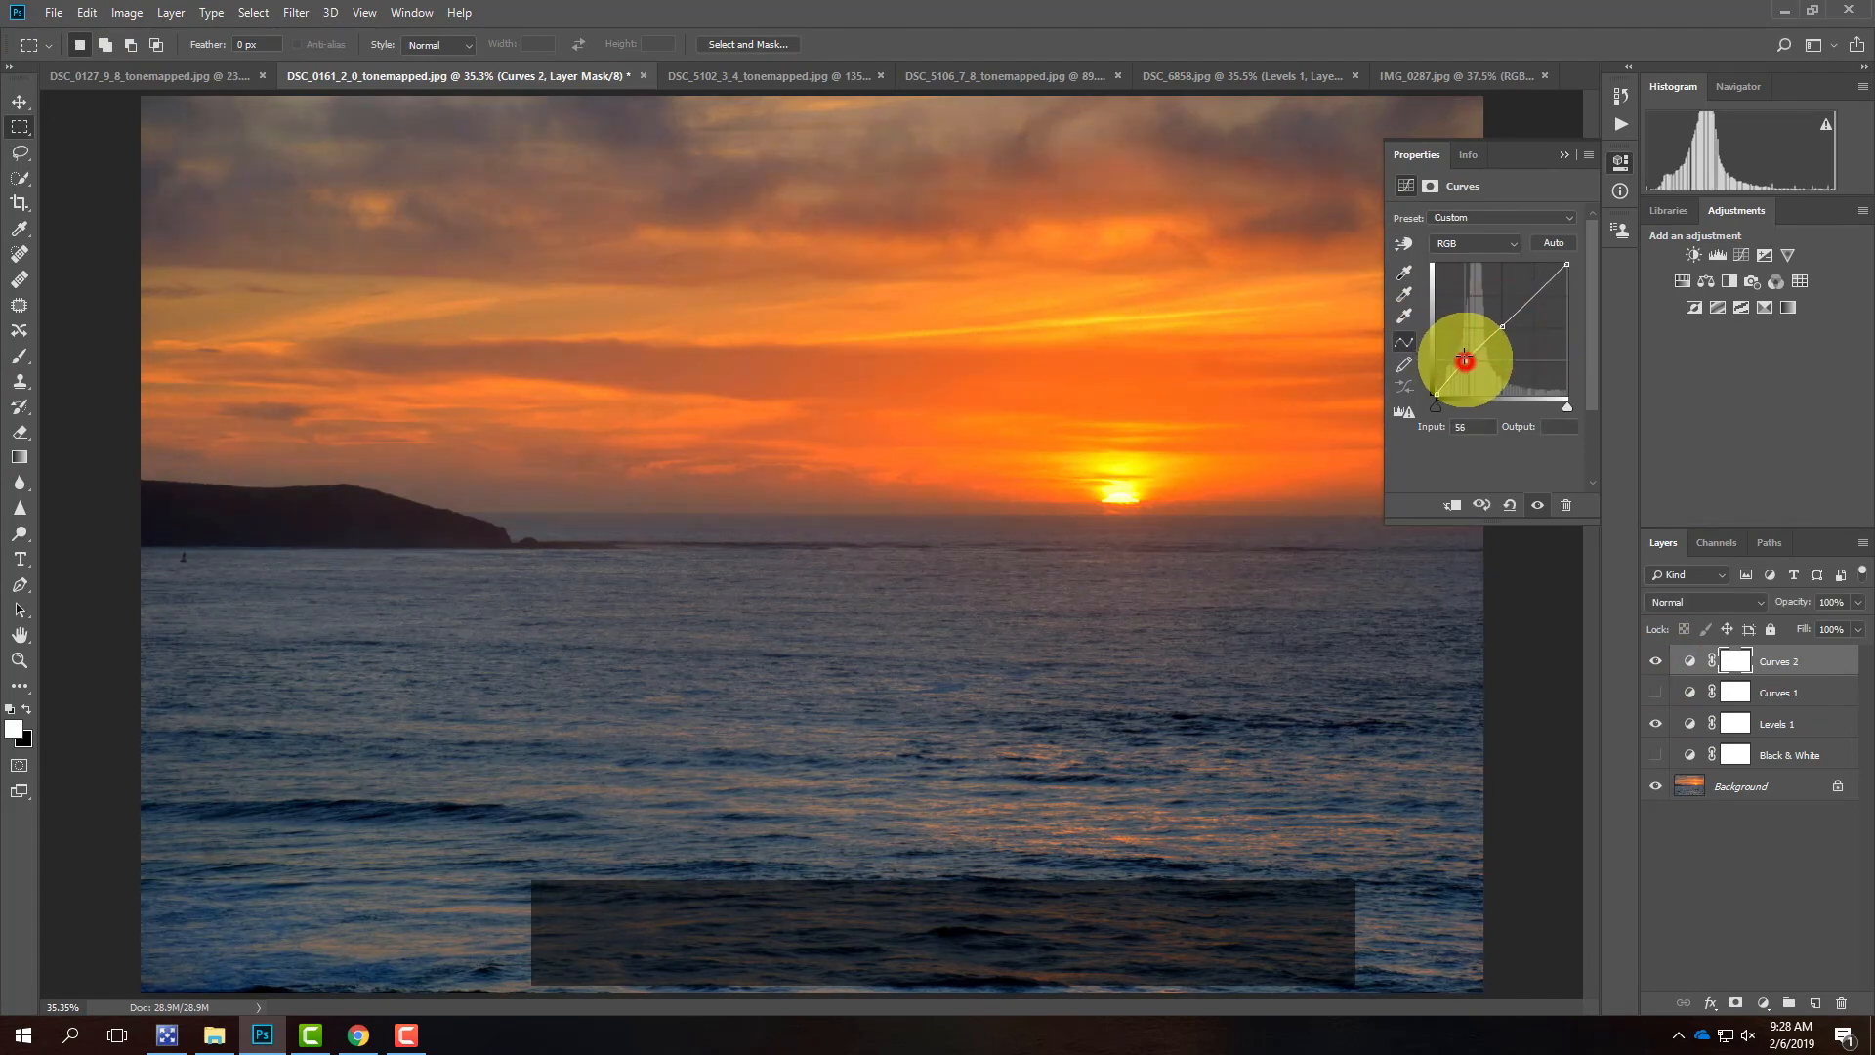
pyautogui.moveTo(1465, 361); pyautogui.dragTo(1463, 359)
pyautogui.moveTo(1531, 301); pyautogui.dragTo(1535, 306)
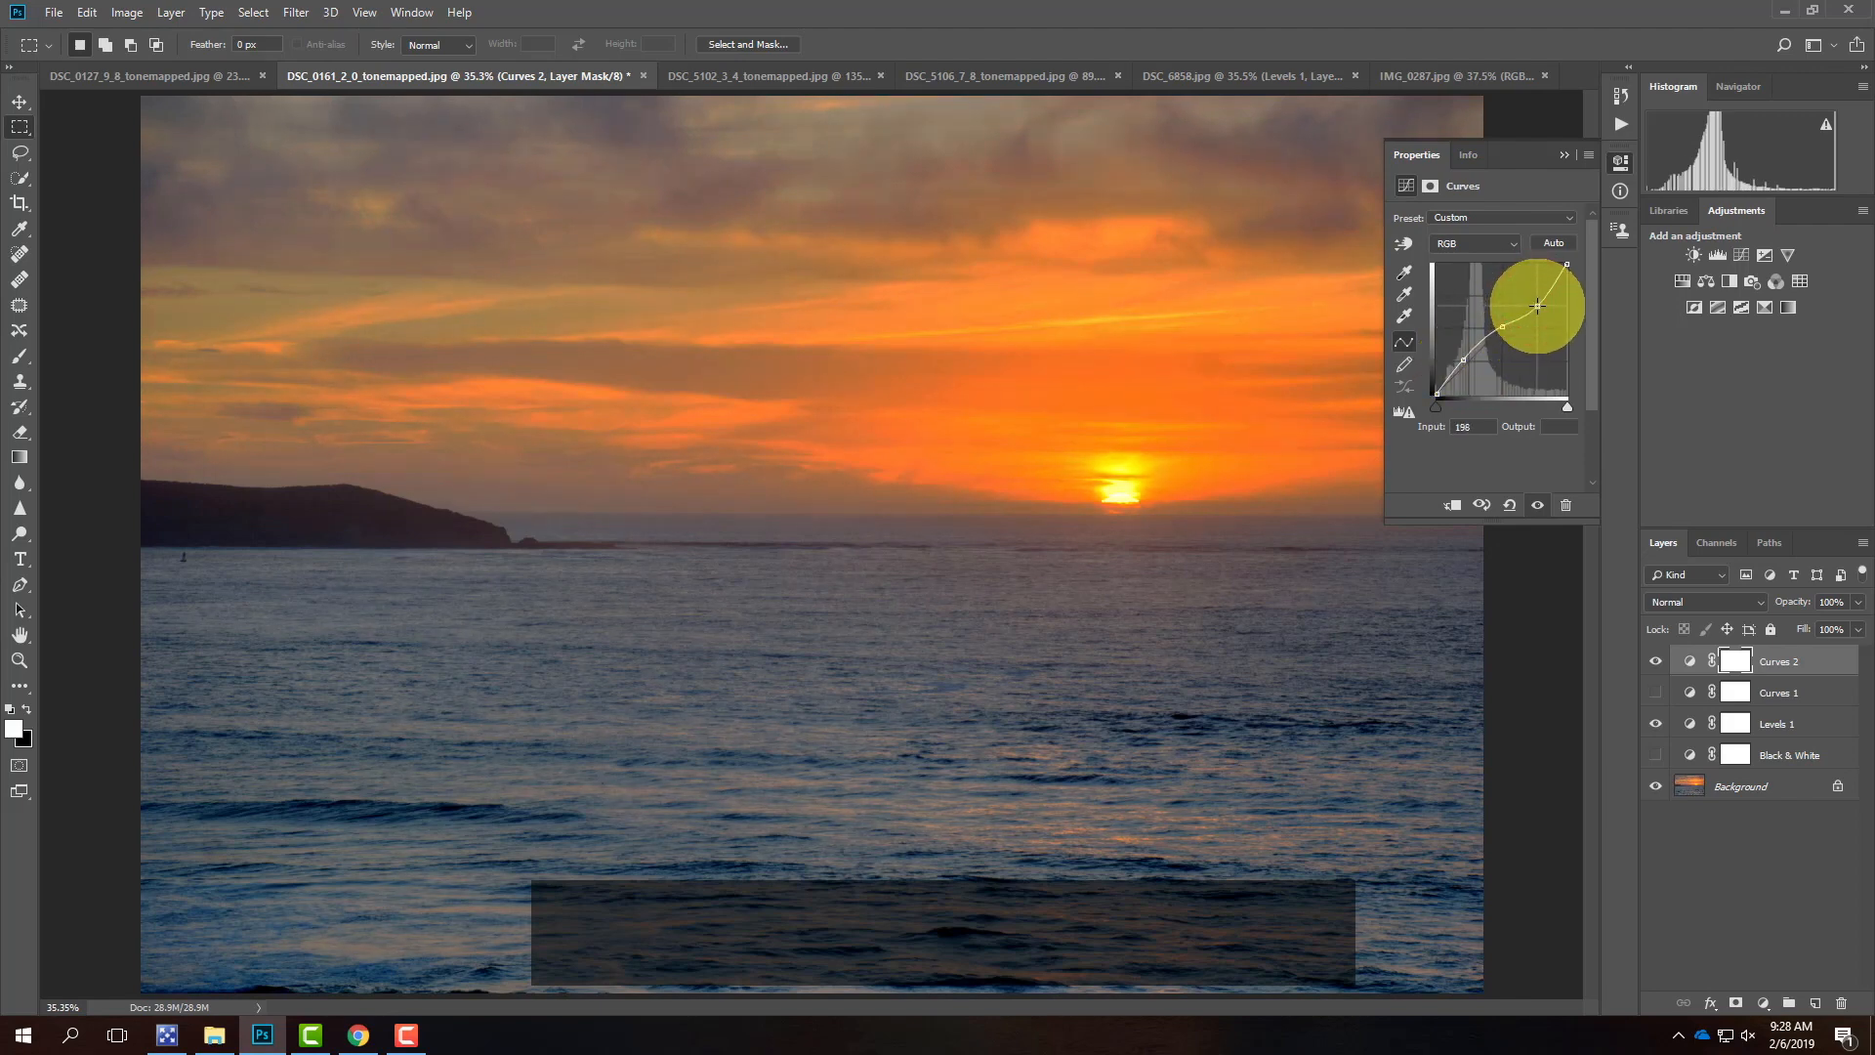
# - Move the Curves 2 shadow point to input 50, and swap the layers' visibility so Curves 1 is shown and Curves 2 is hidden
pyautogui.moveTo(1462, 360); pyautogui.dragTo(1460, 360)
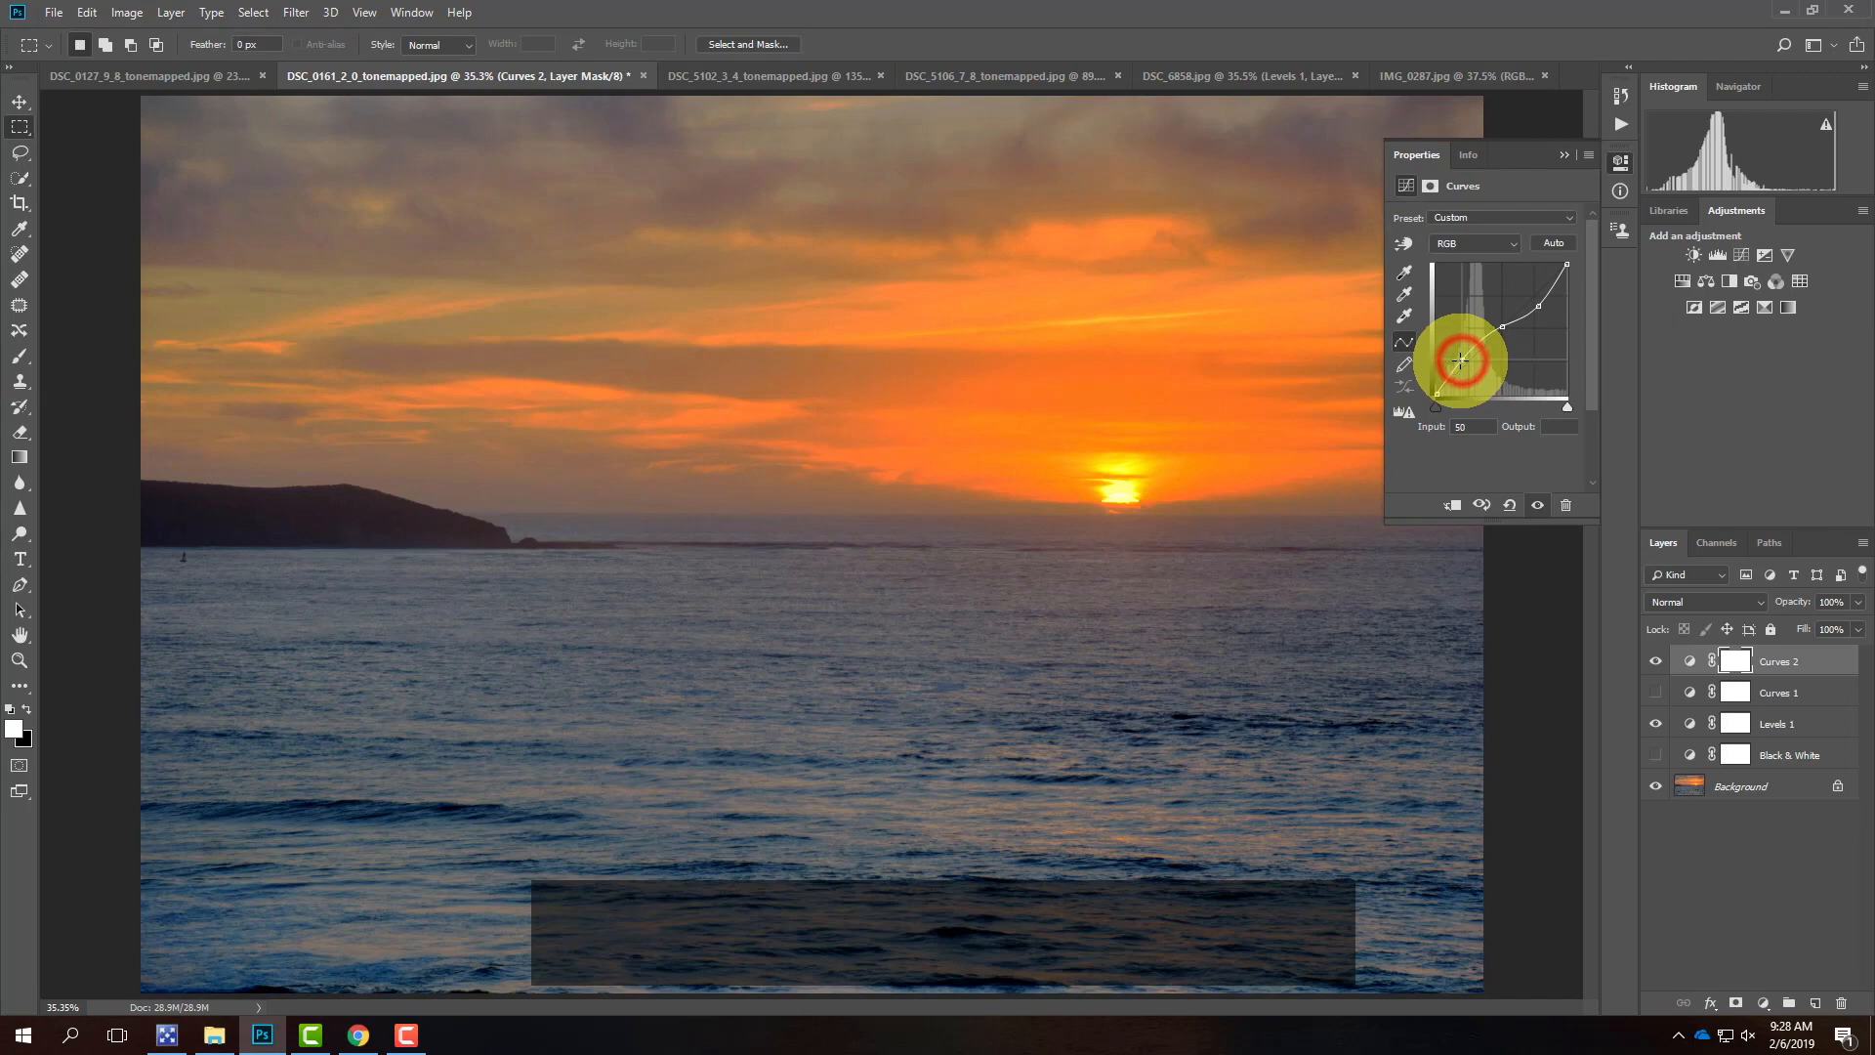
pyautogui.click(1652, 660)
pyautogui.click(1653, 660)
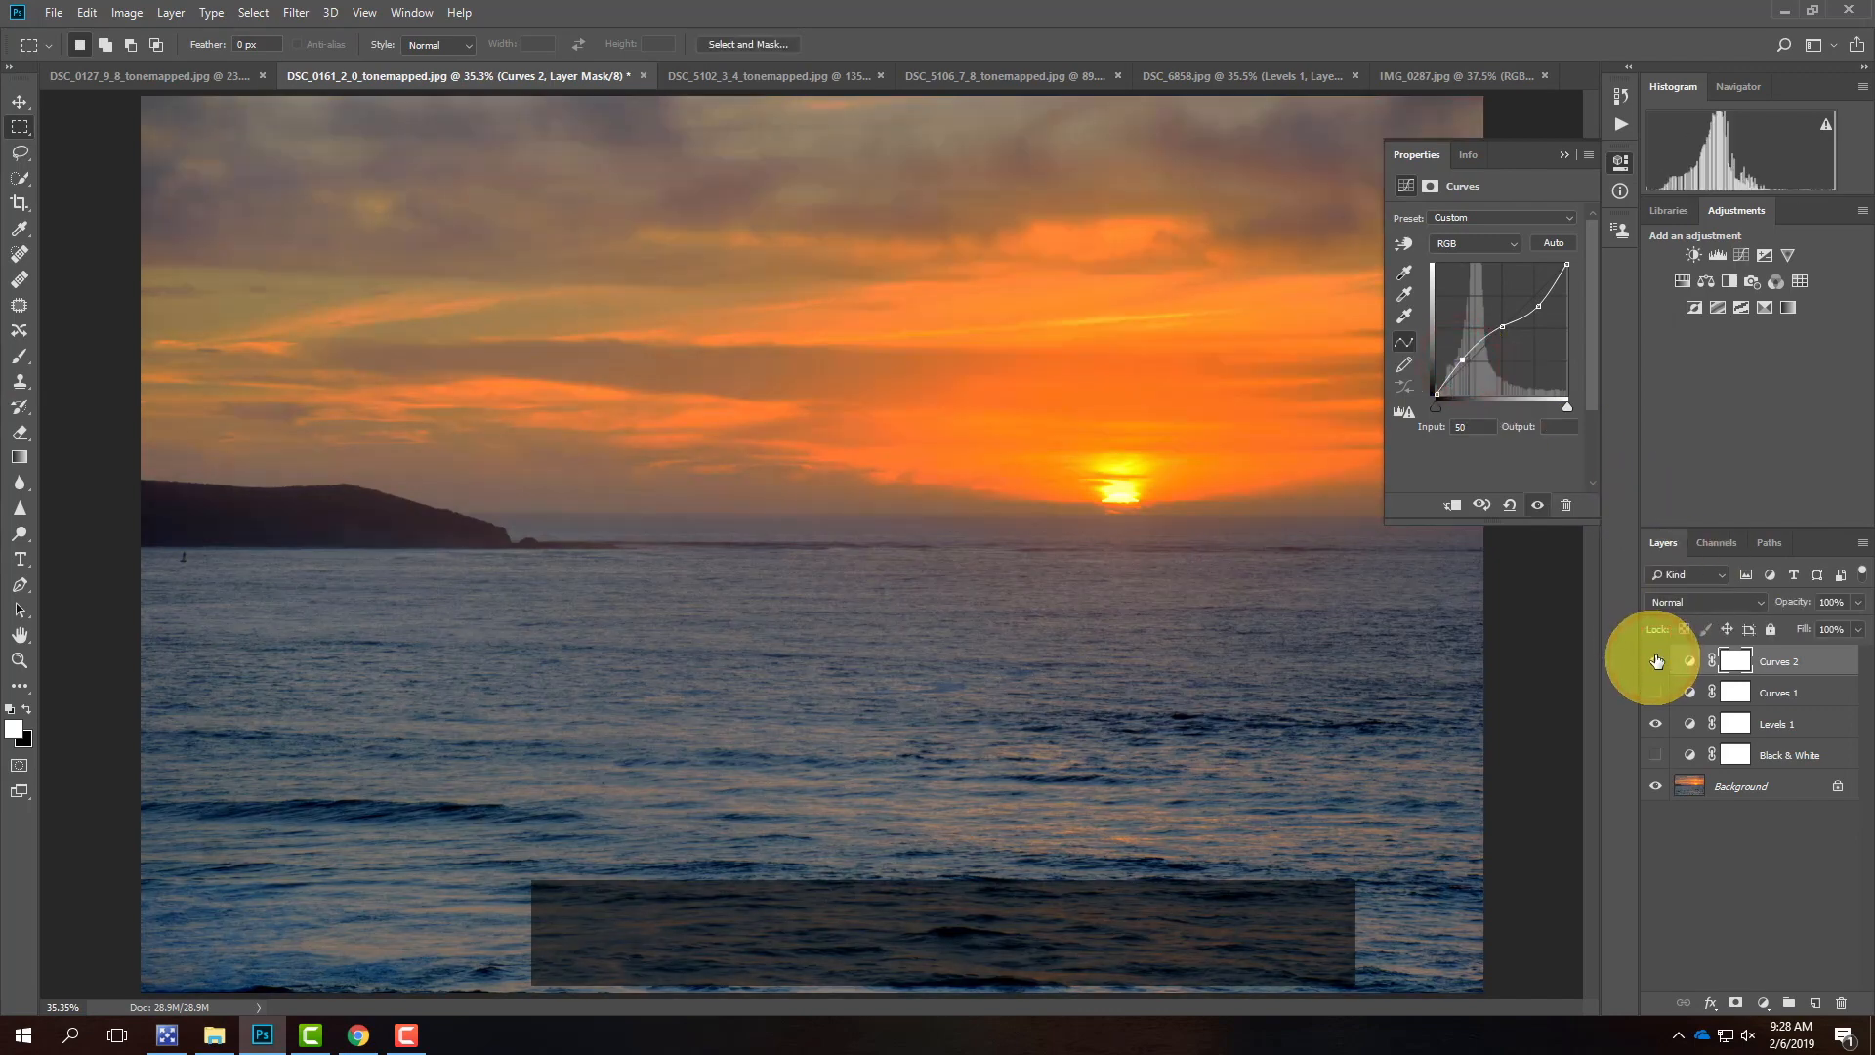
pyautogui.click(1656, 692)
pyautogui.click(1660, 662)
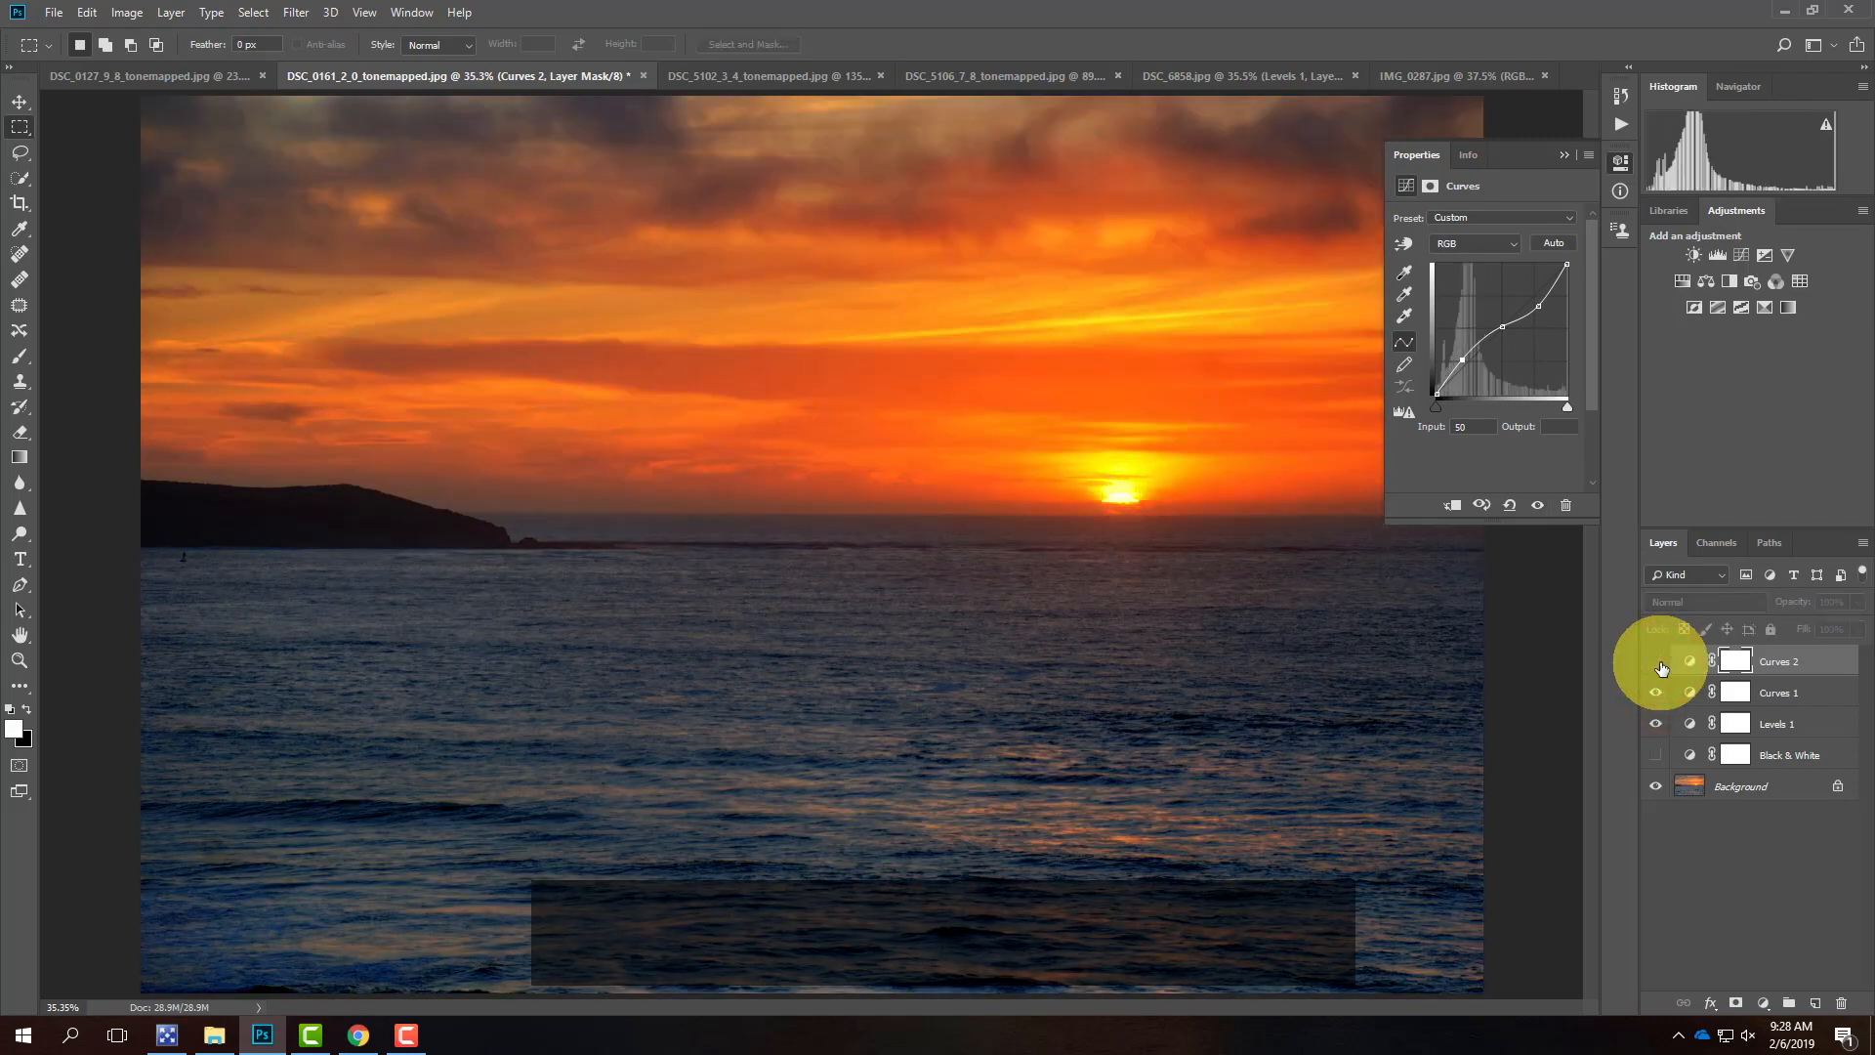
# - Switch to the mountain lake image DSC_5102_3_4_tonemapped.jpg and add a Curves adjustment layer with the default name above Levels 1
pyautogui.click(747, 78)
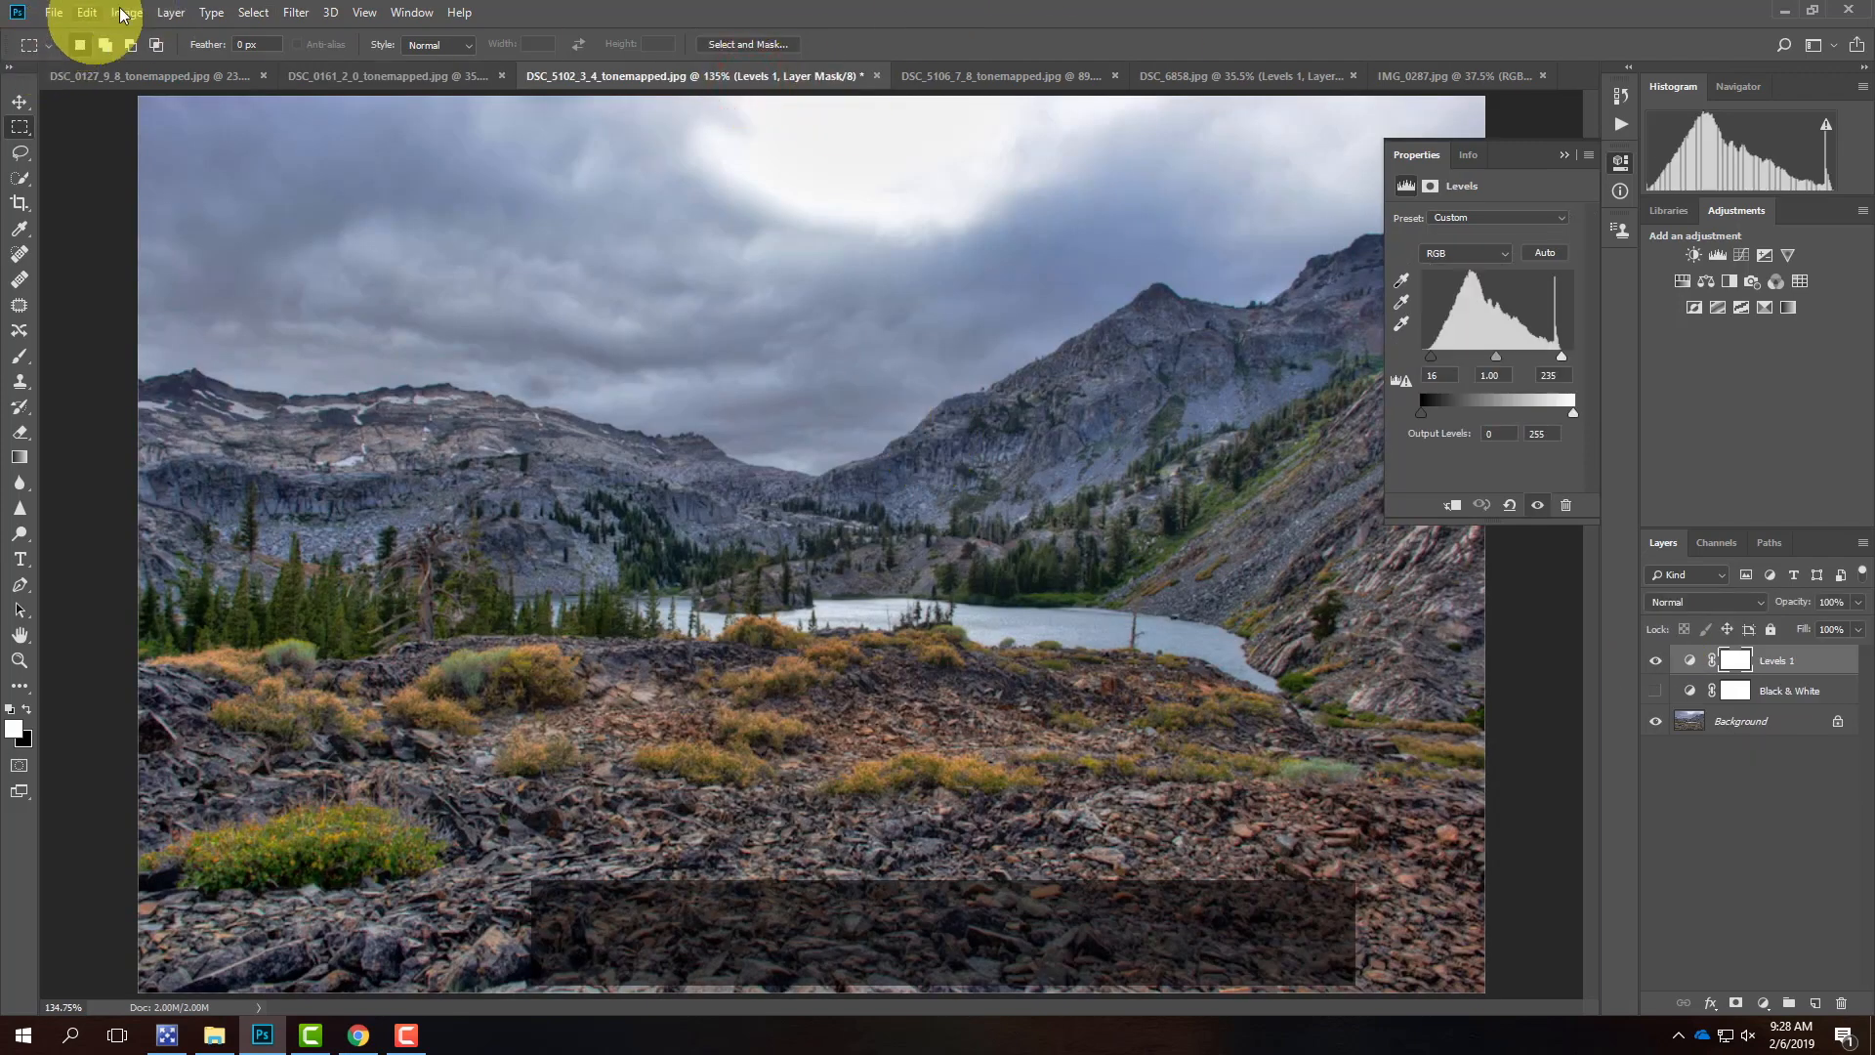
pyautogui.click(174, 13)
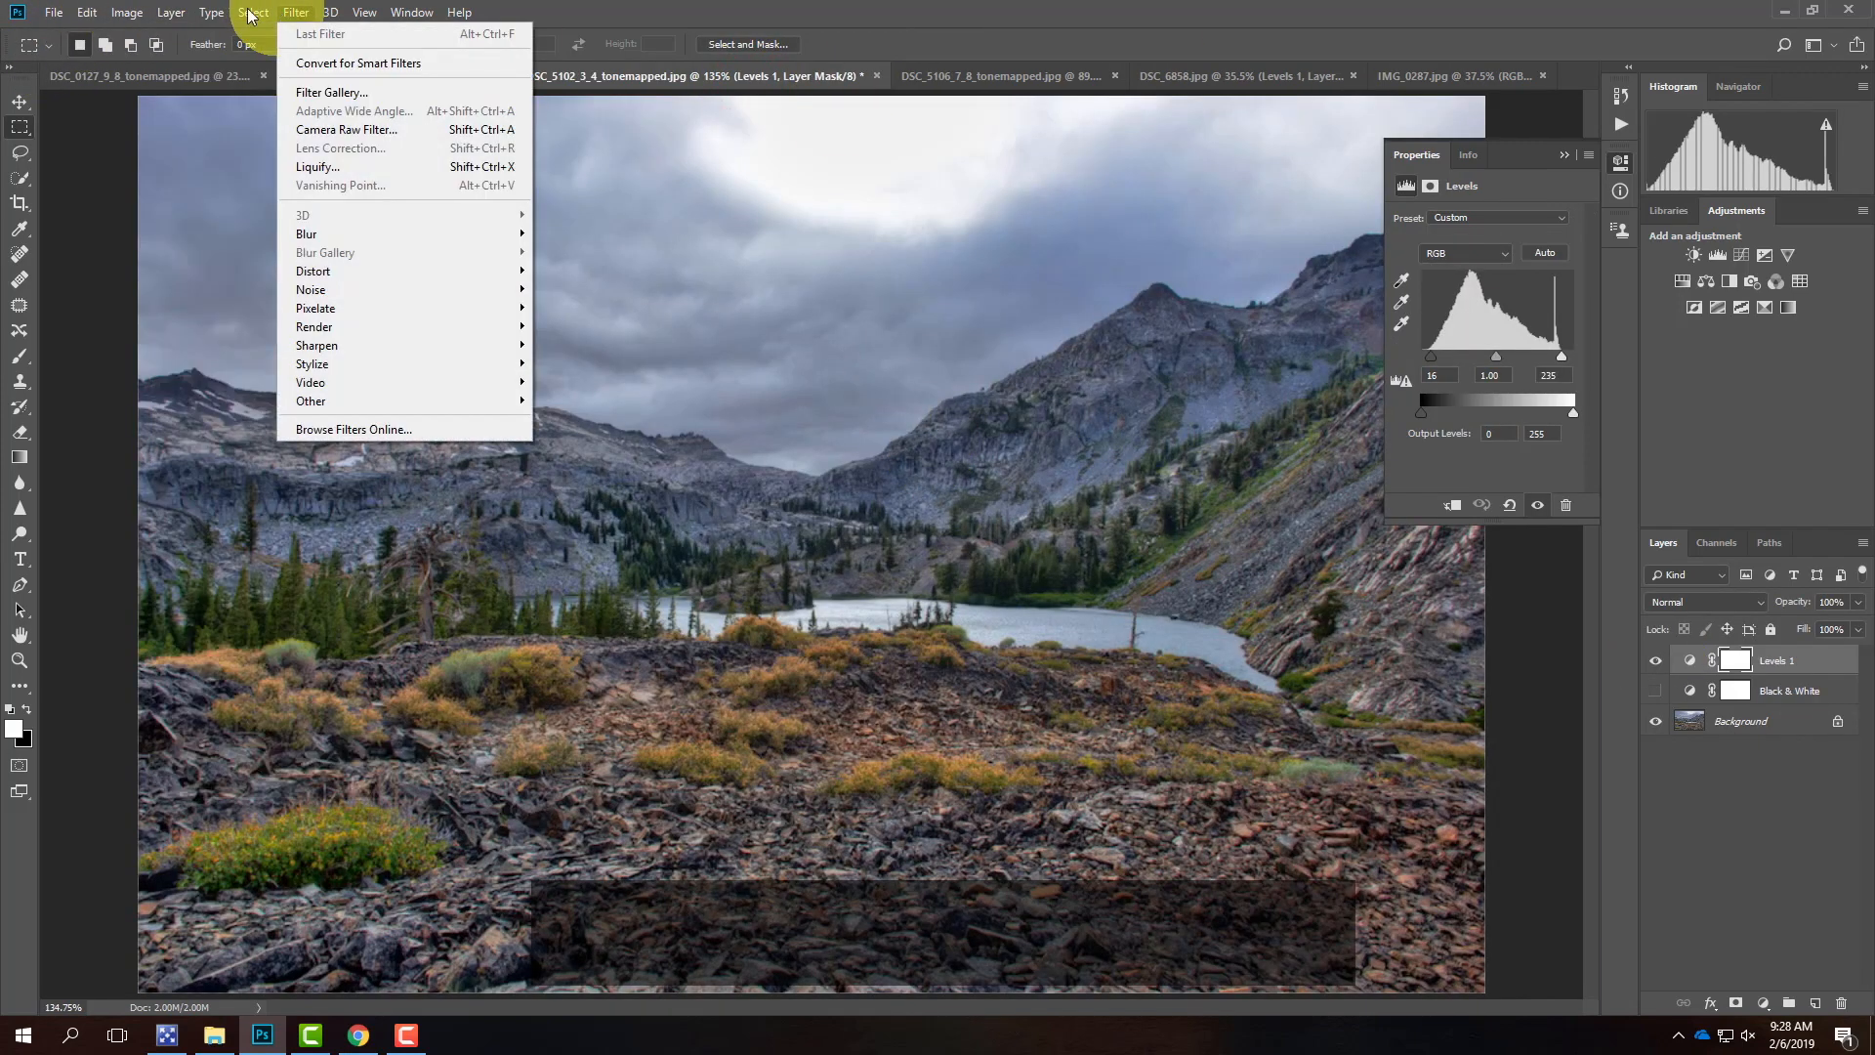
pyautogui.moveTo(127, 14)
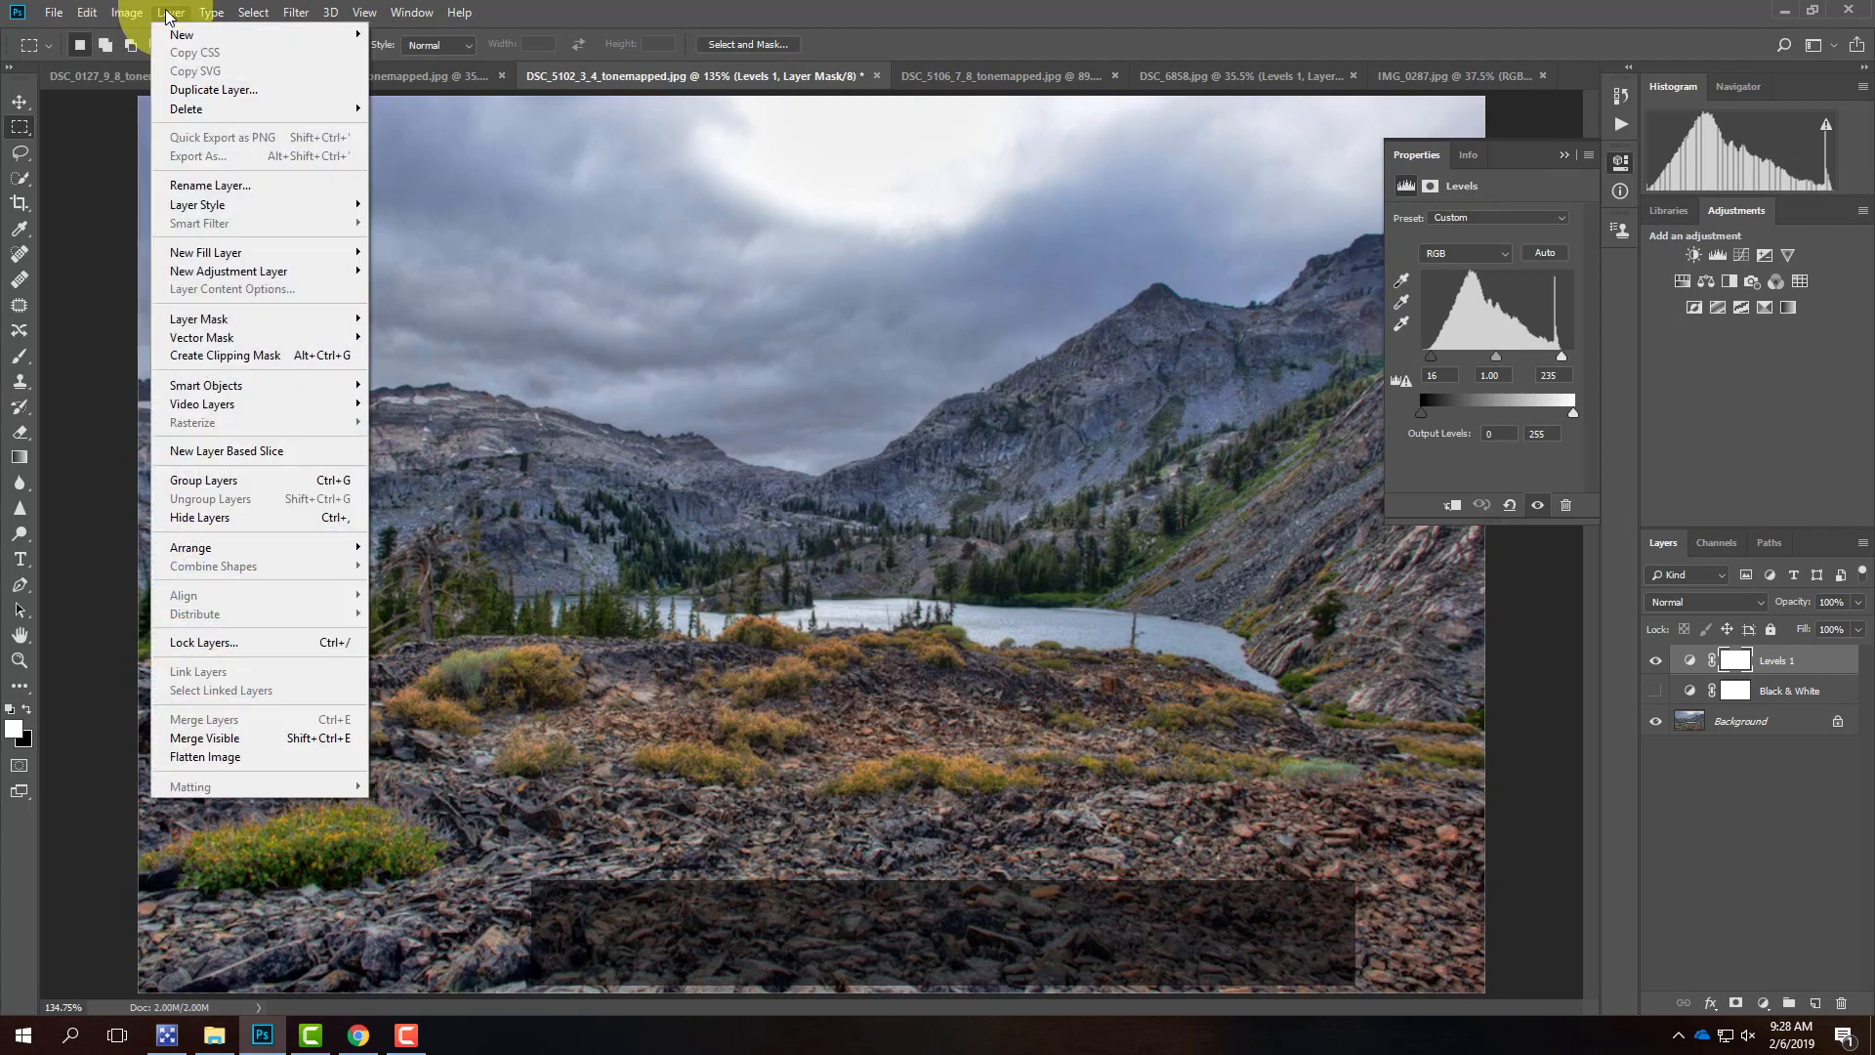
pyautogui.moveTo(305, 275)
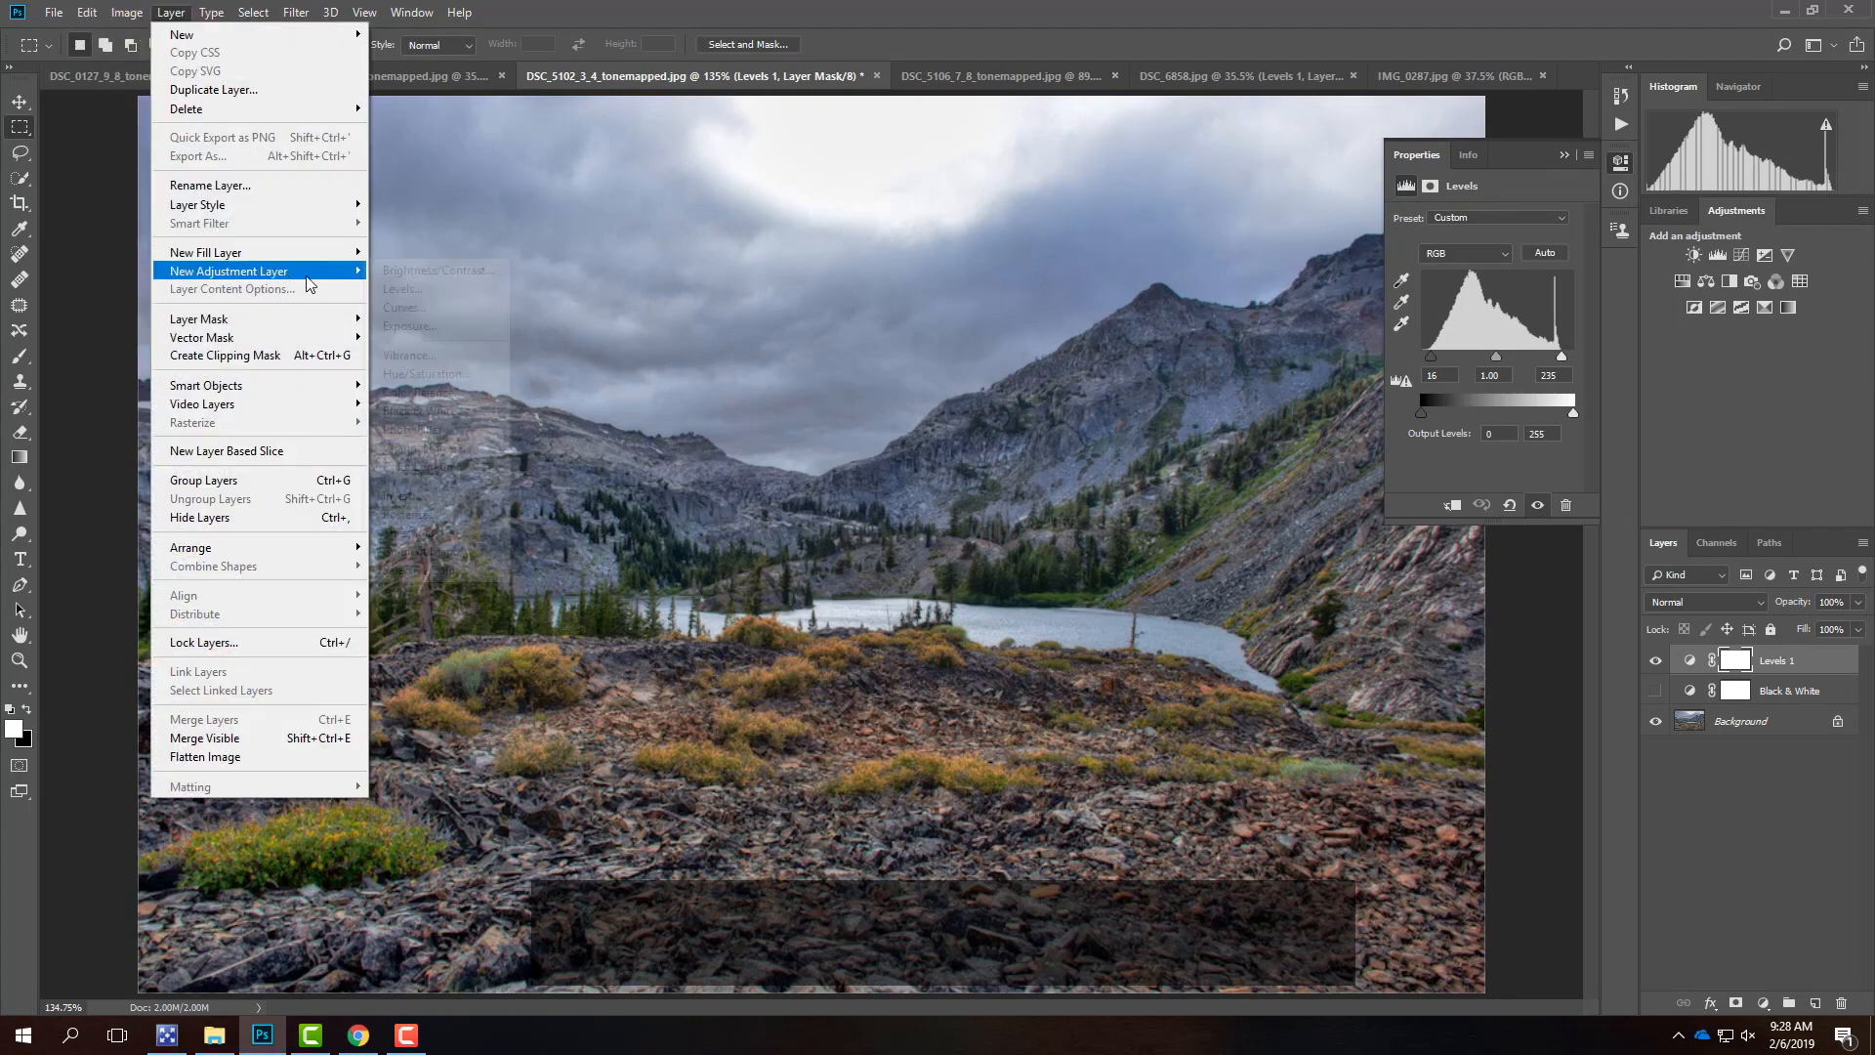
pyautogui.click(469, 307)
pyautogui.click(1109, 307)
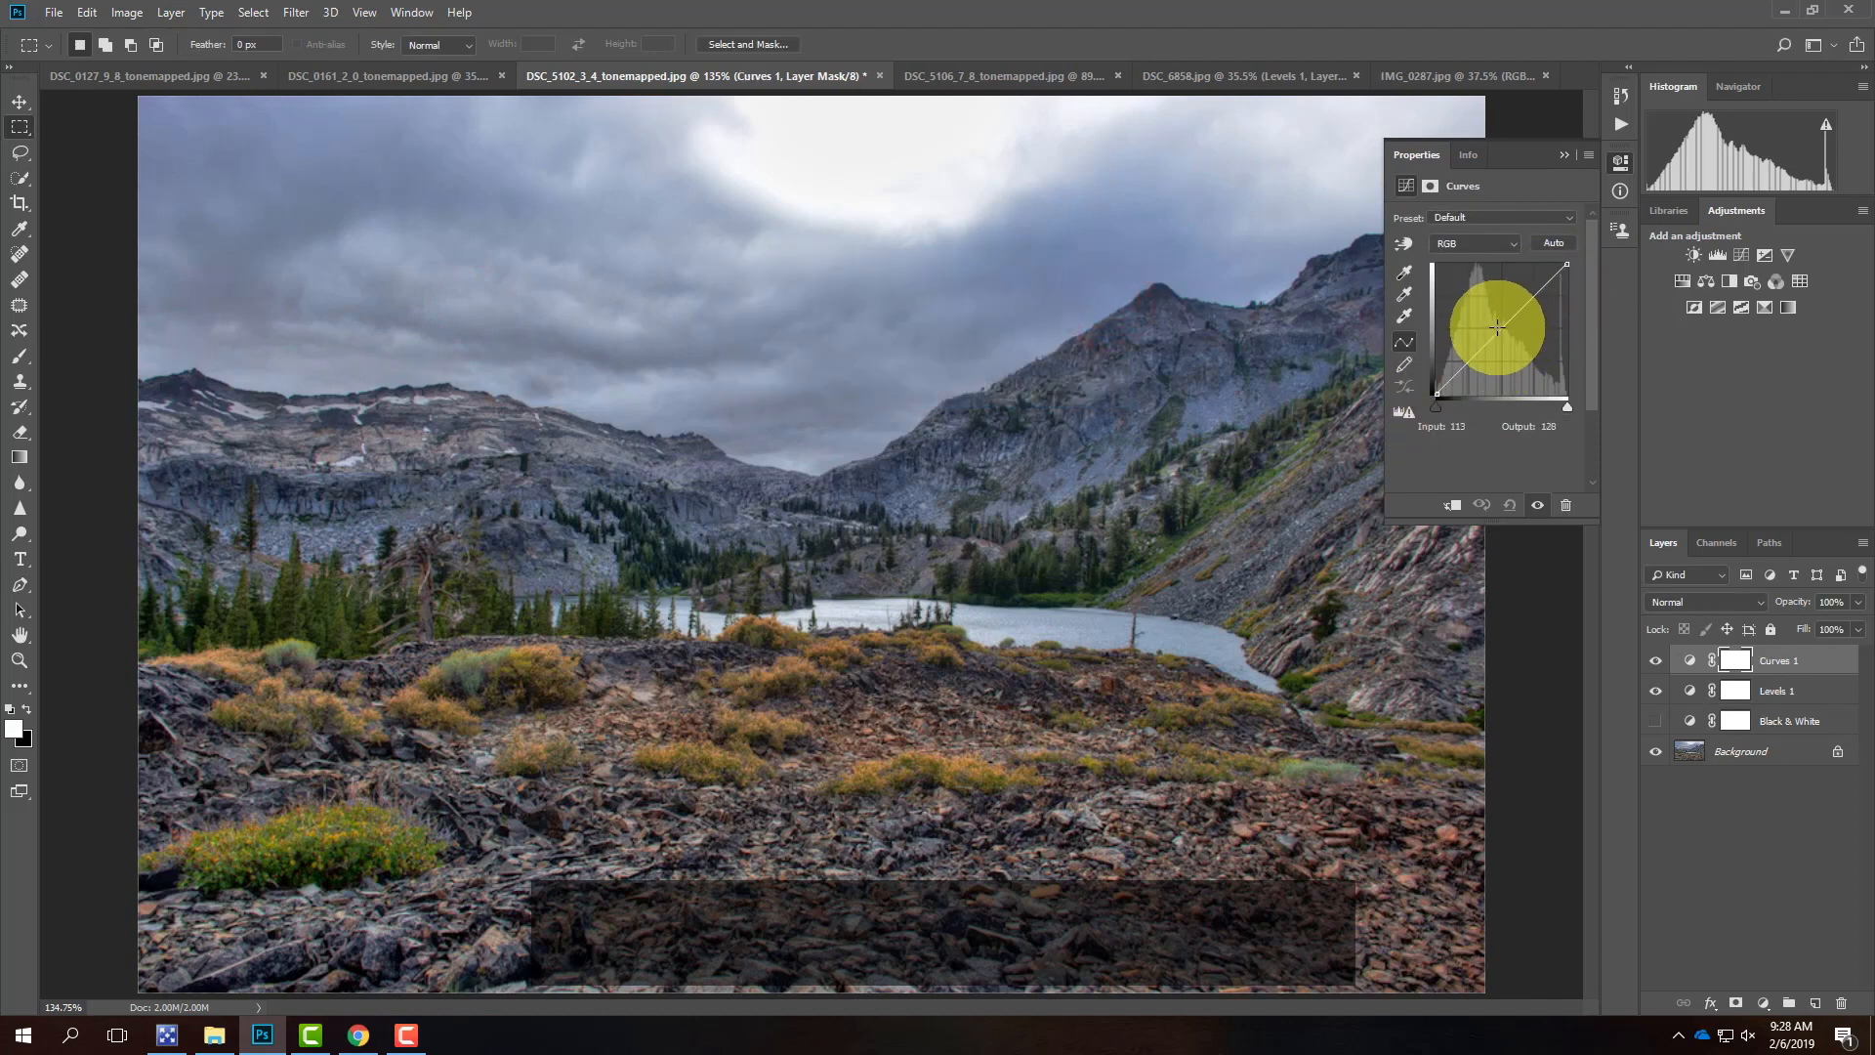
# - Build an S-curve on the mountain lake image: anchor the midtones at input 127, lower the shadows at 70 and raise the highlights at 184
pyautogui.click(1501, 328)
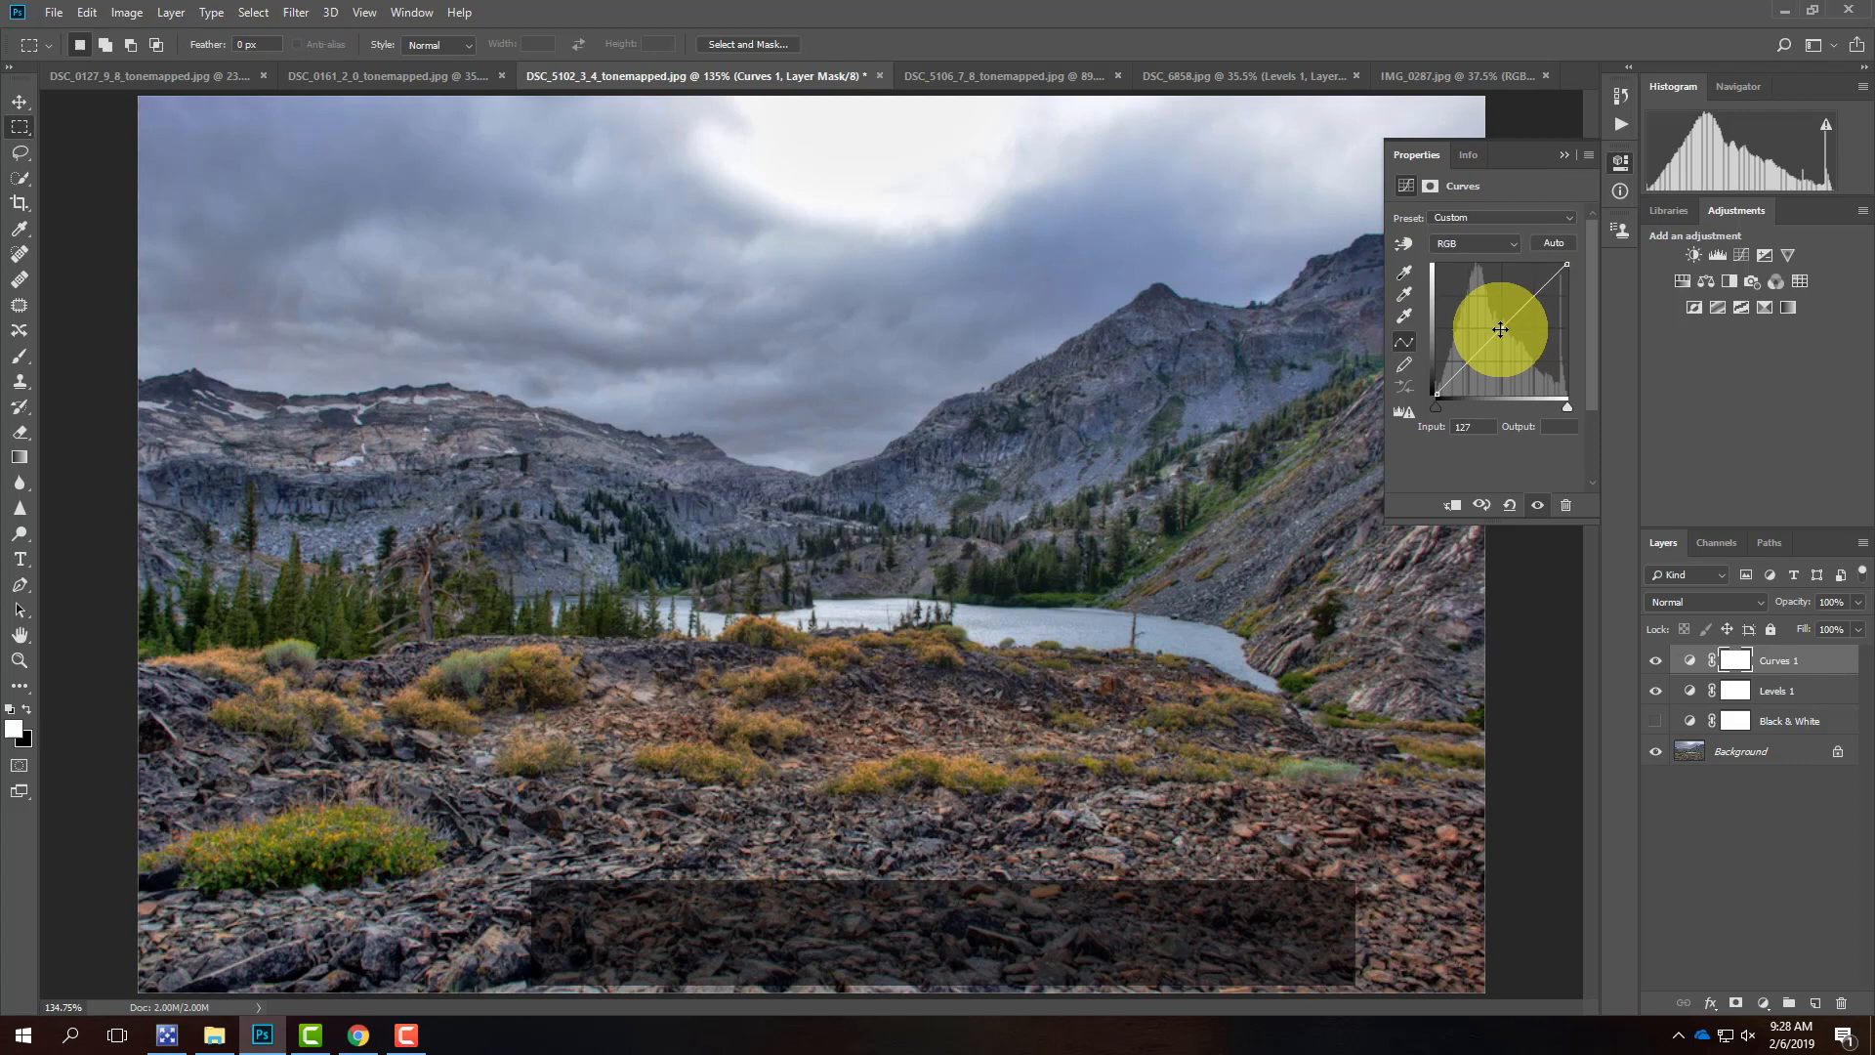
pyautogui.click(1500, 329)
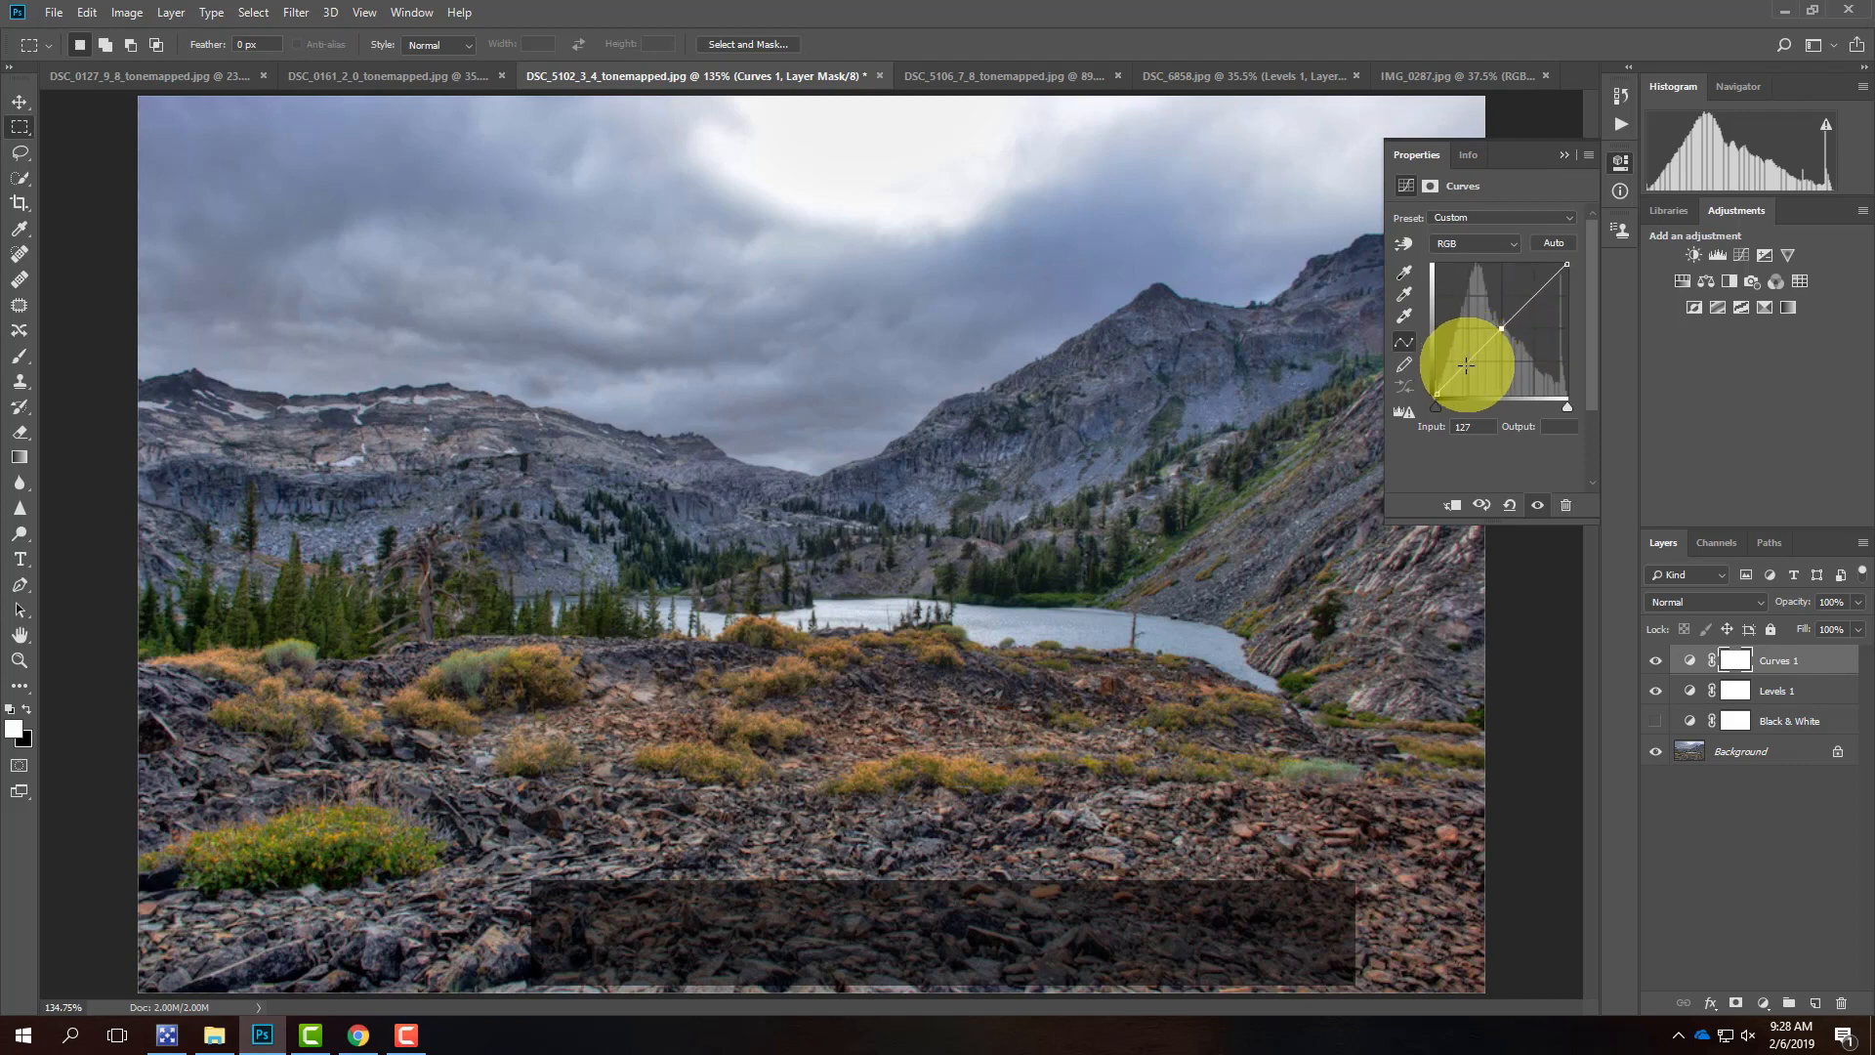
pyautogui.click(1466, 362)
pyautogui.moveTo(1469, 364); pyautogui.dragTo(1472, 367)
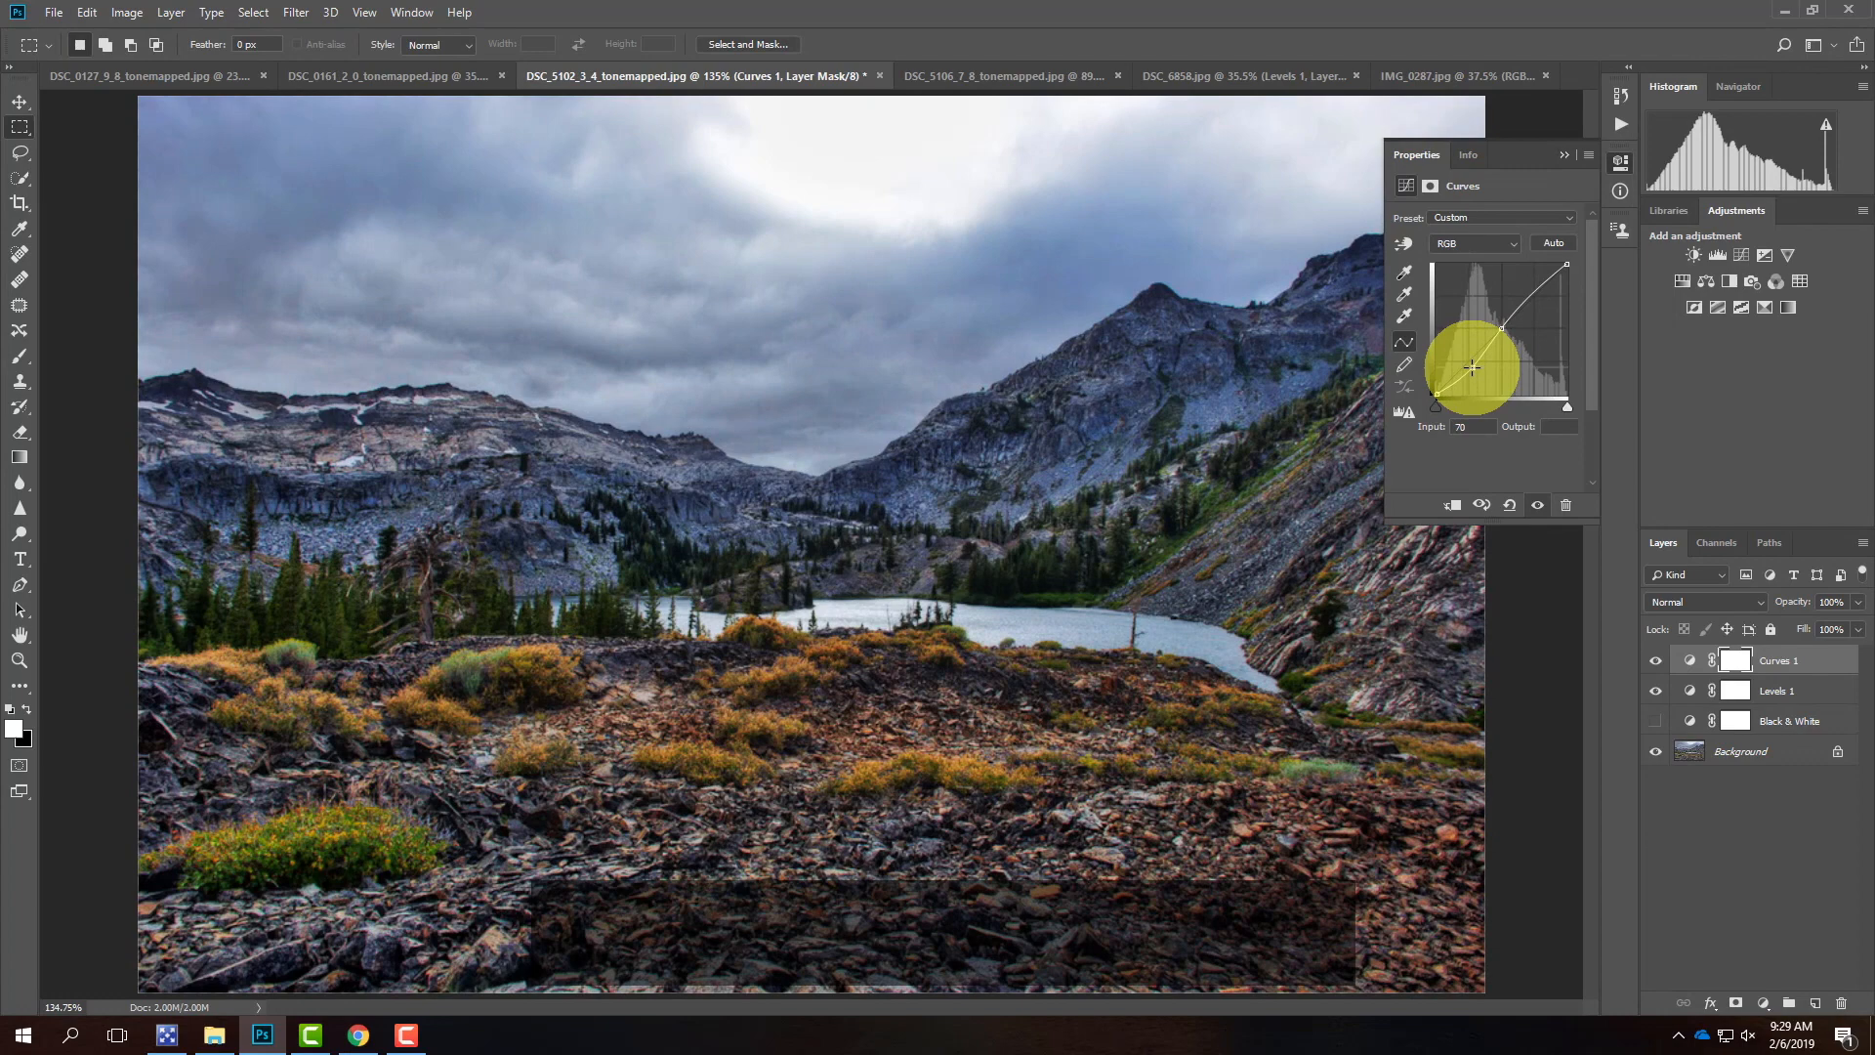
pyautogui.click(1531, 292)
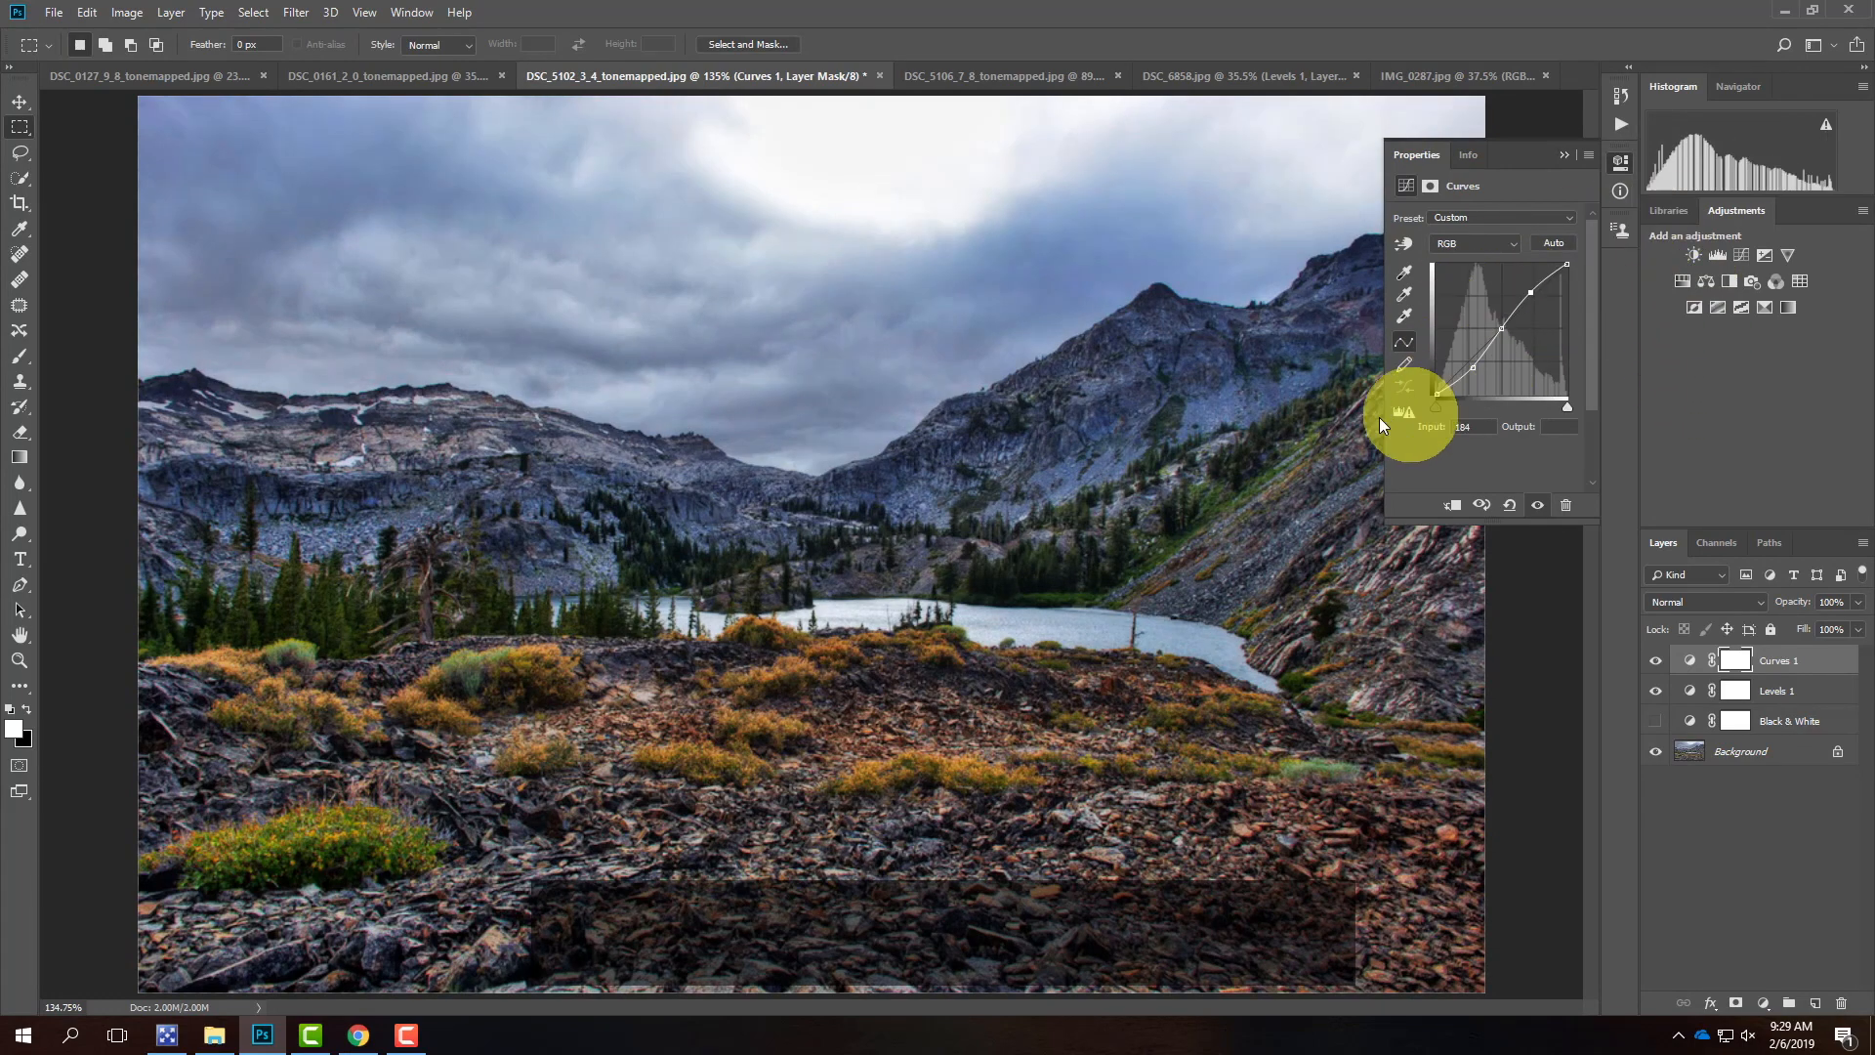
# - Toggle the Curves 1 layer's visibility to compare the mountain lake image with and without the S-curve
pyautogui.click(1656, 662)
pyautogui.click(1656, 662)
pyautogui.click(1656, 662)
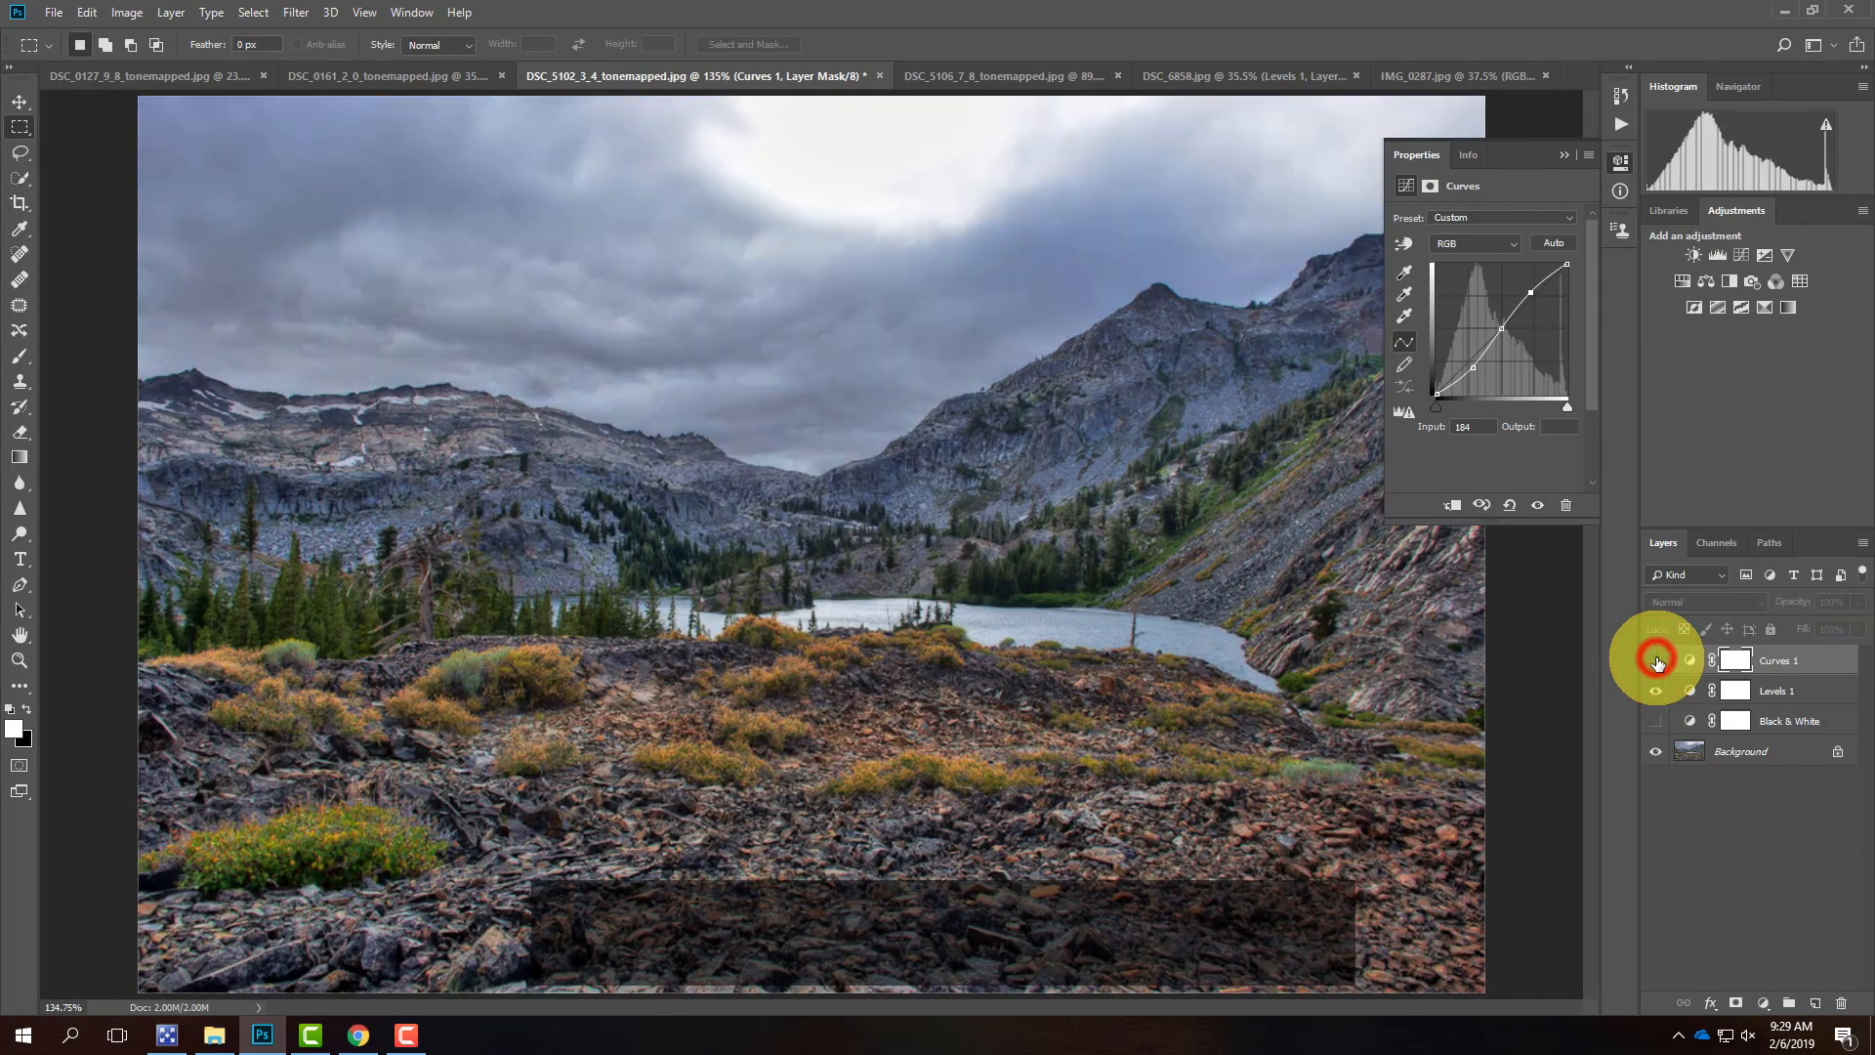
pyautogui.click(1656, 662)
pyautogui.click(1656, 662)
pyautogui.click(1656, 662)
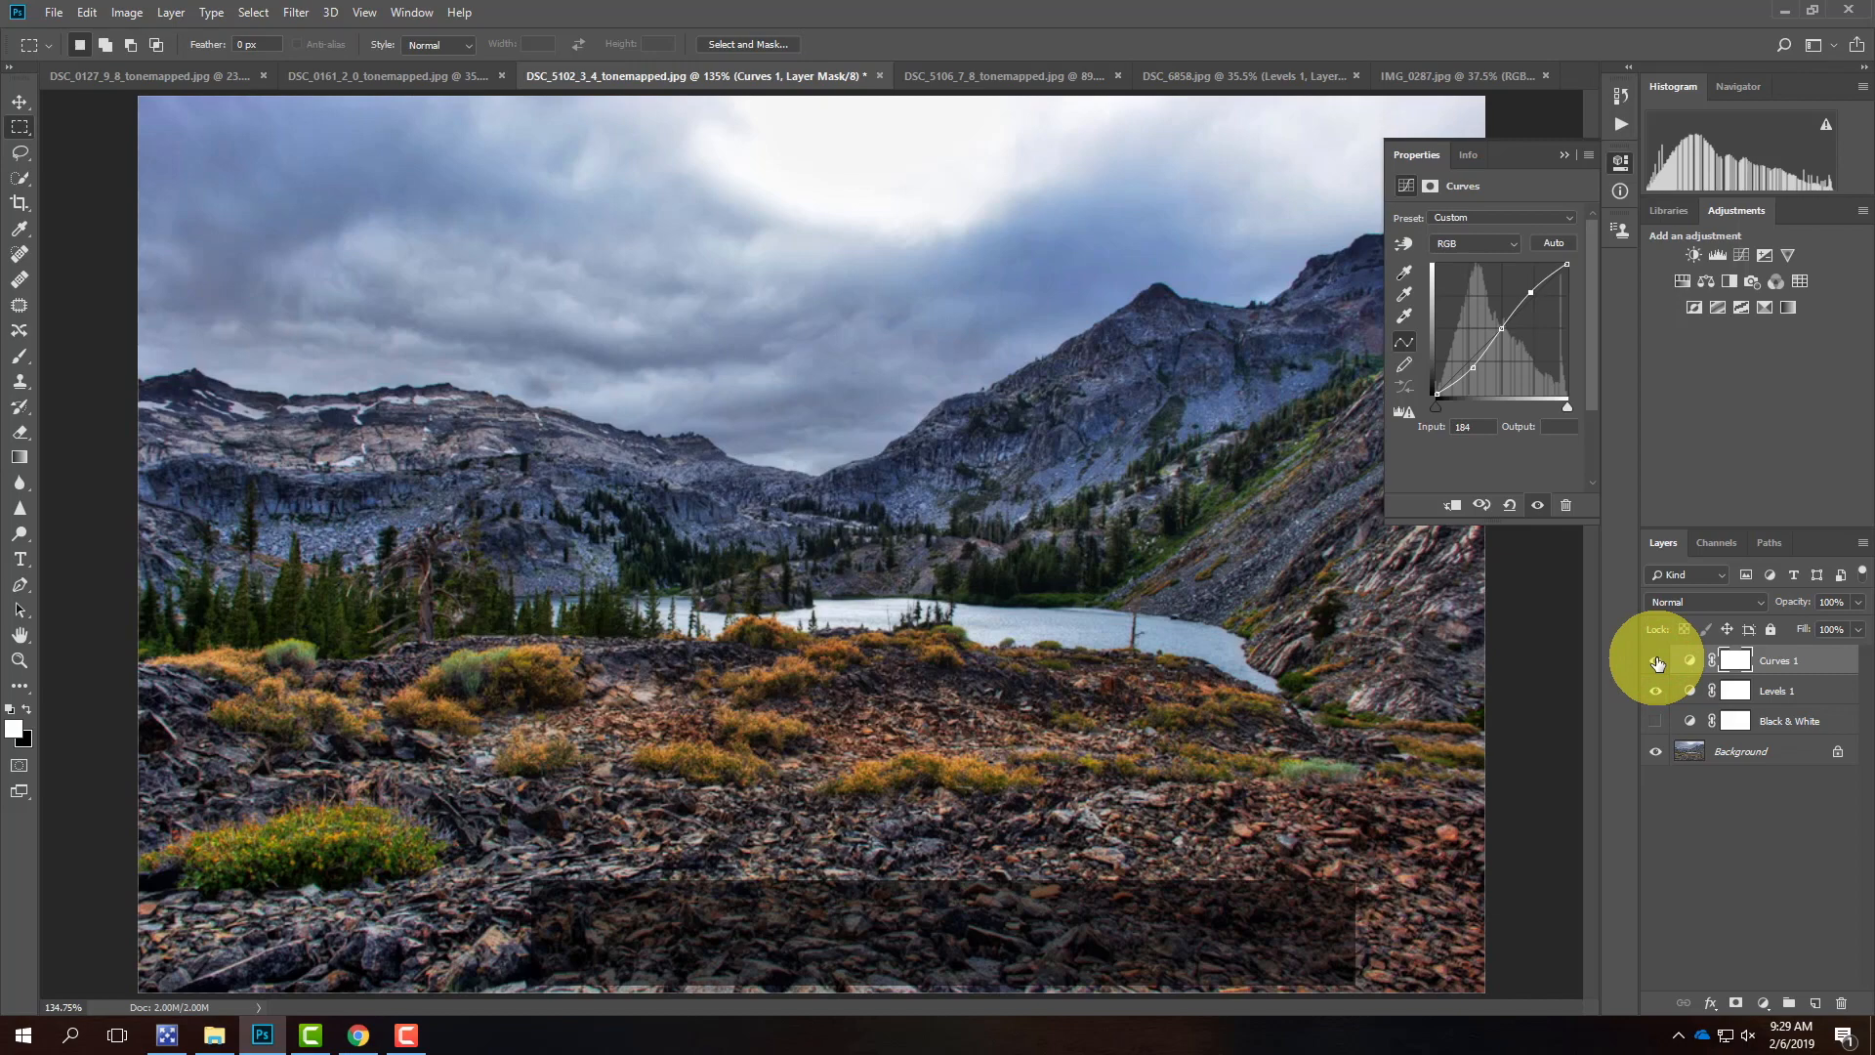
# - Switch to the pastry image DSC_6858.jpg and add a Curves adjustment layer with the default name above Levels 1
pyautogui.click(1027, 78)
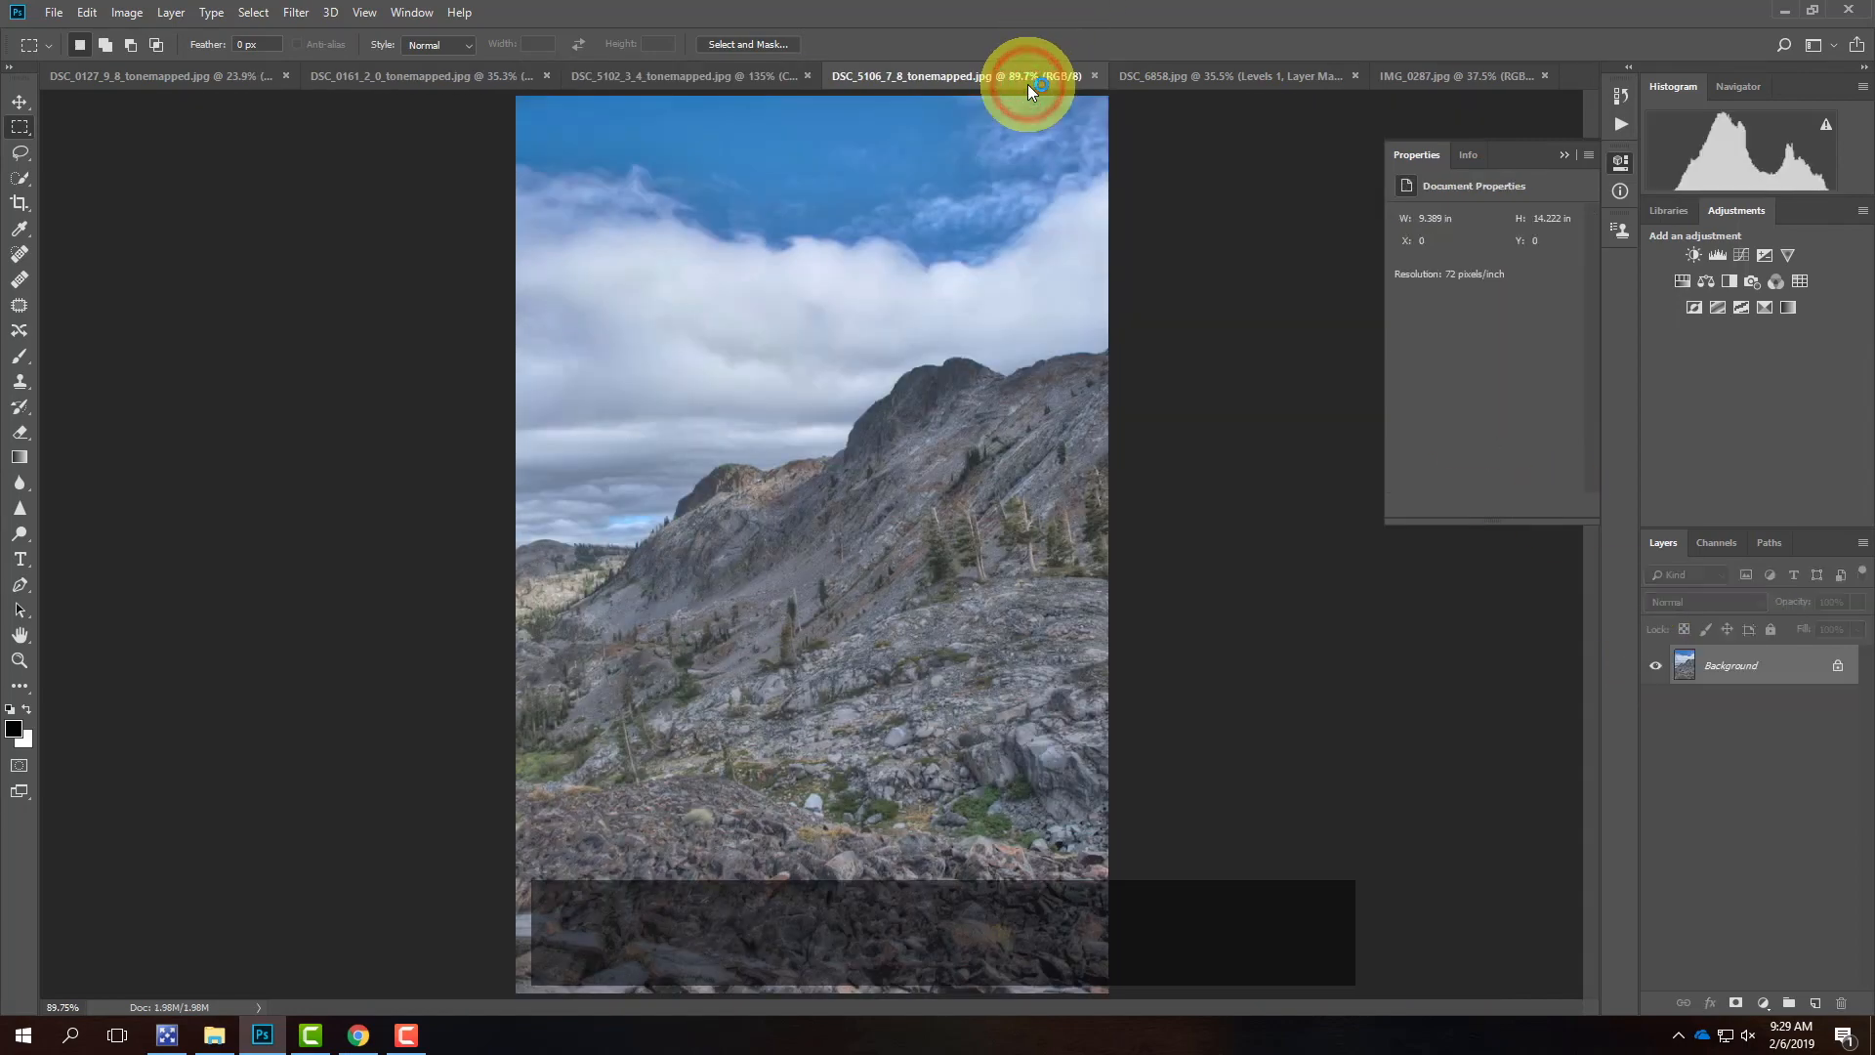
pyautogui.click(1255, 70)
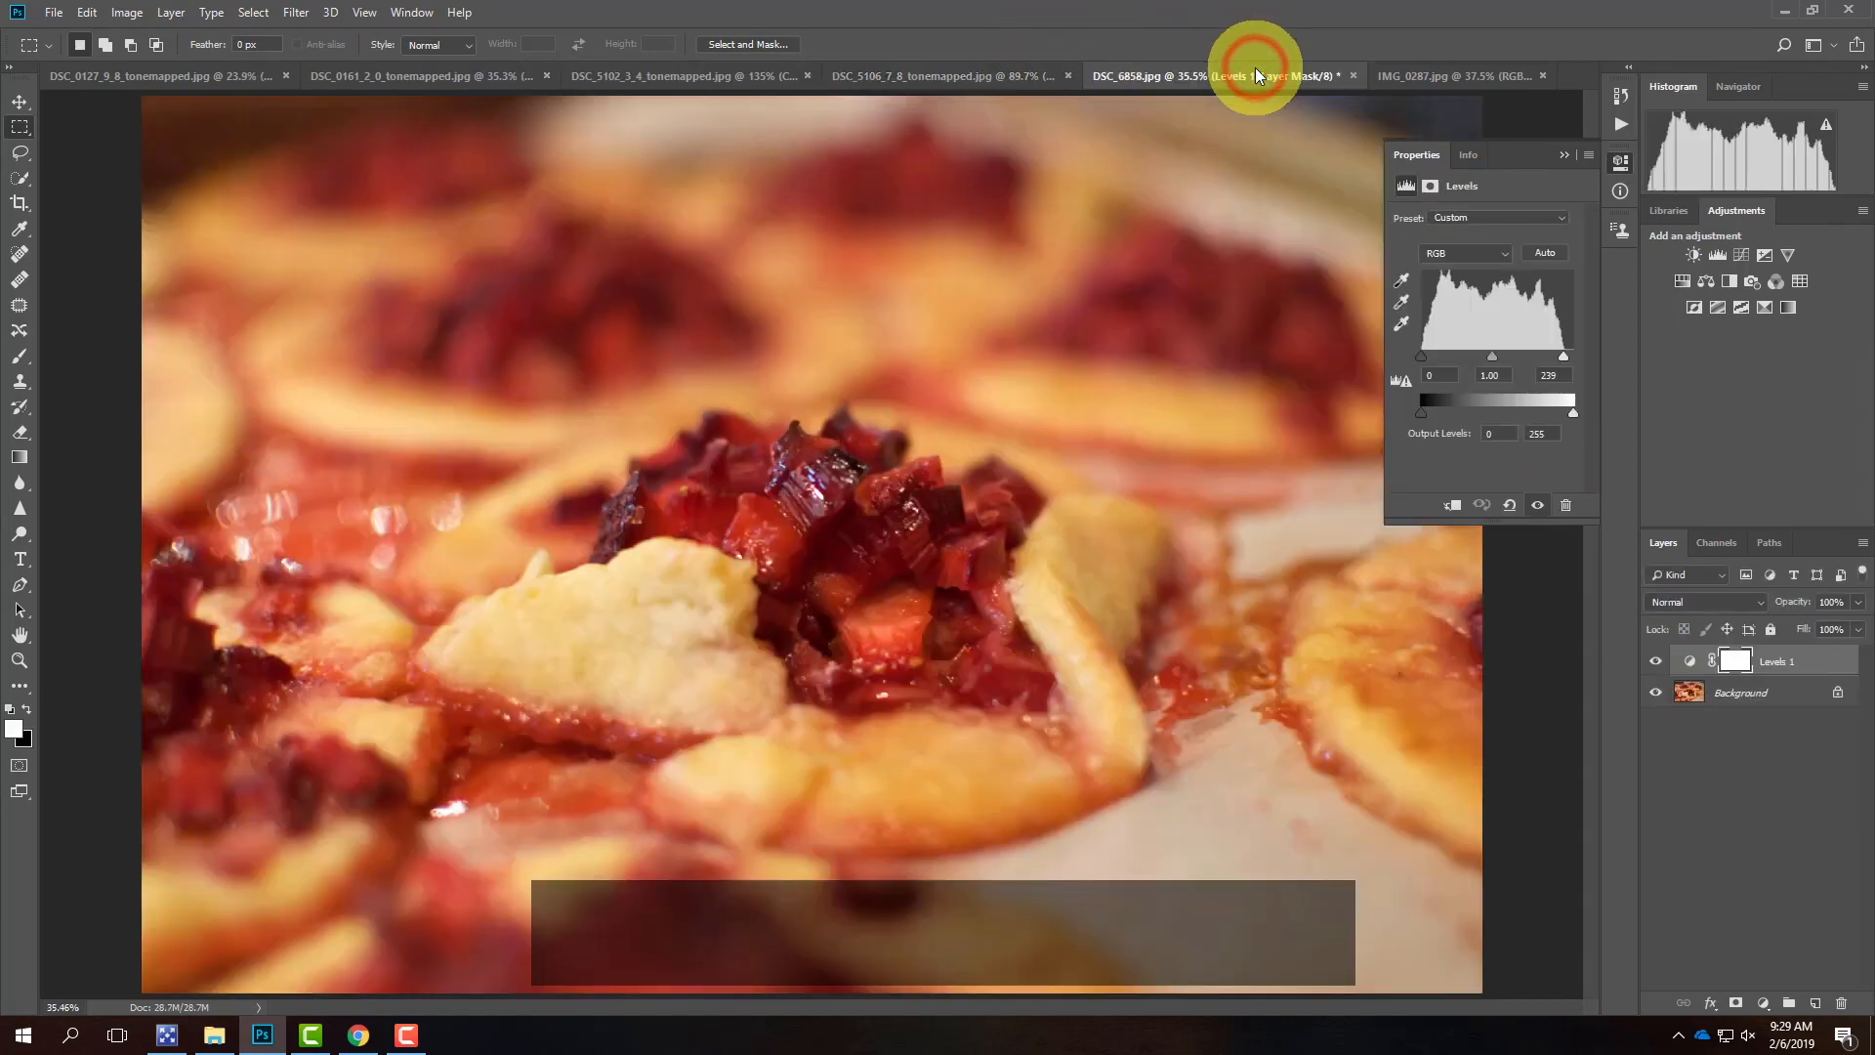
pyautogui.click(126, 21)
pyautogui.click(171, 14)
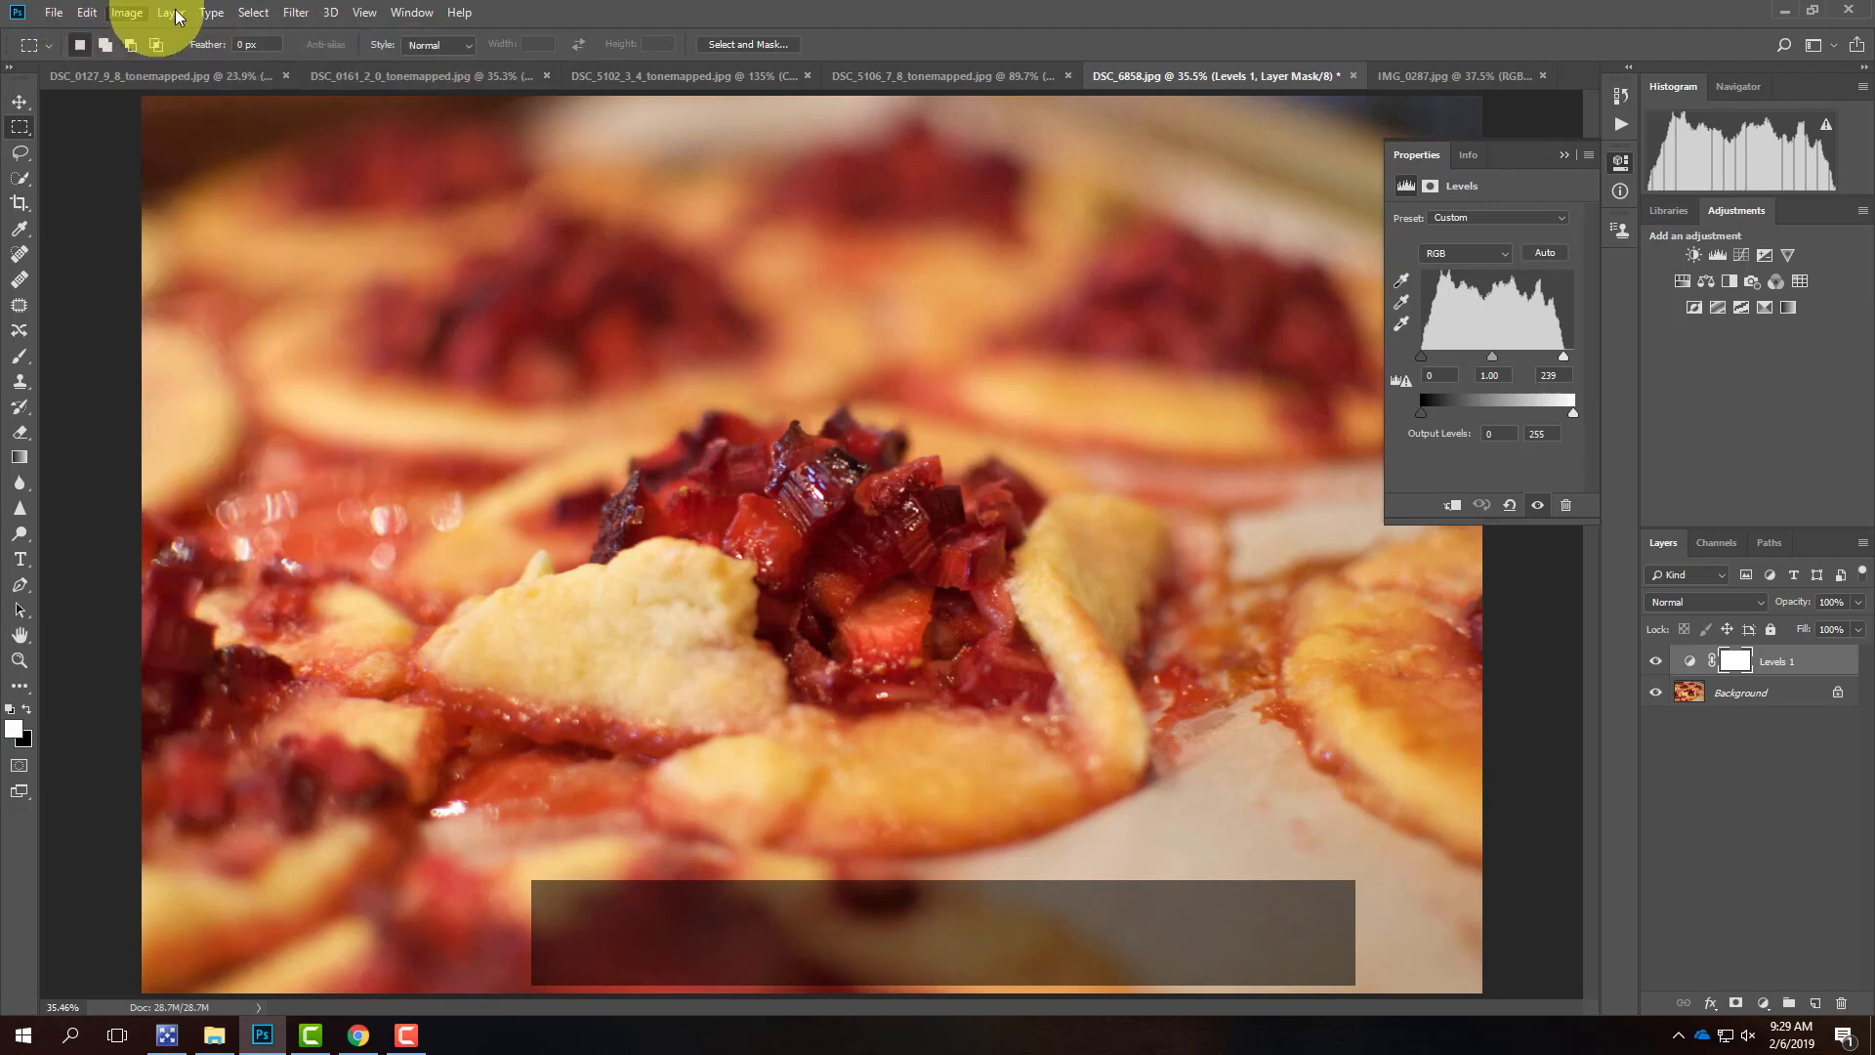
pyautogui.click(180, 14)
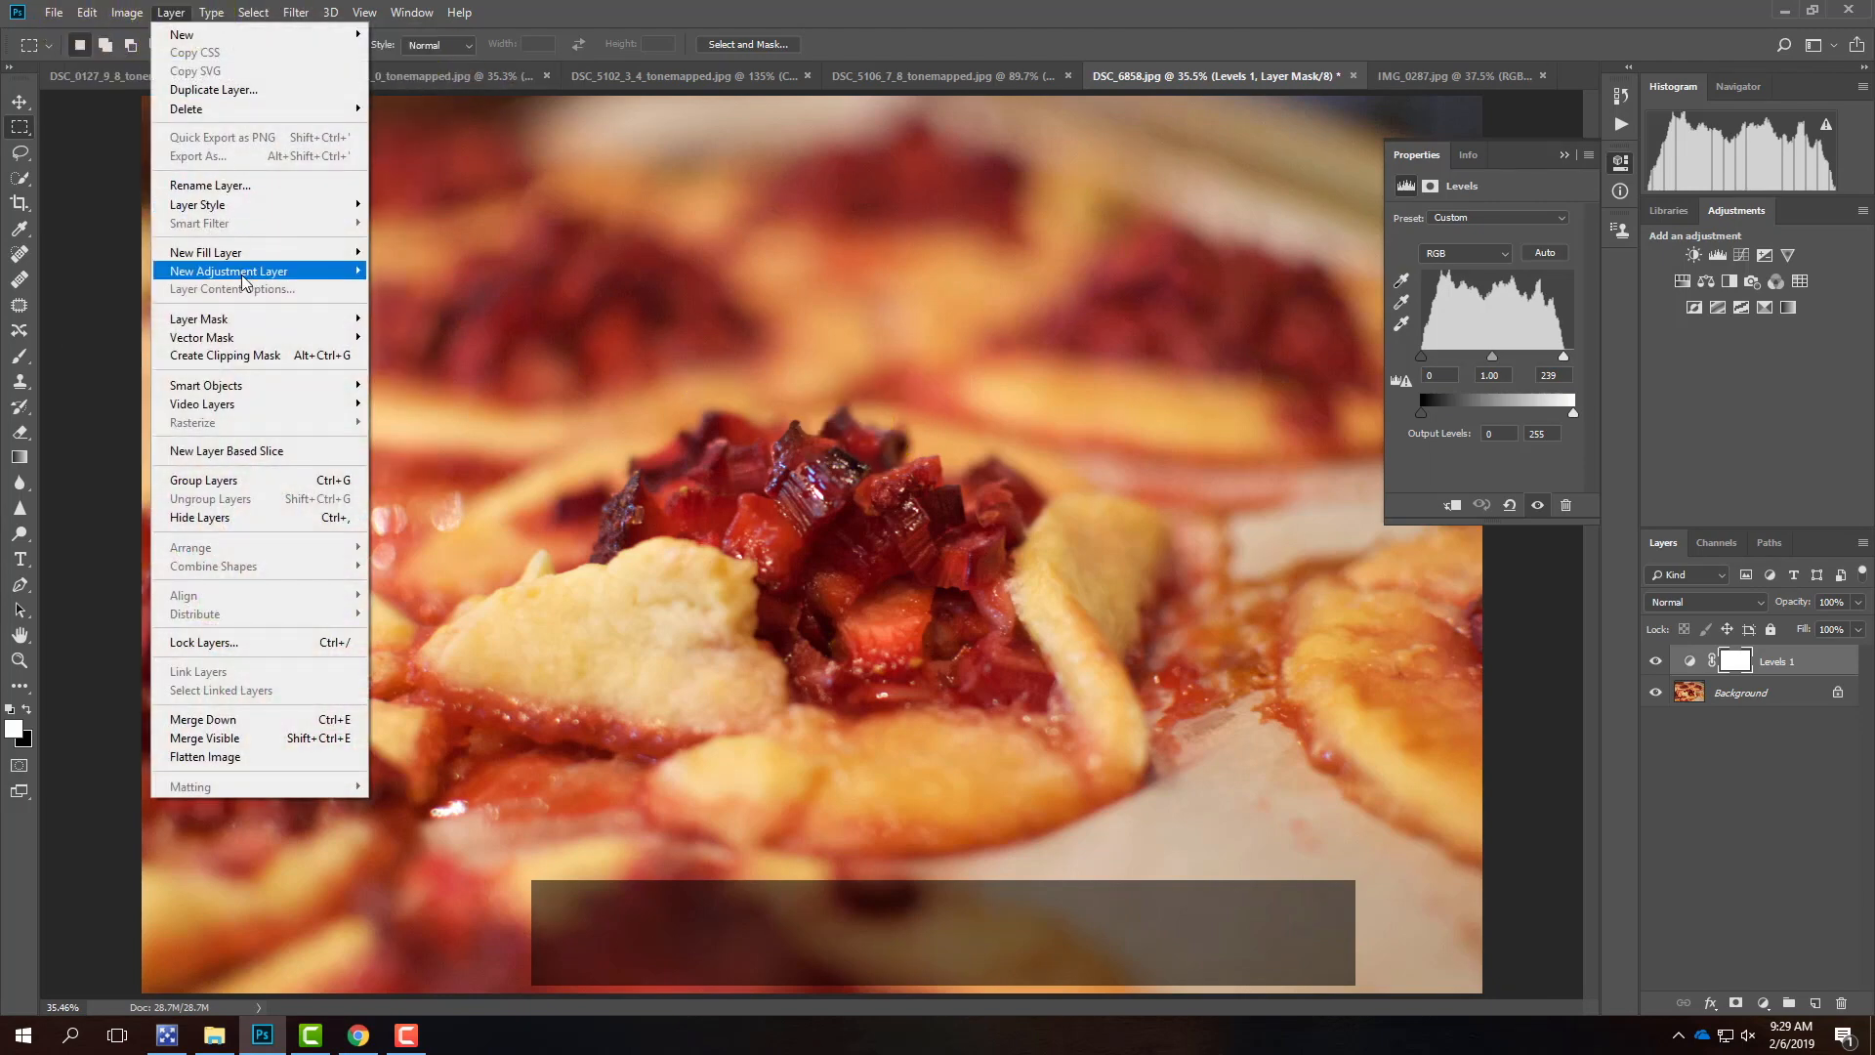
pyautogui.moveTo(244, 272)
pyautogui.click(437, 308)
pyautogui.click(1101, 308)
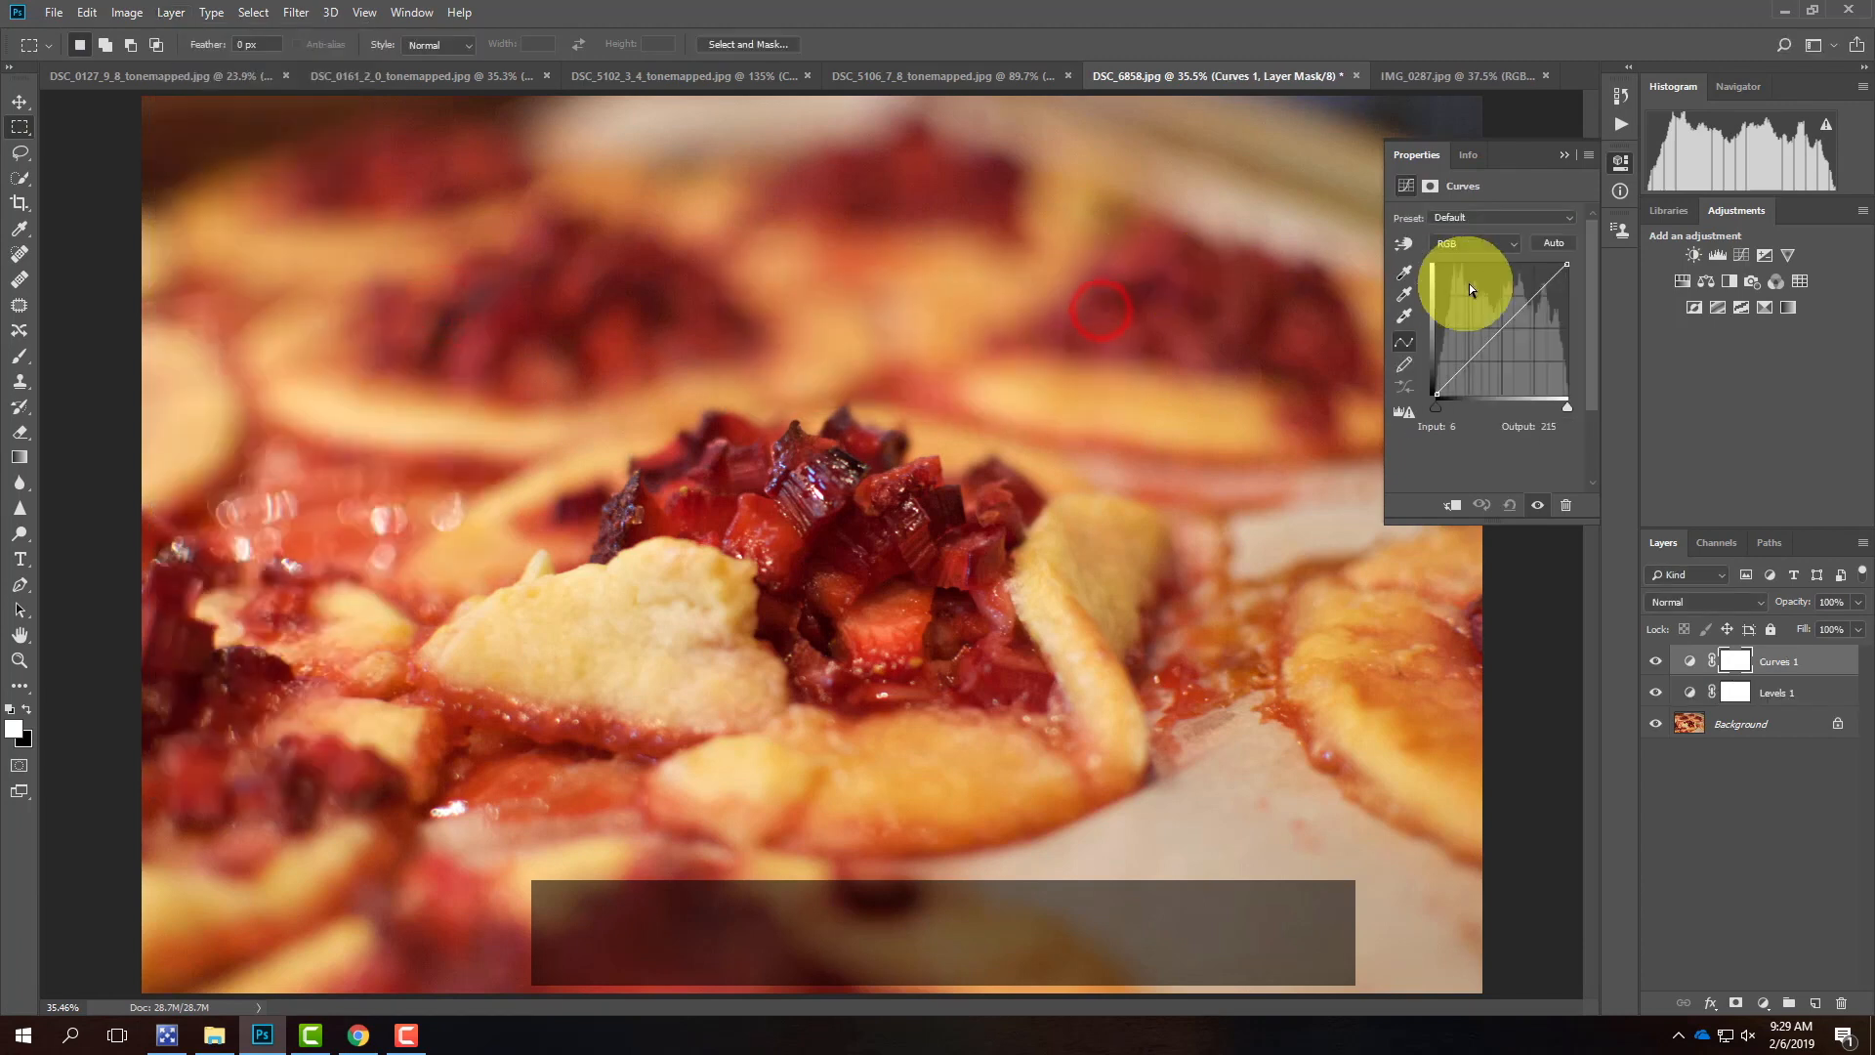
# - Build an S-curve on the pastry image: anchor the midtones, lower the shadows at about input 71 and raise the highlights at about 186
pyautogui.click(1503, 329)
pyautogui.click(1470, 361)
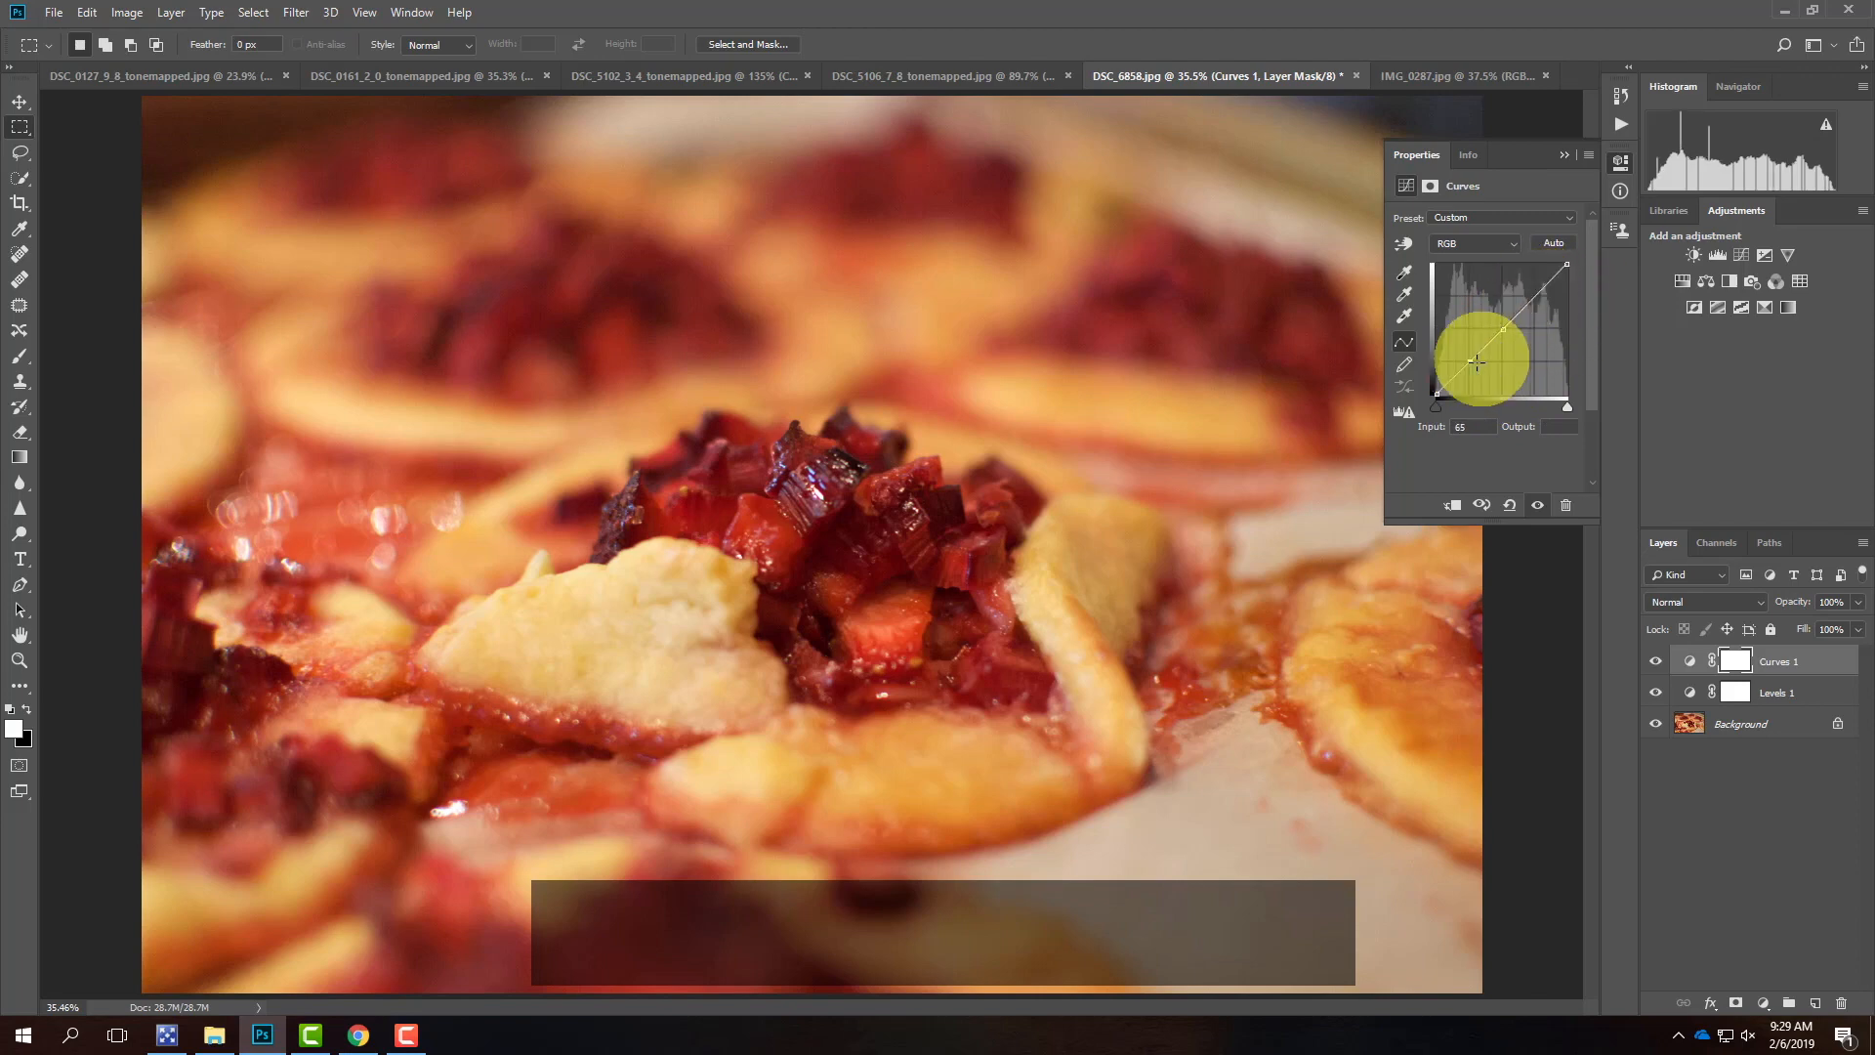
pyautogui.moveTo(1471, 362); pyautogui.dragTo(1472, 363)
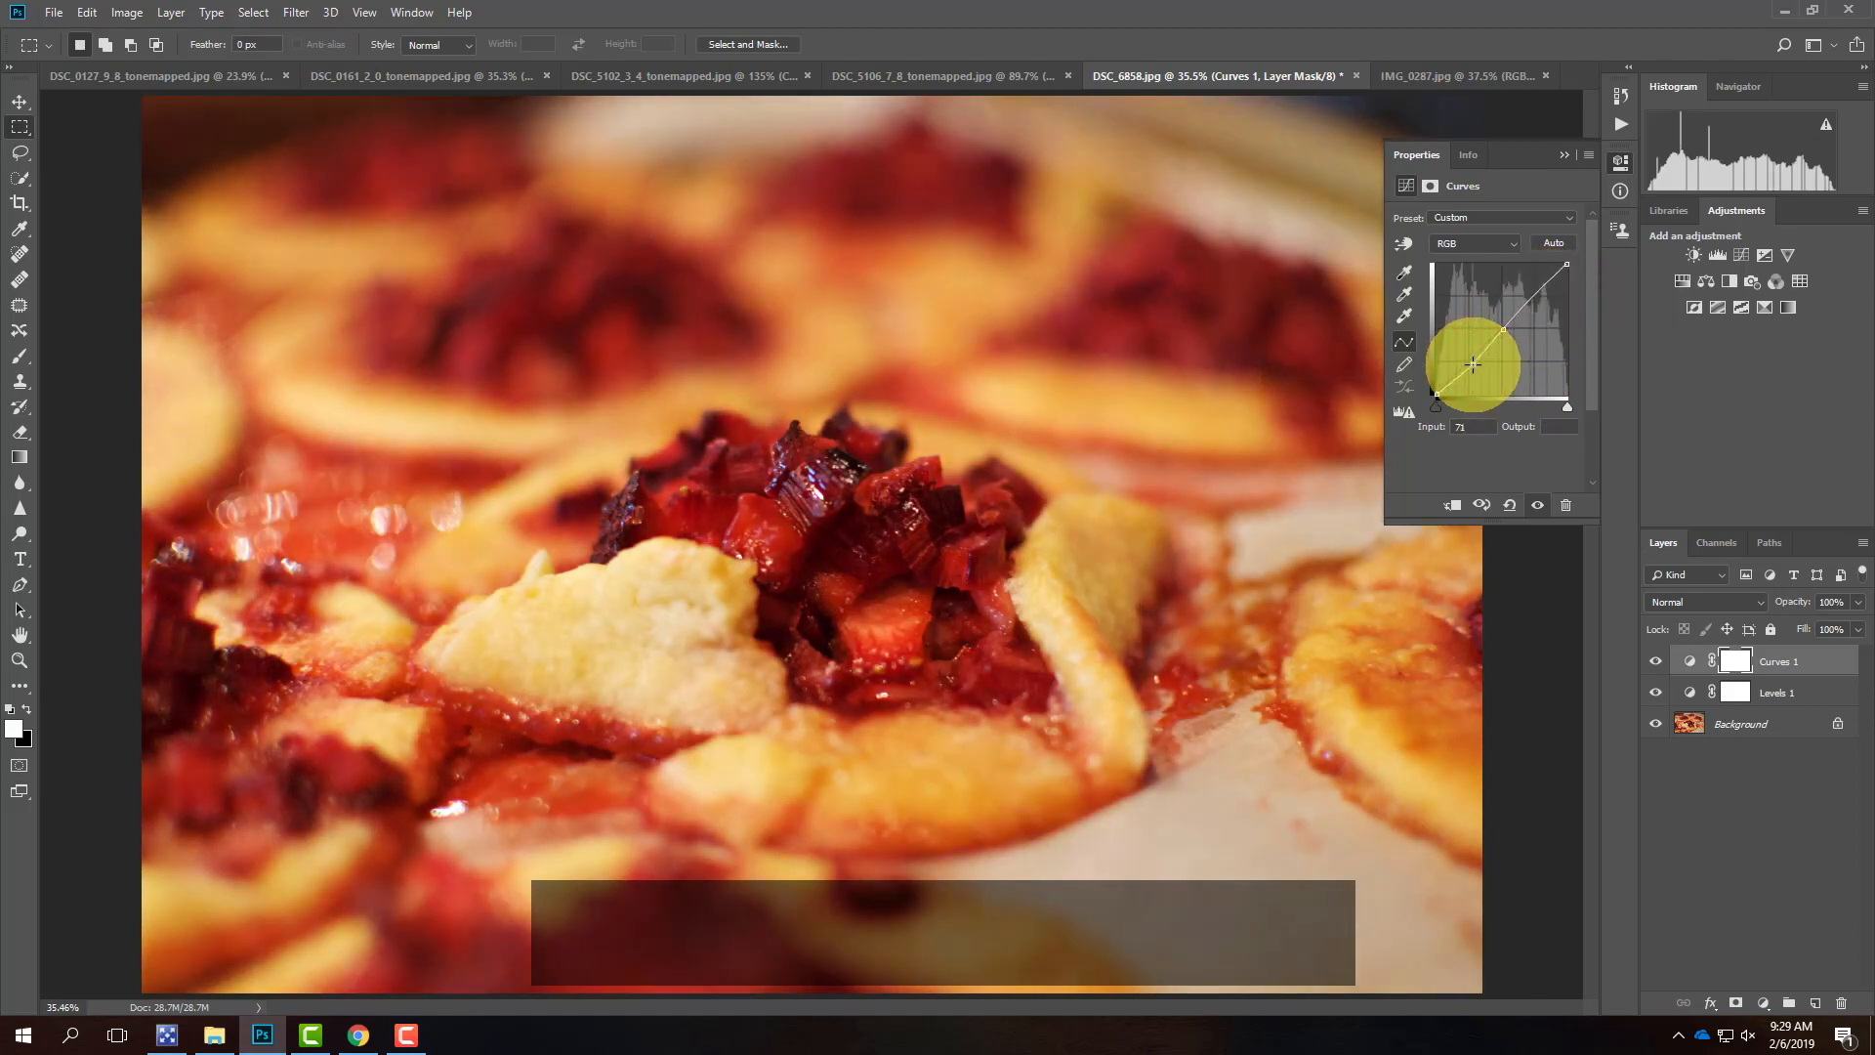
pyautogui.click(1532, 293)
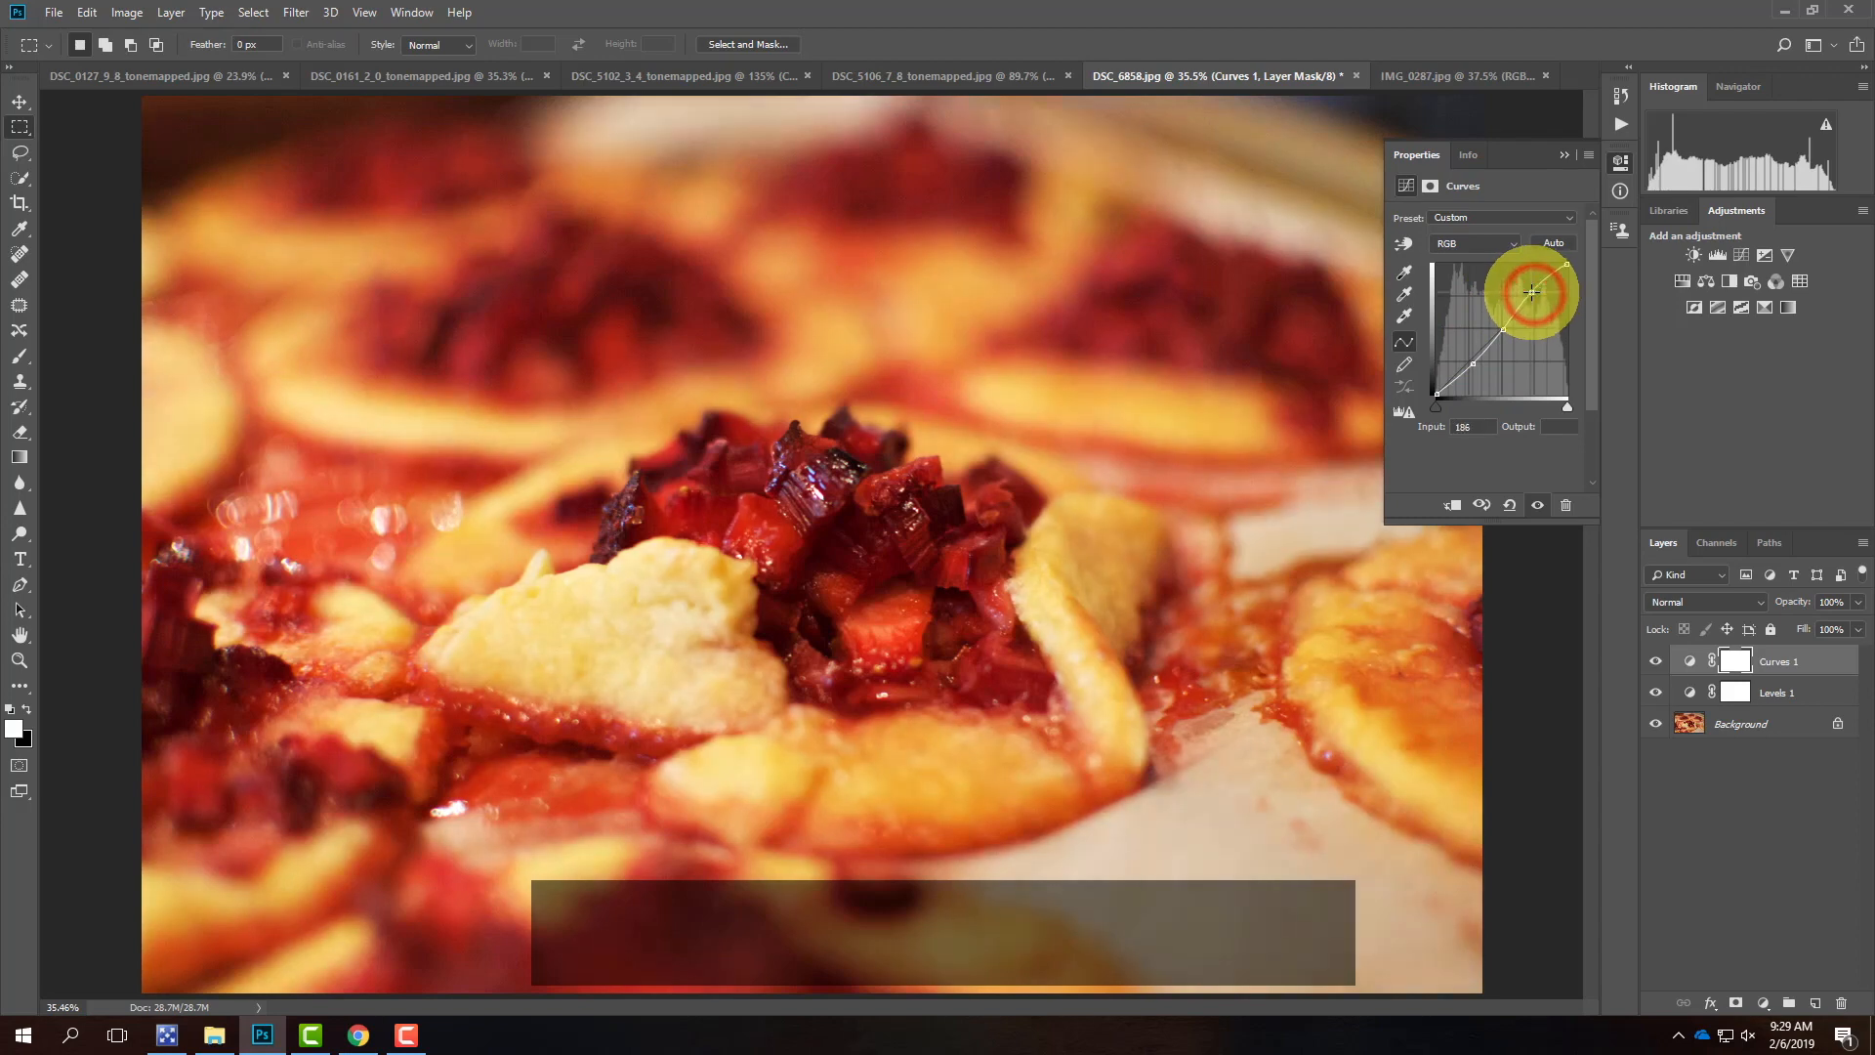
# - Compare the pastry photo with and without the Curves 1 adjustment by toggling that layer's visibility
pyautogui.click(1655, 662)
pyautogui.click(1655, 662)
pyautogui.click(1655, 662)
pyautogui.click(1655, 662)
pyautogui.click(1655, 662)
pyautogui.click(1655, 662)
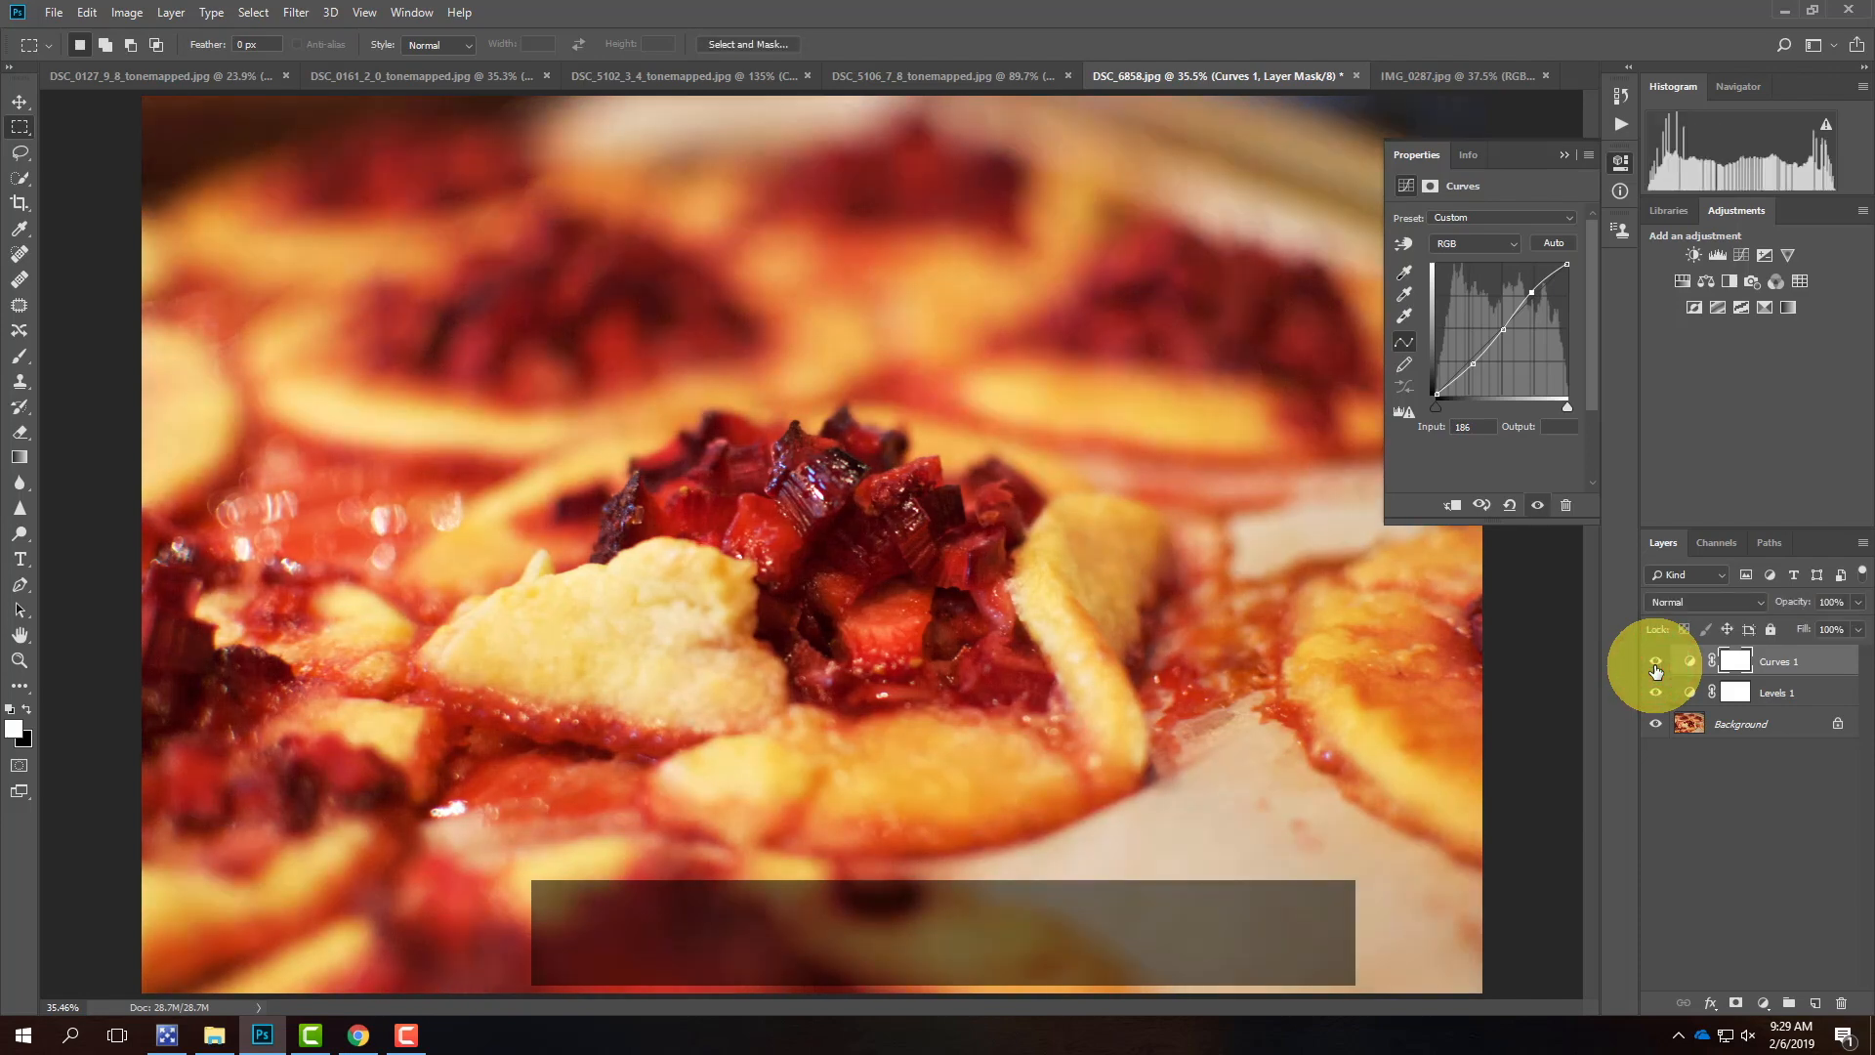
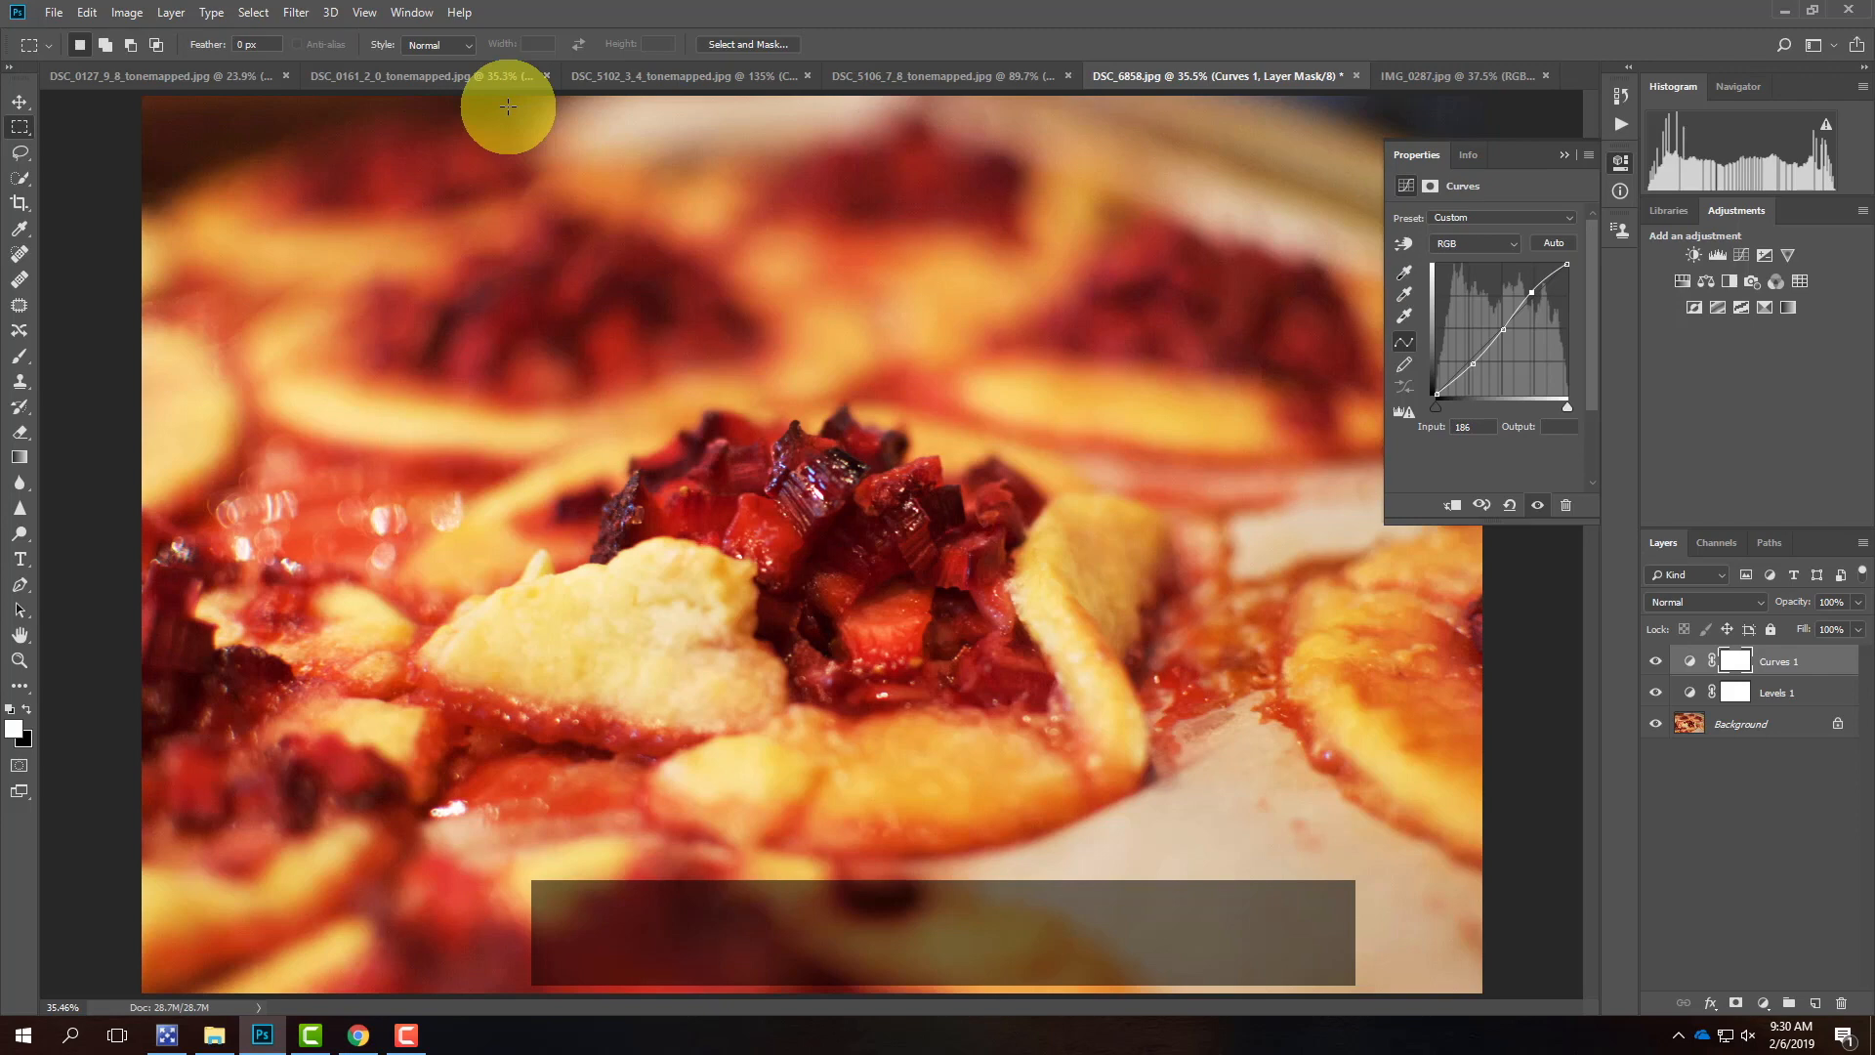
# - Switch to the sunset photo DSC_0161_2_0_tonemapped.jpg and hide its Curves 1 and Levels 1 layers
pyautogui.click(465, 76)
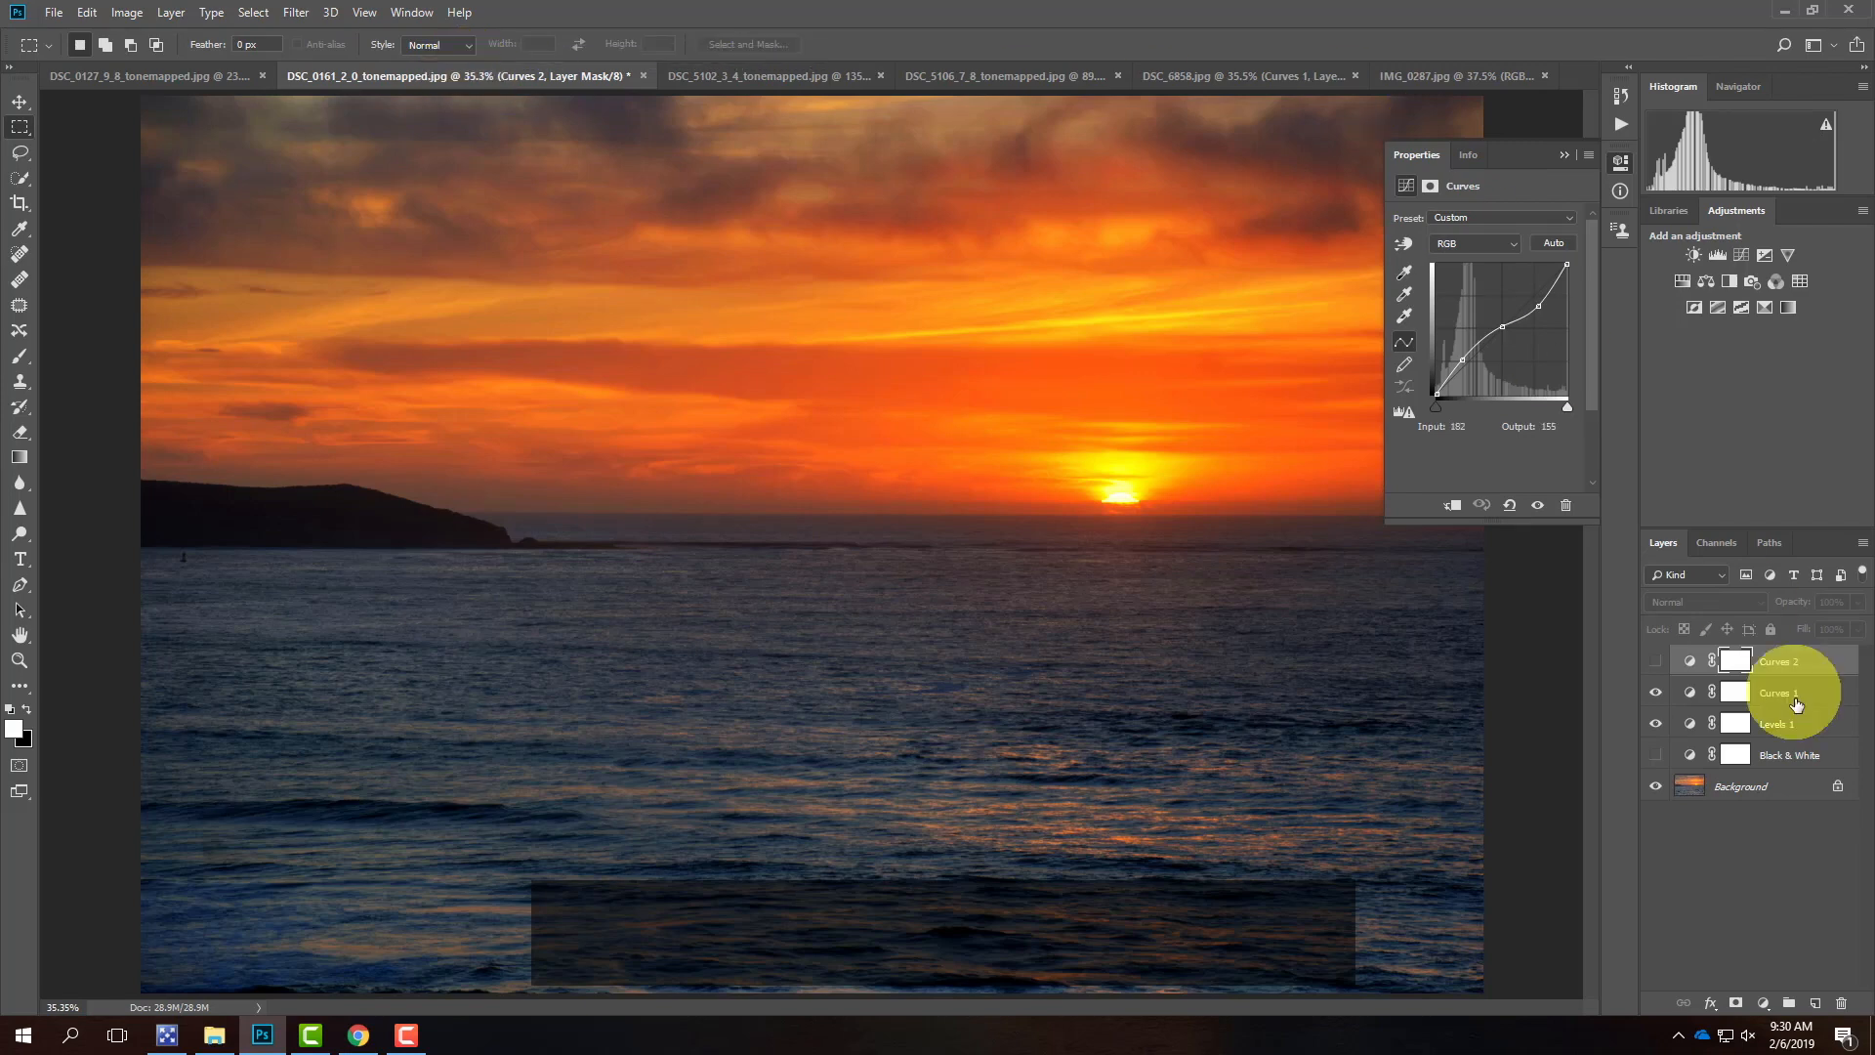
pyautogui.click(1657, 693)
pyautogui.click(1655, 723)
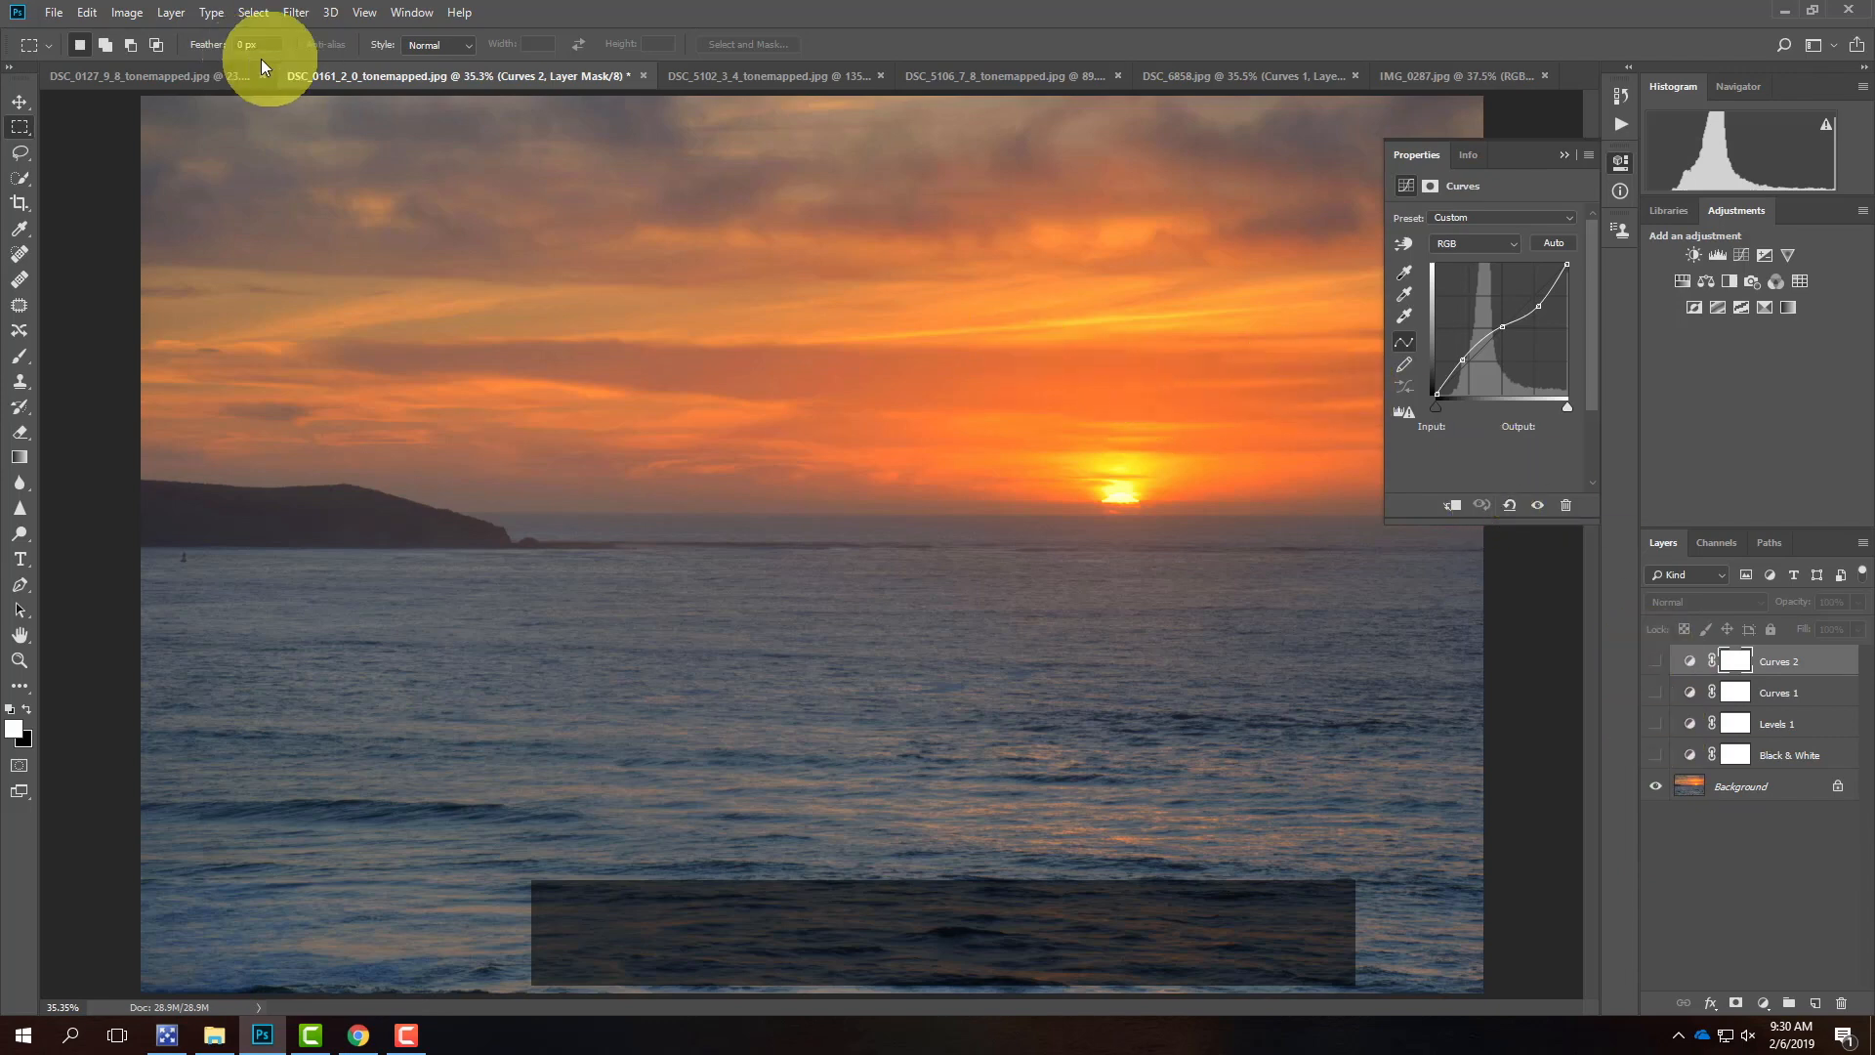
# - Add a Channel Mixer adjustment layer named Pop to the sunset photo
pyautogui.click(170, 12)
pyautogui.moveTo(246, 273)
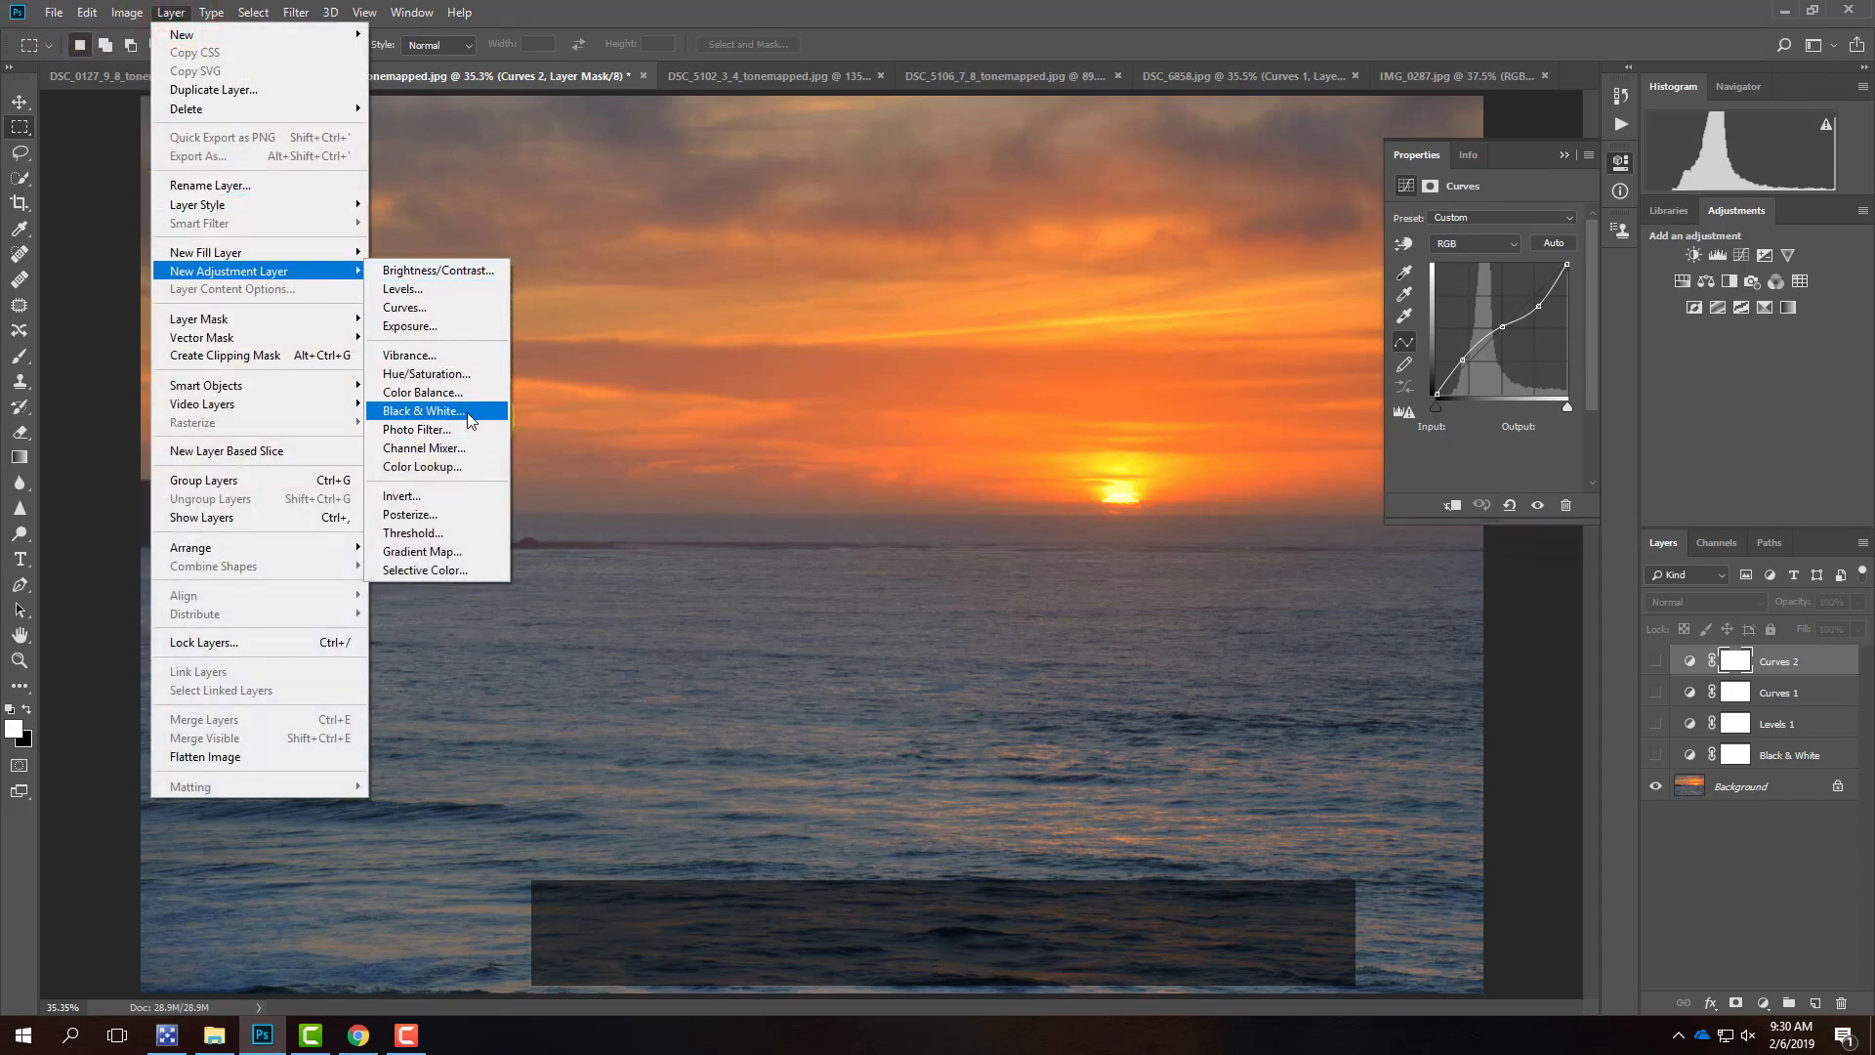
pyautogui.click(455, 448)
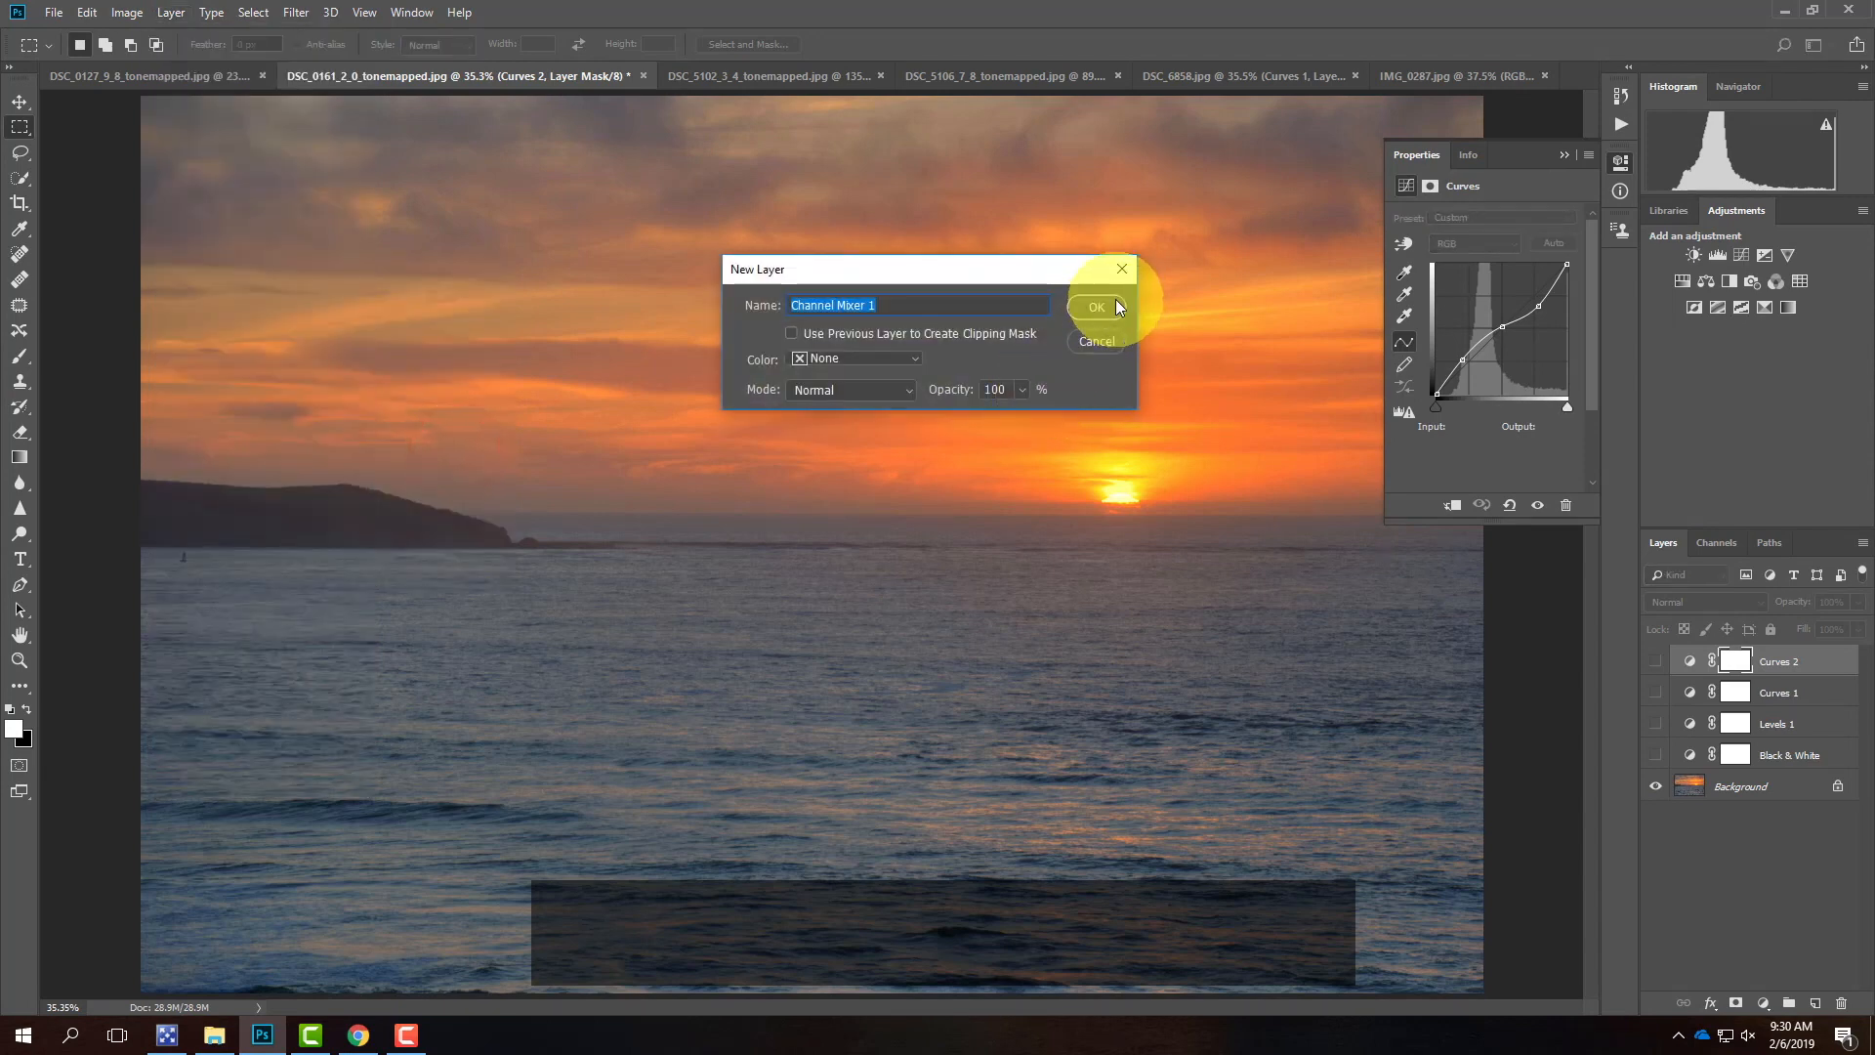
pyautogui.write('Pop')
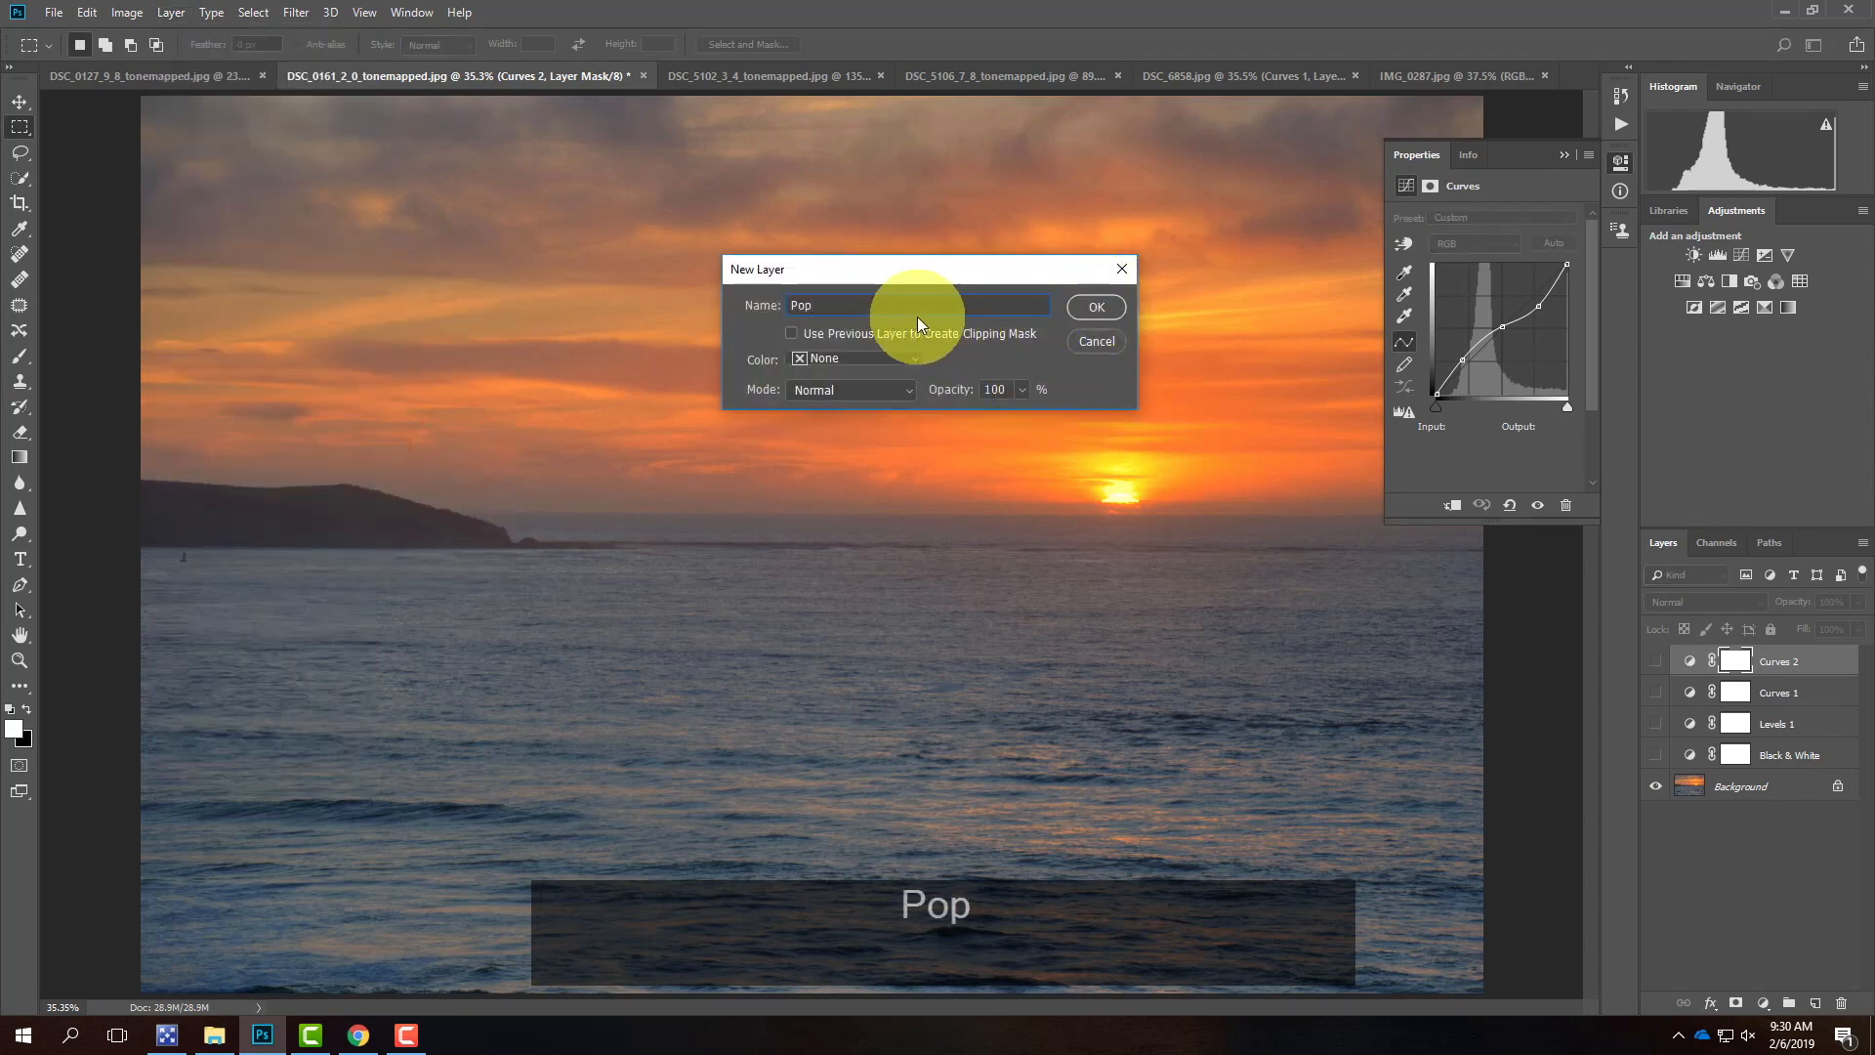
pyautogui.press('Return')
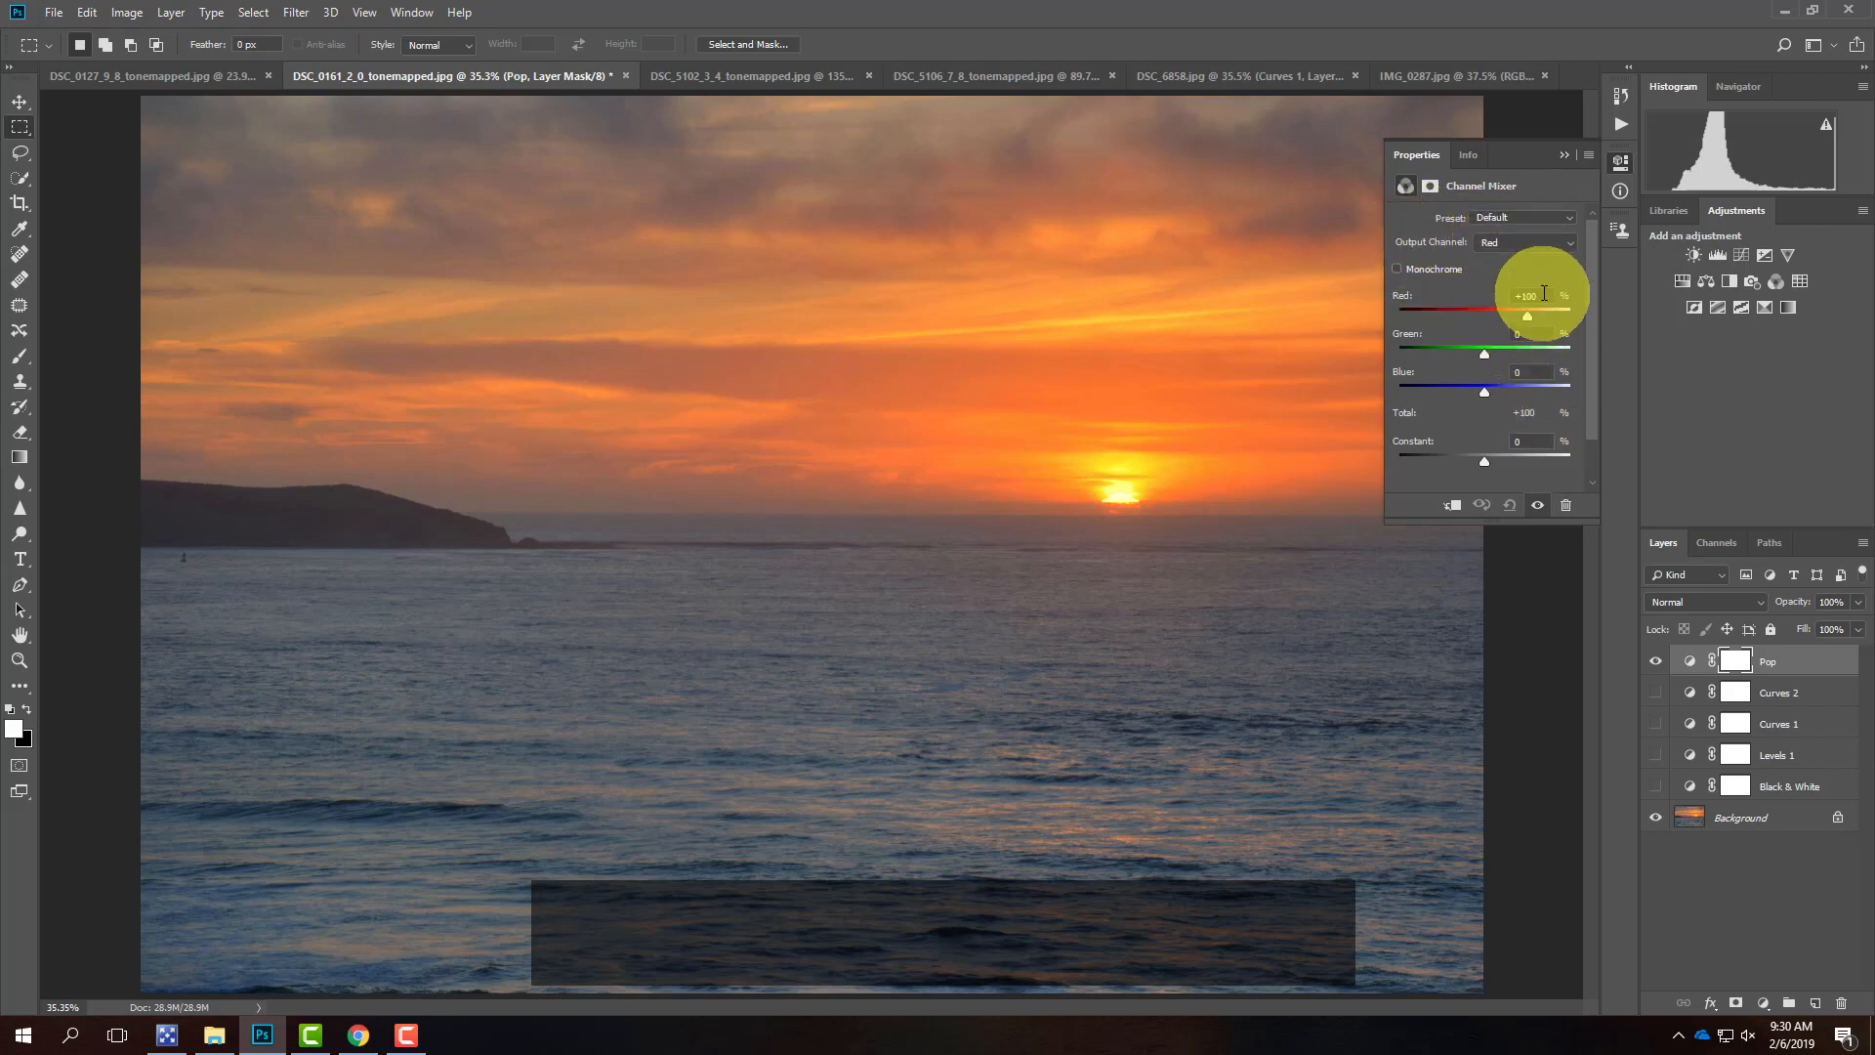
# - For the Red output channel of the Pop layer, set Red to 116%, Green to -8% and Blue to -8%
pyautogui.moveTo(1538, 296); pyautogui.dragTo(1491, 295)
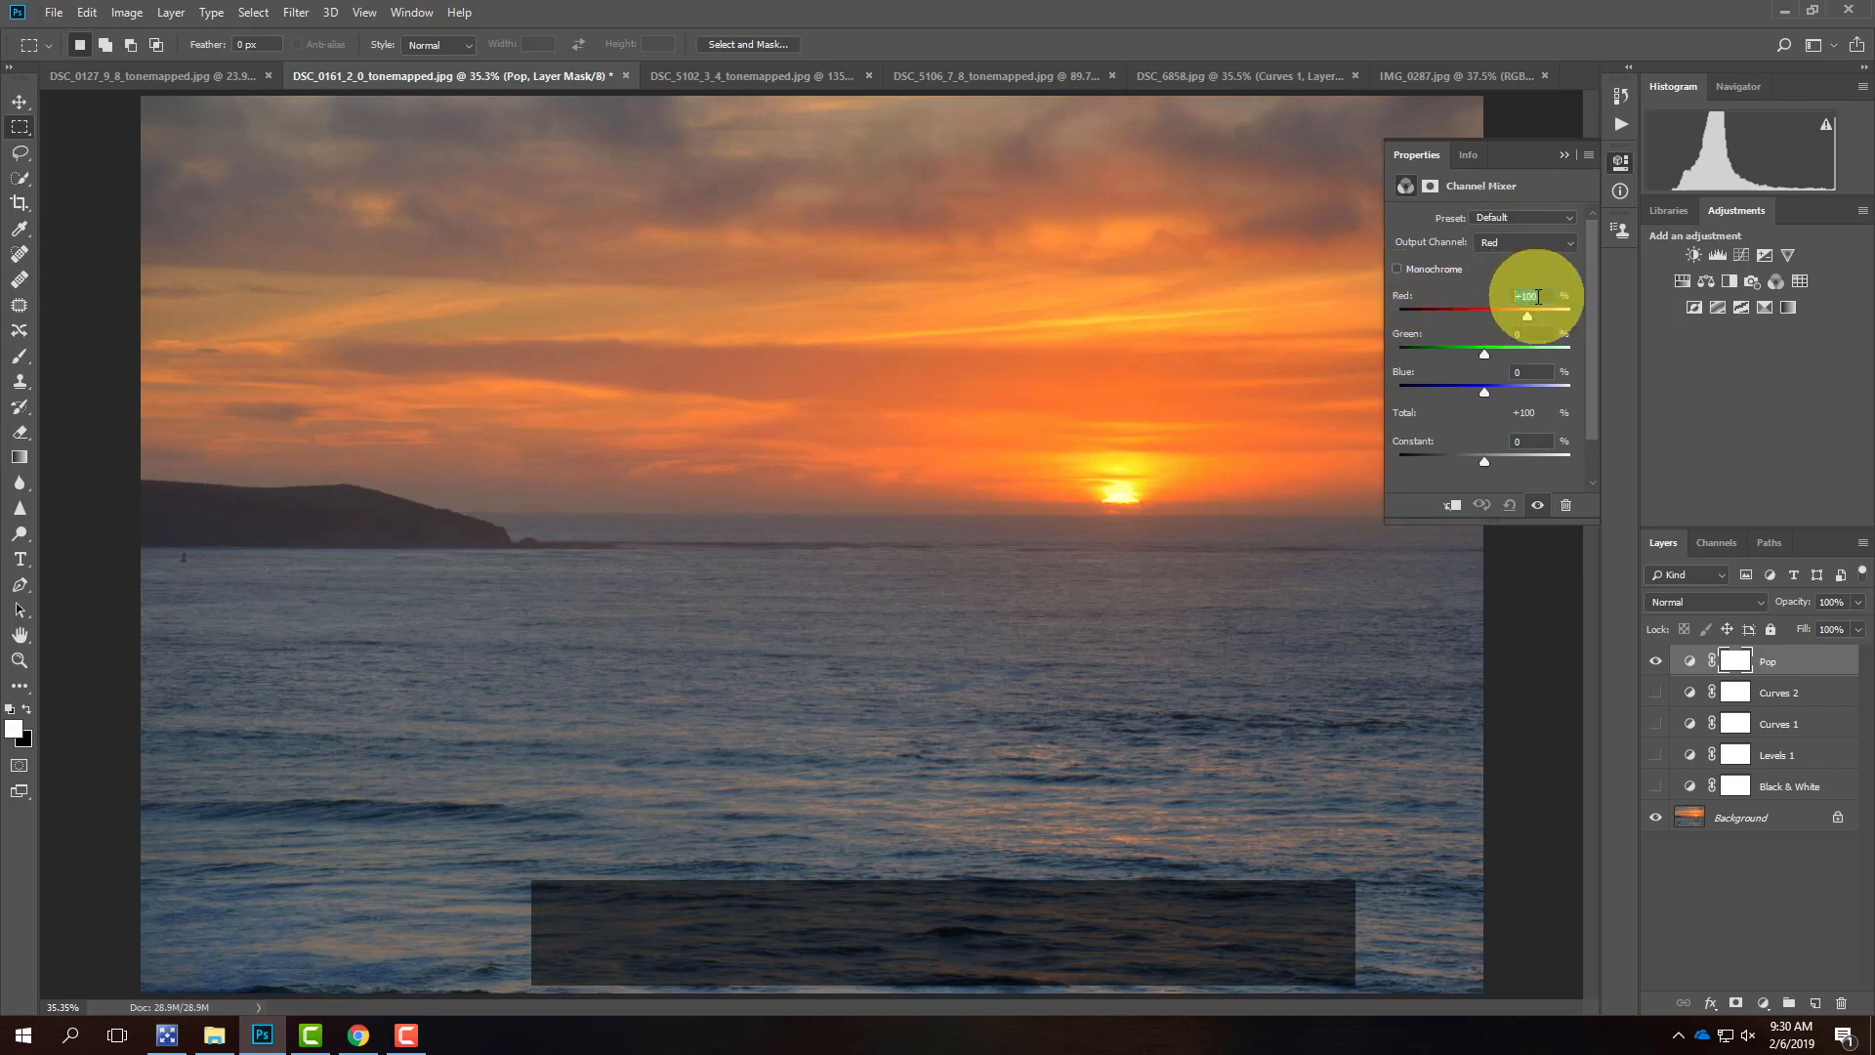
pyautogui.write('116')
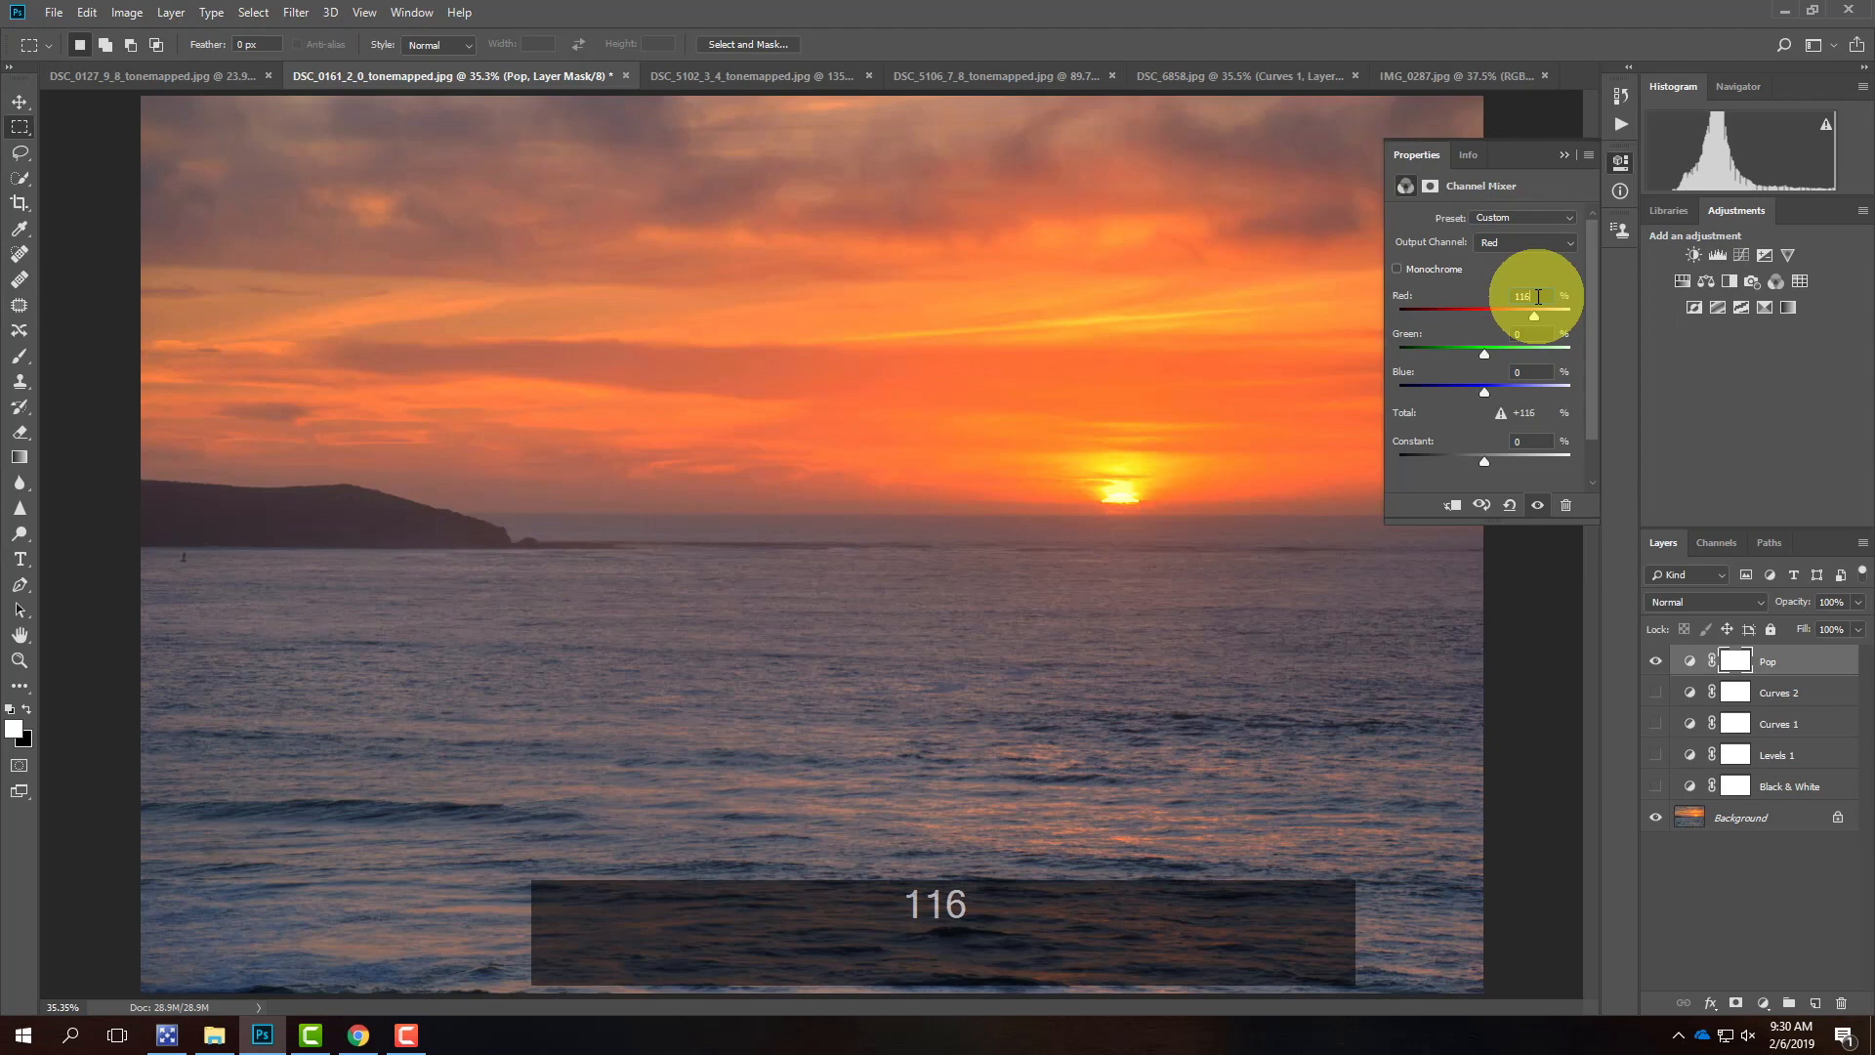
pyautogui.click(1533, 339)
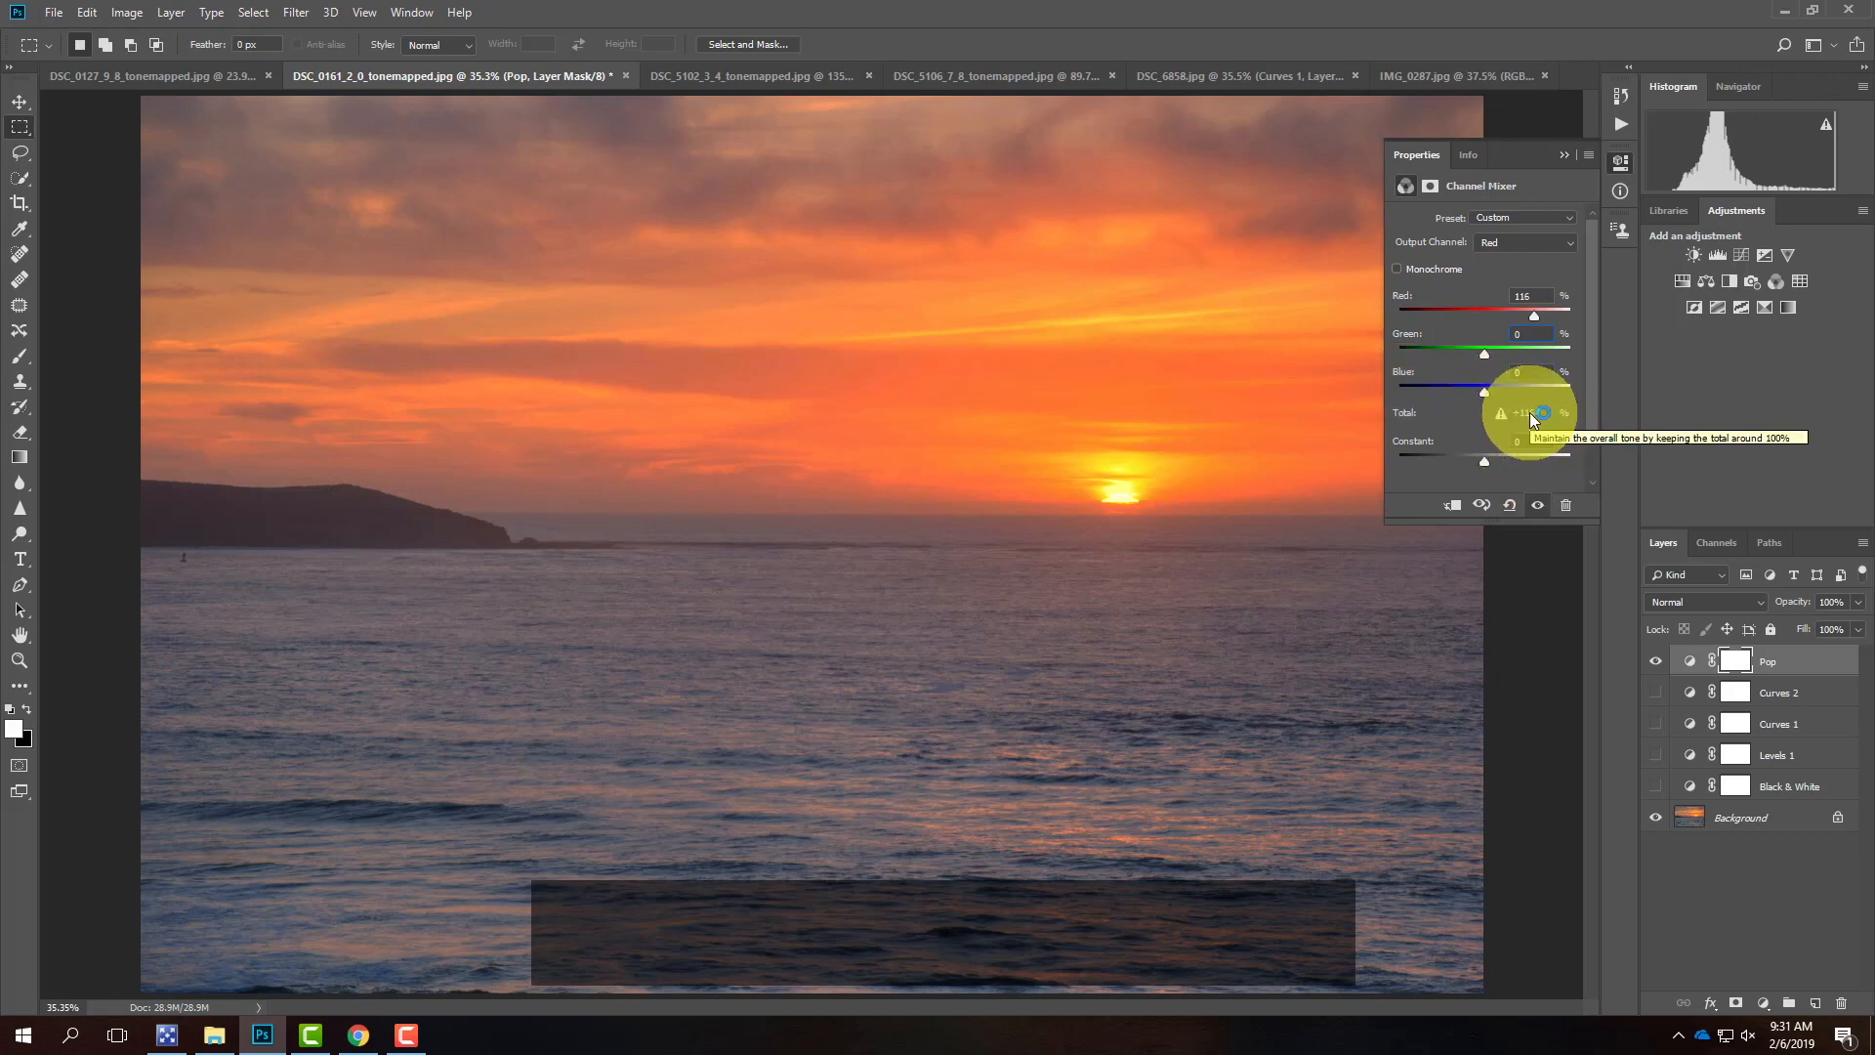
pyautogui.click(1527, 334)
pyautogui.write('-8')
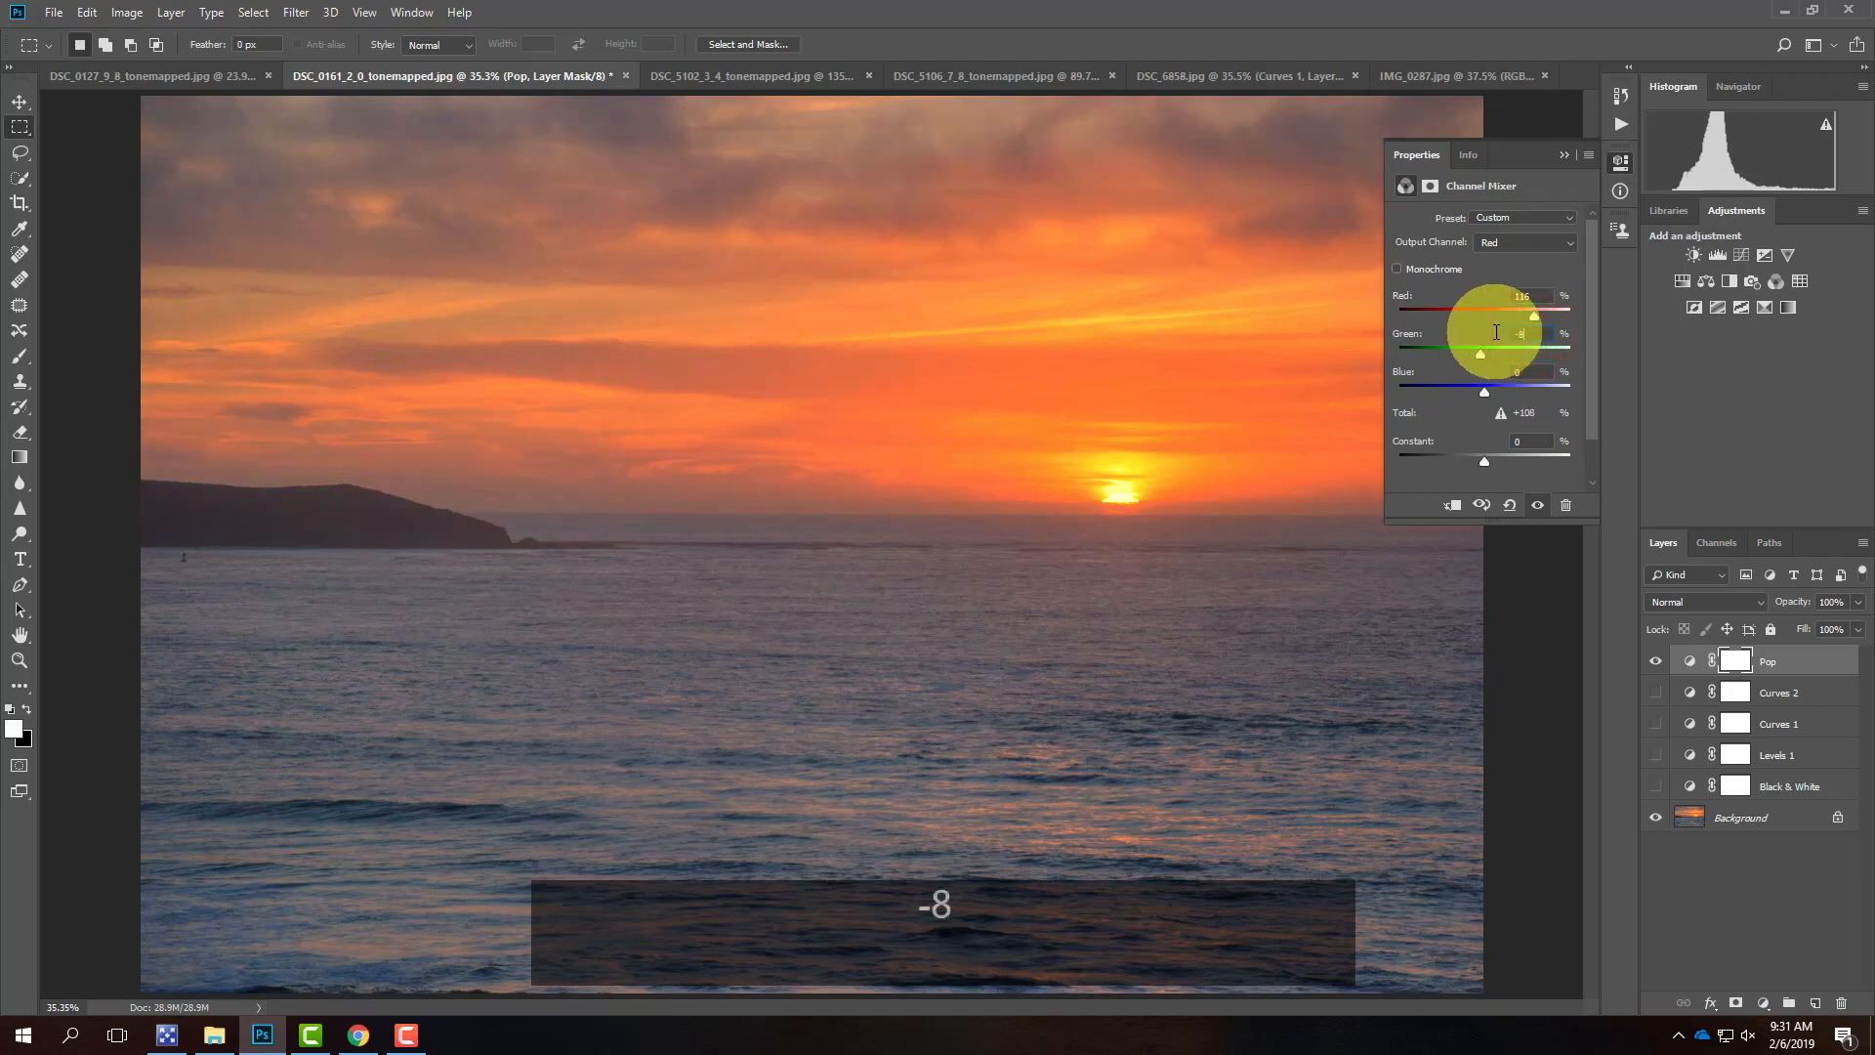
pyautogui.click(1536, 371)
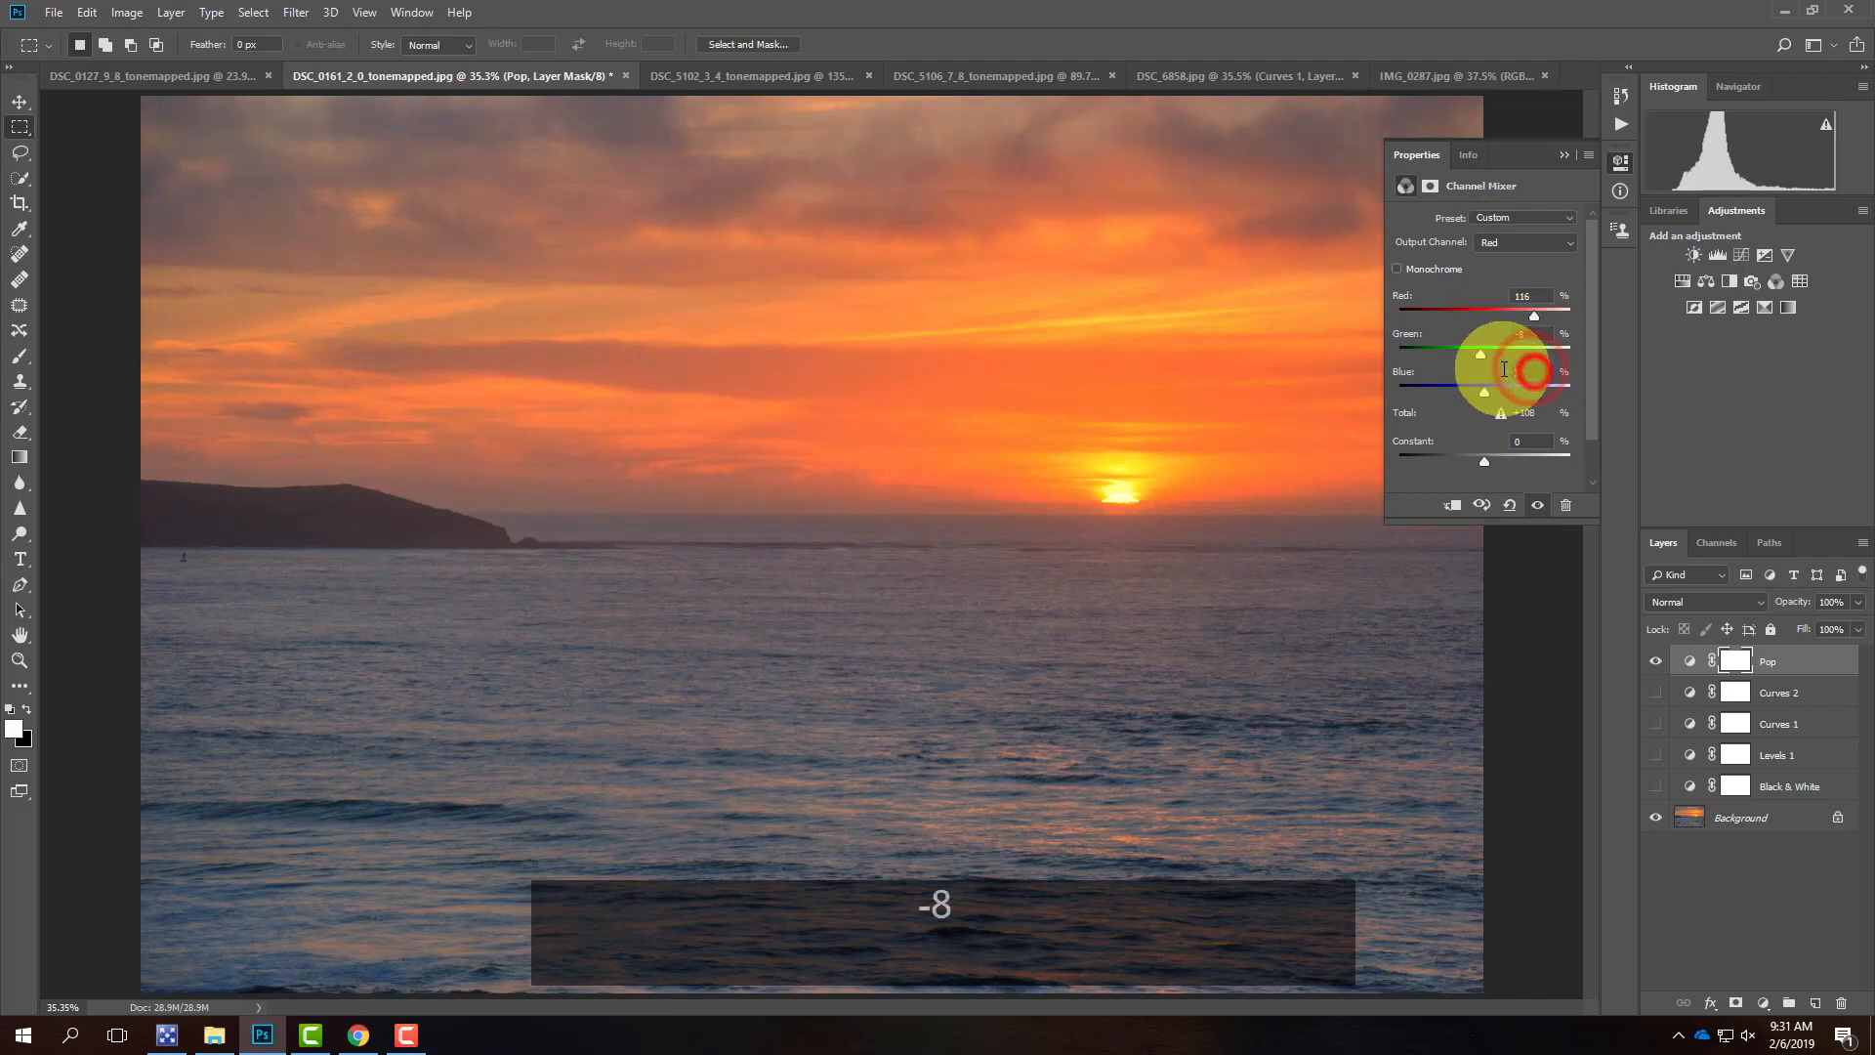
pyautogui.write('-8')
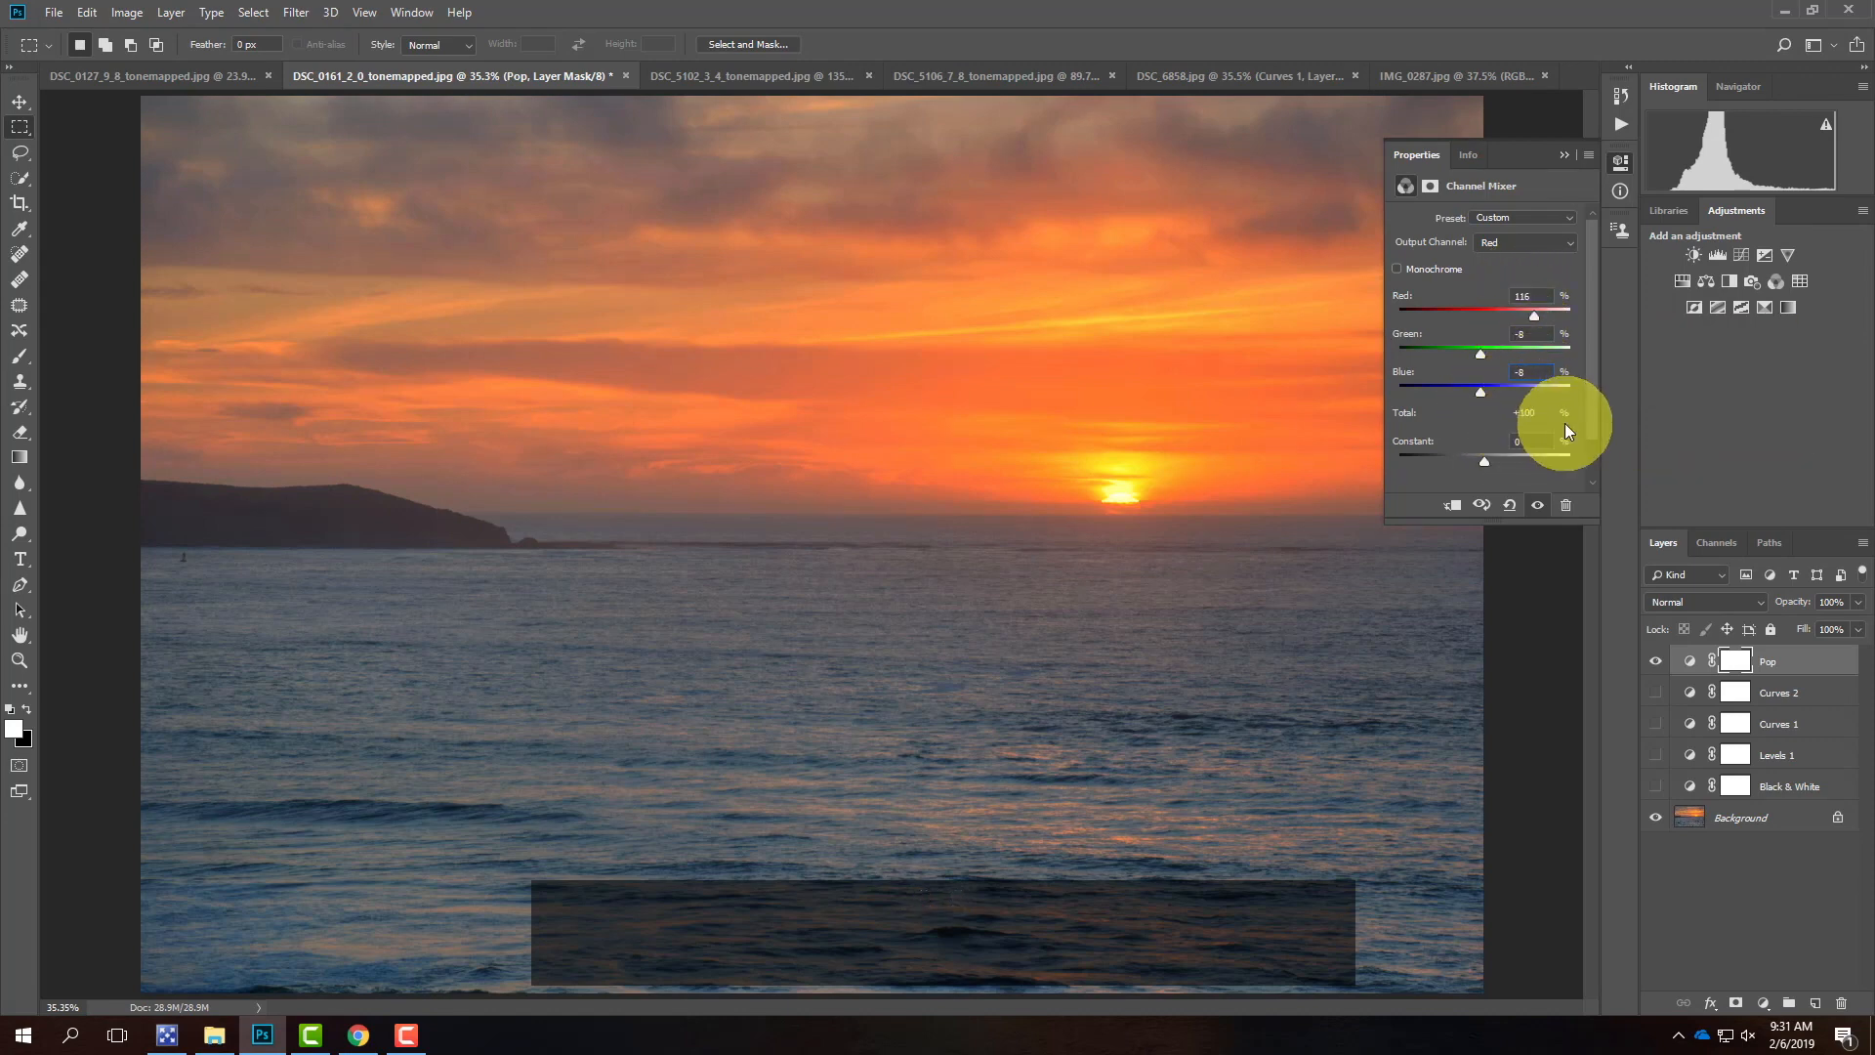
# - For the Green output channel of the Pop layer, set Green to 116%, Red to -8% and Blue to -8%
pyautogui.click(1516, 242)
pyautogui.click(1519, 277)
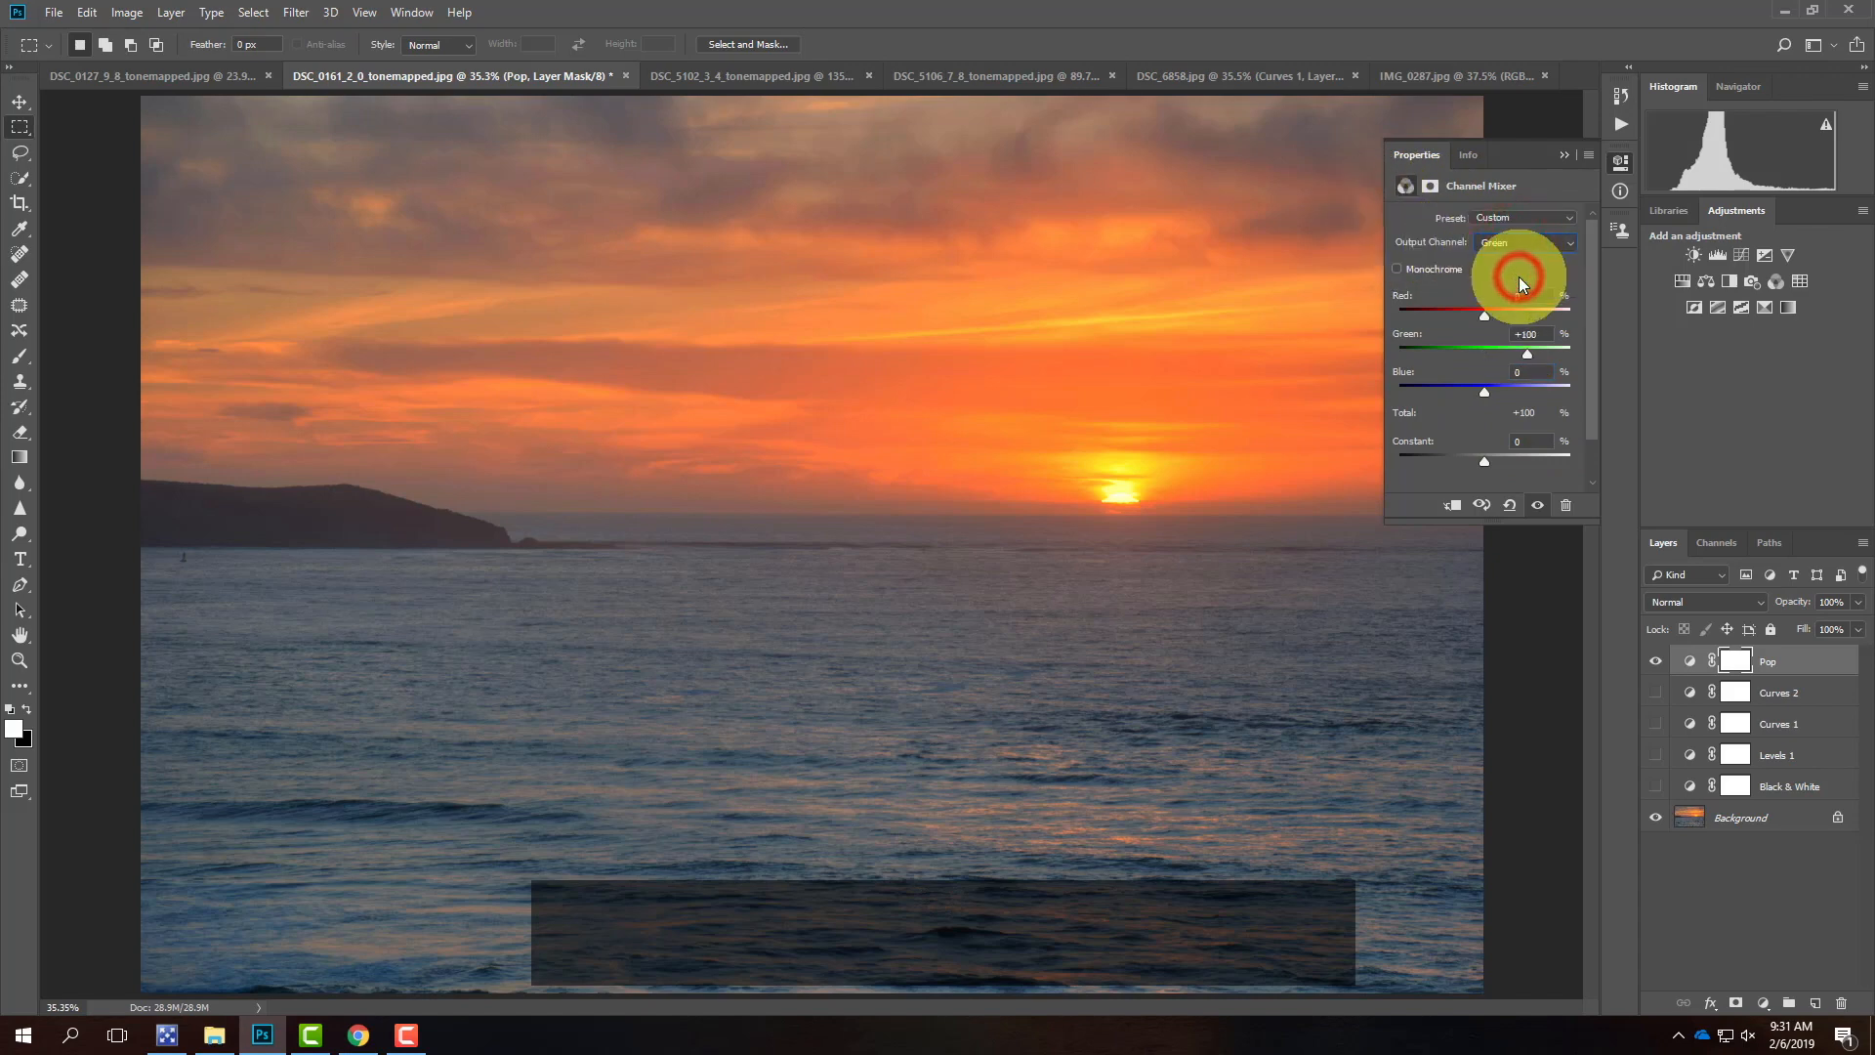
pyautogui.click(1540, 342)
pyautogui.write('116')
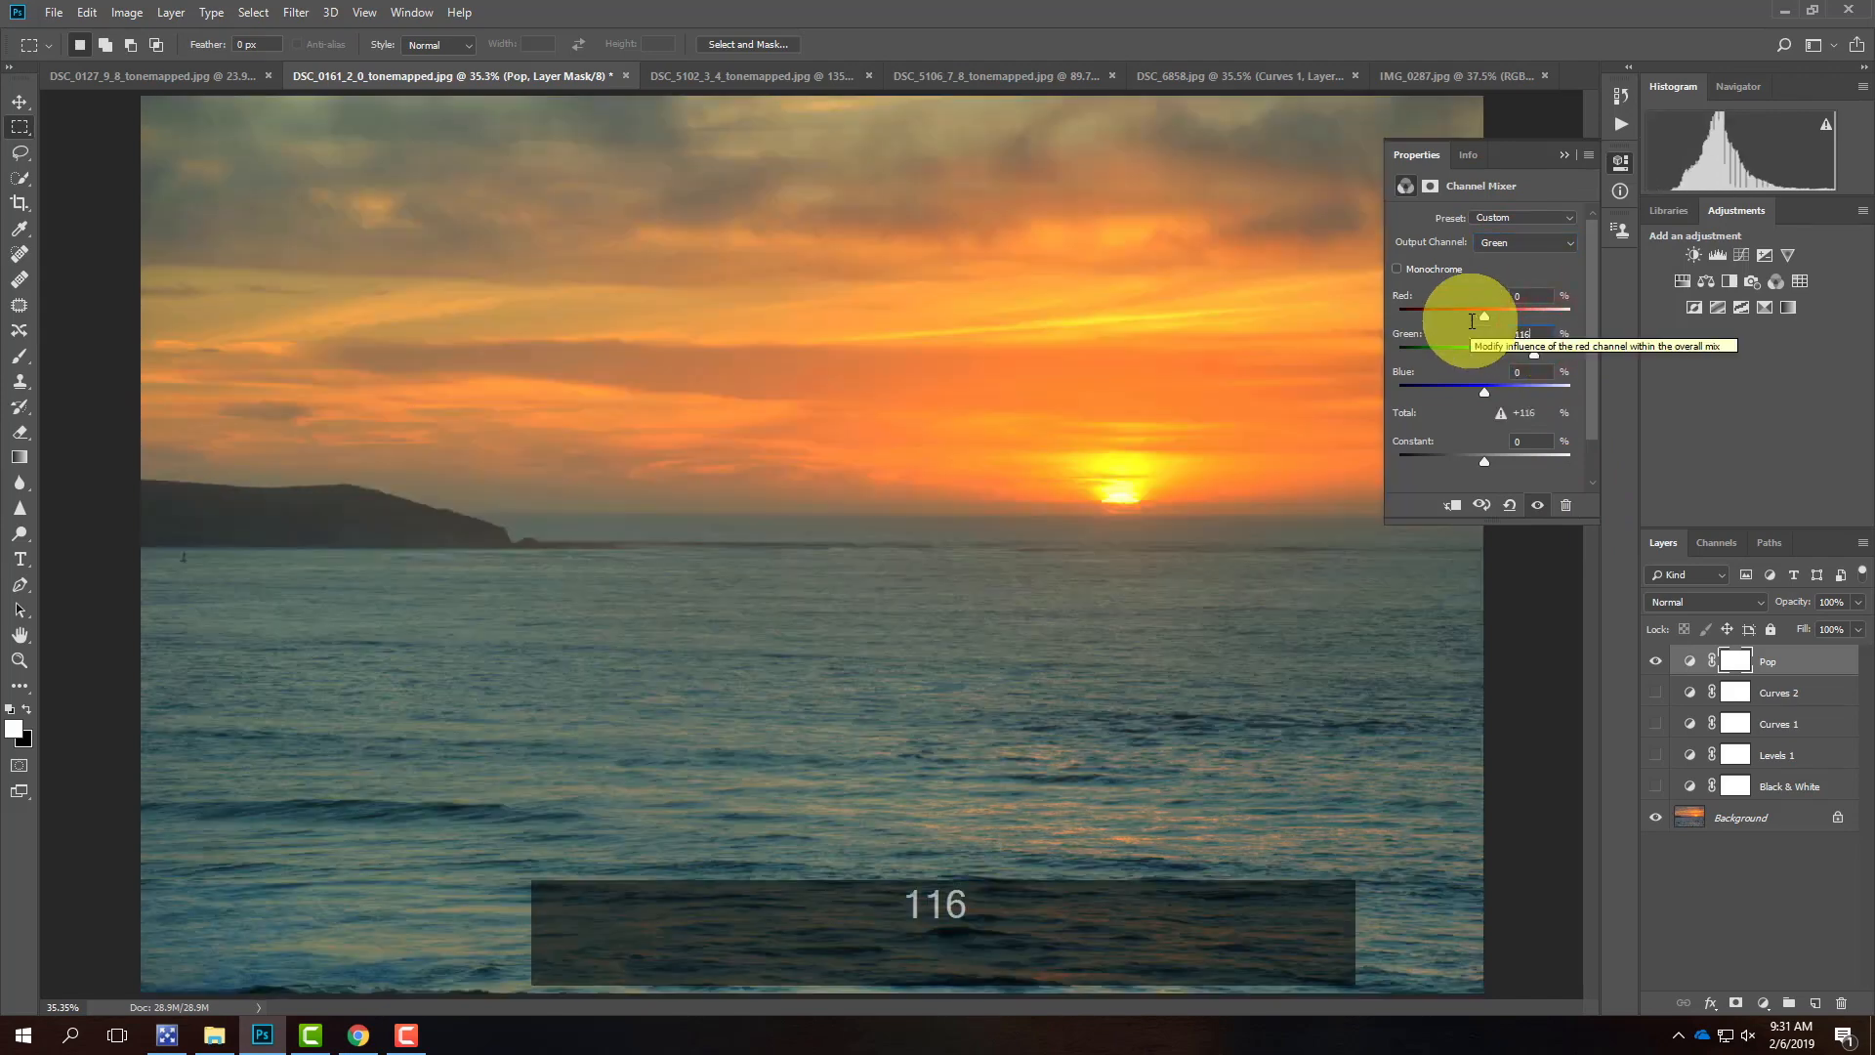
pyautogui.click(1542, 297)
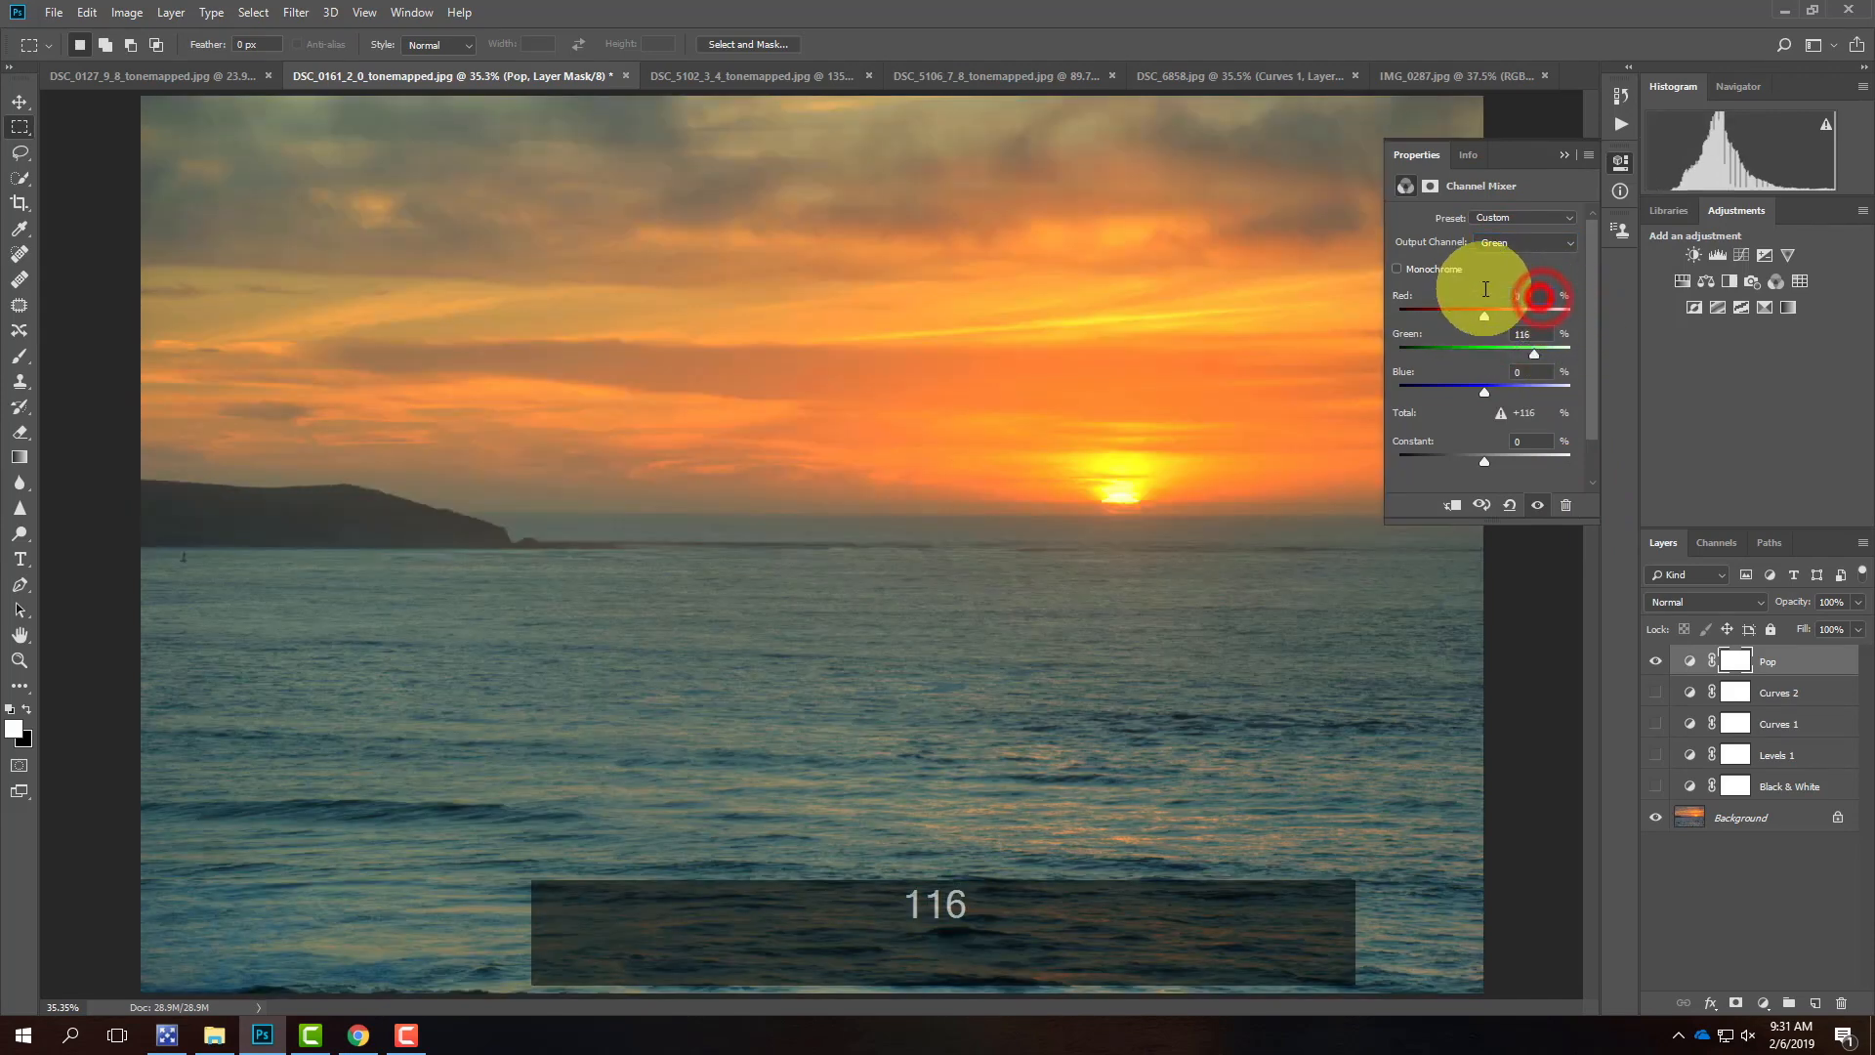
pyautogui.write('-8')
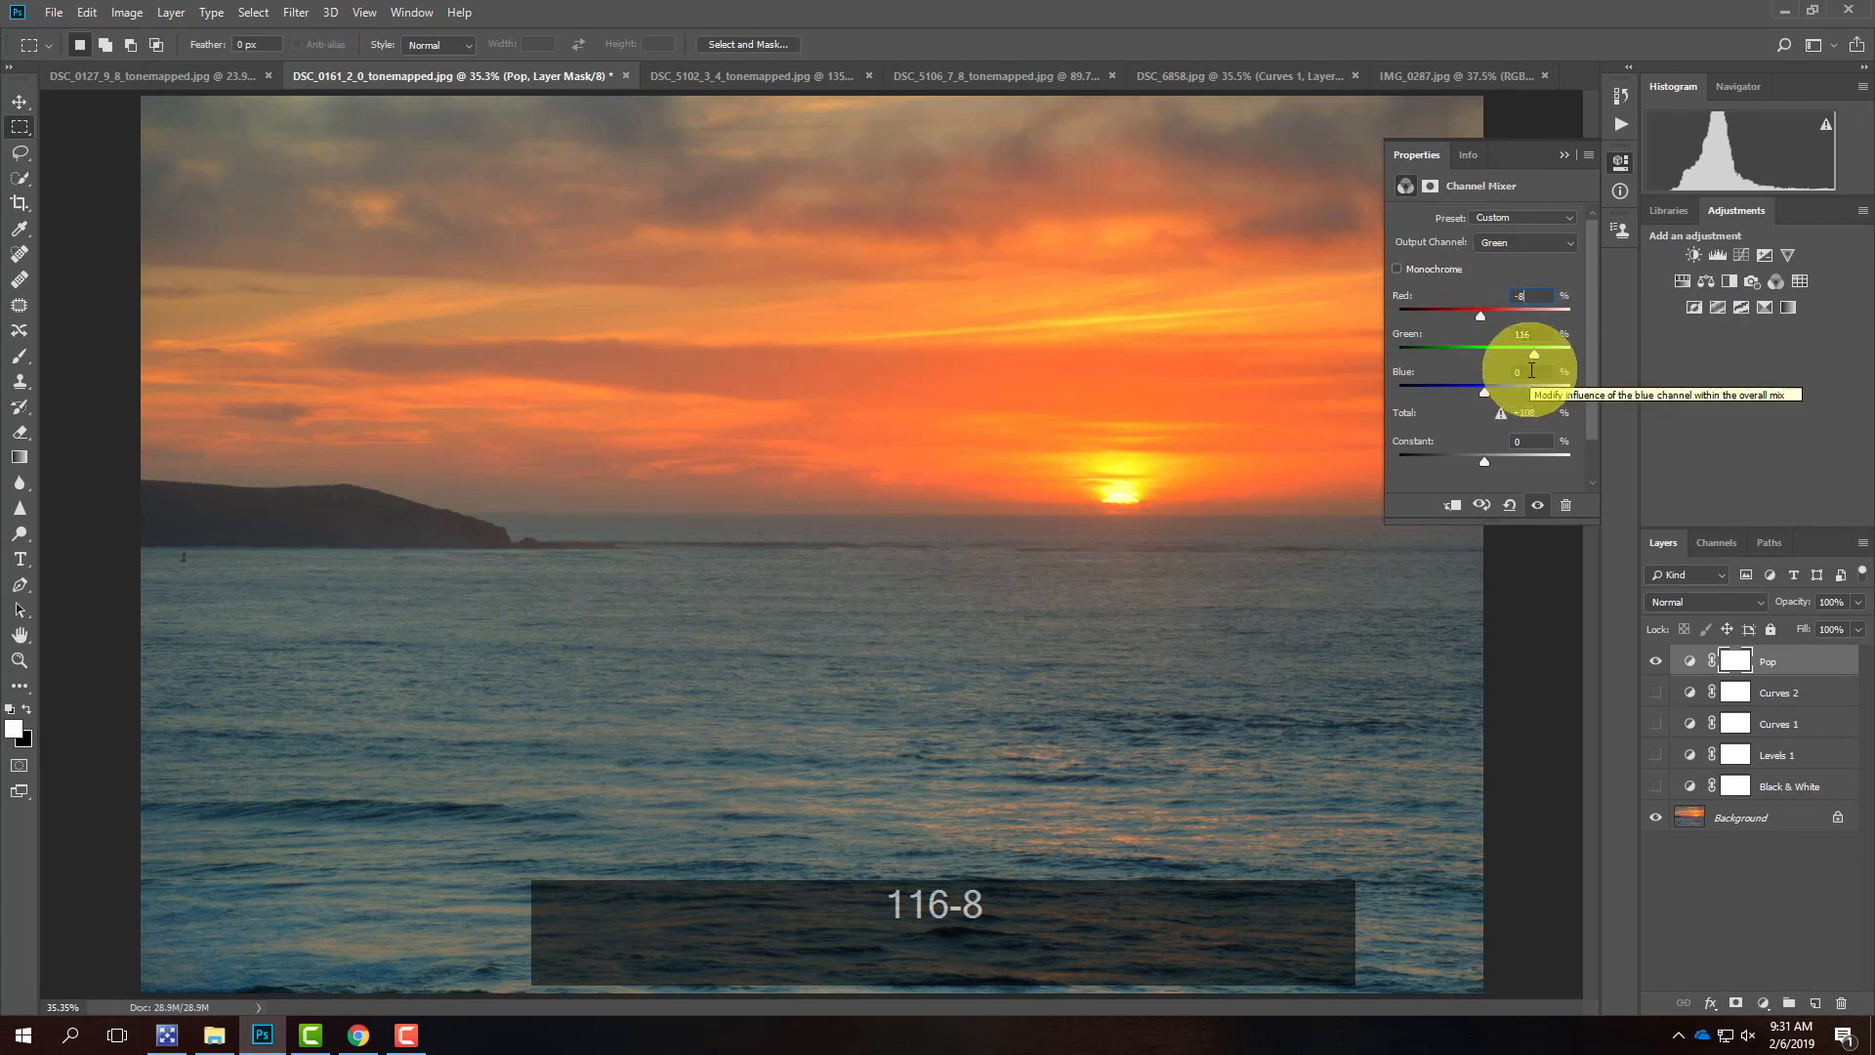
pyautogui.click(1519, 371)
pyautogui.write('-8')
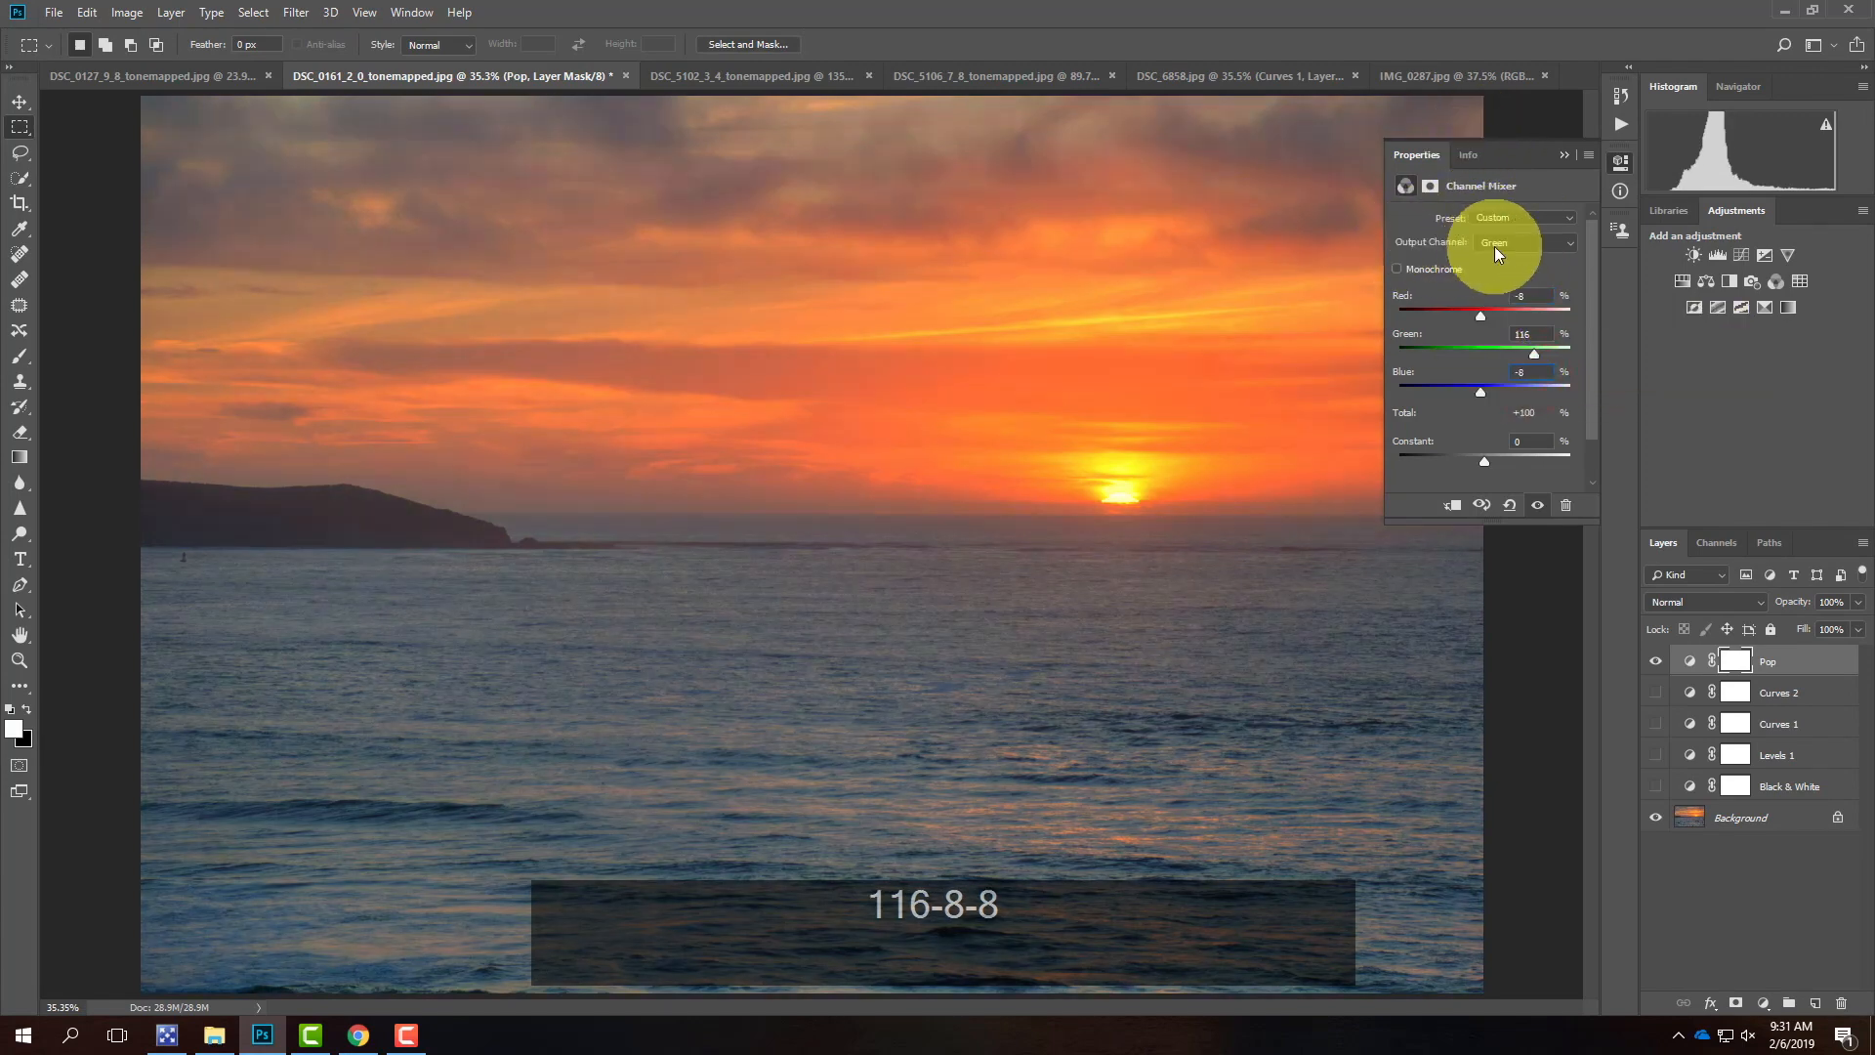
# - Switch the Channel Mixer to the Blue output channel and close the crashed PxKeystrokesUi program
pyautogui.click(1533, 292)
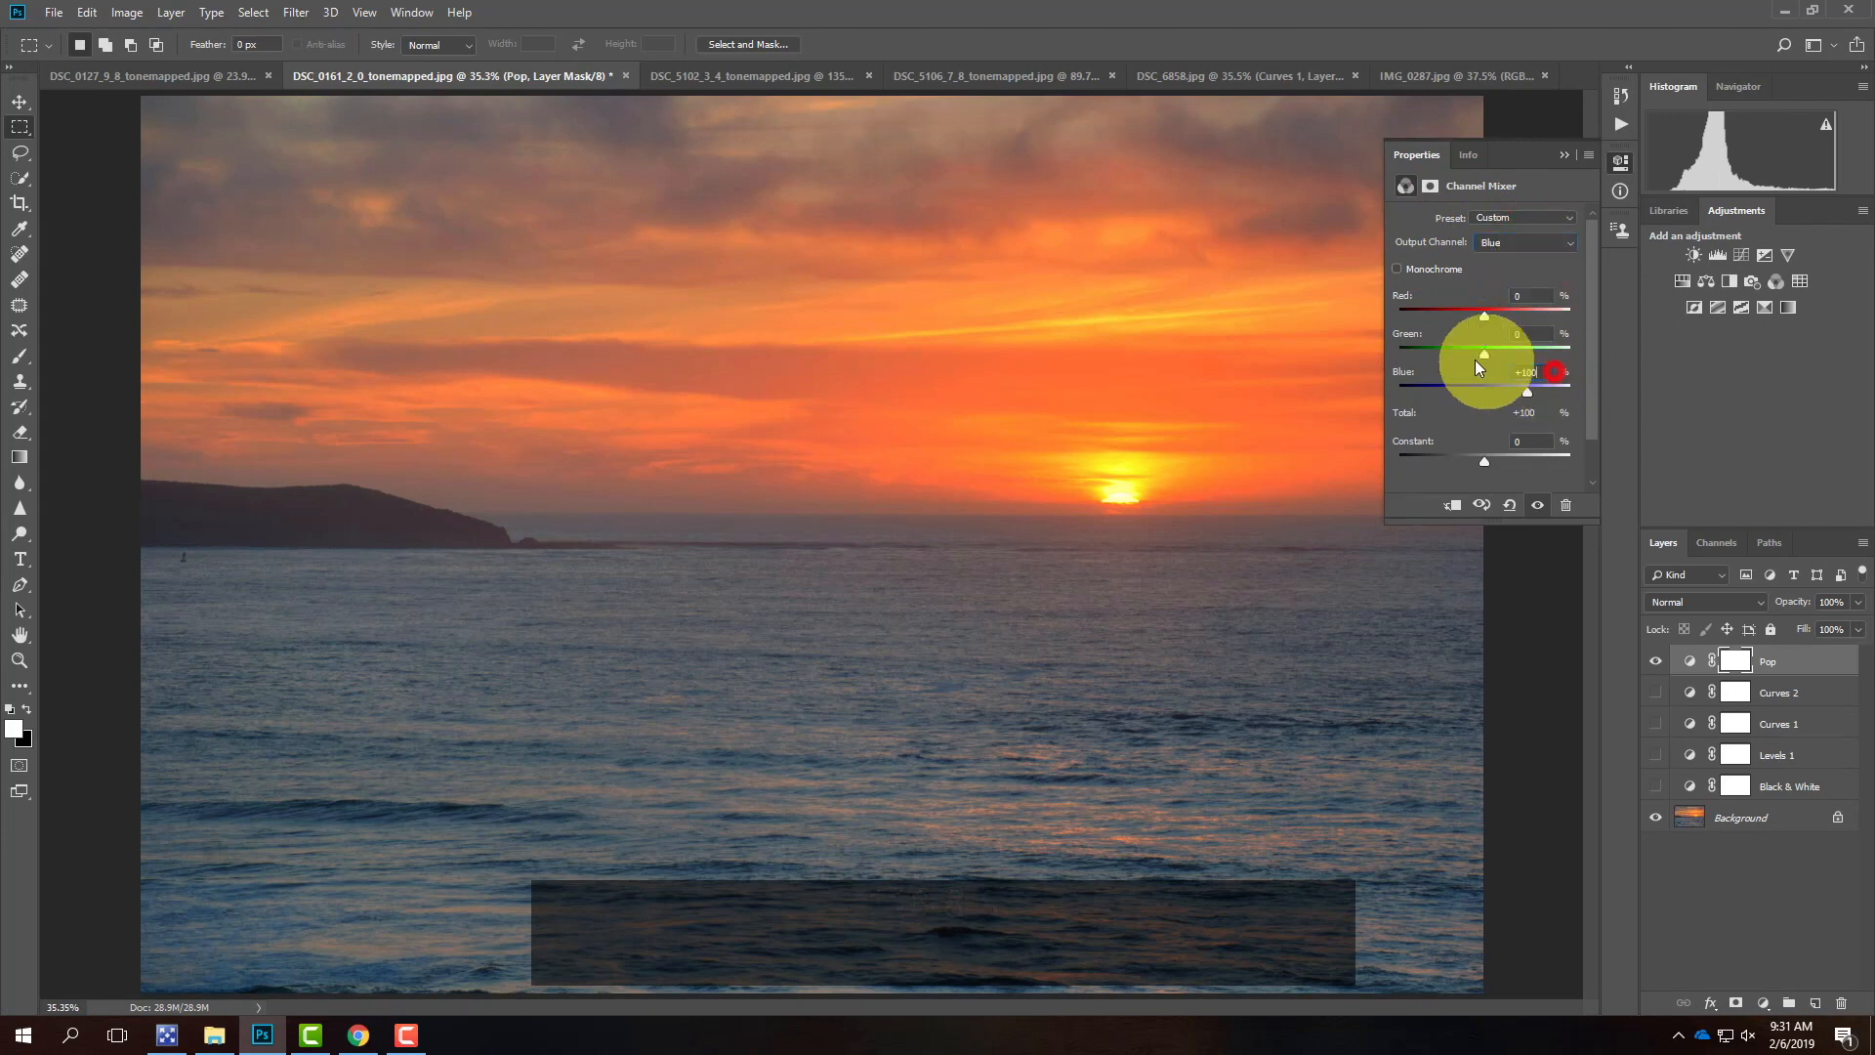
pyautogui.press('BackSpace')
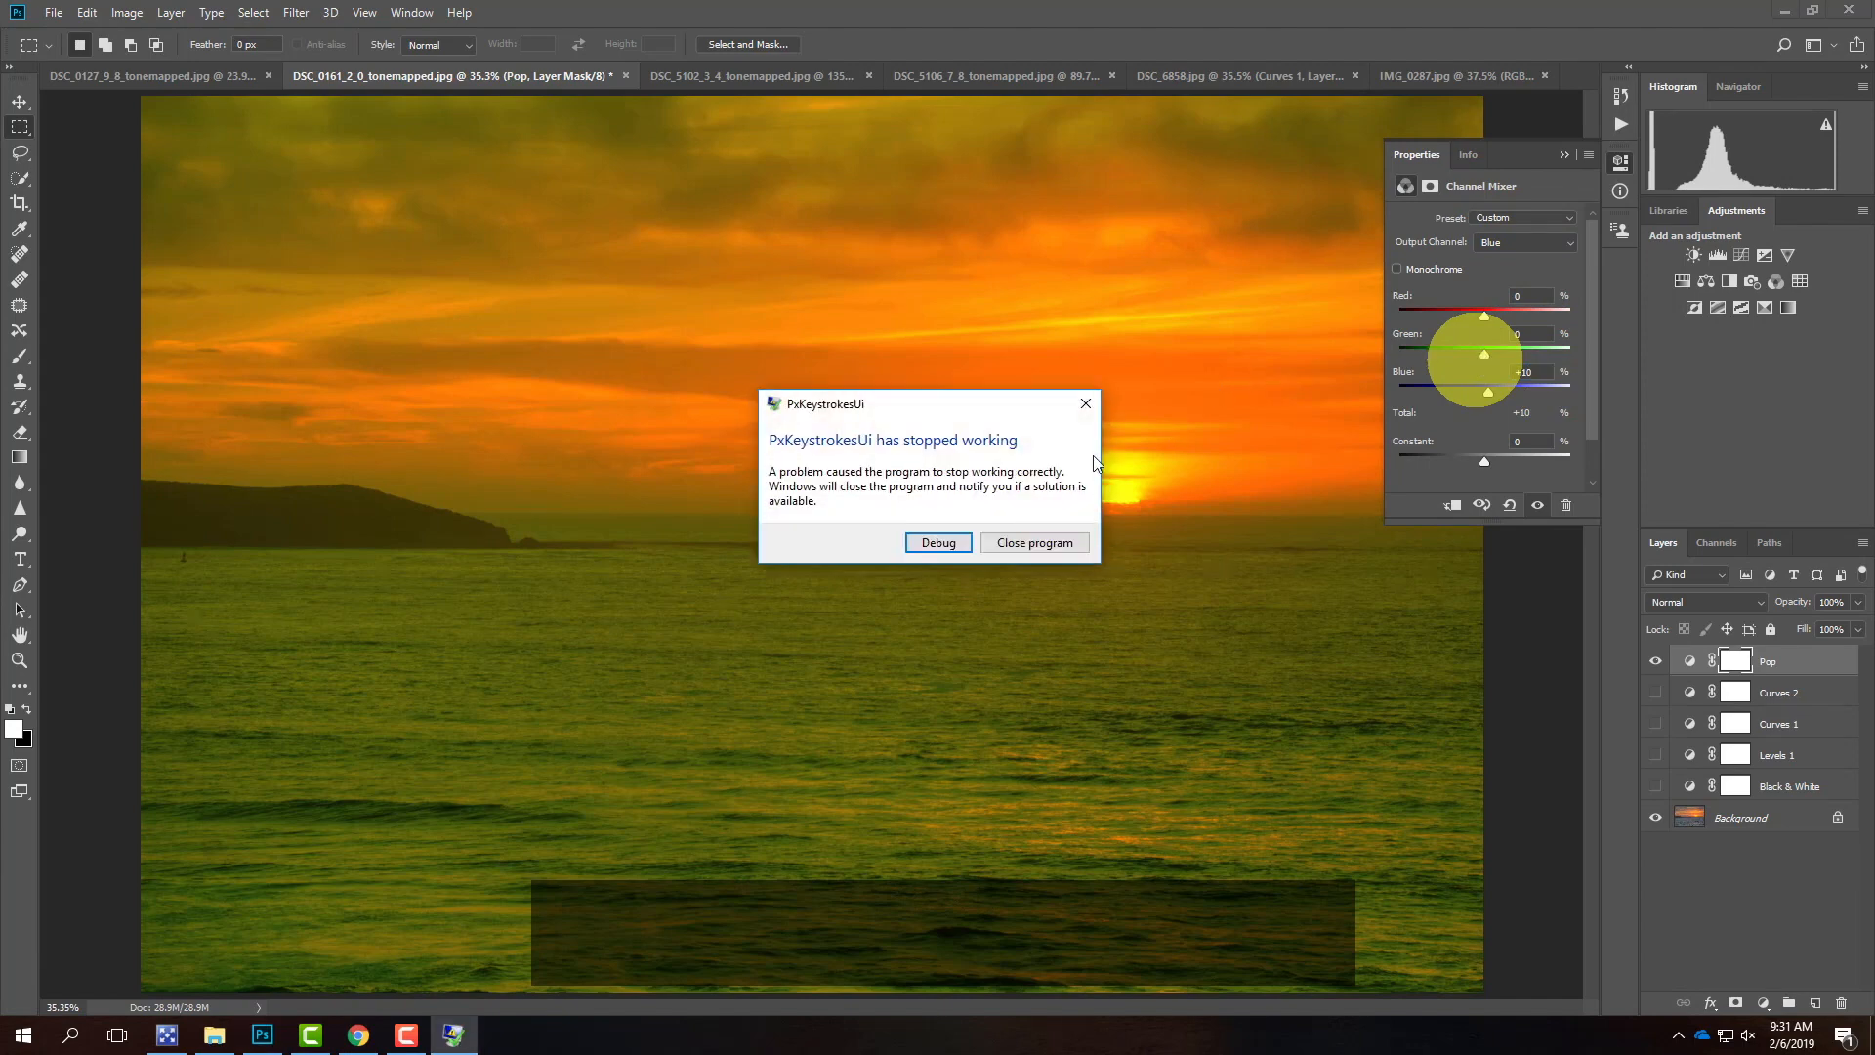
pyautogui.click(1020, 549)
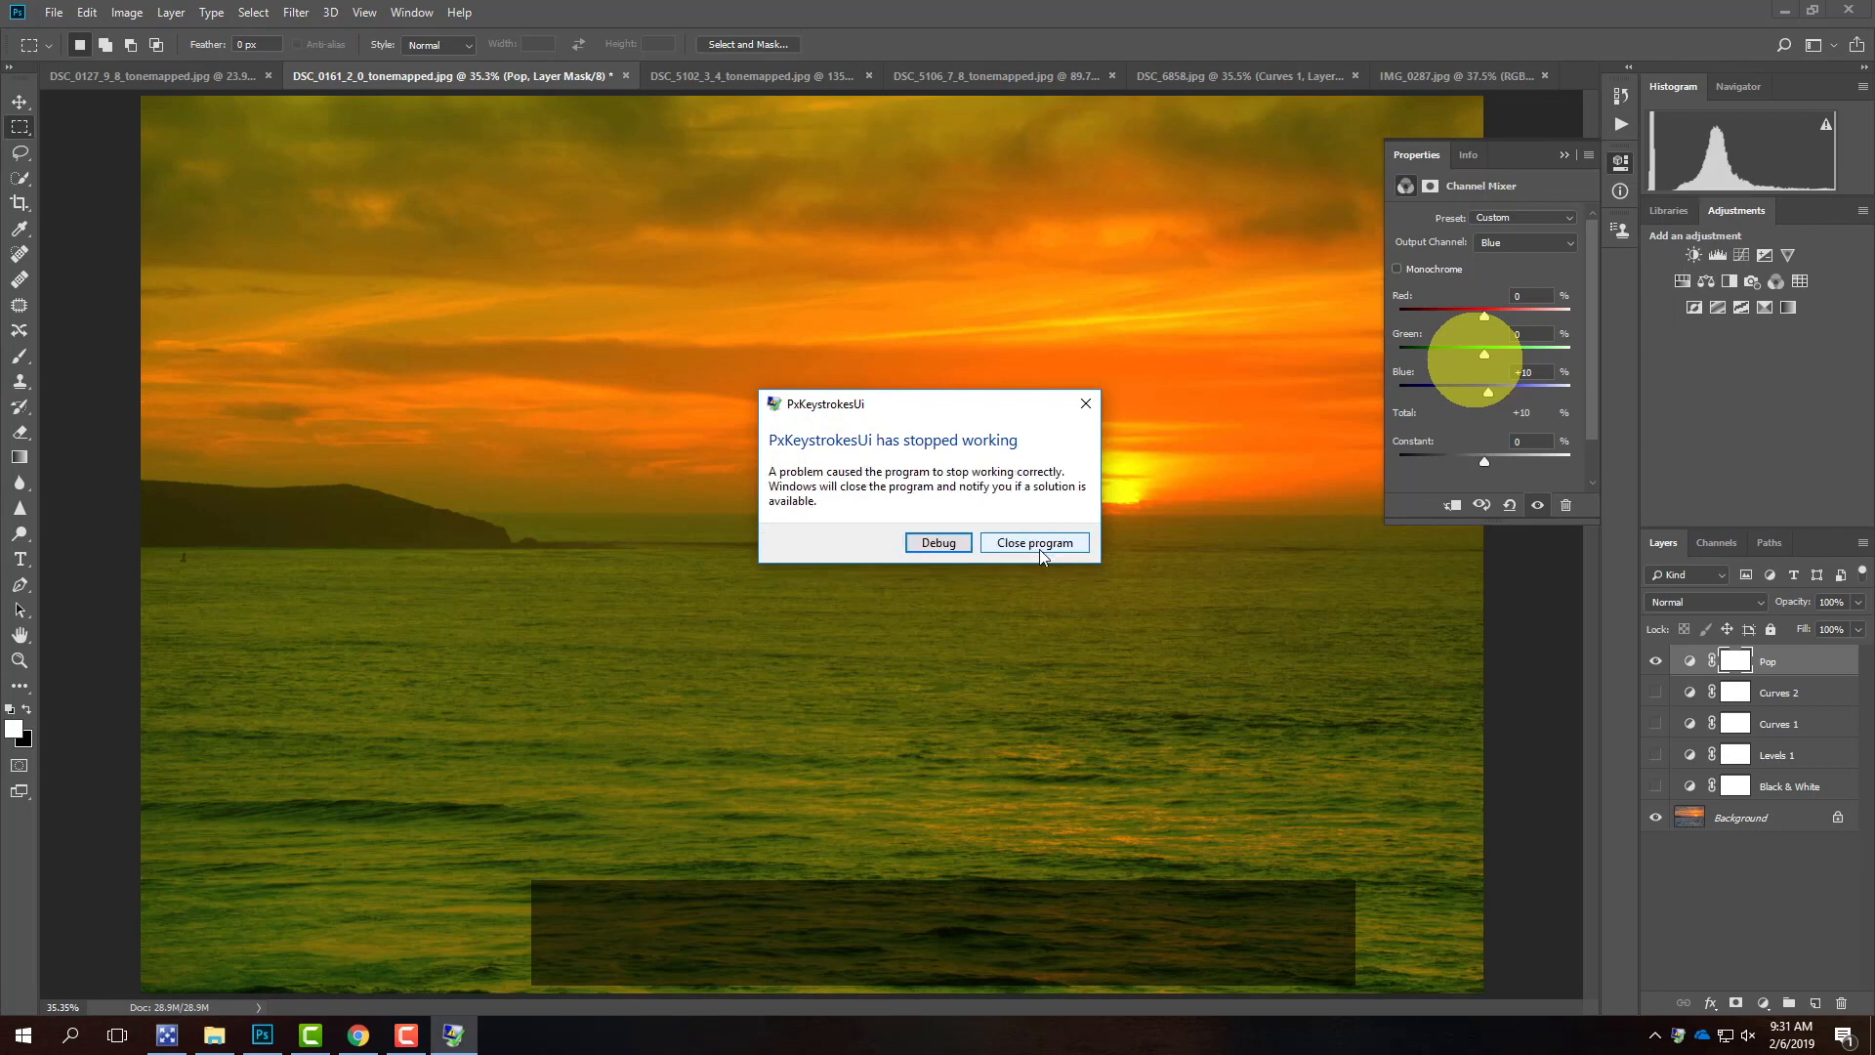
pyautogui.click(1039, 550)
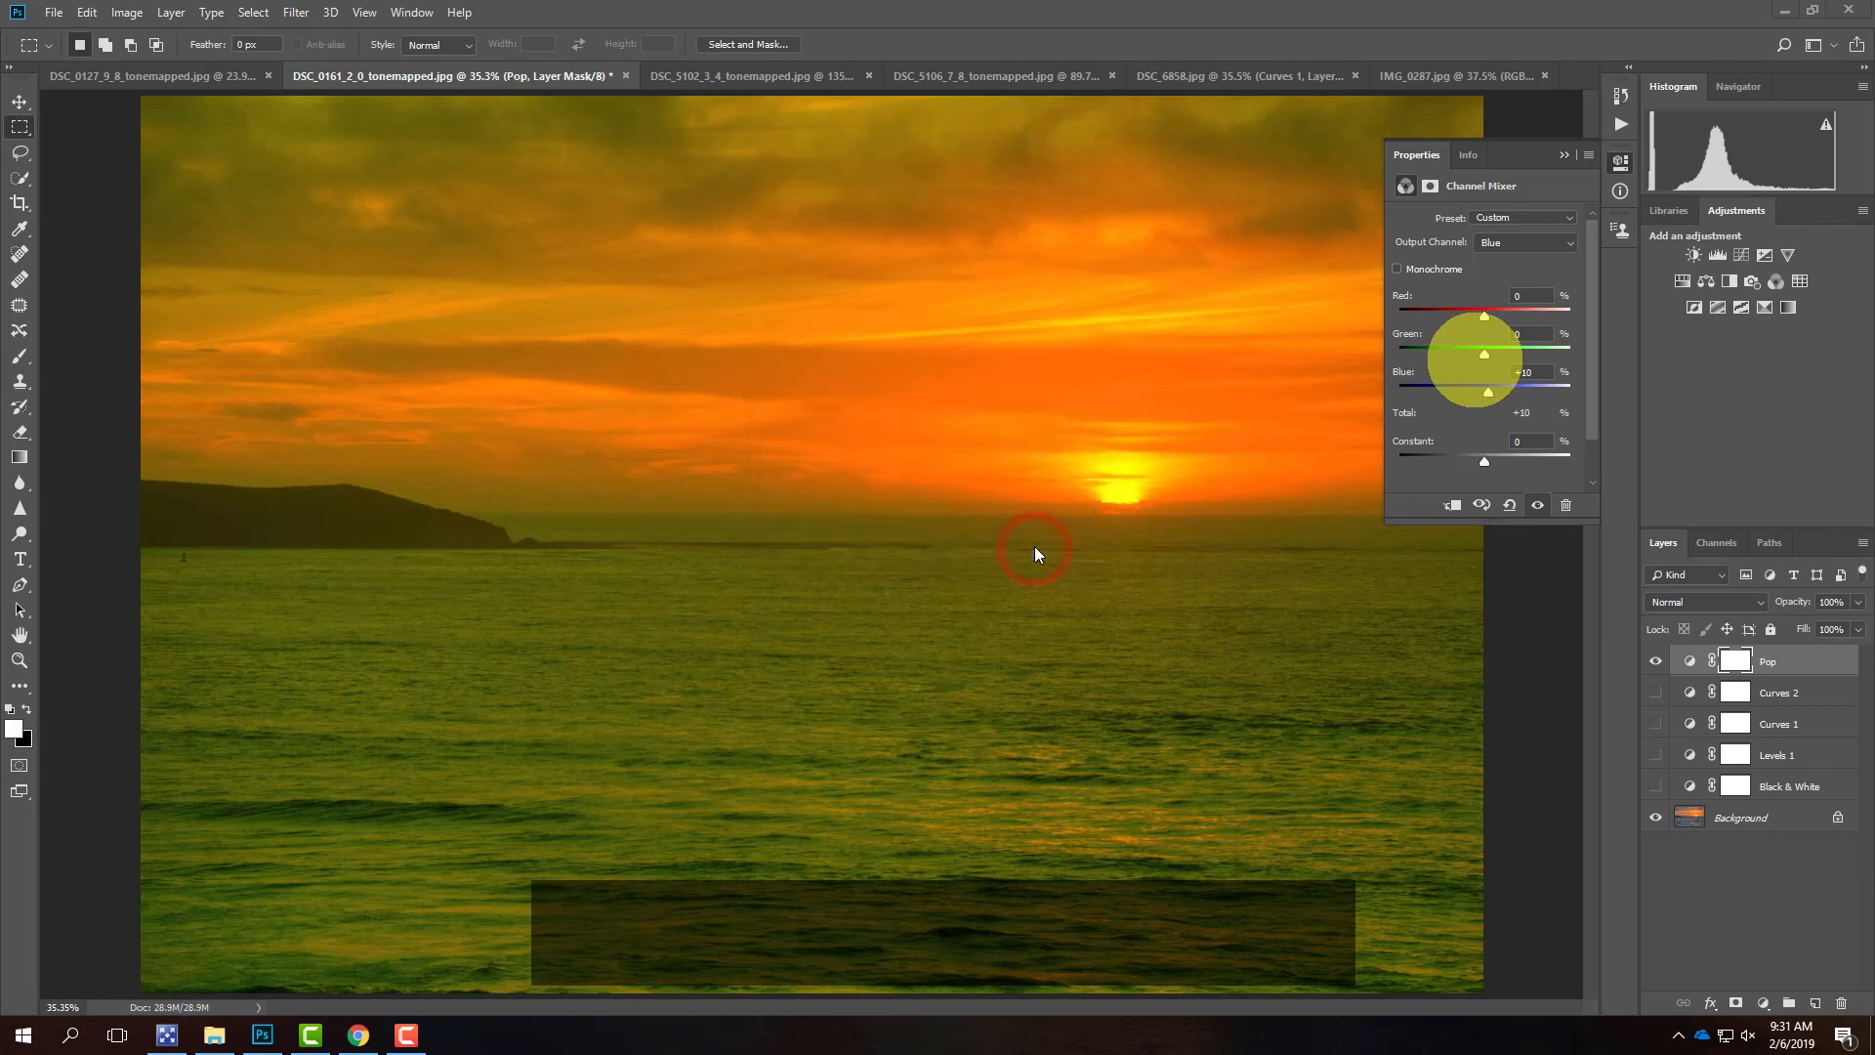
# - Set the Blue output channel's mix to Blue 116%, Green -8% and Red -8%
pyautogui.click(1534, 374)
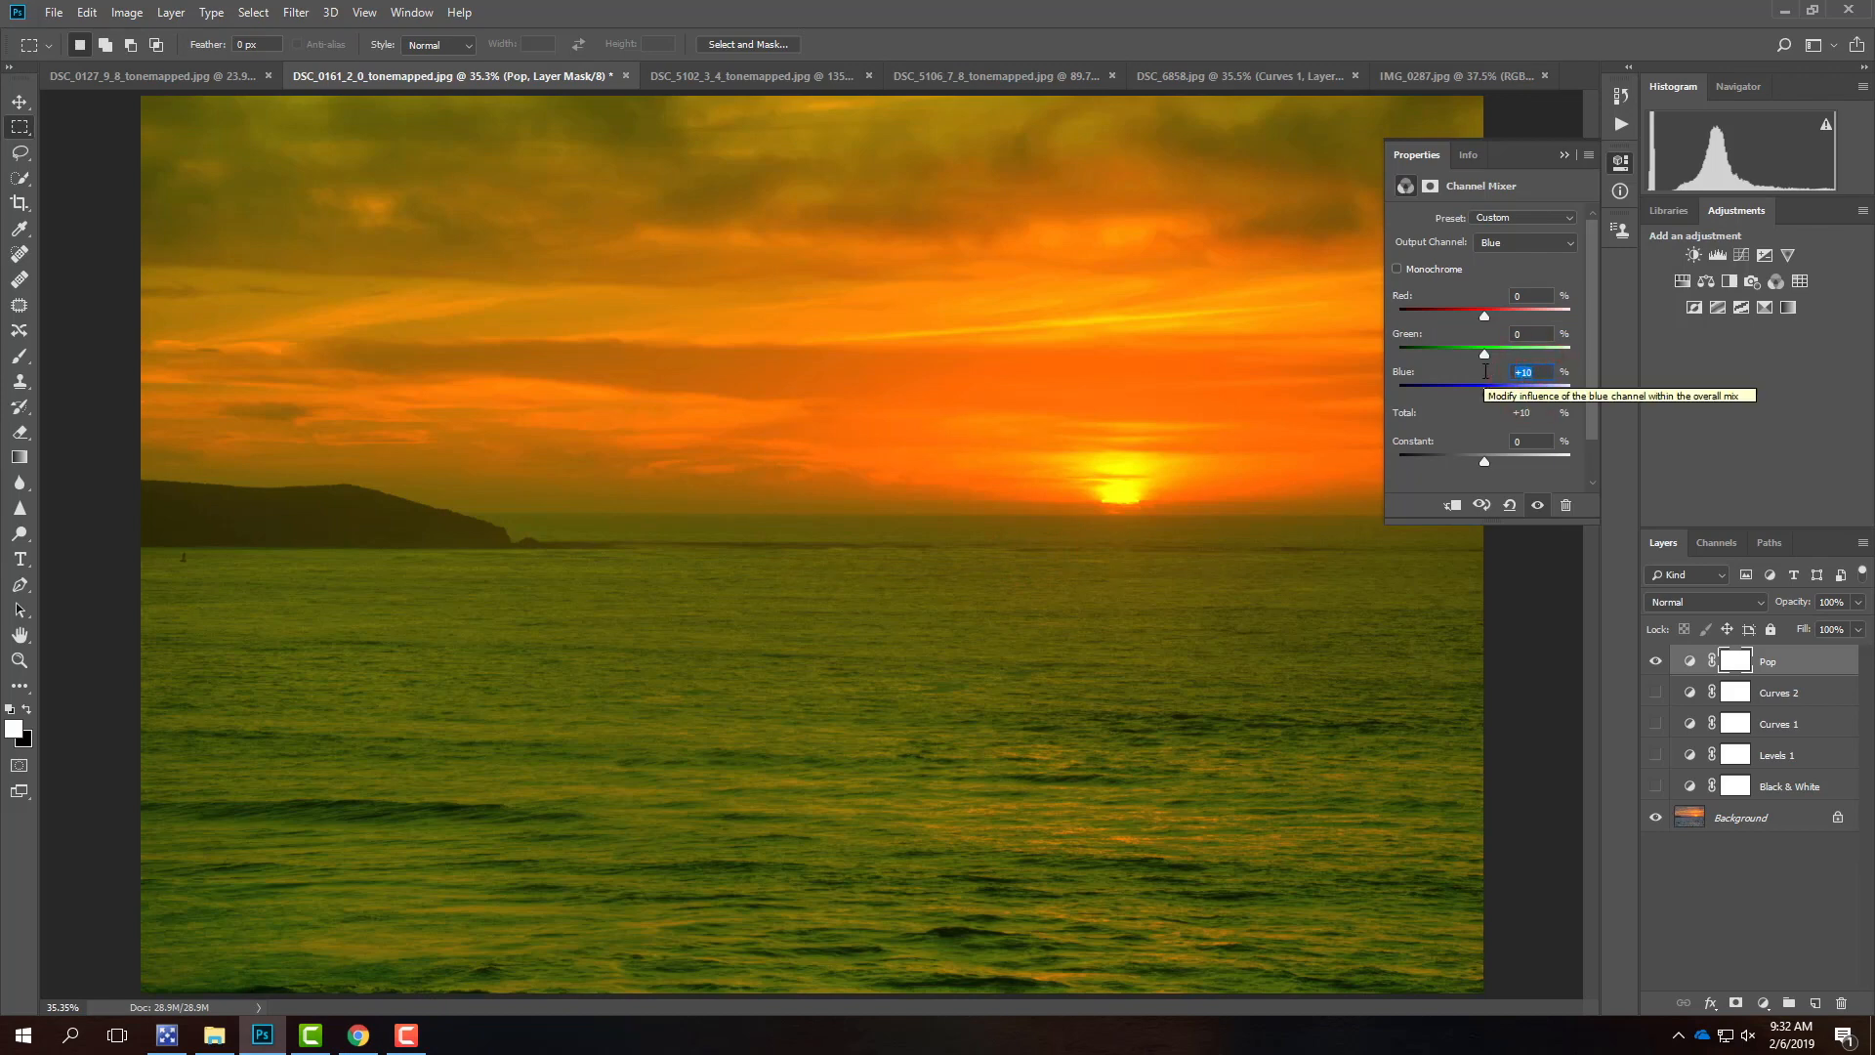
pyautogui.write('116')
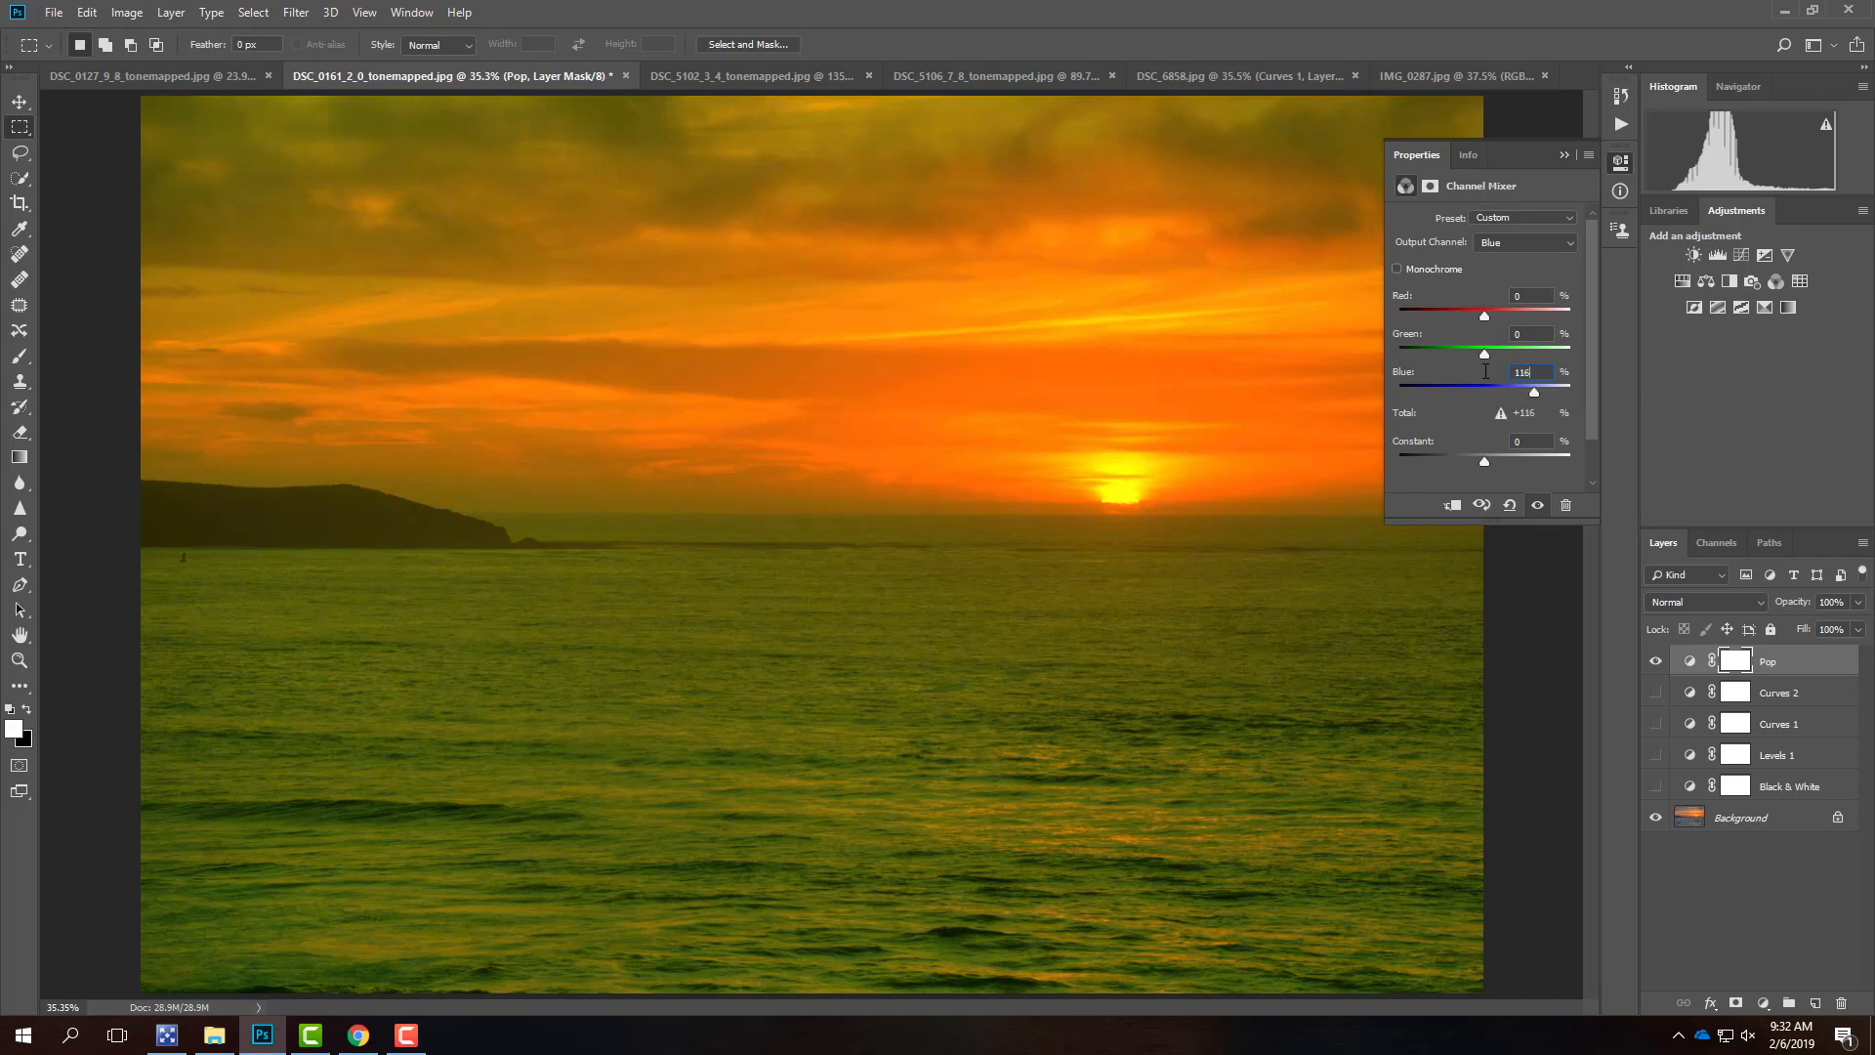
pyautogui.click(1528, 333)
pyautogui.write('-8')
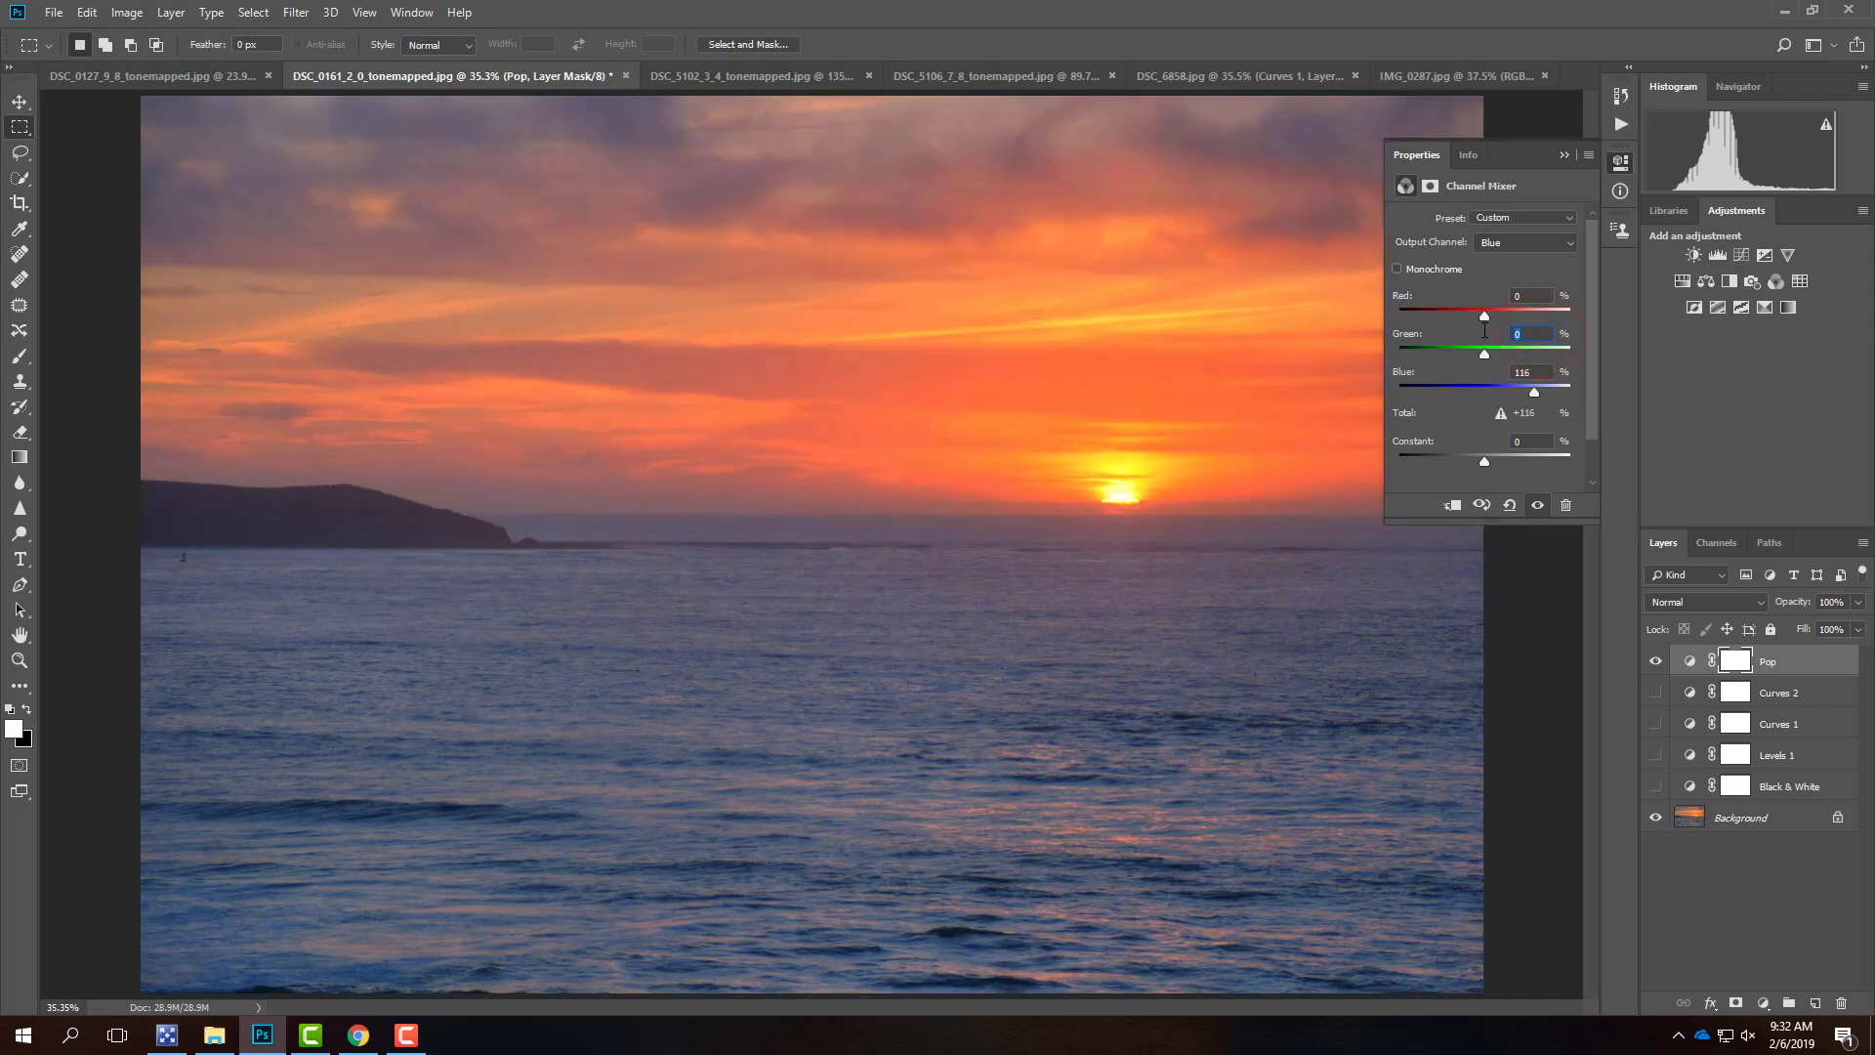
pyautogui.click(1529, 295)
pyautogui.write('-8')
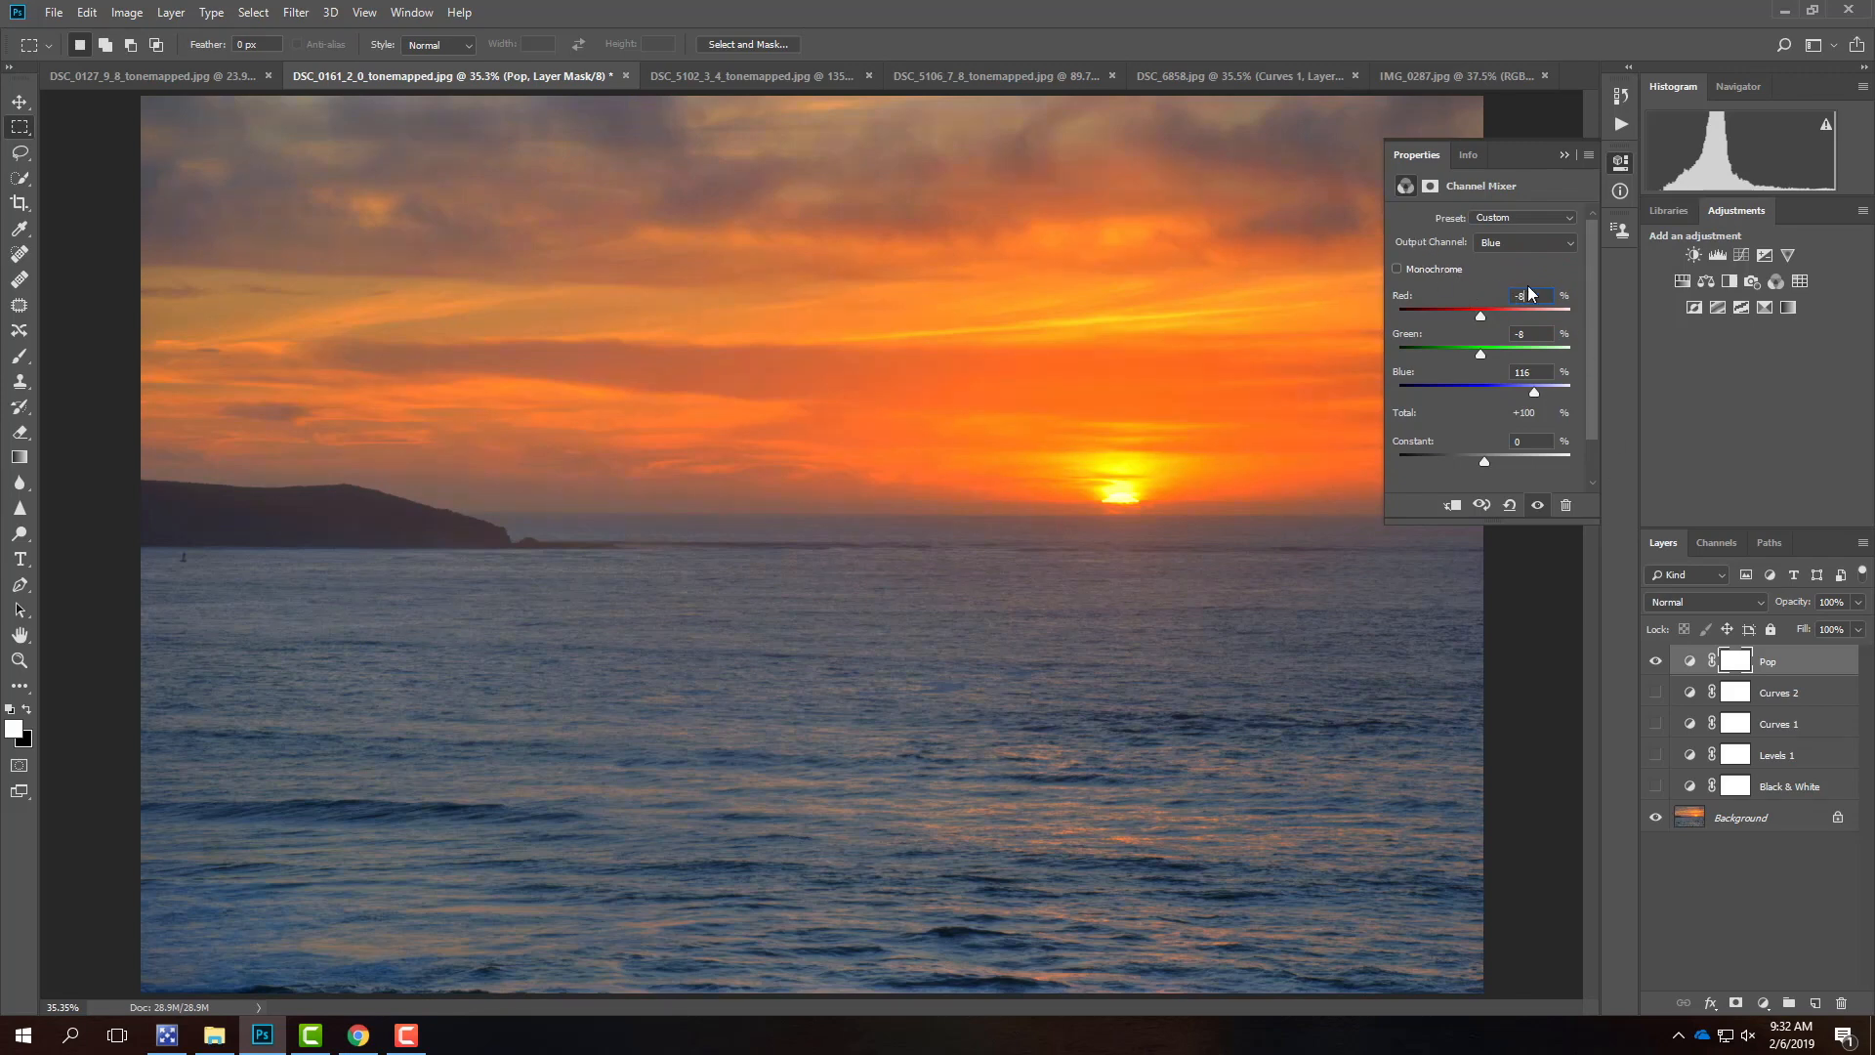
# - Compare the sunset photo with and without the Pop channel mix by toggling the Pop layer's visibility
pyautogui.click(1529, 242)
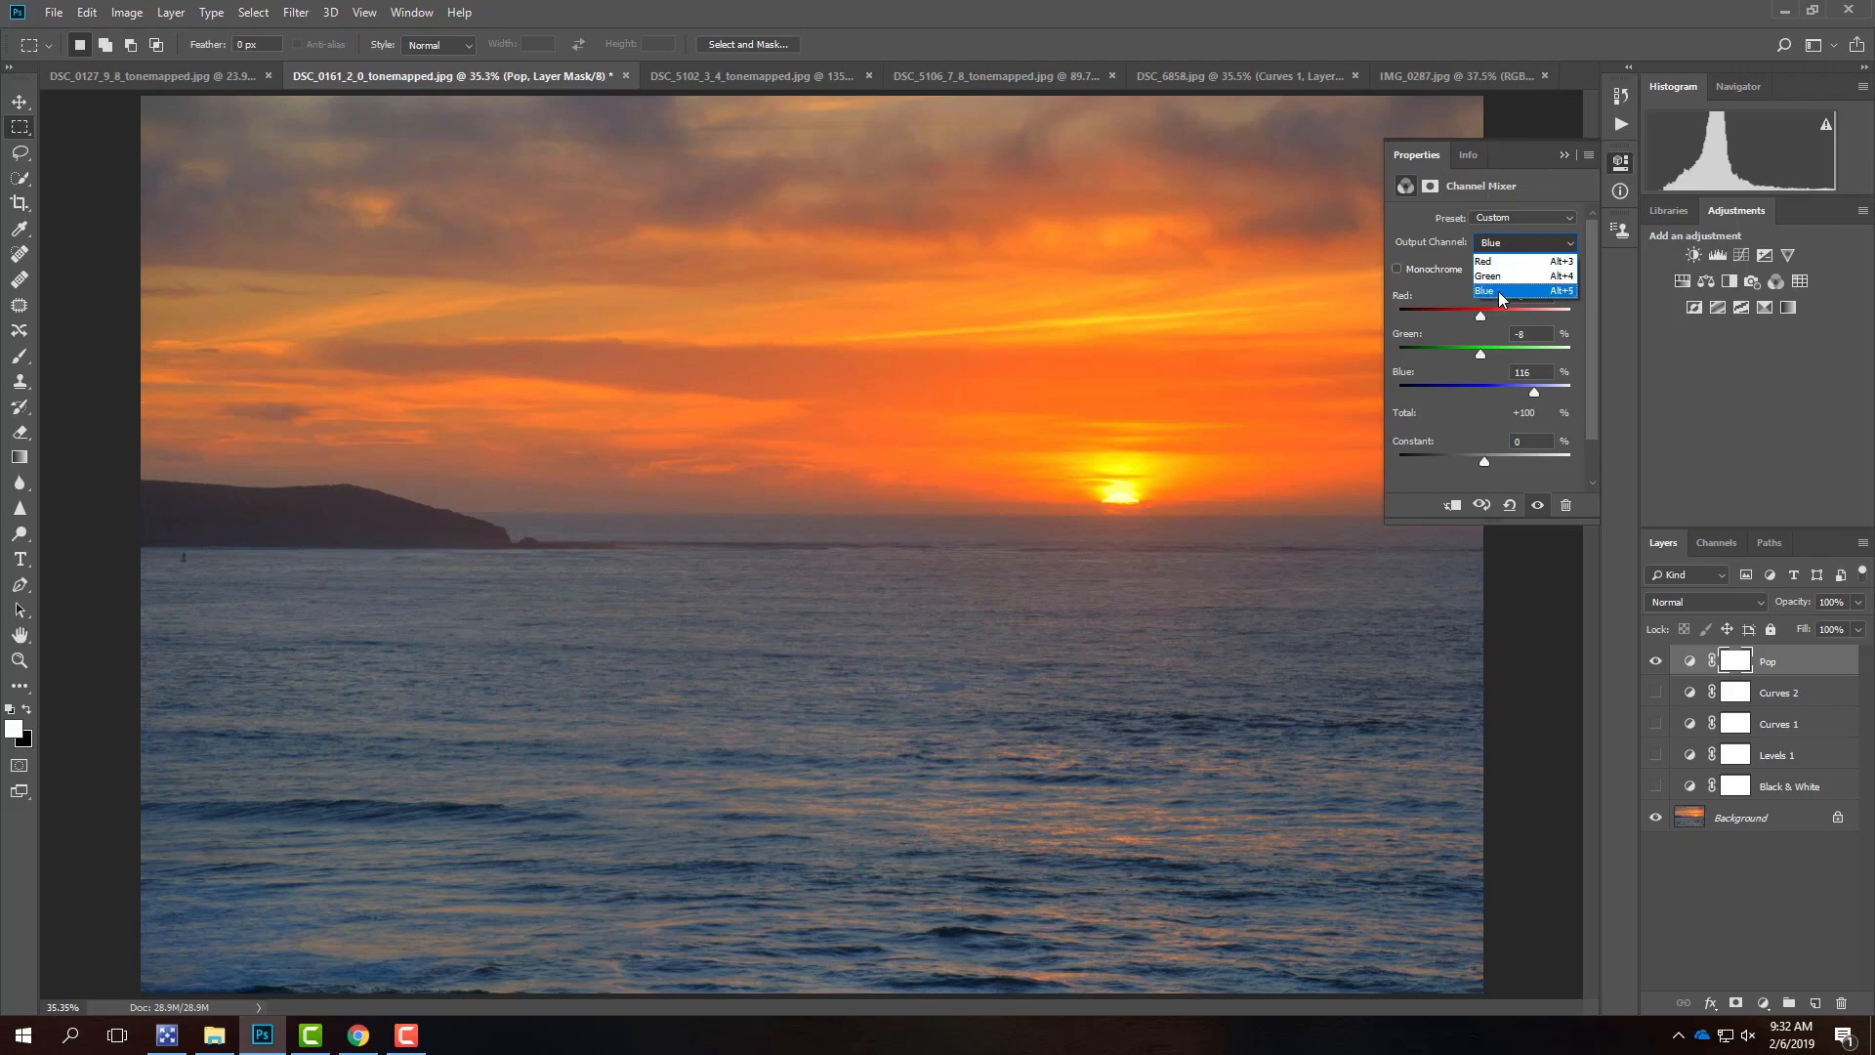
pyautogui.click(1615, 670)
pyautogui.click(1656, 661)
pyautogui.click(1658, 661)
pyautogui.click(1658, 661)
pyautogui.click(1658, 661)
pyautogui.click(1658, 661)
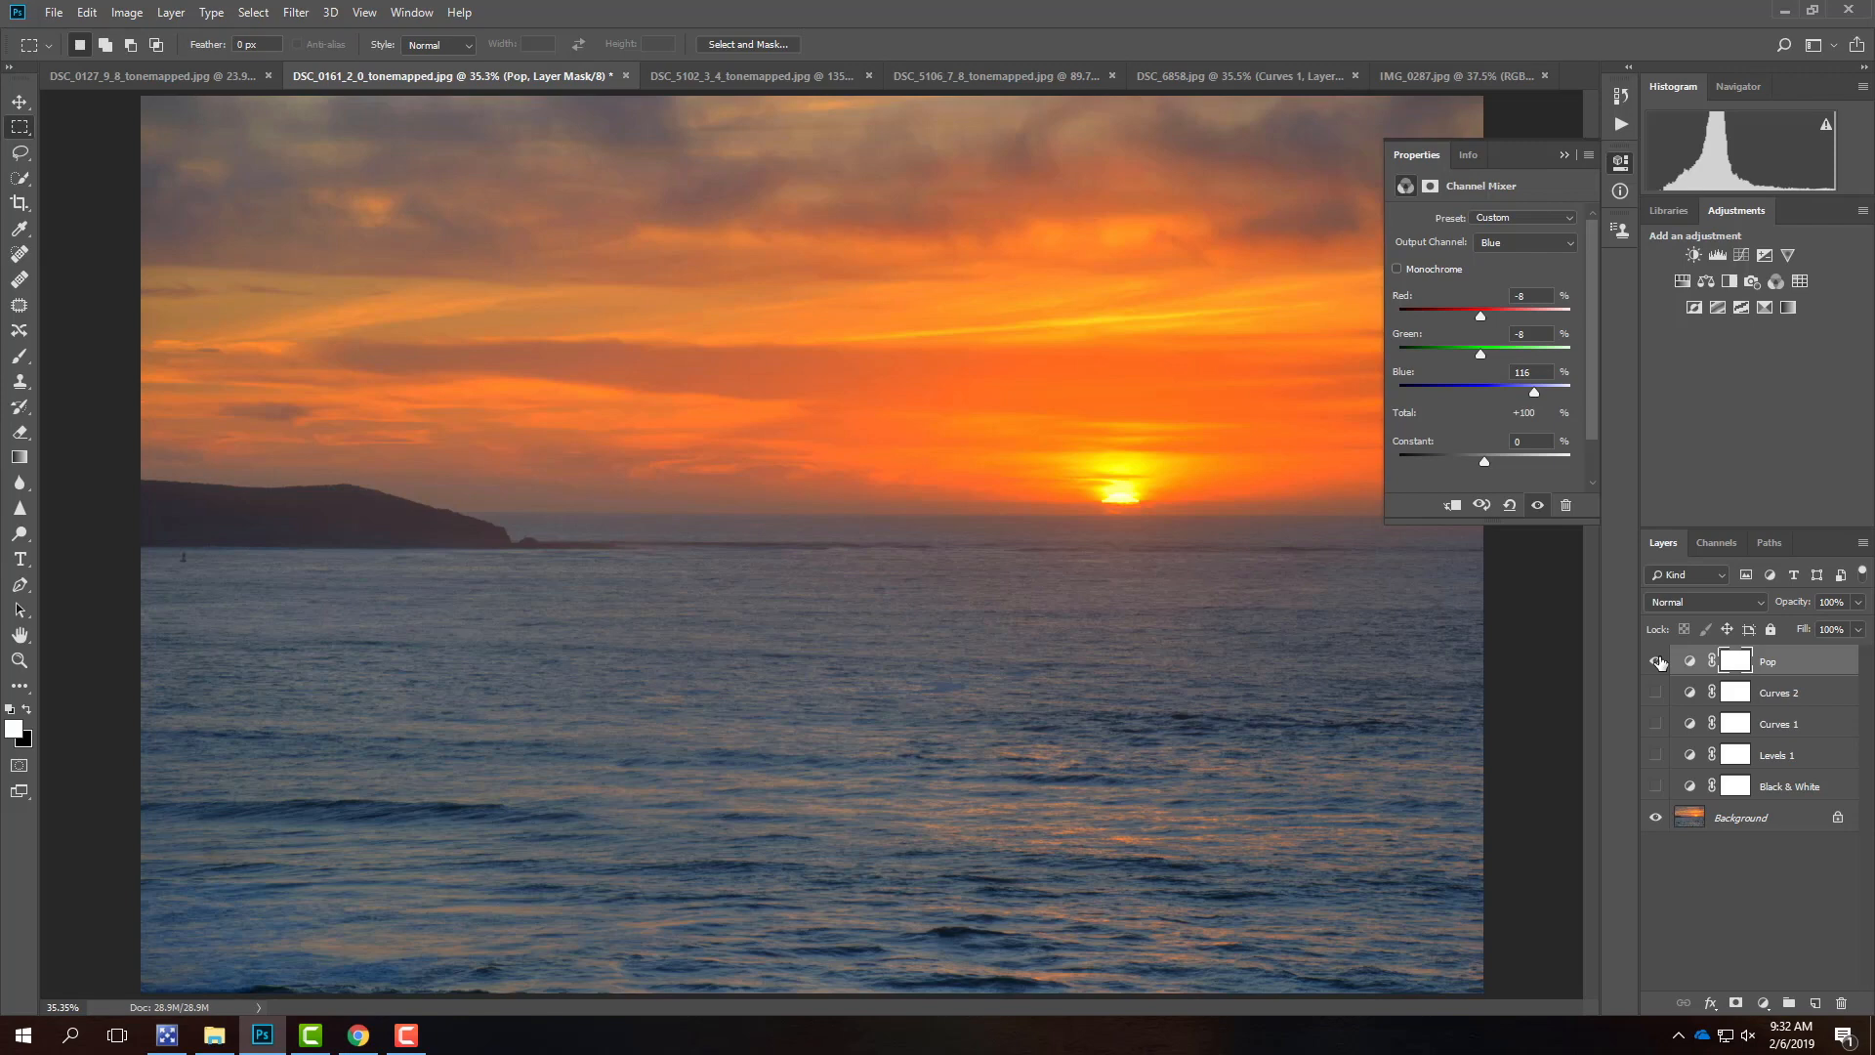
# - Look through the open photos, return to DSC_5102_3_4_tonemapped.jpg and hide its Curves 1 and Levels 1 layers
pyautogui.click(759, 75)
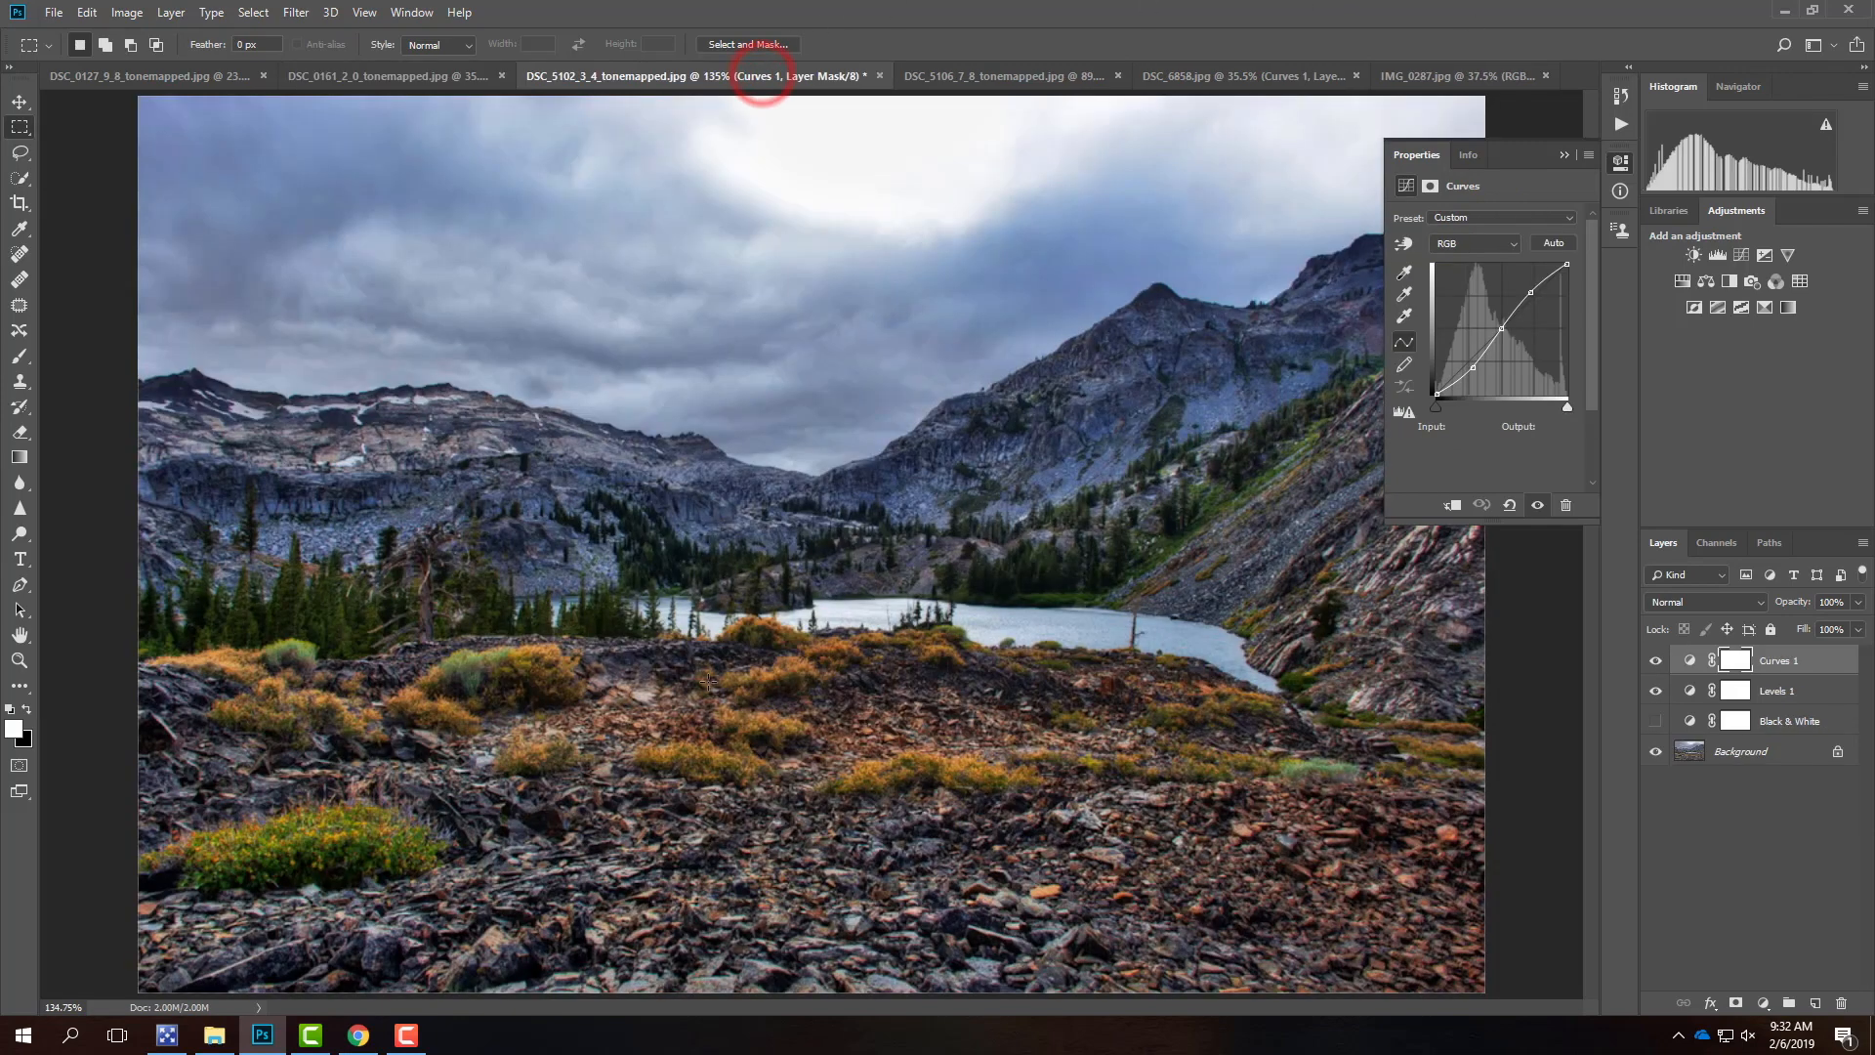
pyautogui.click(1058, 74)
pyautogui.click(1197, 74)
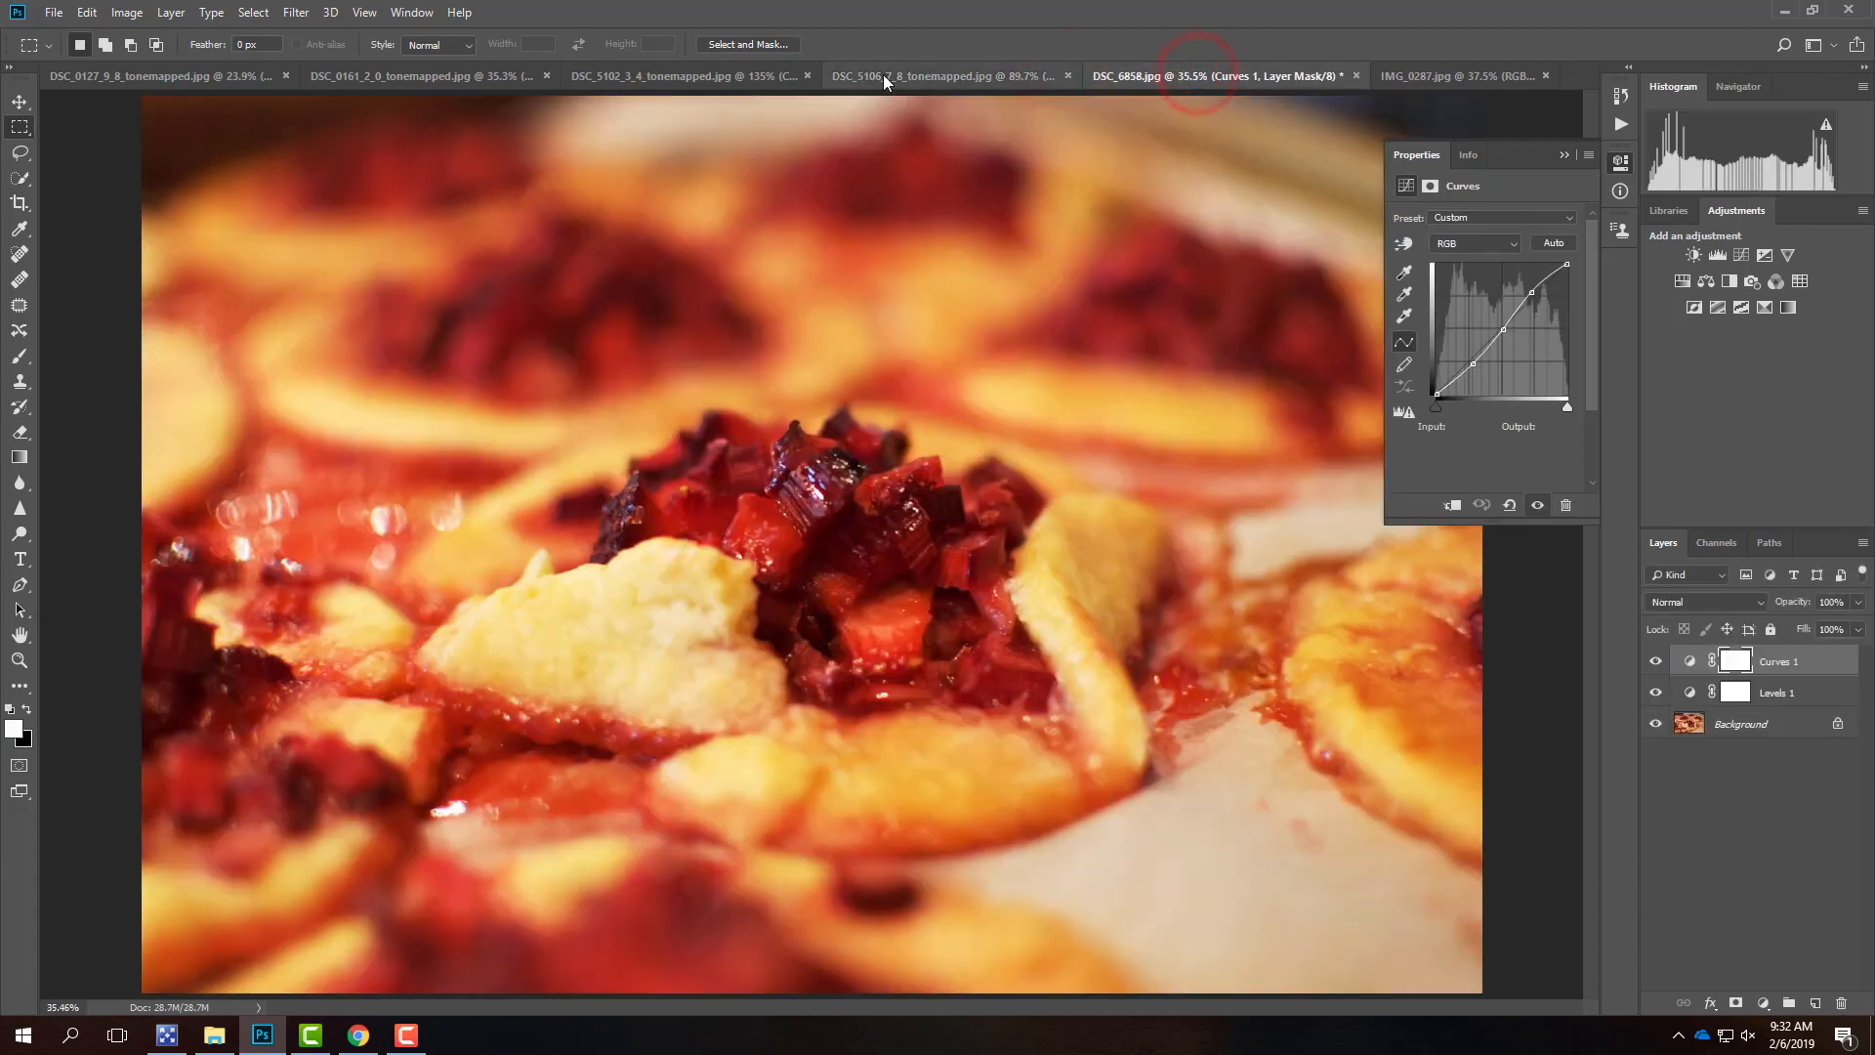
pyautogui.click(884, 76)
pyautogui.click(732, 75)
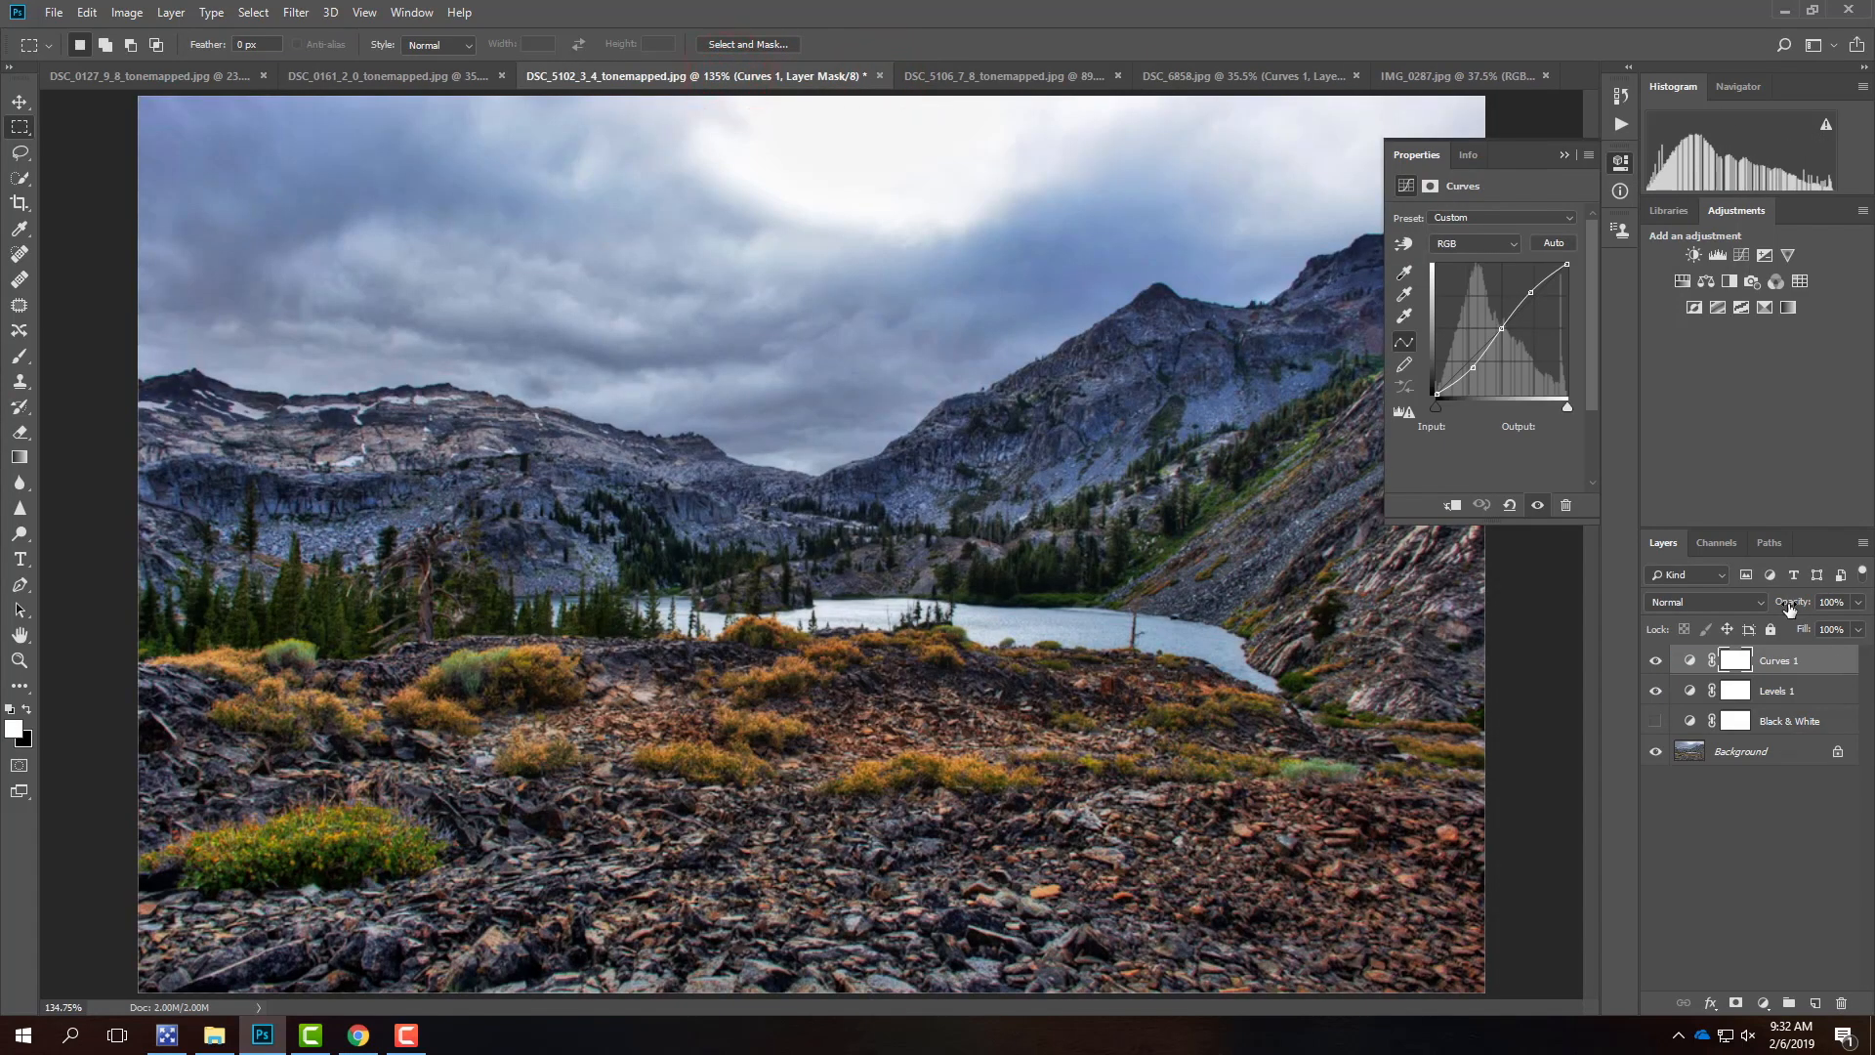
pyautogui.click(1655, 660)
pyautogui.click(1655, 691)
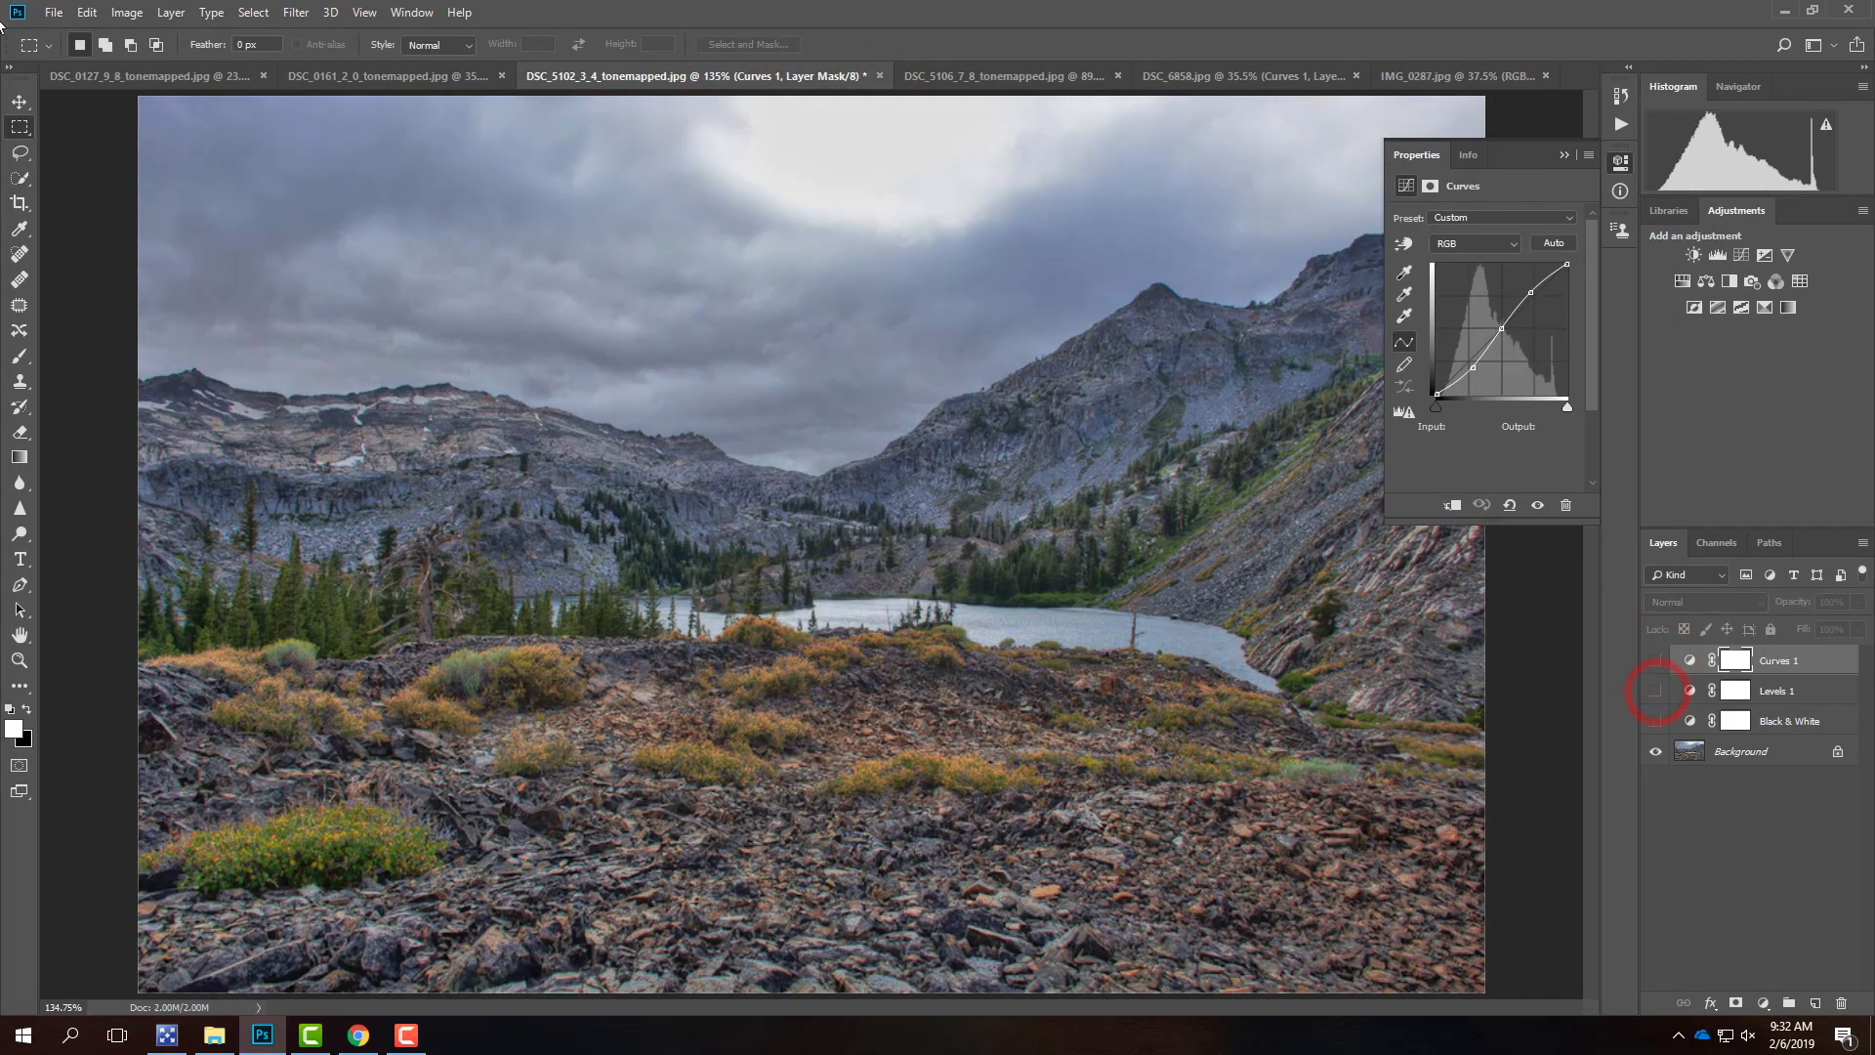
# - Add a Channel Mixer adjustment layer named Pop above the Curves 1 layer in the mountain lake photo
pyautogui.click(53, 12)
pyautogui.moveTo(253, 12)
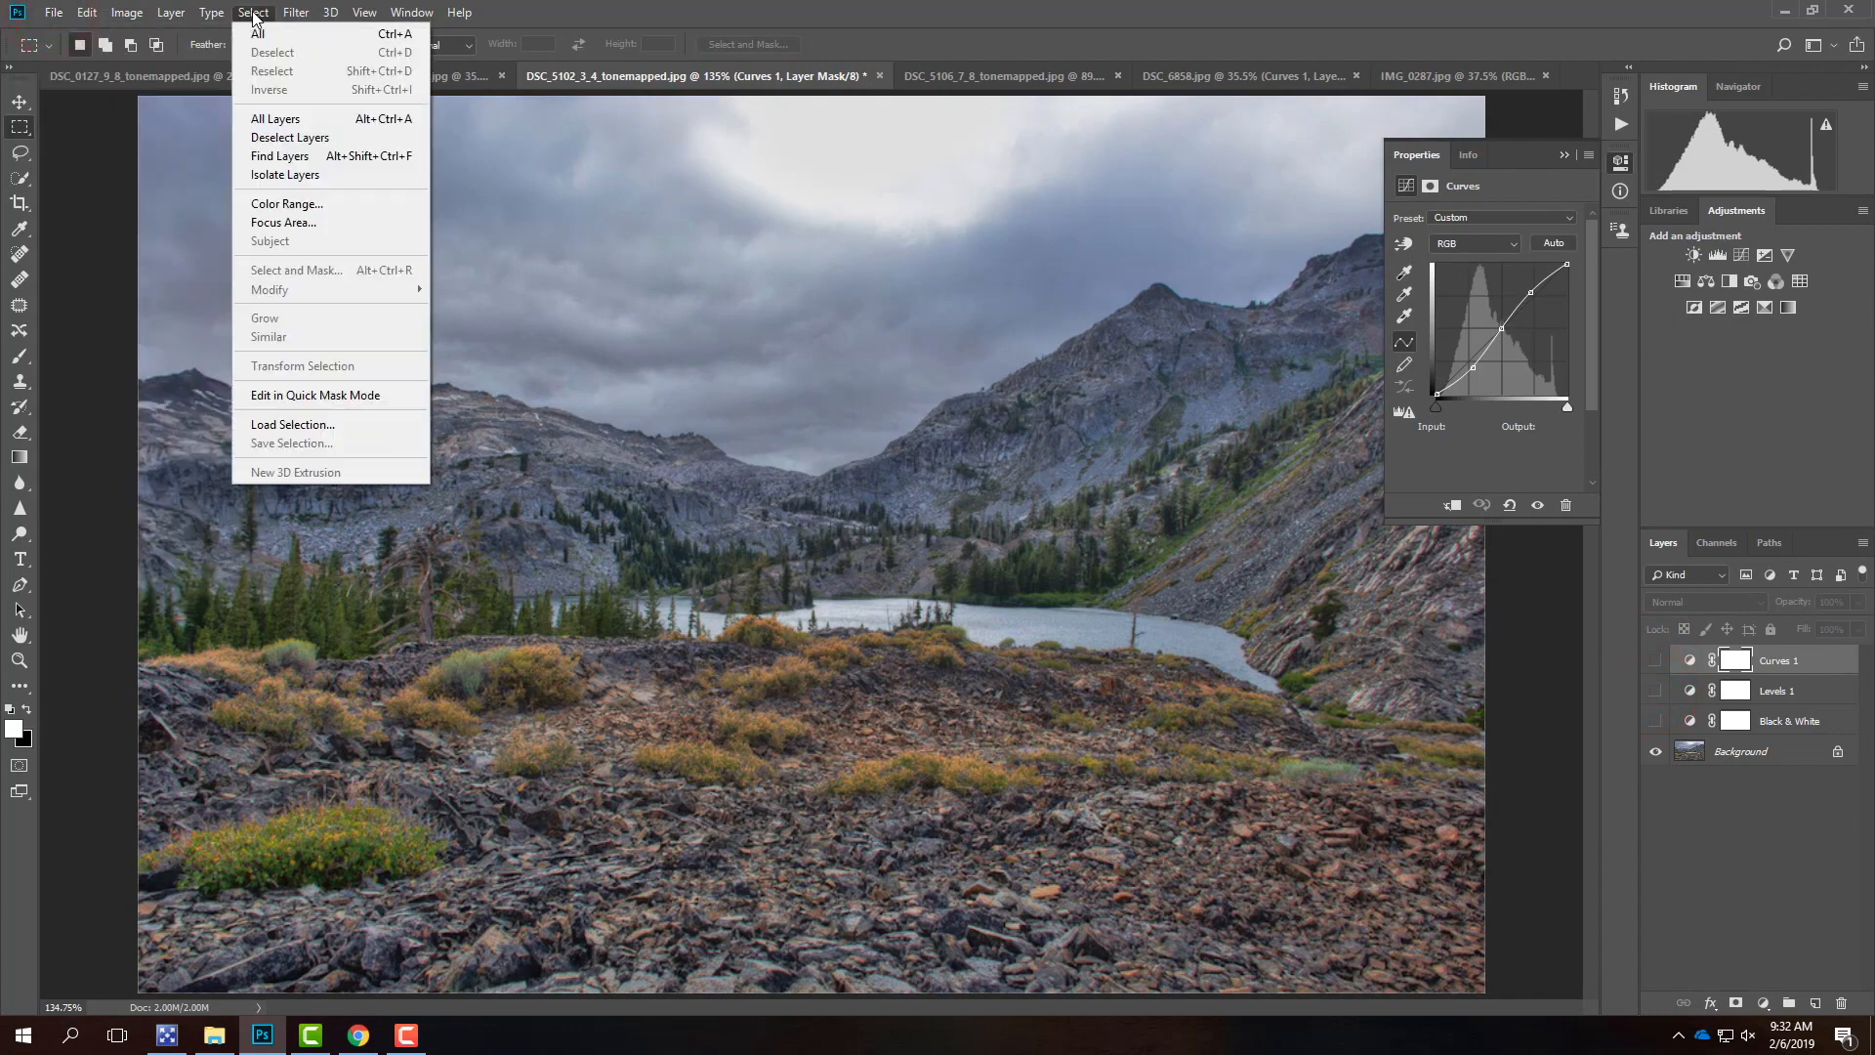
pyautogui.moveTo(114, 13)
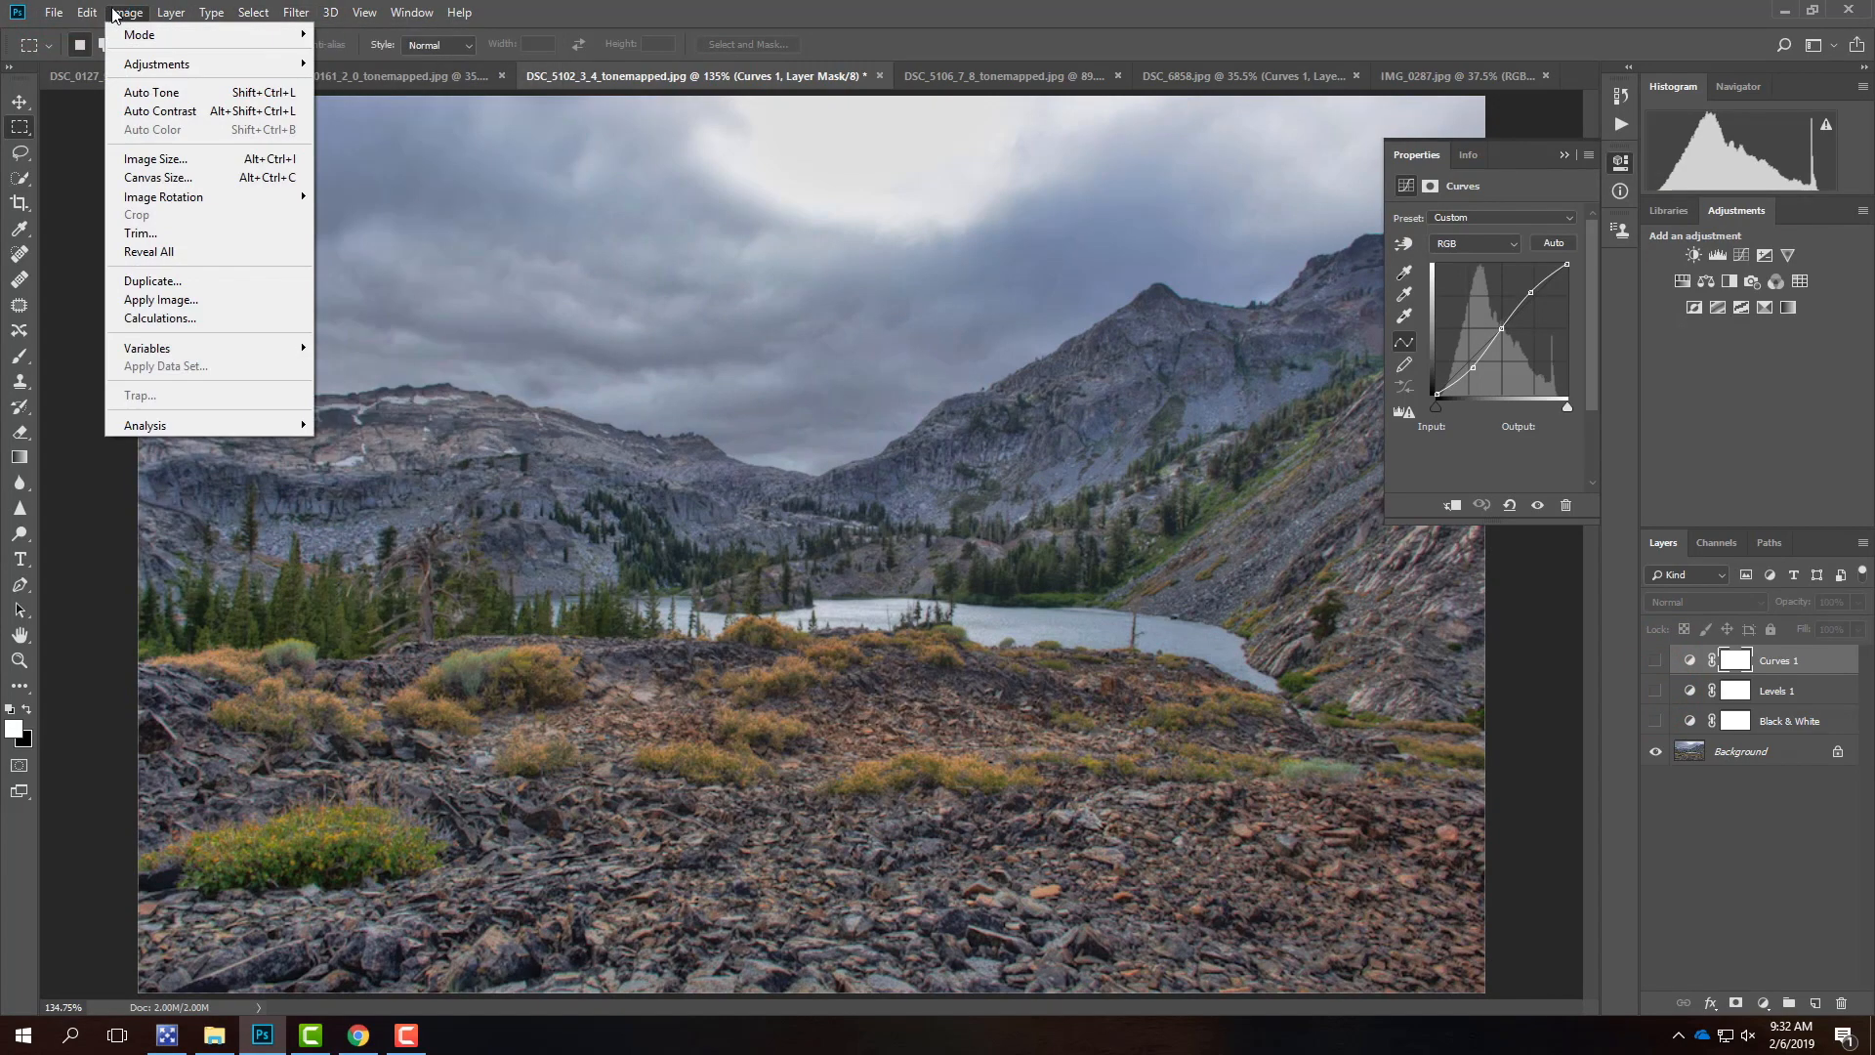
pyautogui.moveTo(171, 13)
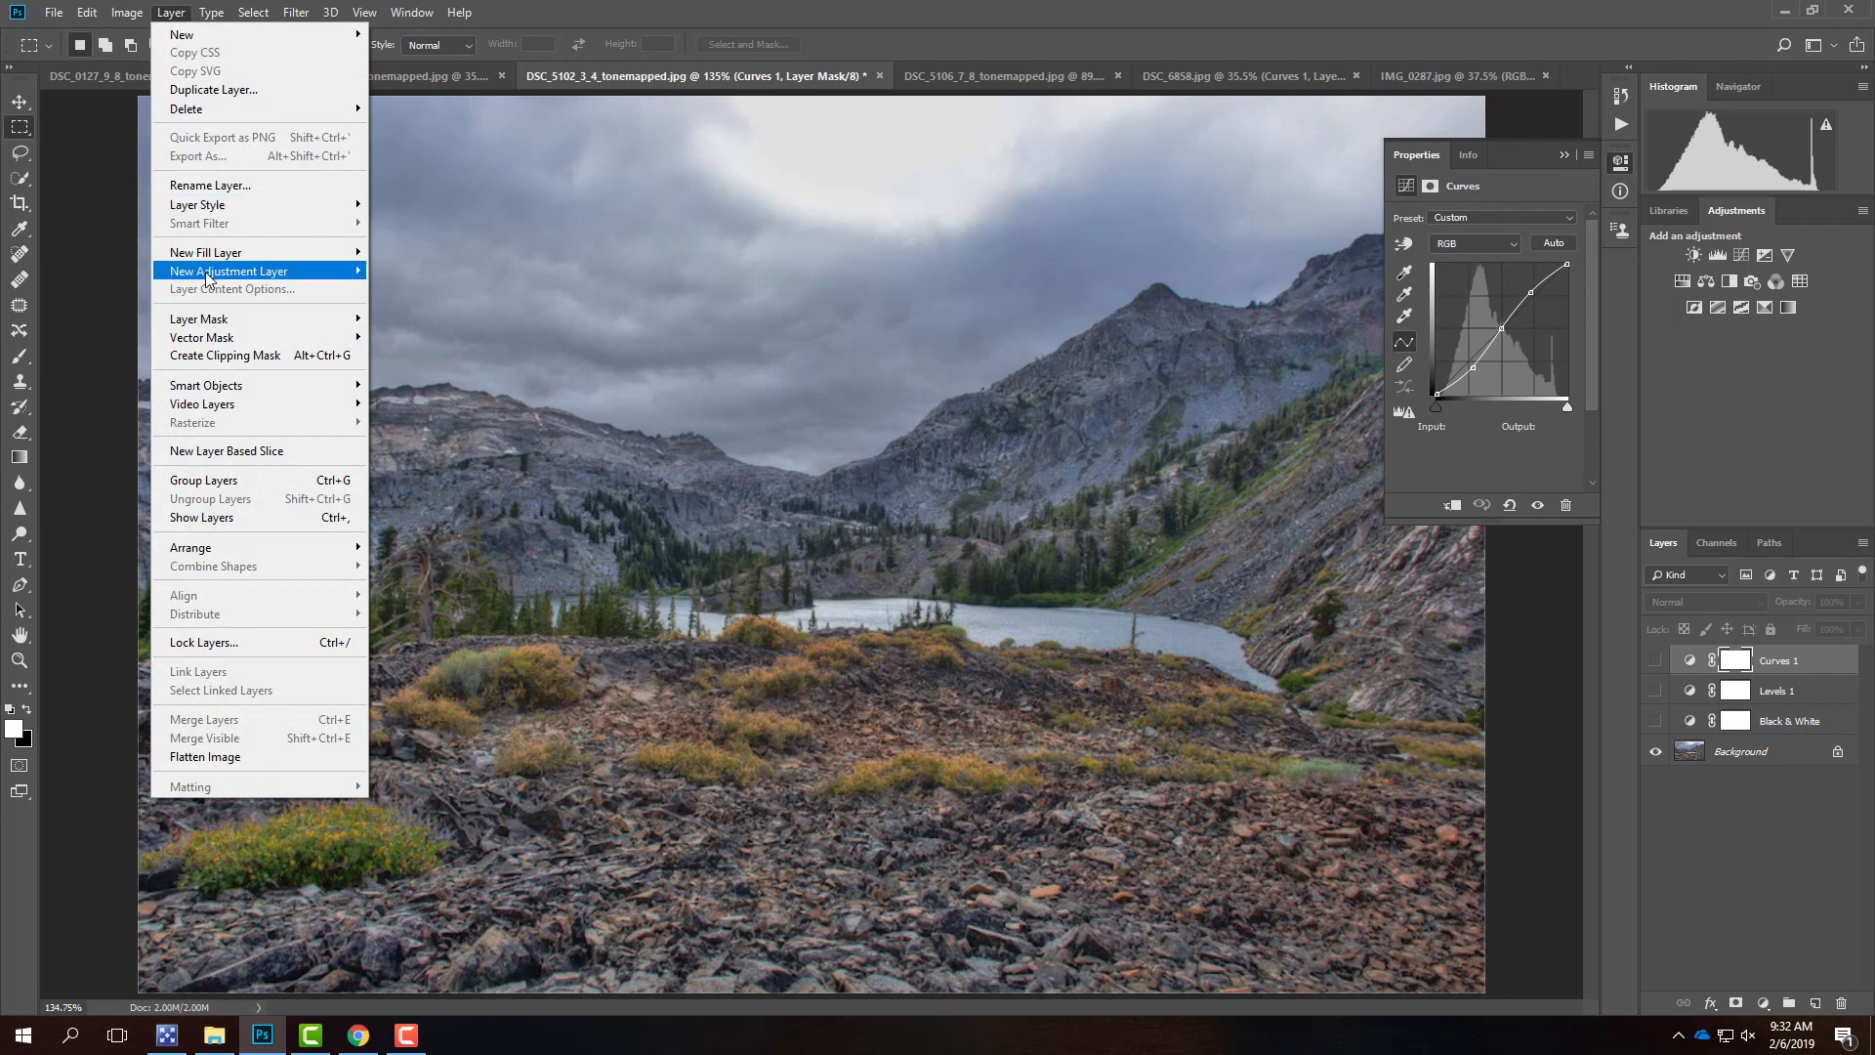
pyautogui.moveTo(347, 273)
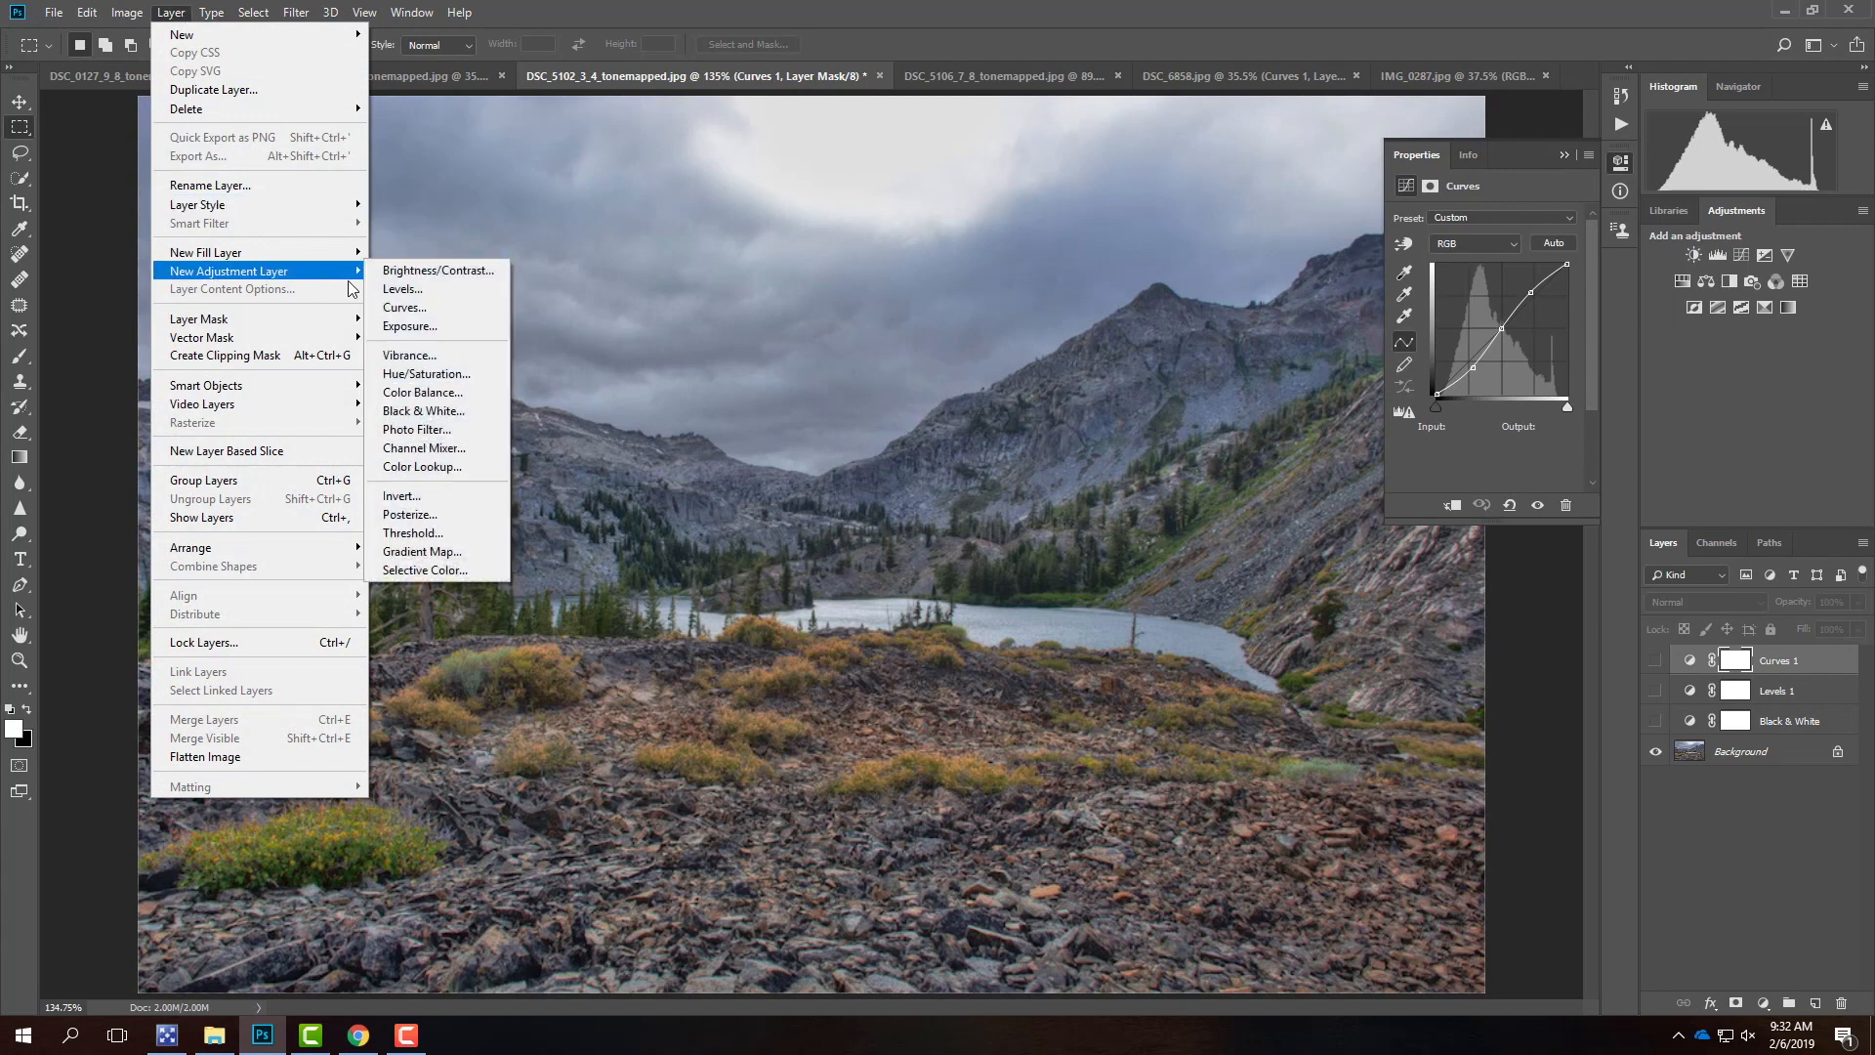
pyautogui.click(448, 449)
pyautogui.write('Pop')
pyautogui.click(1094, 309)
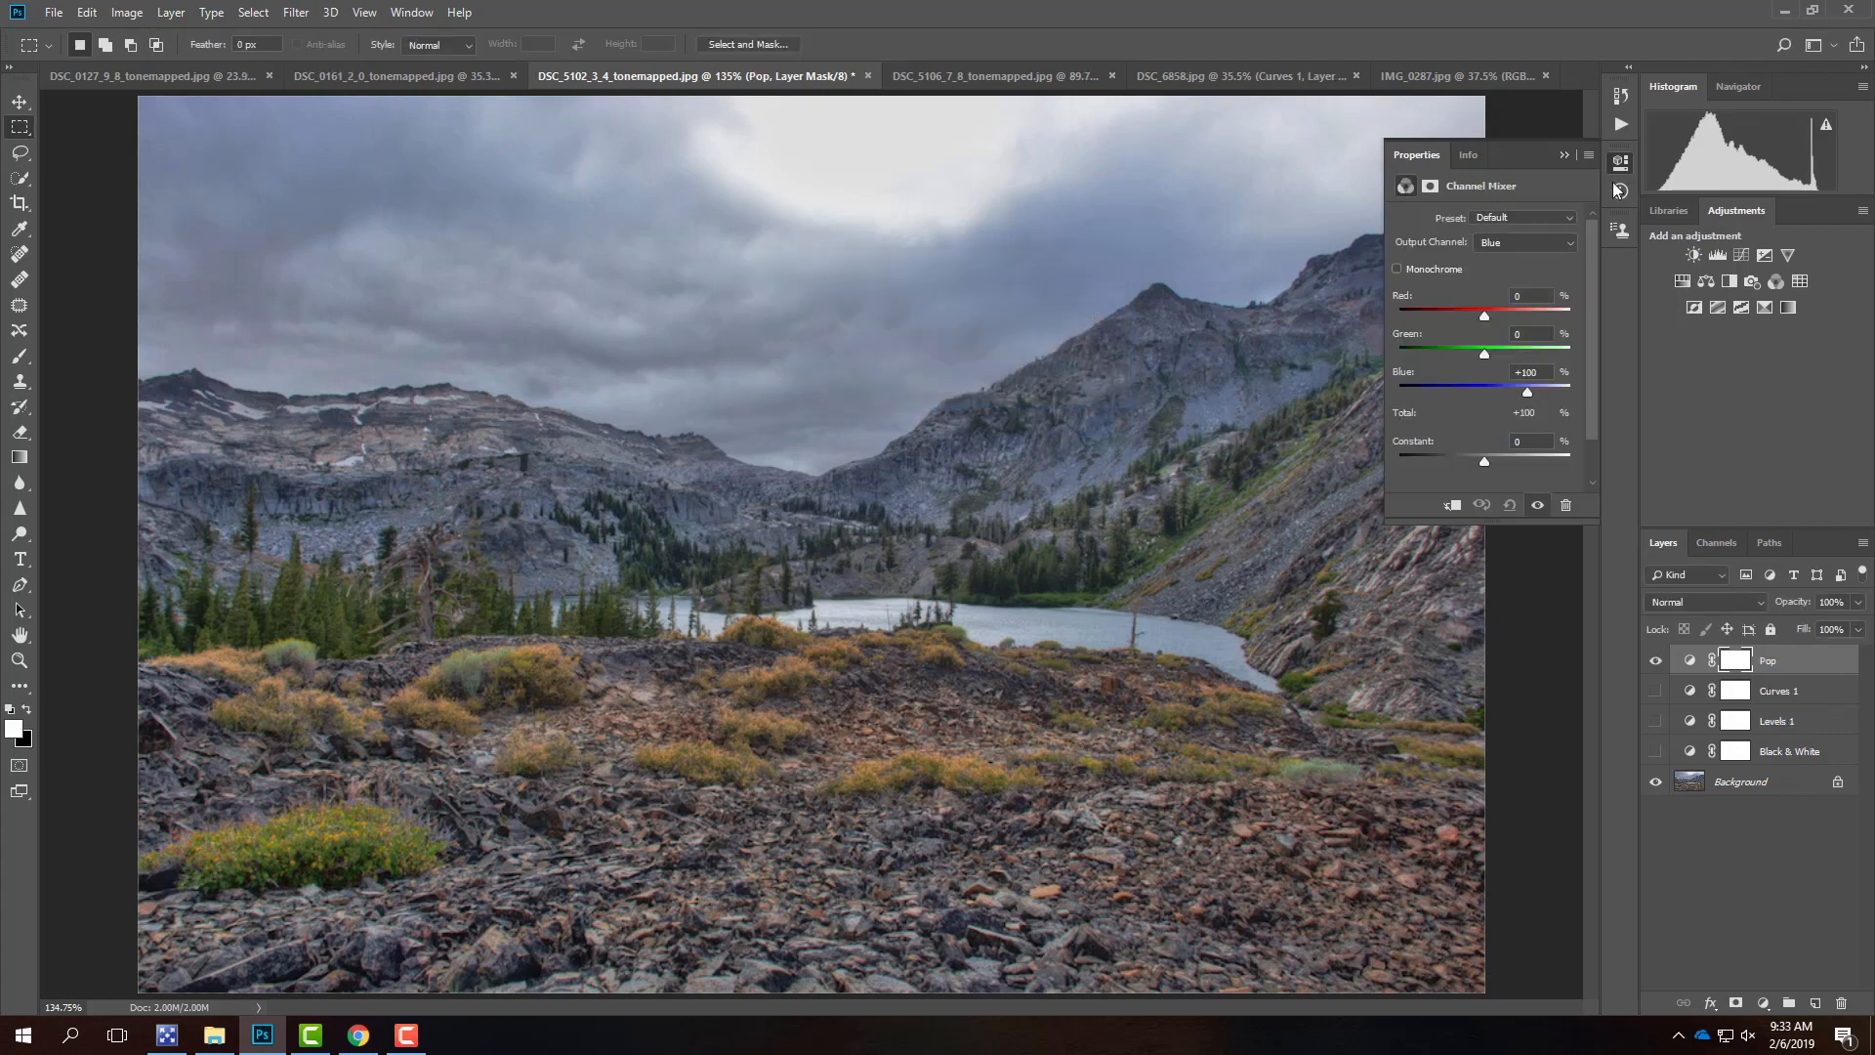
# - Set the Red output channel's mix to Red 116%, Green -8% and Blue -8%
pyautogui.click(1523, 243)
pyautogui.click(1520, 261)
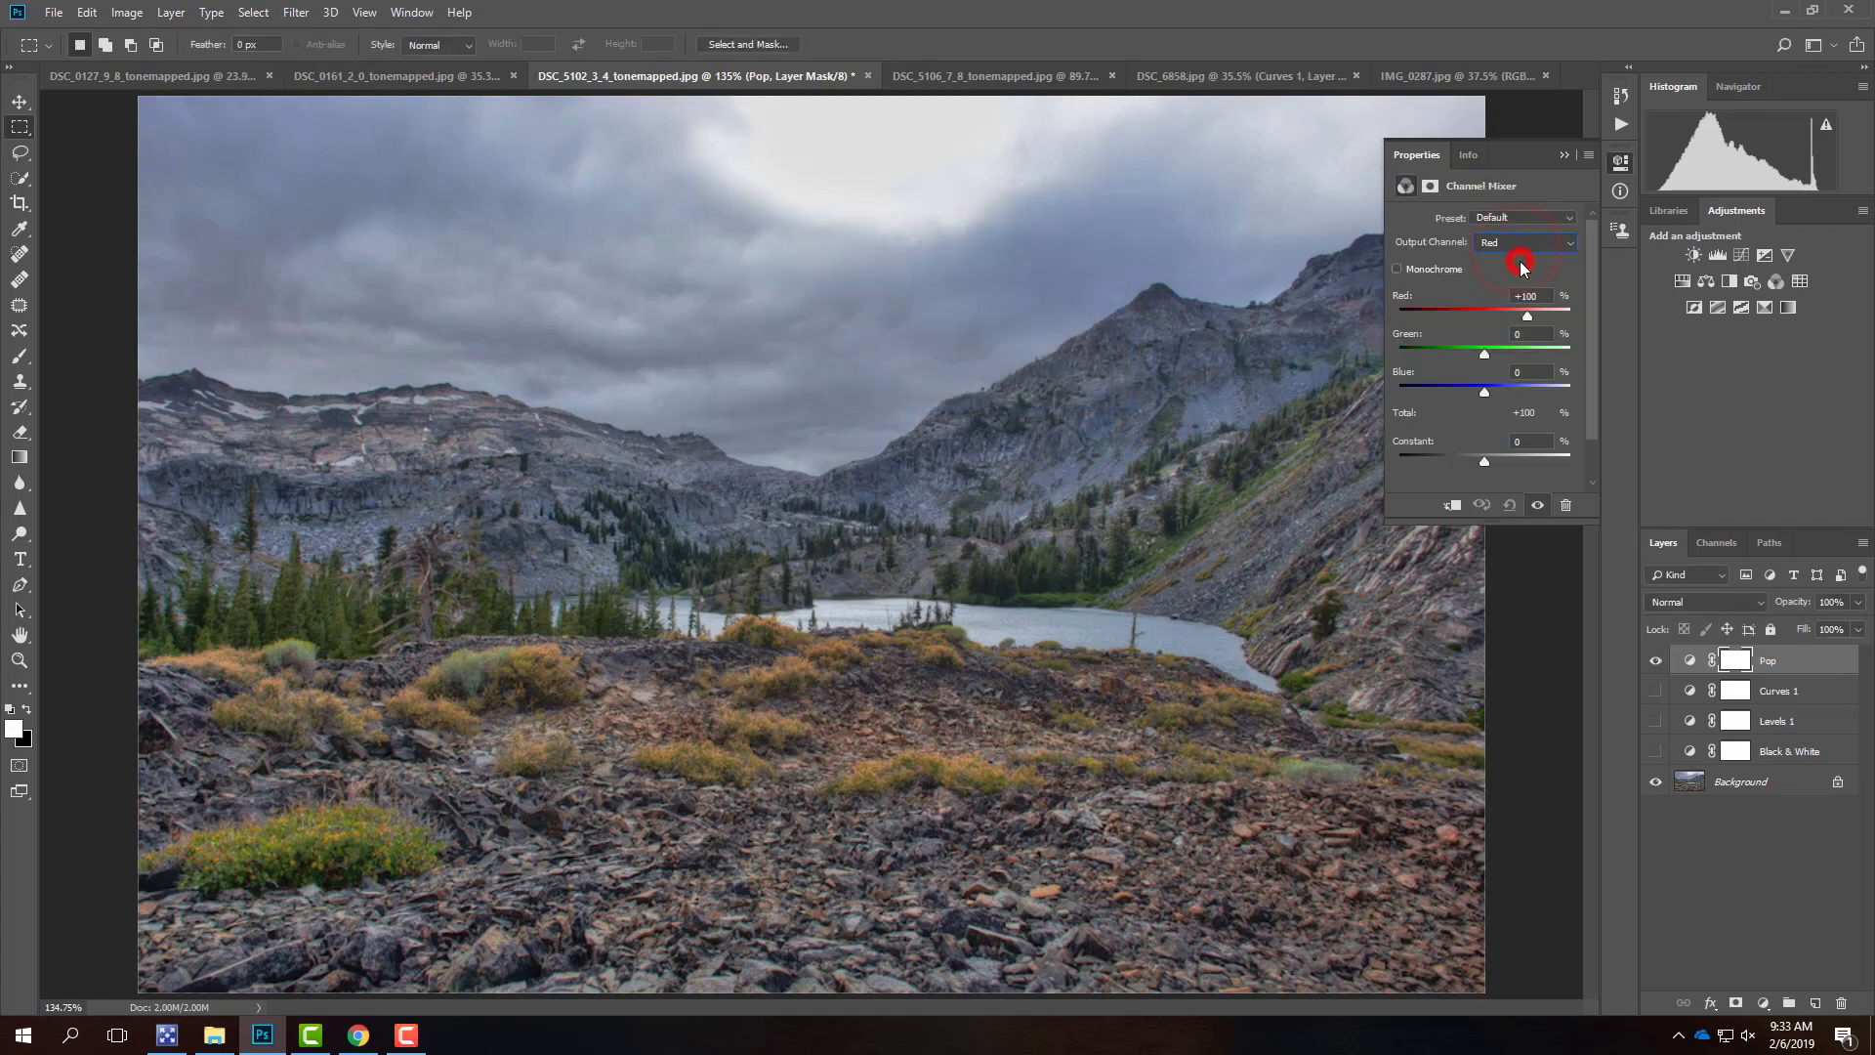
pyautogui.click(1525, 295)
pyautogui.write('116')
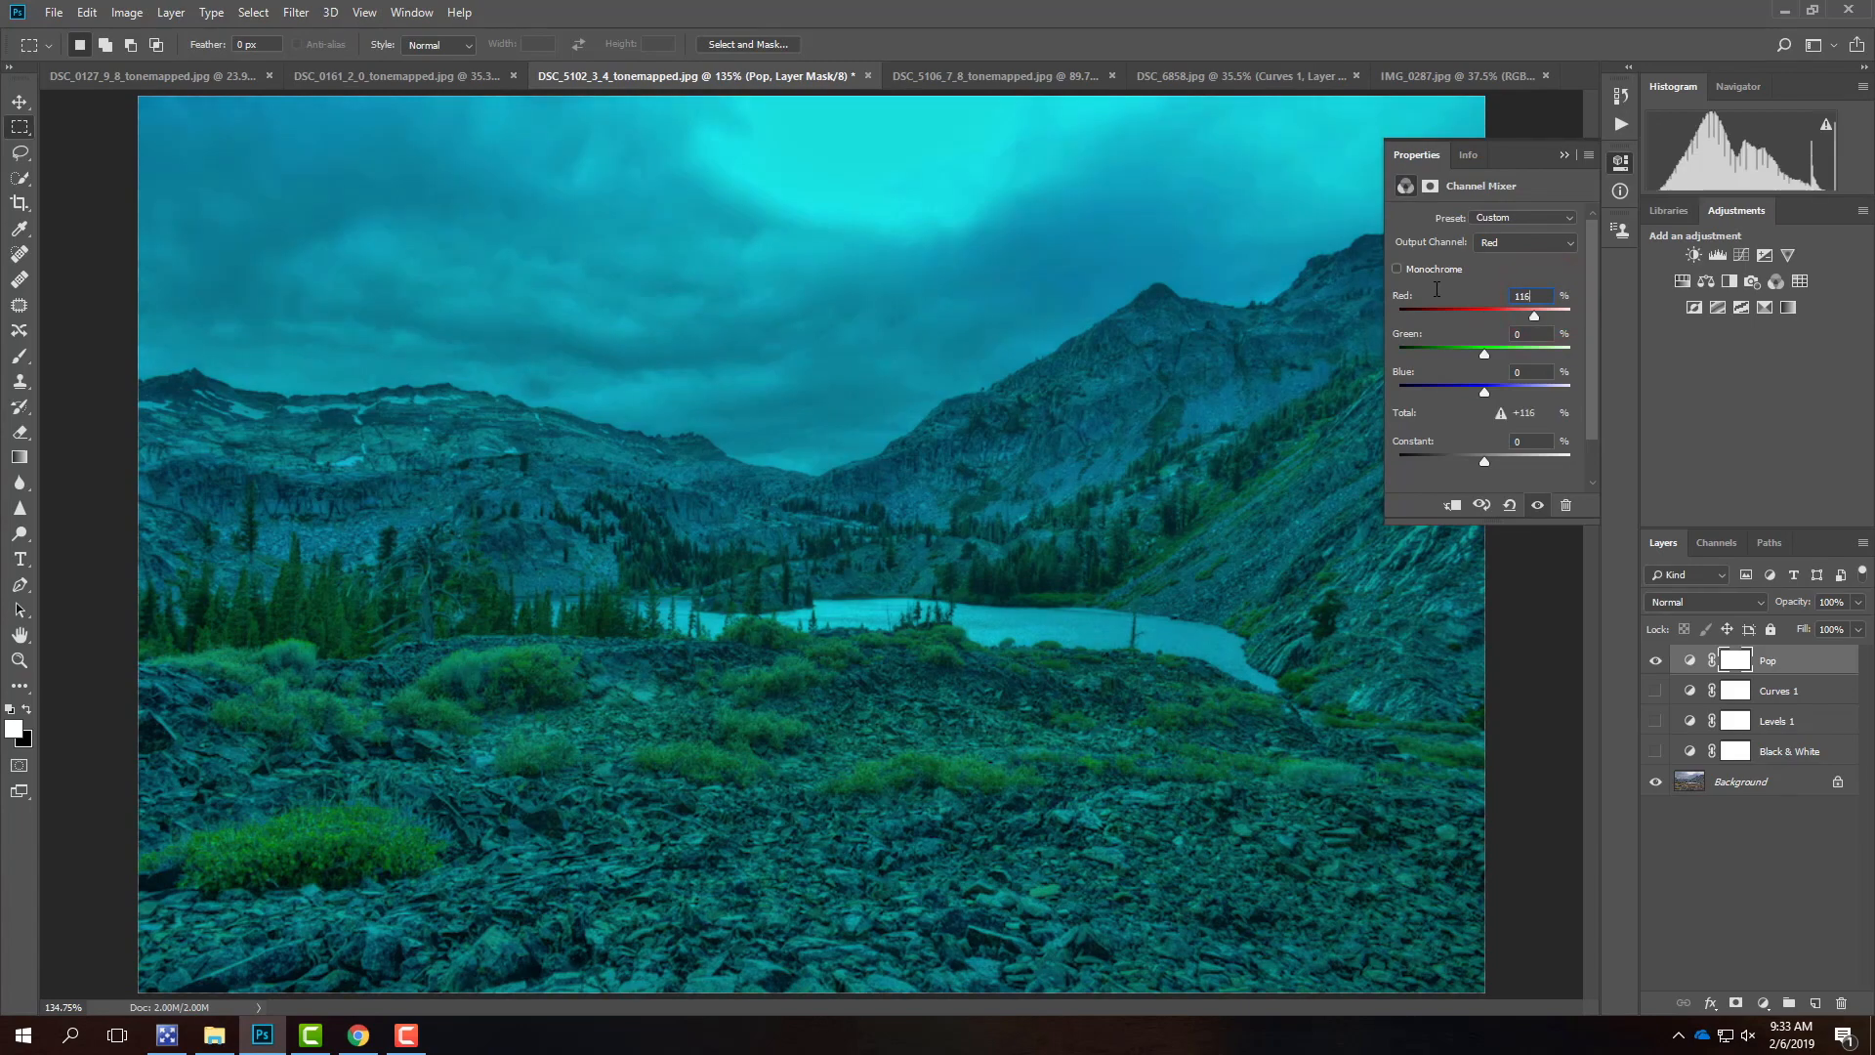
pyautogui.press('Tab')
pyautogui.write('-8')
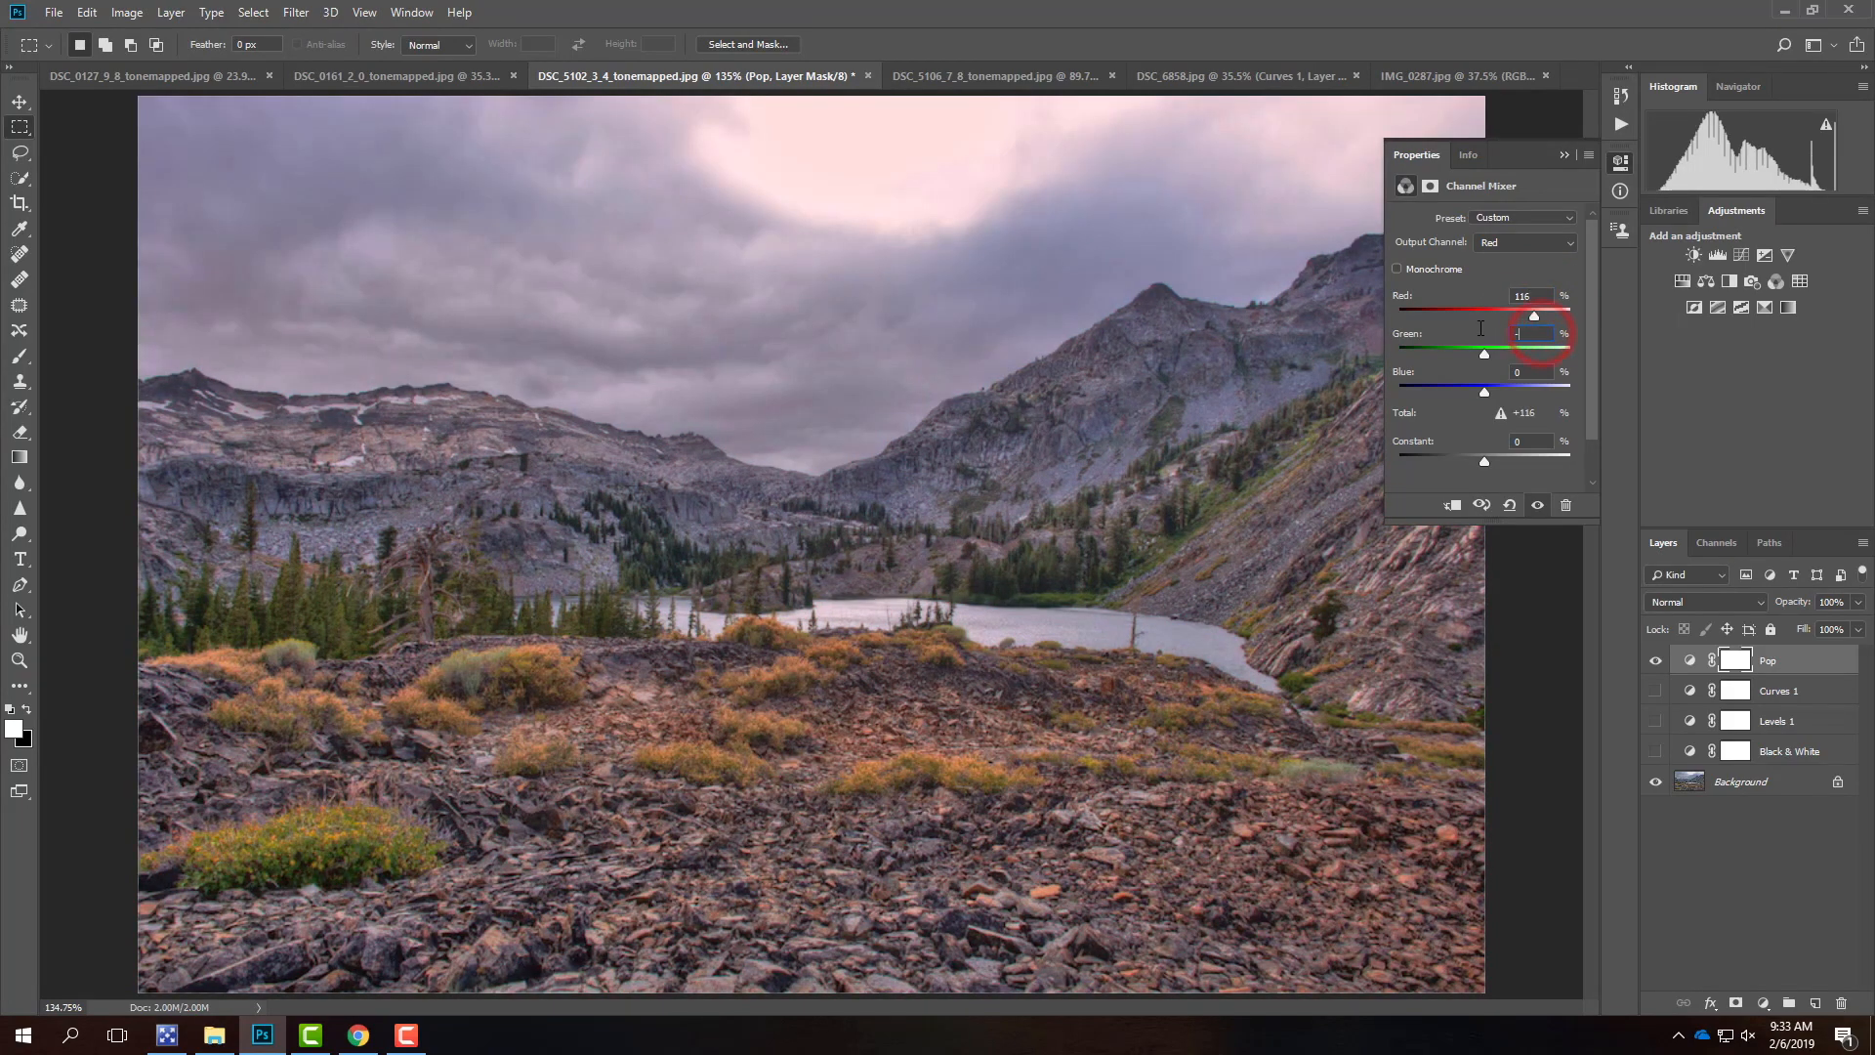
pyautogui.click(1529, 372)
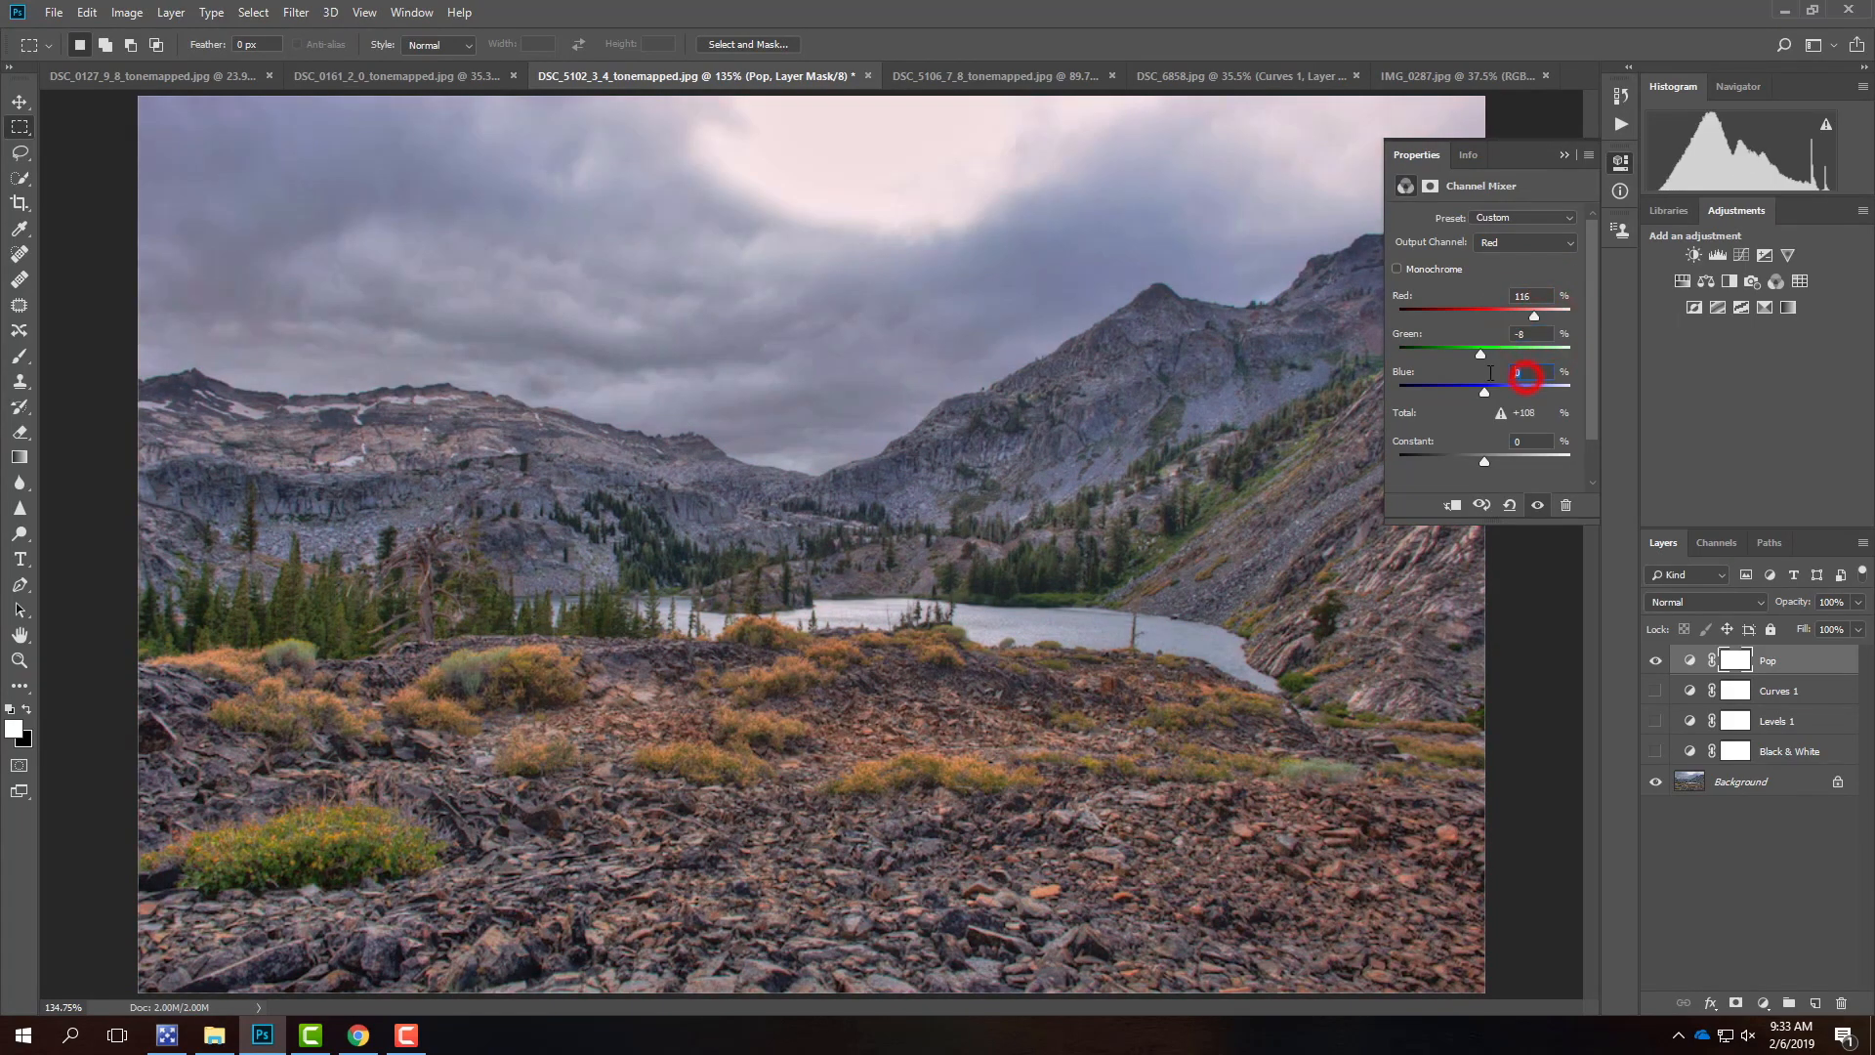
pyautogui.write('-8')
# - Set the Green output channel's mix to Green 116%, Red -8% and Blue -8%
pyautogui.click(1498, 244)
pyautogui.click(1499, 276)
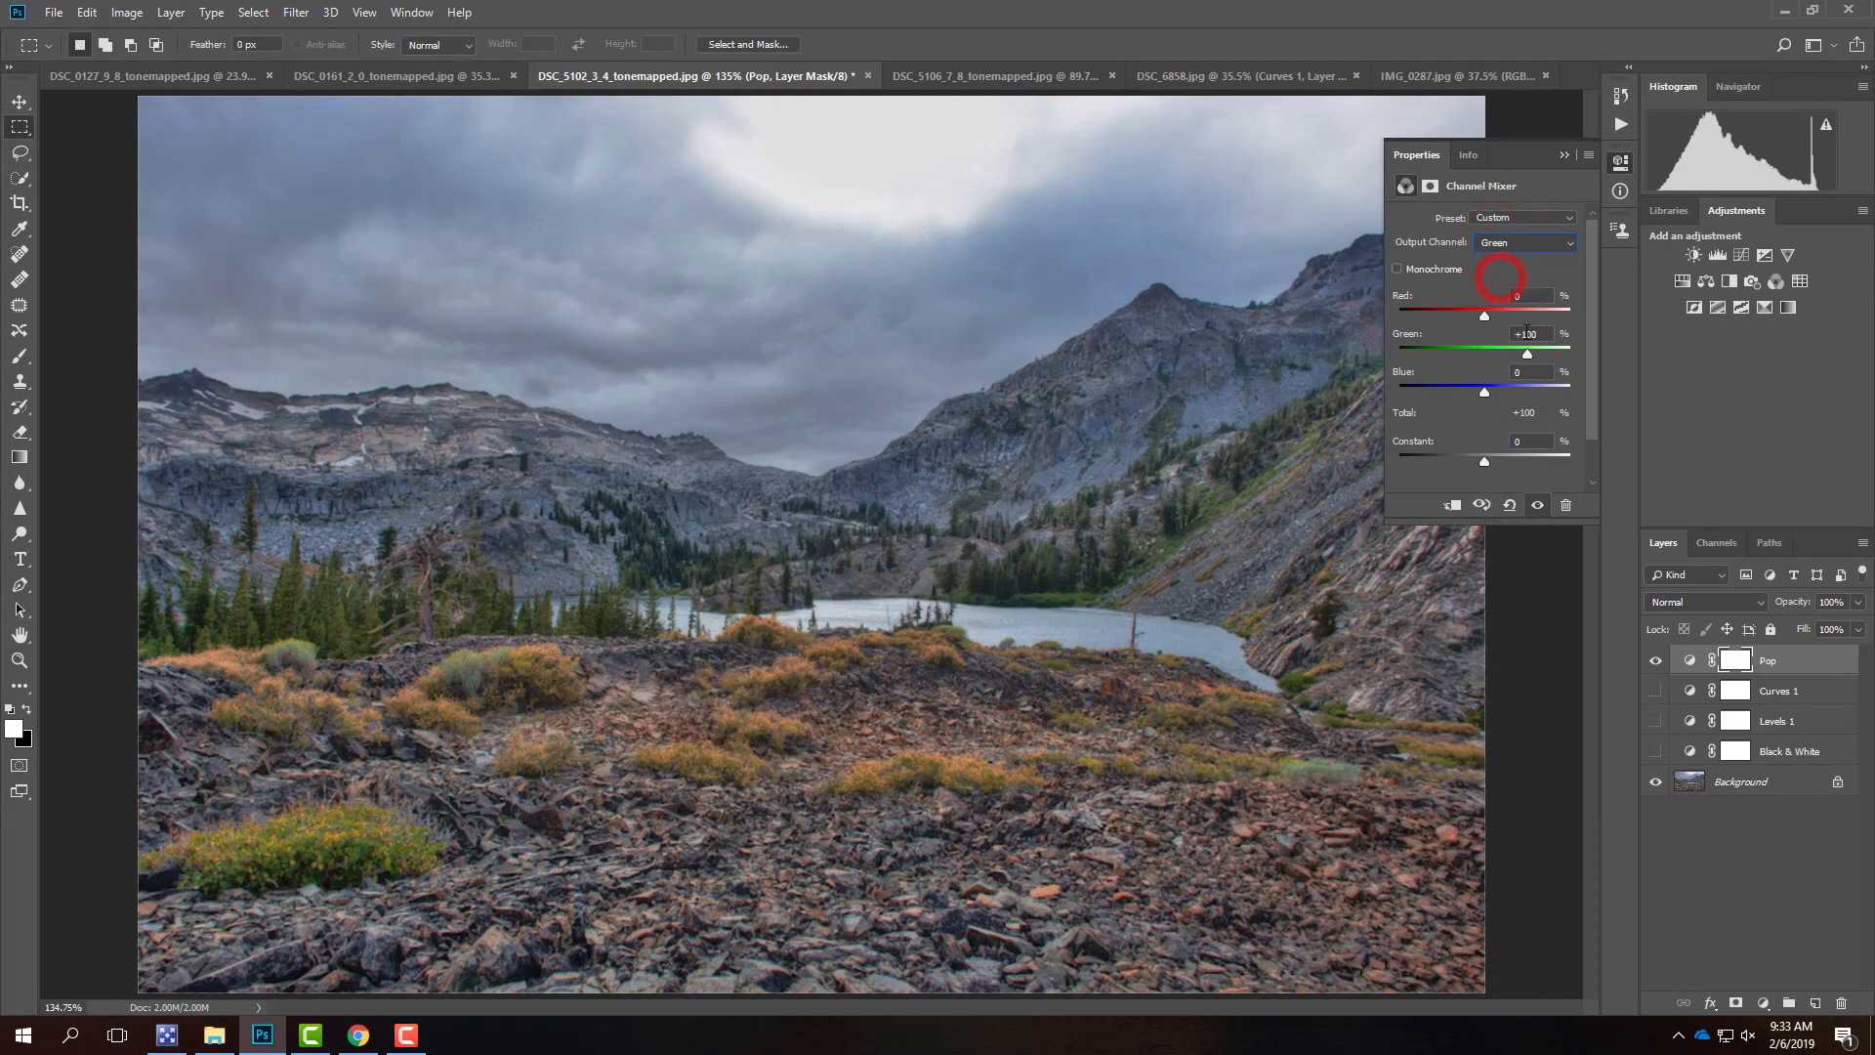
pyautogui.doubleClick(1526, 333)
pyautogui.write('116')
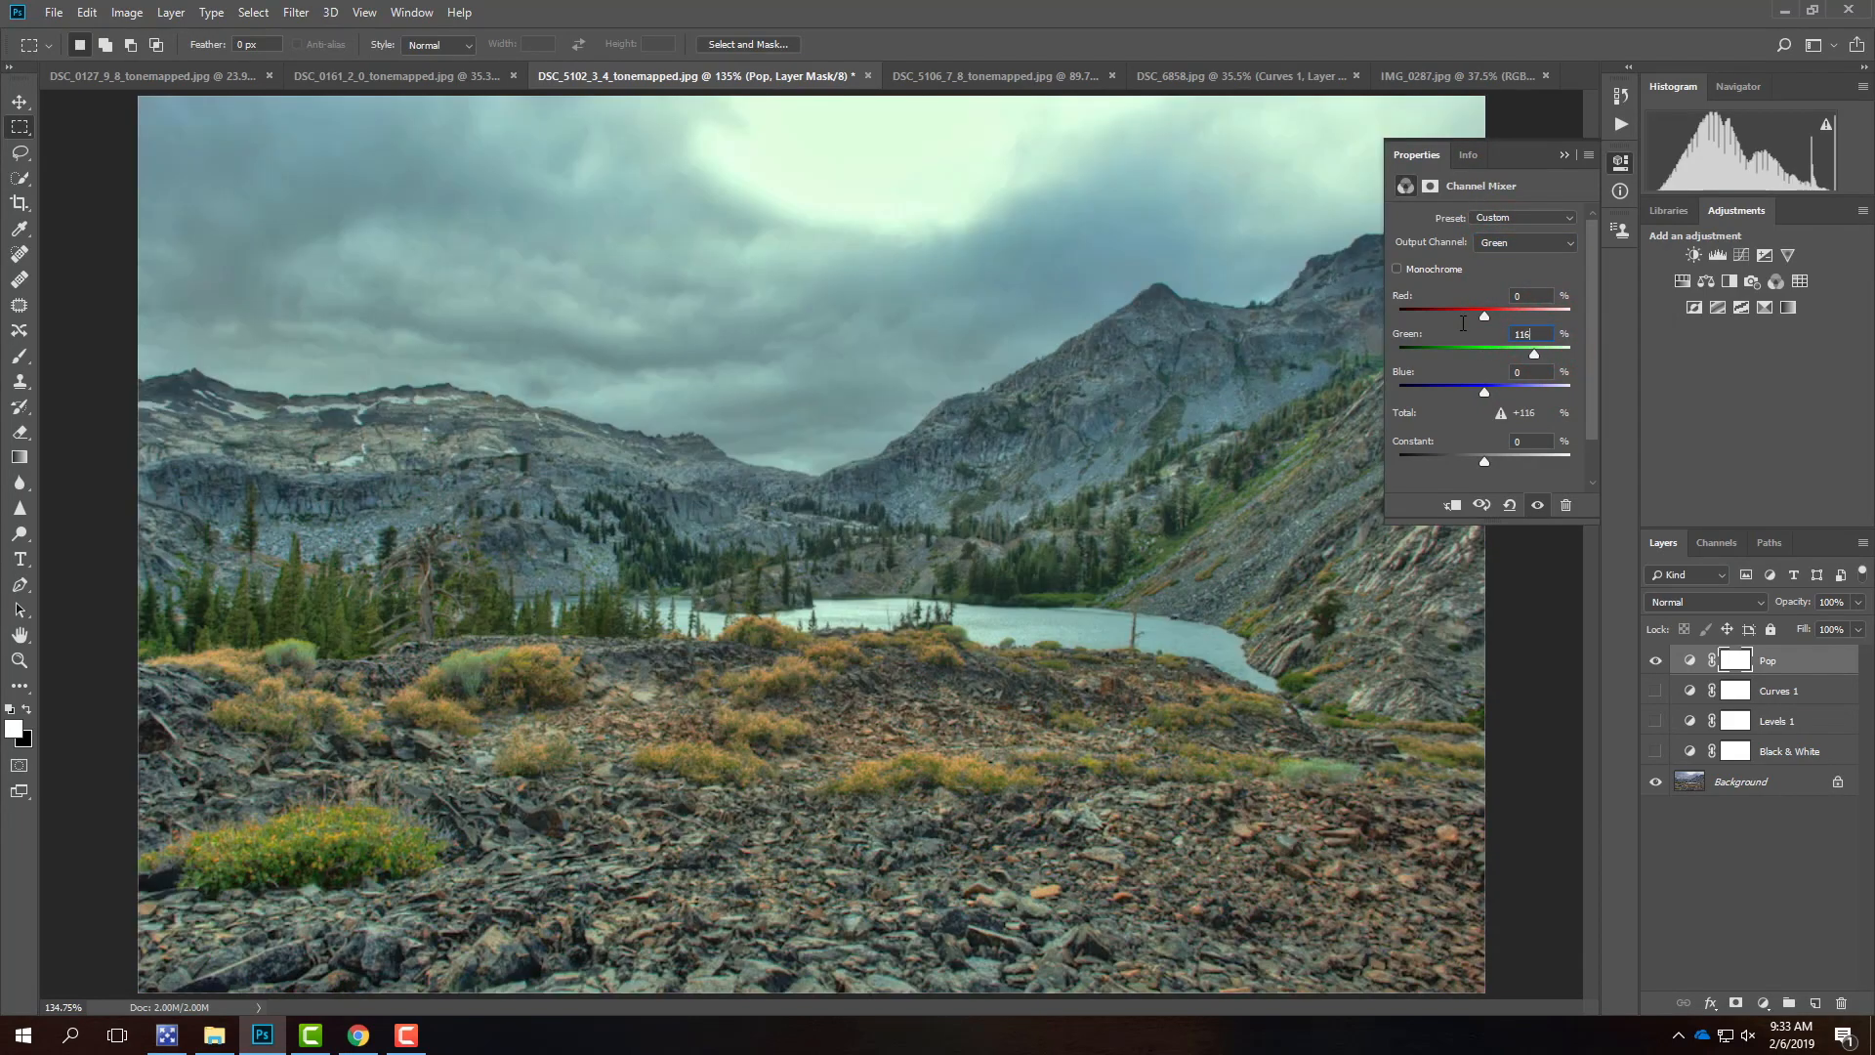
pyautogui.click(1529, 295)
pyautogui.write('-8')
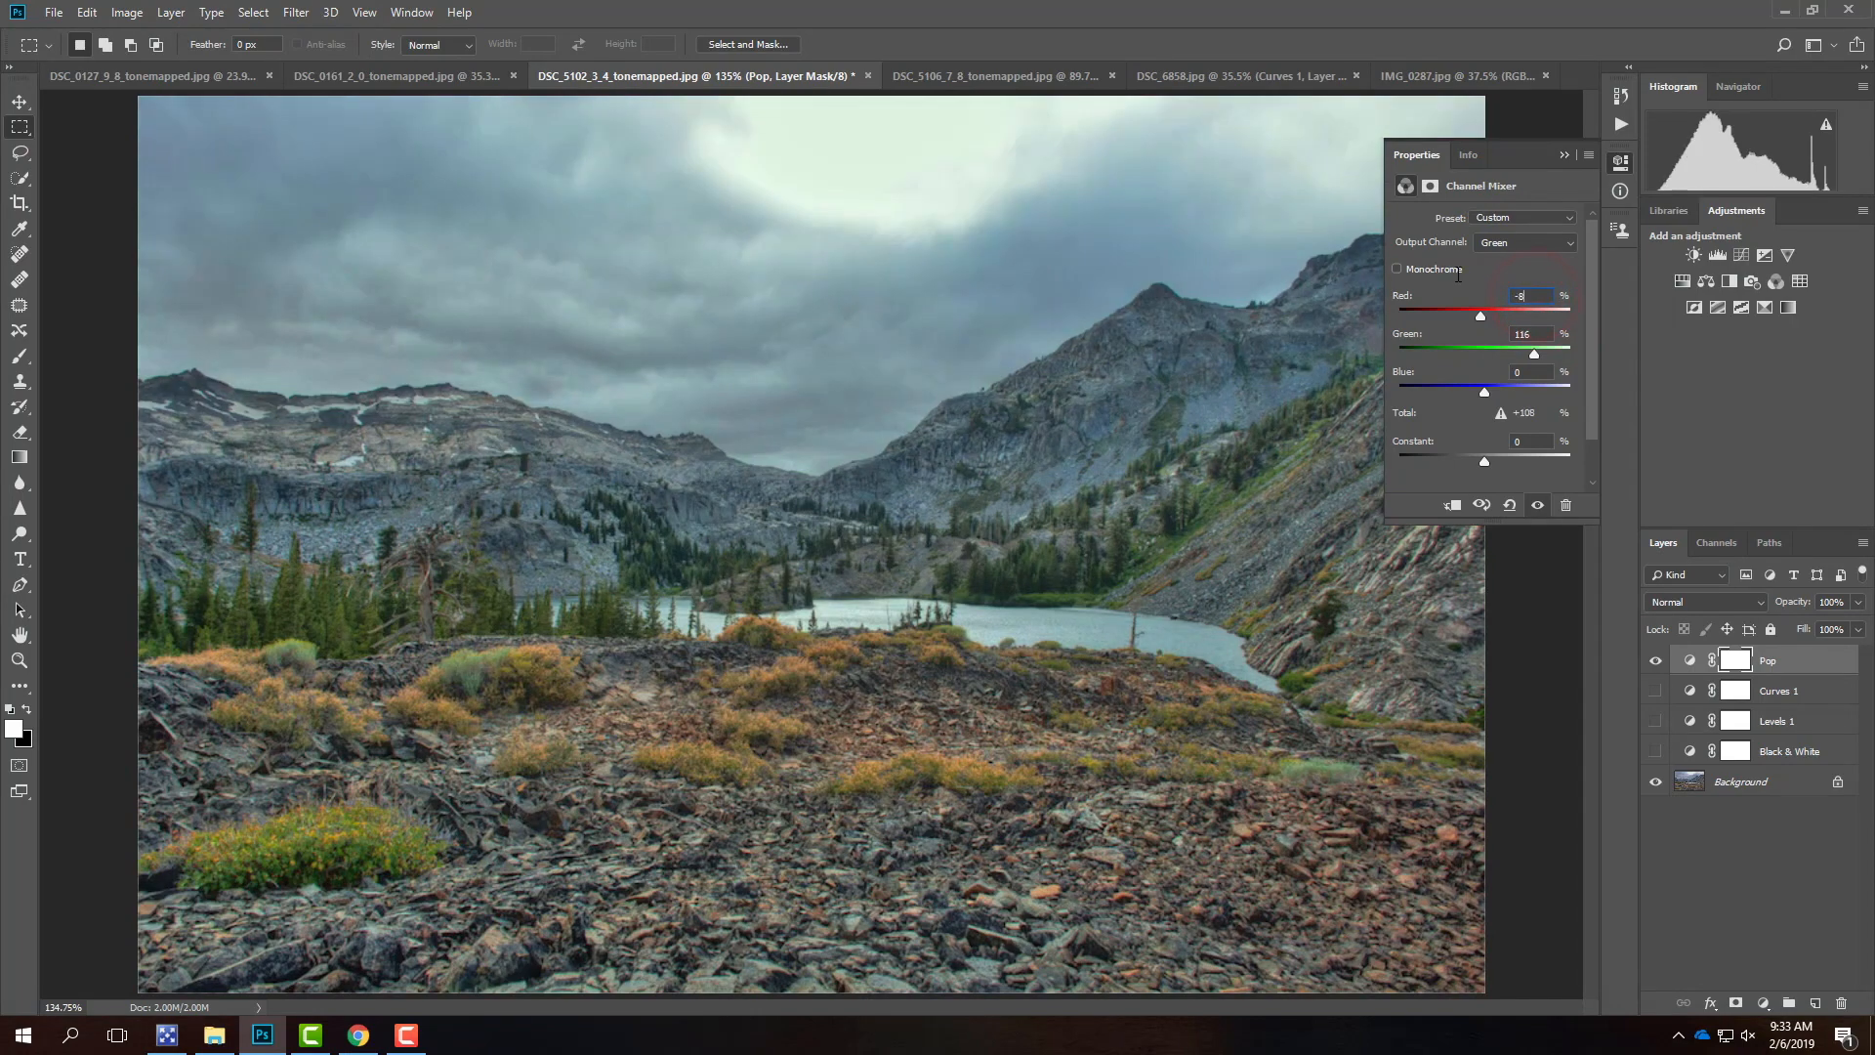
pyautogui.click(1535, 375)
pyautogui.write('-8')
# - Set the Blue output channel's mix to Red -8%, Green -8% and Blue 116%
pyautogui.click(1529, 246)
pyautogui.click(1528, 286)
pyautogui.click(1529, 296)
pyautogui.write('-8')
pyautogui.click(1531, 334)
pyautogui.write('-8')
pyautogui.click(1536, 371)
pyautogui.write('116')
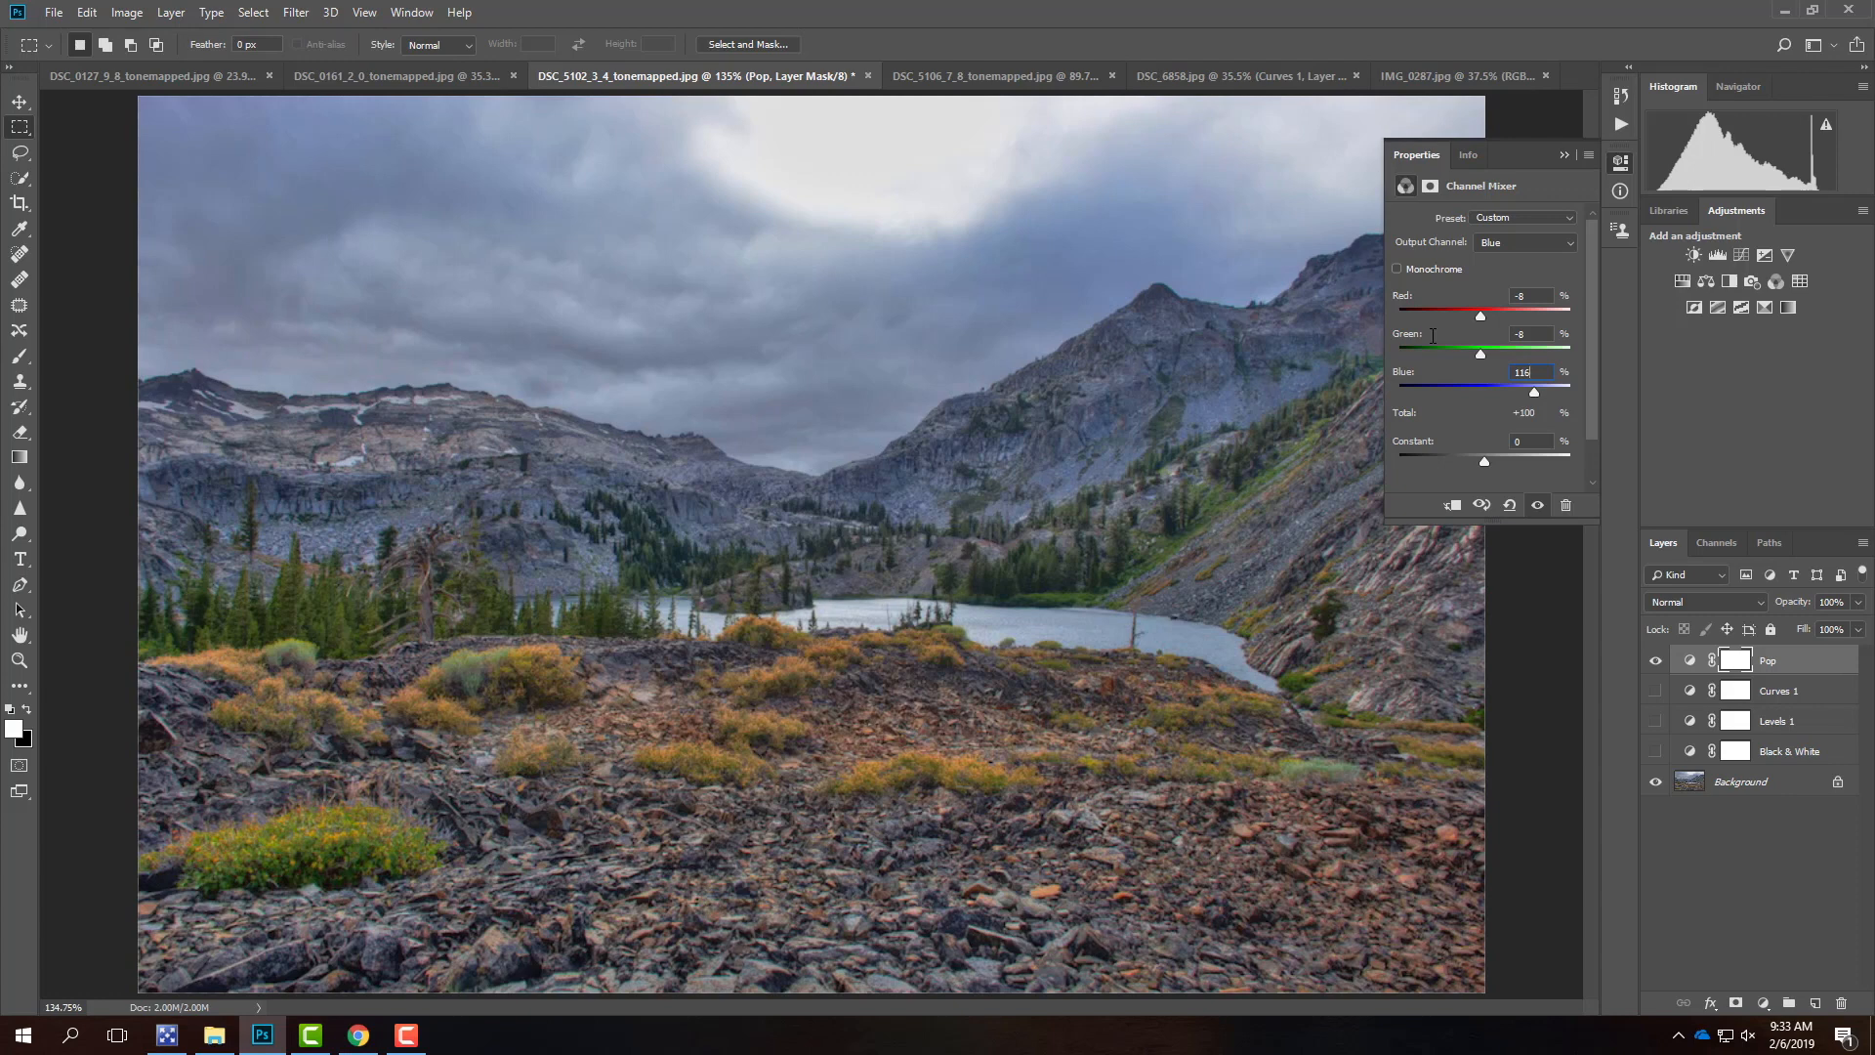
# - Compare the lake photo with and without the Pop layer by toggling its visibility, and collapse the adjustment's properties
pyautogui.click(1655, 659)
pyautogui.click(1655, 659)
pyautogui.click(1655, 659)
pyautogui.click(1655, 659)
pyautogui.click(1655, 659)
pyautogui.click(1655, 659)
pyautogui.click(1655, 659)
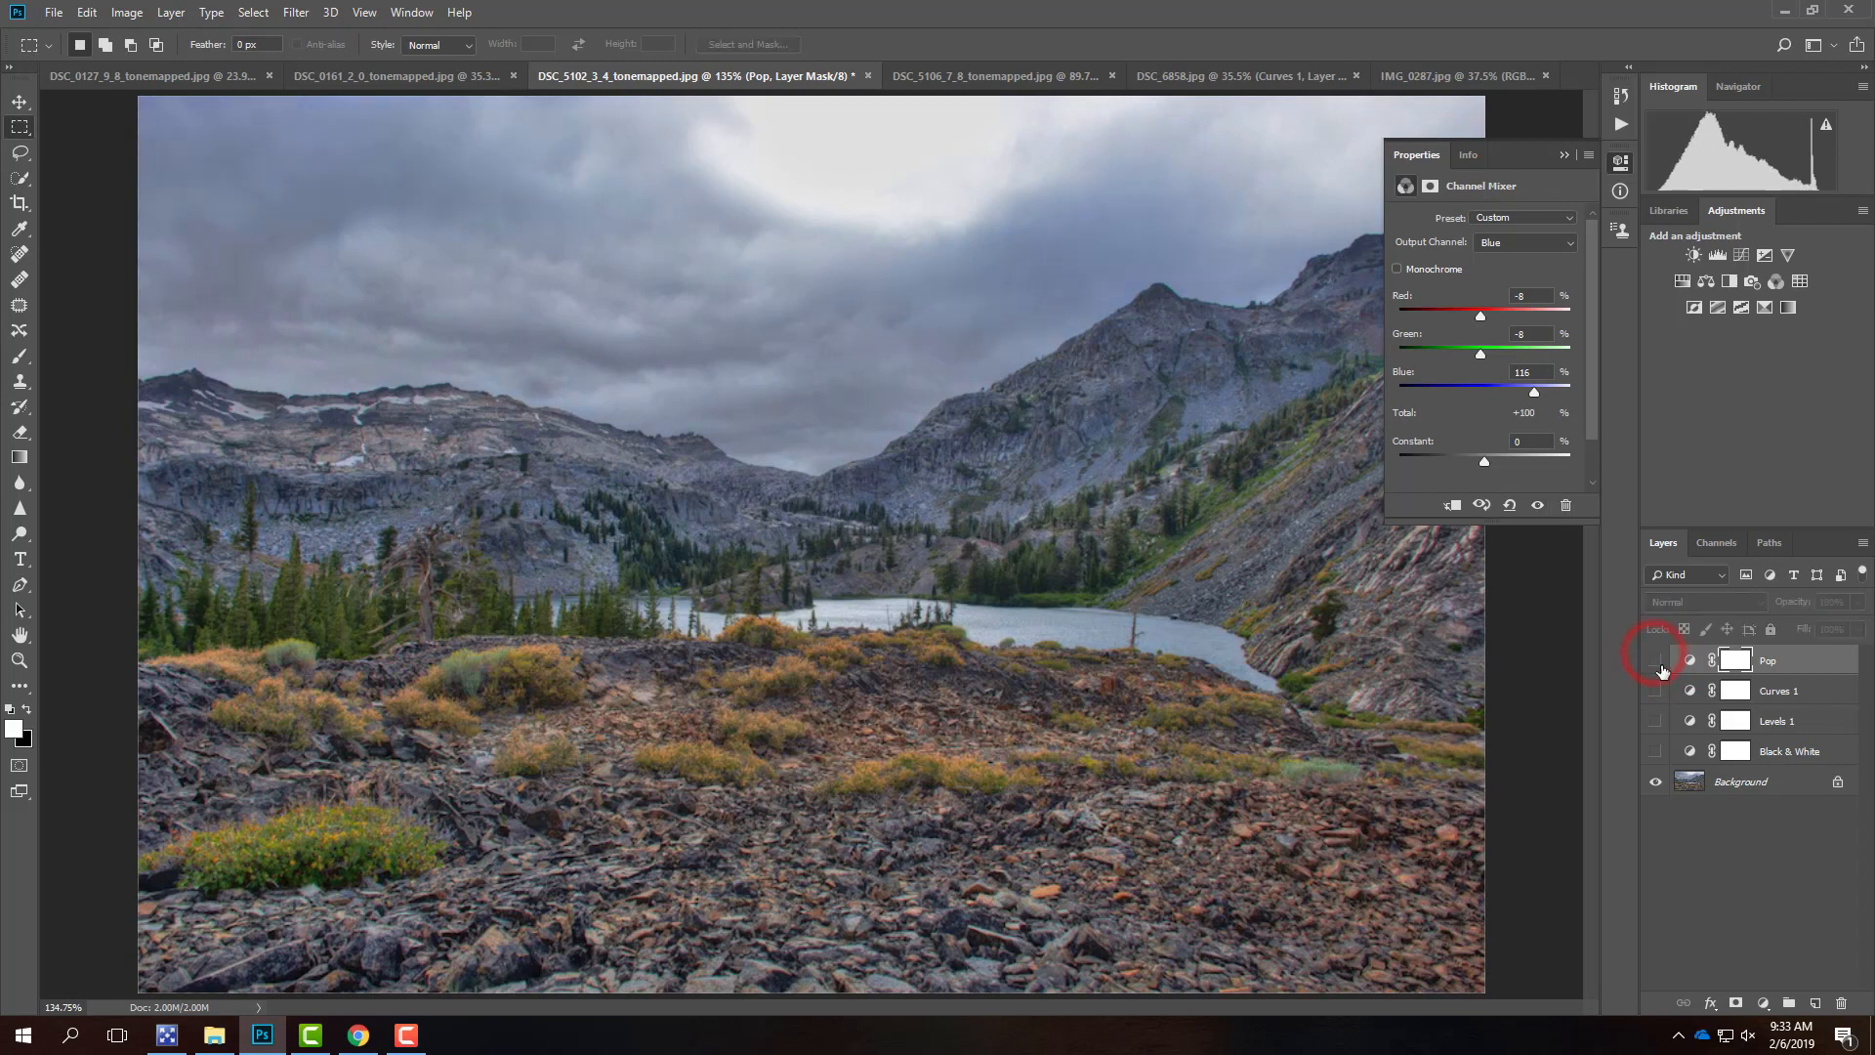
pyautogui.click(1564, 155)
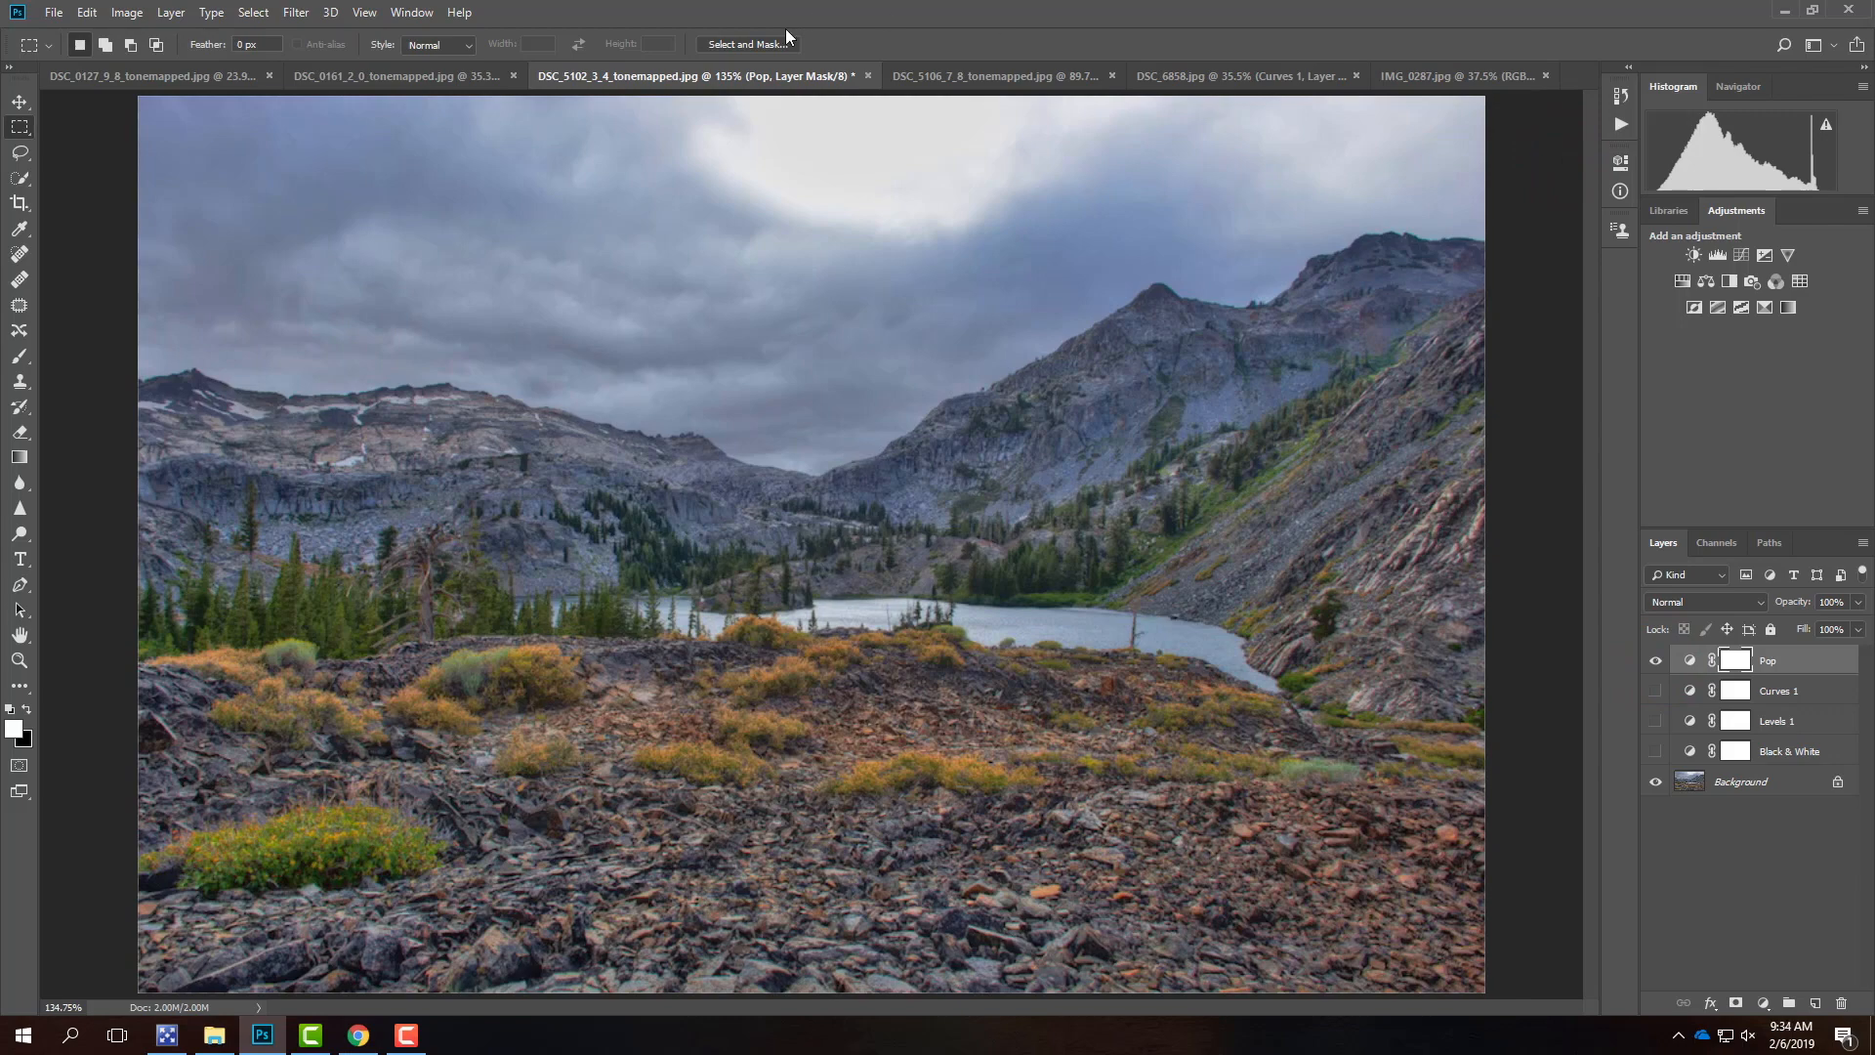
# - Switch to DSC_5106_7_8_tonemapped.jpg and add a Vibrance adjustment layer with the default name
pyautogui.click(937, 77)
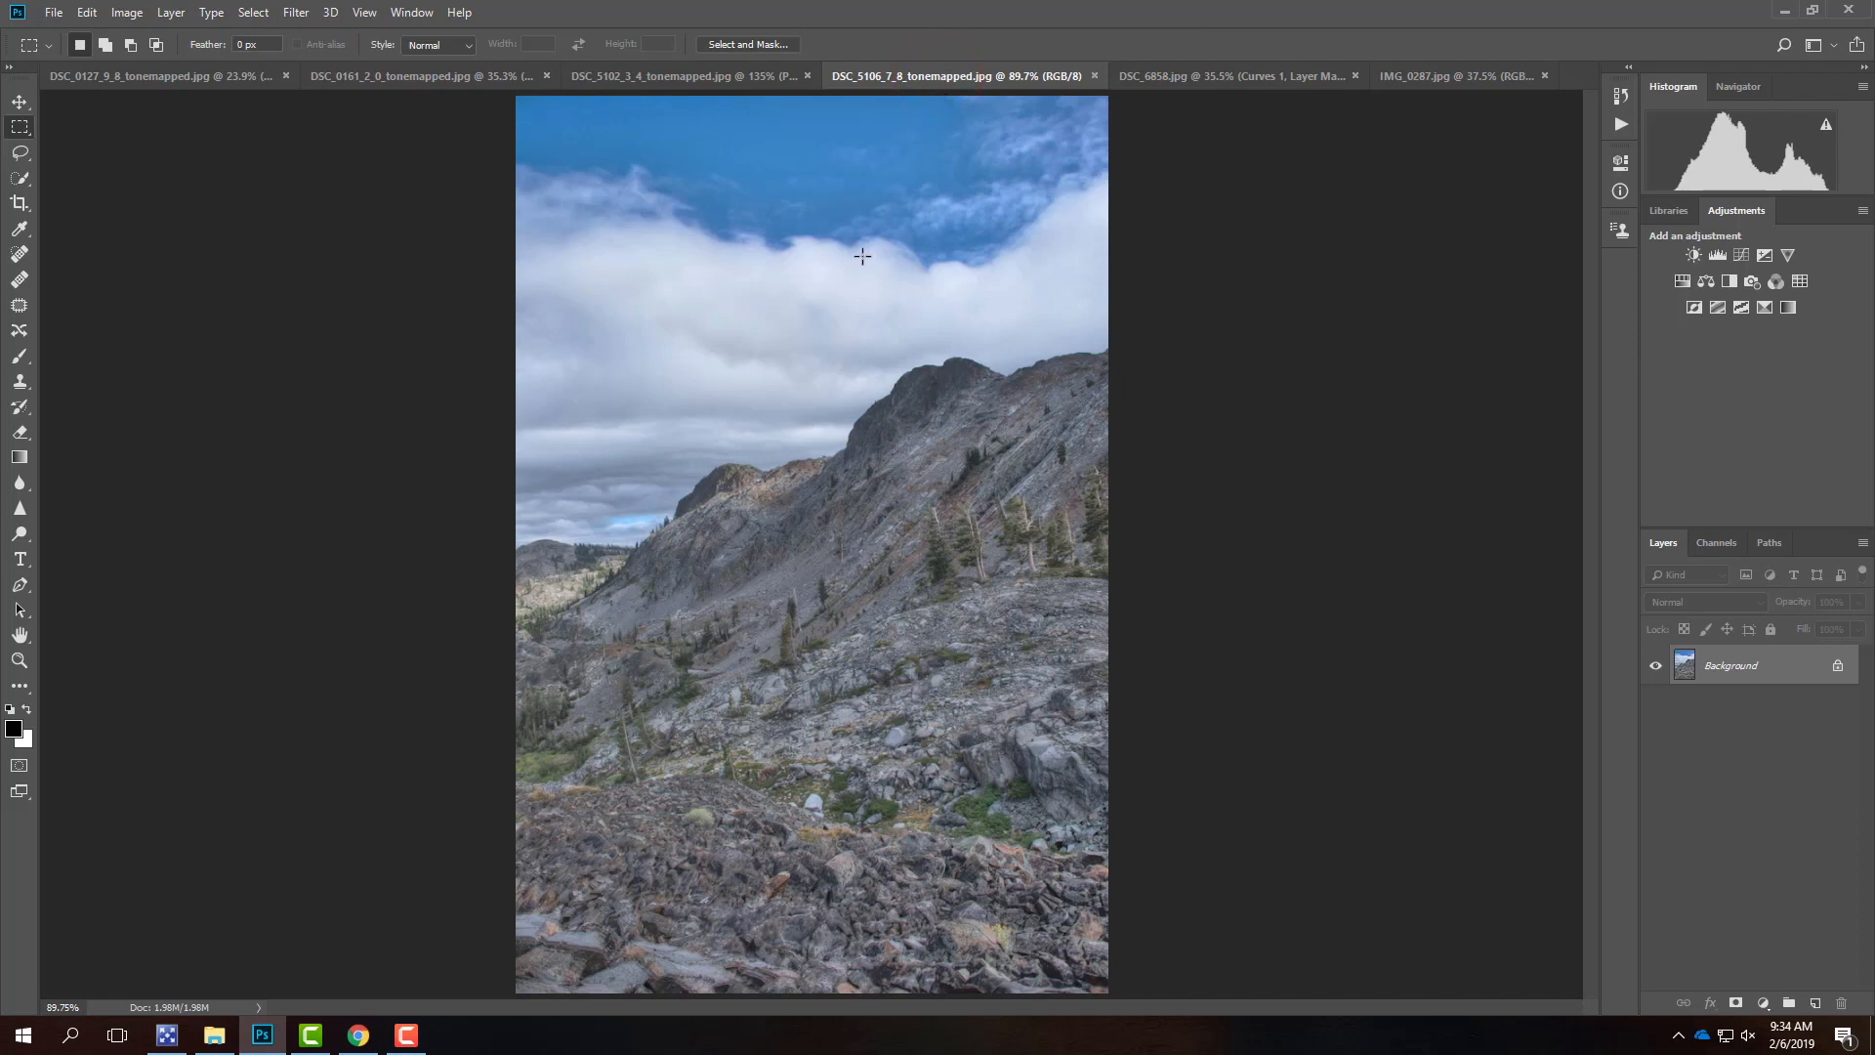
pyautogui.click(168, 13)
pyautogui.moveTo(240, 270)
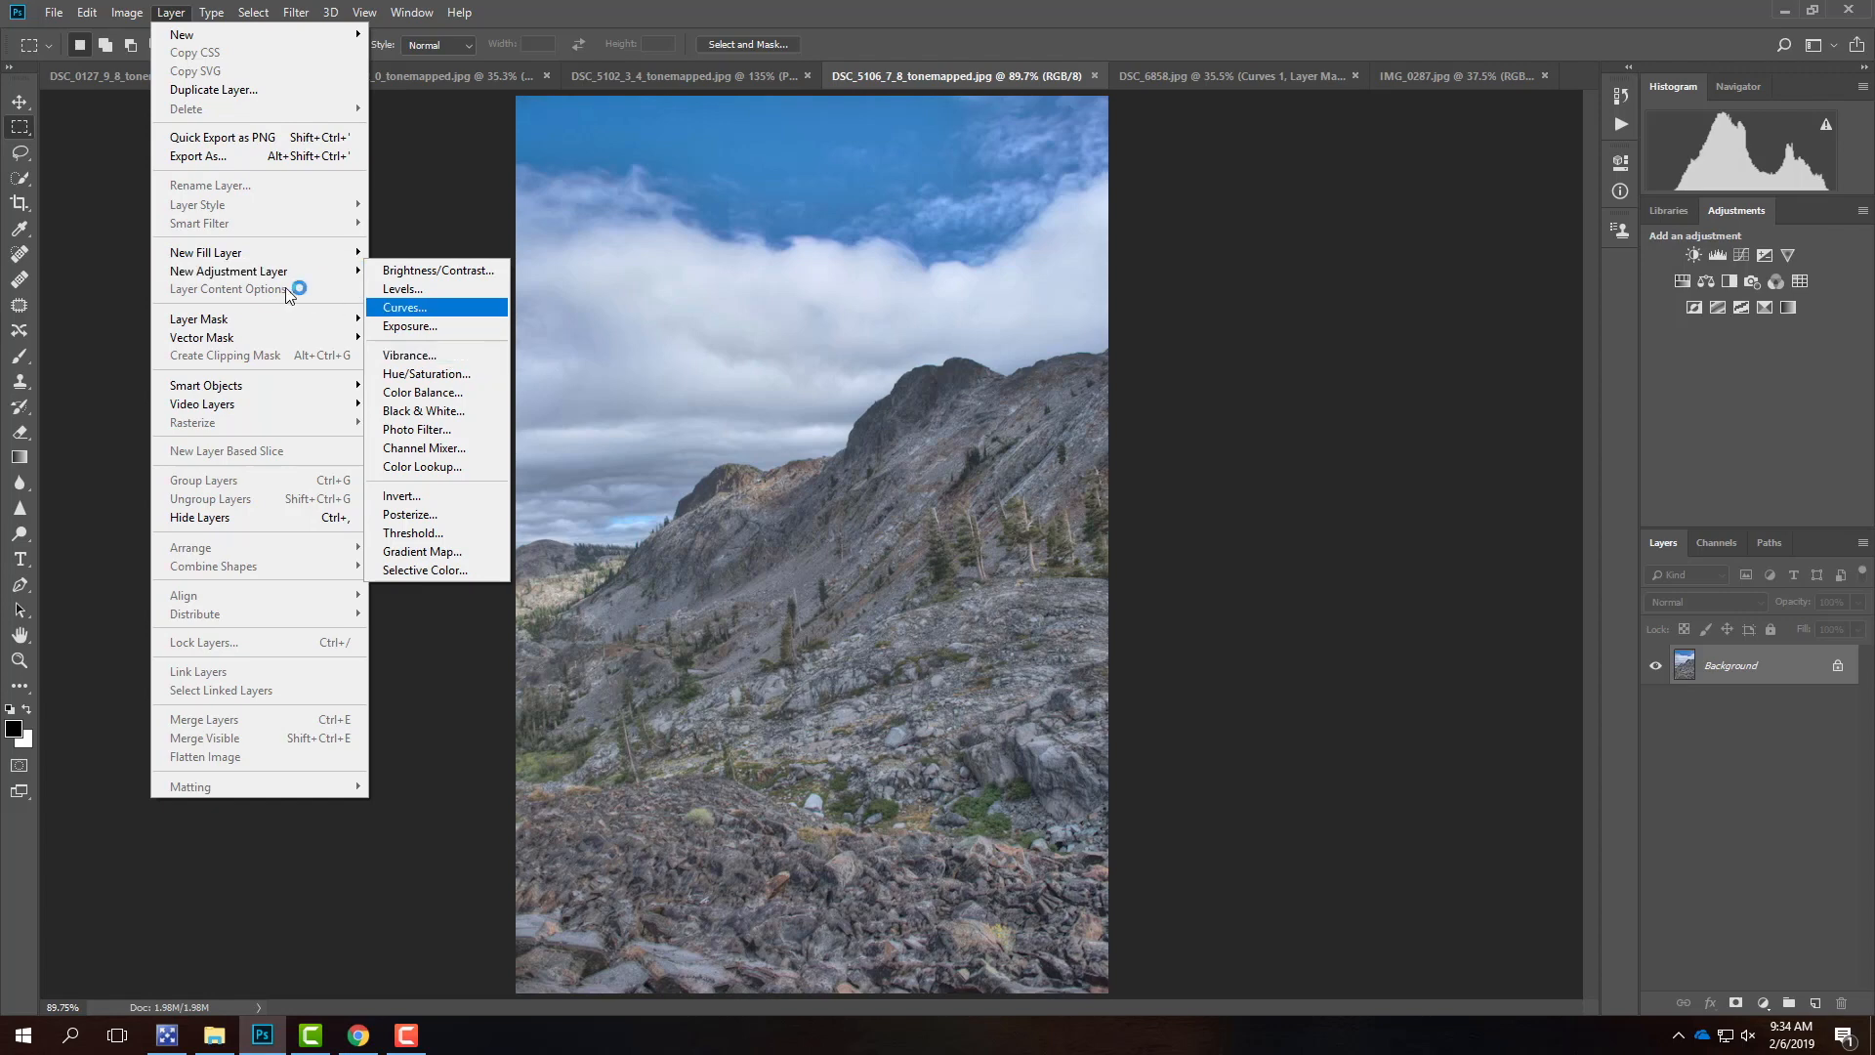
pyautogui.click(445, 358)
pyautogui.click(1094, 309)
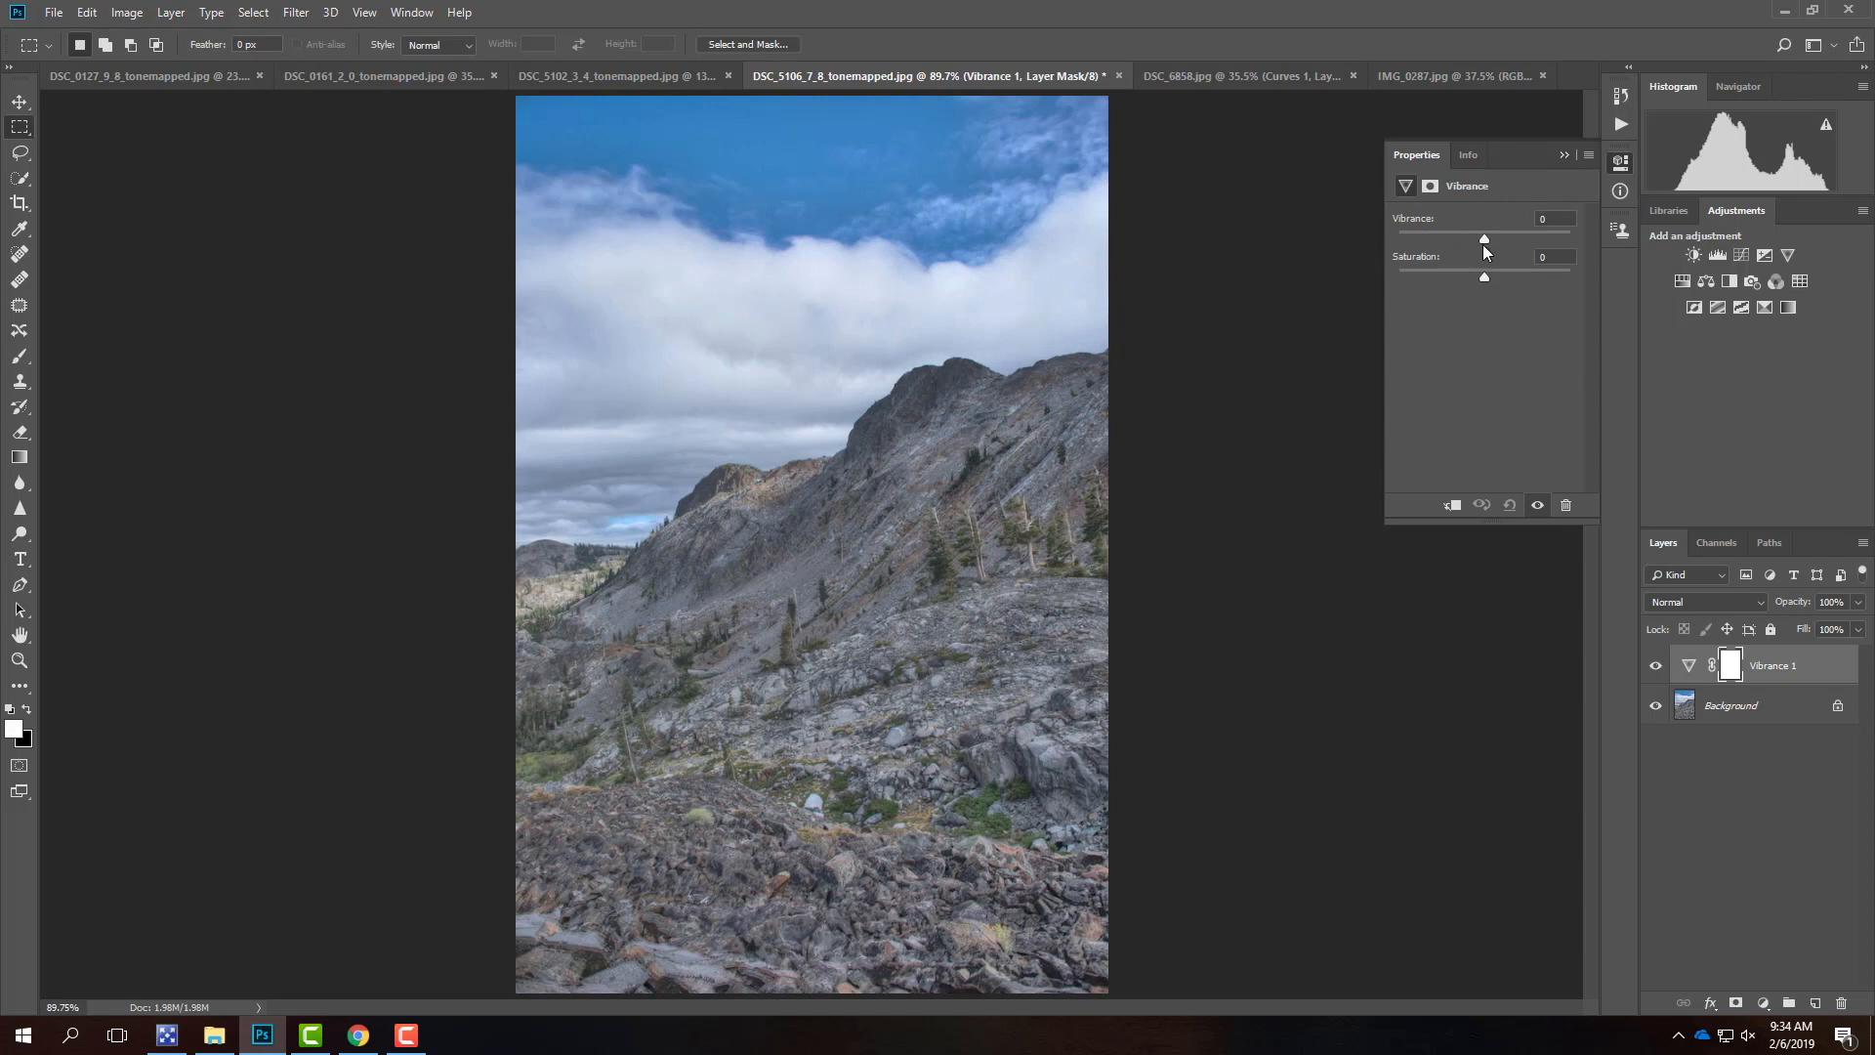
# - Raise Vibrance to +100, bring it back to +1, and try different Saturation amounts on the Vibrance layer
pyautogui.moveTo(1483, 238); pyautogui.dragTo(1585, 244)
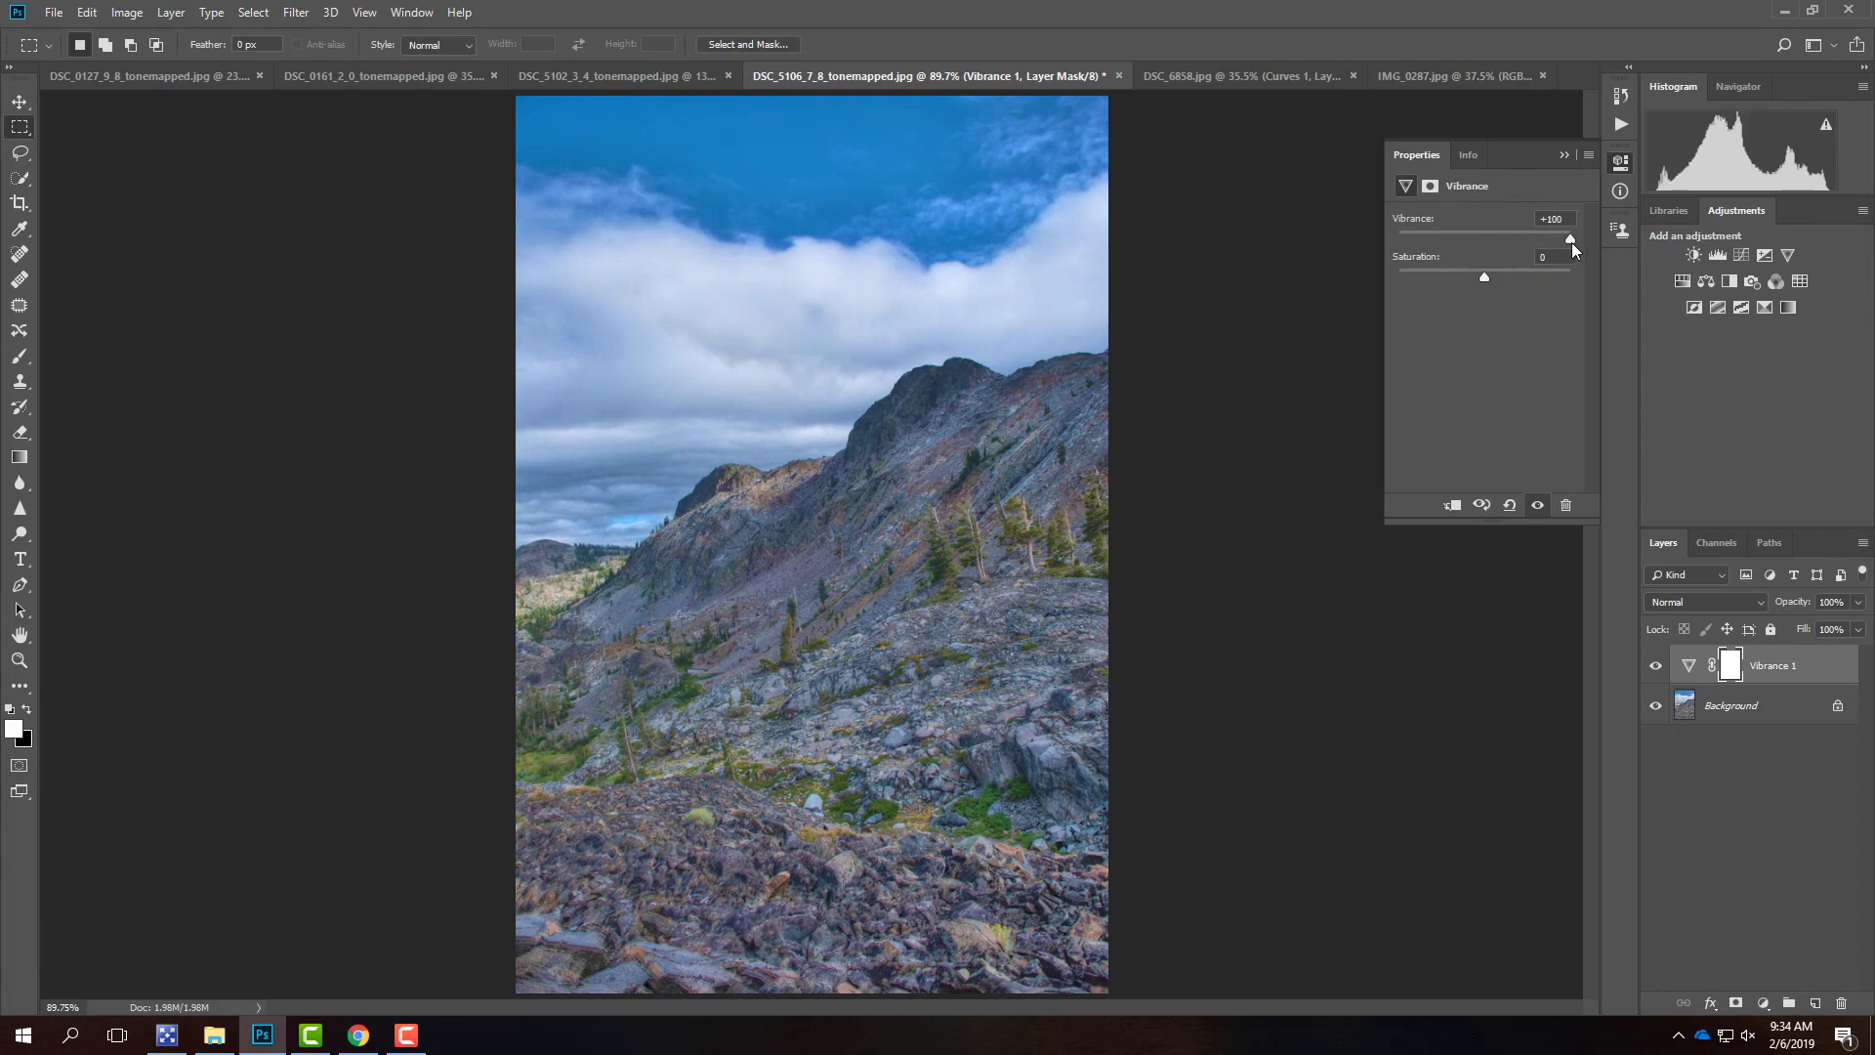
pyautogui.moveTo(1570, 240); pyautogui.dragTo(1518, 258)
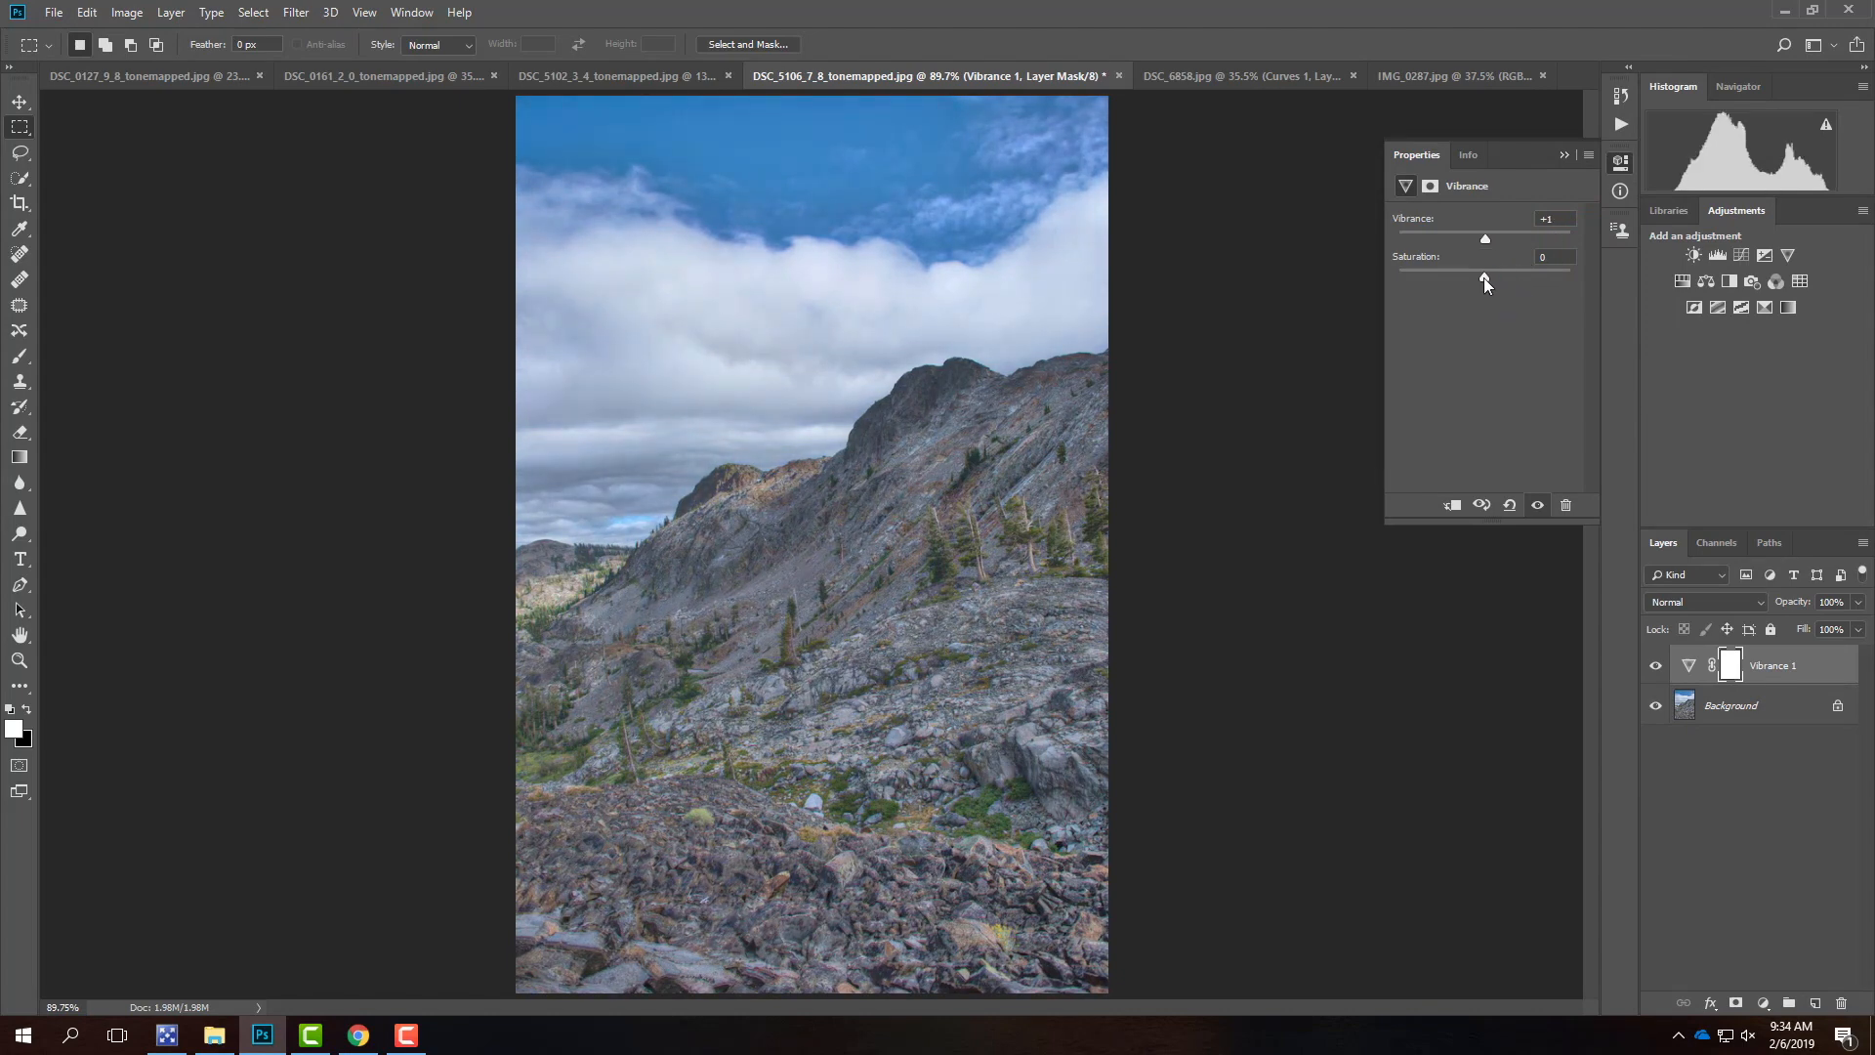
pyautogui.moveTo(1484, 277); pyautogui.dragTo(1287, 277)
pyautogui.moveTo(1579, 290); pyautogui.dragTo(1447, 304)
# - In DSC_0127_9_8_tonemapped.jpg, create a layer named Dodge & Burn in Overlay mode, filled with the Overlay-neutral 50% gray
pyautogui.click(117, 78)
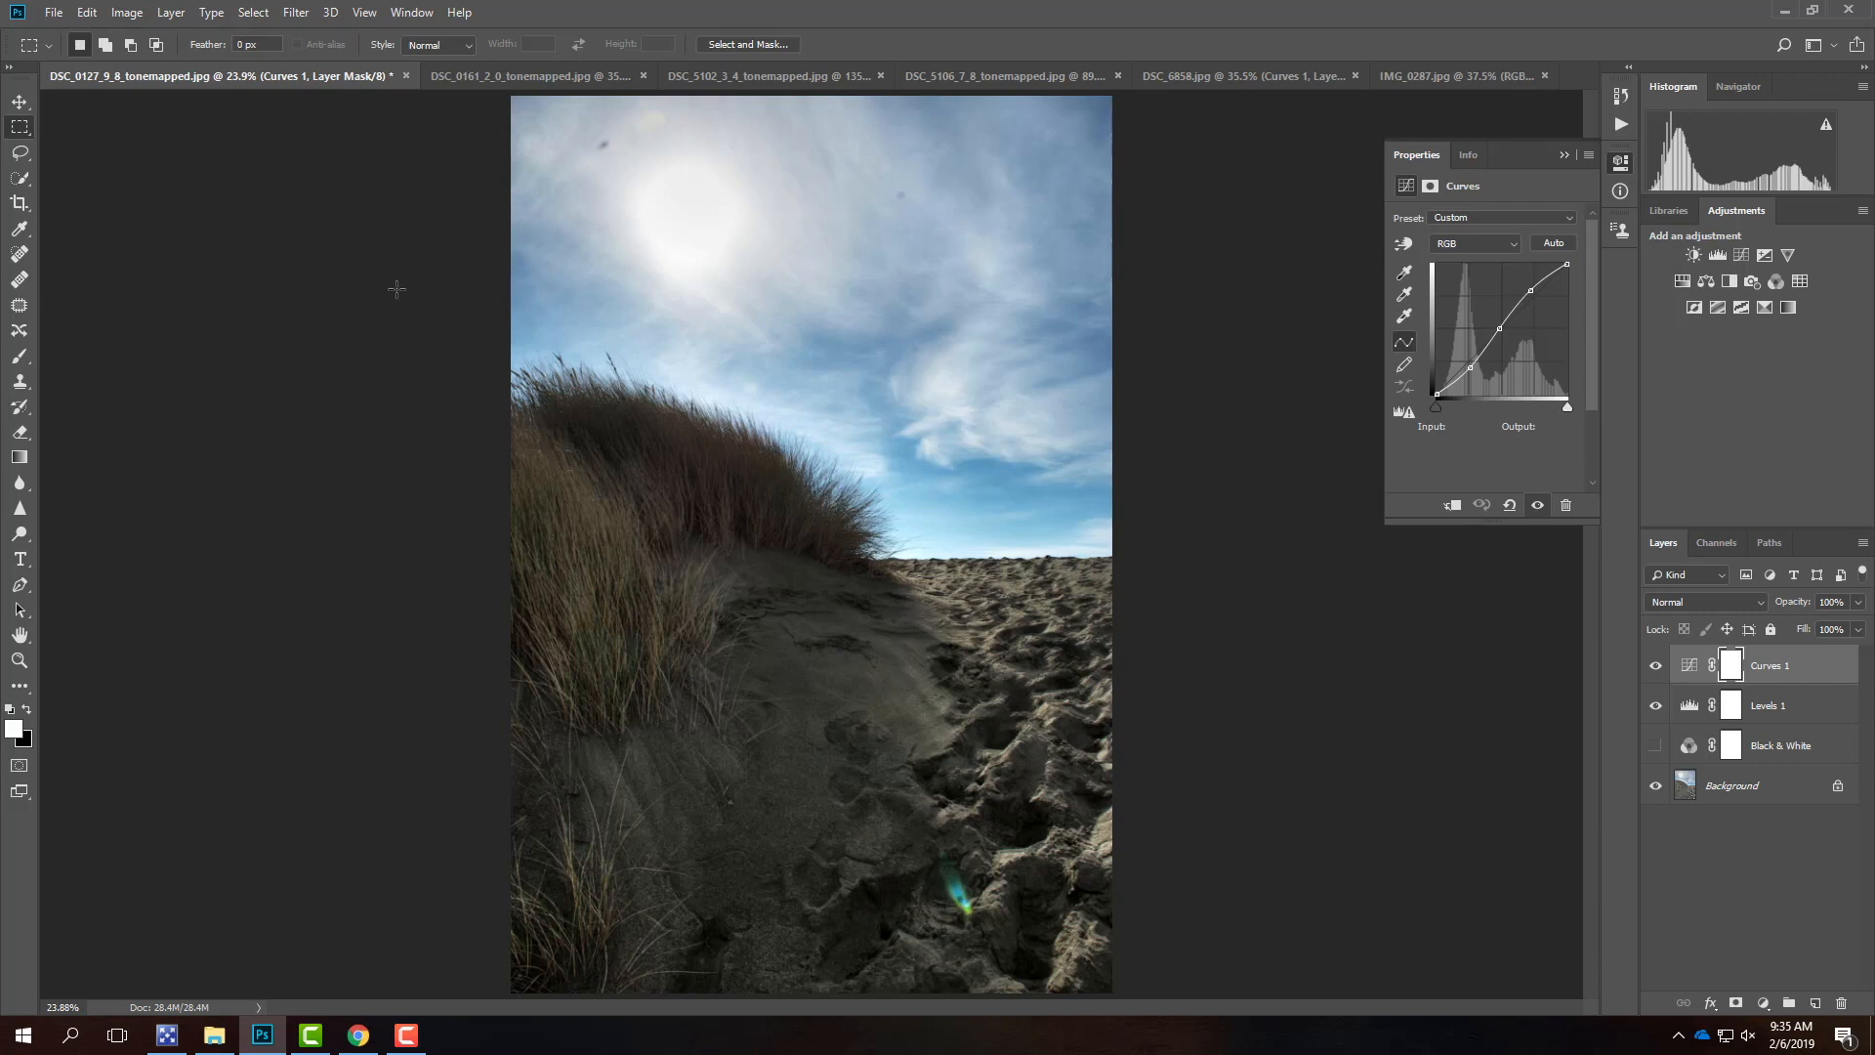
pyautogui.click(172, 13)
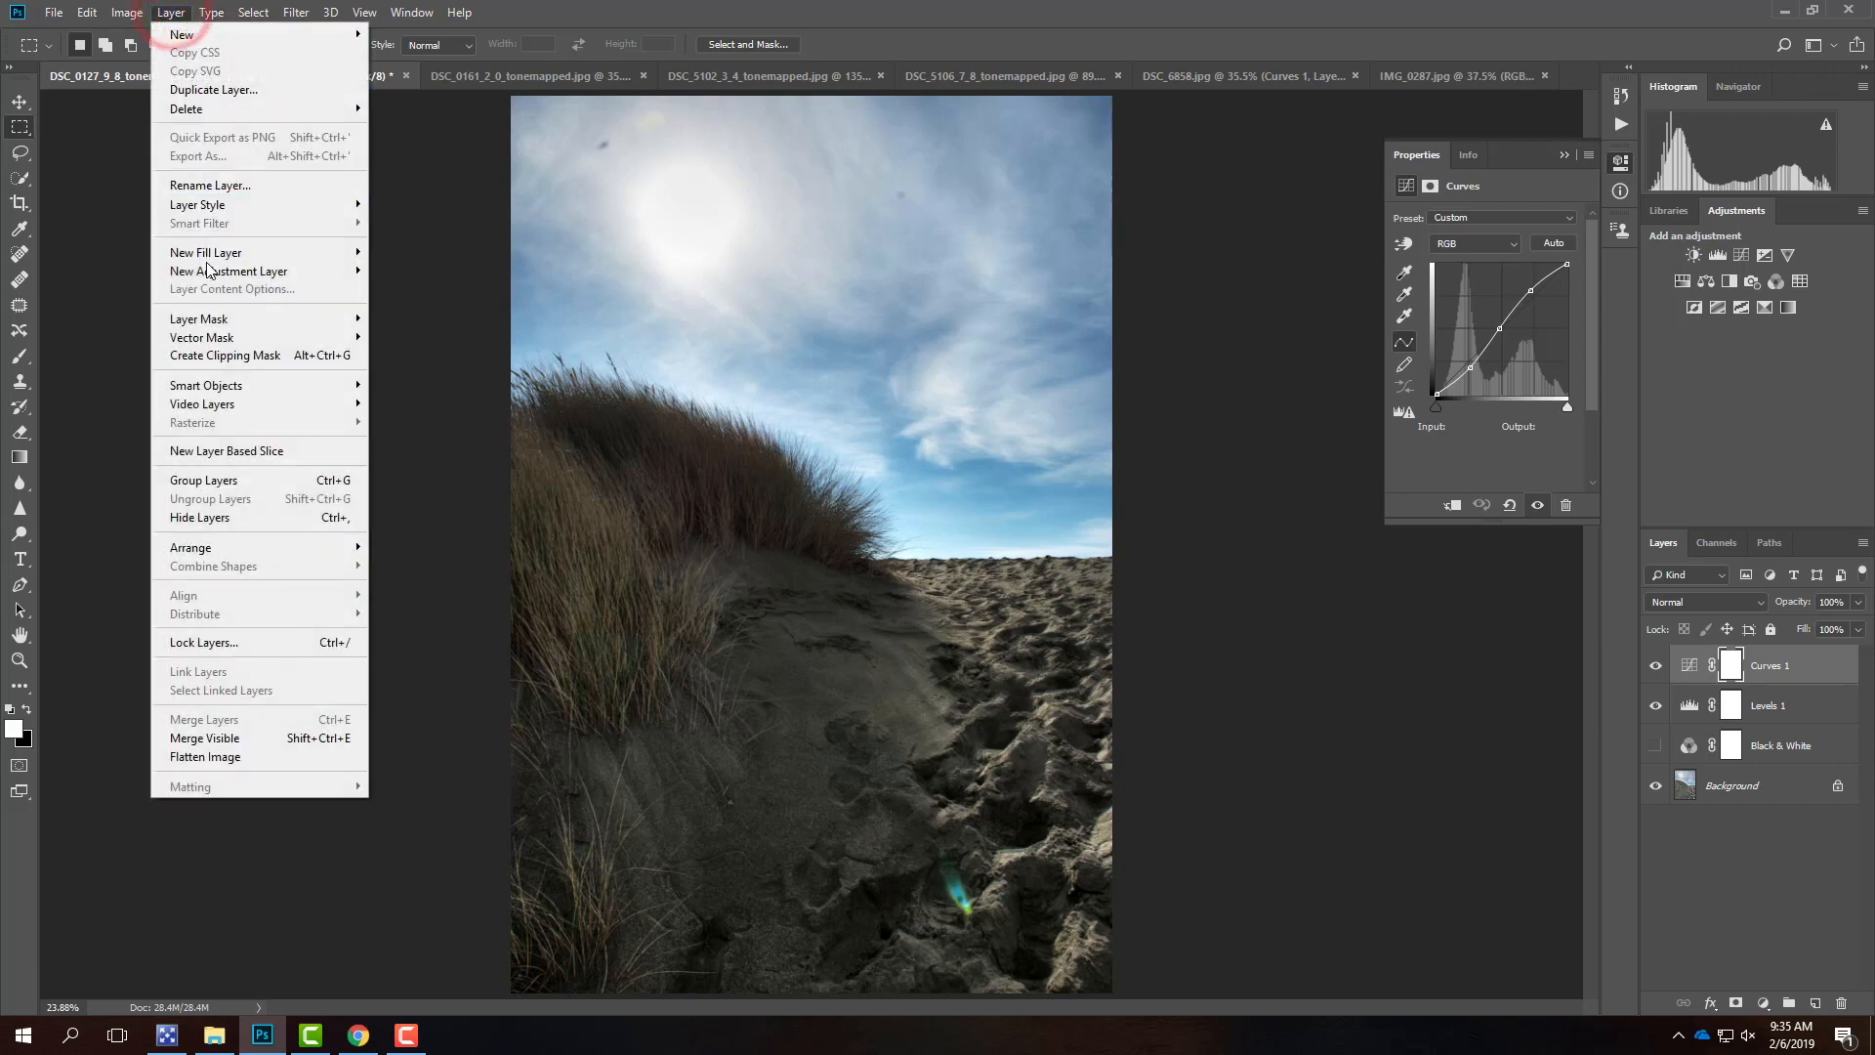
pyautogui.moveTo(210, 273)
pyautogui.moveTo(182, 39)
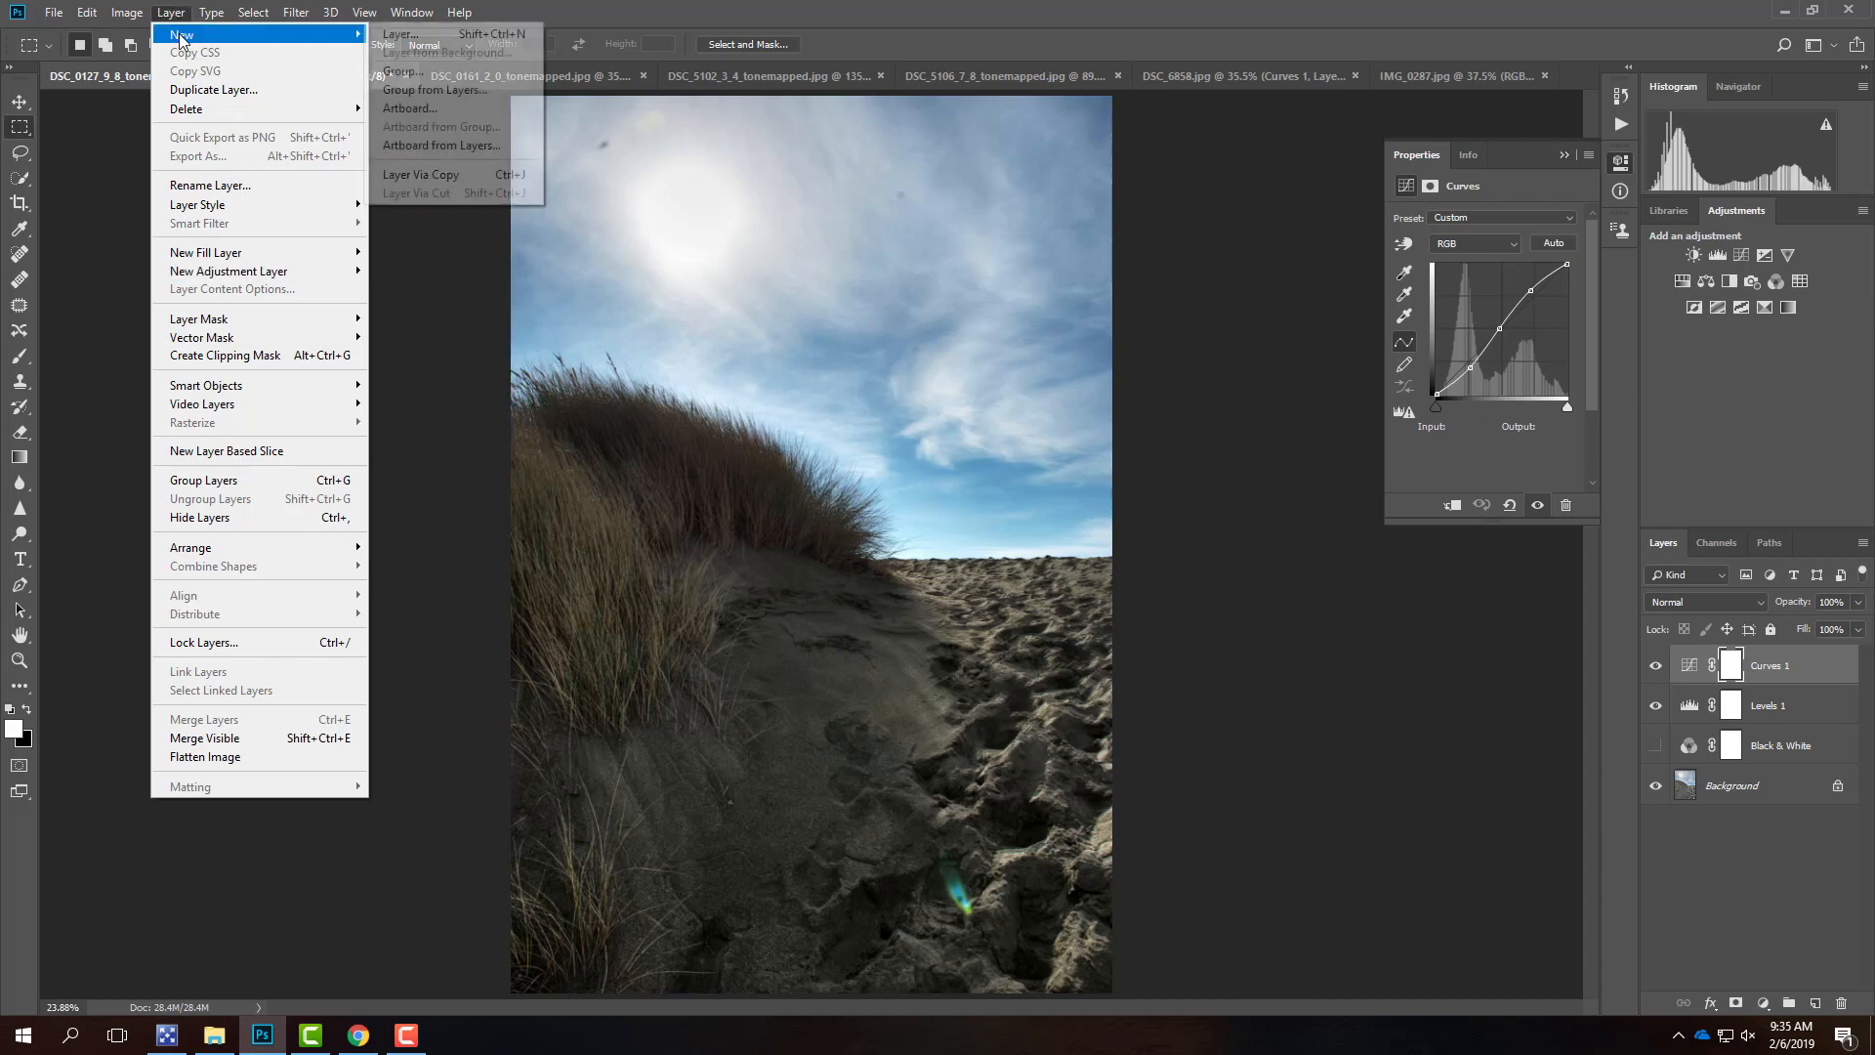
pyautogui.click(408, 39)
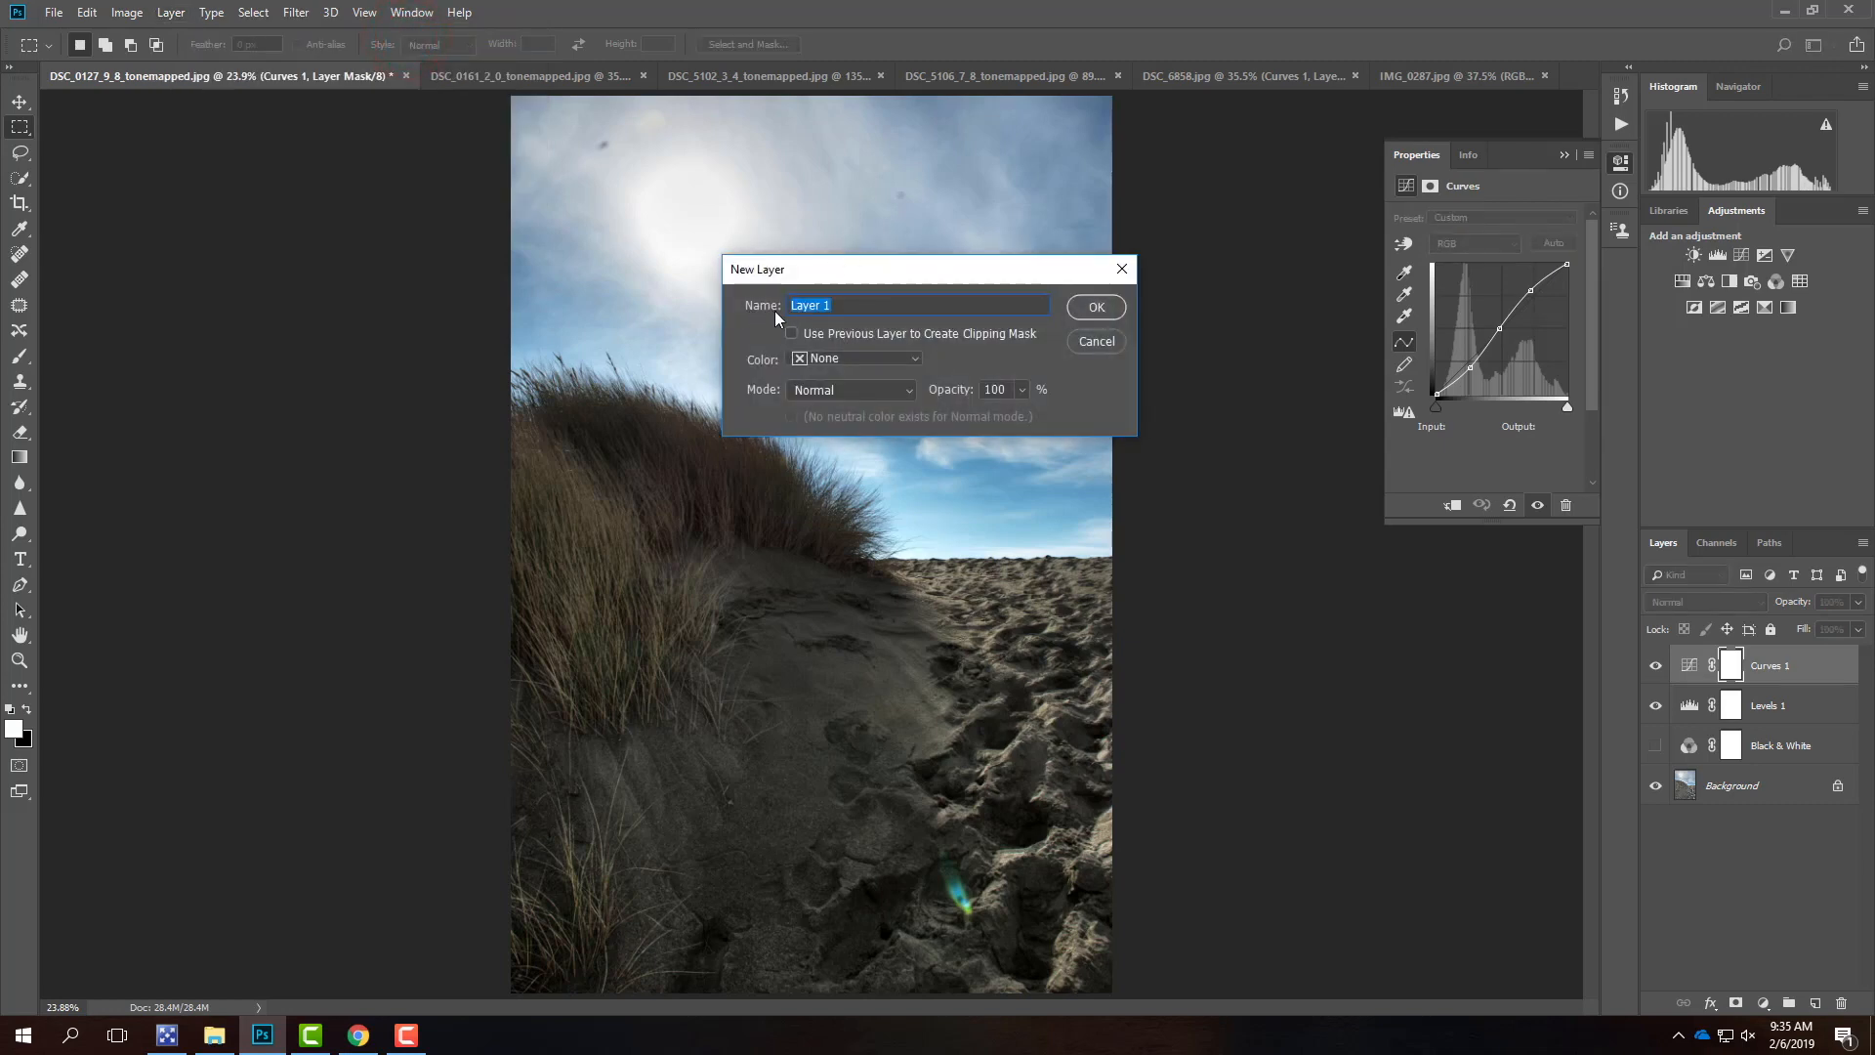
pyautogui.write('Dodge & Burn')
pyautogui.click(816, 395)
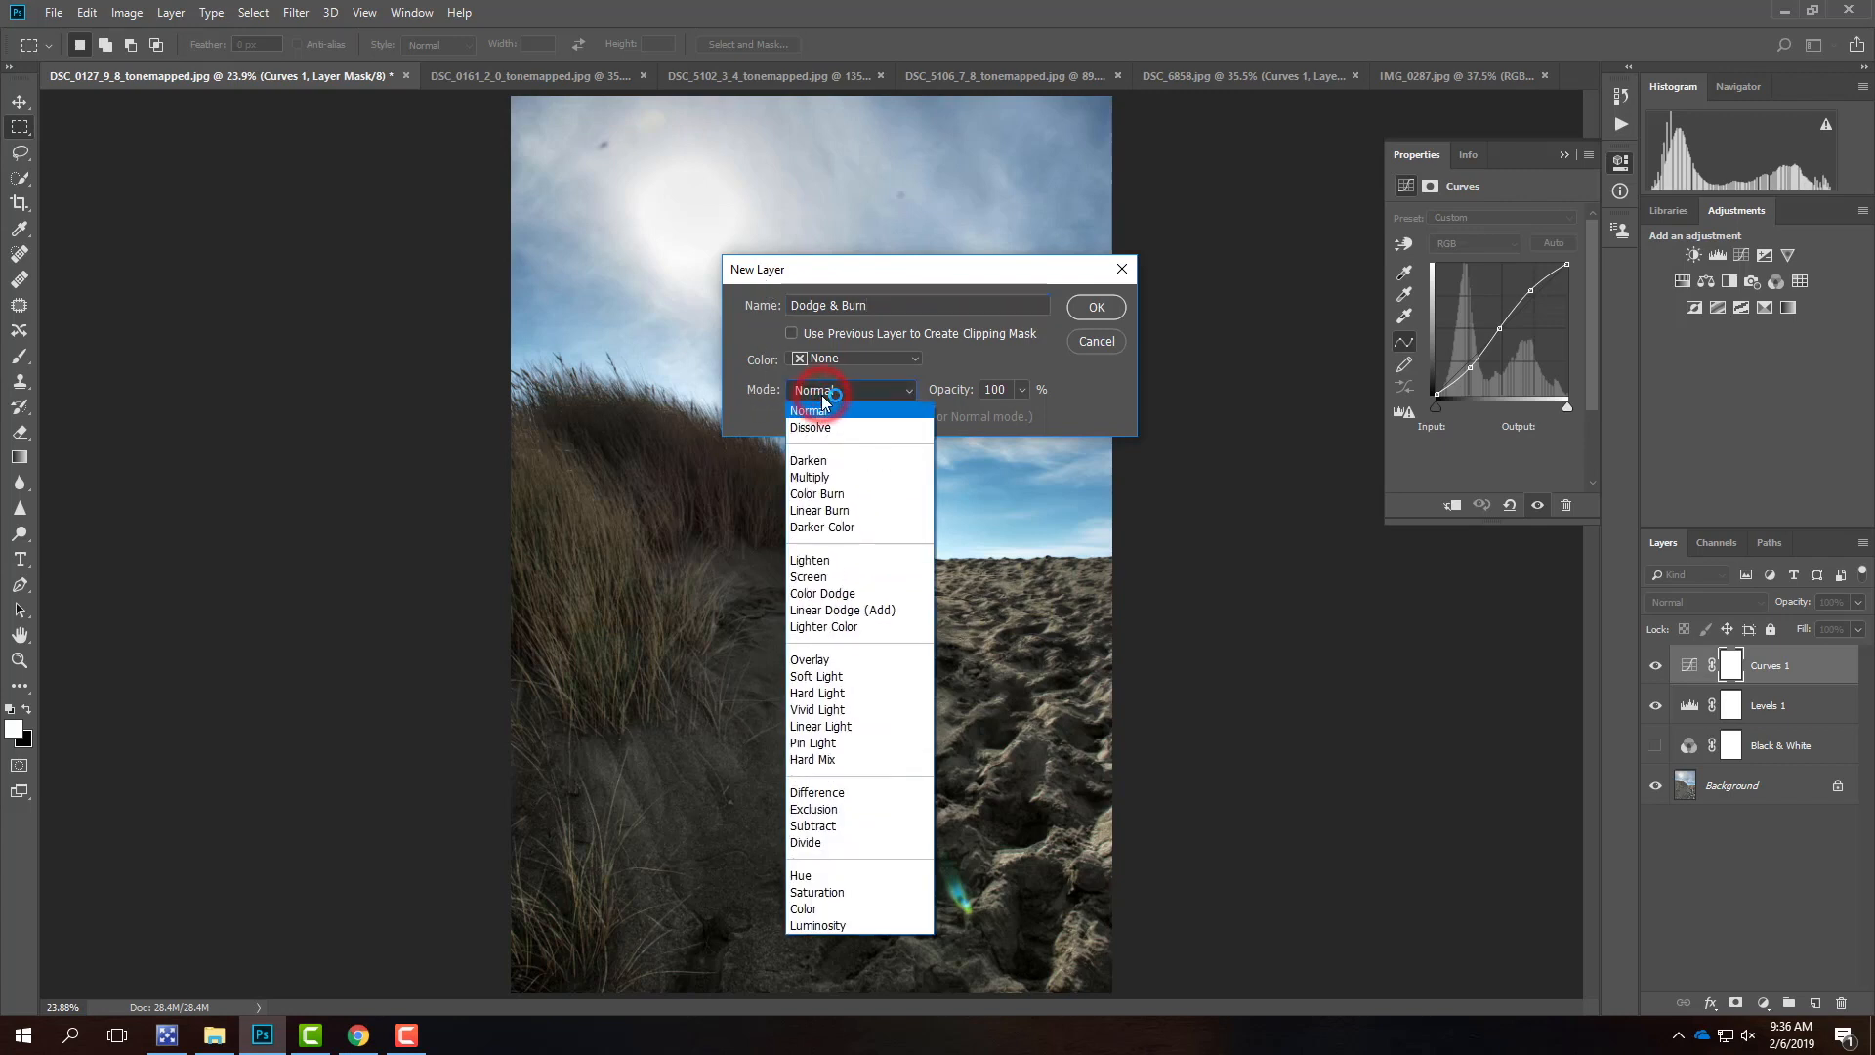
pyautogui.click(860, 668)
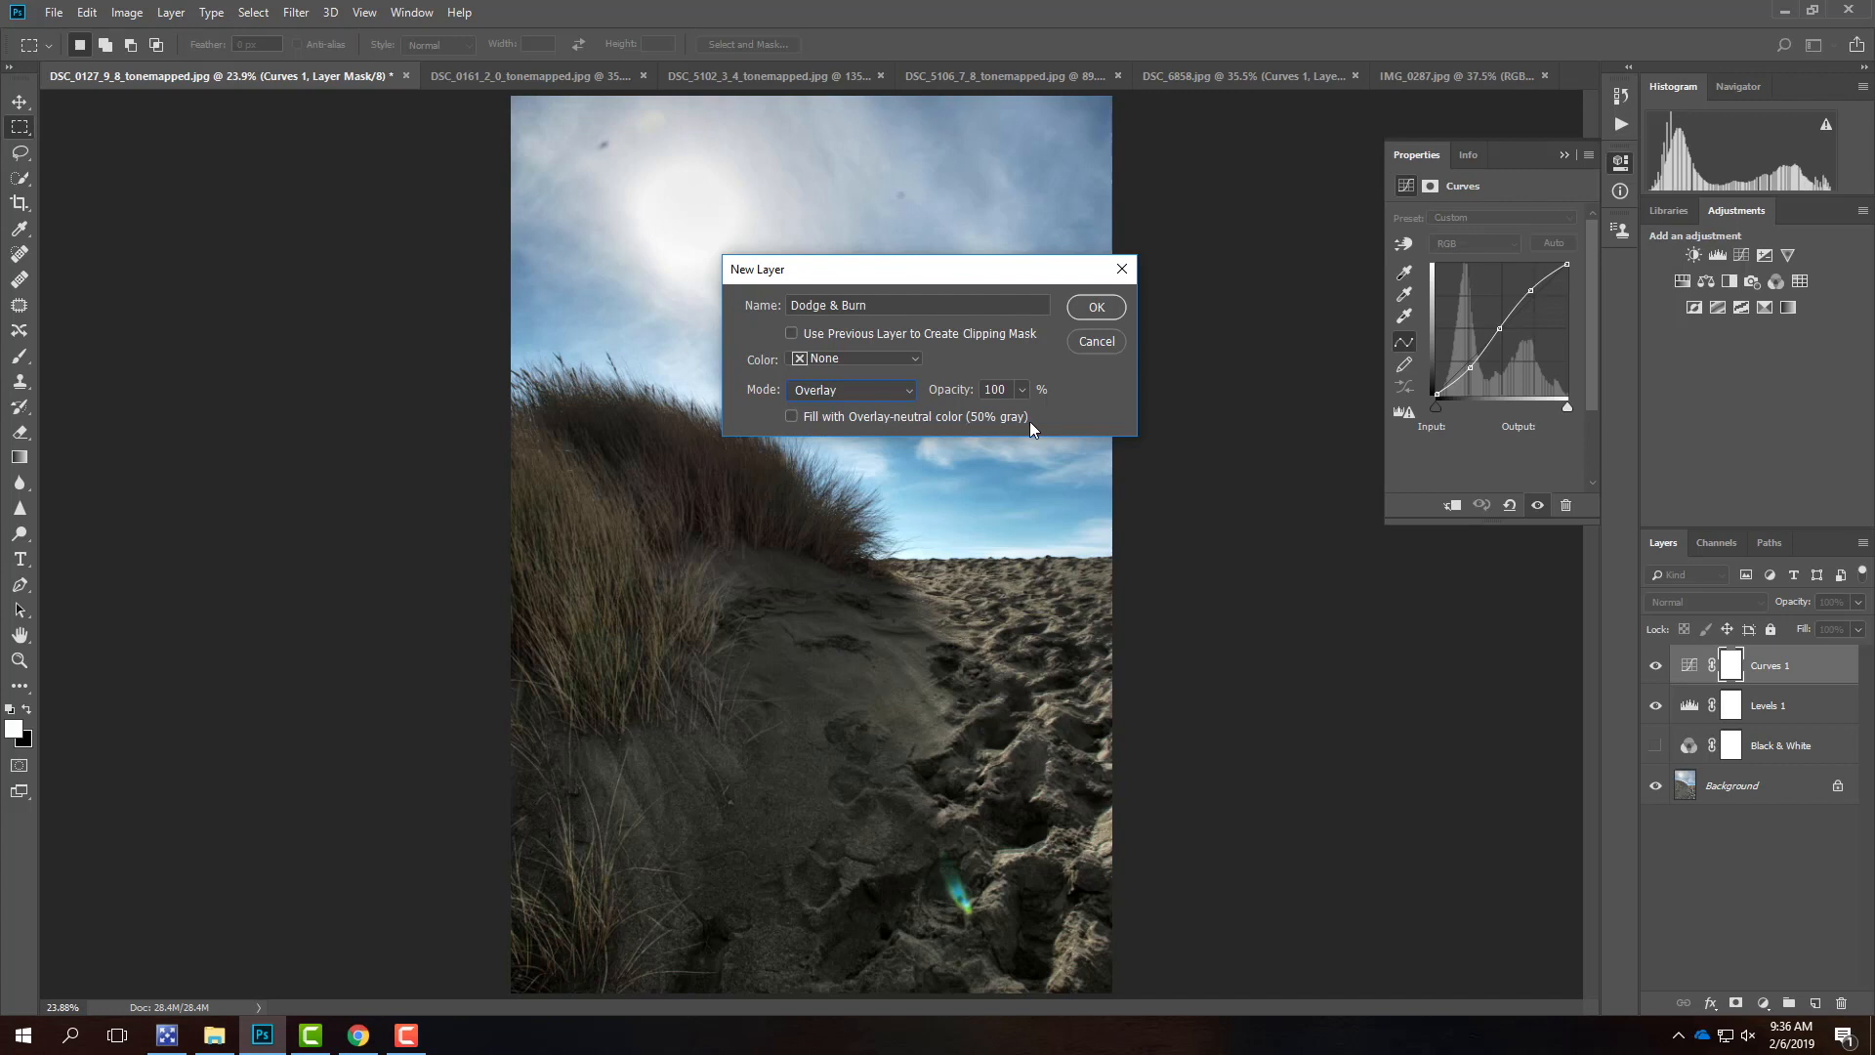
pyautogui.click(792, 417)
pyautogui.click(1094, 307)
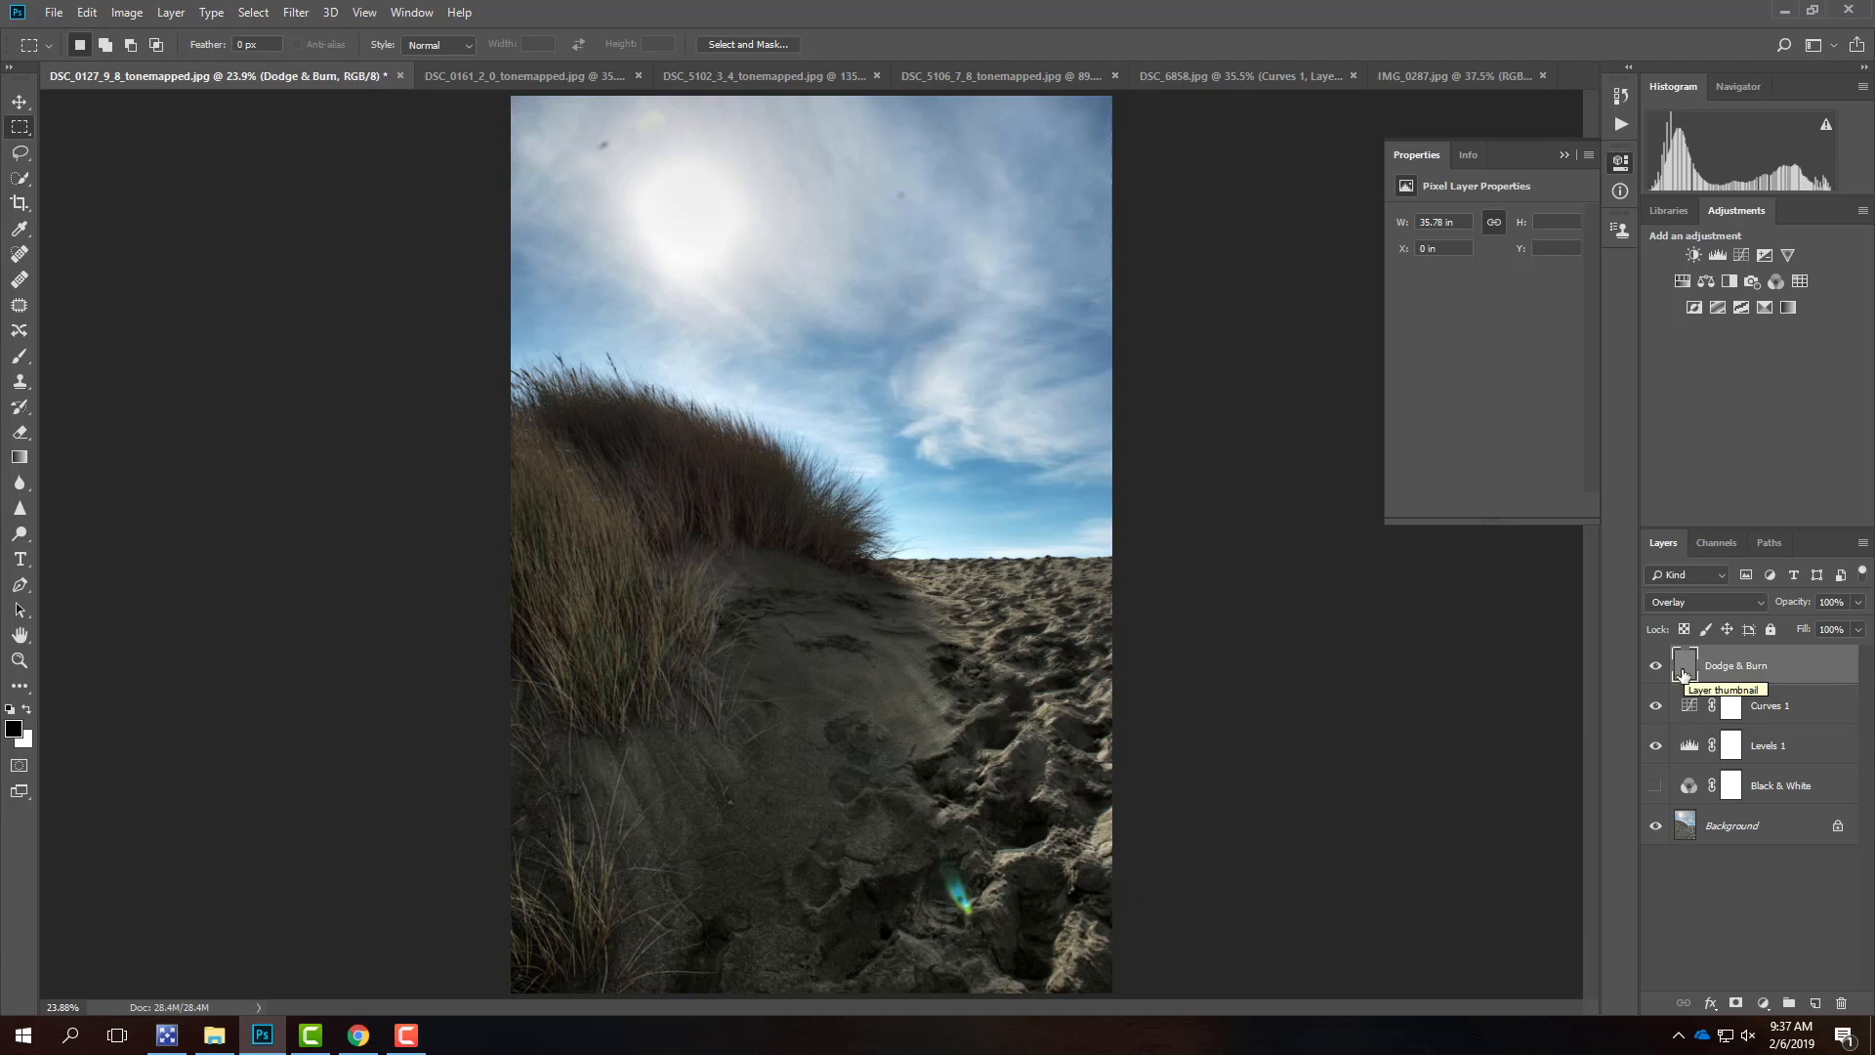
# - Activate the Burn Tool with the Dodge & Burn layer selected
pyautogui.click(1798, 665)
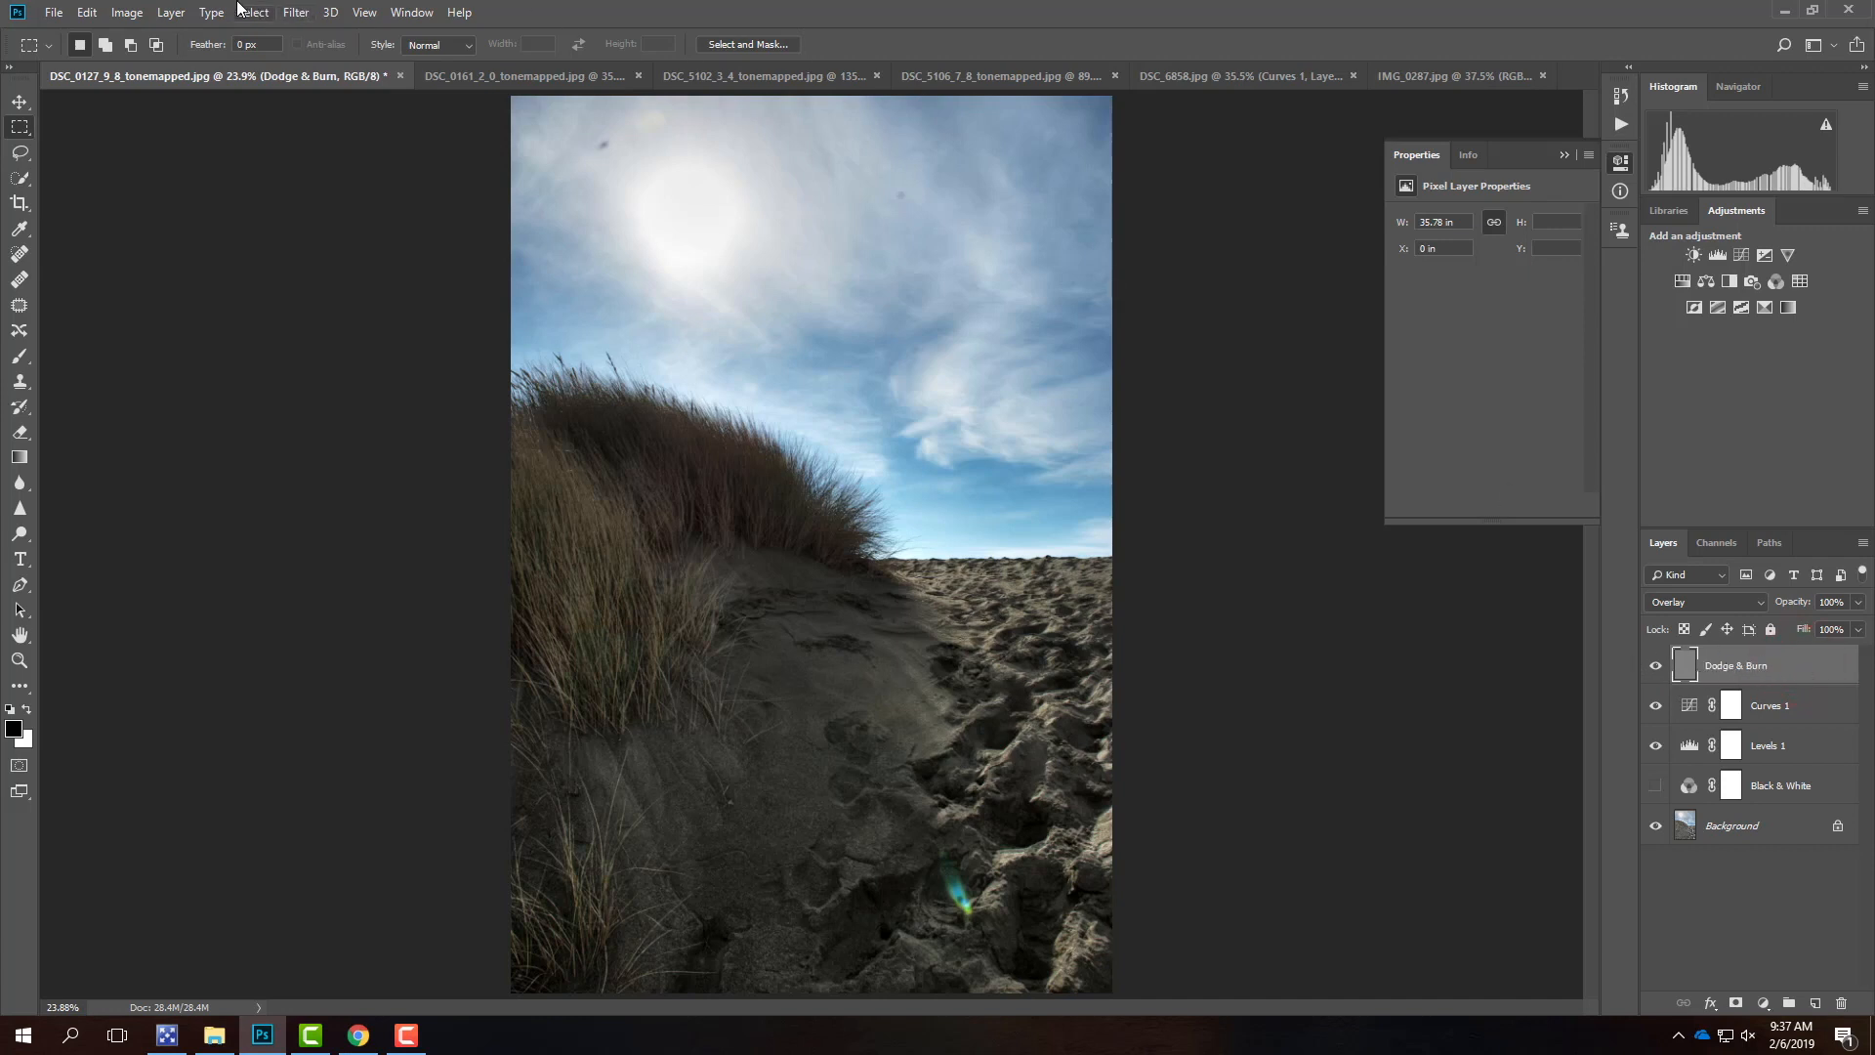
pyautogui.click(29, 539)
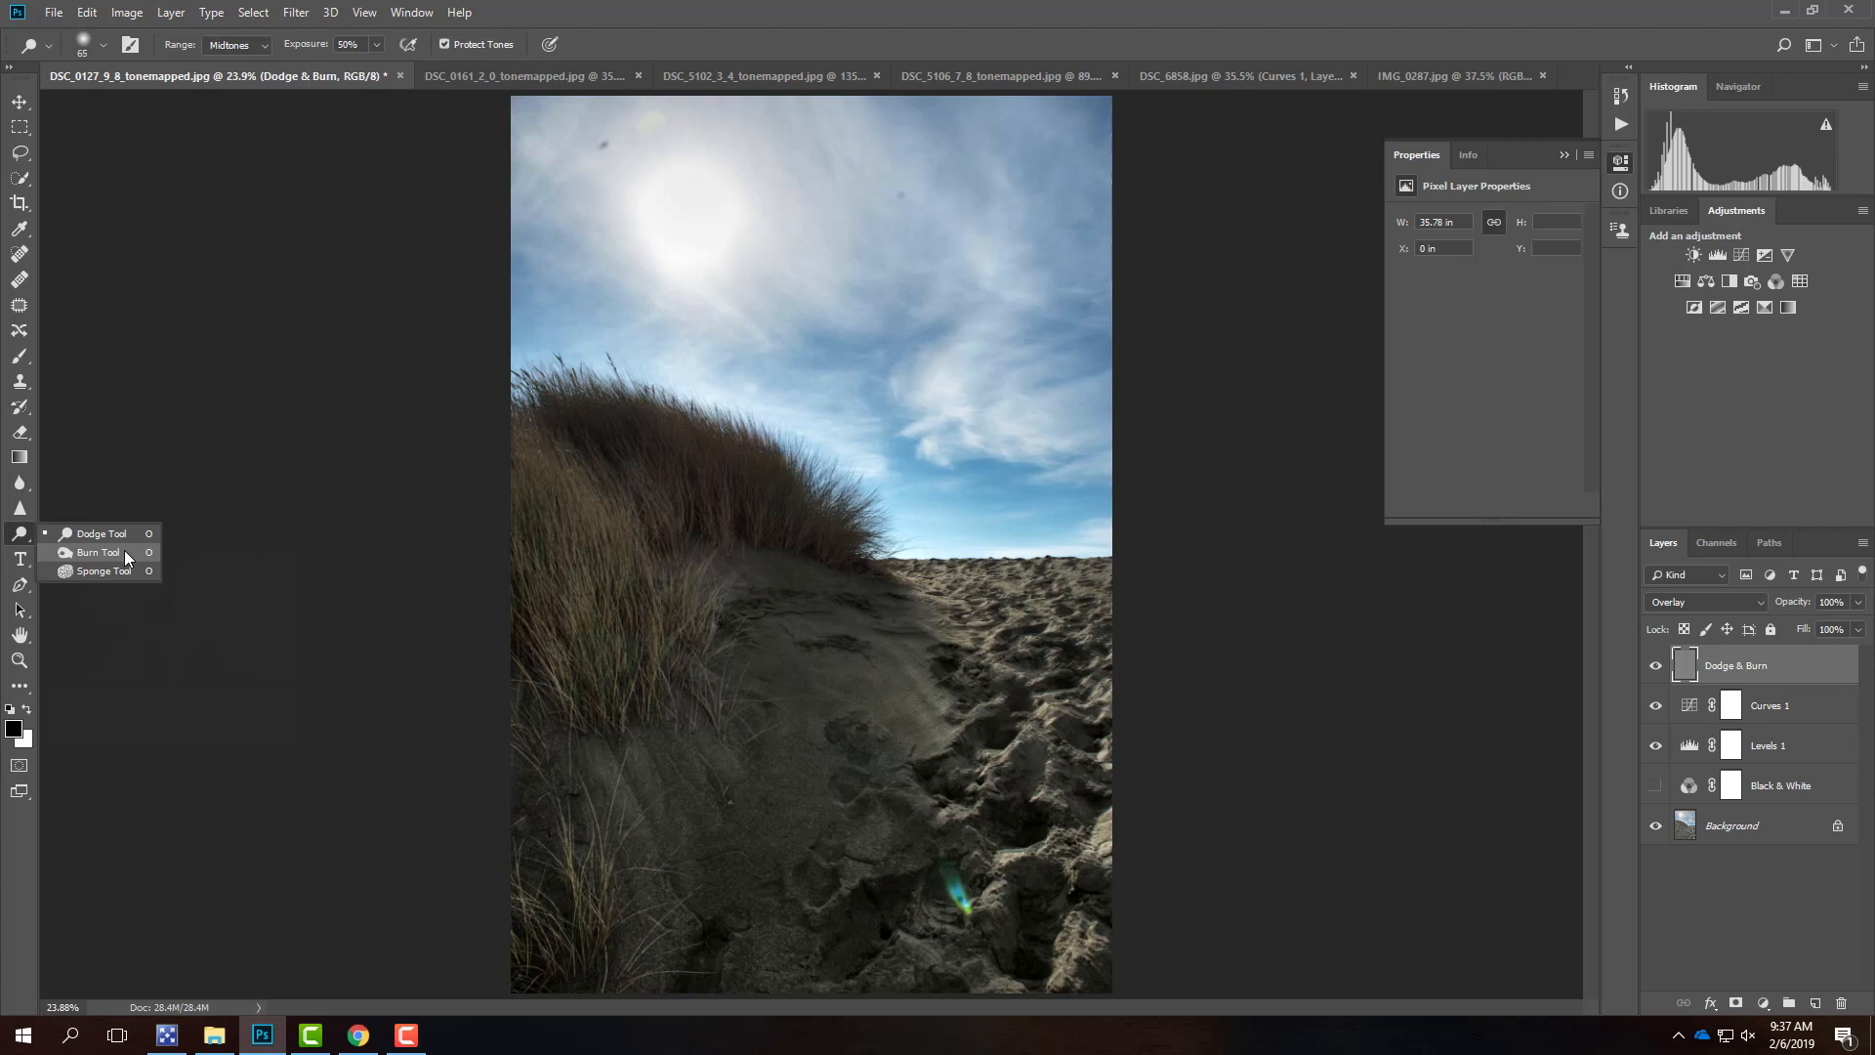
pyautogui.click(125, 554)
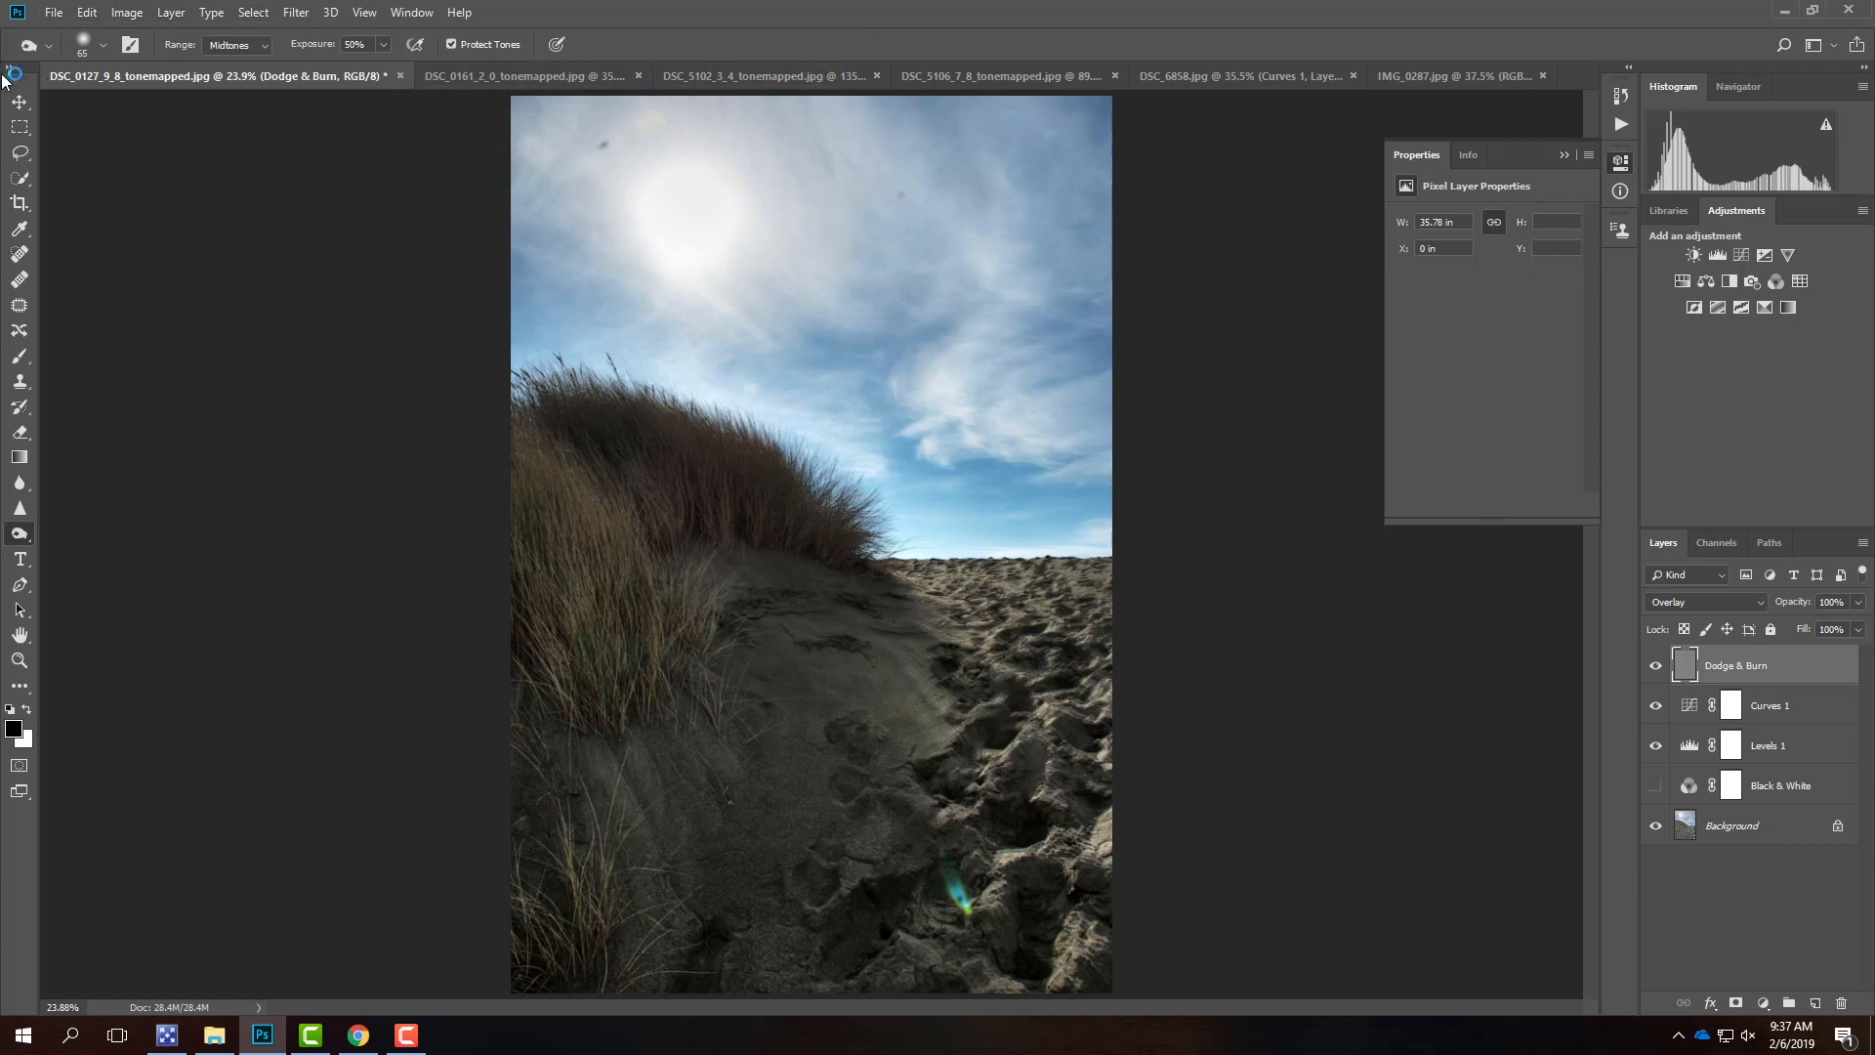
# - Set the Burn Tool's brush size to 600 px
pyautogui.click(104, 48)
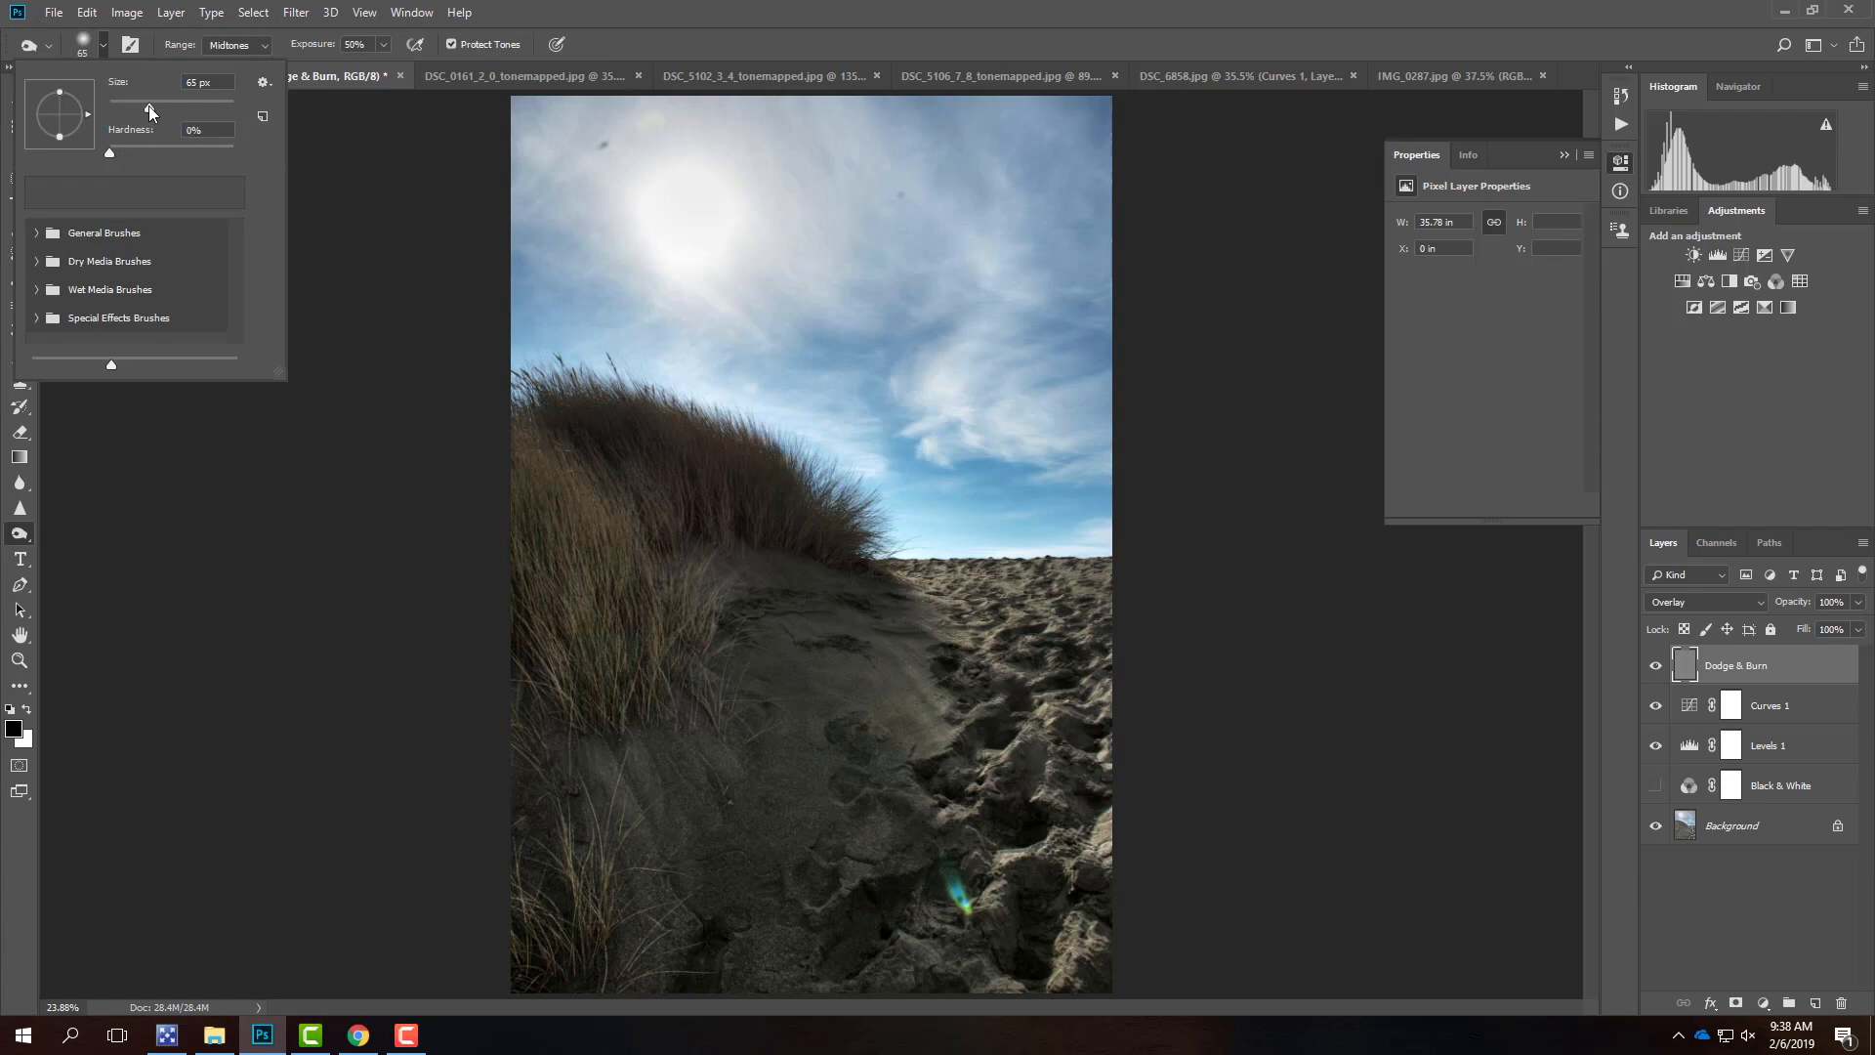
pyautogui.moveTo(190, 108); pyautogui.dragTo(191, 108)
pyautogui.moveTo(211, 120); pyautogui.dragTo(215, 119)
pyautogui.write('600')
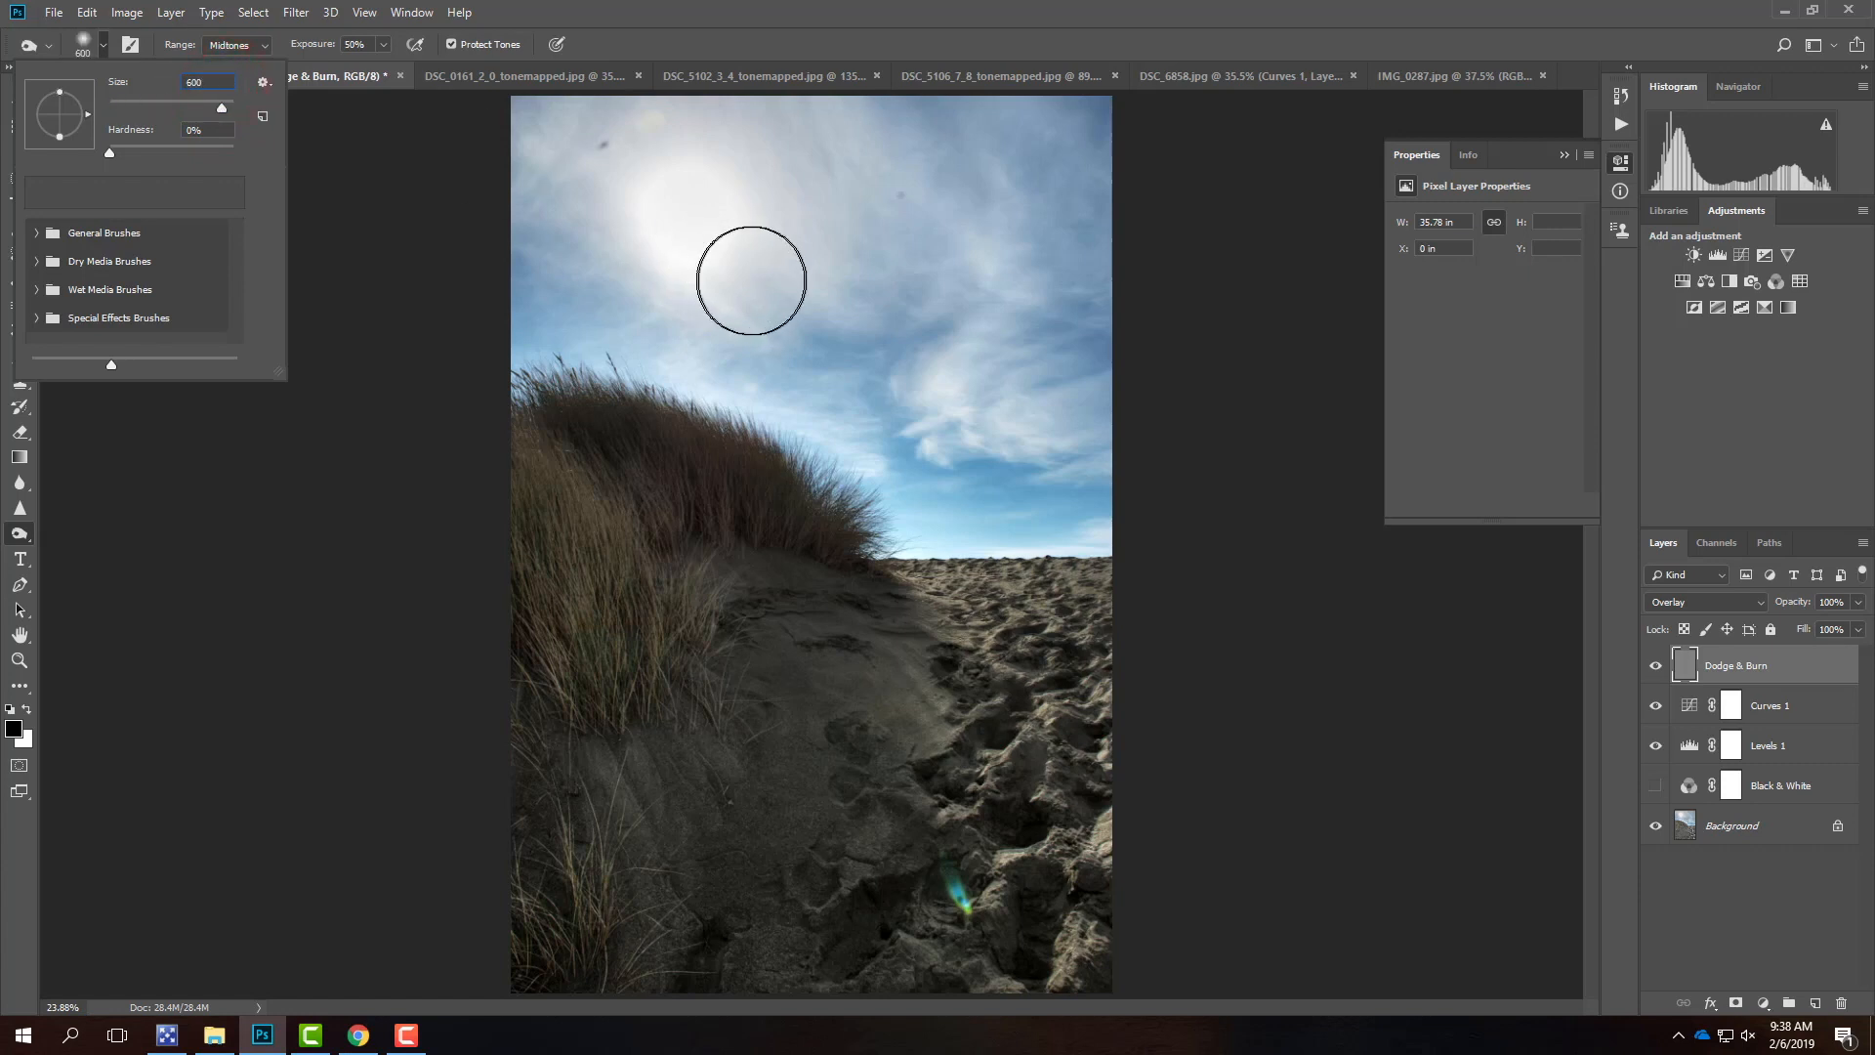
pyautogui.click(191, 130)
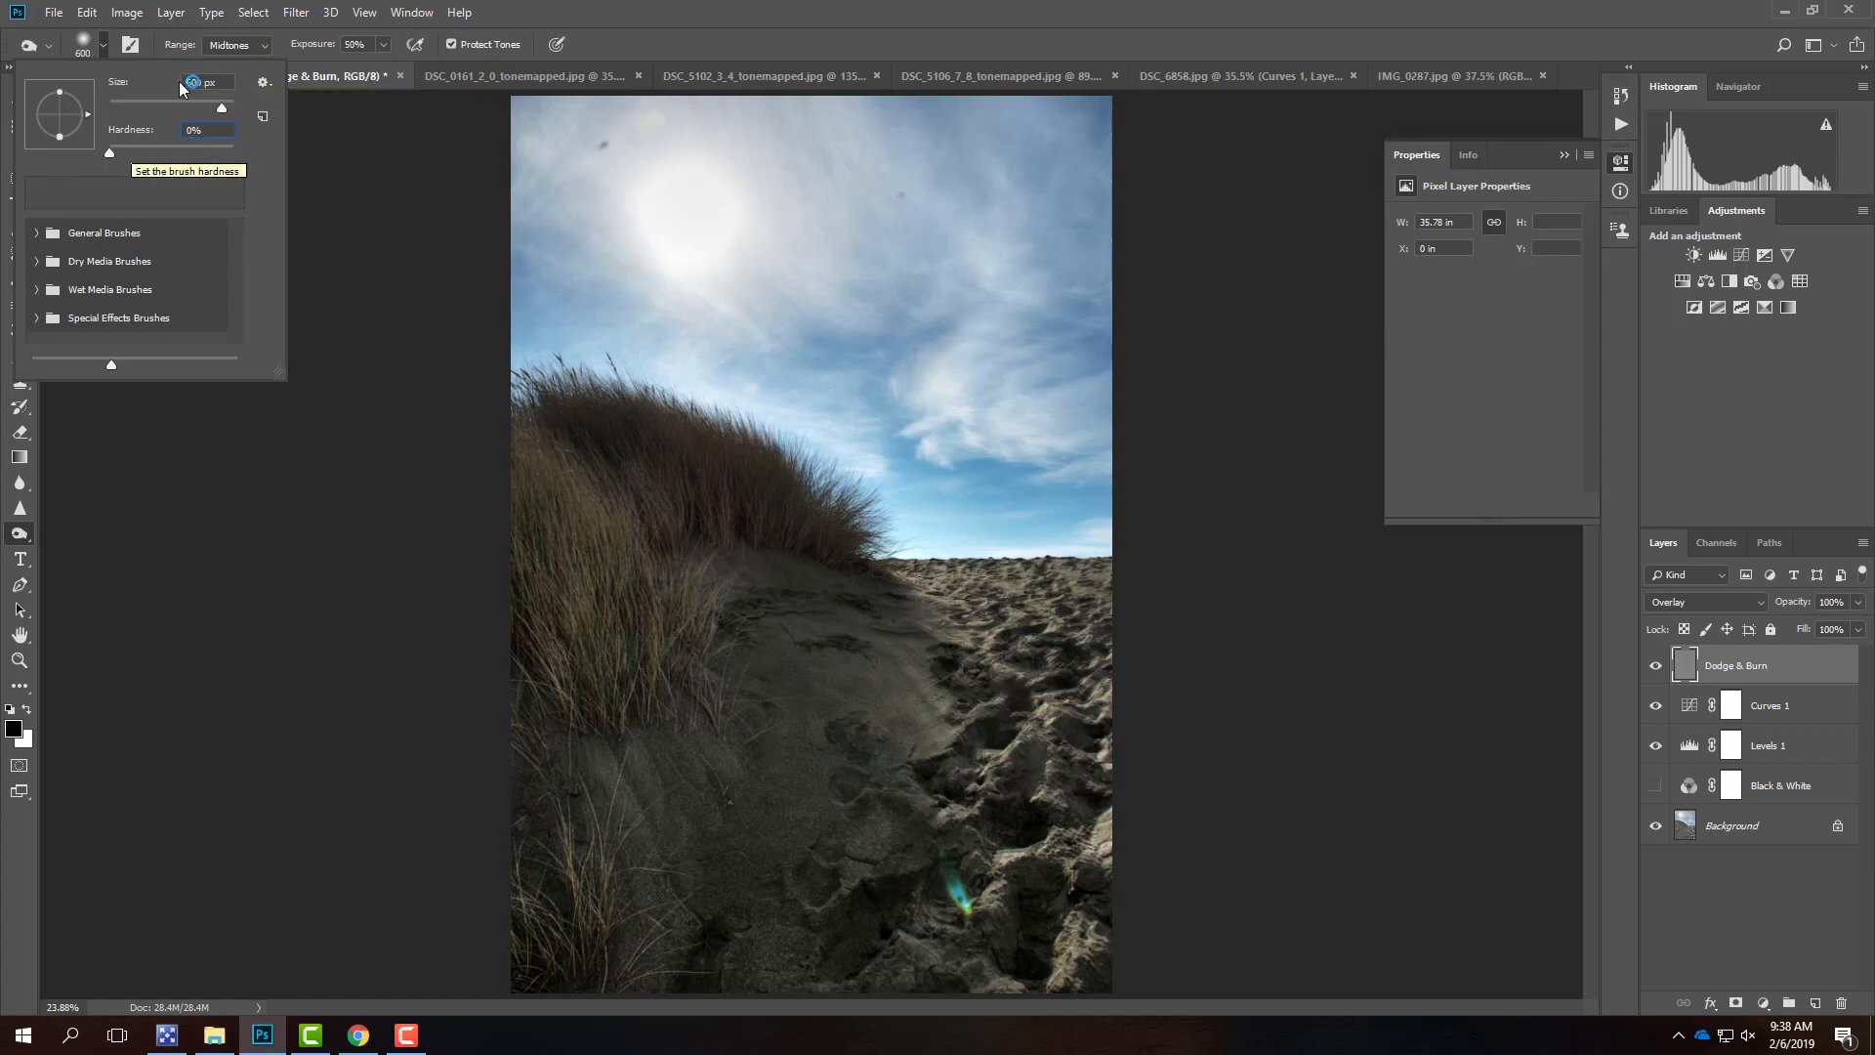
pyautogui.click(99, 39)
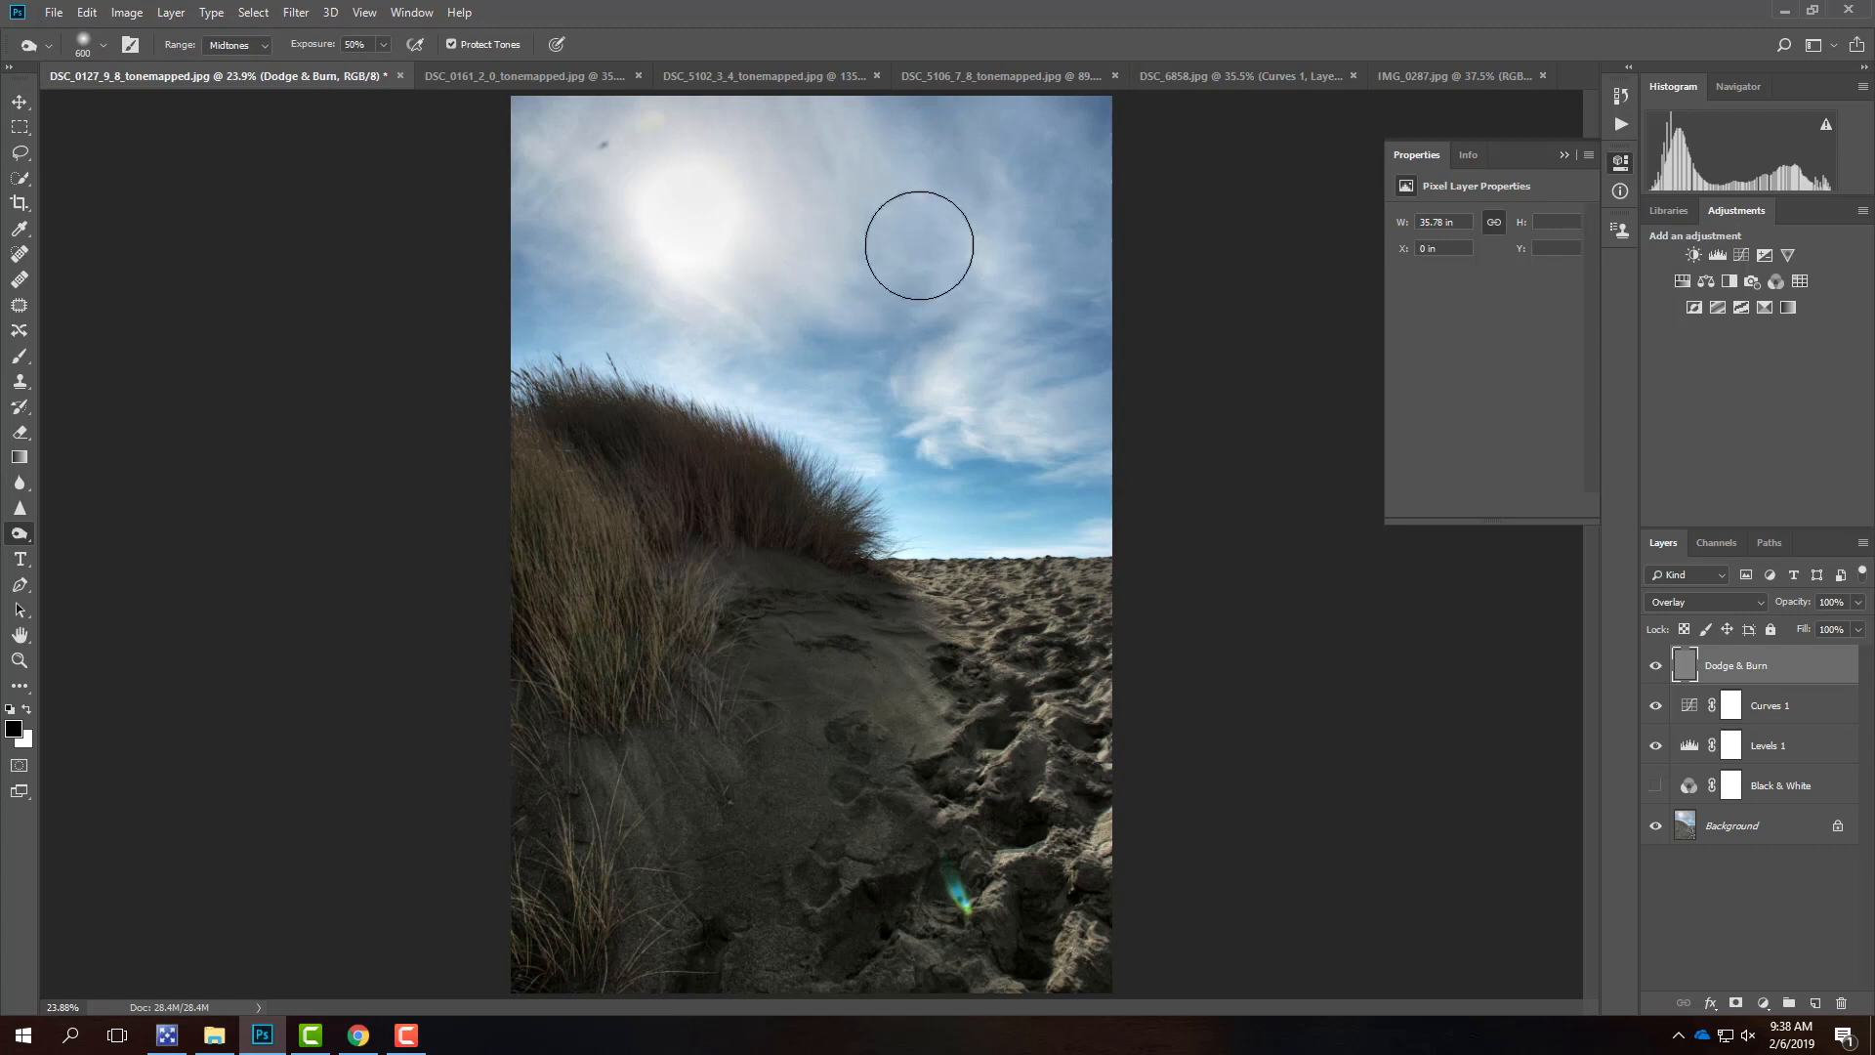
# - Step the burn brush size up and down over the sky, settling on 800 px
pyautogui.press(']')
pyautogui.press(']')
pyautogui.press(']')
pyautogui.press('[')
pyautogui.press('[')
pyautogui.press('[')
pyautogui.press(']')
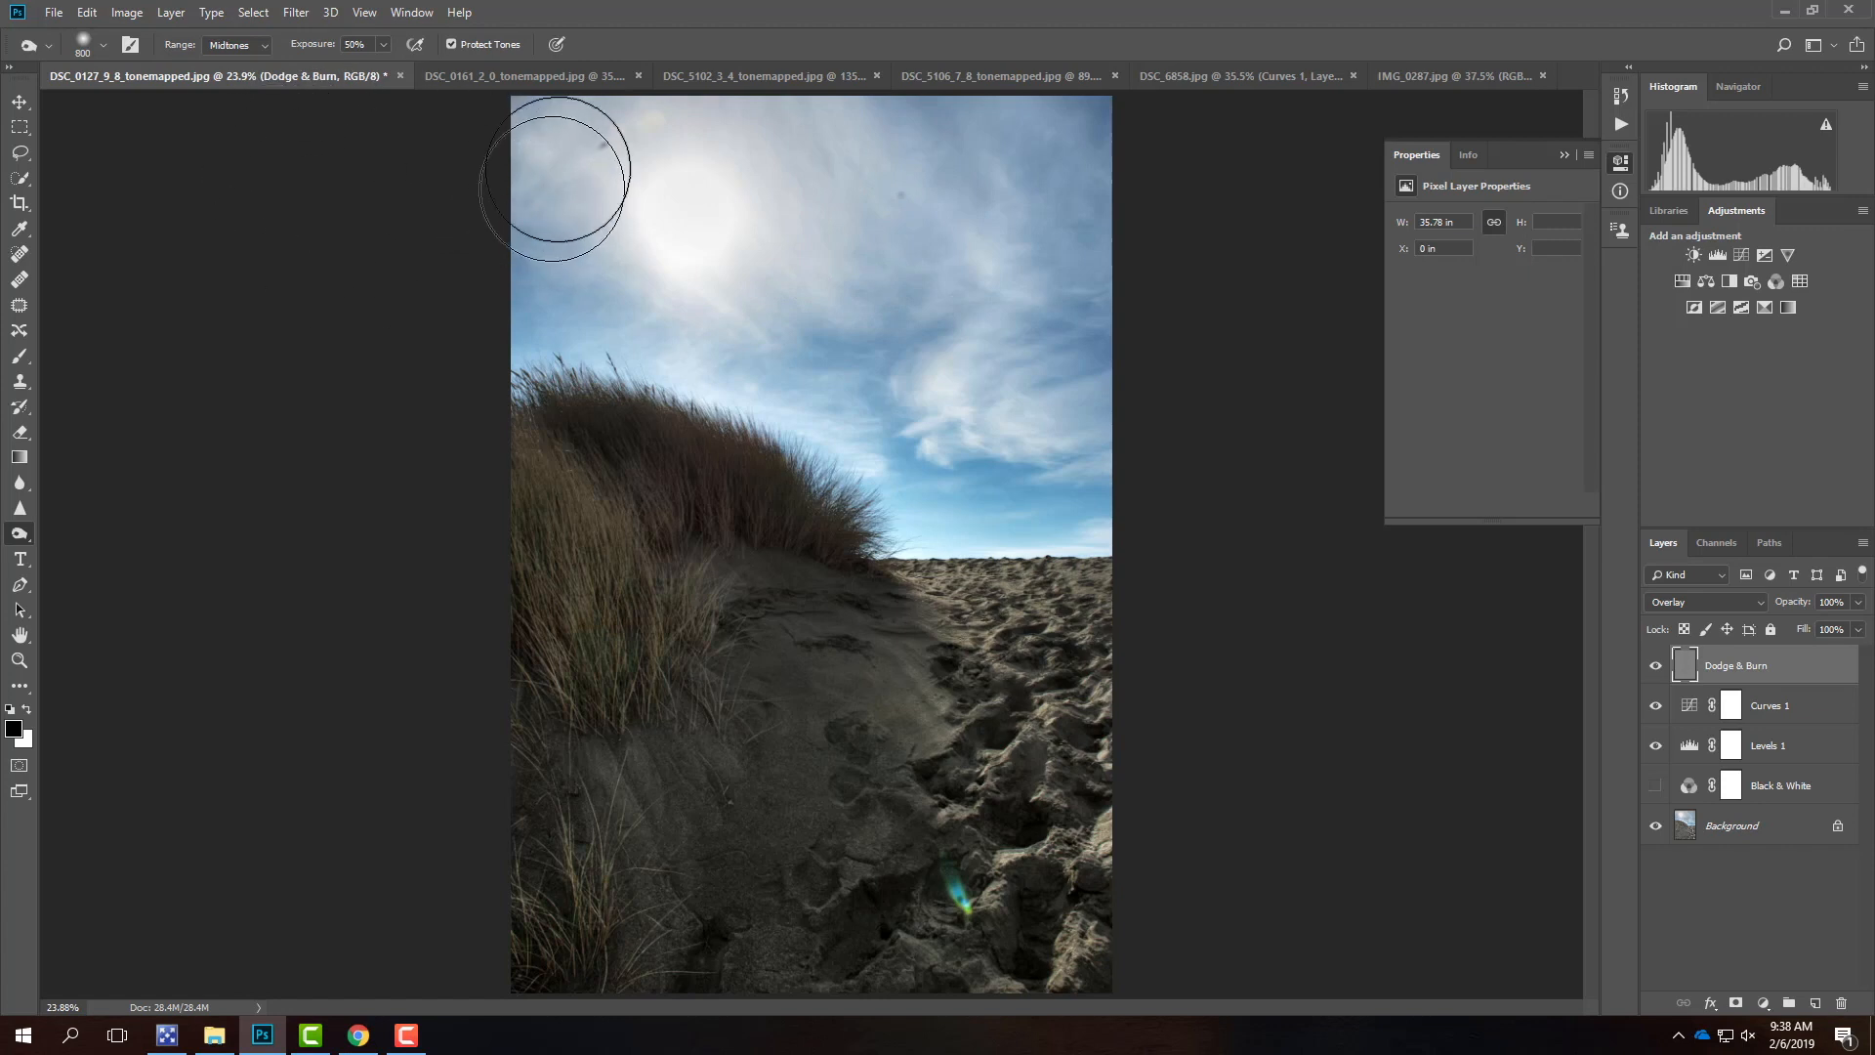
# - Burn the sky around the sun and along the clouds down to the horizon with repeated 800 px strokes
pyautogui.moveTo(1163, 264)
pyautogui.mouseDown()
pyautogui.moveTo(1067, 176)
pyautogui.moveTo(779, 79)
pyautogui.moveTo(654, 130)
pyautogui.mouseUp()
pyautogui.moveTo(883, 151)
pyautogui.mouseDown()
pyautogui.moveTo(419, 214)
pyautogui.moveTo(796, 166)
pyautogui.mouseUp()
pyautogui.moveTo(546, 200); pyautogui.dragTo(483, 256)
pyautogui.moveTo(653, 130); pyautogui.dragTo(1104, 167)
pyautogui.moveTo(685, 197); pyautogui.dragTo(1093, 293)
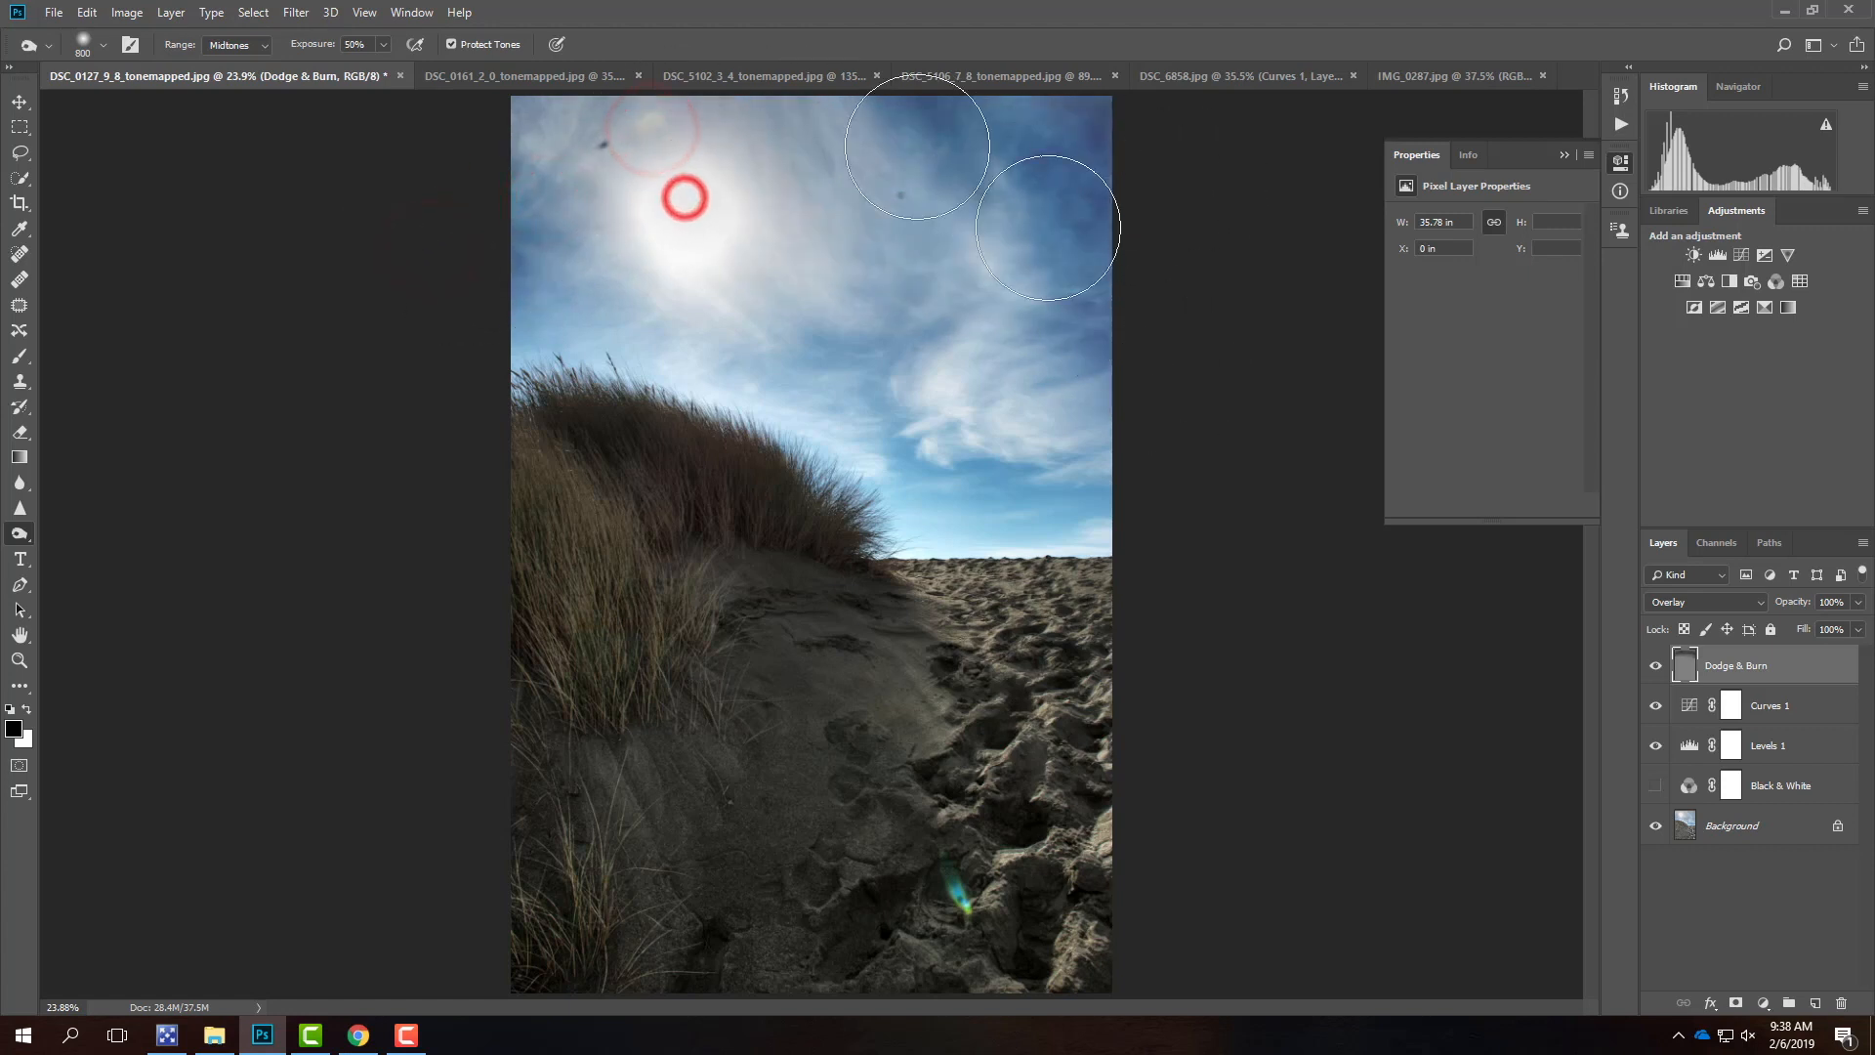
pyautogui.moveTo(878, 198); pyautogui.dragTo(1102, 410)
pyautogui.click(958, 353)
pyautogui.moveTo(749, 156); pyautogui.dragTo(1185, 160)
pyautogui.moveTo(881, 141); pyautogui.dragTo(537, 188)
pyautogui.moveTo(812, 155); pyautogui.dragTo(640, 254)
pyautogui.moveTo(765, 243); pyautogui.dragTo(1234, 448)
pyautogui.moveTo(1070, 406)
pyautogui.mouseDown()
pyautogui.moveTo(944, 276)
pyautogui.moveTo(770, 259)
pyautogui.mouseUp()
pyautogui.moveTo(736, 188); pyautogui.dragTo(552, 221)
pyautogui.moveTo(548, 218)
pyautogui.mouseDown()
pyautogui.moveTo(731, 137)
pyautogui.moveTo(885, 293)
pyautogui.mouseUp()
pyautogui.moveTo(996, 436)
pyautogui.mouseDown()
pyautogui.moveTo(957, 480)
pyautogui.moveTo(1047, 488)
pyautogui.mouseUp()
pyautogui.moveTo(963, 481)
pyautogui.mouseDown()
pyautogui.moveTo(1170, 486)
pyautogui.moveTo(1059, 467)
pyautogui.mouseUp()
pyautogui.moveTo(1037, 459); pyautogui.dragTo(1085, 412)
pyautogui.moveTo(1029, 299)
pyautogui.mouseDown()
pyautogui.moveTo(978, 285)
pyautogui.moveTo(884, 306)
pyautogui.moveTo(804, 185)
pyautogui.moveTo(1057, 289)
pyautogui.mouseUp()
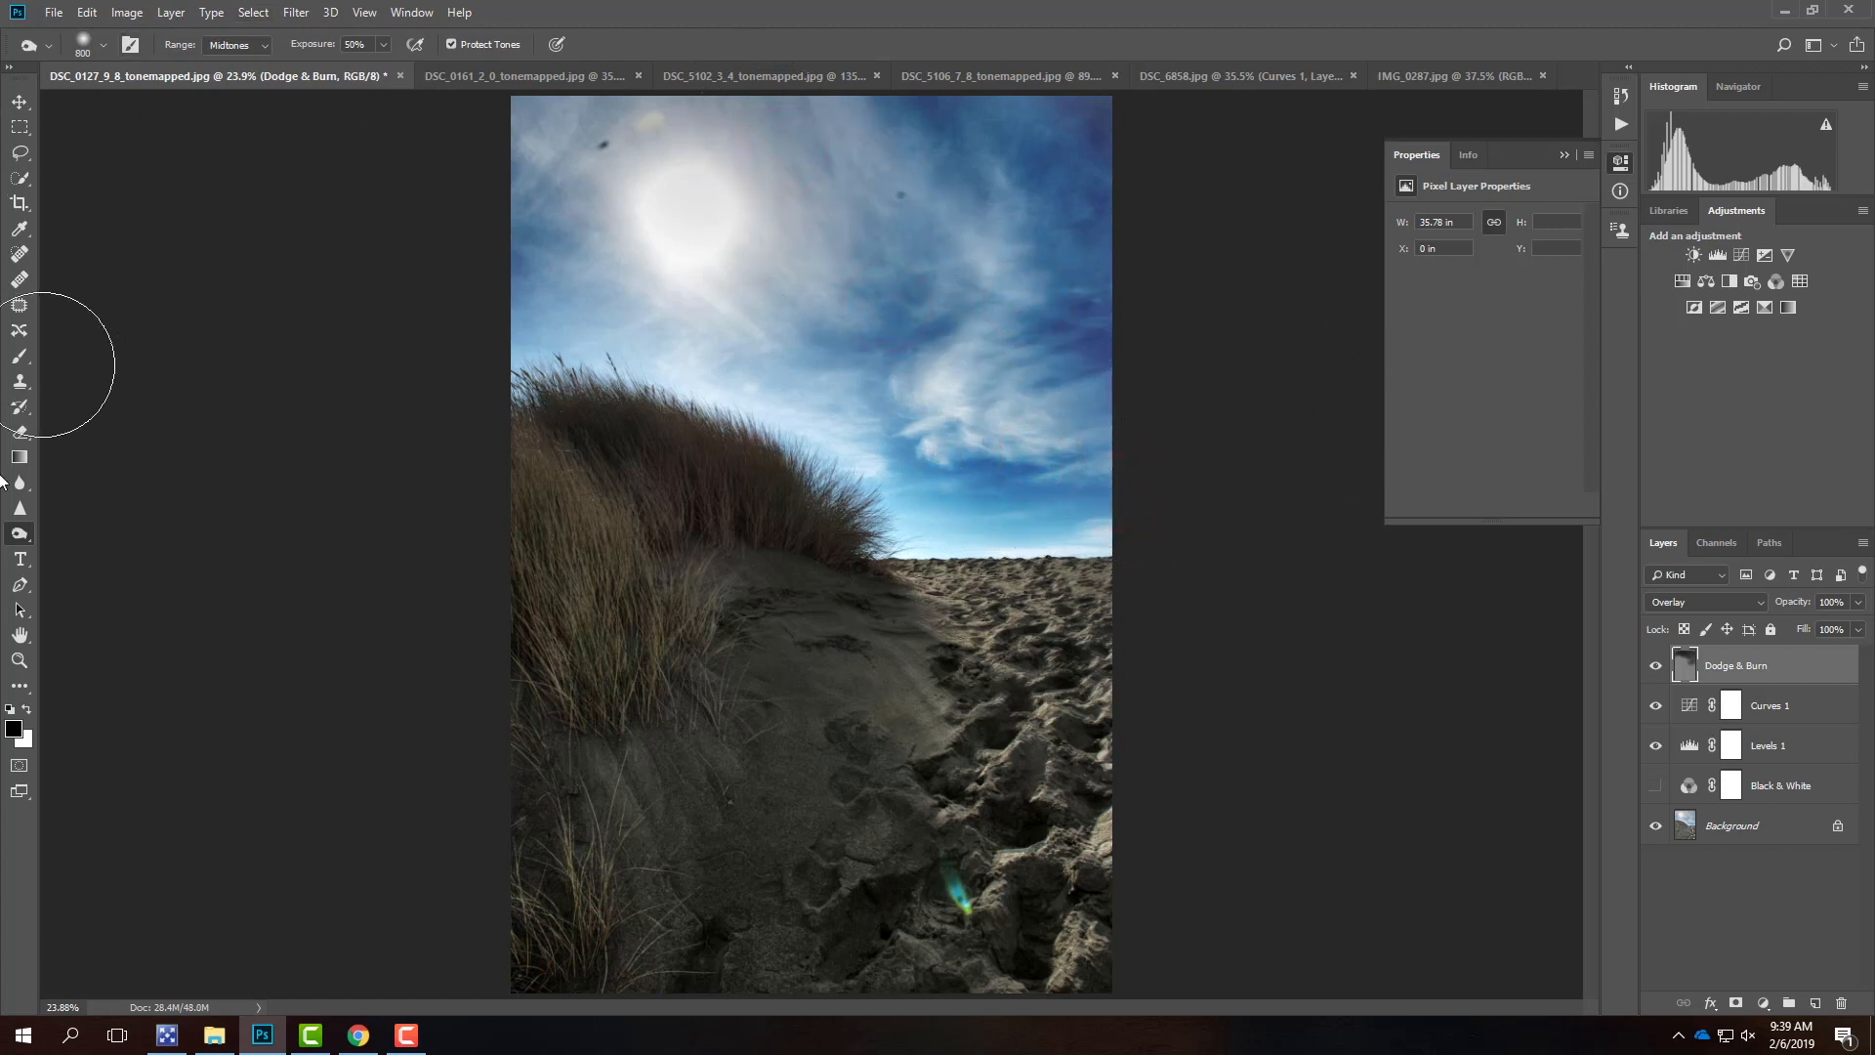
# - Dodge the sand in the dune photo's foreground with the Dodge Tool, setting the brush to 600 px and enlarging it to 1000 px
pyautogui.click(17, 532)
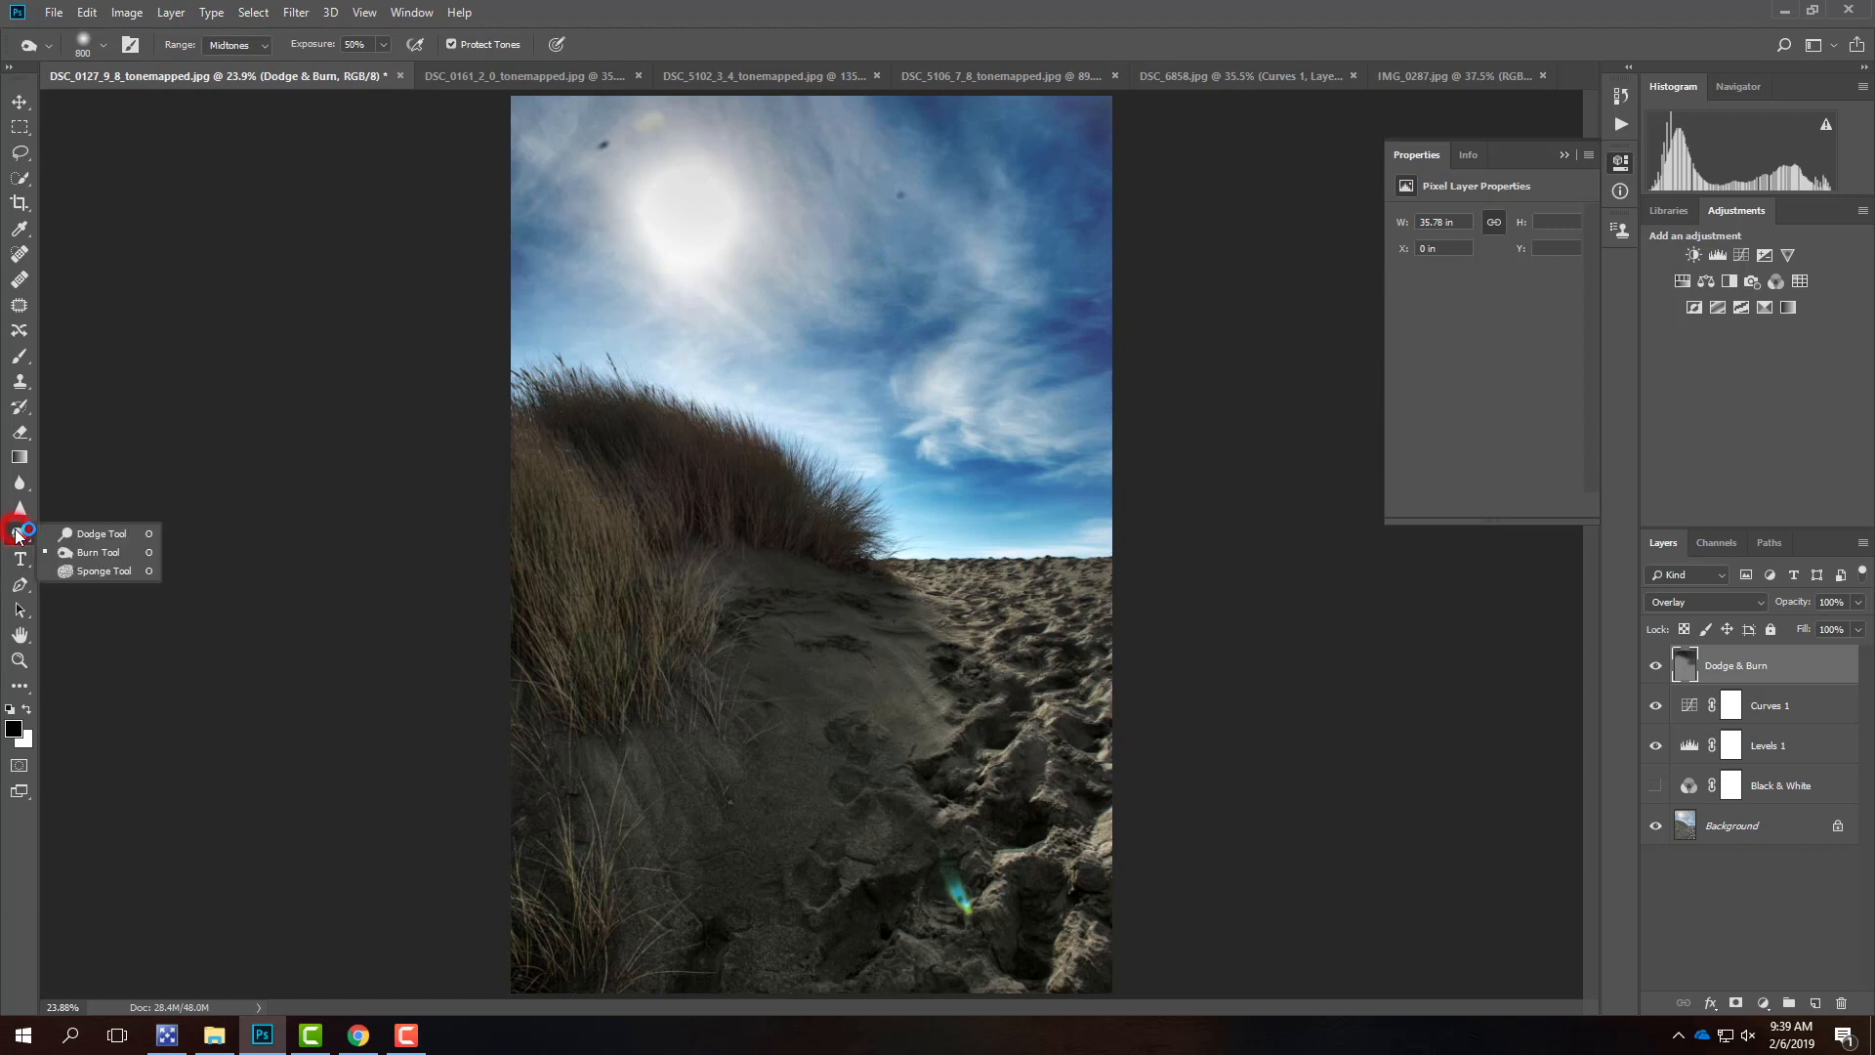
pyautogui.click(73, 535)
pyautogui.click(103, 46)
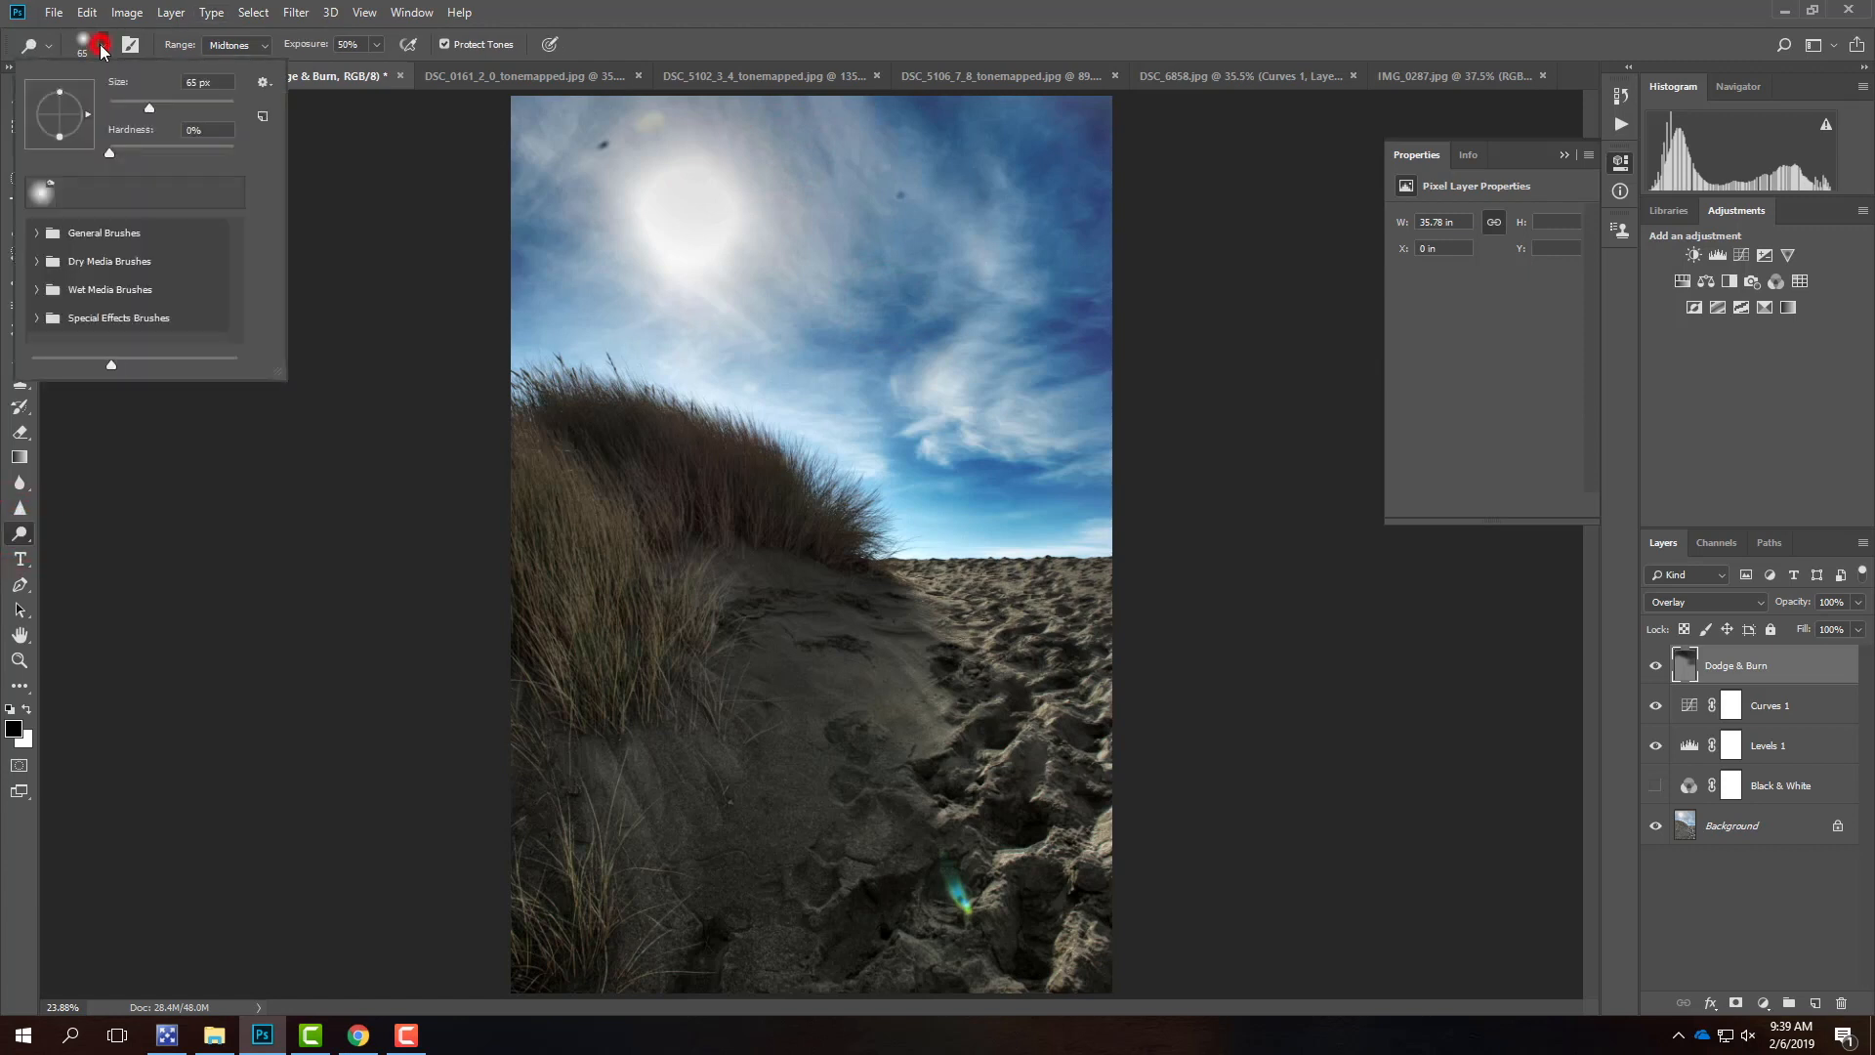
pyautogui.write('600')
pyautogui.click(105, 45)
pyautogui.press(']')
pyautogui.press(']')
pyautogui.press(']')
pyautogui.press(']')
pyautogui.moveTo(732, 885); pyautogui.dragTo(1045, 800)
pyautogui.moveTo(1046, 800)
pyautogui.mouseDown()
pyautogui.moveTo(811, 899)
pyautogui.moveTo(722, 915)
pyautogui.mouseUp()
pyautogui.moveTo(723, 915)
pyautogui.mouseDown()
pyautogui.moveTo(899, 916)
pyautogui.moveTo(1075, 795)
pyautogui.moveTo(1052, 841)
pyautogui.mouseUp()
pyautogui.moveTo(1053, 841)
pyautogui.mouseDown()
pyautogui.moveTo(792, 934)
pyautogui.moveTo(1016, 510)
pyautogui.moveTo(928, 669)
pyautogui.moveTo(757, 864)
pyautogui.mouseUp()
pyautogui.moveTo(778, 879)
pyautogui.mouseDown()
pyautogui.moveTo(642, 881)
pyautogui.moveTo(682, 636)
pyautogui.moveTo(574, 537)
pyautogui.mouseUp()
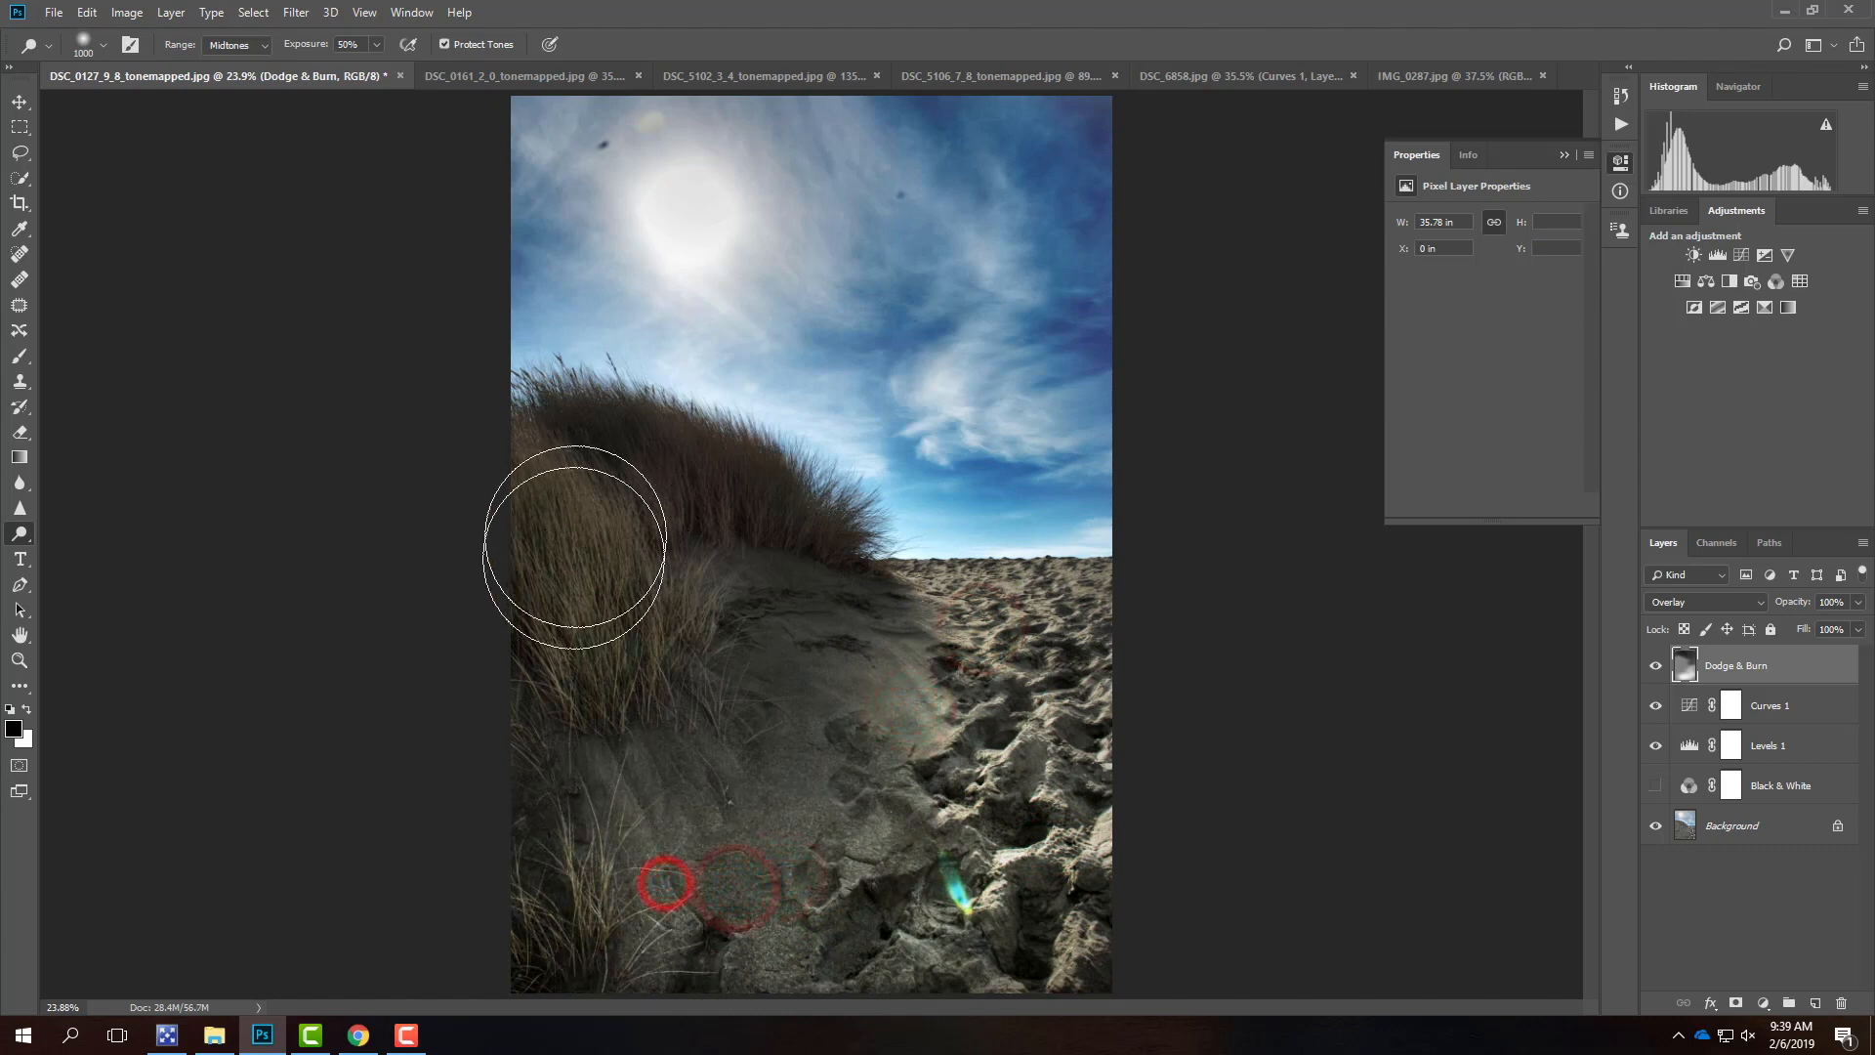
# - Reduce the dodge brush to 300 px and dodge the dune grass with repeated strokes
pyautogui.press('[')
pyautogui.press('[')
pyautogui.press('[')
pyautogui.press('[')
pyautogui.press('[')
pyautogui.press('[')
pyautogui.press('[')
pyautogui.moveTo(598, 657); pyautogui.dragTo(566, 419)
pyautogui.moveTo(585, 667)
pyautogui.mouseDown()
pyautogui.moveTo(512, 391)
pyautogui.moveTo(470, 394)
pyautogui.mouseUp()
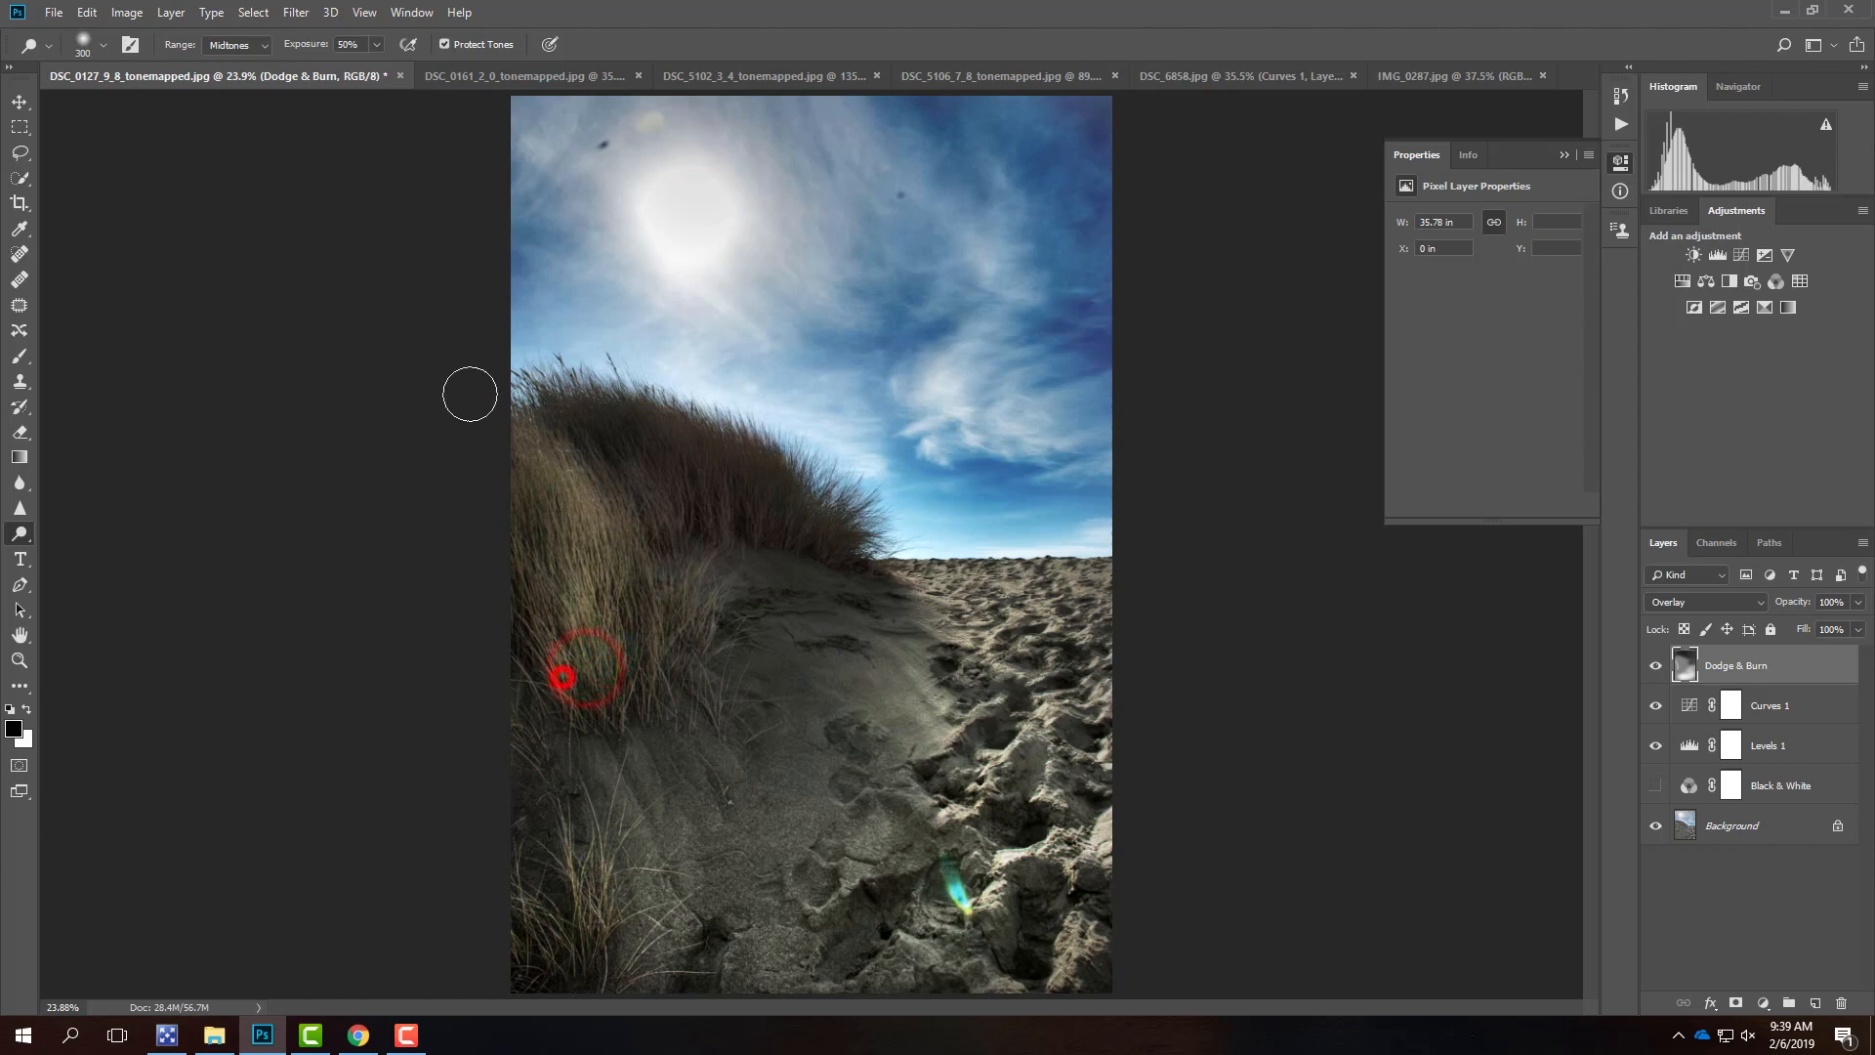
pyautogui.moveTo(569, 674); pyautogui.dragTo(478, 436)
pyautogui.moveTo(648, 501); pyautogui.dragTo(580, 401)
pyautogui.moveTo(690, 503)
pyautogui.mouseDown()
pyautogui.moveTo(637, 508)
pyautogui.moveTo(545, 406)
pyautogui.mouseUp()
pyautogui.click(708, 520)
pyautogui.moveTo(749, 528)
pyautogui.mouseDown()
pyautogui.moveTo(761, 452)
pyautogui.moveTo(778, 544)
pyautogui.moveTo(810, 479)
pyautogui.moveTo(791, 436)
pyautogui.moveTo(649, 411)
pyautogui.moveTo(611, 376)
pyautogui.mouseUp()
pyautogui.moveTo(593, 710); pyautogui.dragTo(580, 642)
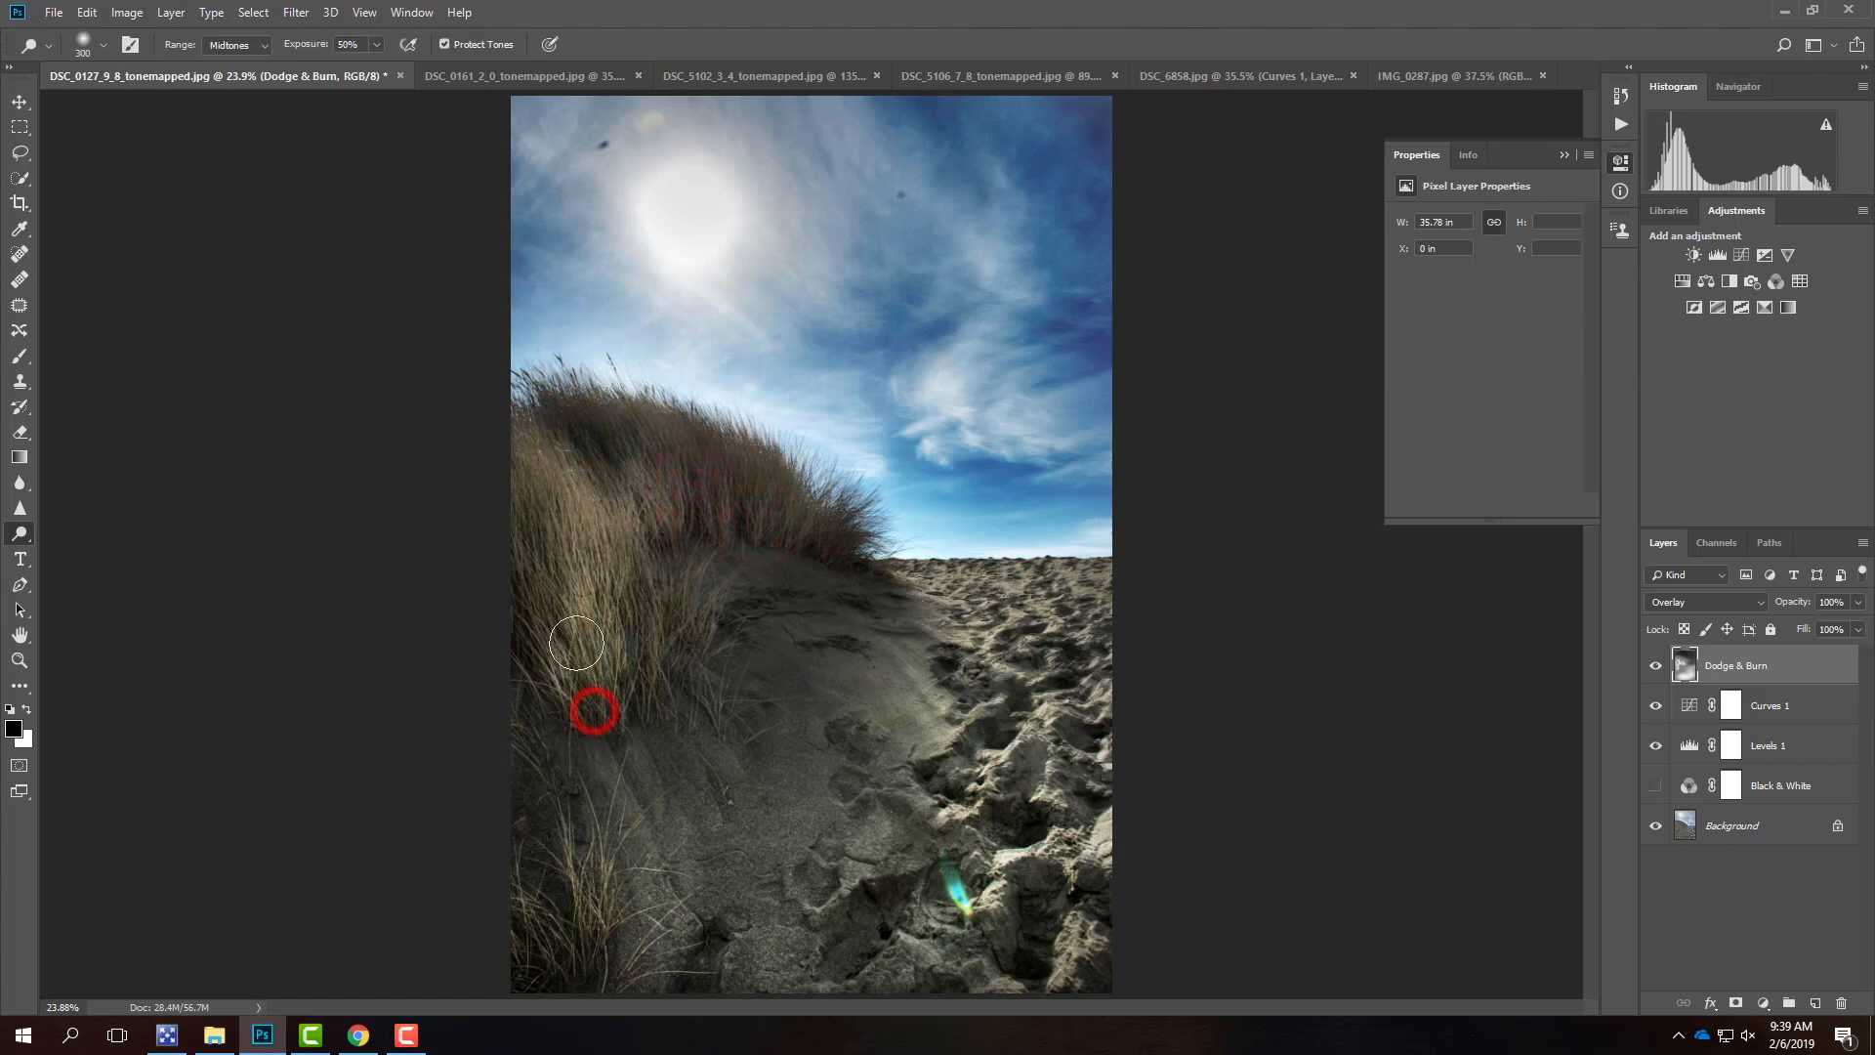
pyautogui.moveTo(533, 542)
pyautogui.mouseDown()
pyautogui.moveTo(536, 595)
pyautogui.moveTo(479, 489)
pyautogui.moveTo(538, 656)
pyautogui.mouseUp()
pyautogui.moveTo(510, 586); pyautogui.dragTo(450, 539)
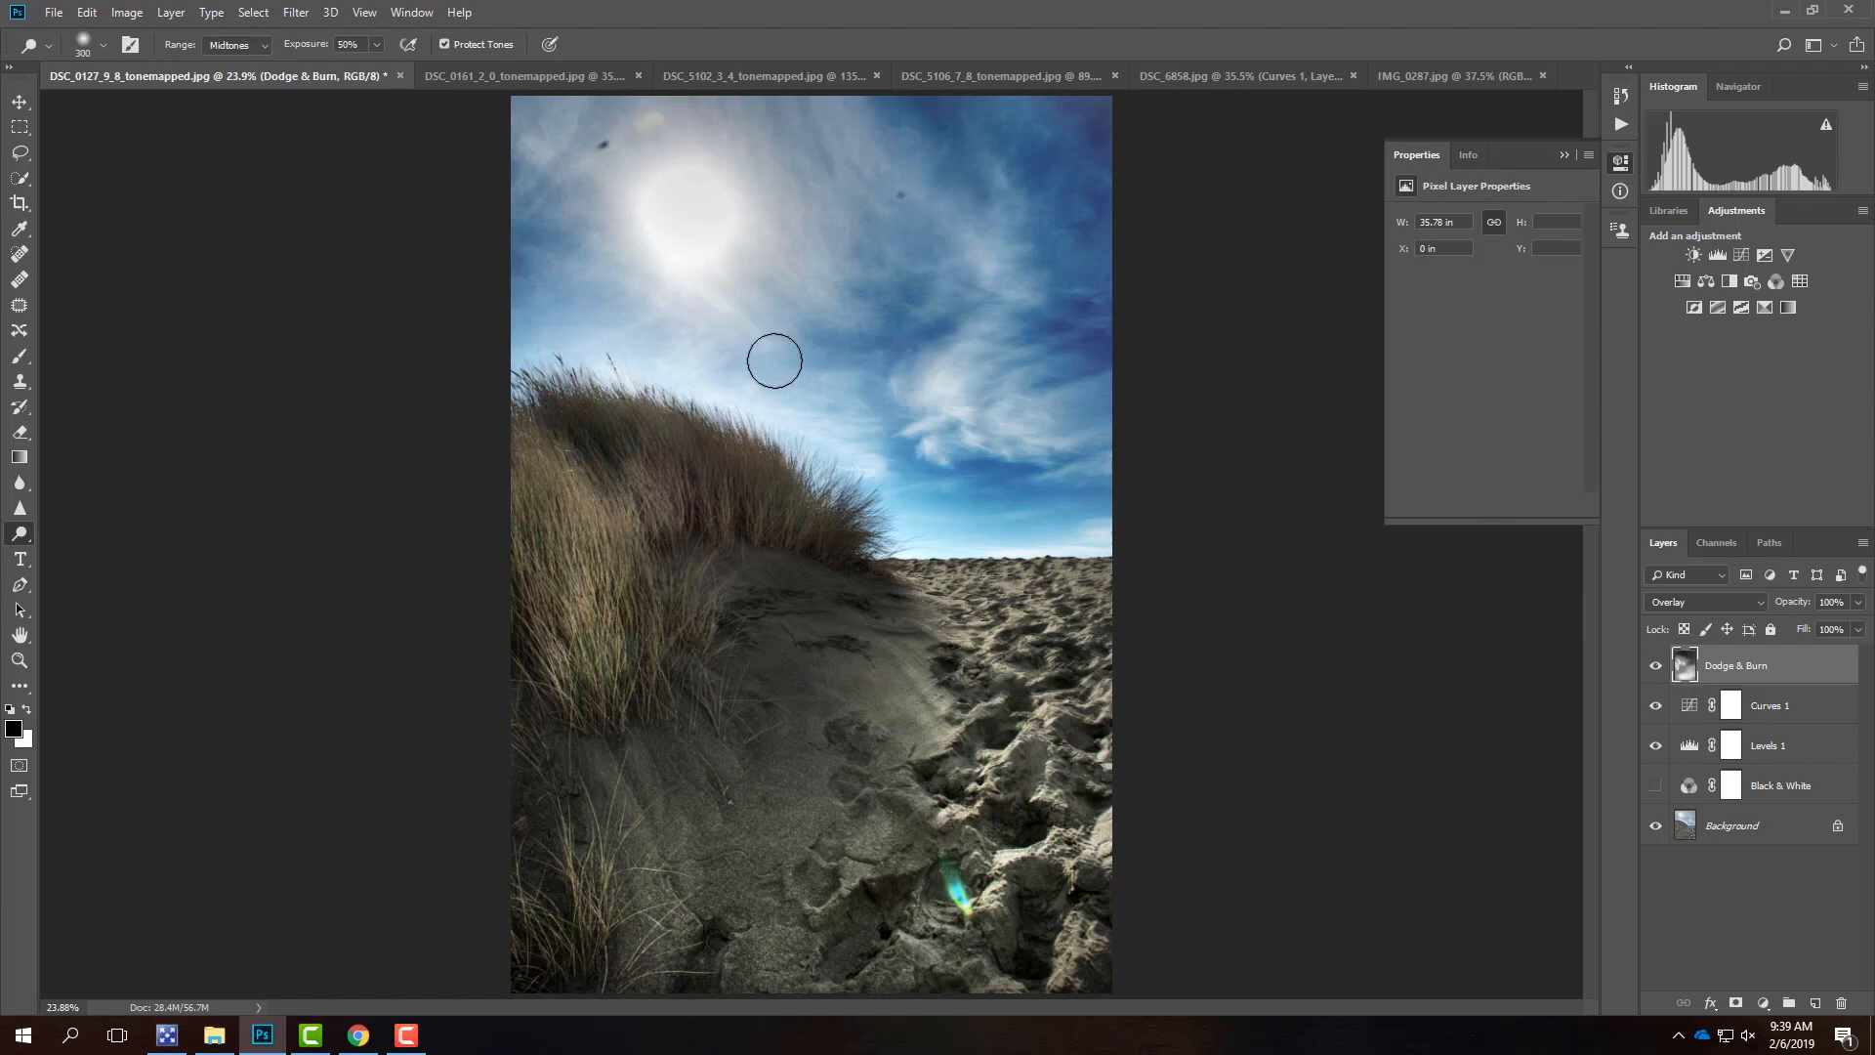
# - Toggle the Dodge & Burn layer's visibility to compare the dune photo with and without the dodging and burning
pyautogui.click(1655, 666)
pyautogui.click(1655, 666)
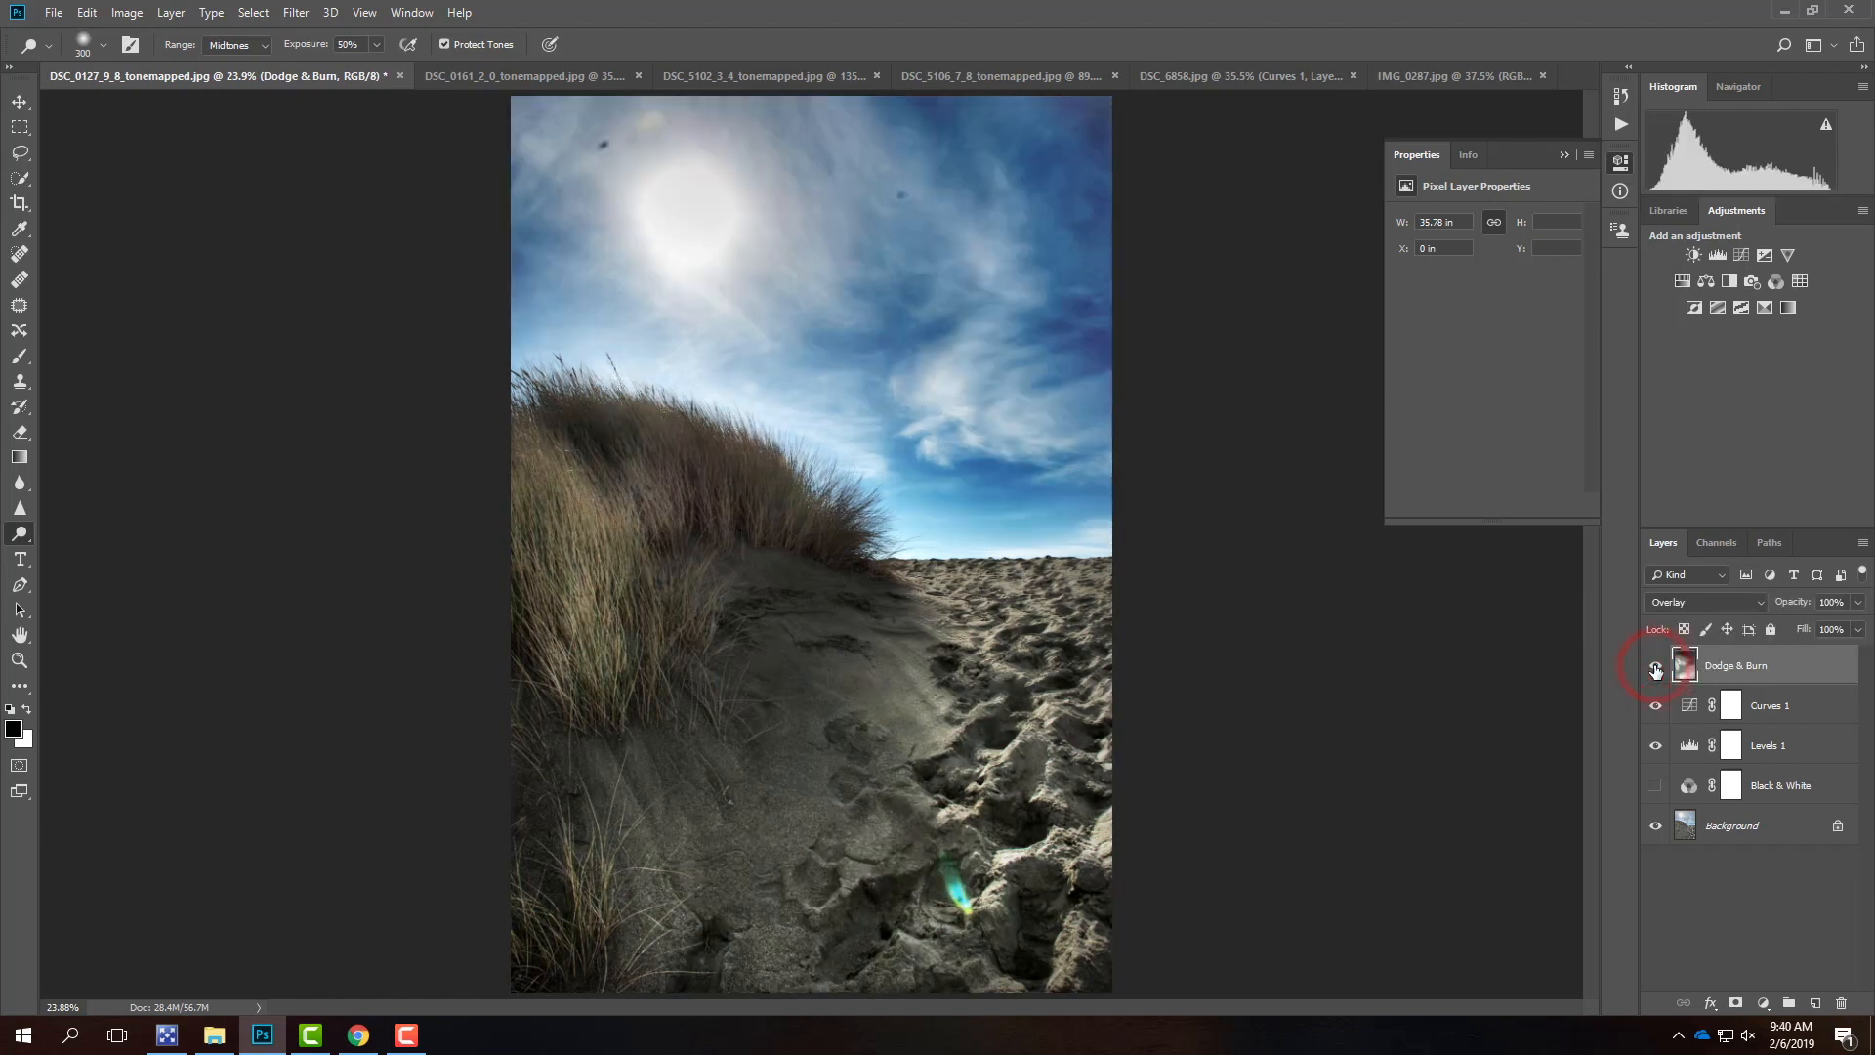
pyautogui.click(1655, 666)
pyautogui.click(1655, 666)
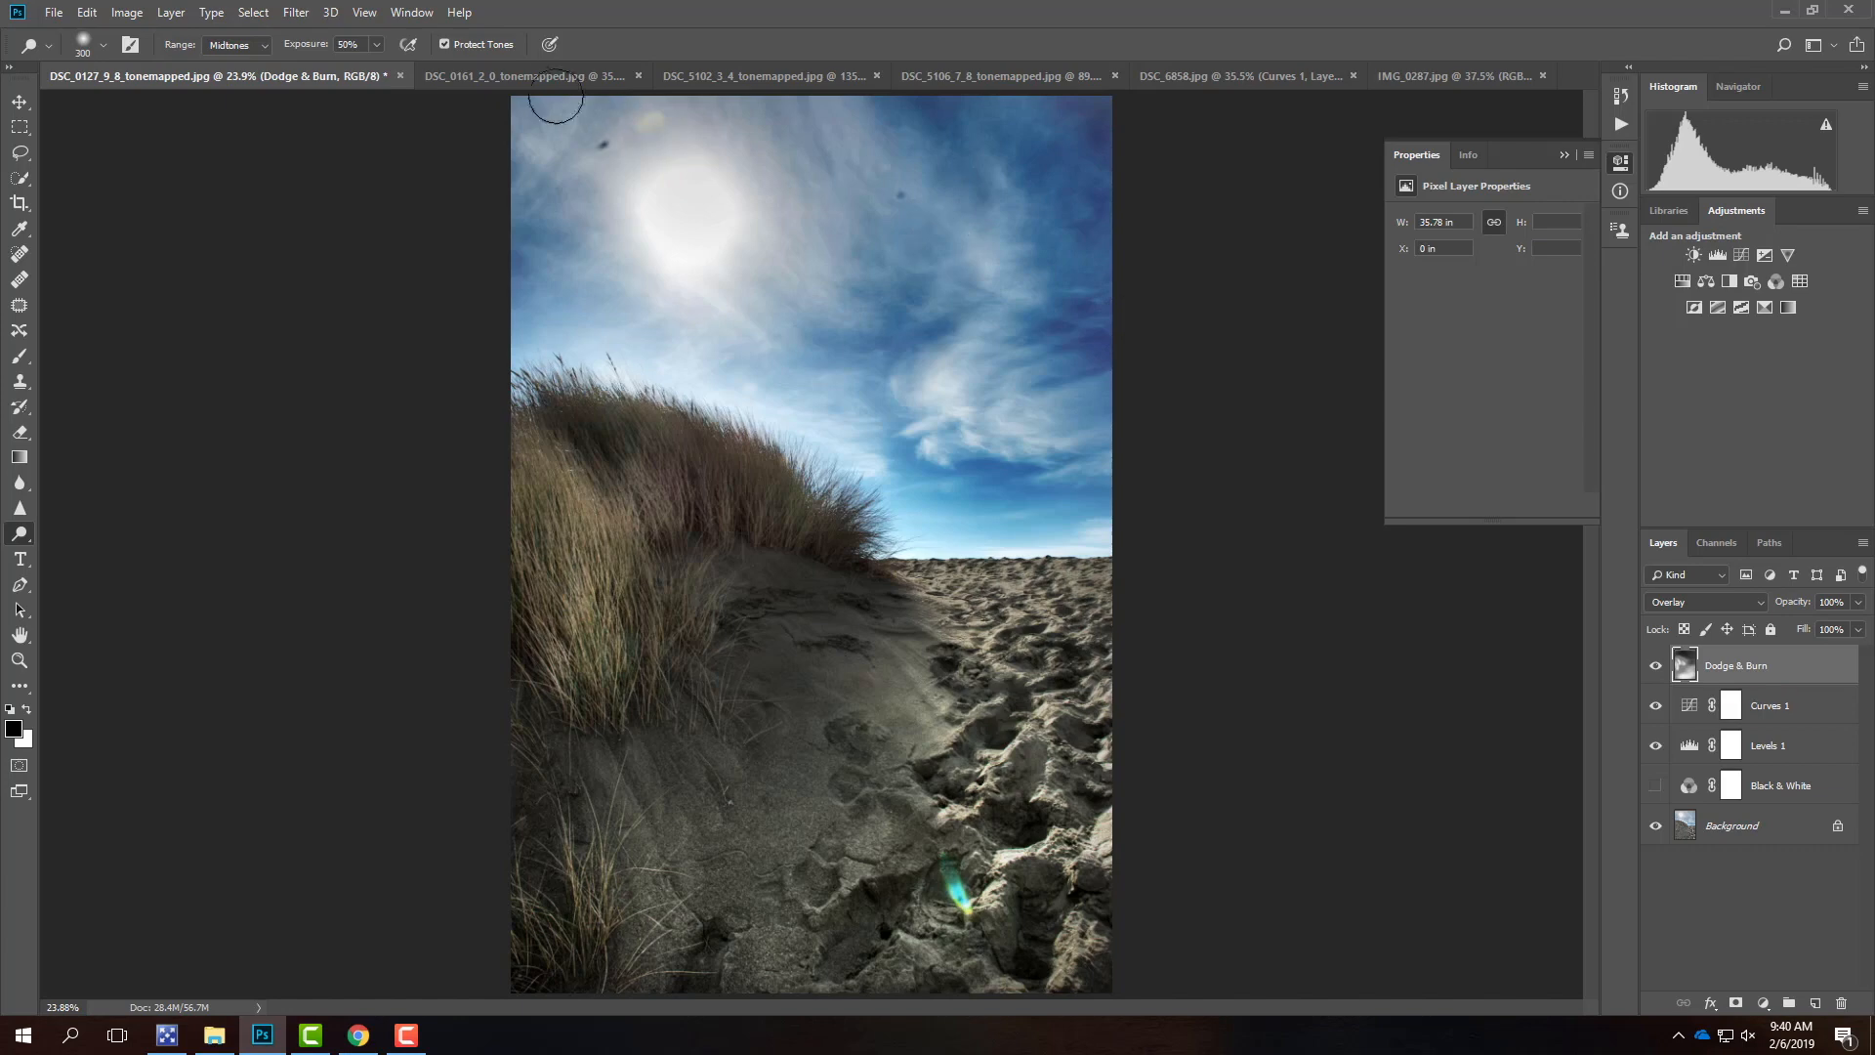
# - In DSC_0161_2_0_tonemapped.jpg, create a layer named Dodge & Burn in Overlay mode, filled with the Overlay-neutral 50% gray
pyautogui.click(524, 77)
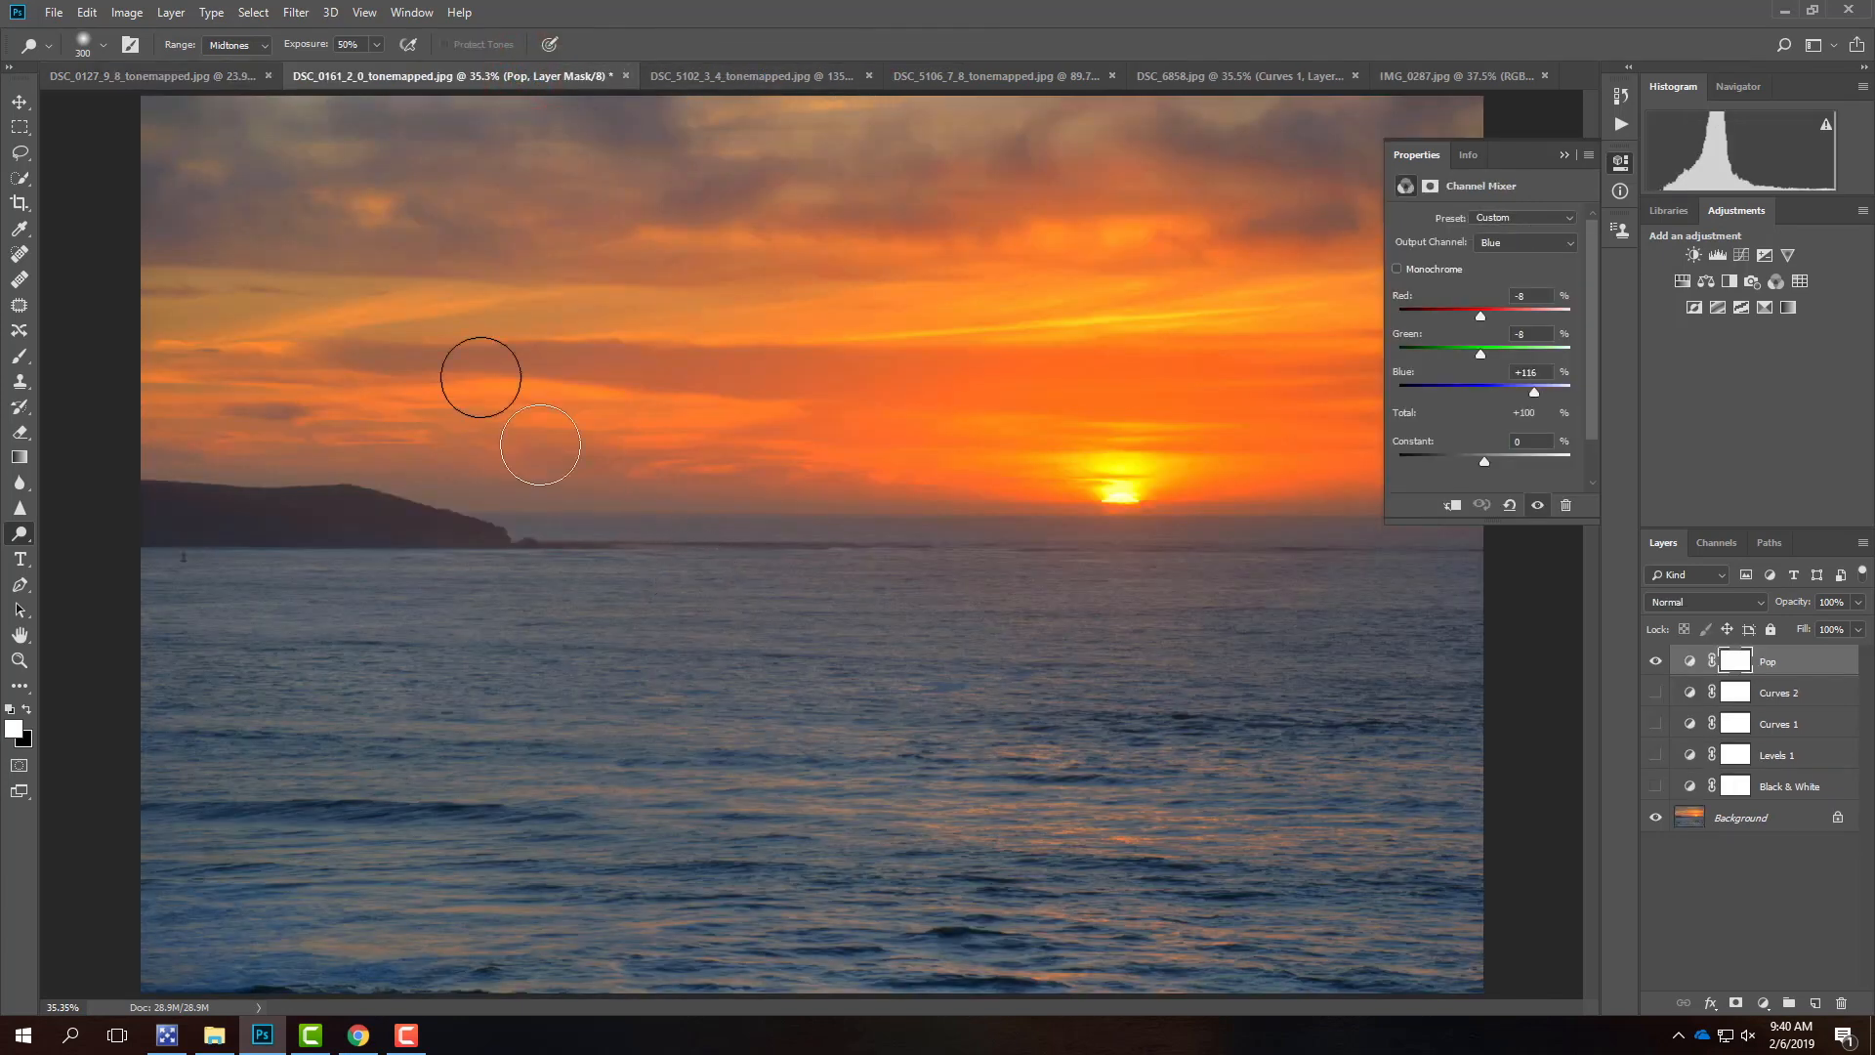
pyautogui.click(132, 12)
pyautogui.moveTo(166, 14)
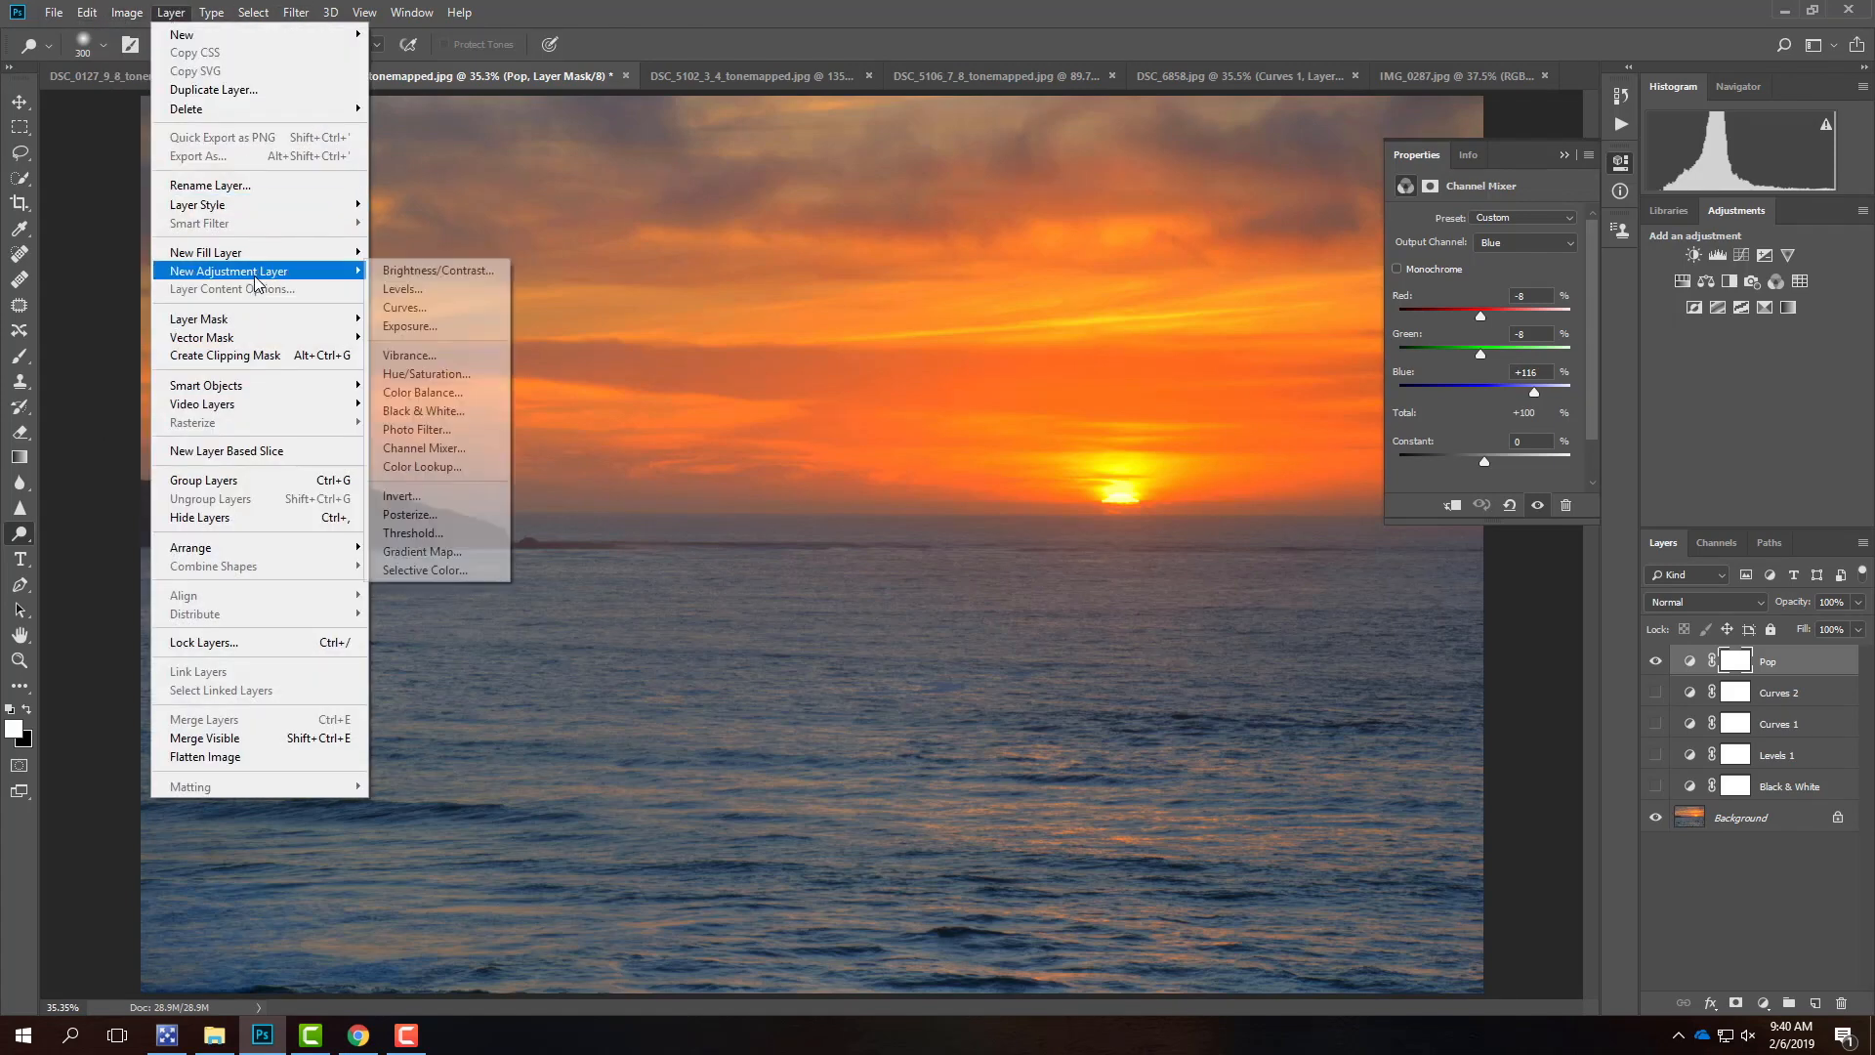
pyautogui.click(170, 13)
pyautogui.moveTo(232, 35)
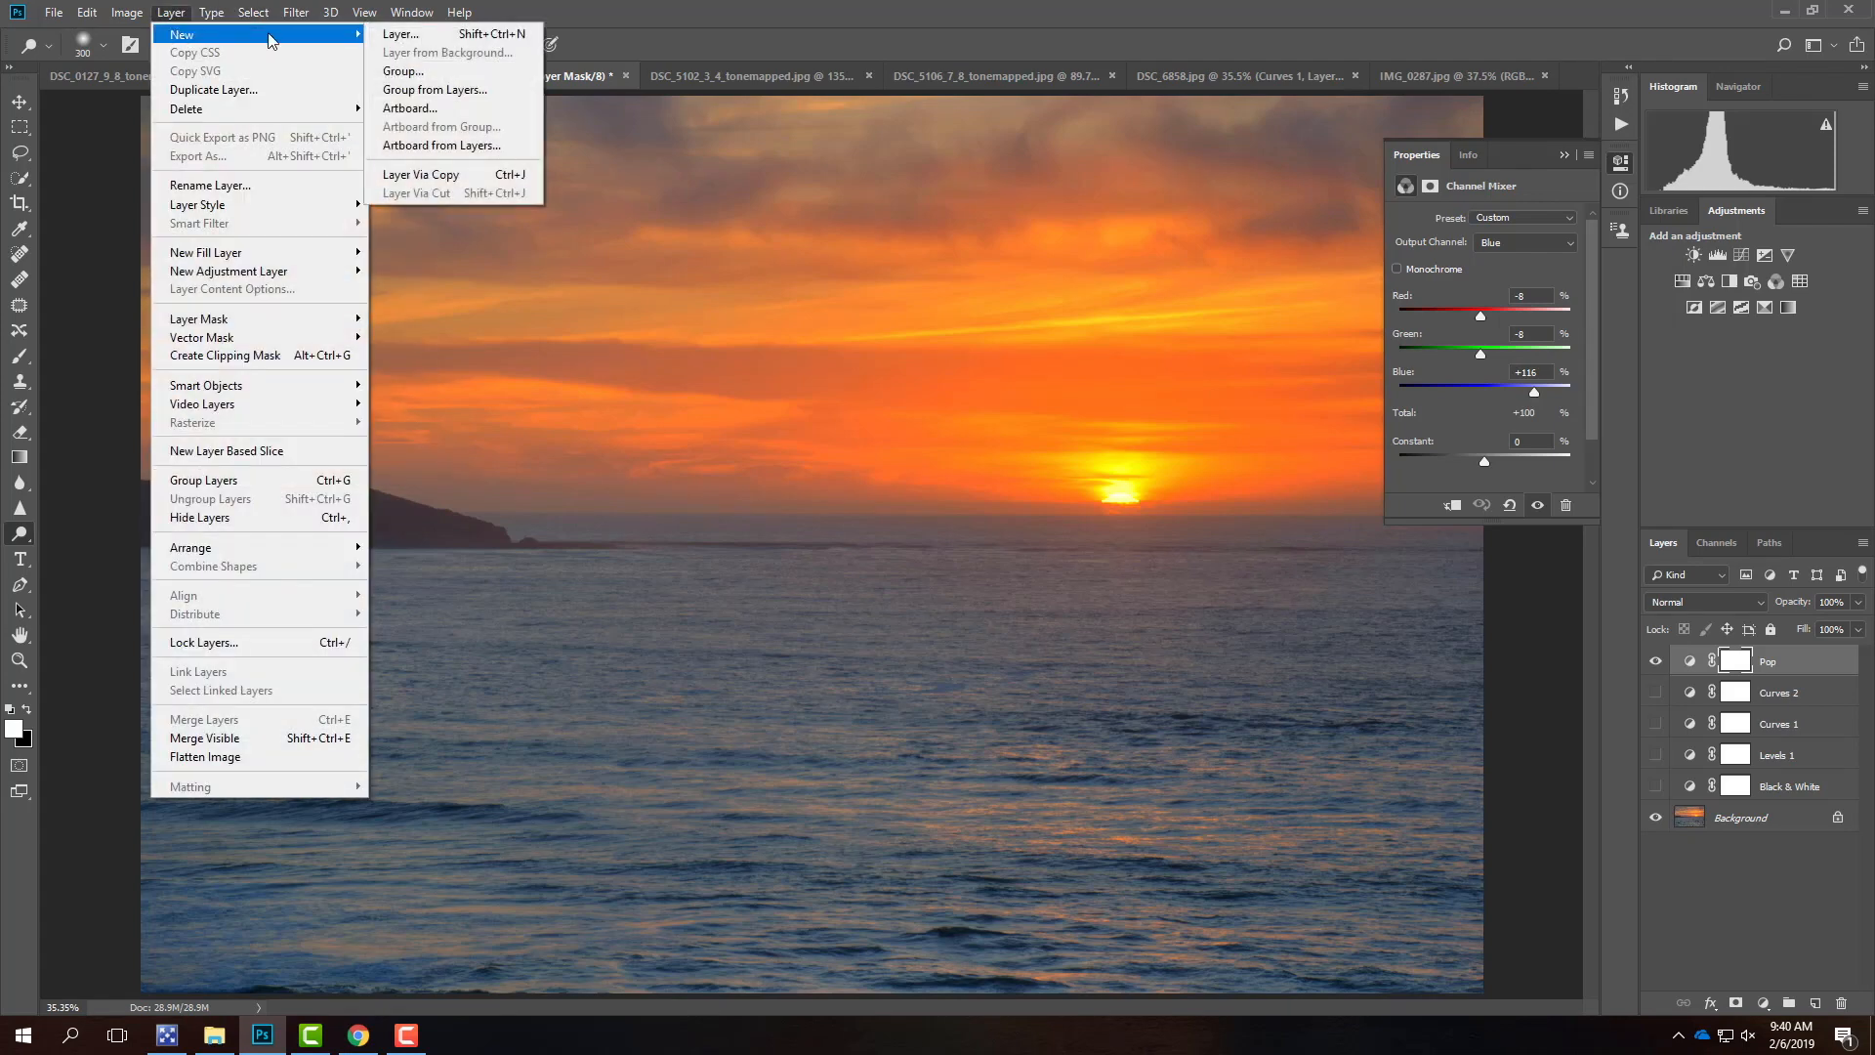
pyautogui.click(414, 36)
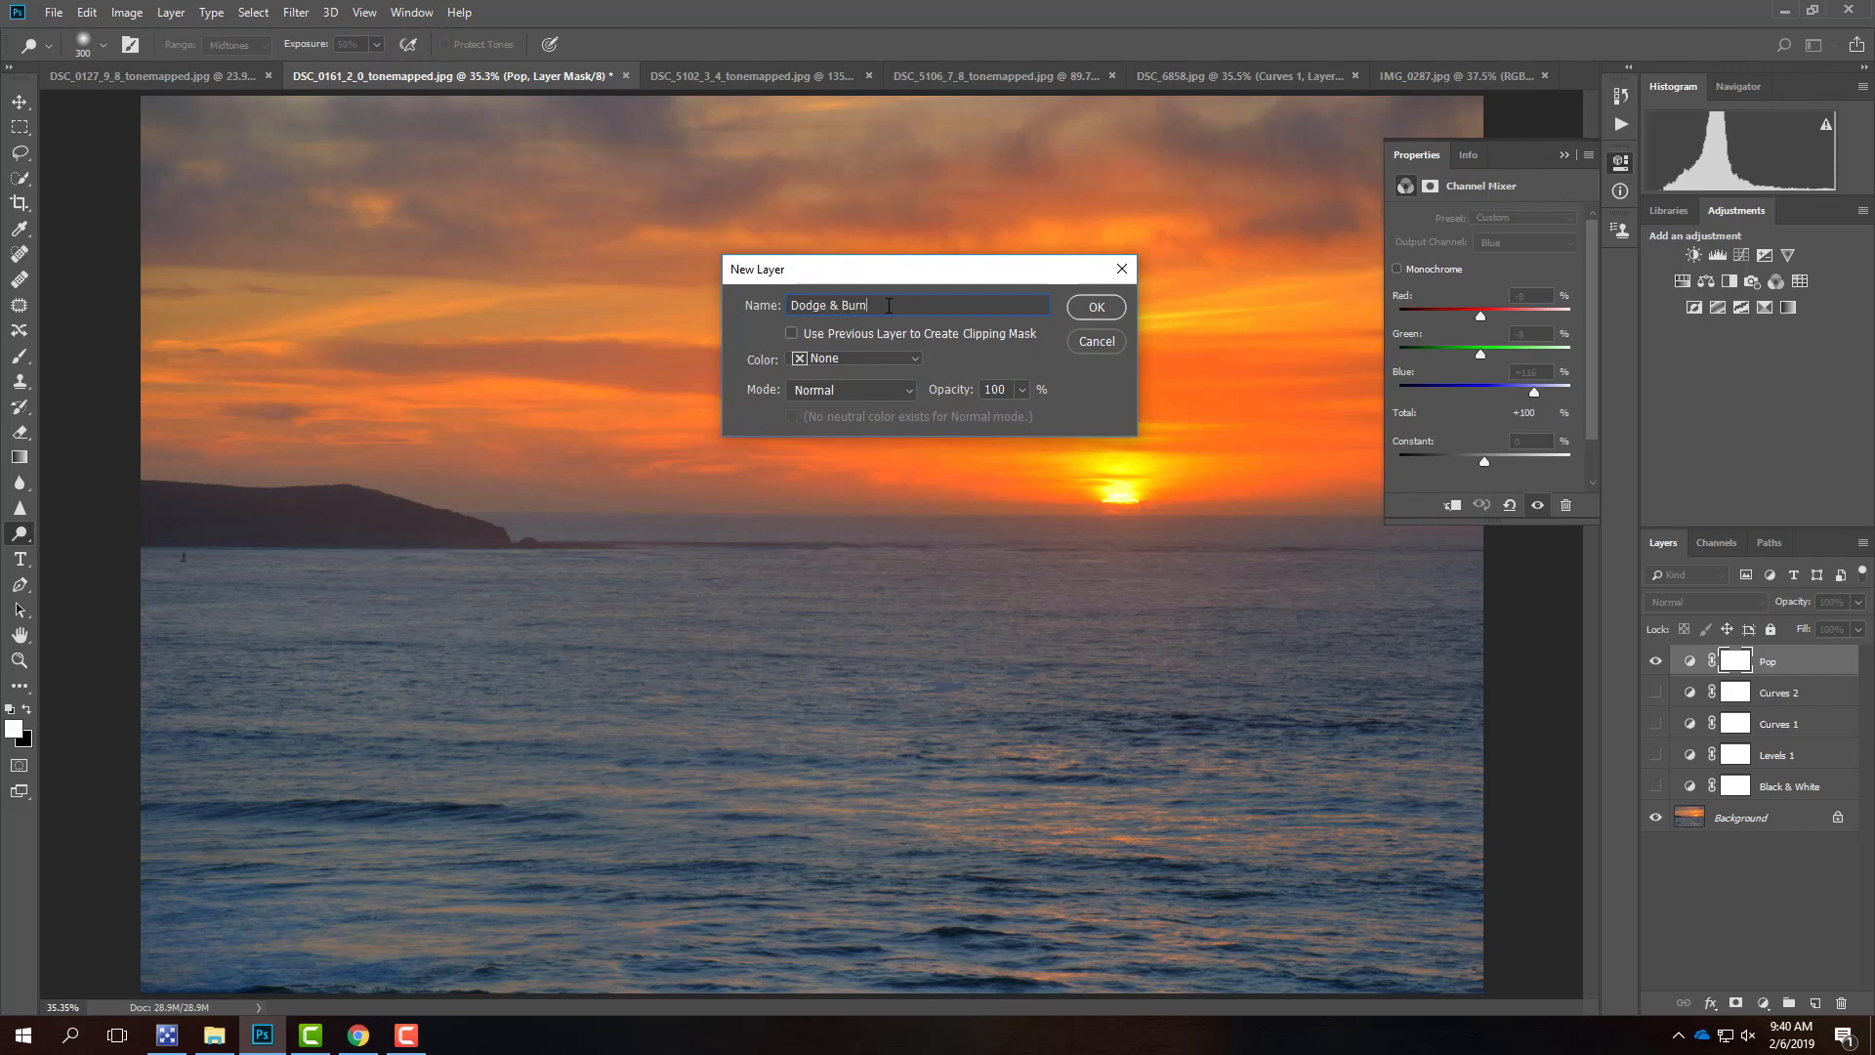
pyautogui.click(843, 390)
pyautogui.click(848, 661)
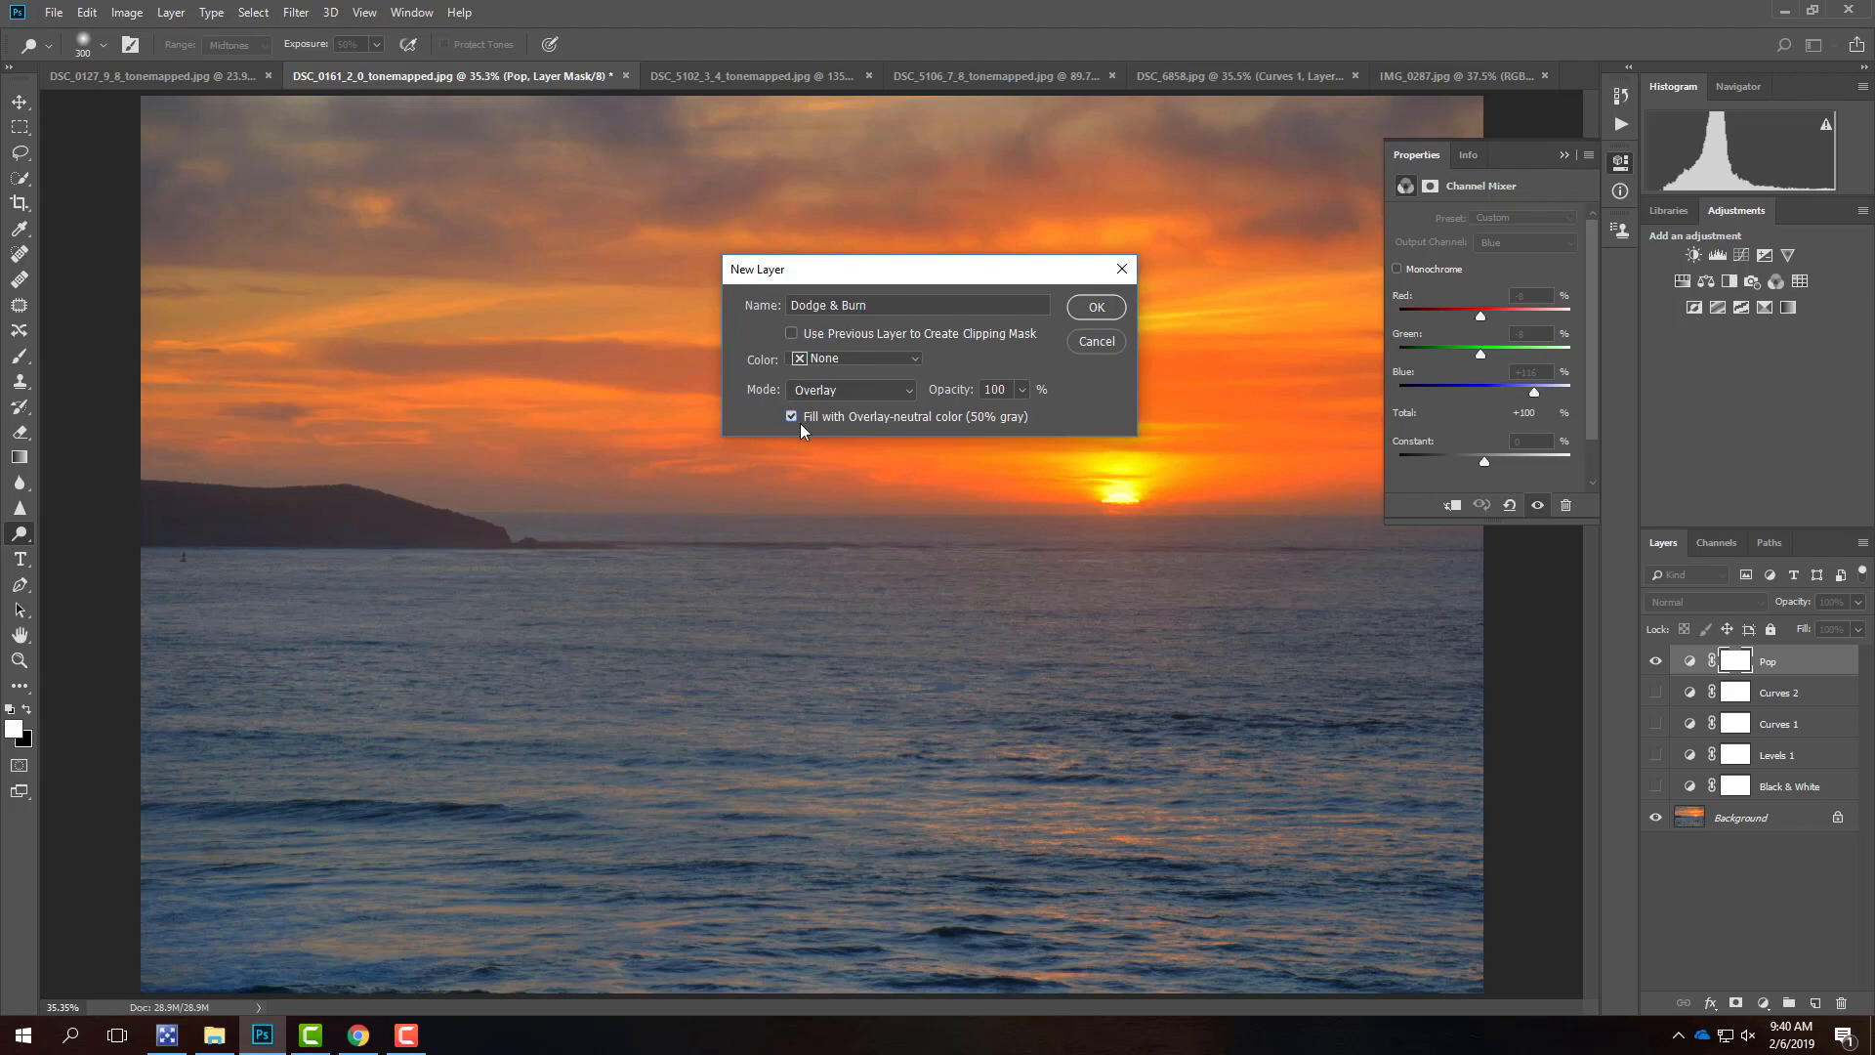
pyautogui.click(1105, 310)
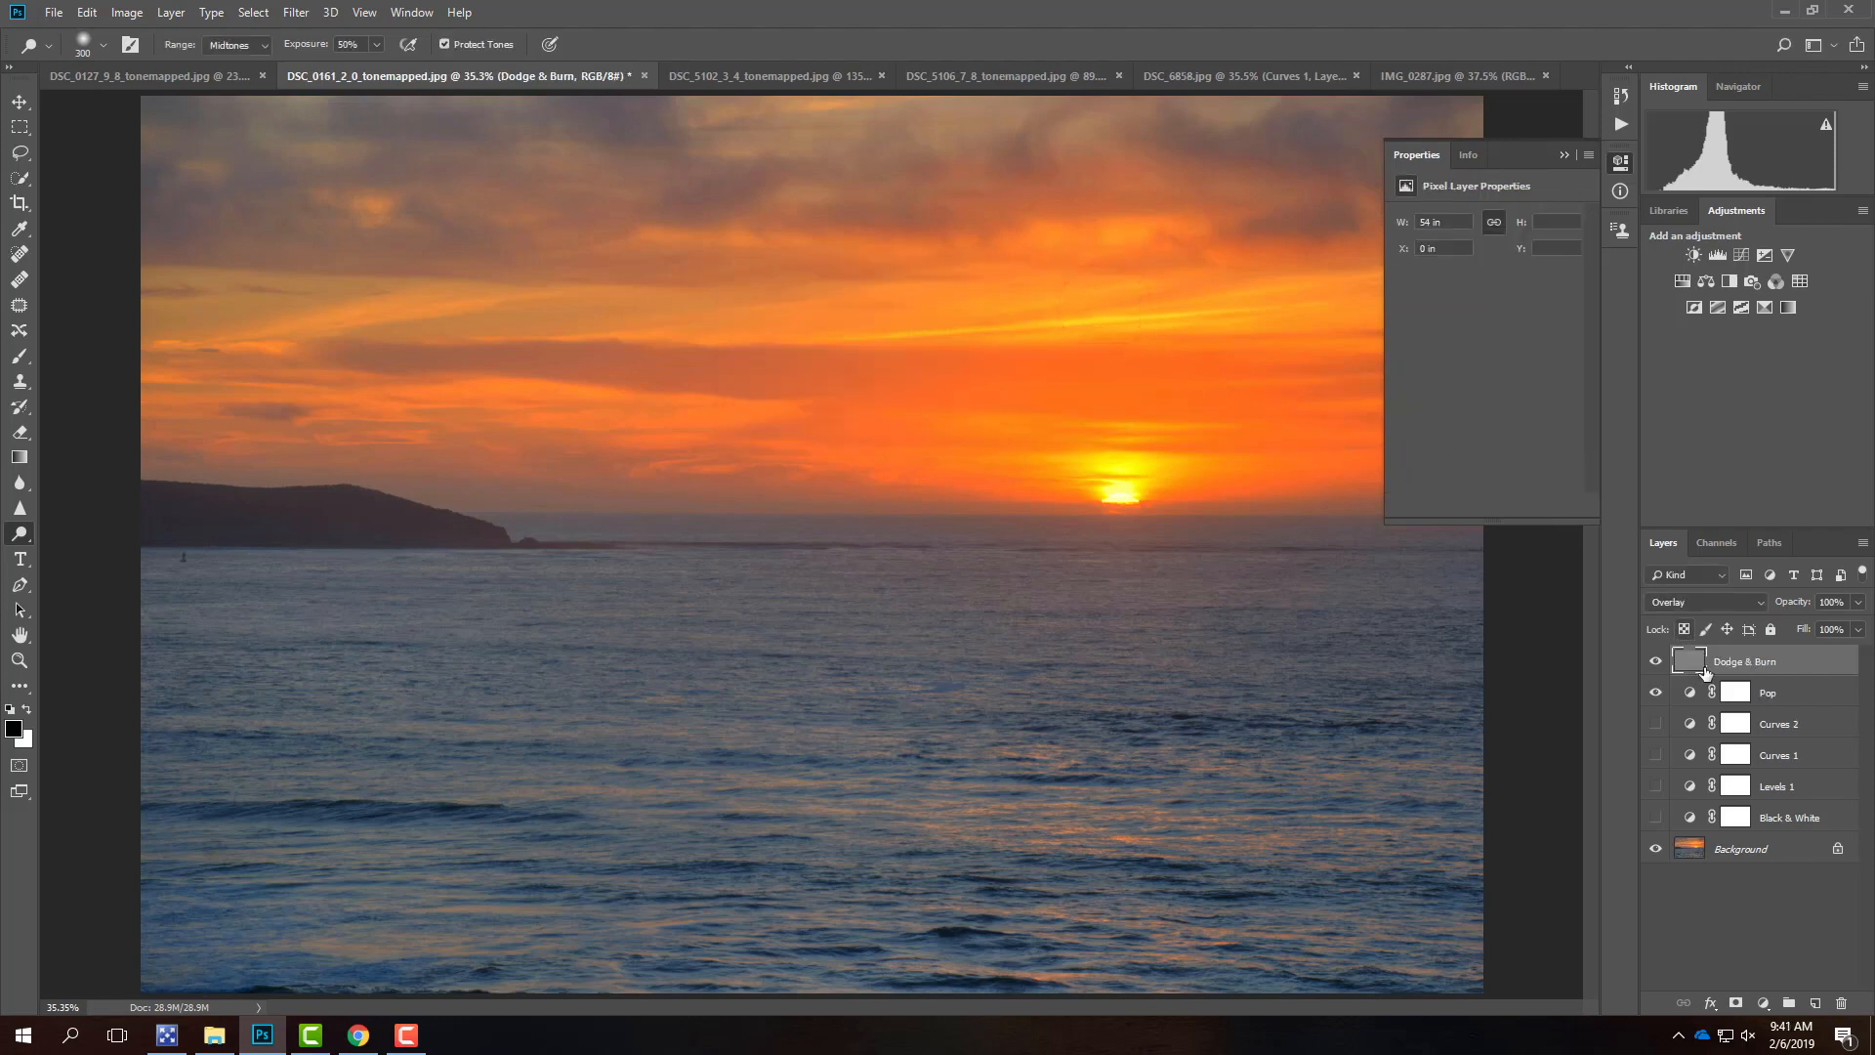
# - Burn the dark clouds across the upper sunset sky with the Burn Tool at 800 px
pyautogui.click(20, 533)
pyautogui.click(83, 552)
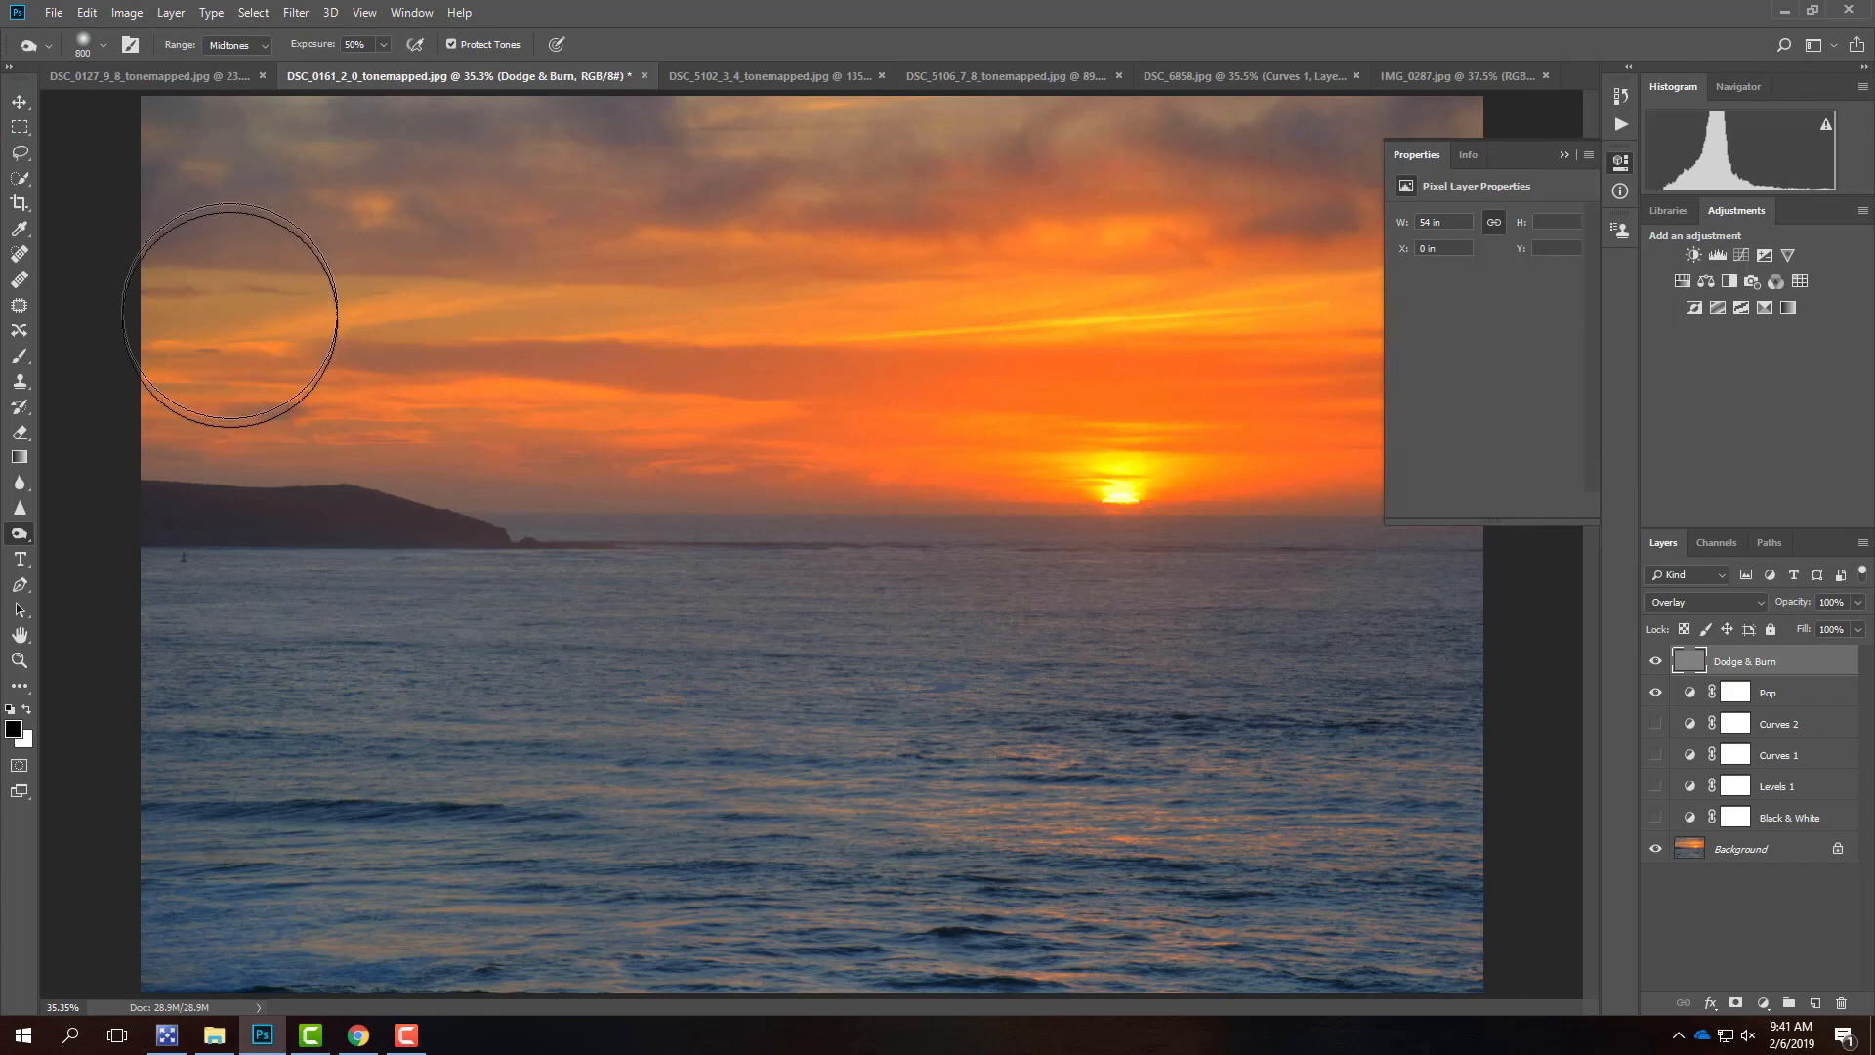
pyautogui.moveTo(212, 342); pyautogui.dragTo(190, 384)
pyautogui.moveTo(196, 248)
pyautogui.mouseDown()
pyautogui.moveTo(193, 186)
pyautogui.moveTo(443, 195)
pyautogui.moveTo(820, 159)
pyautogui.mouseUp()
pyautogui.moveTo(561, 169); pyautogui.dragTo(849, 172)
pyautogui.moveTo(887, 175)
pyautogui.mouseDown()
pyautogui.moveTo(1327, 159)
pyautogui.moveTo(1221, 188)
pyautogui.mouseUp()
pyautogui.moveTo(1065, 228); pyautogui.dragTo(491, 275)
# - Reduce the burn brush to 175 px and burn the horizontal cloud band across the middle of the sky
pyautogui.press('[')
pyautogui.press('[')
pyautogui.press('[')
pyautogui.press('[')
pyautogui.press('[')
pyautogui.moveTo(370, 363)
pyautogui.mouseDown()
pyautogui.moveTo(646, 380)
pyautogui.moveTo(517, 358)
pyautogui.moveTo(914, 366)
pyautogui.moveTo(497, 362)
pyautogui.moveTo(531, 376)
pyautogui.moveTo(653, 371)
pyautogui.moveTo(275, 358)
pyautogui.moveTo(452, 404)
pyautogui.moveTo(306, 347)
pyautogui.moveTo(1268, 386)
pyautogui.mouseUp()
pyautogui.moveTo(1087, 377); pyautogui.dragTo(560, 372)
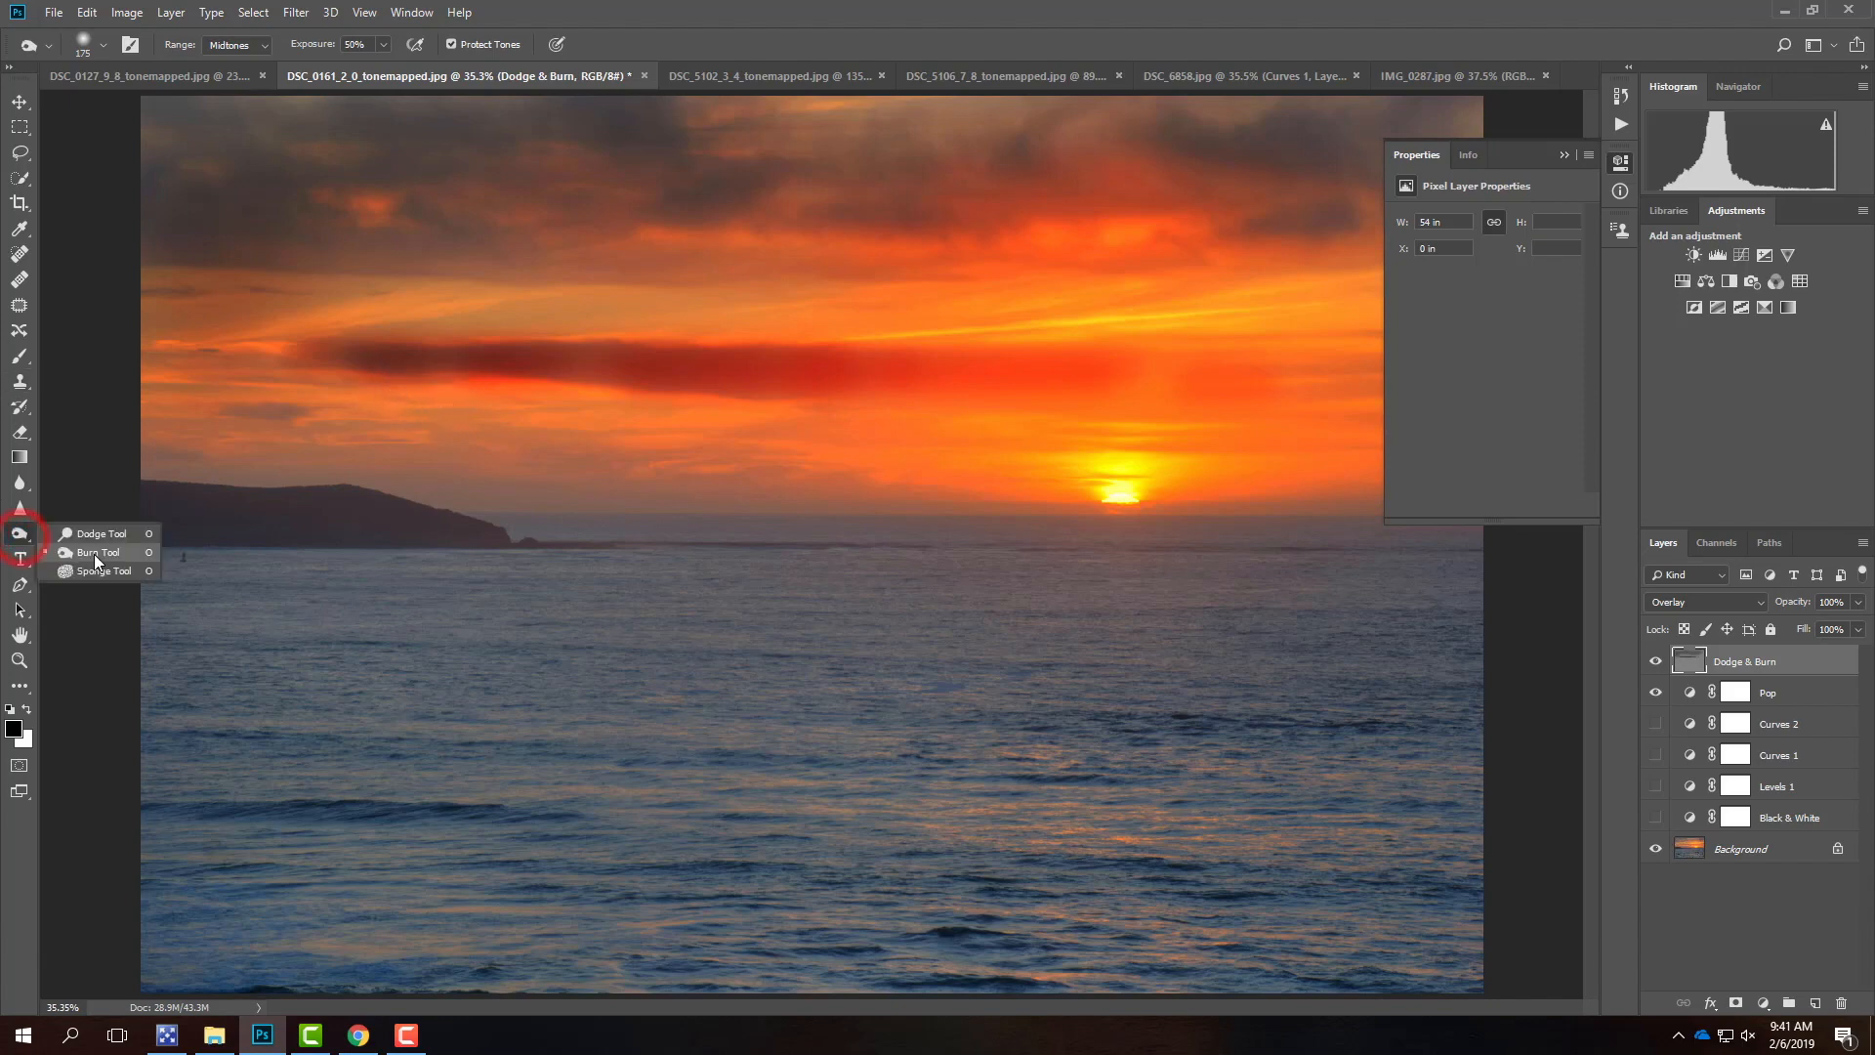
# - Dodge the bright sky above the headland and a wide patch of water below the horizon with a 300 px brush
pyautogui.click(98, 535)
pyautogui.moveTo(449, 420)
pyautogui.mouseDown()
pyautogui.moveTo(403, 410)
pyautogui.moveTo(447, 419)
pyautogui.moveTo(368, 418)
pyautogui.mouseUp()
pyautogui.moveTo(264, 390)
pyautogui.mouseDown()
pyautogui.moveTo(221, 391)
pyautogui.moveTo(349, 413)
pyautogui.moveTo(237, 411)
pyautogui.mouseUp()
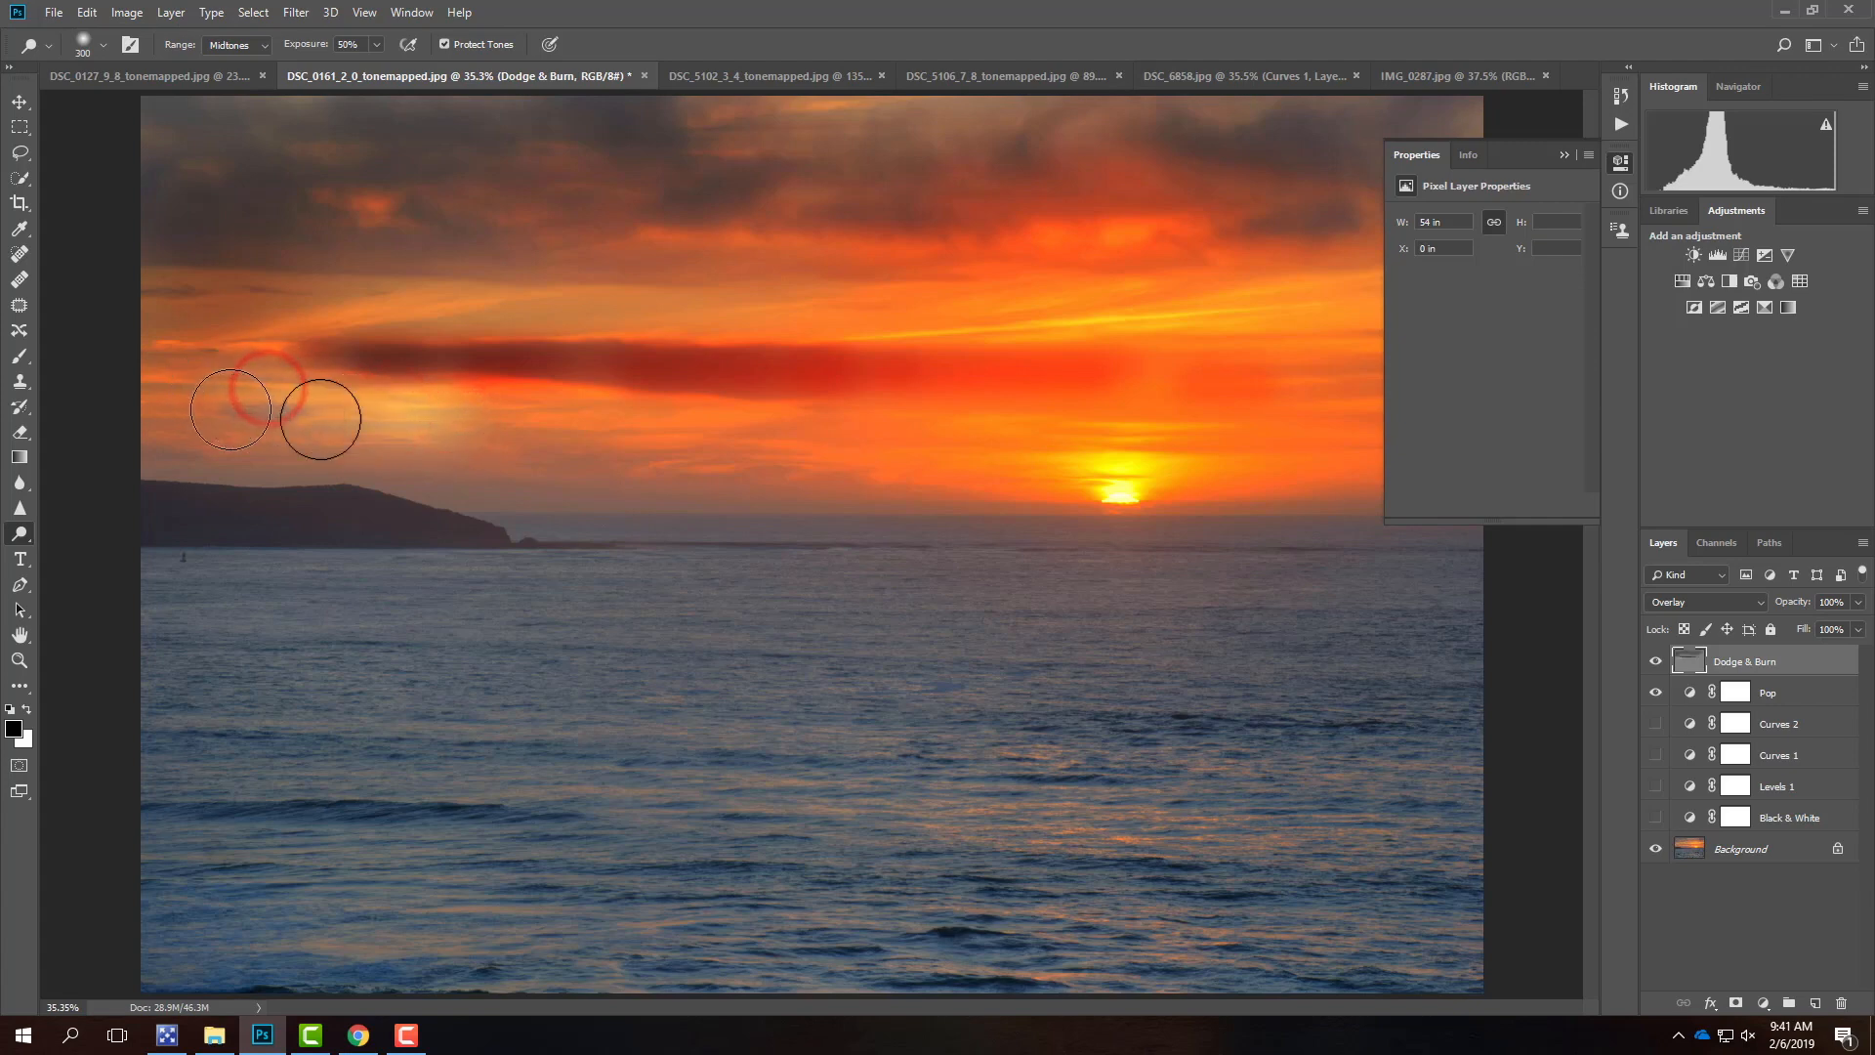
pyautogui.moveTo(389, 414)
pyautogui.mouseDown()
pyautogui.moveTo(586, 427)
pyautogui.moveTo(553, 427)
pyautogui.mouseUp()
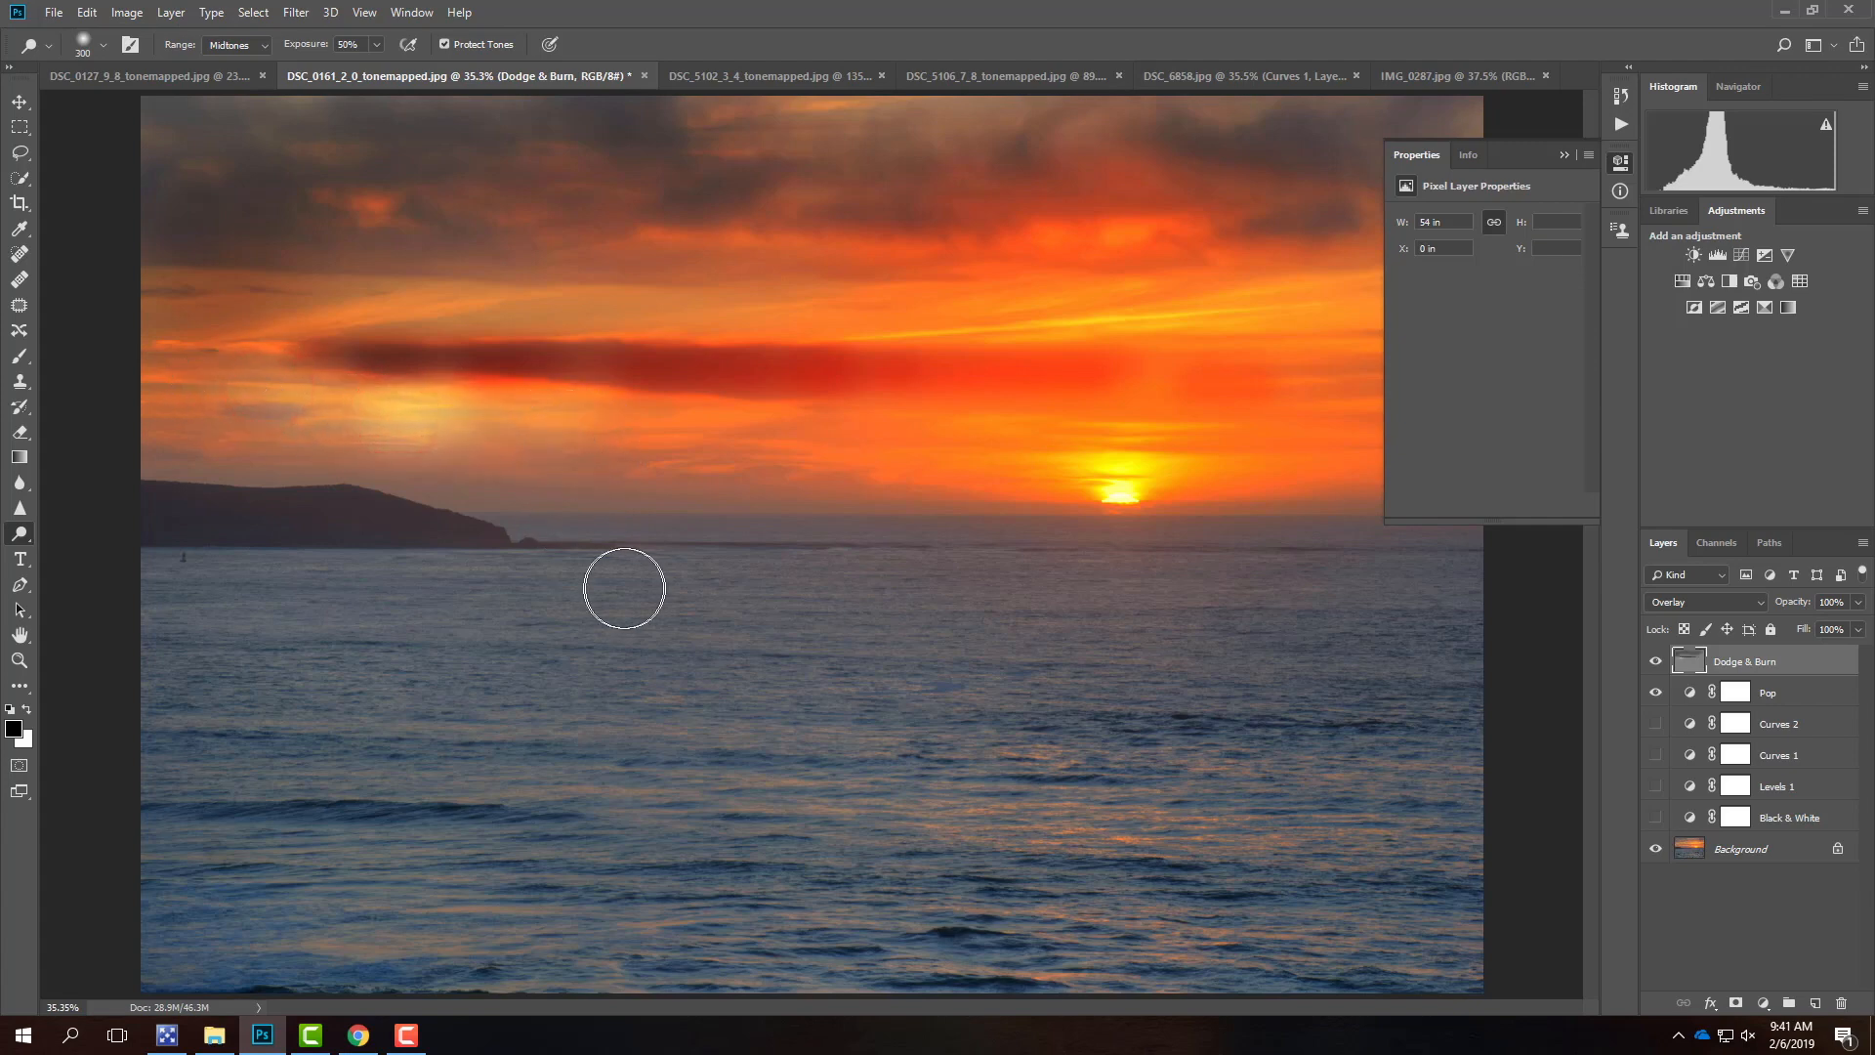
pyautogui.moveTo(566, 605)
pyautogui.mouseDown()
pyautogui.moveTo(786, 618)
pyautogui.moveTo(620, 616)
pyautogui.moveTo(544, 646)
pyautogui.moveTo(759, 637)
pyautogui.moveTo(624, 636)
pyautogui.mouseUp()
pyautogui.moveTo(624, 636)
pyautogui.mouseDown()
pyautogui.moveTo(705, 637)
pyautogui.moveTo(576, 646)
pyautogui.moveTo(631, 626)
pyautogui.mouseUp()
pyautogui.moveTo(631, 625)
pyautogui.mouseDown()
pyautogui.moveTo(712, 624)
pyautogui.moveTo(539, 628)
pyautogui.moveTo(703, 619)
pyautogui.moveTo(709, 637)
pyautogui.mouseUp()
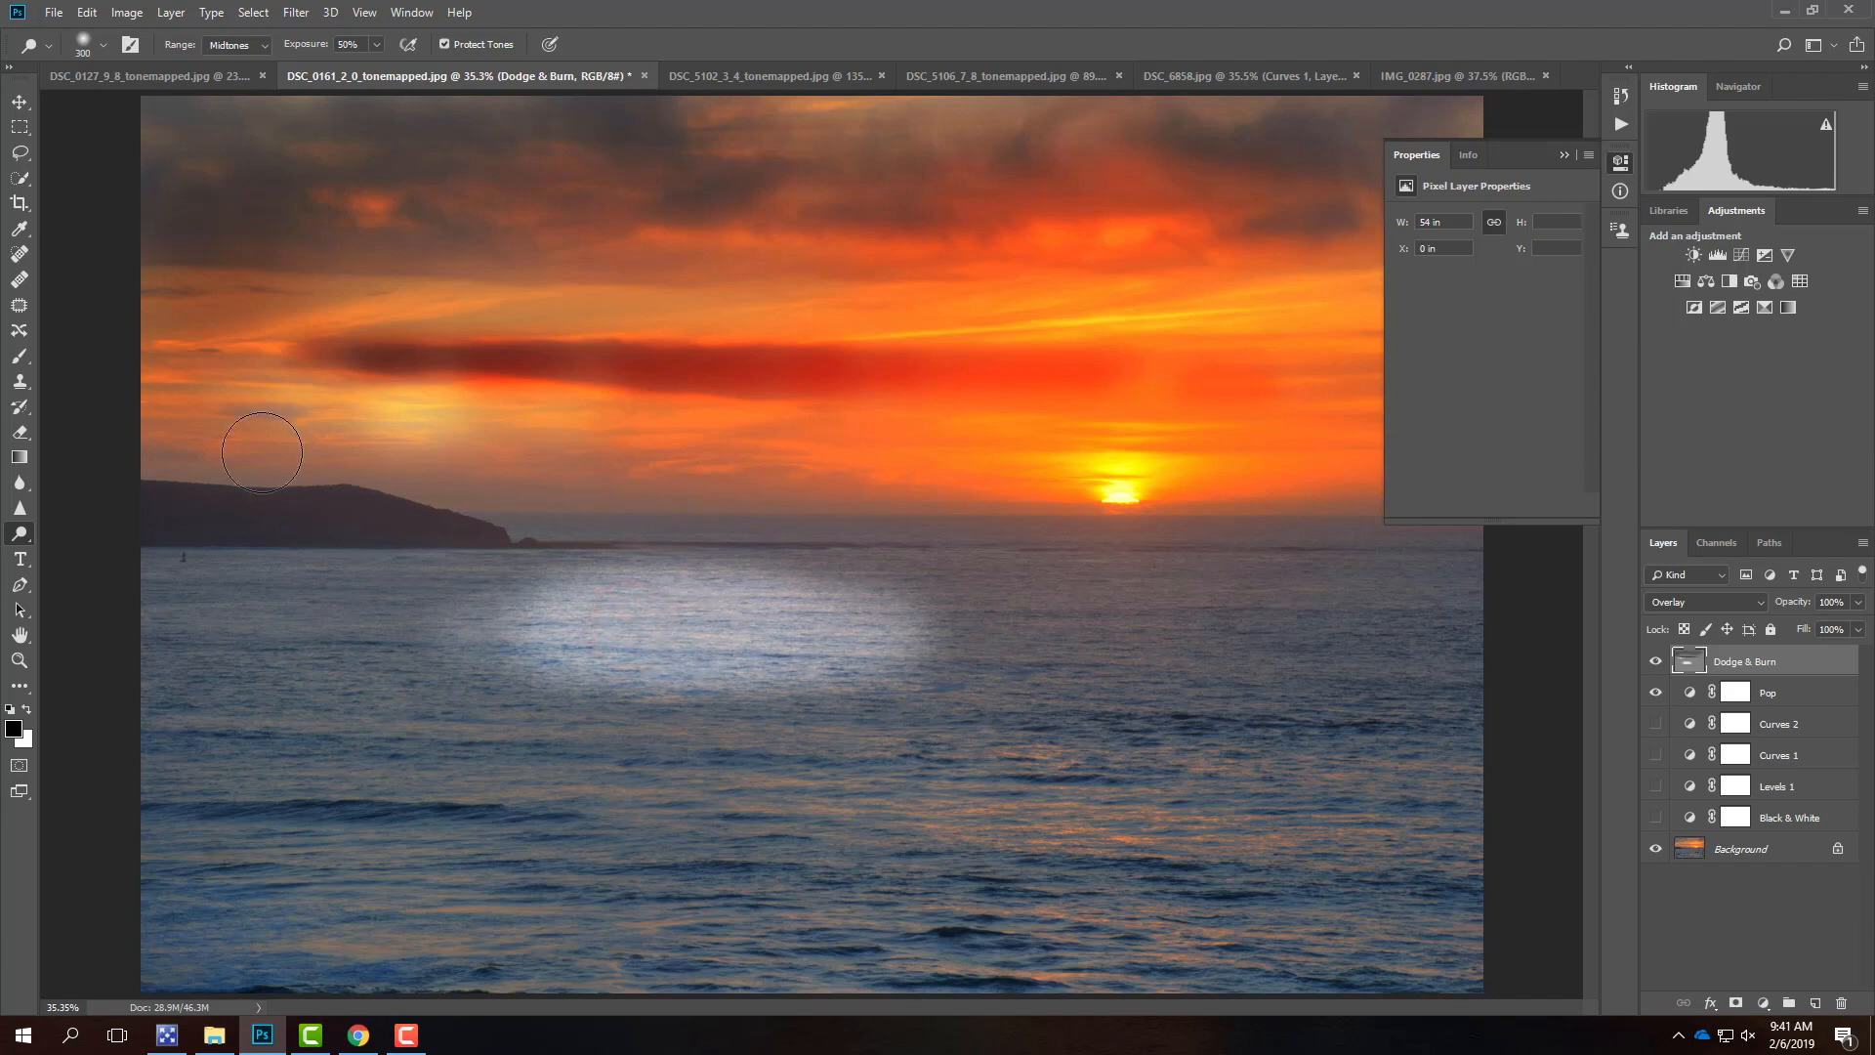
# - Try to tone down the dodged water patch and the bright sky spot with the Burn Tool, enlarging the brush to 400 px
pyautogui.click(21, 532)
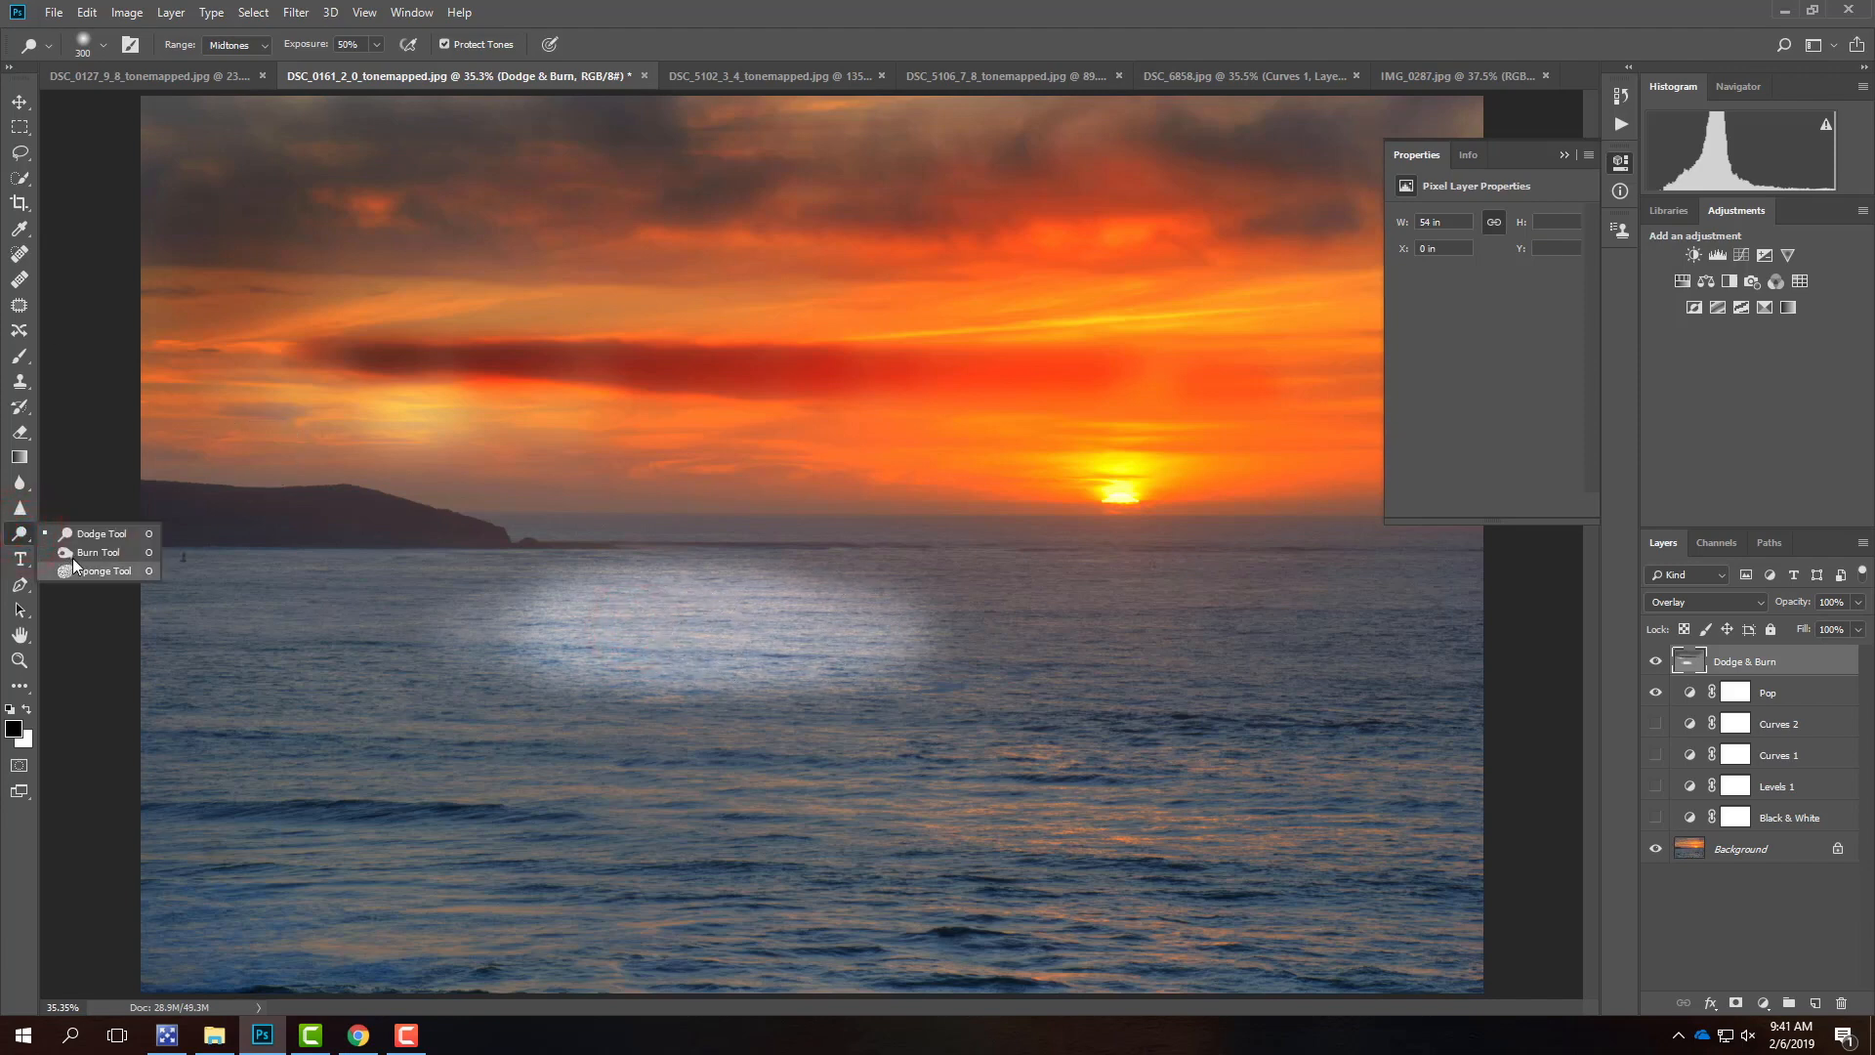
pyautogui.click(83, 553)
pyautogui.moveTo(695, 661)
pyautogui.mouseDown()
pyautogui.moveTo(853, 661)
pyautogui.moveTo(600, 666)
pyautogui.mouseUp()
pyautogui.click(752, 658)
pyautogui.moveTo(535, 628); pyautogui.dragTo(820, 646)
pyautogui.press(']')
pyautogui.press(']')
pyautogui.press(']')
pyautogui.press(']')
pyautogui.moveTo(796, 658)
pyautogui.mouseDown()
pyautogui.moveTo(857, 649)
pyautogui.moveTo(566, 657)
pyautogui.moveTo(653, 650)
pyautogui.moveTo(566, 604)
pyautogui.moveTo(684, 633)
pyautogui.moveTo(771, 614)
pyautogui.moveTo(709, 615)
pyautogui.moveTo(948, 628)
pyautogui.moveTo(906, 639)
pyautogui.moveTo(1022, 620)
pyautogui.mouseUp()
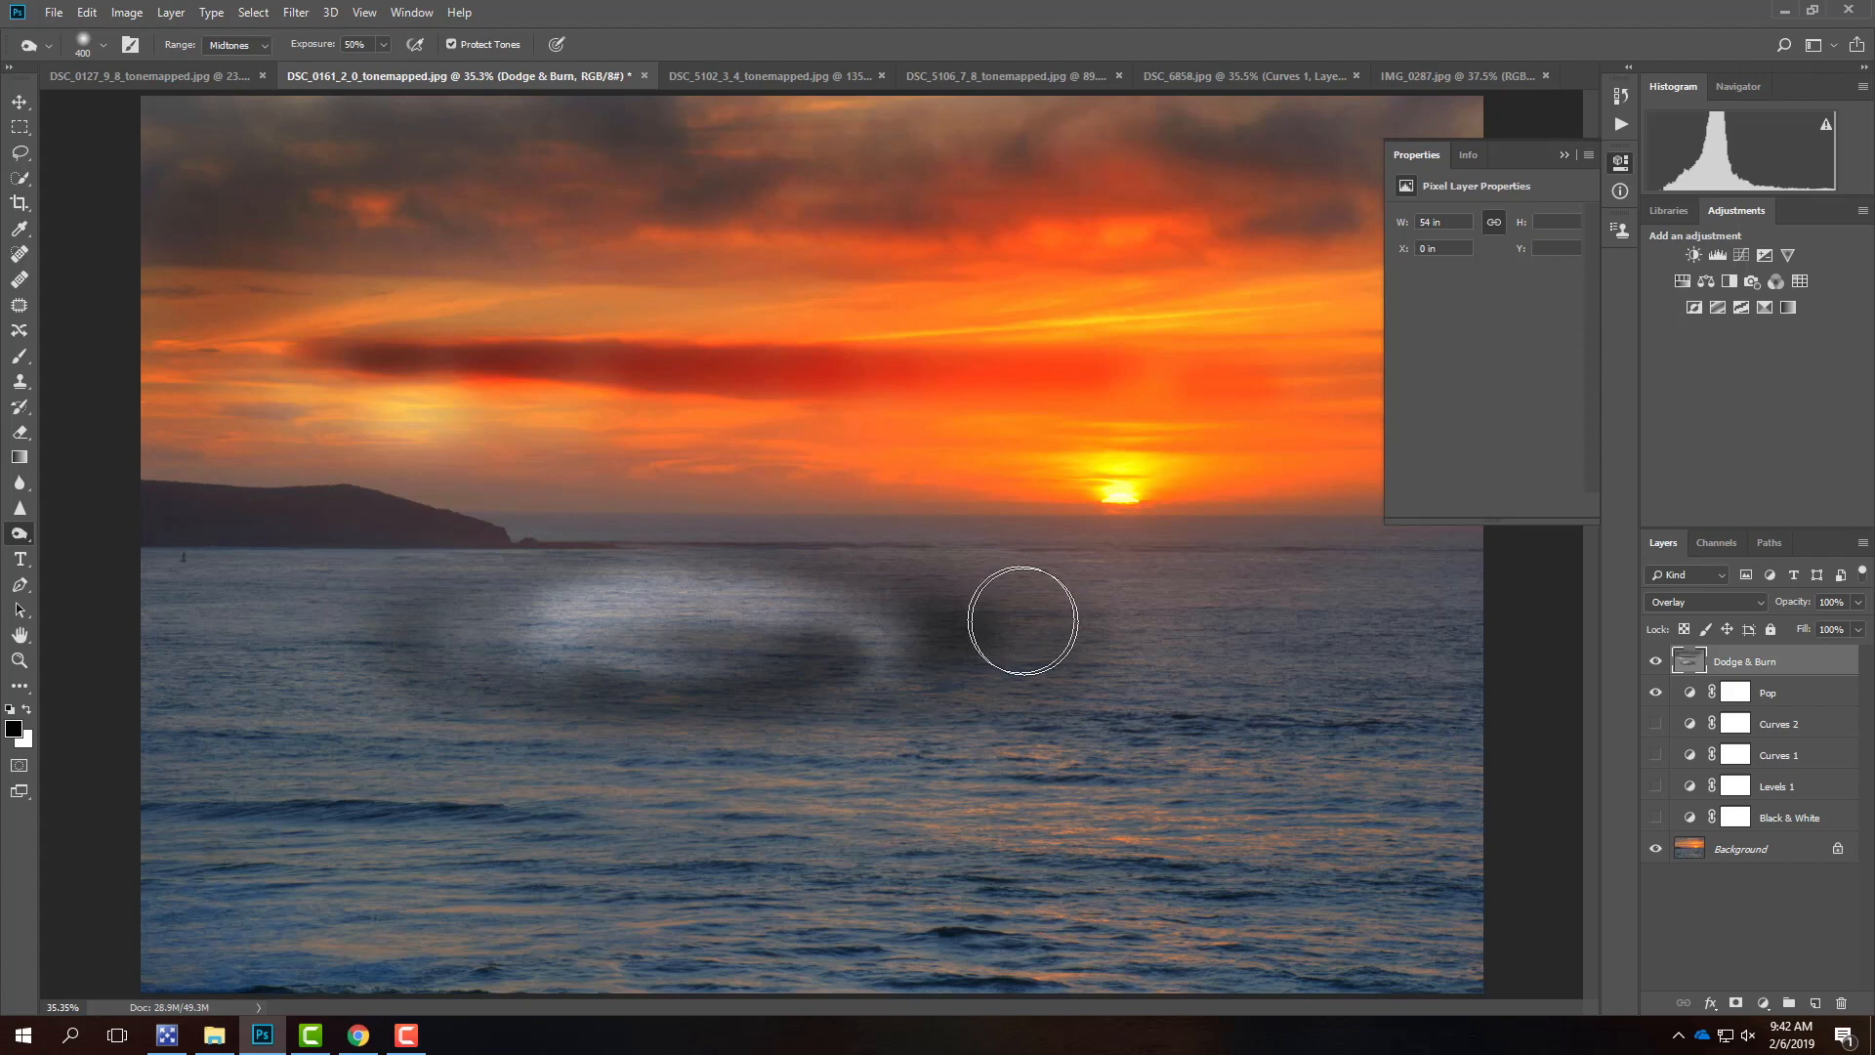
pyautogui.moveTo(439, 442)
pyautogui.mouseDown()
pyautogui.moveTo(414, 434)
pyautogui.moveTo(414, 389)
pyautogui.mouseUp()
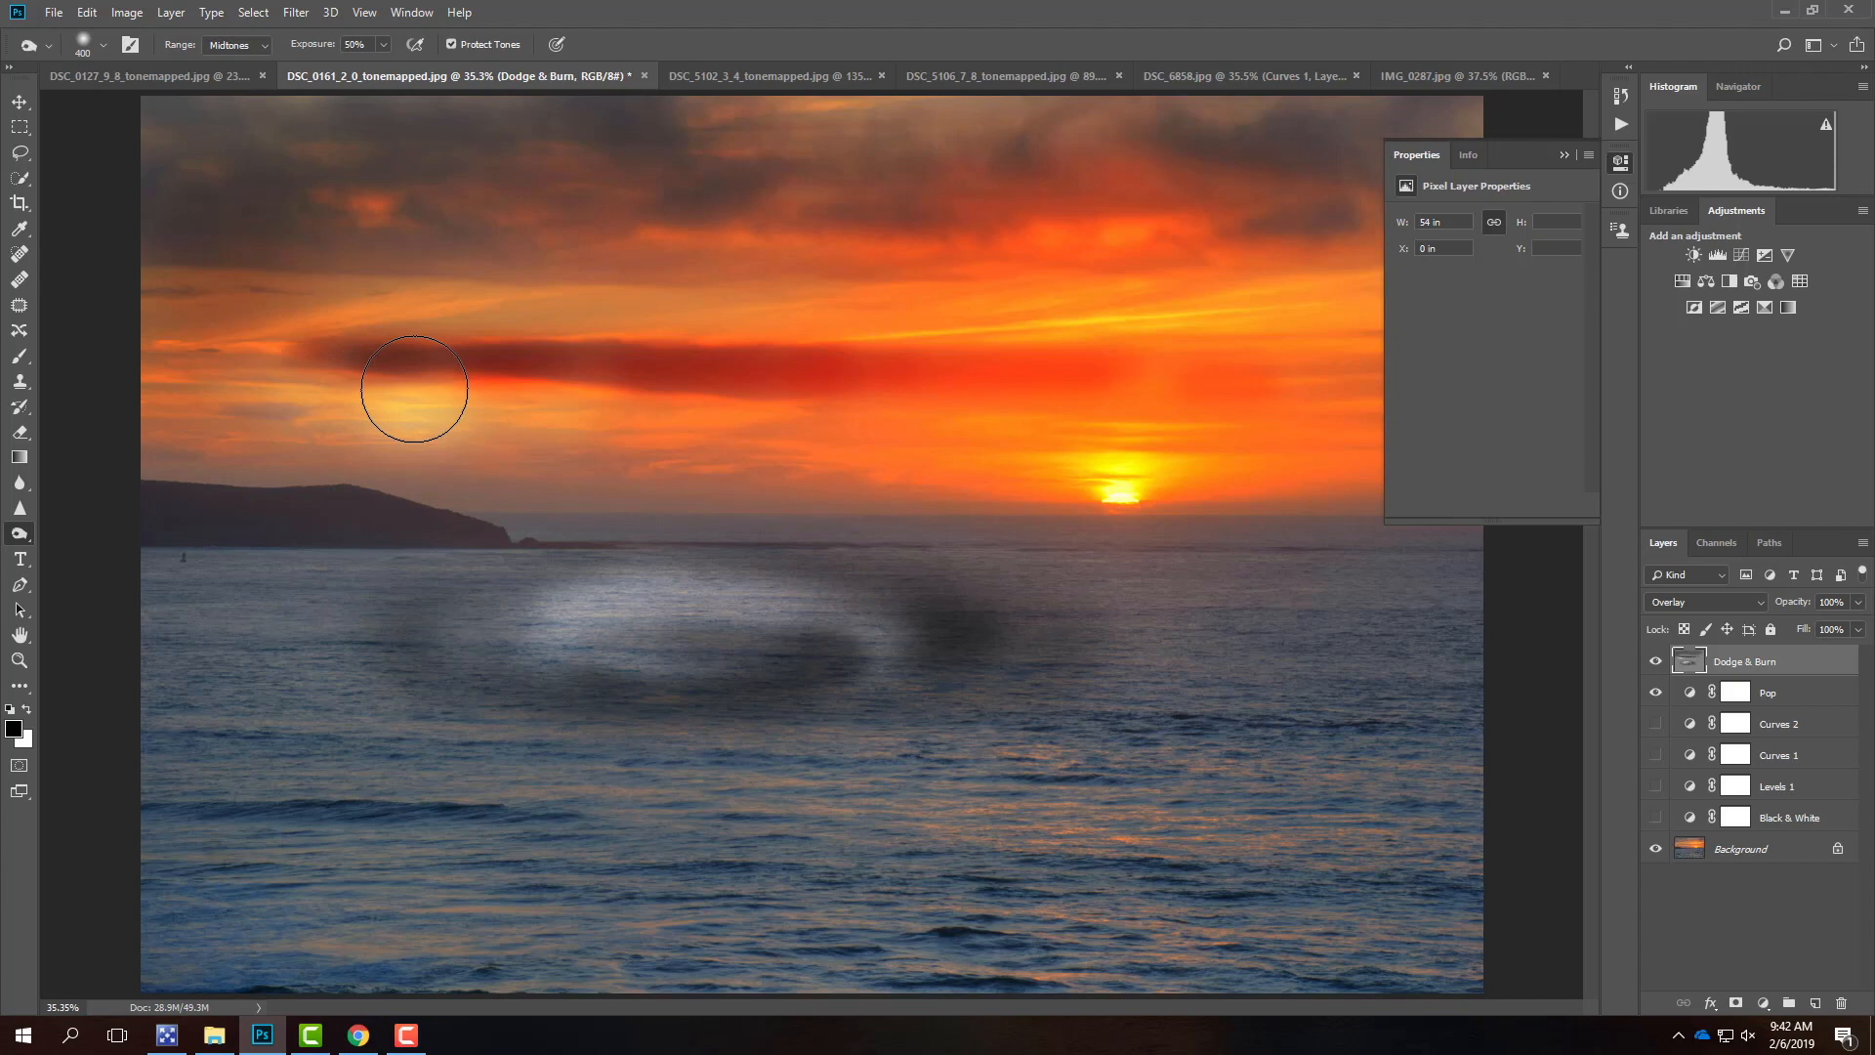
# - Hide the Dodge & Burn layer and add a Dodge & Burn 2 layer in Overlay mode, filled with 50% gray
pyautogui.click(1656, 662)
pyautogui.click(161, 12)
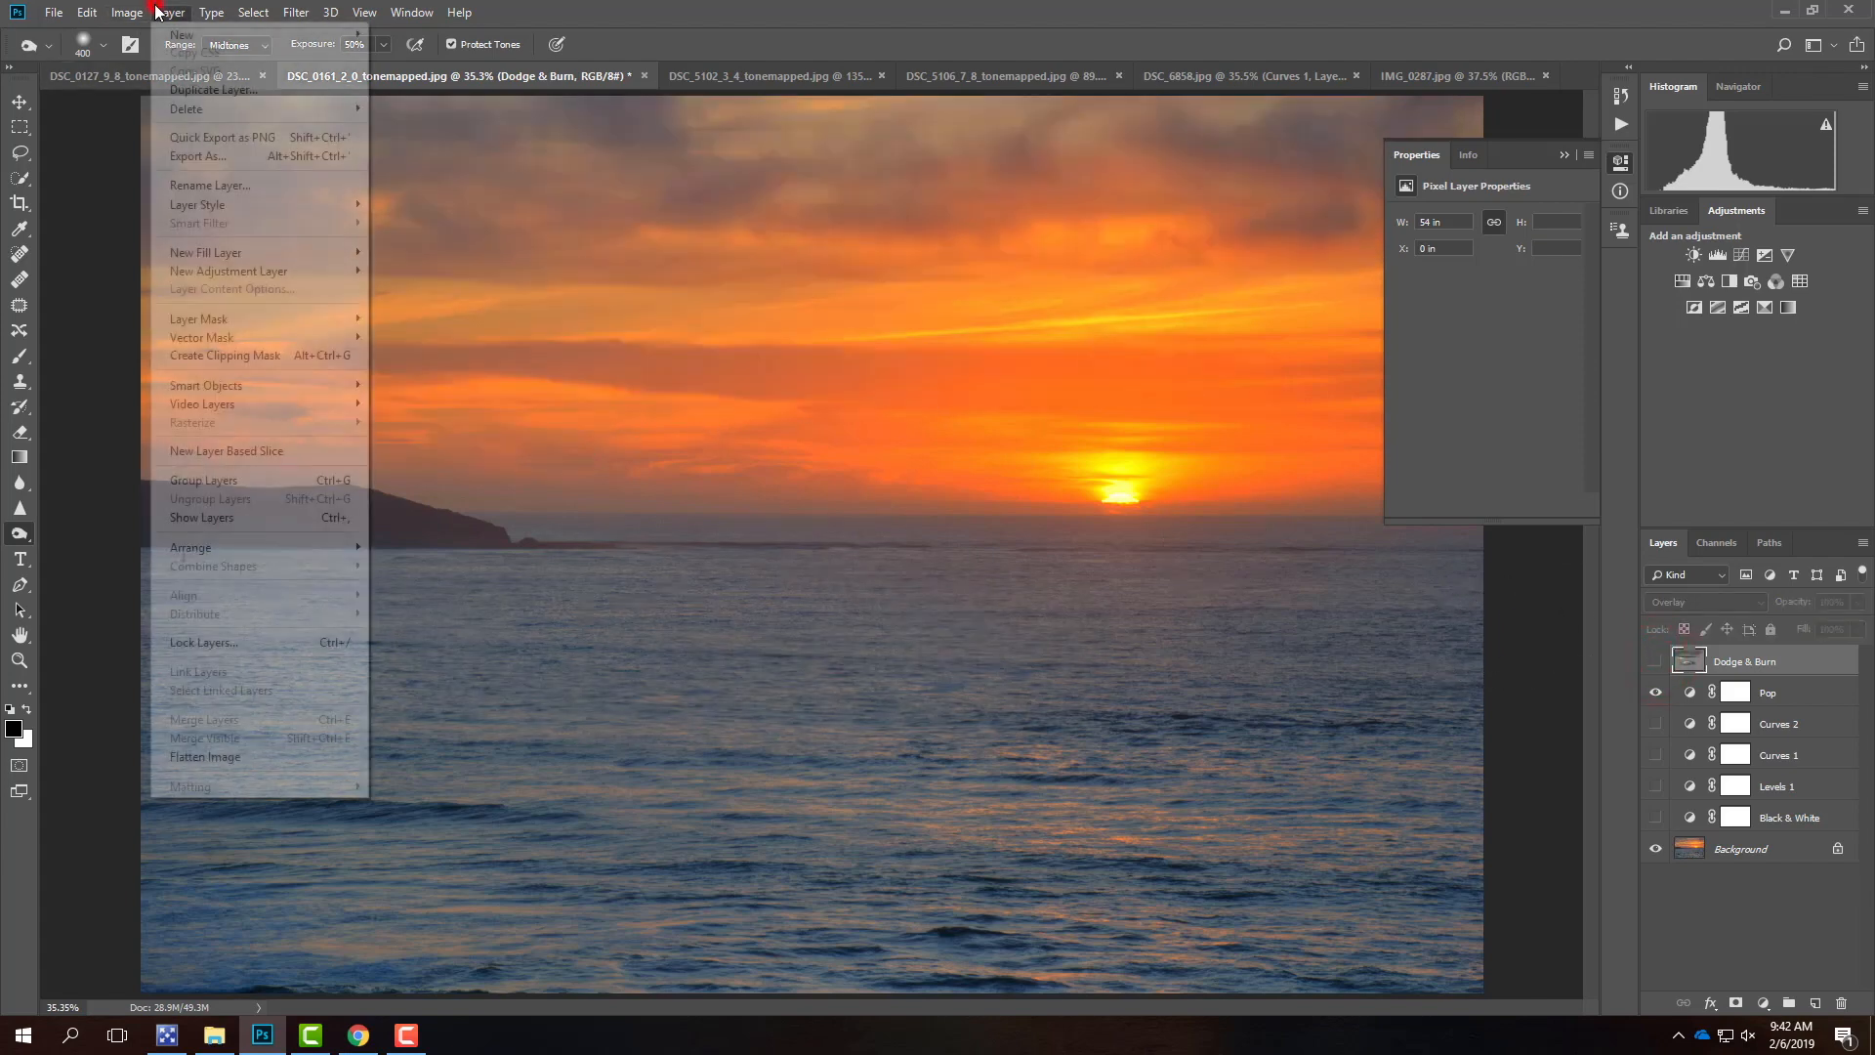
pyautogui.moveTo(349, 39)
pyautogui.click(417, 43)
pyautogui.write('Do')
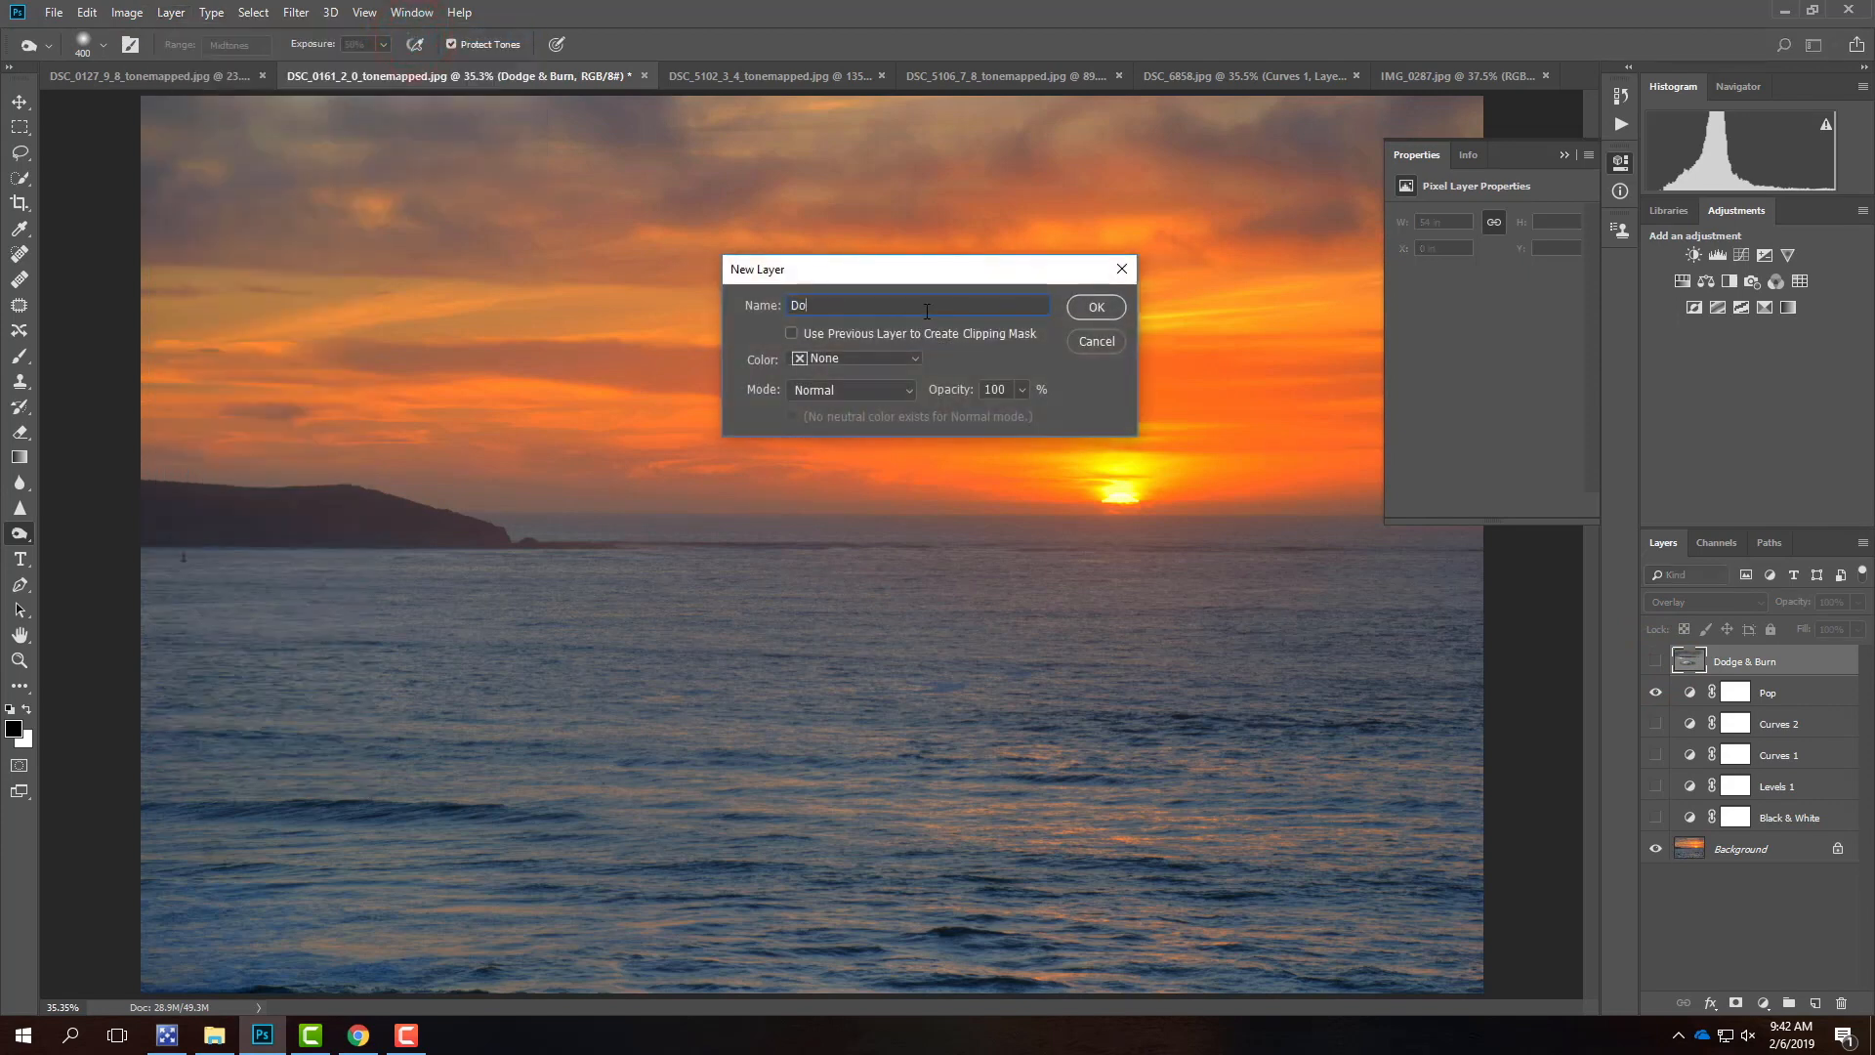
pyautogui.write('dge & Burn 2')
pyautogui.click(825, 390)
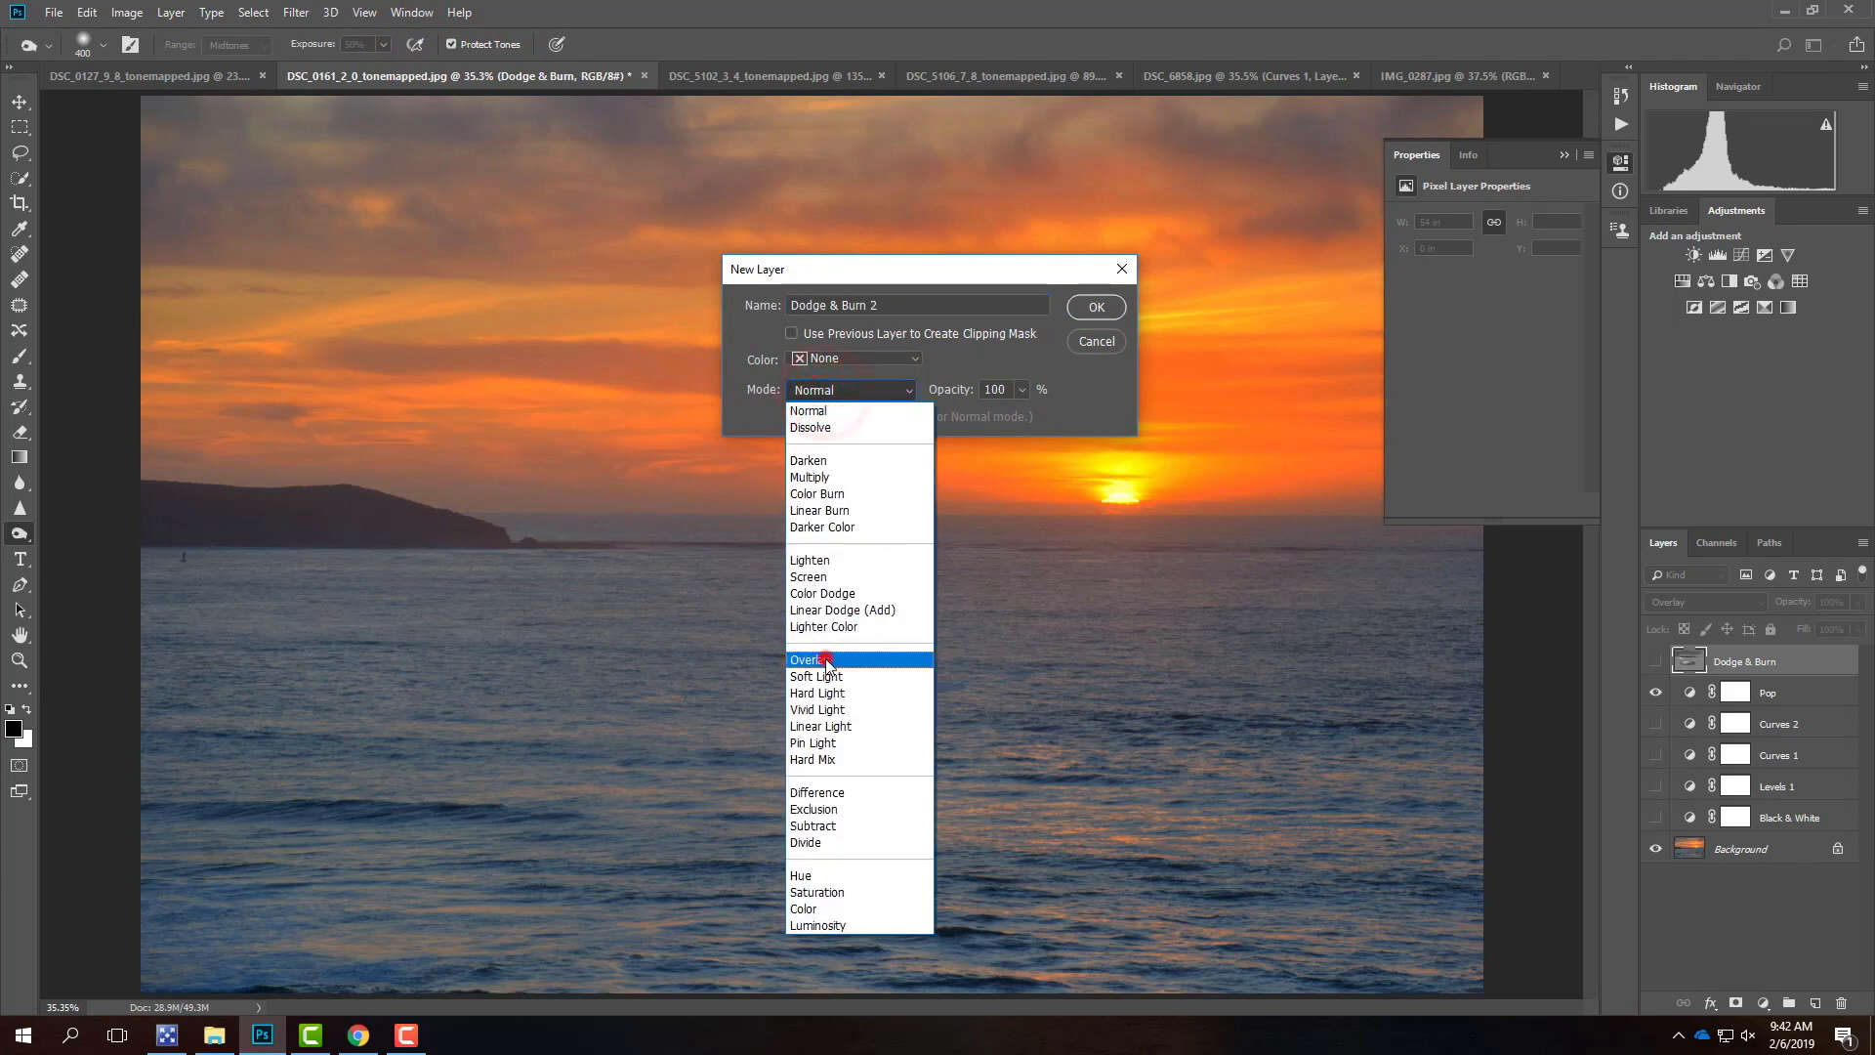
pyautogui.click(825, 661)
pyautogui.click(794, 414)
pyautogui.click(1111, 311)
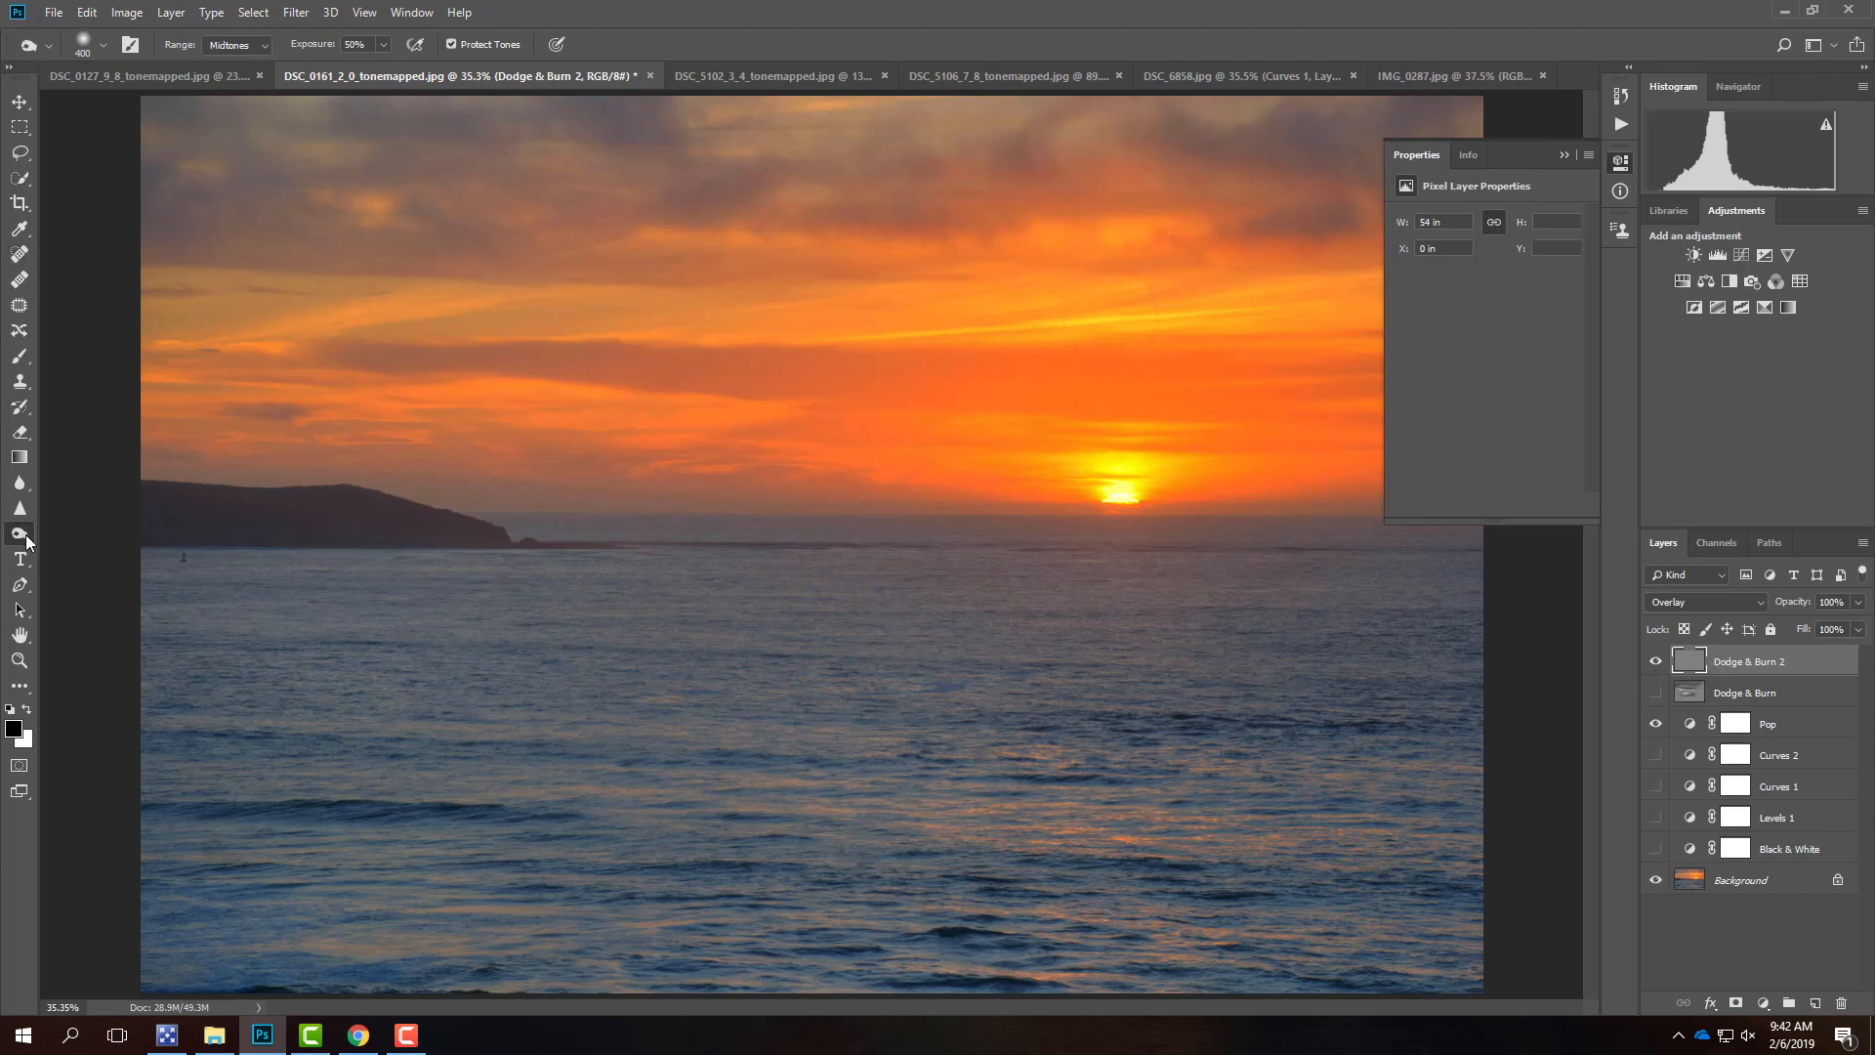
# - Enlarge the burn brush to 1000 px and burn the clouds across the upper sky on the Dodge & Burn 2 layer
pyautogui.press(']')
pyautogui.press(']')
pyautogui.press(']')
pyautogui.press(']')
pyautogui.press(']')
pyautogui.press(']')
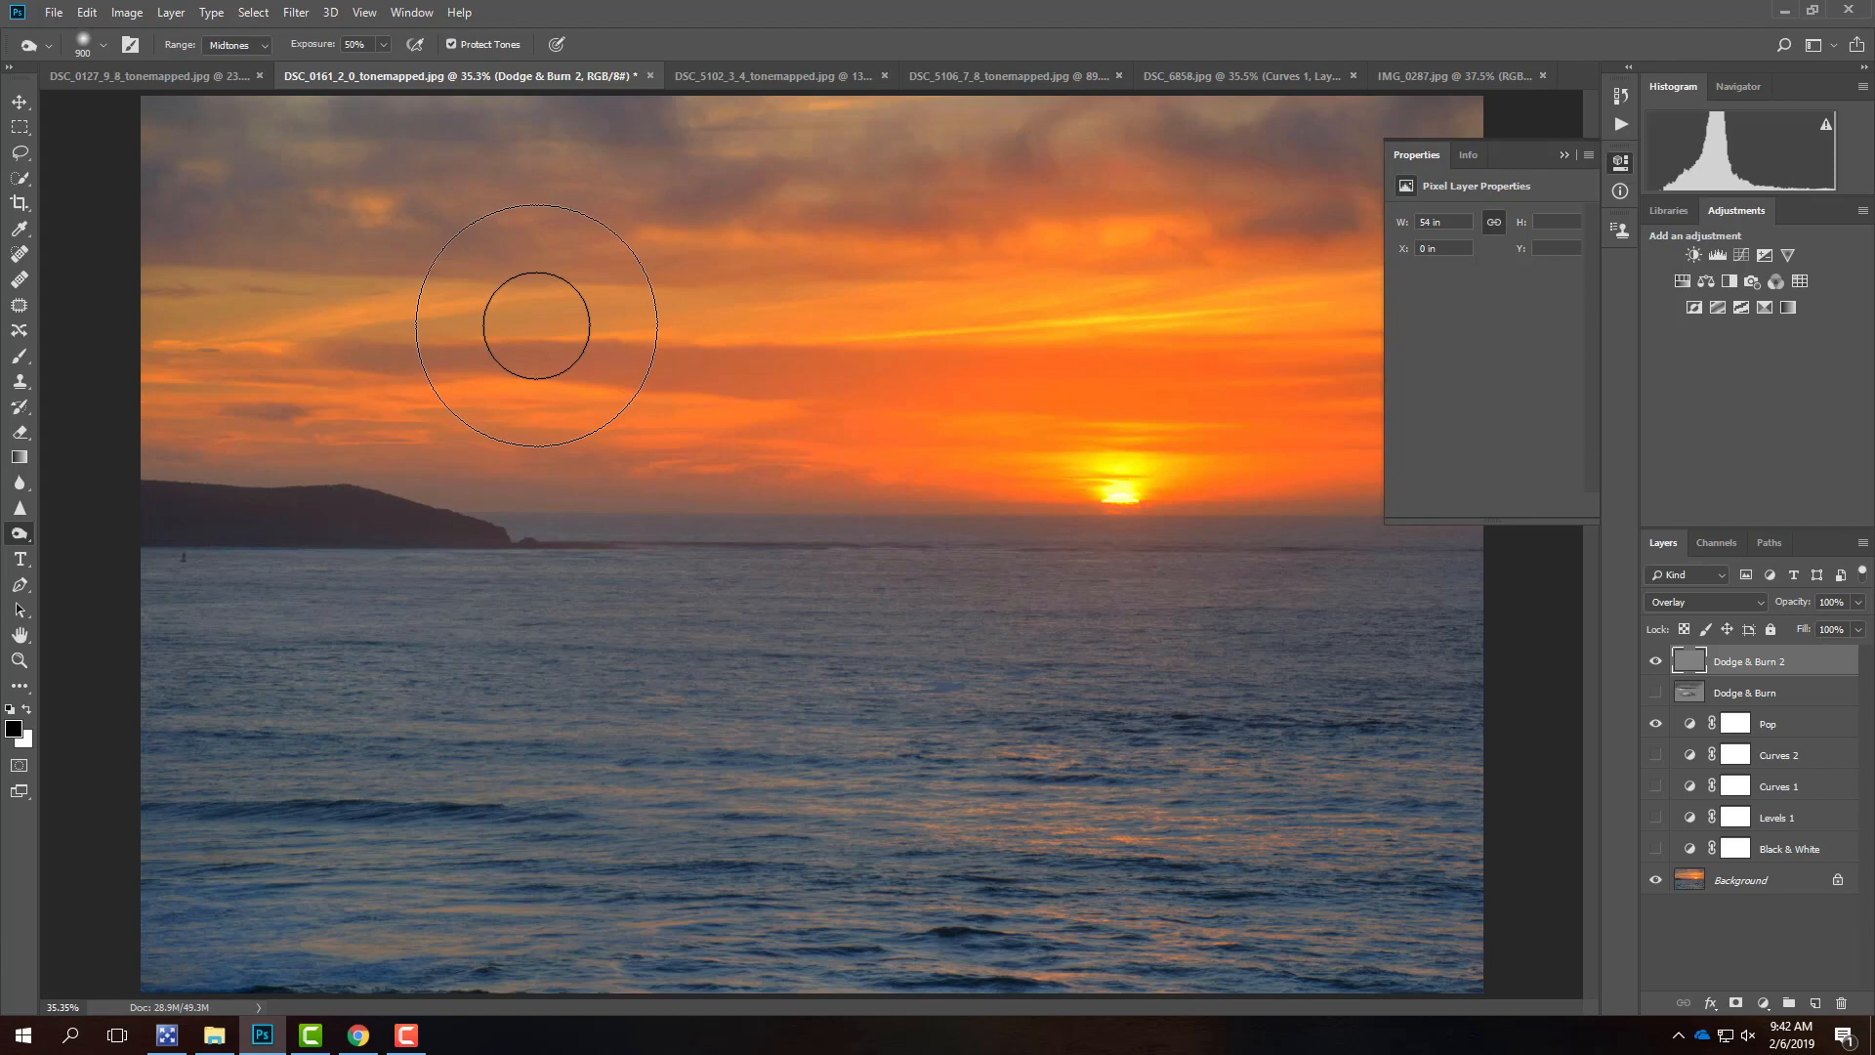
pyautogui.moveTo(736, 196); pyautogui.dragTo(155, 231)
pyautogui.moveTo(644, 219)
pyautogui.mouseDown()
pyautogui.moveTo(469, 208)
pyautogui.moveTo(150, 260)
pyautogui.moveTo(1174, 194)
pyautogui.mouseUp()
pyautogui.moveTo(987, 193); pyautogui.dragTo(1330, 196)
pyautogui.moveTo(1407, 261)
pyautogui.mouseDown()
pyautogui.moveTo(1406, 284)
pyautogui.moveTo(188, 323)
pyautogui.moveTo(185, 427)
pyautogui.mouseUp()
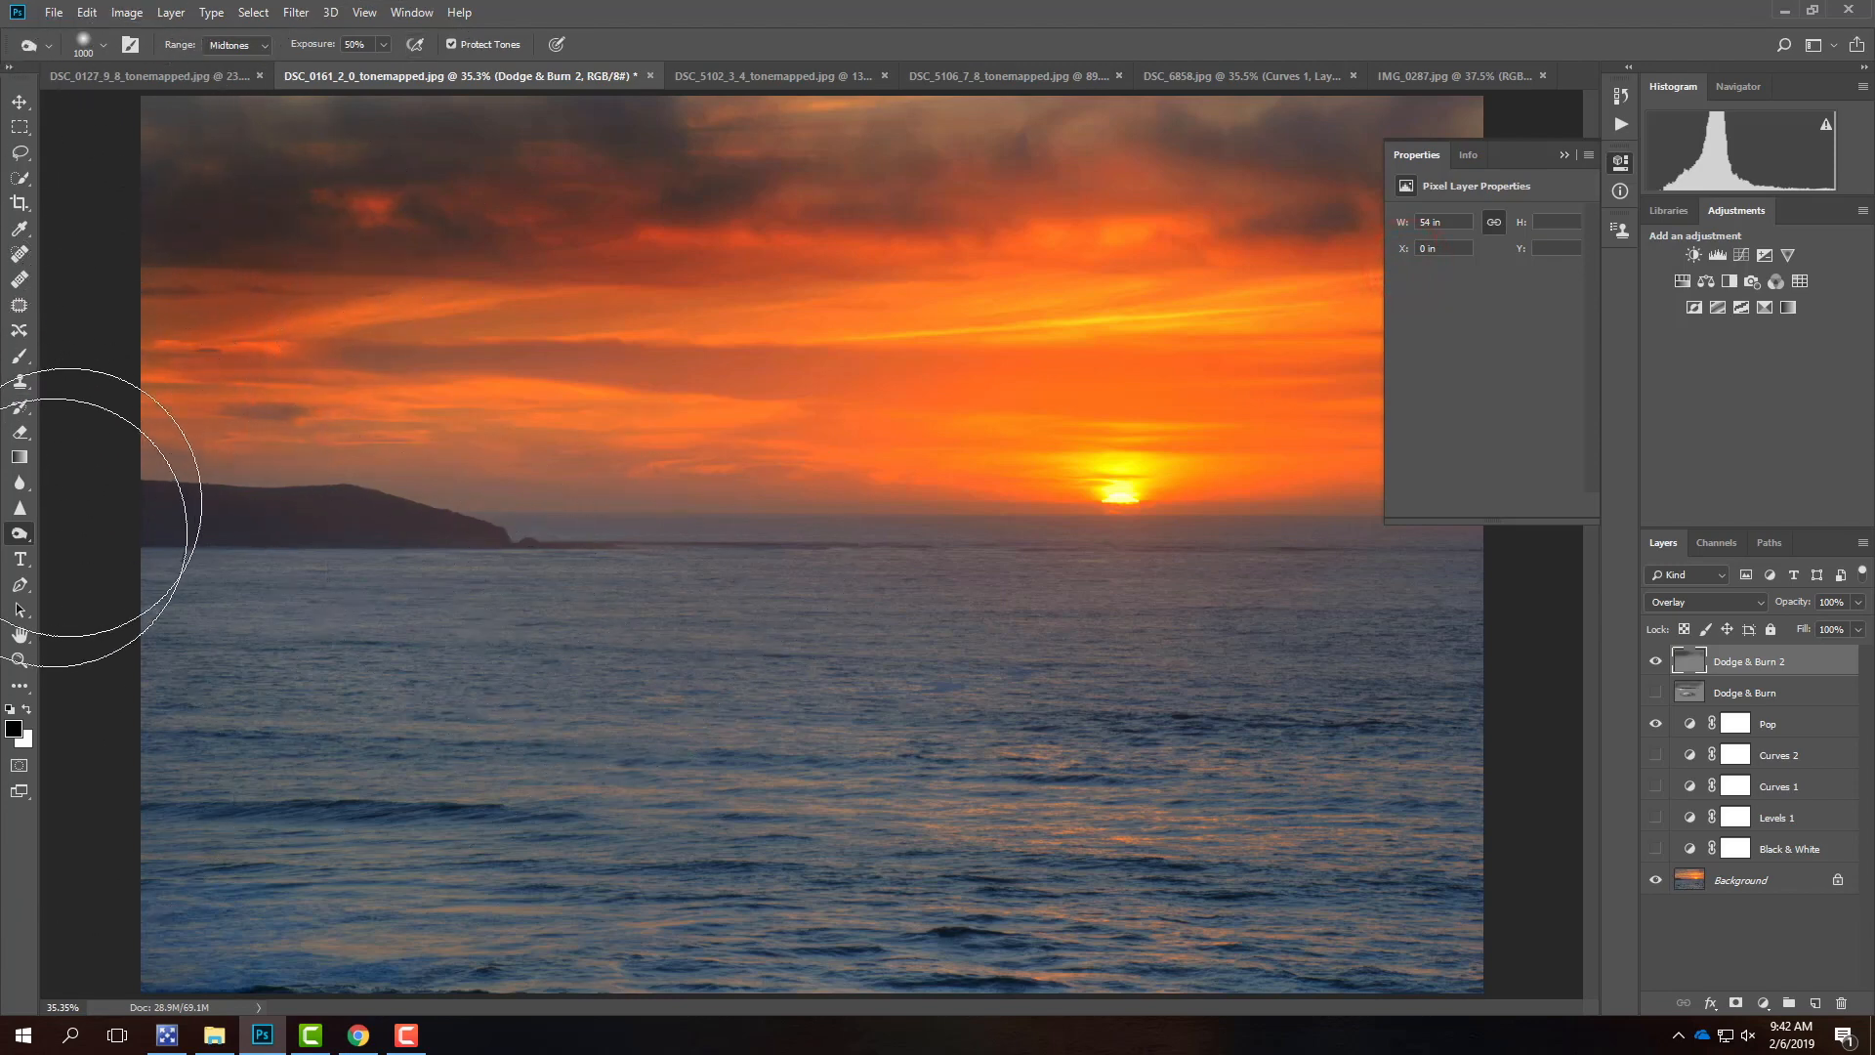
# - Dodge the water across the sea with the Dodge Tool, enlarging the brush to 1000 px
pyautogui.click(16, 535)
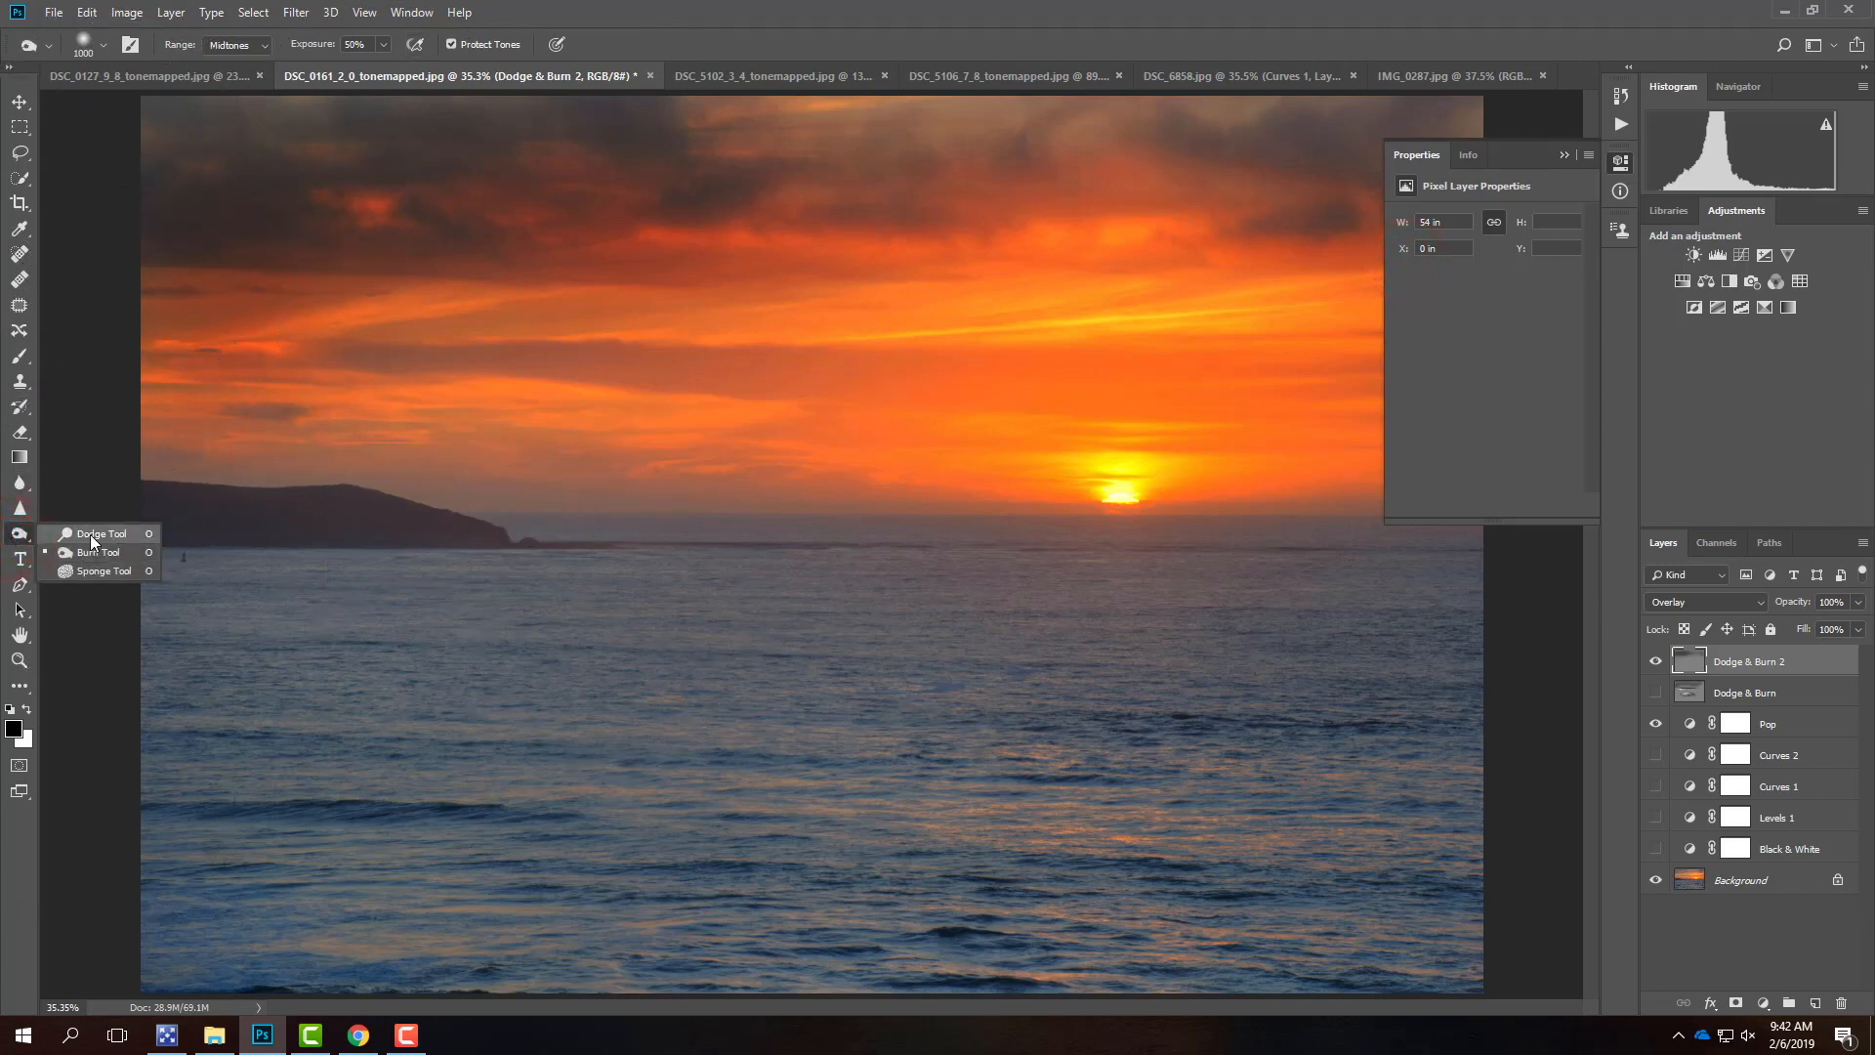
pyautogui.click(93, 533)
pyautogui.press(']')
pyautogui.press('Return')
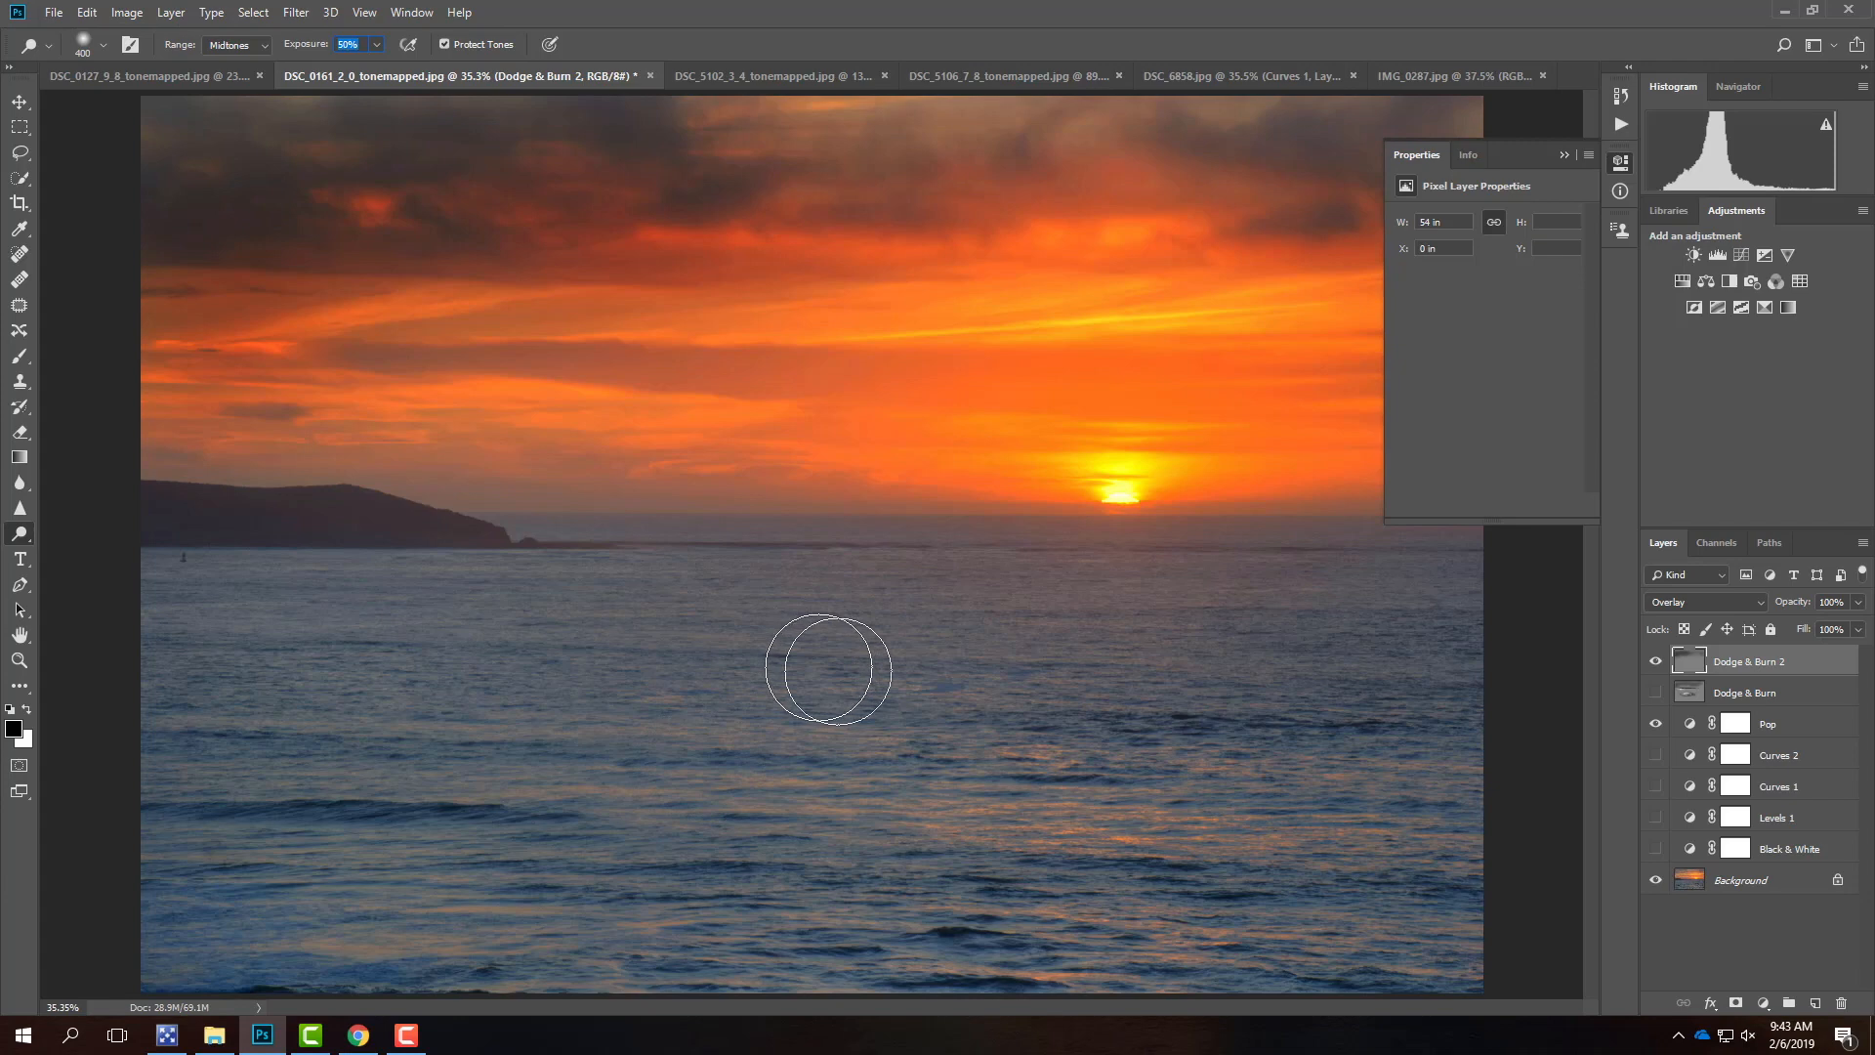
pyautogui.press(']')
pyautogui.click(945, 705)
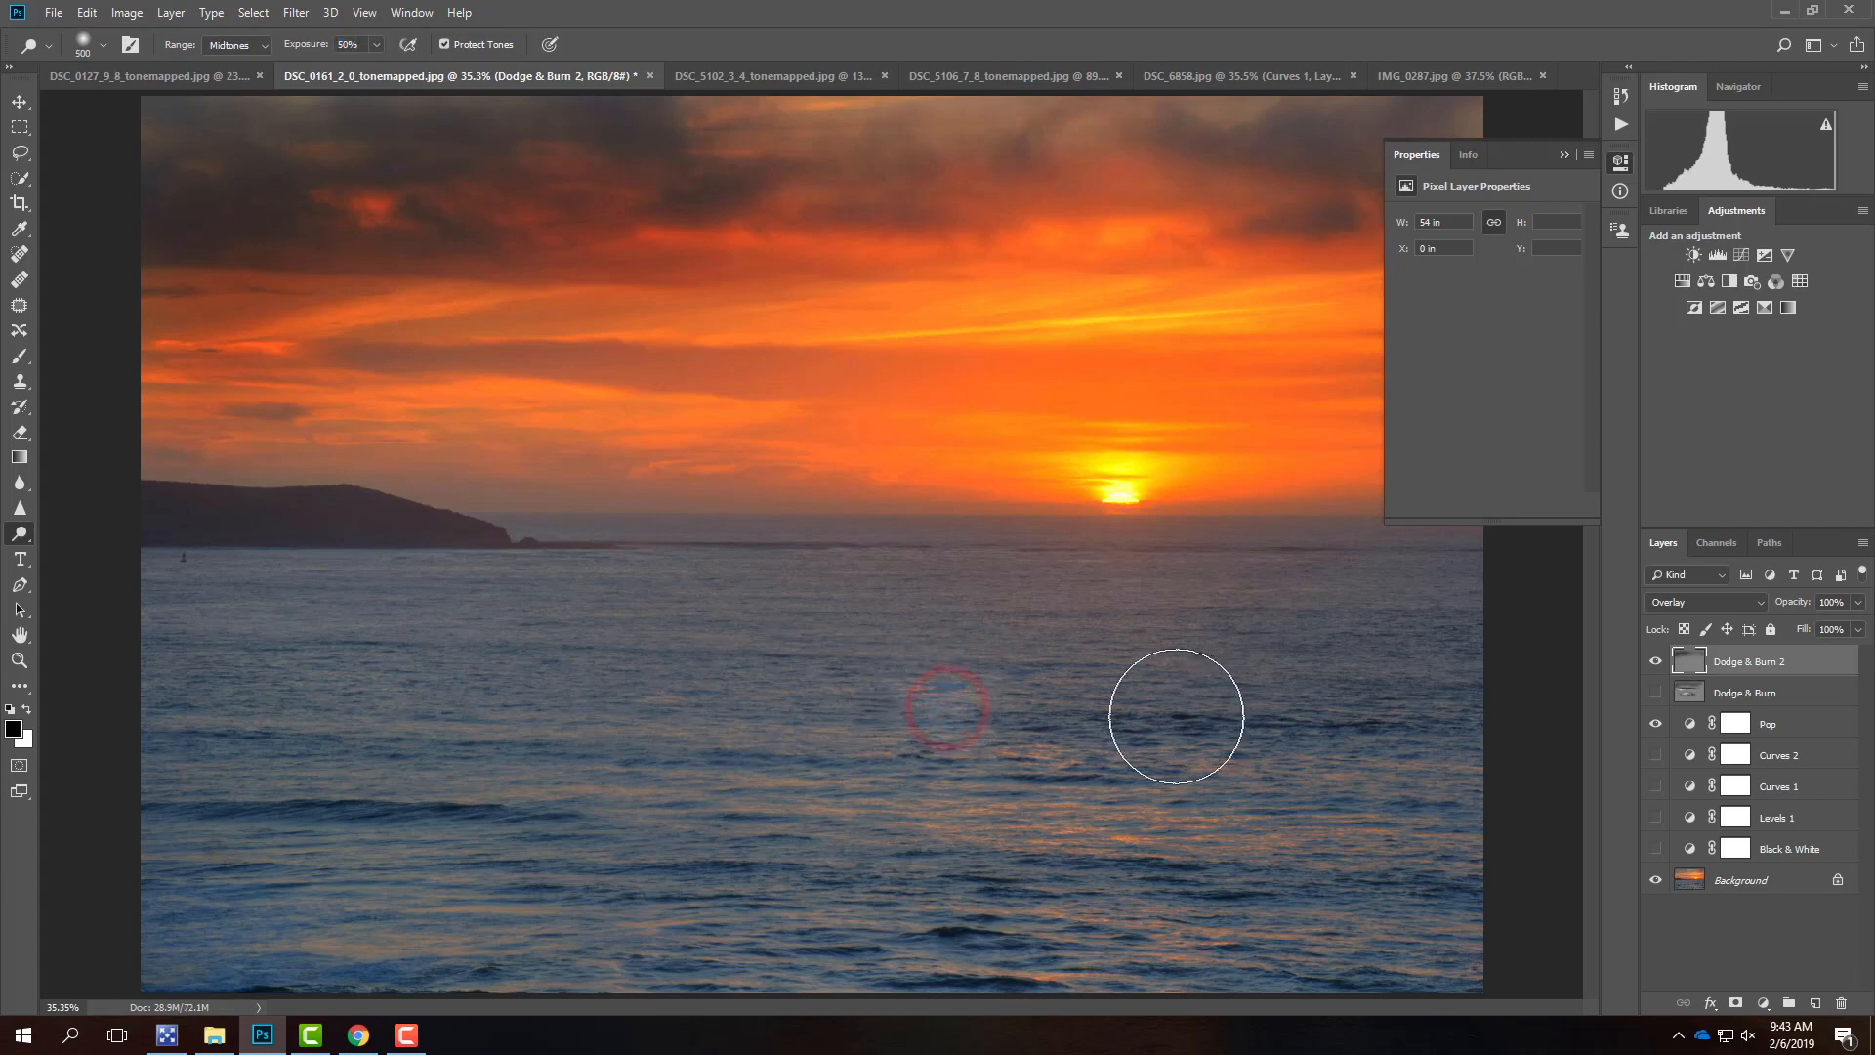
pyautogui.press(']')
pyautogui.press(']')
pyautogui.press(']')
pyautogui.press(']')
pyautogui.press(']')
pyautogui.click(1312, 705)
pyautogui.moveTo(1339, 716); pyautogui.dragTo(447, 735)
pyautogui.moveTo(928, 745); pyautogui.dragTo(293, 732)
pyautogui.moveTo(1085, 752); pyautogui.dragTo(1054, 752)
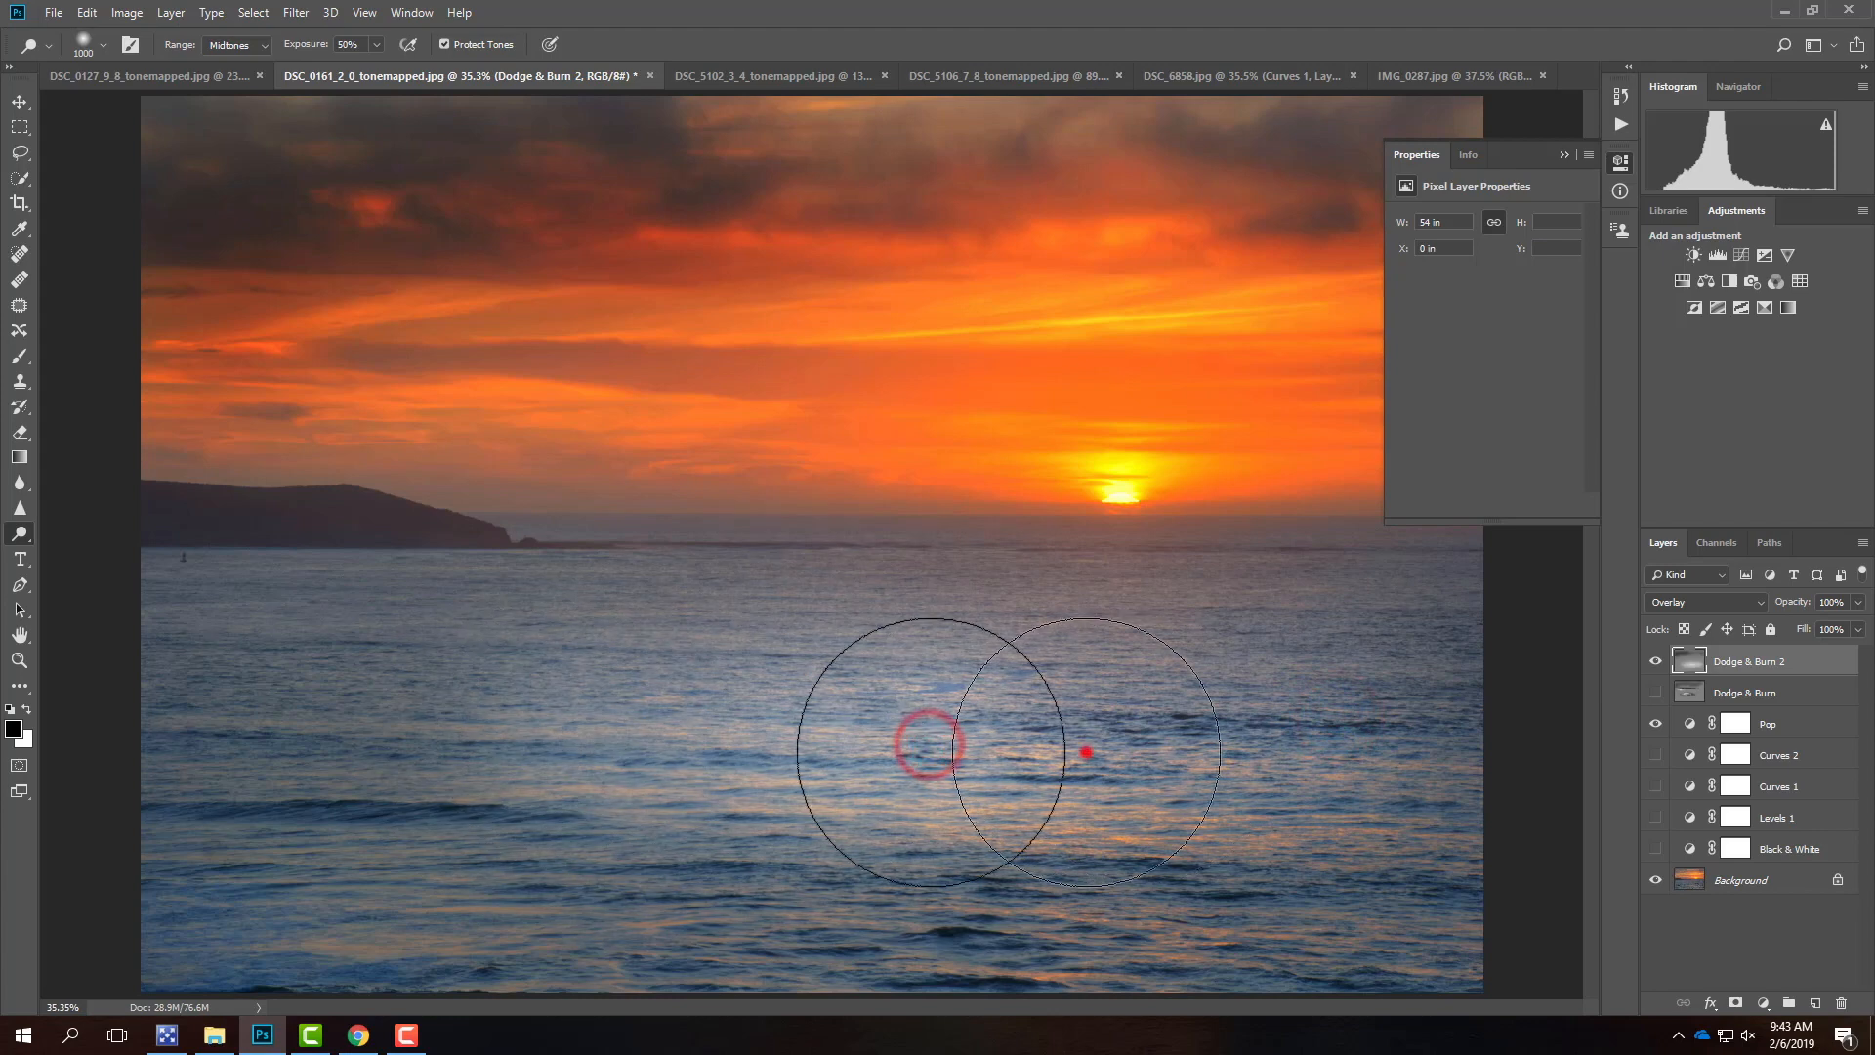
pyautogui.moveTo(1213, 787); pyautogui.dragTo(649, 816)
pyautogui.moveTo(837, 821); pyautogui.dragTo(1240, 769)
pyautogui.moveTo(1179, 711); pyautogui.dragTo(758, 699)
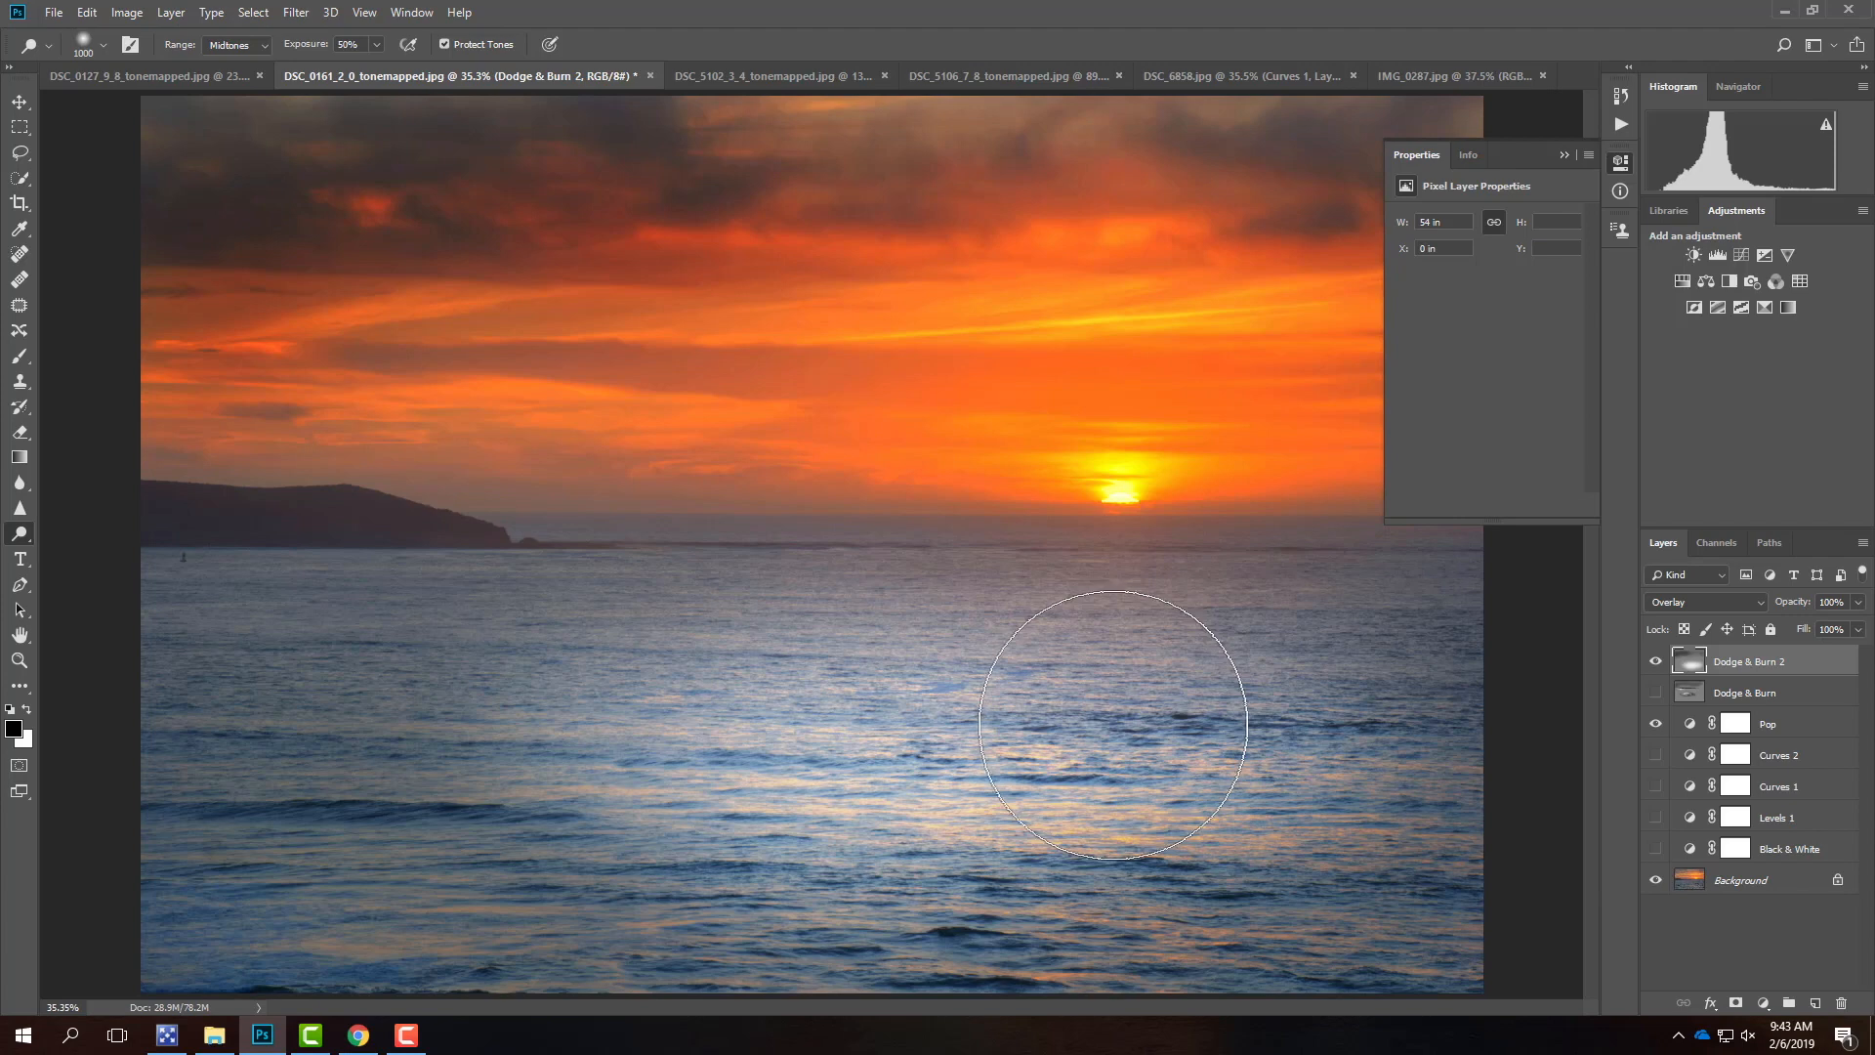
pyautogui.click(106, 44)
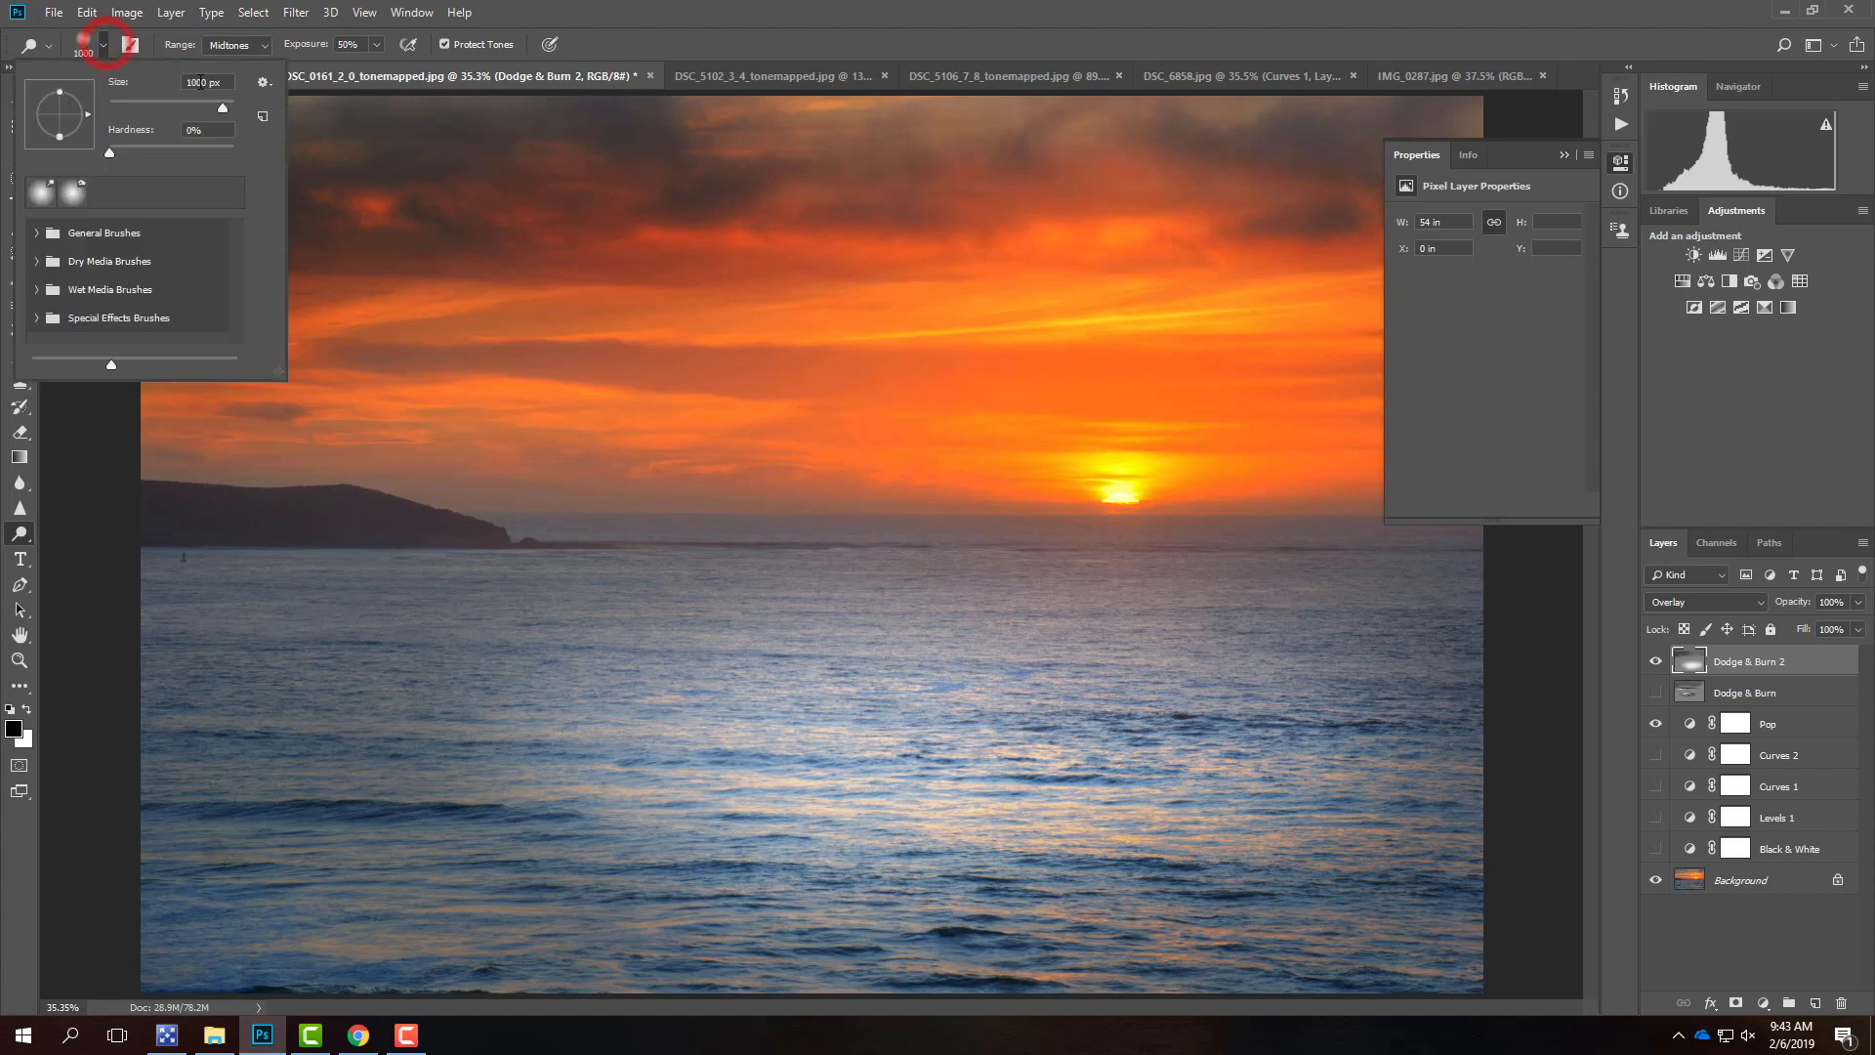
pyautogui.click(102, 43)
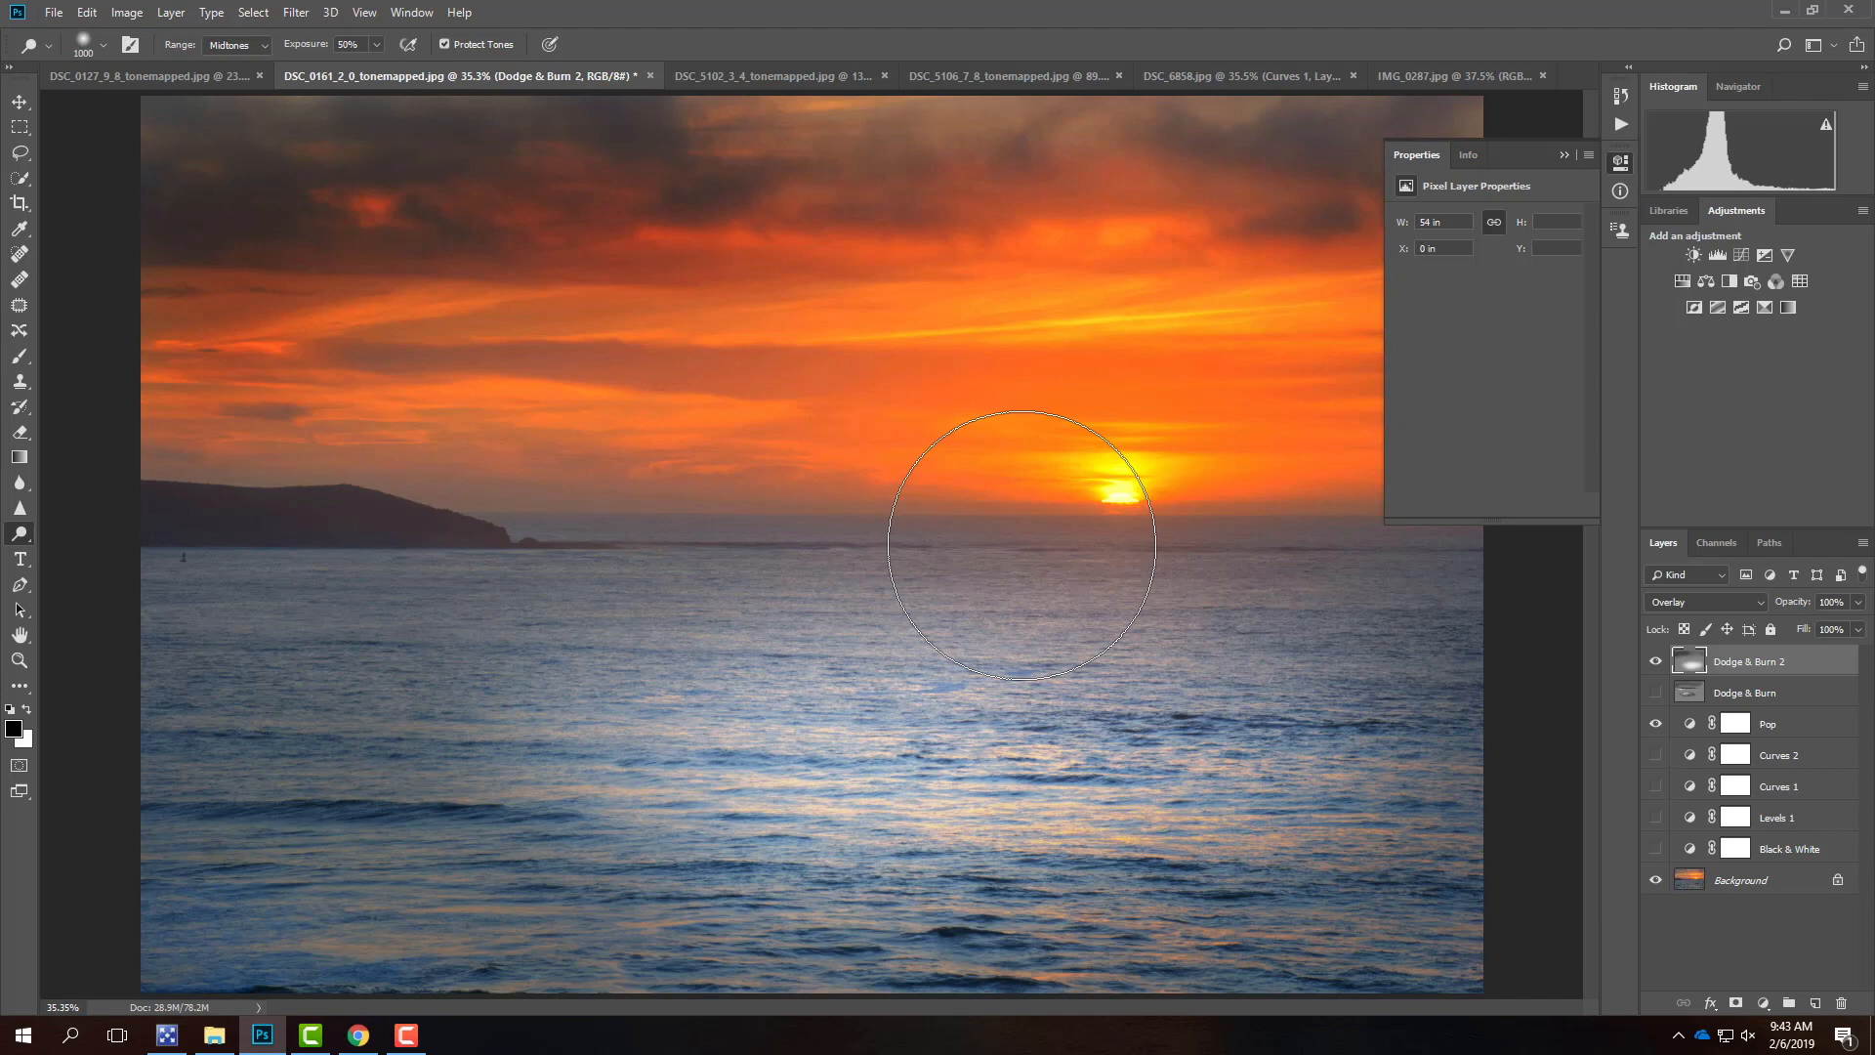
pyautogui.click(103, 47)
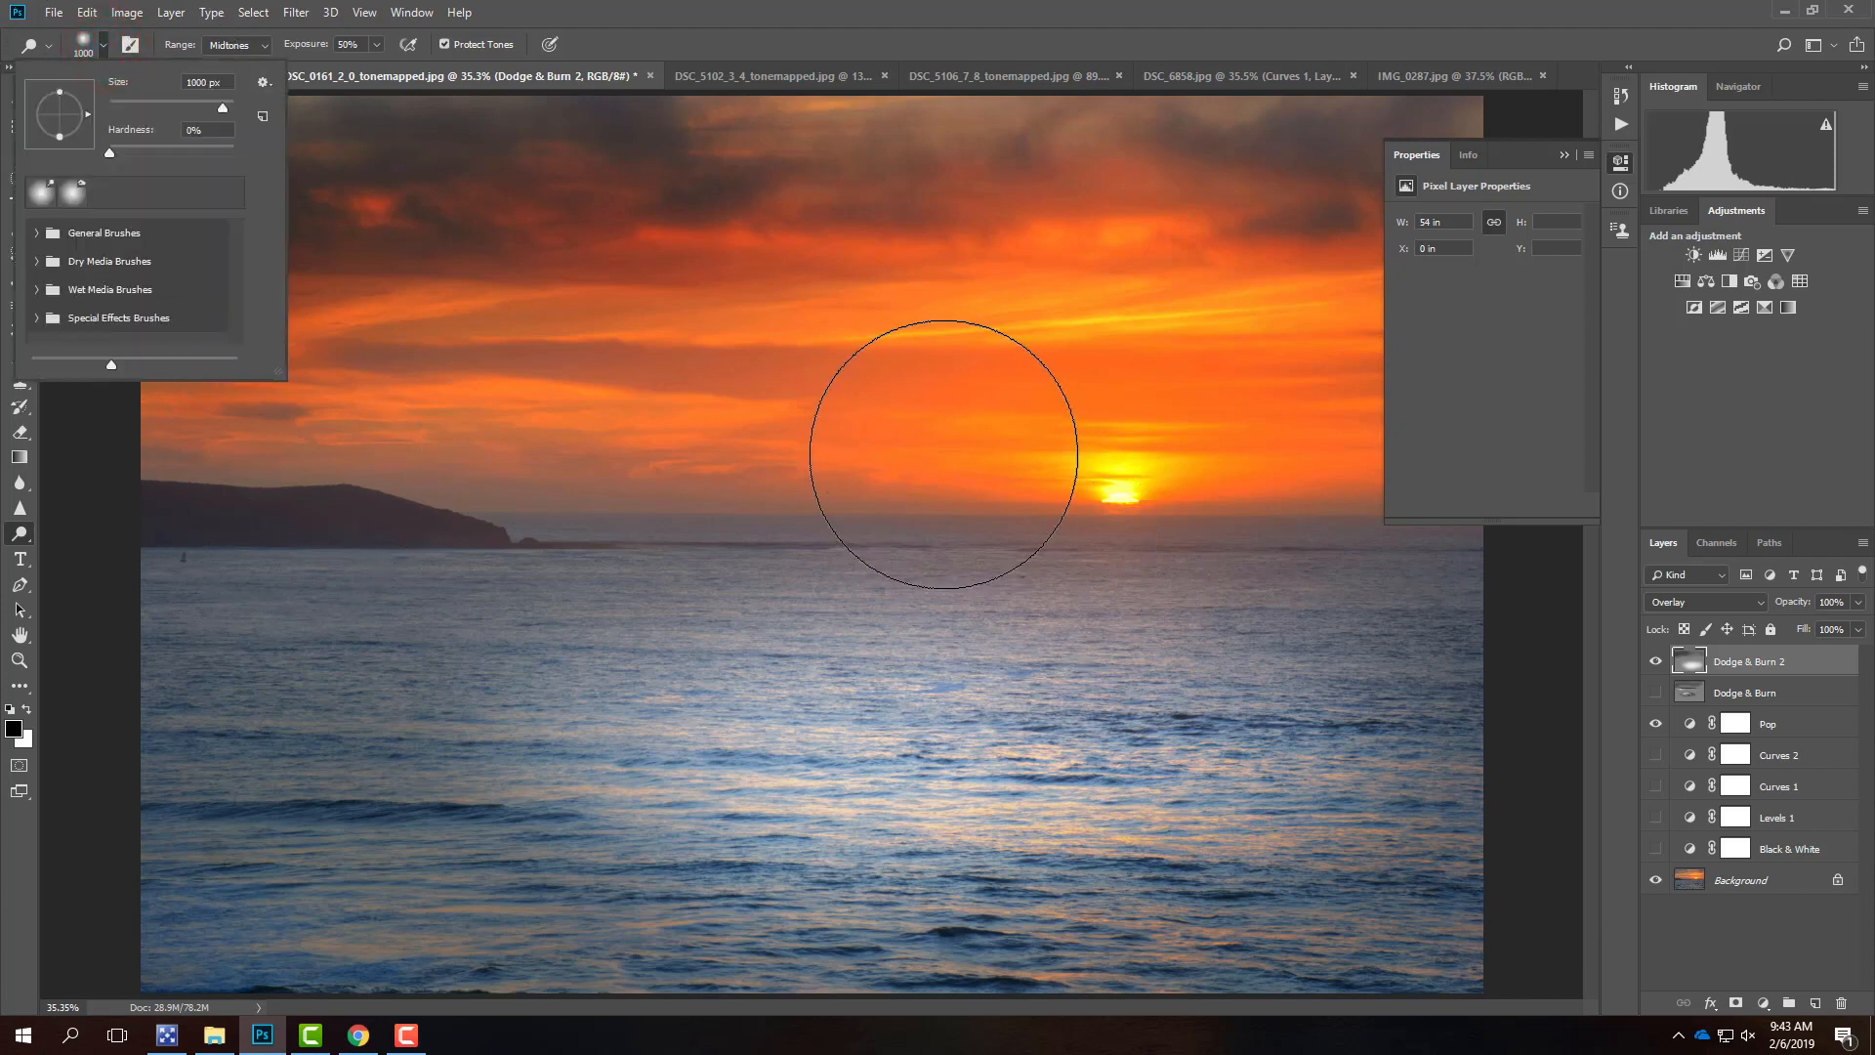
pyautogui.click(104, 41)
pyautogui.press('[')
pyautogui.press(']')
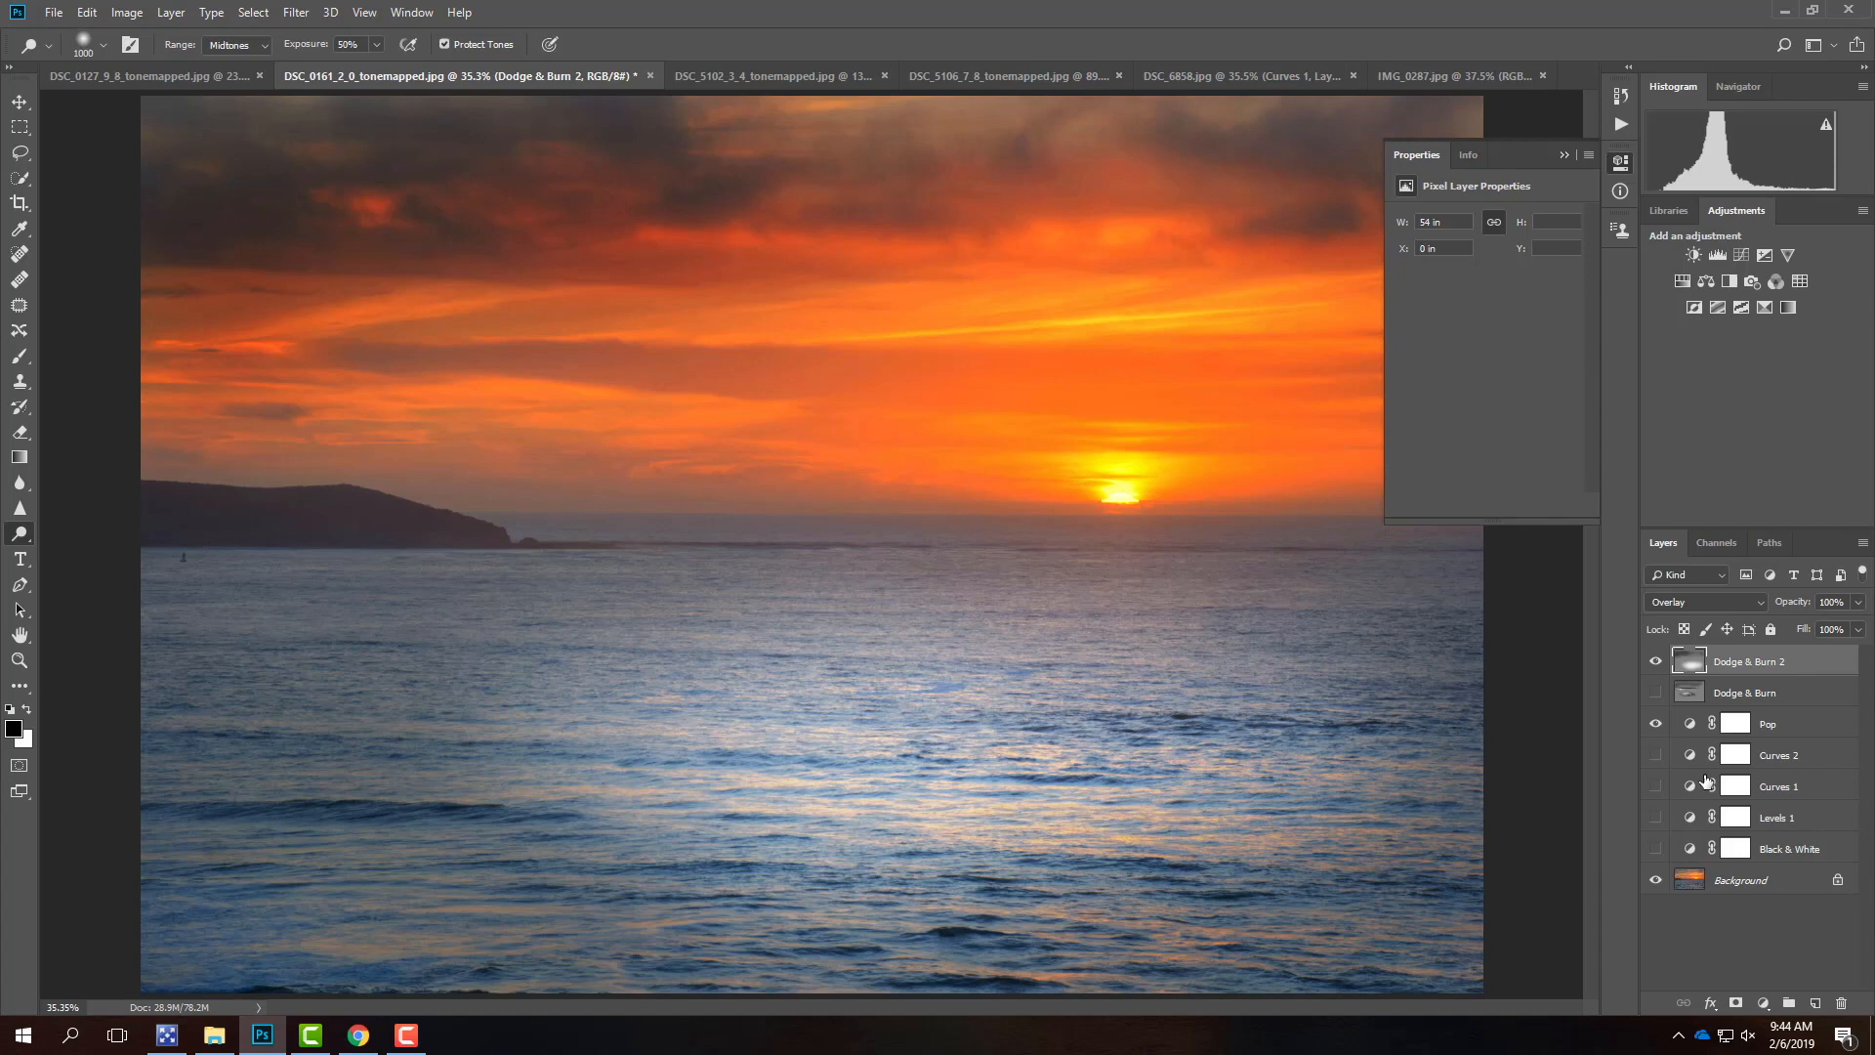
# - Start saving a copy of the sunset image and create and open a new S2019 folder inside Ex104
pyautogui.click(54, 13)
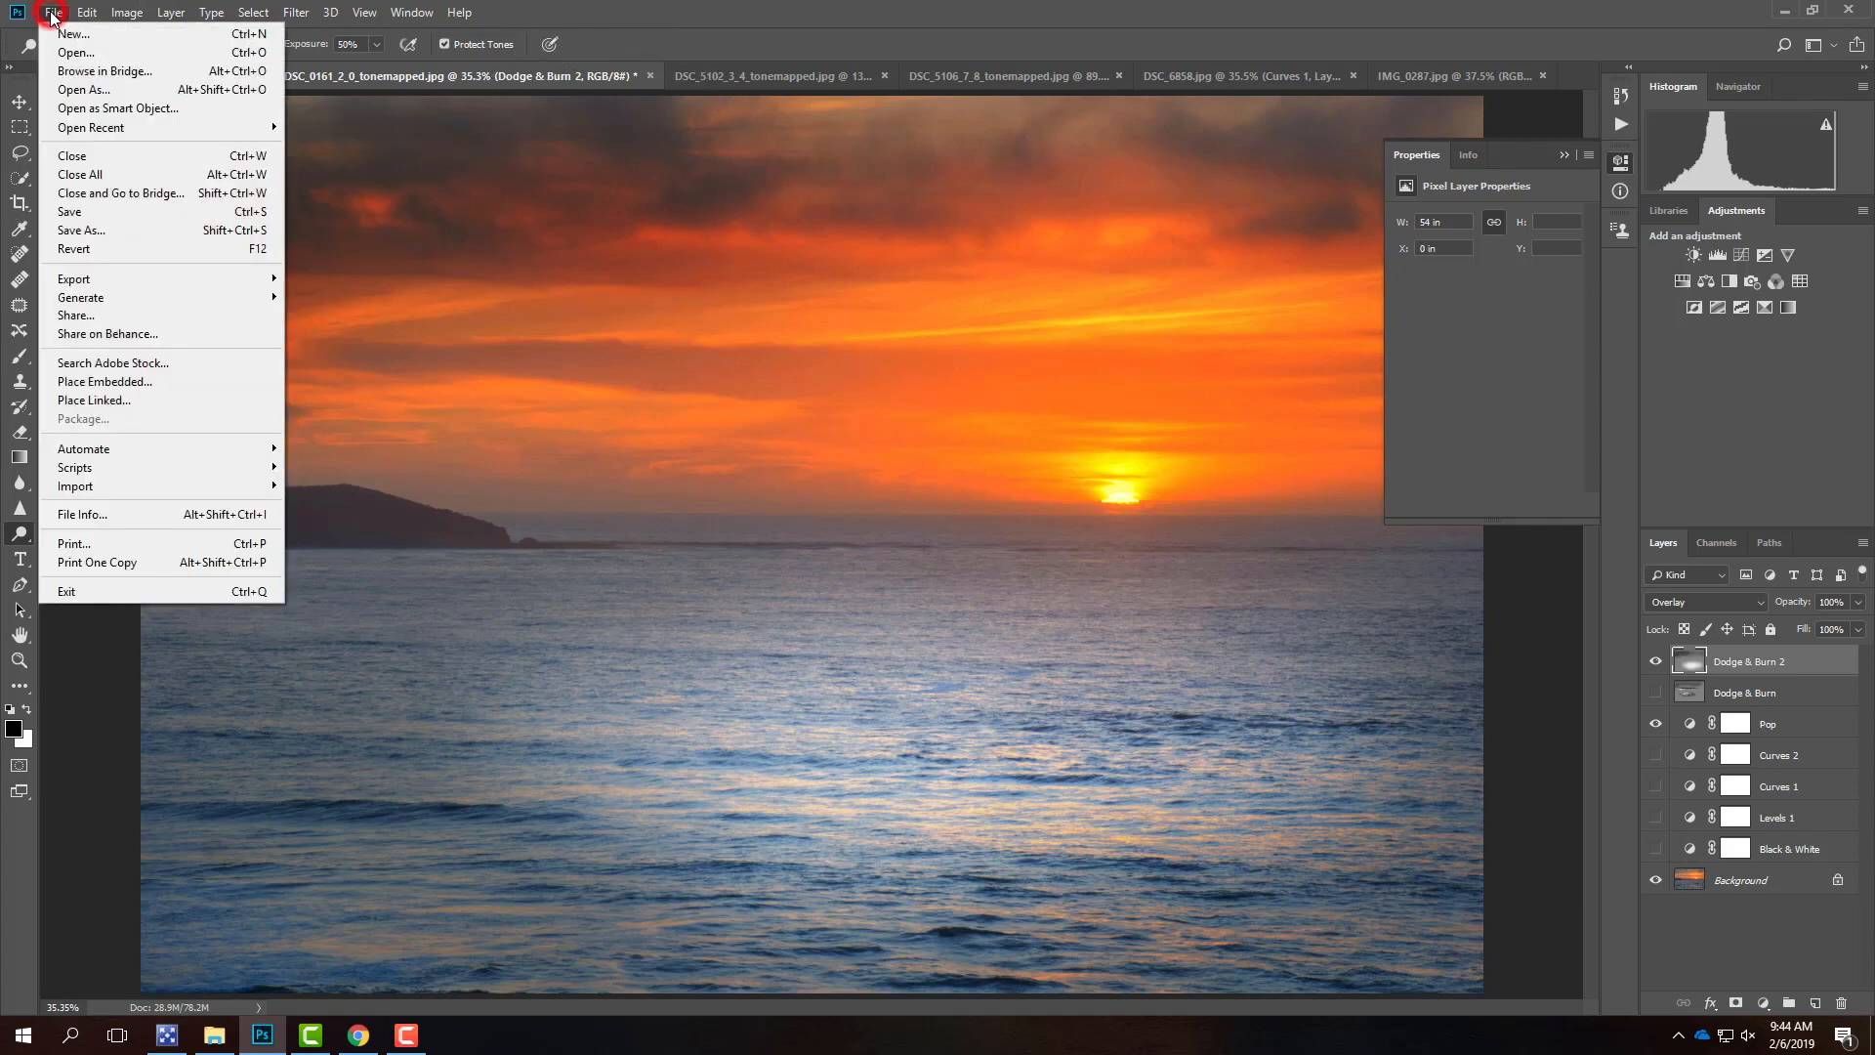
pyautogui.click(71, 230)
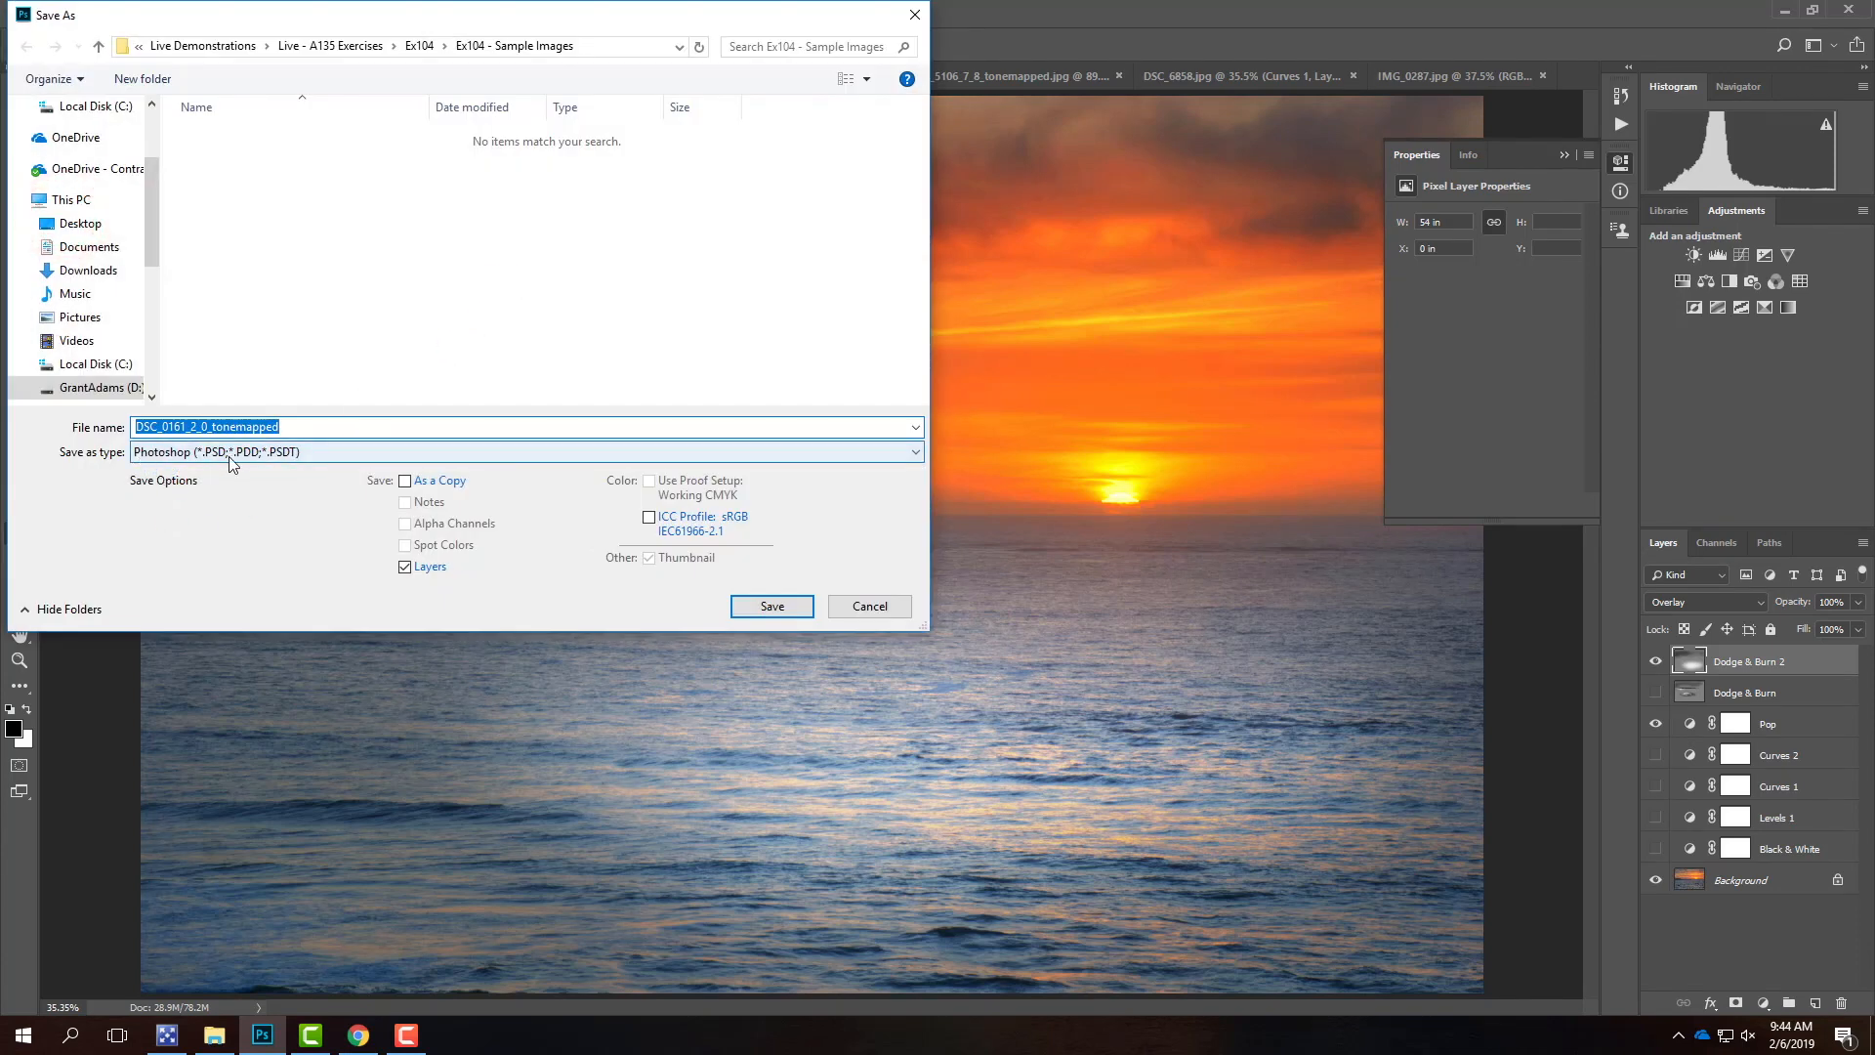
pyautogui.click(420, 46)
pyautogui.click(136, 79)
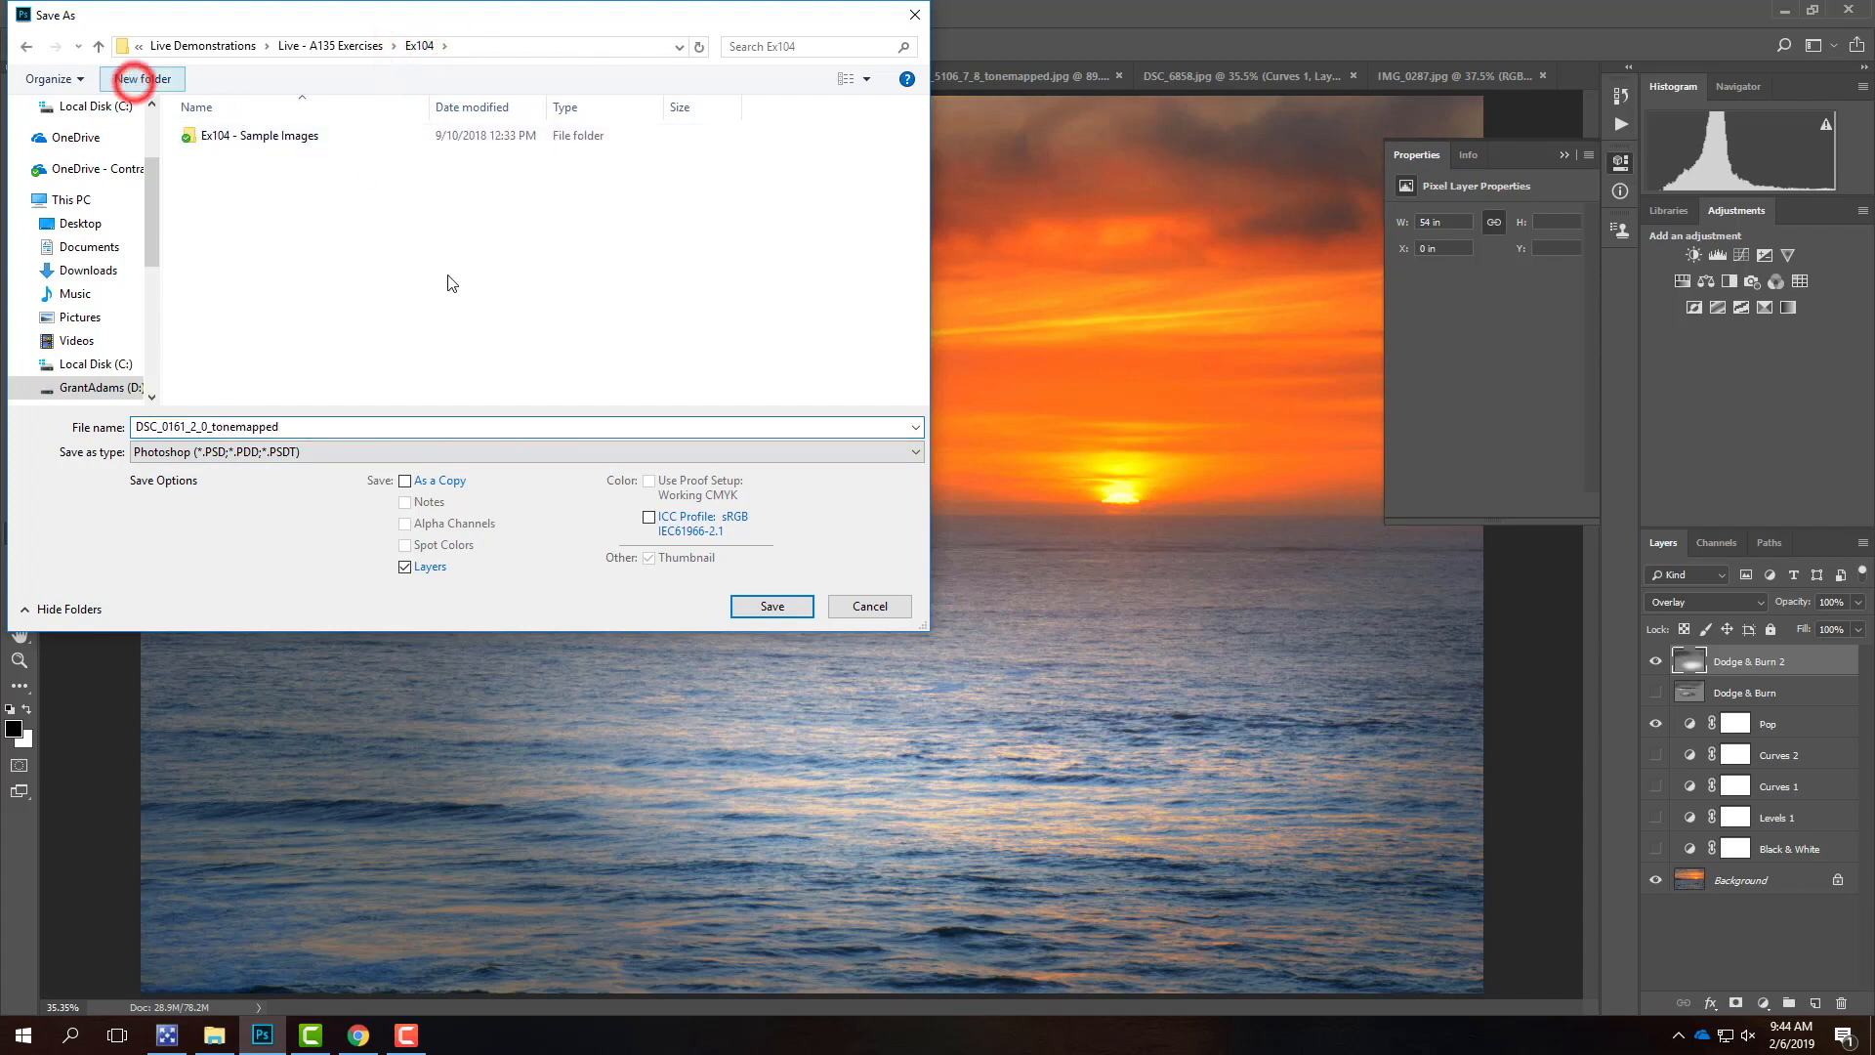
pyautogui.write('S2019')
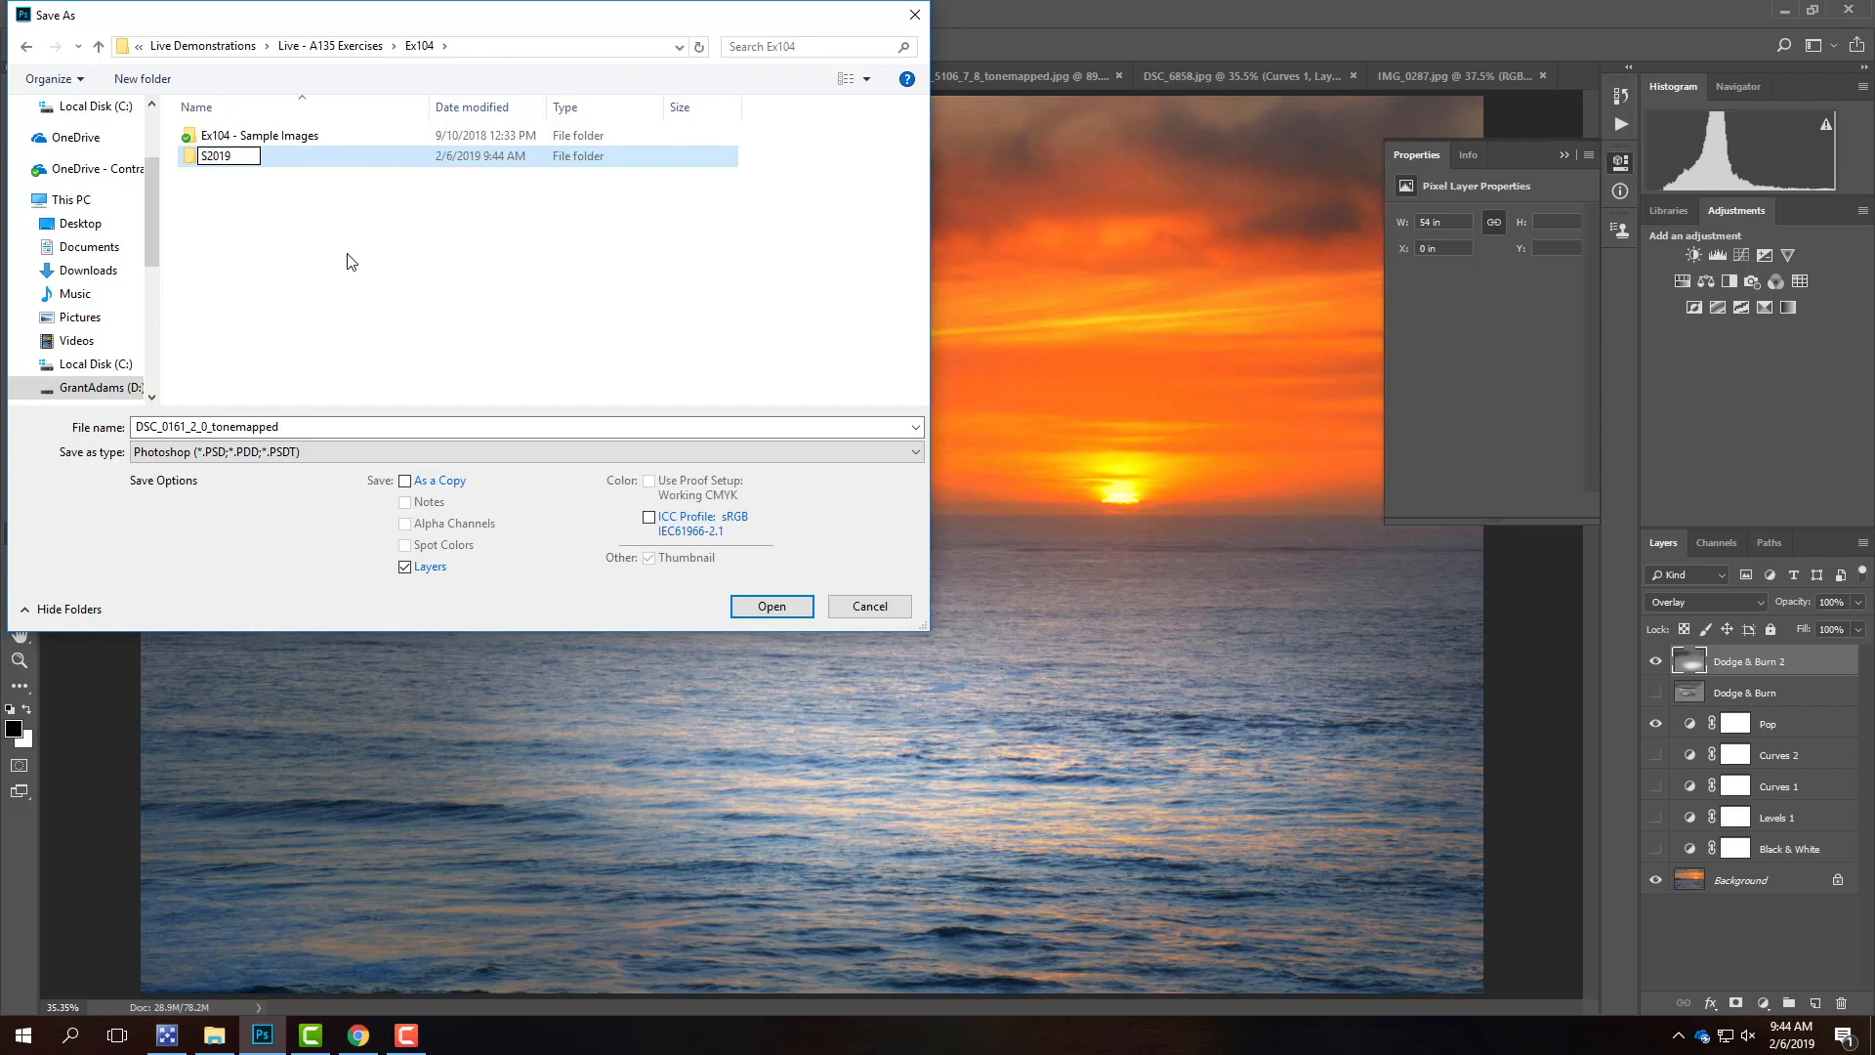
pyautogui.press('Return')
pyautogui.doubleClick(265, 156)
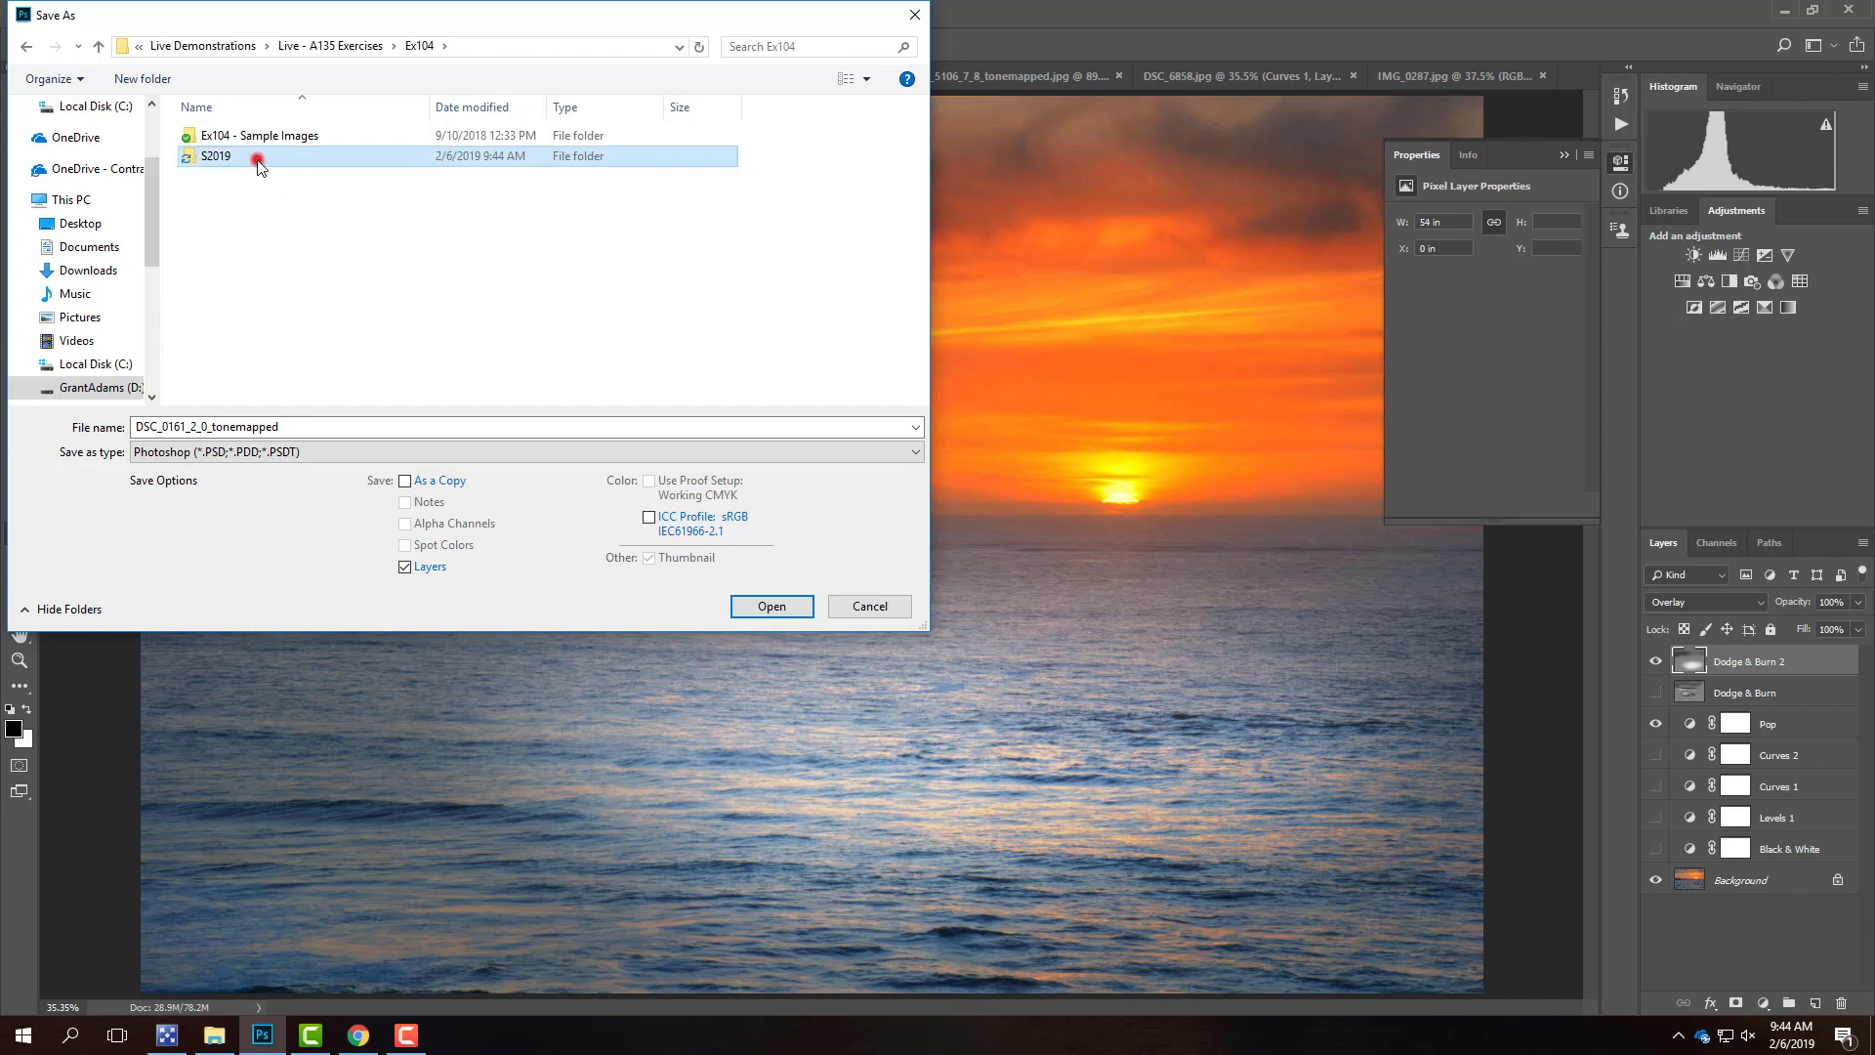
# - Save the layered sunset image in Photoshop format as A135_Photo2_01a, with Maximize Compatibility on
pyautogui.click(283, 426)
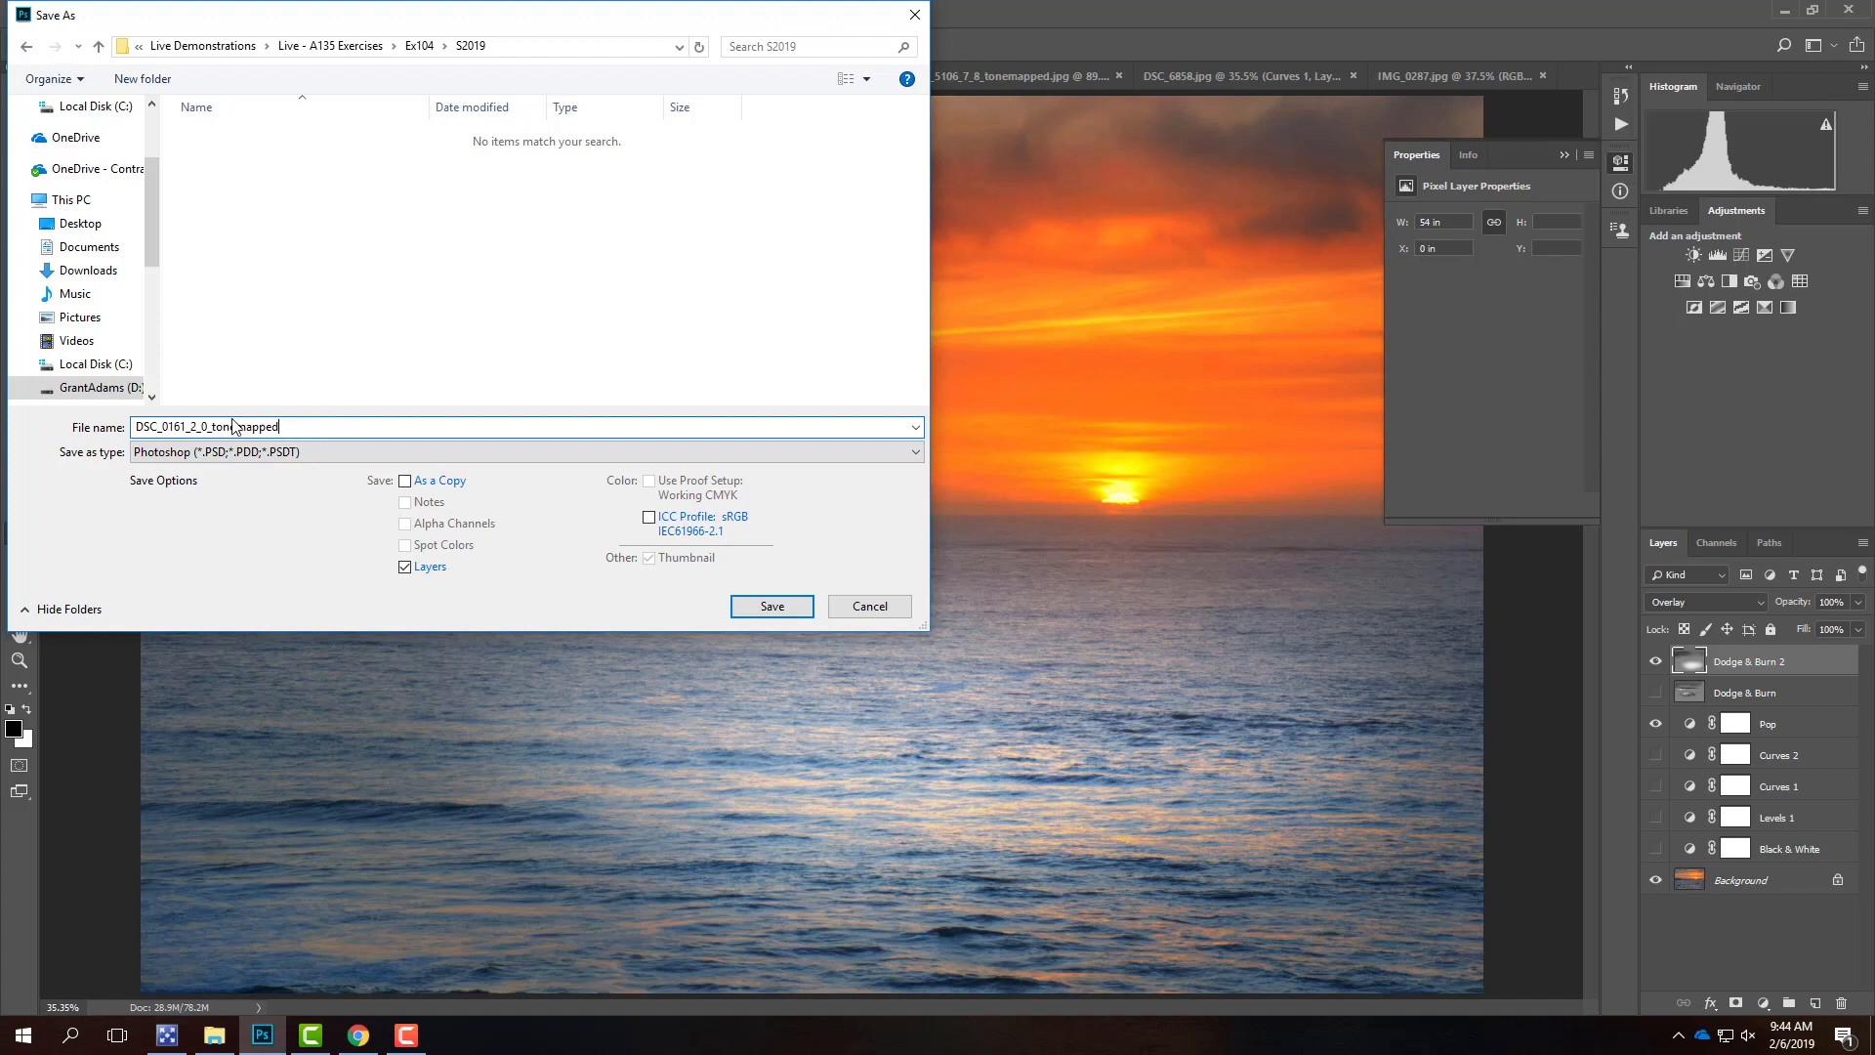
pyautogui.doubleClick(316, 430)
pyautogui.write('A135')
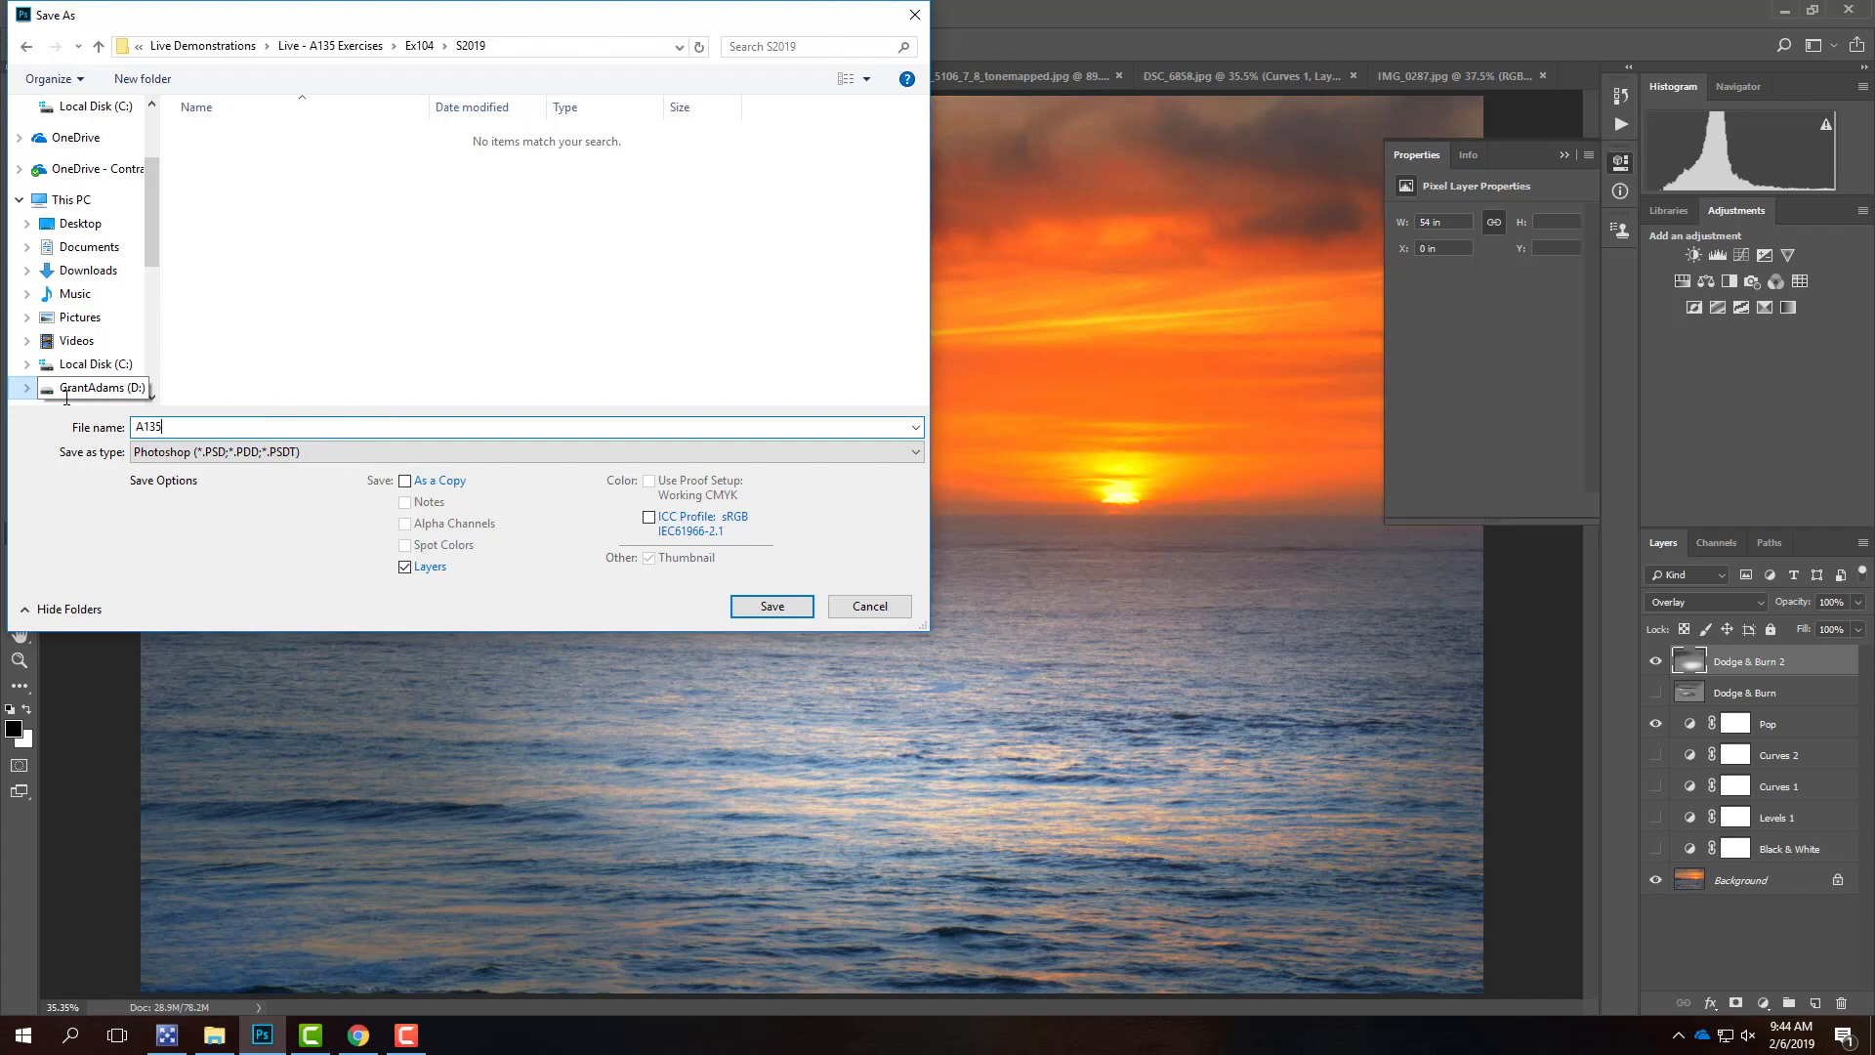
pyautogui.write('_Photo2')
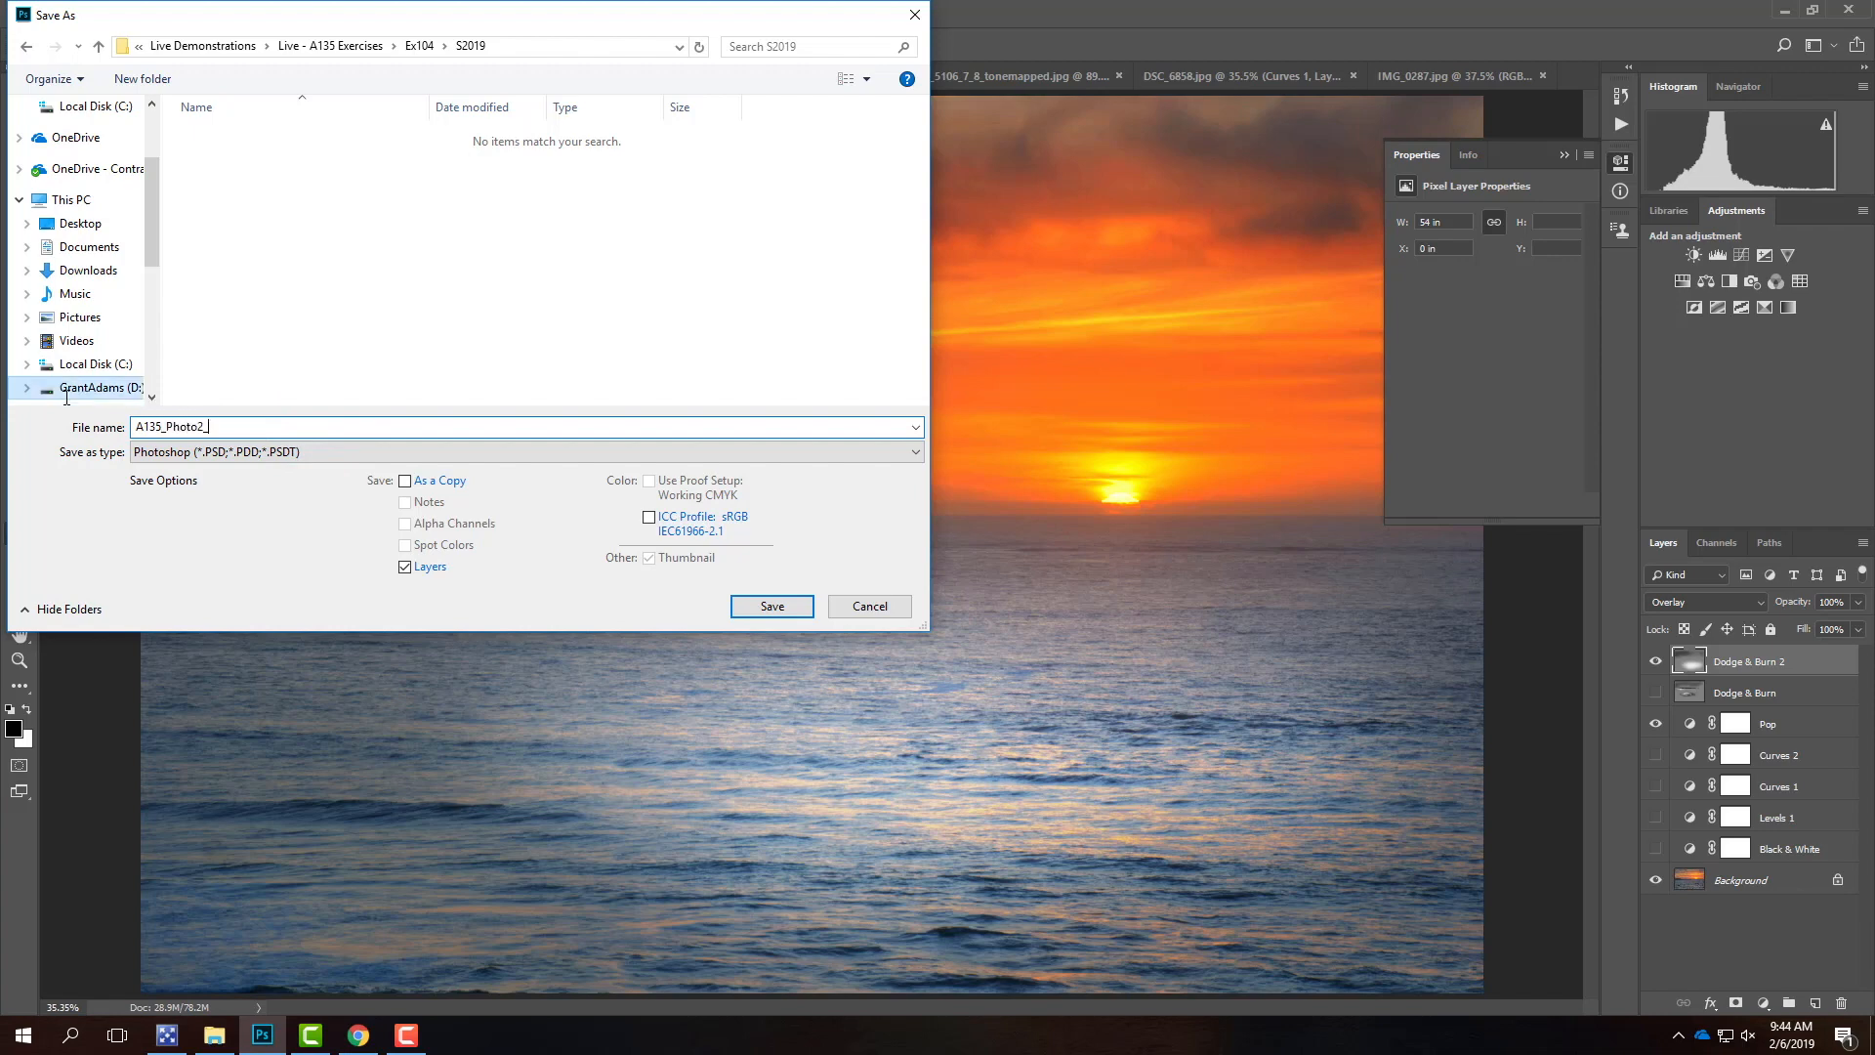
pyautogui.write('_01a')
pyautogui.click(775, 606)
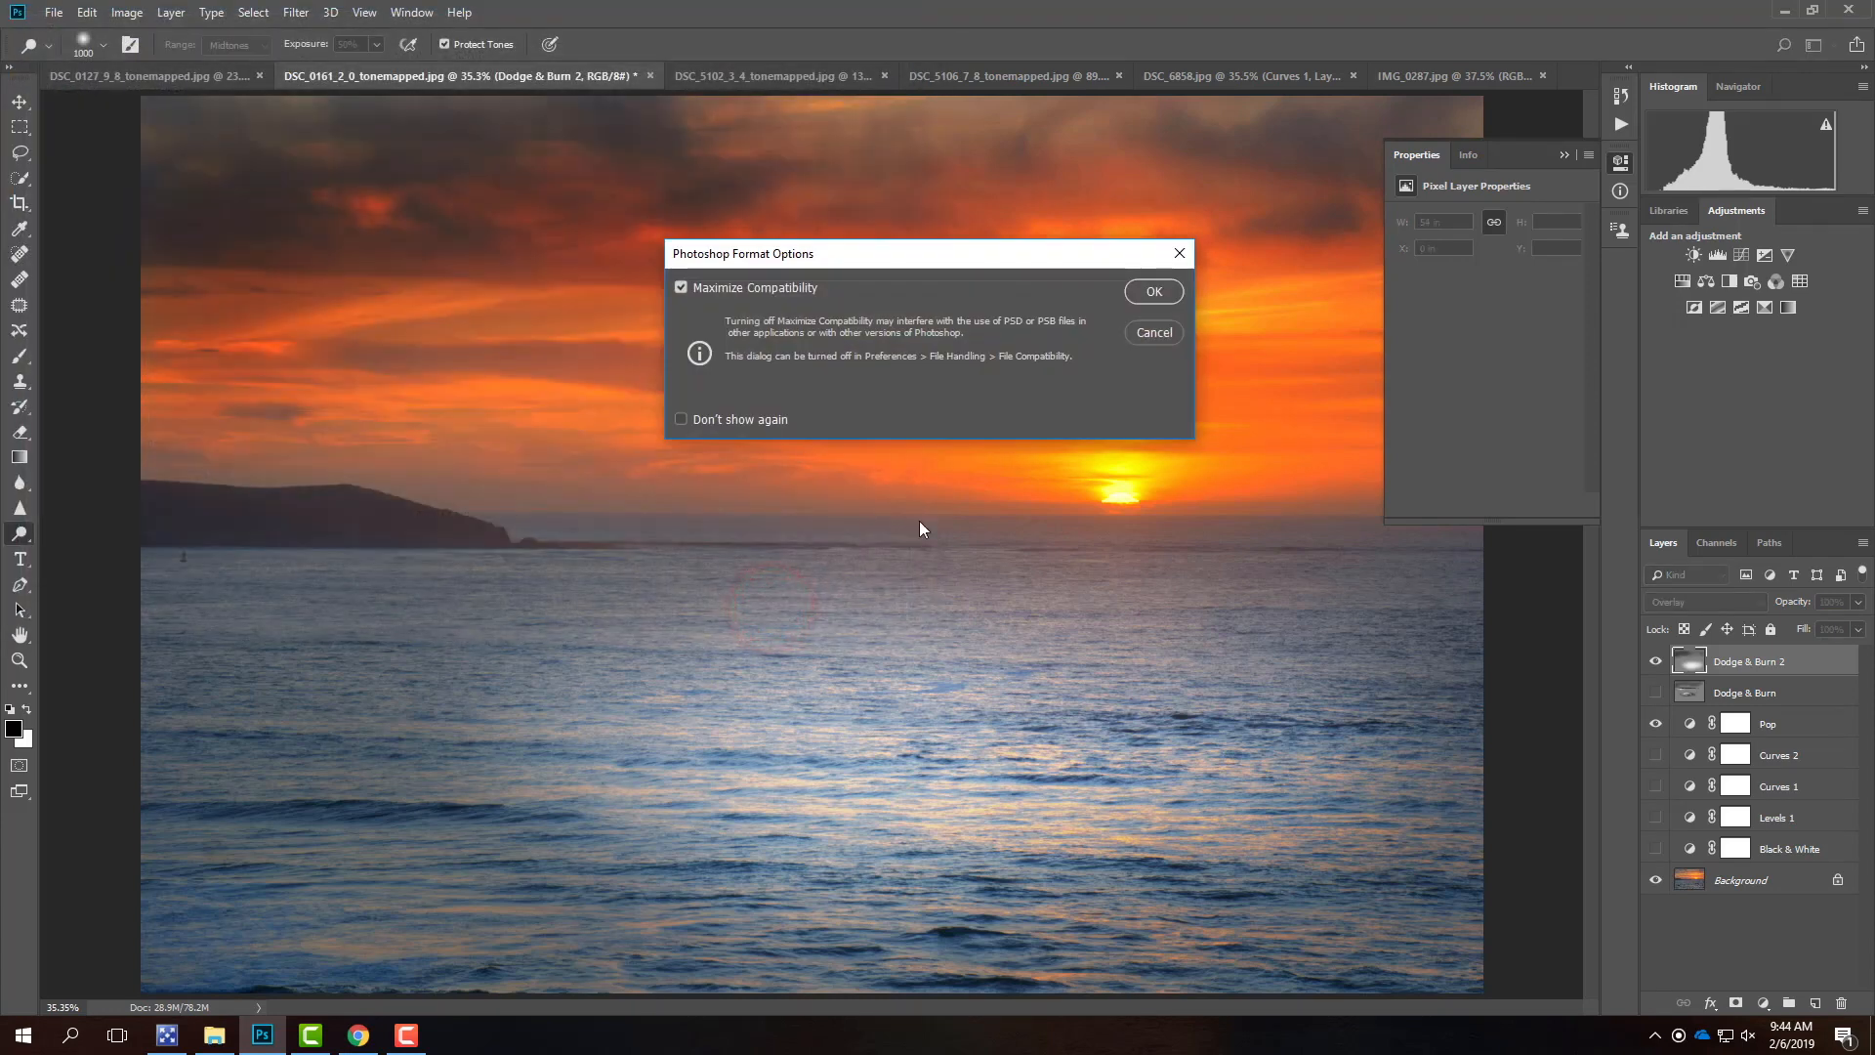
pyautogui.click(1155, 301)
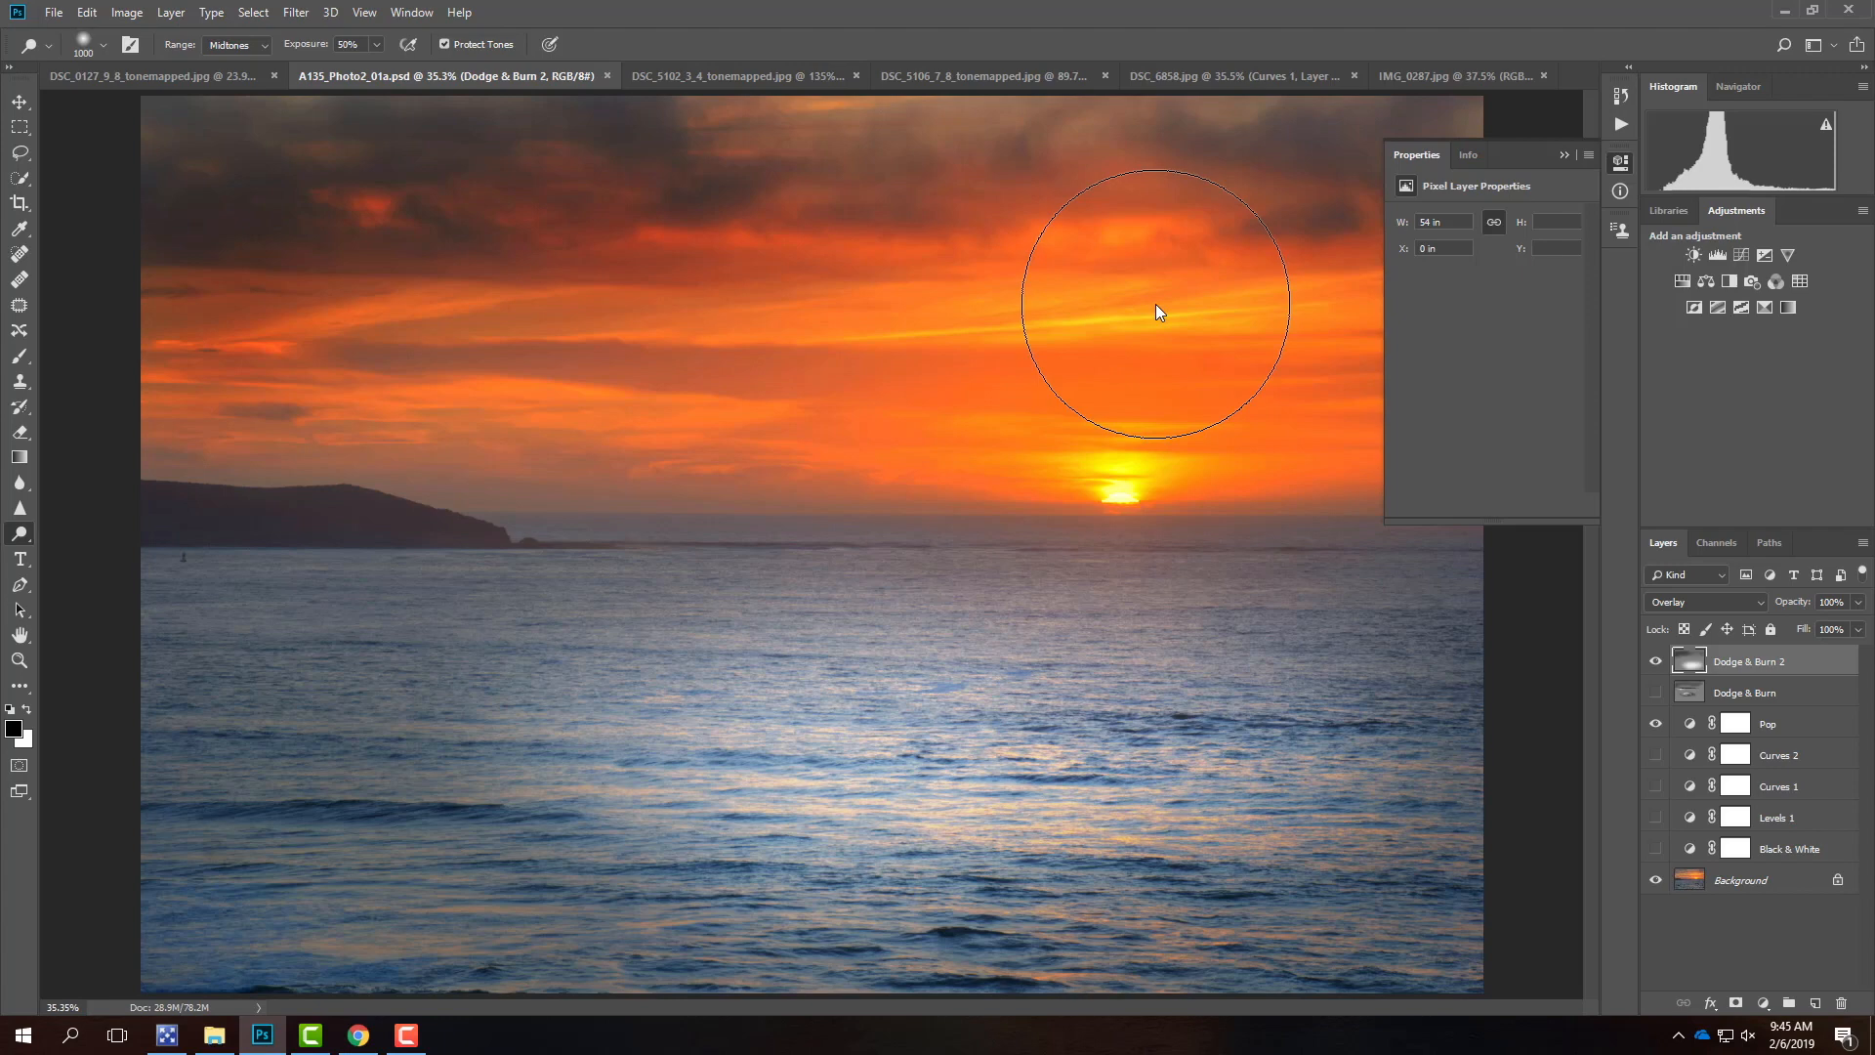
# - Hide the Dodge & Burn 2 and Pop layers, and start a Save for Web export with the JPEG High preset
pyautogui.click(1660, 664)
pyautogui.click(1655, 723)
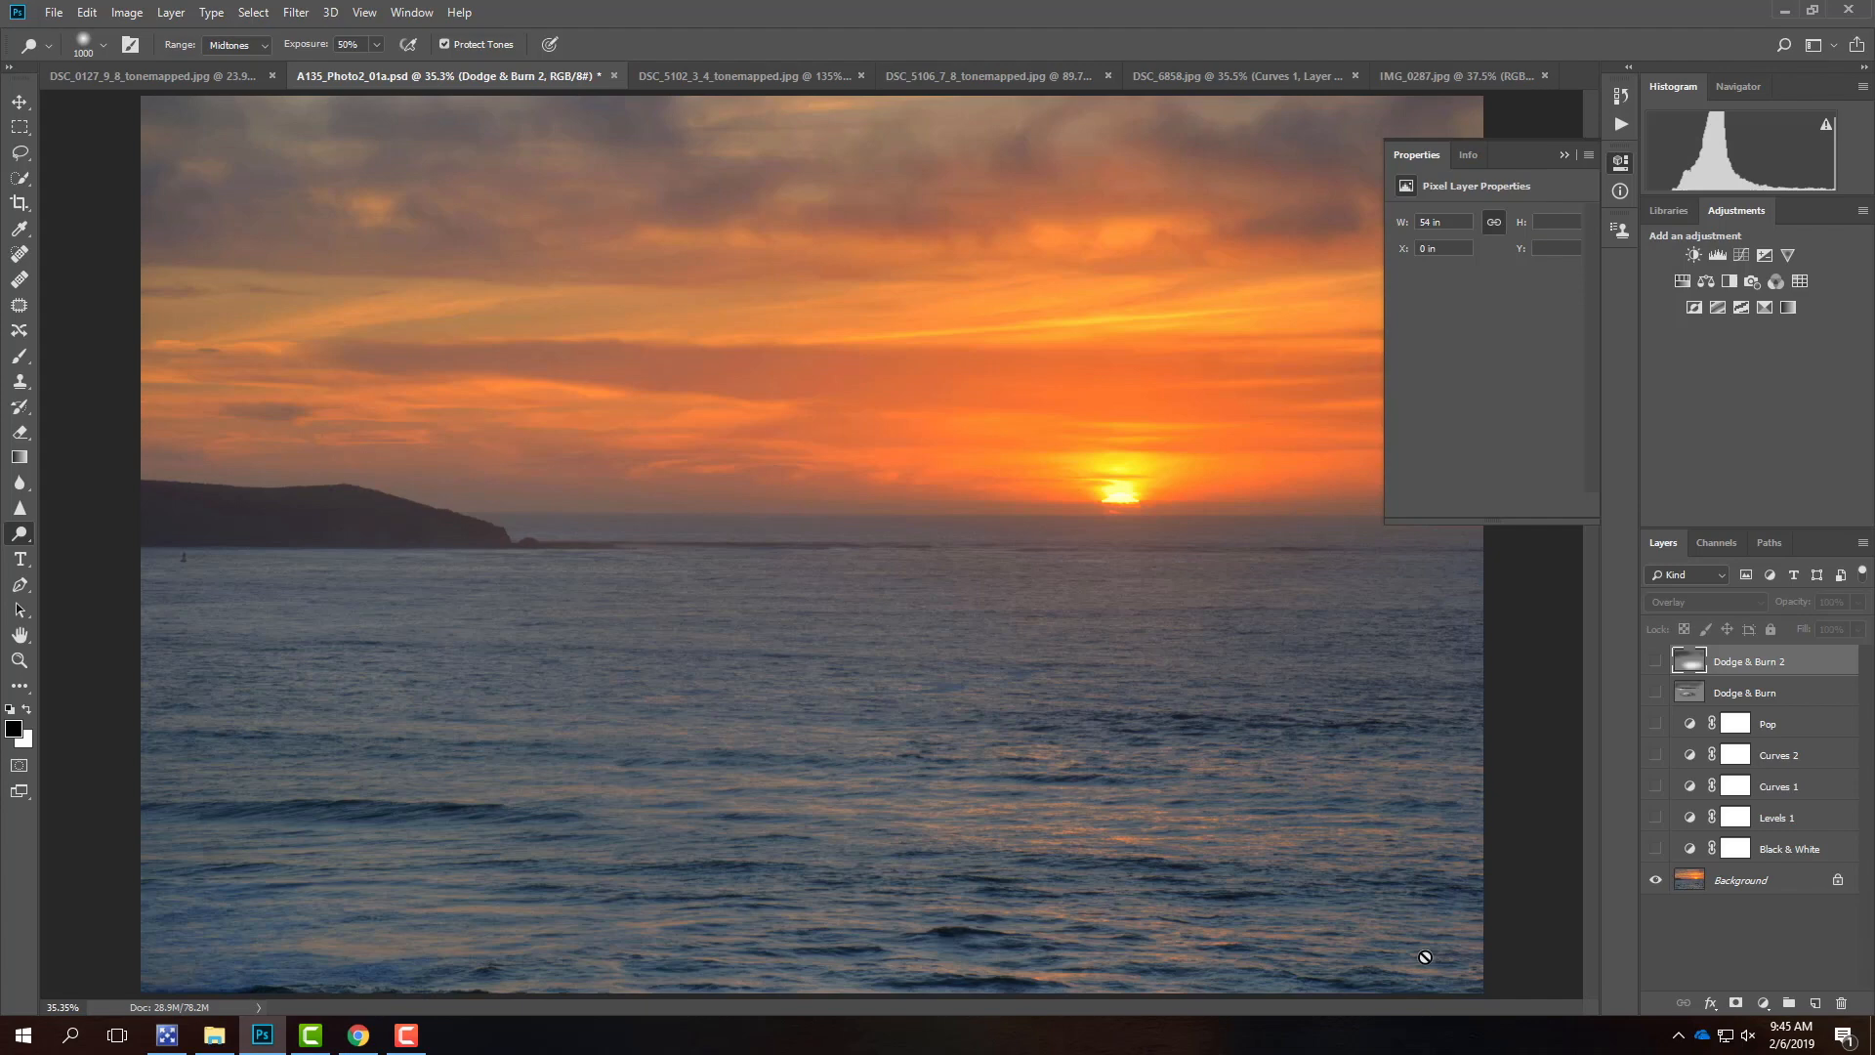
pyautogui.click(56, 14)
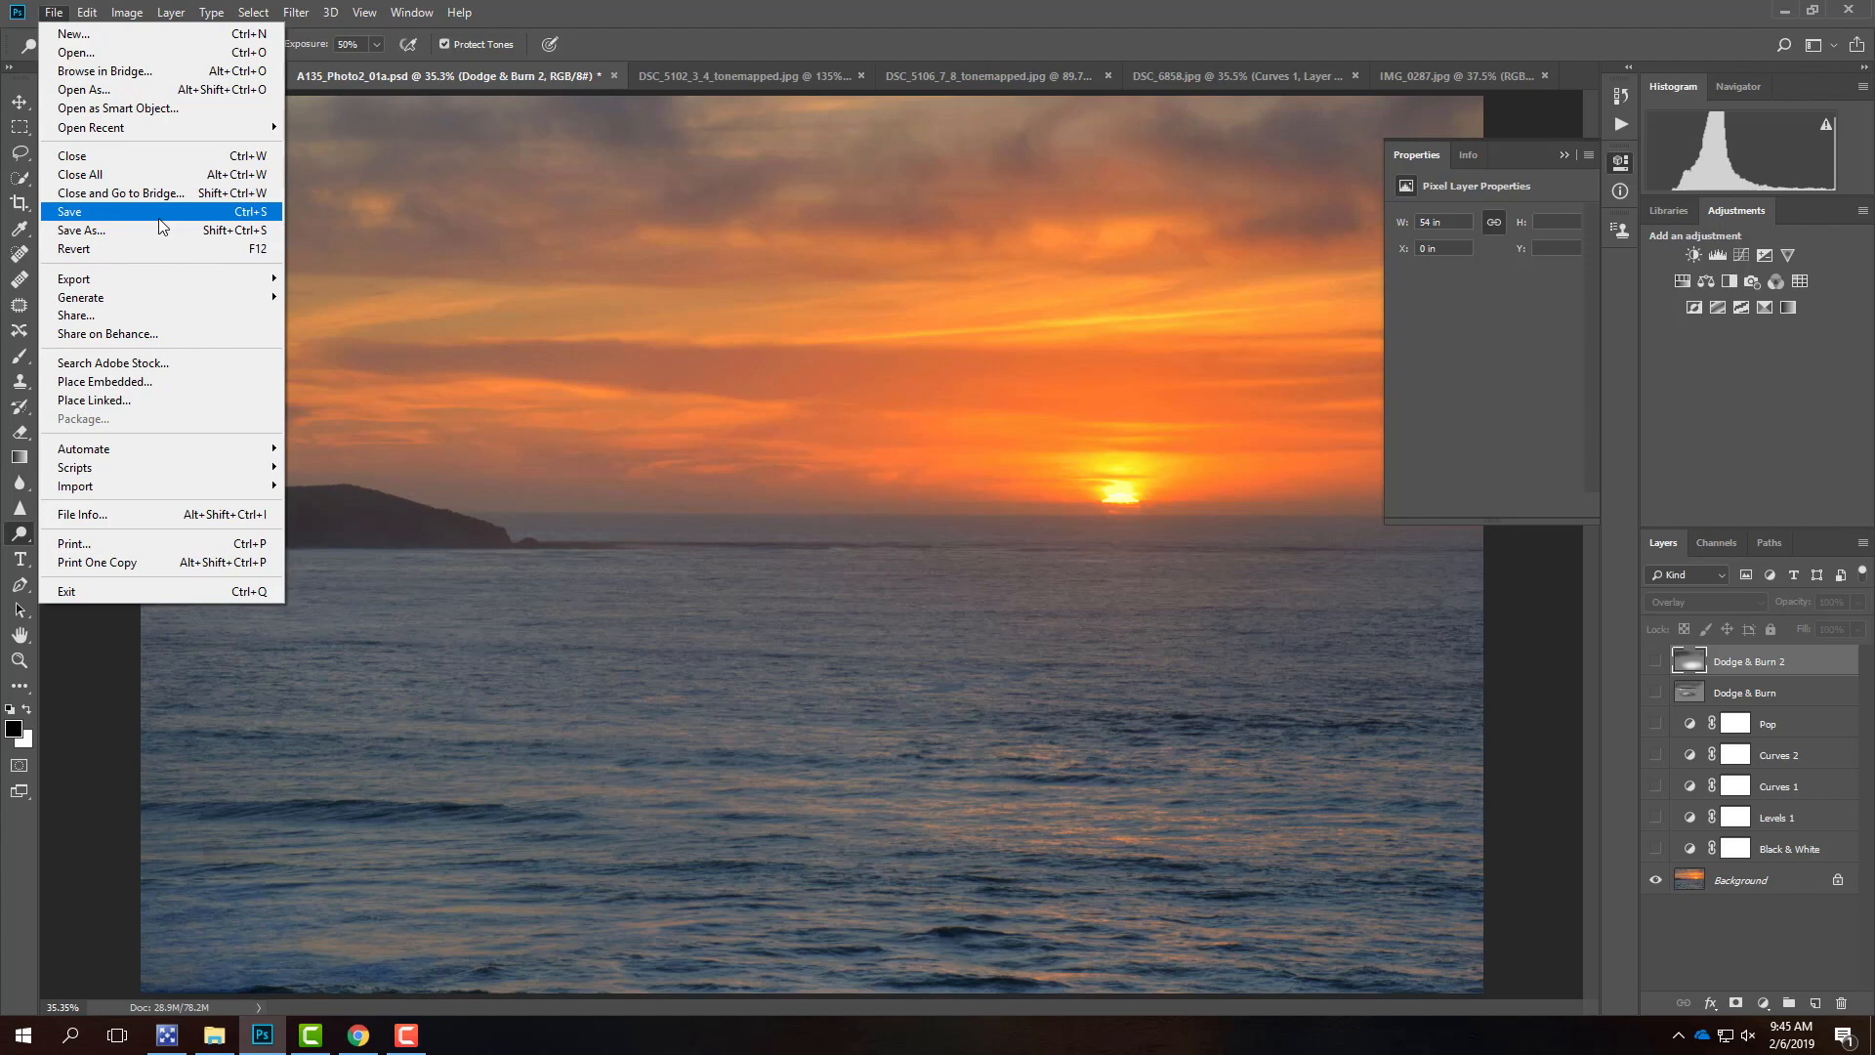
pyautogui.moveTo(142, 277)
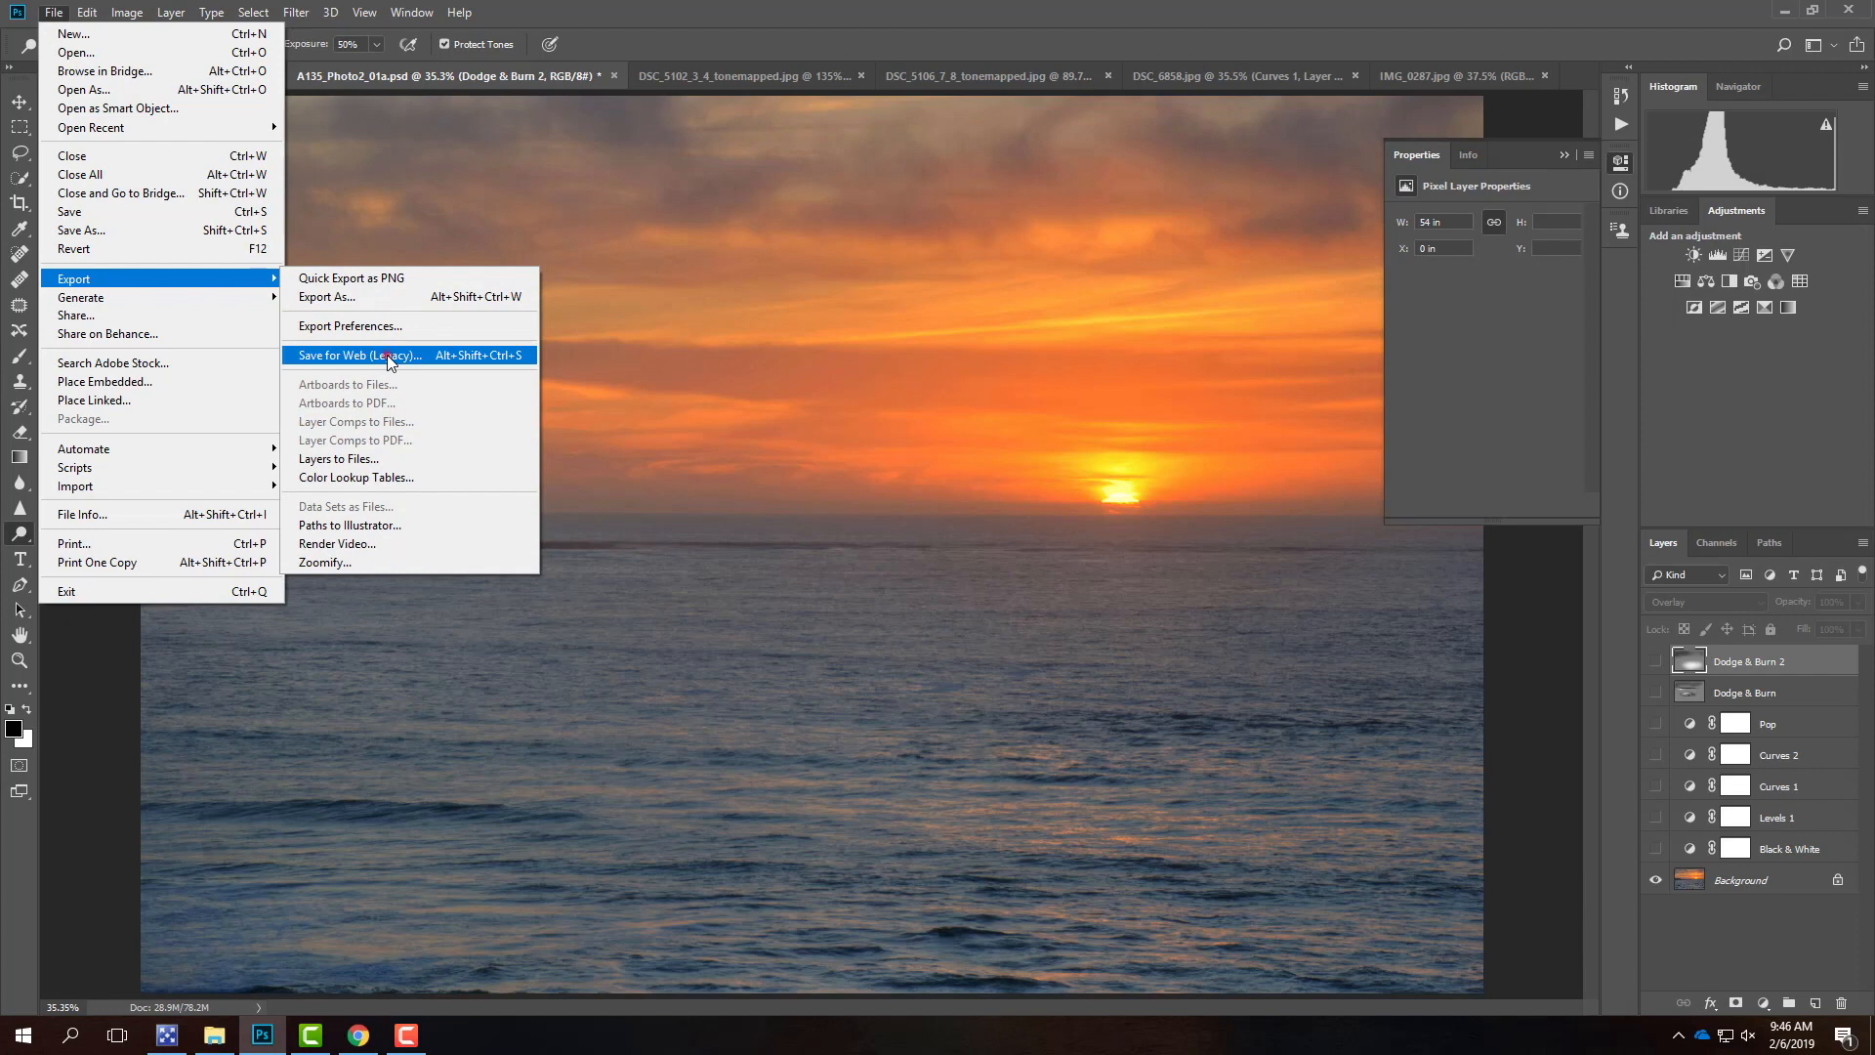
pyautogui.click(391, 361)
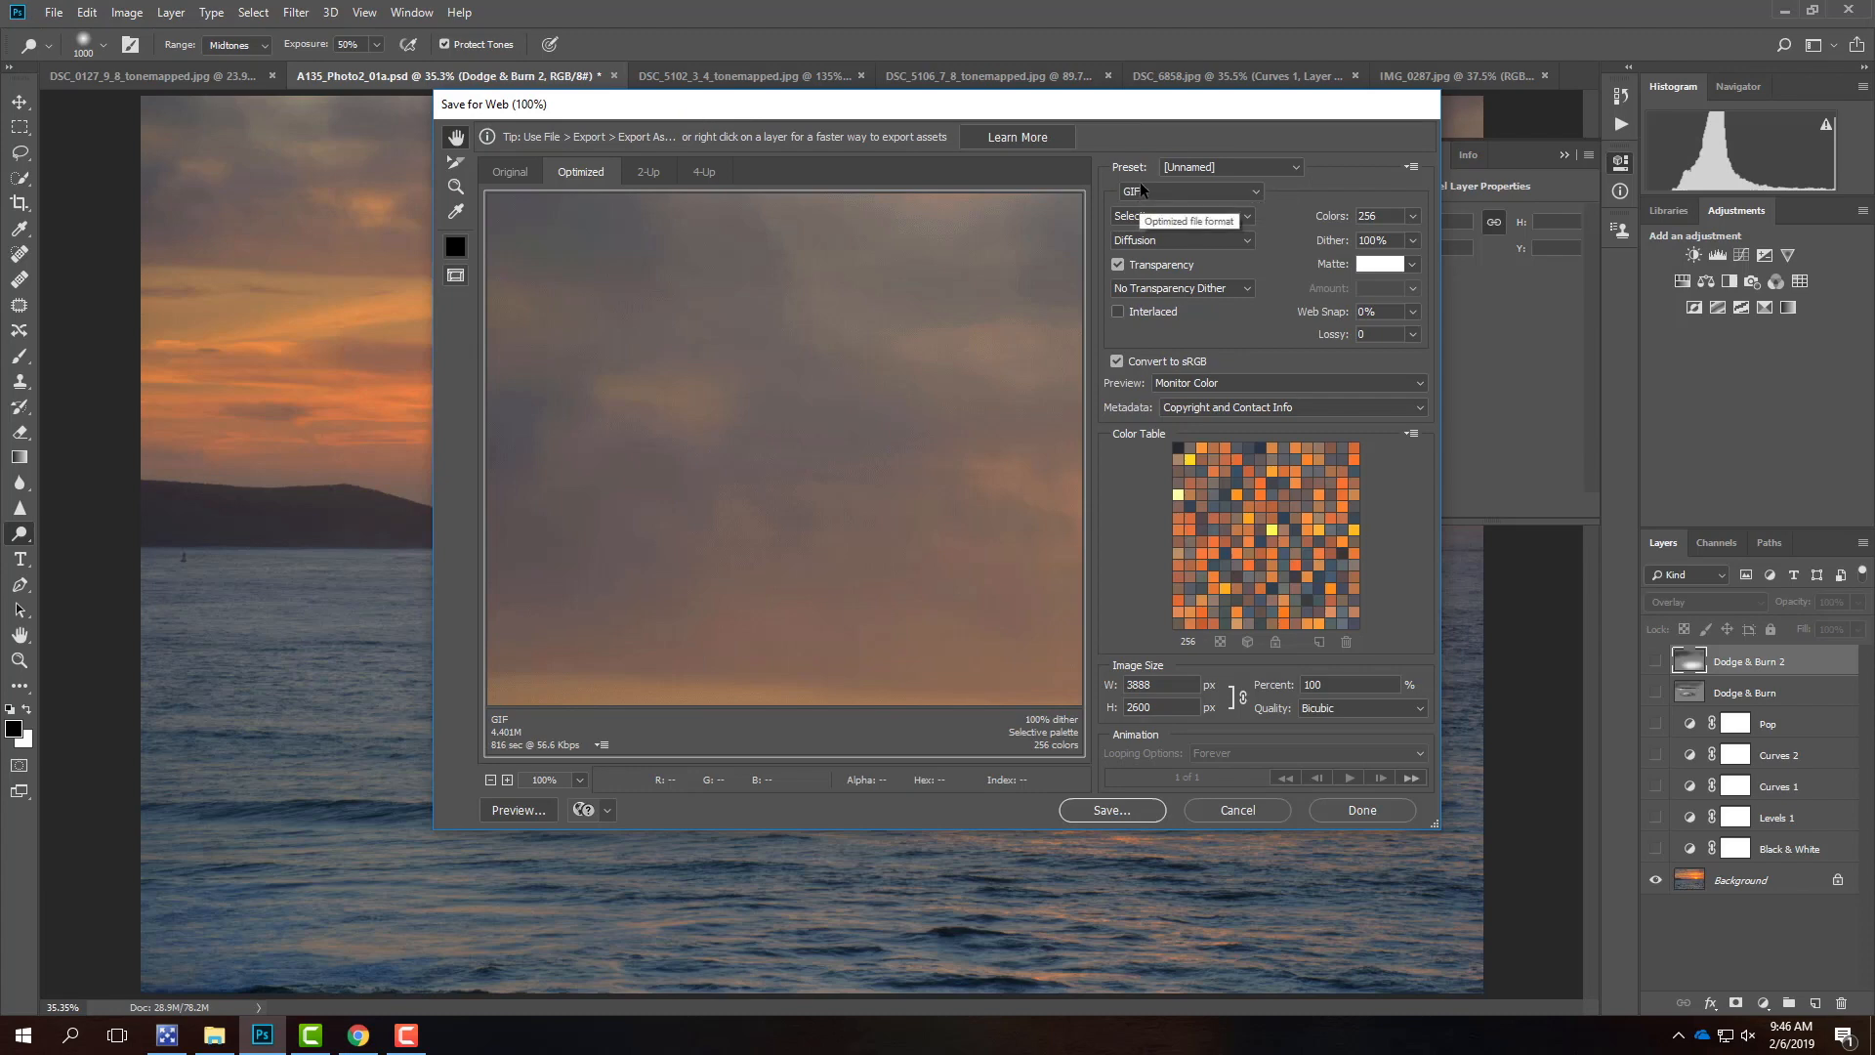
pyautogui.click(1207, 169)
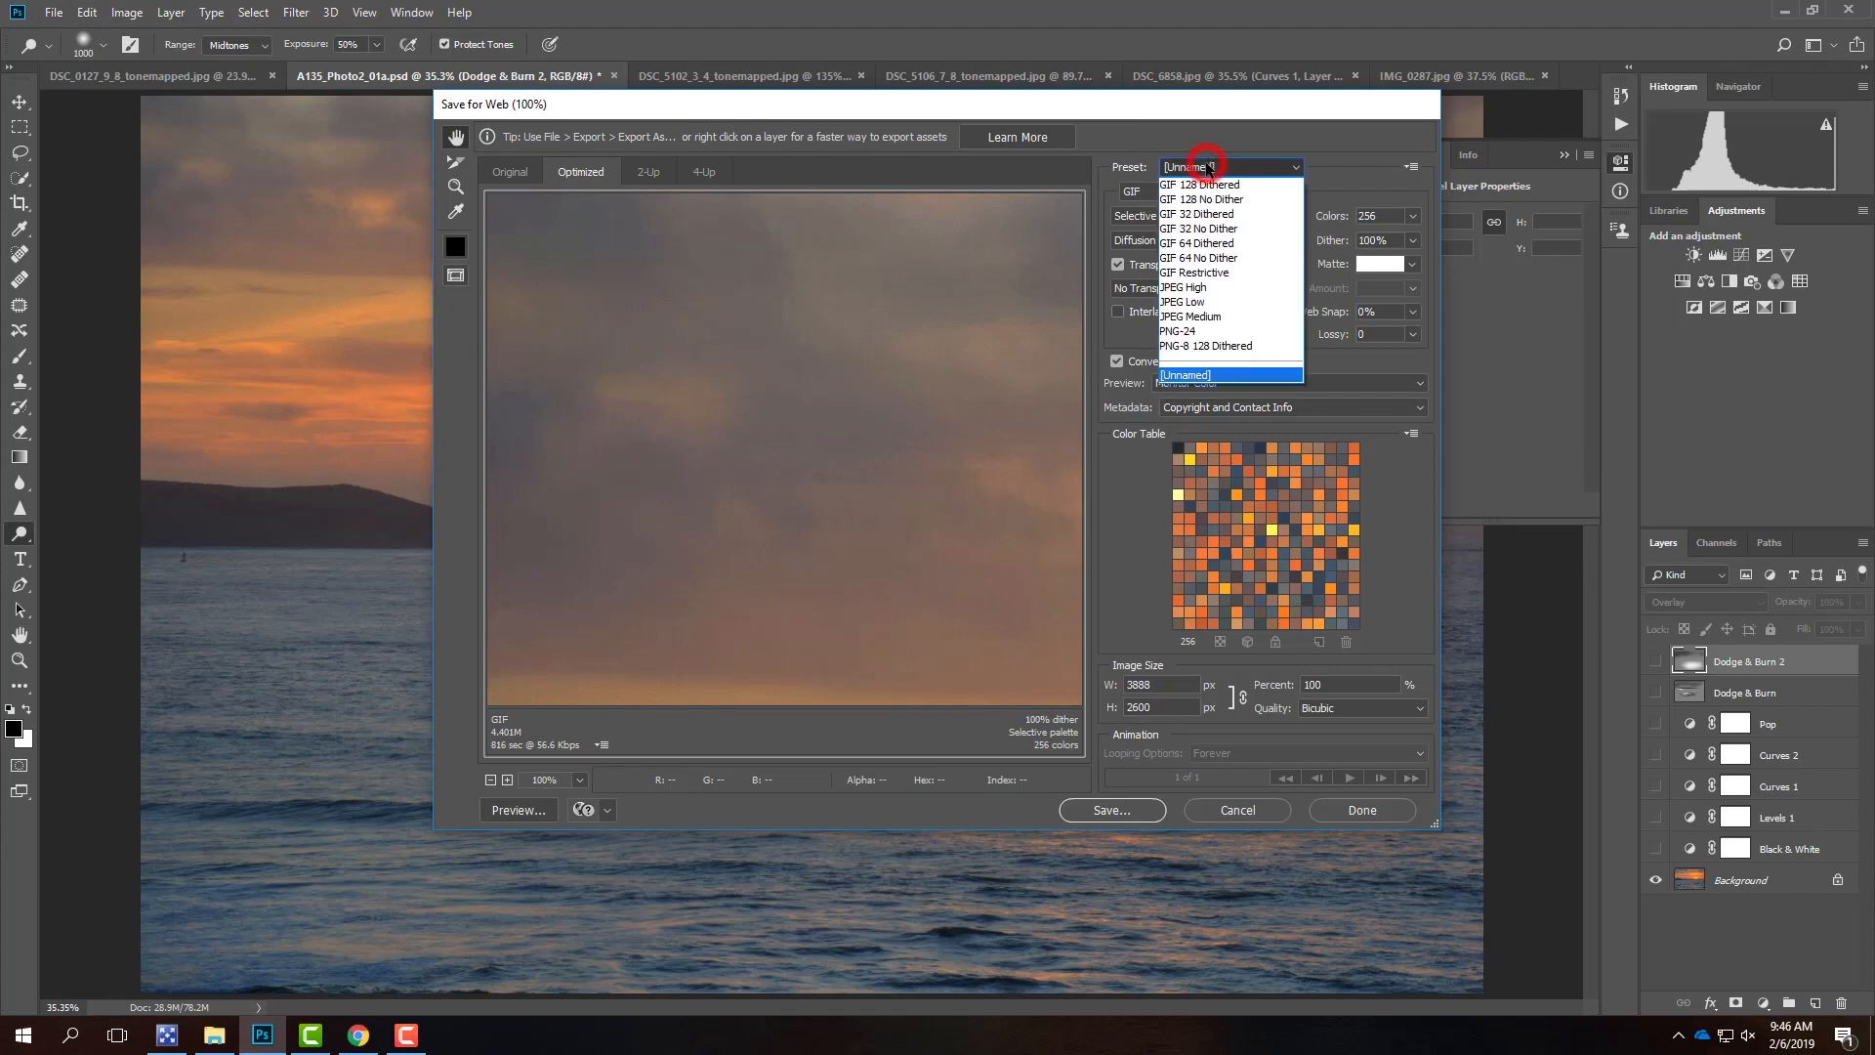
pyautogui.click(1219, 289)
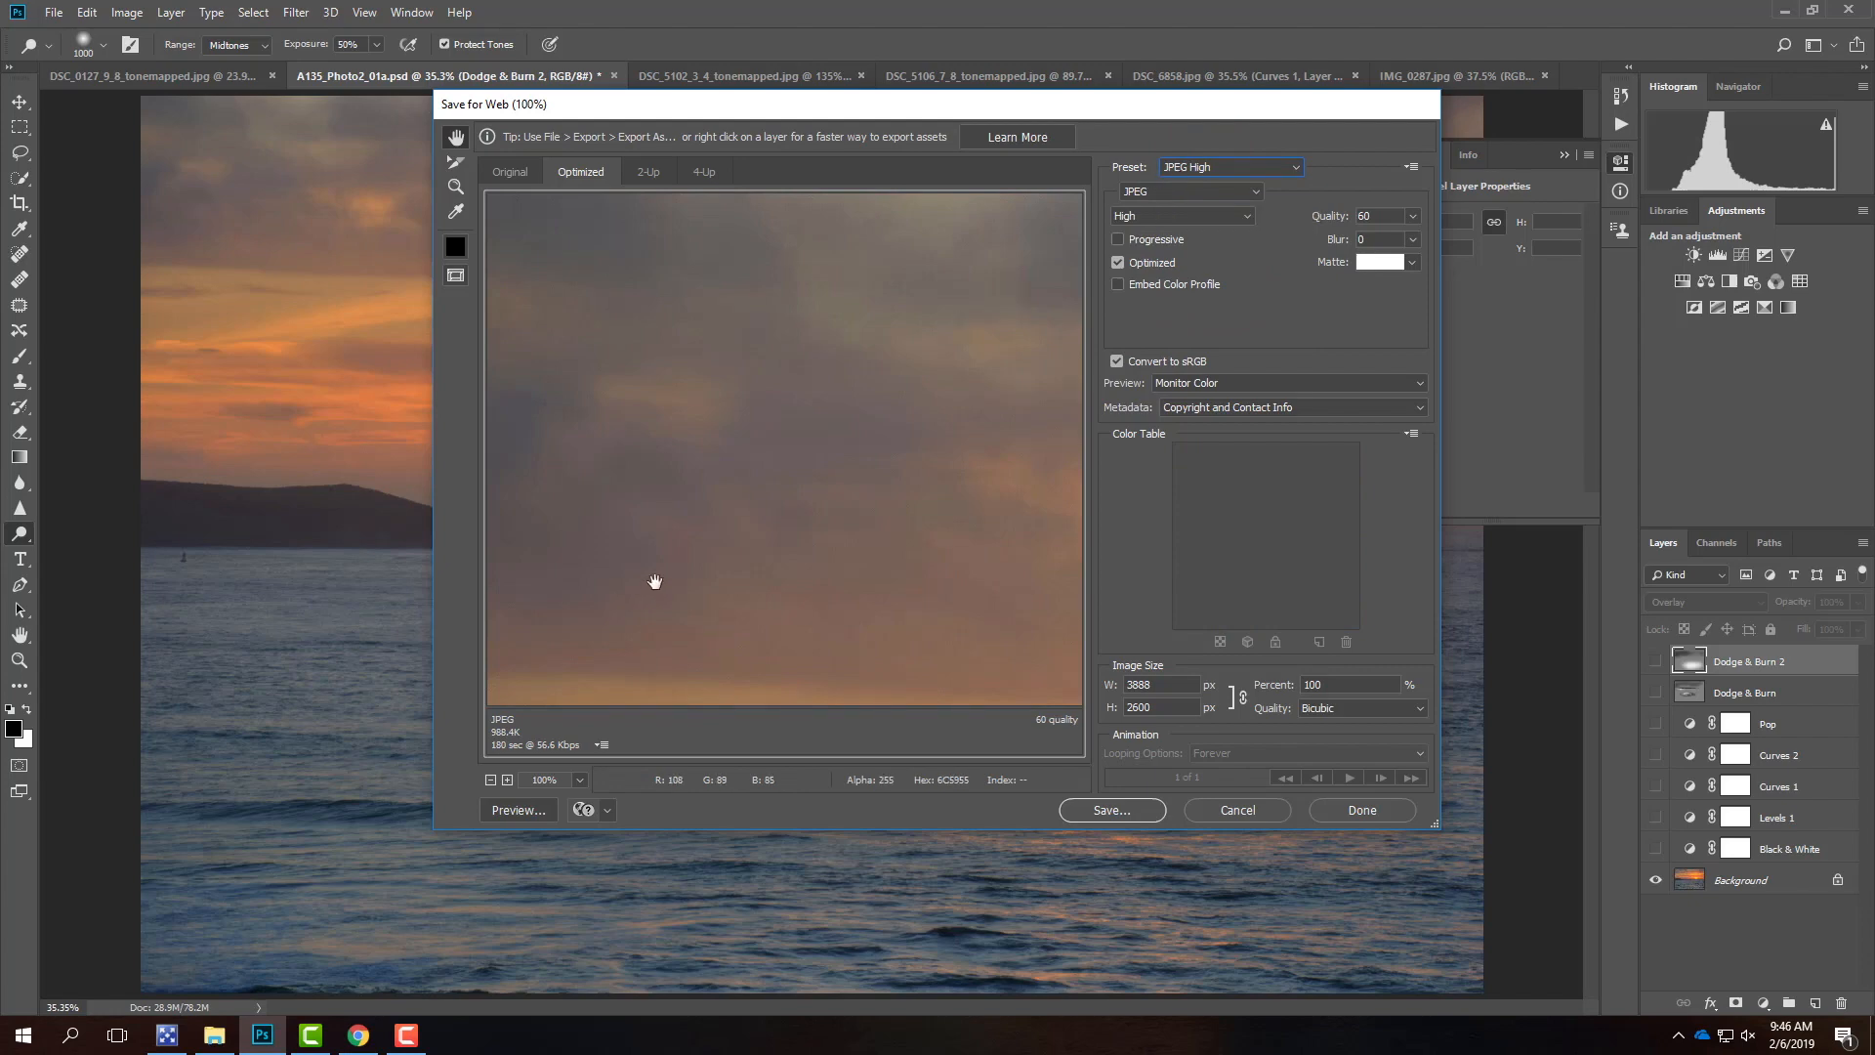
# - Fit the whole image in the export preview and set the exported image's width to 1000 px
pyautogui.moveTo(841, 592)
pyautogui.mouseDown()
pyautogui.moveTo(724, 377)
pyautogui.moveTo(727, 234)
pyautogui.mouseUp()
pyautogui.moveTo(941, 557); pyautogui.dragTo(928, 391)
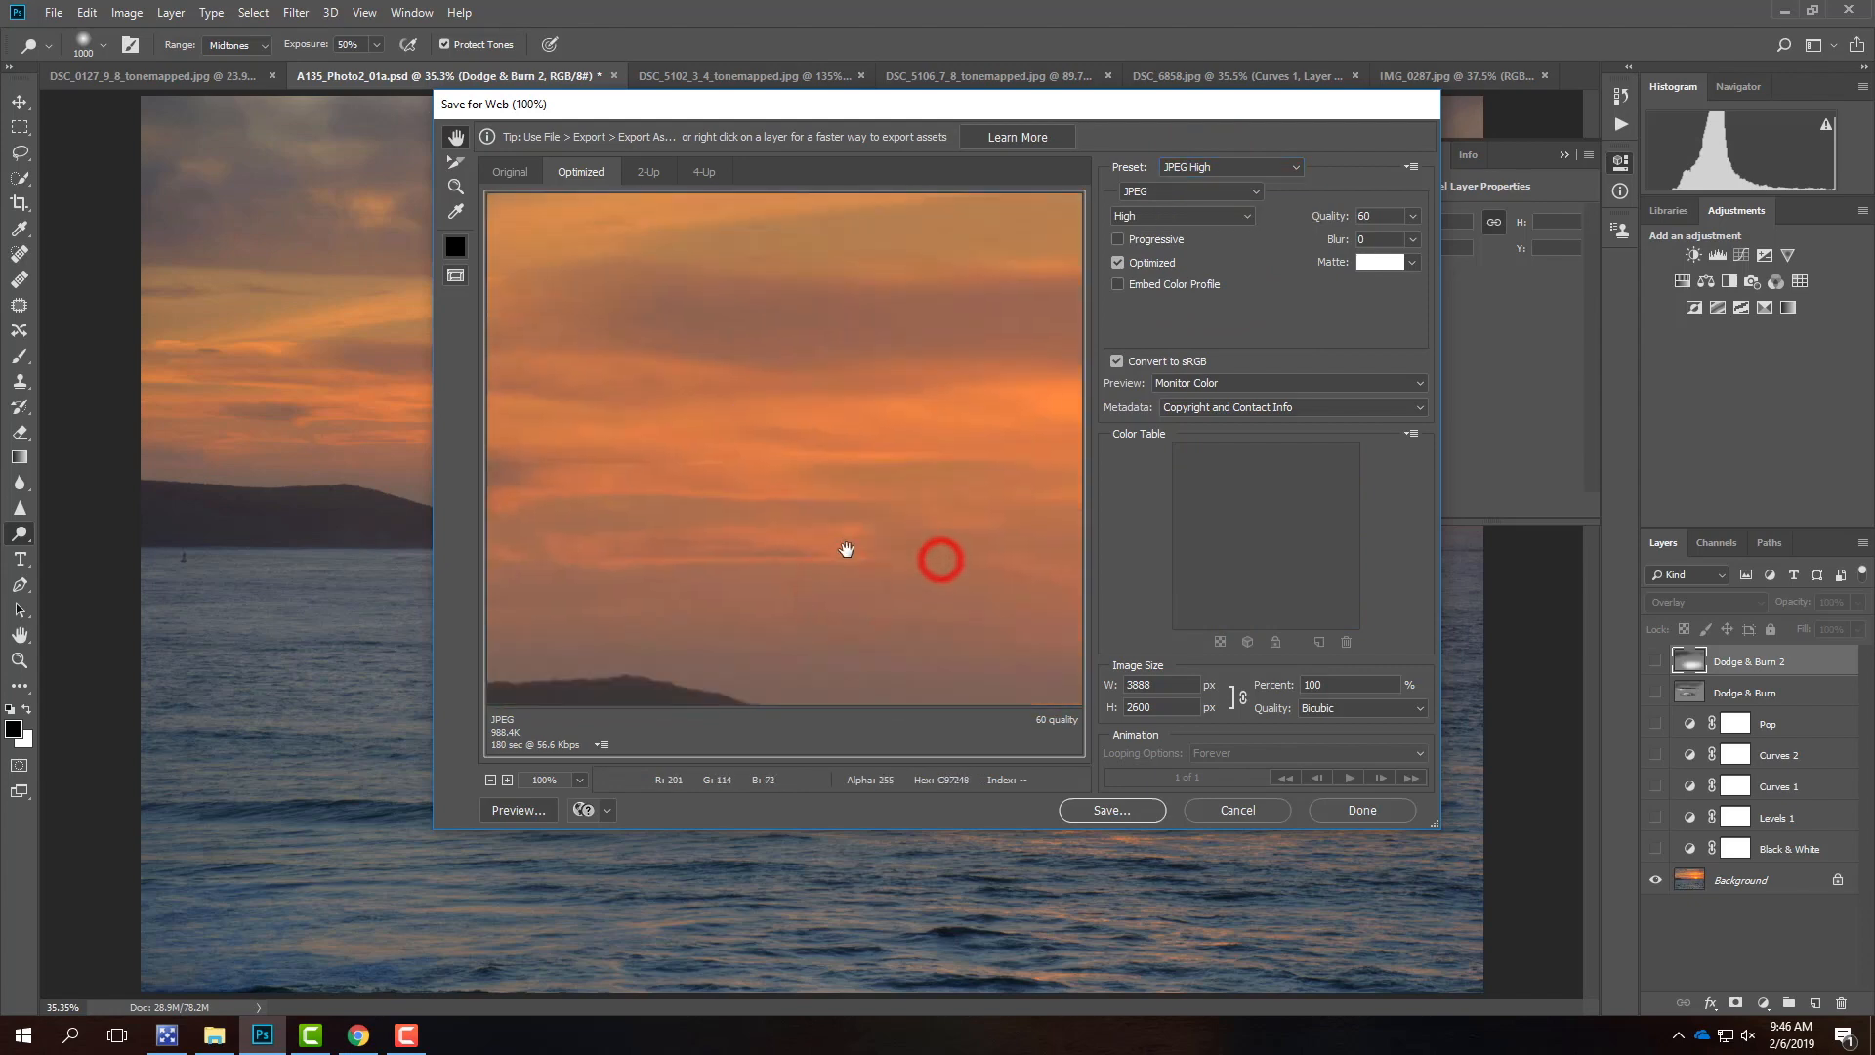
pyautogui.moveTo(845, 544); pyautogui.dragTo(676, 348)
pyautogui.moveTo(779, 475); pyautogui.dragTo(678, 422)
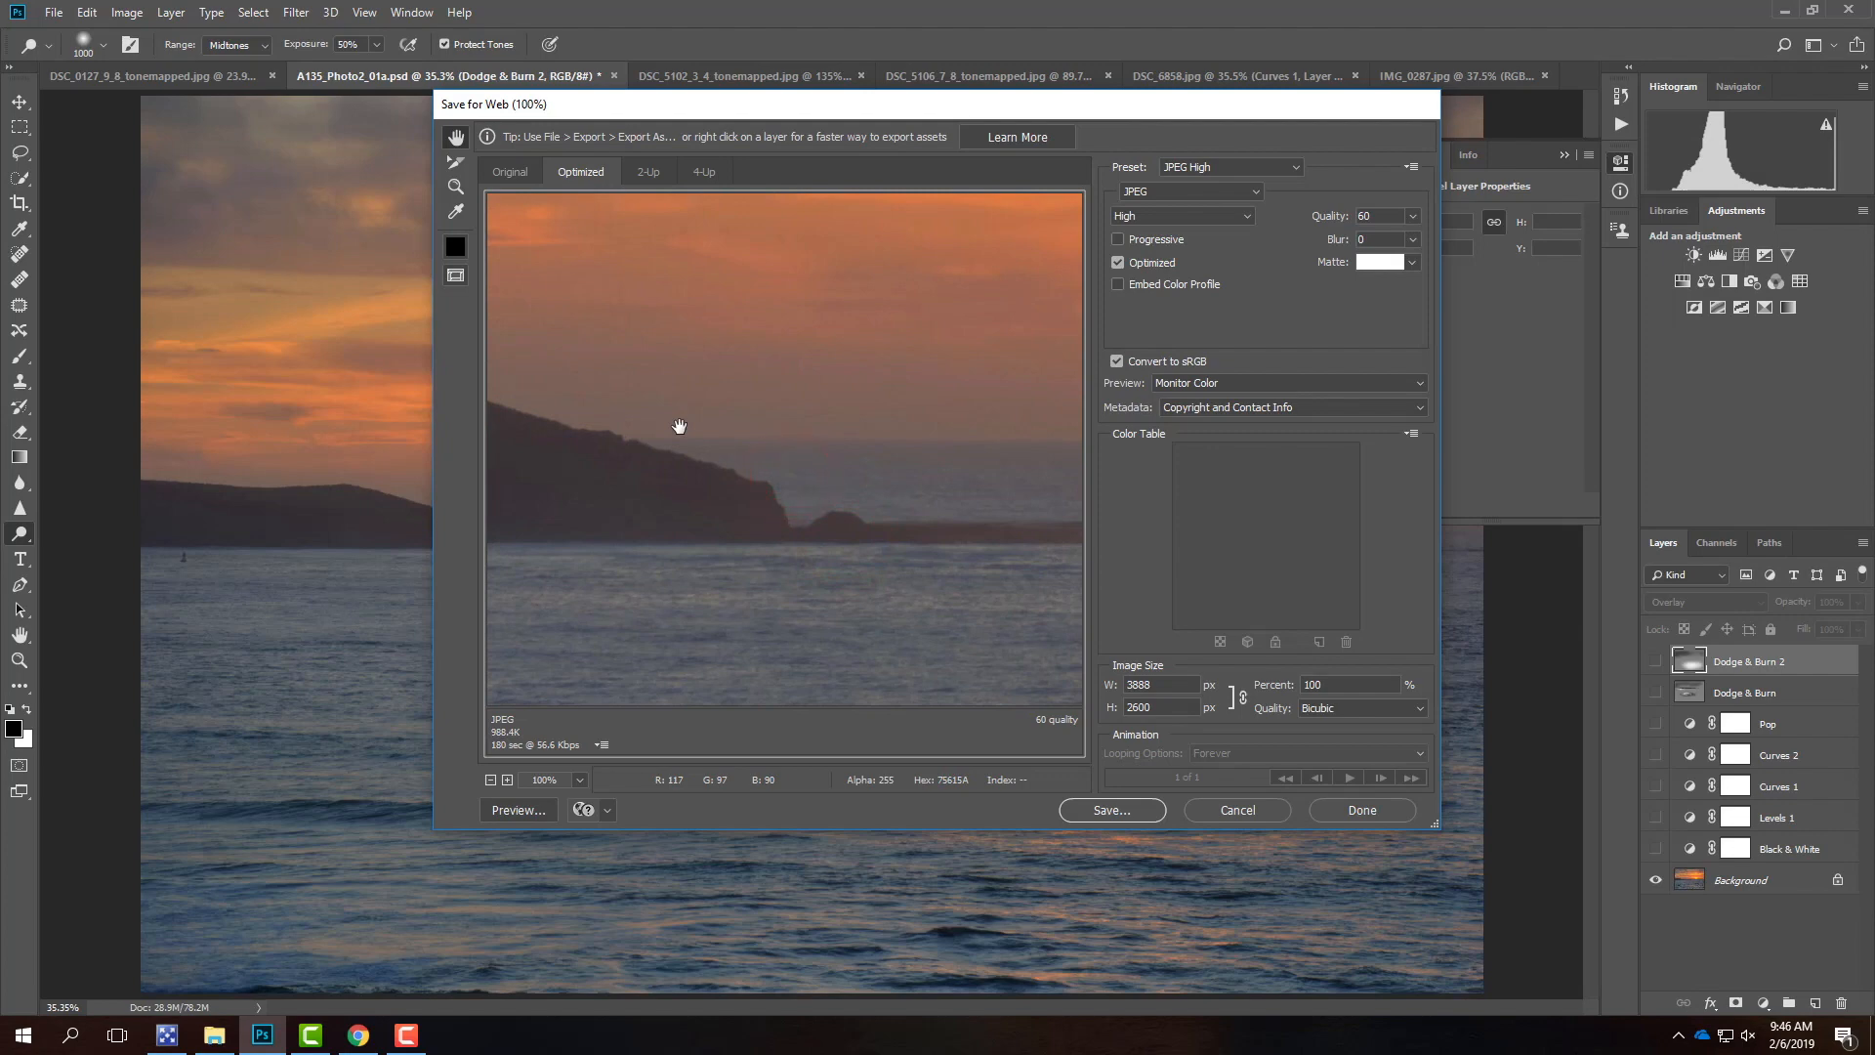
pyautogui.hotkey('ctrl', '0')
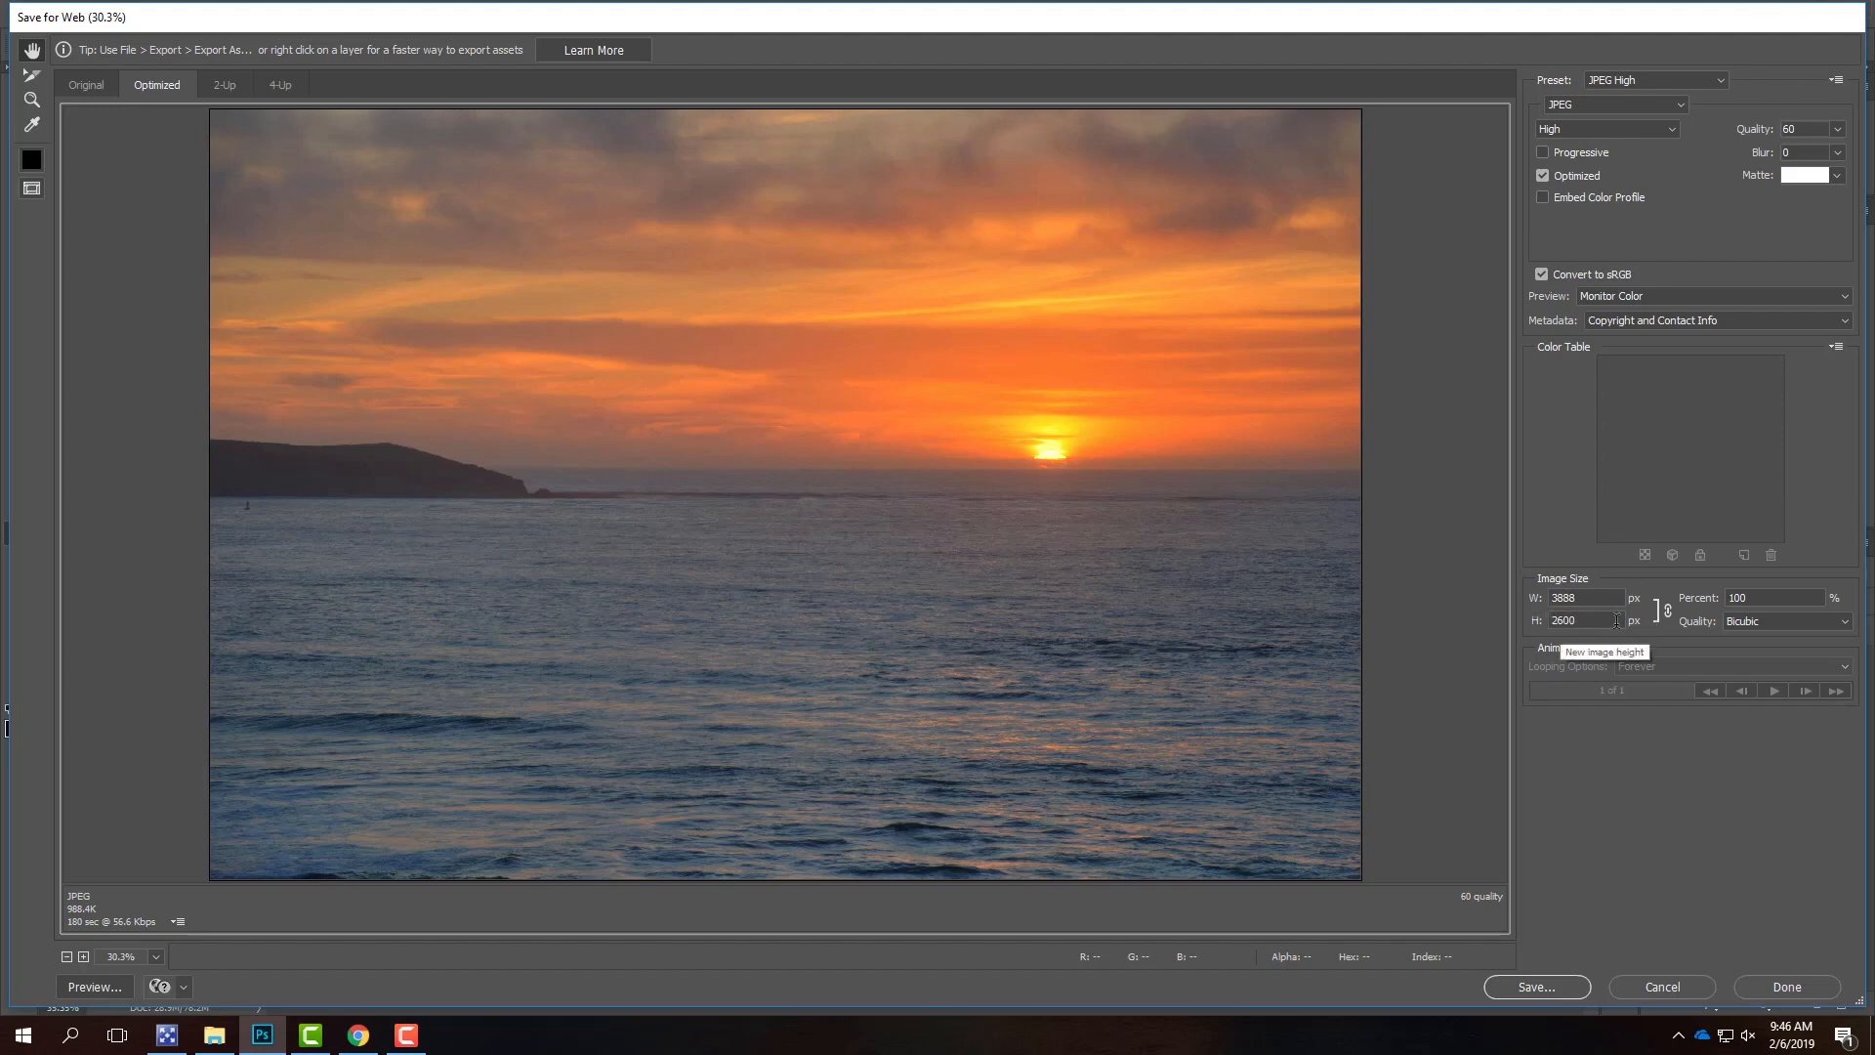
pyautogui.doubleClick(1588, 597)
pyautogui.write('1000')
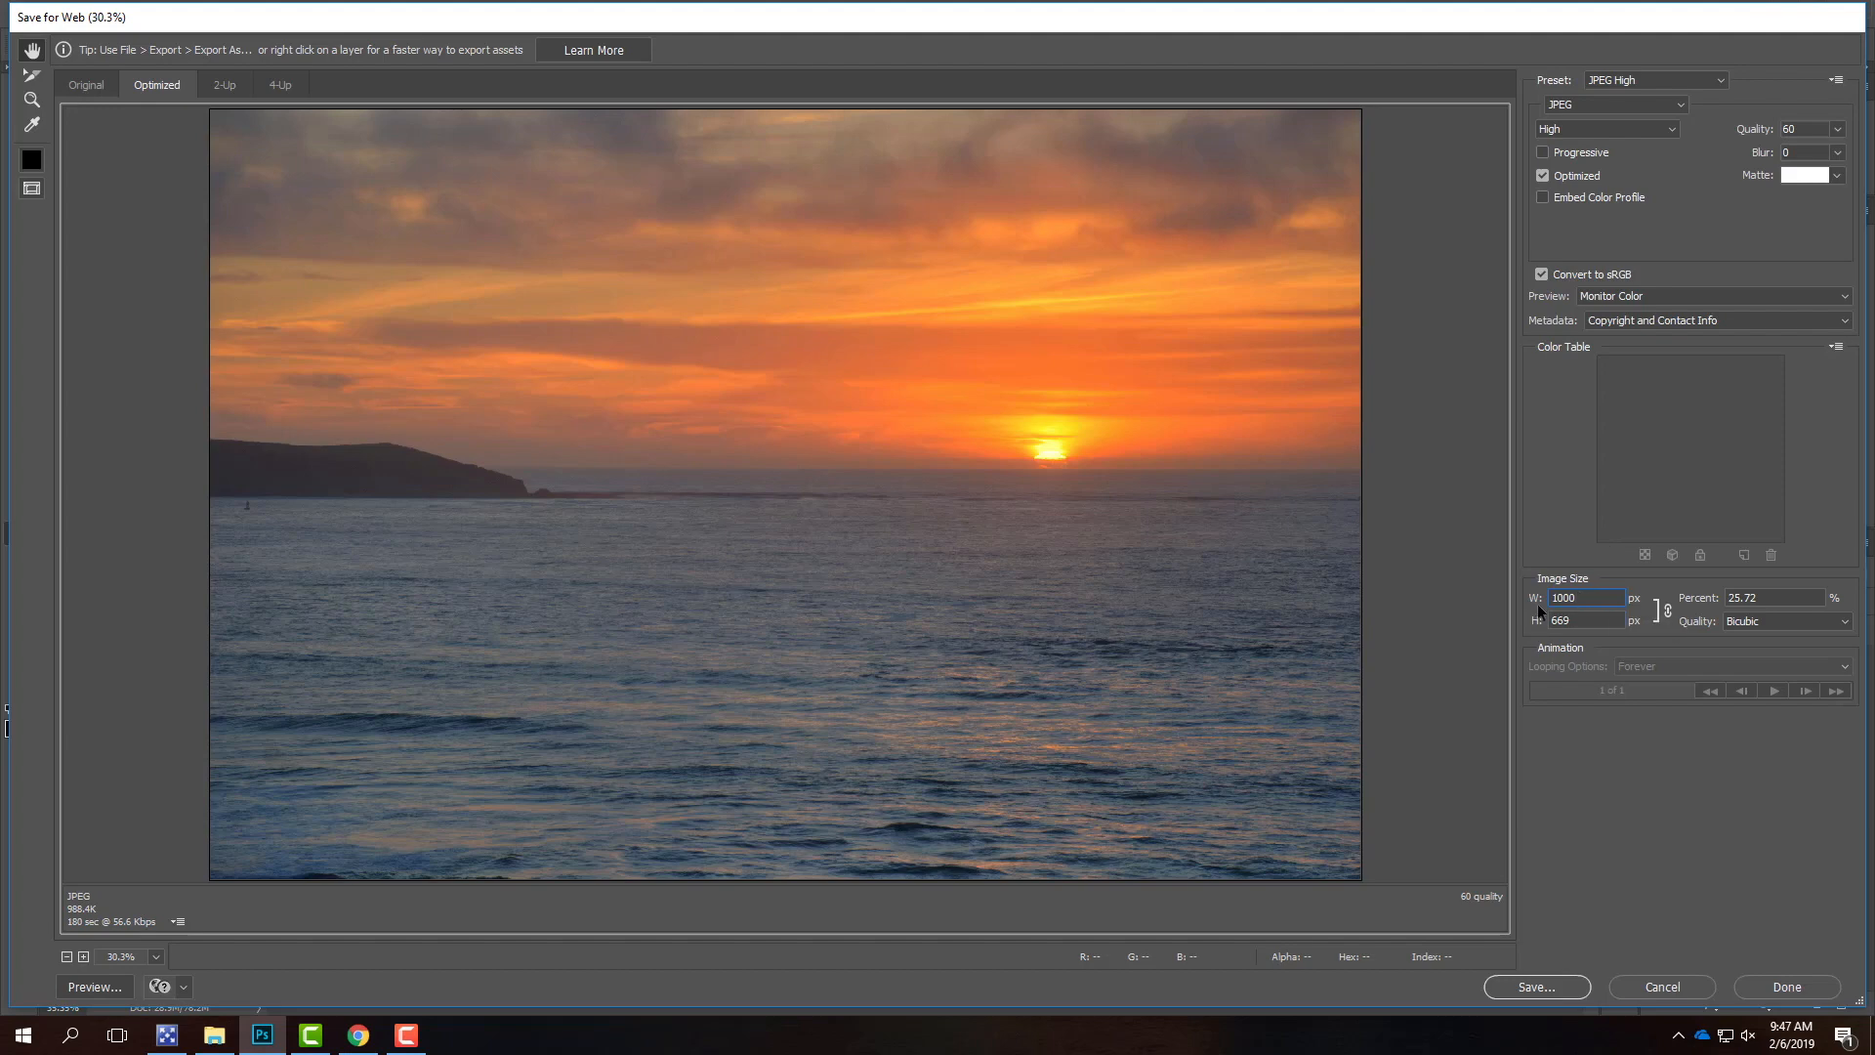
# - Start saving the web JPEG and browse OneDrive to Live Demonstrations, Live - A135 Exercises, Ex104, S2019 as the destination
pyautogui.click(1539, 990)
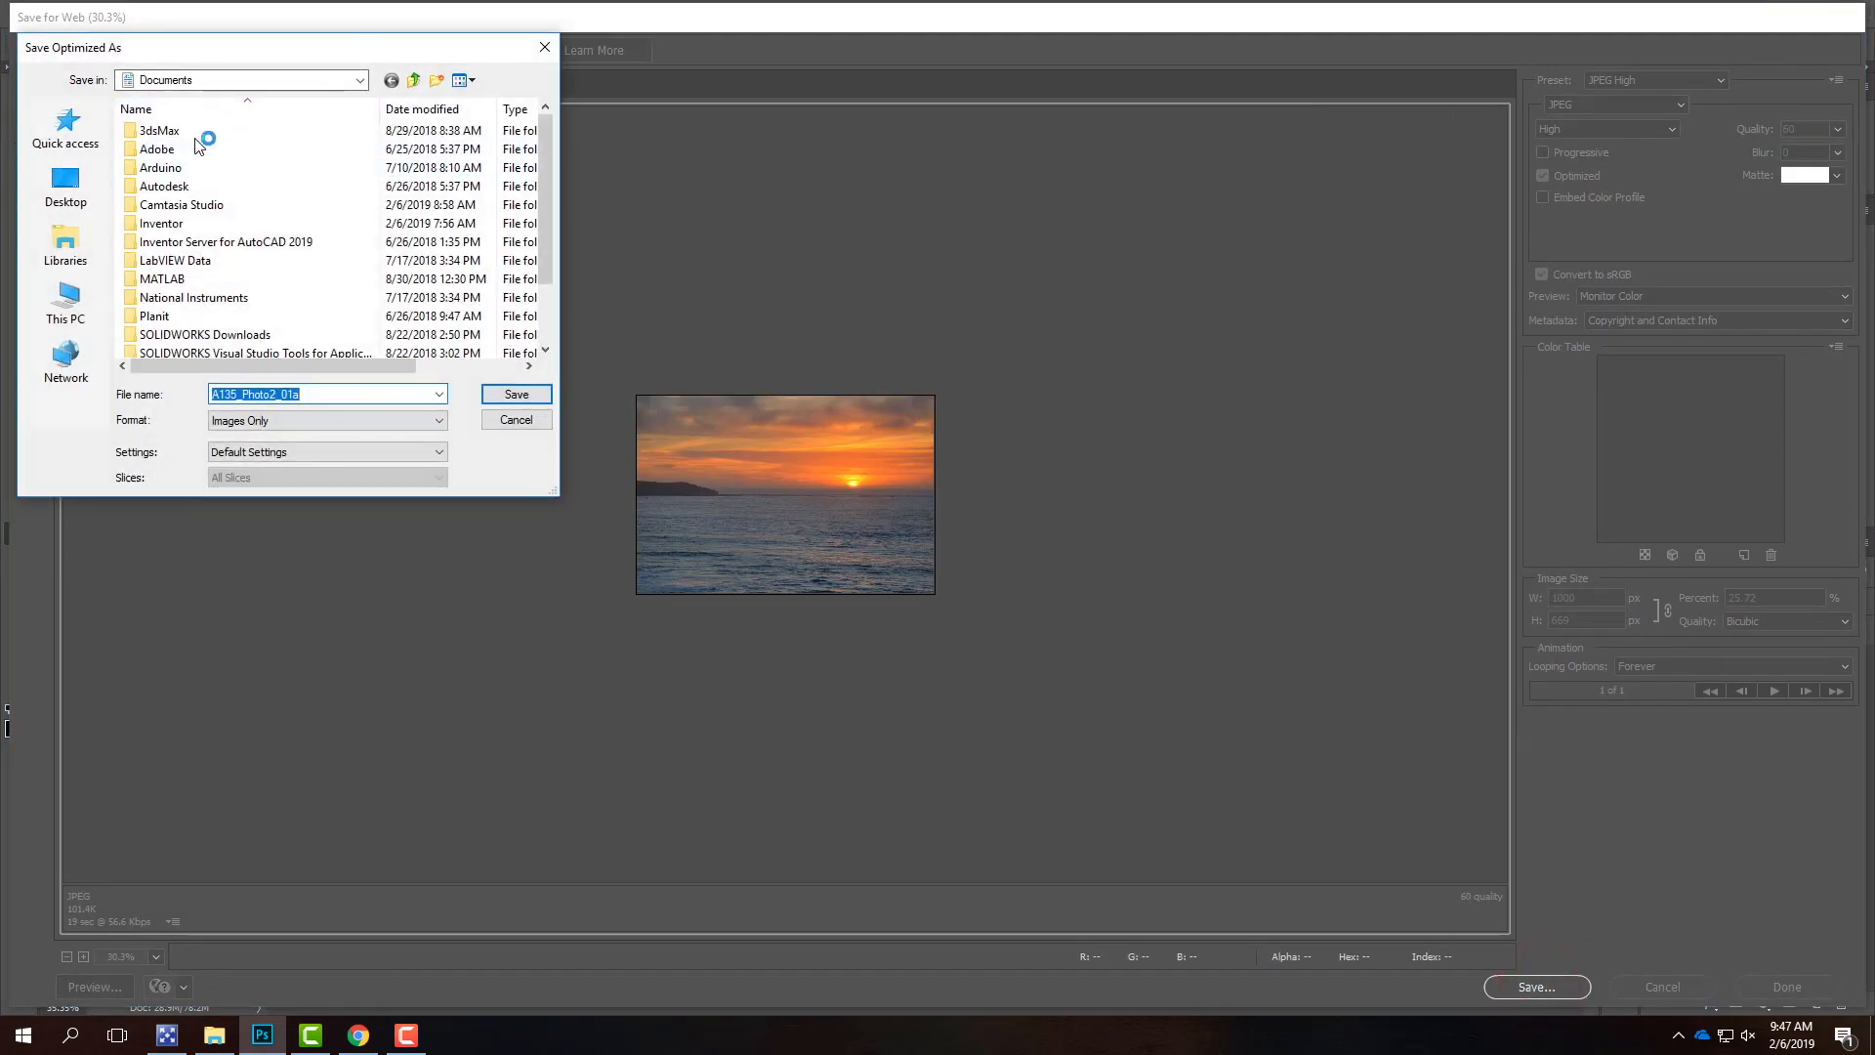
pyautogui.click(195, 79)
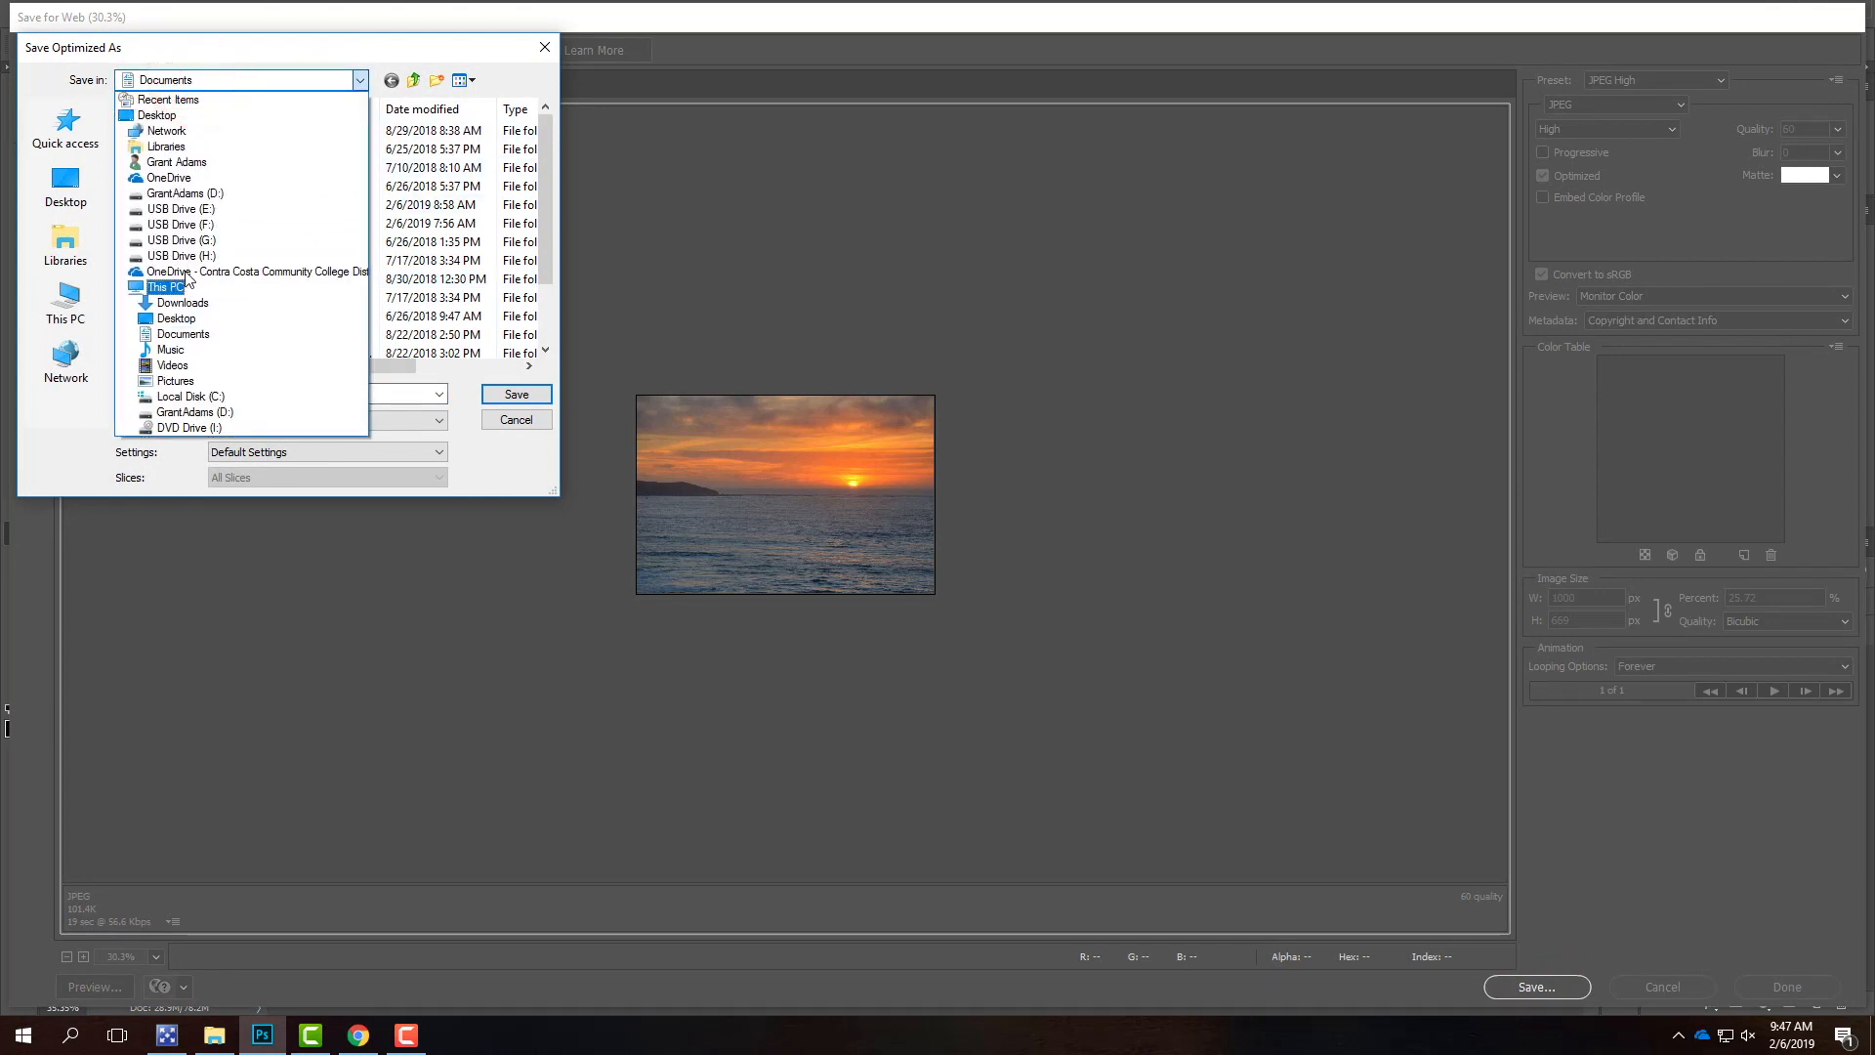
pyautogui.click(176, 271)
pyautogui.doubleClick(172, 223)
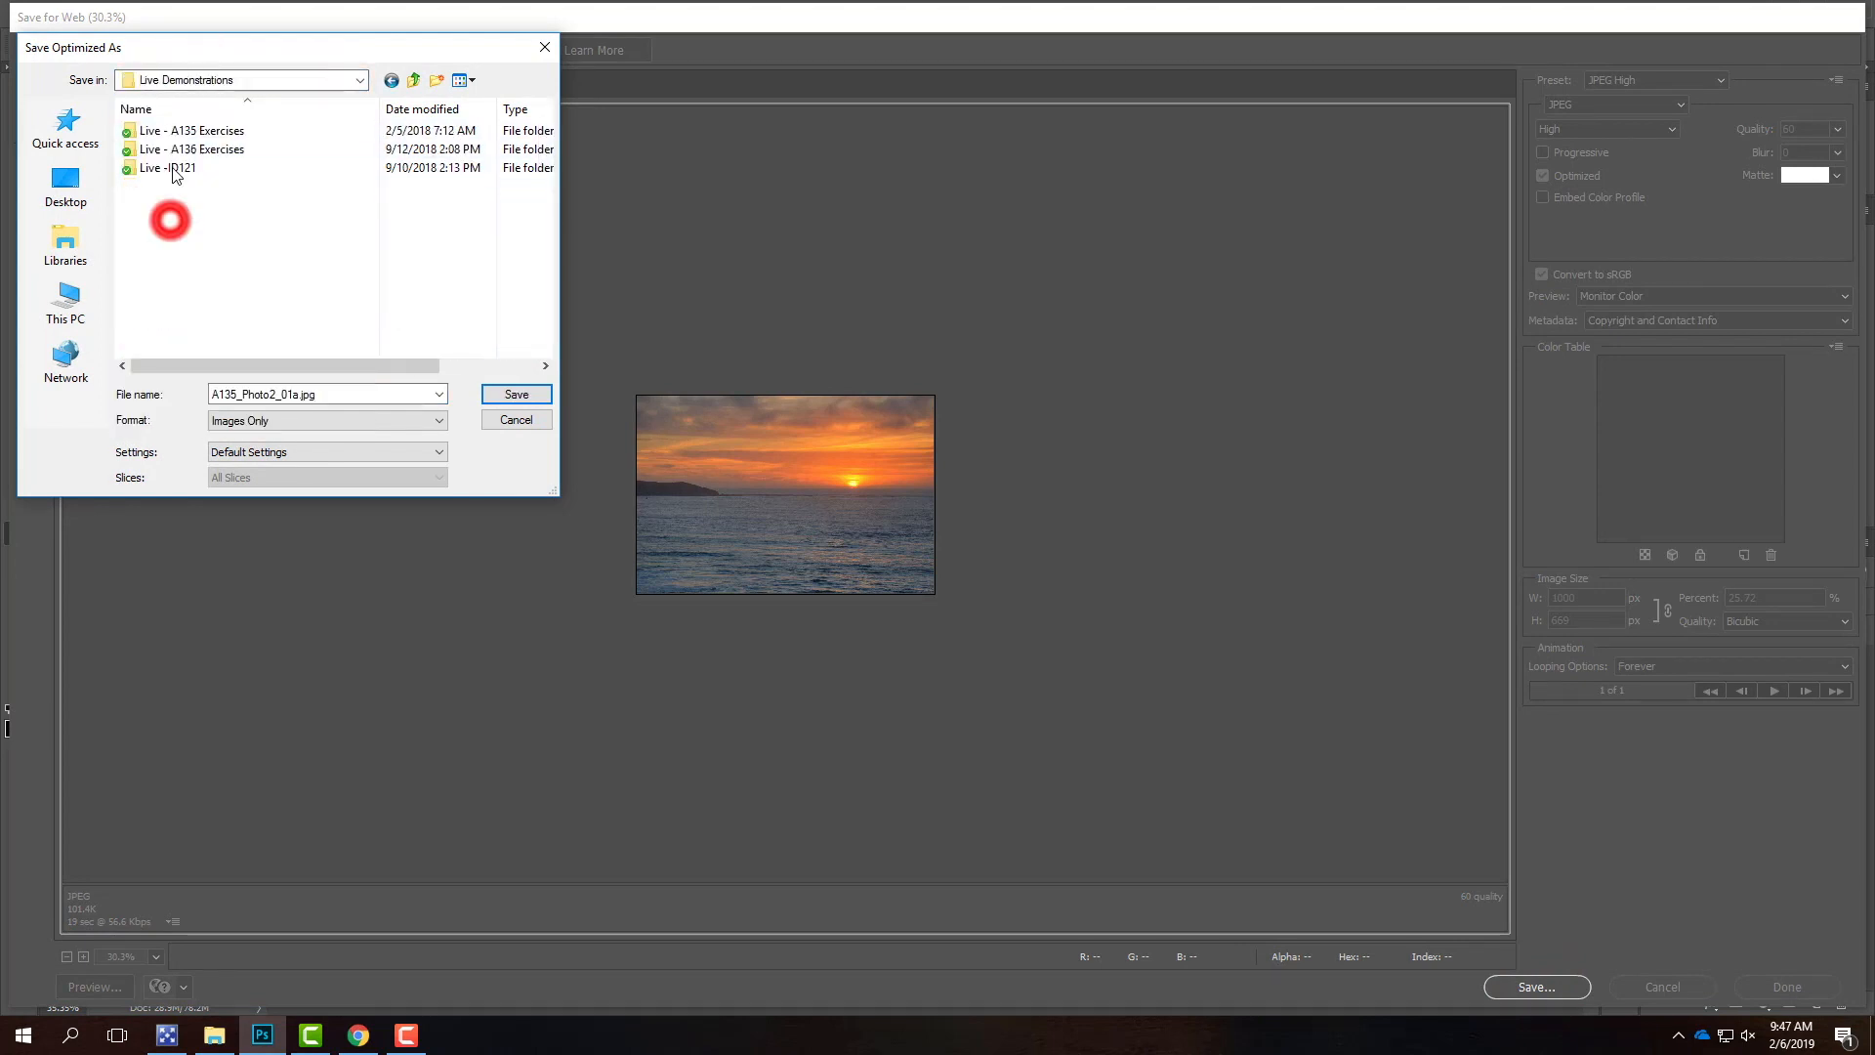
pyautogui.doubleClick(196, 130)
pyautogui.doubleClick(179, 176)
pyautogui.doubleClick(178, 150)
# - Add _original to the end of the JPEG's file name and save it in the S2019 folder
pyautogui.click(335, 393)
pyautogui.click(335, 393)
pyautogui.moveTo(299, 394); pyautogui.dragTo(311, 395)
pyautogui.click(299, 395)
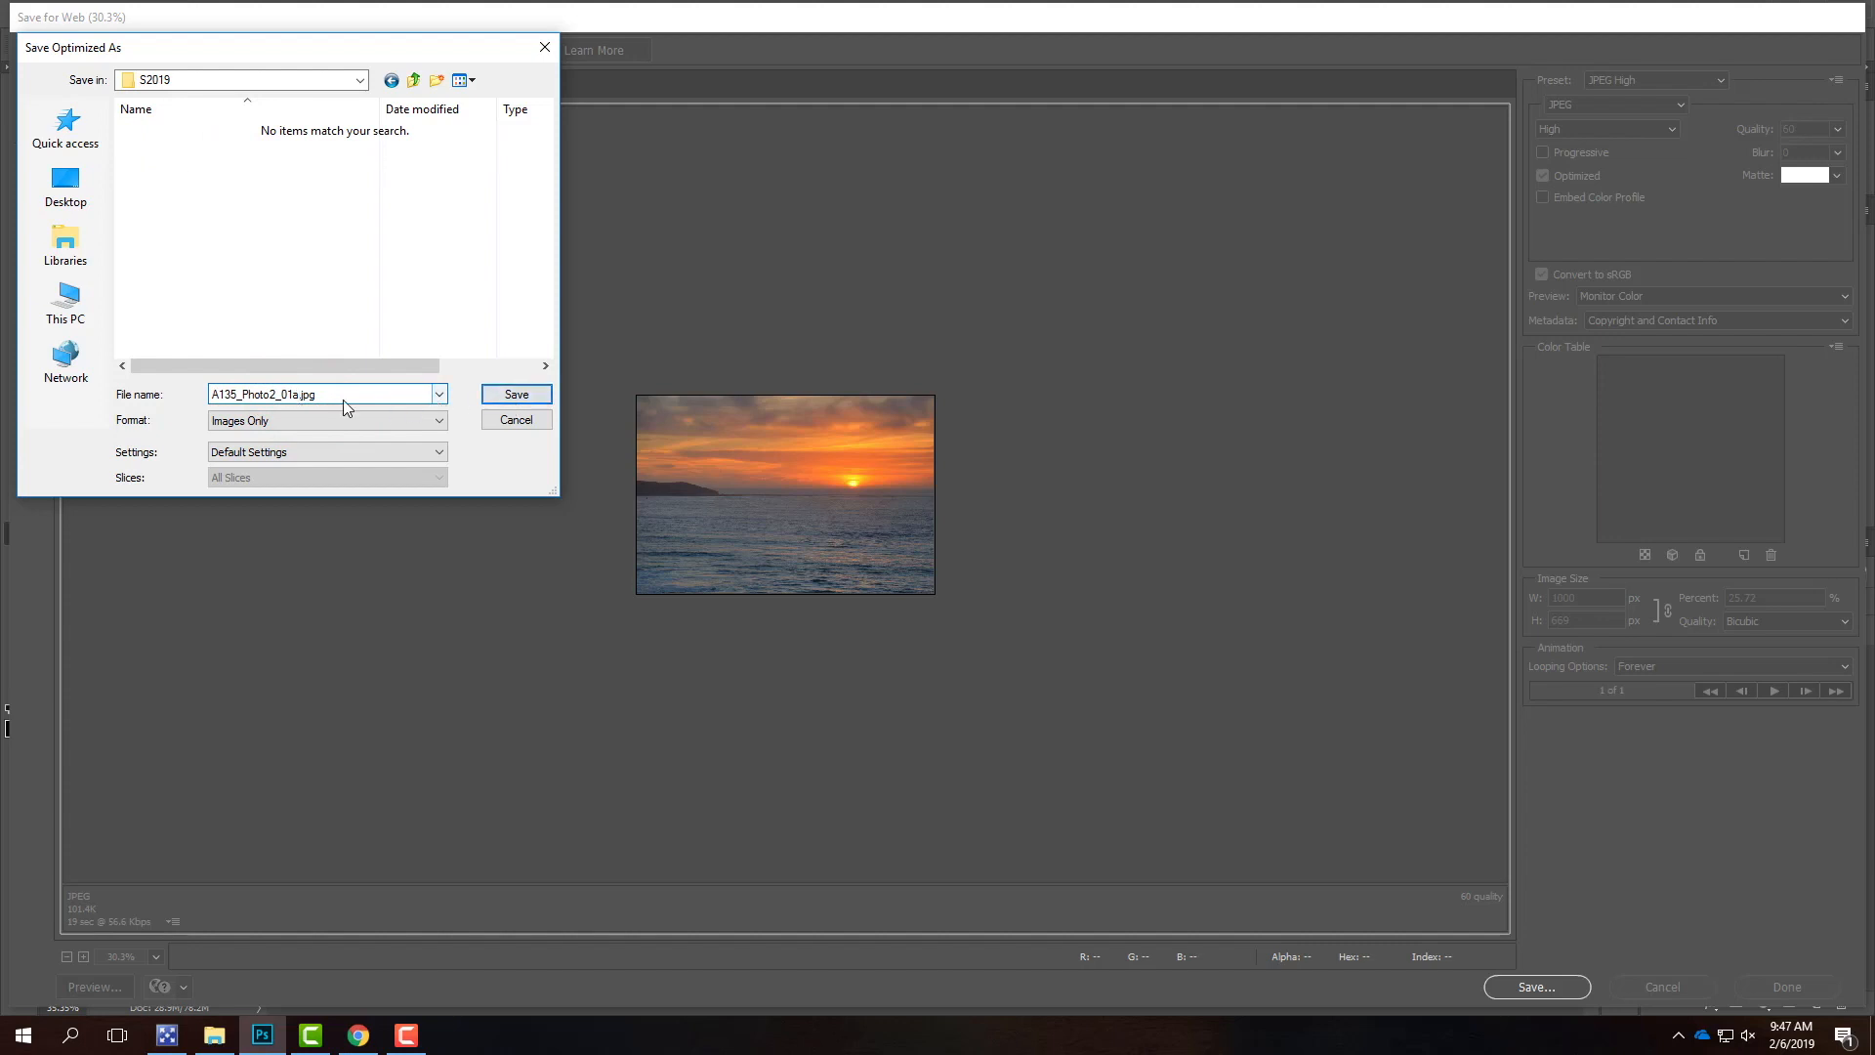
pyautogui.click(297, 394)
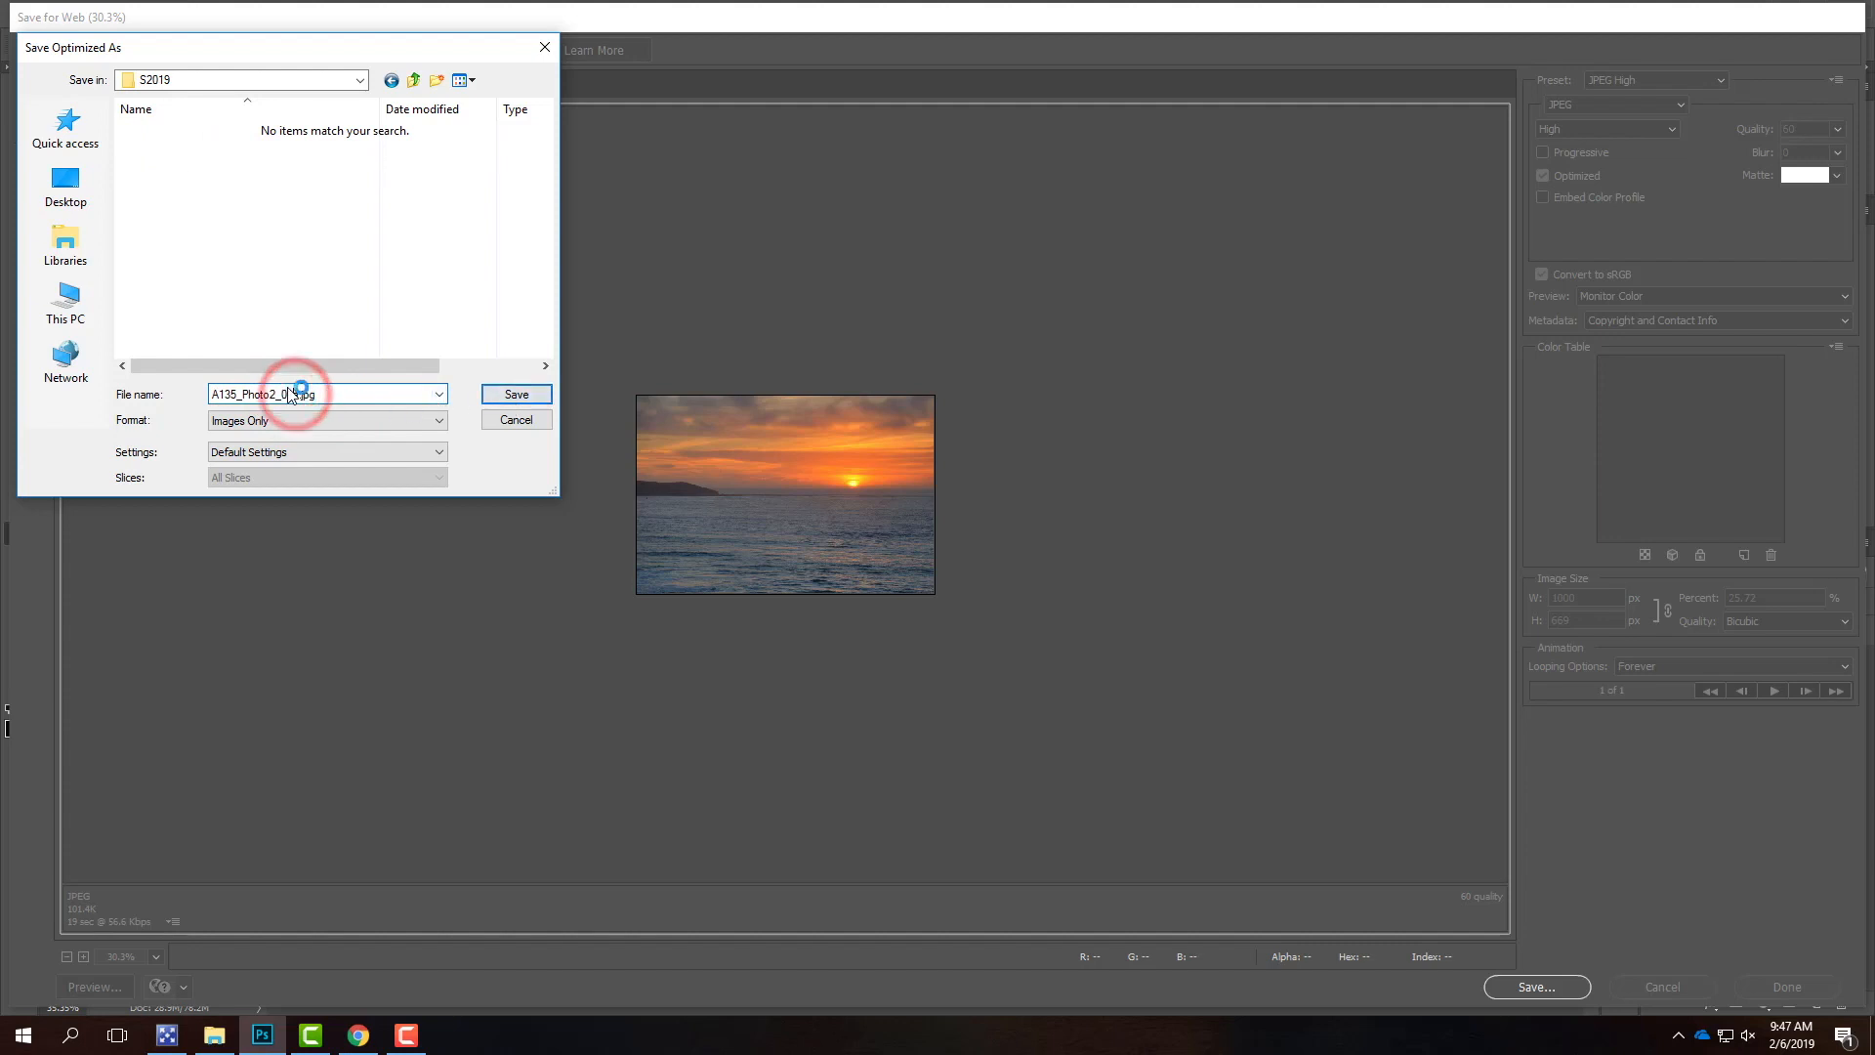
pyautogui.write('_original')
pyautogui.click(512, 397)
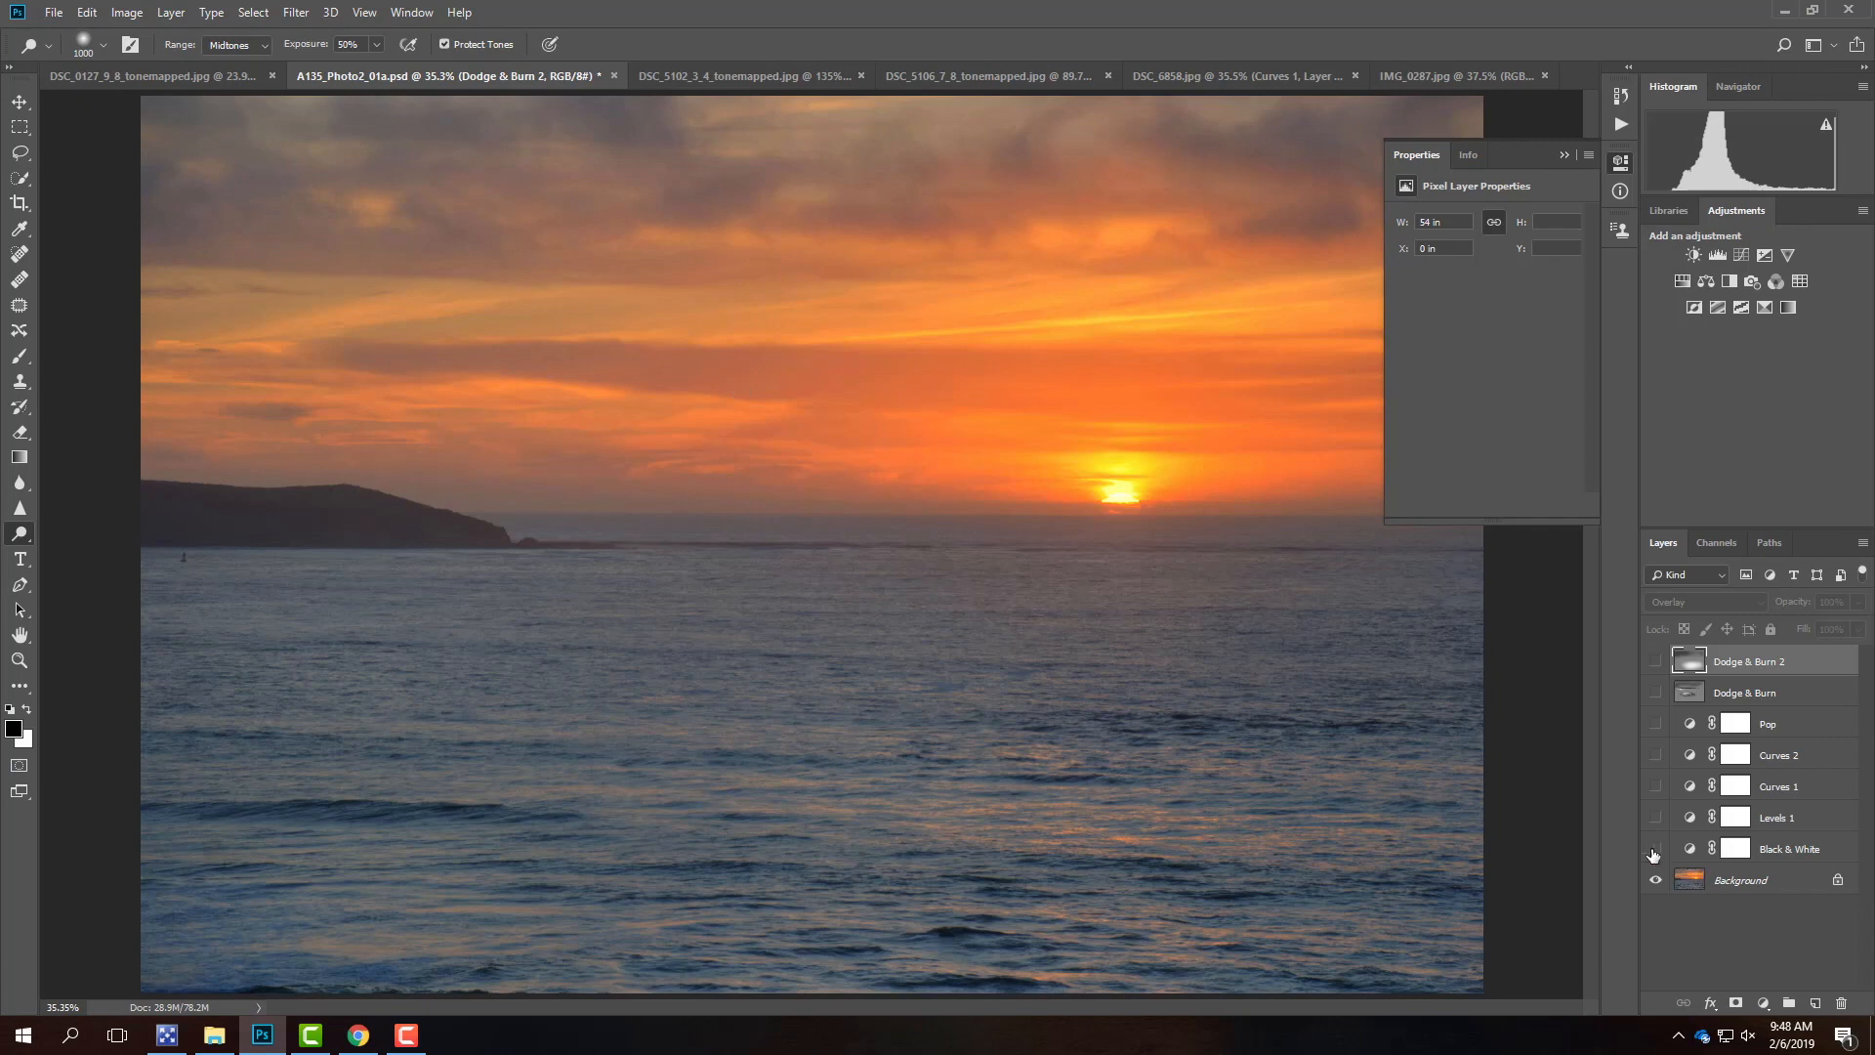
# - Show the Black & White layer and start another Save for Web export with the width set to 1000 px
pyautogui.click(1655, 849)
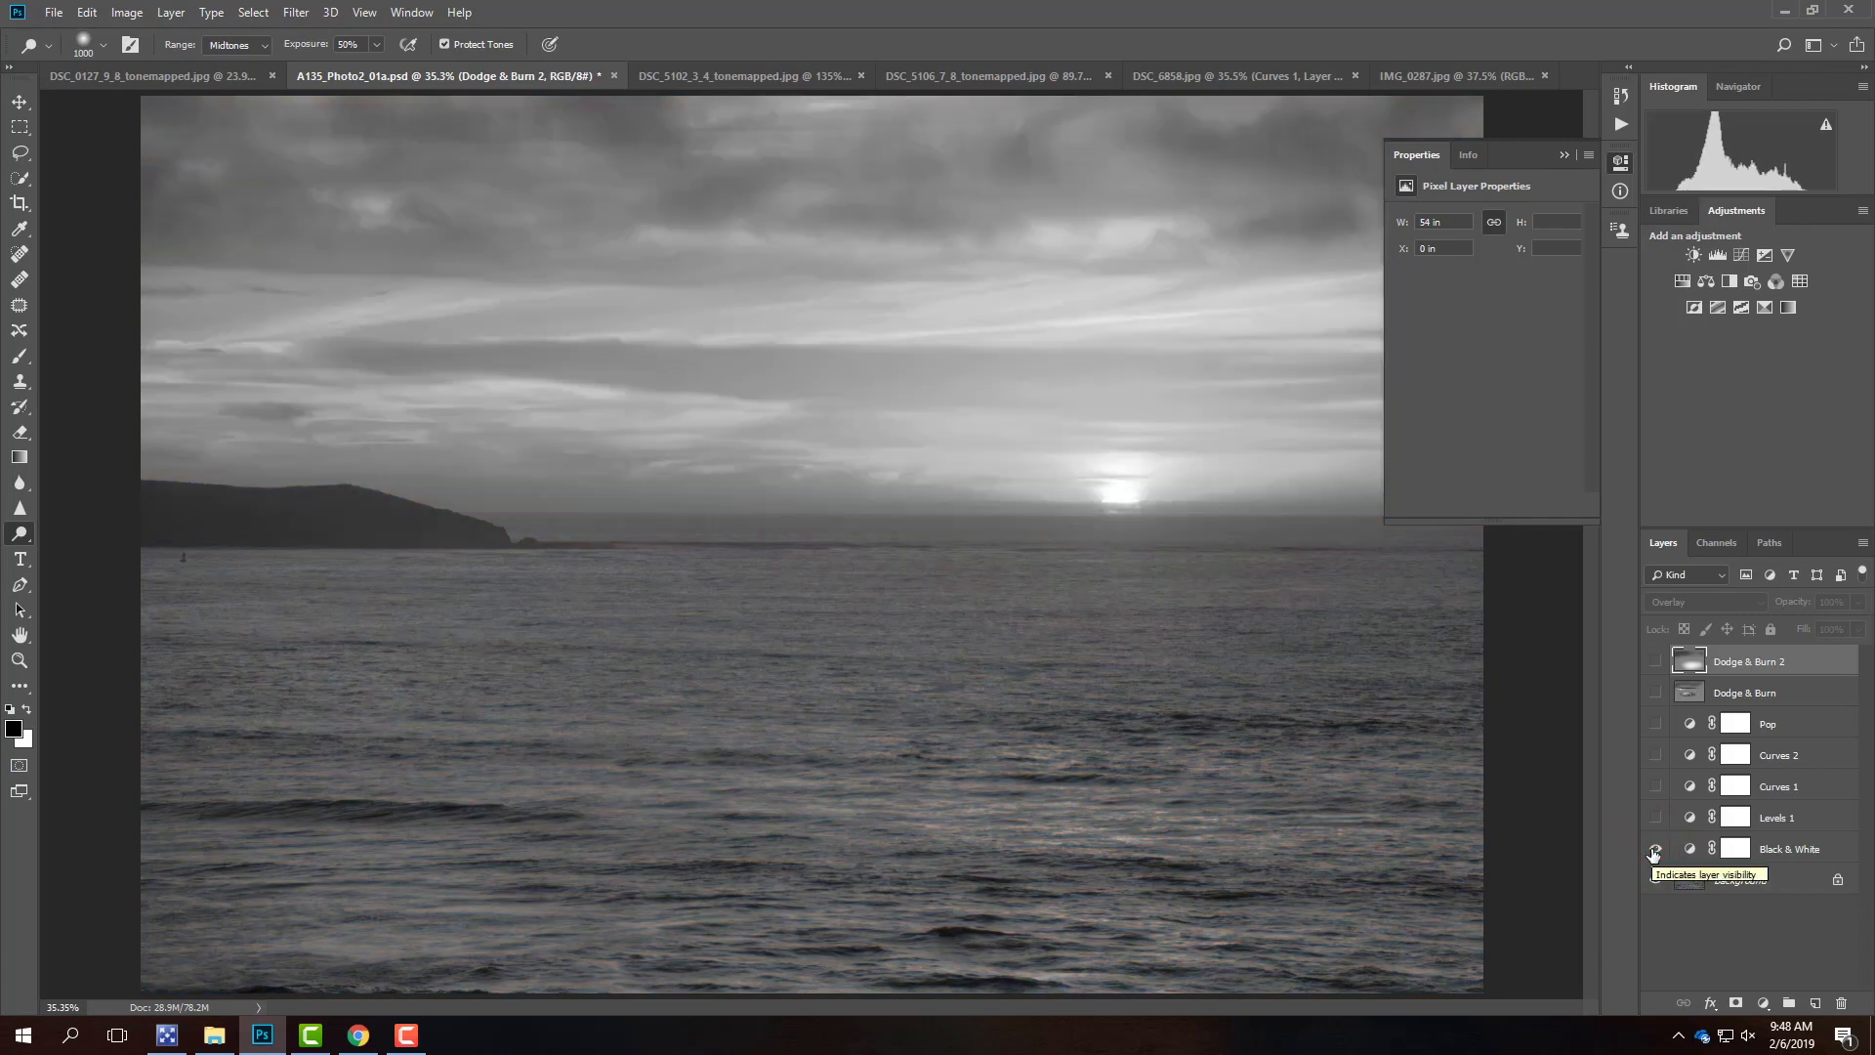
pyautogui.click(19, 12)
pyautogui.click(46, 13)
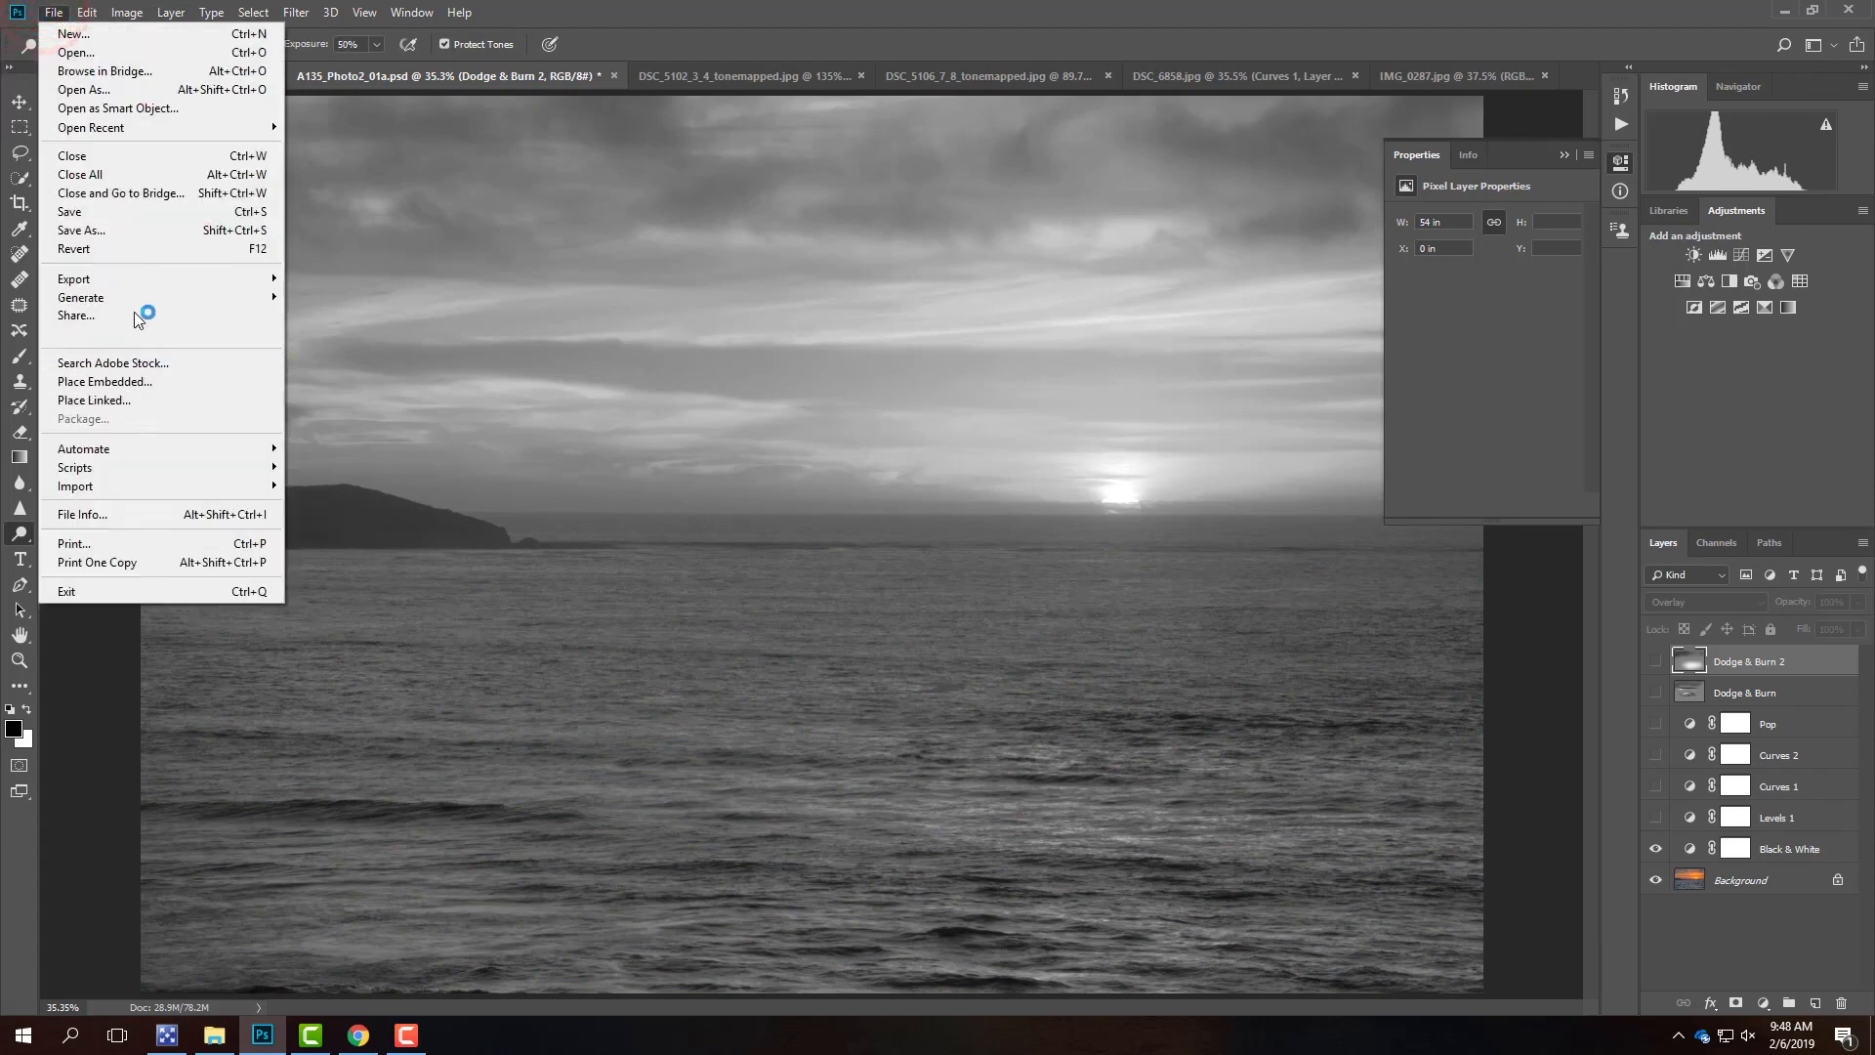
pyautogui.moveTo(139, 283)
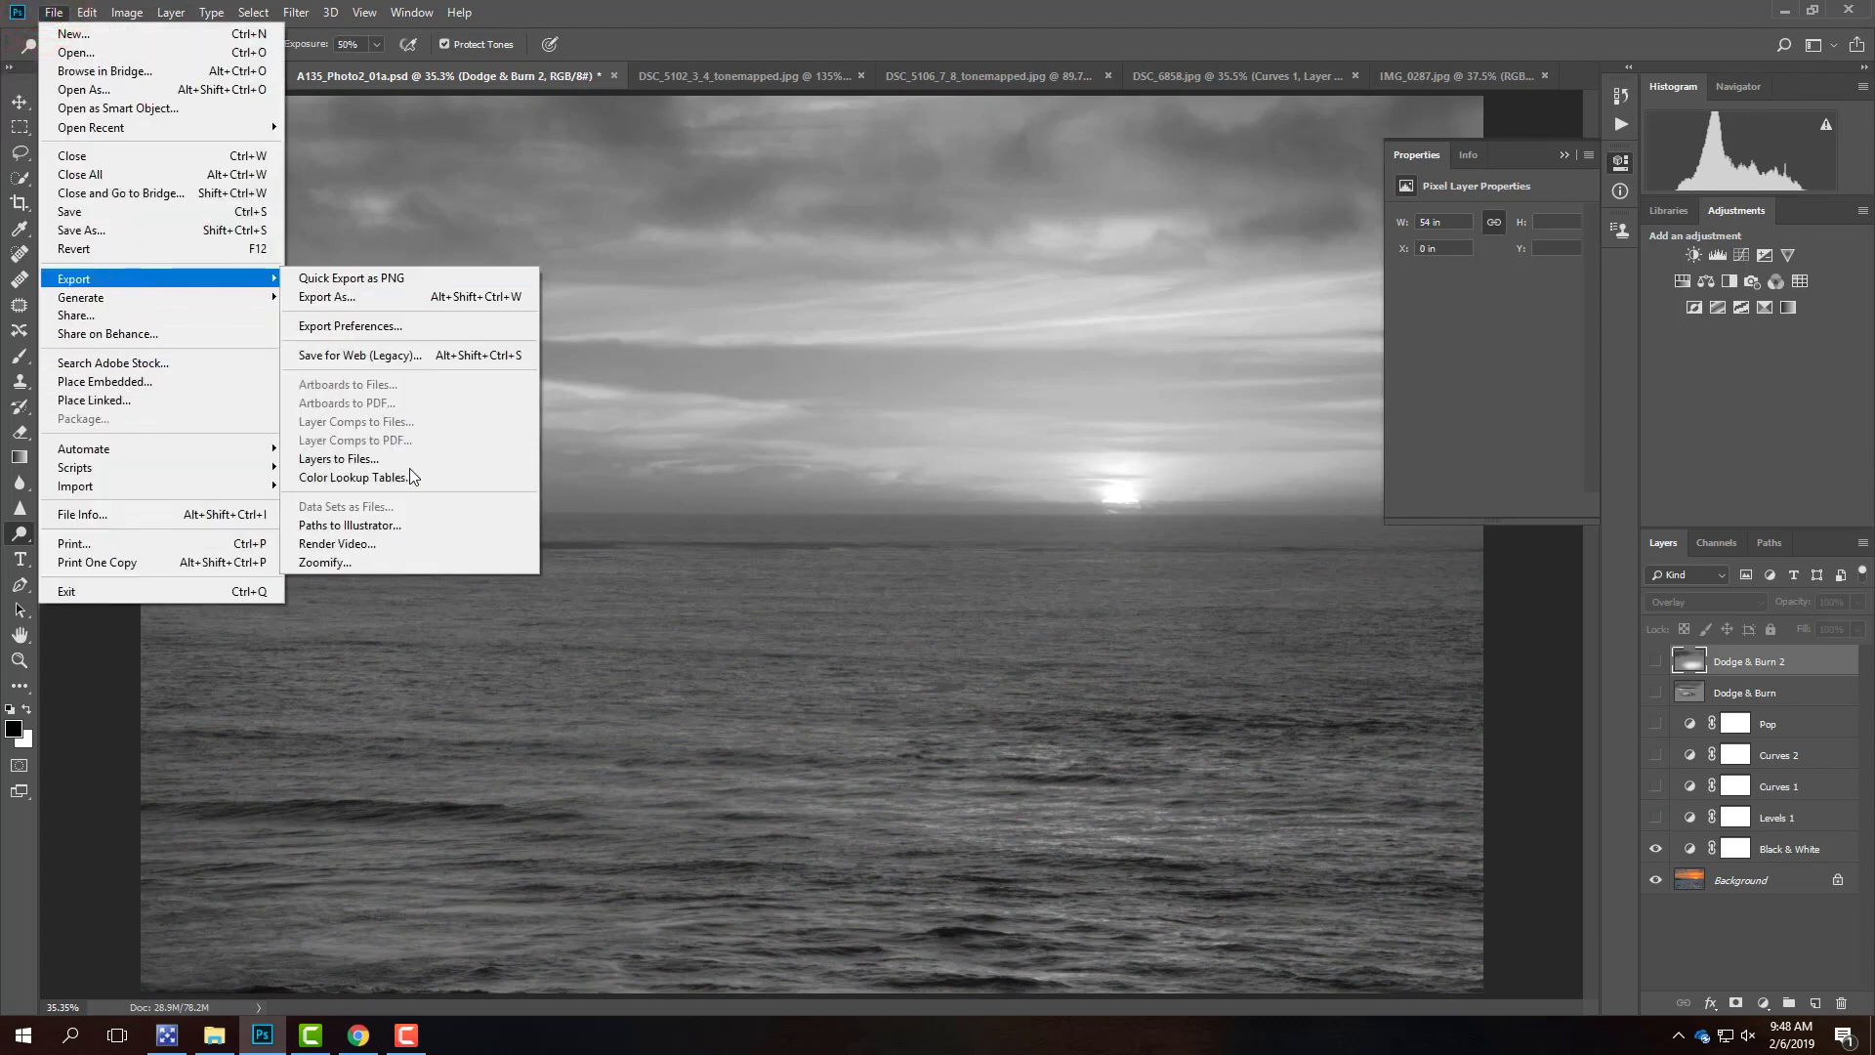
pyautogui.click(406, 355)
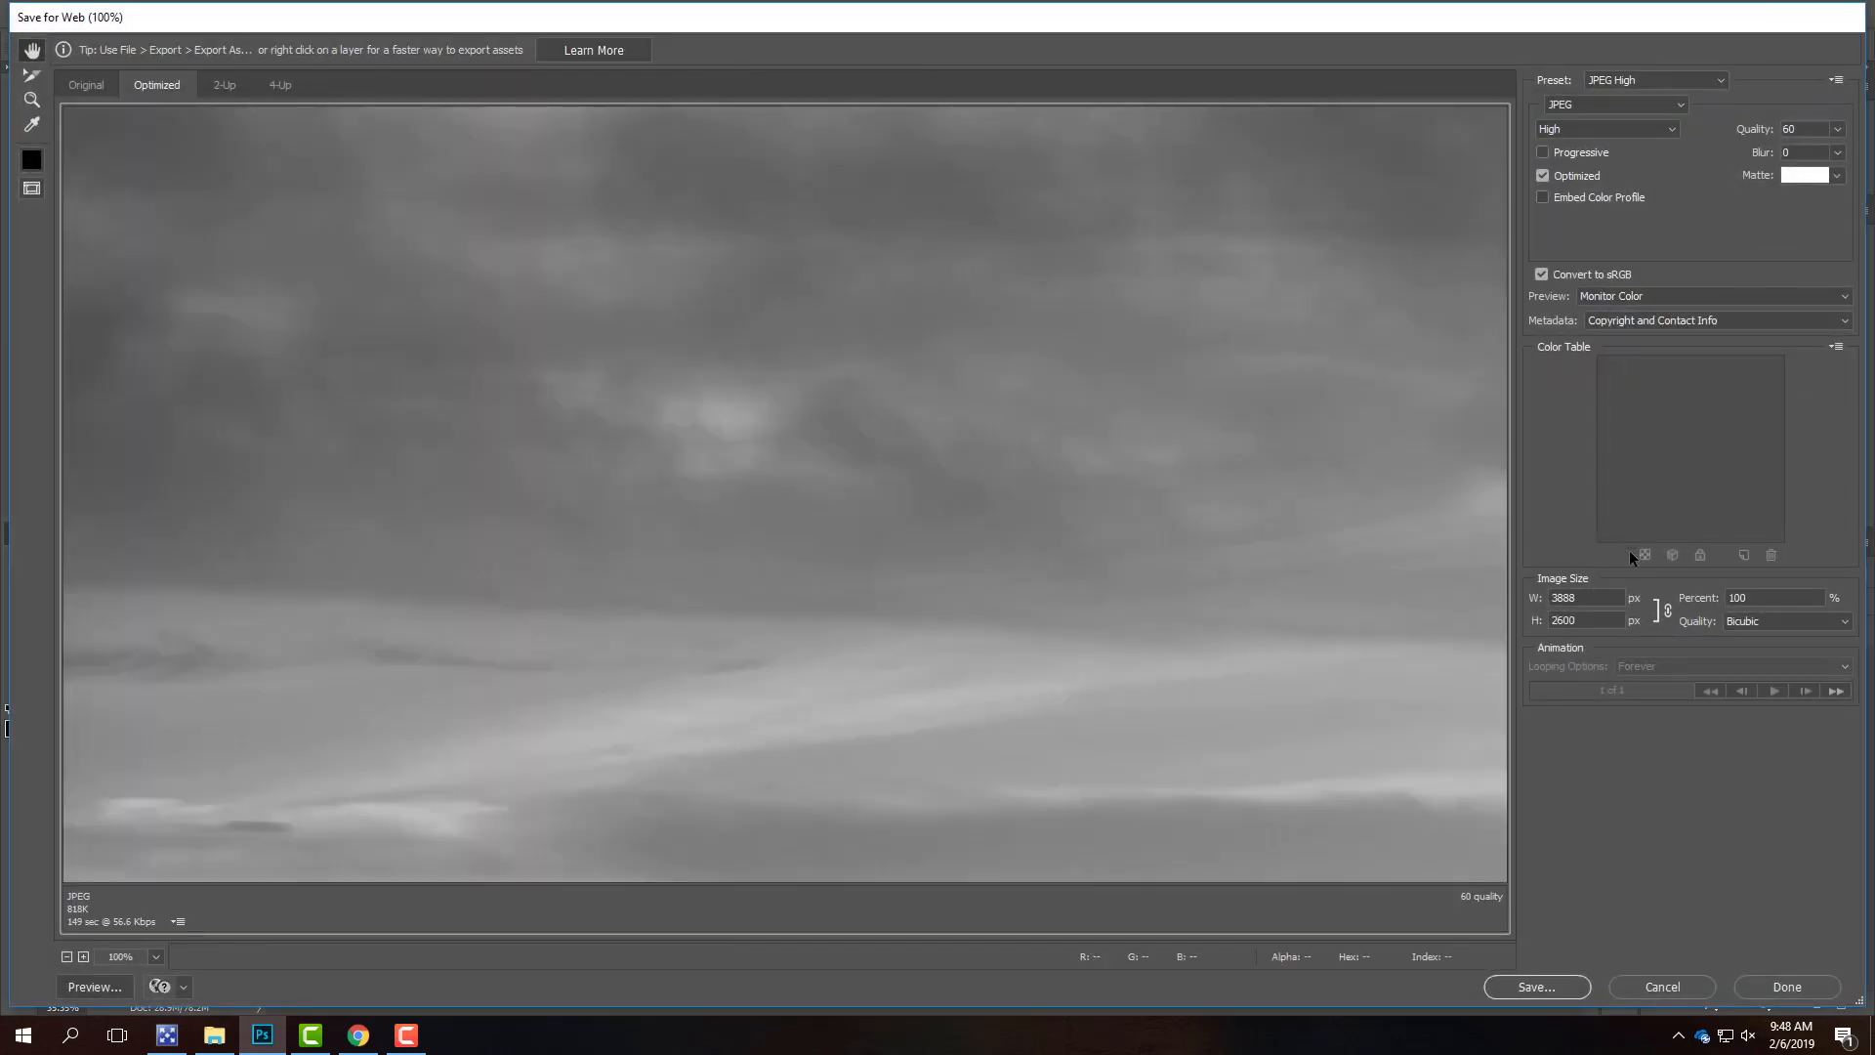
pyautogui.doubleClick(1574, 597)
pyautogui.write('1000')
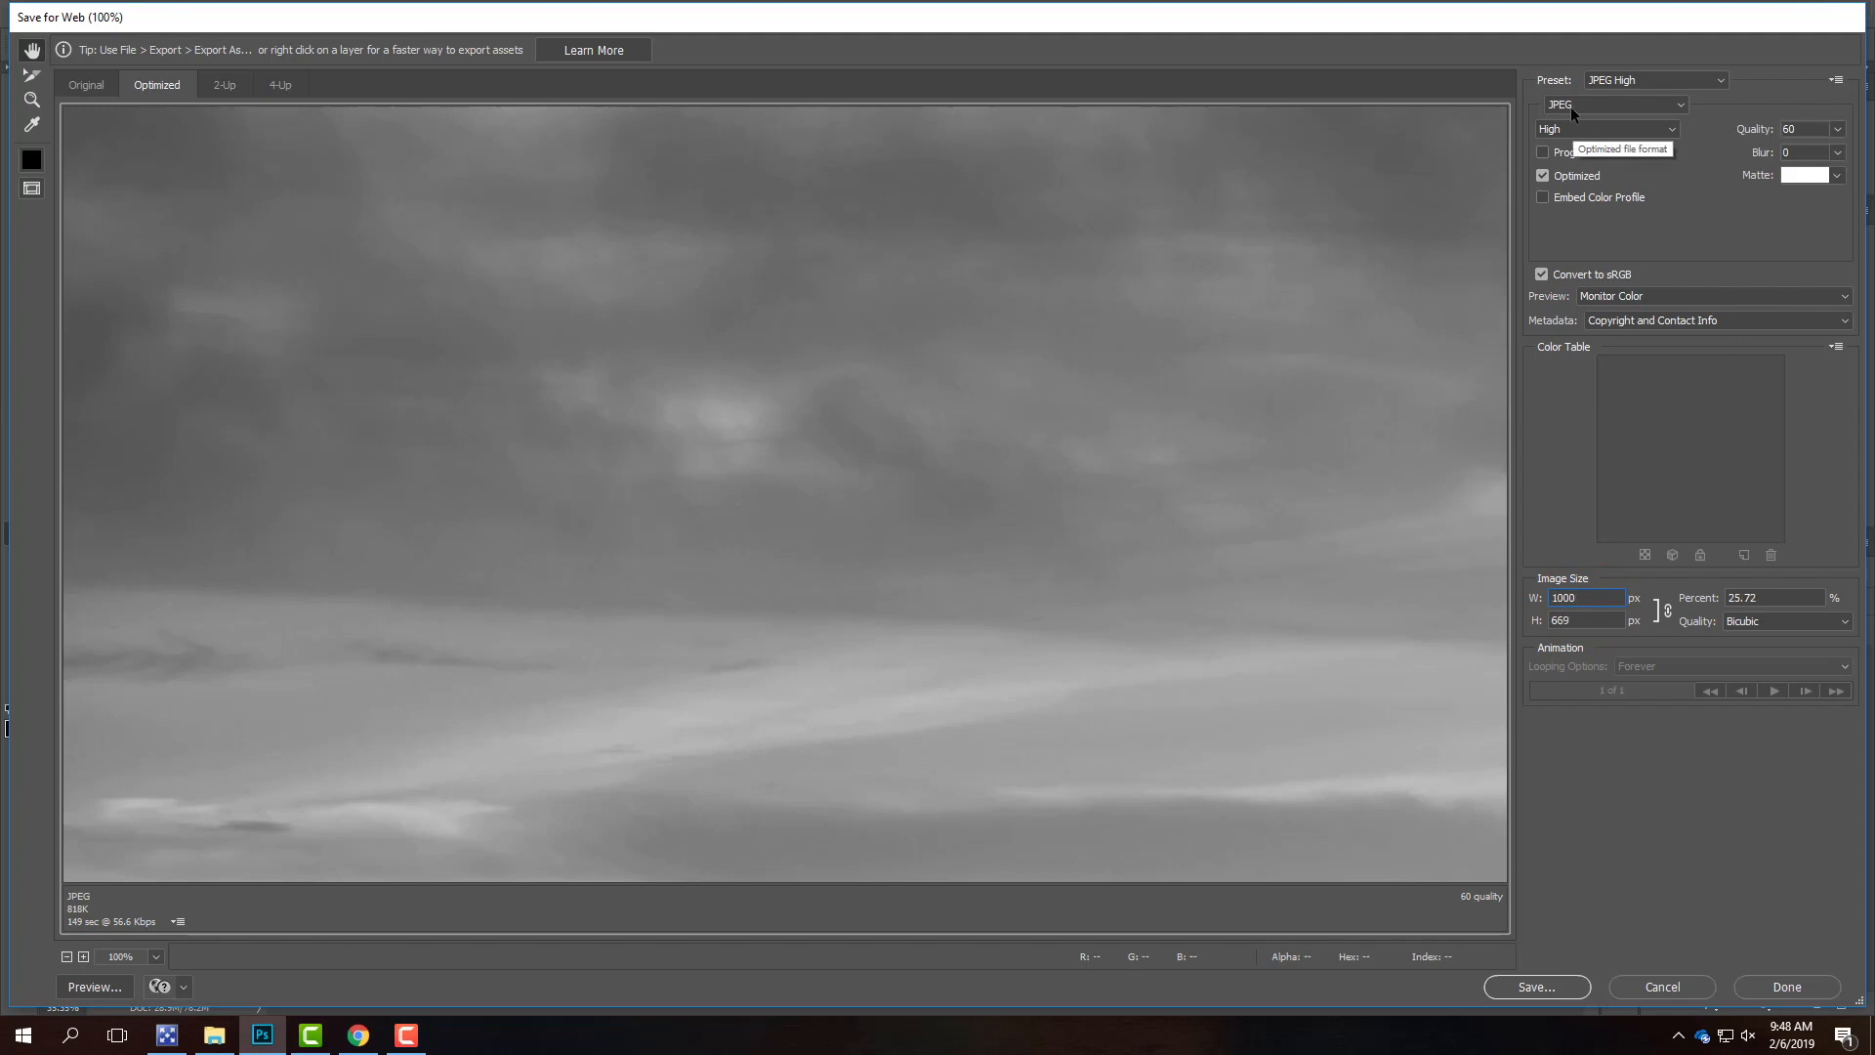
# - Save the black-and-white JPEG in the S2019 folder, basing its name on the existing _original file and replacing that suffix
pyautogui.click(1532, 988)
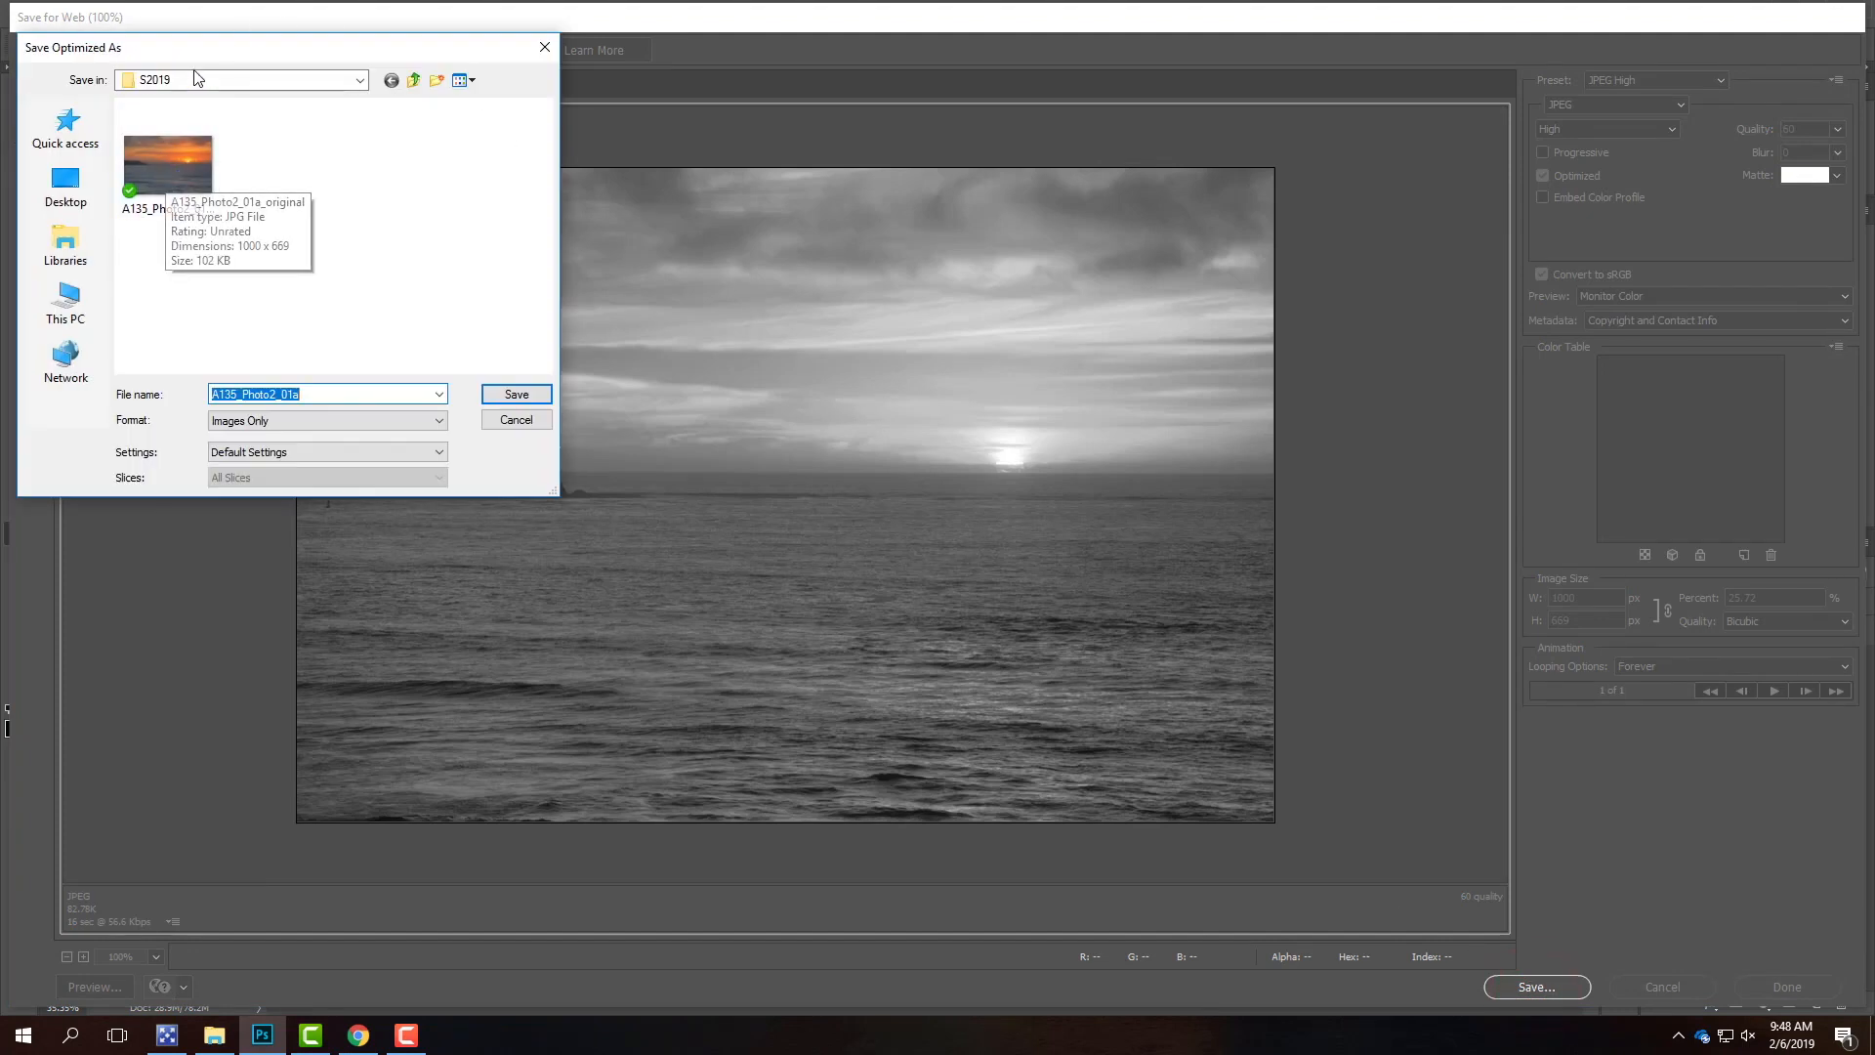
pyautogui.click(179, 164)
pyautogui.click(333, 394)
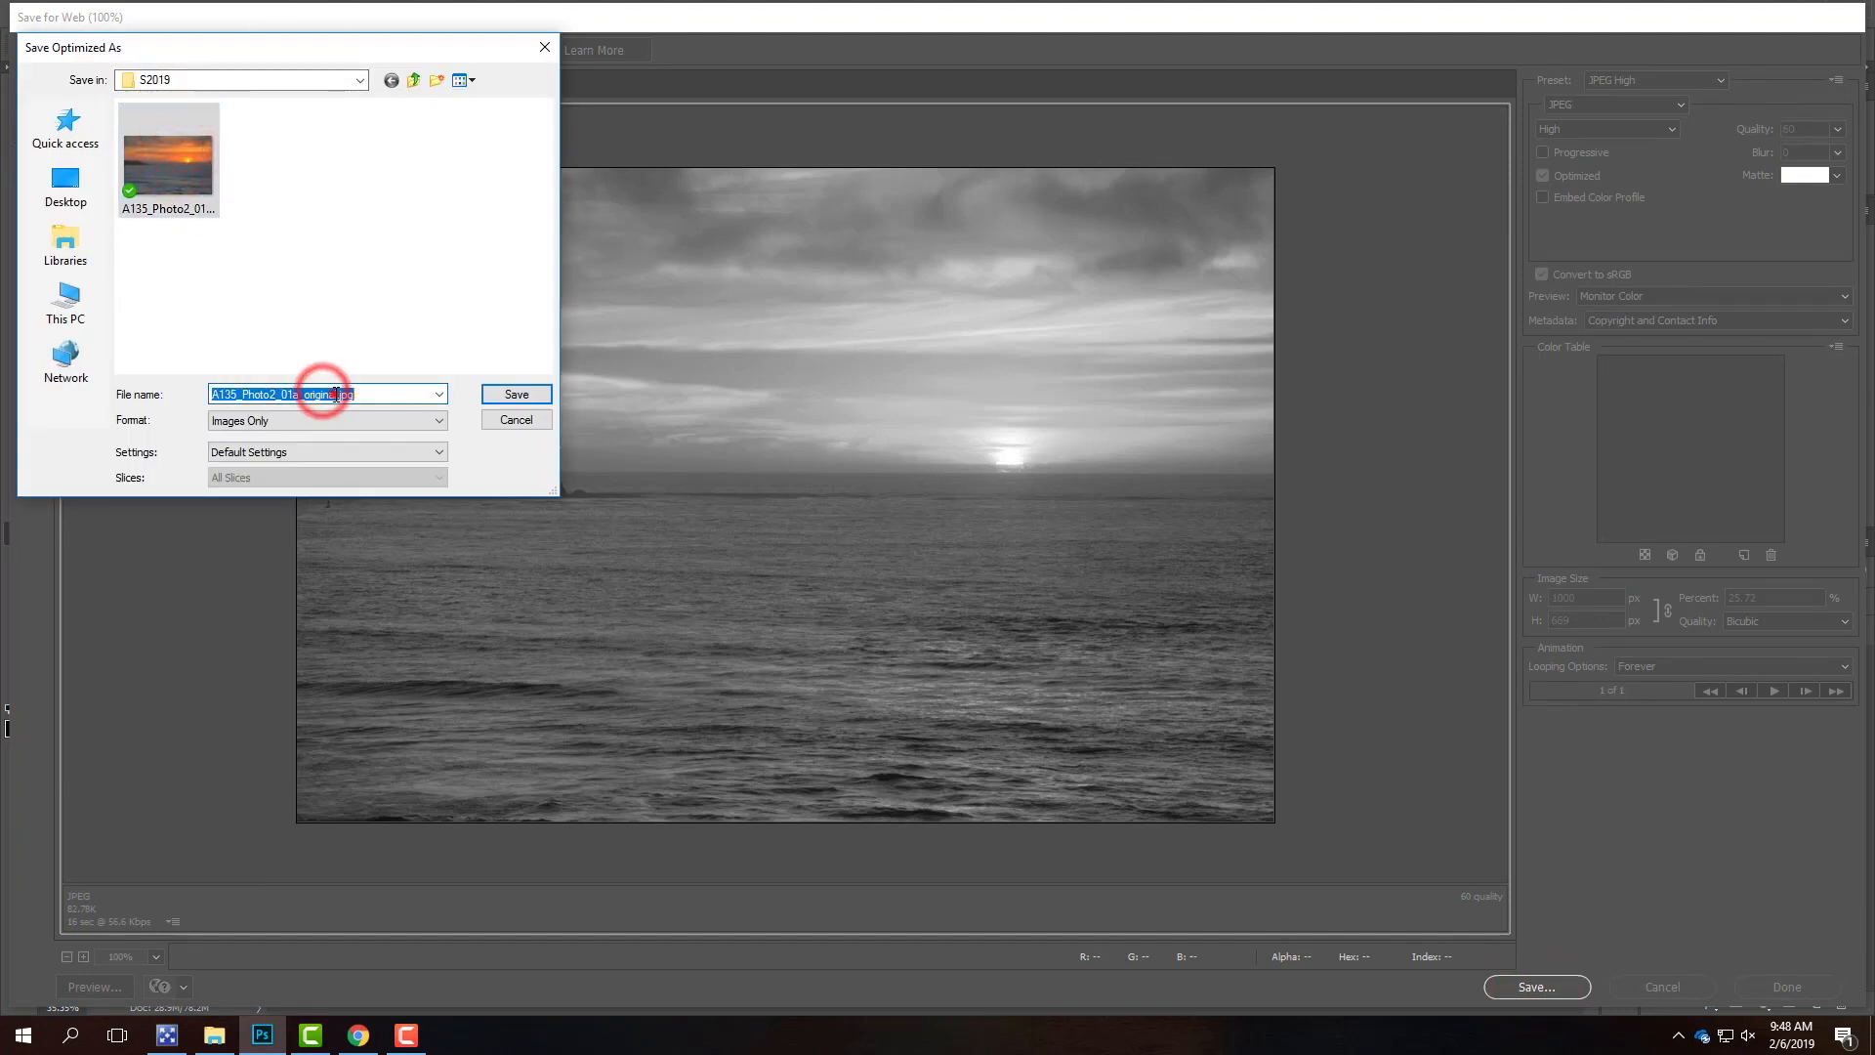
pyautogui.press('BackSpace')
pyautogui.press('BackSpace')
pyautogui.press('BackSpace')
pyautogui.press('BackSpace')
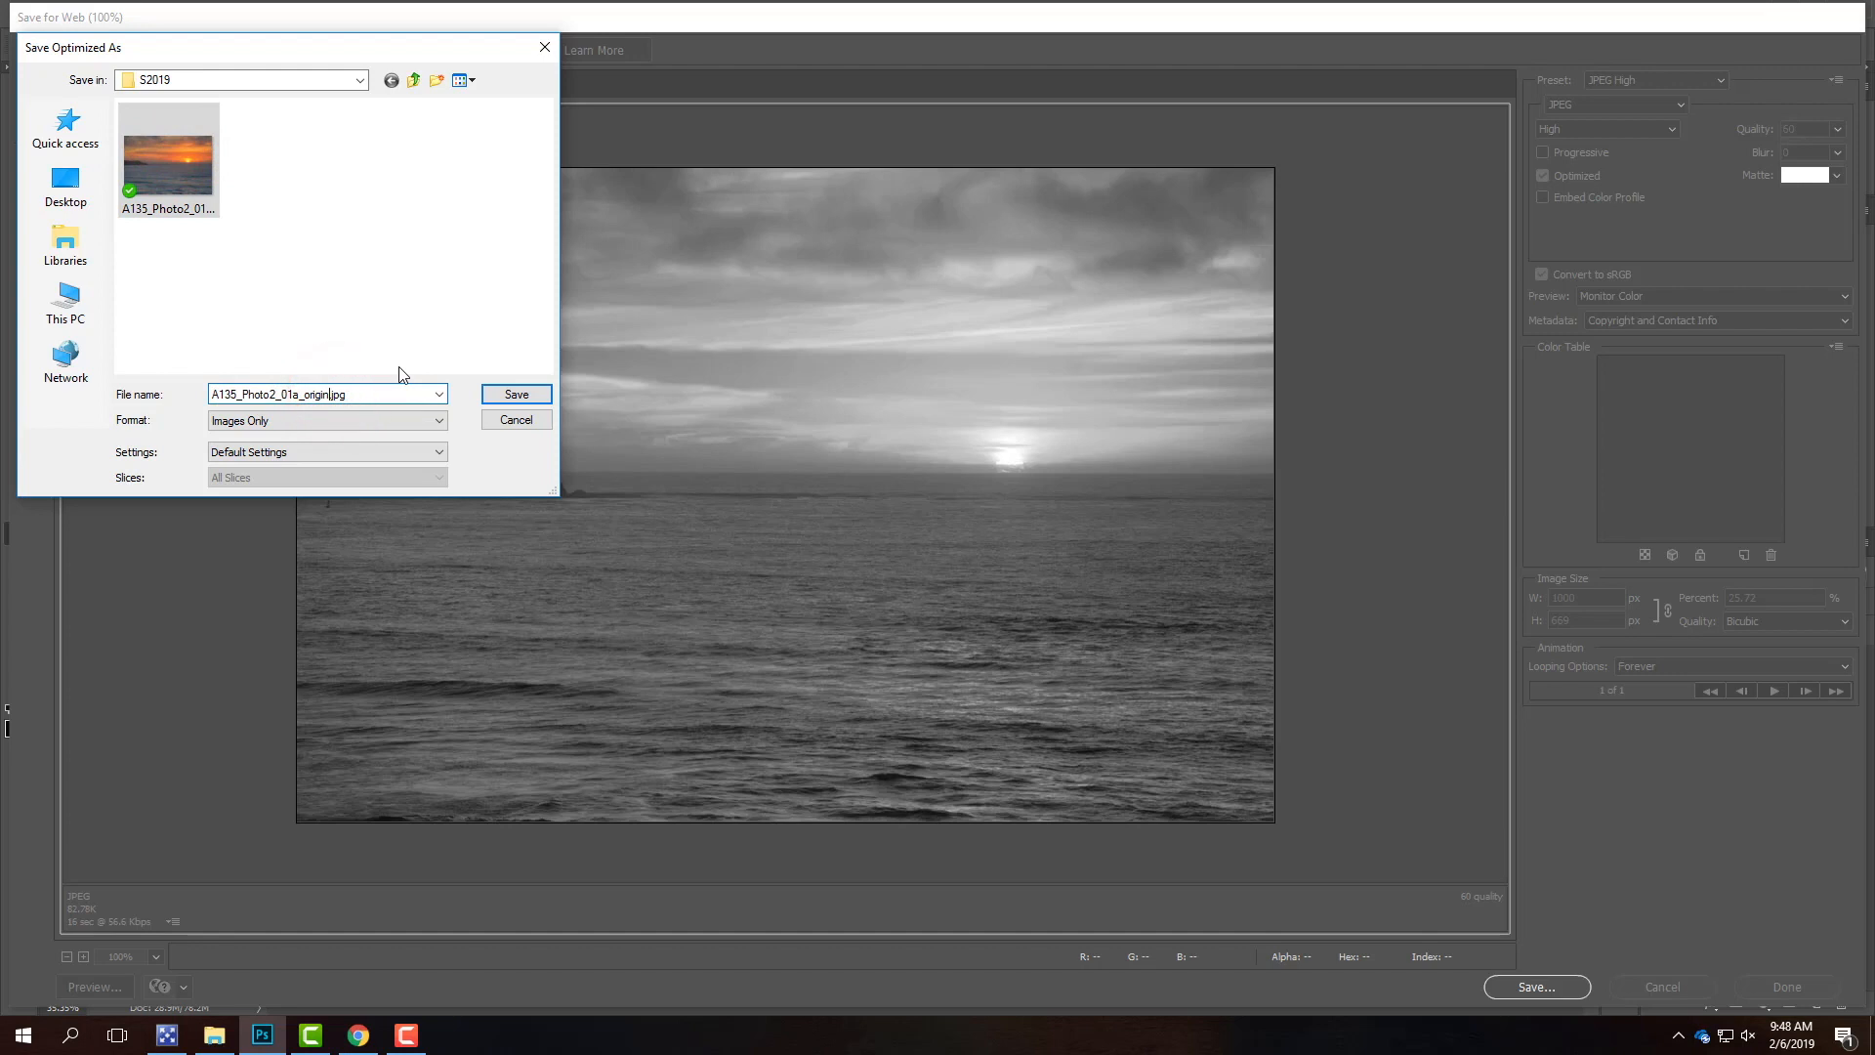
pyautogui.press('BackSpace')
pyautogui.click(516, 396)
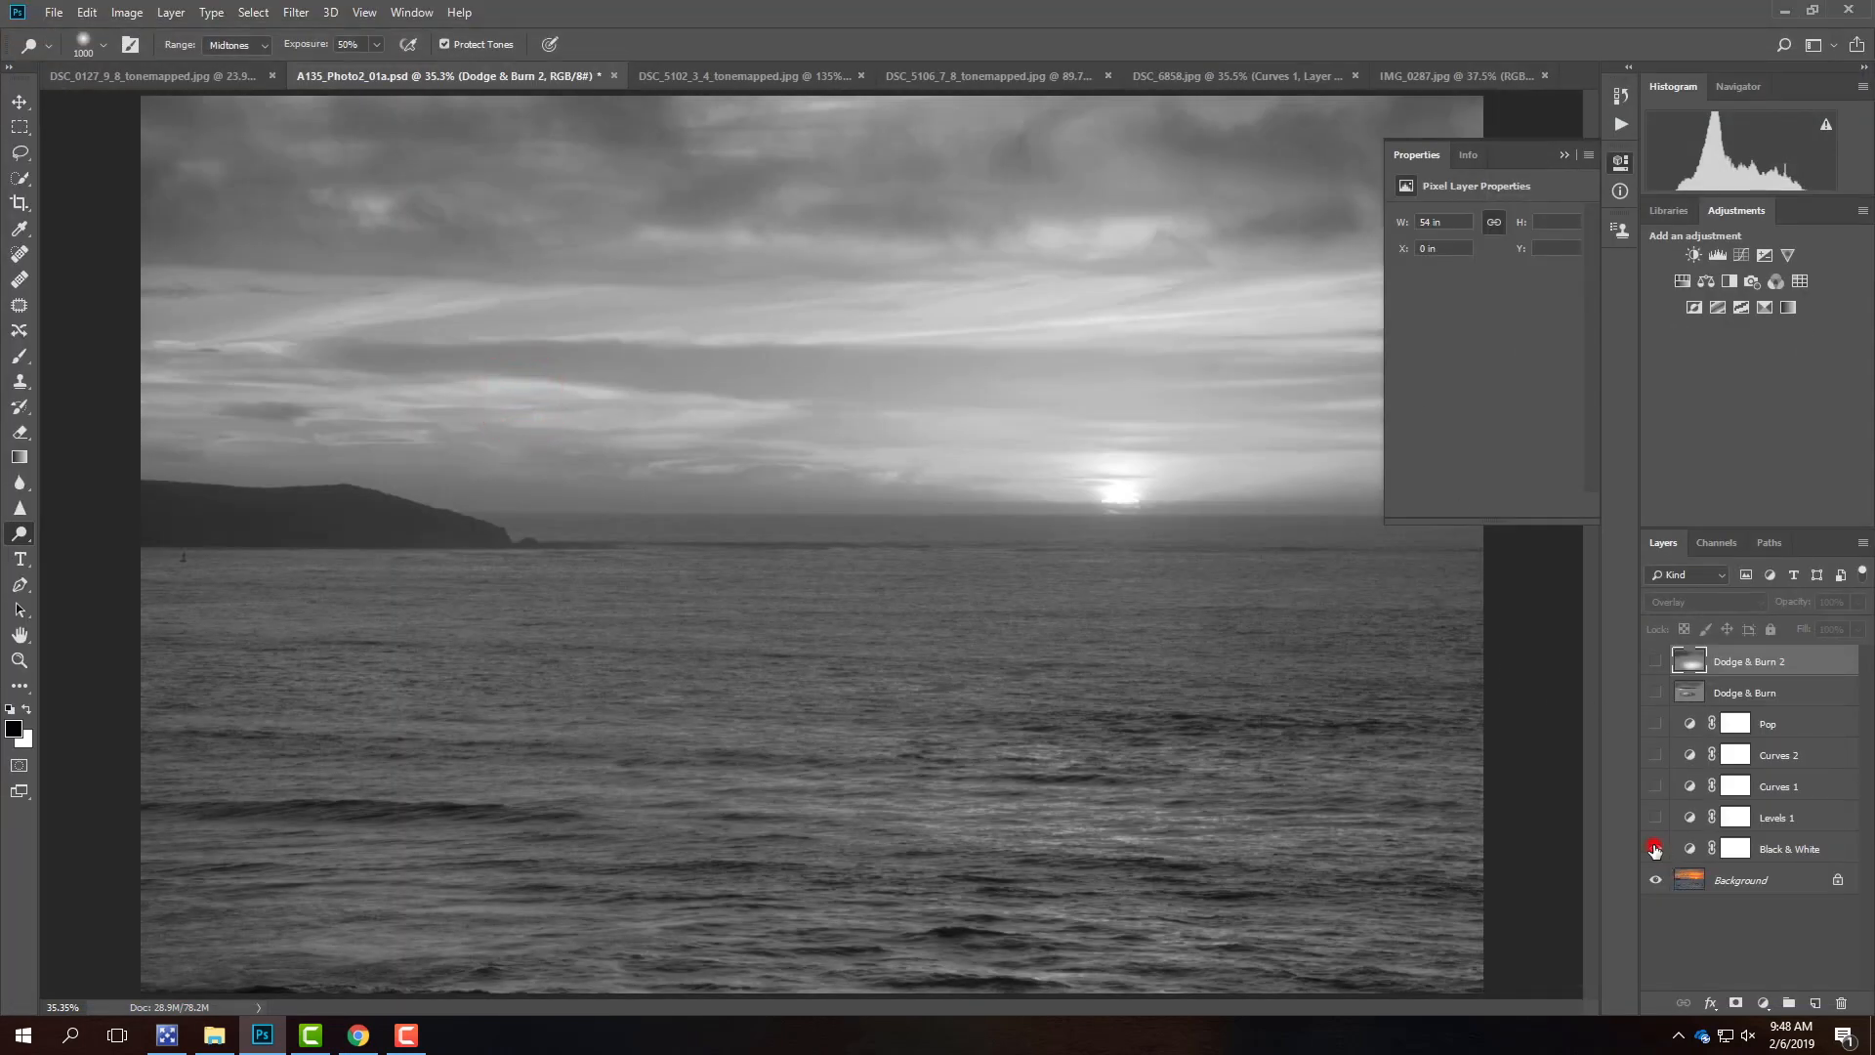
# - Hide the Black & White layer, show Levels 1, and start a Save for Web export with the width set to 1000 px
pyautogui.click(1654, 849)
pyautogui.click(1654, 818)
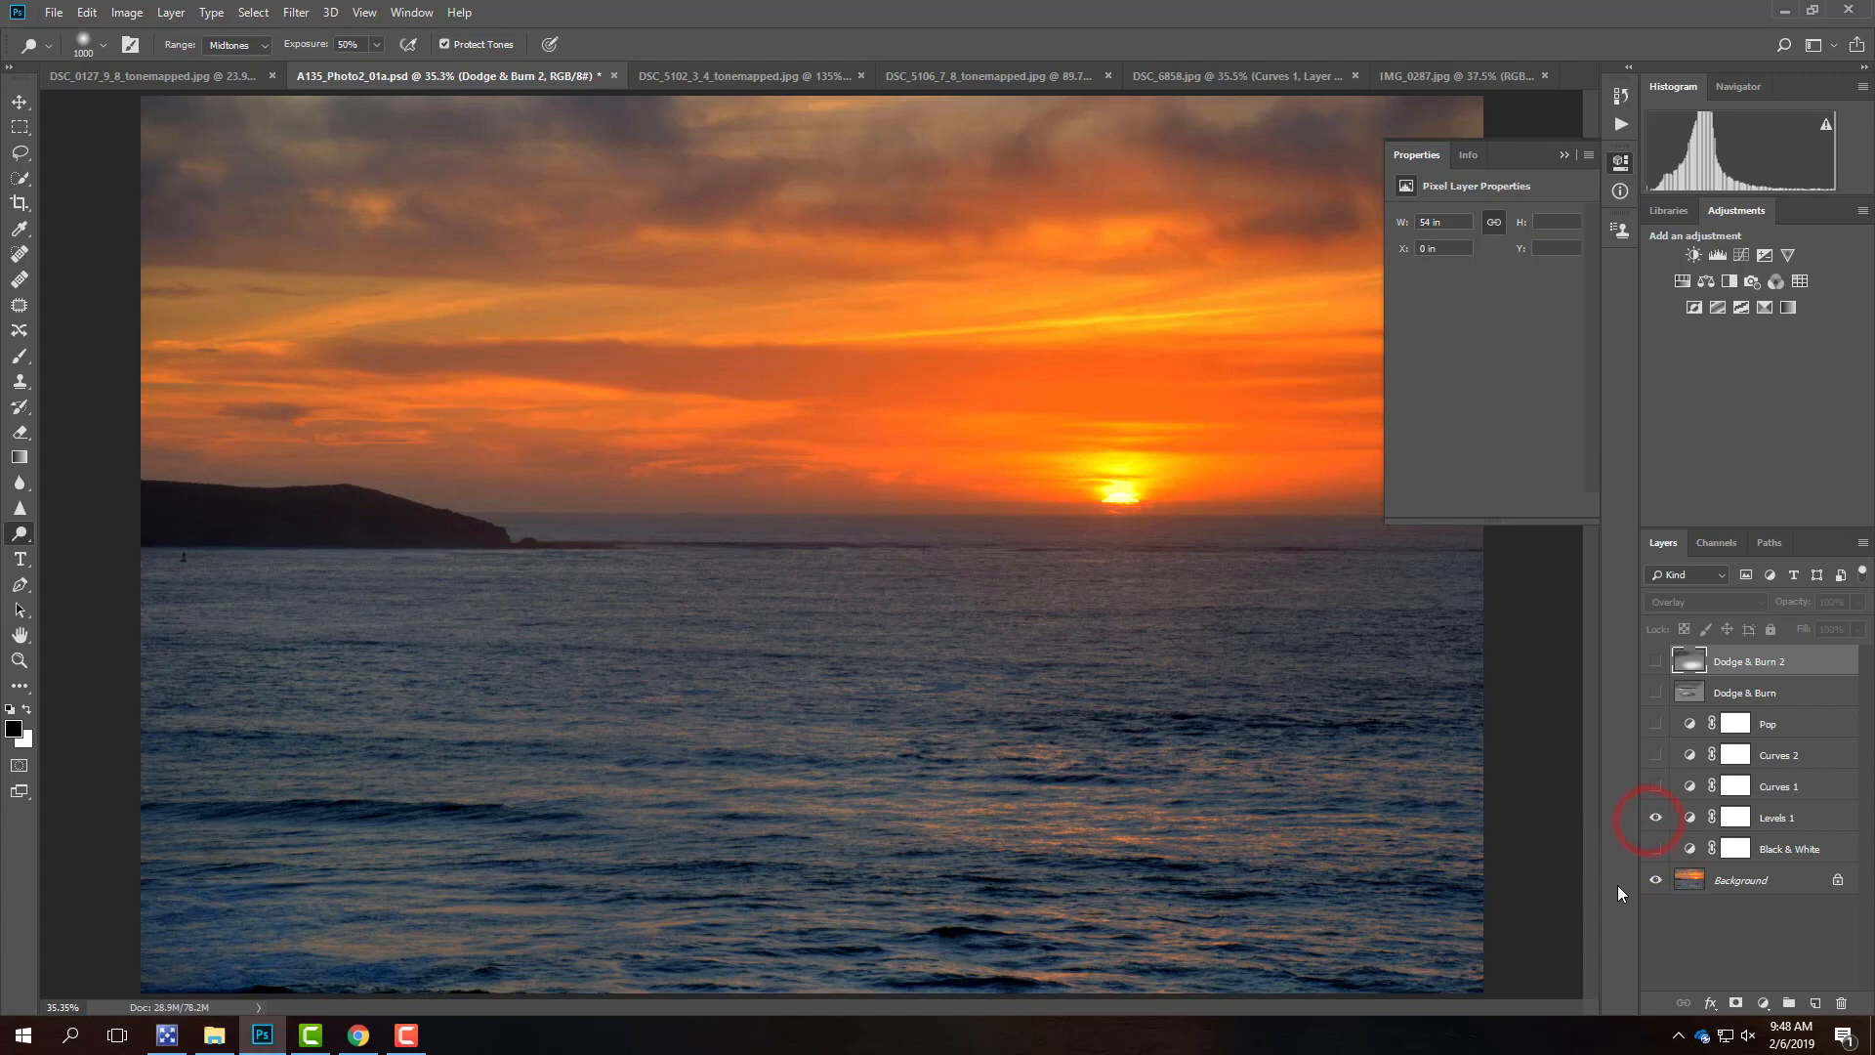
pyautogui.click(61, 11)
pyautogui.moveTo(105, 279)
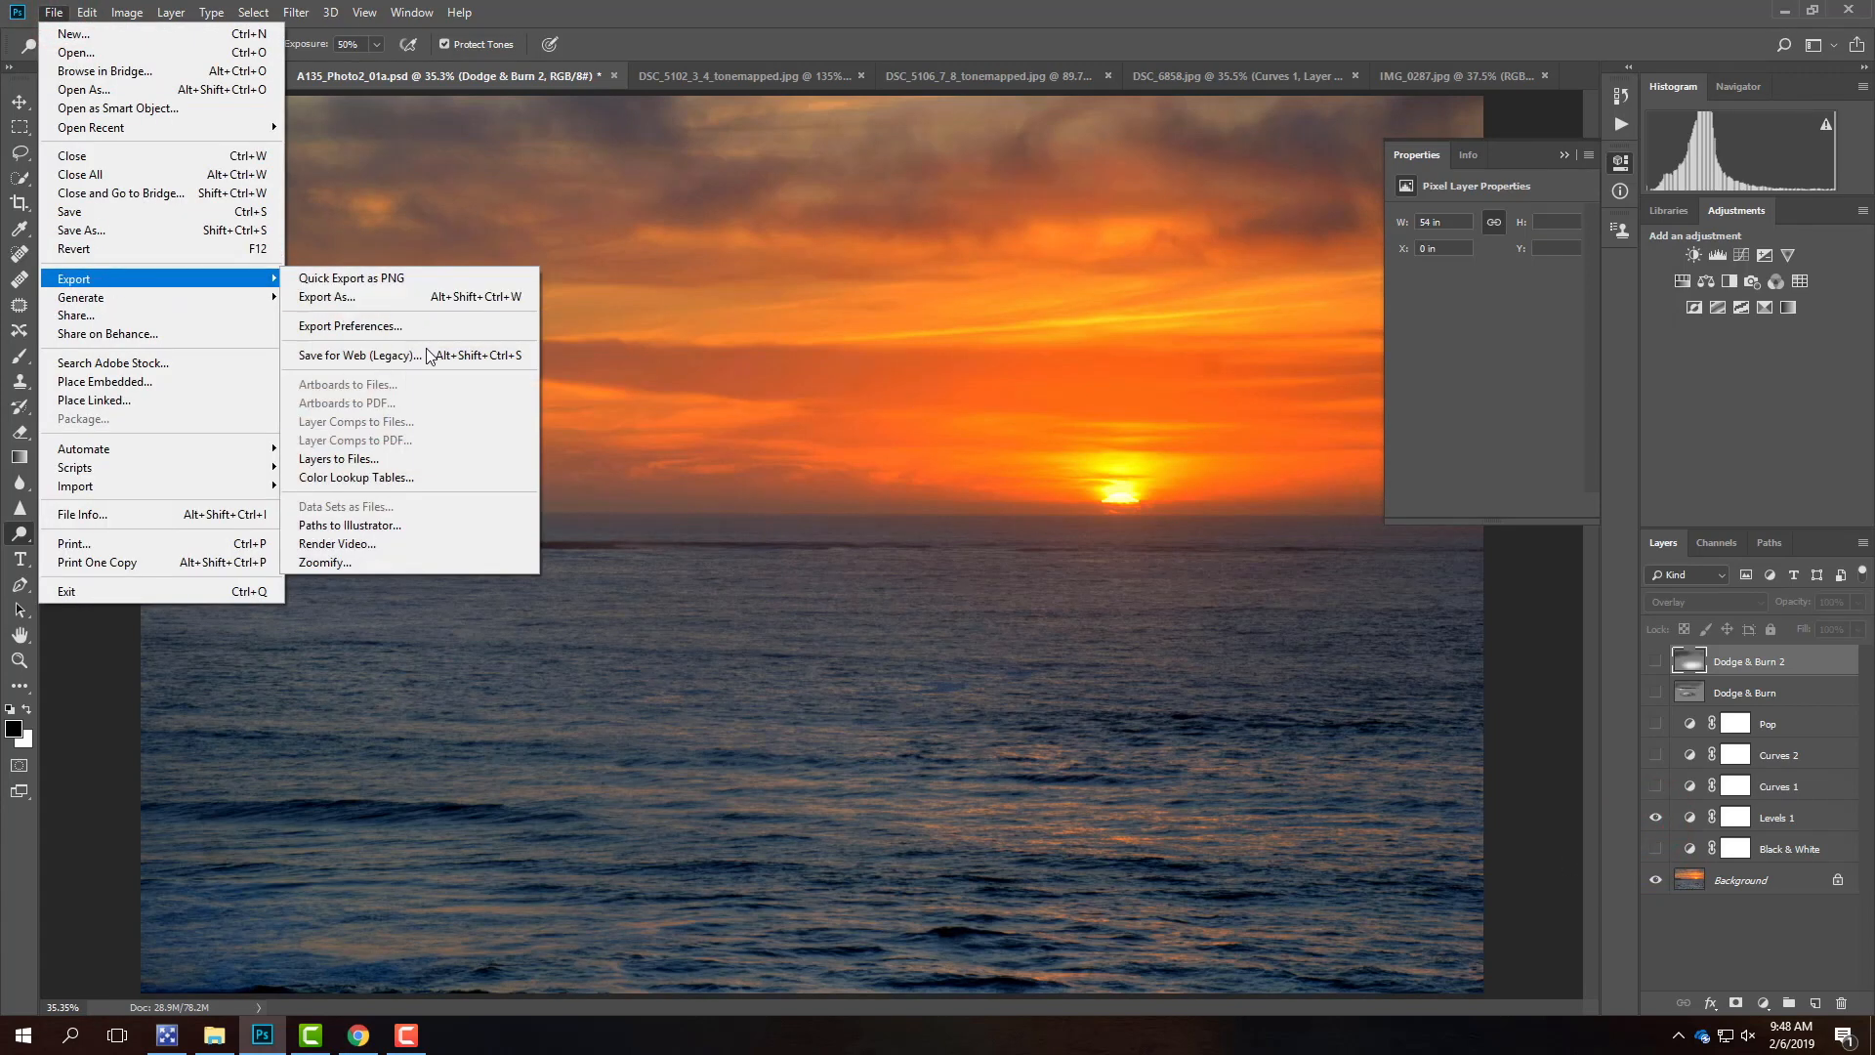
pyautogui.click(410, 354)
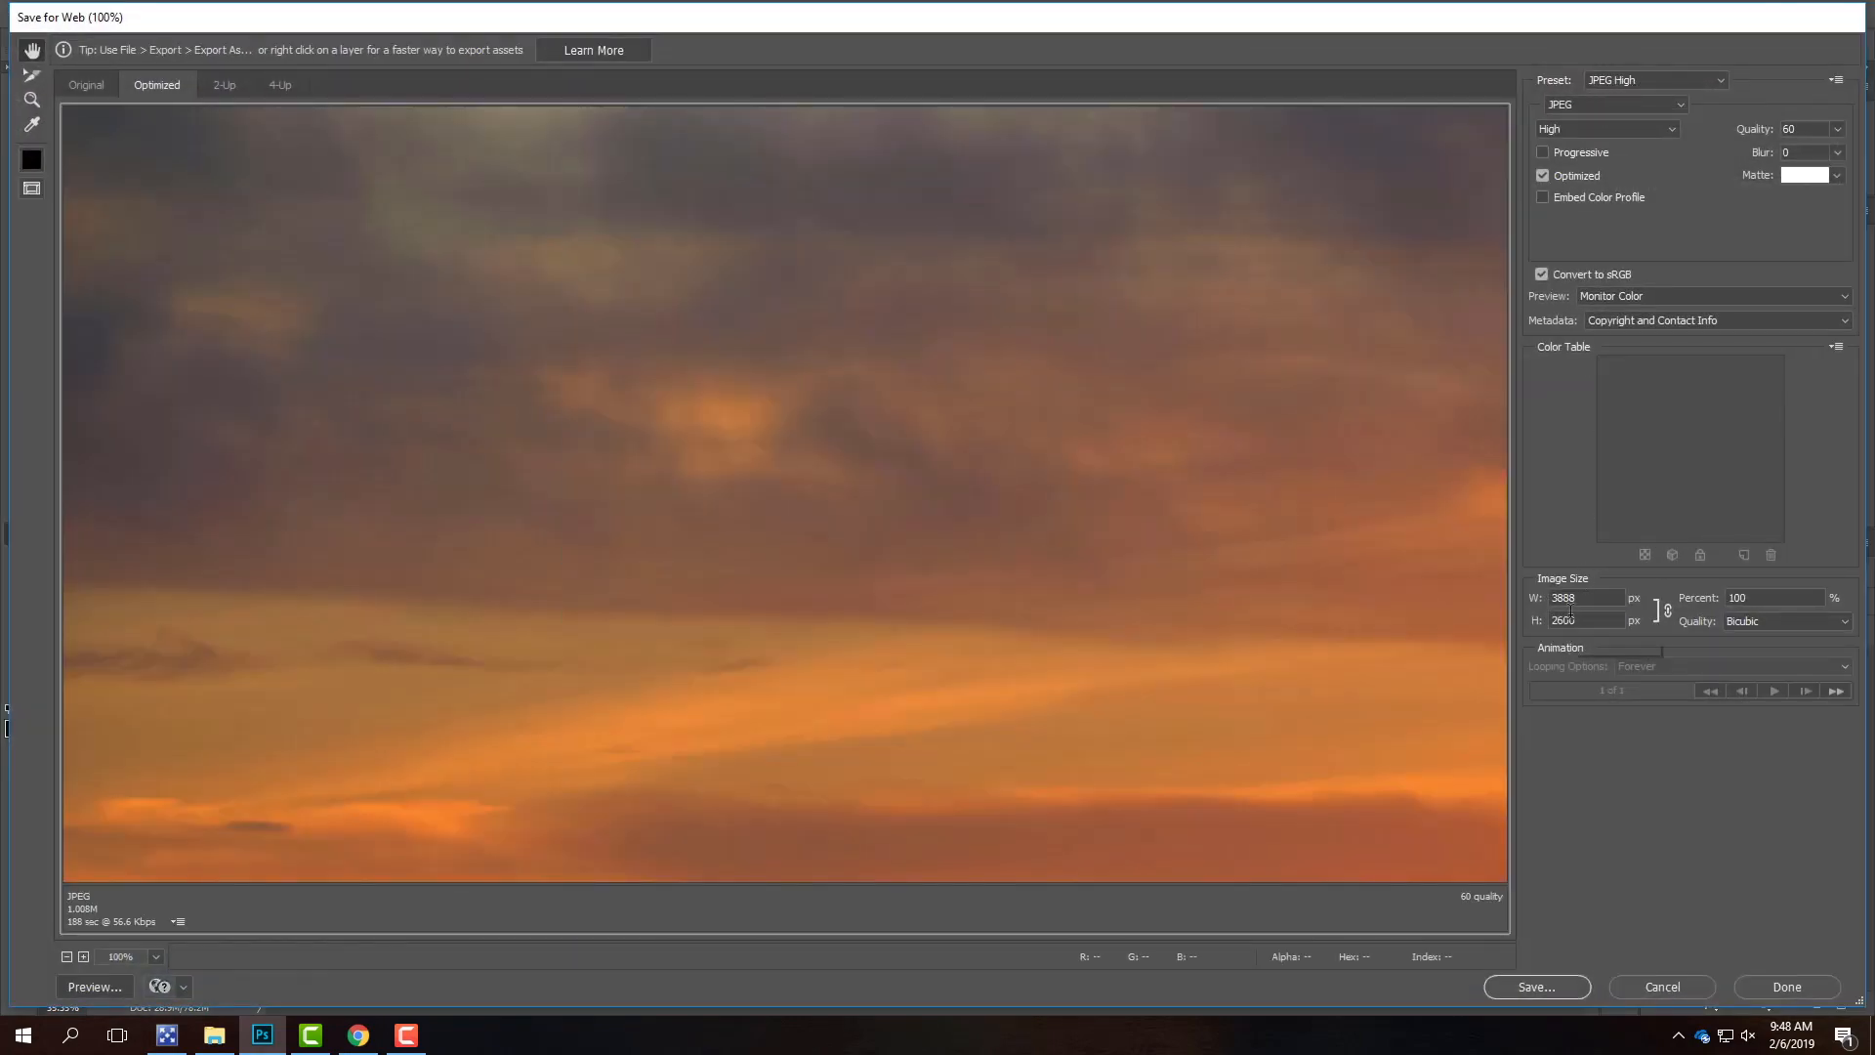
pyautogui.doubleClick(1579, 598)
pyautogui.write('1000')
pyautogui.press('Tab')
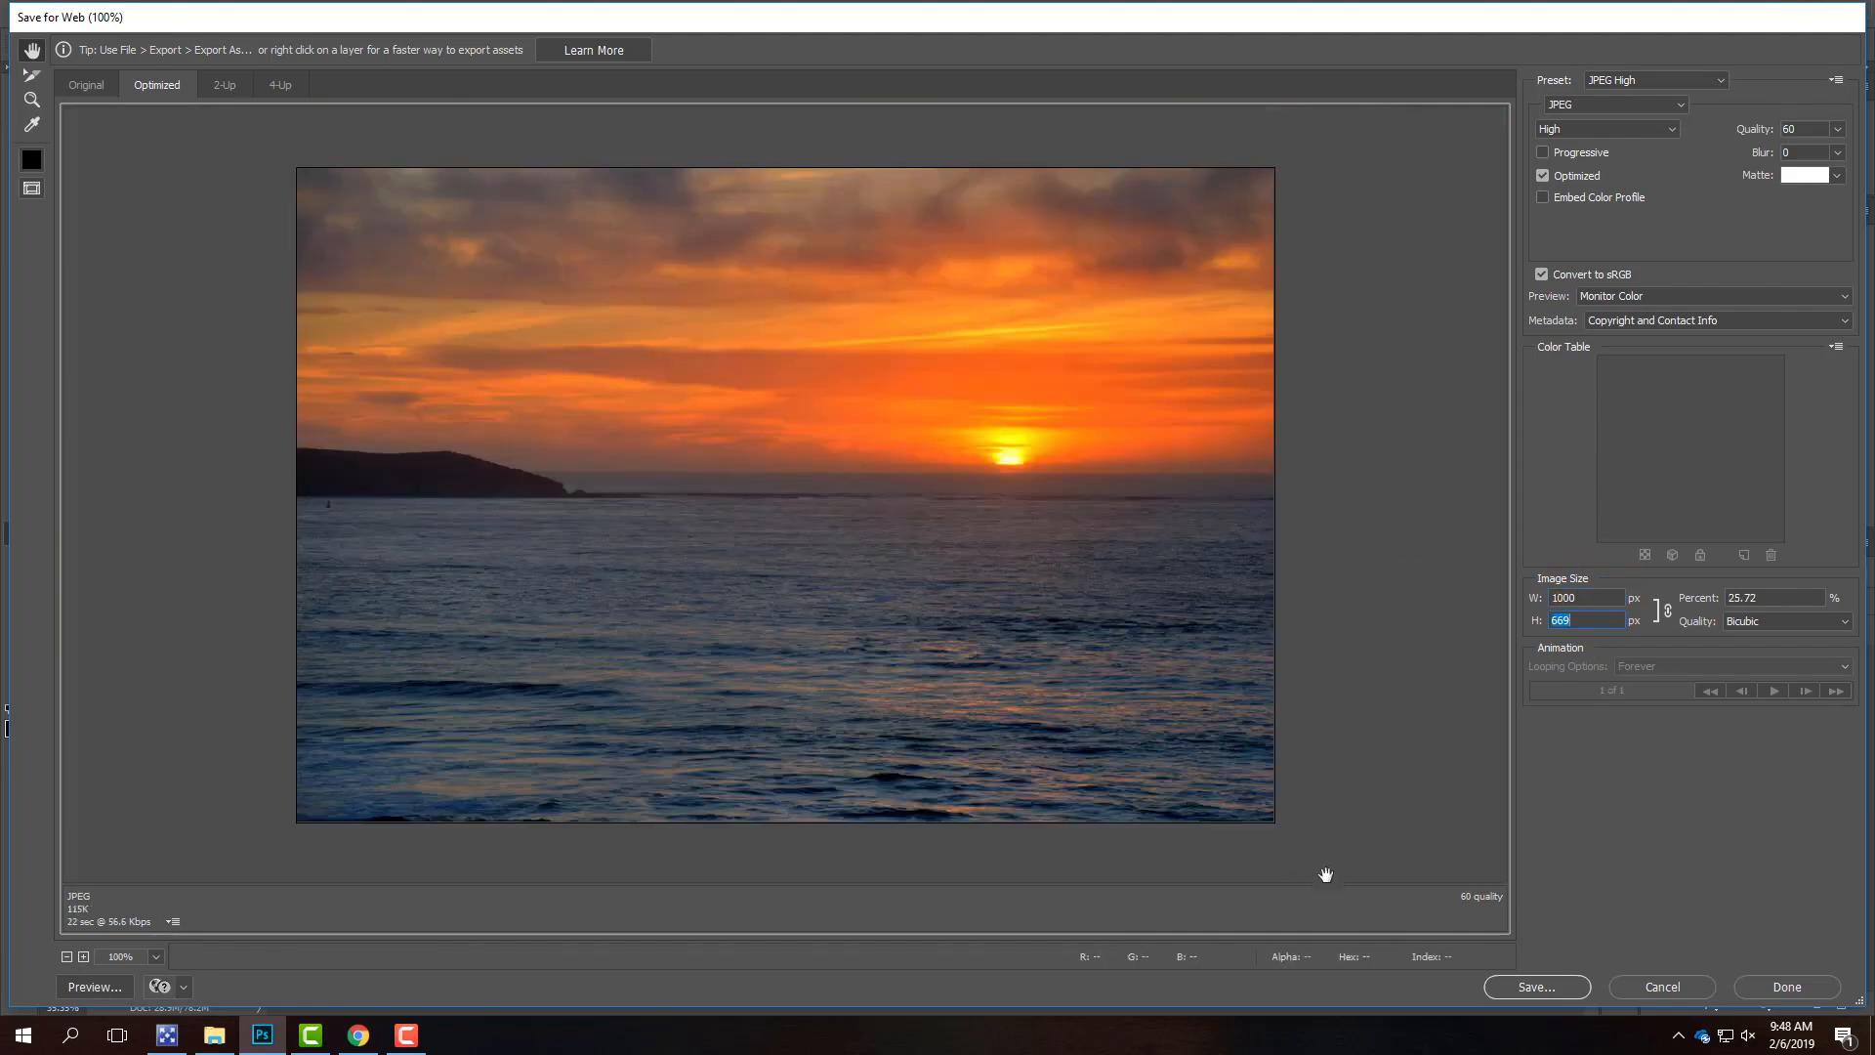
# - Save the Levels version's JPEG in the S2019 folder, replacing the _original suffix of the reused file name with a levels suffix
pyautogui.click(1529, 986)
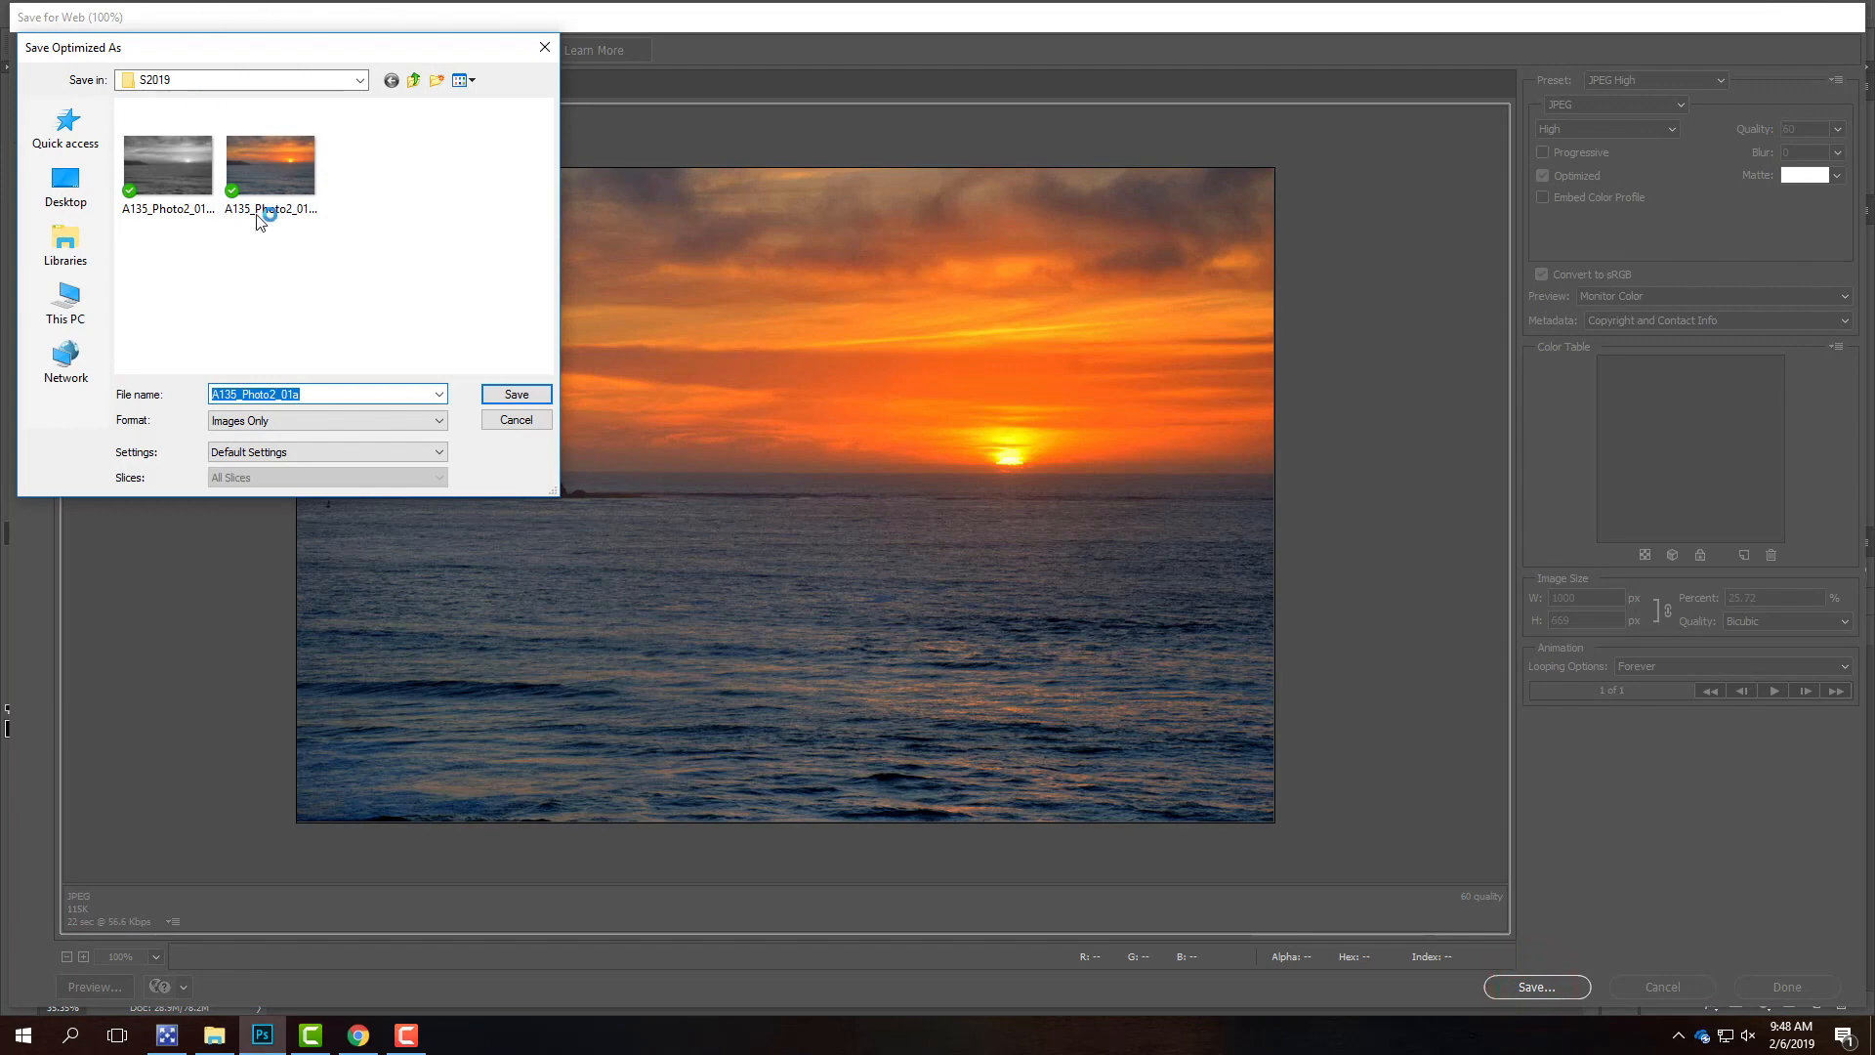
pyautogui.click(264, 174)
pyautogui.click(332, 394)
pyautogui.click(334, 393)
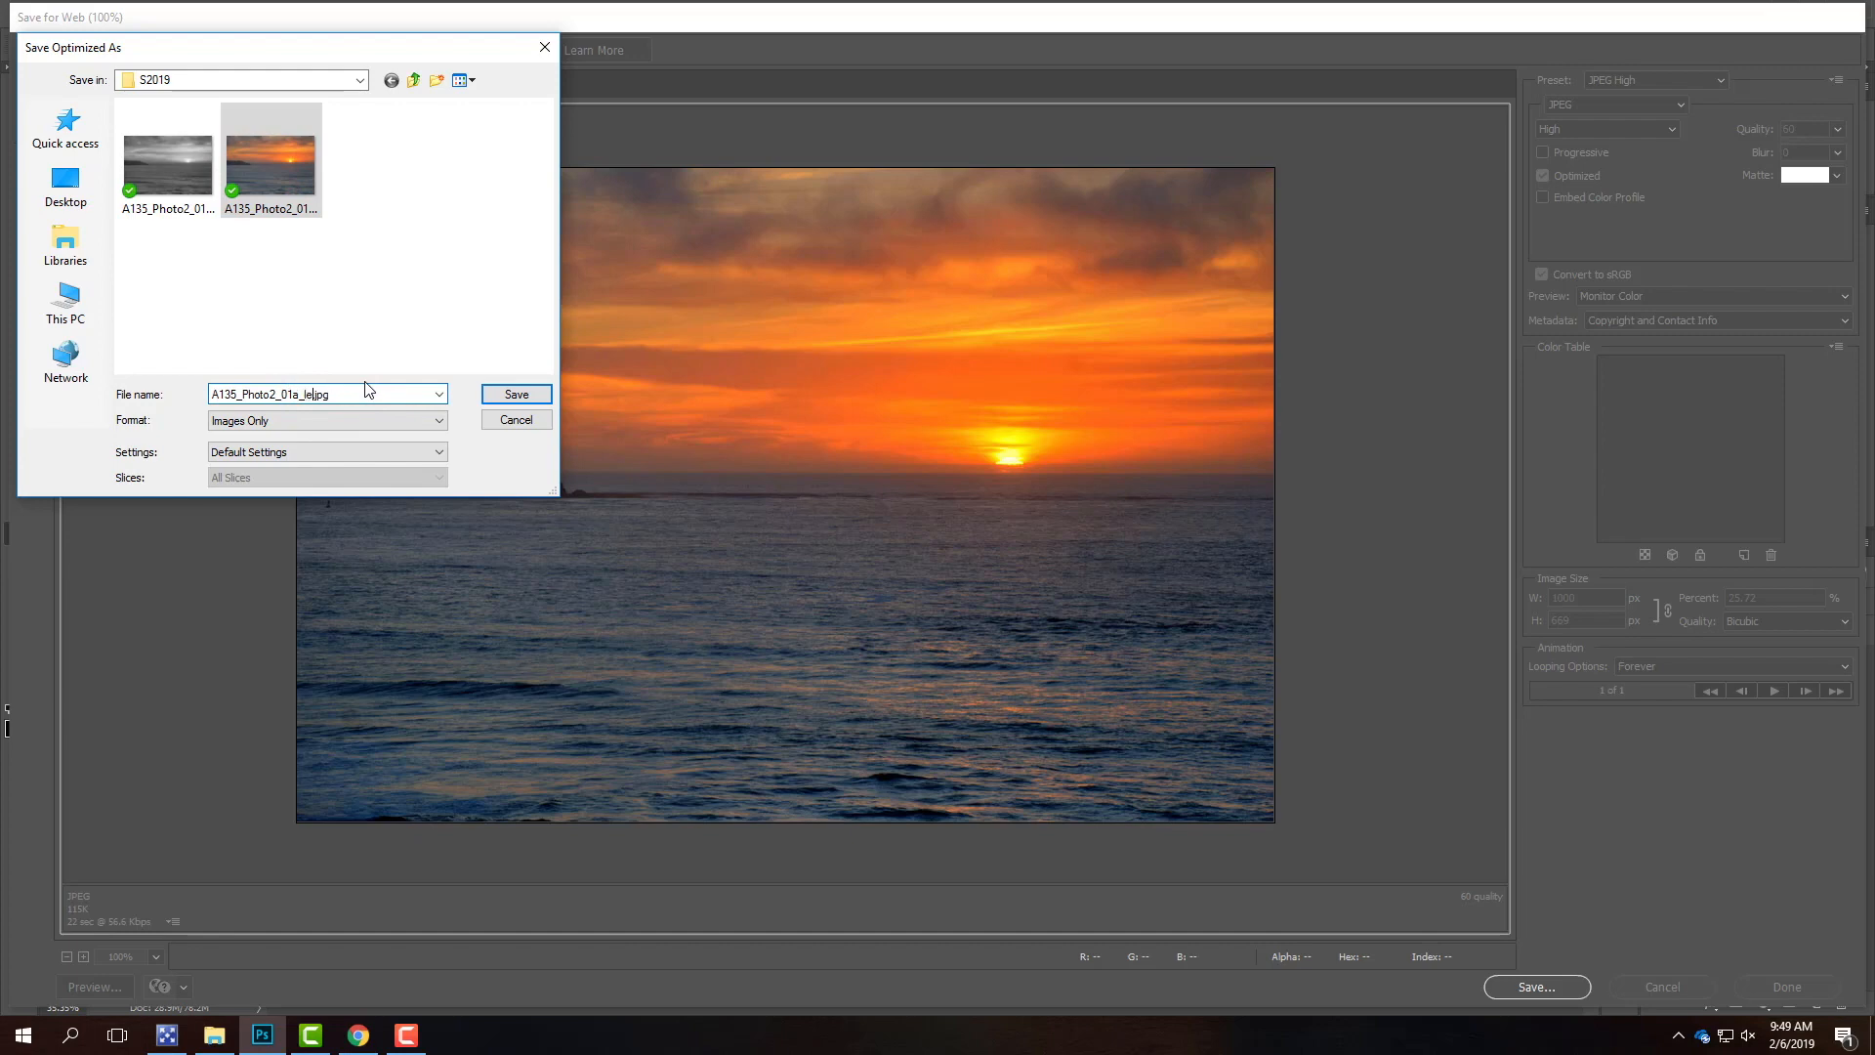
pyautogui.click(516, 395)
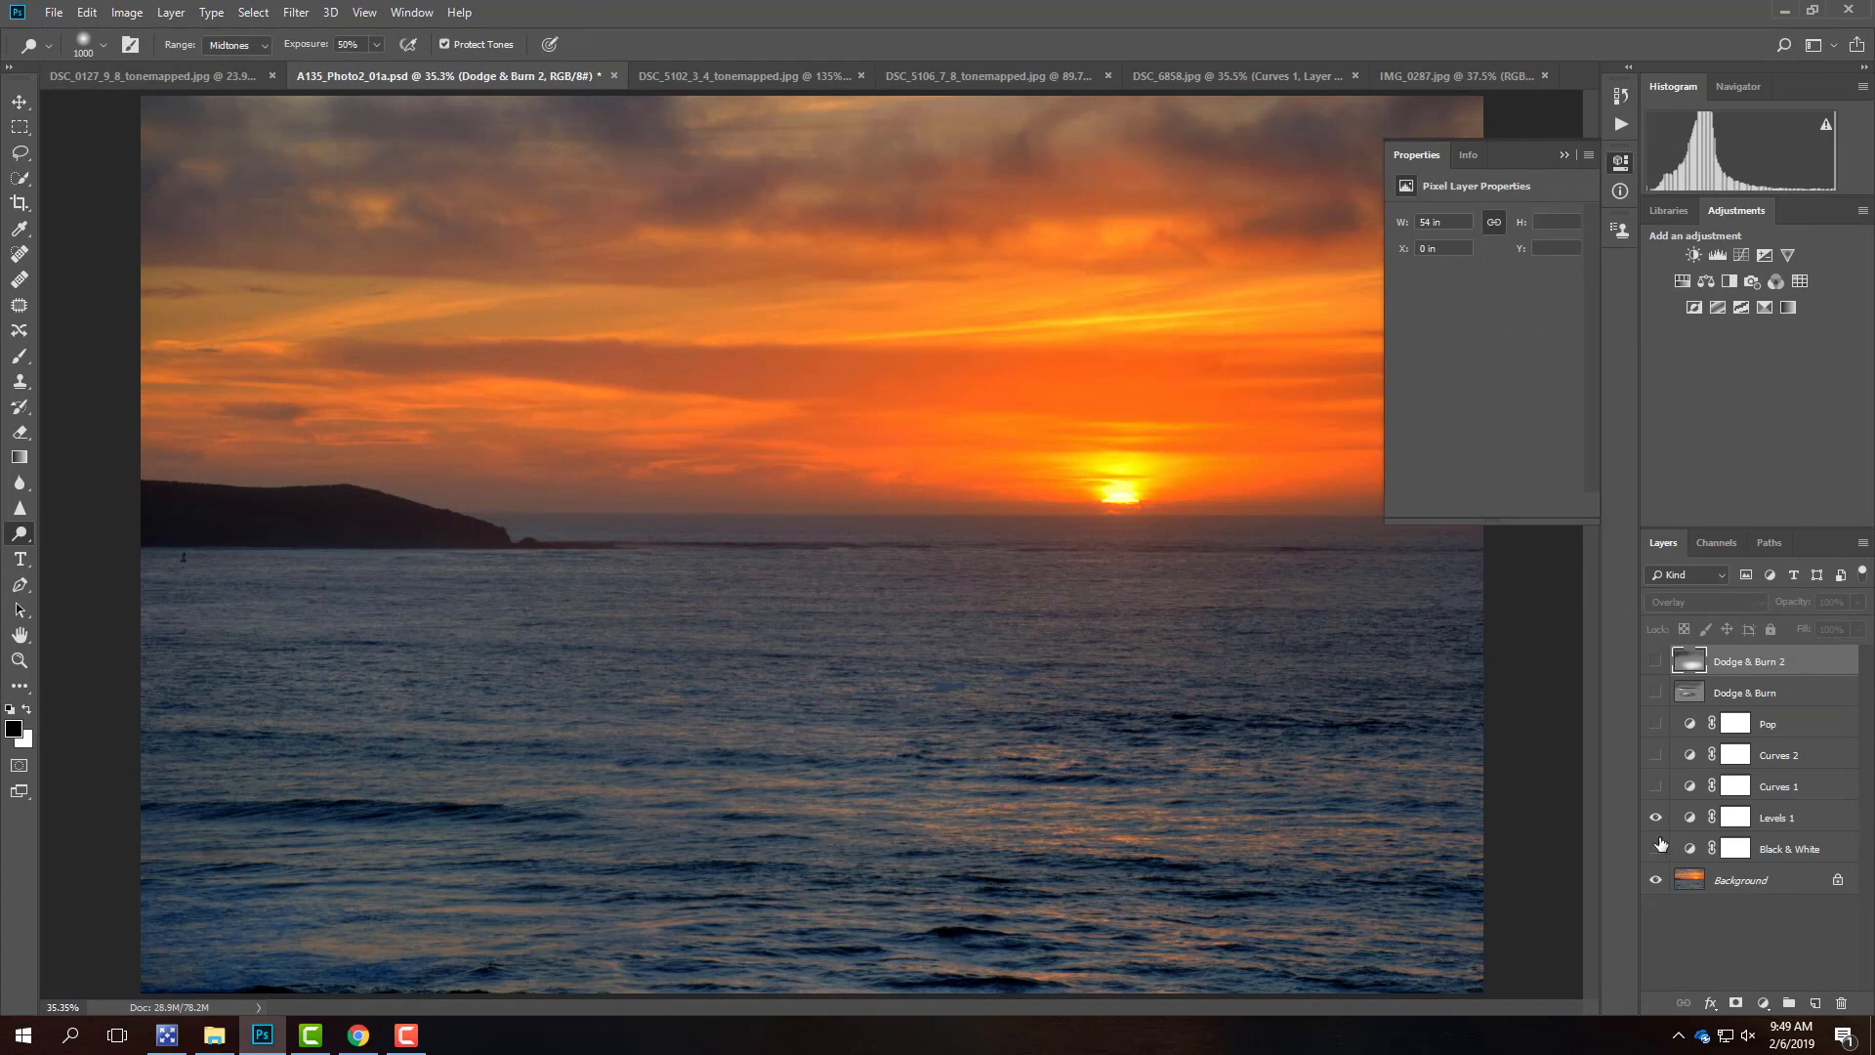
# - Show Curves 1 together with Levels 1 and start a Save for Web export with the width set to 1000 px
pyautogui.click(1655, 787)
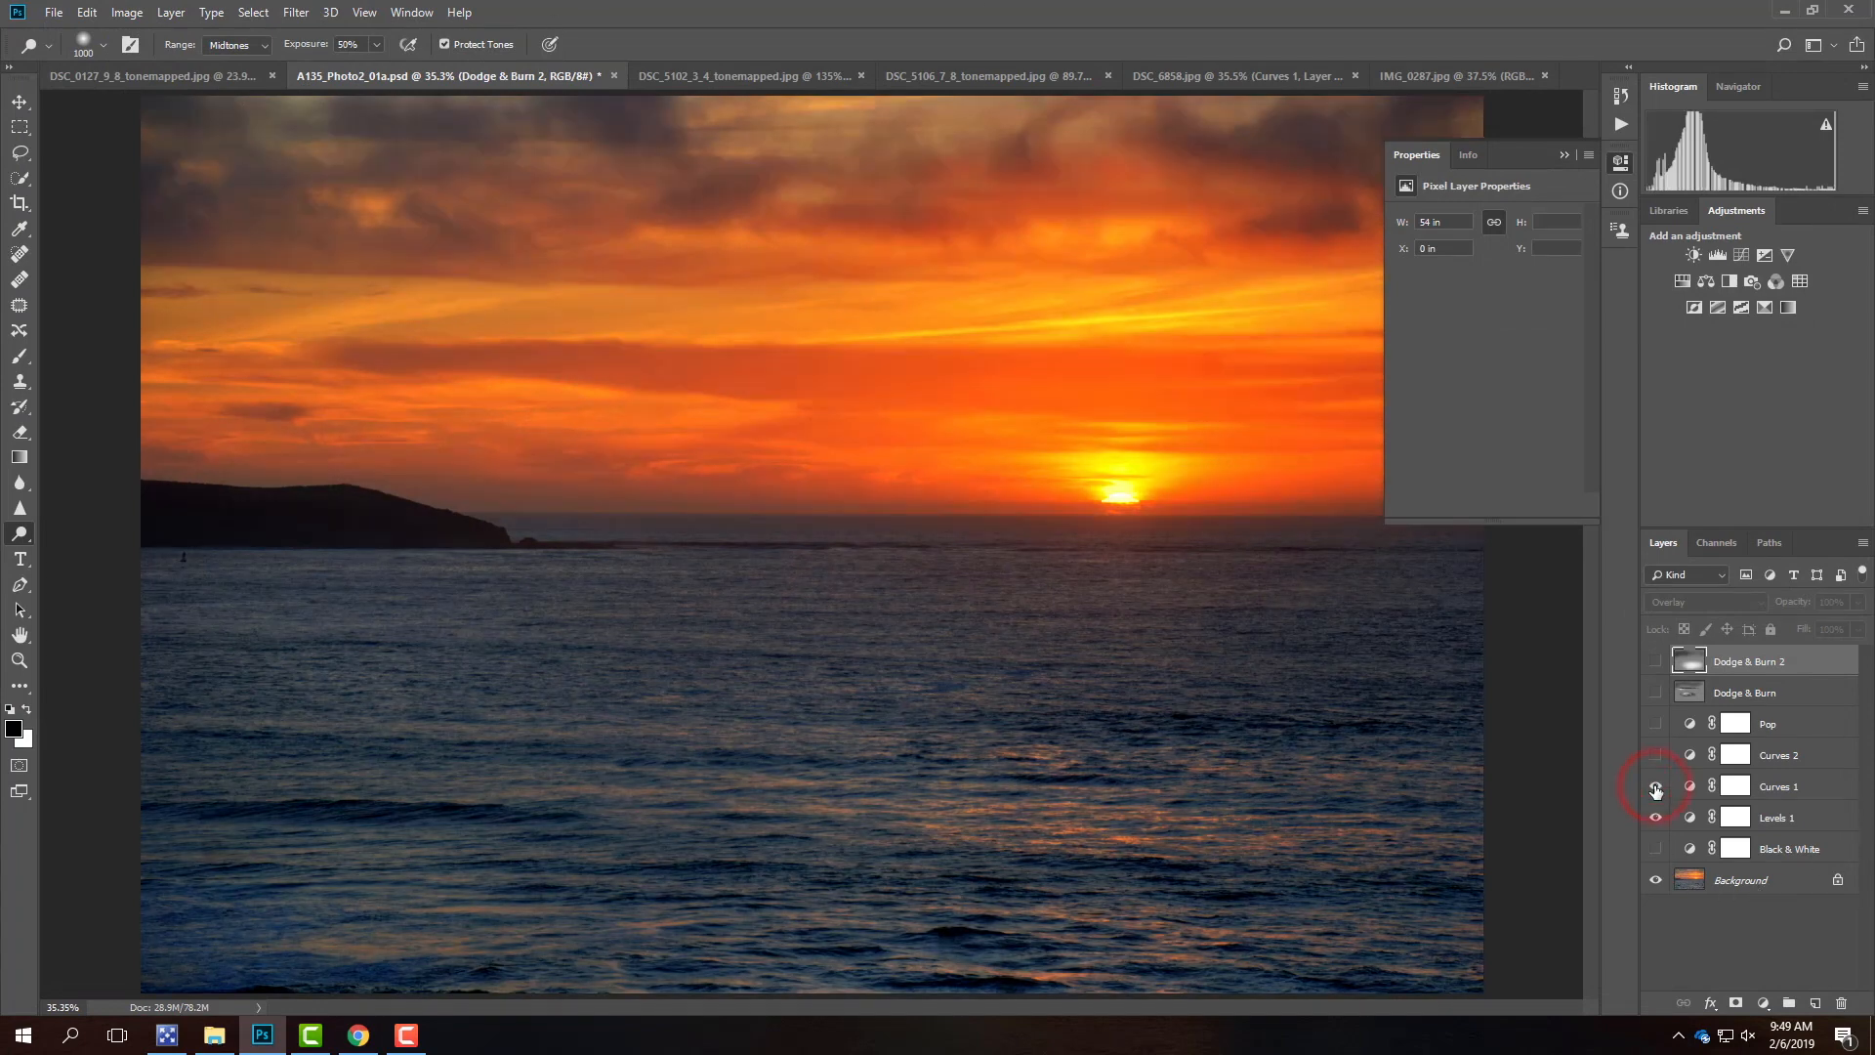
pyautogui.click(1657, 818)
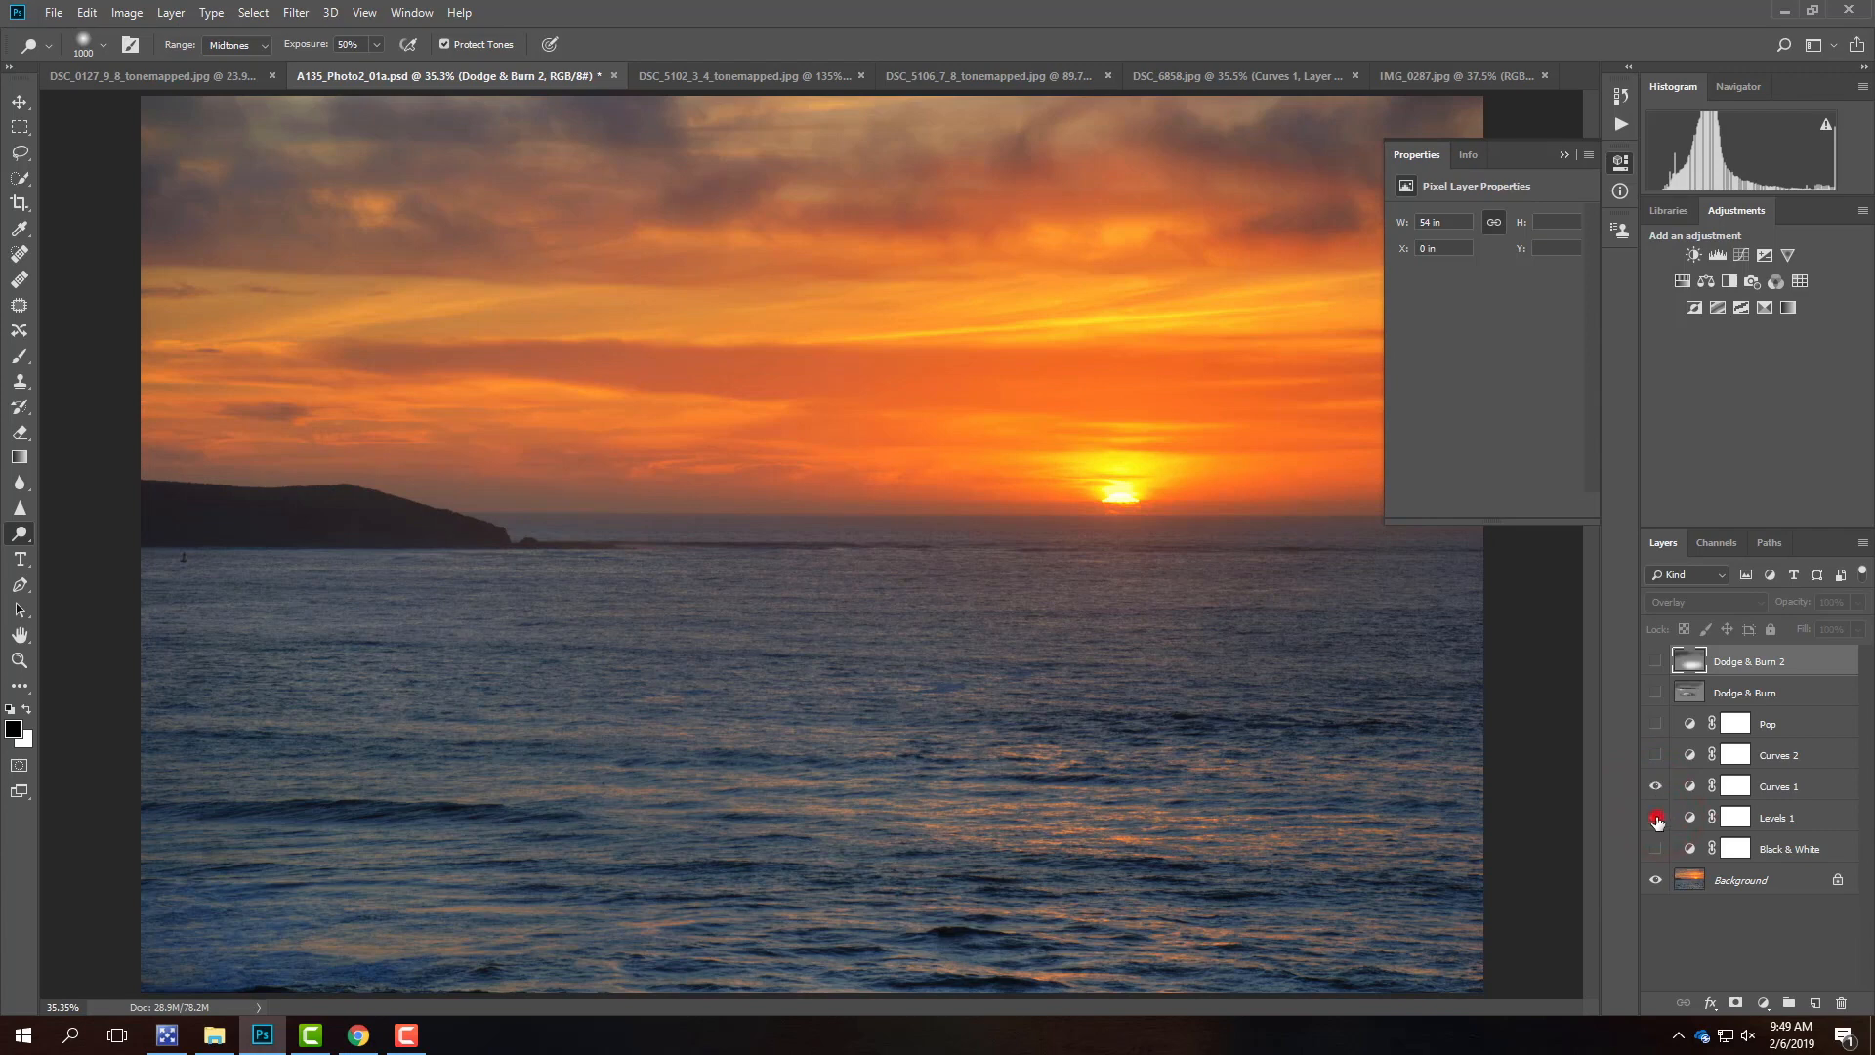
pyautogui.click(1656, 818)
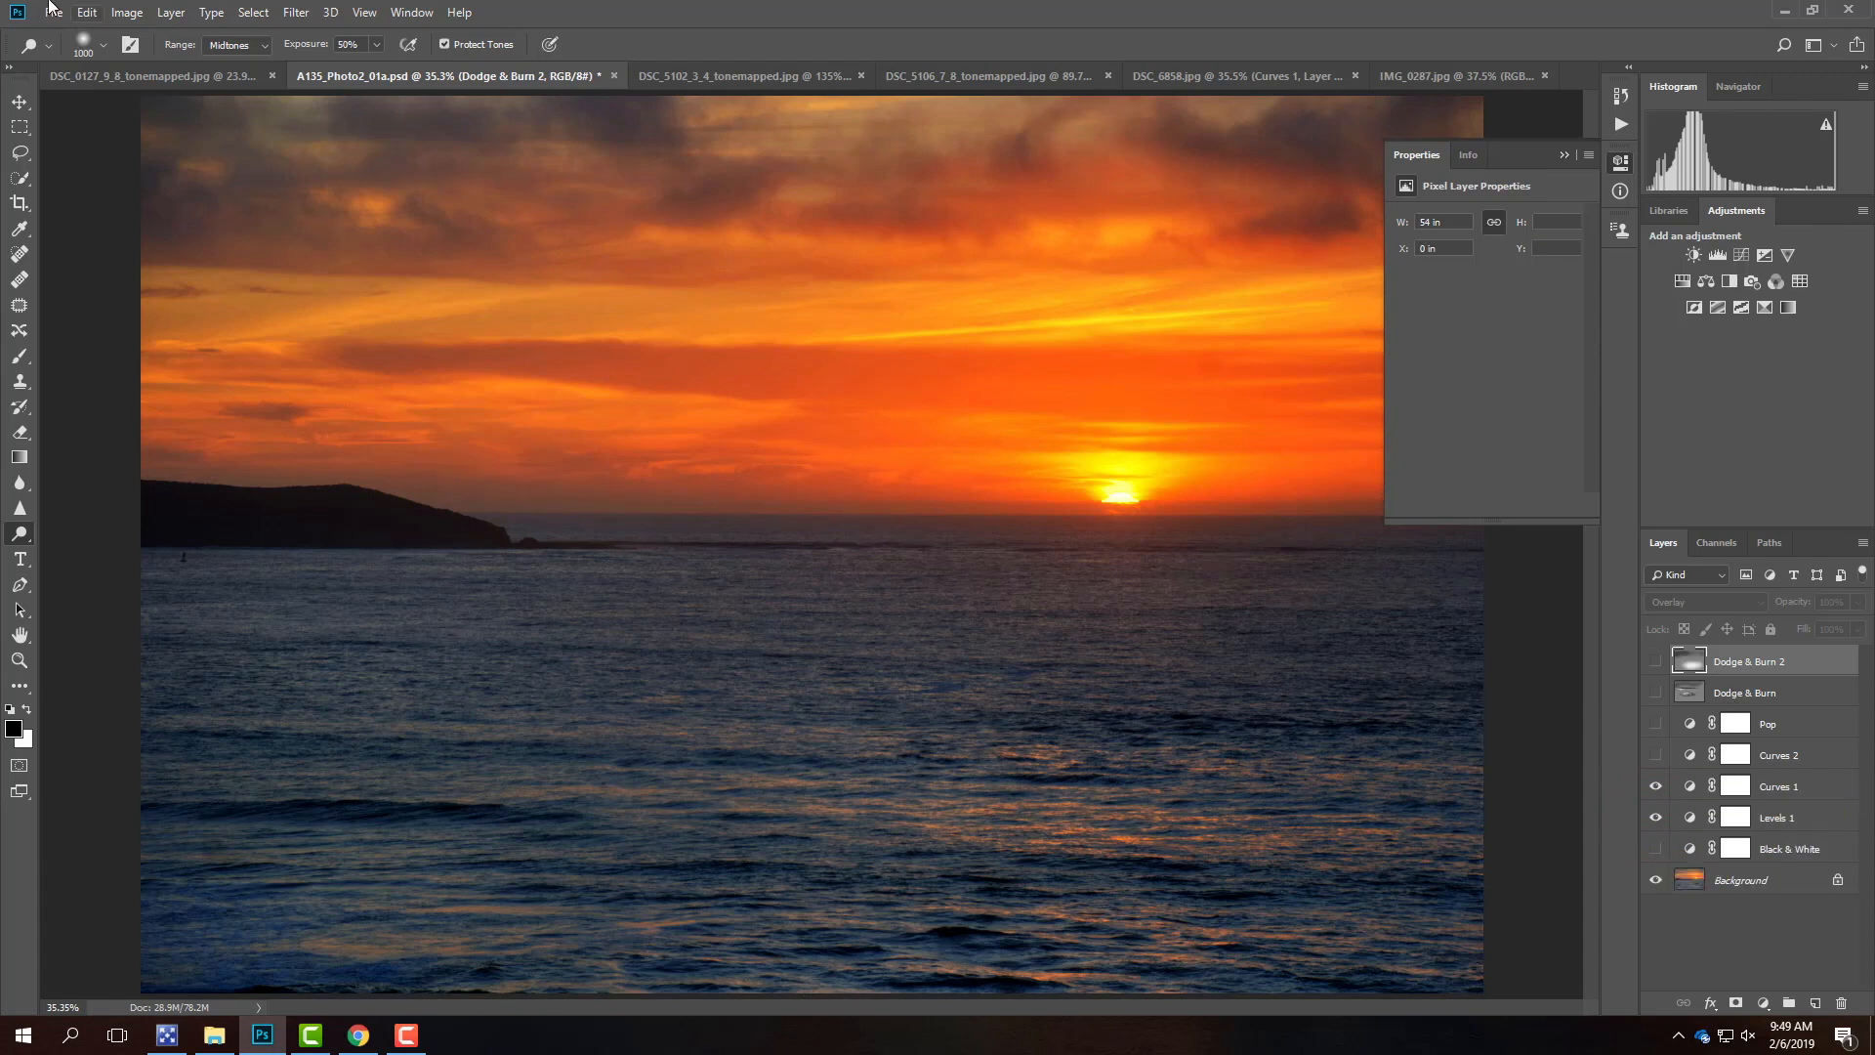
pyautogui.click(53, 9)
pyautogui.moveTo(103, 279)
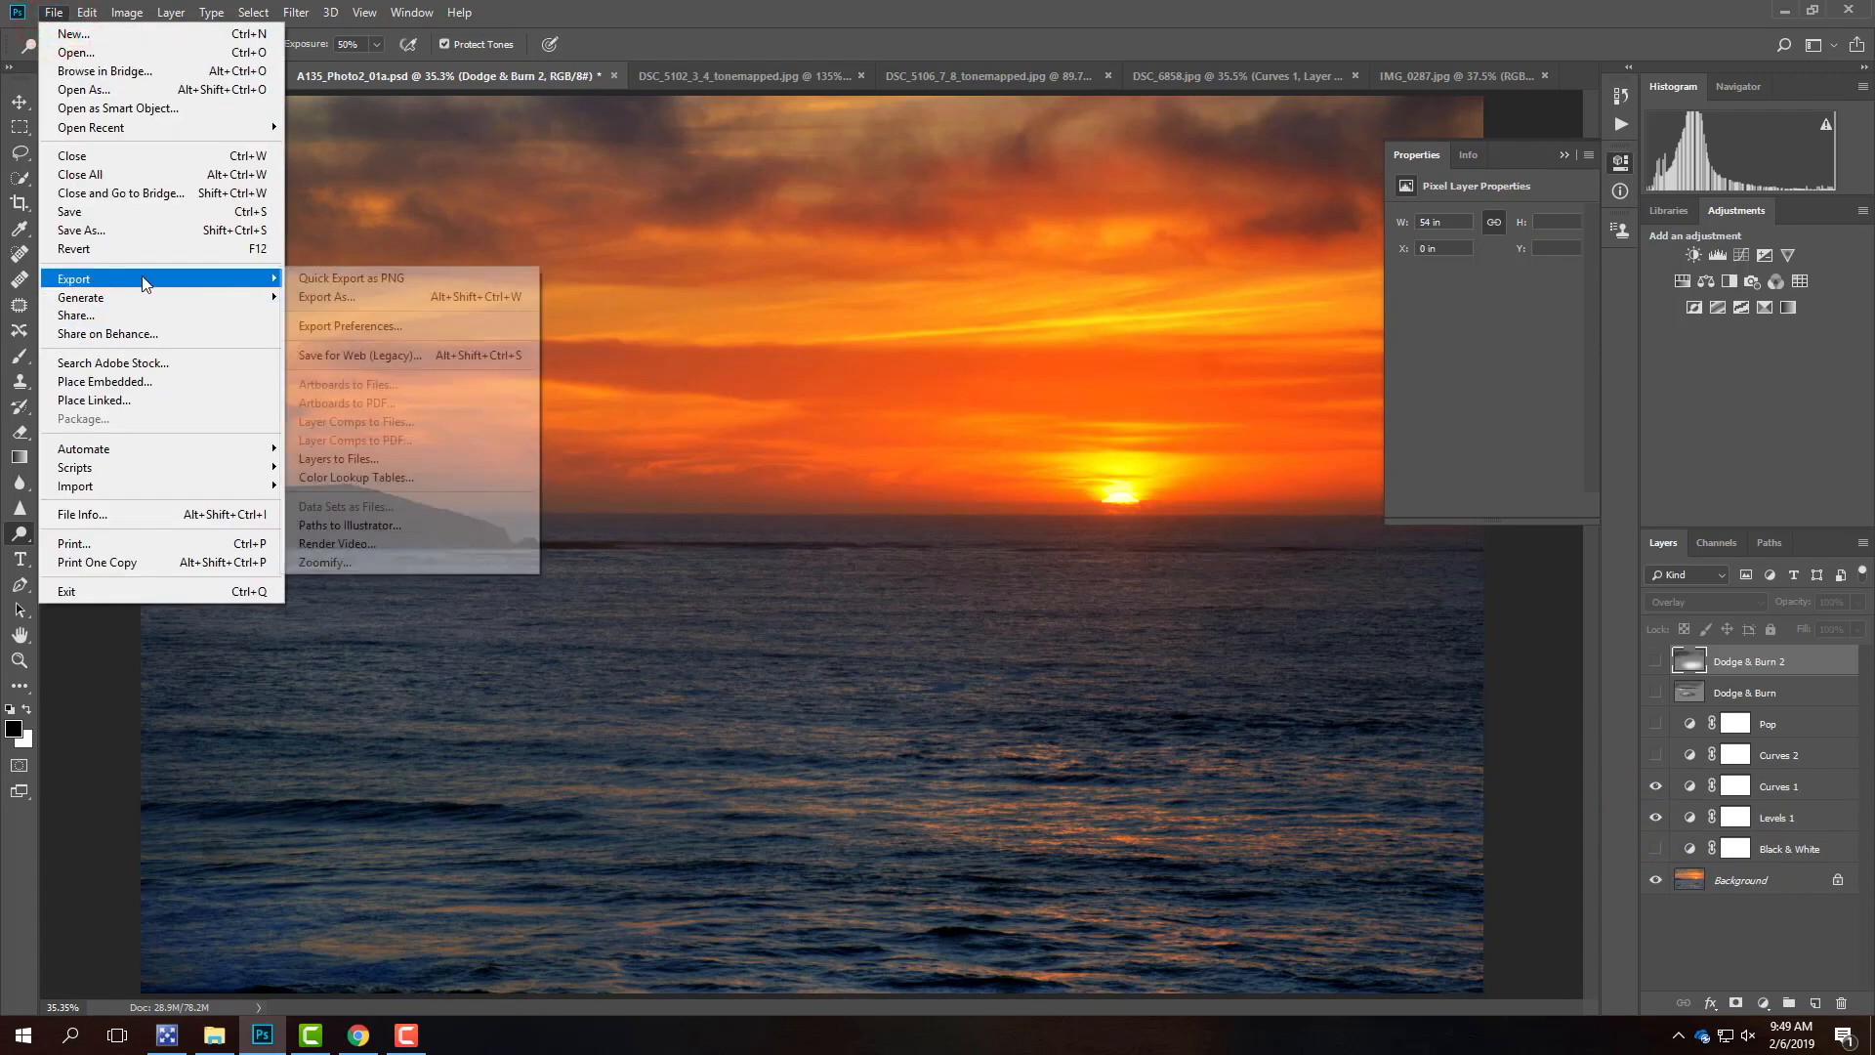
pyautogui.click(408, 355)
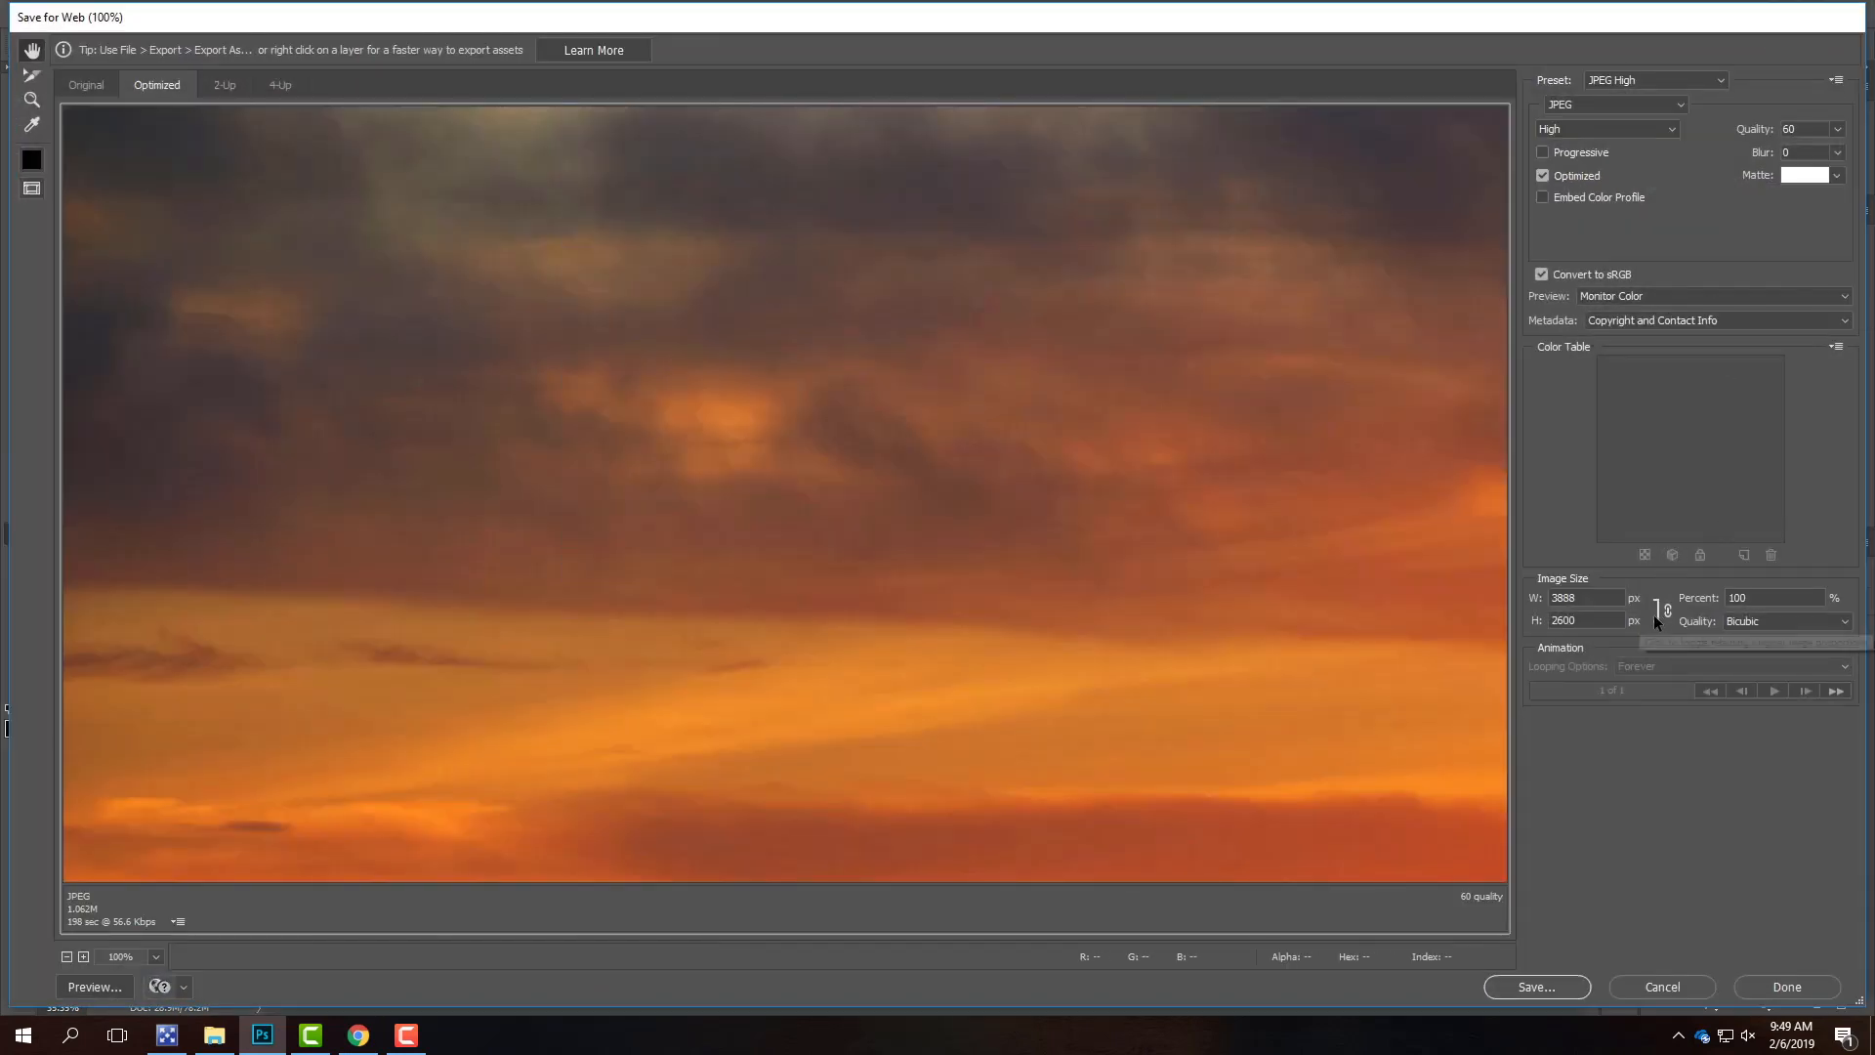
pyautogui.doubleClick(1582, 597)
pyautogui.write('1000')
# - Save the Curves version's JPEG as A135_Photo2_01a_curves.jpg in the S2019 folder
pyautogui.click(1536, 986)
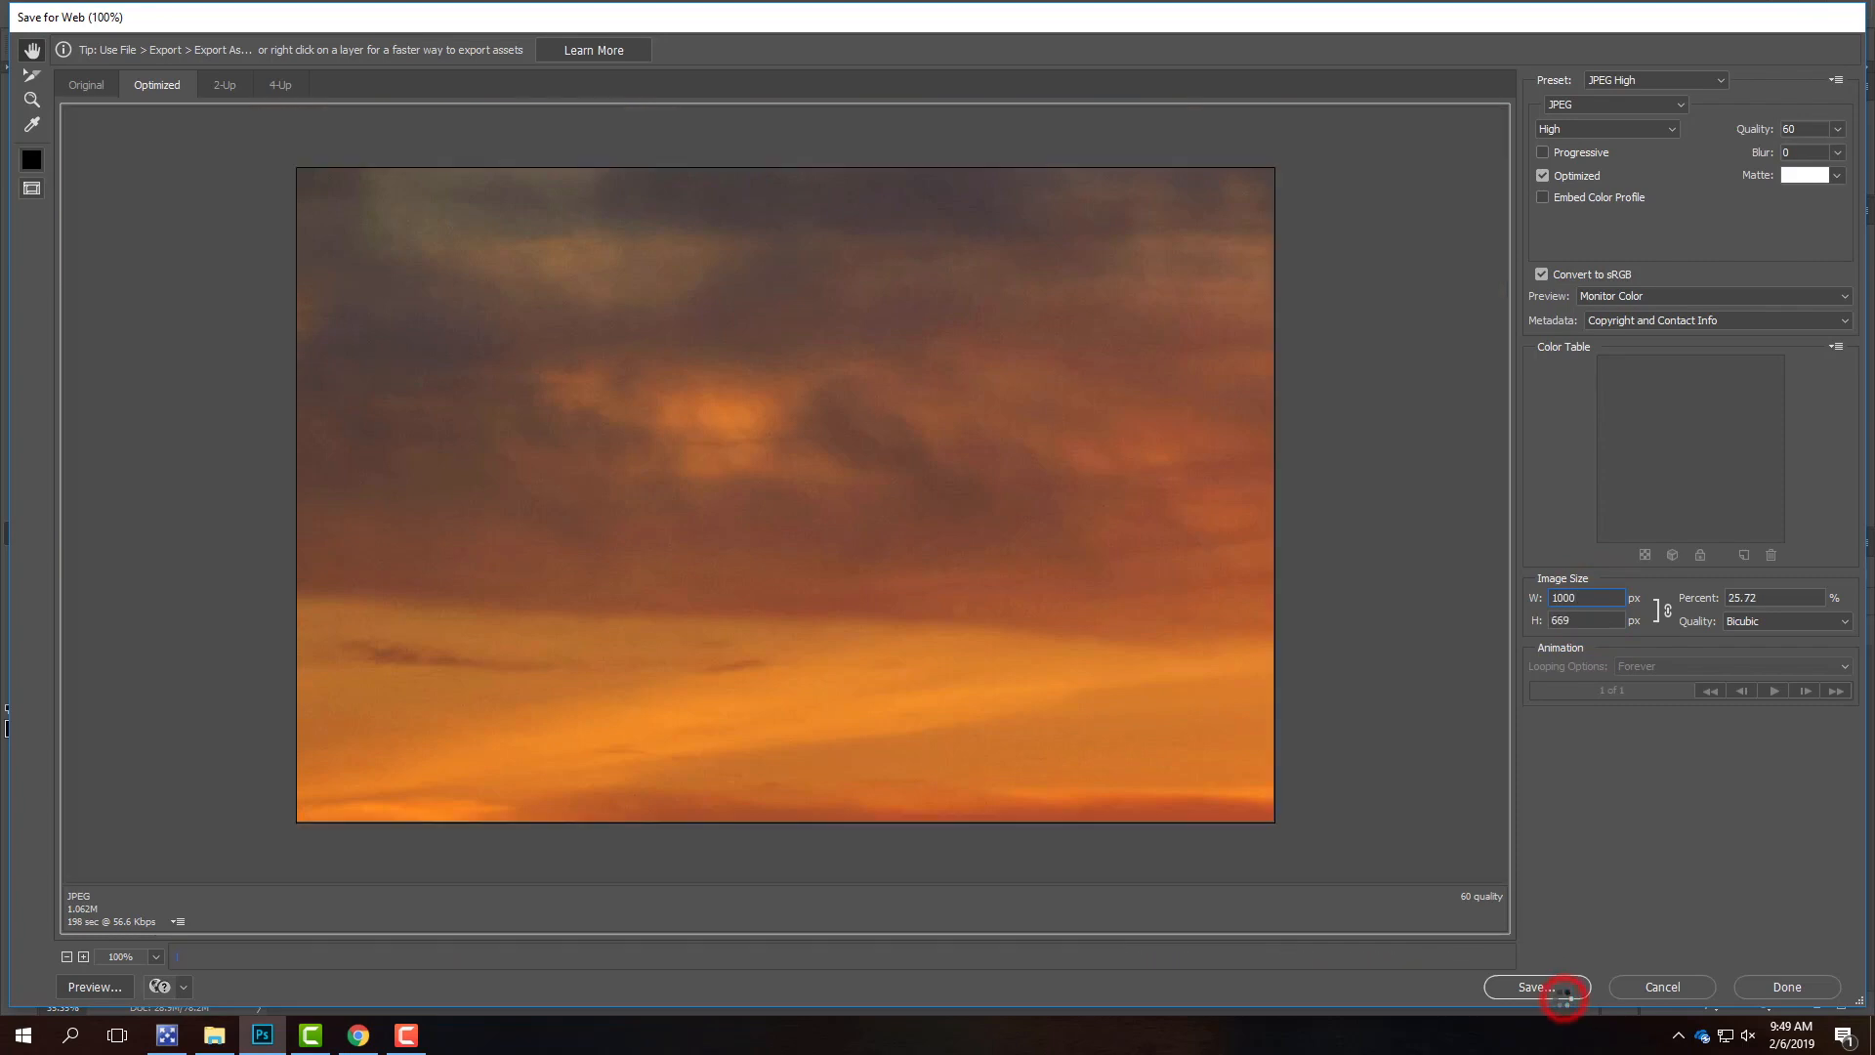
pyautogui.click(379, 161)
pyautogui.click(339, 393)
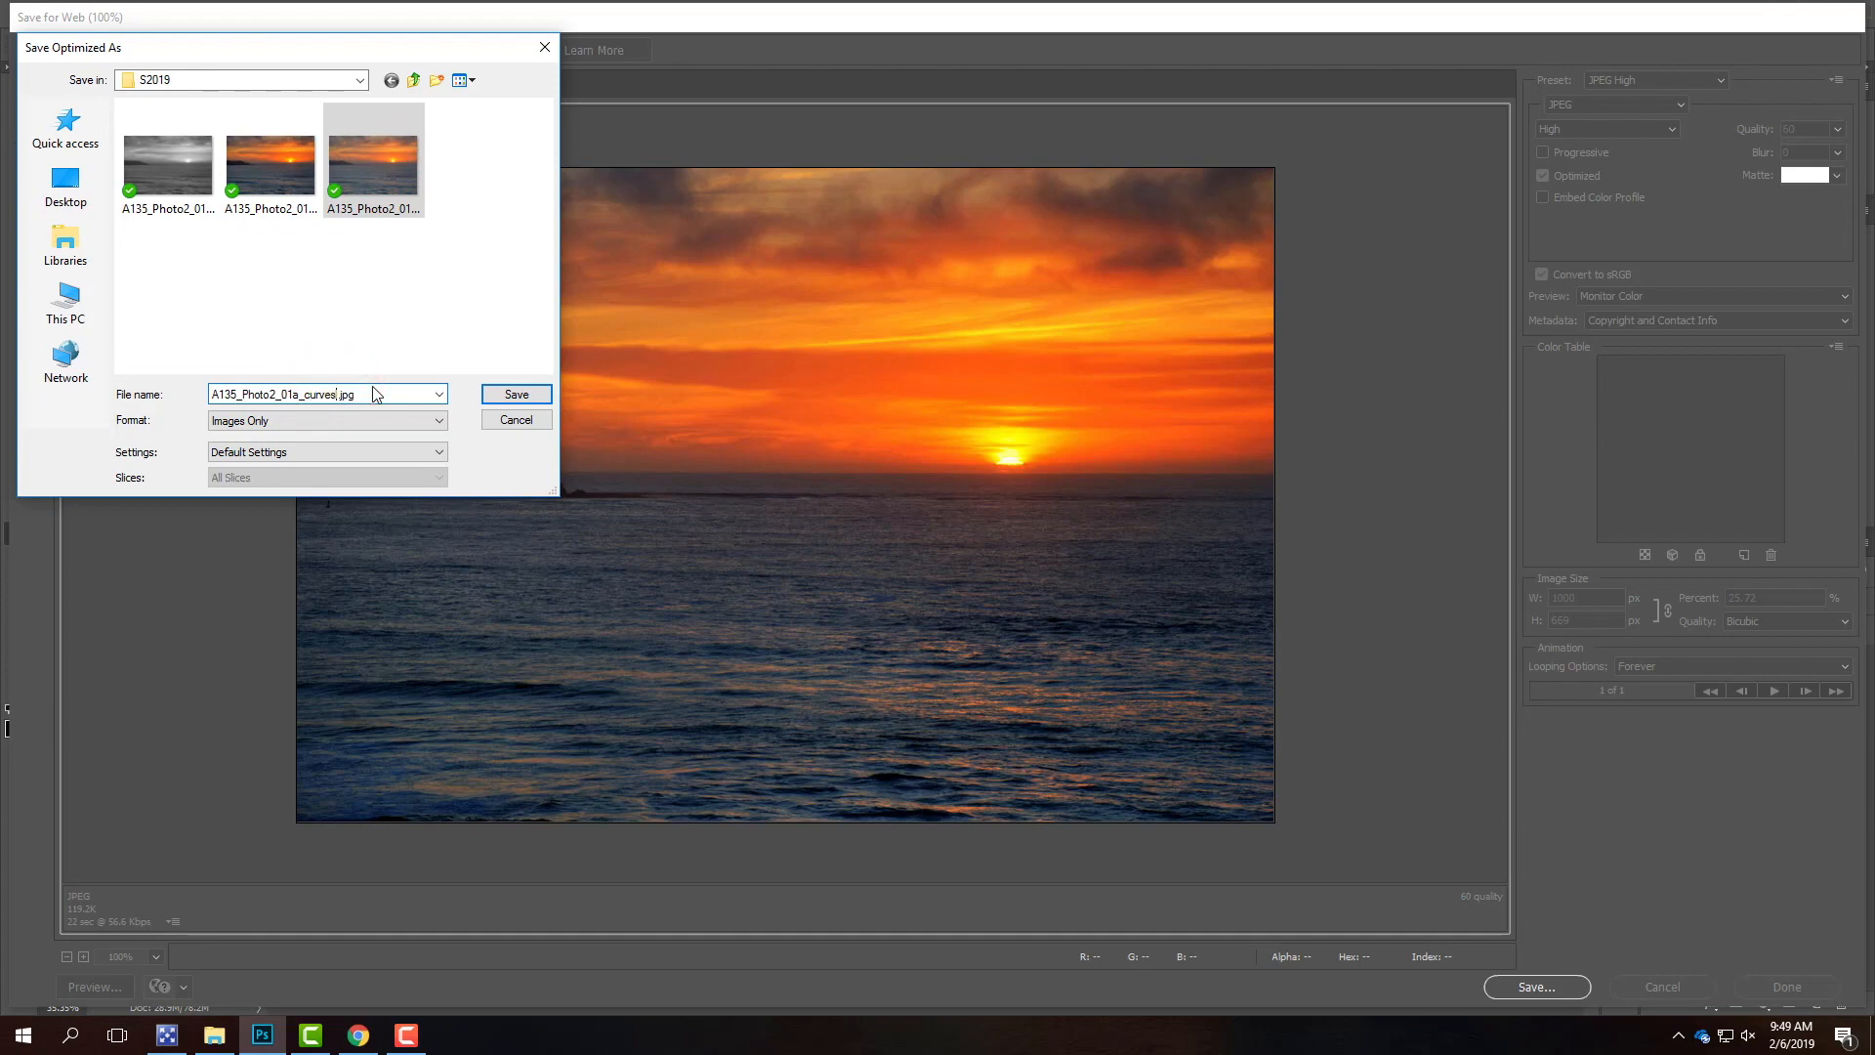
pyautogui.click(507, 392)
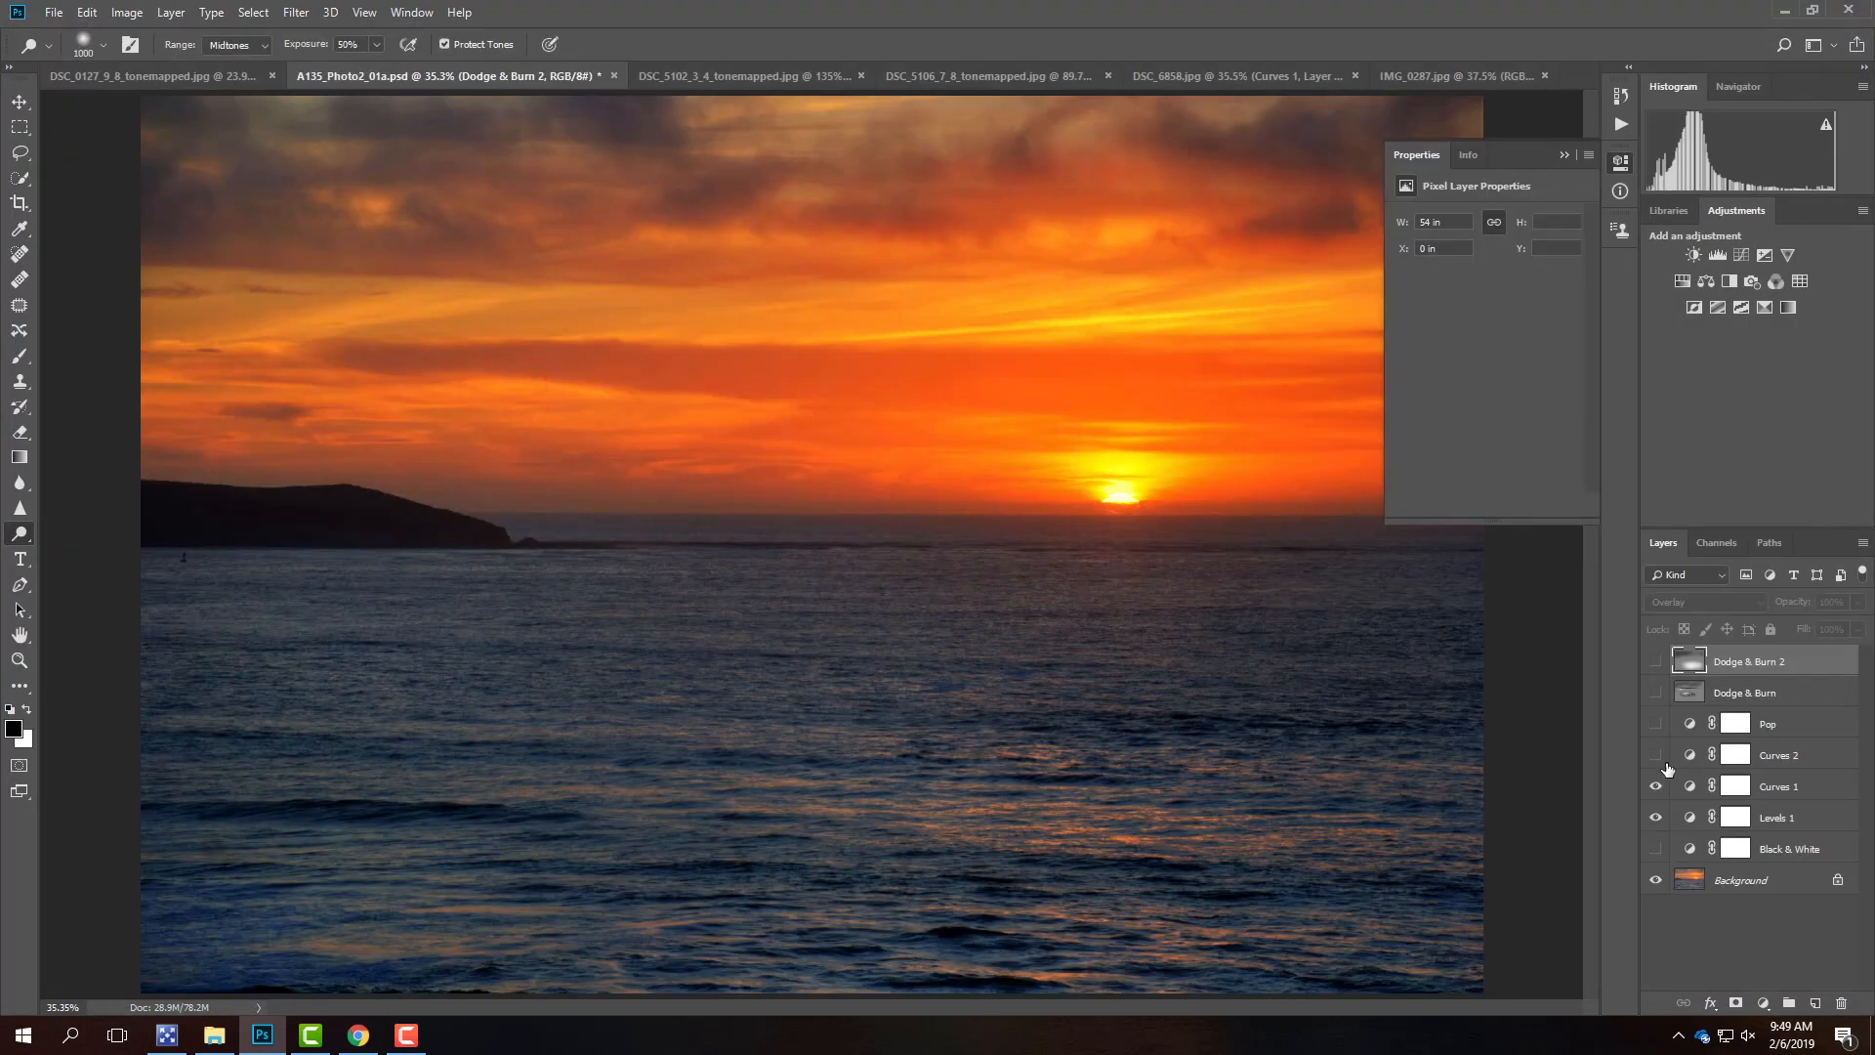
# - Show the Pop layer as well and start a Save for Web export with the width set to 1000 px
pyautogui.click(1655, 723)
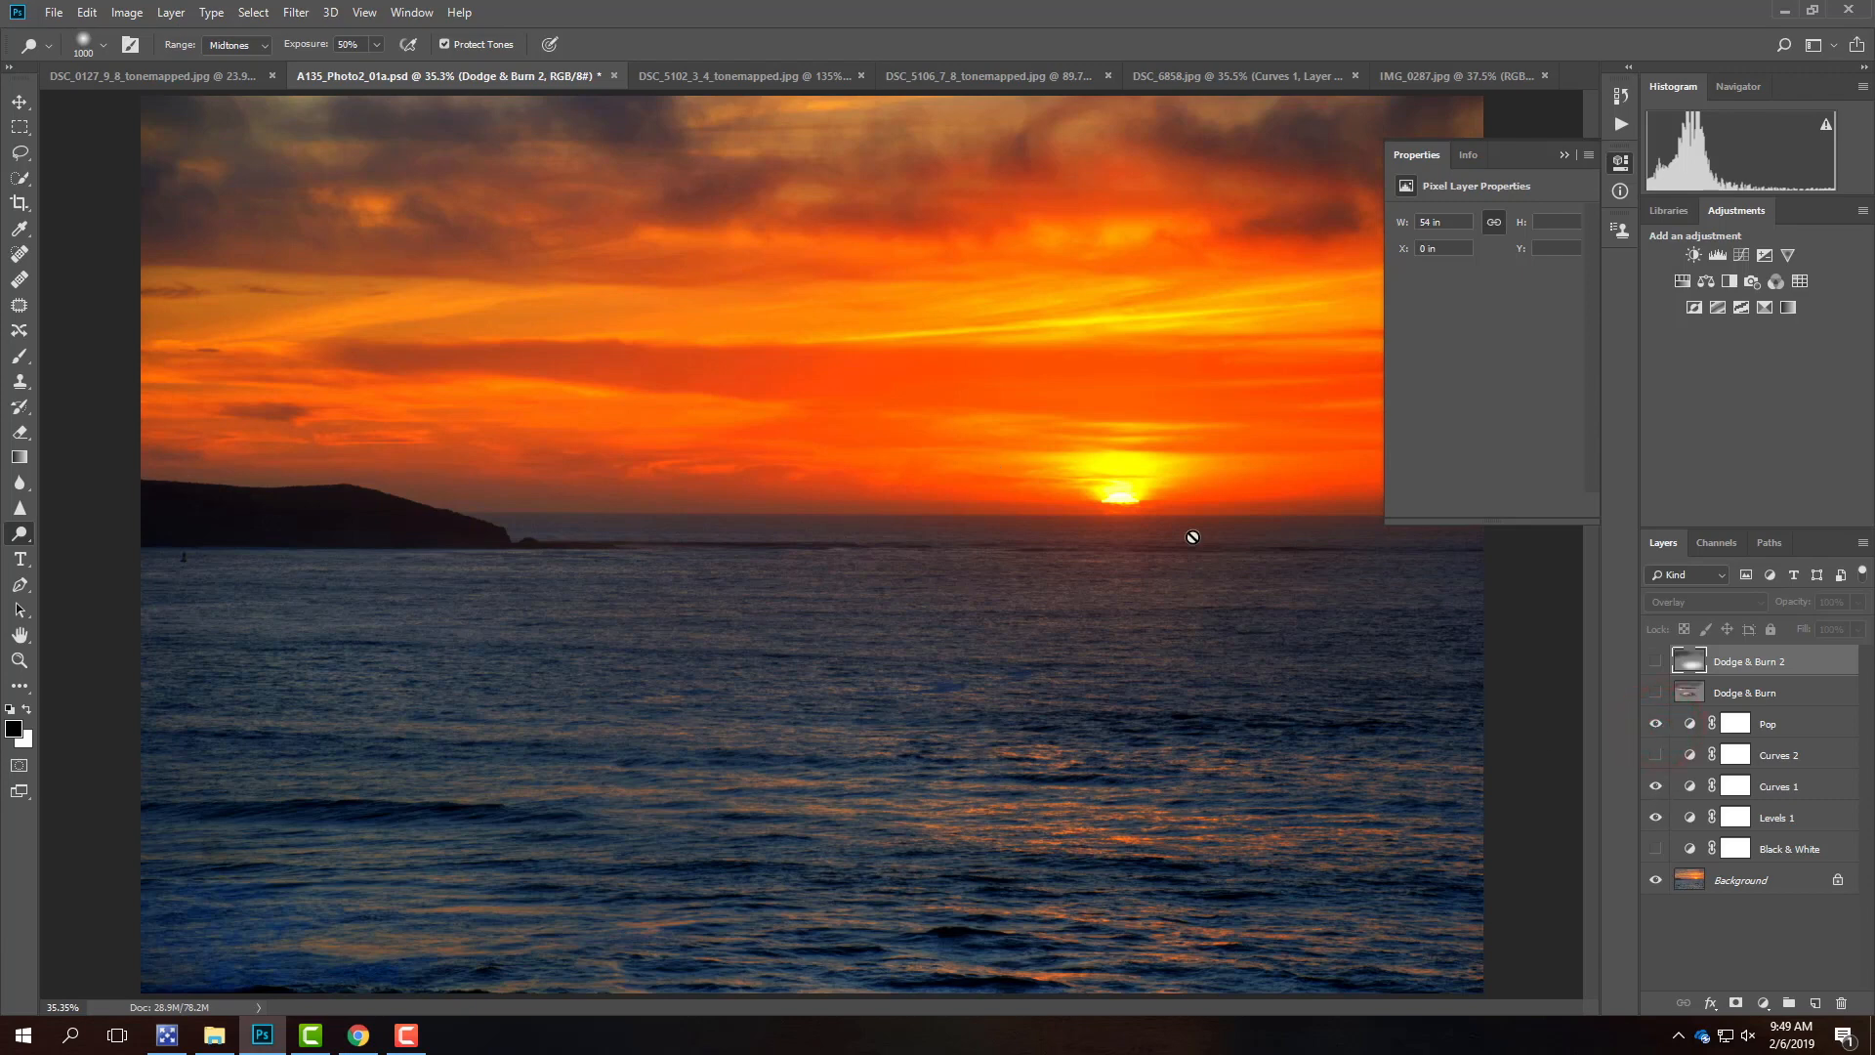
pyautogui.click(53, 14)
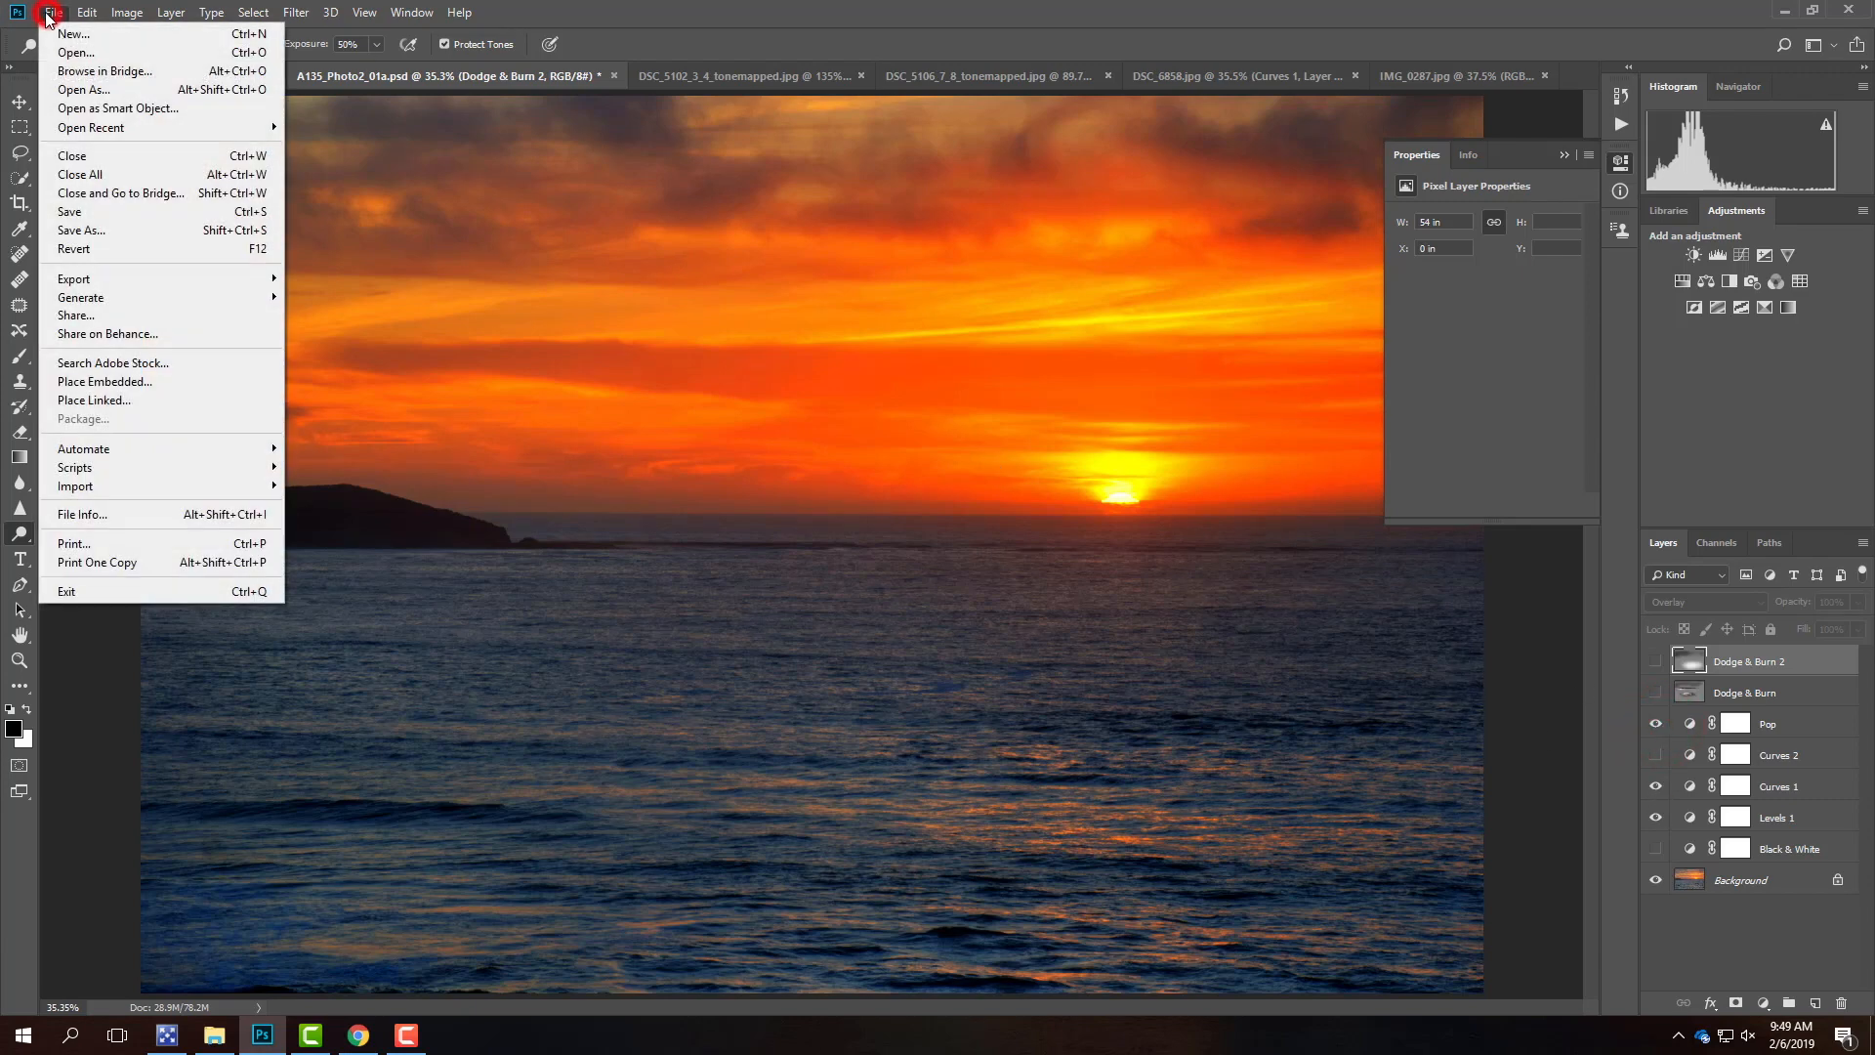
pyautogui.moveTo(133, 281)
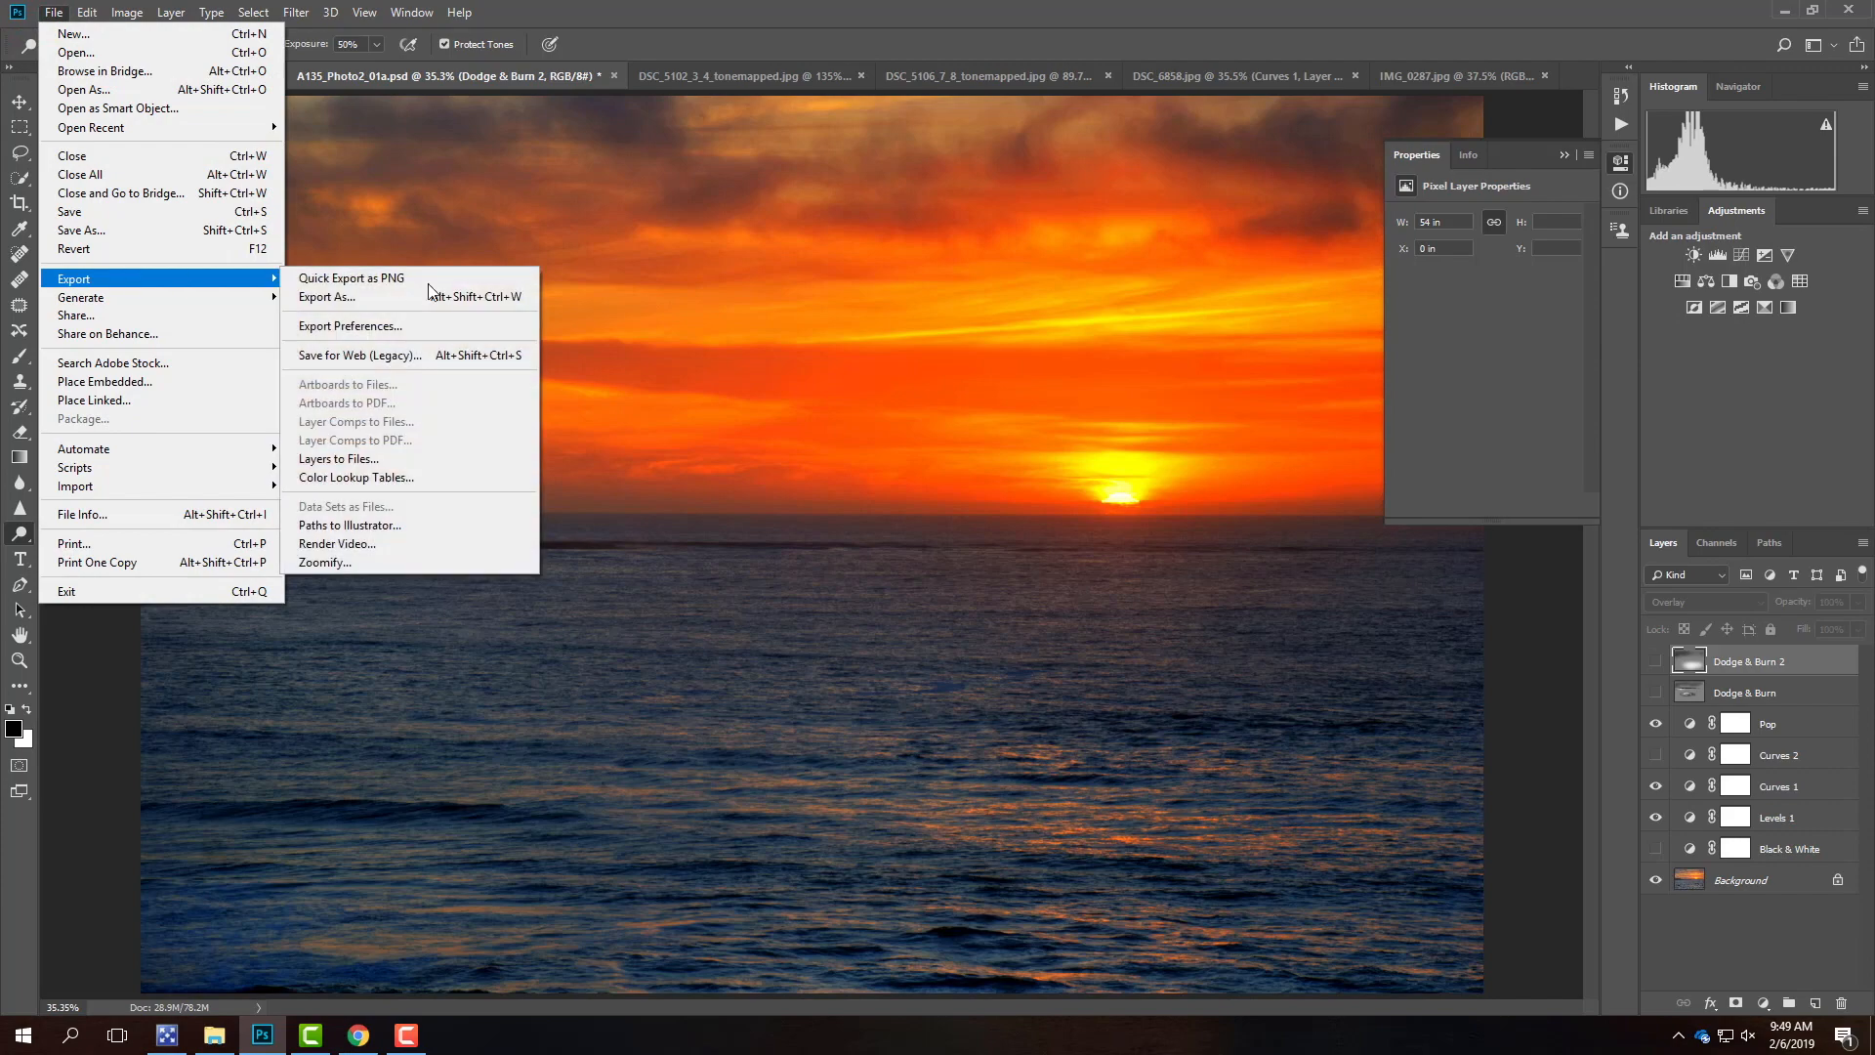
pyautogui.click(435, 354)
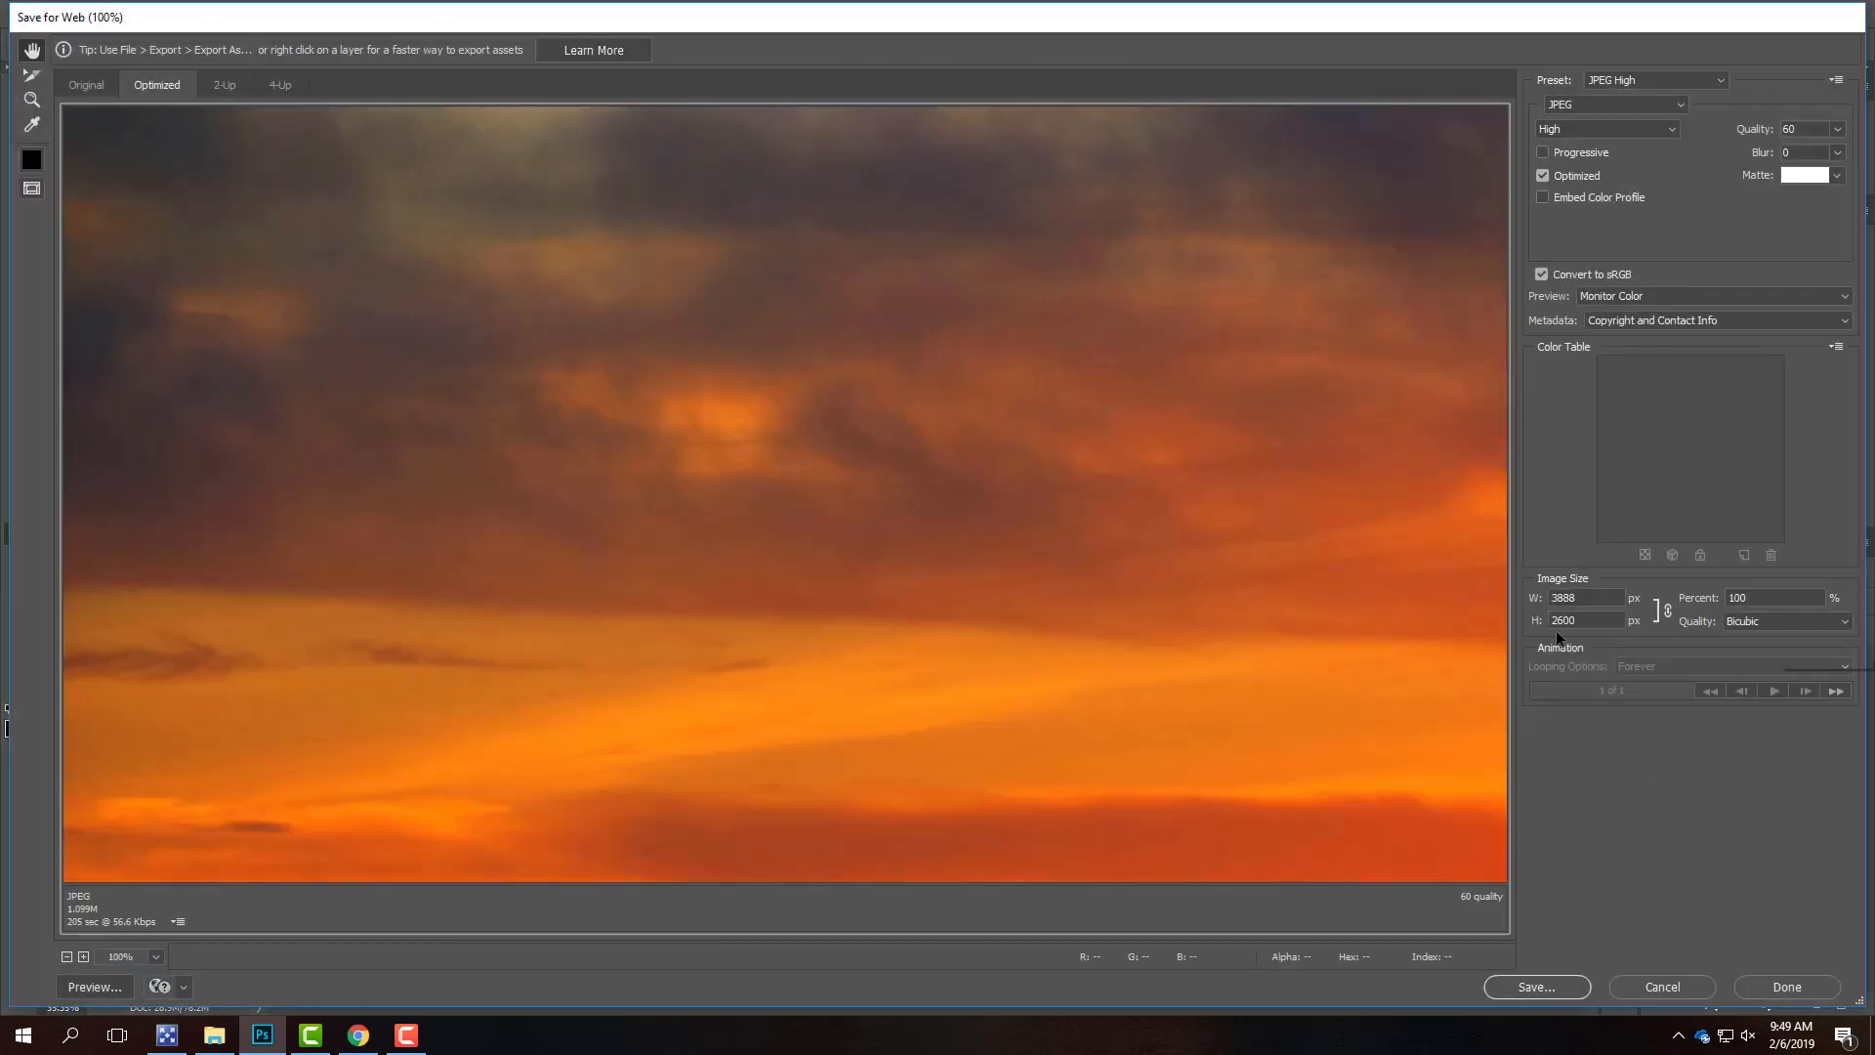
pyautogui.click(1584, 597)
pyautogui.write('1000')
# - Save the Pop version's JPEG in the S2019 folder, replacing the suffix of the reused _original file name with _pop
pyautogui.click(1566, 992)
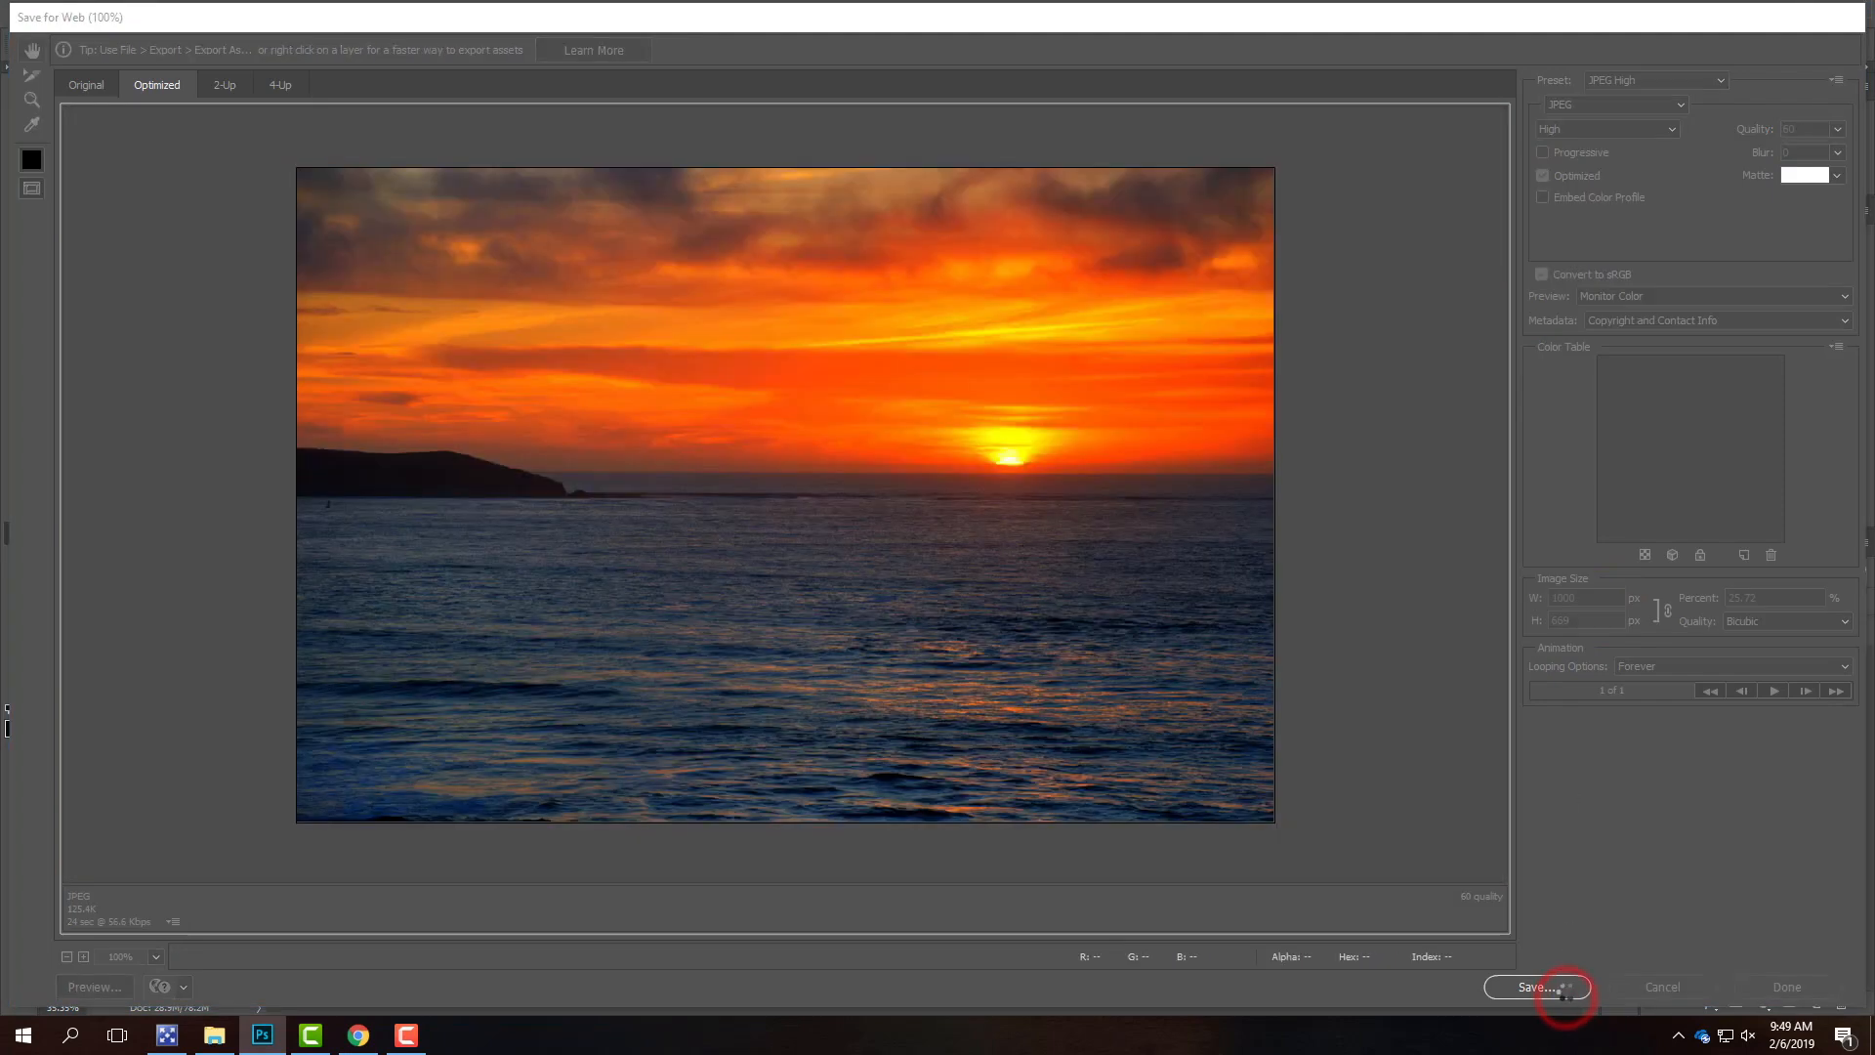
pyautogui.click(463, 172)
pyautogui.doubleClick(333, 394)
pyautogui.click(332, 394)
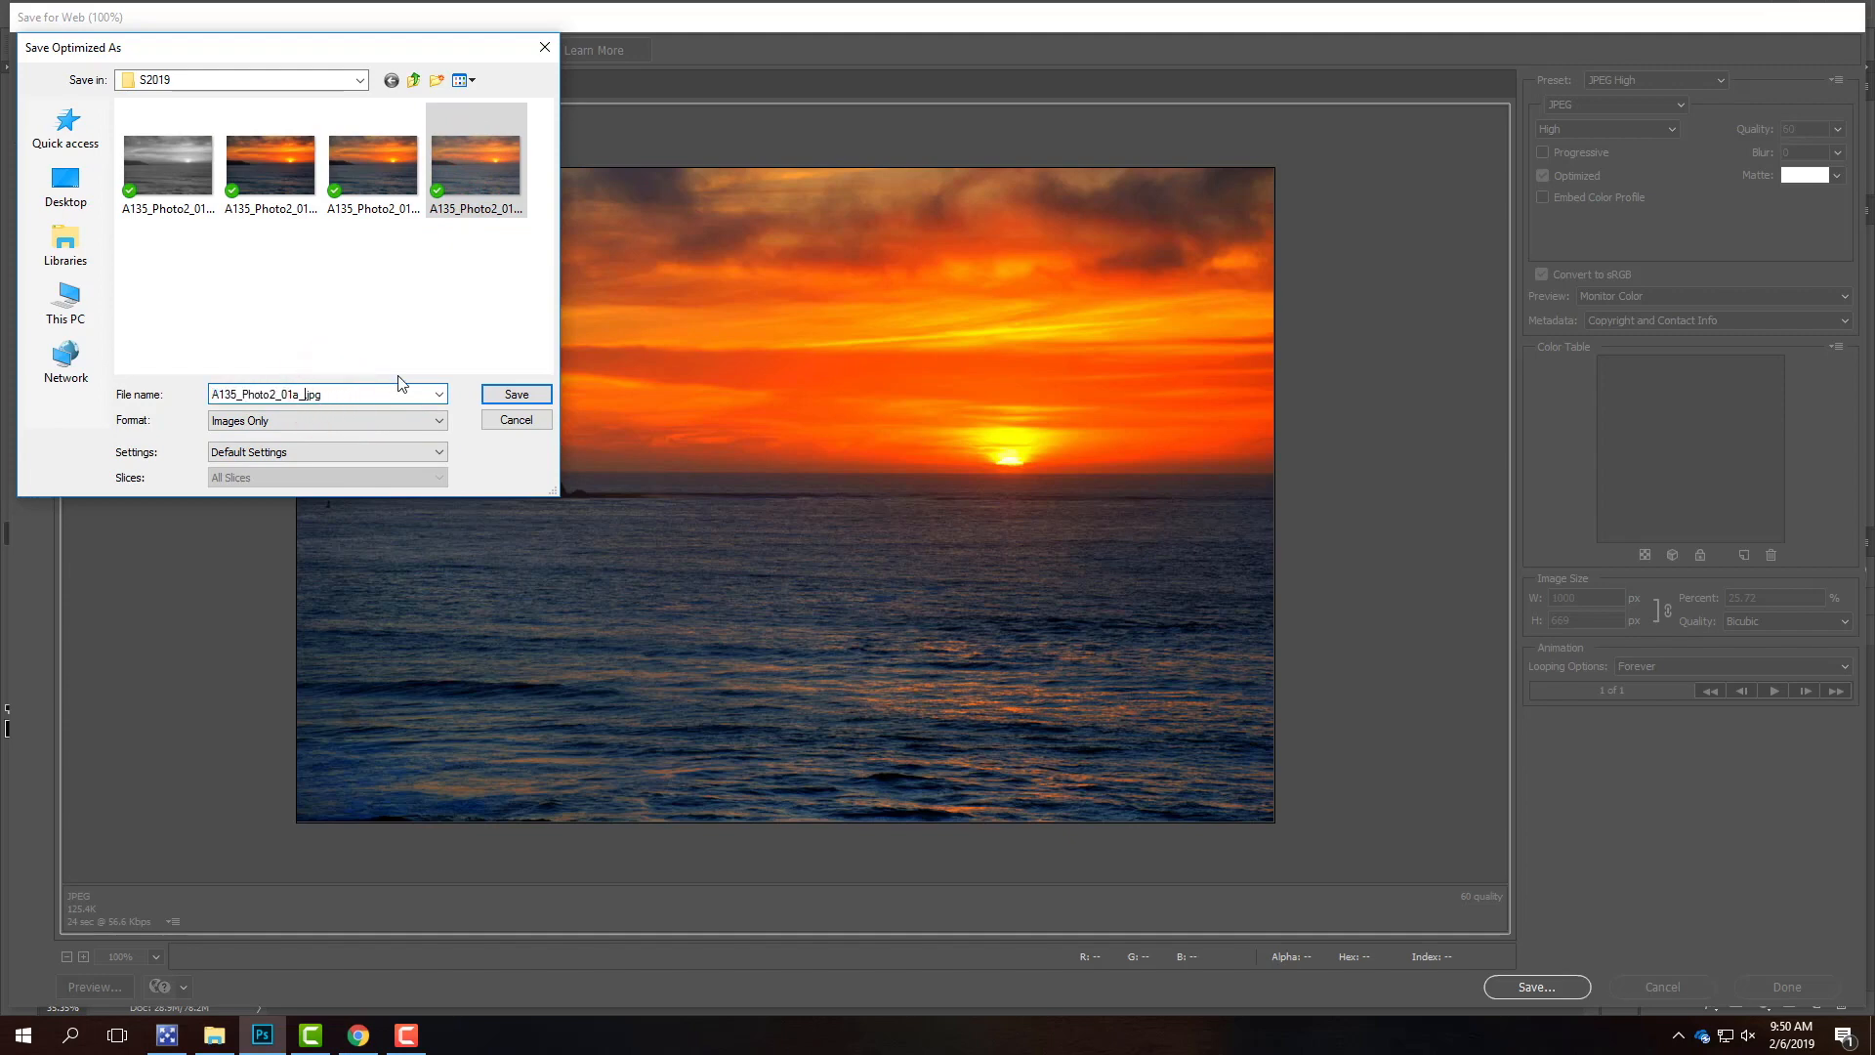
pyautogui.click(538, 391)
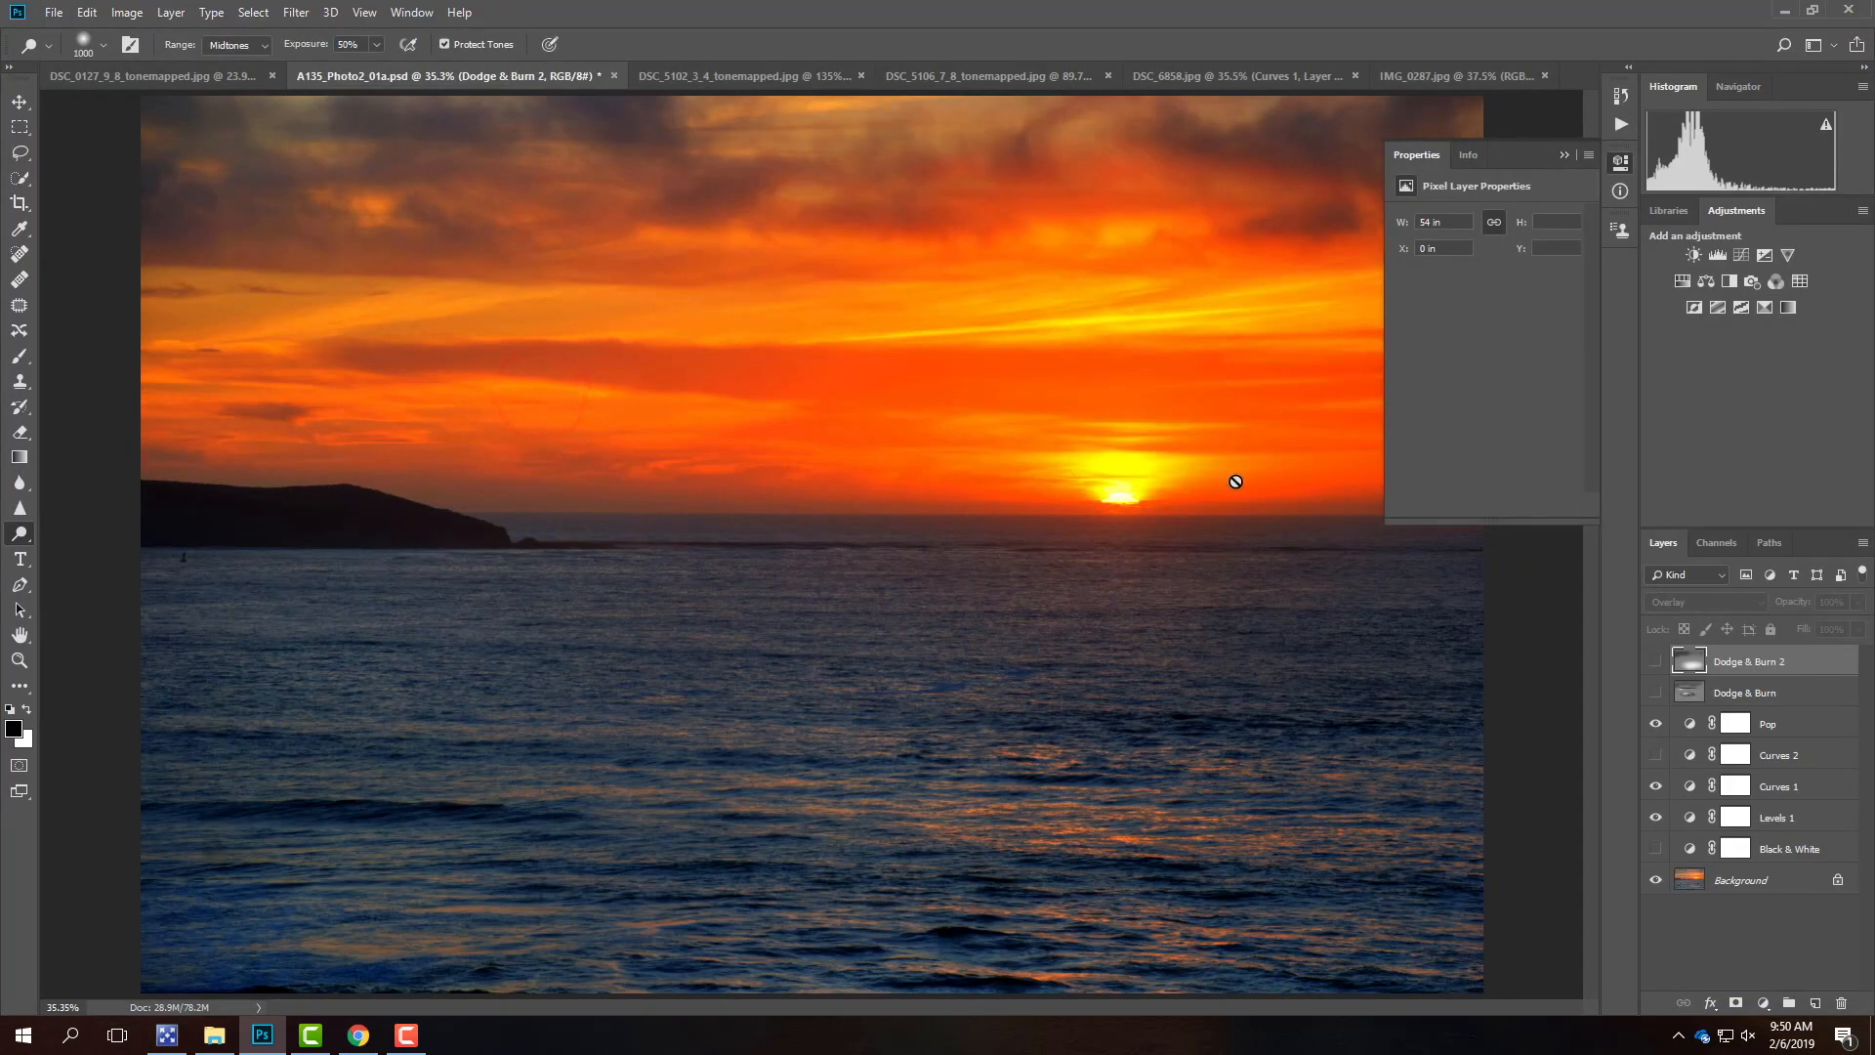
# - Show only Dodge & Burn 2 and Levels 1 above the Background, and start a Save for Web export 1000 px wide
pyautogui.click(1655, 661)
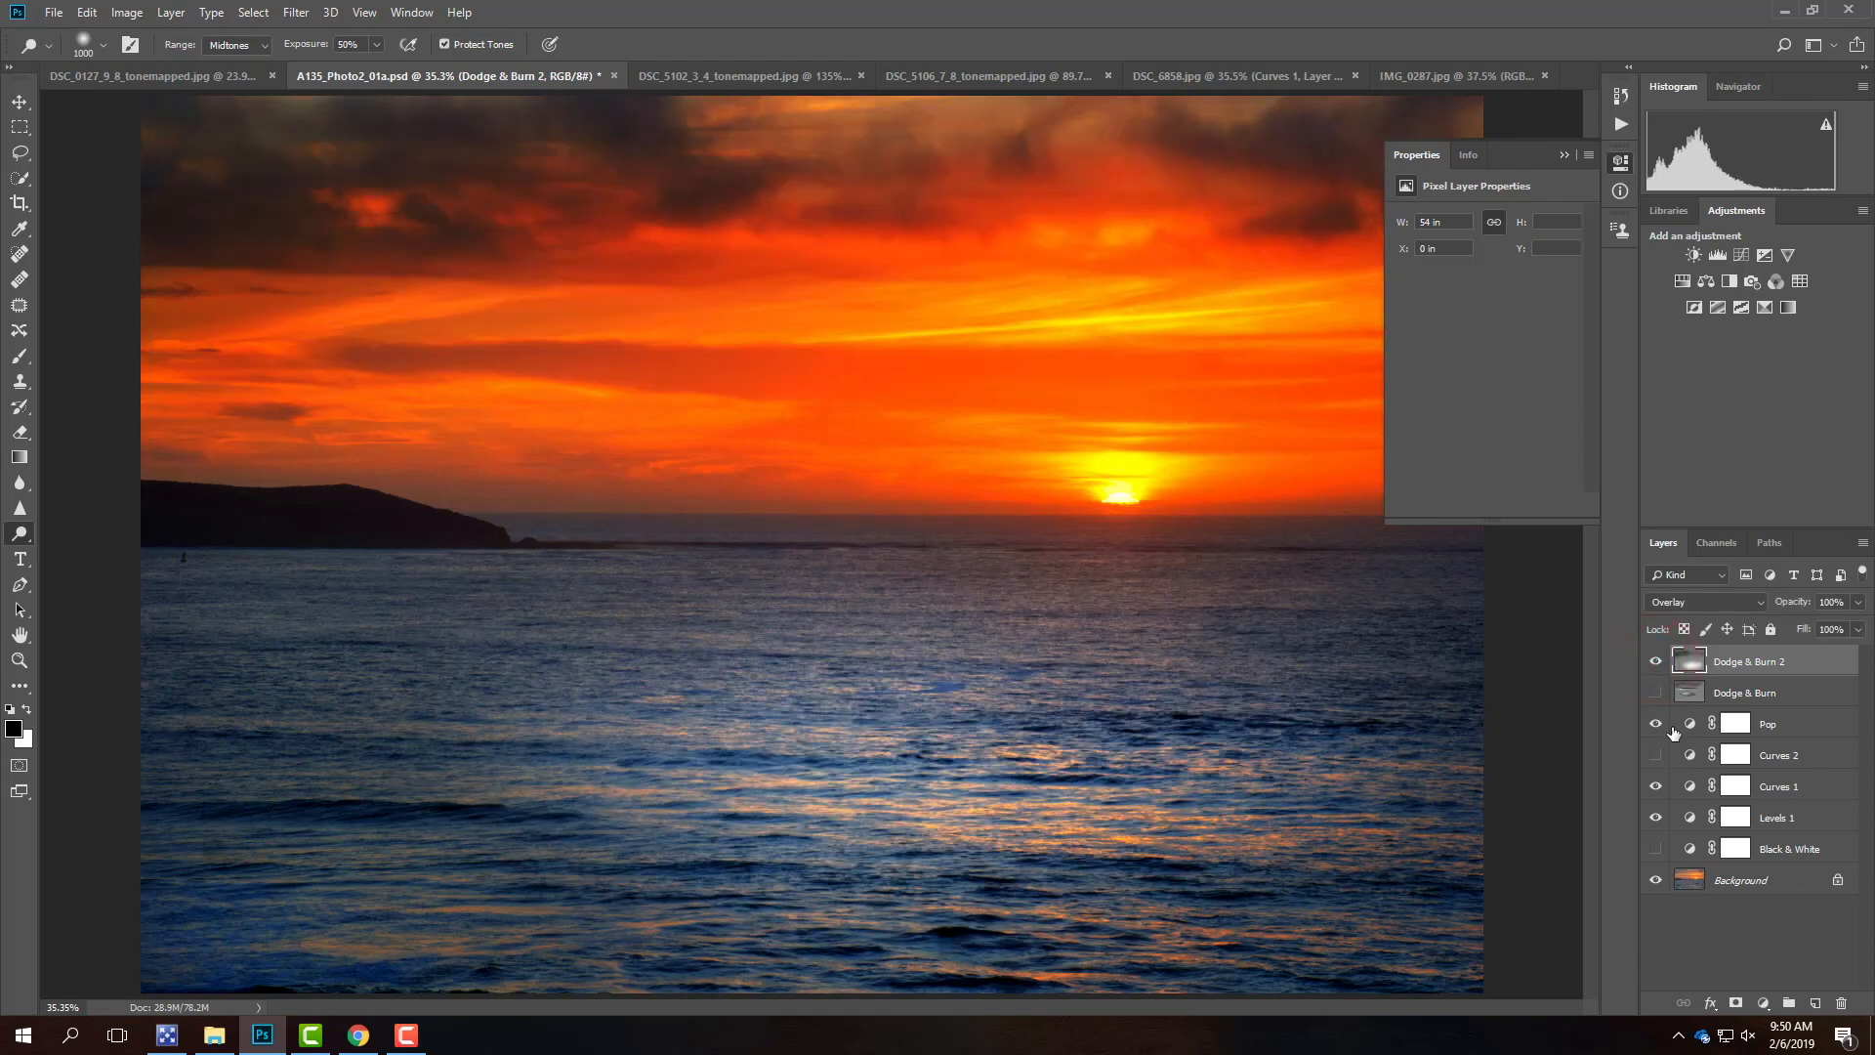
pyautogui.moveTo(1653, 725); pyautogui.dragTo(1655, 817)
pyautogui.click(1654, 819)
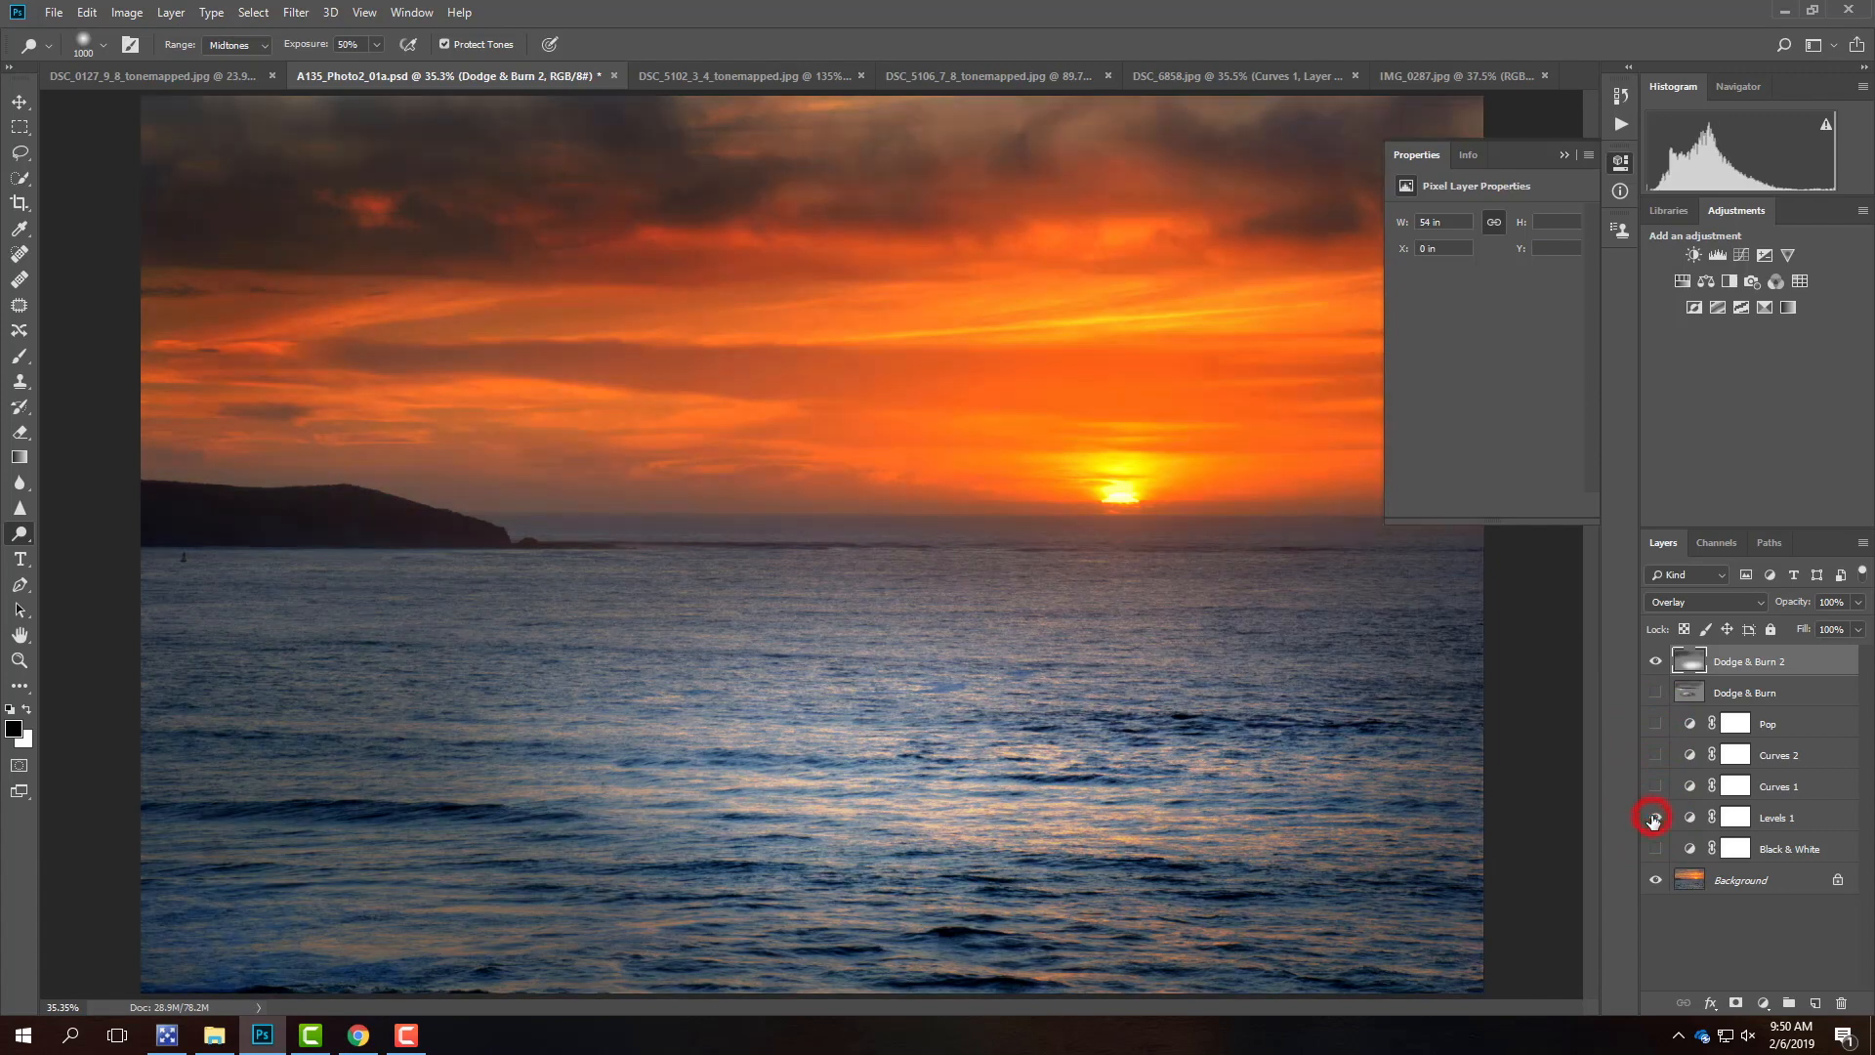
pyautogui.click(54, 11)
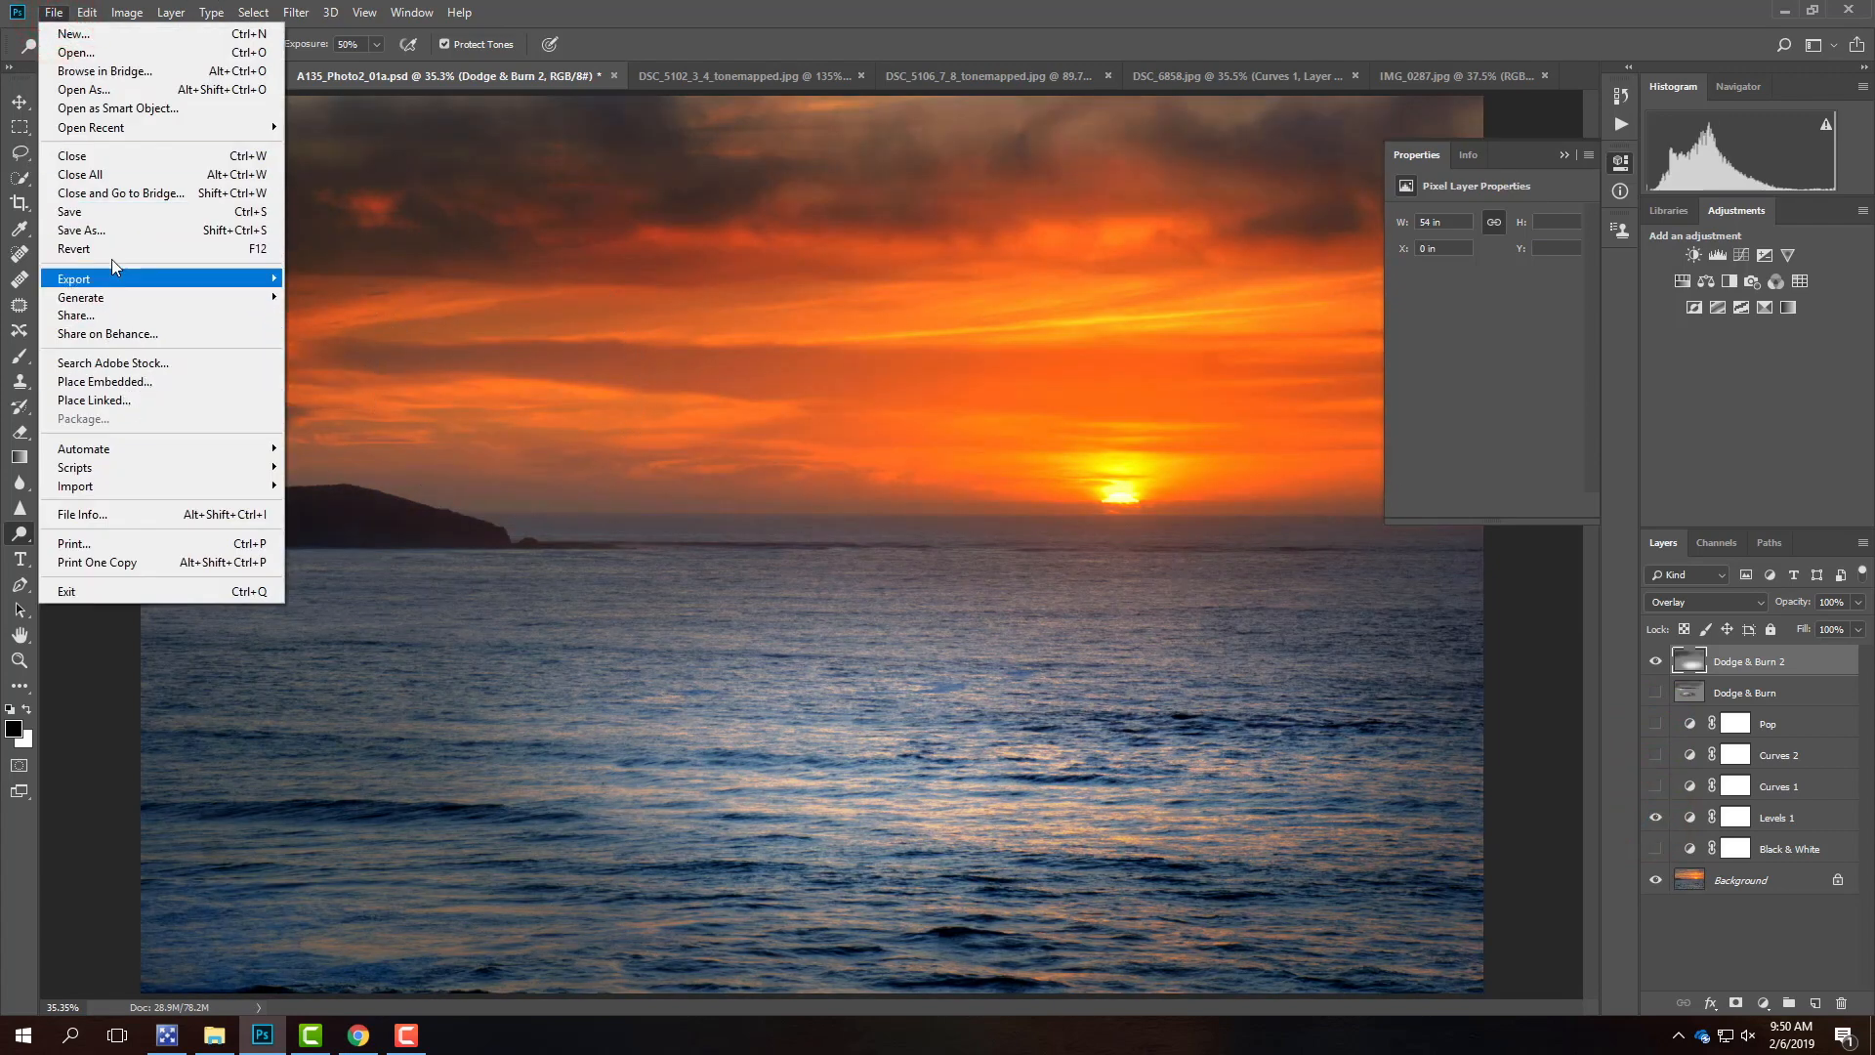
pyautogui.moveTo(174, 282)
pyautogui.click(422, 357)
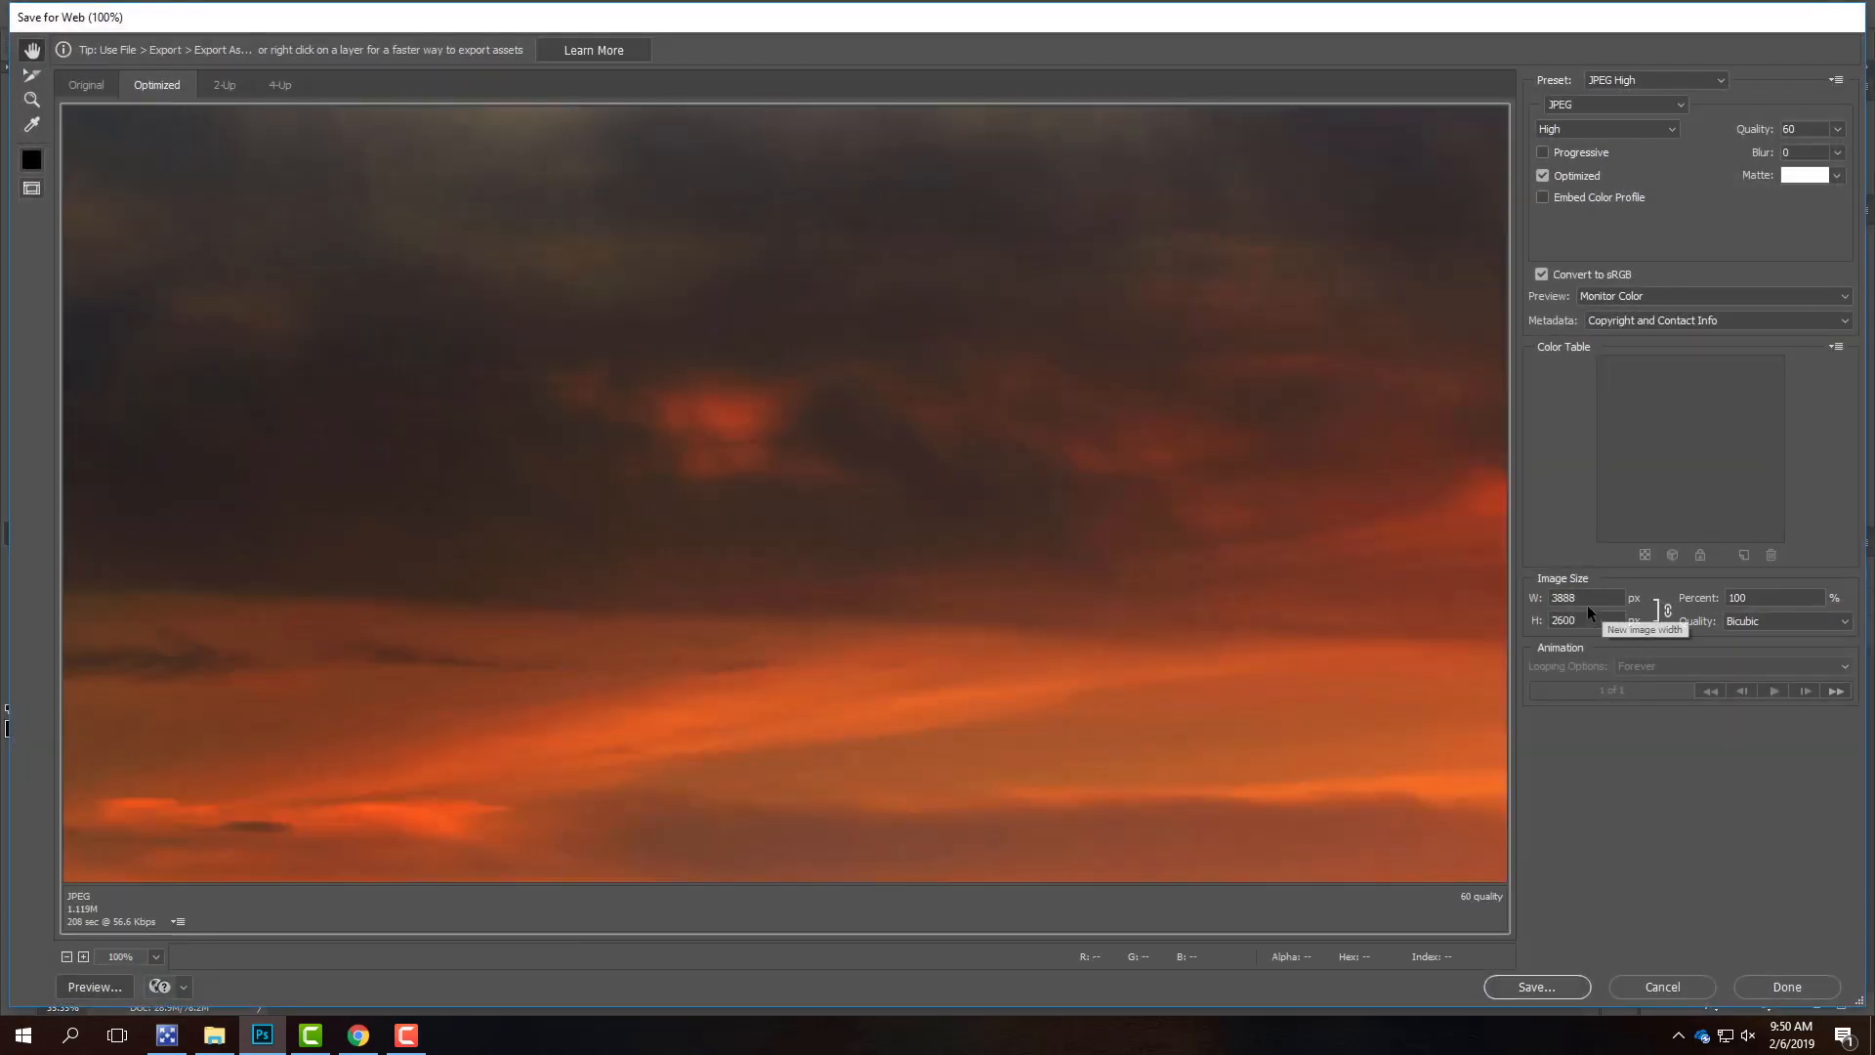
pyautogui.click(1586, 600)
pyautogui.write('1000')
# - Save the Dodge & Burn version's JPEG as A135_Photo2_01a_db.jpg in the S2019 folder
pyautogui.click(1558, 992)
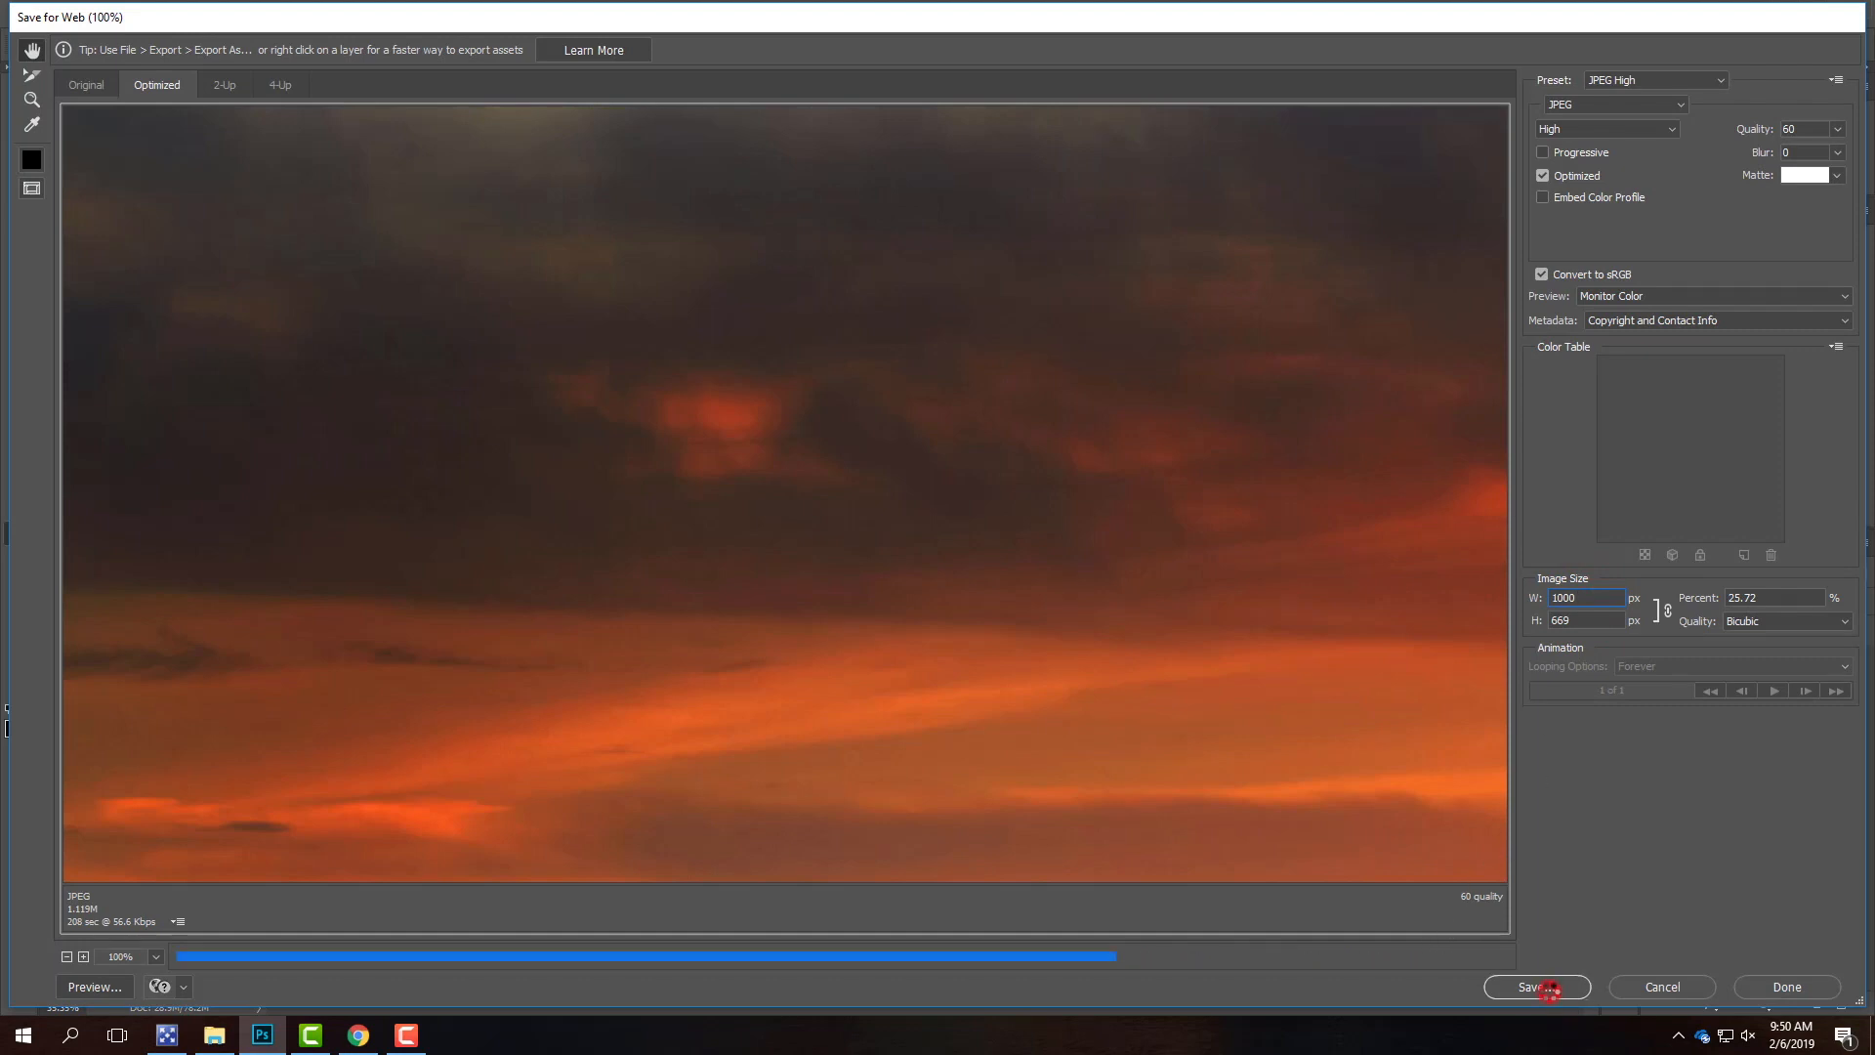
pyautogui.click(315, 394)
pyautogui.write('_pop')
pyautogui.press('BackSpace')
pyautogui.press('BackSpace')
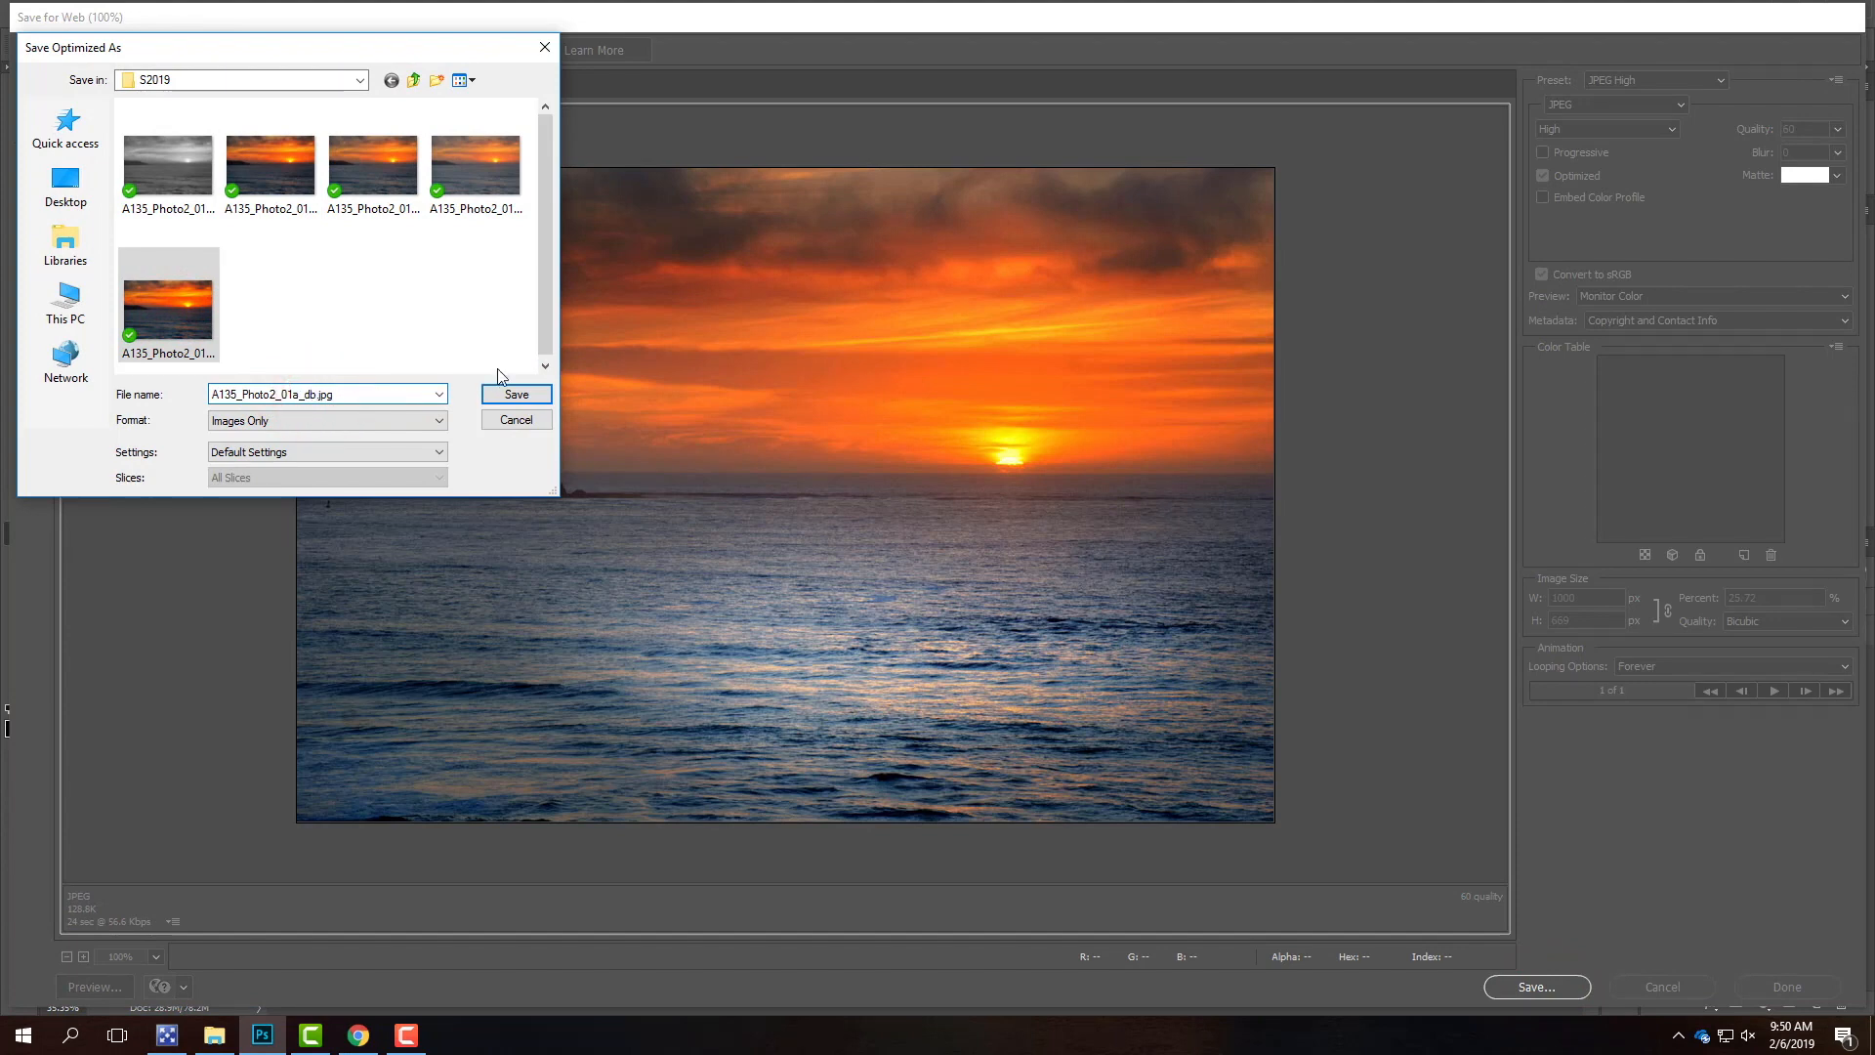
pyautogui.click(516, 395)
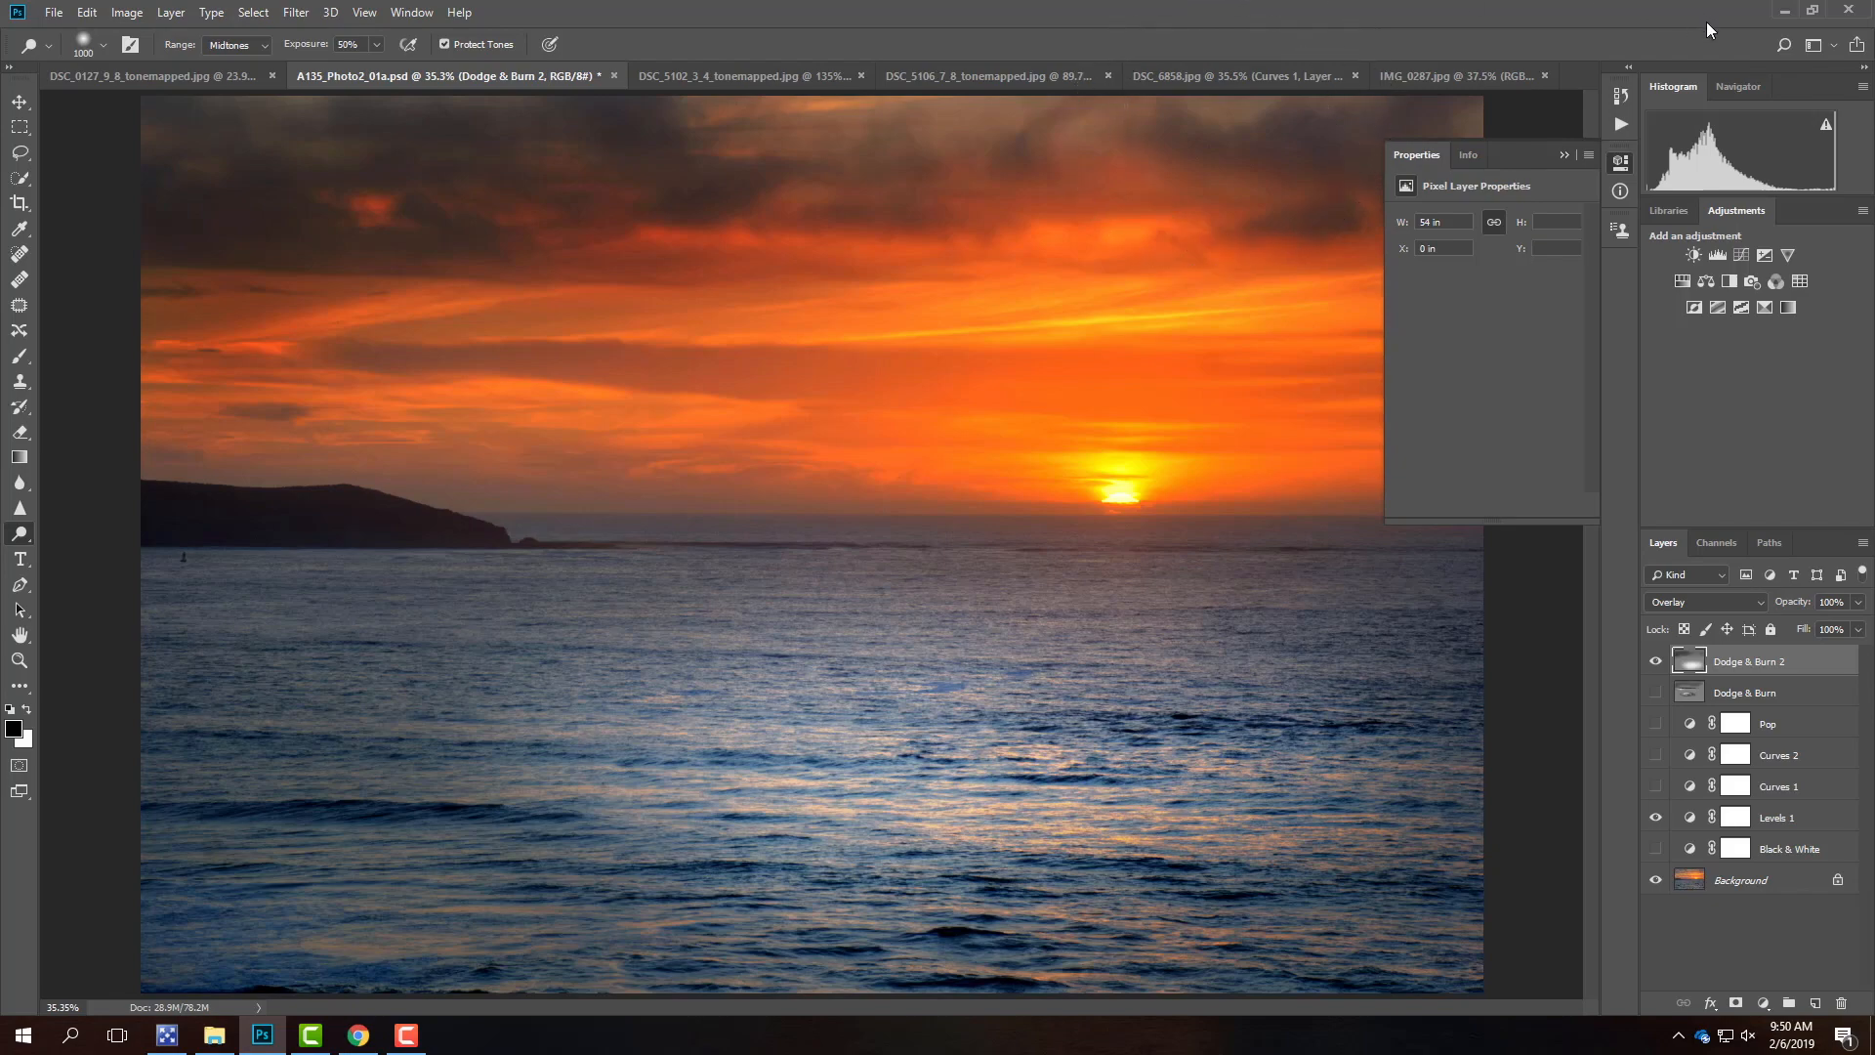
# - Minimize Photoshop and switch to the Chrome window with the YouTube playlist
pyautogui.click(1797, 11)
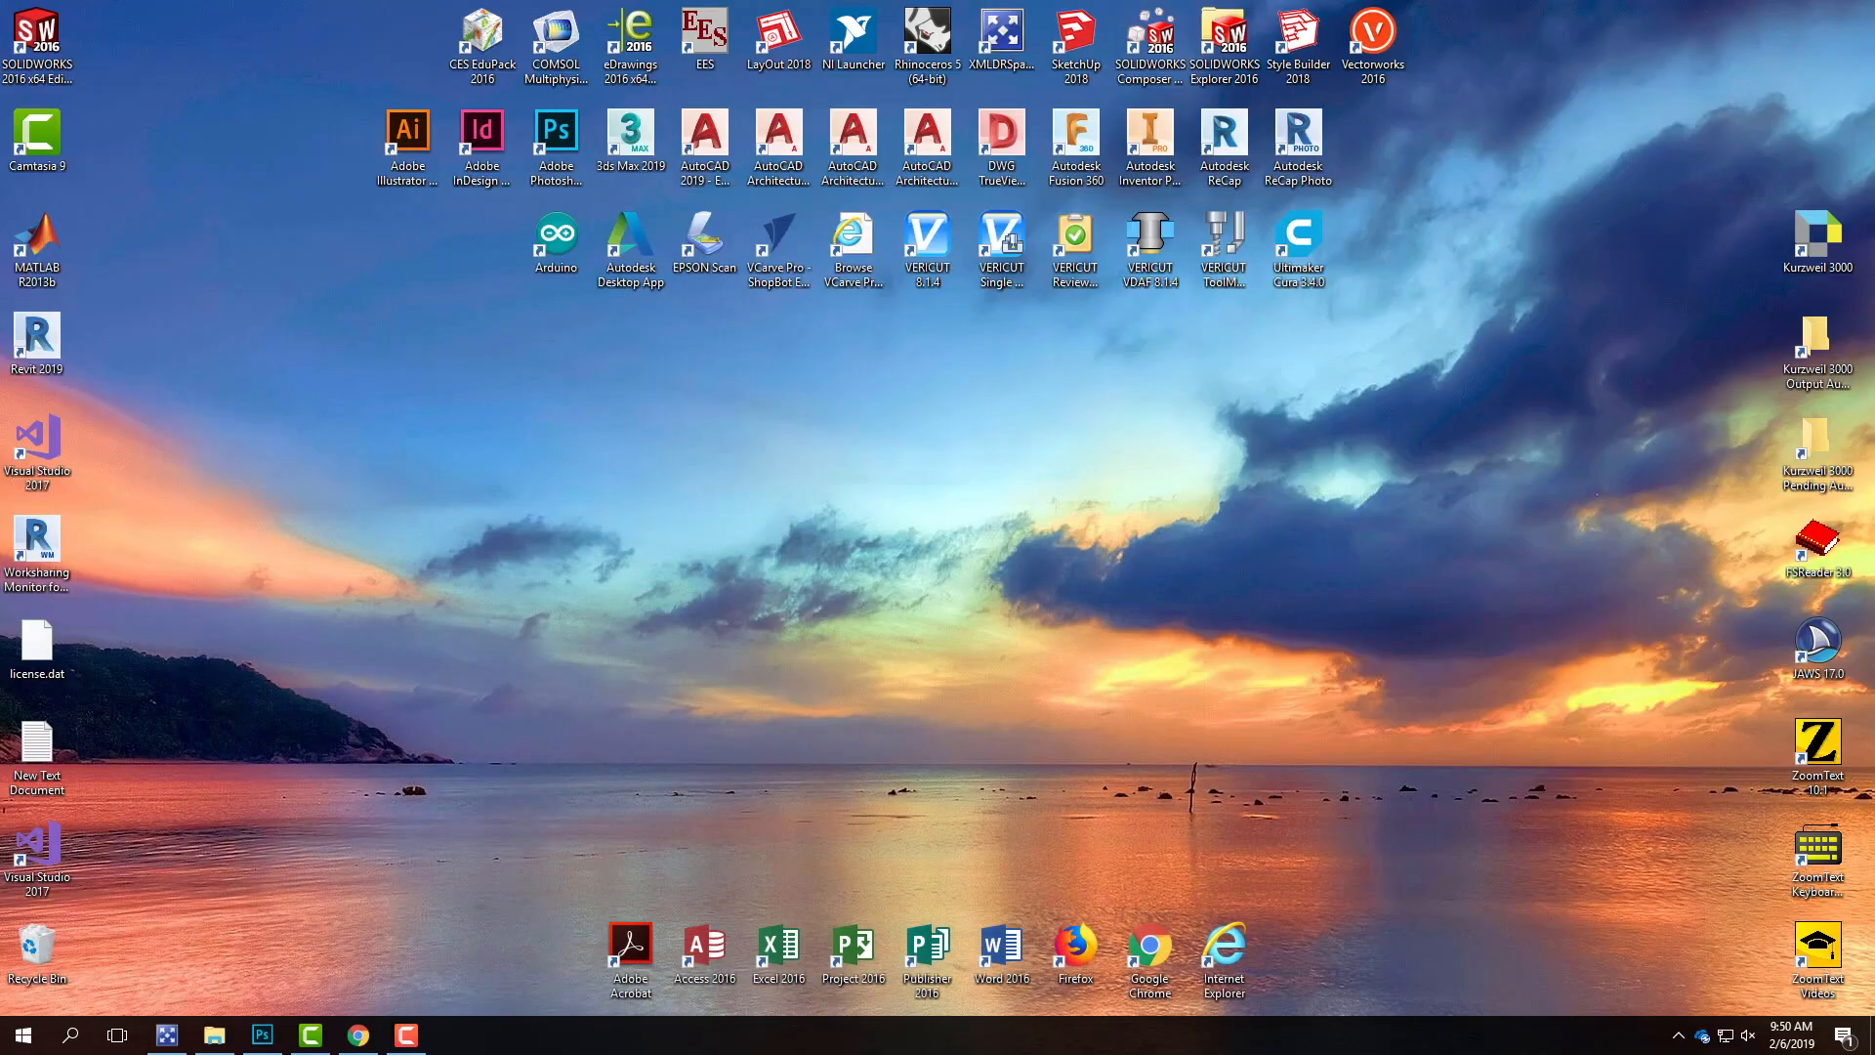
pyautogui.click(361, 1038)
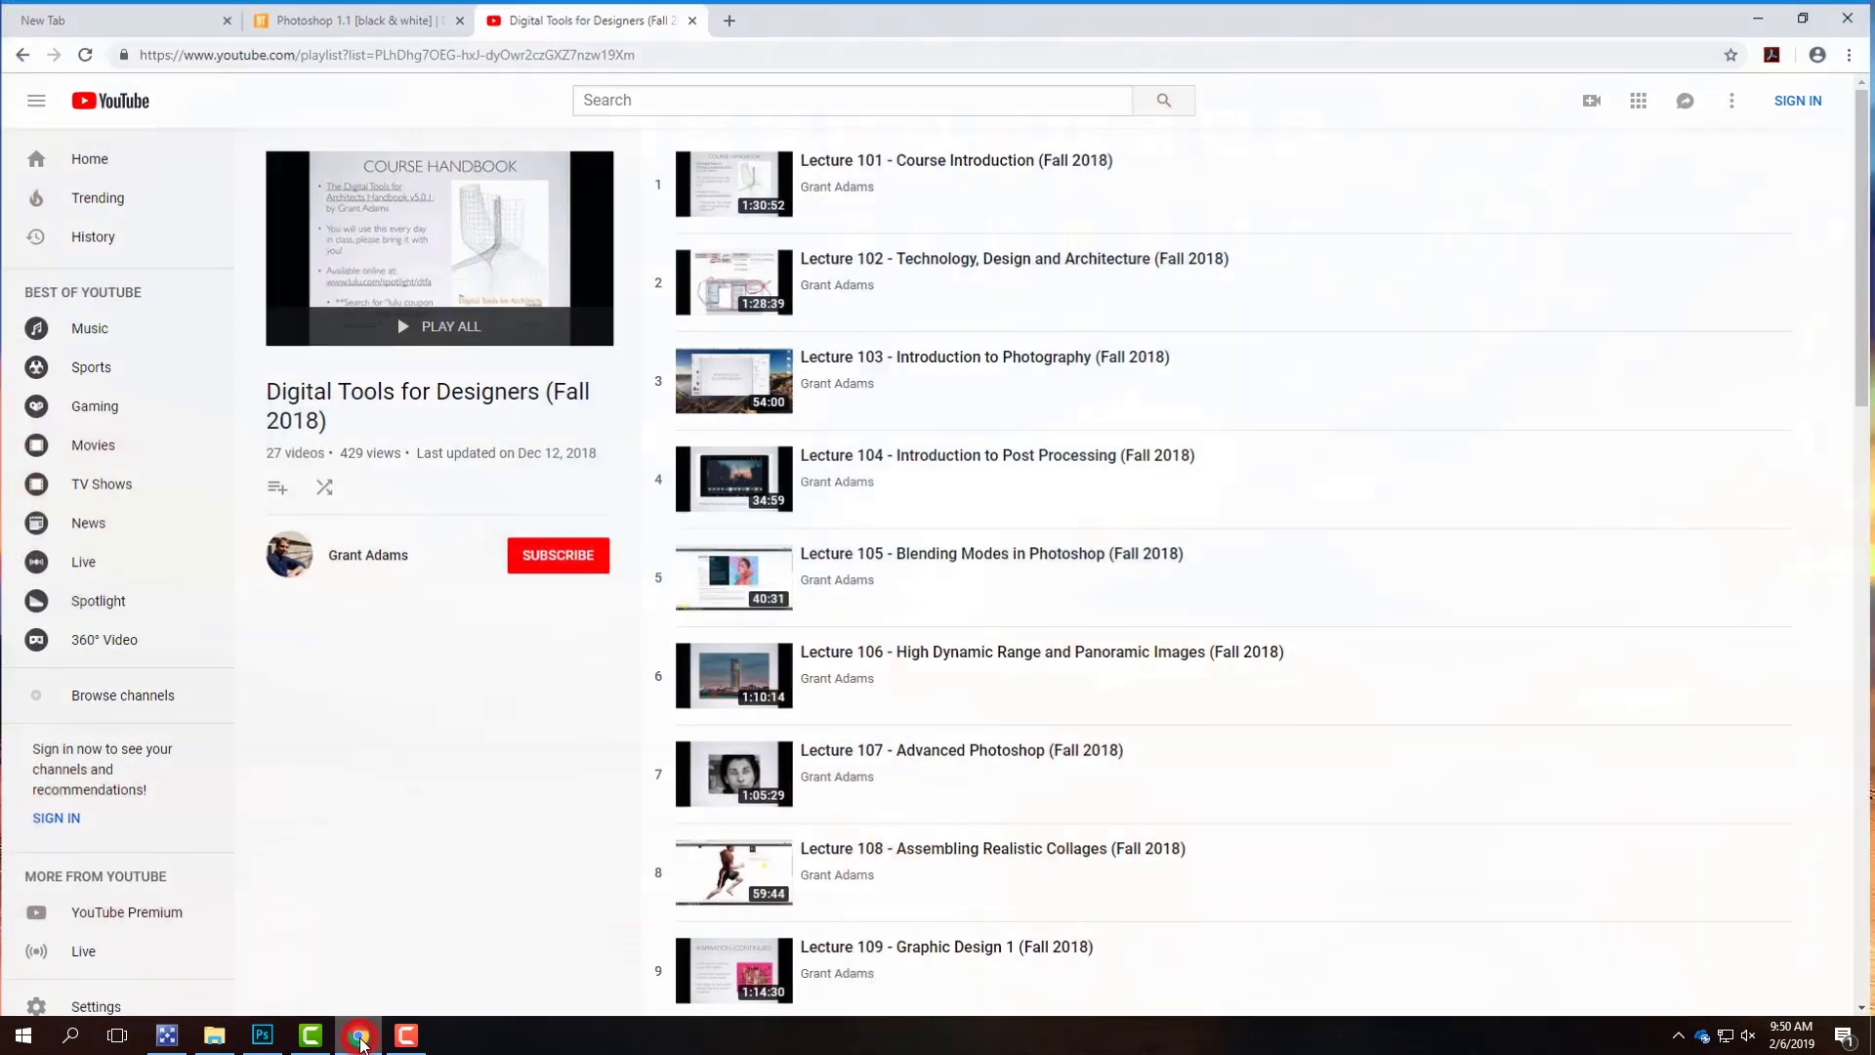
# - Start a new post on the Digital Tools for Architects site and title it "Exercise 104 - " followed by the author's full name
pyautogui.click(327, 18)
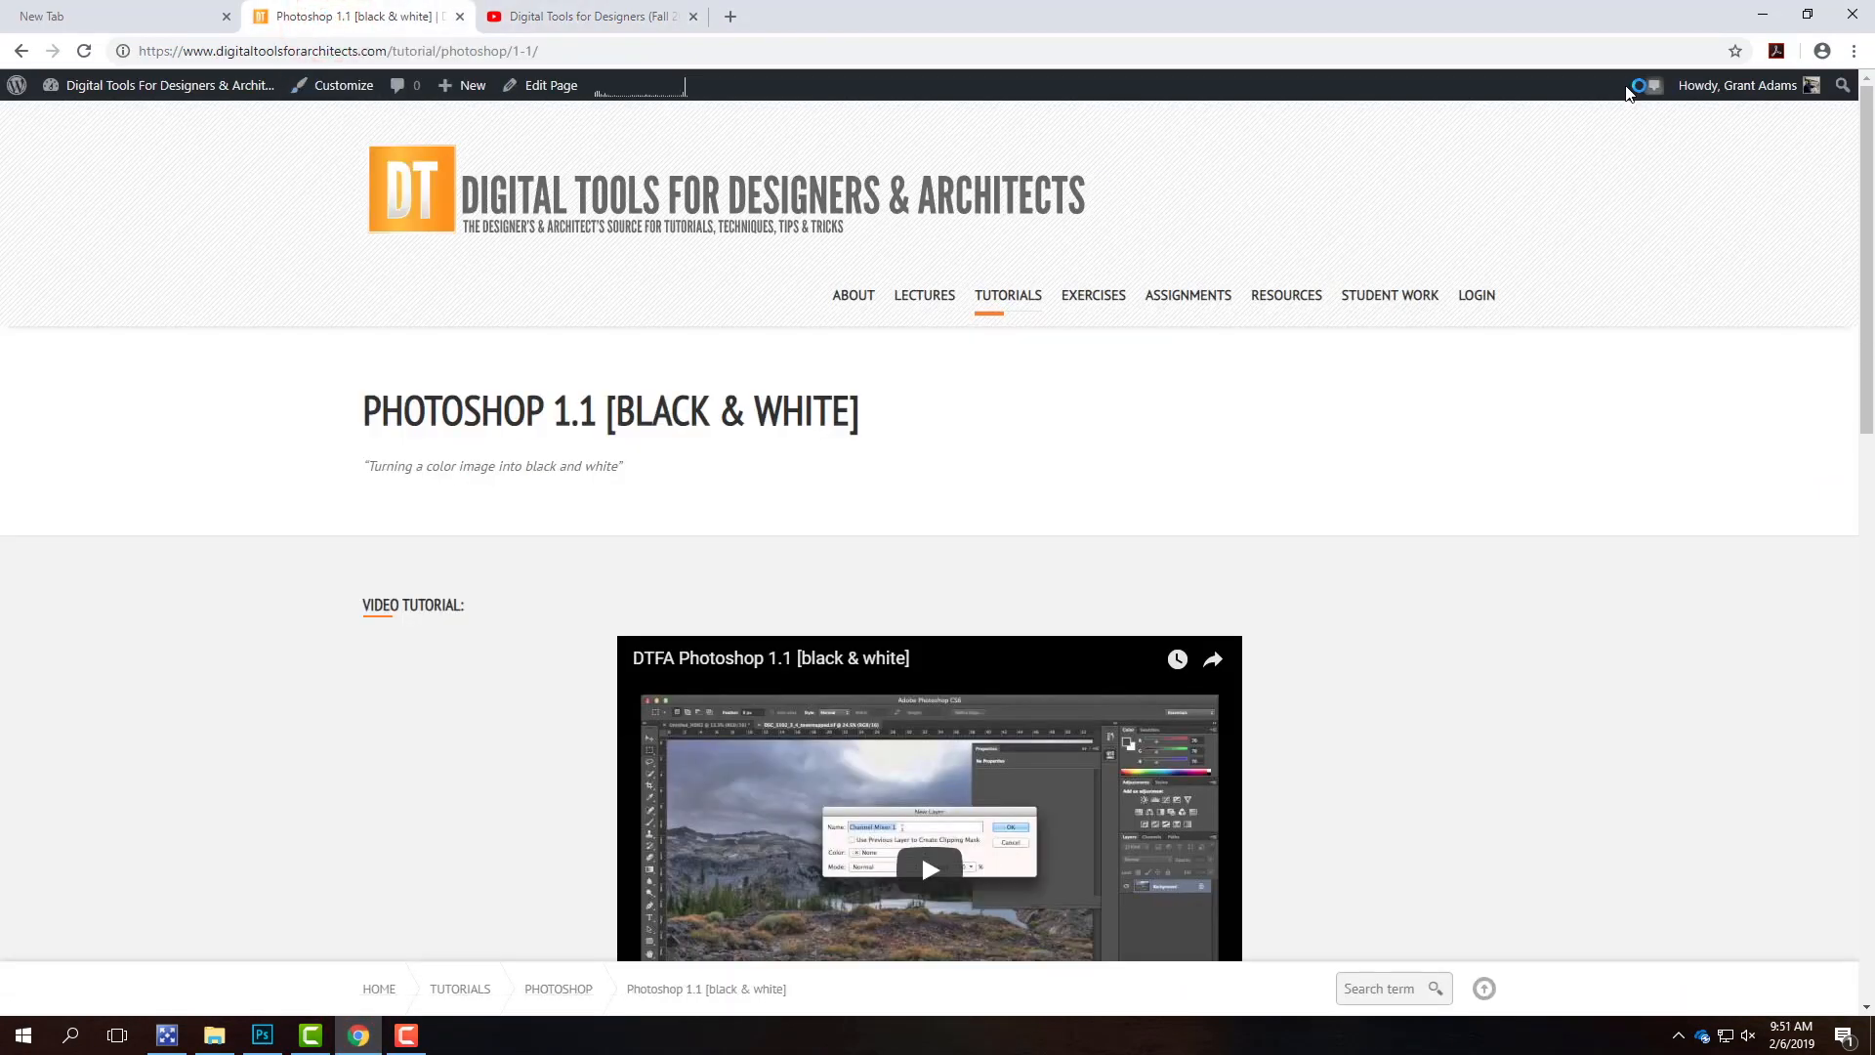
pyautogui.moveTo(455, 87)
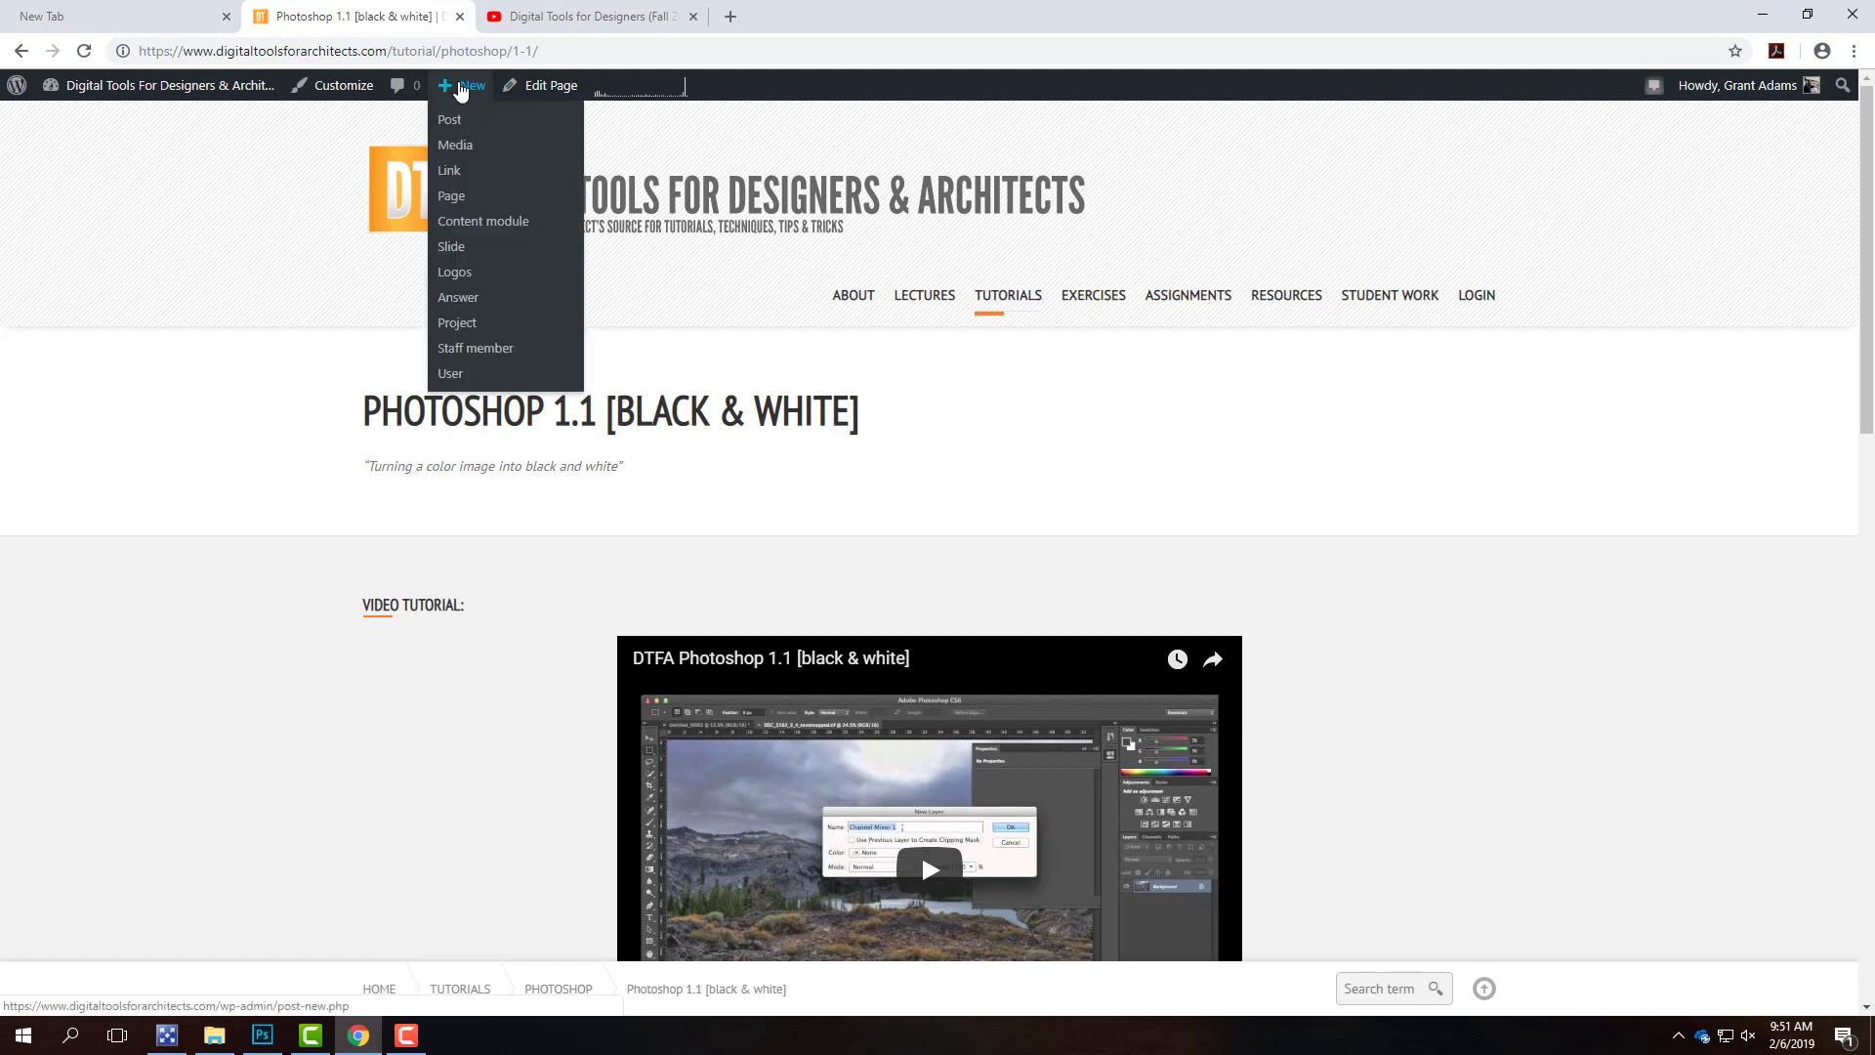
pyautogui.click(451, 122)
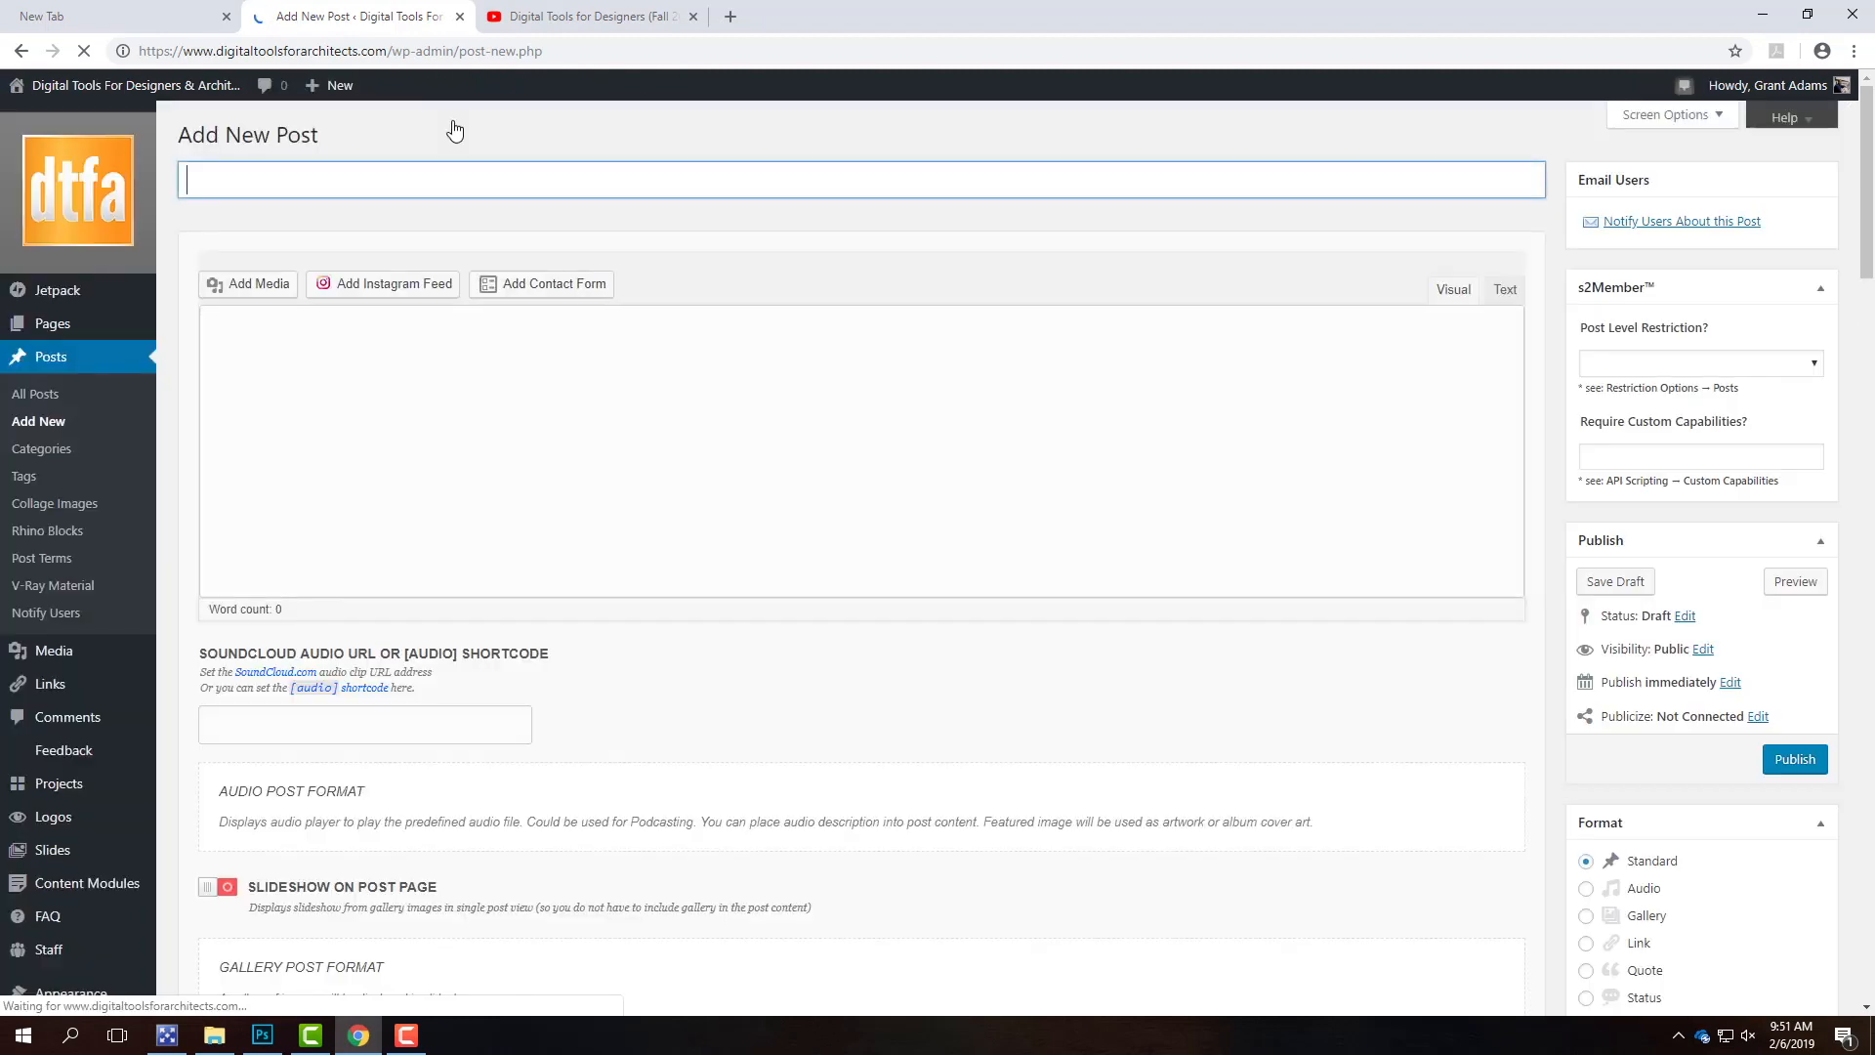
pyautogui.click(296, 238)
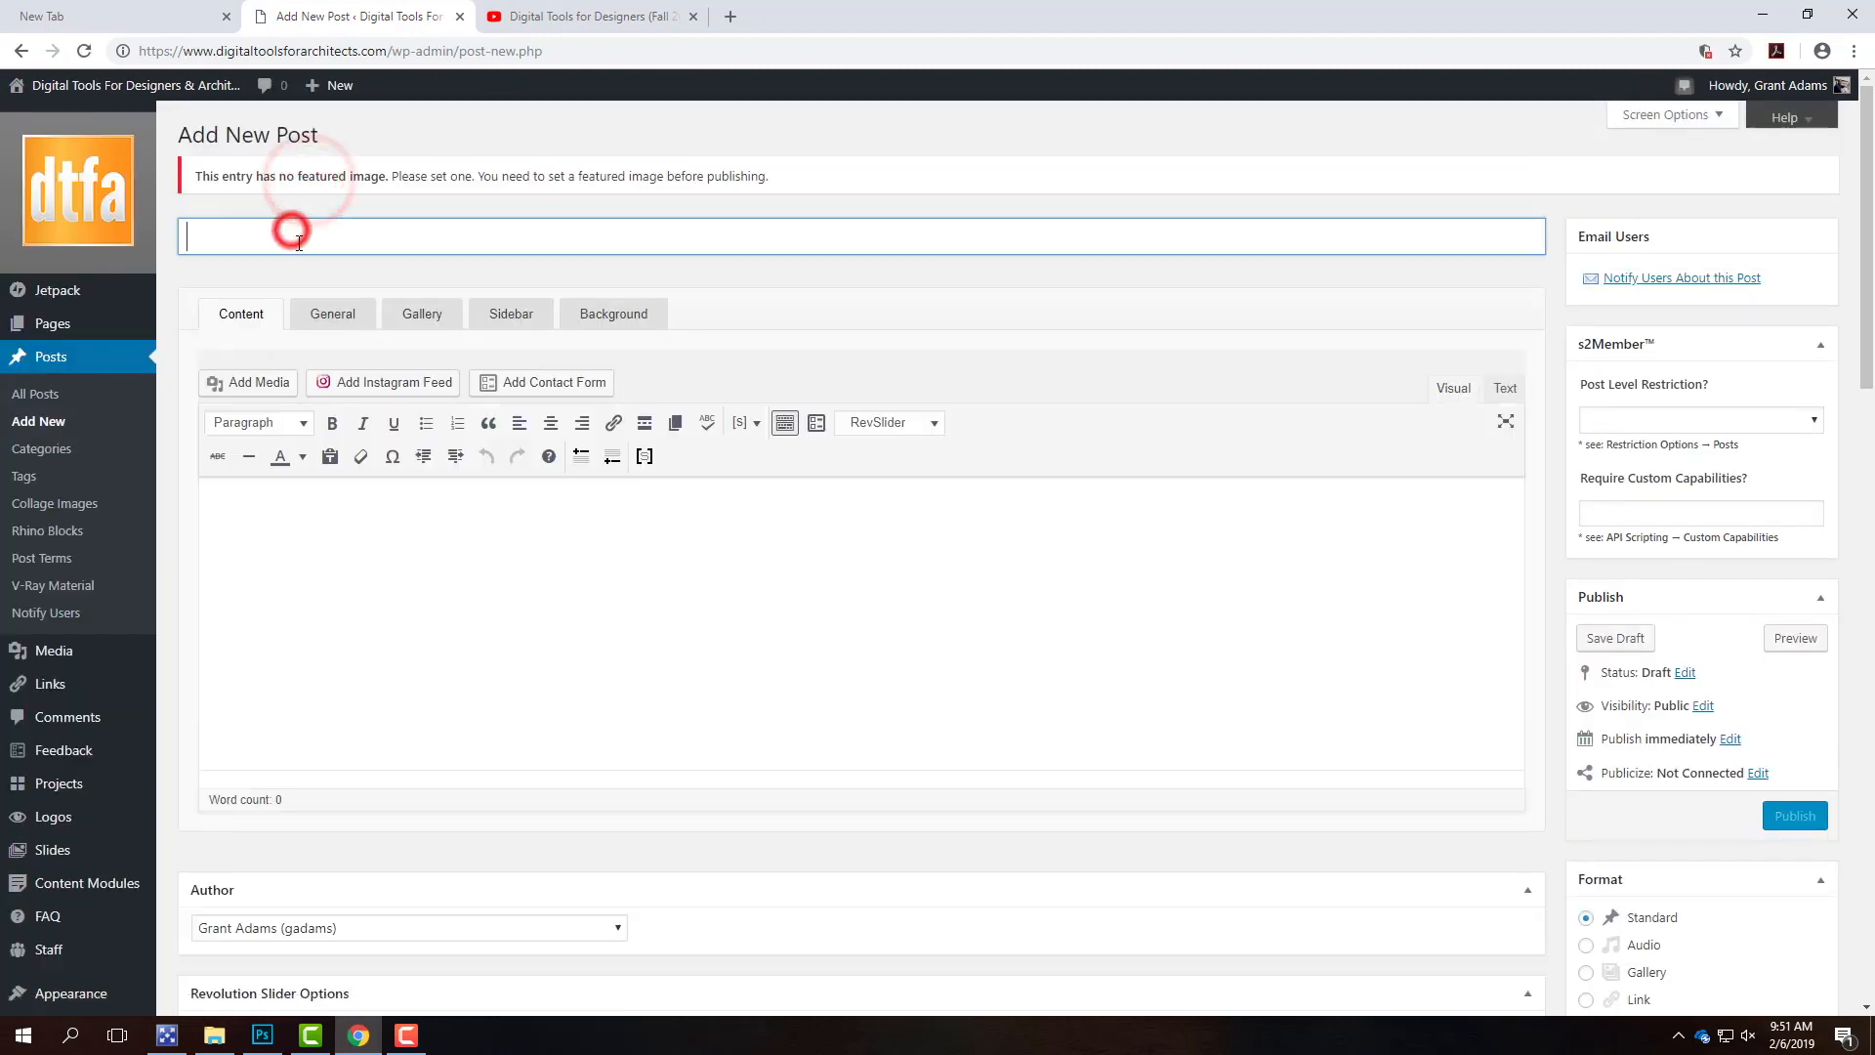
pyautogui.write('Exercise 10')
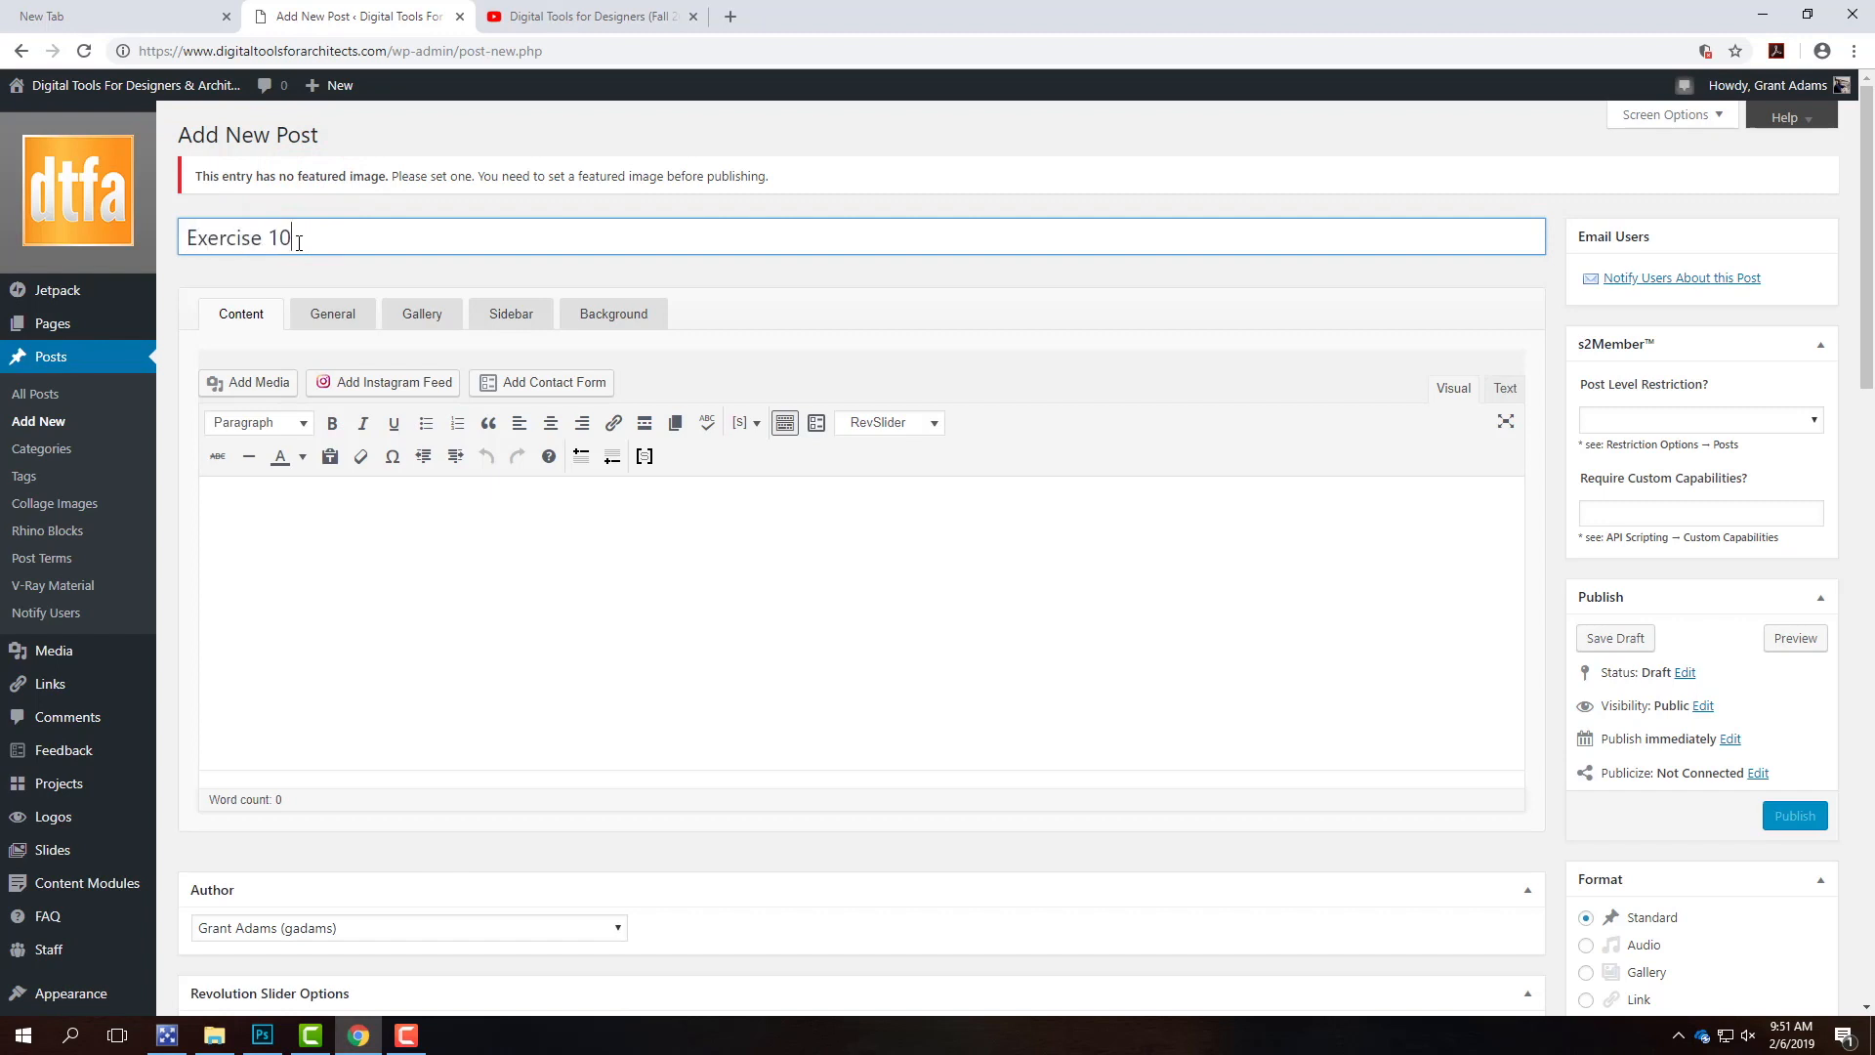
pyautogui.write('4 - Grant Adams')
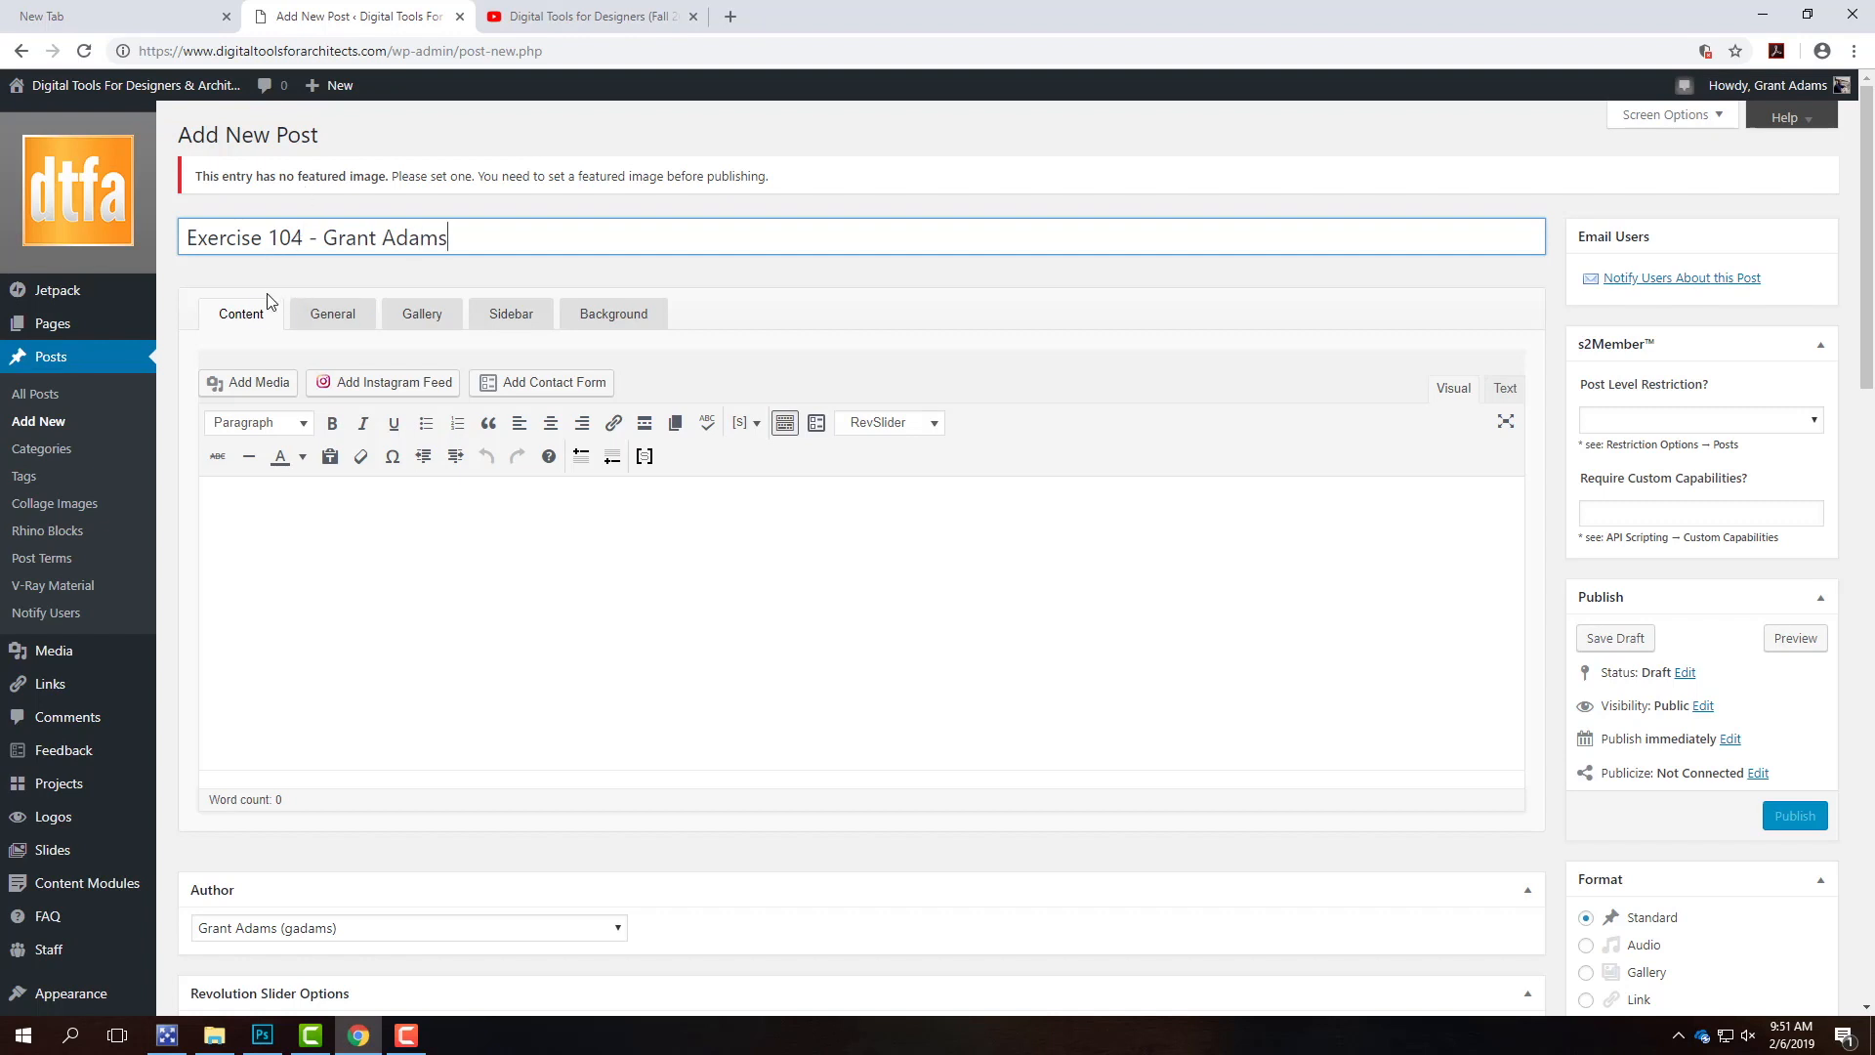
# - Open the uploader for the post's gallery and start selecting image files from the computer
pyautogui.click(431, 319)
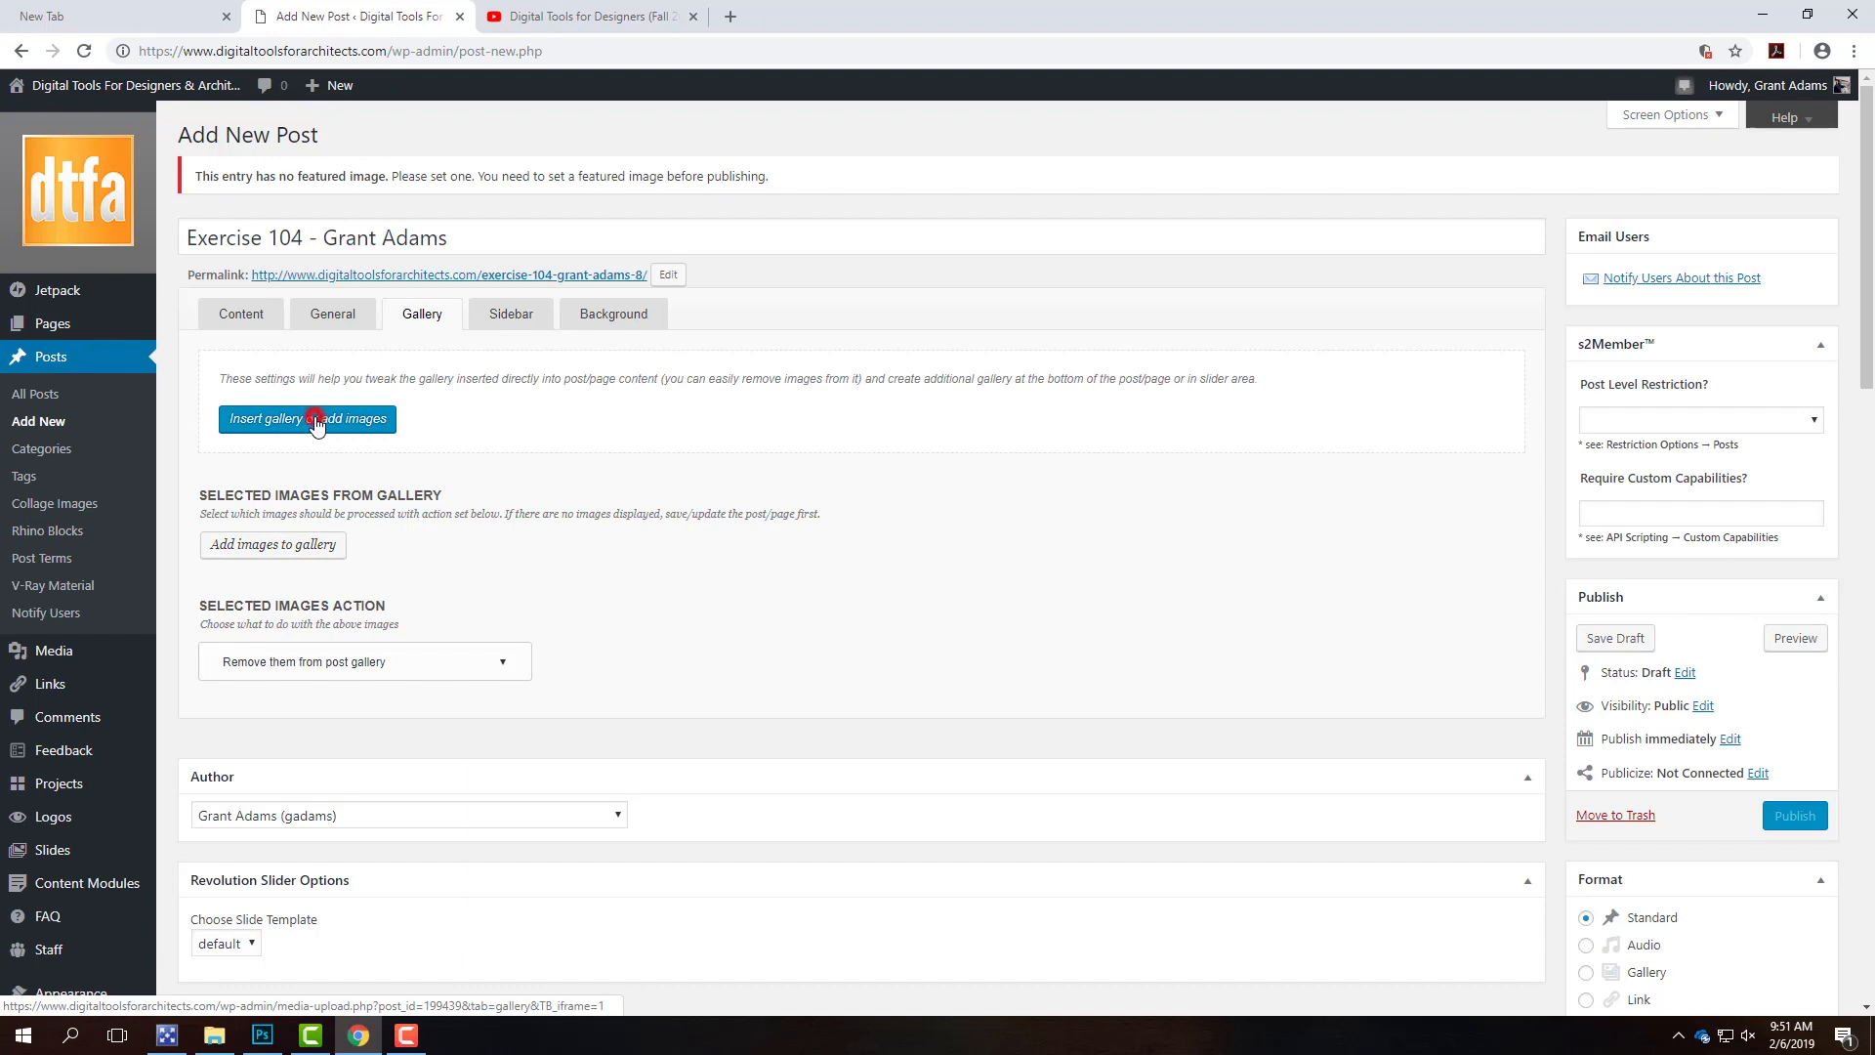
pyautogui.click(314, 420)
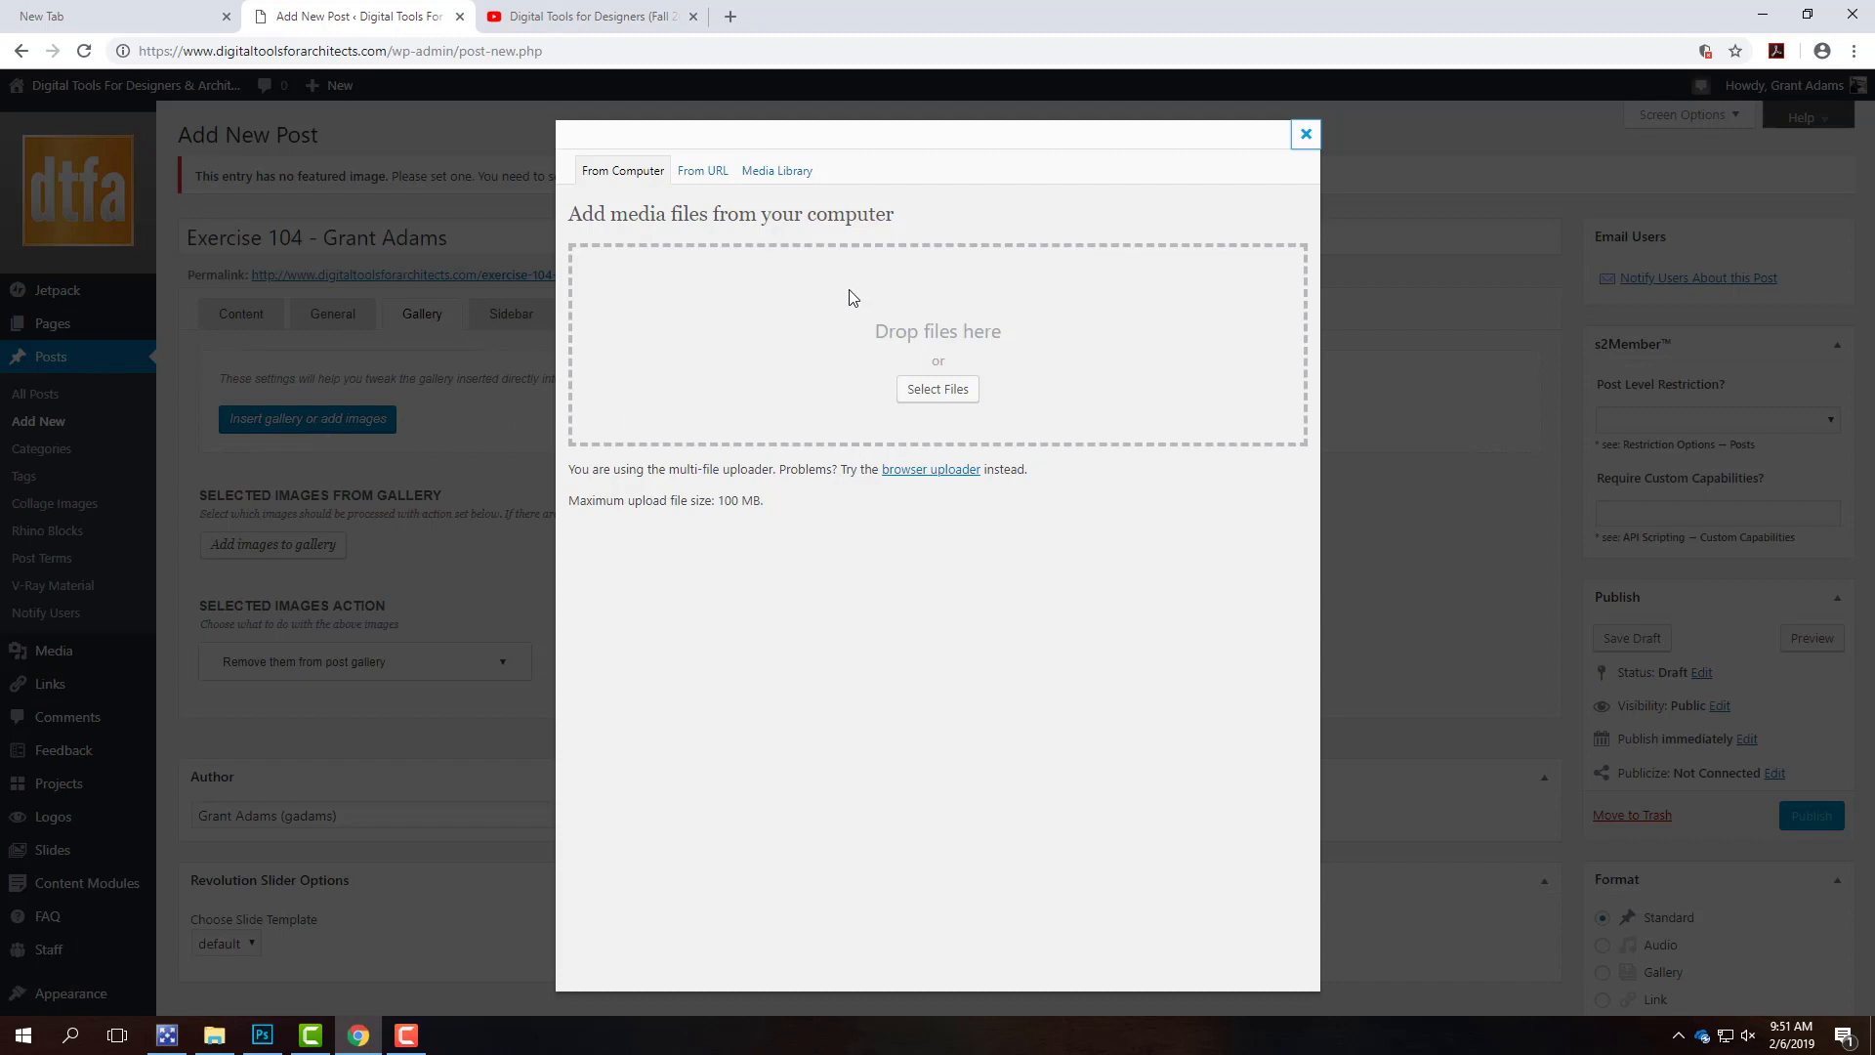
pyautogui.click(1306, 134)
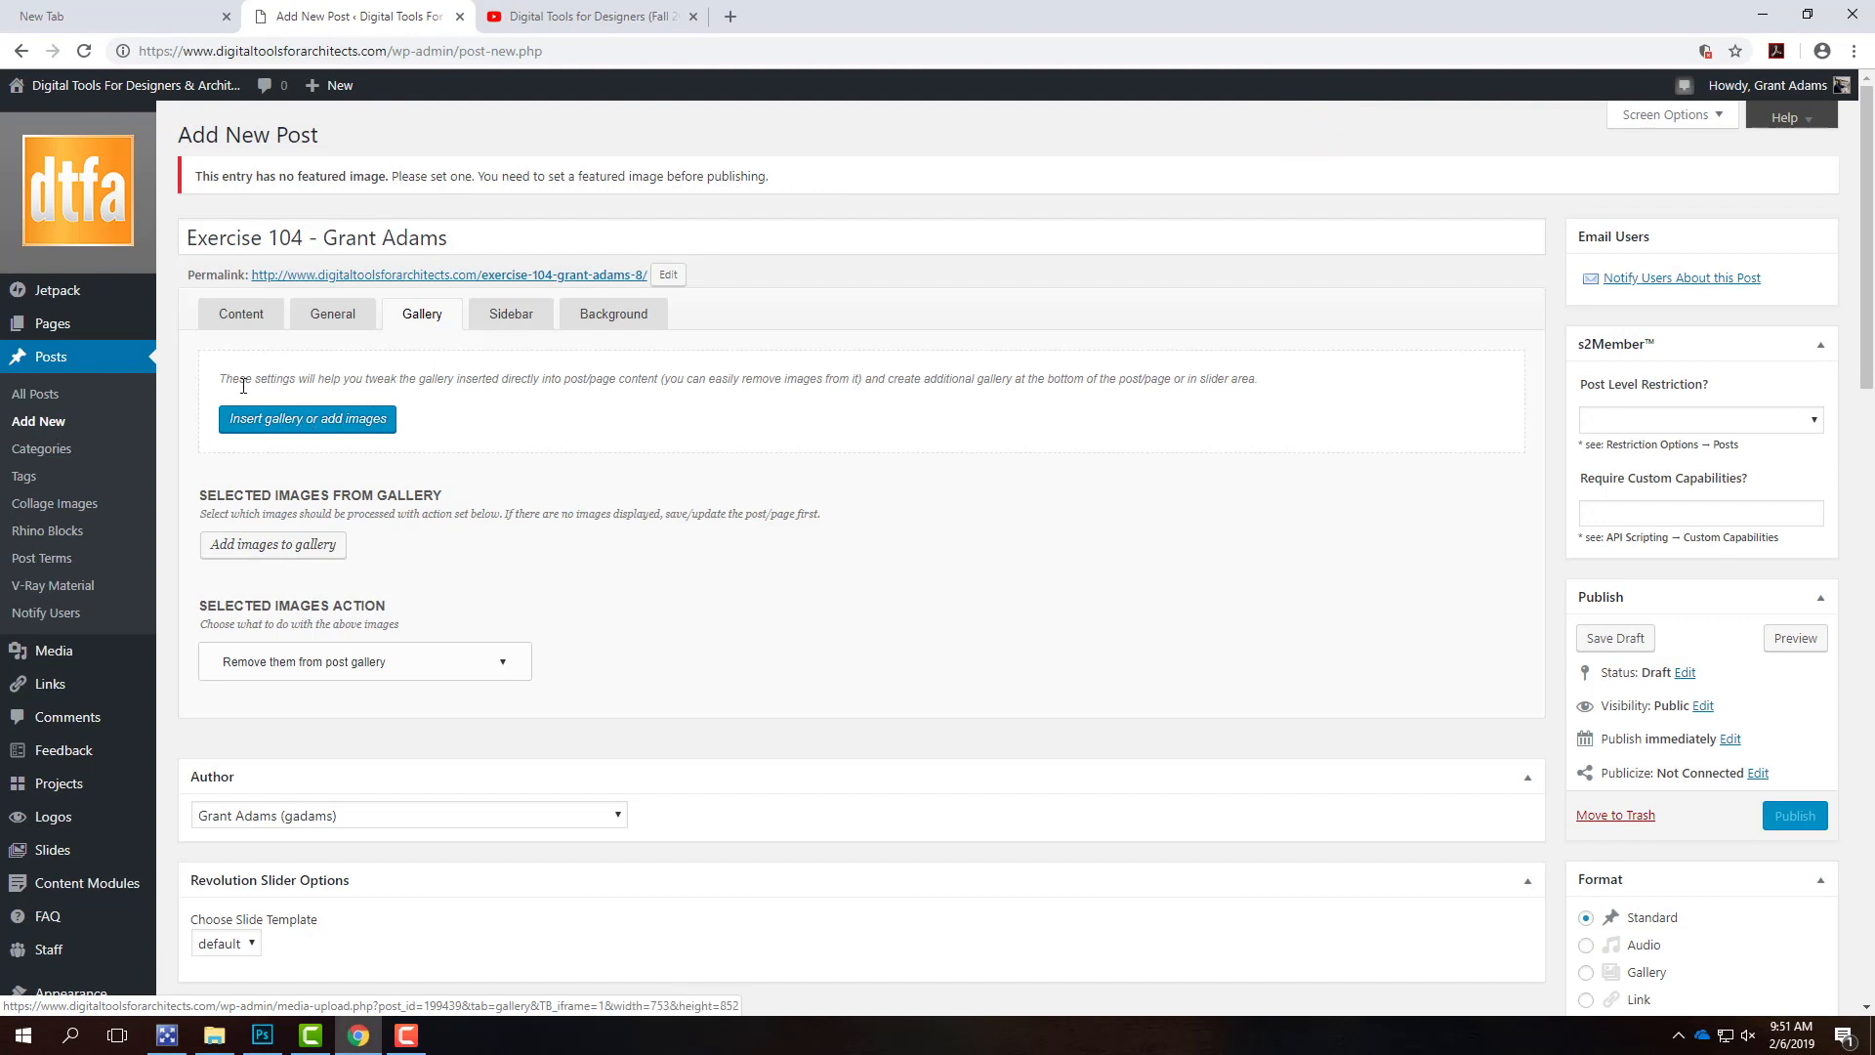
pyautogui.click(294, 425)
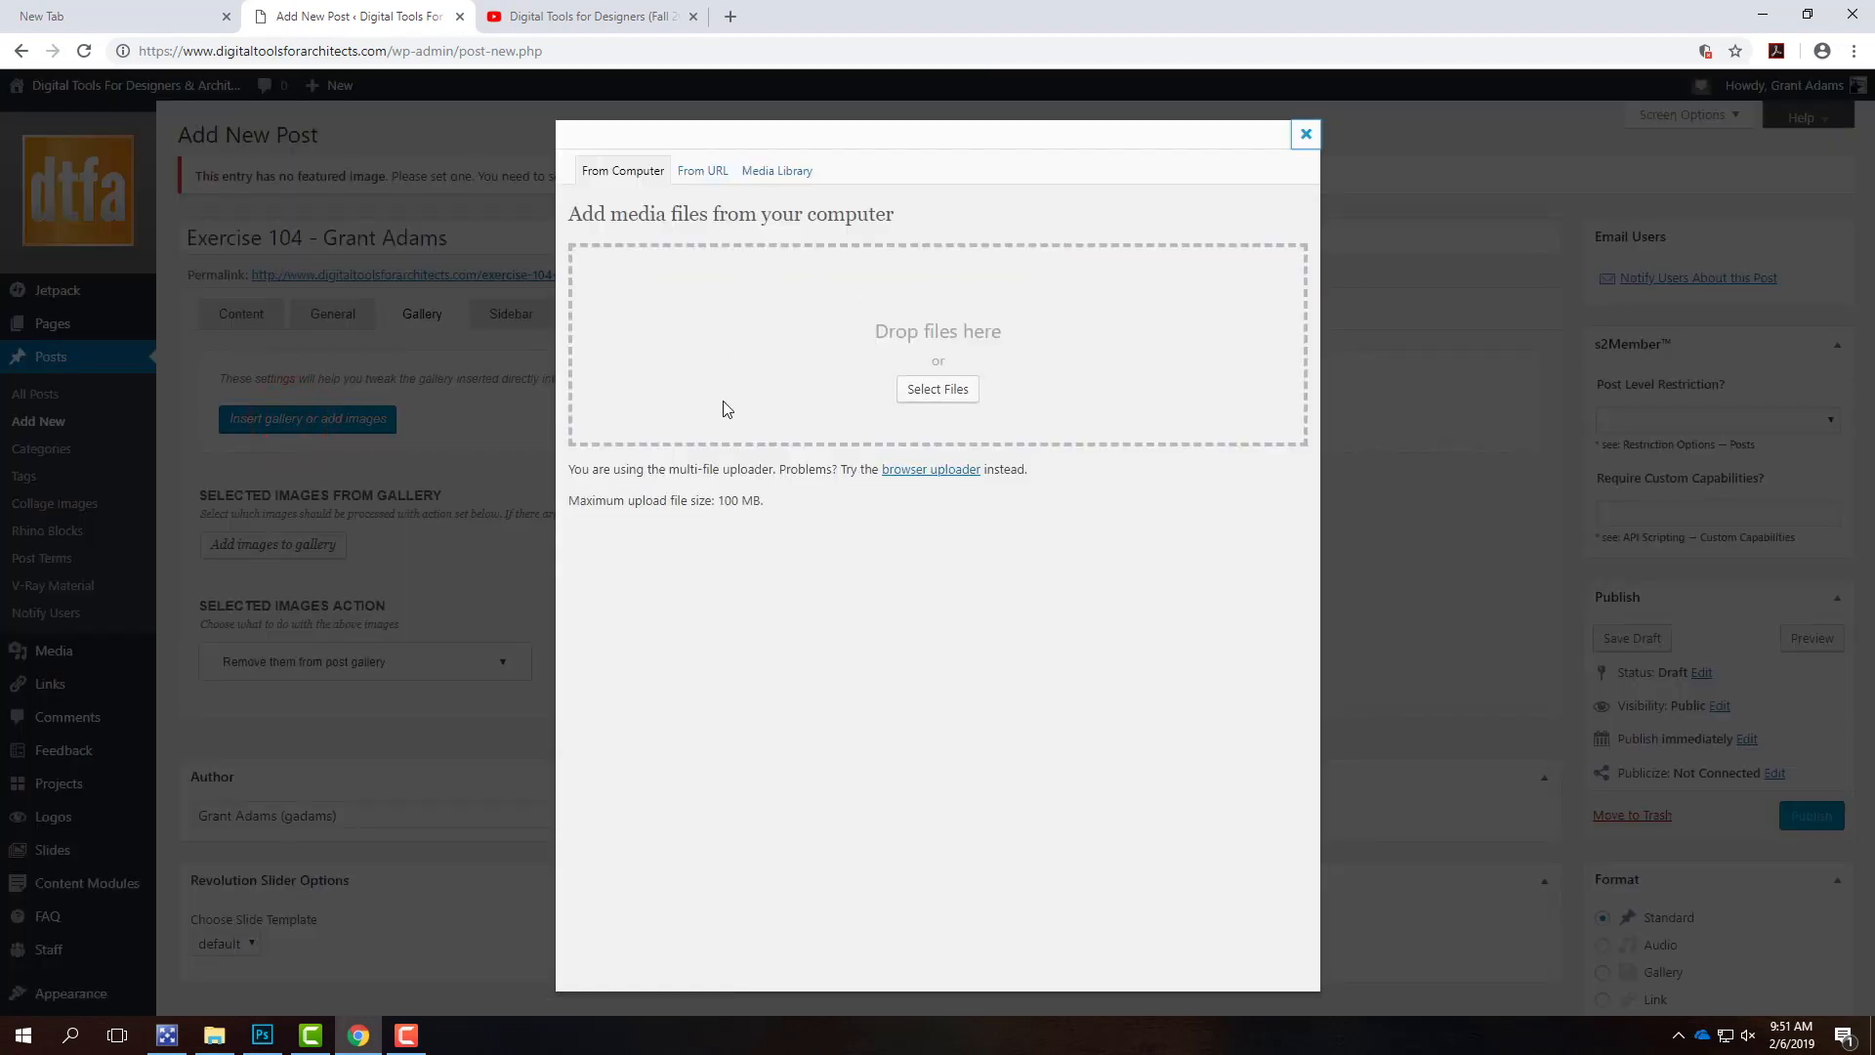
pyautogui.click(939, 390)
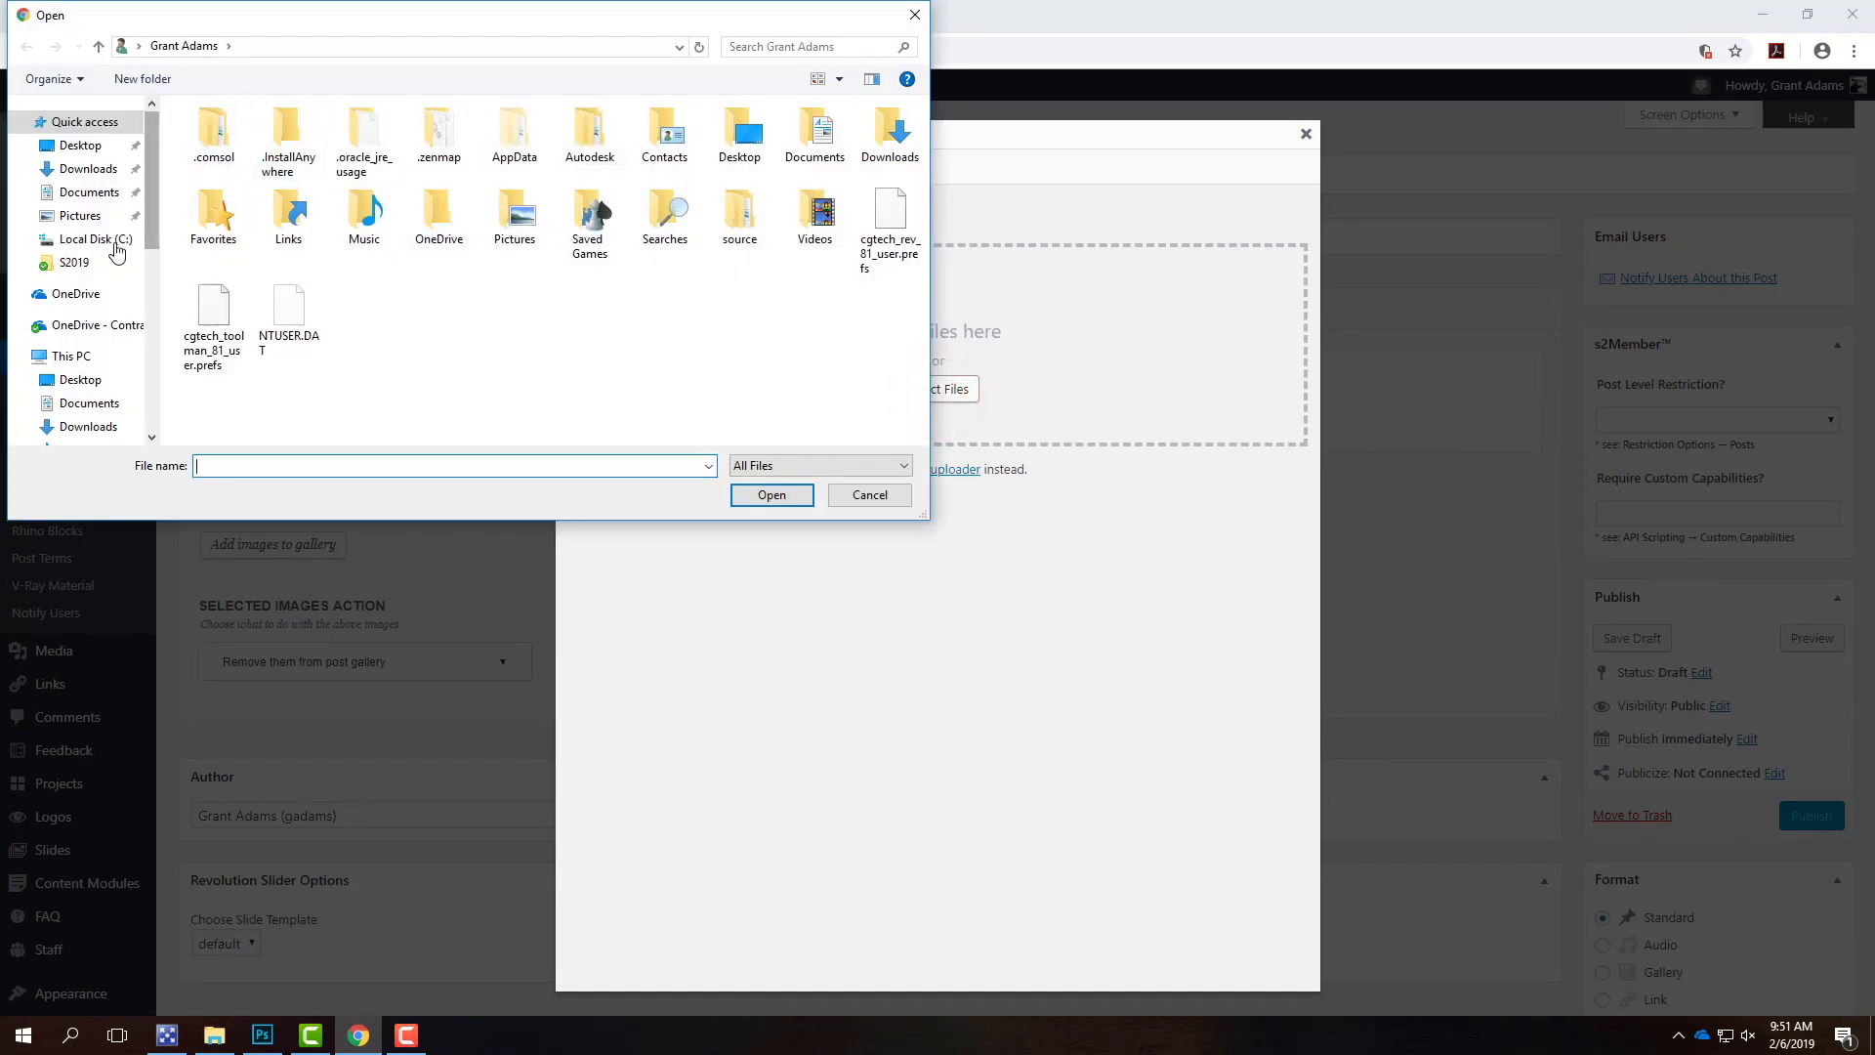
# - Upload the bw, curves, db, levels, original and pop JPEGs from Live Demonstrations > Live - A135 Exercises > Ex104 > S2019 and save all changes
pyautogui.click(105, 325)
pyautogui.doubleClick(254, 240)
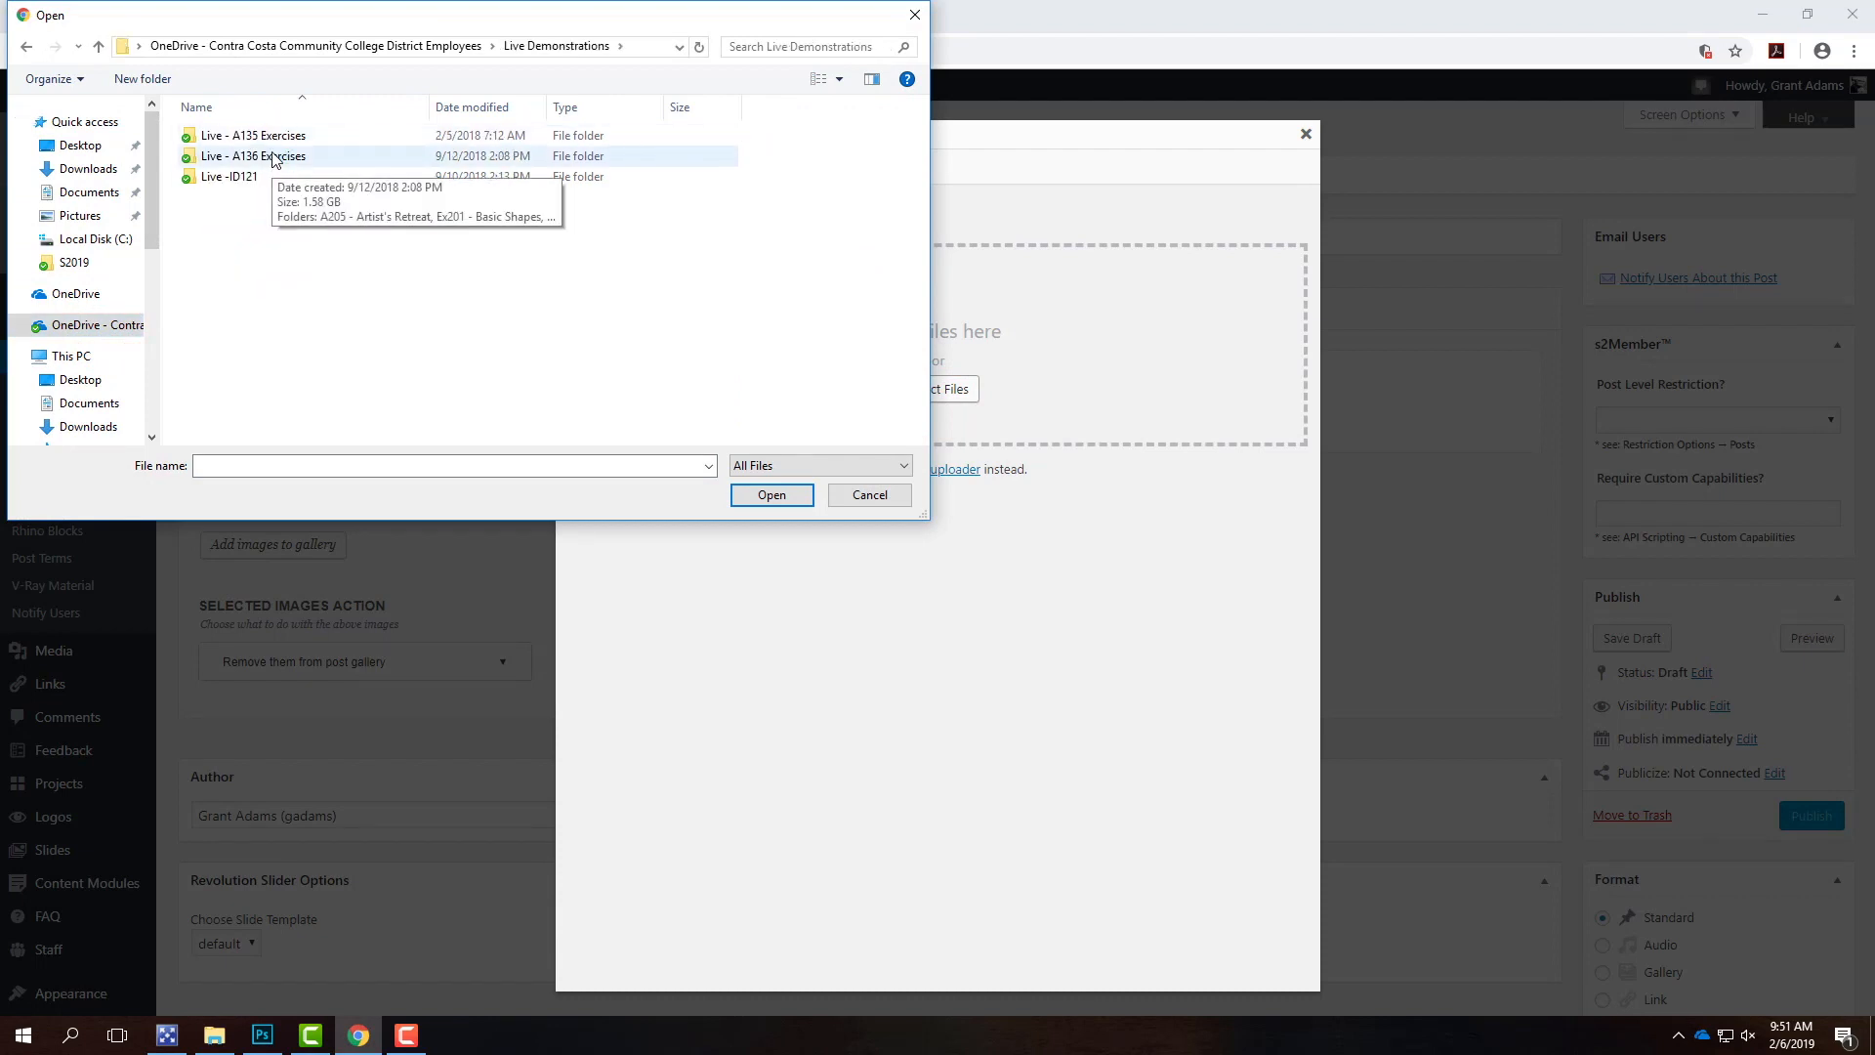
pyautogui.doubleClick(284, 137)
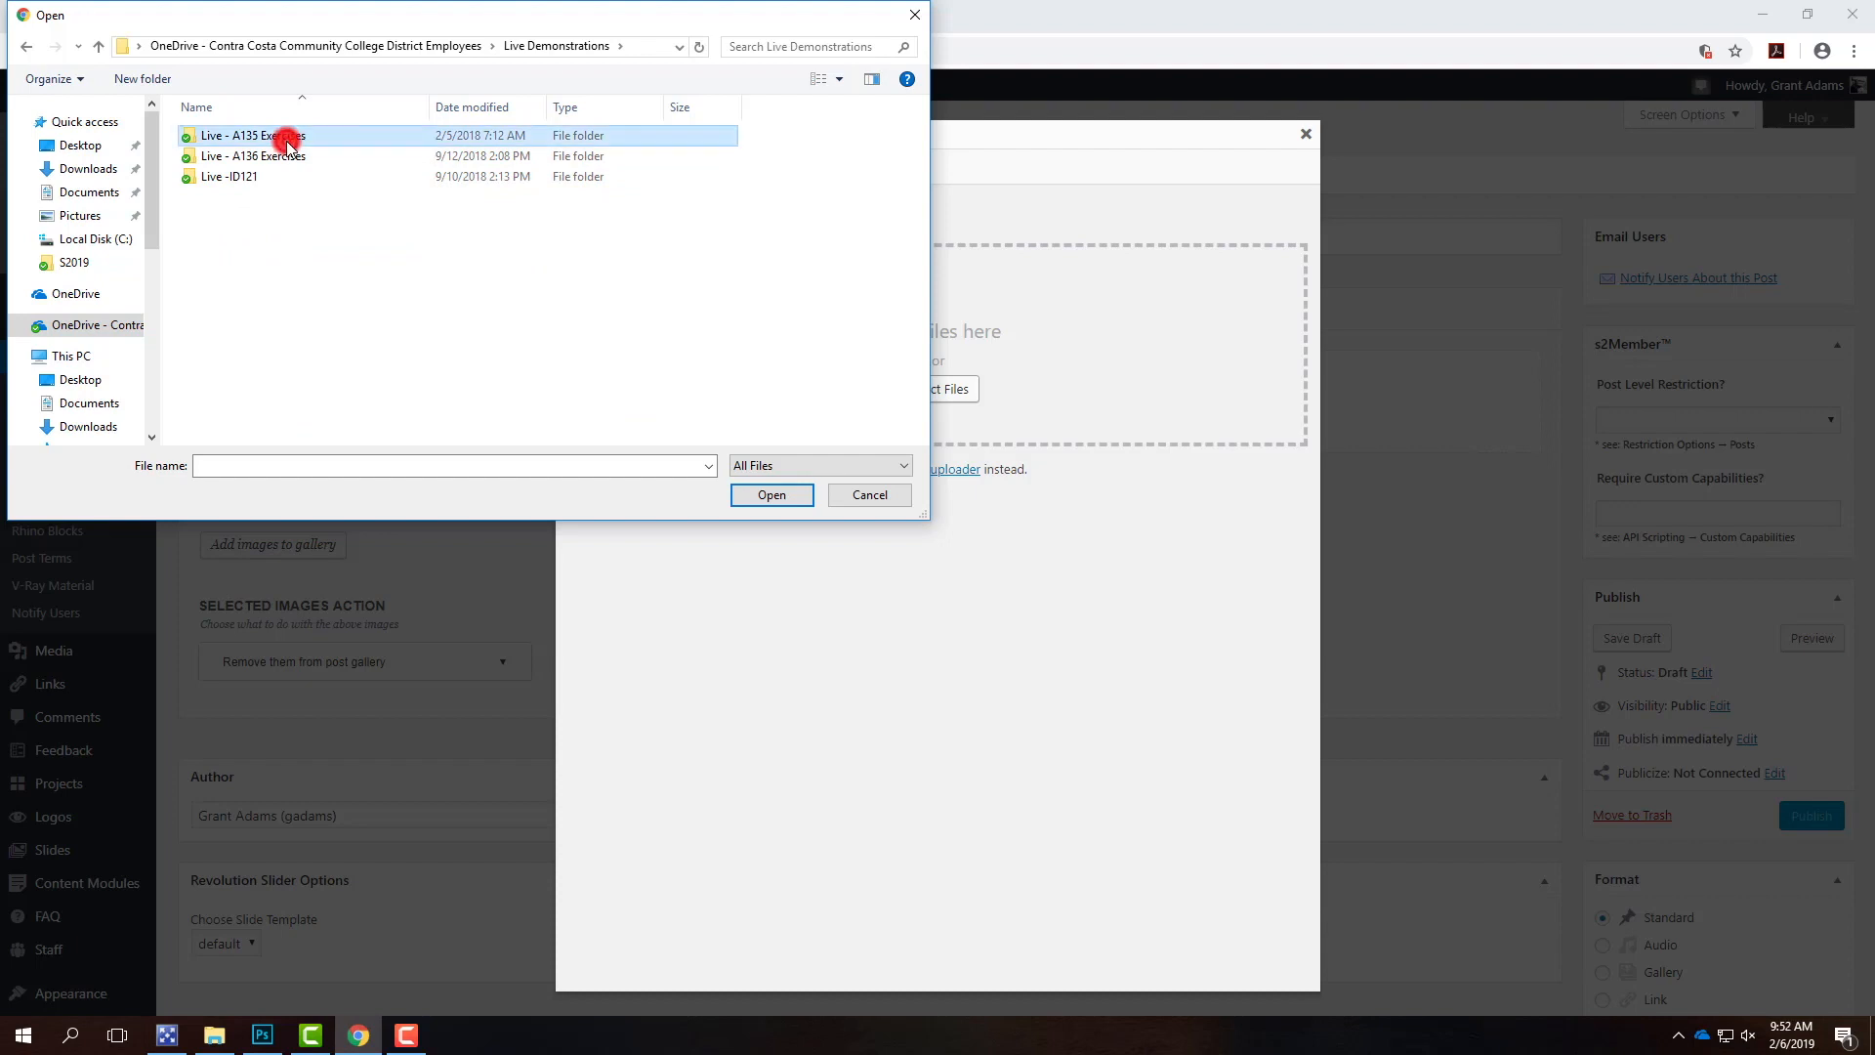
pyautogui.click(246, 181)
pyautogui.doubleClick(249, 186)
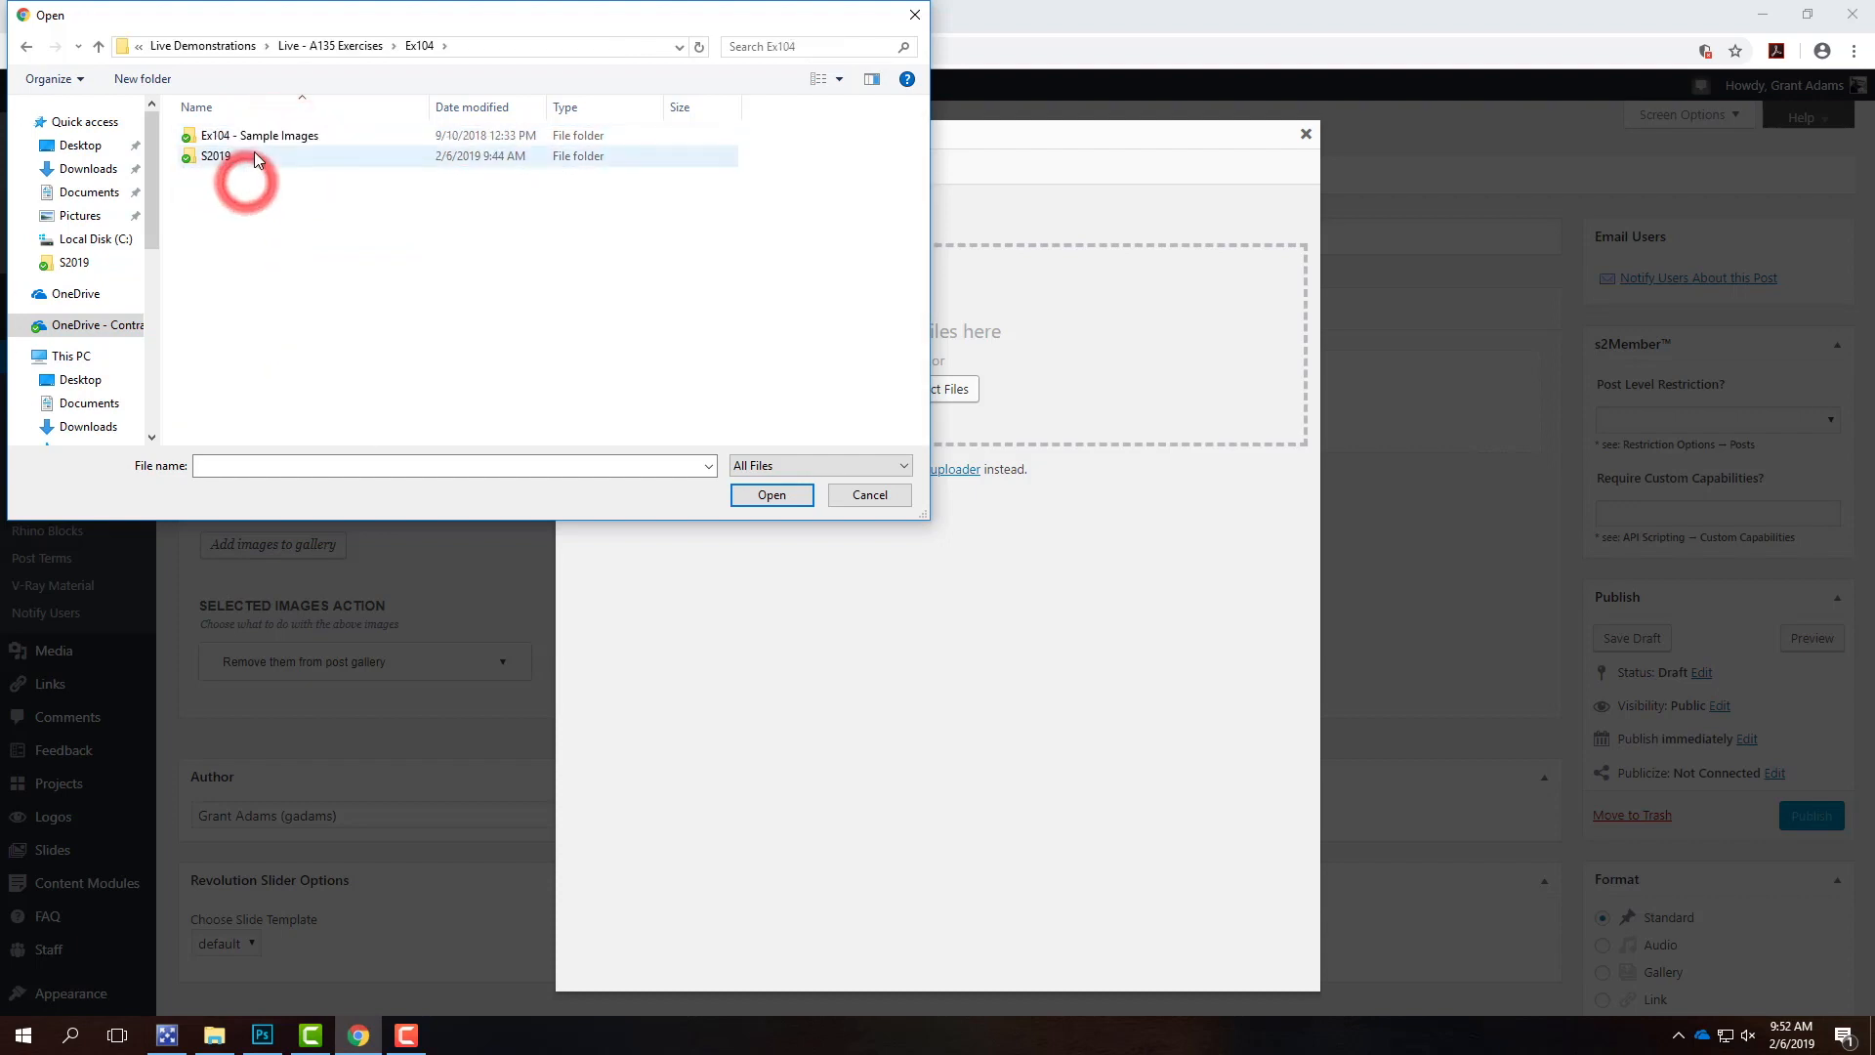
pyautogui.doubleClick(229, 156)
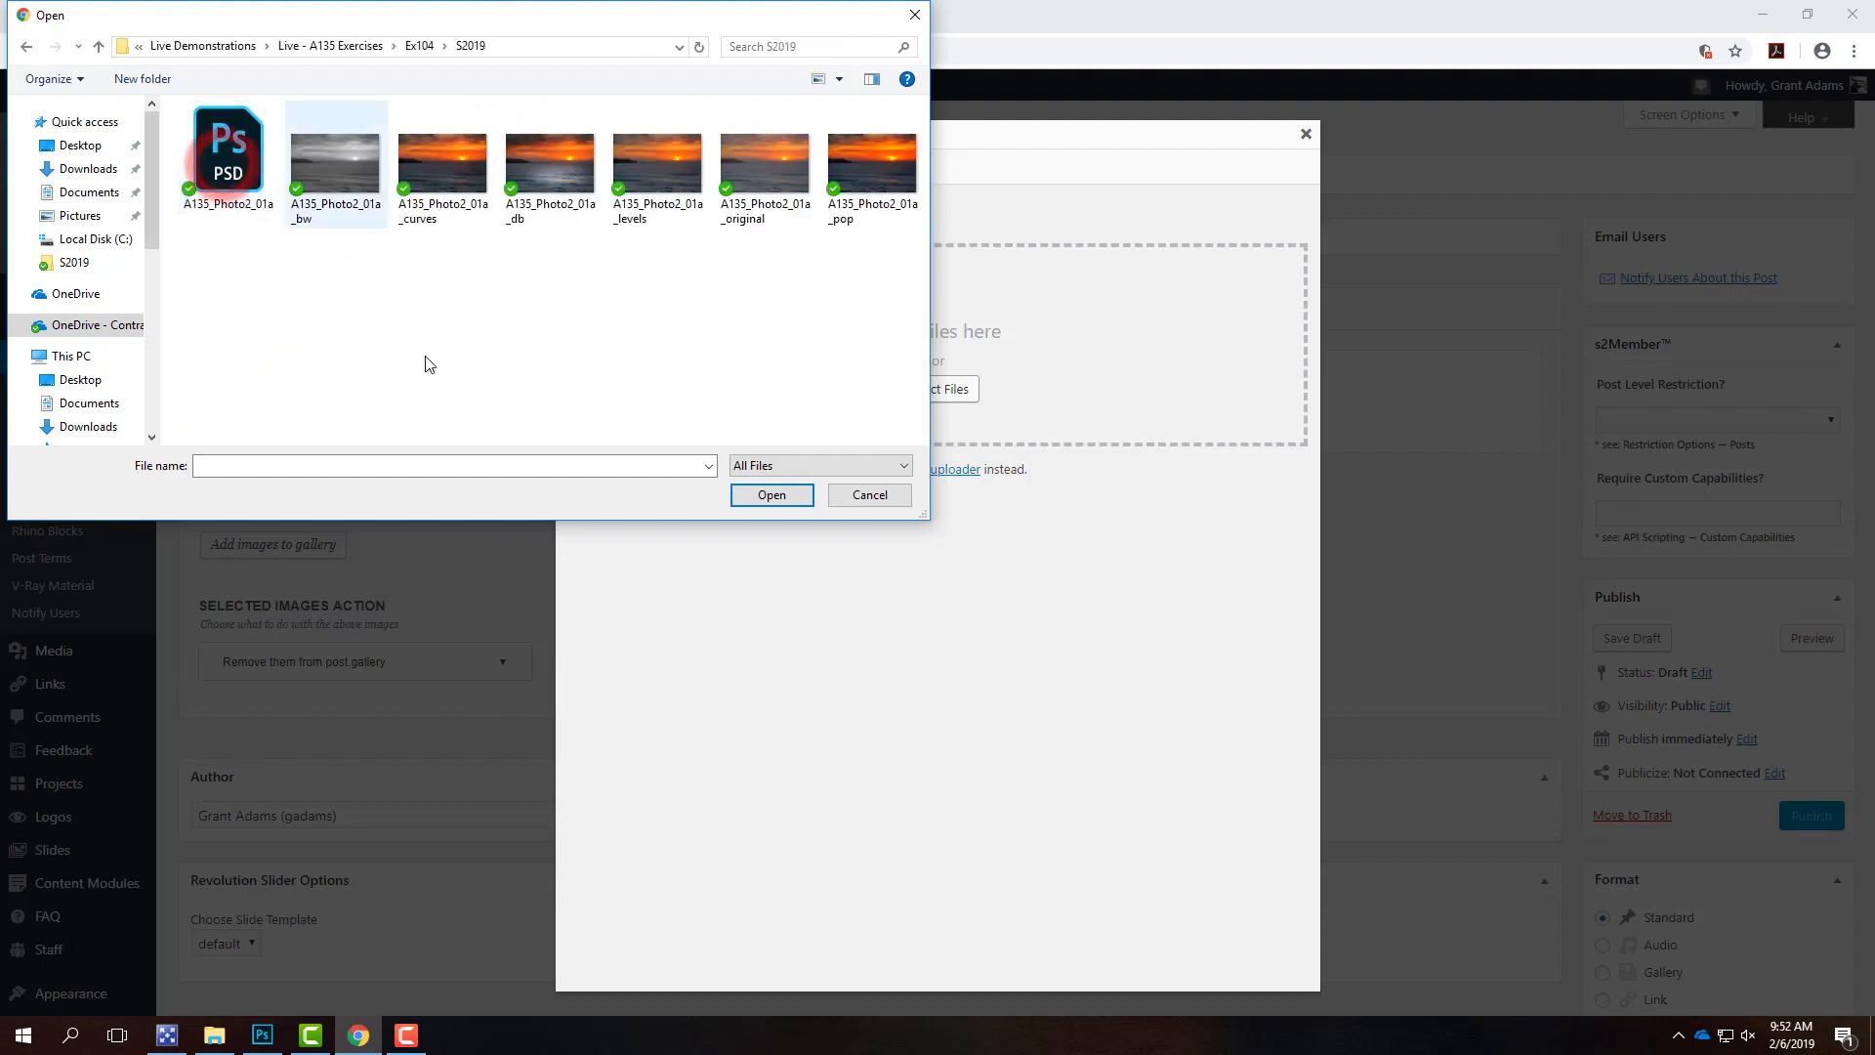
pyautogui.click(353, 172)
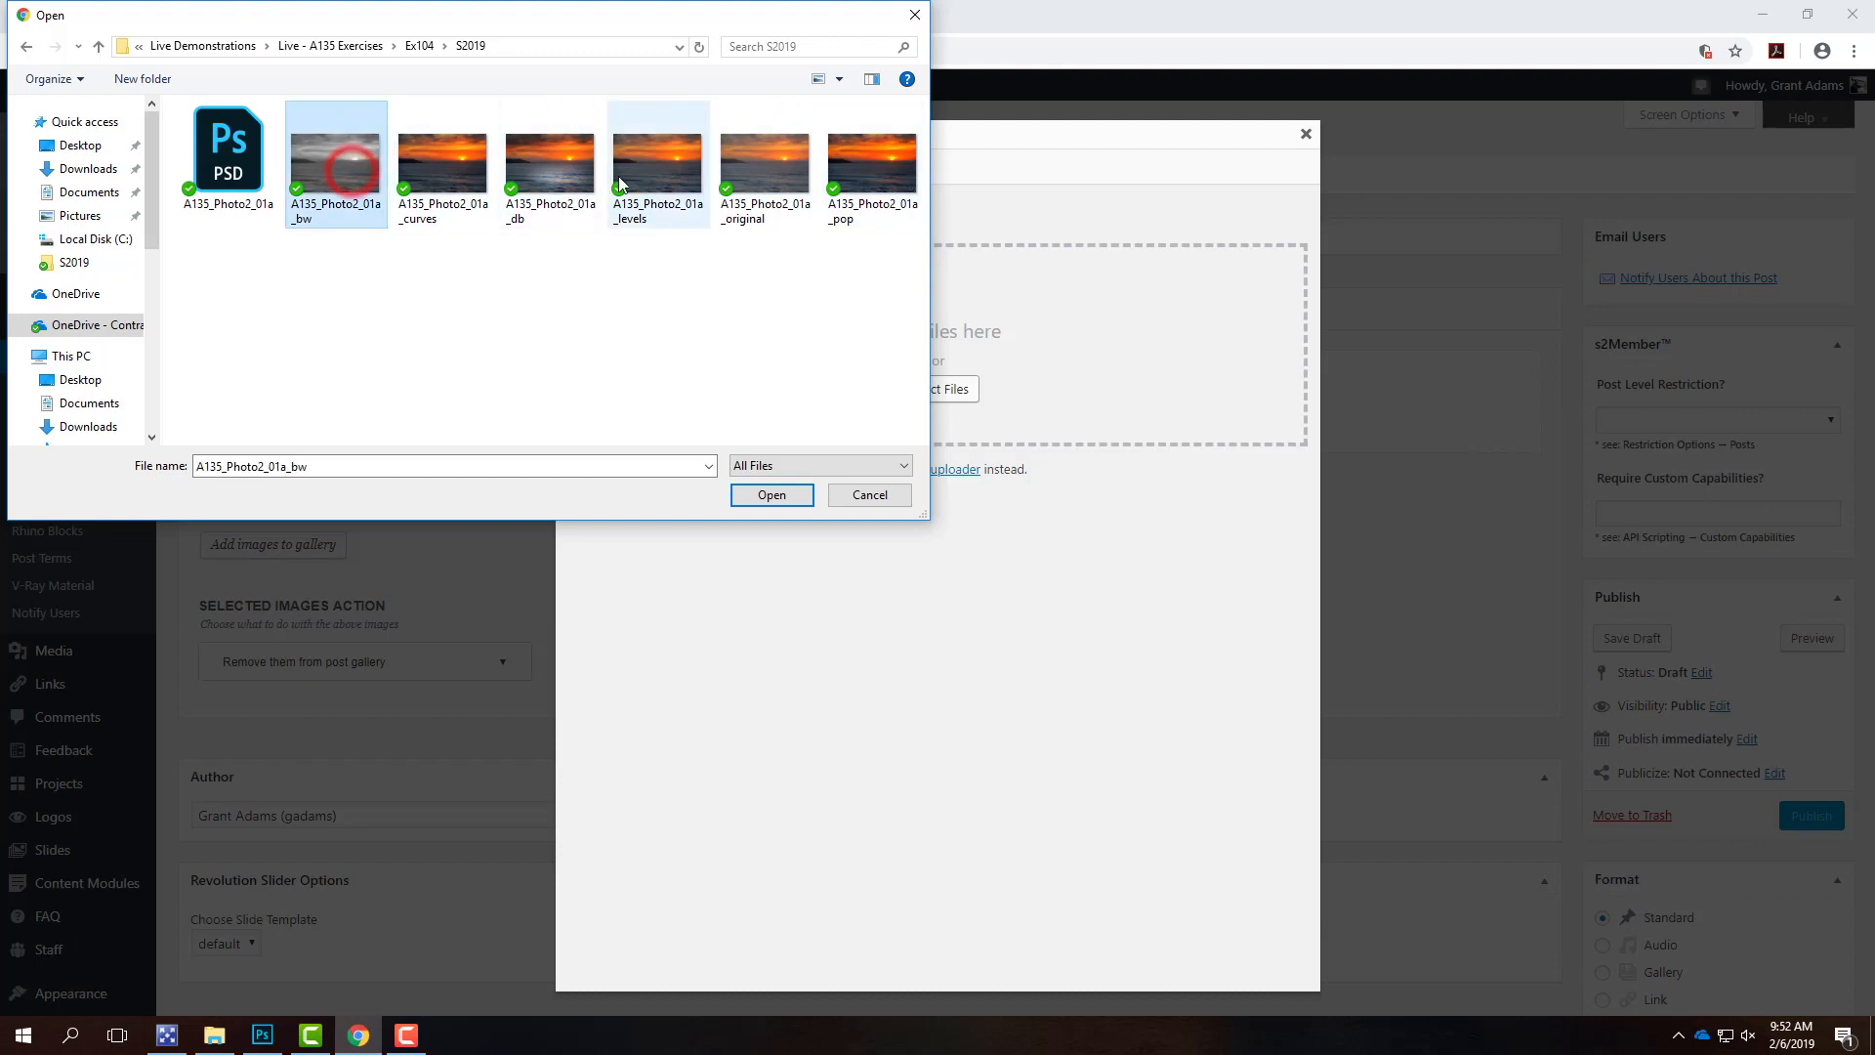
pyautogui.keyDown('shift'); pyautogui.click(870, 166); pyautogui.keyUp('shift')
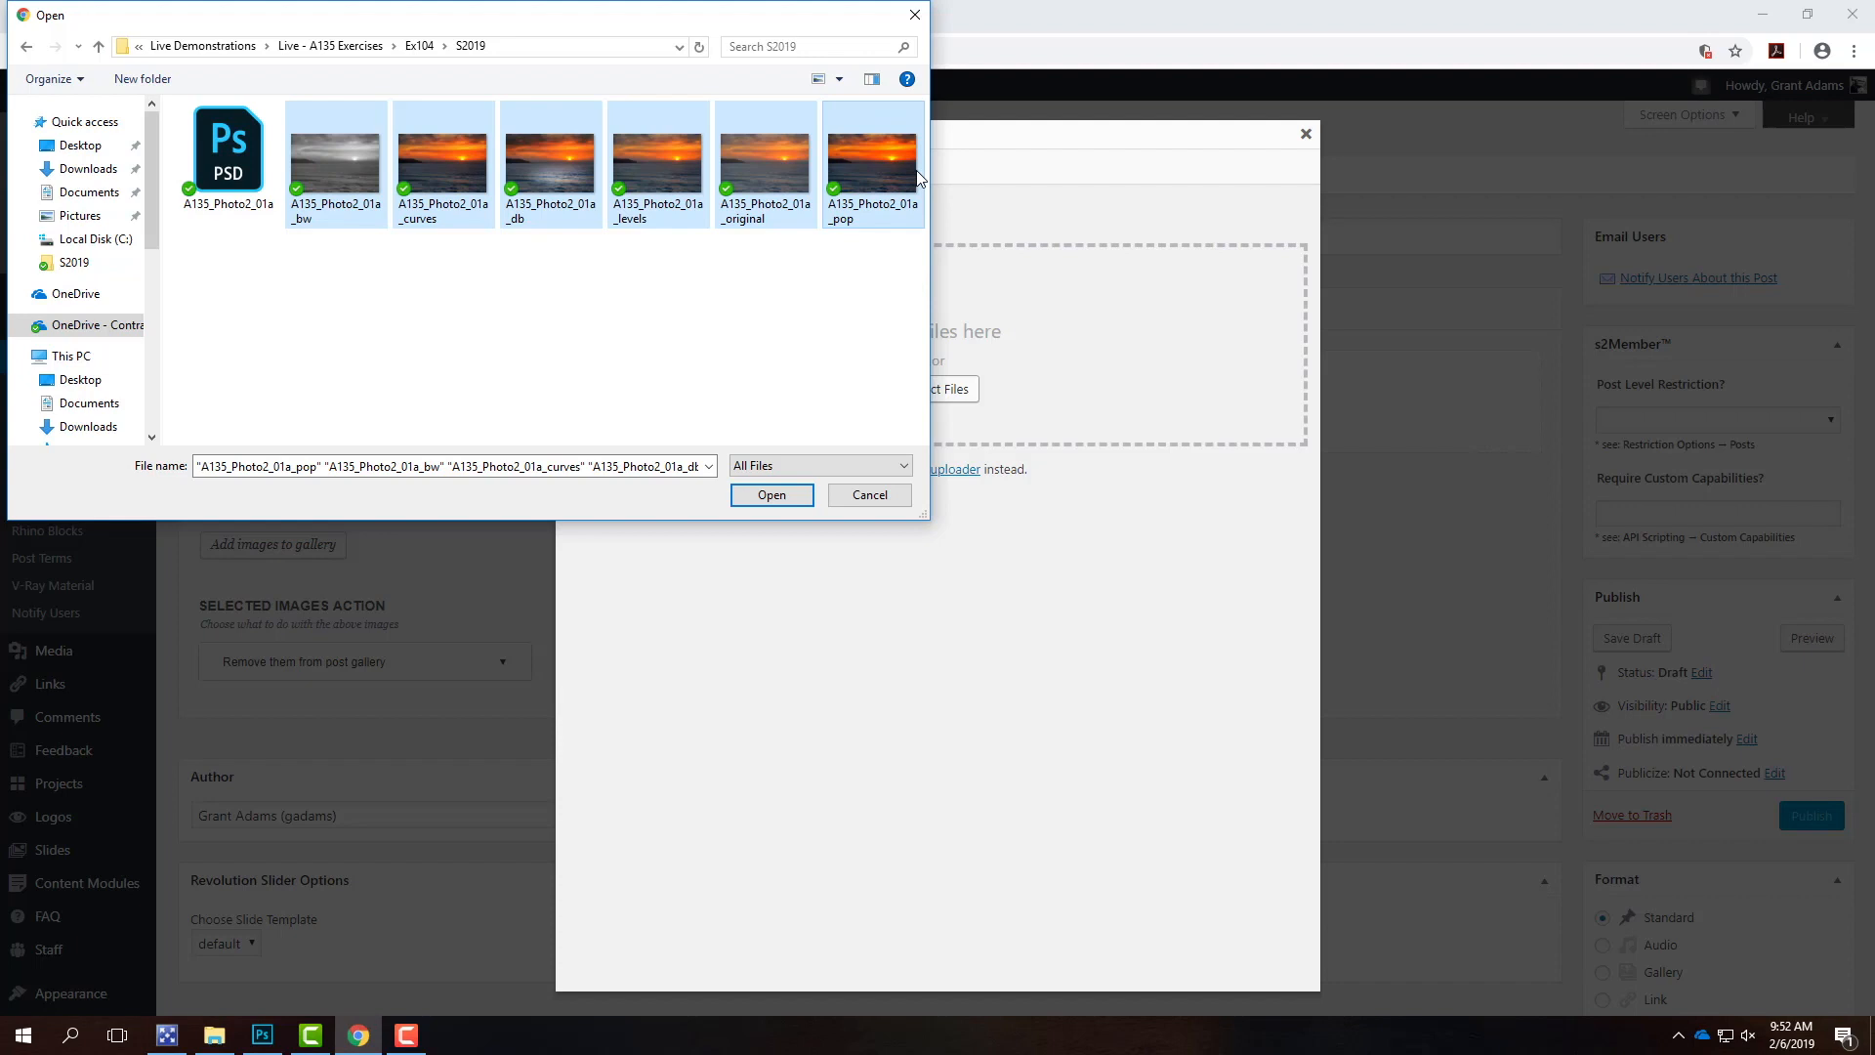
pyautogui.click(782, 496)
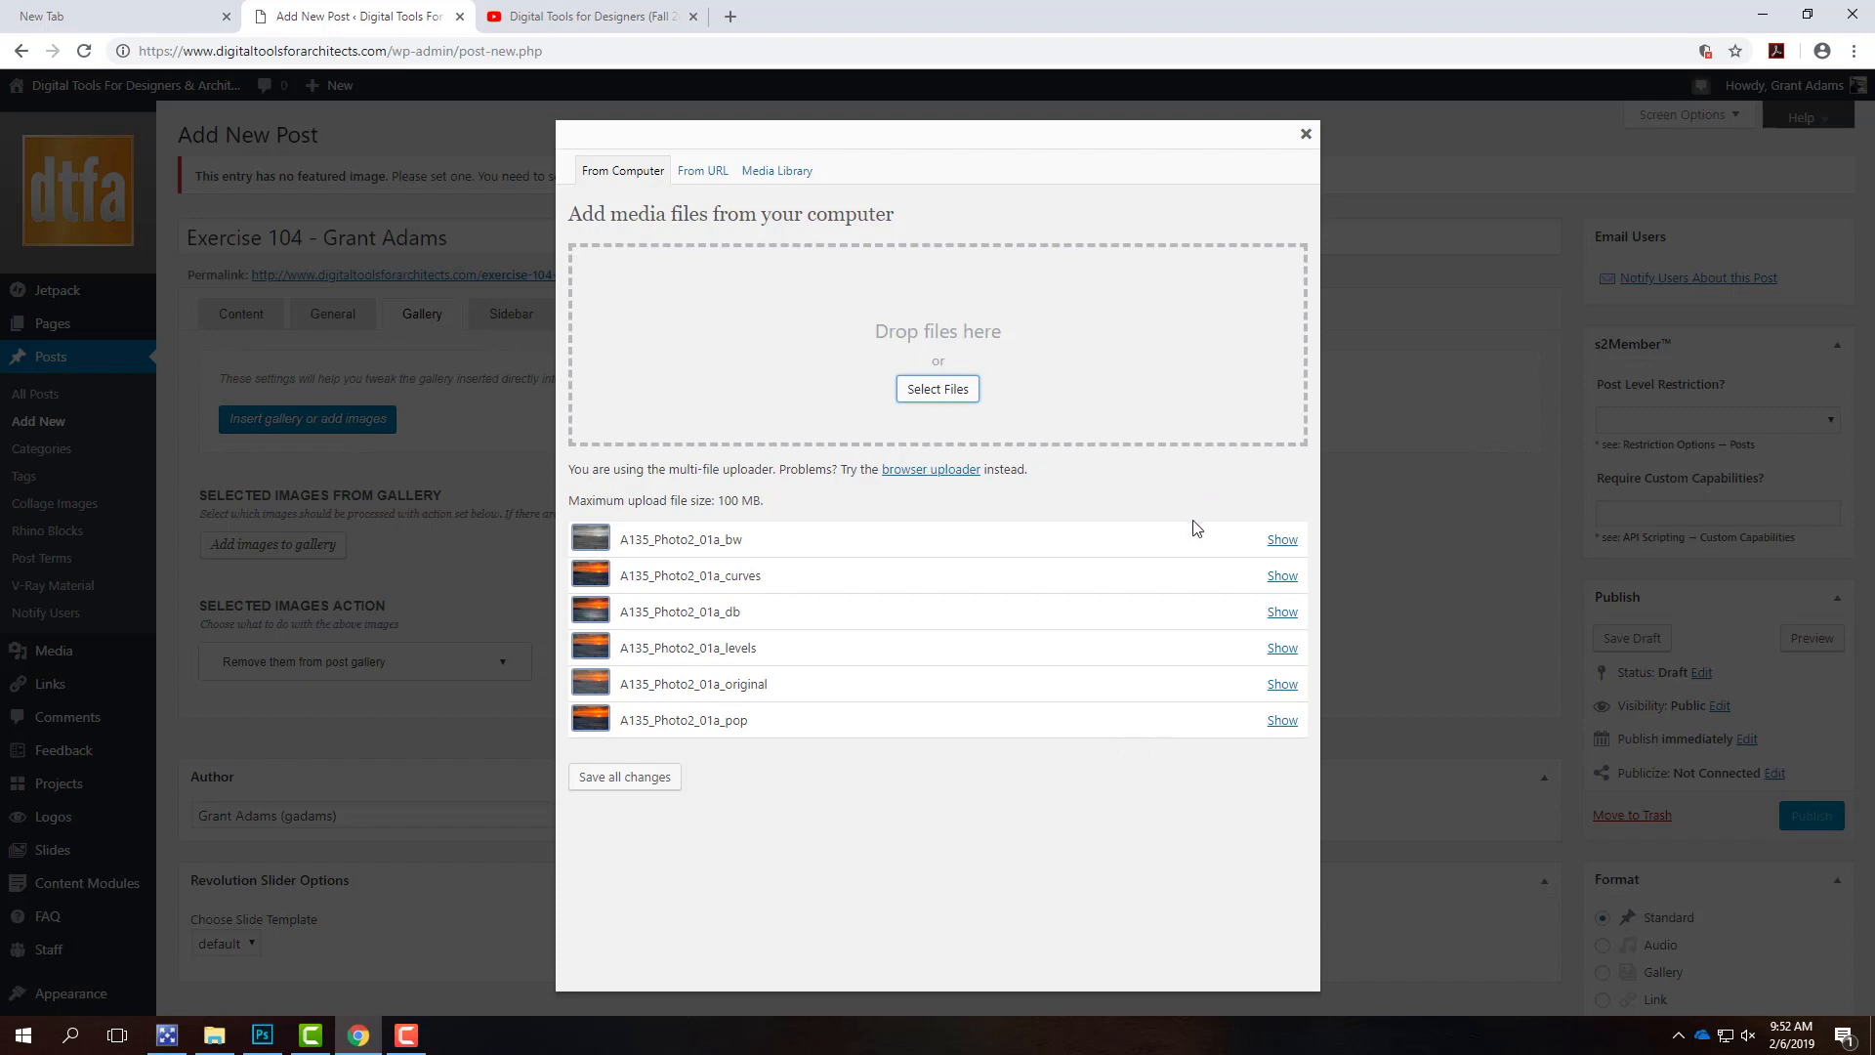
pyautogui.click(644, 779)
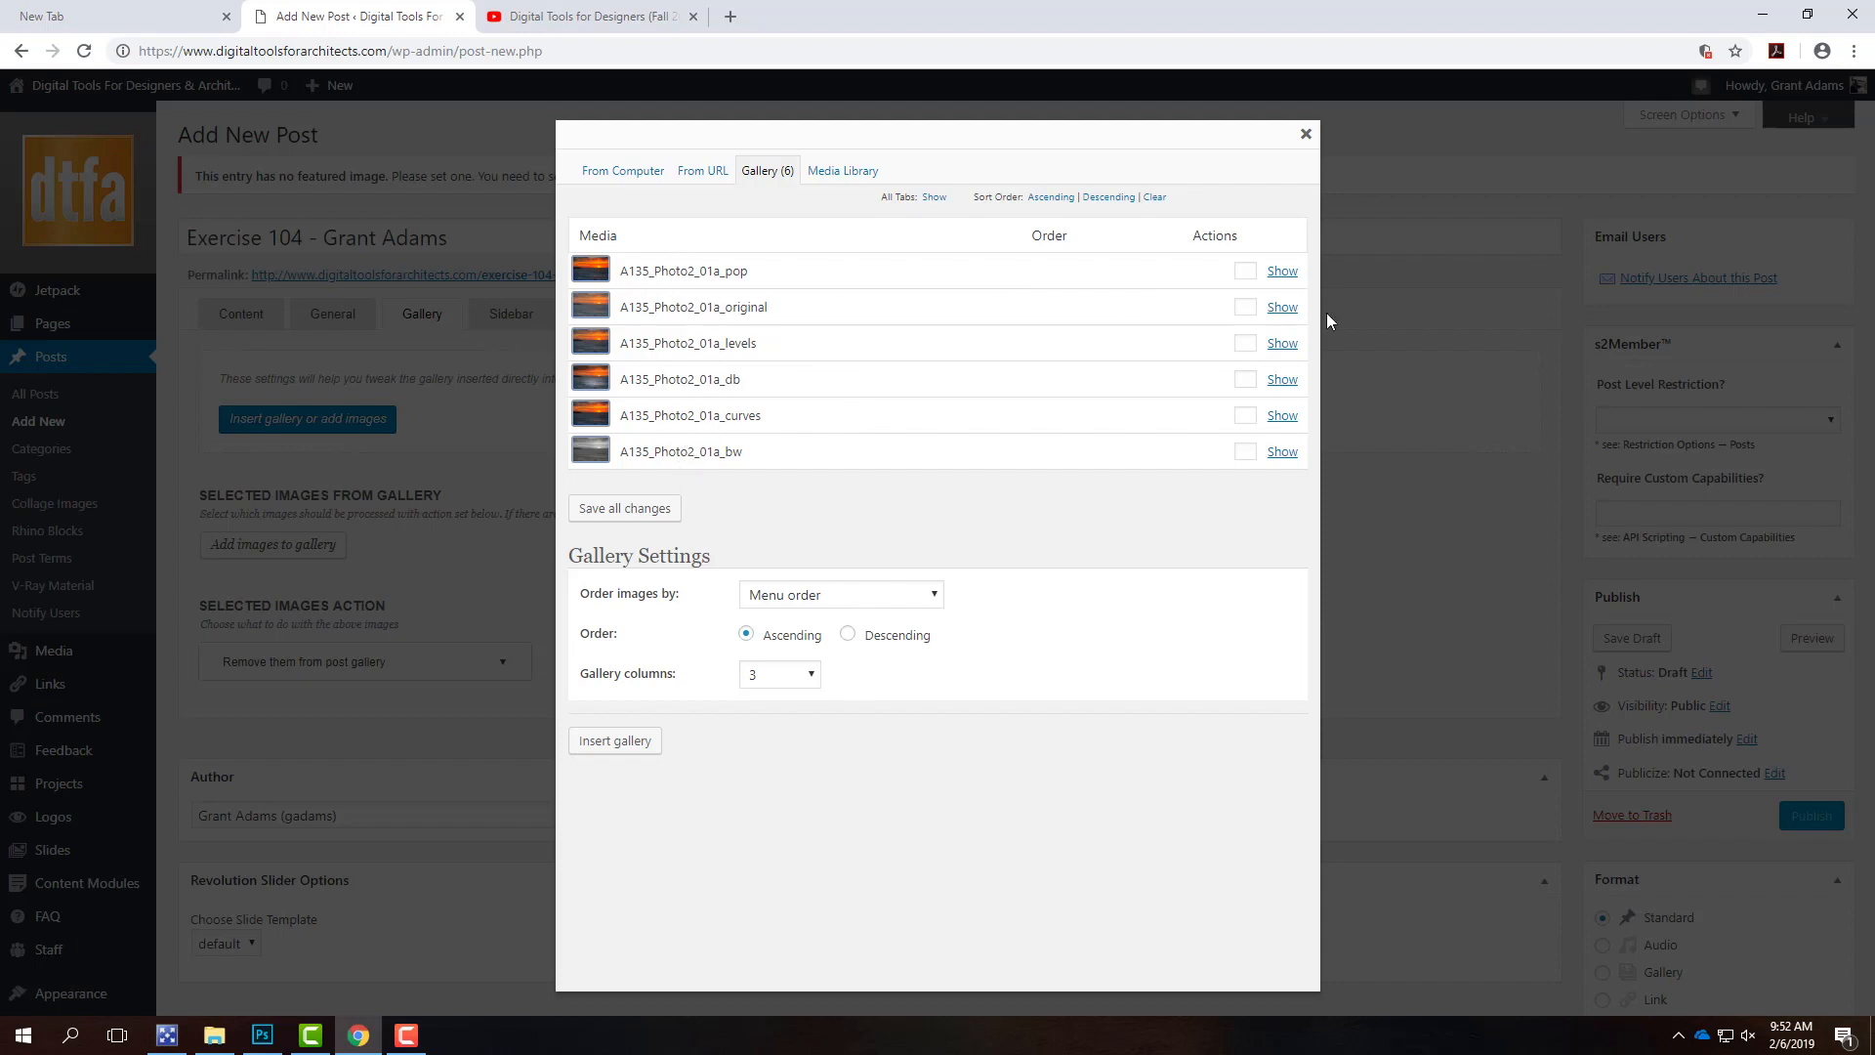
# - Number the gallery images: original as 1, bw as 2, levels as 3 and curves as 4
pyautogui.click(1246, 308)
pyautogui.click(1250, 451)
pyautogui.write('2')
pyautogui.click(1249, 344)
pyautogui.write('3')
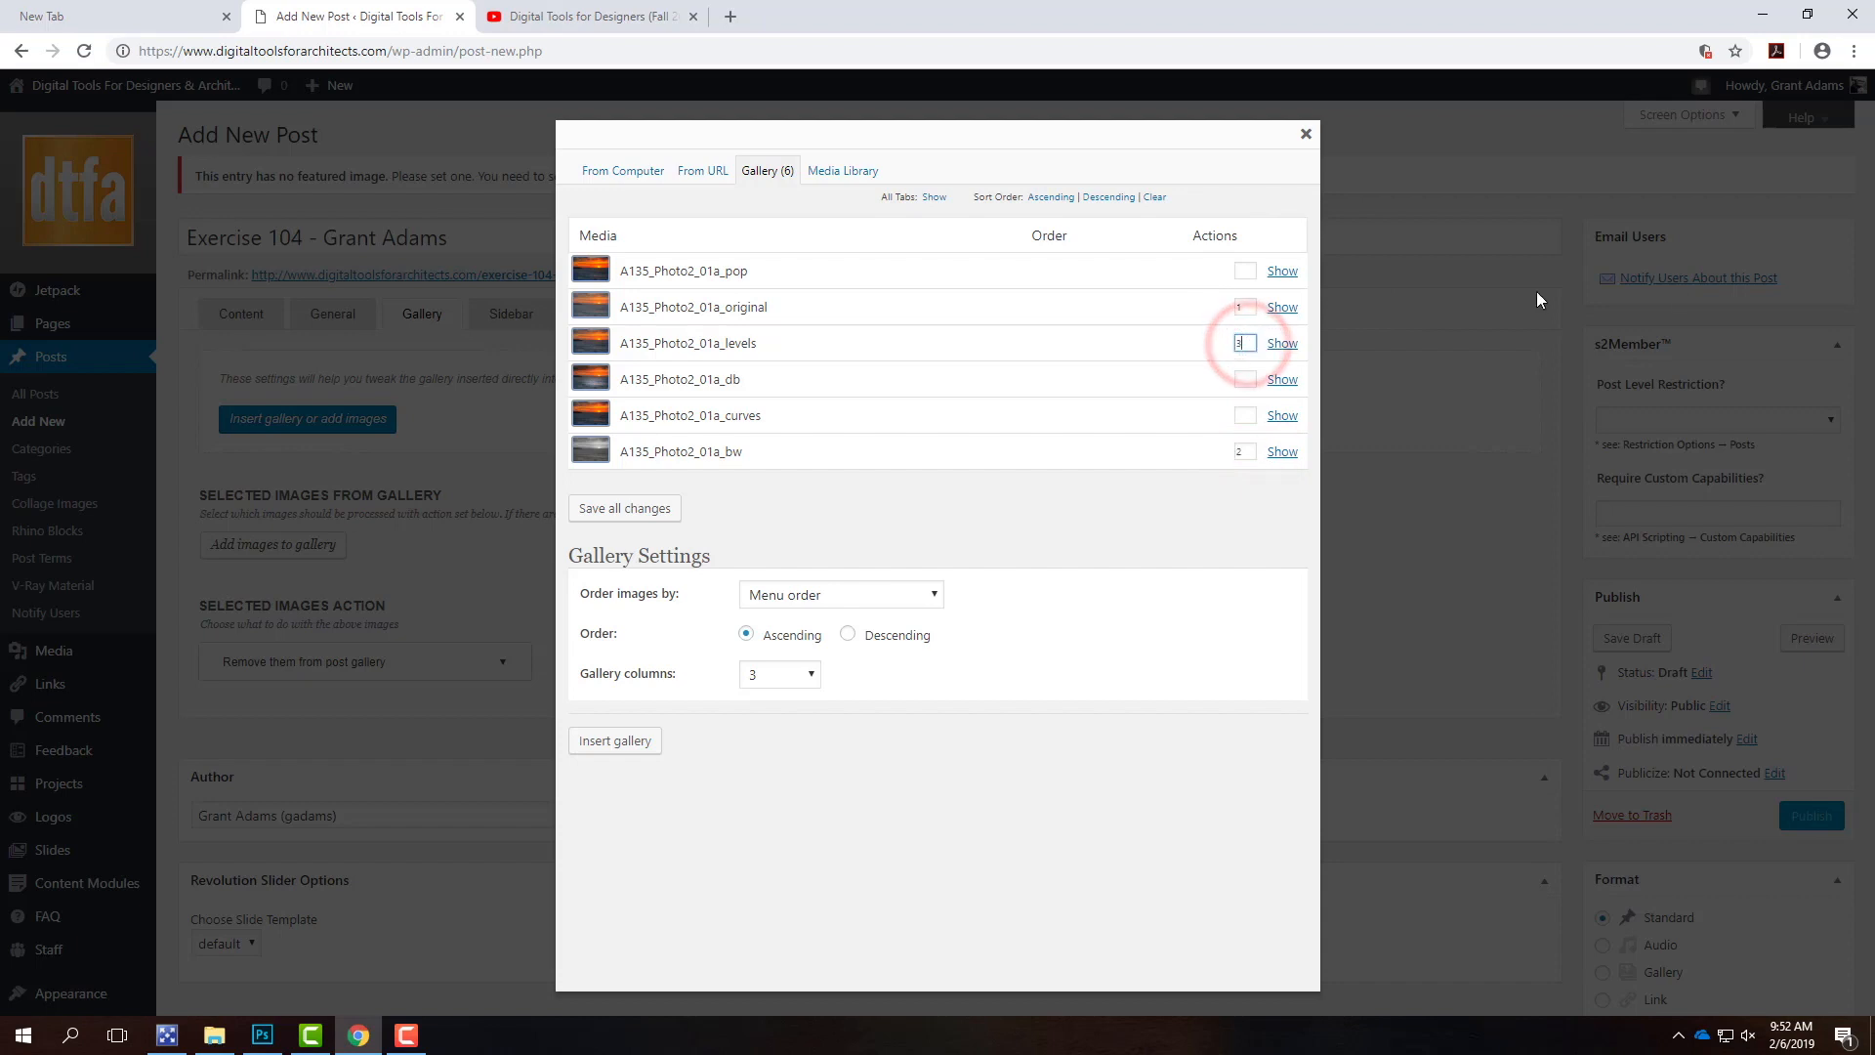
pyautogui.click(1246, 414)
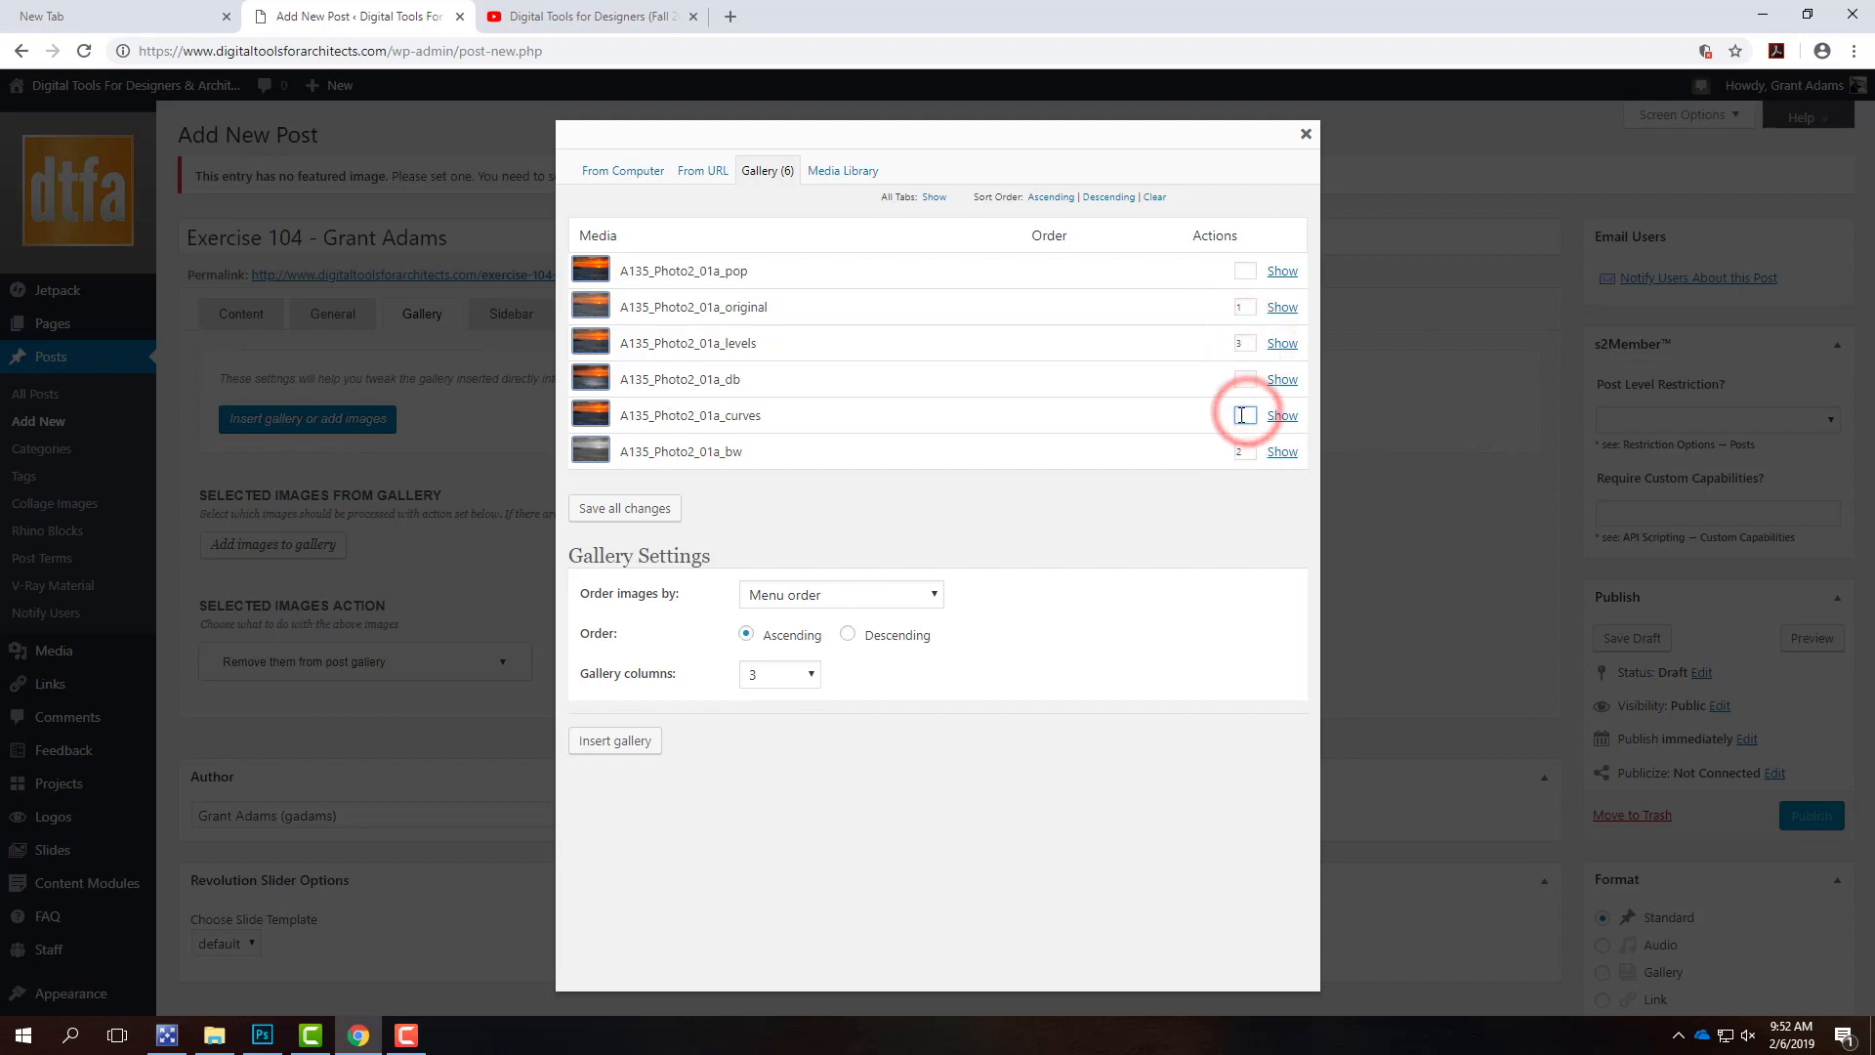
pyautogui.write('4')
# - Number the pop image 5 and the db image 6, then save the gallery order and close the uploader
pyautogui.click(1246, 272)
pyautogui.write('5')
pyautogui.click(1250, 380)
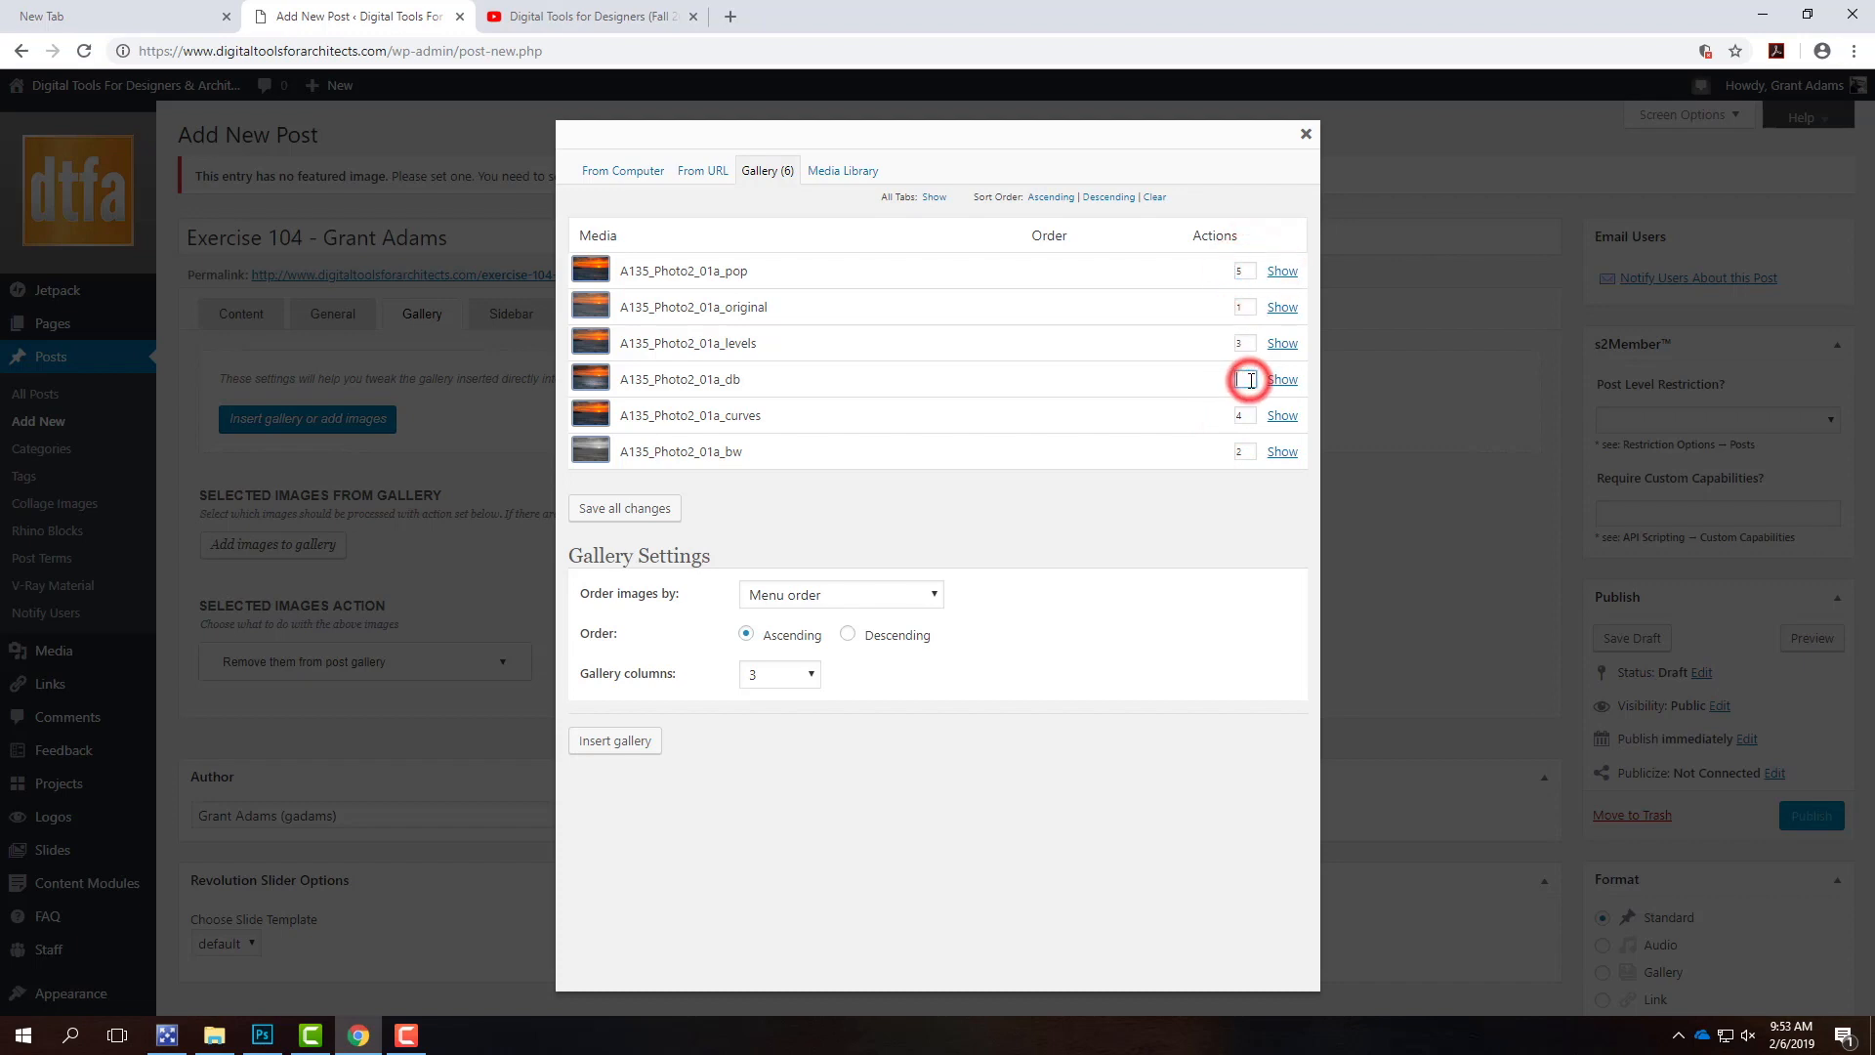
pyautogui.write('6')
pyautogui.click(641, 518)
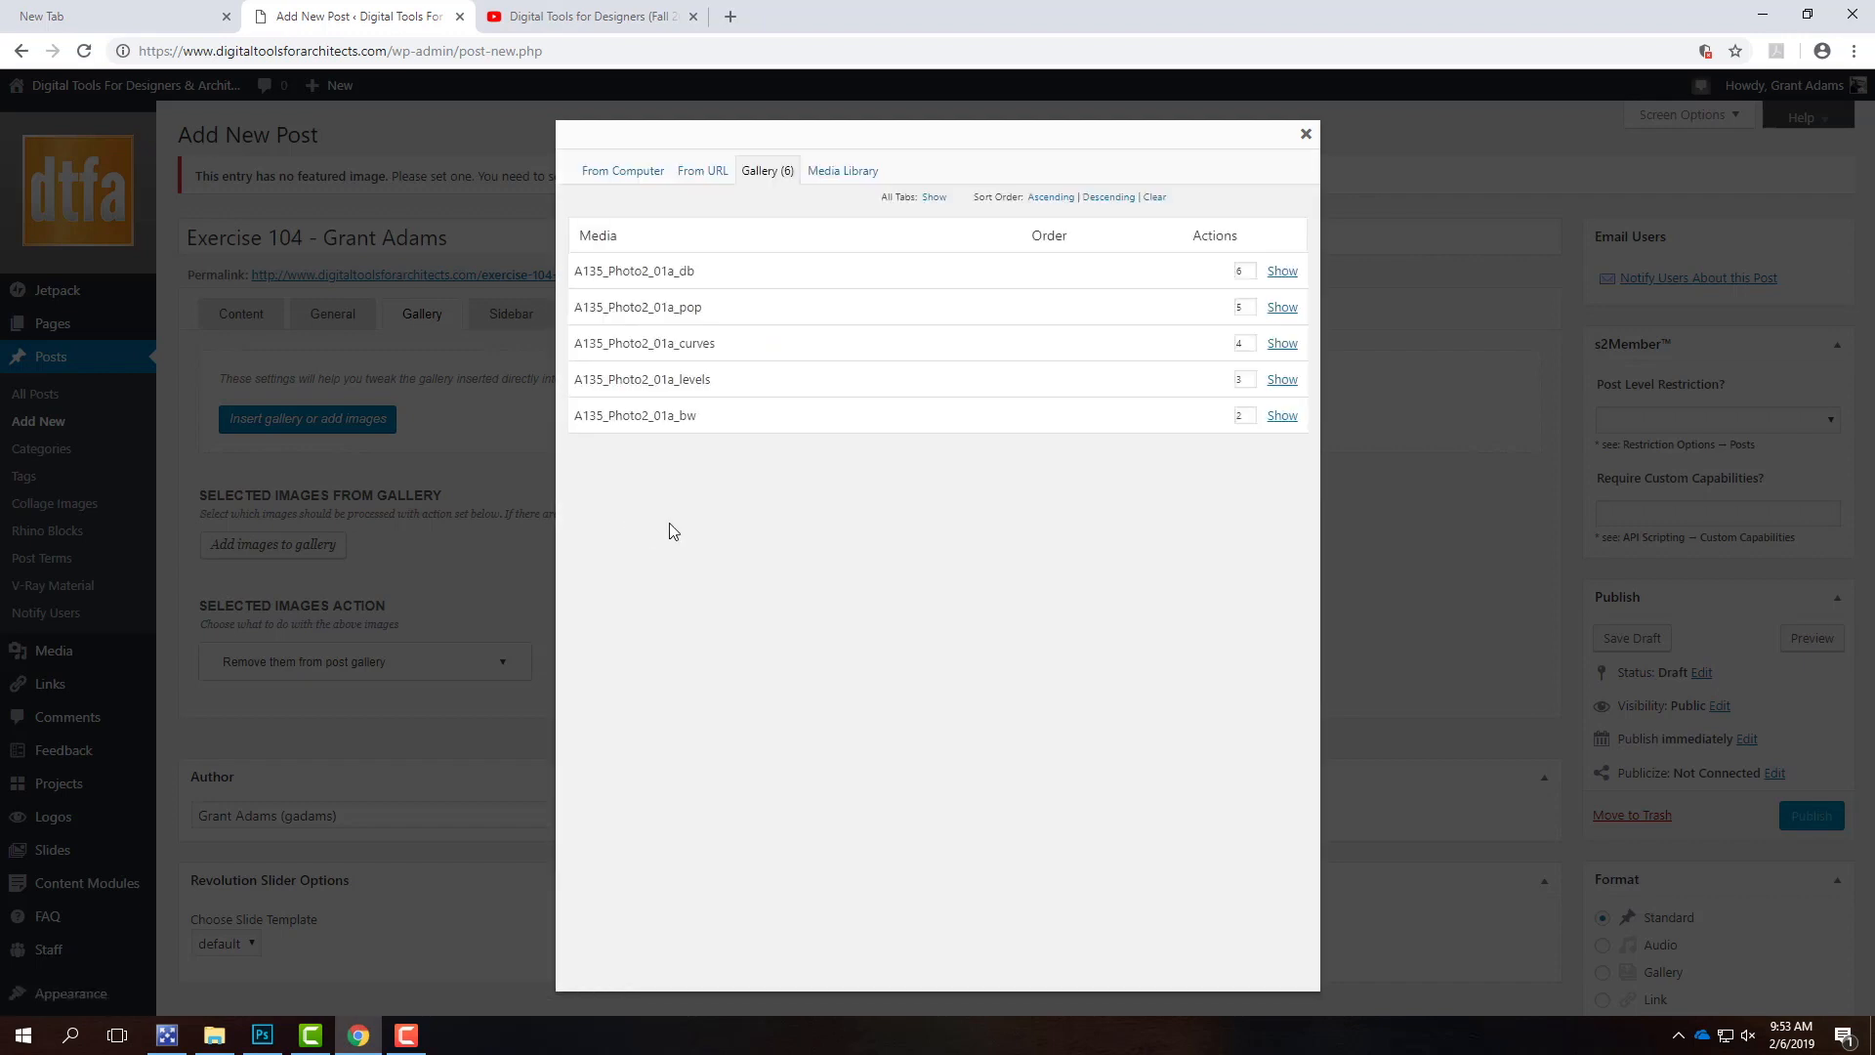
pyautogui.click(1309, 136)
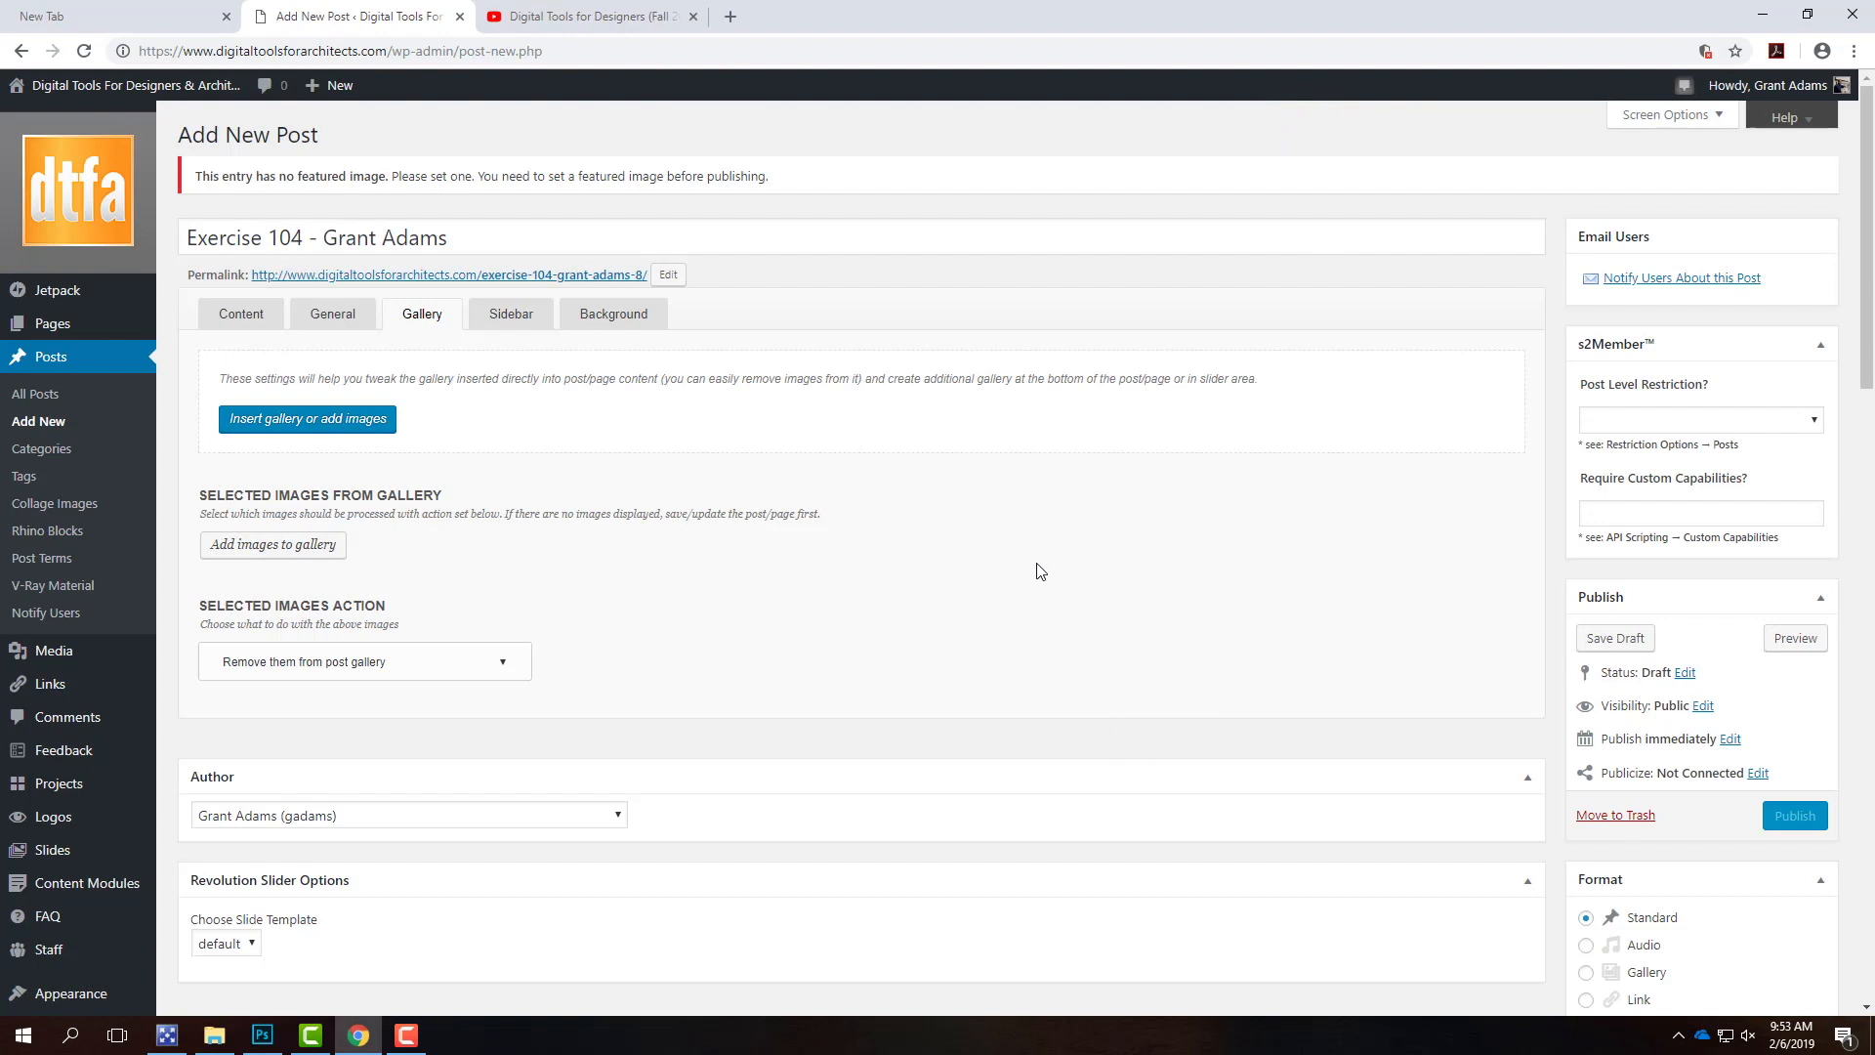
# - Set the post format to Gallery and enable the slideshow on the post page
pyautogui.scroll(-4, 1562, 572)
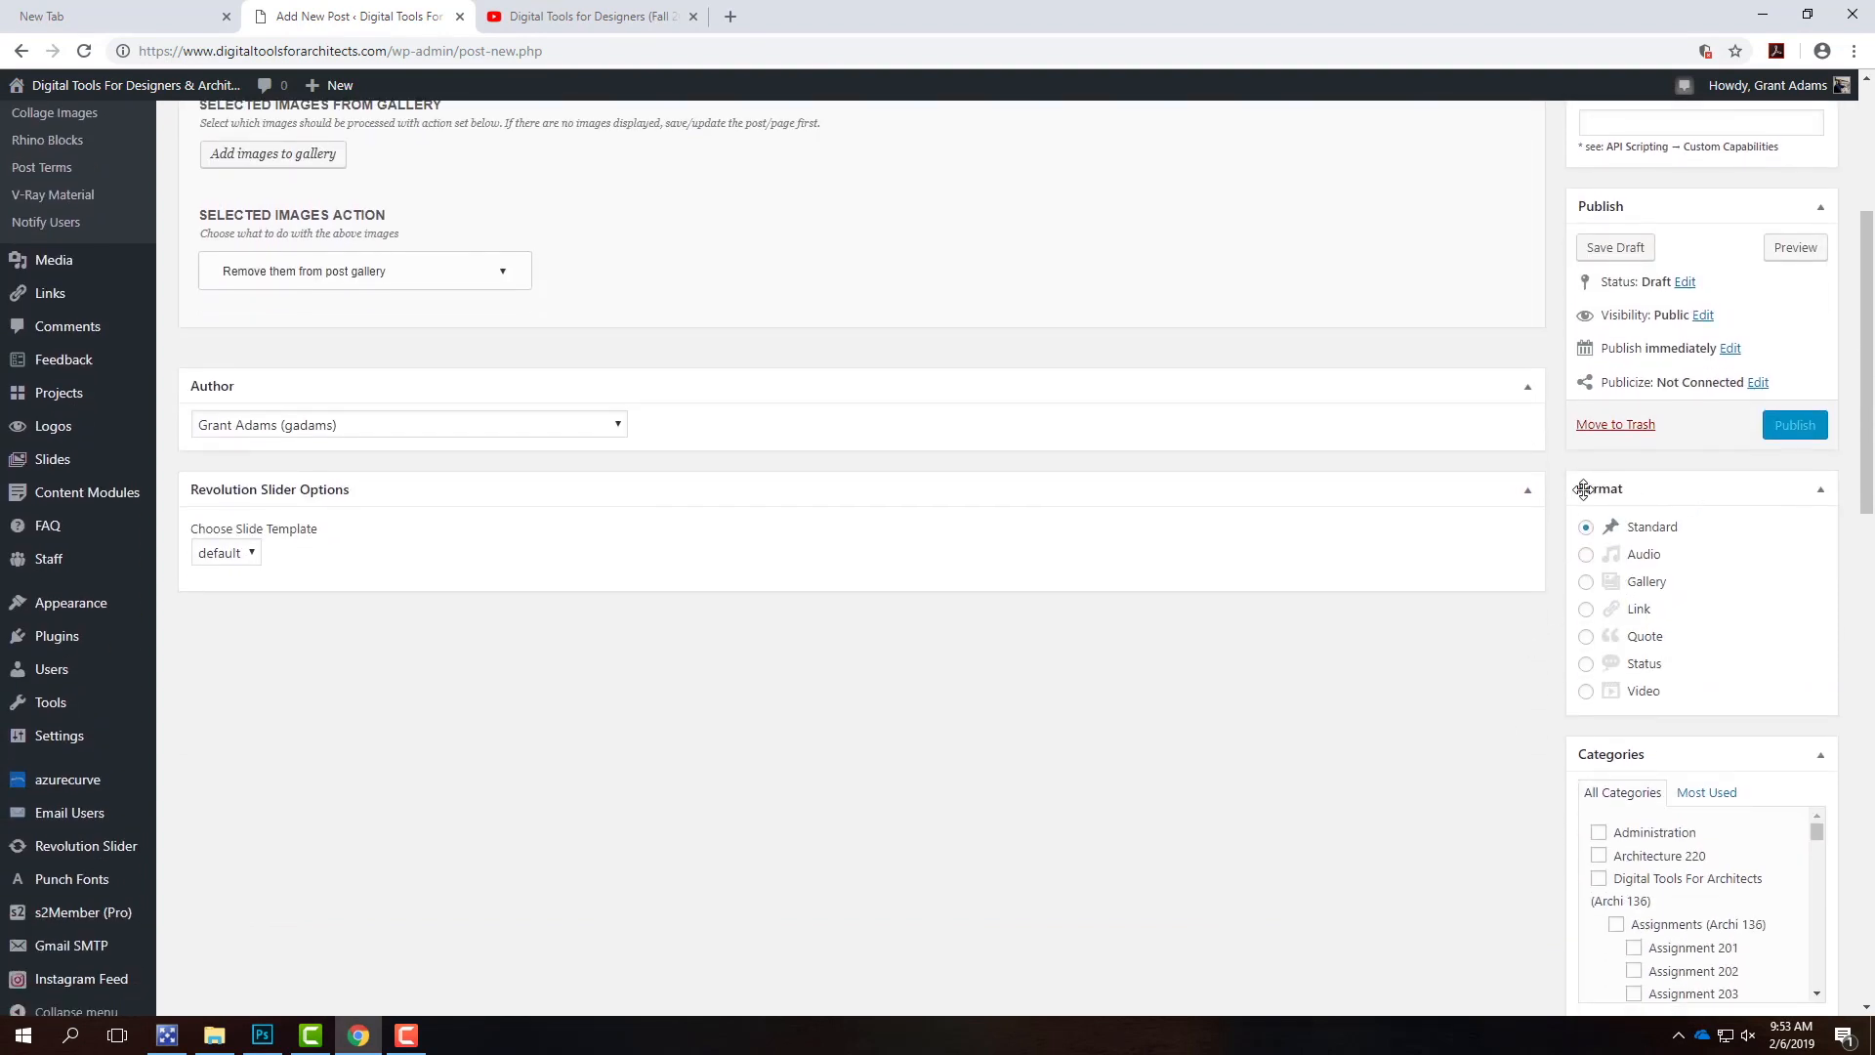
pyautogui.click(1585, 582)
pyautogui.scroll(4, 1650, 605)
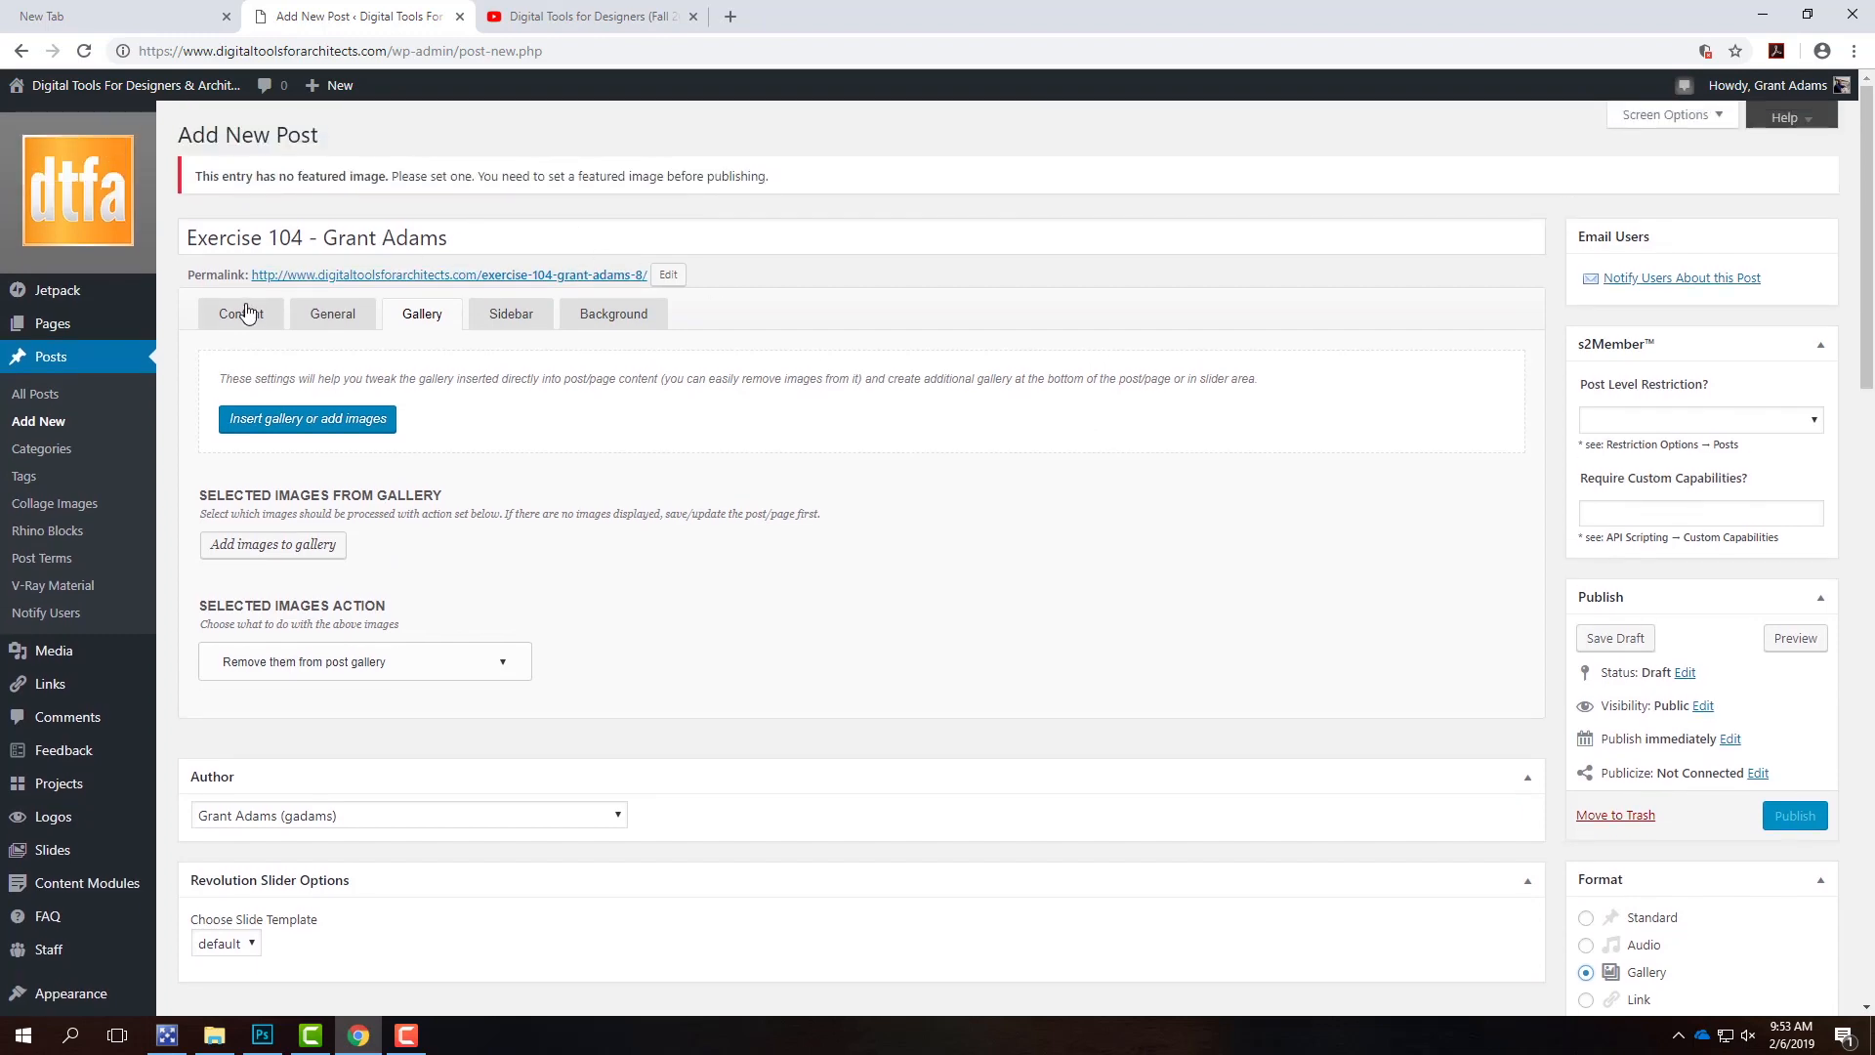
pyautogui.click(244, 314)
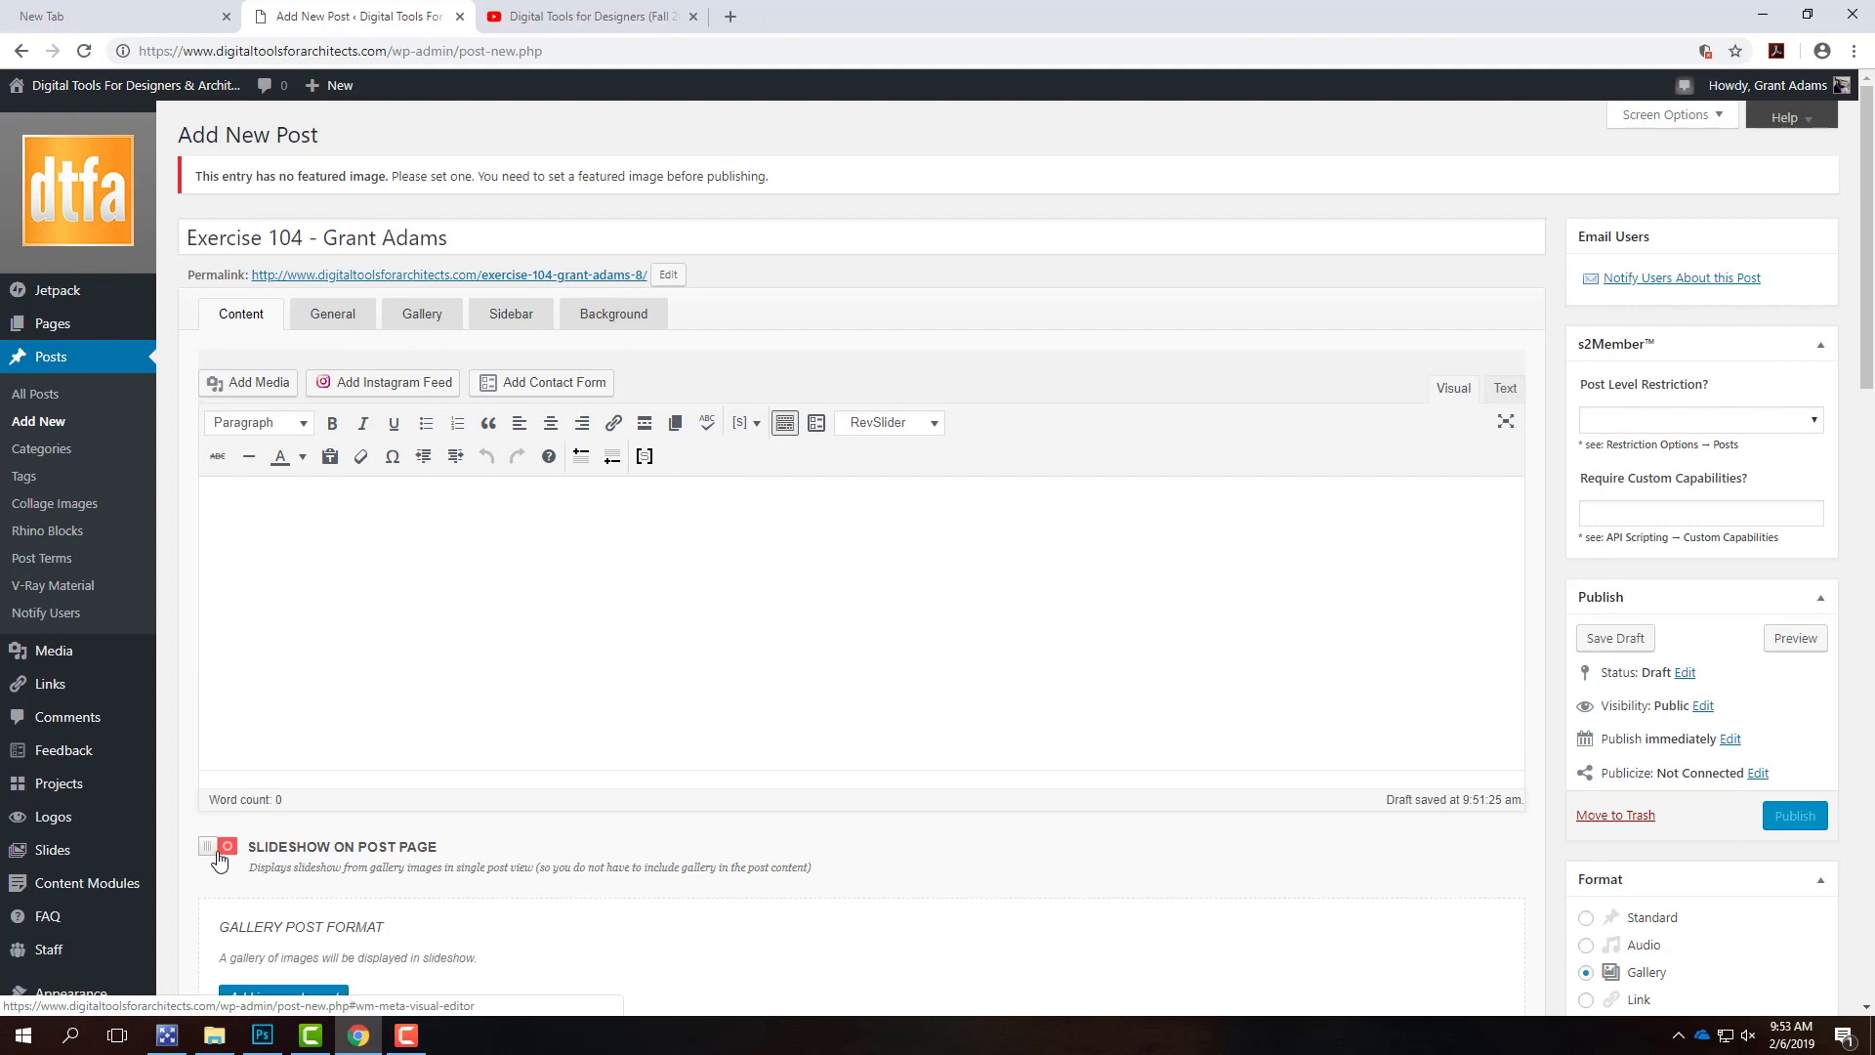
pyautogui.click(220, 850)
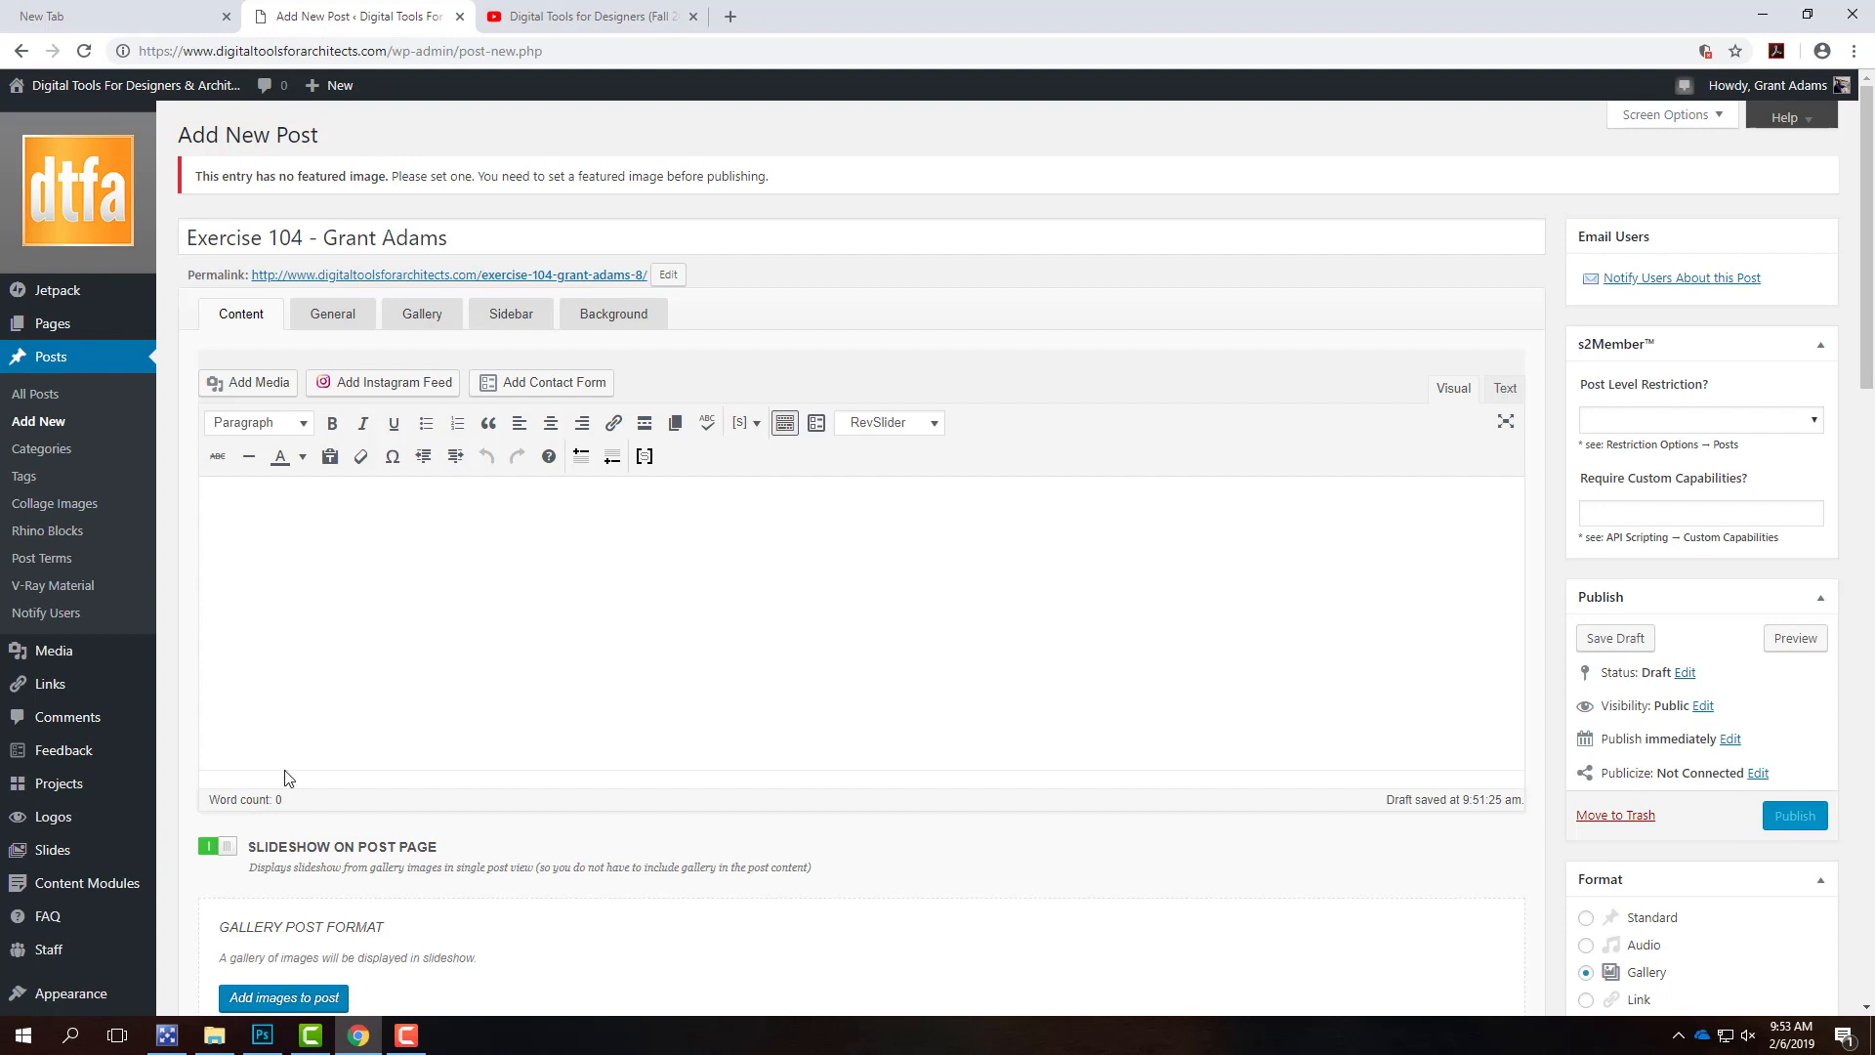
pyautogui.scroll(-1, 1615, 848)
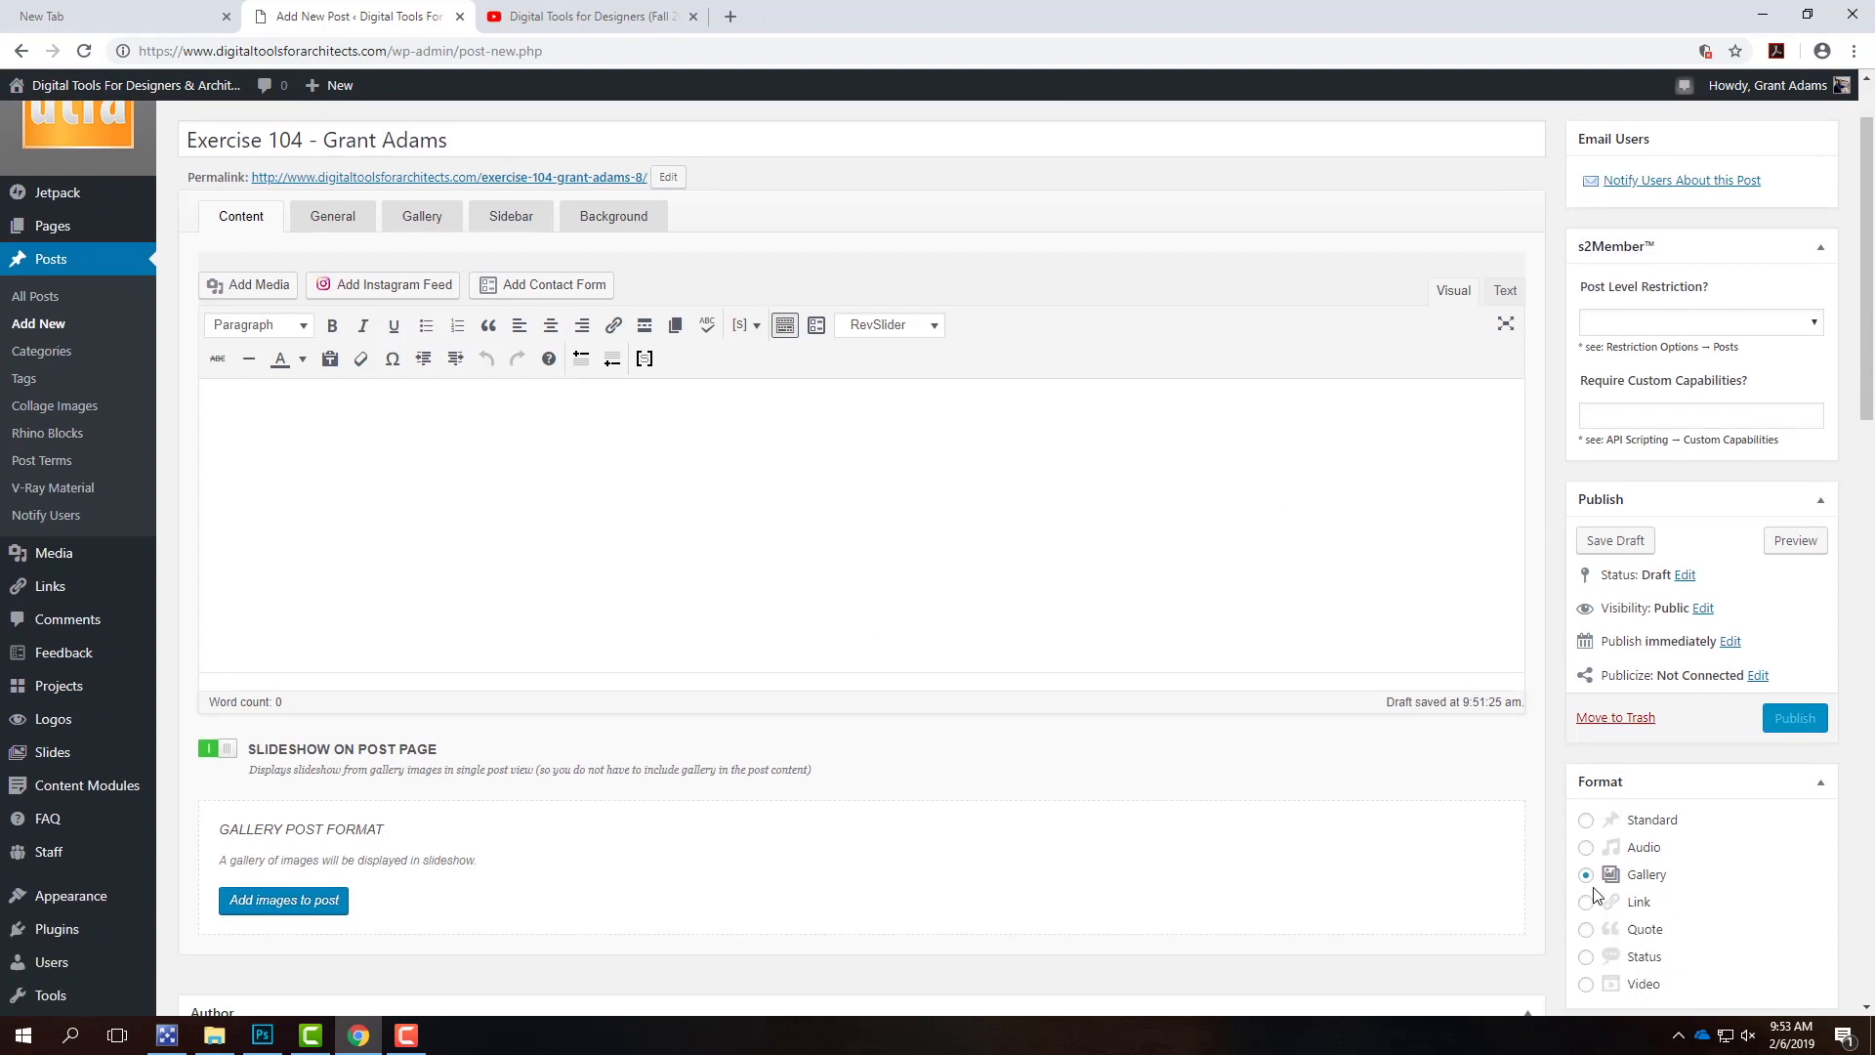
pyautogui.scroll(1, 1530, 889)
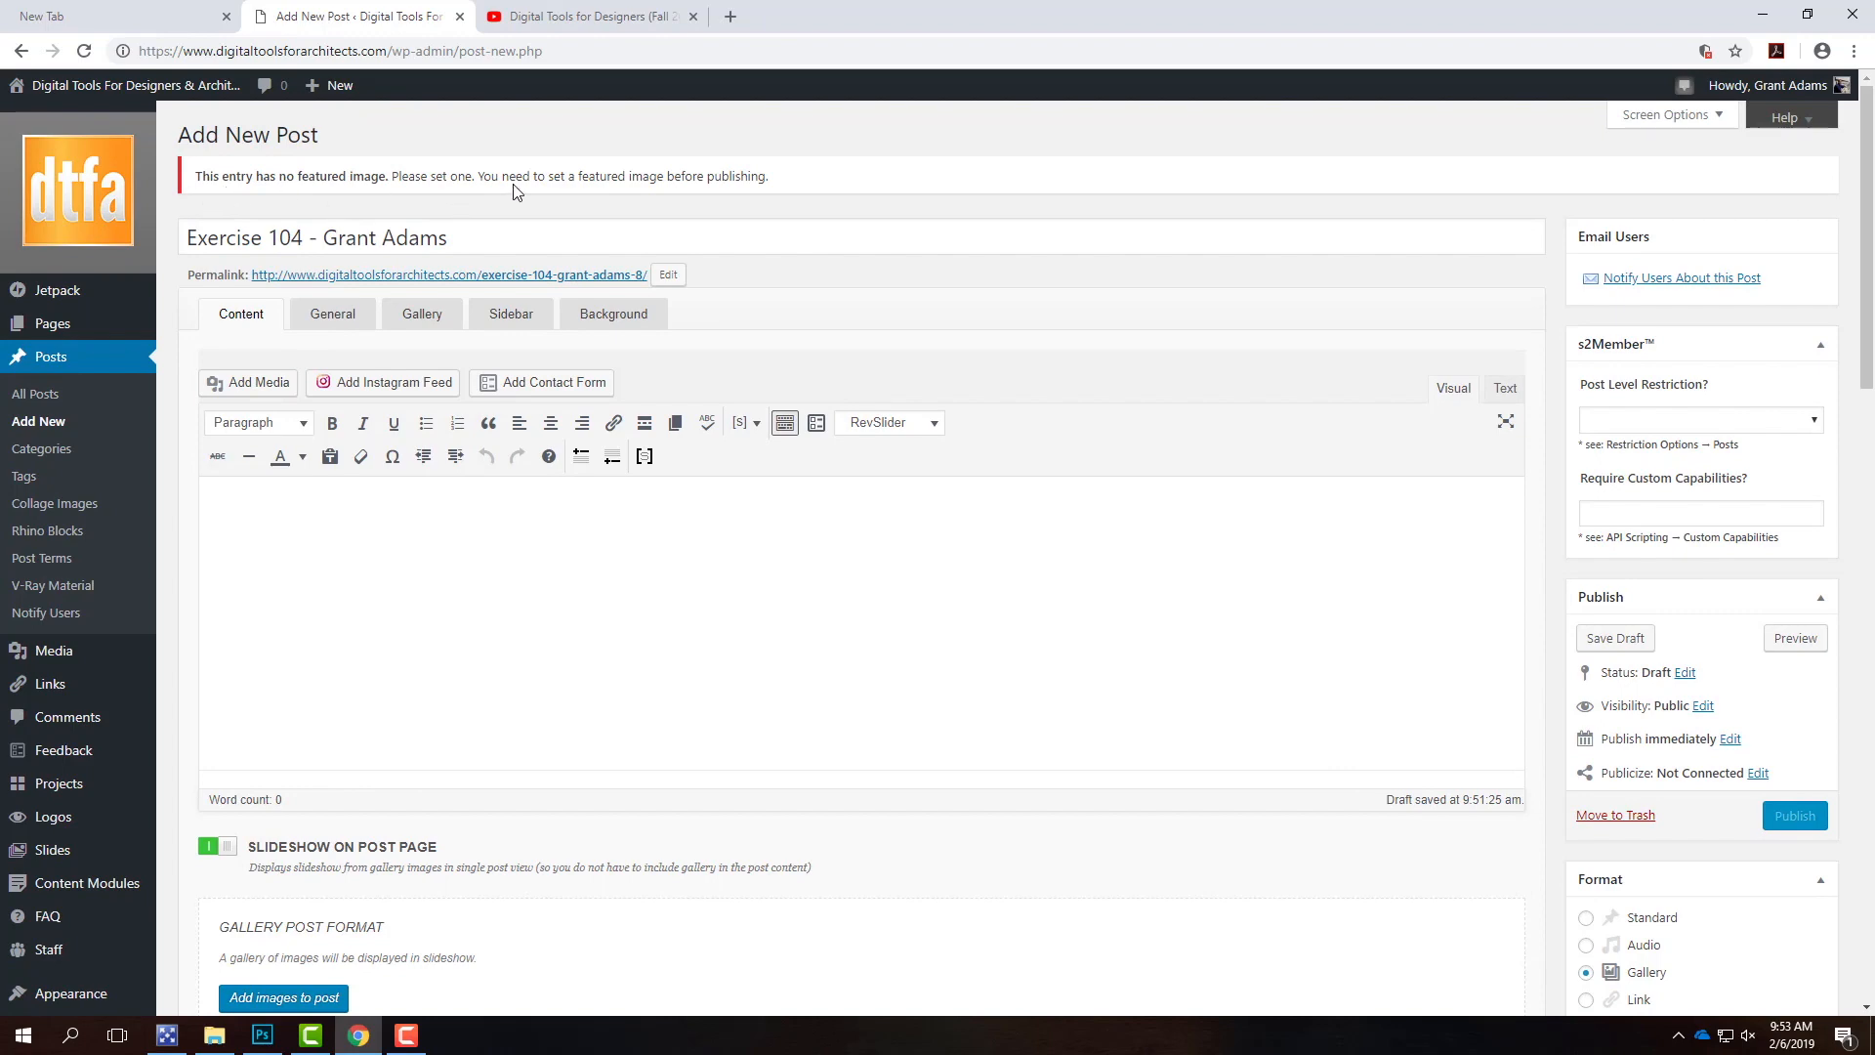
# - Set the A135_Photo2_01a_levels image, from the images uploaded to this post, as the featured image
pyautogui.scroll(-15, 1398, 534)
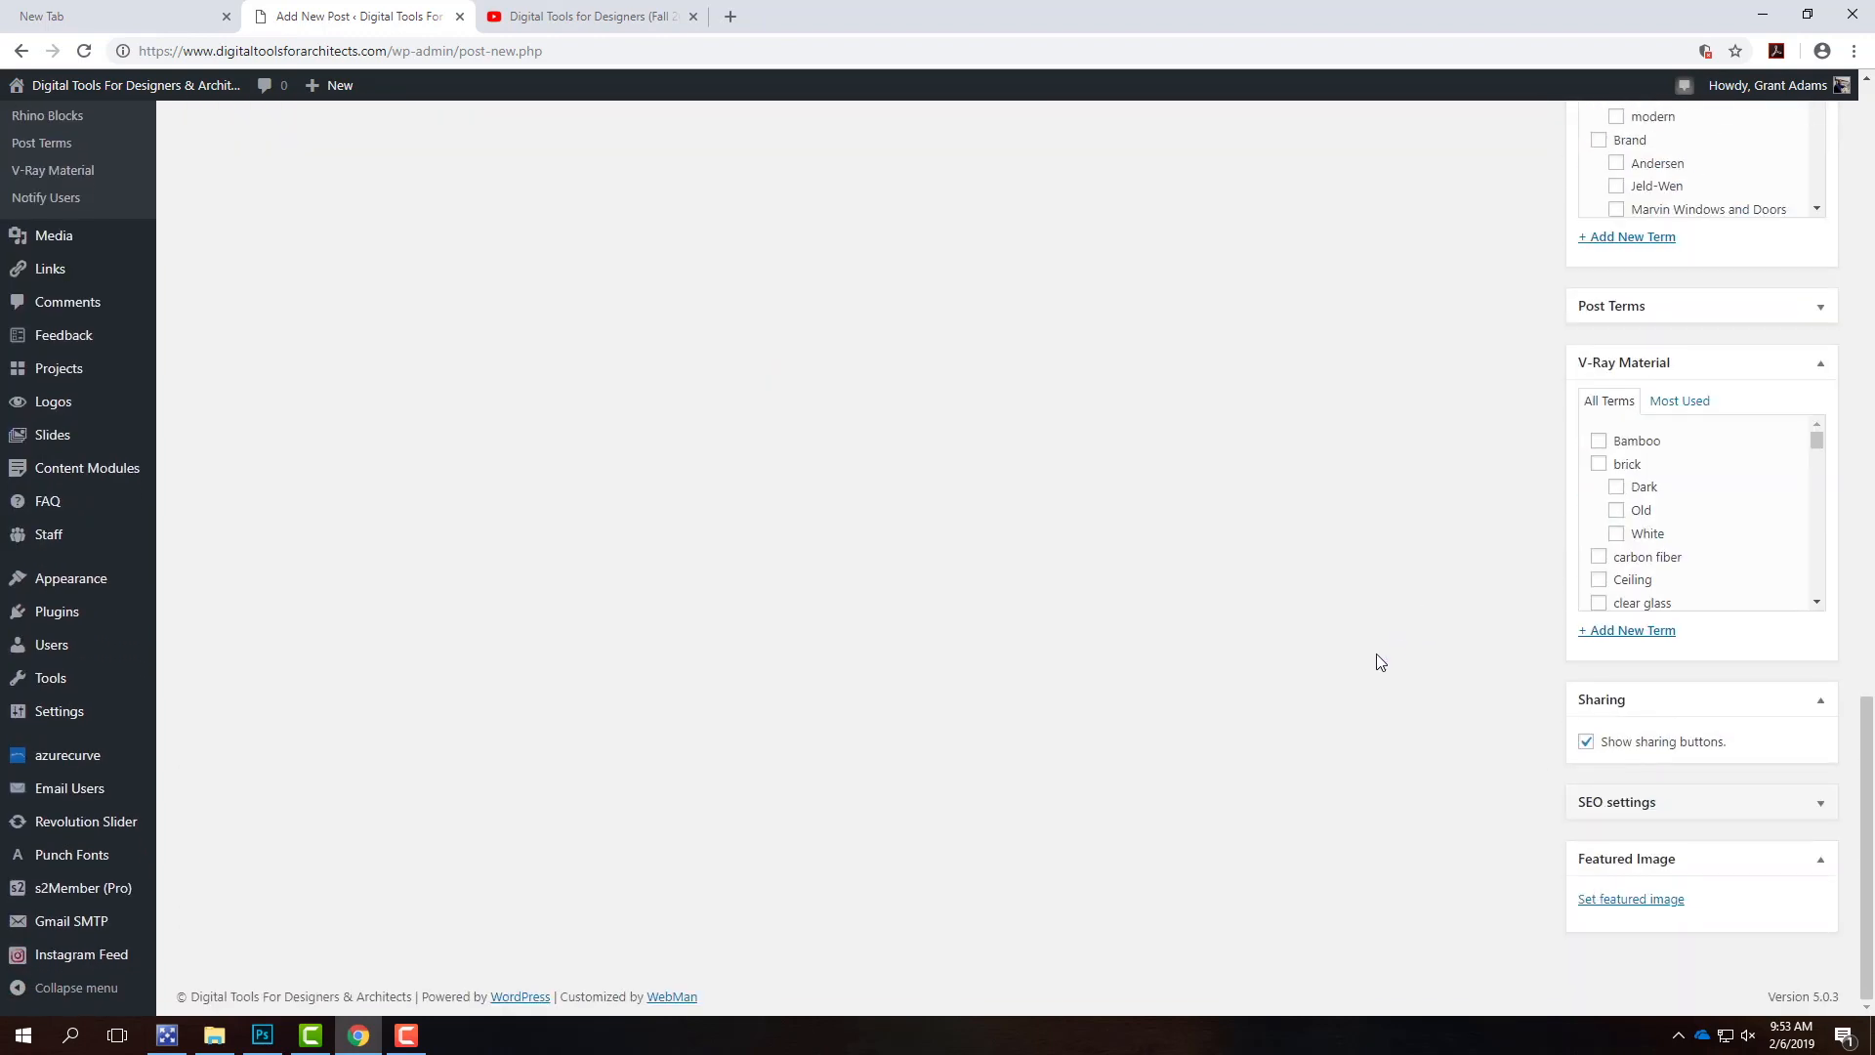
pyautogui.click(1625, 900)
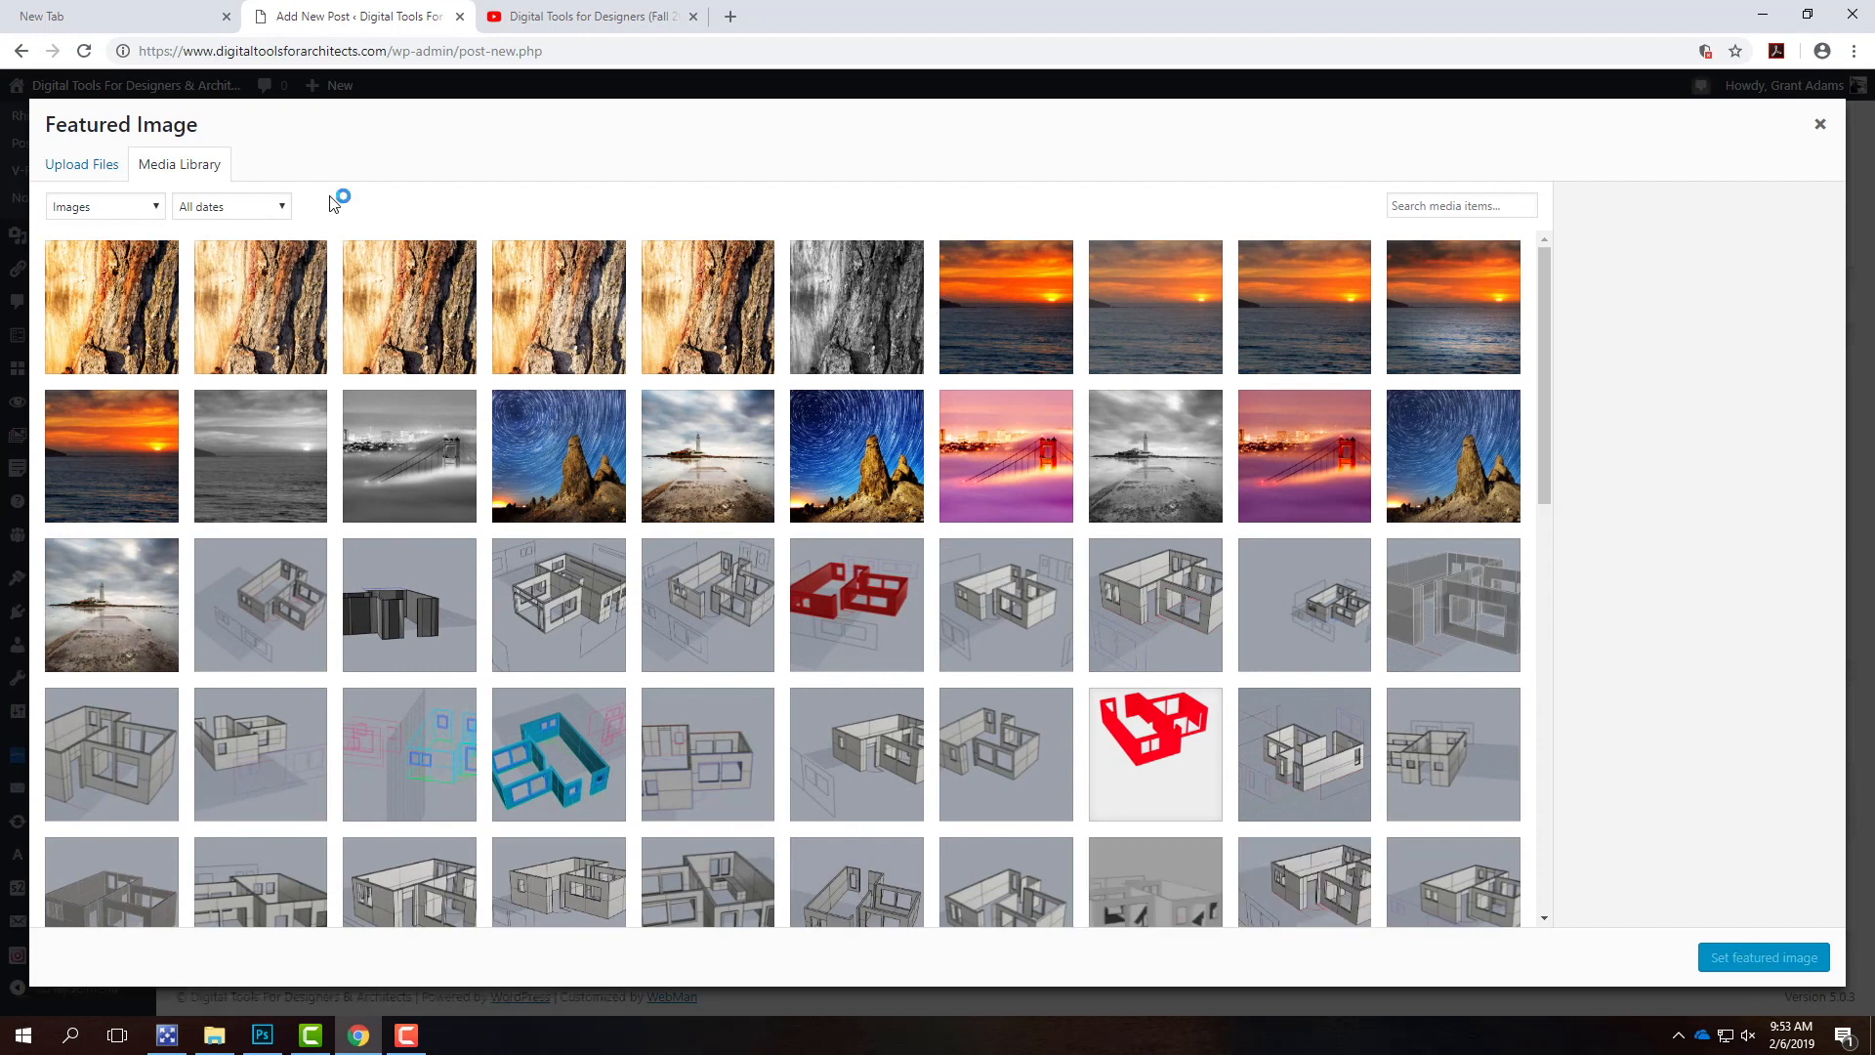
pyautogui.click(202, 207)
pyautogui.click(134, 207)
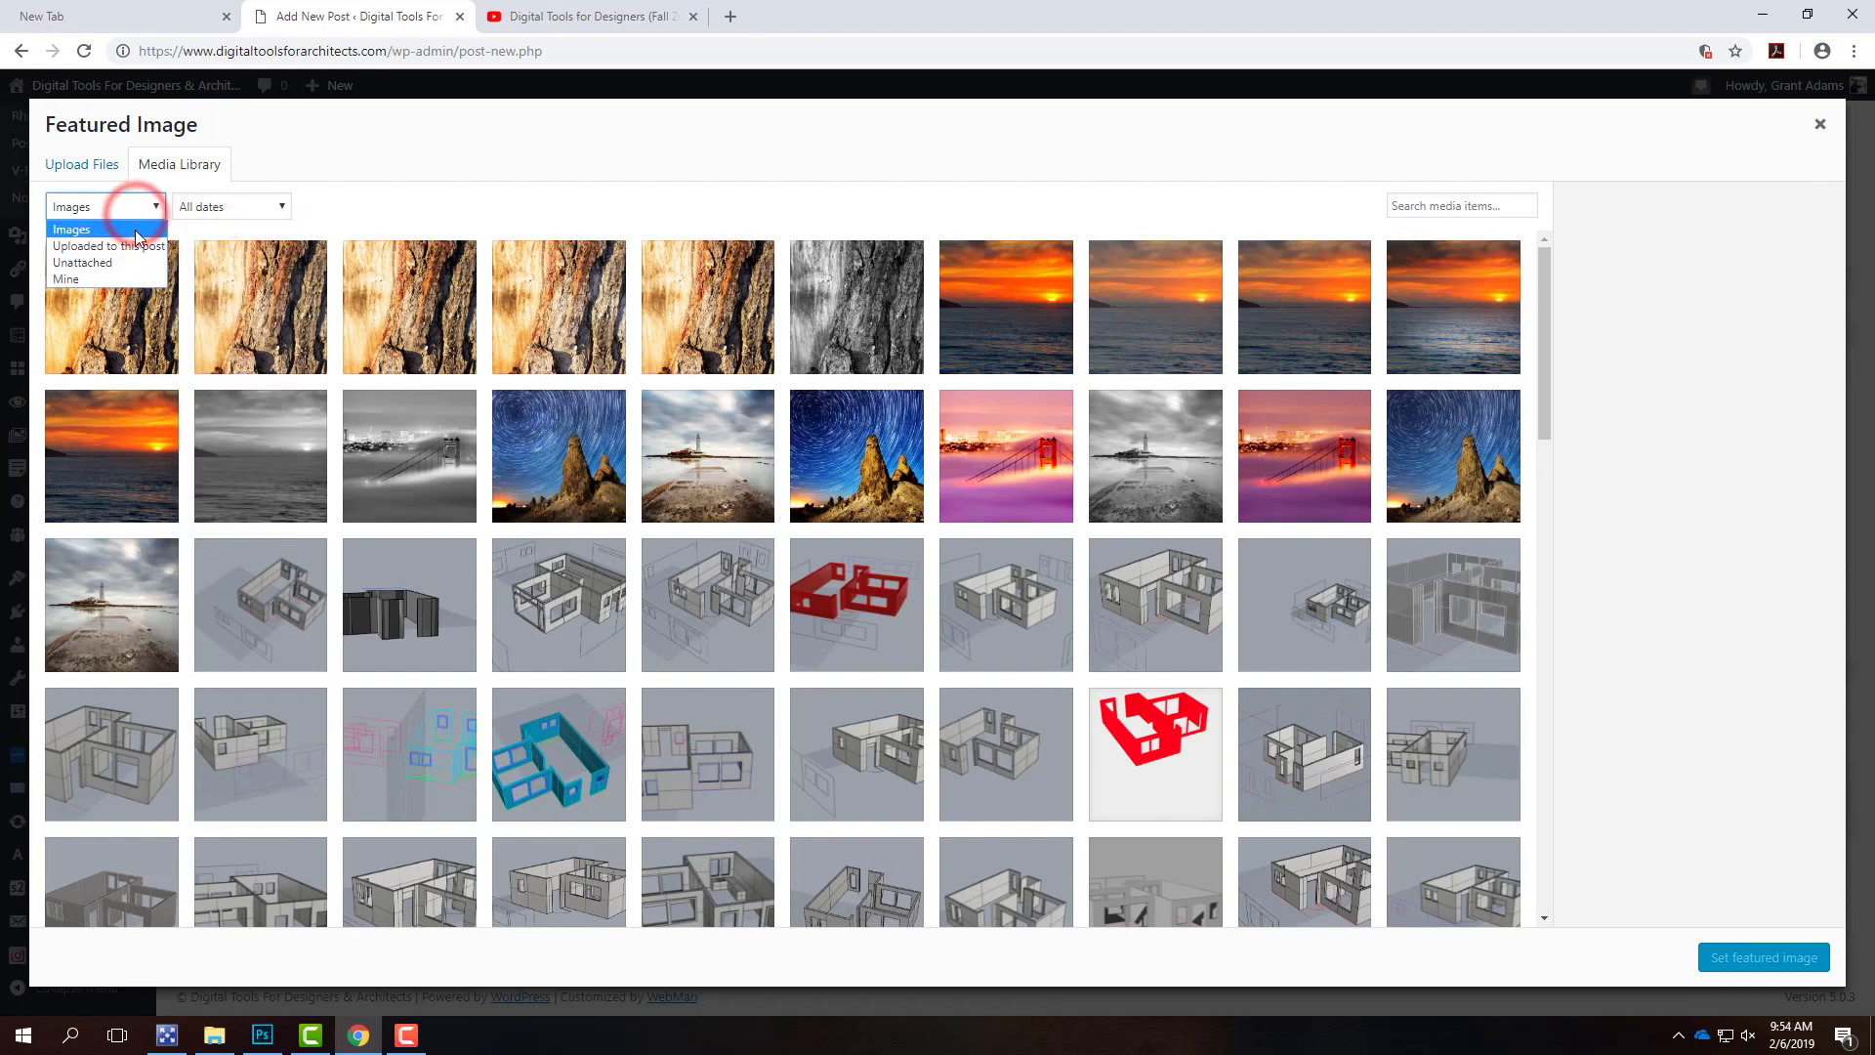
pyautogui.click(135, 245)
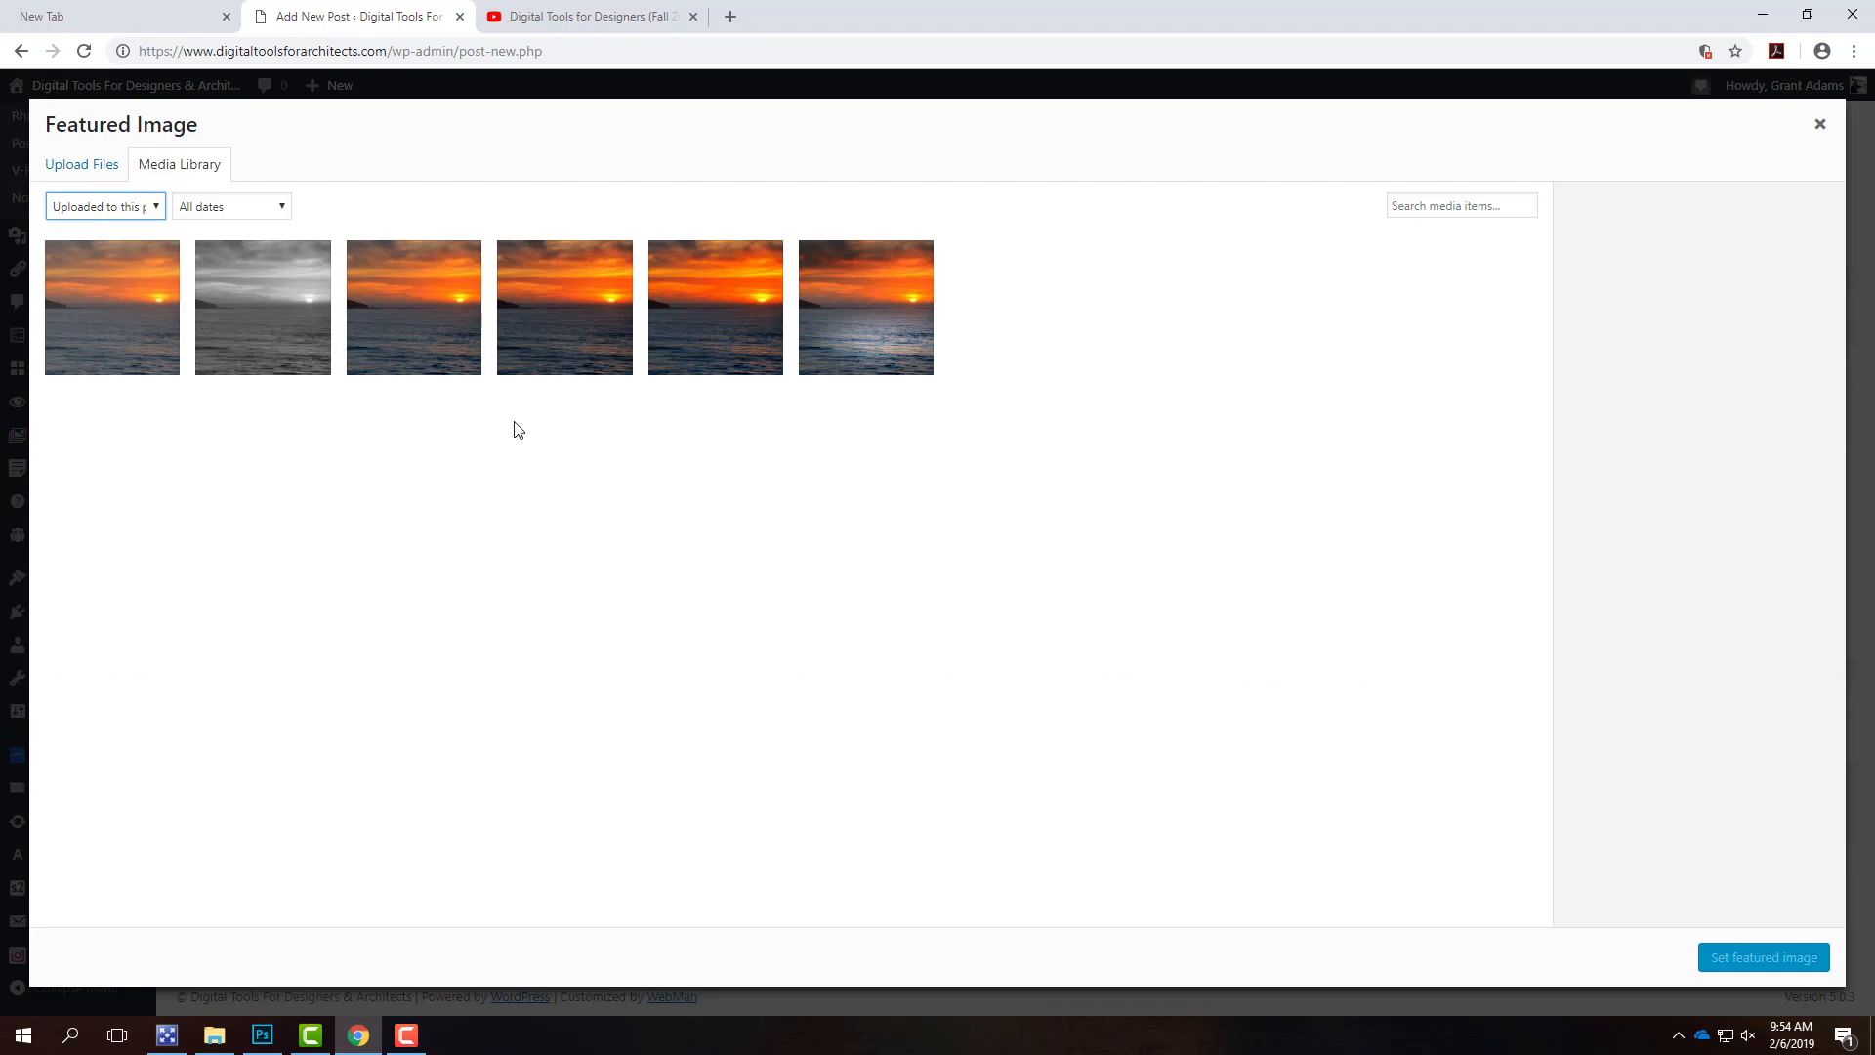
pyautogui.click(441, 300)
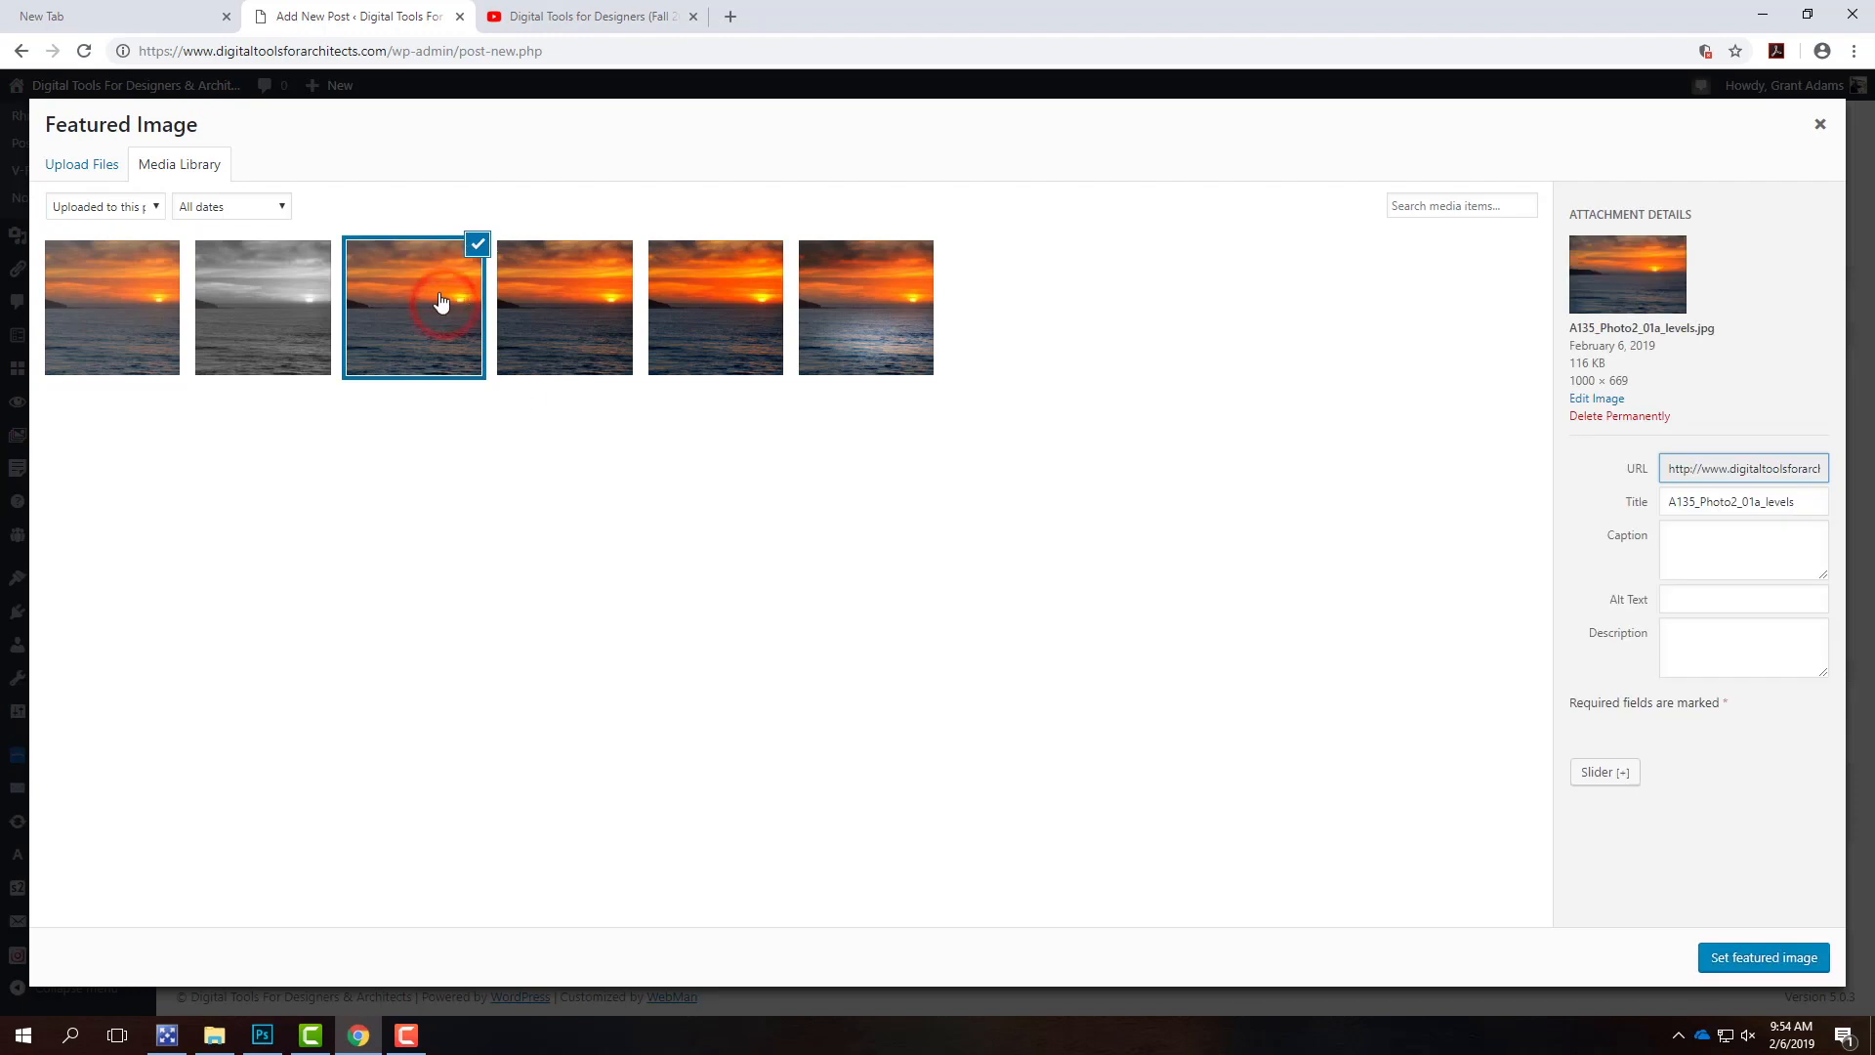
pyautogui.click(1738, 957)
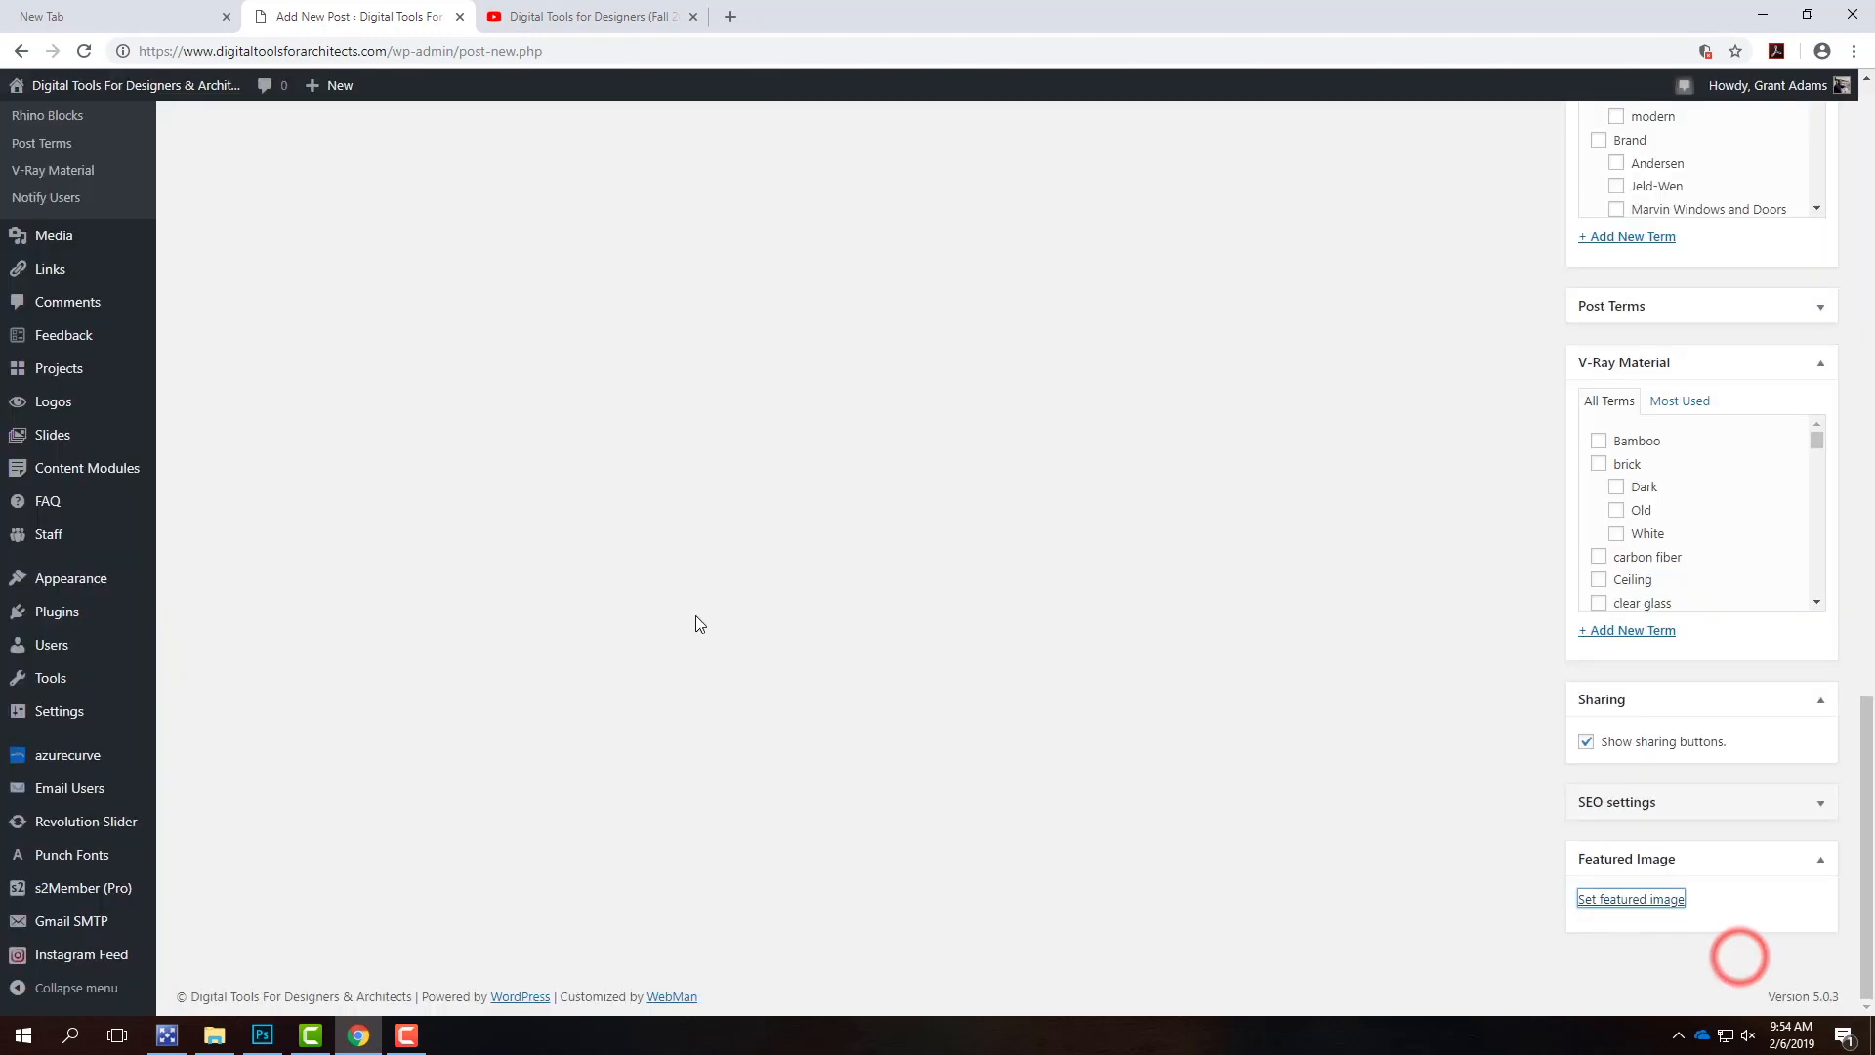
pyautogui.scroll(-4, 1167, 596)
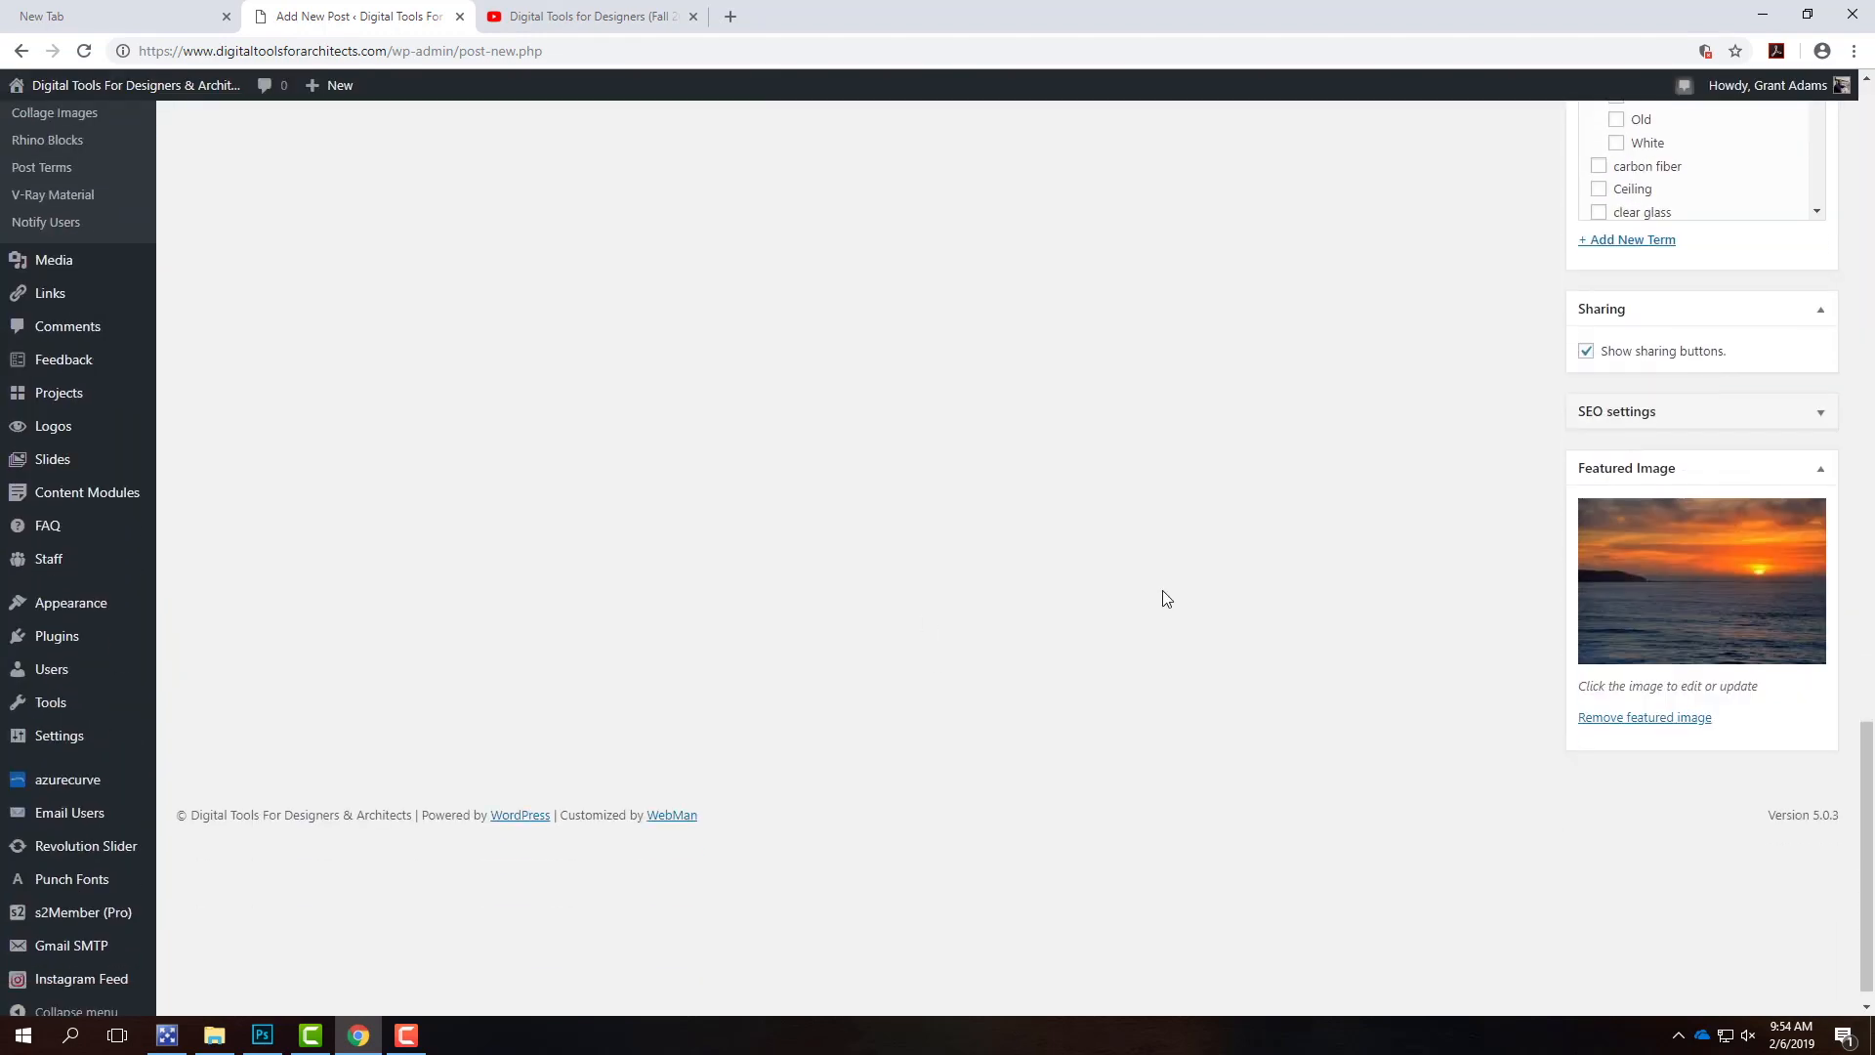
# - Assign the post to the Exercise 104 category and its parent category Exercises (Archi 135)
pyautogui.scroll(15, 1167, 598)
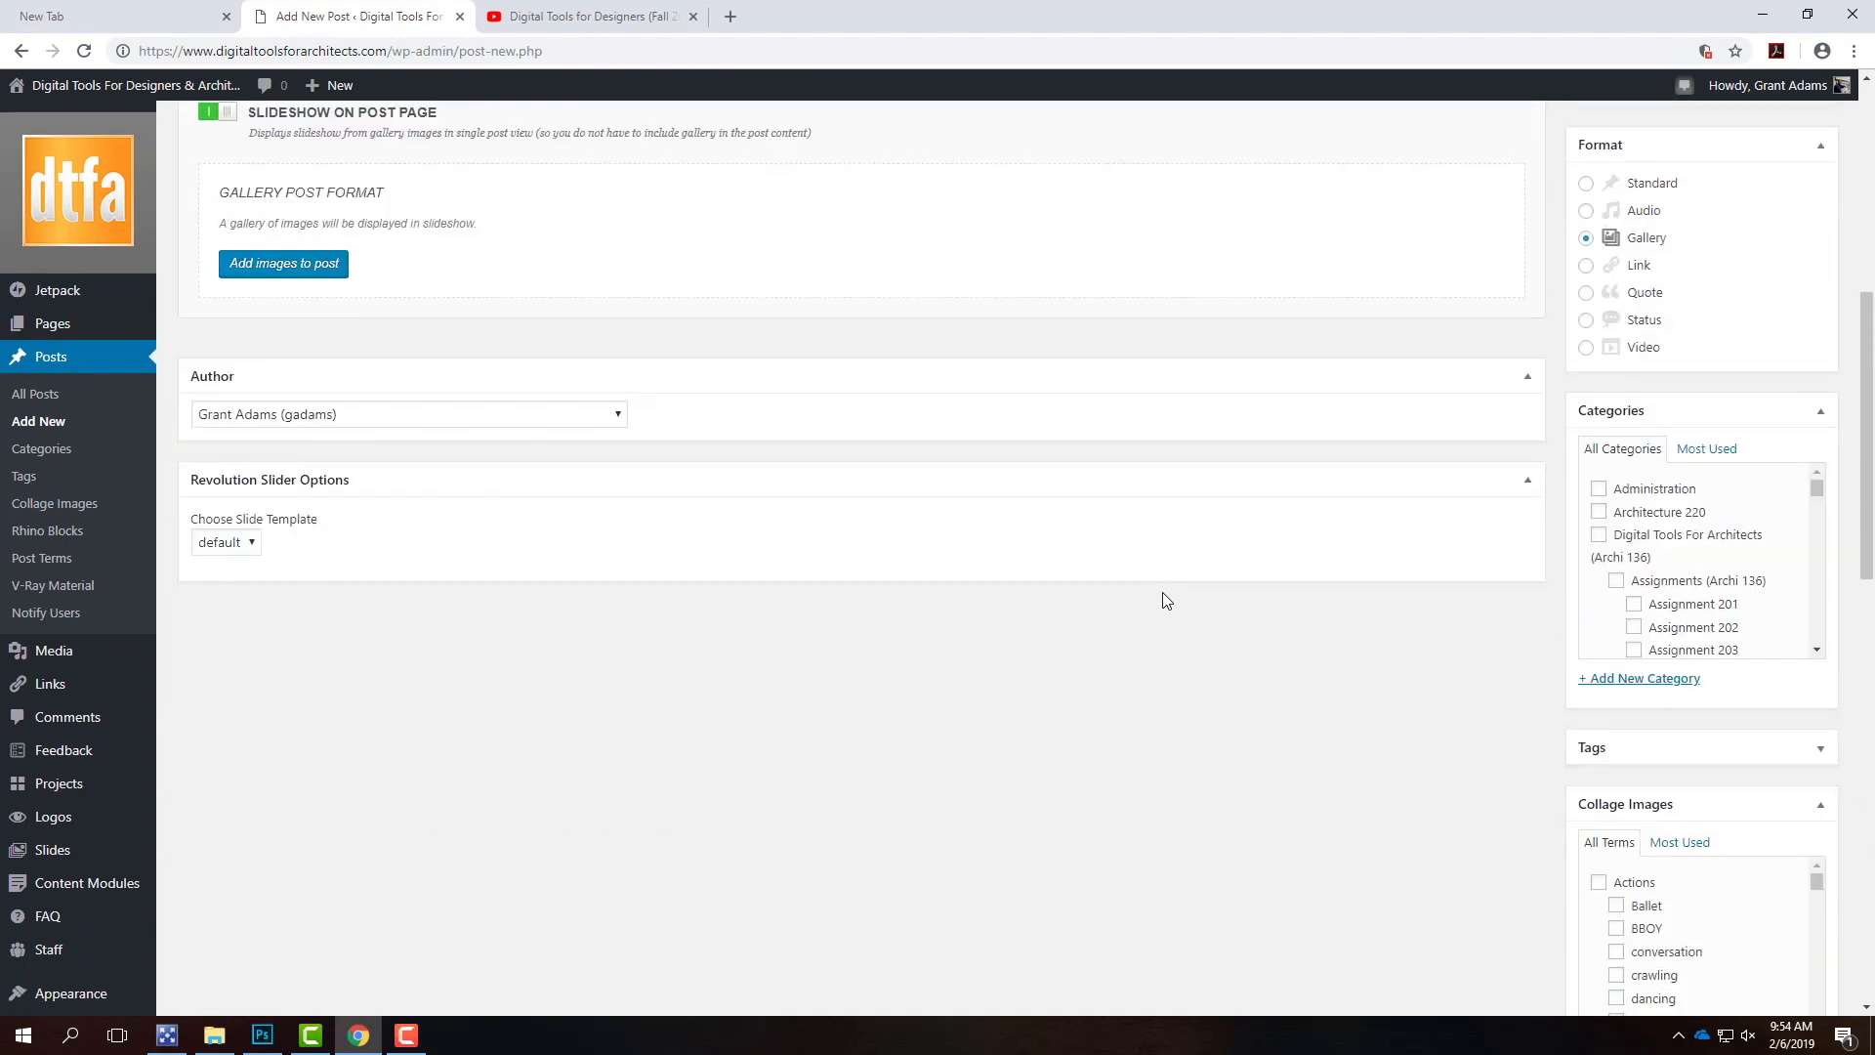
pyautogui.scroll(-8, 1641, 526)
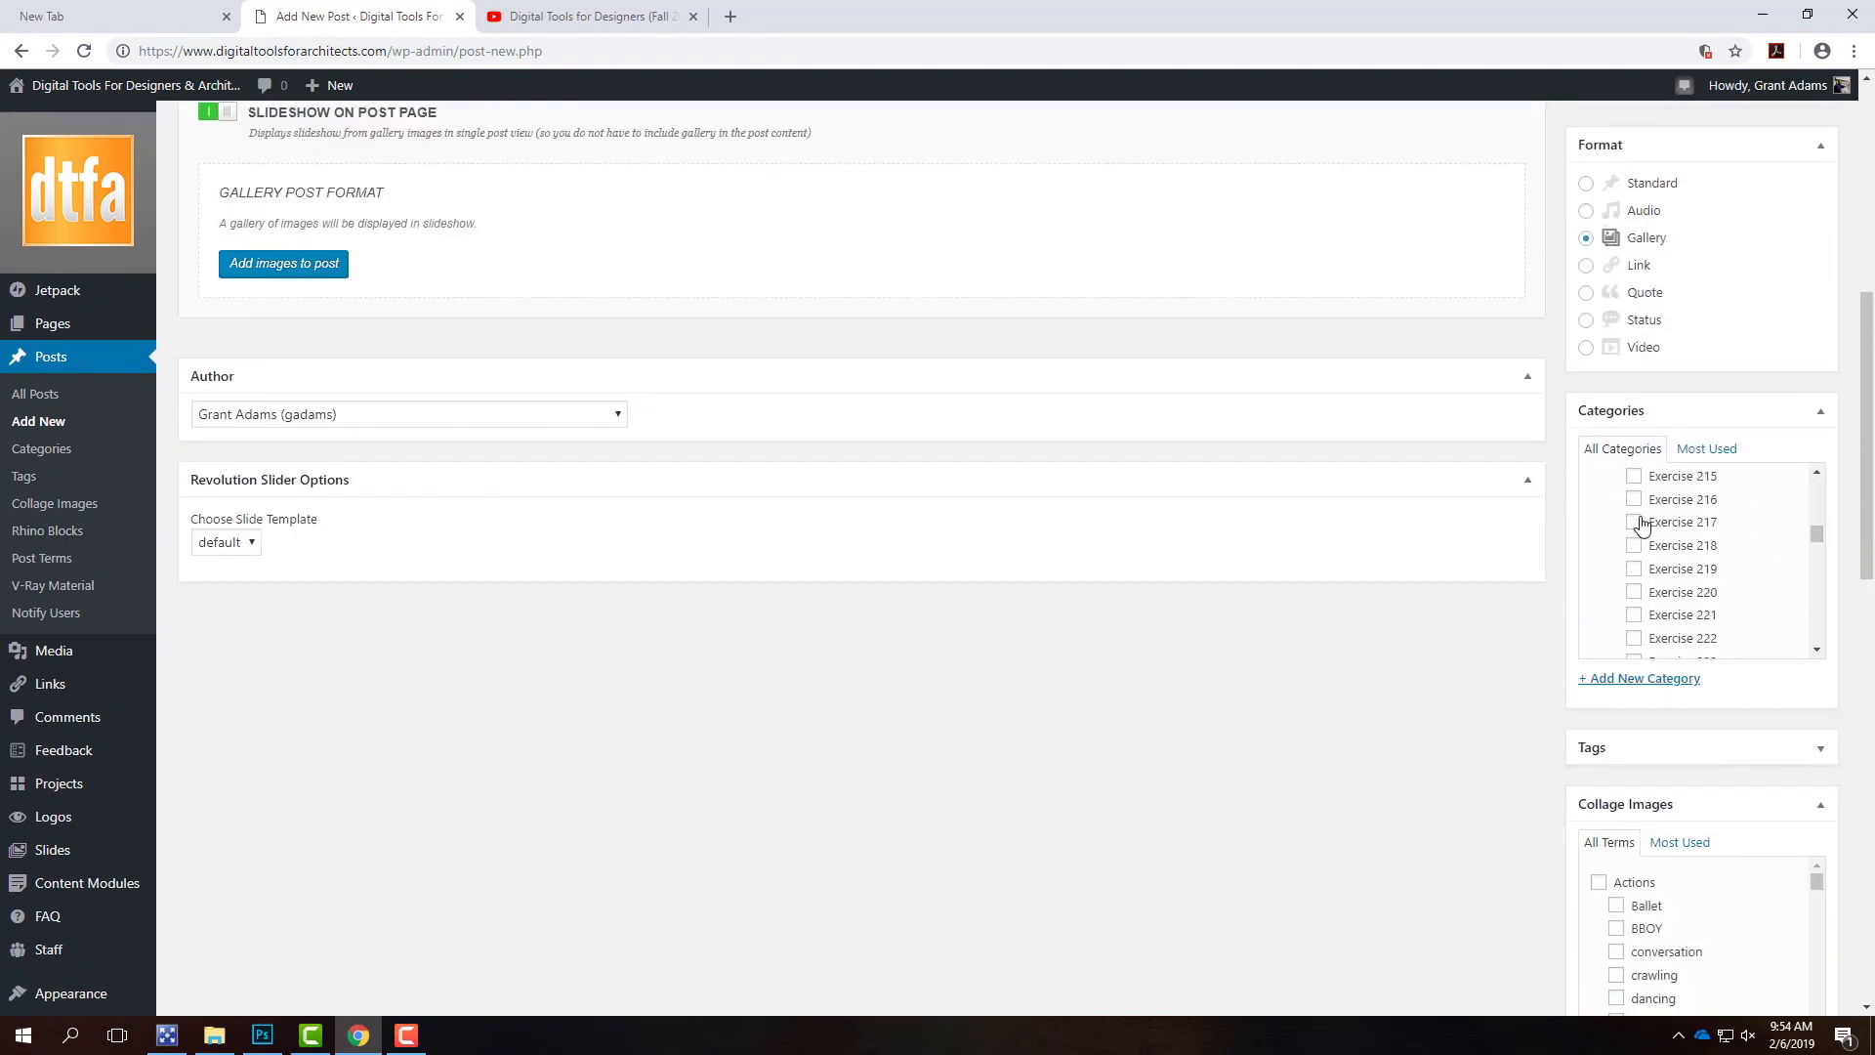
pyautogui.scroll(-3, 1640, 529)
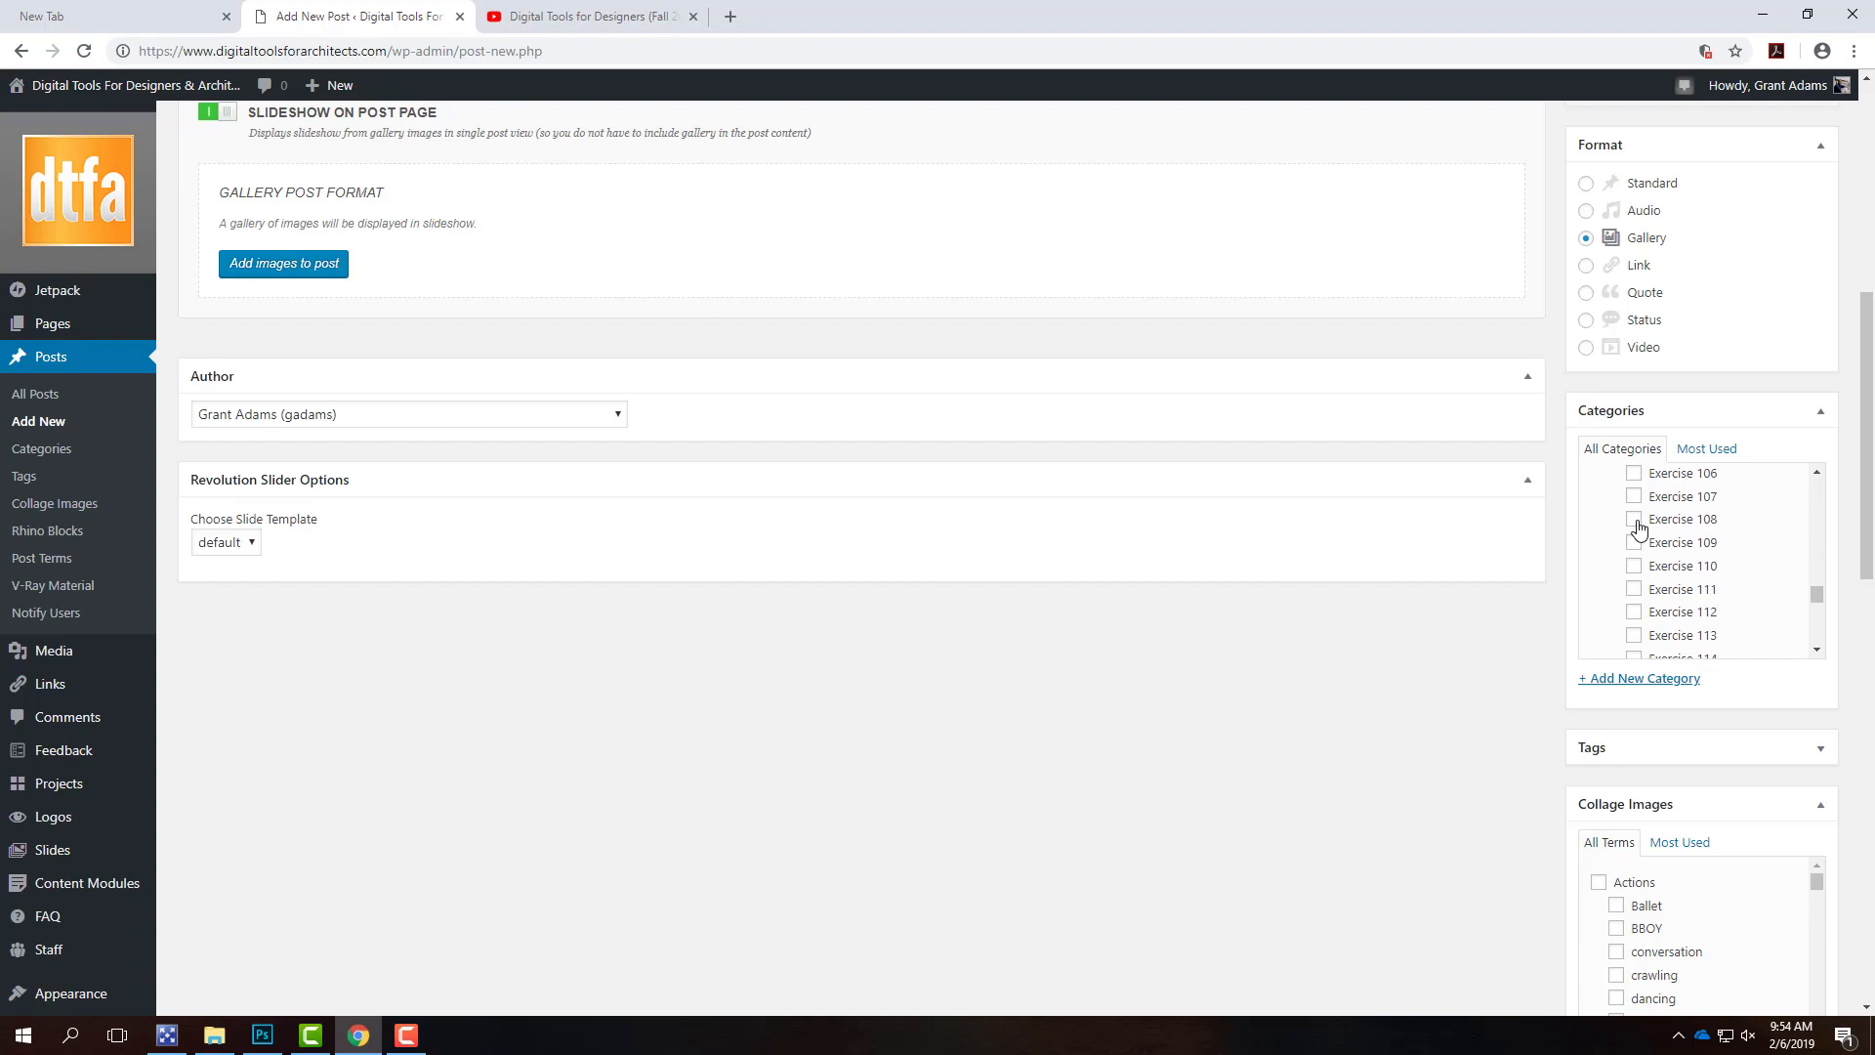
pyautogui.click(1632, 613)
pyautogui.click(1619, 521)
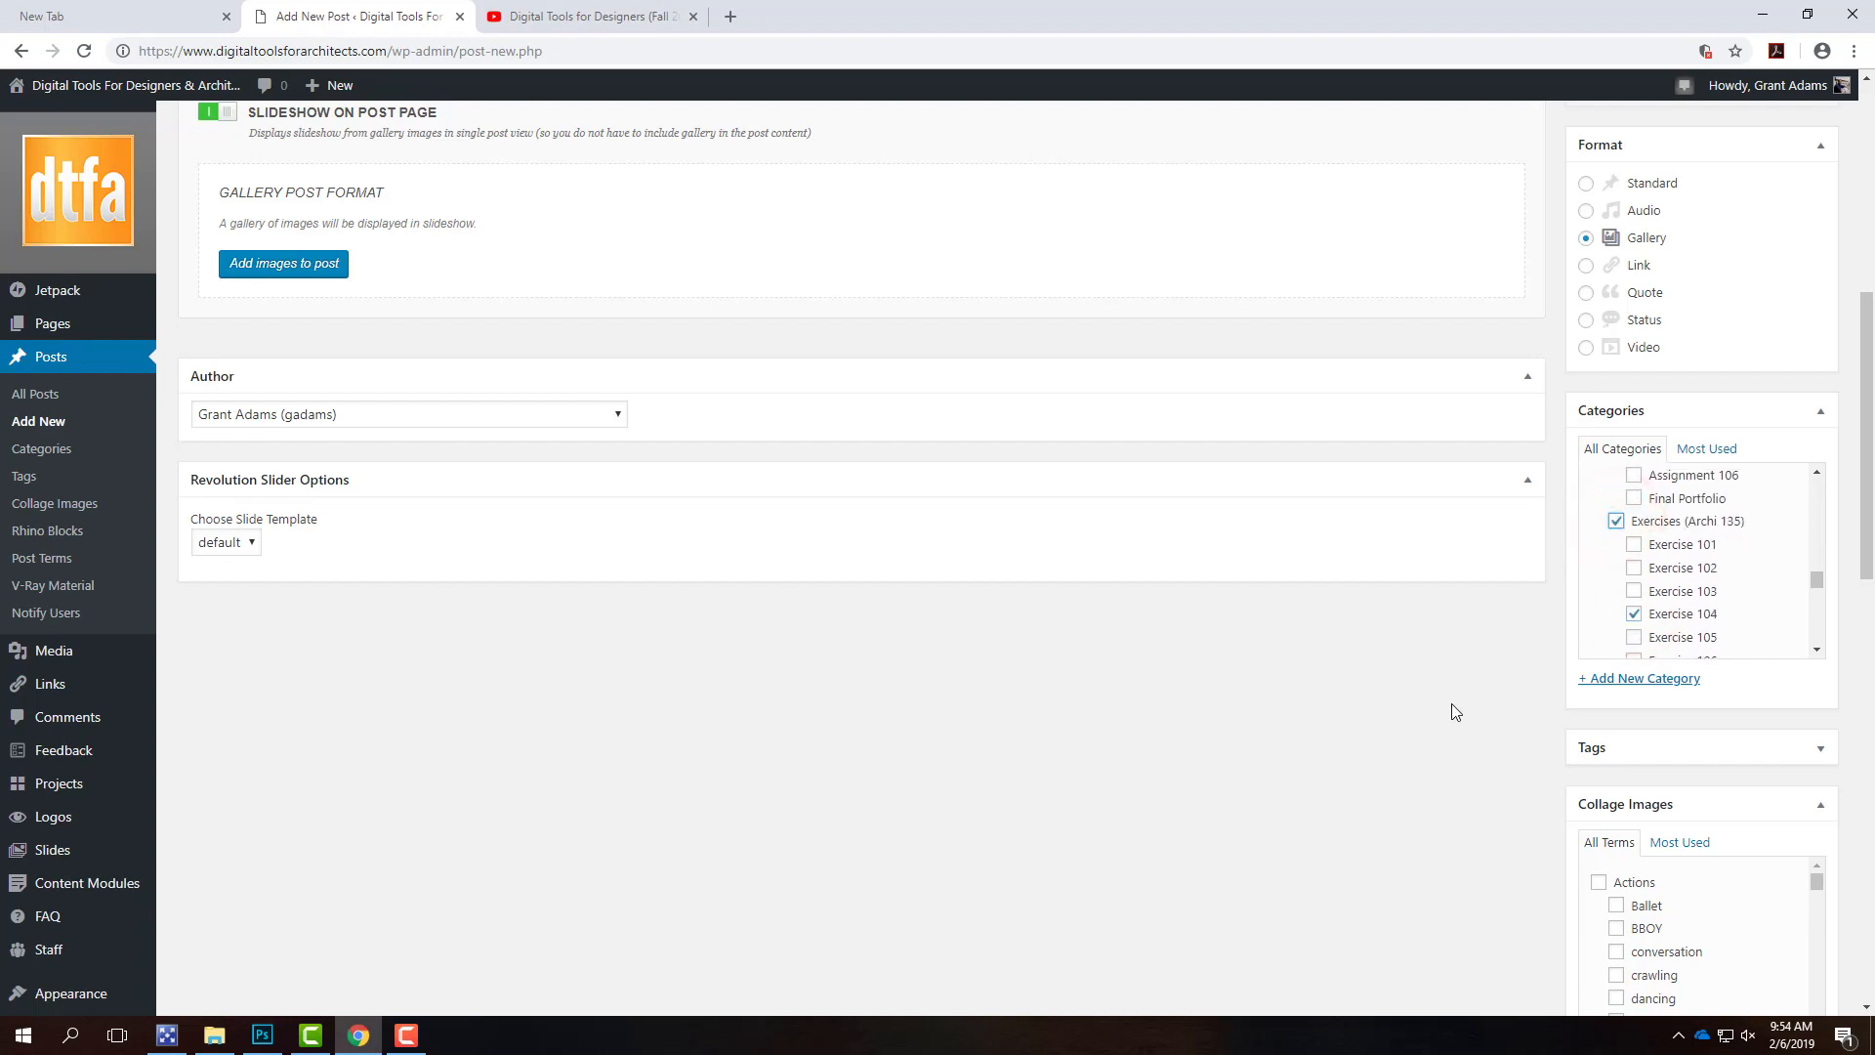
# - Publish the Exercise 104 post and dismiss the proofreading message
pyautogui.scroll(6, 1464, 723)
pyautogui.scroll(1, 548, 411)
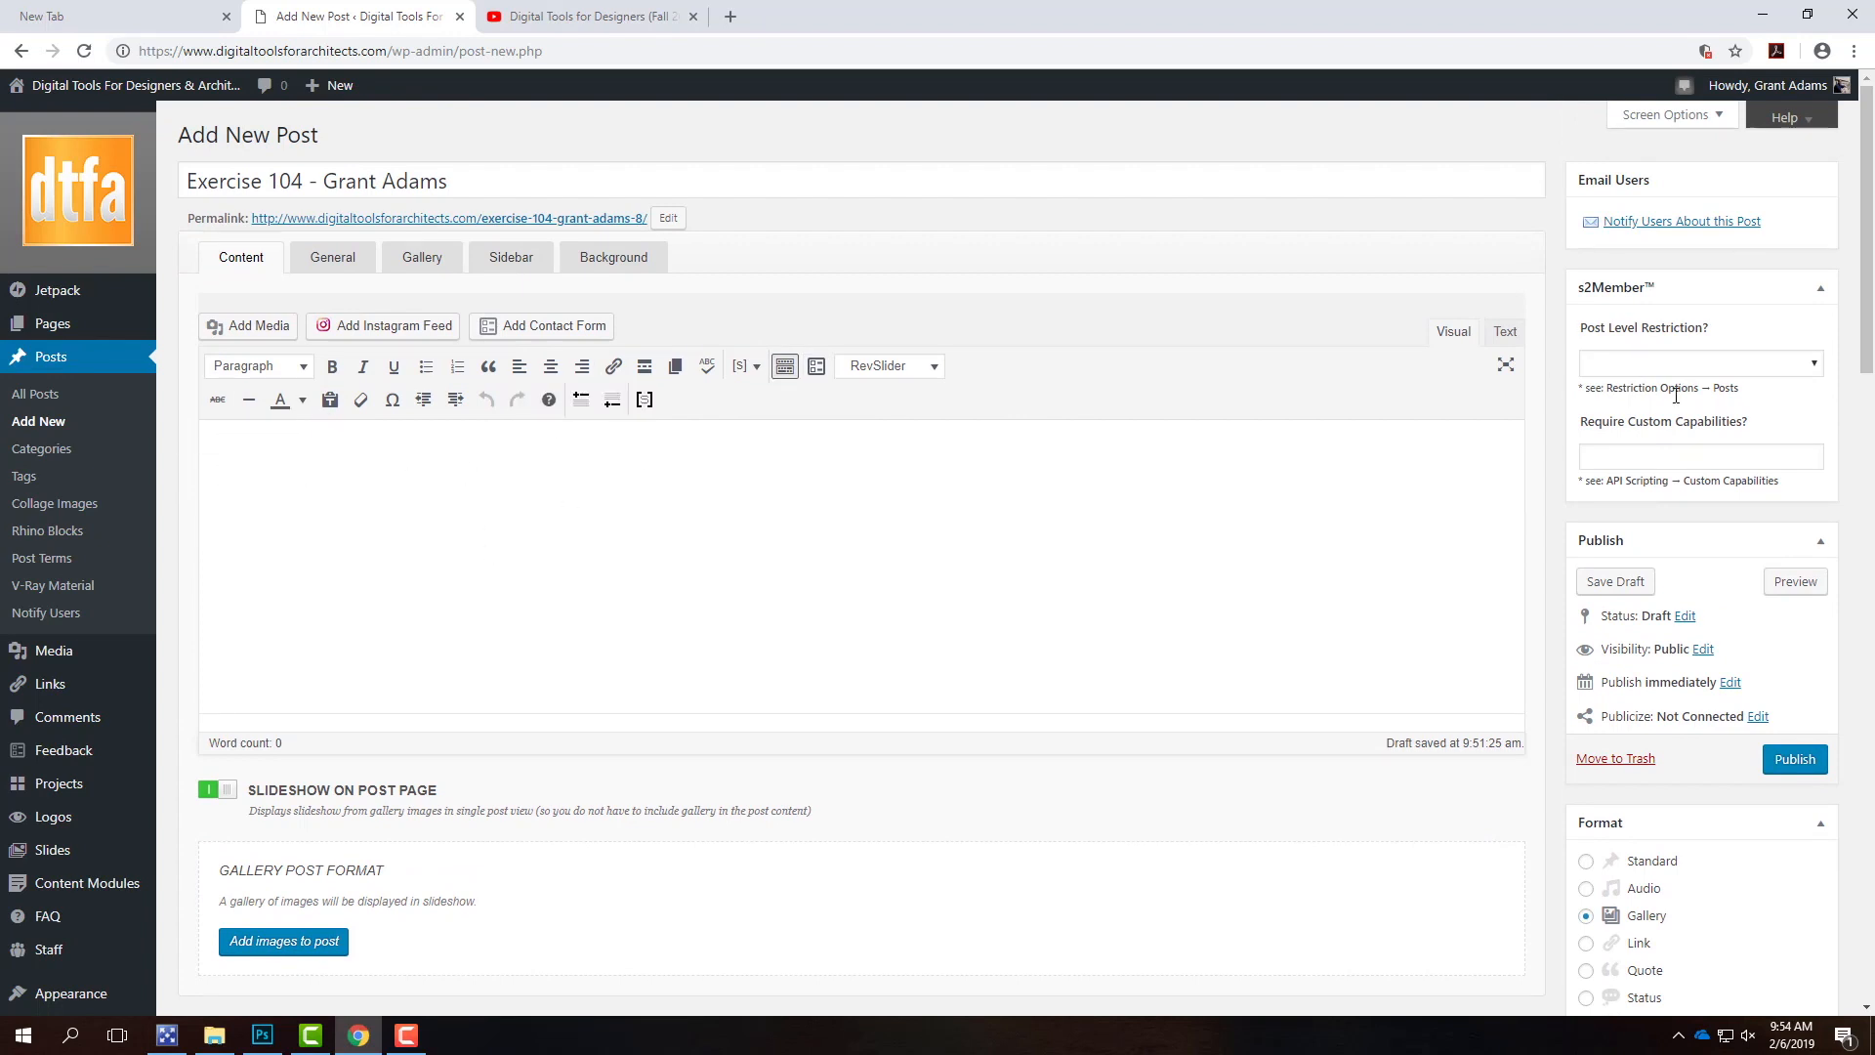
pyautogui.click(1793, 770)
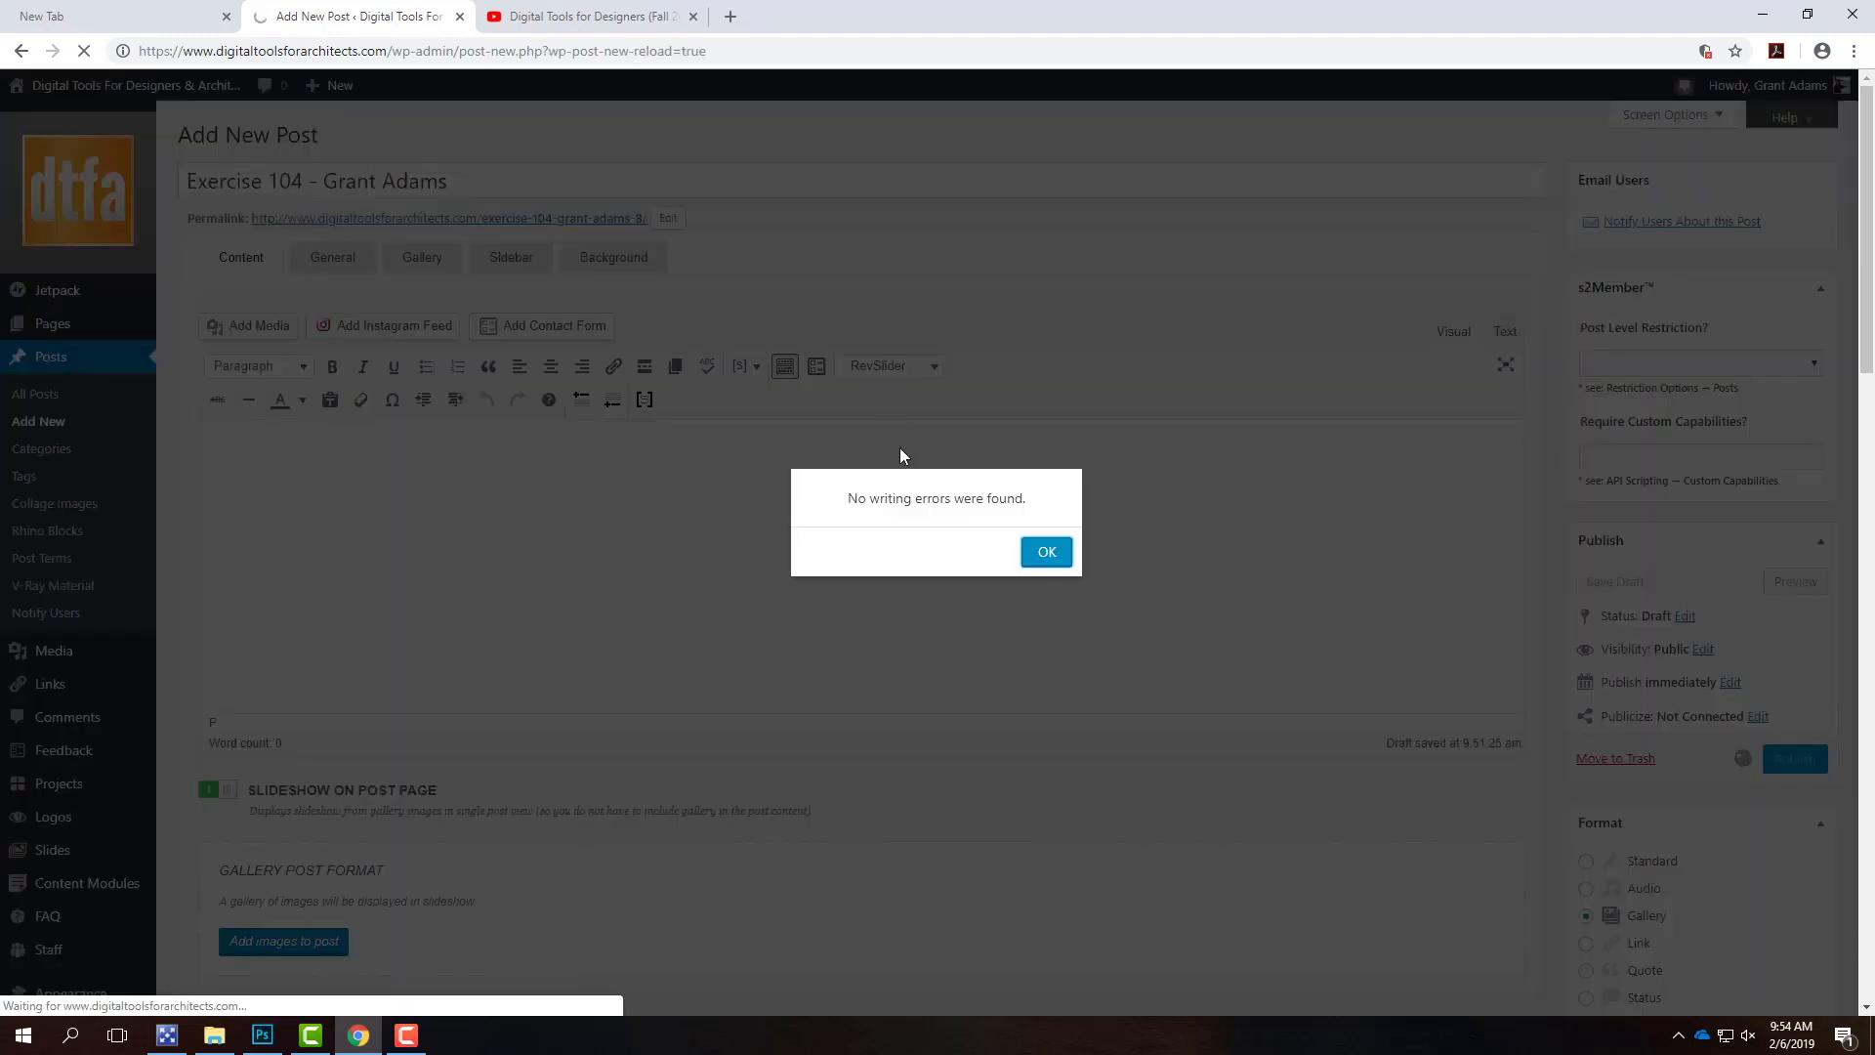
pyautogui.click(1046, 552)
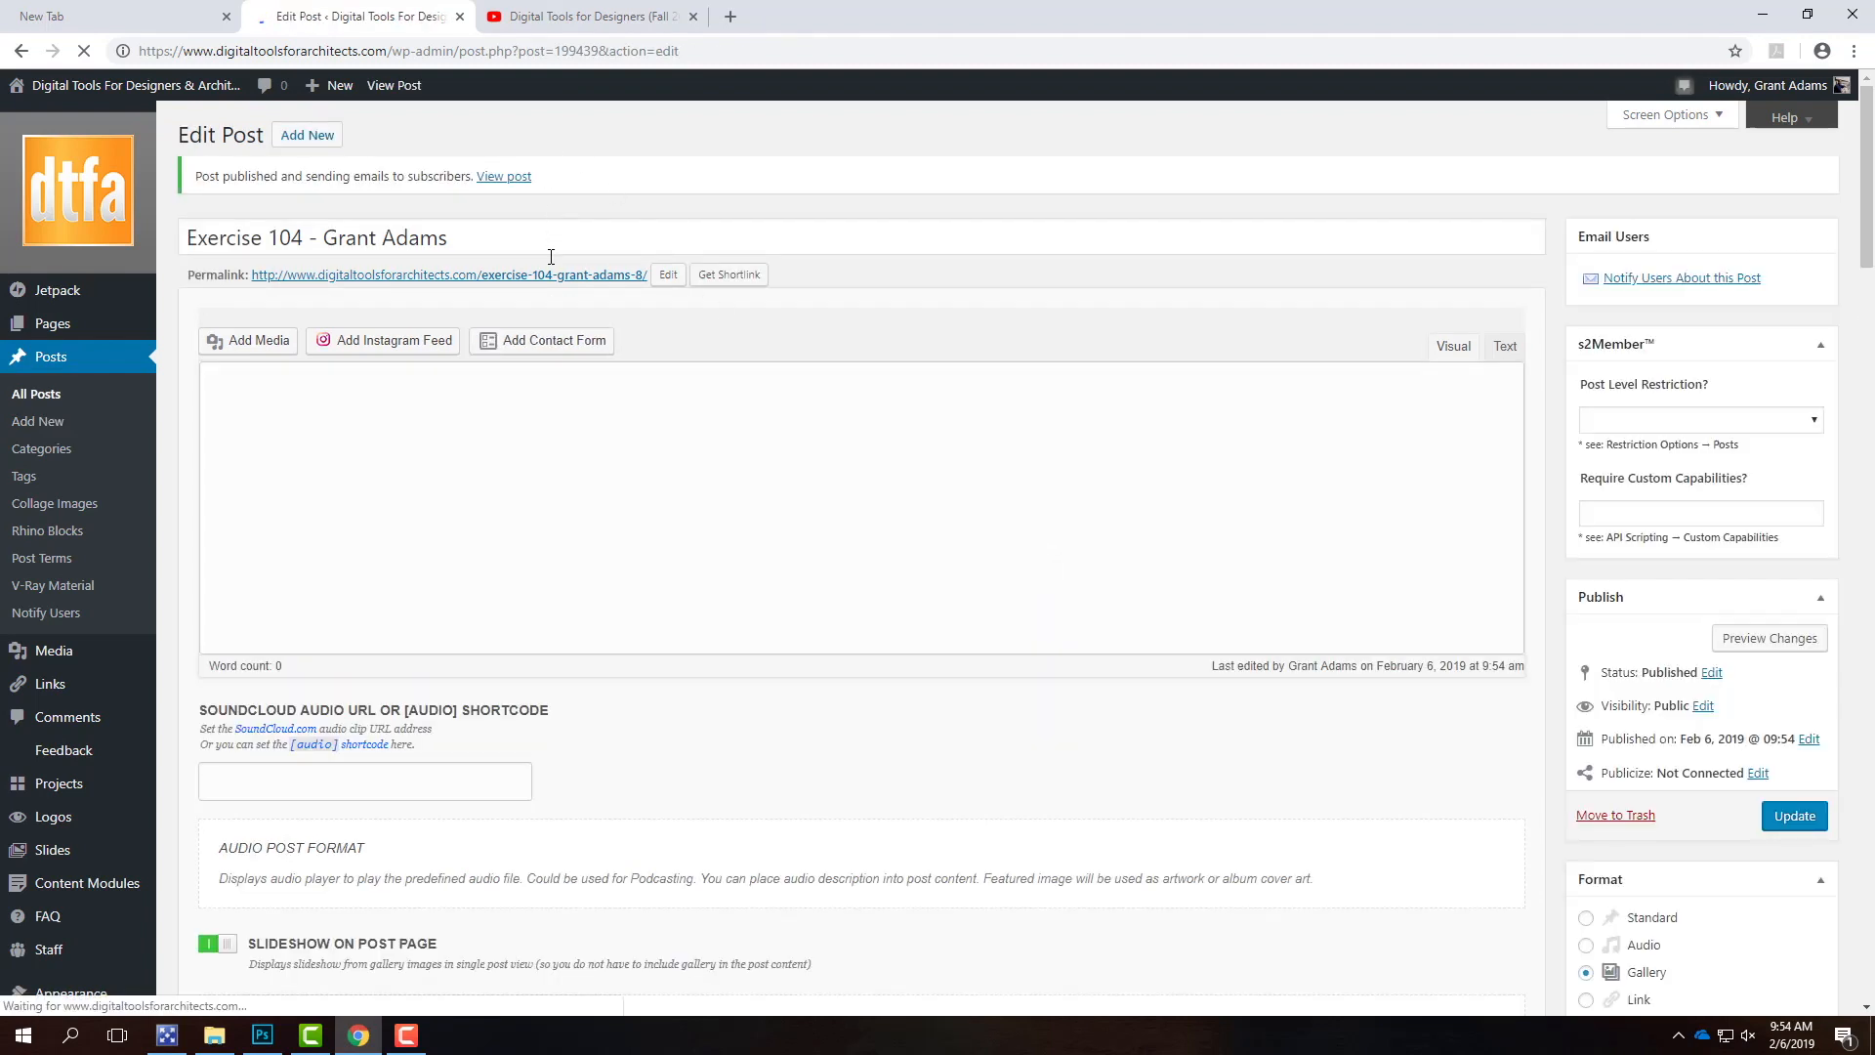
# - Open the published Exercise 104 post and page through its whole image slideshow to check the order
pyautogui.click(572, 280)
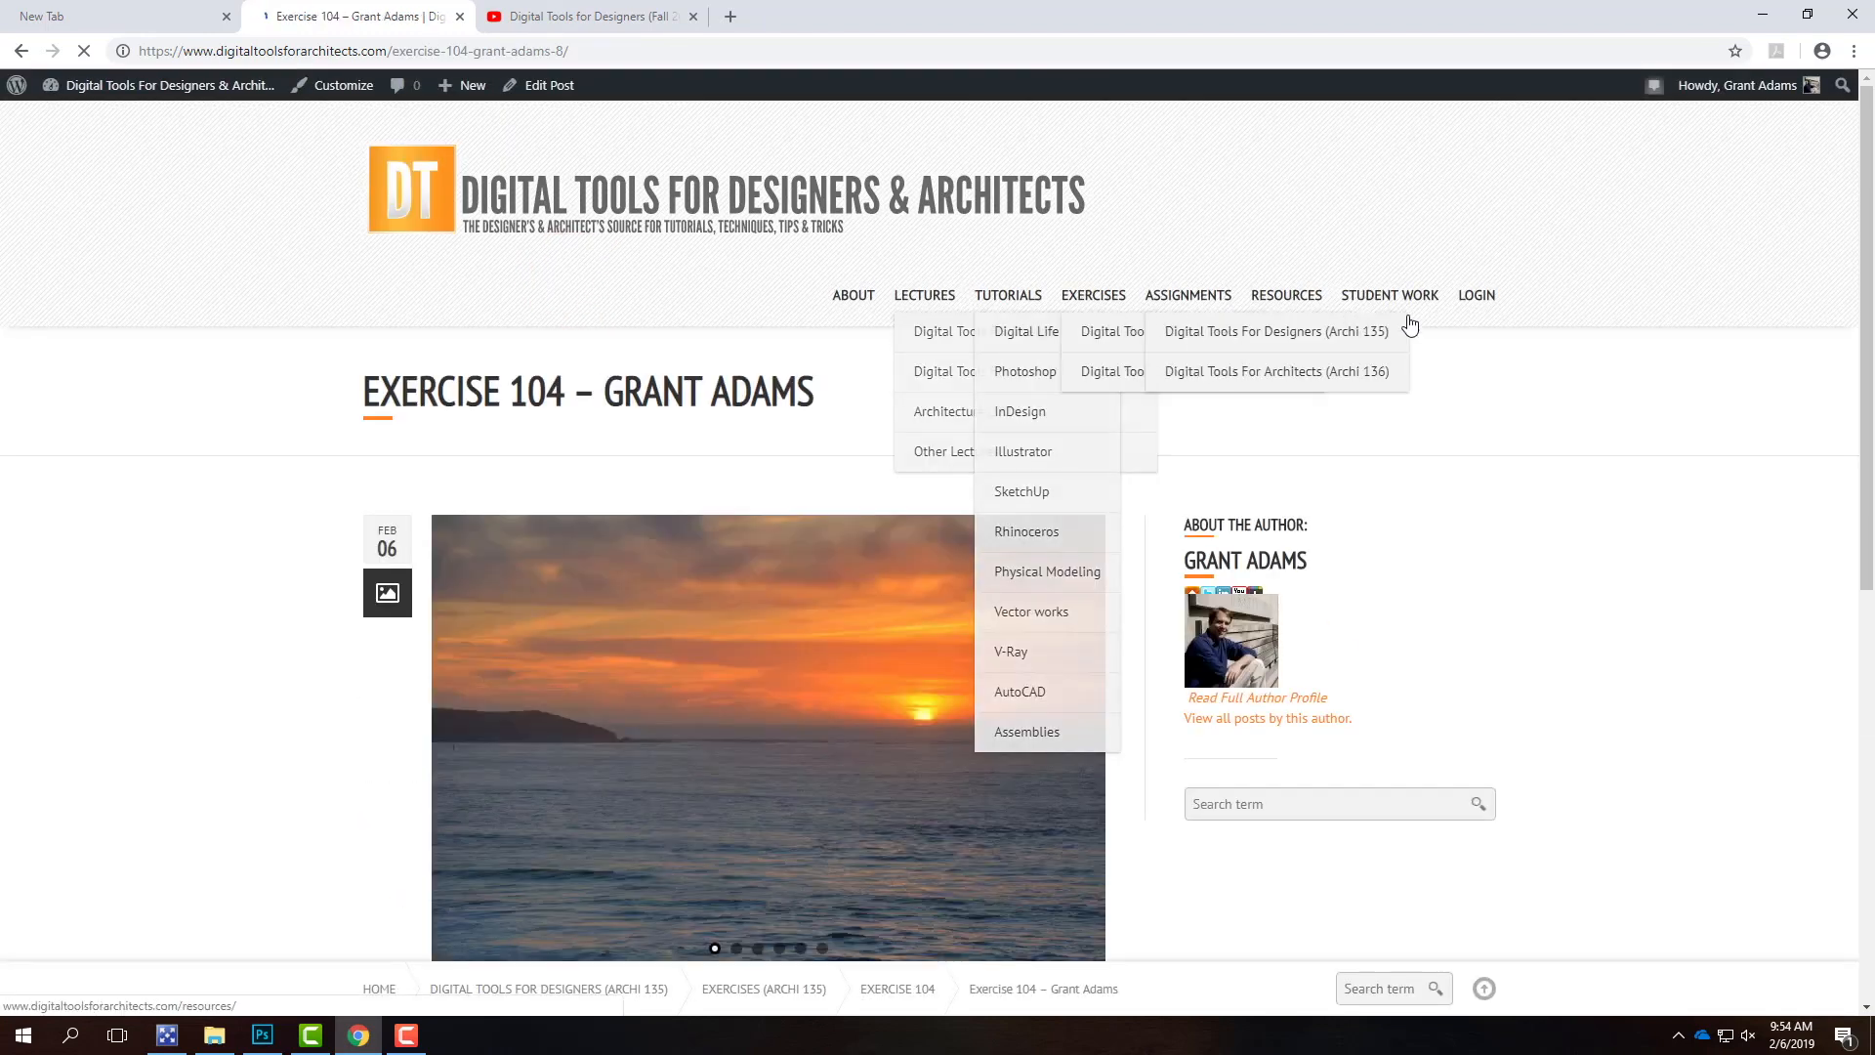
pyautogui.scroll(-3, 1356, 323)
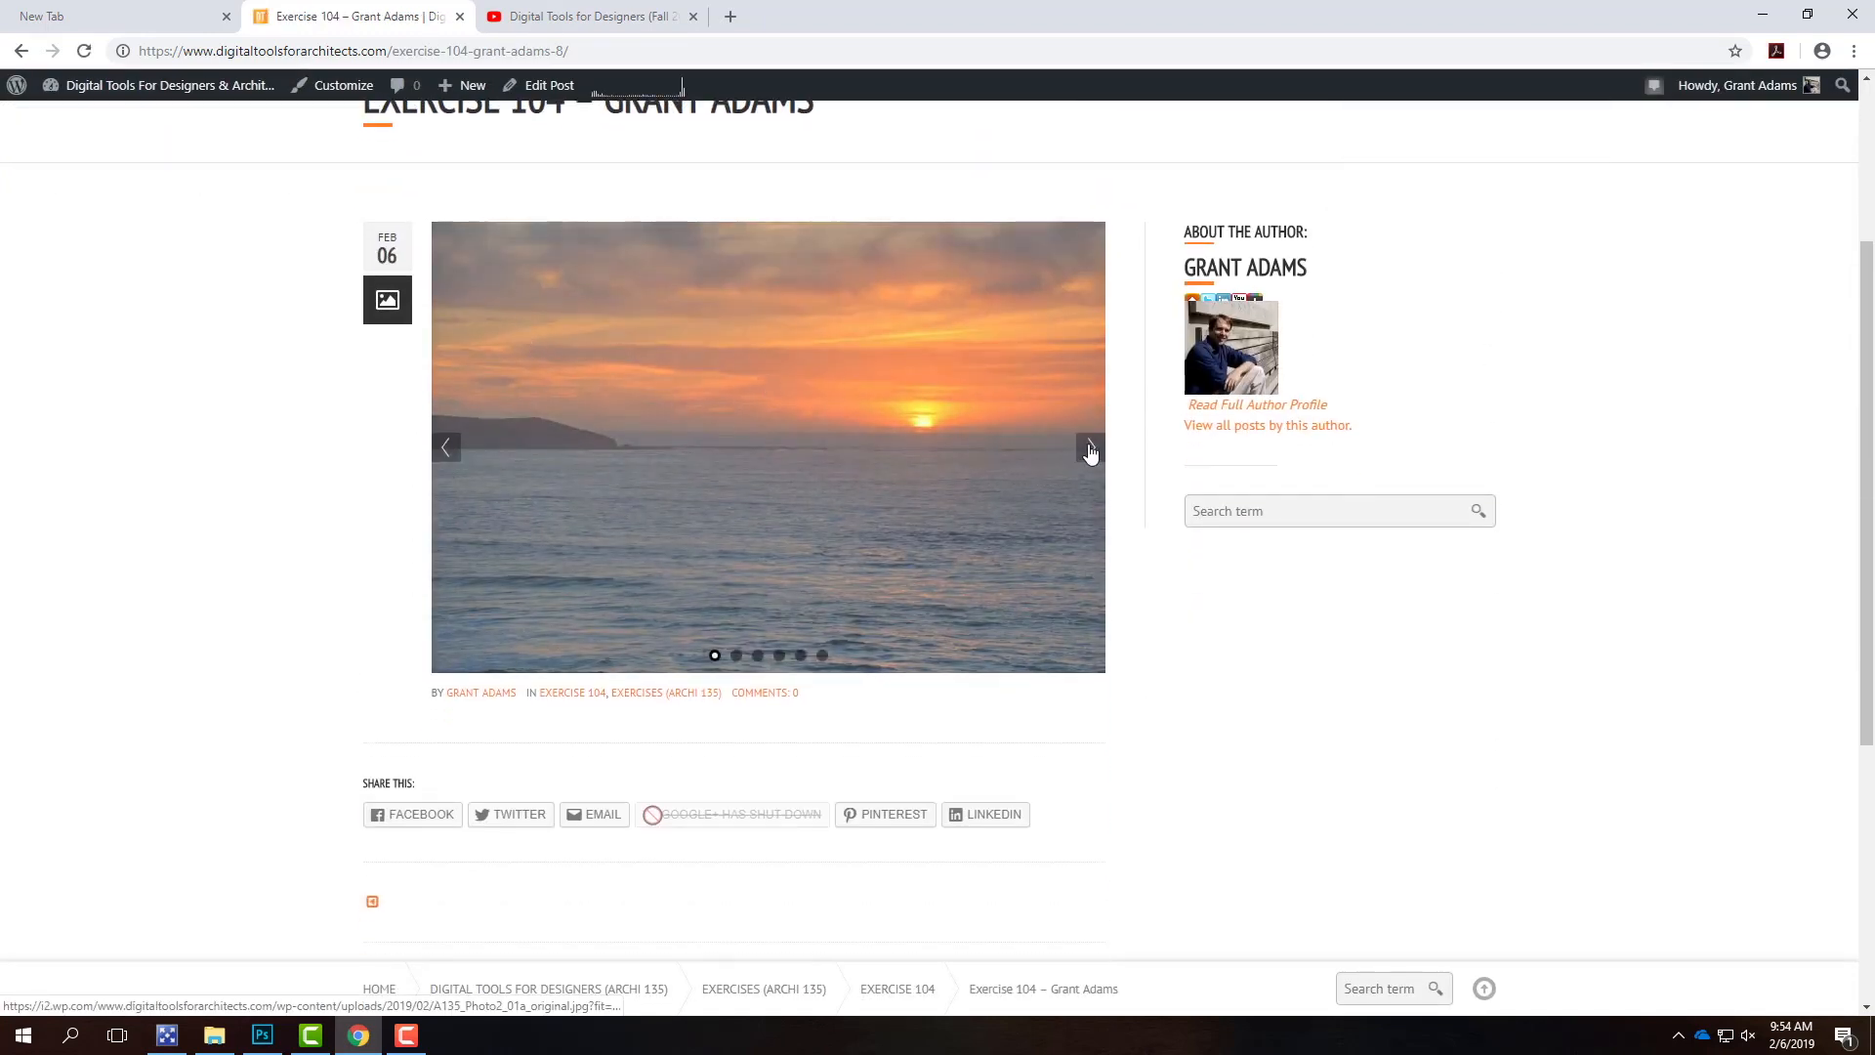
pyautogui.click(1090, 452)
pyautogui.click(1093, 448)
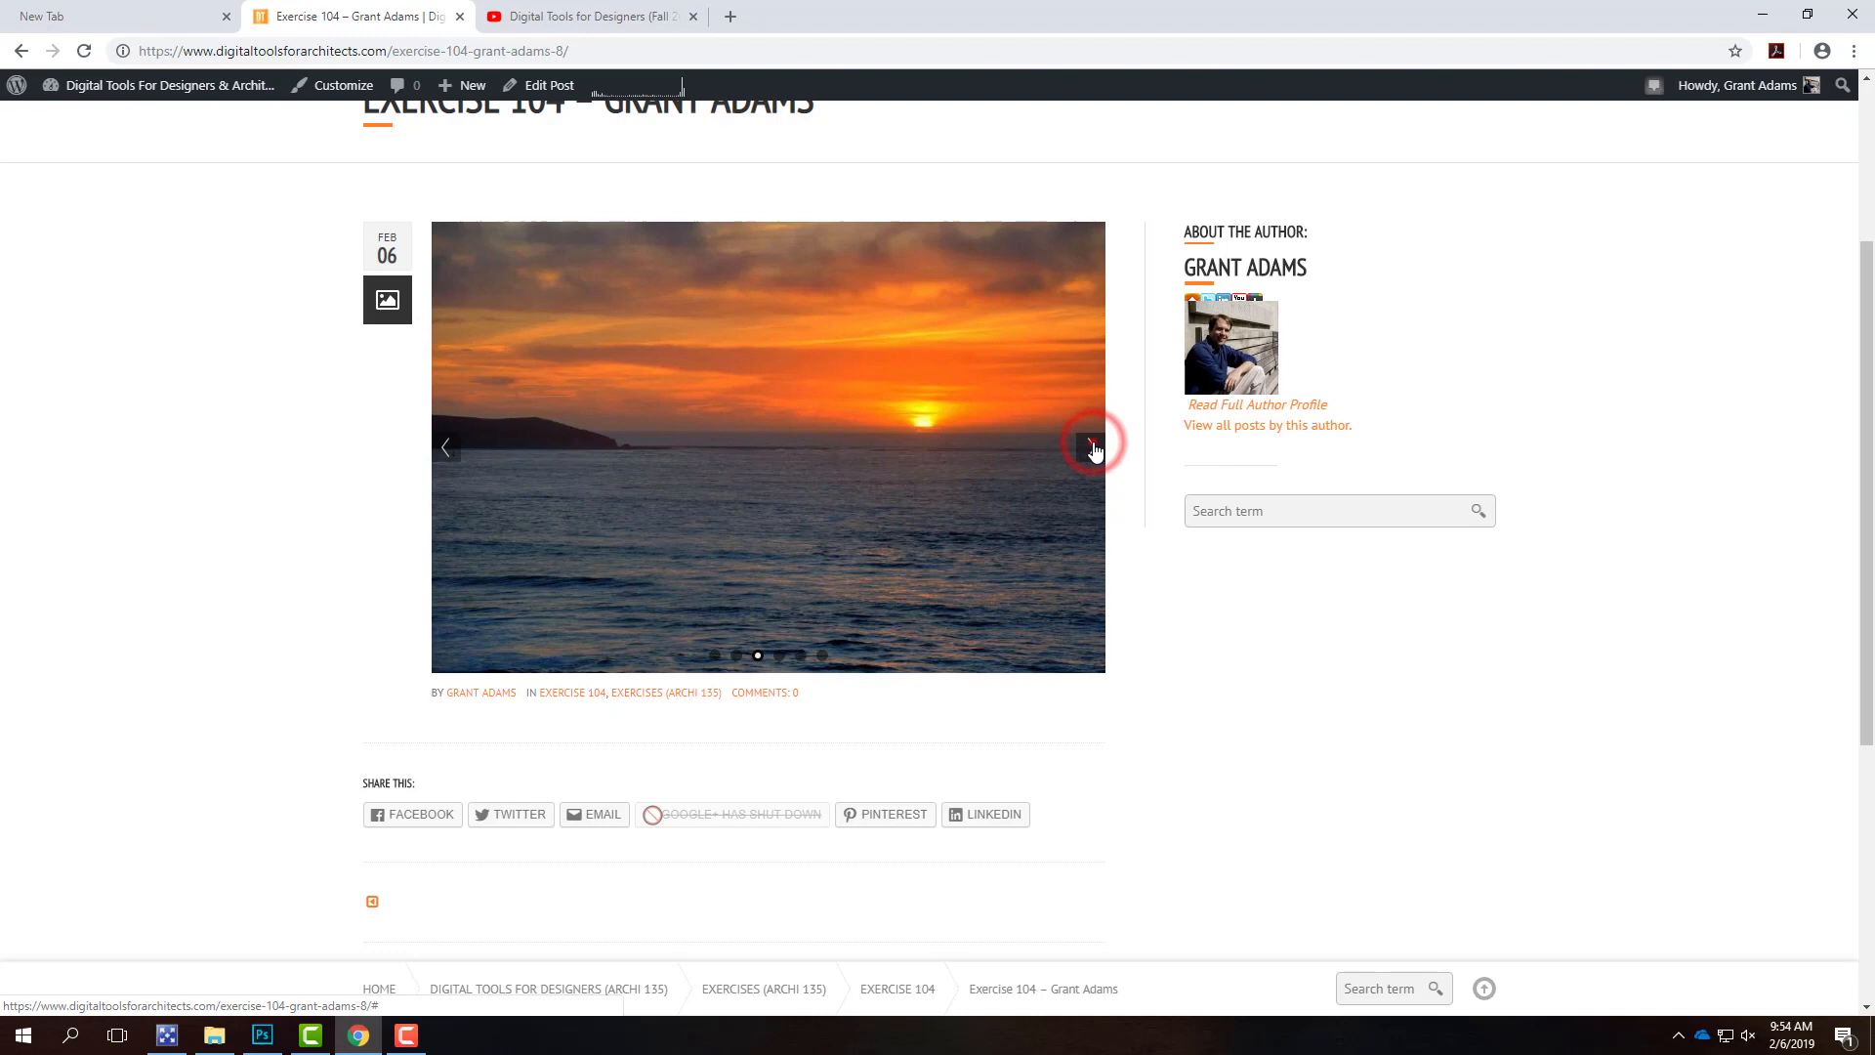
pyautogui.click(1092, 447)
pyautogui.click(1092, 447)
pyautogui.click(1092, 447)
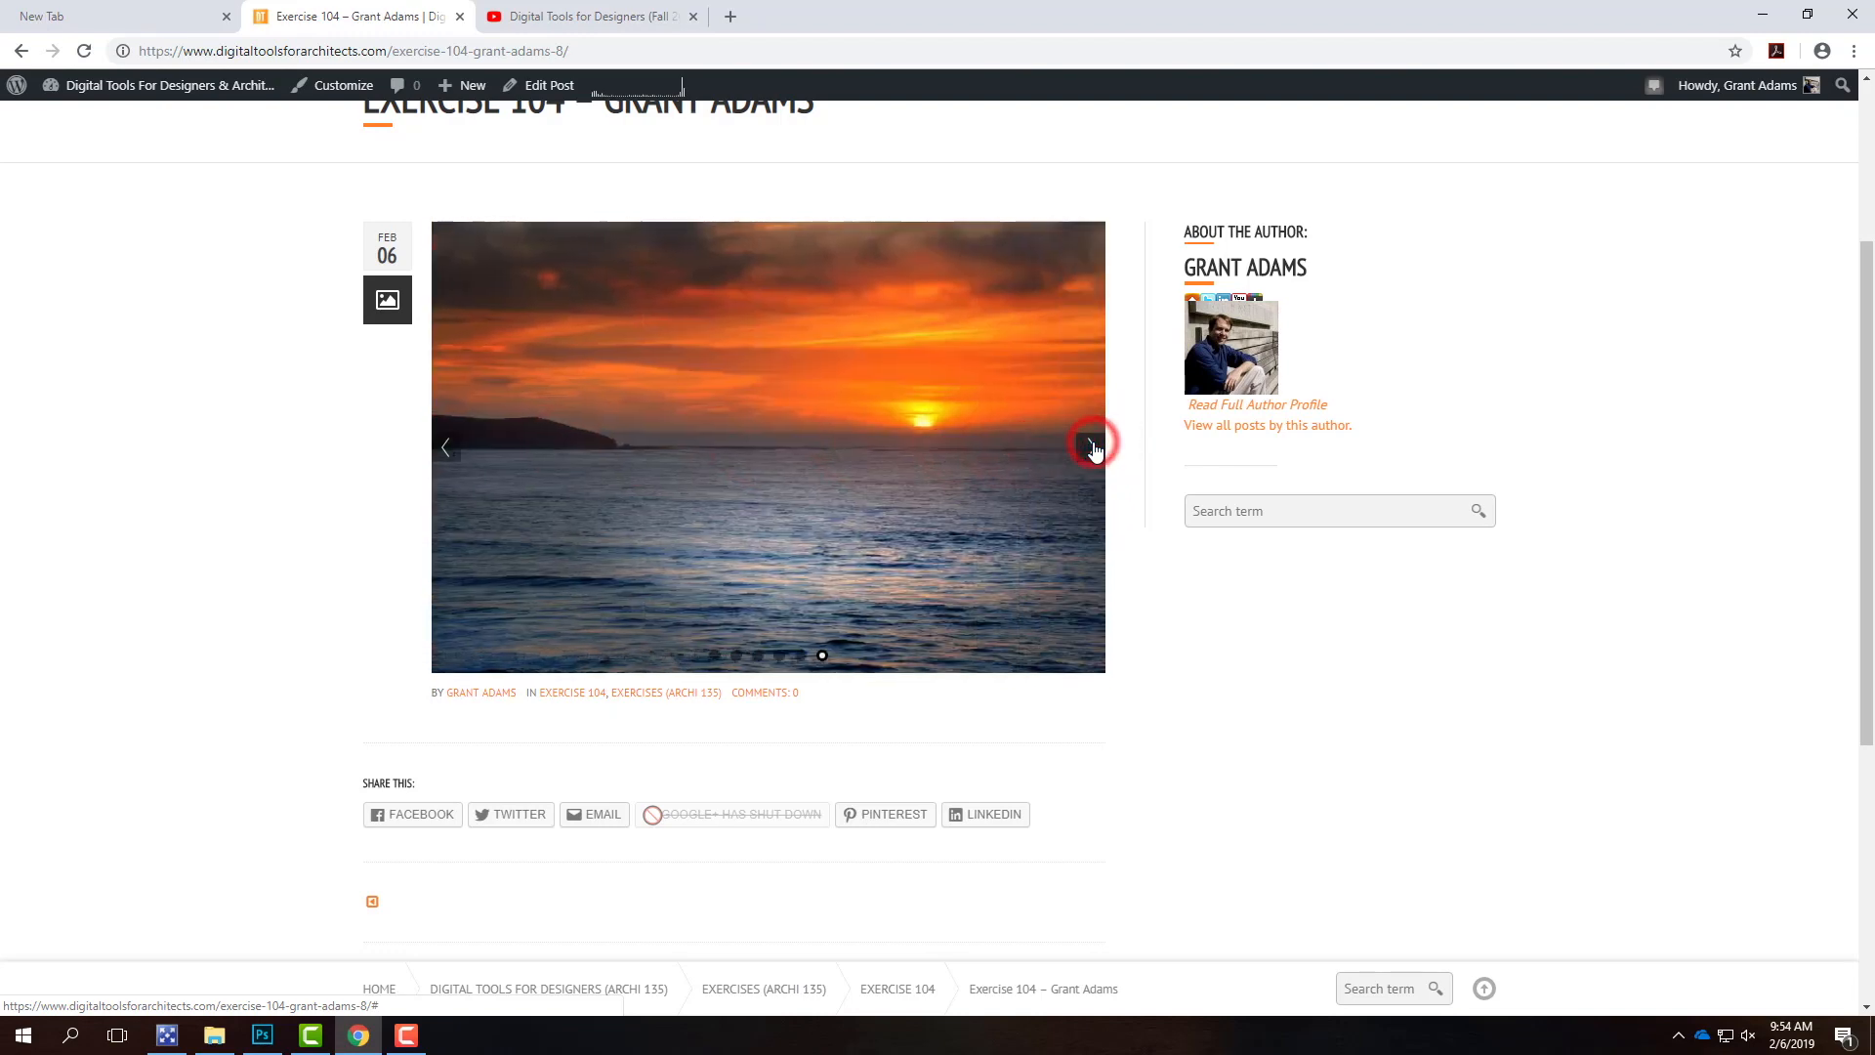
pyautogui.click(1092, 447)
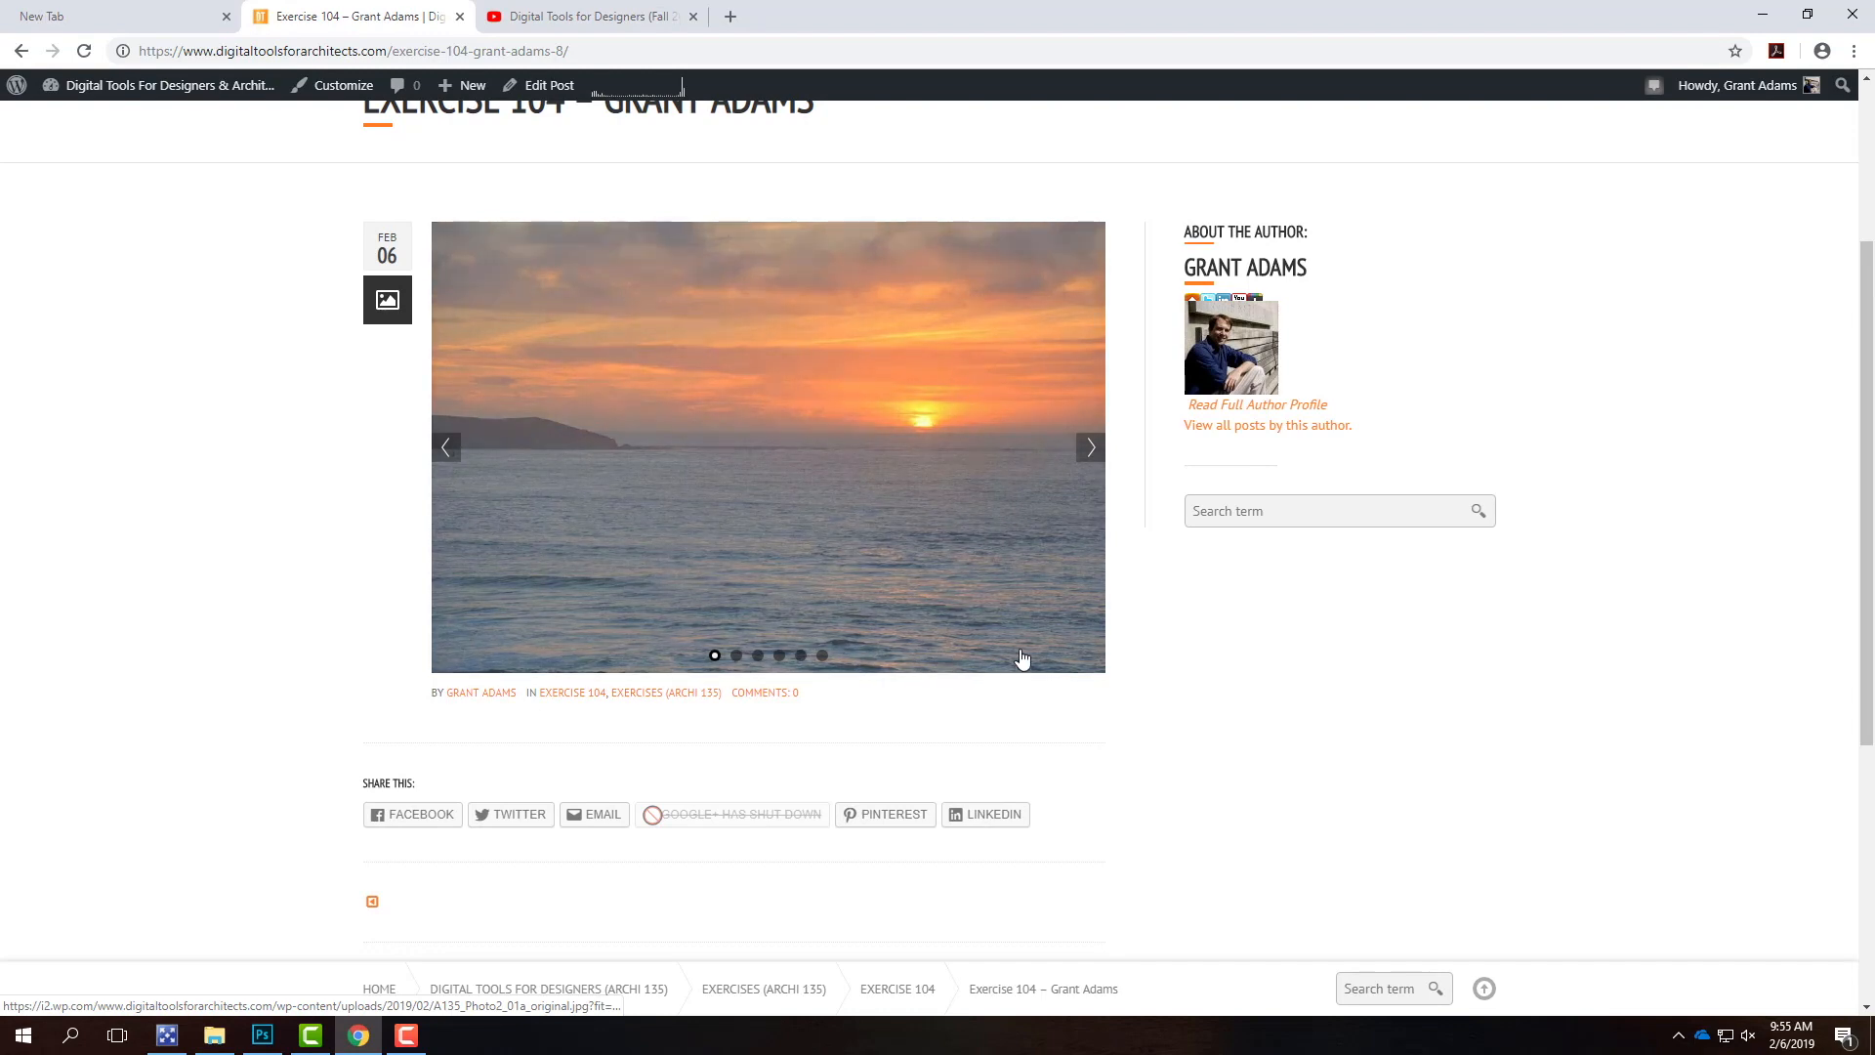
pyautogui.scroll(3, 1100, 648)
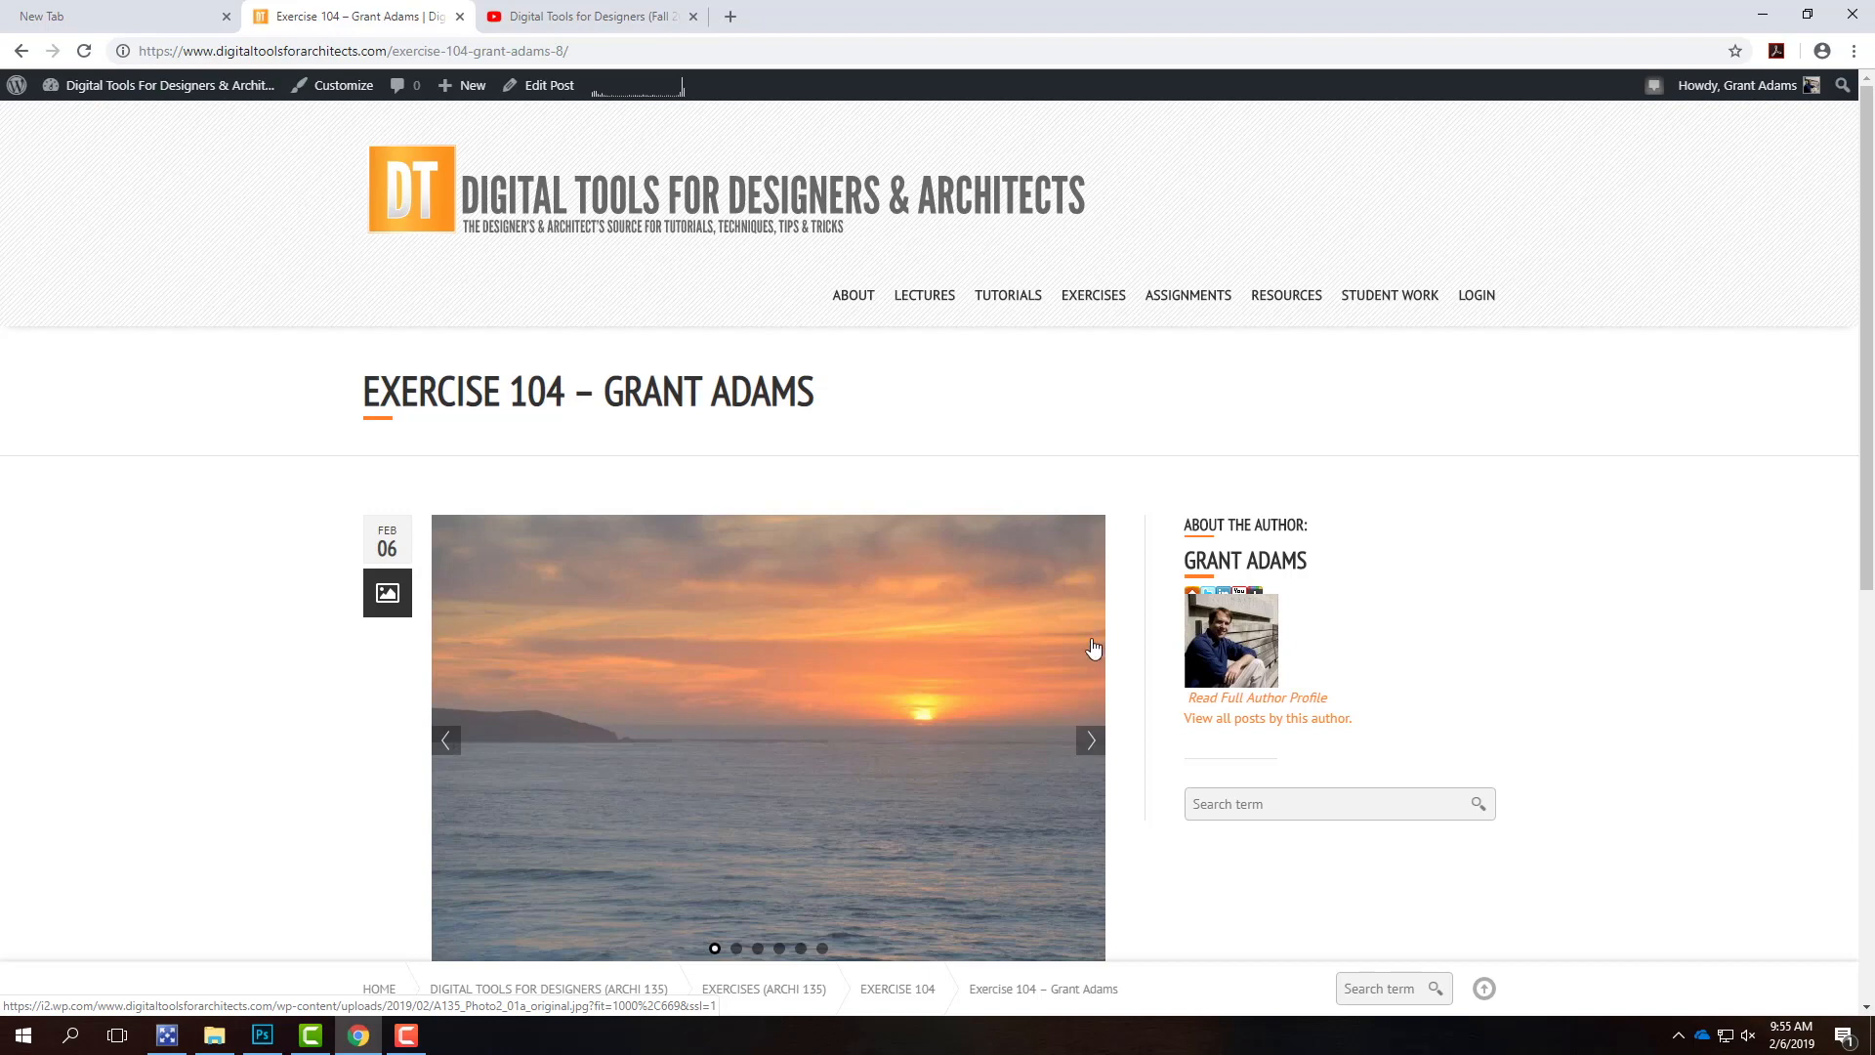
pyautogui.scroll(-1, 1026, 758)
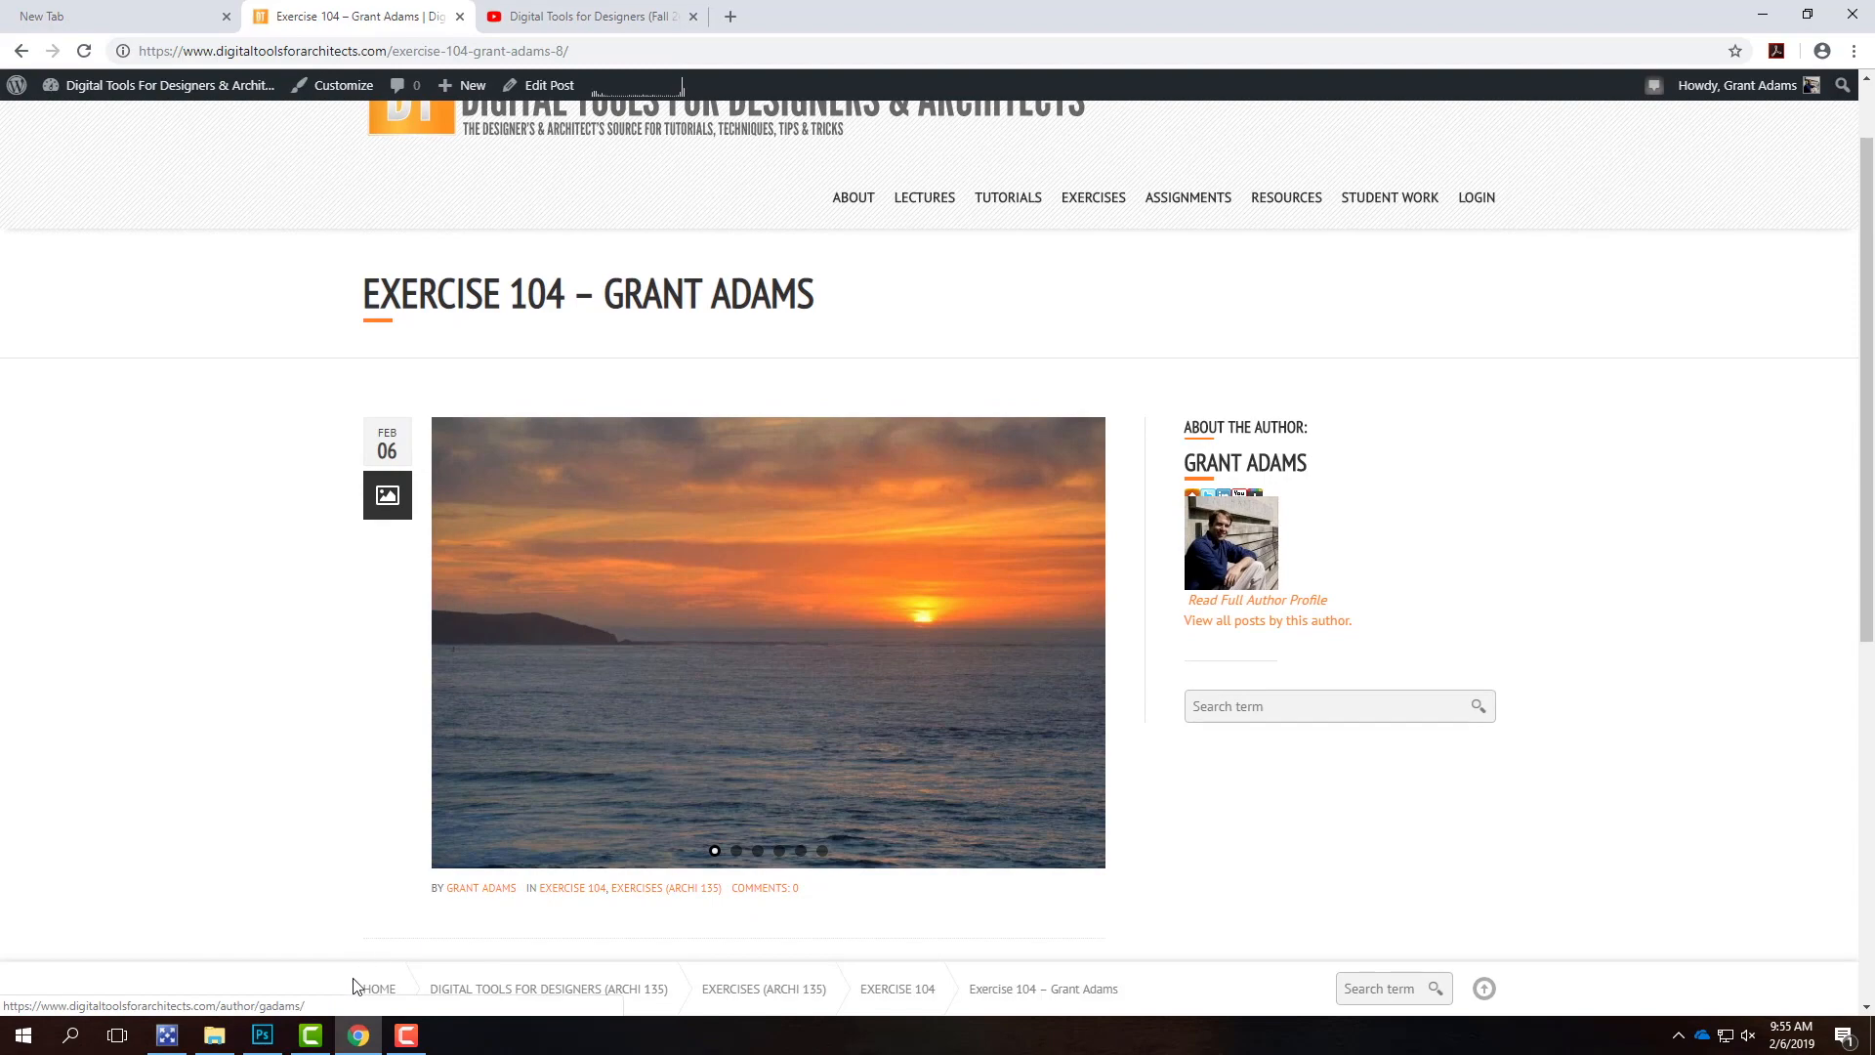
pyautogui.click(262, 1035)
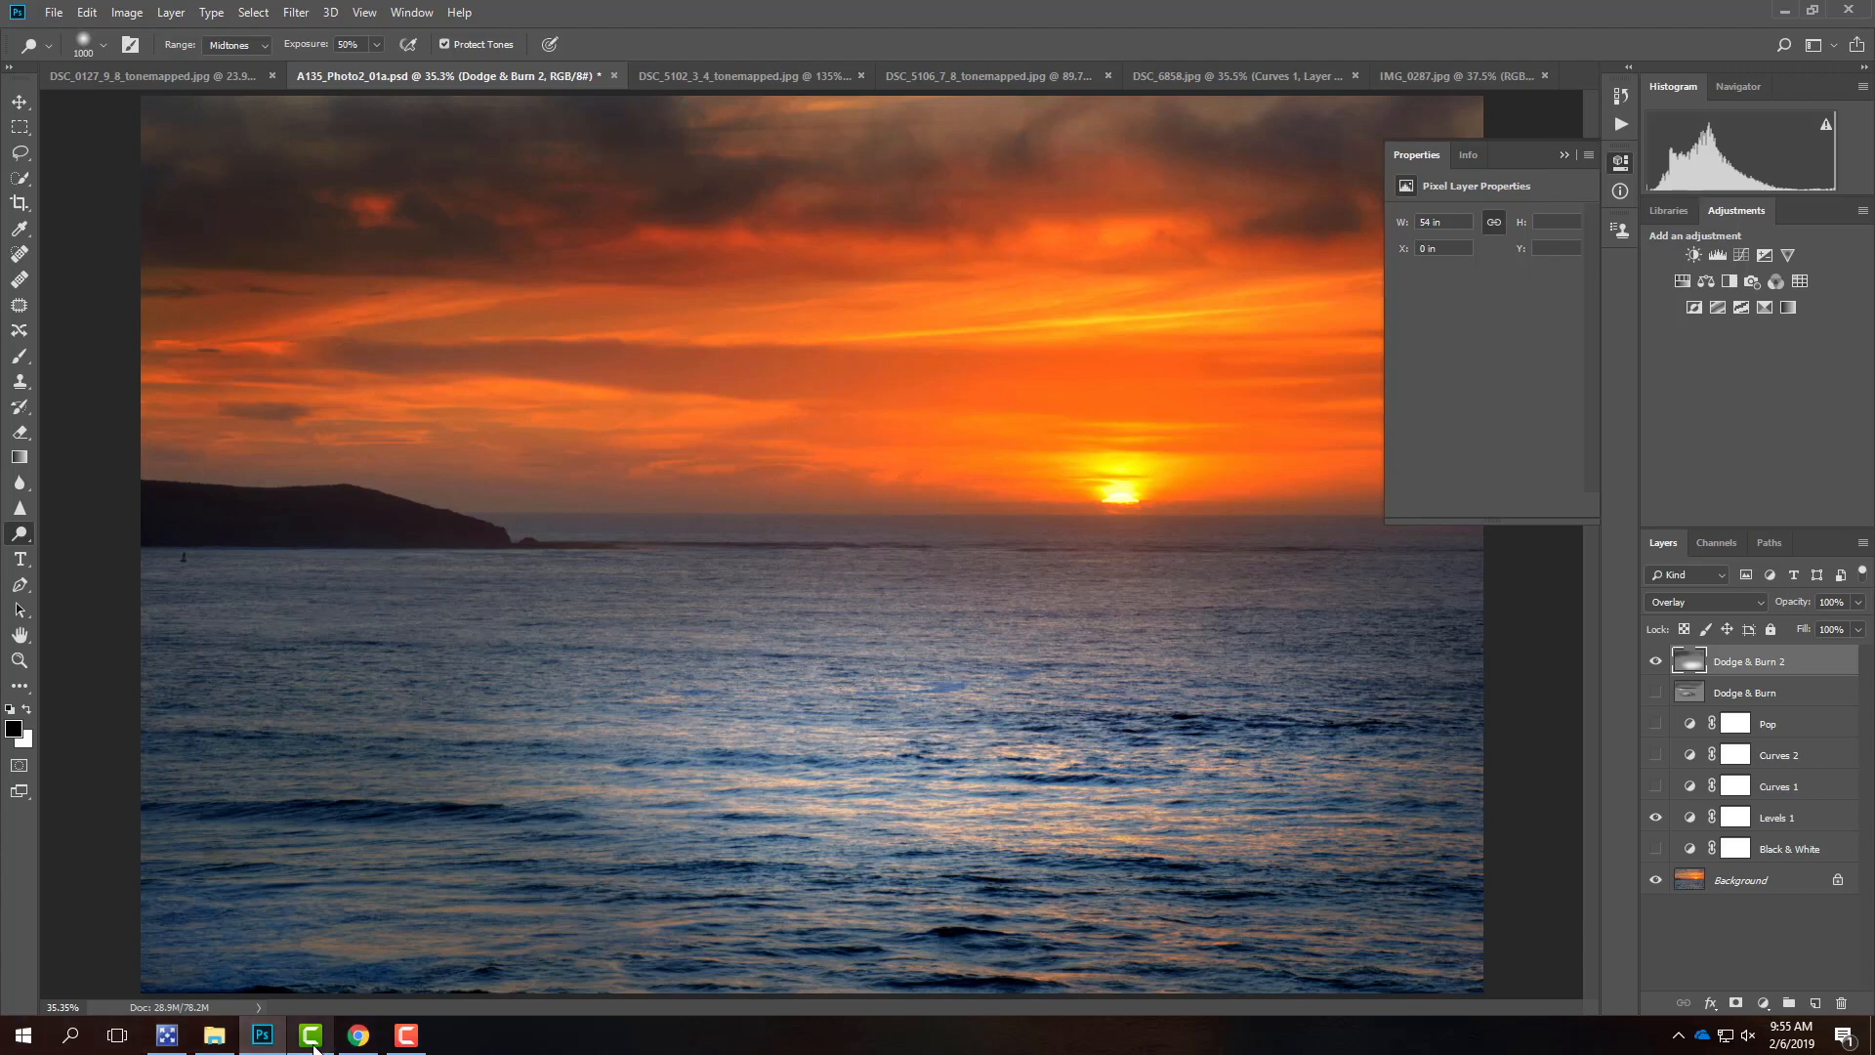
pyautogui.click(409, 1045)
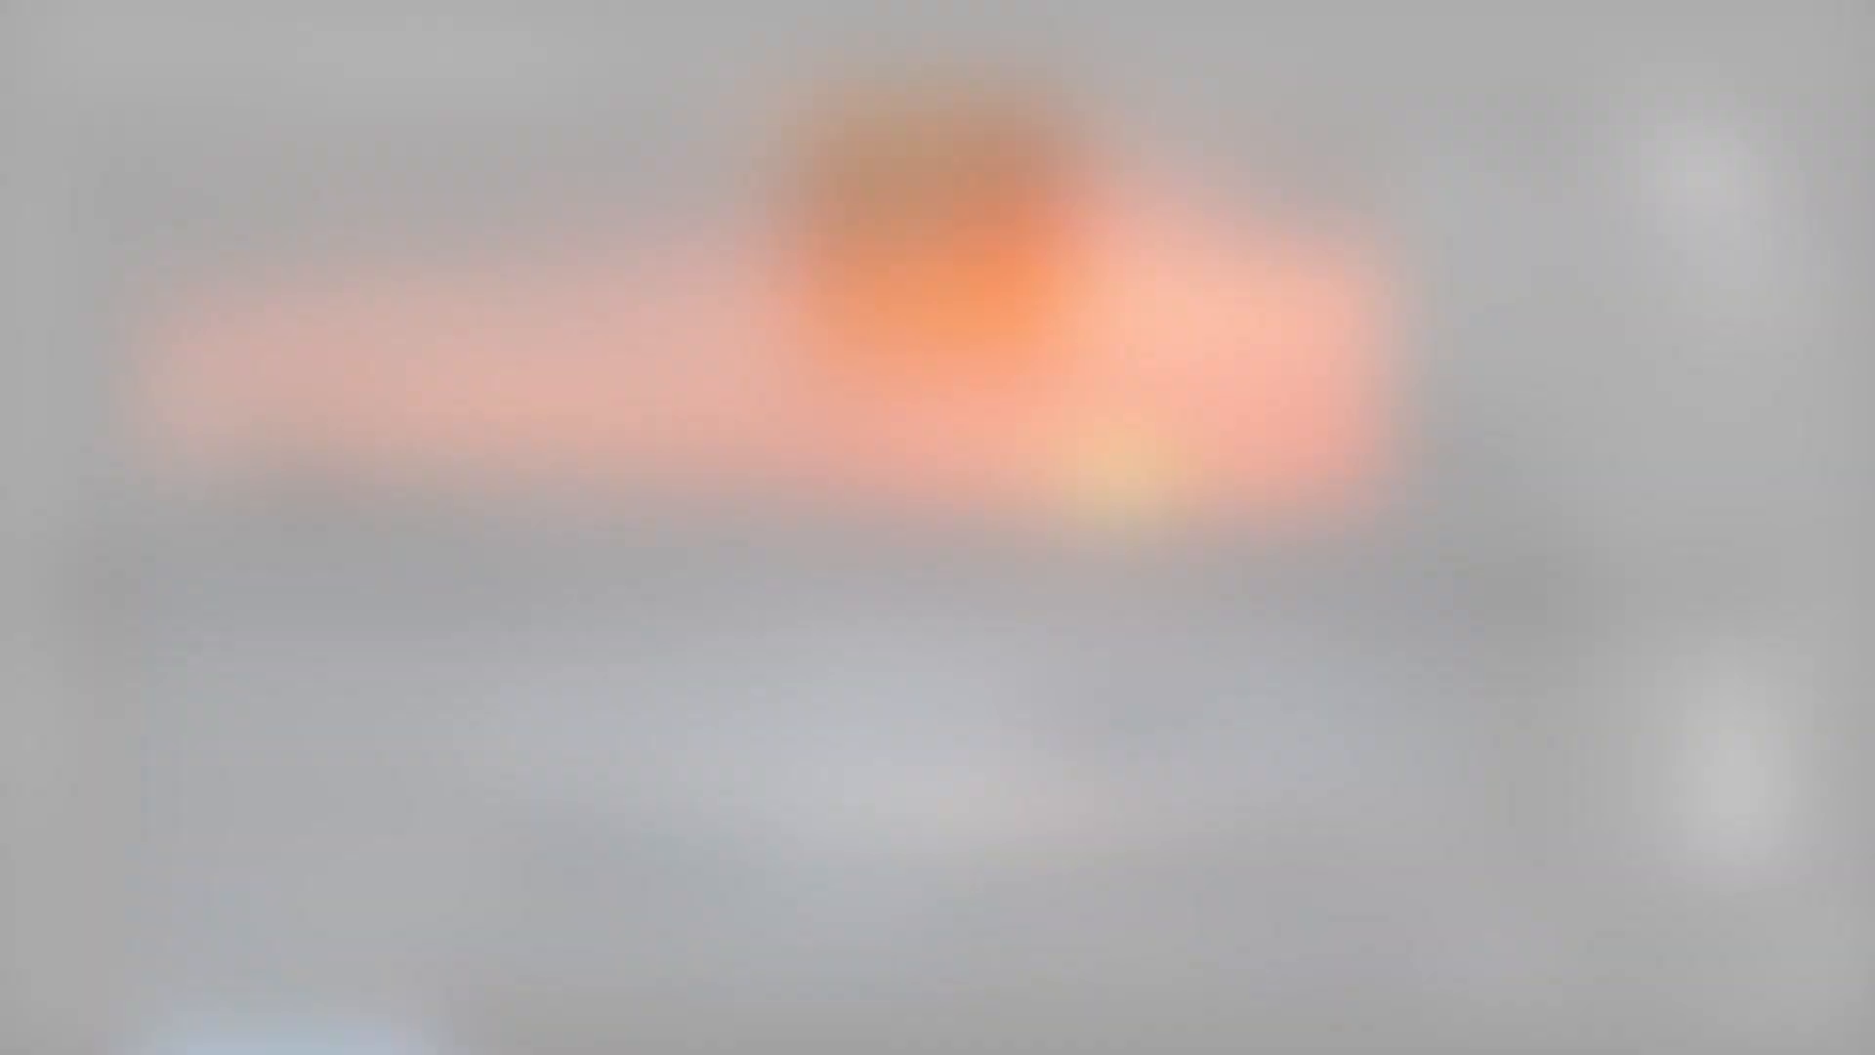